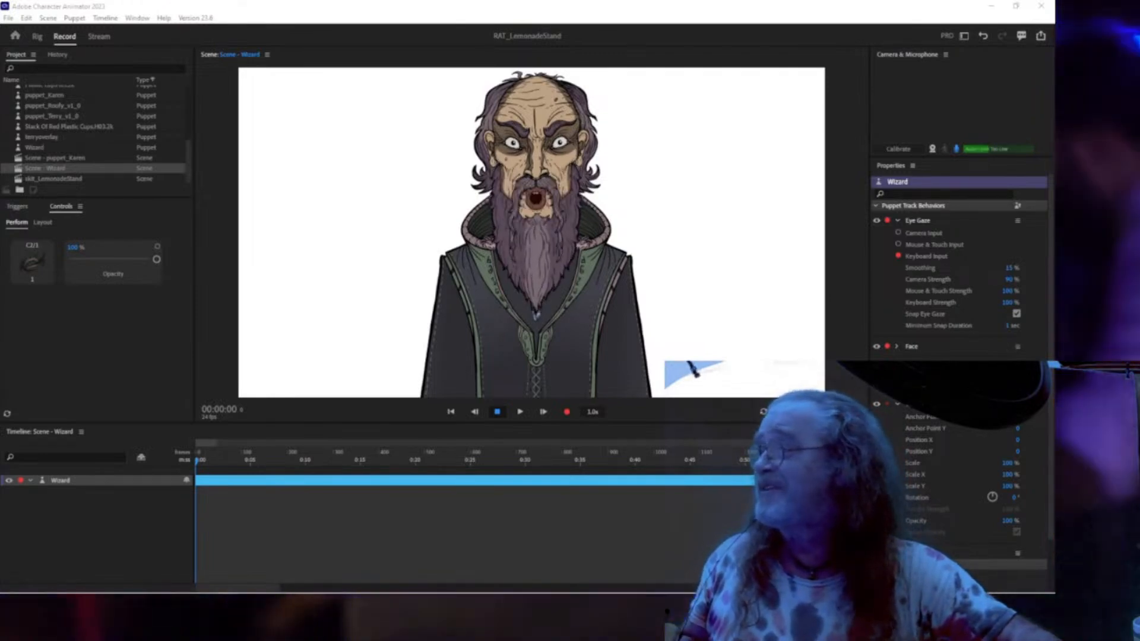
Enable the camera toggle in Camera & Microphone so the live webcam drives the Wizard puppet.
drag(0, 127, 1139, 126)
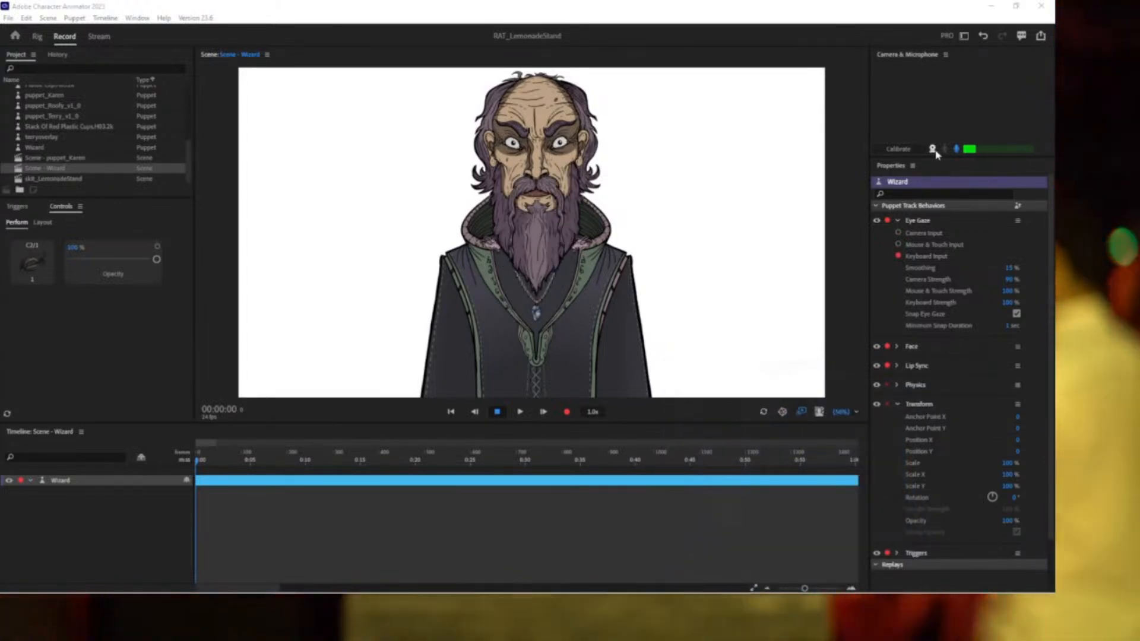
click(932, 150)
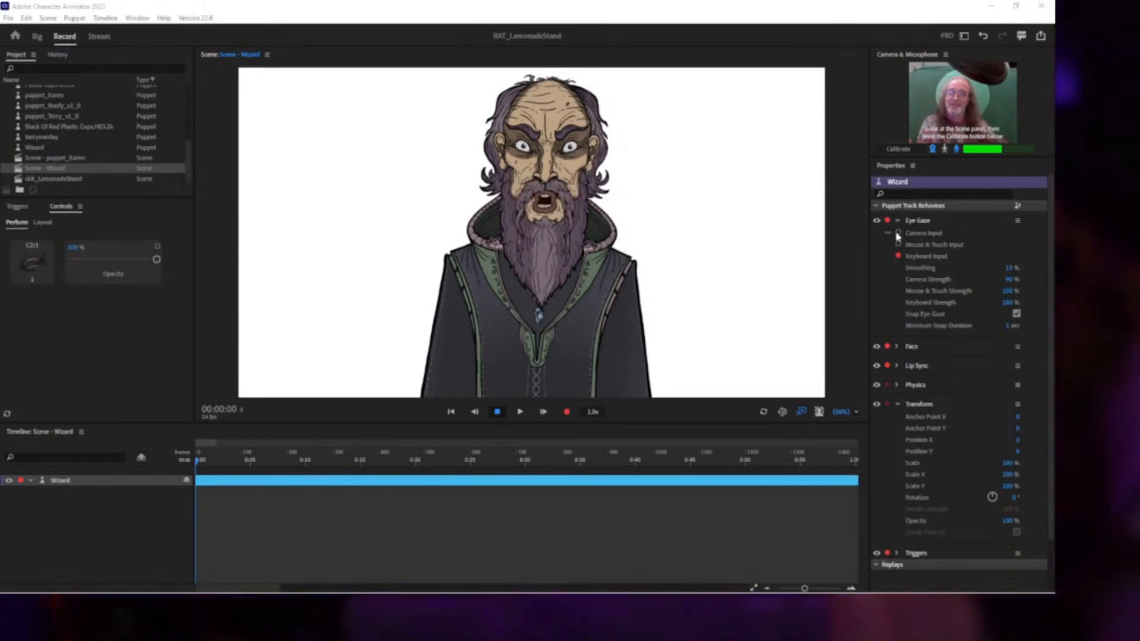
click(680, 485)
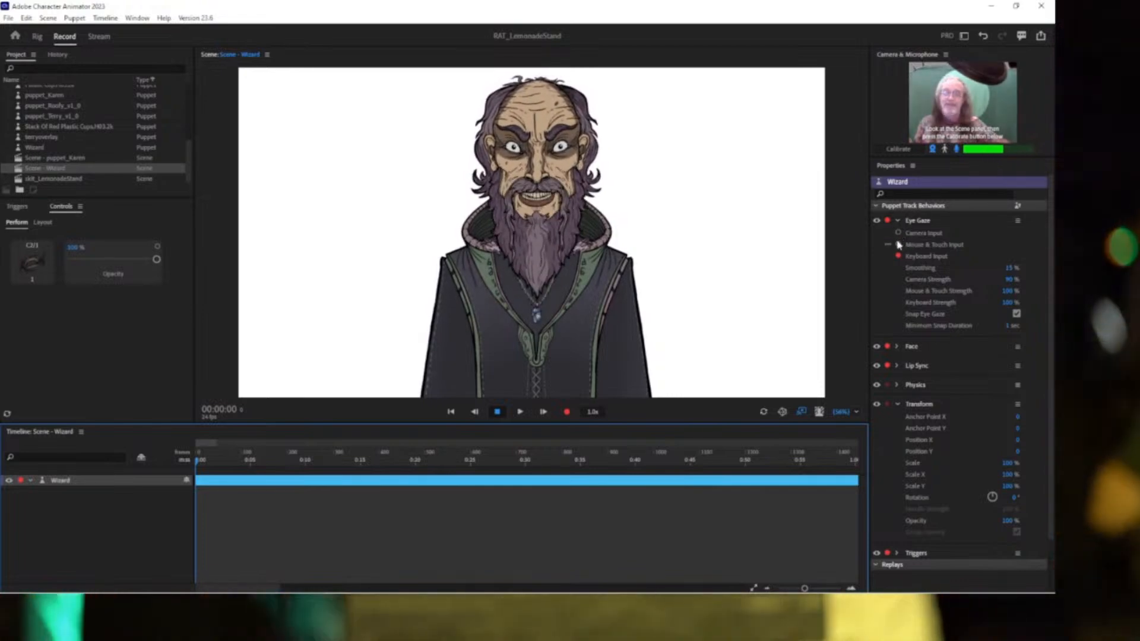
Focus the Scene panel for live performance, then restore Character Animator to a smaller window.
click(679, 151)
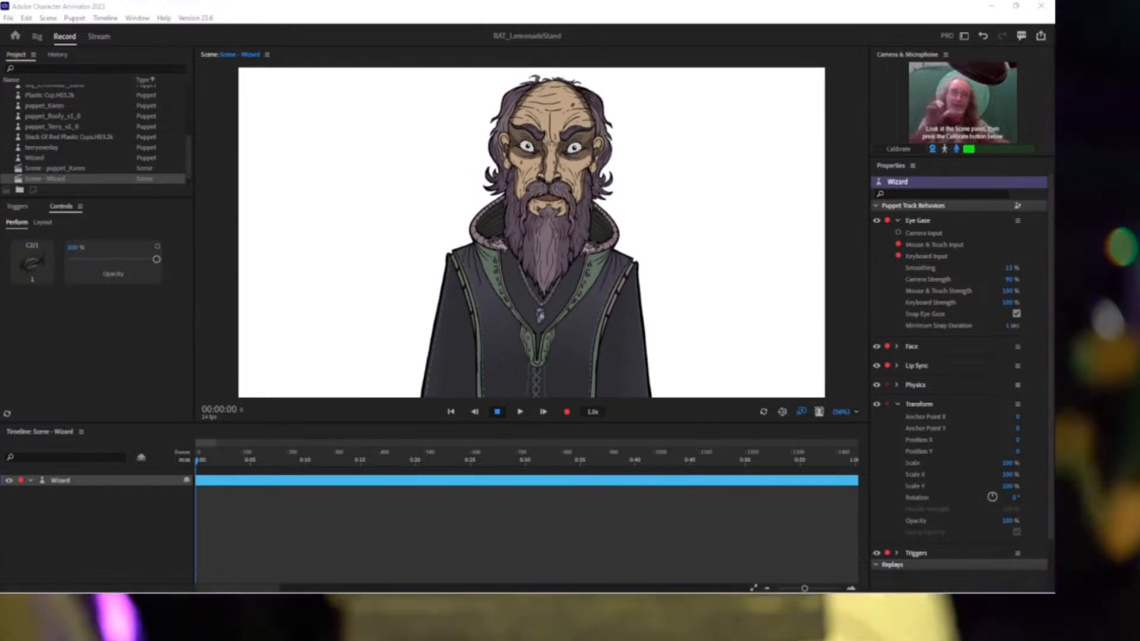
double_click(722, 9)
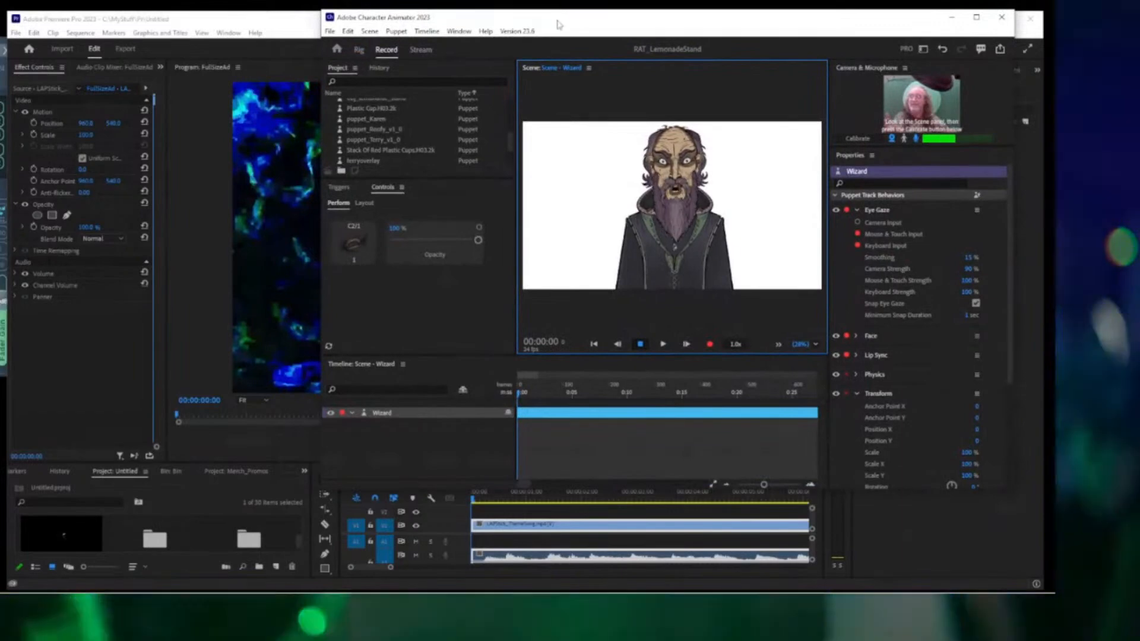
Move the Character Animator window aside and minimize it to reveal Premiere's FullSizeAd sequence.
mouse_move(558, 23)
mouse_down()
mouse_move(715, 128)
mouse_move(770, 130)
mouse_move(523, 18)
mouse_move(537, 15)
mouse_move(550, 36)
mouse_up()
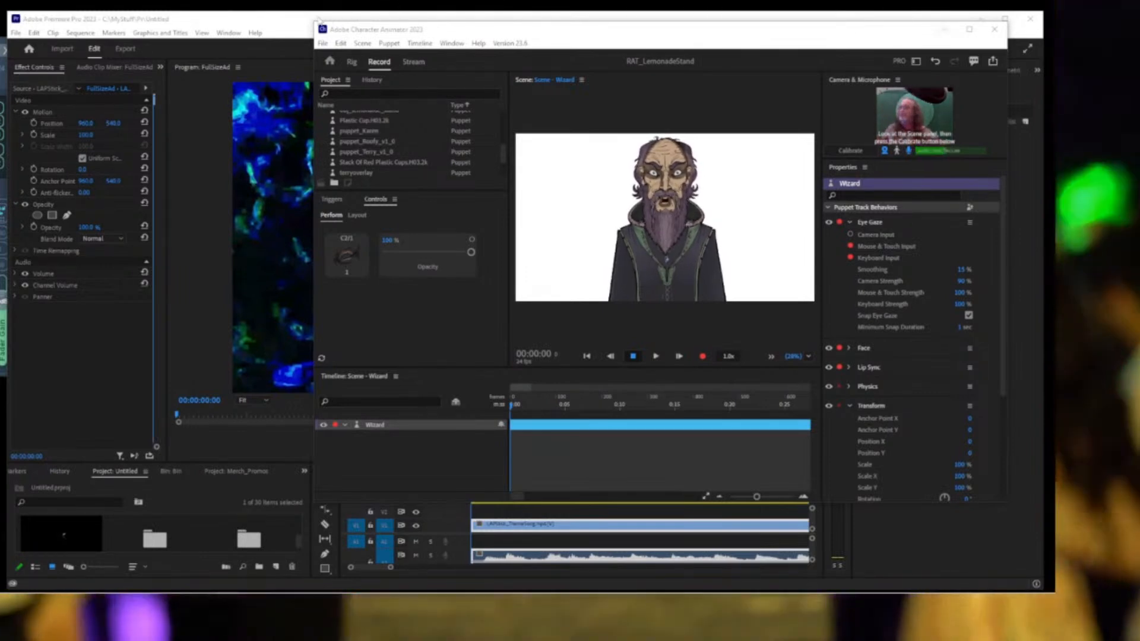
click(287, 22)
mouse_move(363, 592)
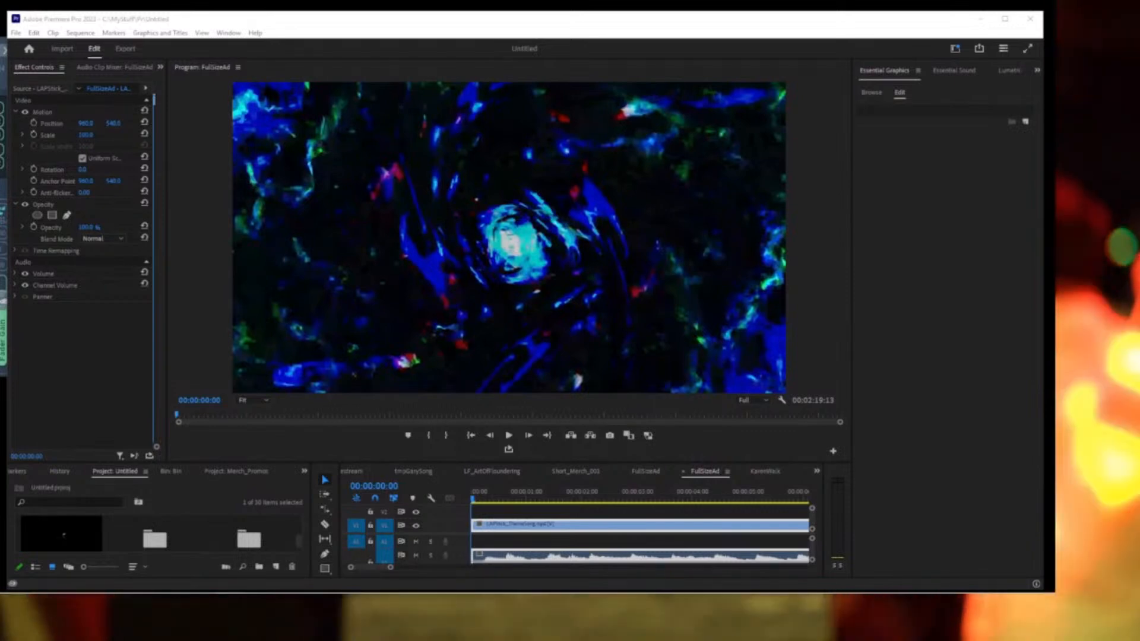
Restore Character Animator from the taskbar so the Wizard scene sits in front again.
mouse_move(368, 598)
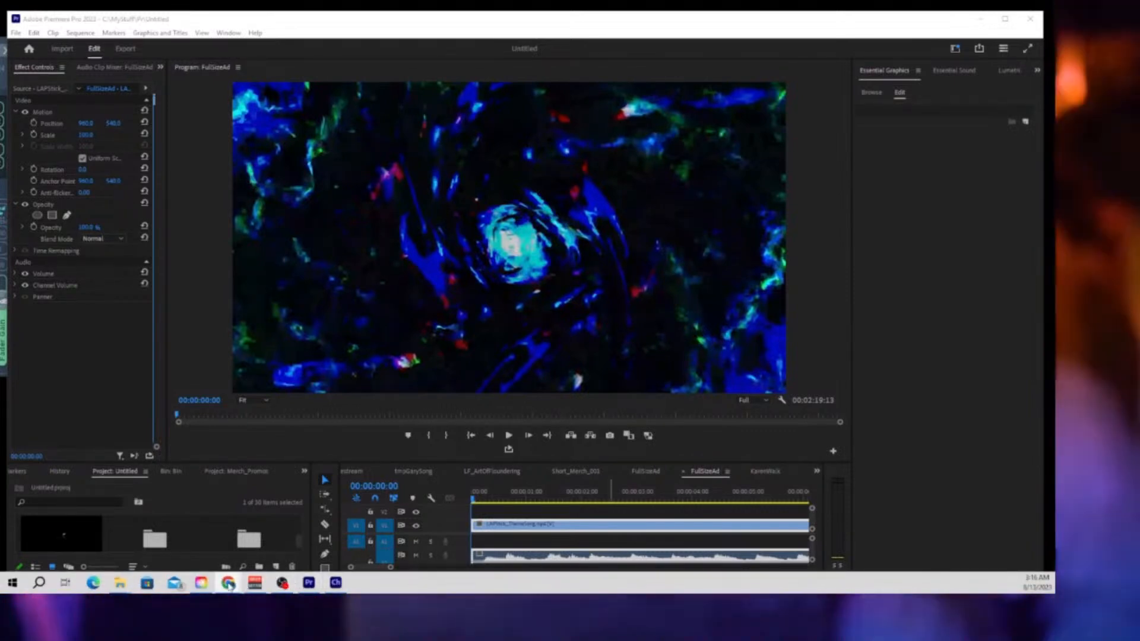
mouse_move(230, 585)
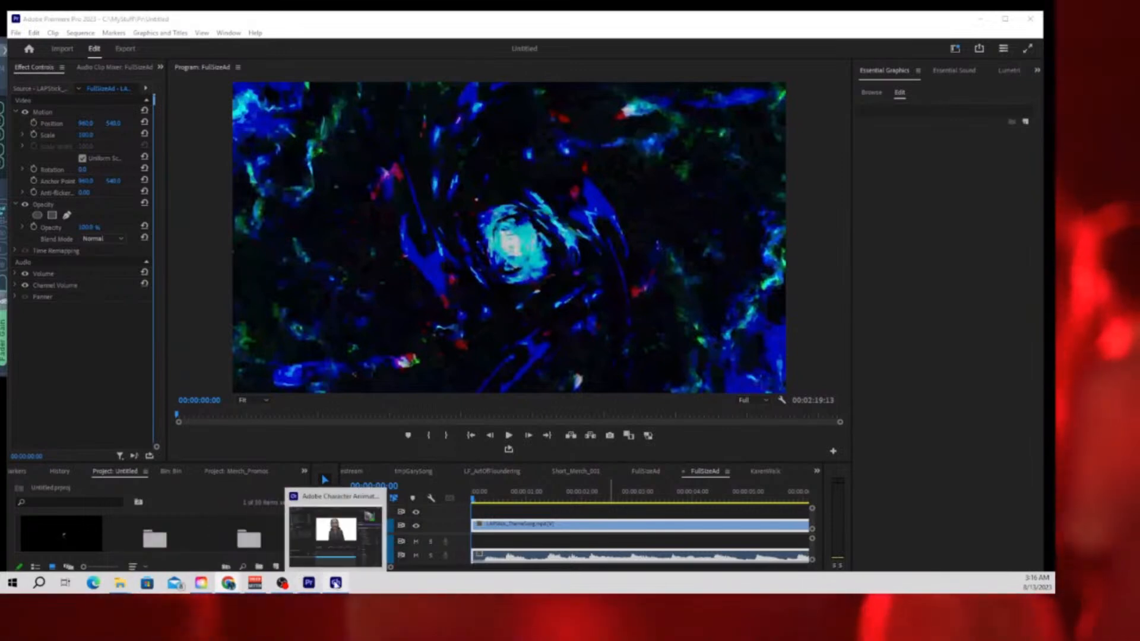
click(336, 583)
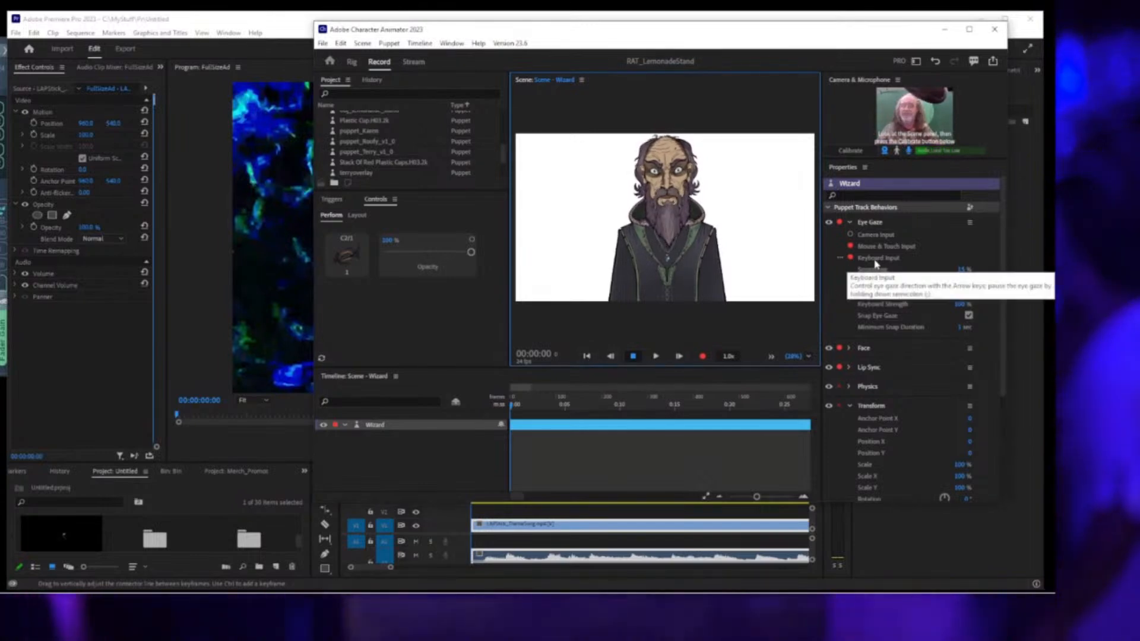
Disarm Mouse & Touch Input under Eye Gaze, leaving only Keyboard Input armed.
click(851, 246)
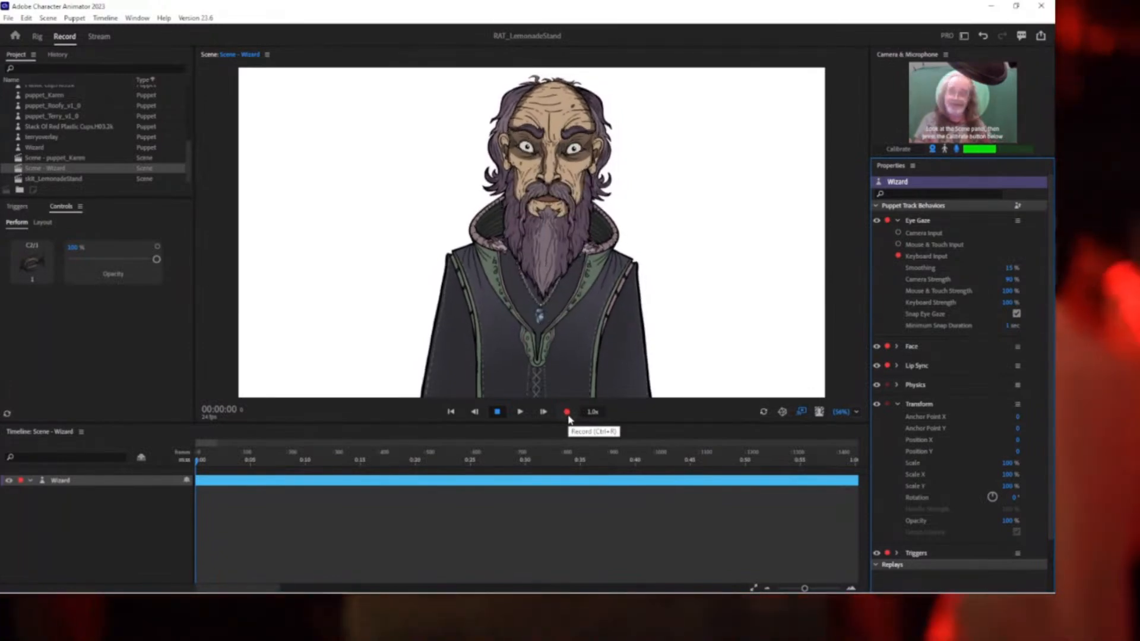
Record a long live take of the Wizard, running past 05:10, then stop.
click(567, 415)
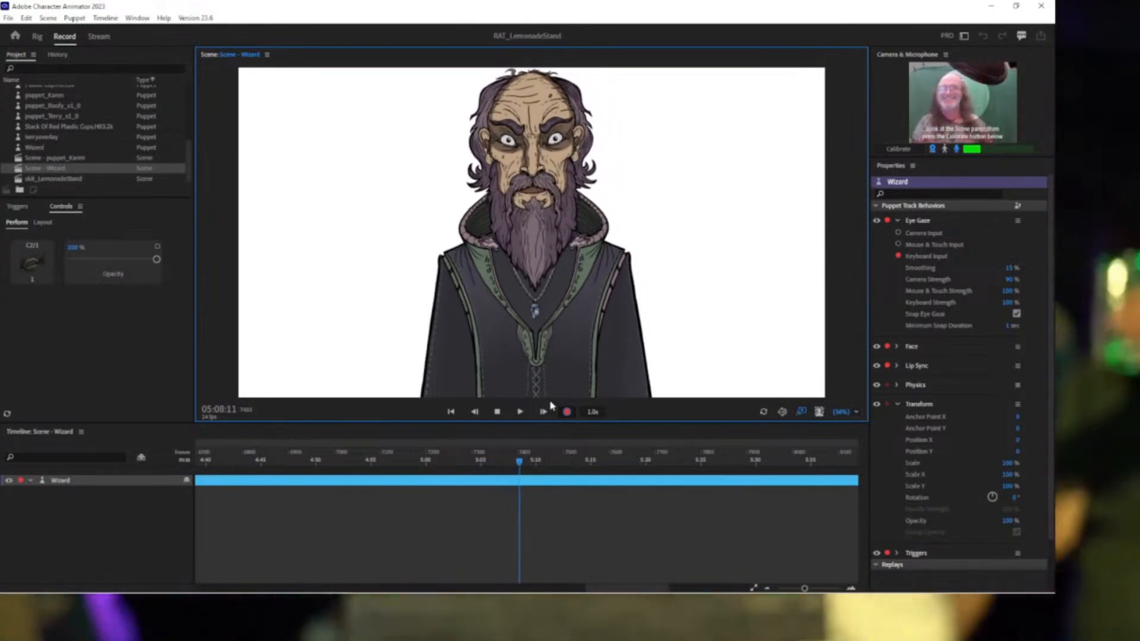
click(497, 411)
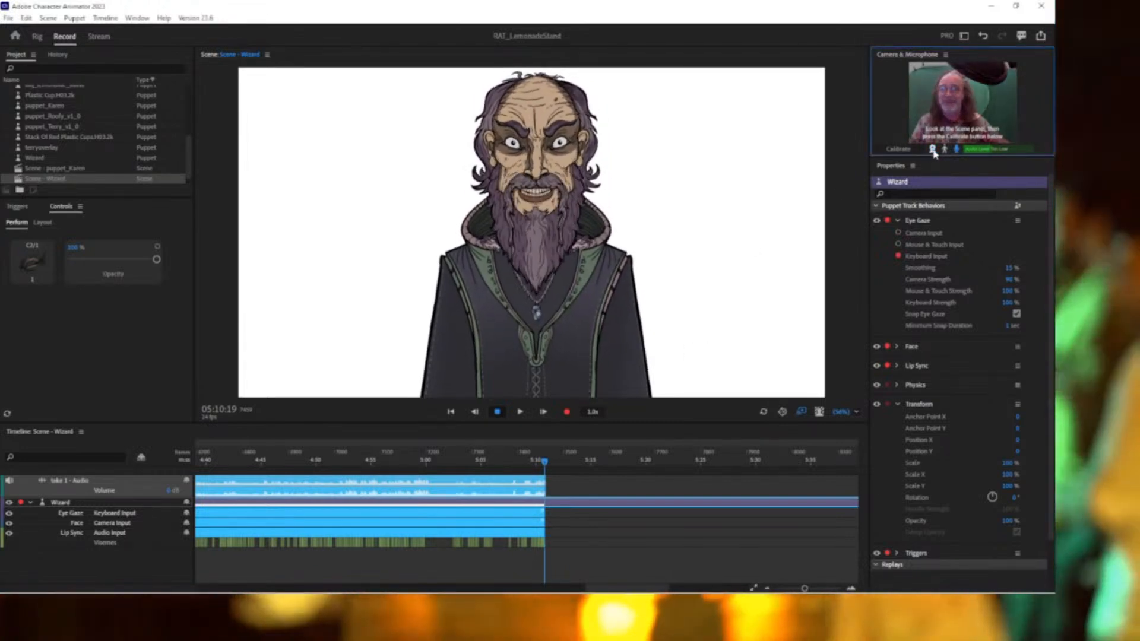
Turn off camera and microphone inputs, then shrink Character Animator to show Premiere behind.
click(932, 150)
click(955, 149)
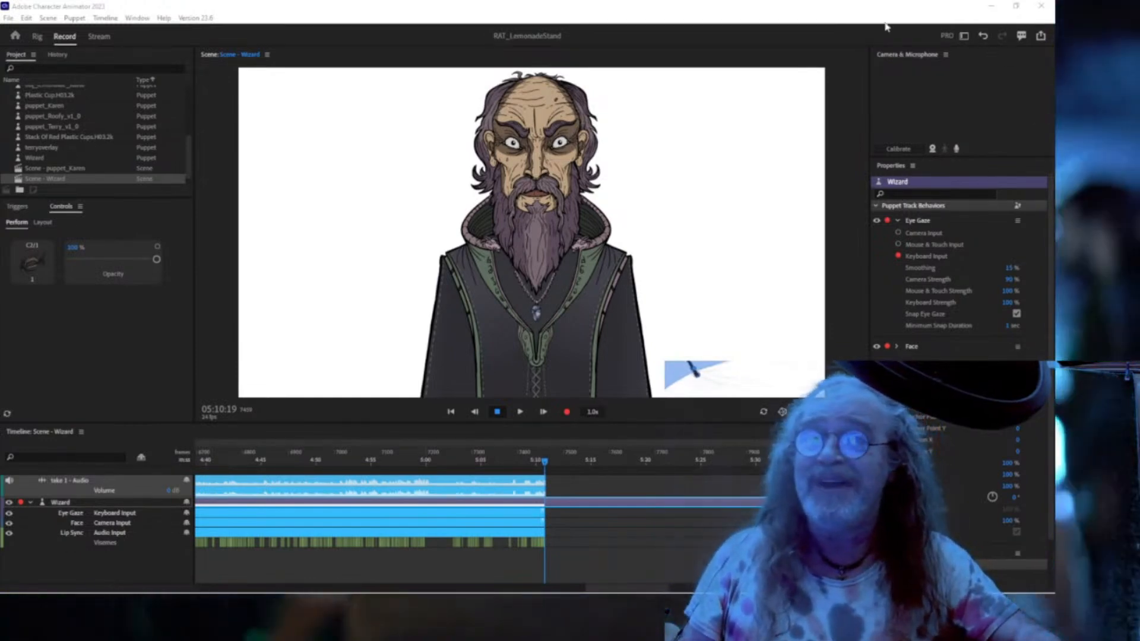
double_click(806, 7)
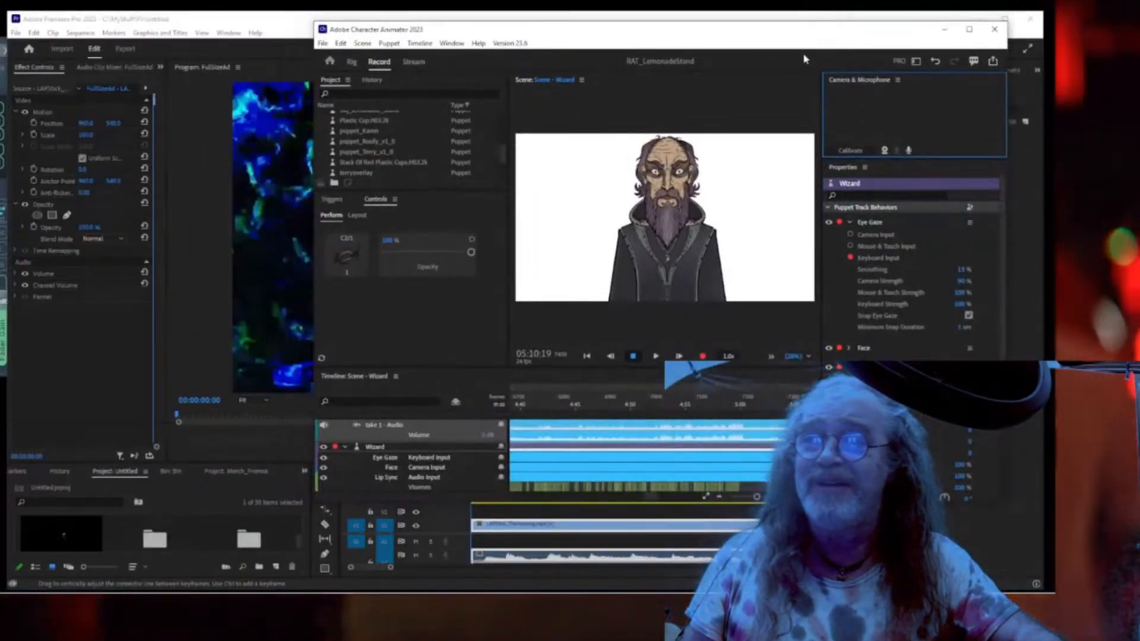
Reposition and shorten the Character Animator window, select Scene - Wizard, and return to Premiere Pro.
drag(763, 35, 805, 23)
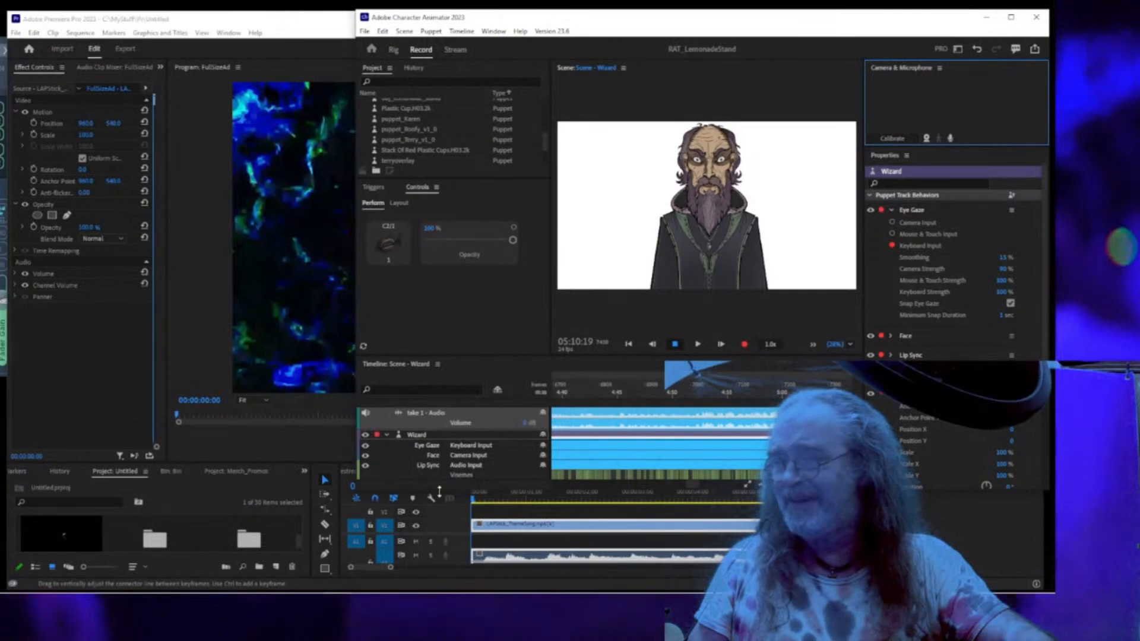
drag(439, 491, 439, 452)
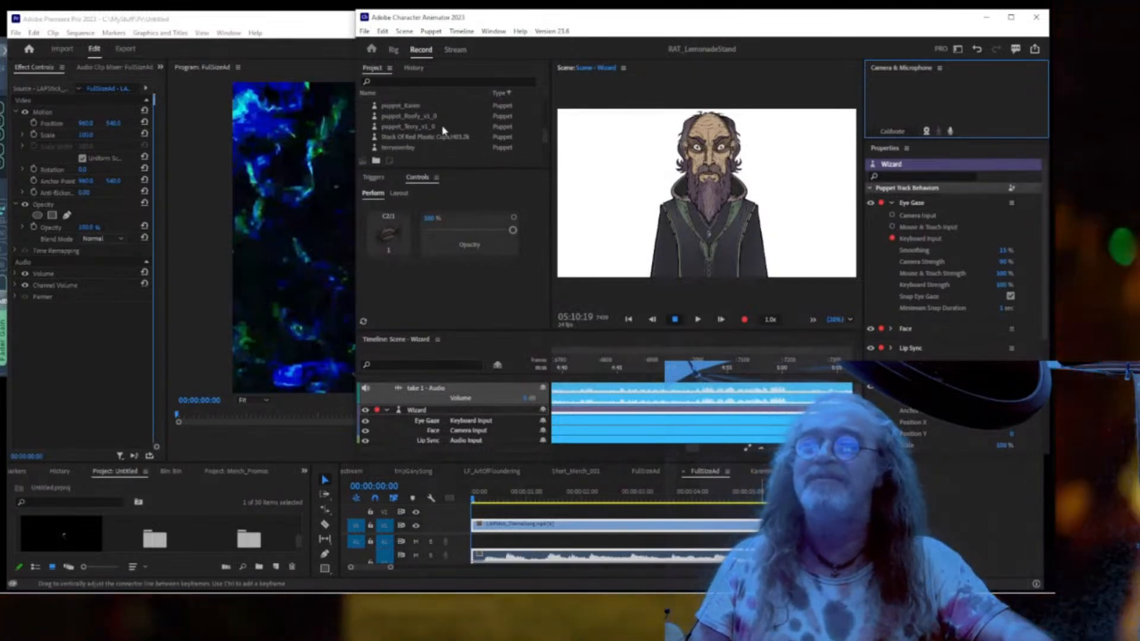
scroll(442, 131, down, 2)
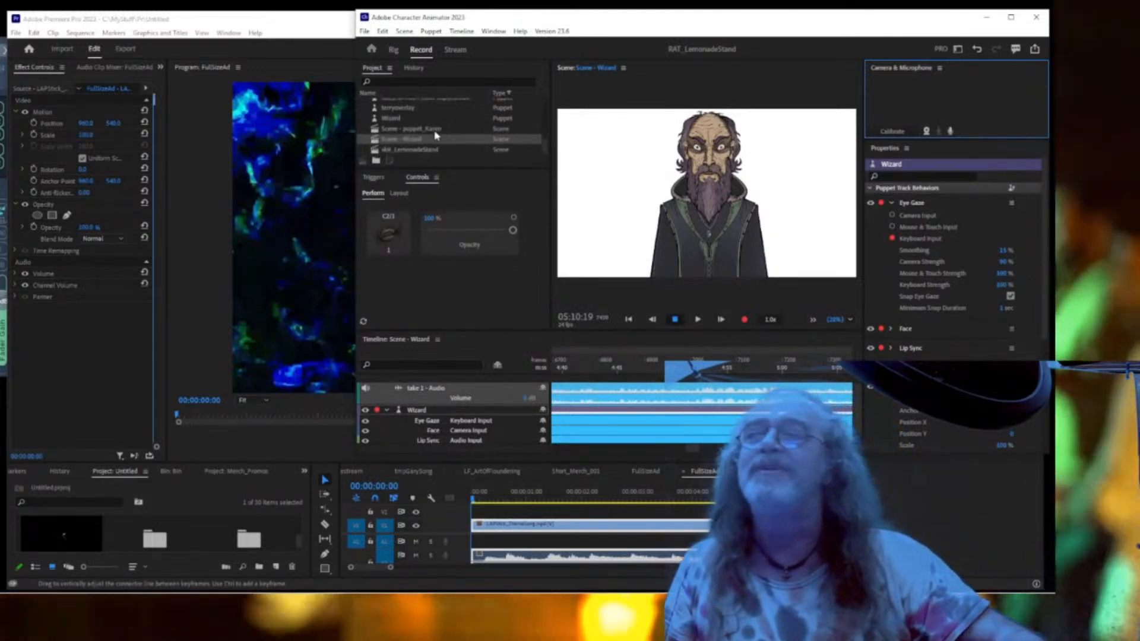
click(422, 140)
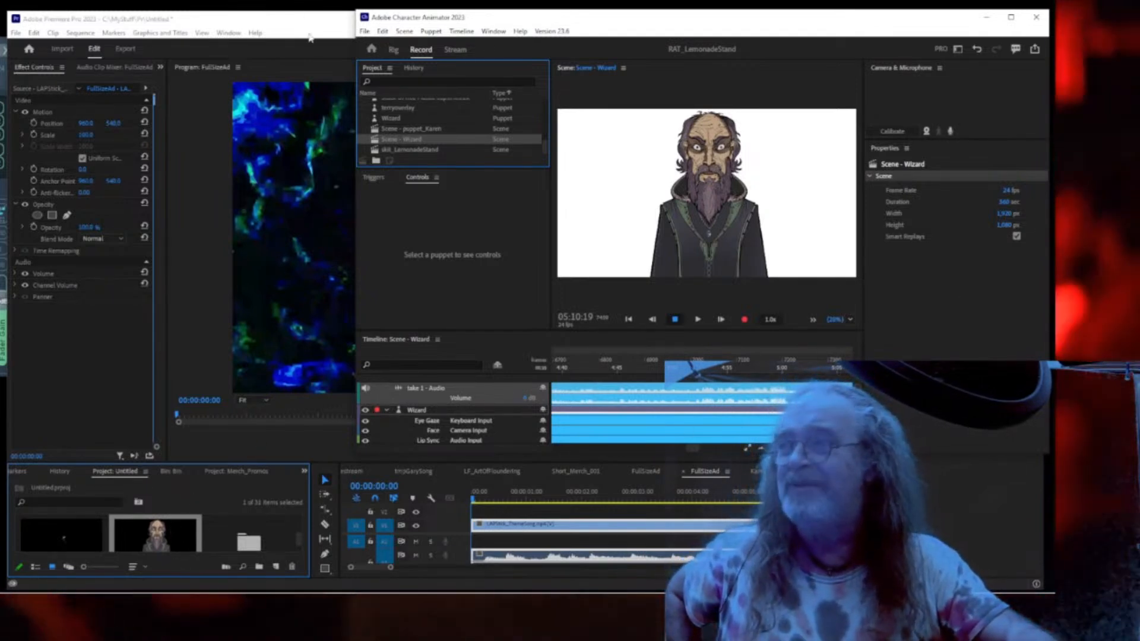
click(295, 22)
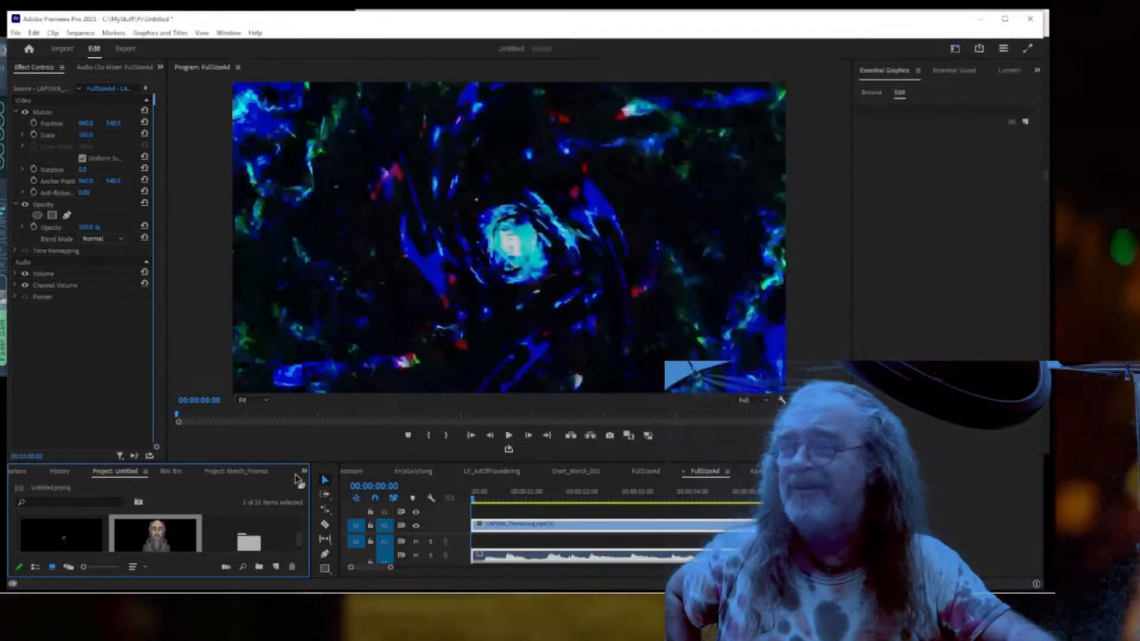
Enlarge the Project area and create a new sequence from the Wizard scene clip.
drag(257, 463, 255, 307)
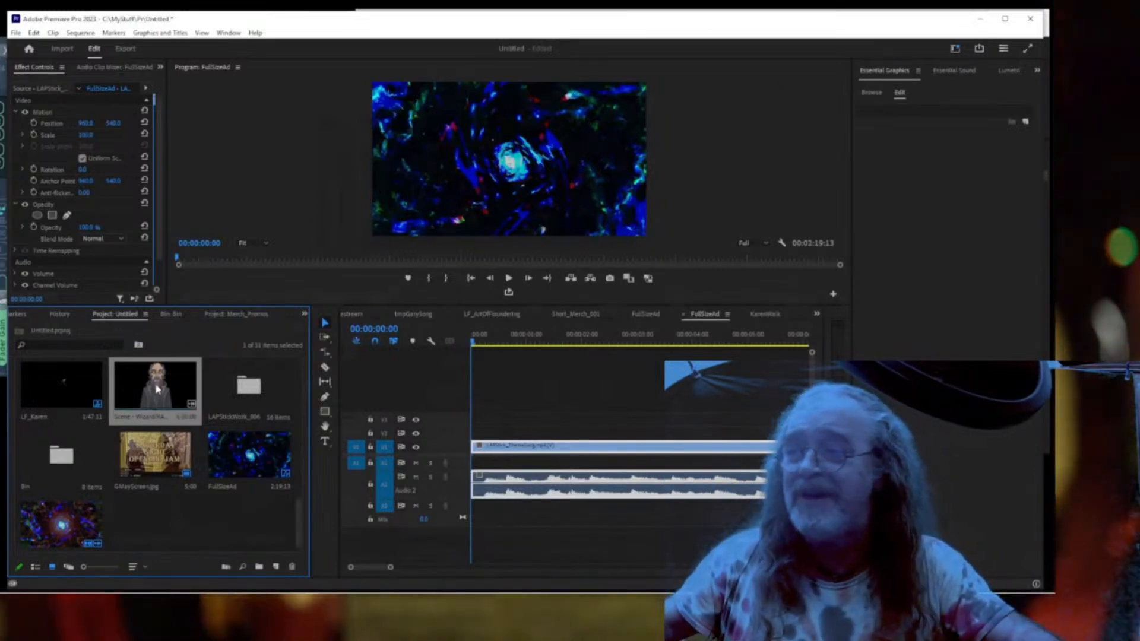
right_click(158, 389)
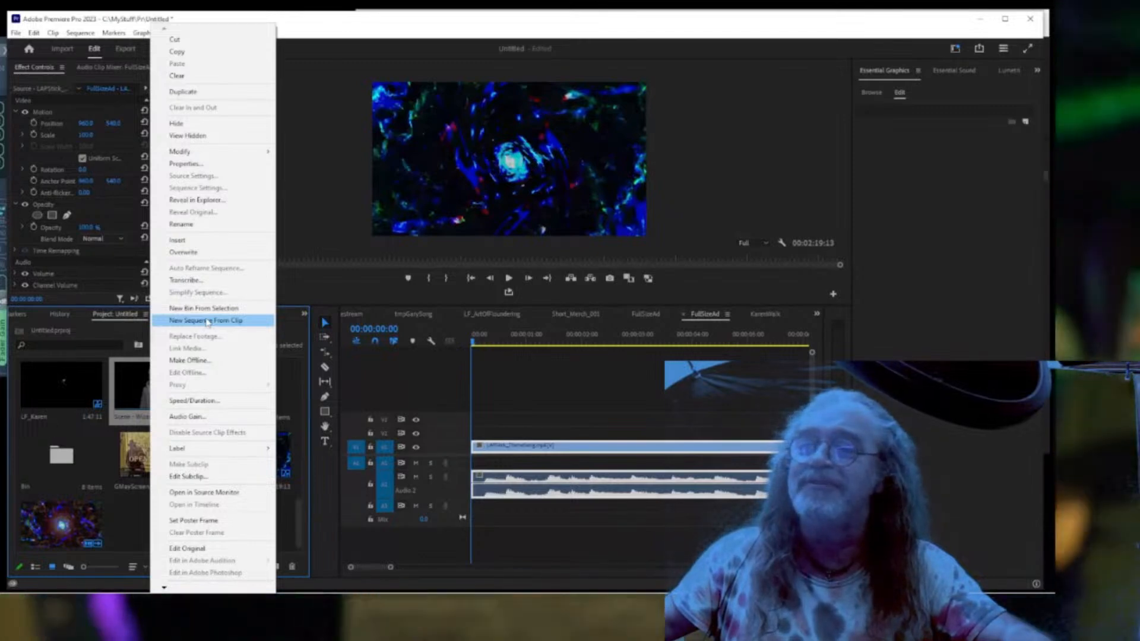
click(206, 321)
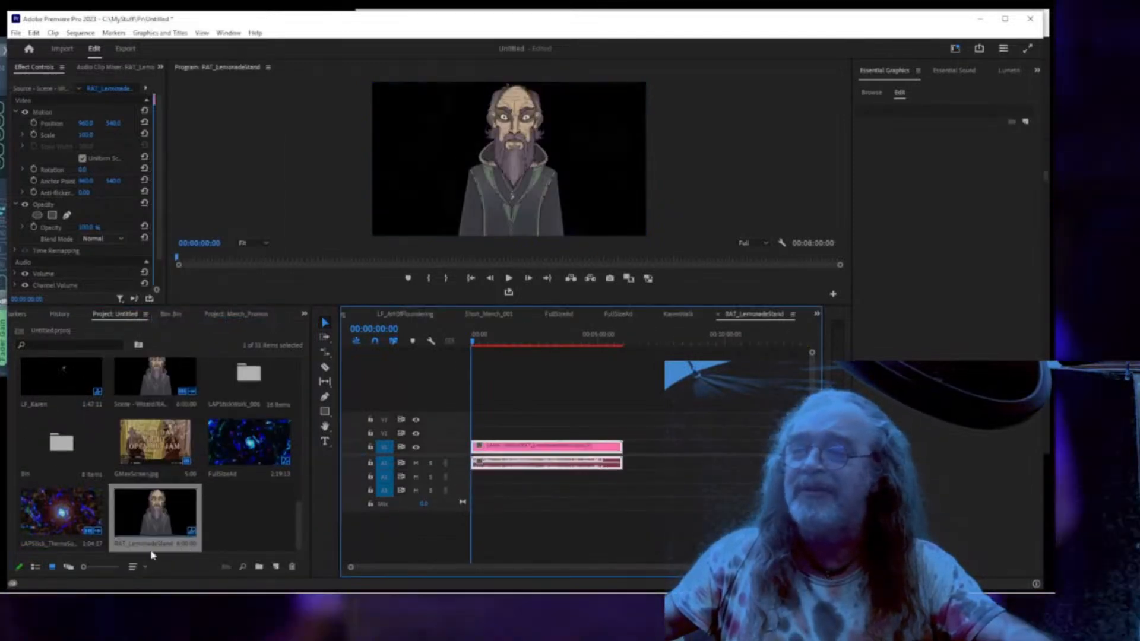
Rename the sequence to tmpWizard and move the wizard clip up to track V2.
click(152, 555)
click(152, 544)
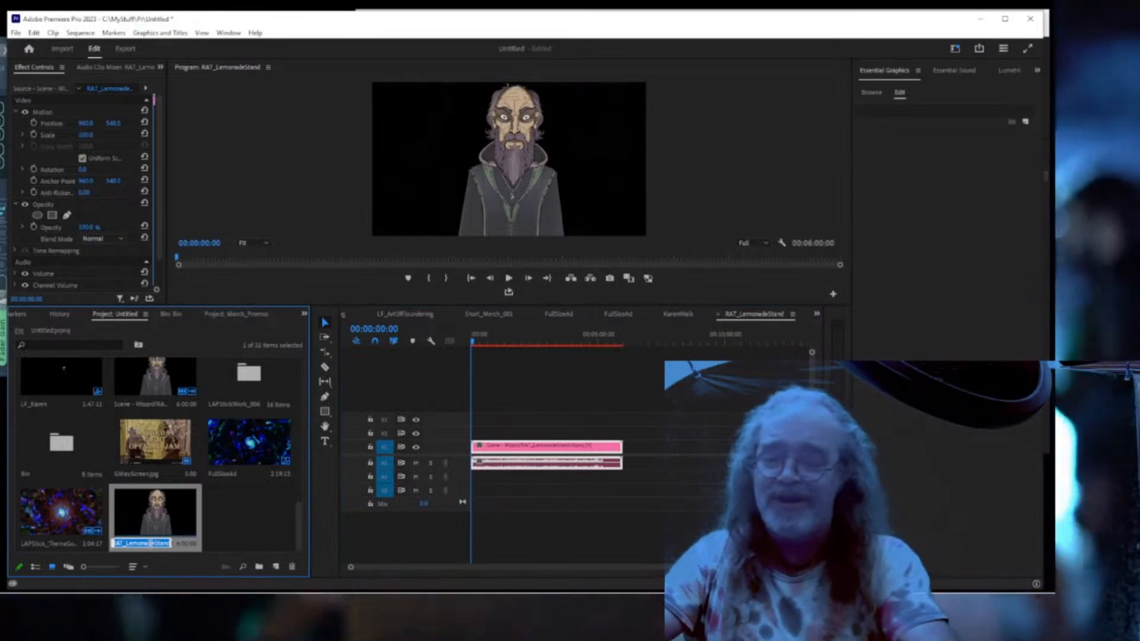
text(tmp)
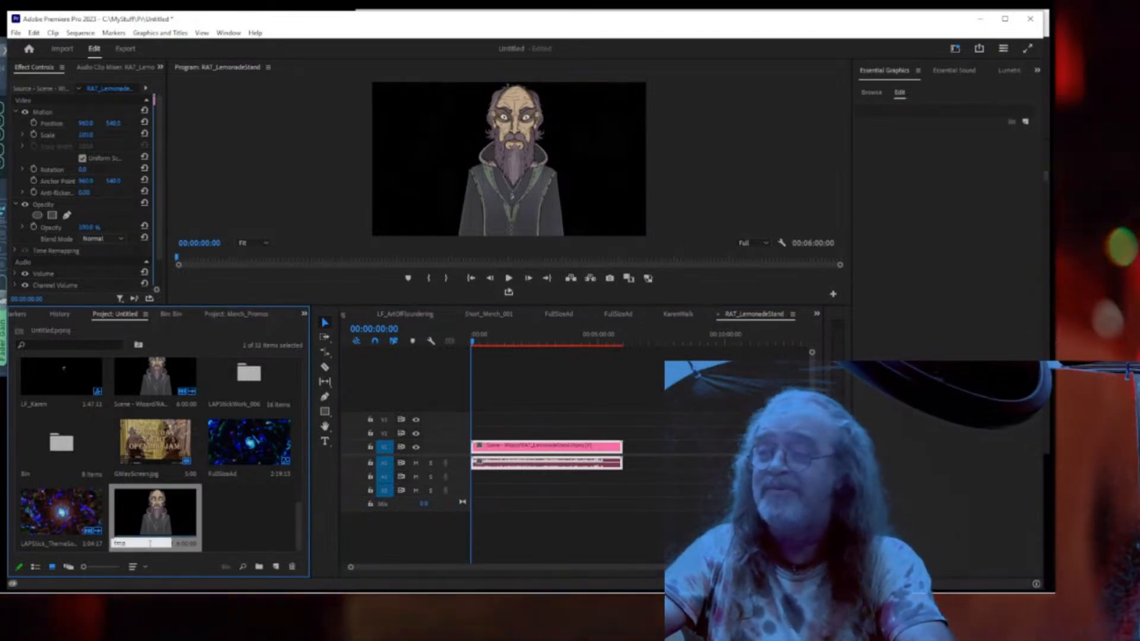
text(Wizard)
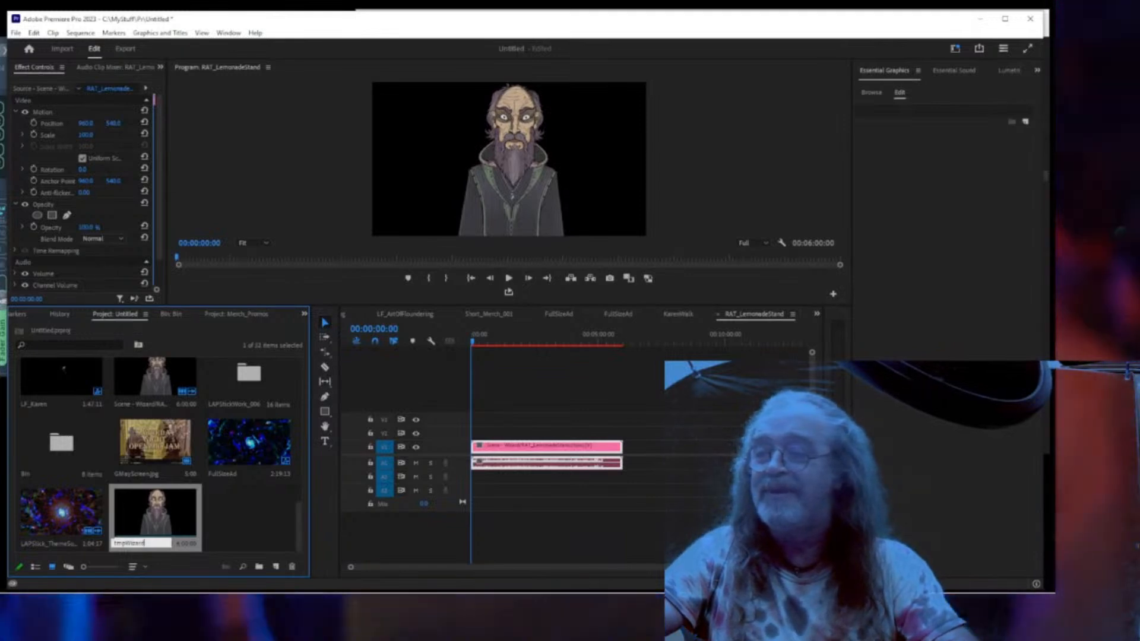
key(Tab)
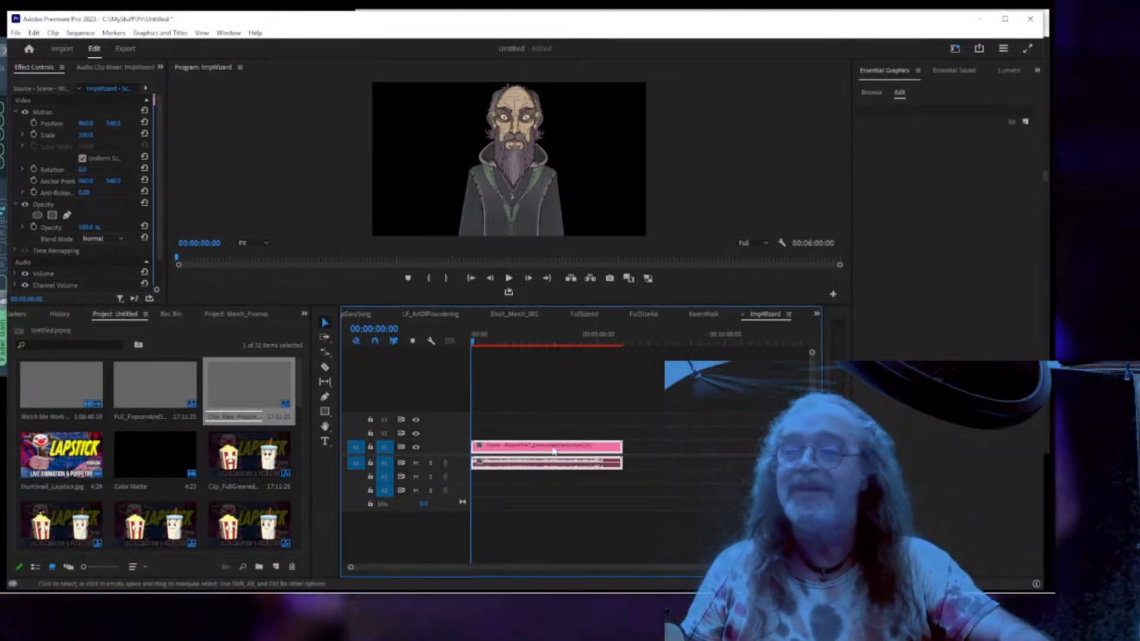
drag(552, 450, 552, 434)
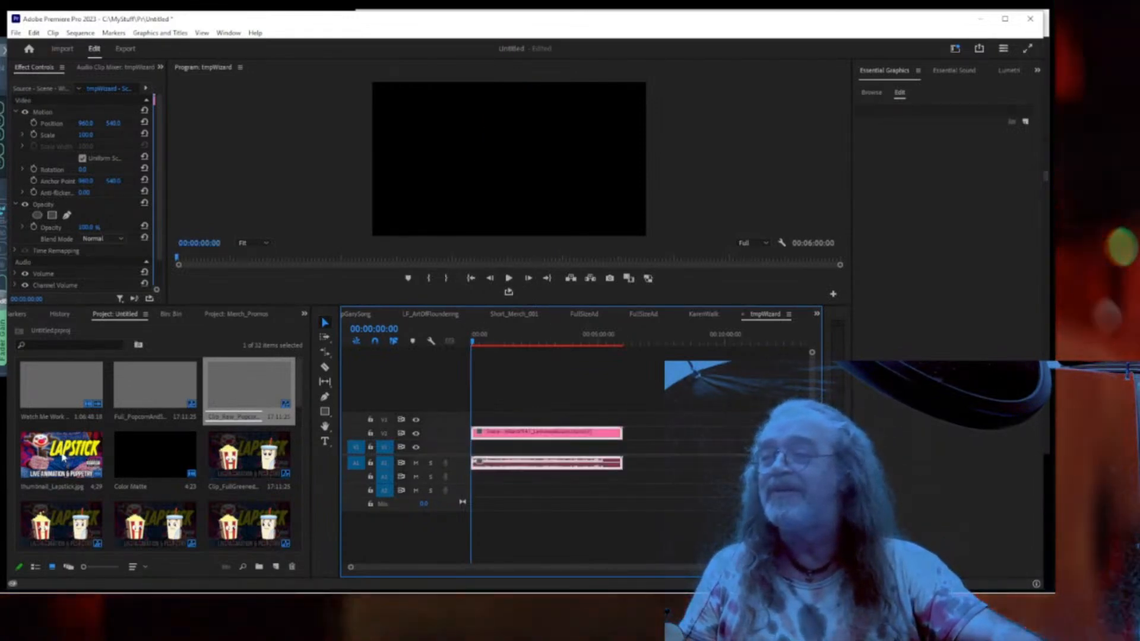
Put Thumbnail_Lapstick.jpg on V1, stretch it near the wizard's length, and raise the wizard to V3.
click(63, 457)
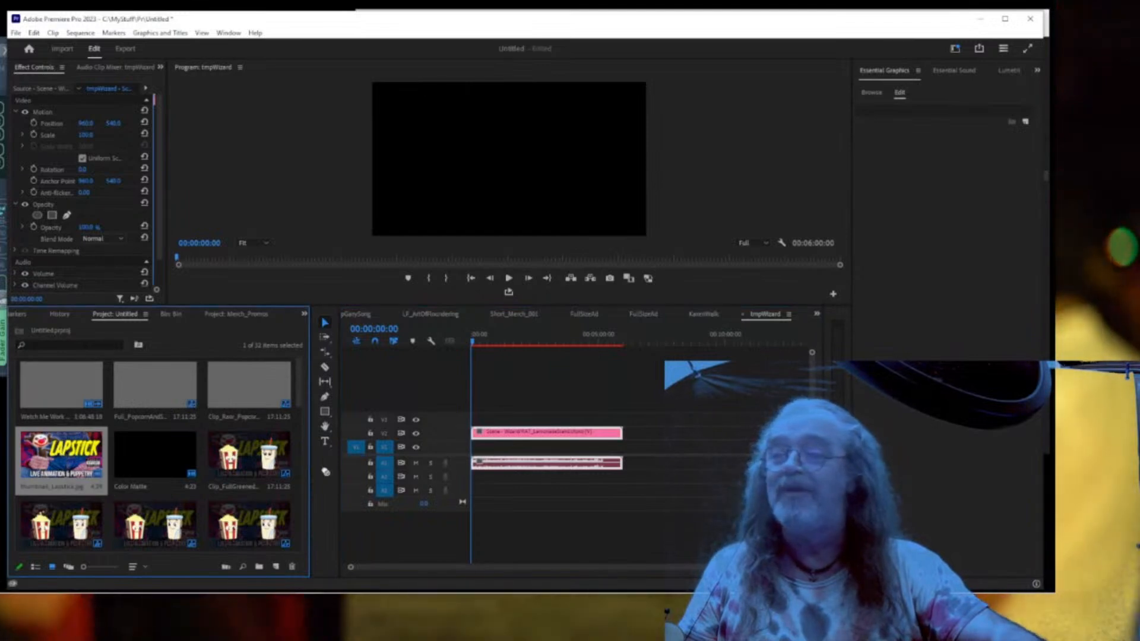
drag(463, 452, 487, 448)
drag(811, 566, 661, 582)
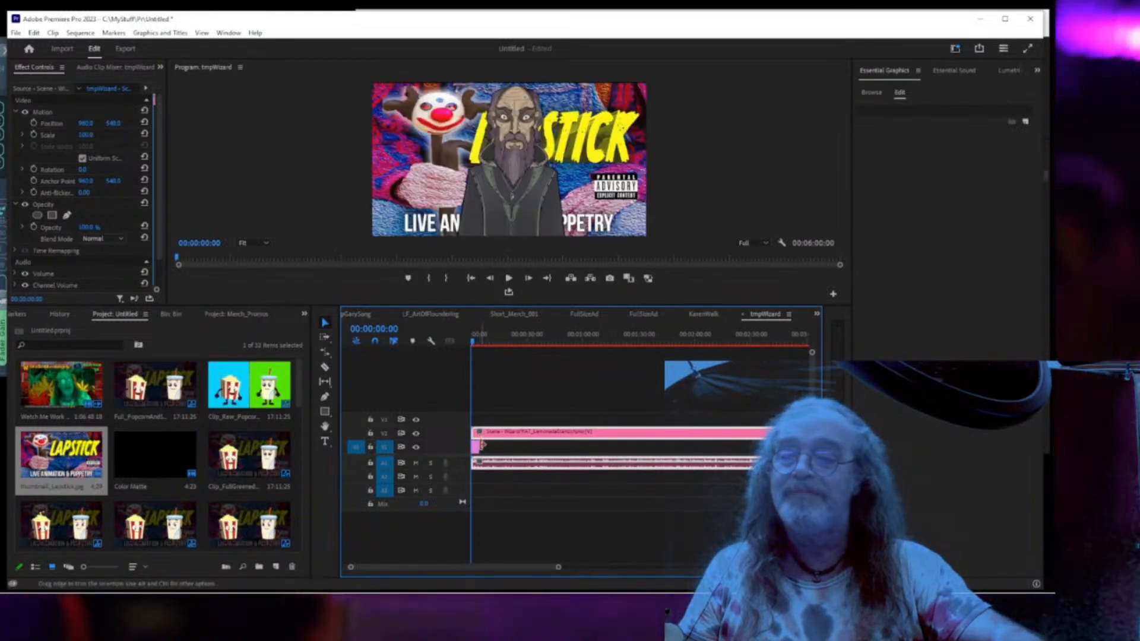
drag(475, 446, 717, 448)
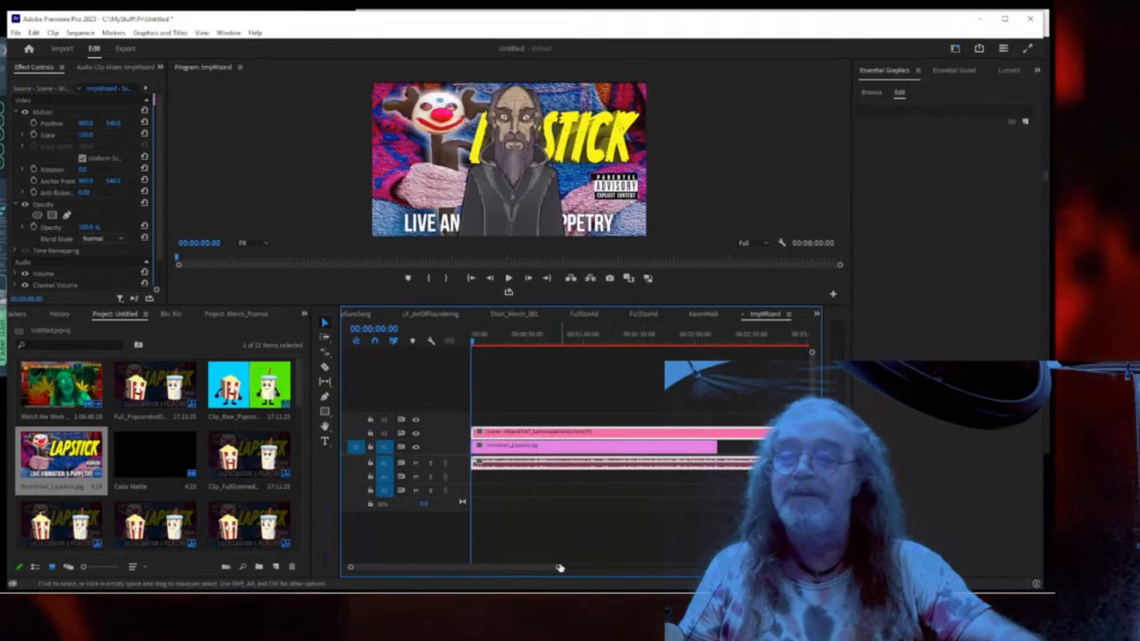
drag(559, 567, 680, 570)
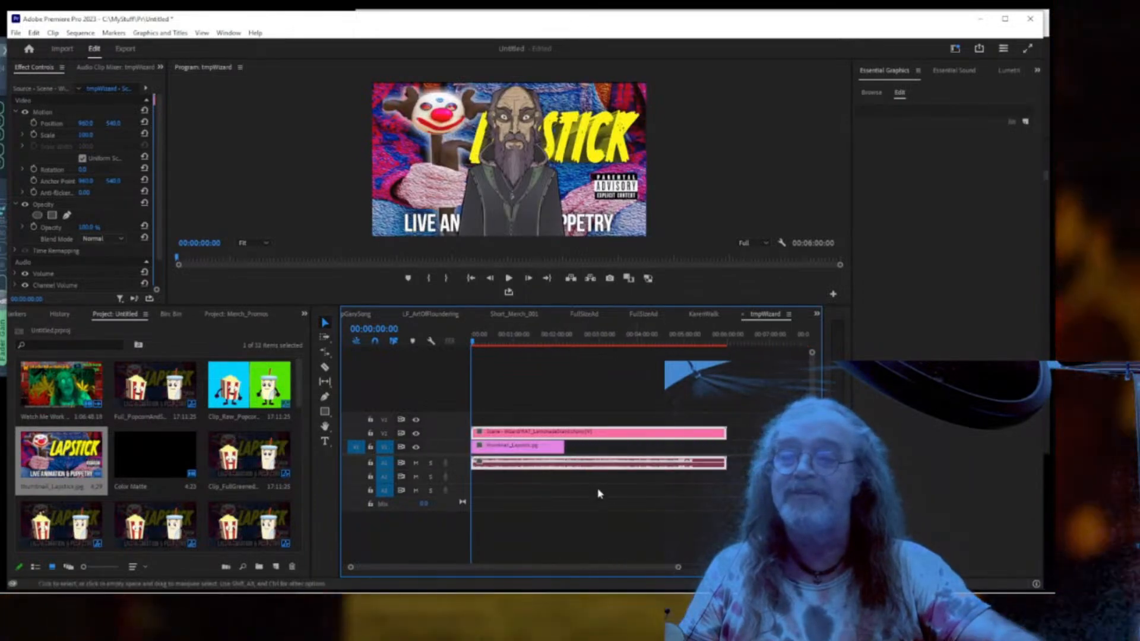
drag(564, 447, 697, 449)
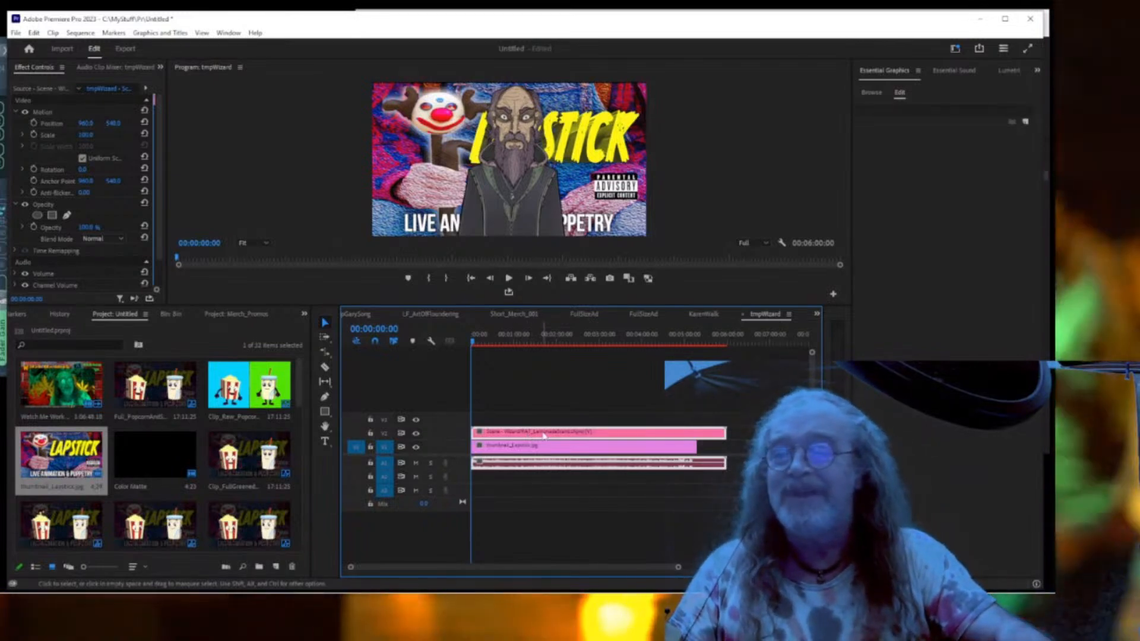
drag(543, 436, 542, 423)
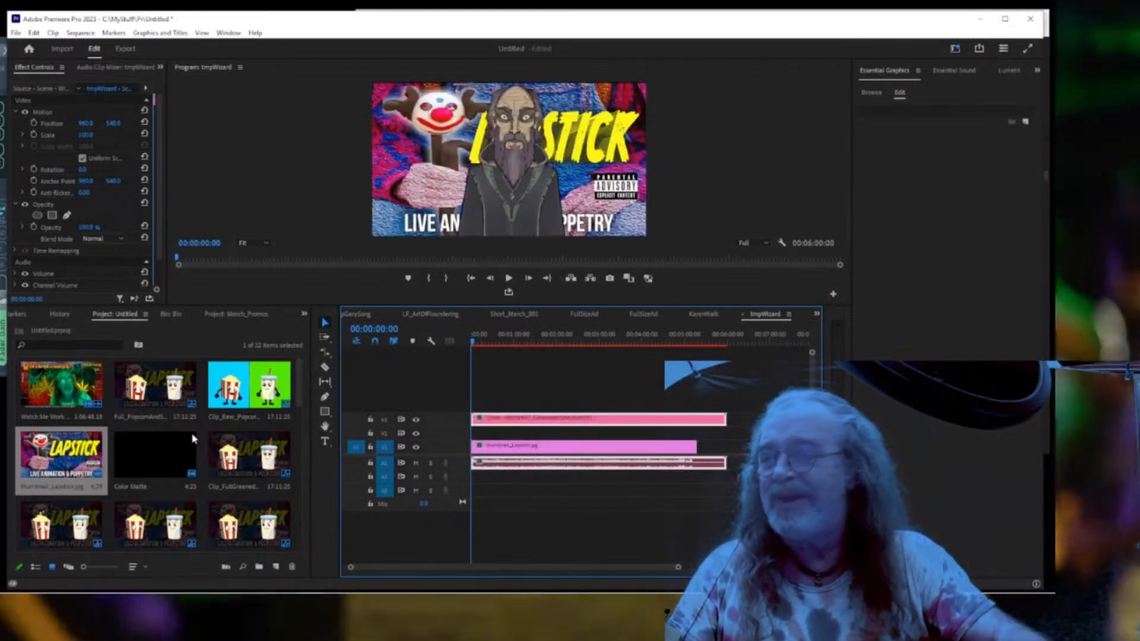
Place a Color Matte on V2 and extend it to the thumbnail's end.
click(158, 457)
drag(157, 457, 591, 428)
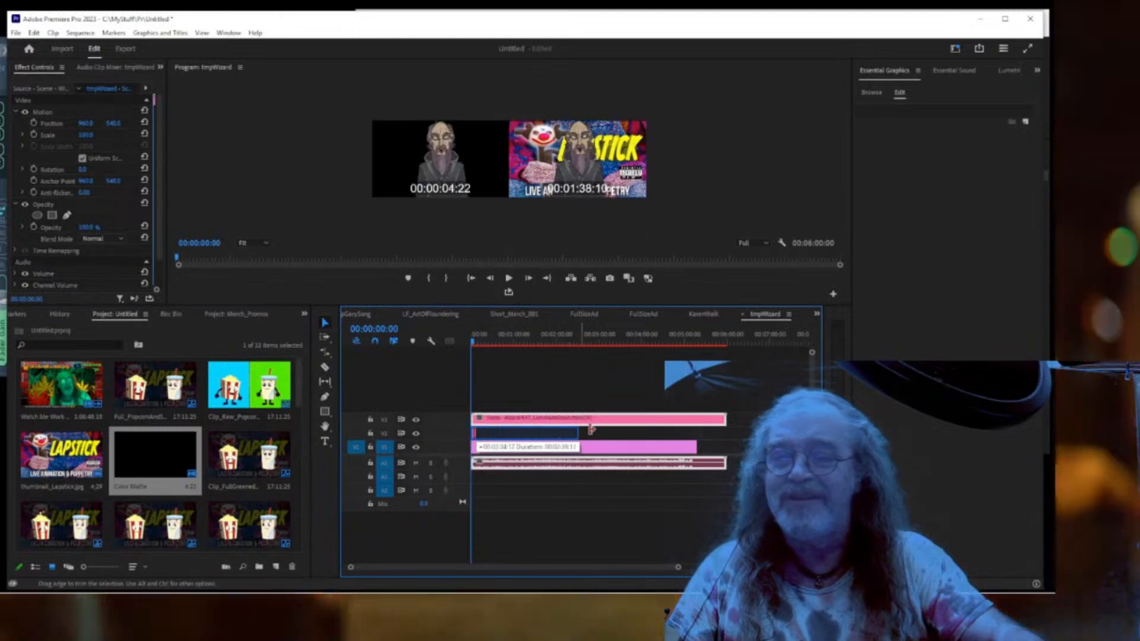
drag(660, 430, 696, 430)
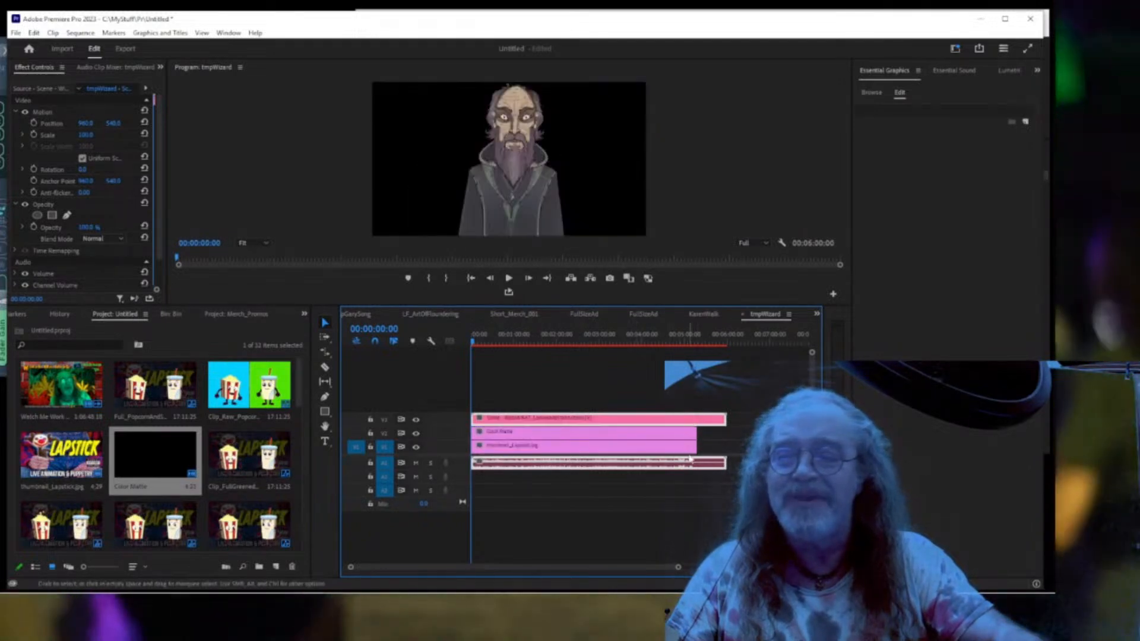
click(636, 436)
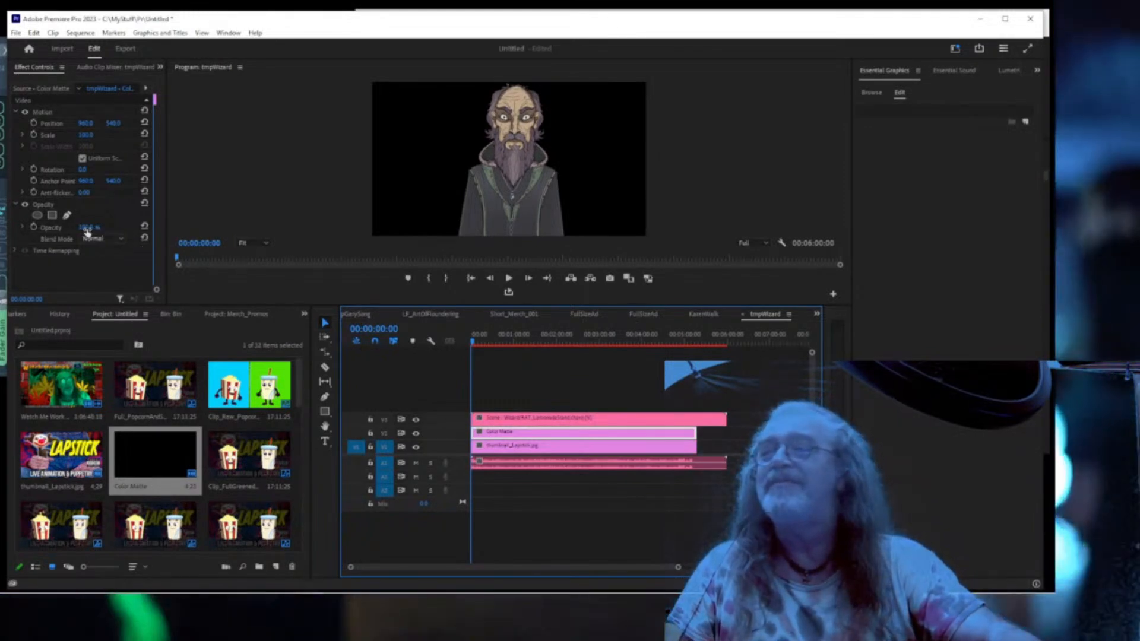
Lower the matte's opacity to 77% and compare dimmed and undimmed views full screen.
drag(88, 228, 83, 228)
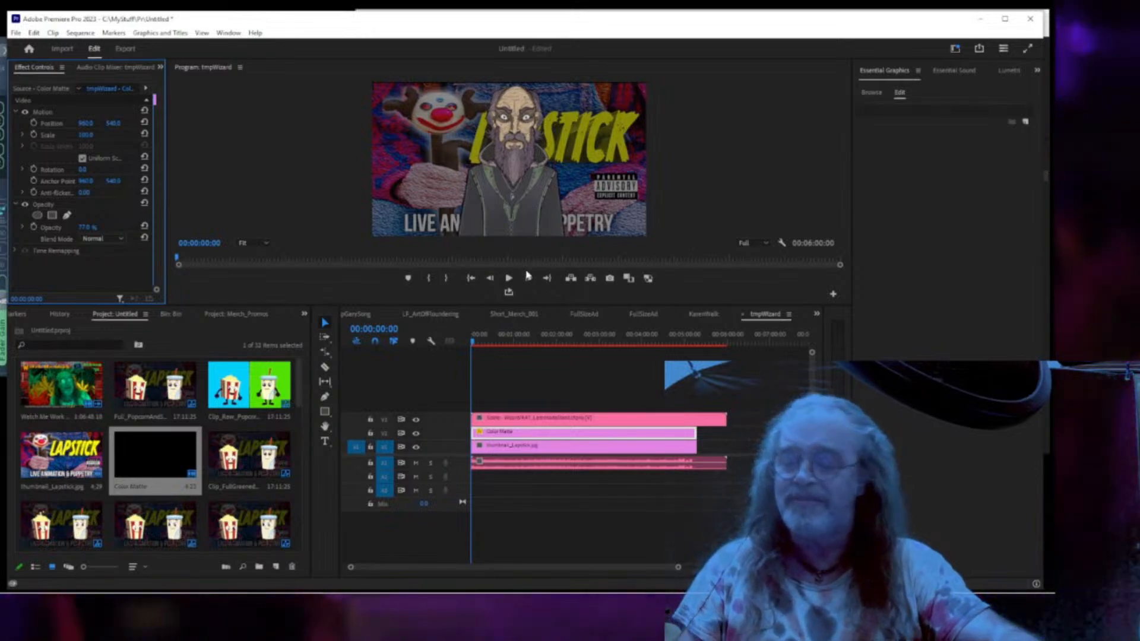
key(ctrl+grave)
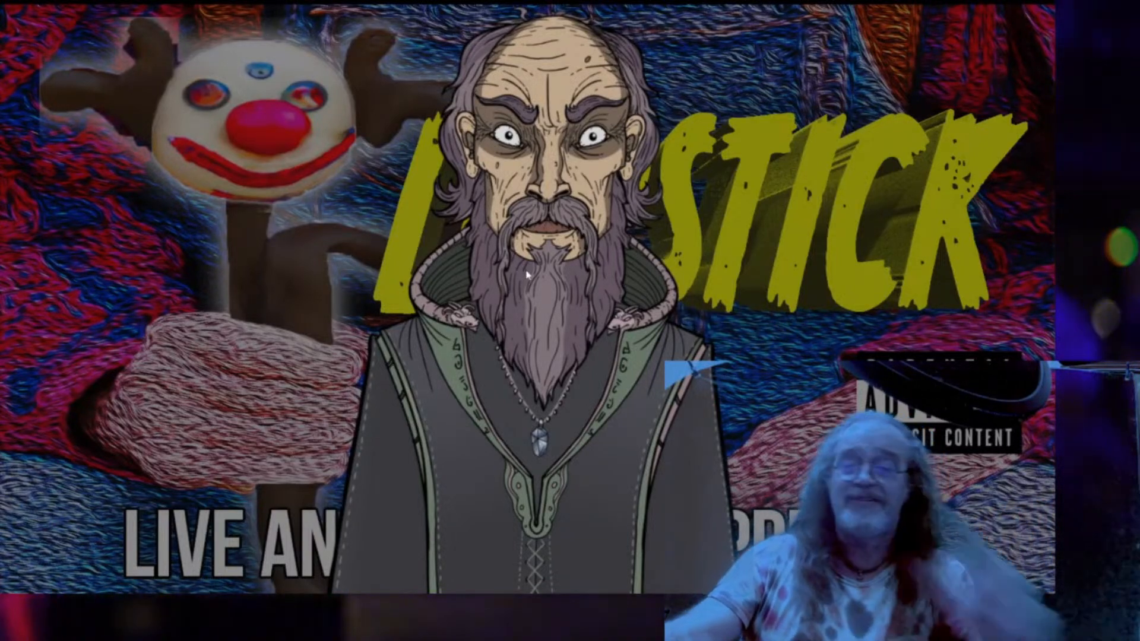
key(Escape)
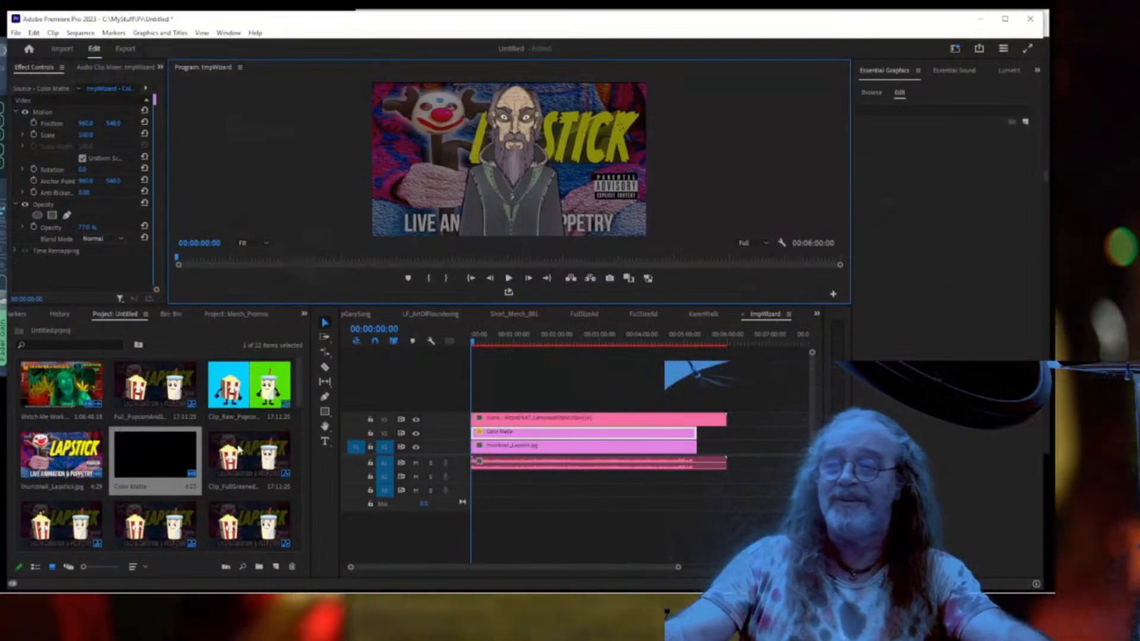
click(415, 435)
key(ctrl+grave)
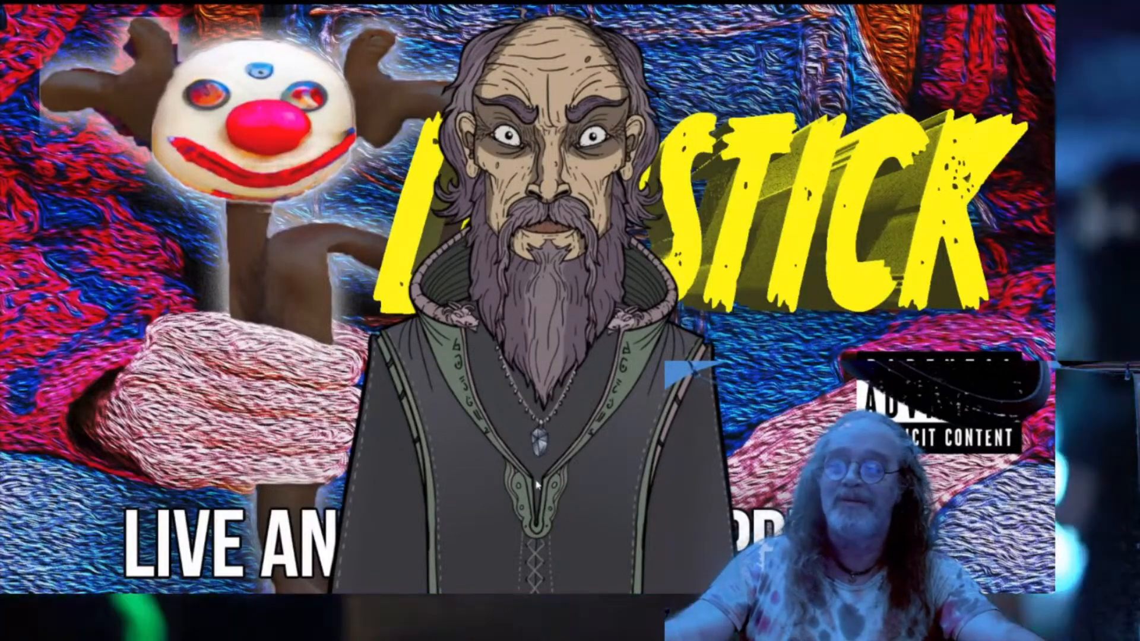
key(Escape)
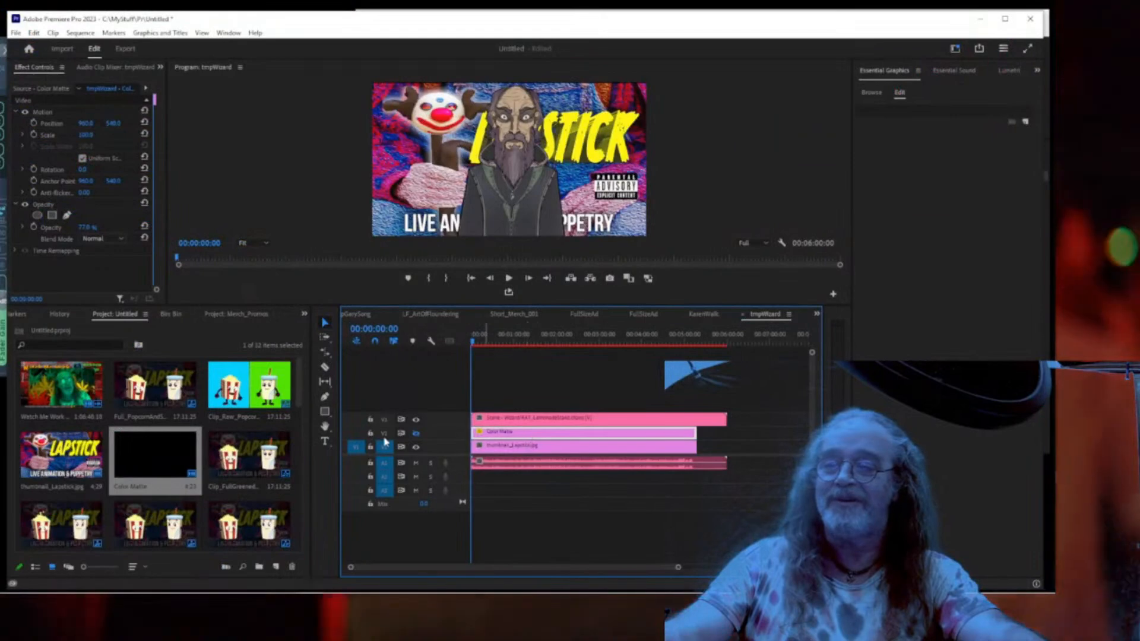
click(416, 435)
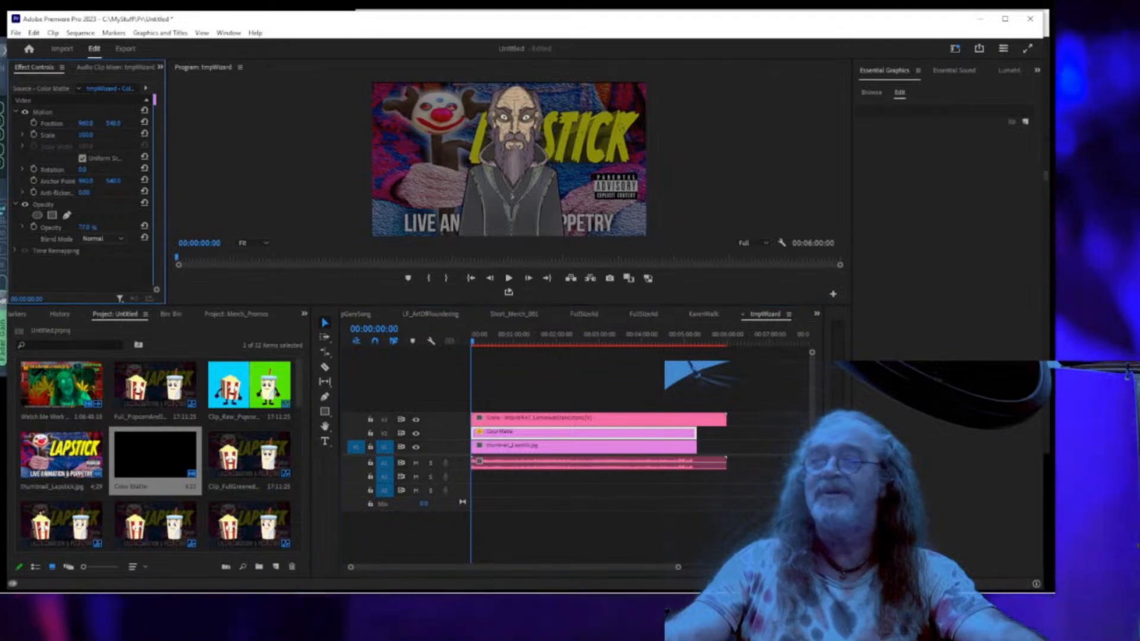
Raise the matte opacity to about 84%, preview it full screen, then select the wizard clip.
drag(87, 227, 93, 227)
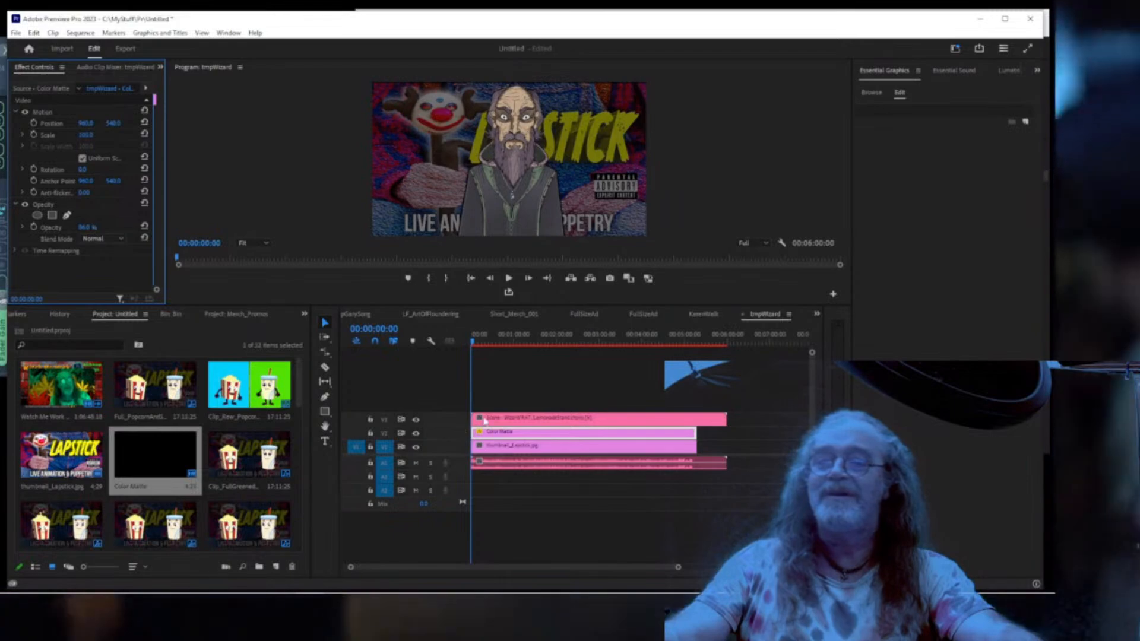
key(ctrl+grave)
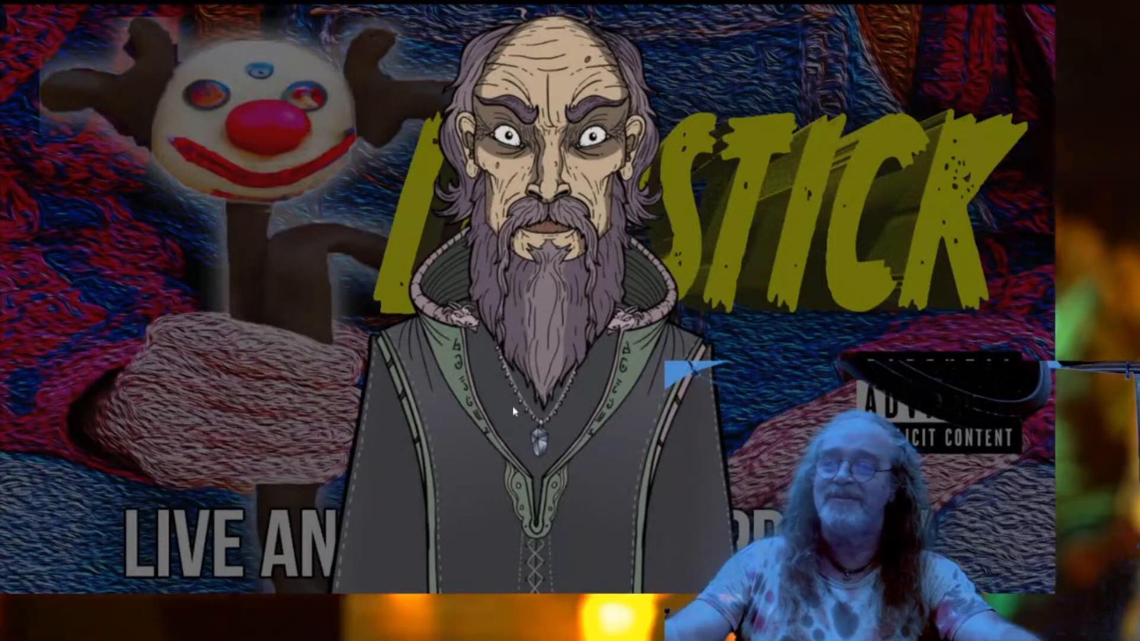
key(ctrl+grave)
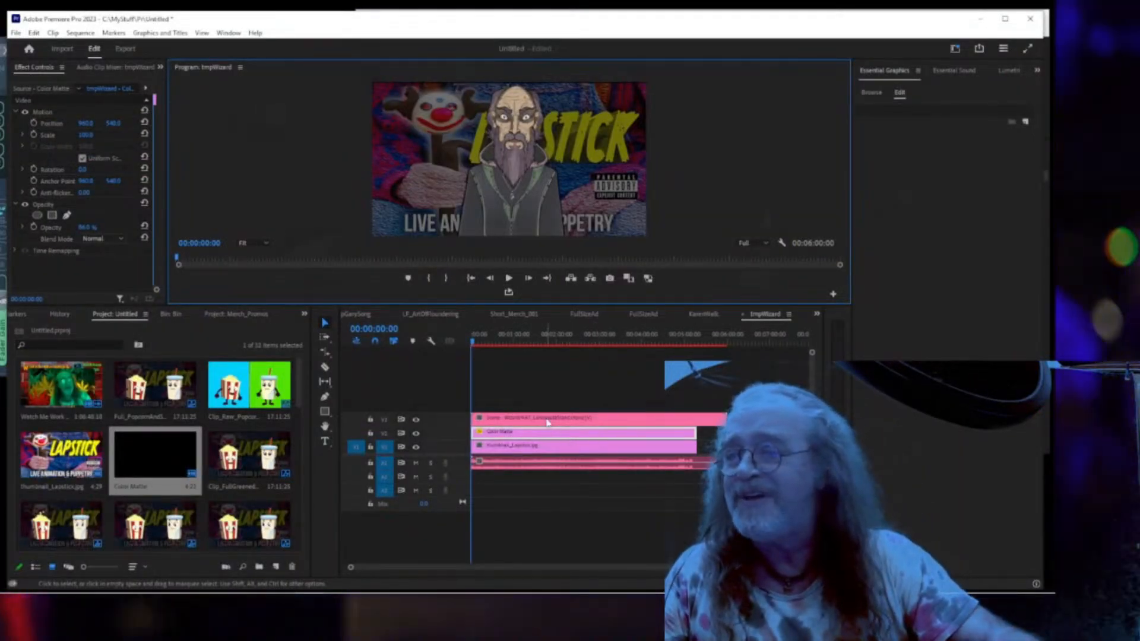
click(546, 419)
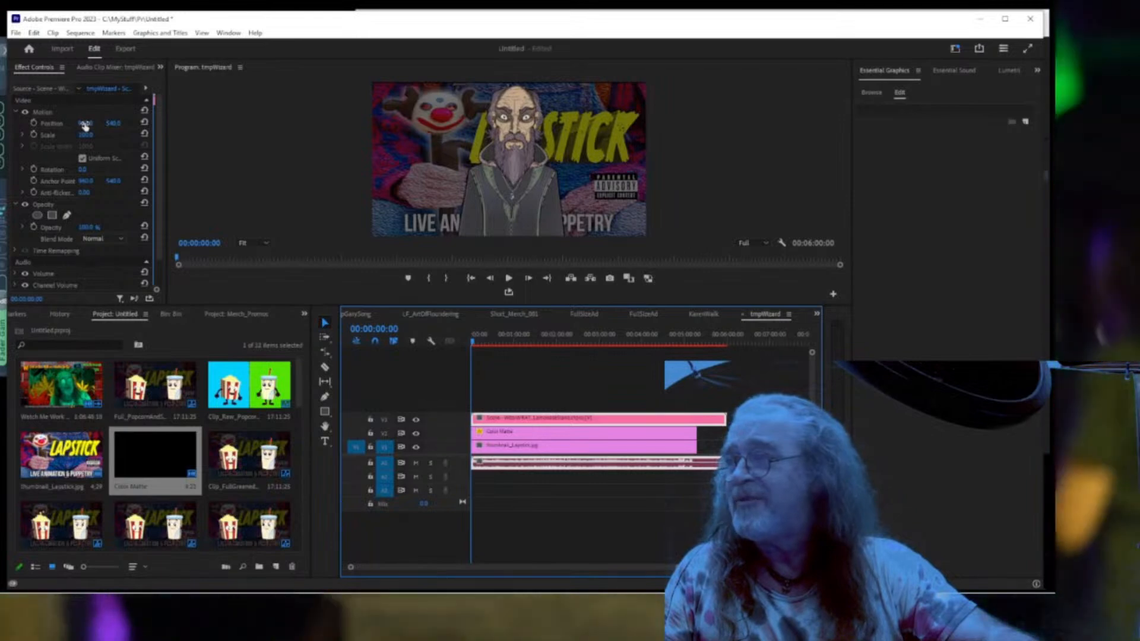
Shift the wizard right to Position X 1459 and browse the motion graphics templates.
mouse_move(85, 125)
mouse_down()
mouse_move(128, 125)
mouse_move(90, 123)
mouse_up()
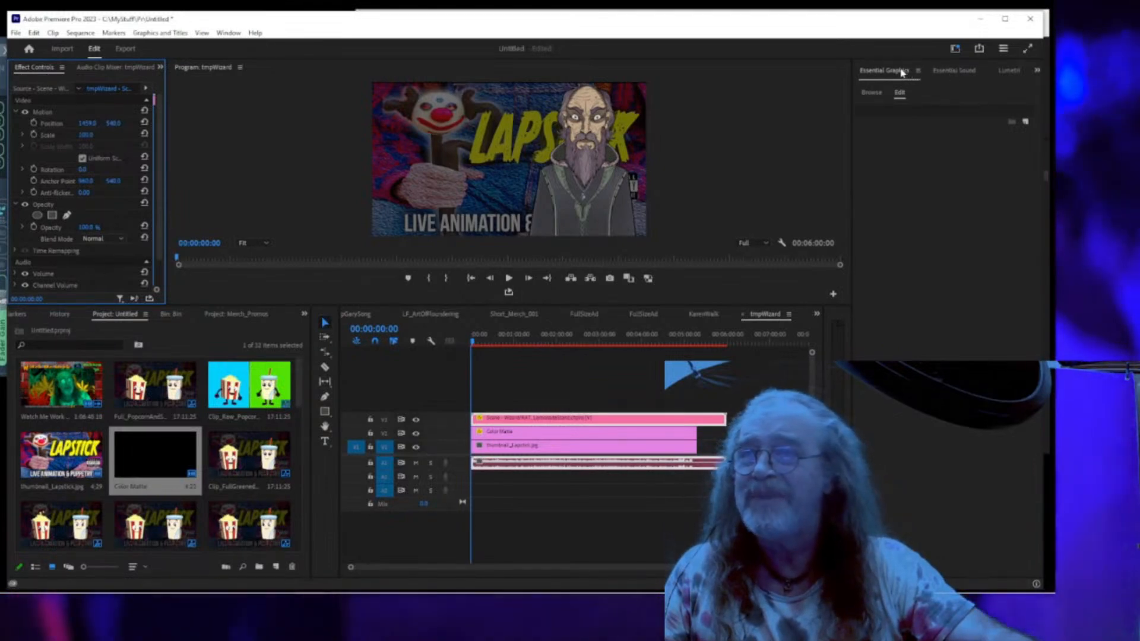
click(871, 93)
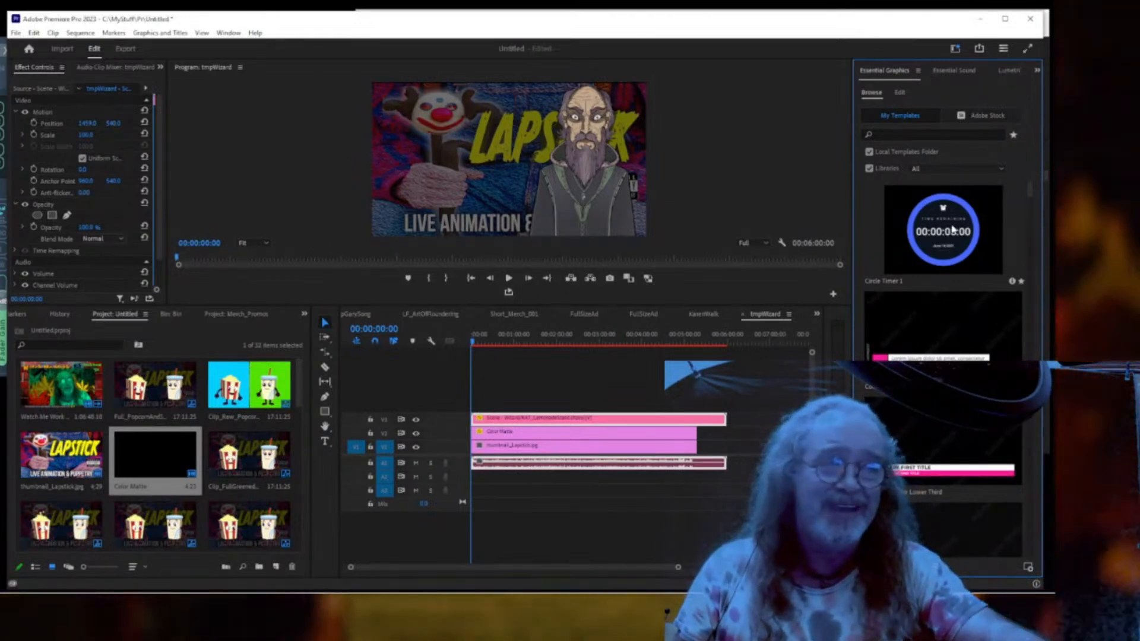
Drop the Circle Timer 1 template onto V4 and trim it to end with the clips below.
drag(952, 232, 471, 404)
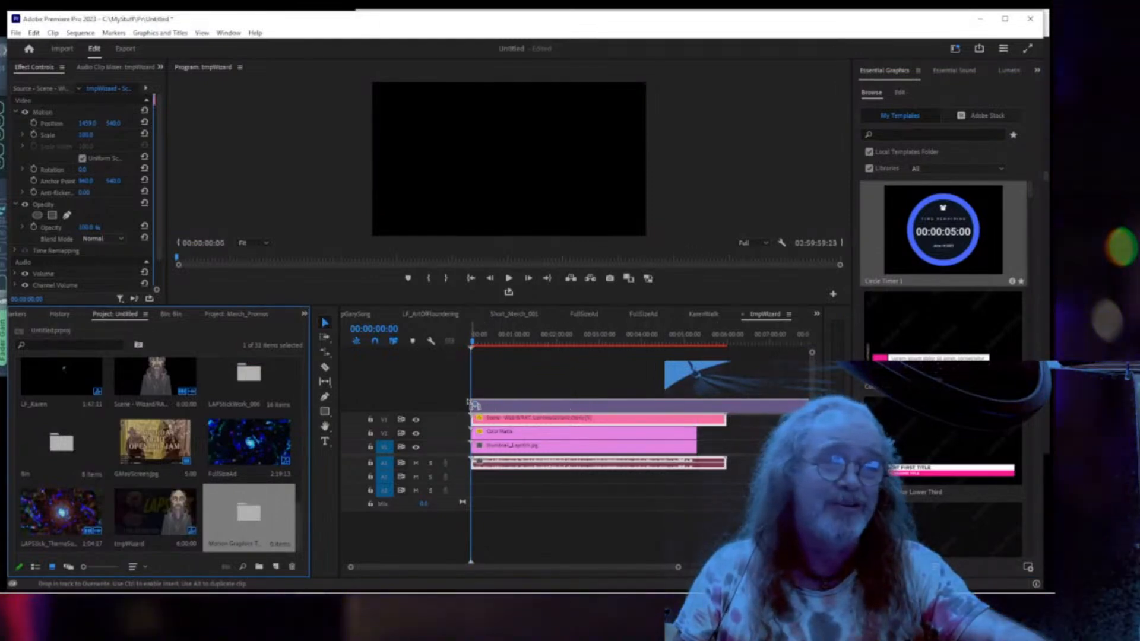
drag(472, 403, 472, 404)
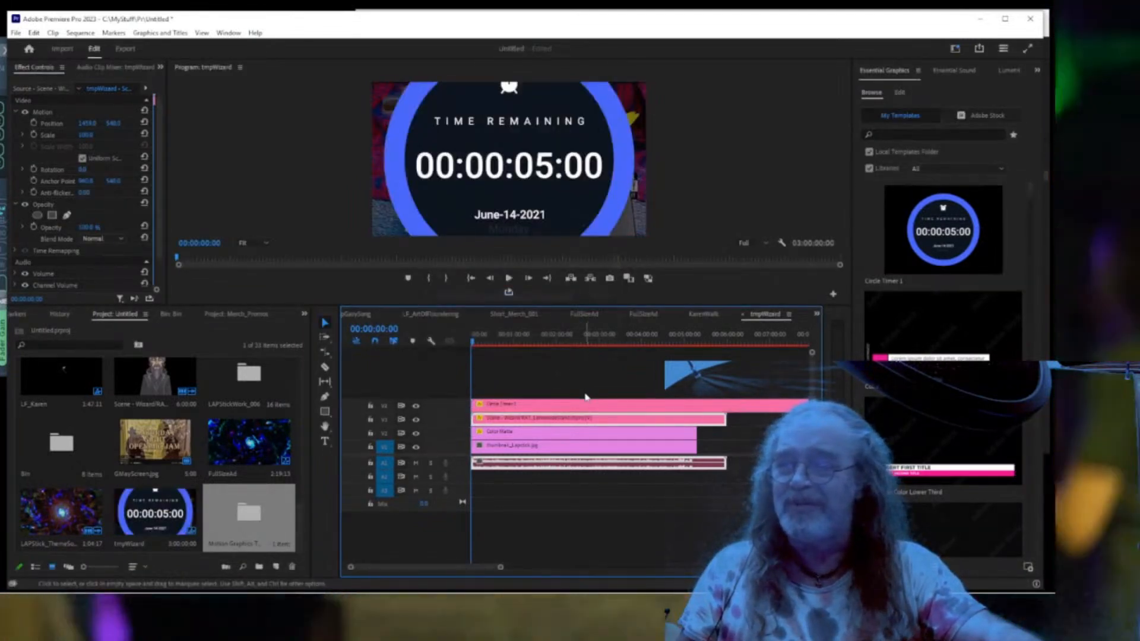
click(583, 406)
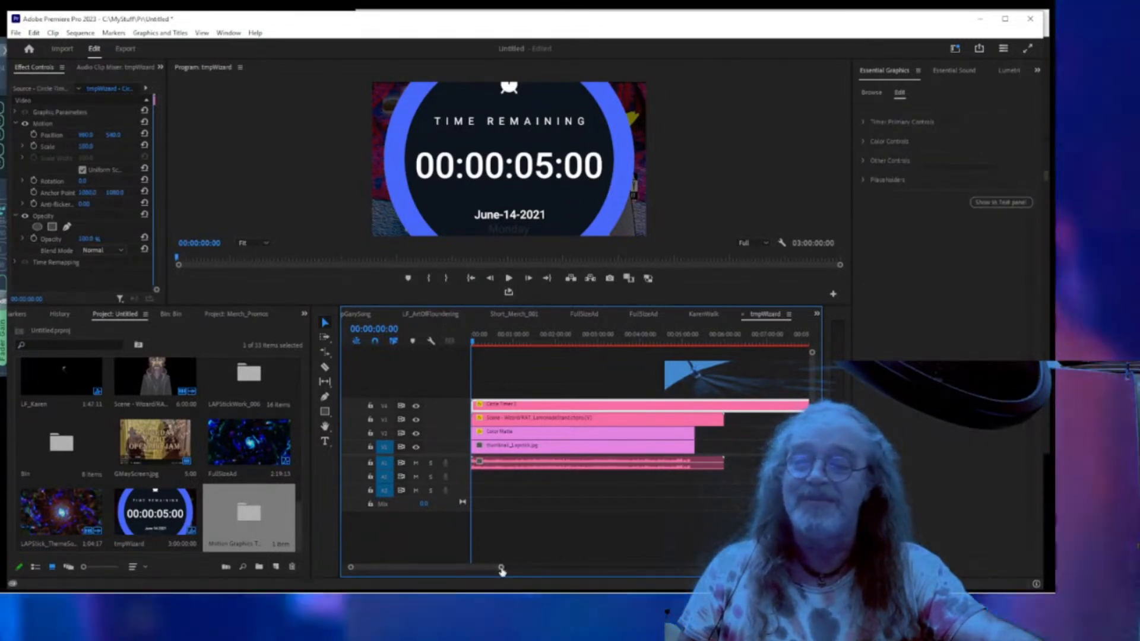
drag(501, 569, 742, 571)
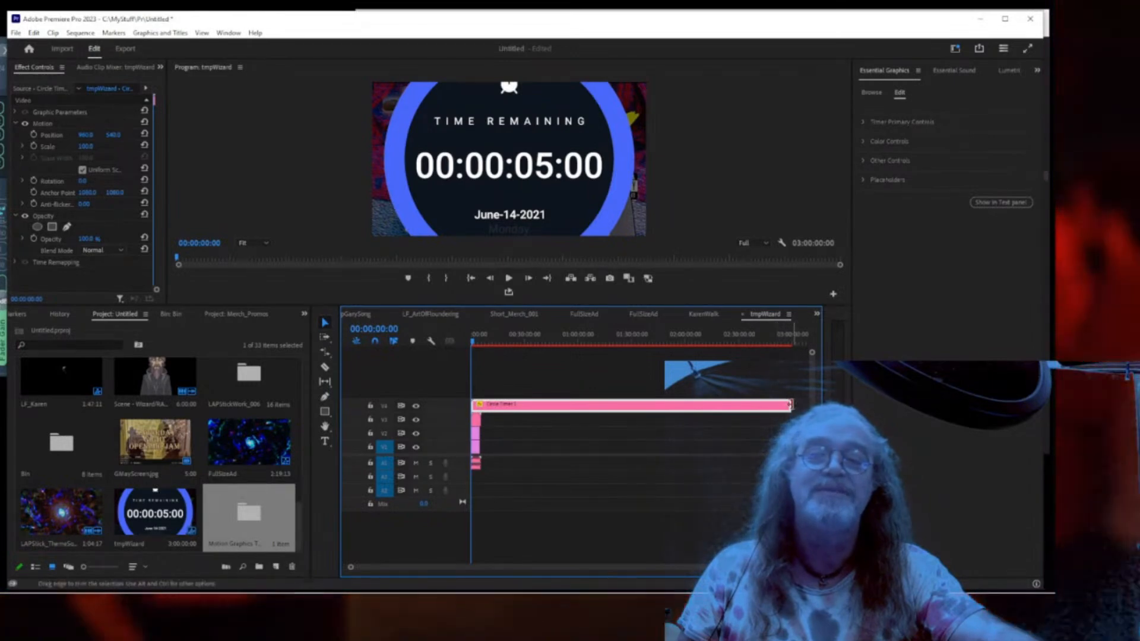
drag(787, 404, 490, 407)
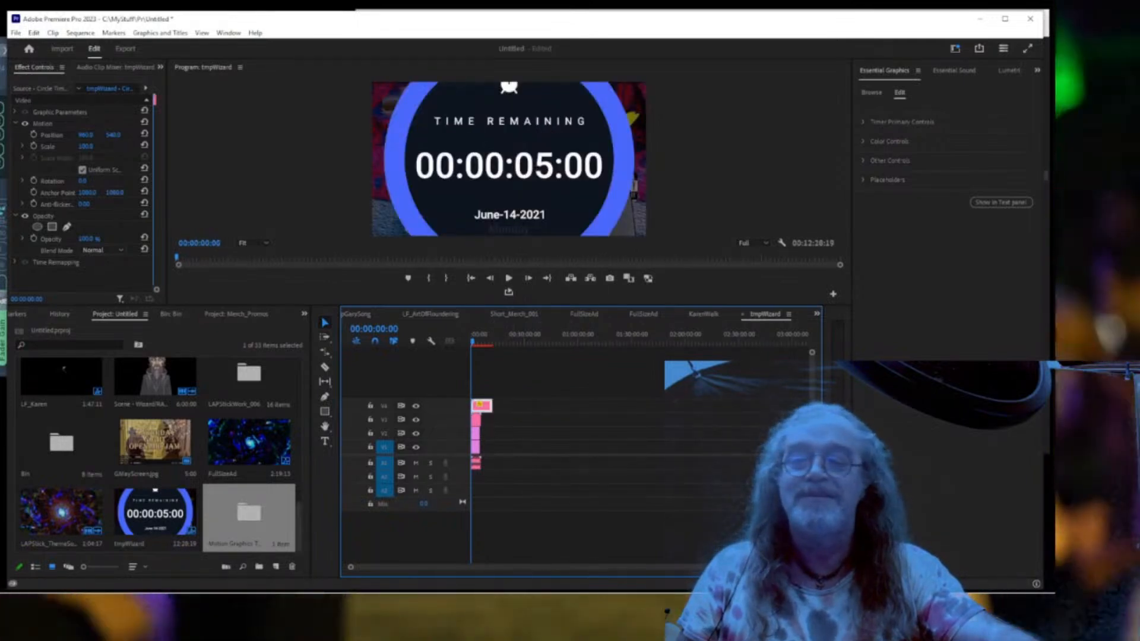
drag(805, 567, 672, 576)
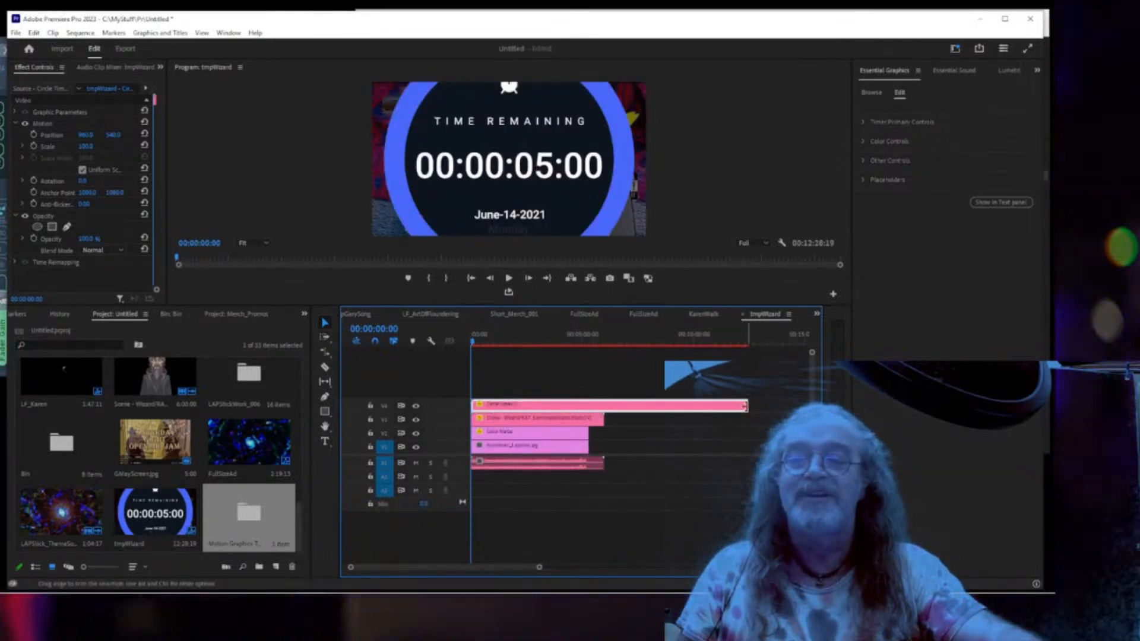
drag(746, 406, 588, 419)
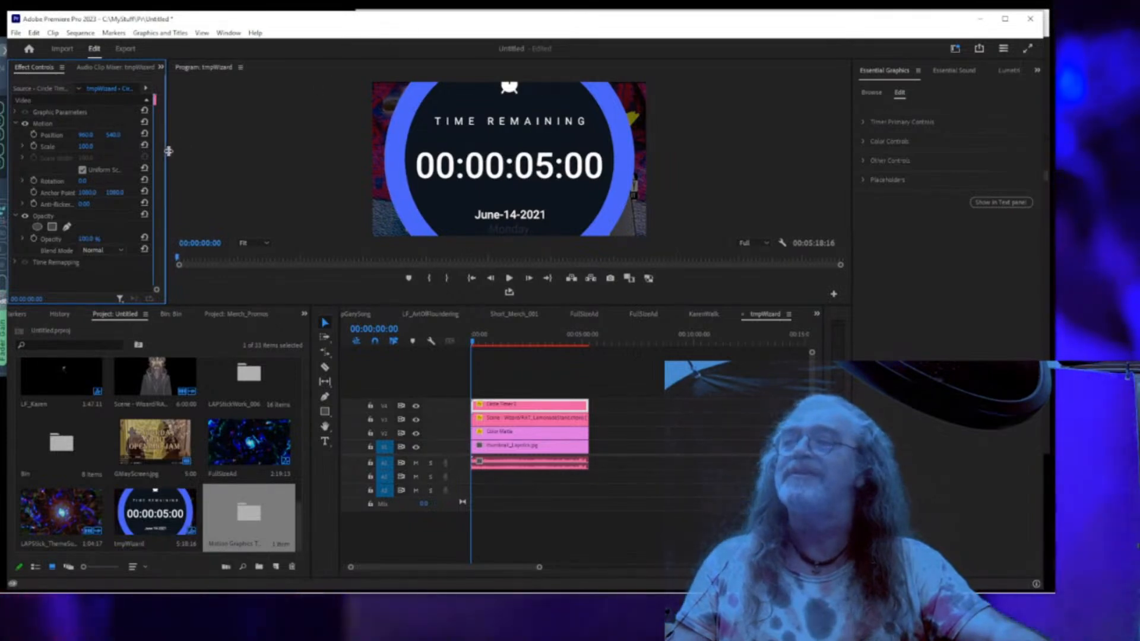
Scale the Circle Timer down to 26 and move its Position X toward the left.
drag(168, 151, 349, 153)
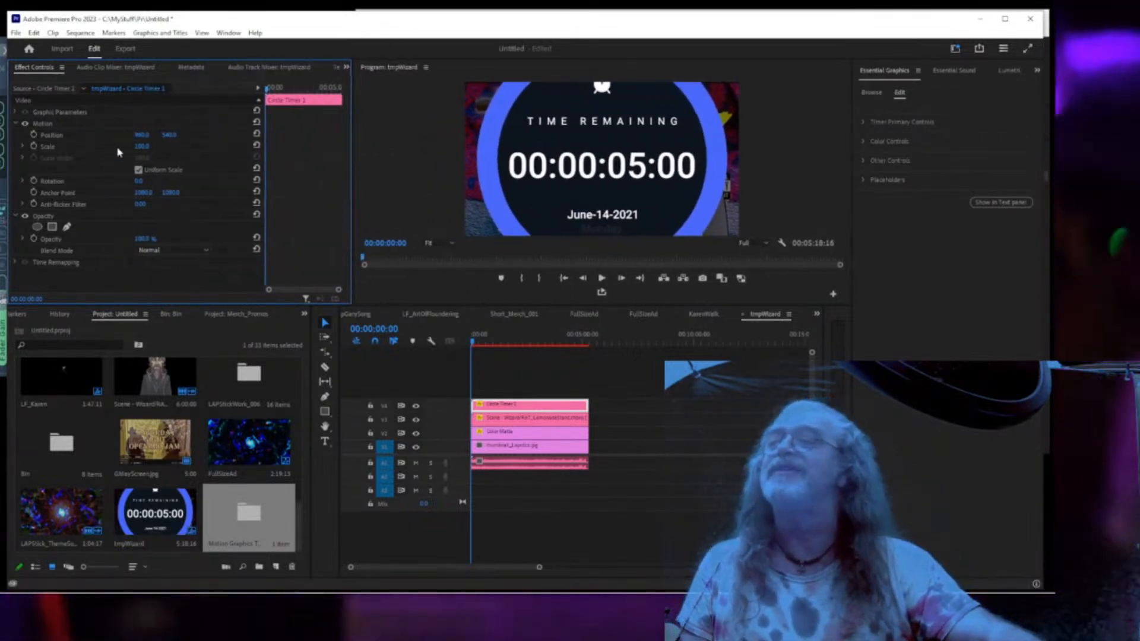
click(42, 123)
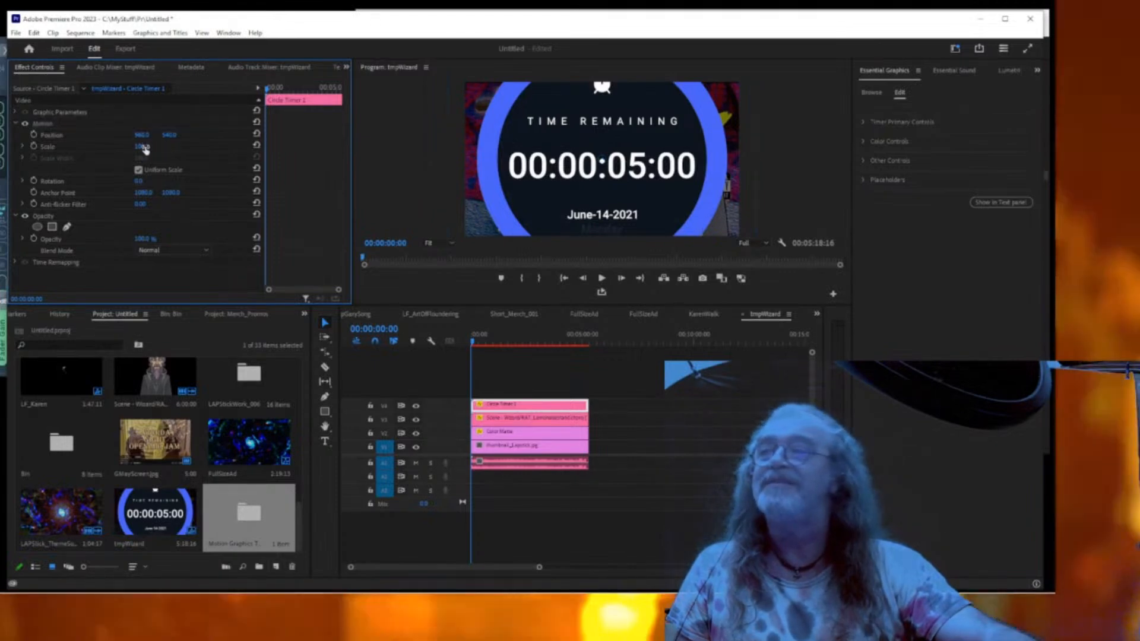
drag(143, 147, 102, 147)
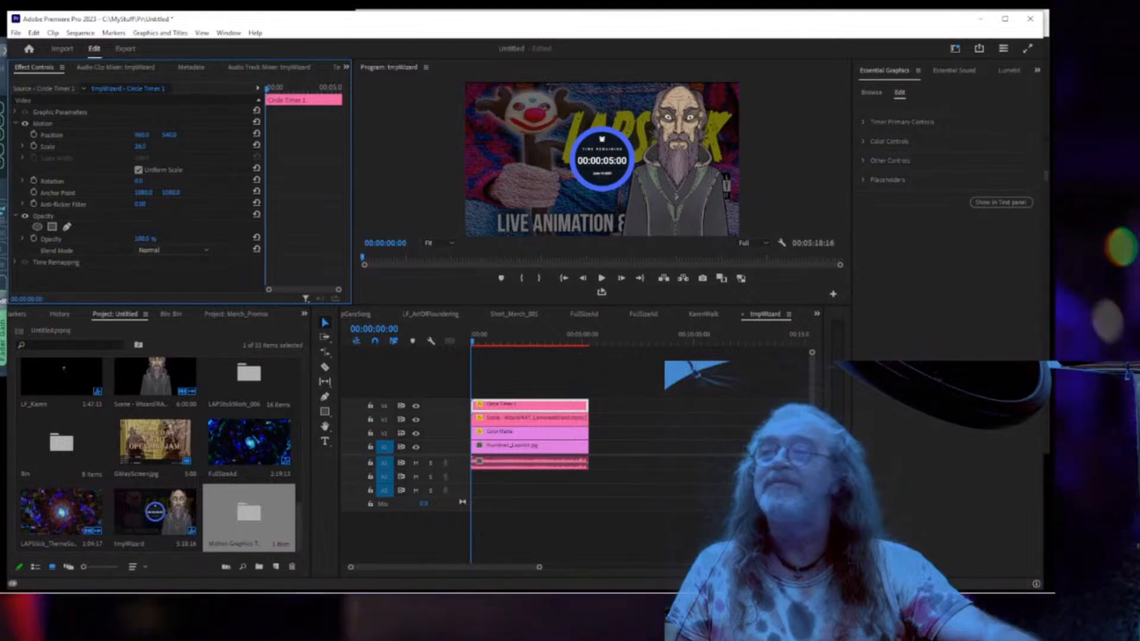
drag(142, 135, 190, 138)
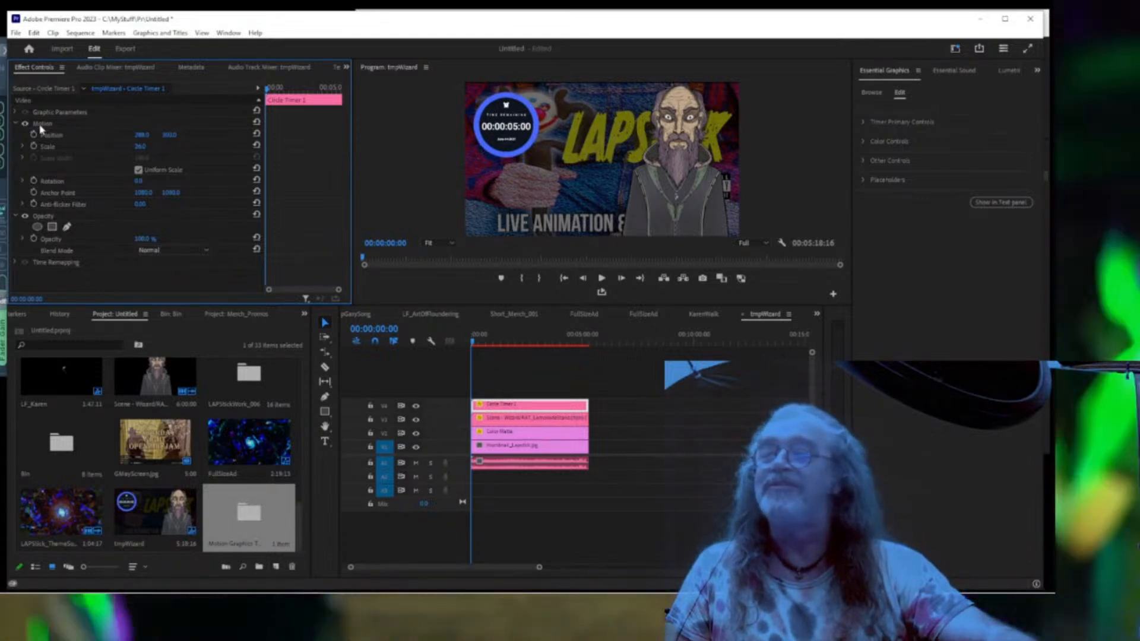
Drag the timer circle into the frame's upper-left corner in the Program monitor.
click(41, 125)
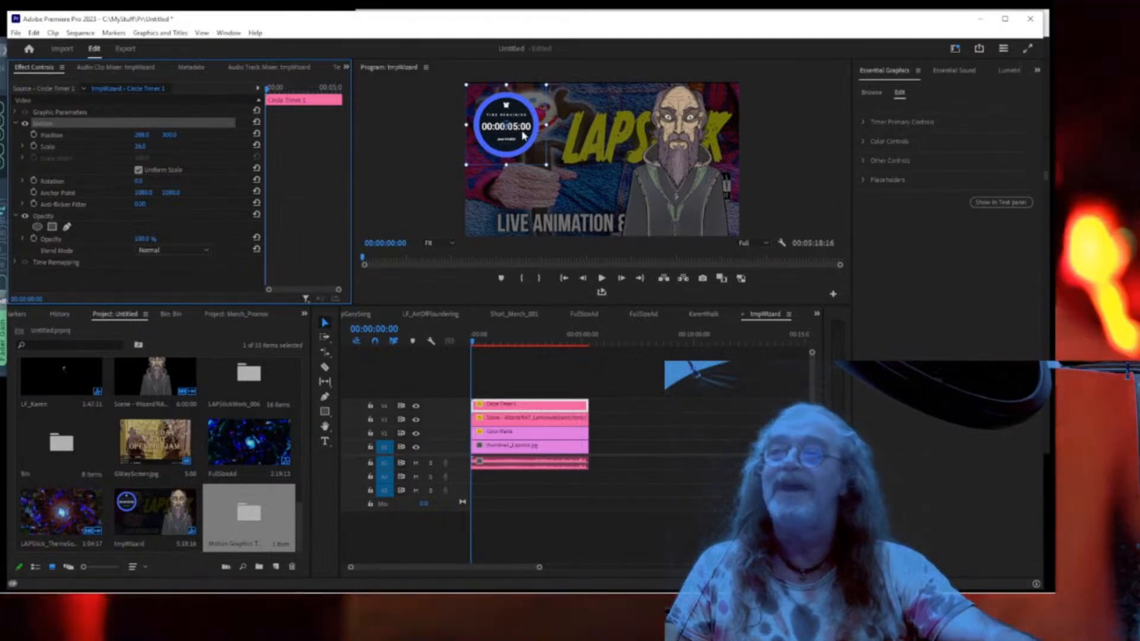
click(522, 135)
mouse_move(522, 135)
mouse_down()
mouse_move(552, 150)
mouse_move(563, 184)
mouse_move(522, 175)
mouse_move(537, 163)
mouse_move(526, 139)
mouse_up()
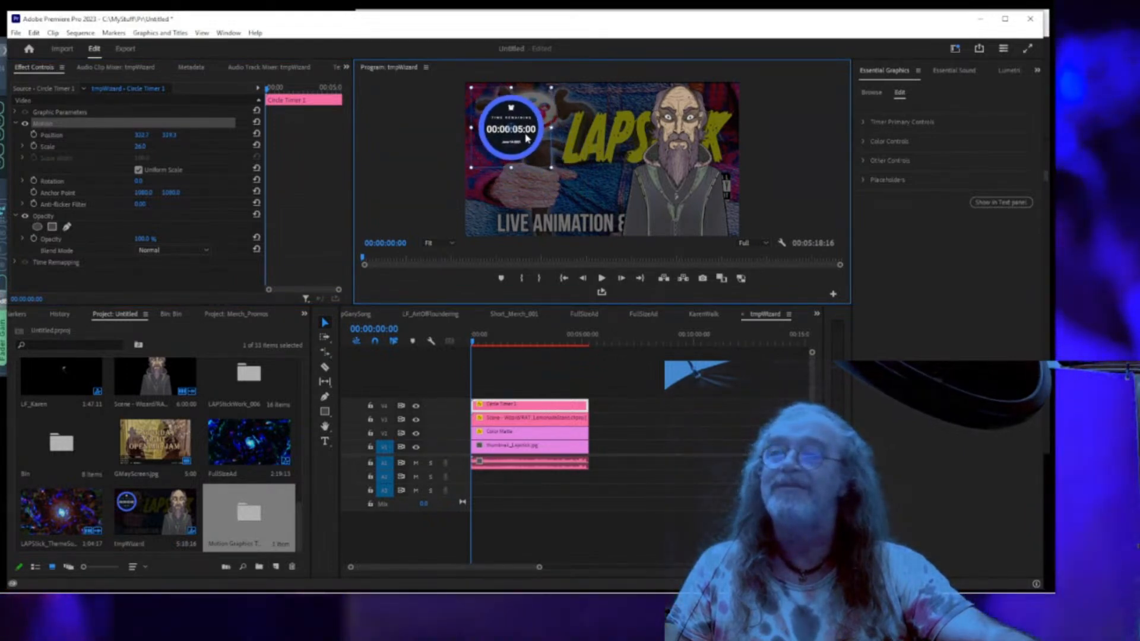
drag(525, 135, 522, 133)
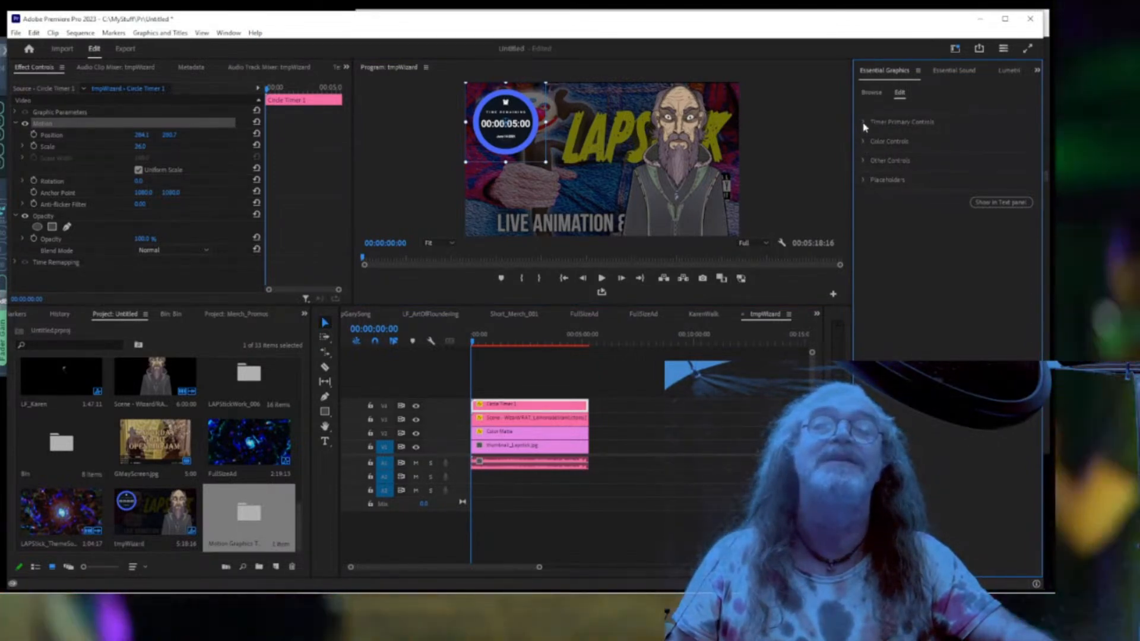
click(864, 122)
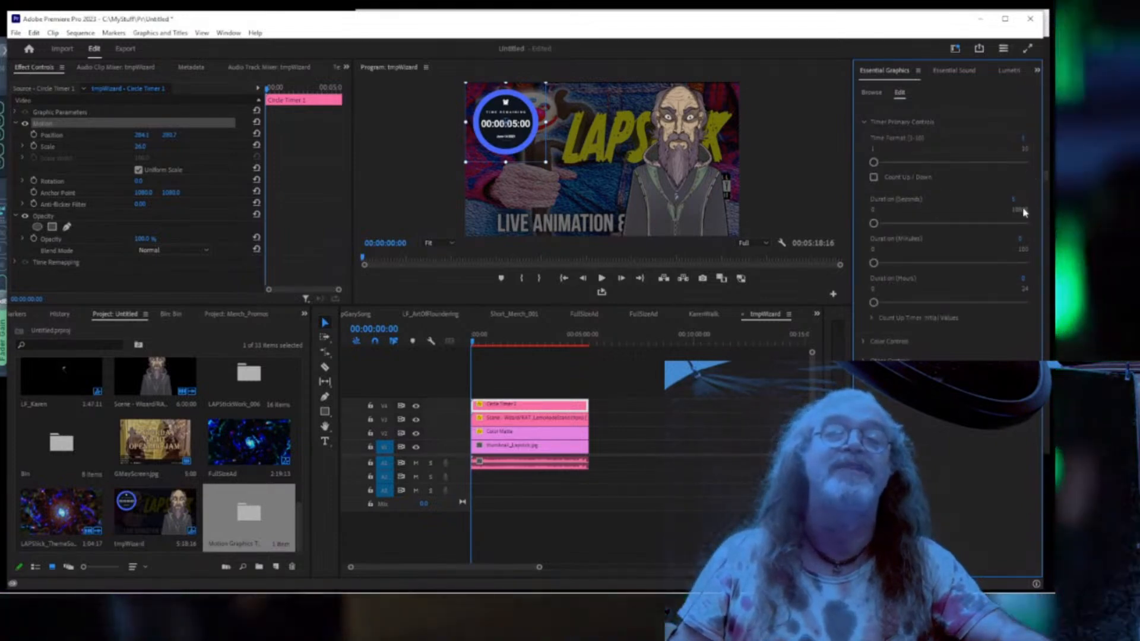
Scrub the sequence to check the countdown near the end, then return to the start.
click(576, 349)
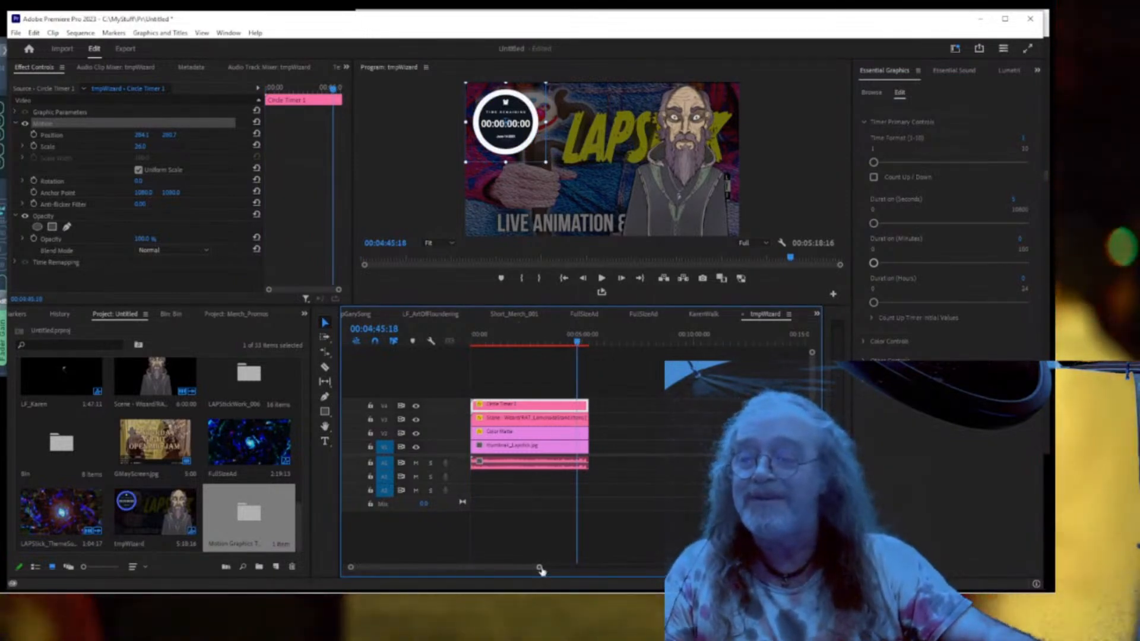
drag(539, 570, 489, 580)
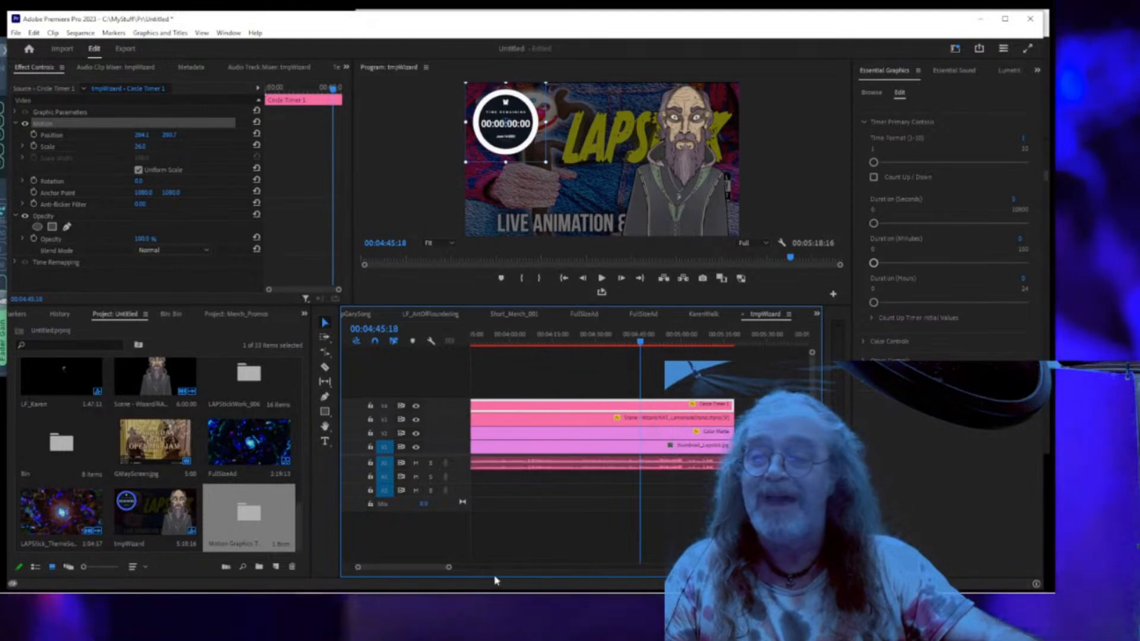
drag(640, 344, 407, 351)
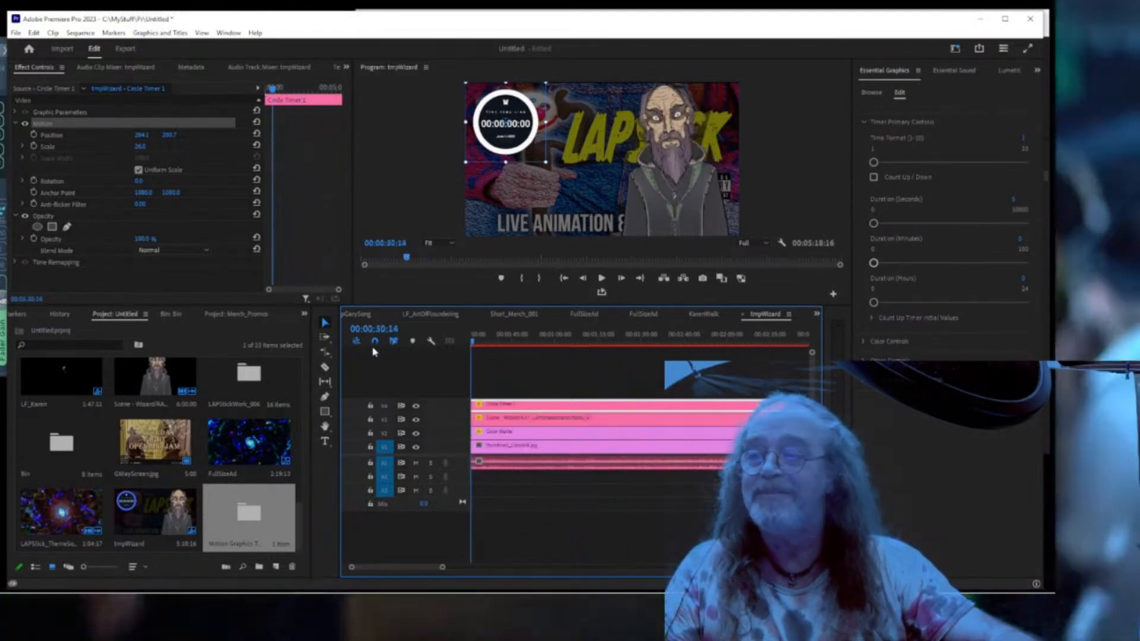
key(Home)
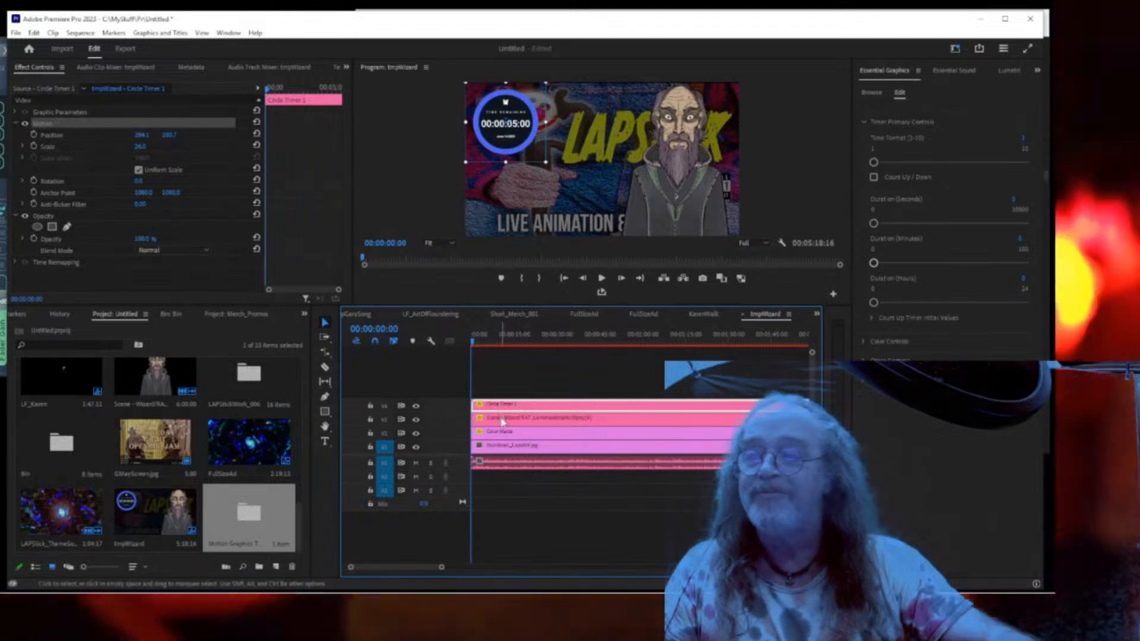
click(475, 417)
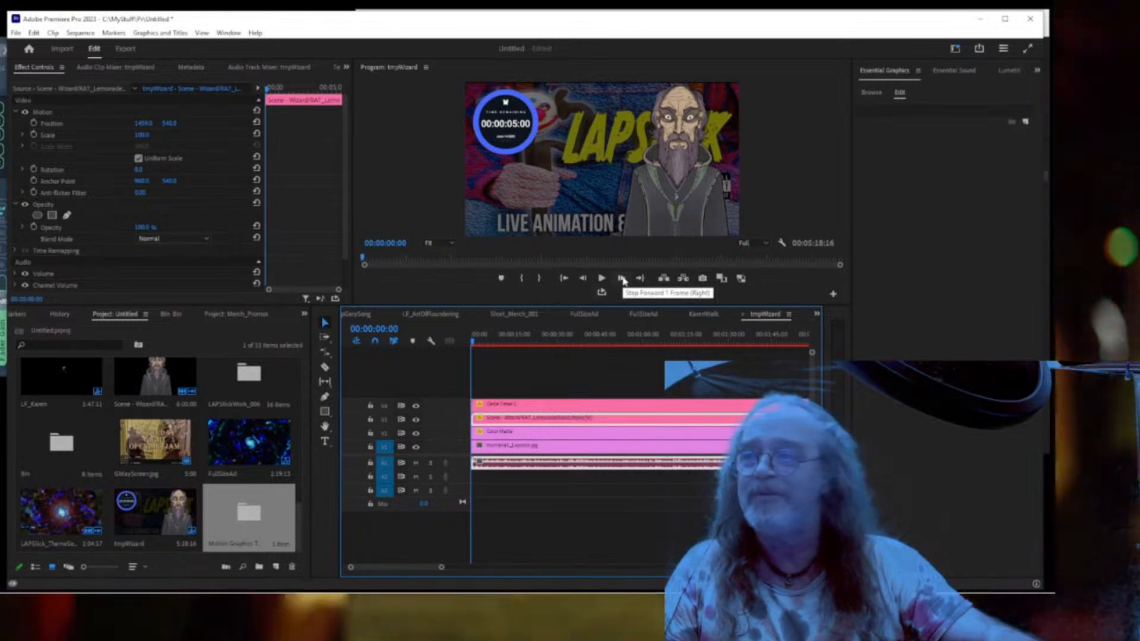
Step through the opening frames, nudge the wizard clip slightly later, and select the Color Matte.
click(622, 278)
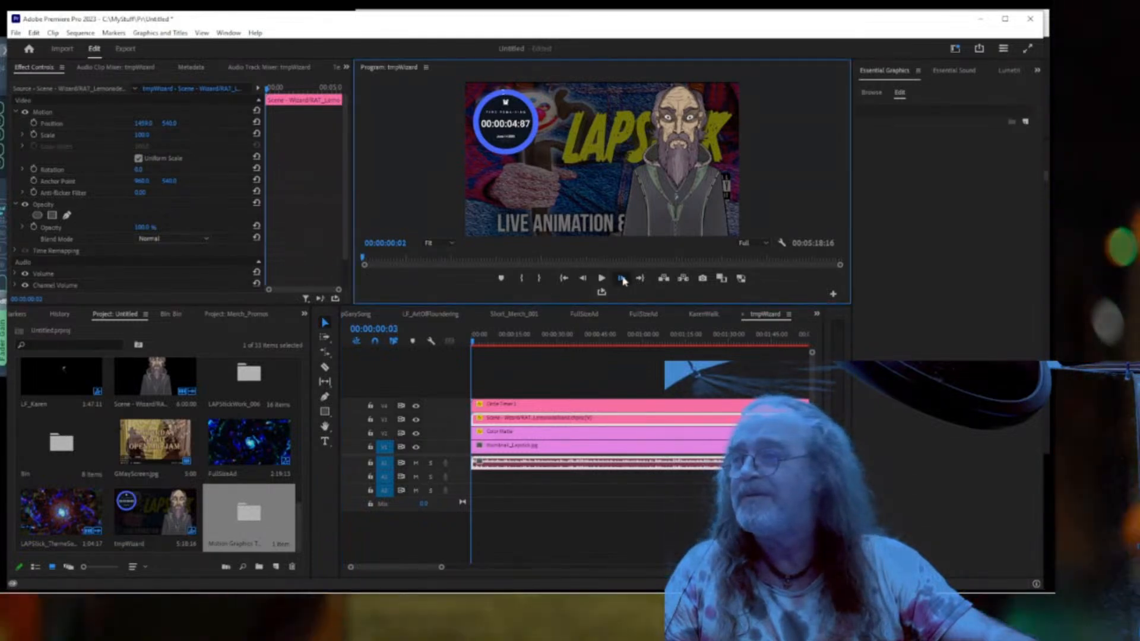
click(622, 279)
click(622, 279)
click(622, 278)
click(622, 278)
click(622, 279)
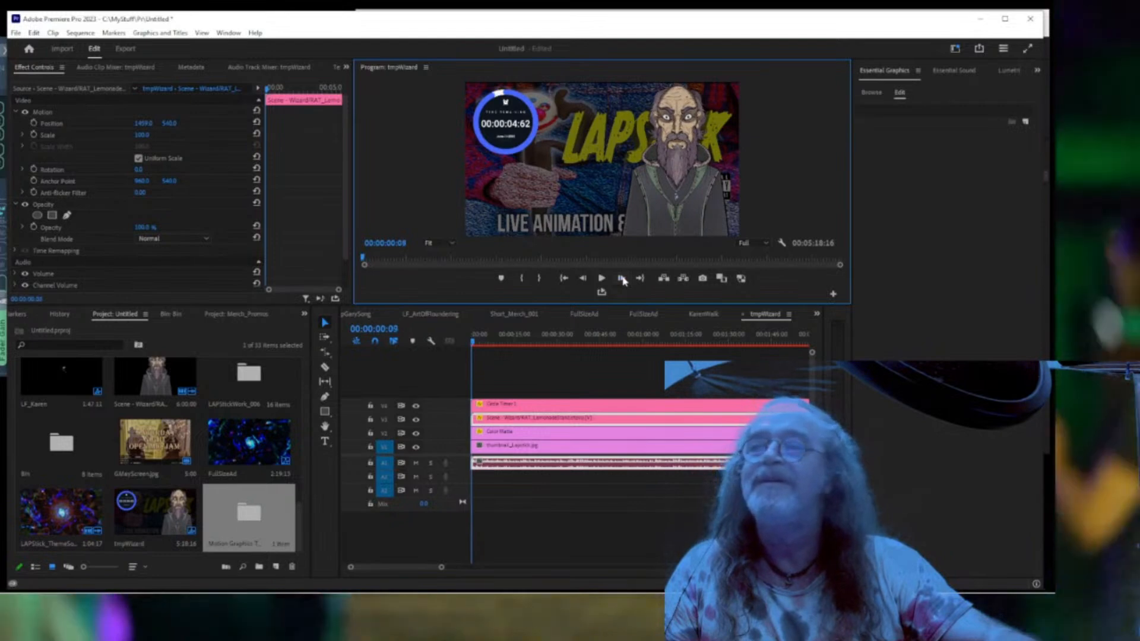
click(622, 278)
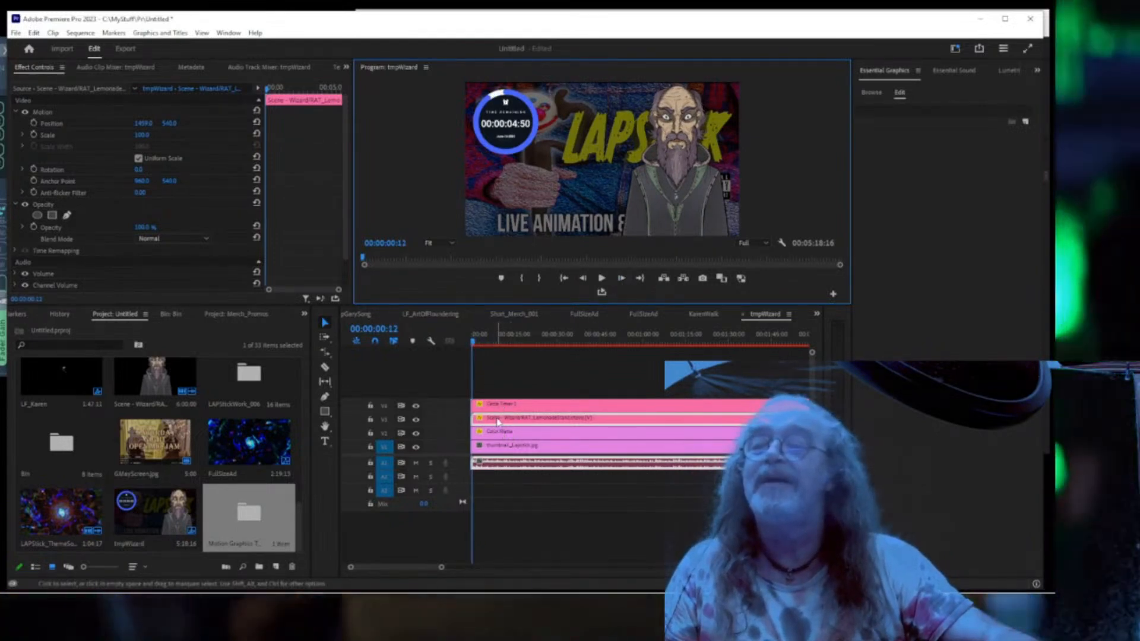
drag(498, 421, 501, 422)
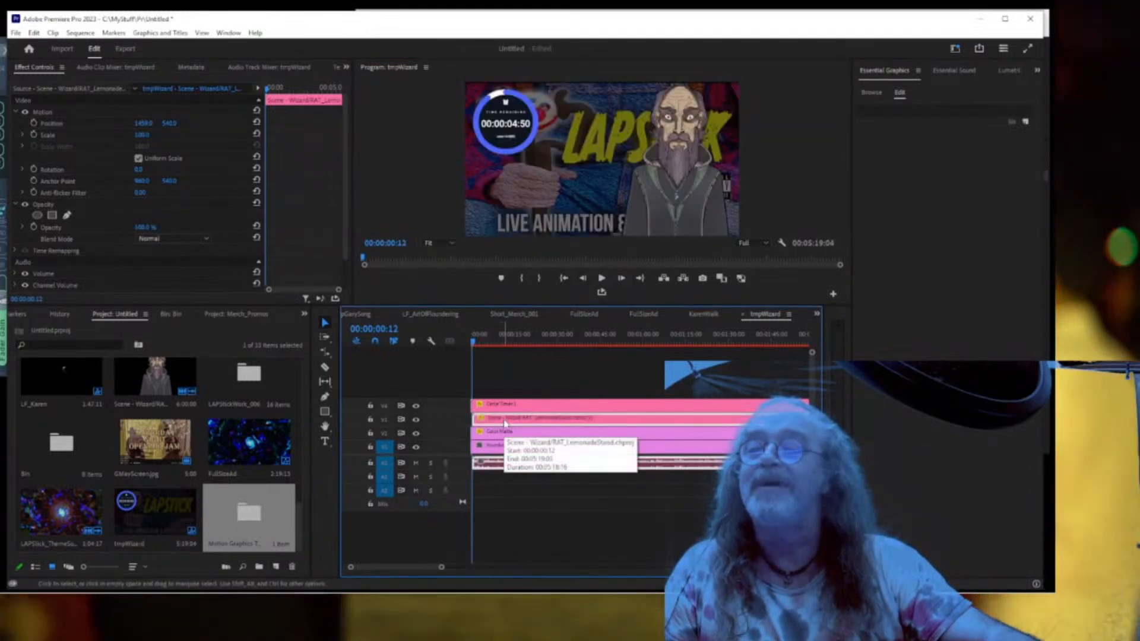
key(ctrl+z)
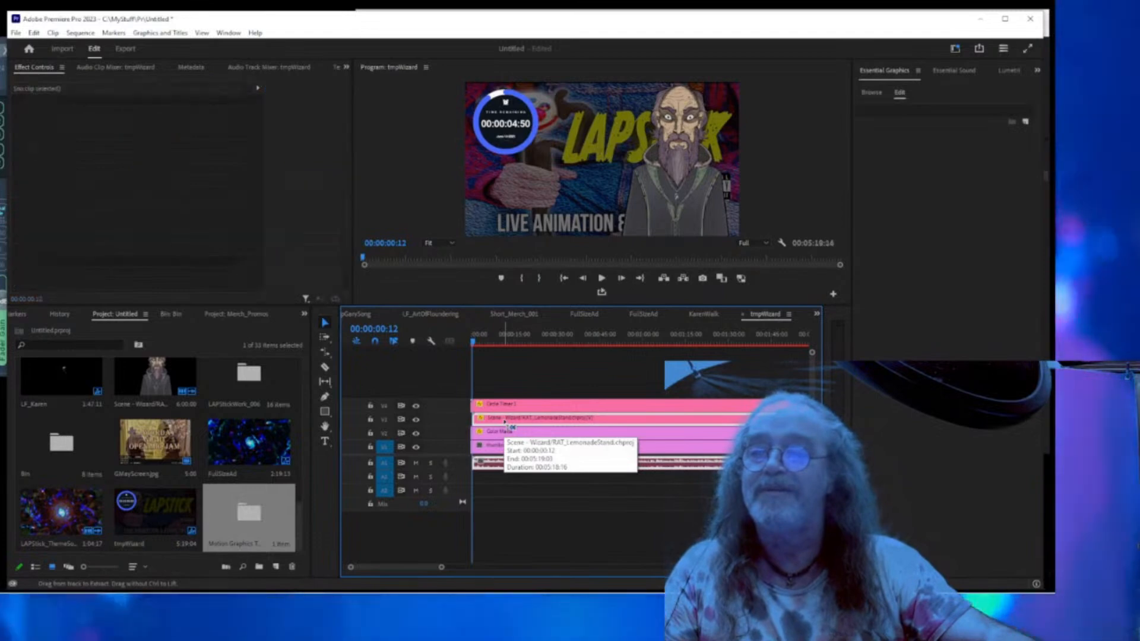
click(503, 433)
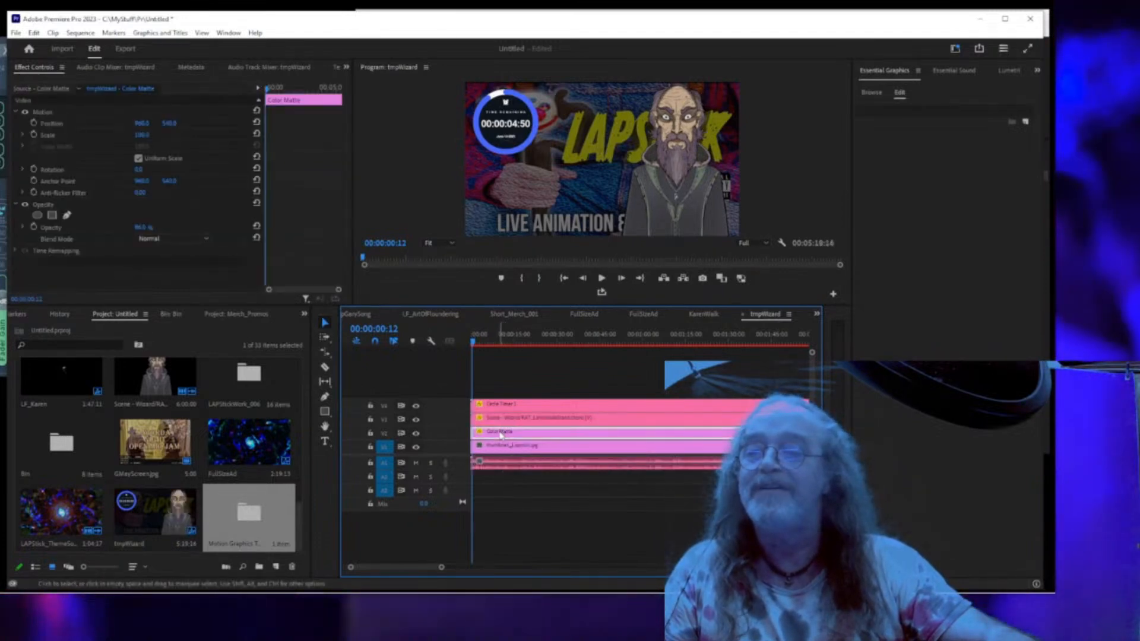
key(ctrl+shift+z)
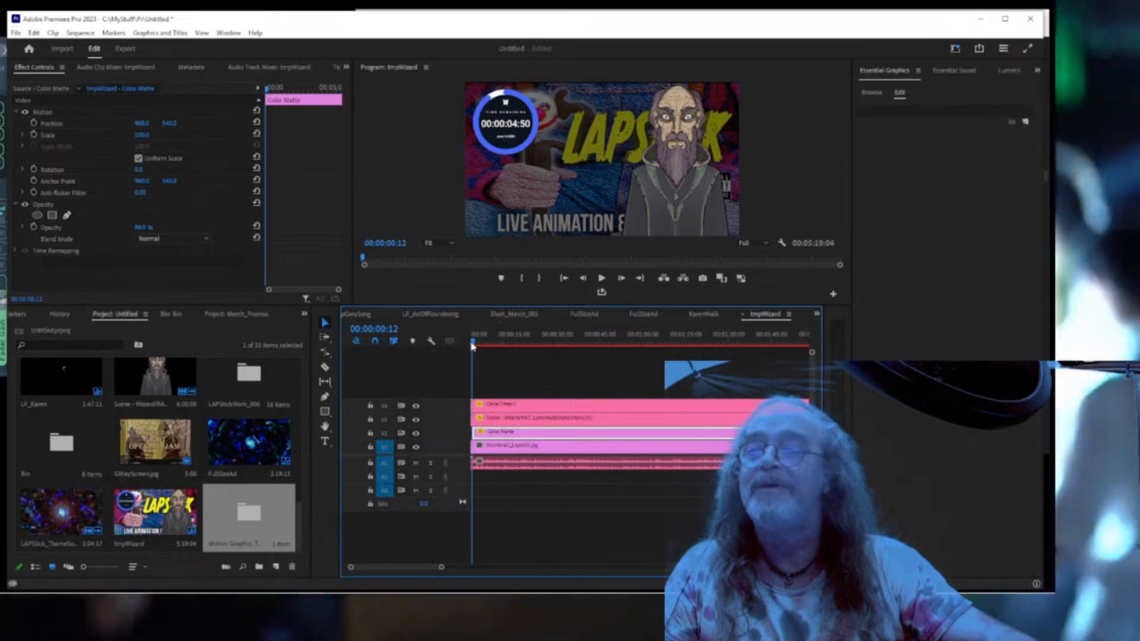
drag(472, 343, 466, 348)
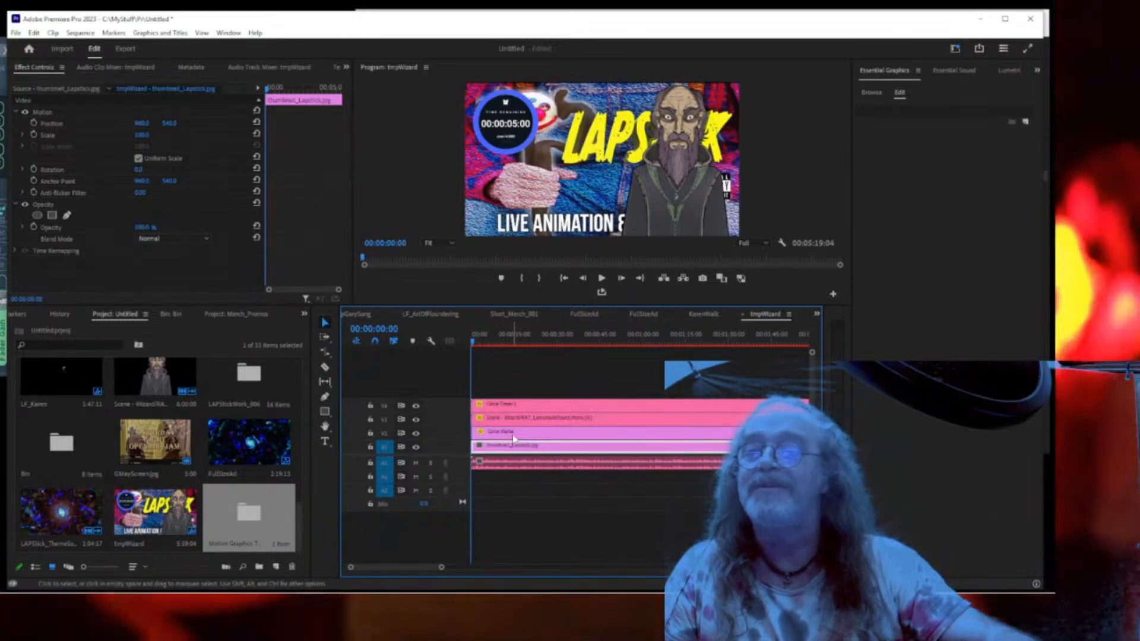
click(514, 436)
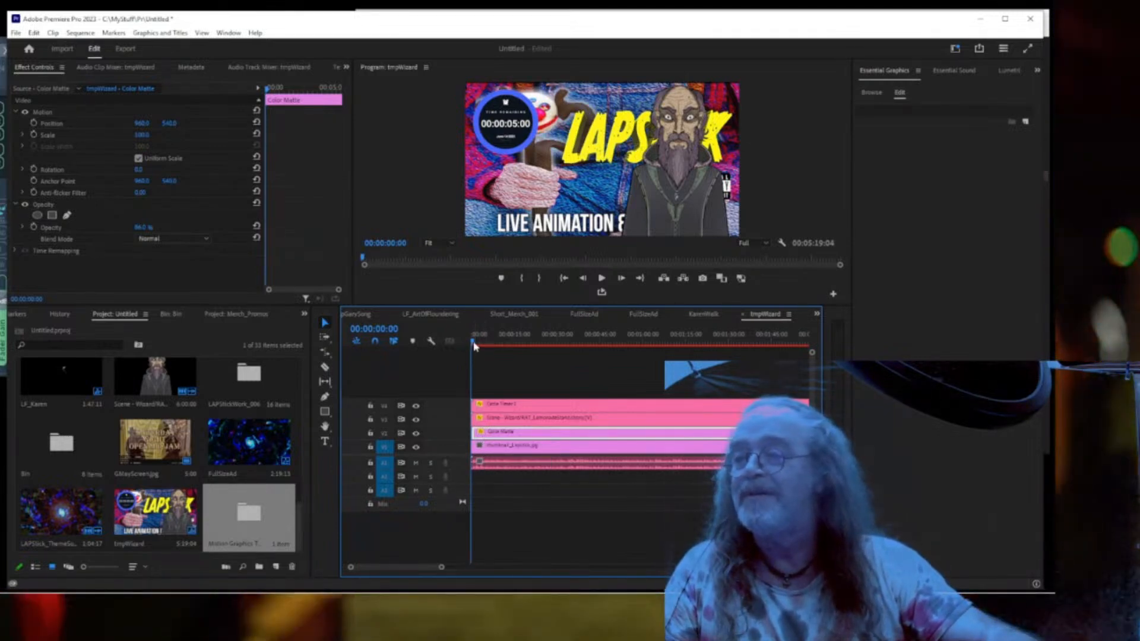
Keyframe Color Matte opacity at 86% at 00:00:01:00 and 0% near 00:00:00:12.
click(475, 347)
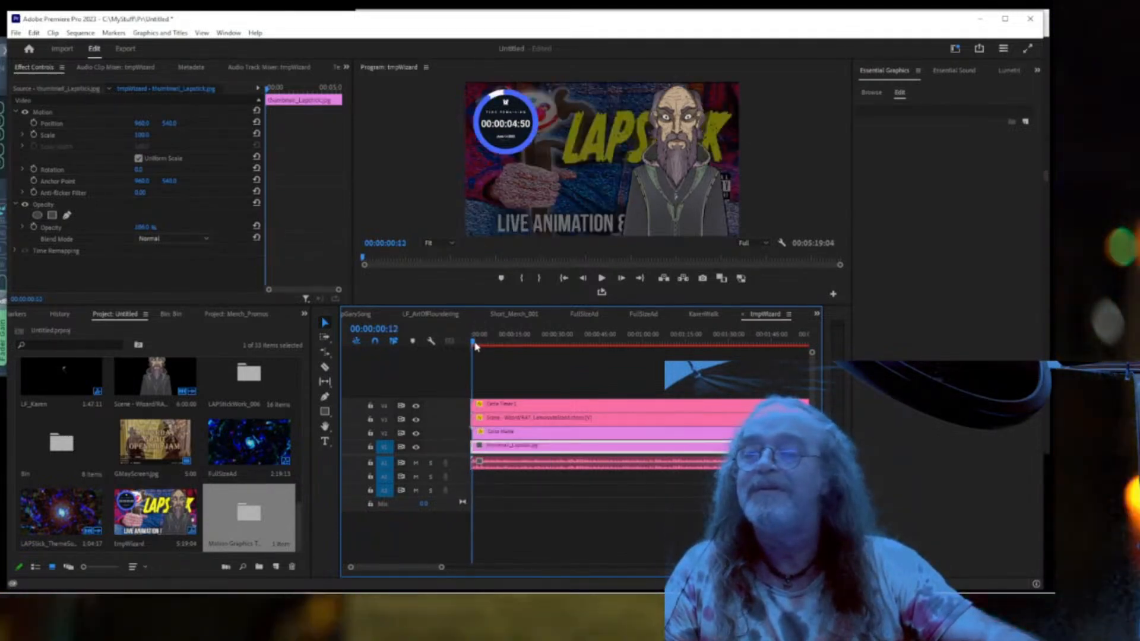
click(494, 434)
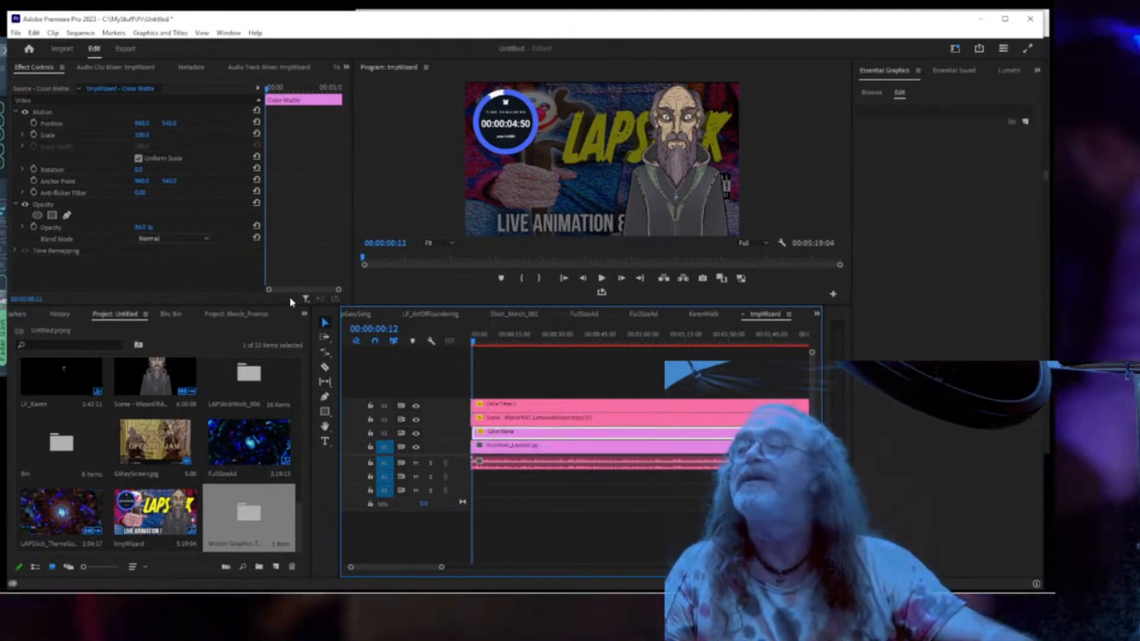
drag(339, 290, 315, 295)
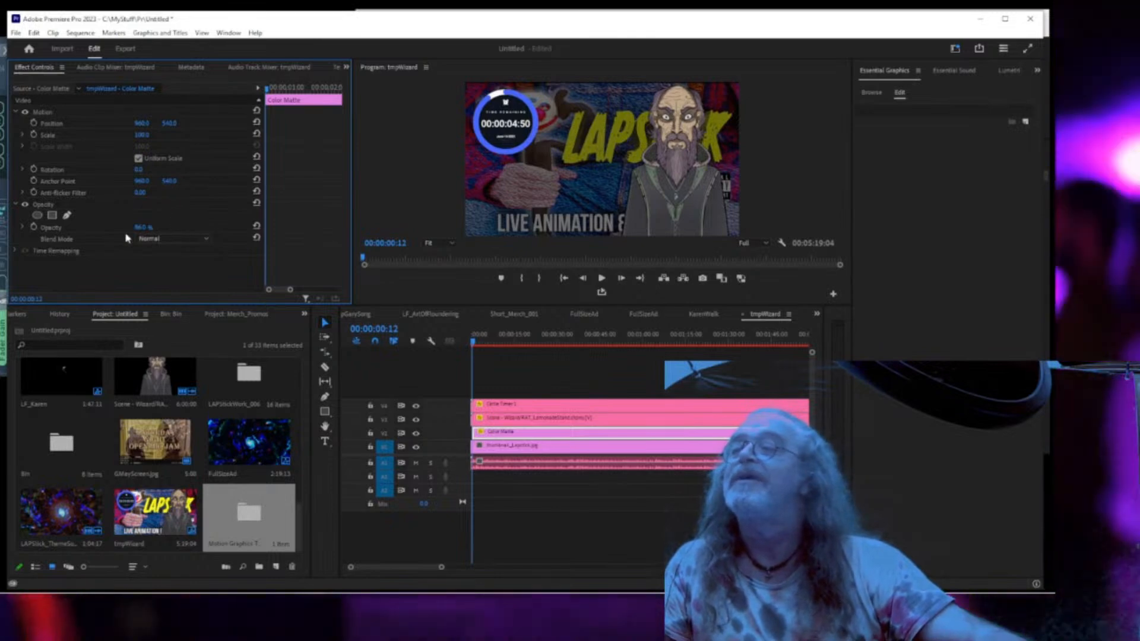
double_click(622, 278)
triple_click(622, 278)
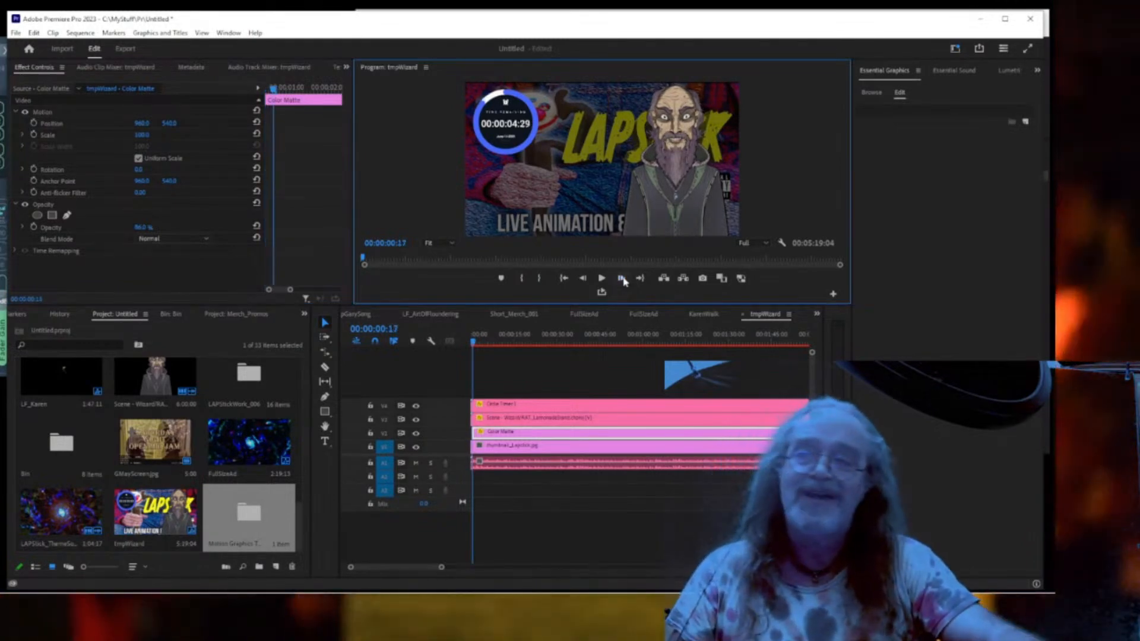
click(622, 278)
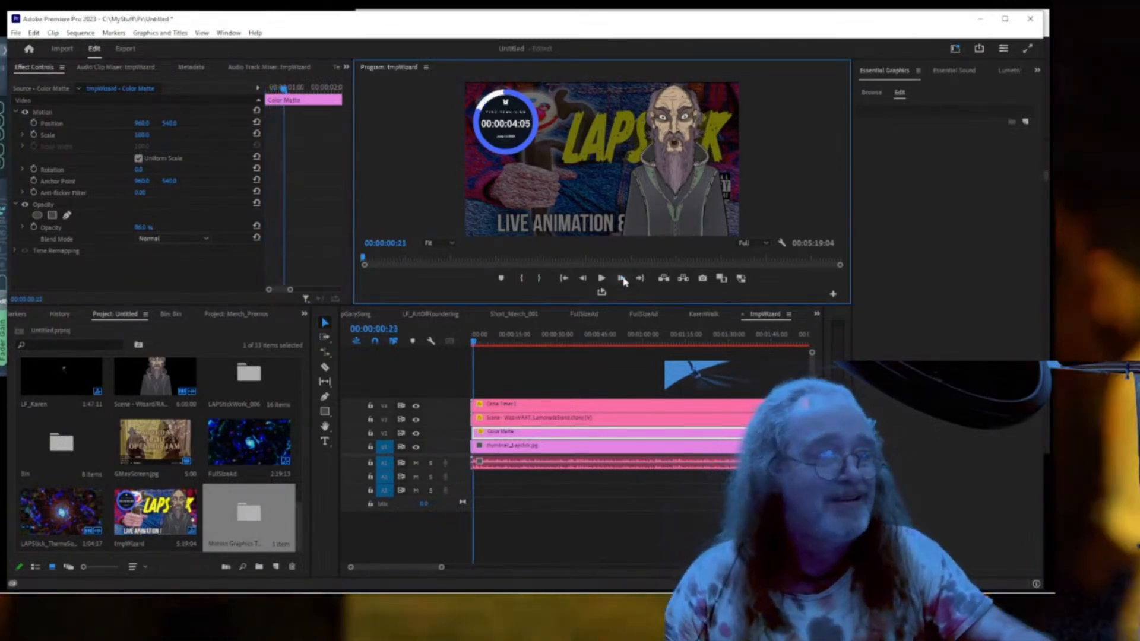
click(622, 279)
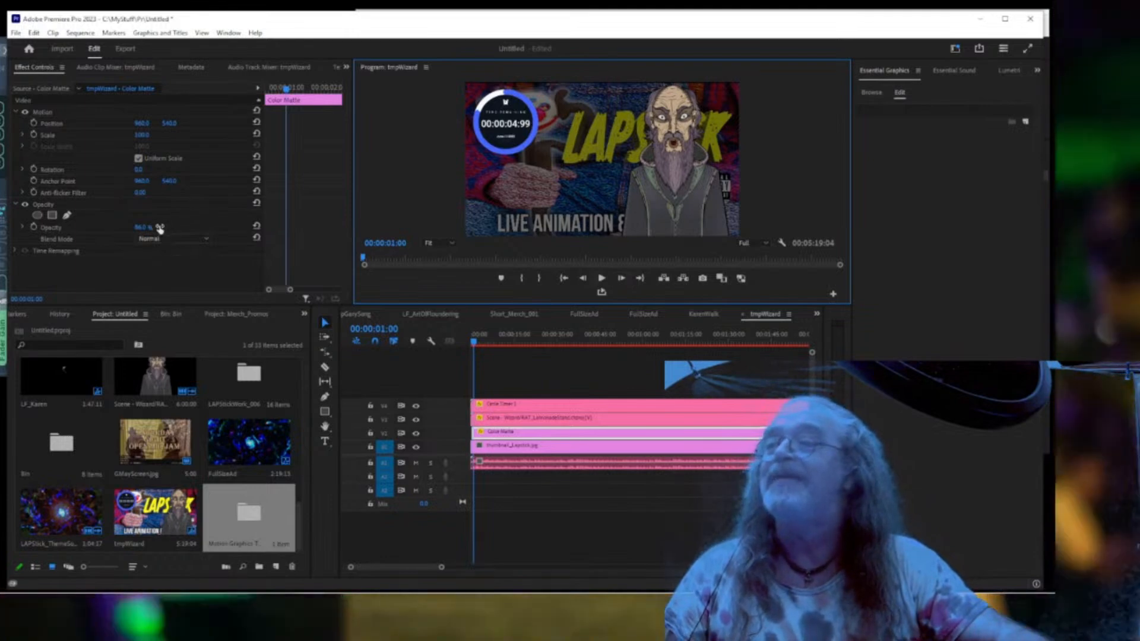
click(34, 228)
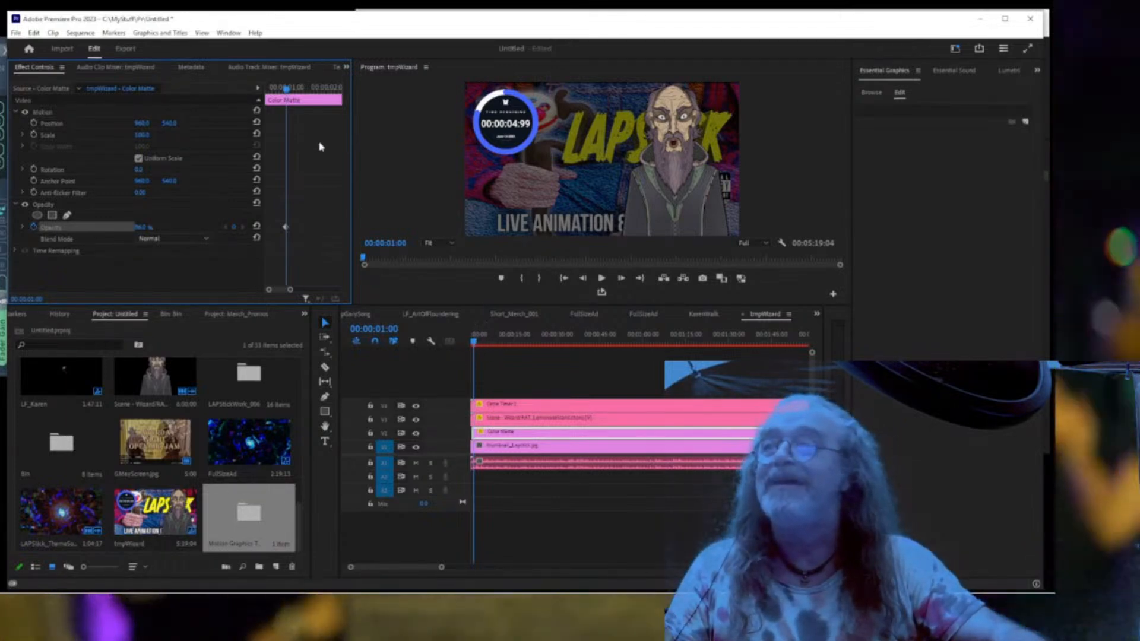
drag(287, 89, 267, 89)
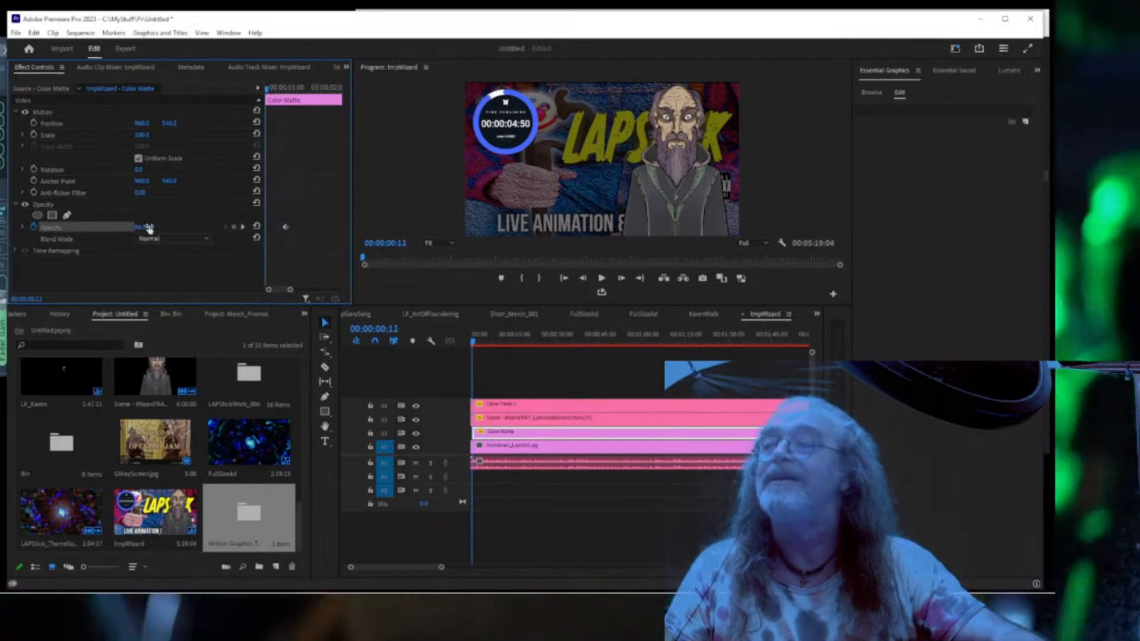
drag(140, 229, 138, 229)
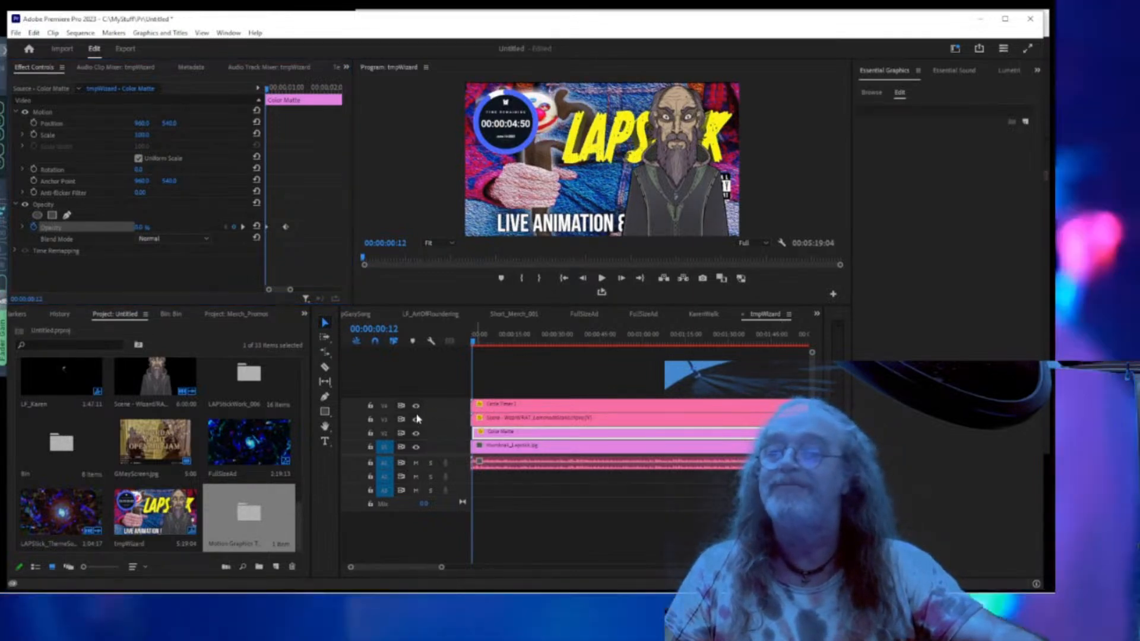
click(415, 405)
Hide the wizard track and play the opening to preview the matte fade.
click(415, 419)
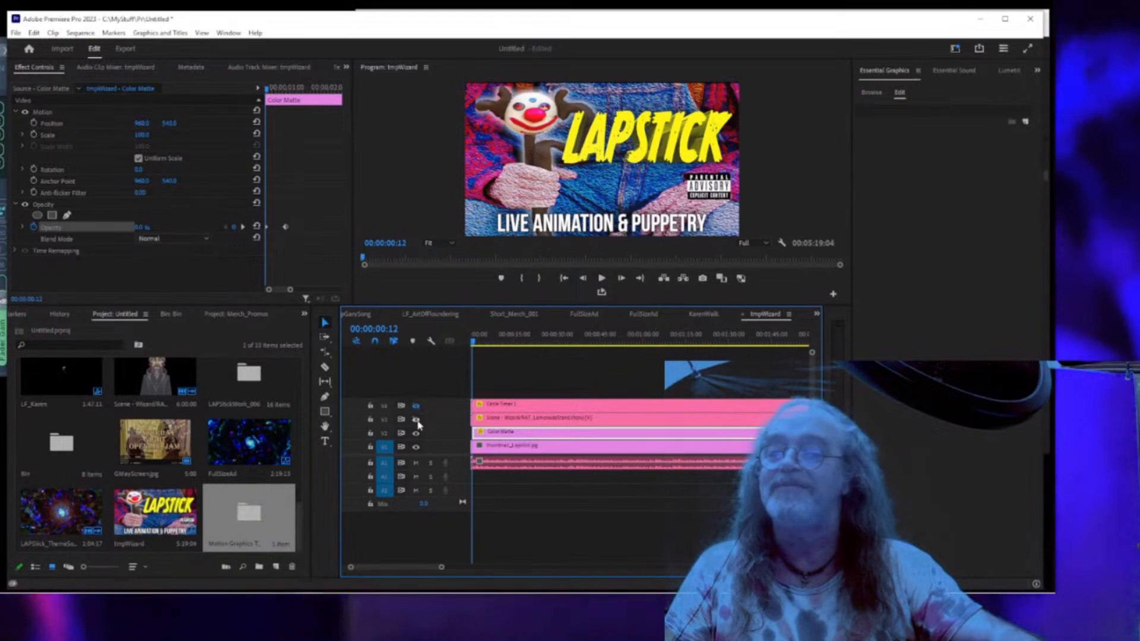
key(space)
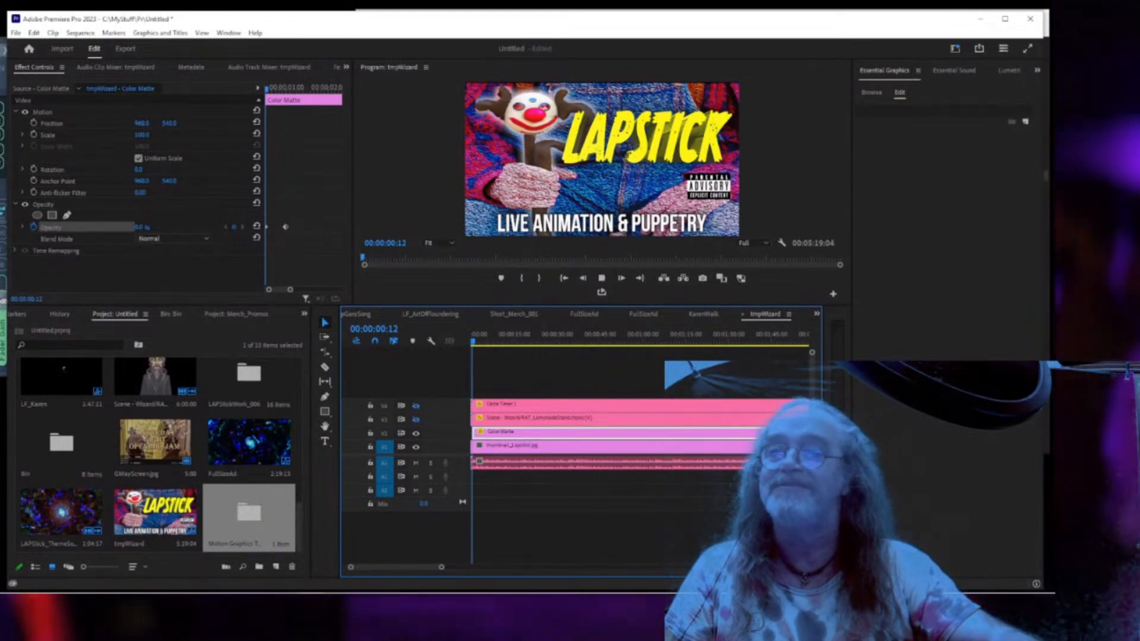
key(space)
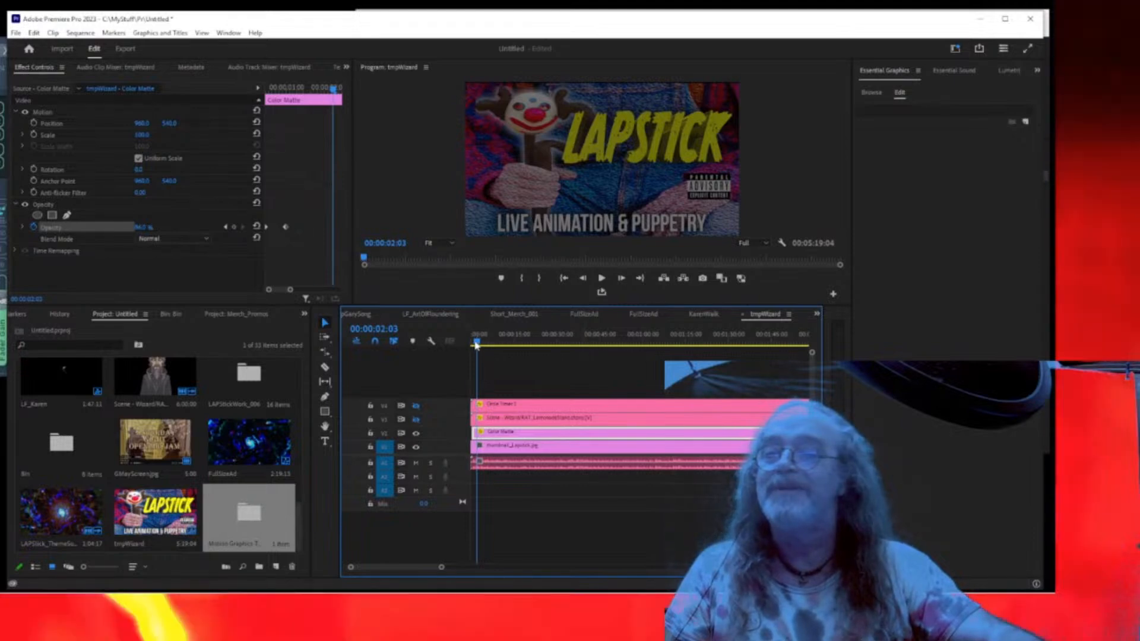
drag(477, 352, 468, 349)
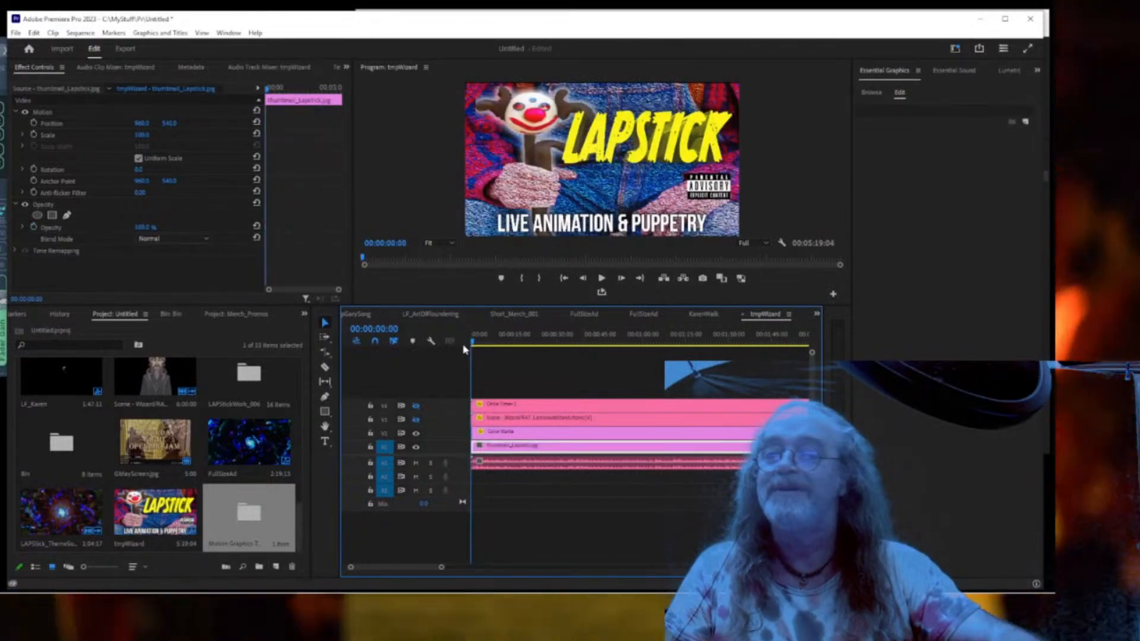
Push the 86% opacity keyframe later so dimming completes by 00:00:01:18, then replay.
click(510, 431)
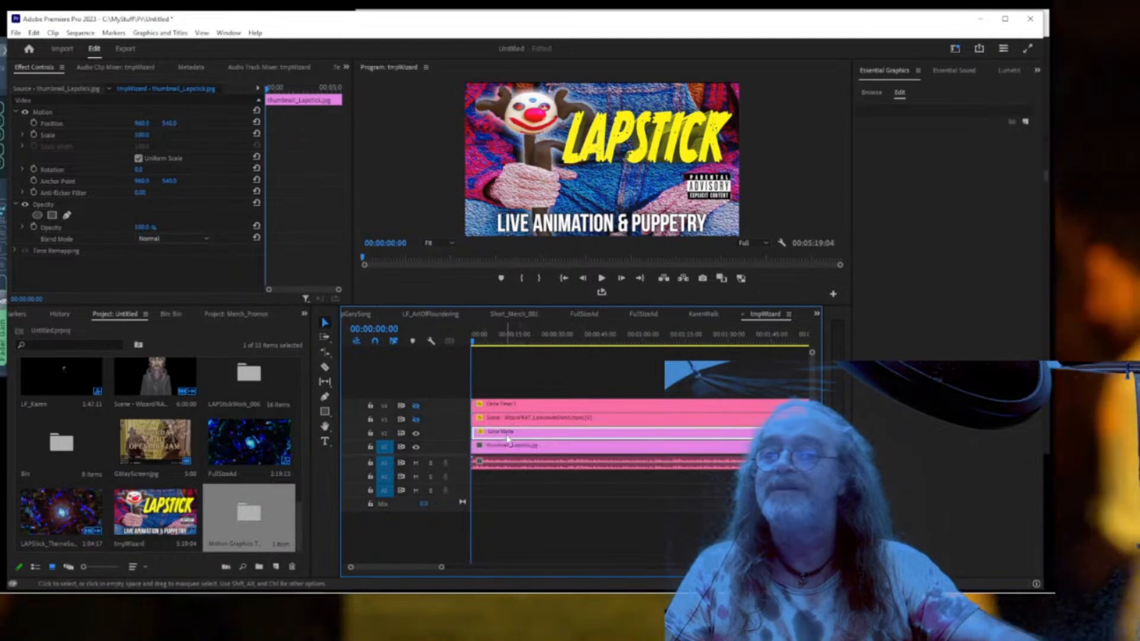
drag(339, 290, 287, 294)
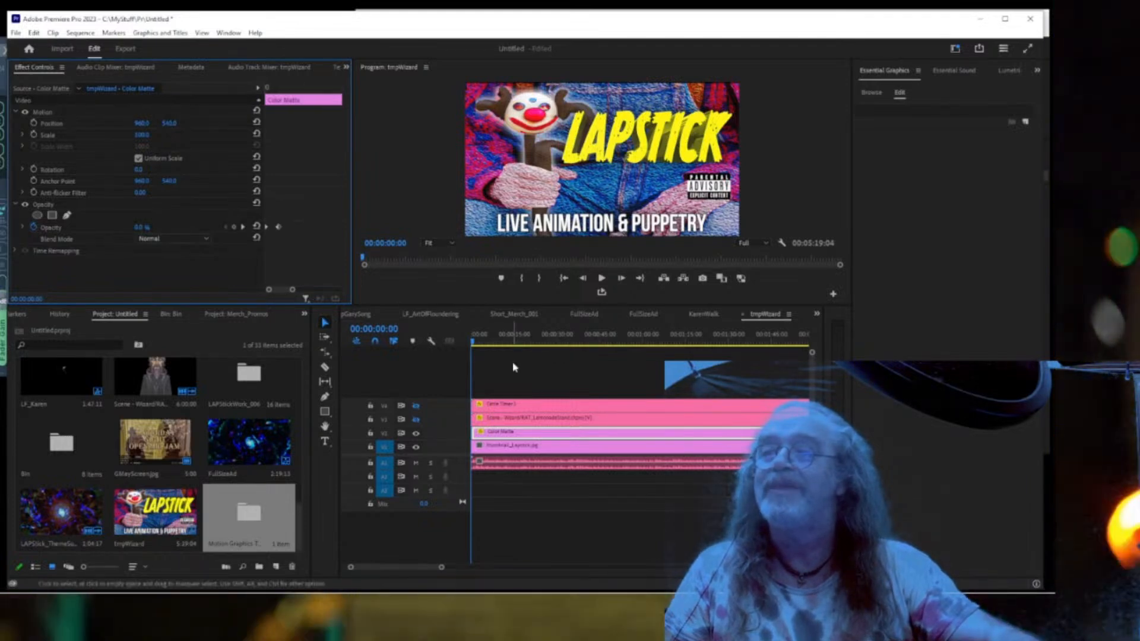
drag(493, 342, 482, 345)
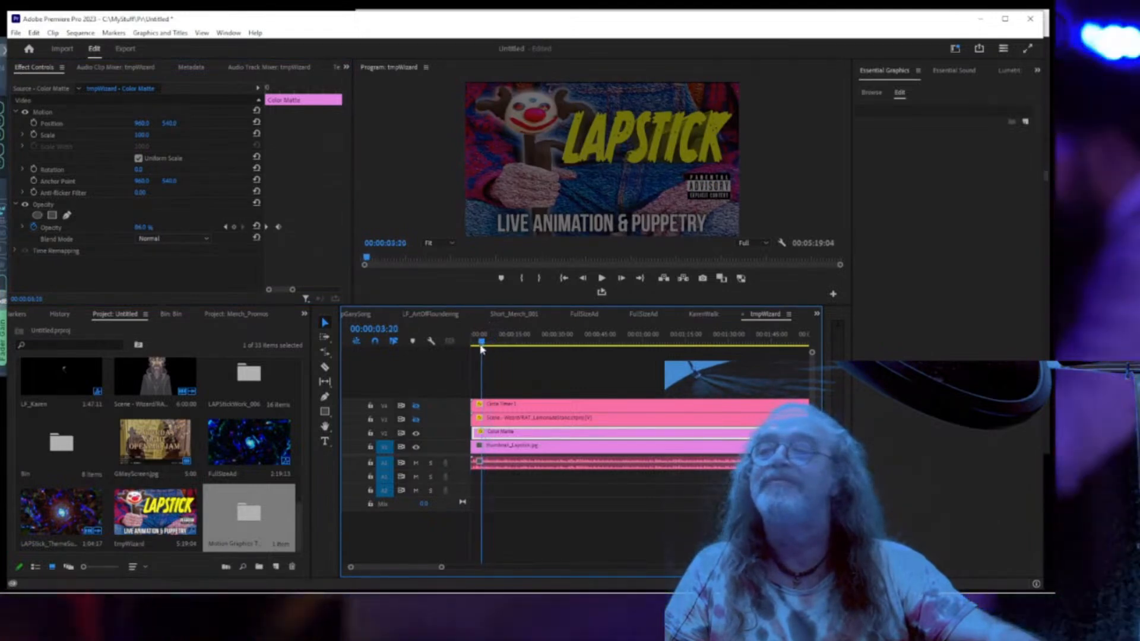
click(278, 227)
drag(279, 230, 292, 231)
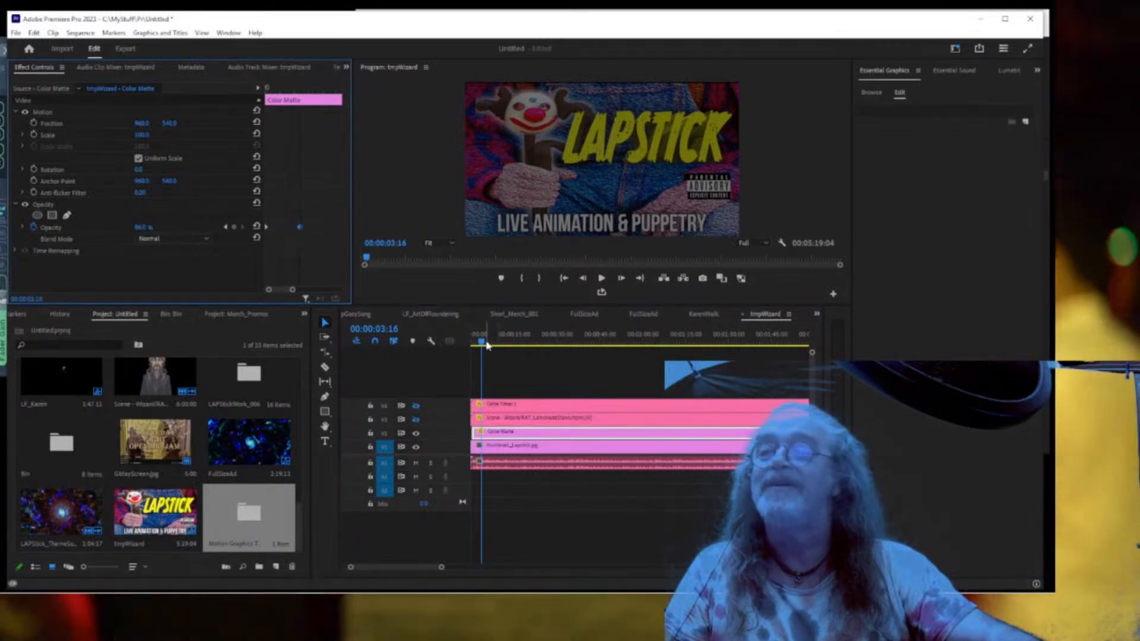
drag(482, 343, 466, 343)
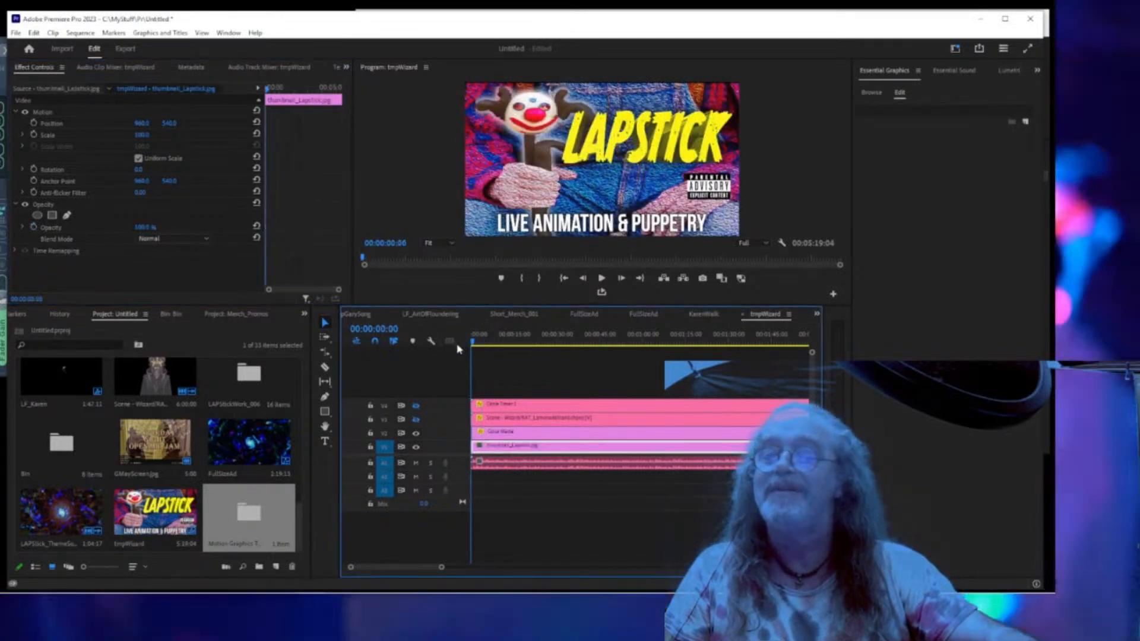
key(space)
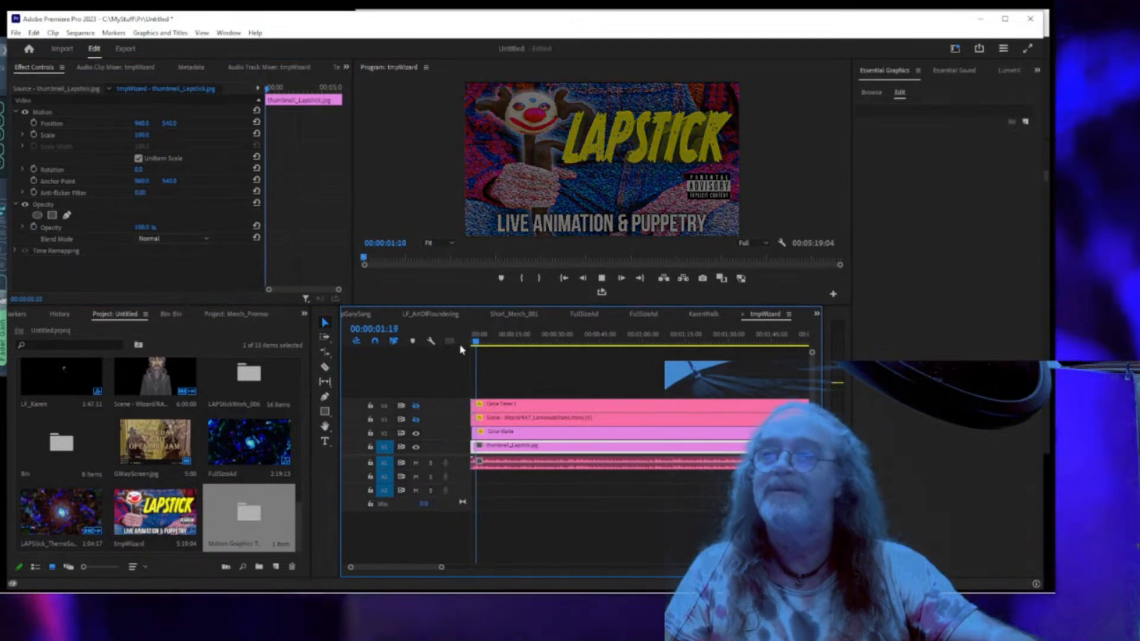
key(space)
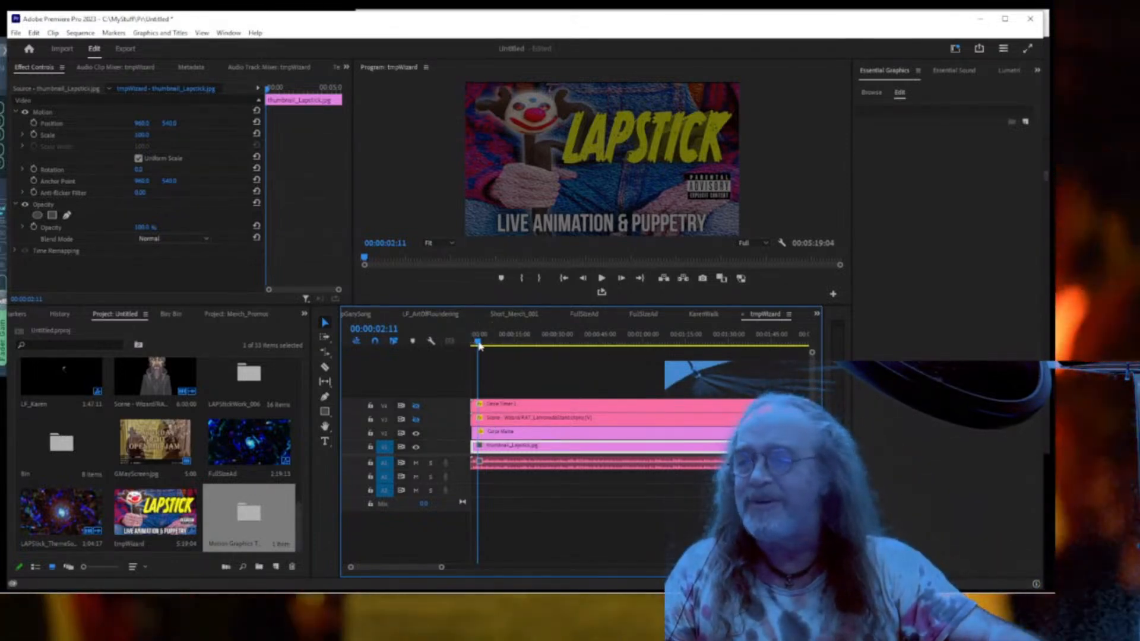
click(485, 435)
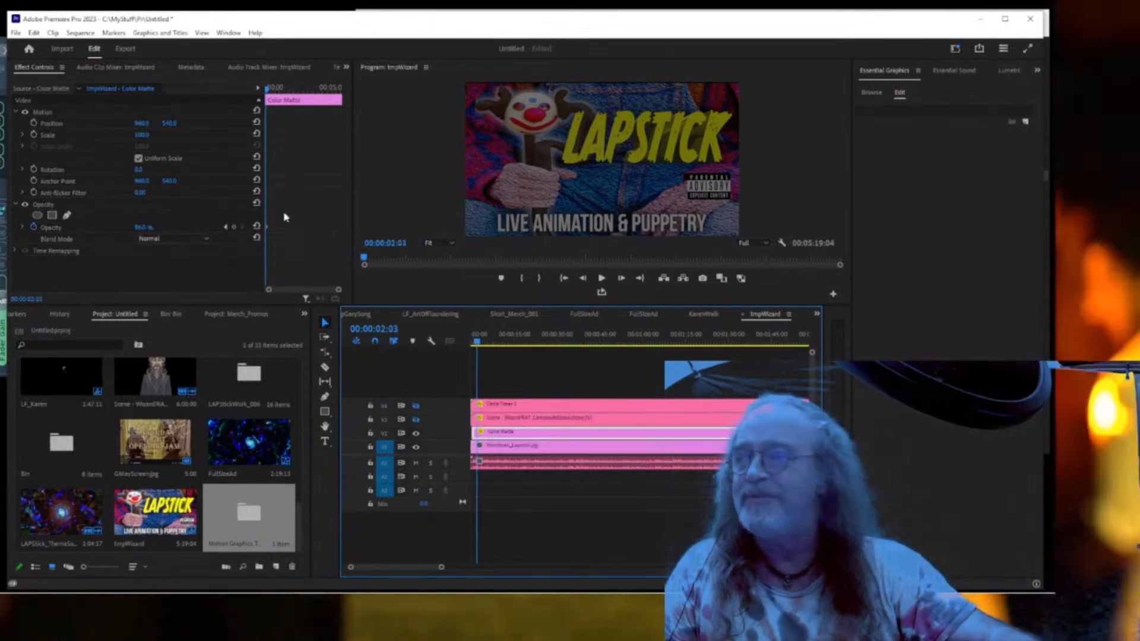
click(228, 233)
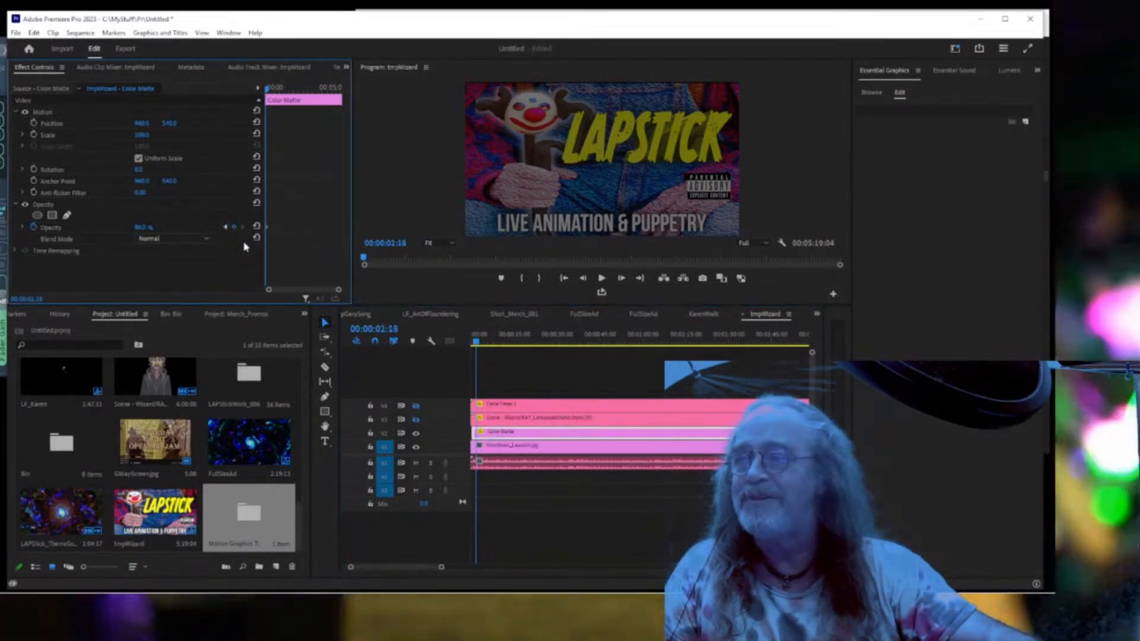
click(512, 419)
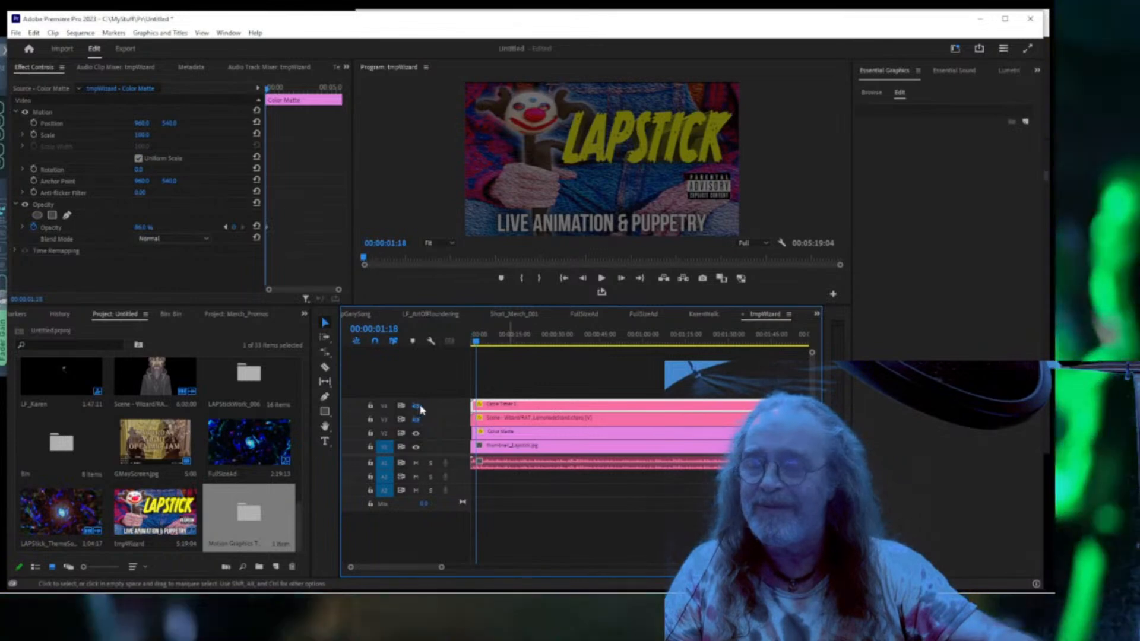
Show the V4 timer track and shift the timer and wizard clips slightly later.
click(415, 405)
click(495, 415)
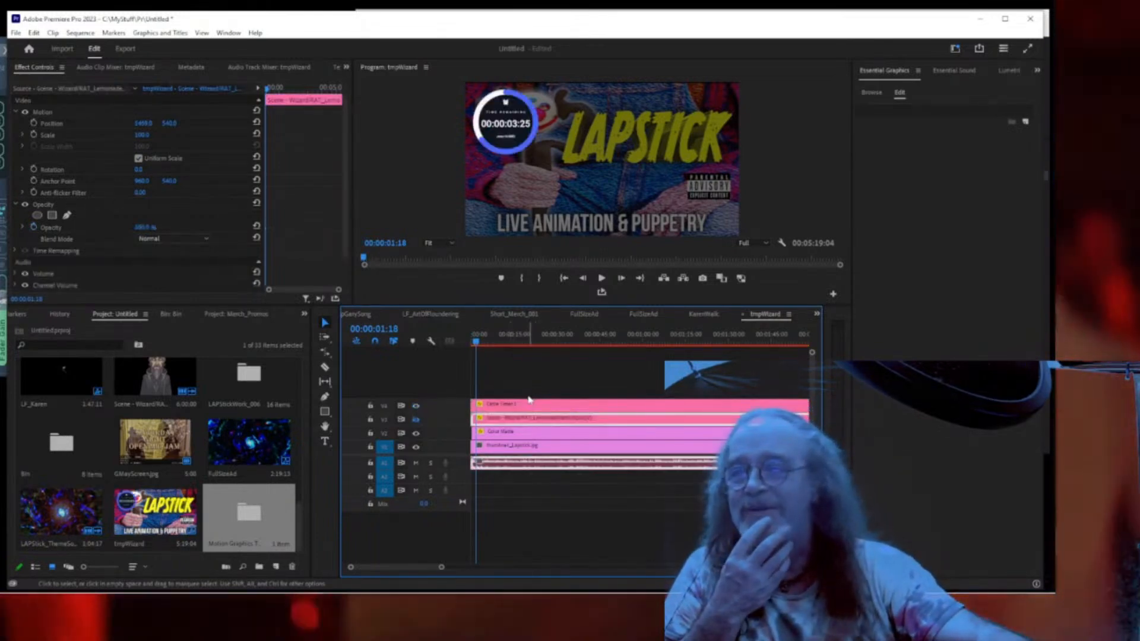
shift+click(494, 406)
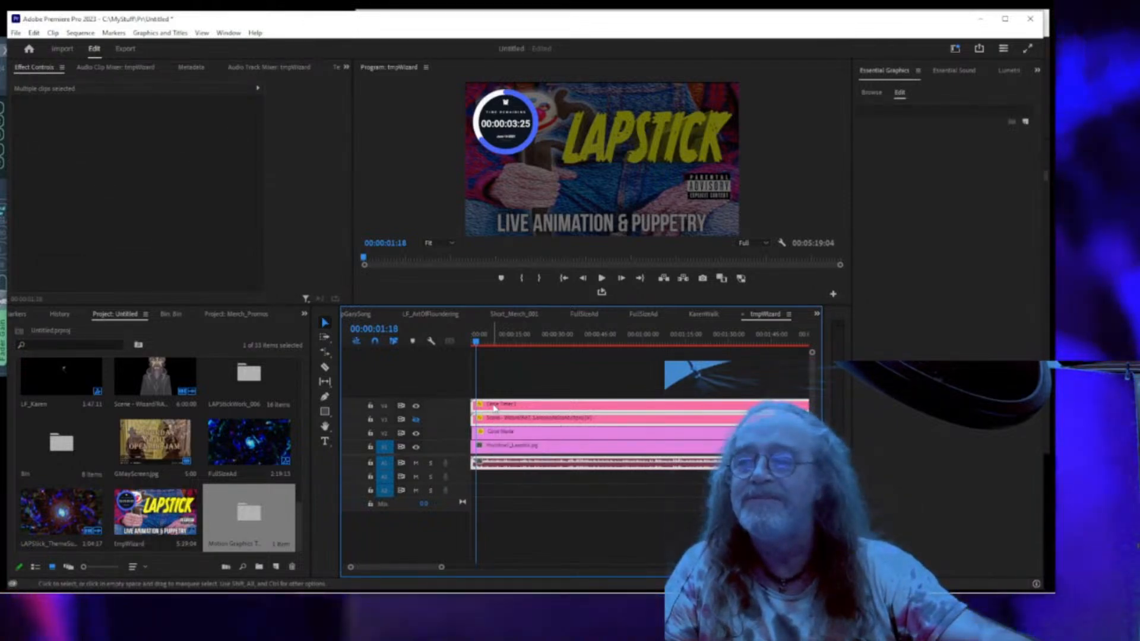
drag(495, 406, 500, 408)
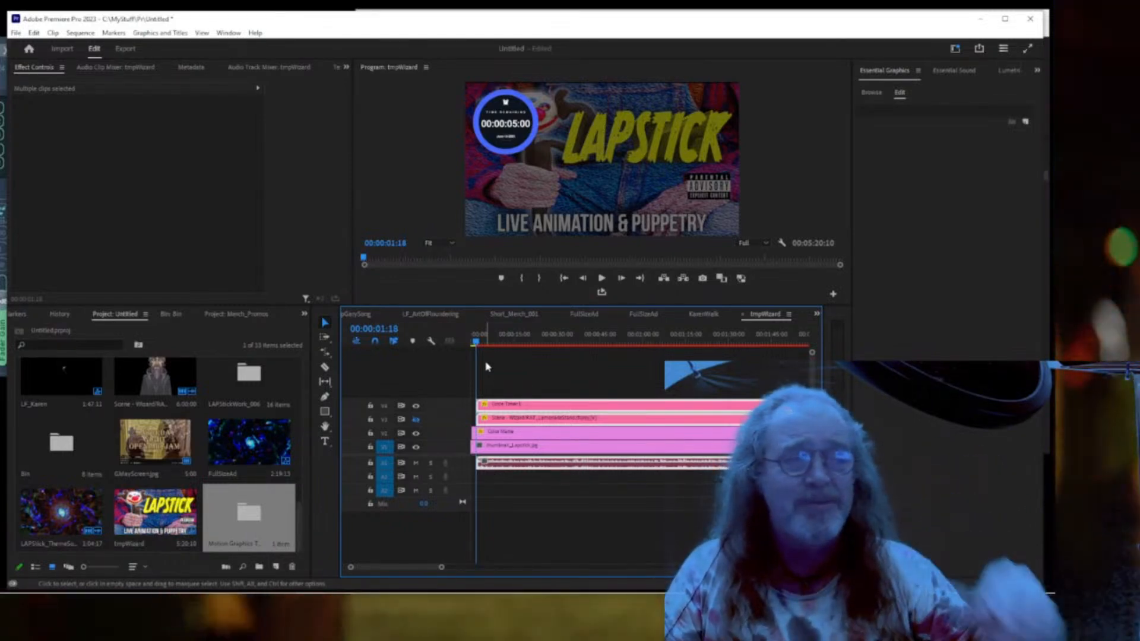
Add default transitions to the timer and wizard clip starts and play the fade-ins.
right_click(481, 405)
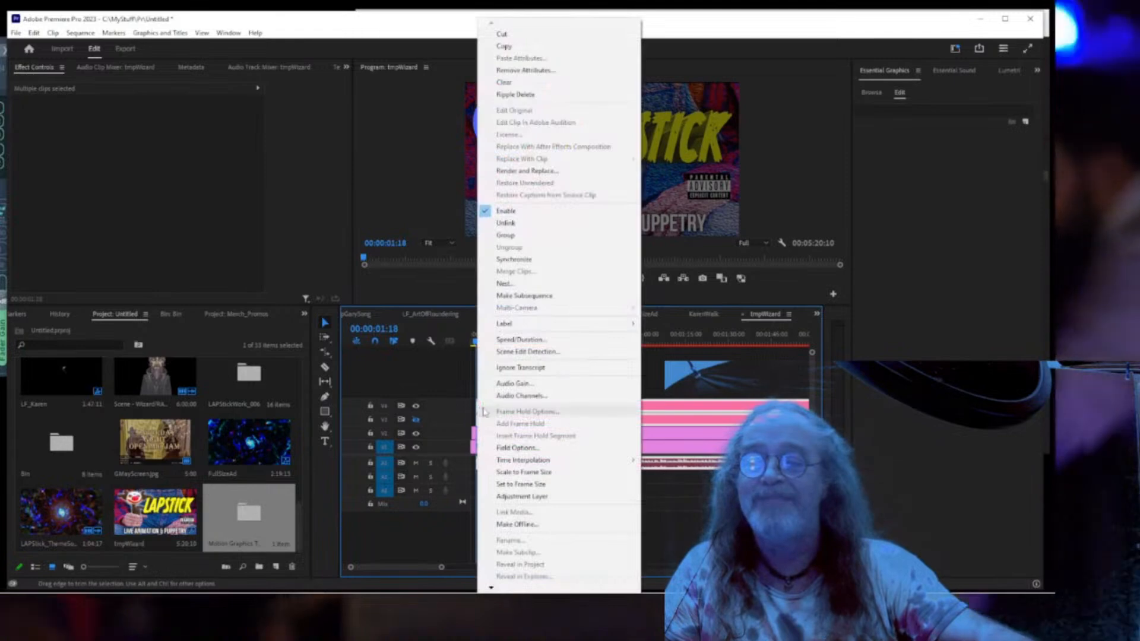
click(467, 375)
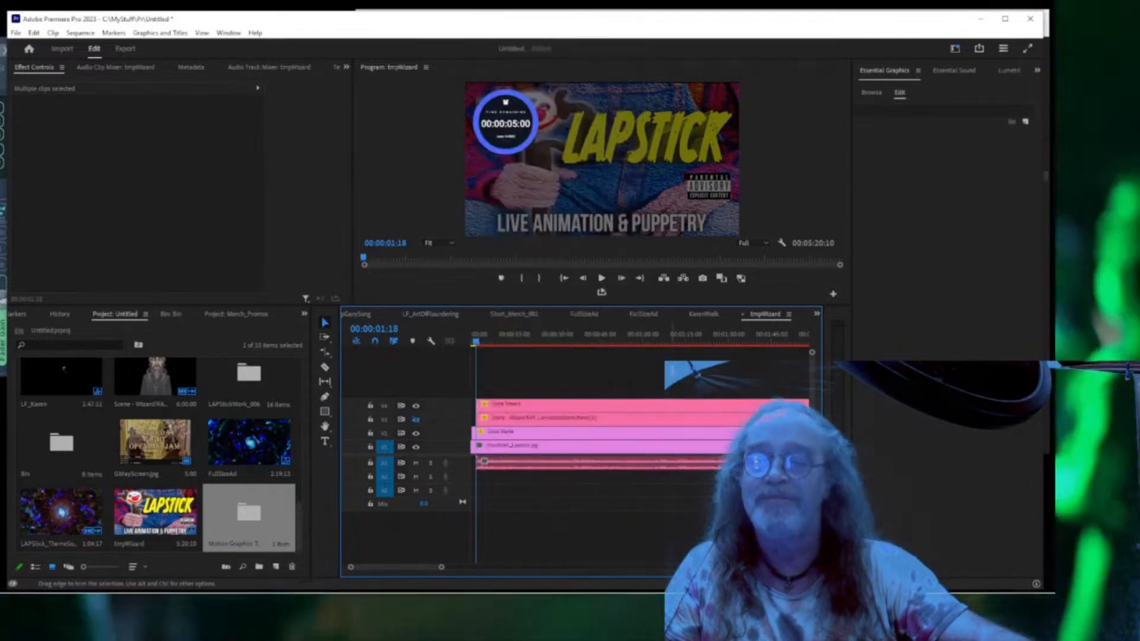
right_click(482, 407)
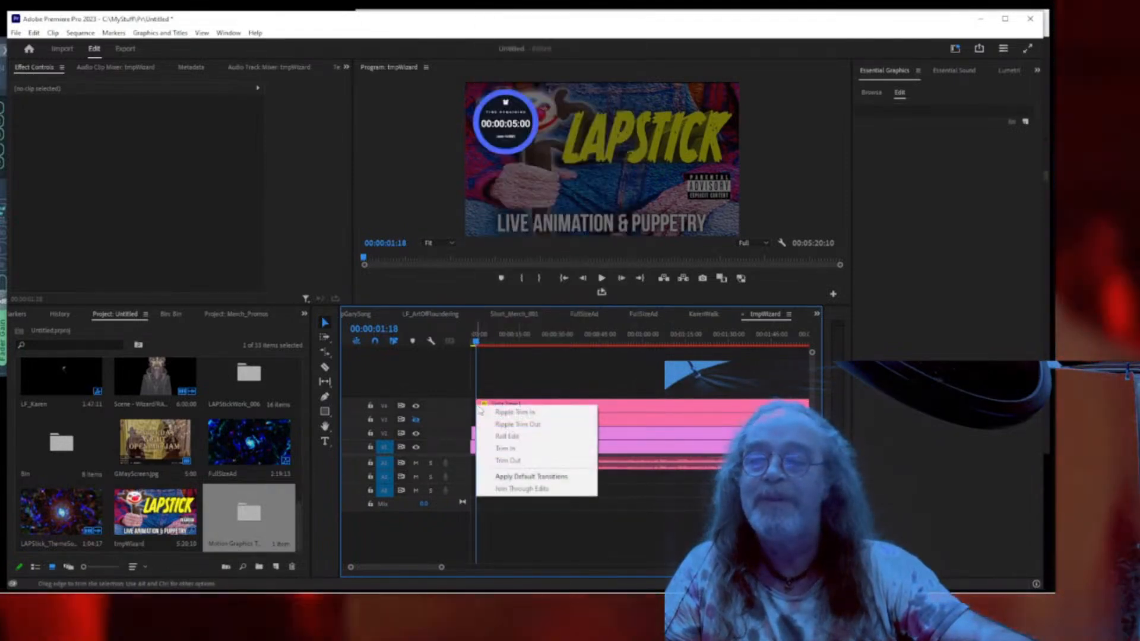
click(498, 476)
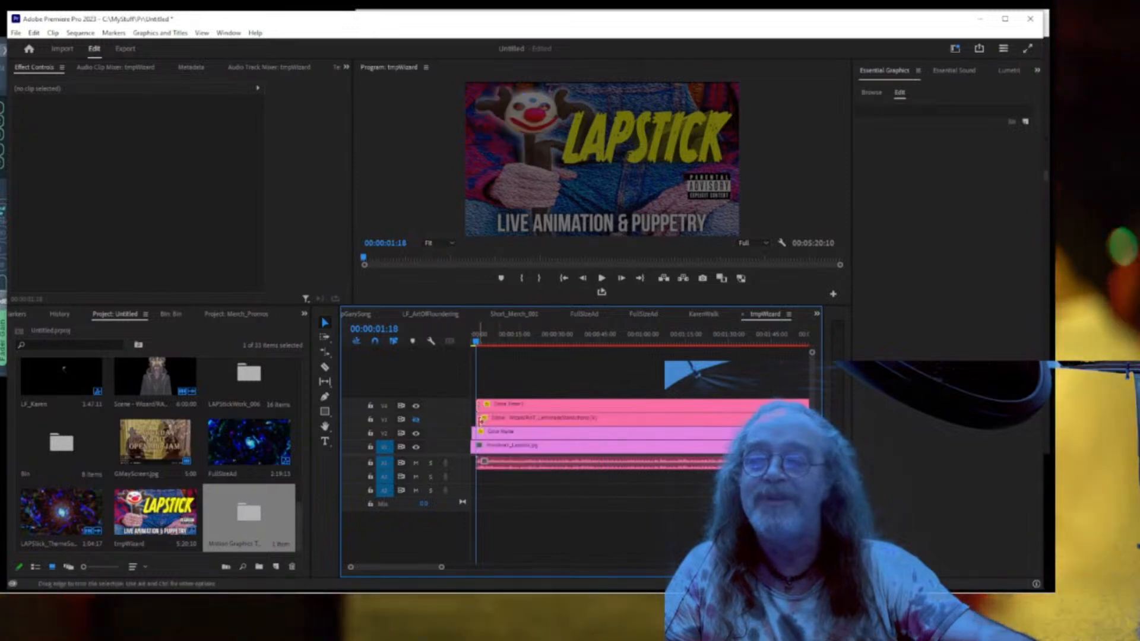
right_click(480, 419)
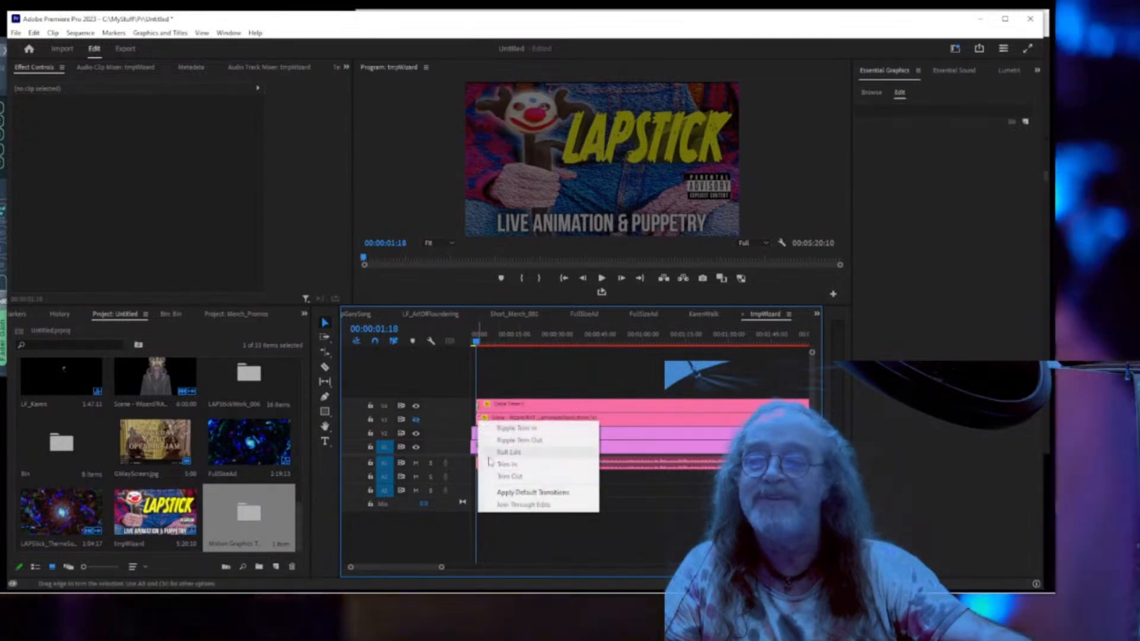
click(499, 492)
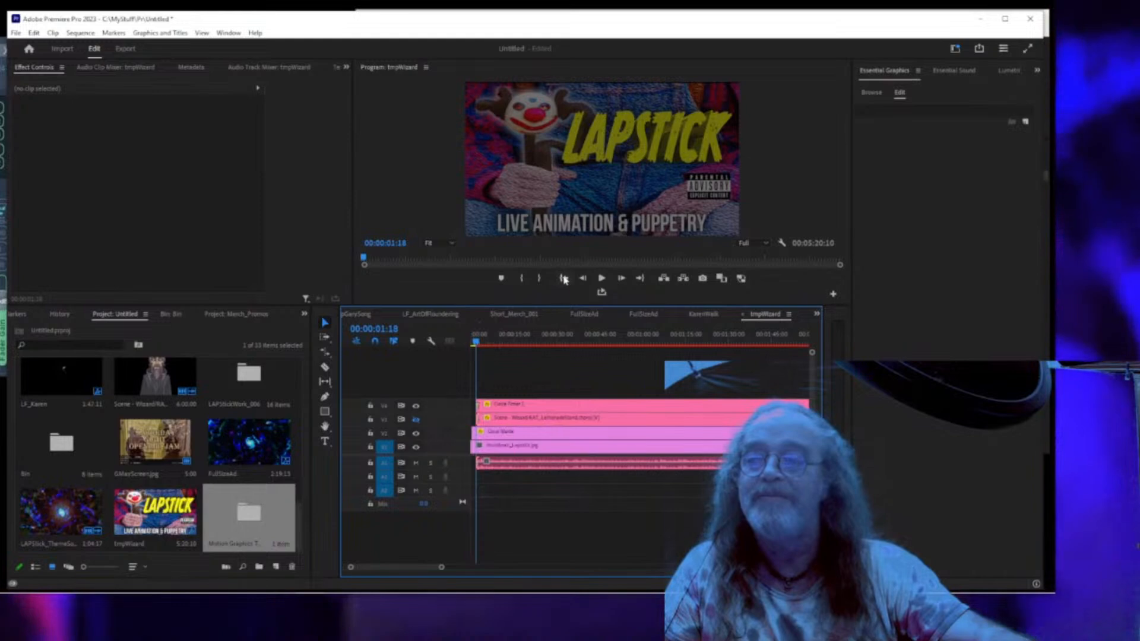
click(563, 279)
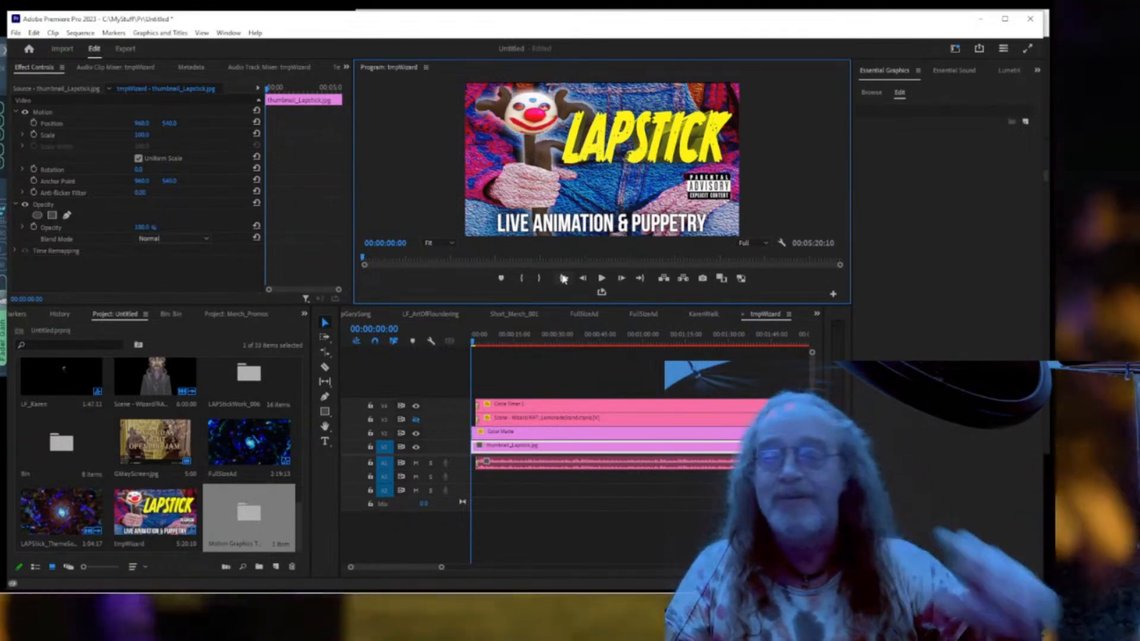
key(space)
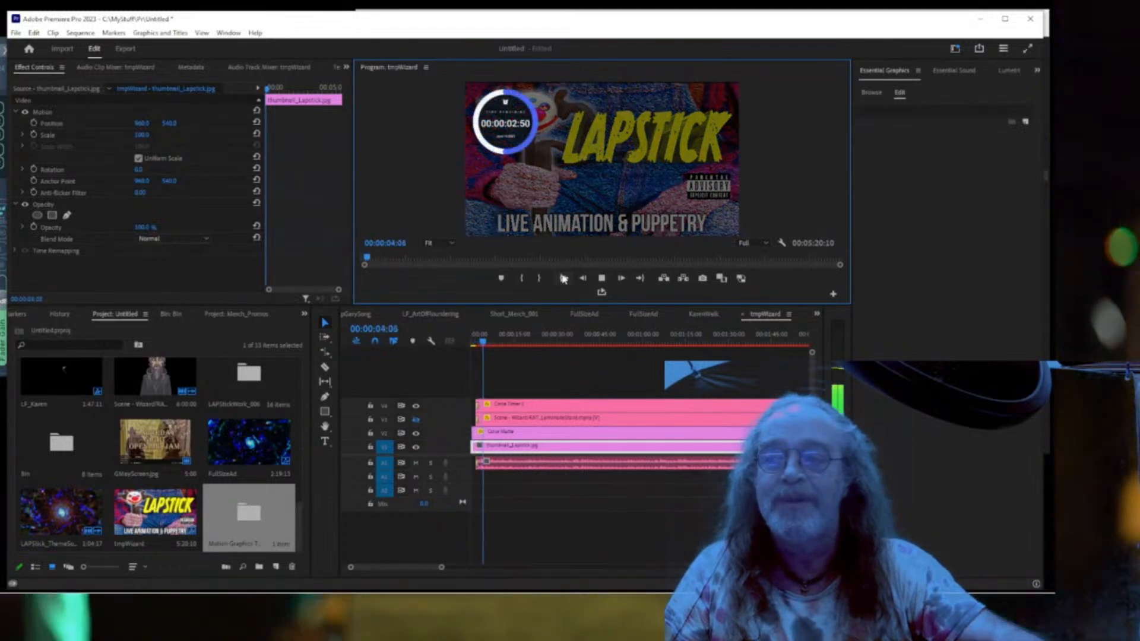
Show the wizard track again, play the sequence full screen from the start, then exit.
key(space)
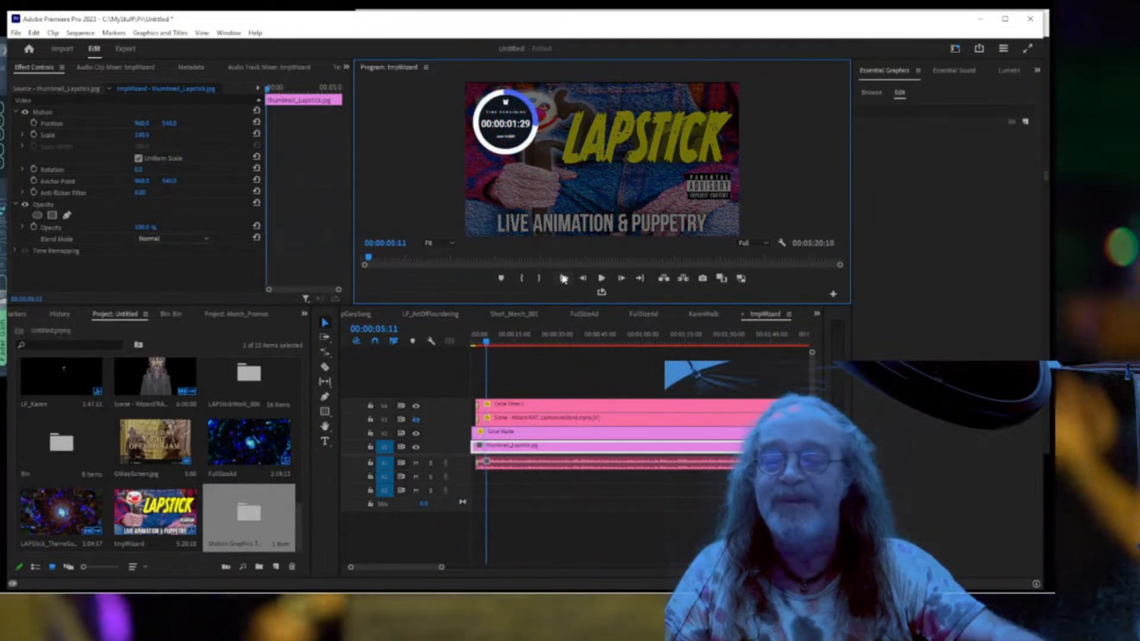
click(416, 419)
drag(485, 346, 464, 347)
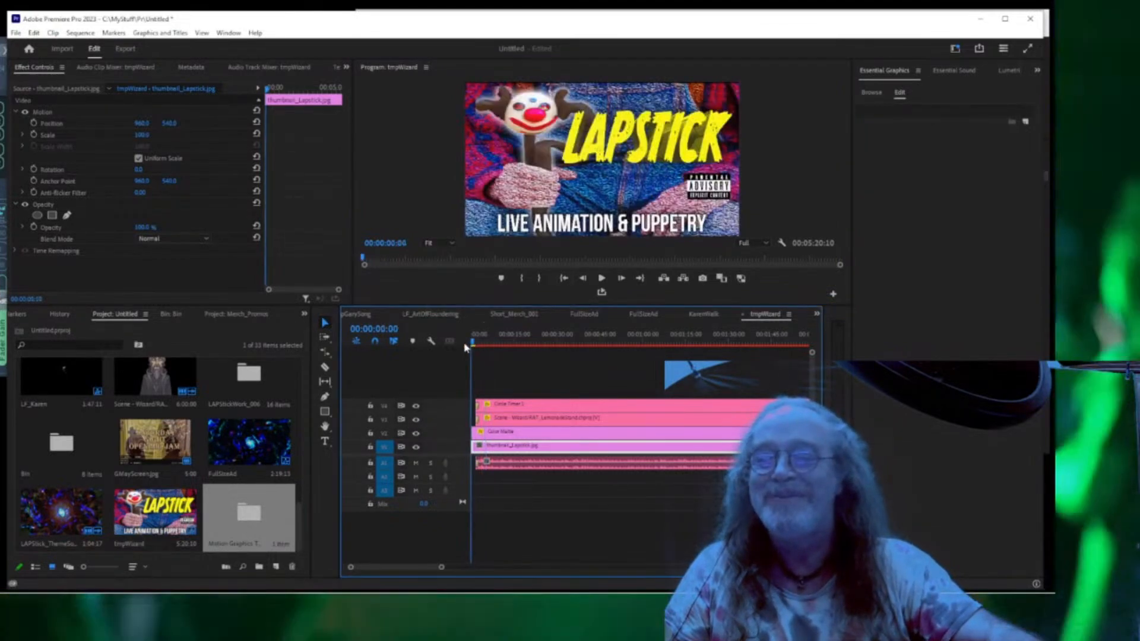
key(space)
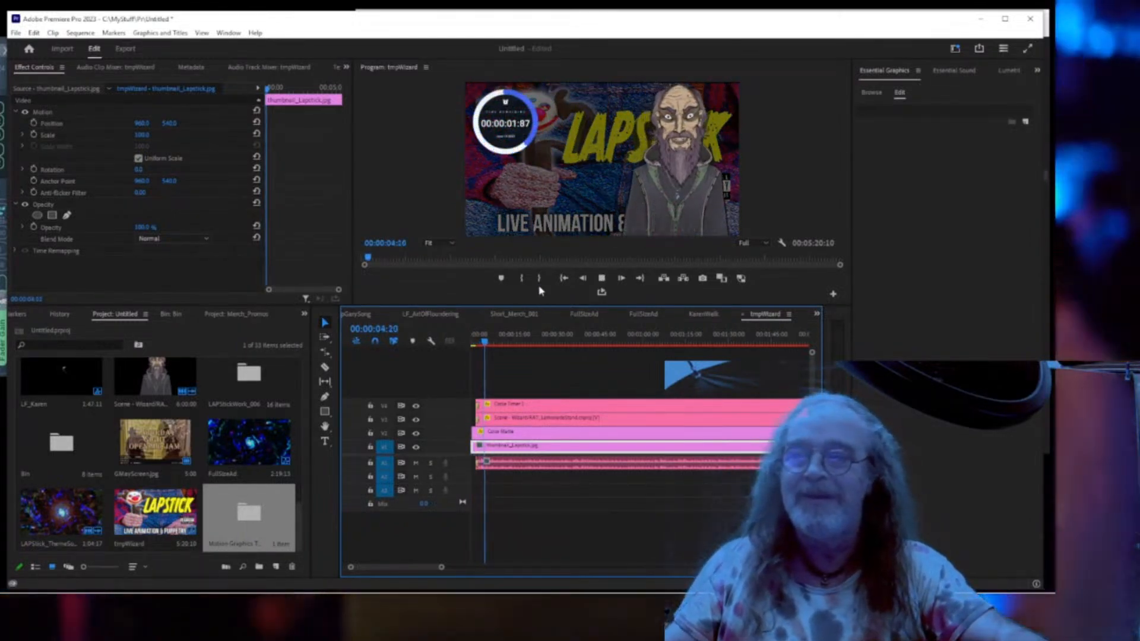
click(564, 278)
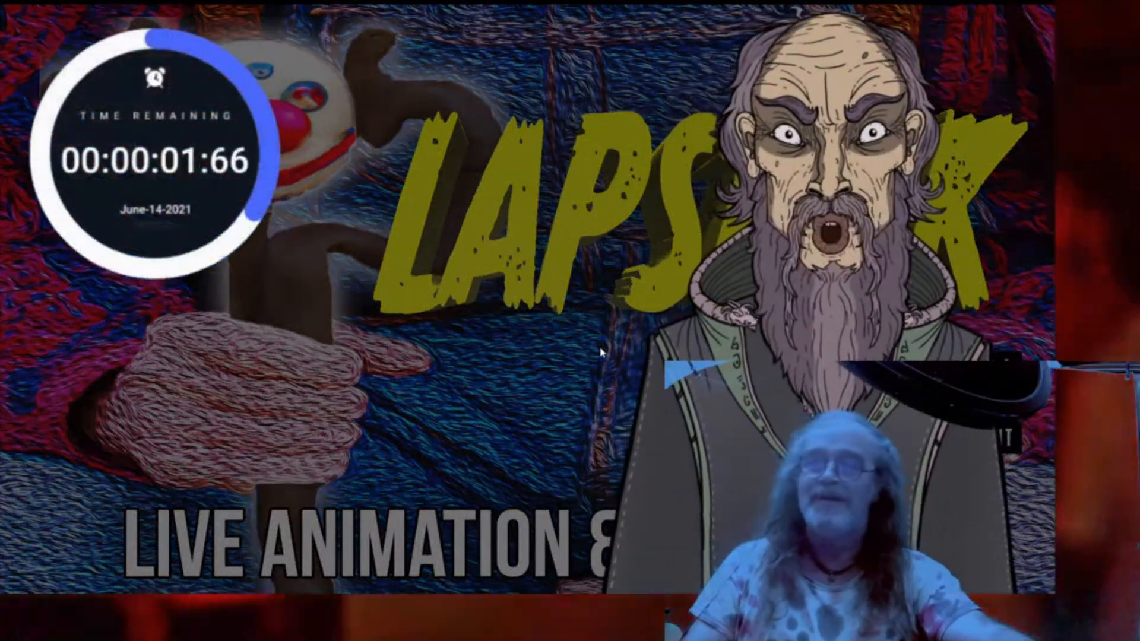
key(Escape)
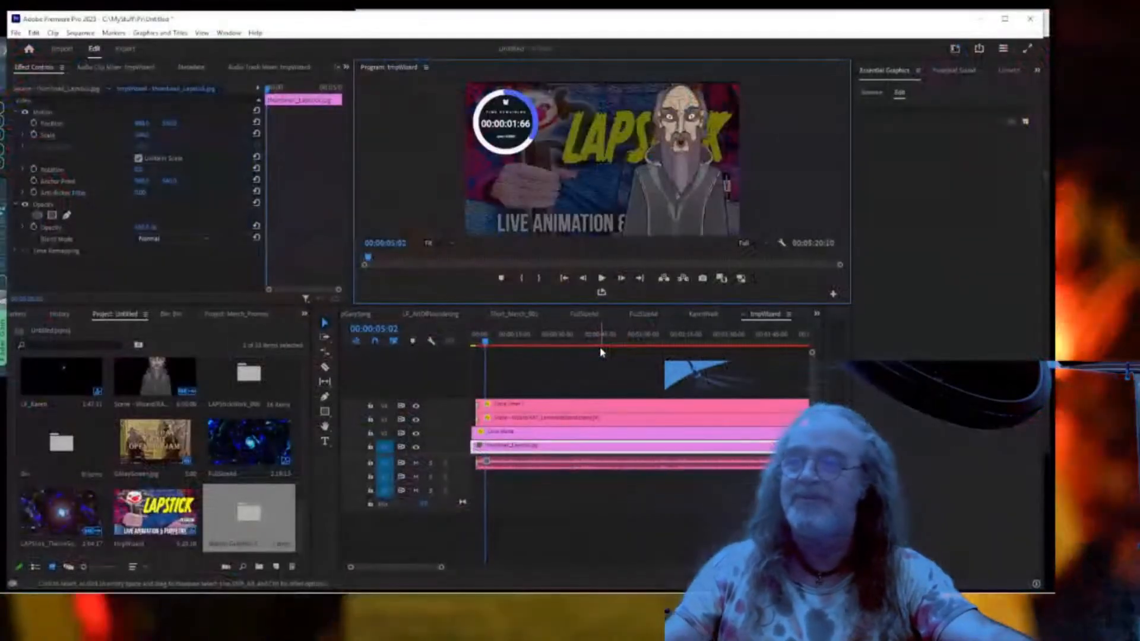
click(583, 420)
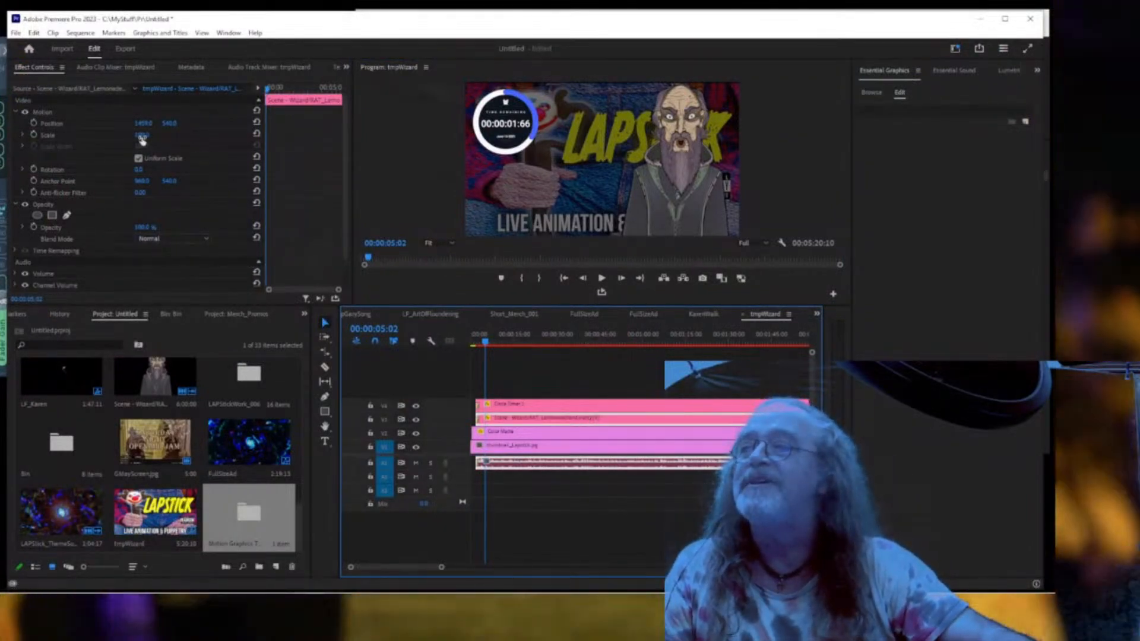
Reduce the wizard's scale slightly and scrub its Position X to about 1587.
drag(141, 138, 178, 126)
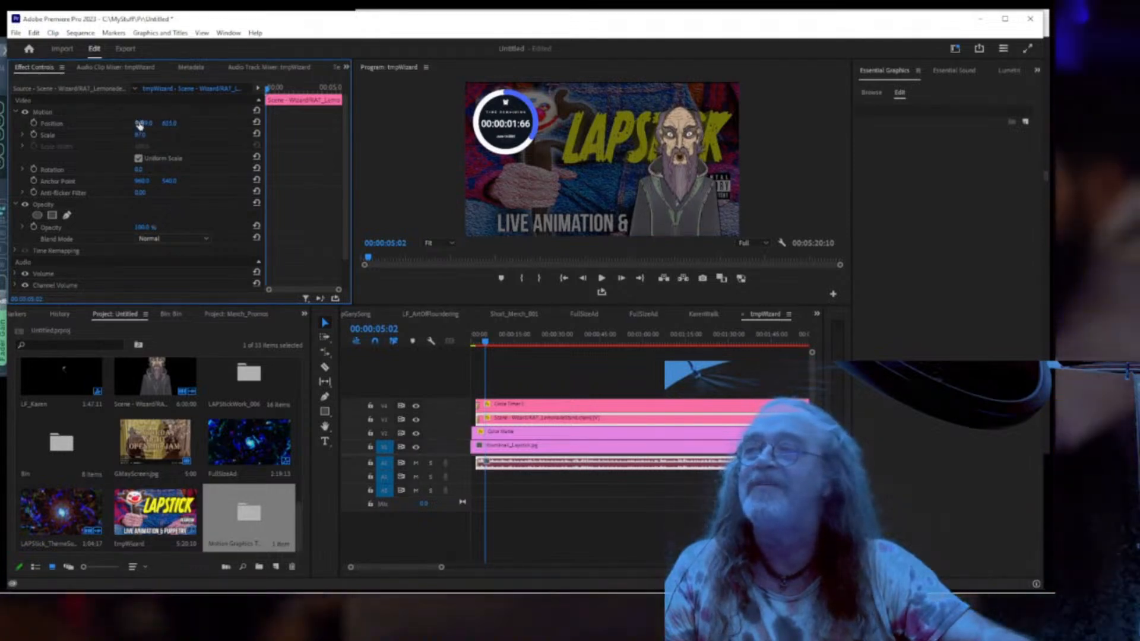
drag(140, 124, 174, 124)
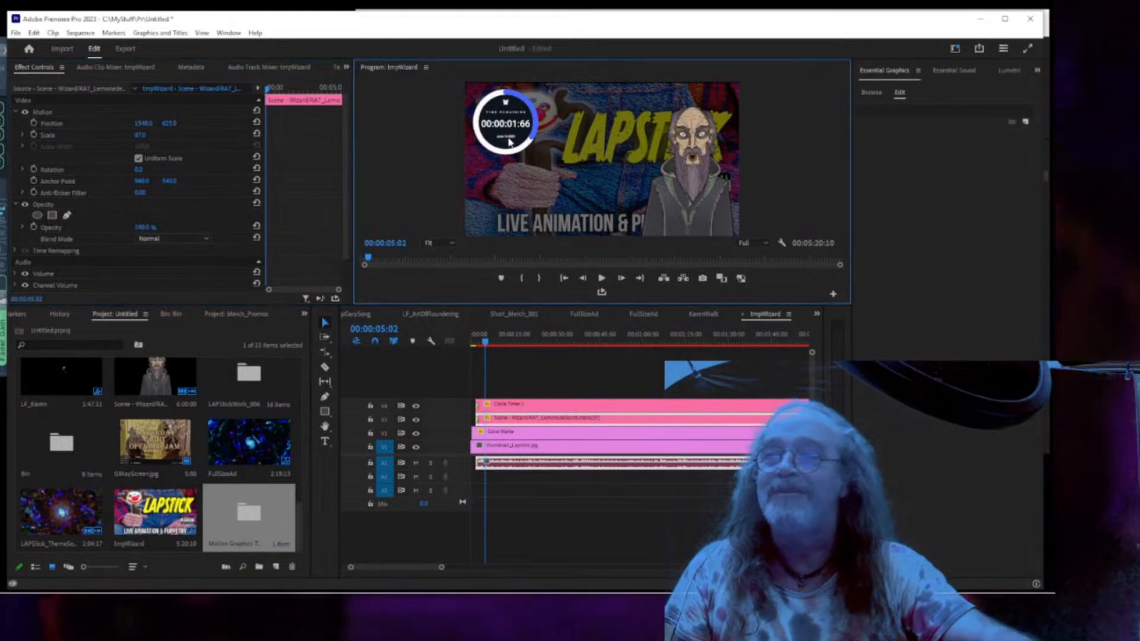
mouse_move(455, 574)
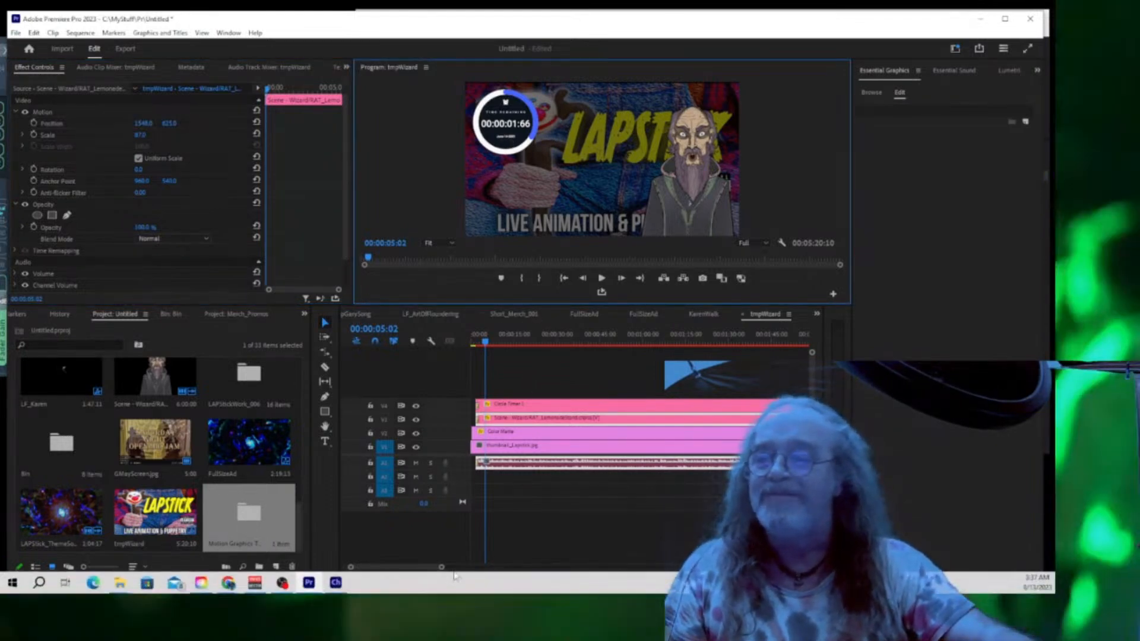
mouse_move(442, 568)
mouse_down()
mouse_move(507, 568)
mouse_move(452, 568)
mouse_up()
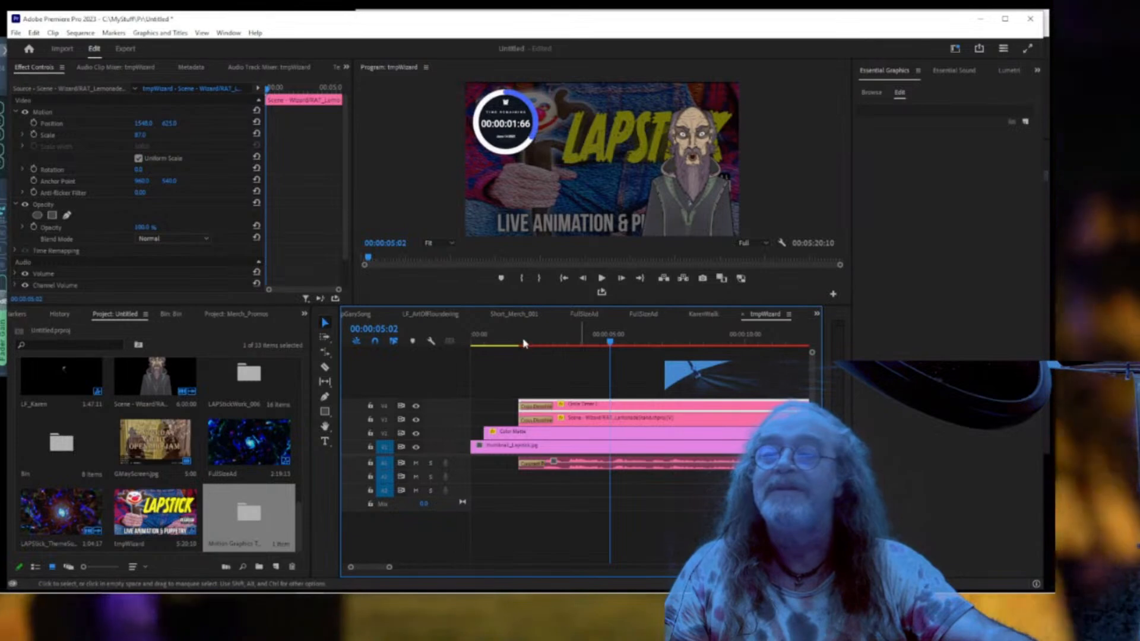
Zoom the timeline out and park the playhead at 00:05:16:23, where the countdown shows 00:00:00:00.
drag(562, 339, 517, 344)
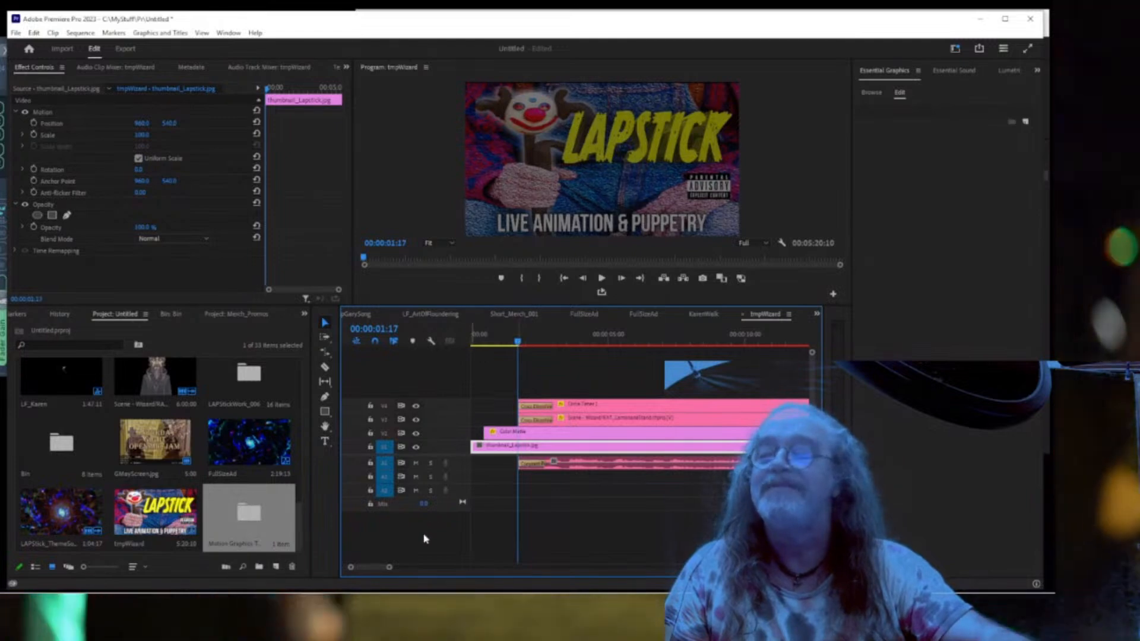
drag(389, 568, 401, 566)
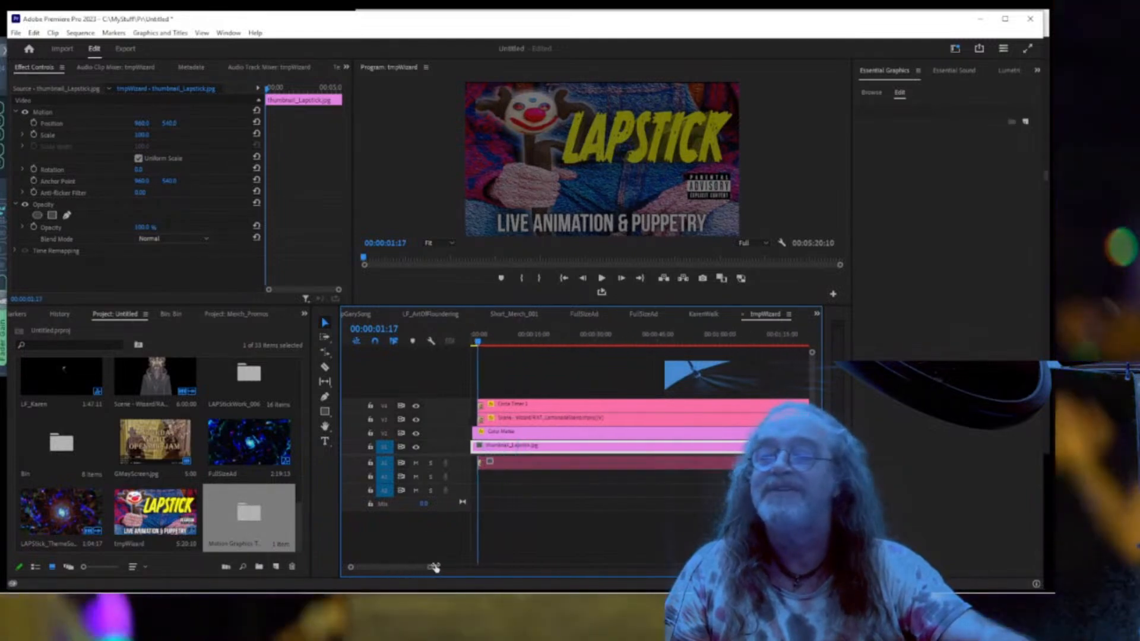
drag(504, 569, 520, 568)
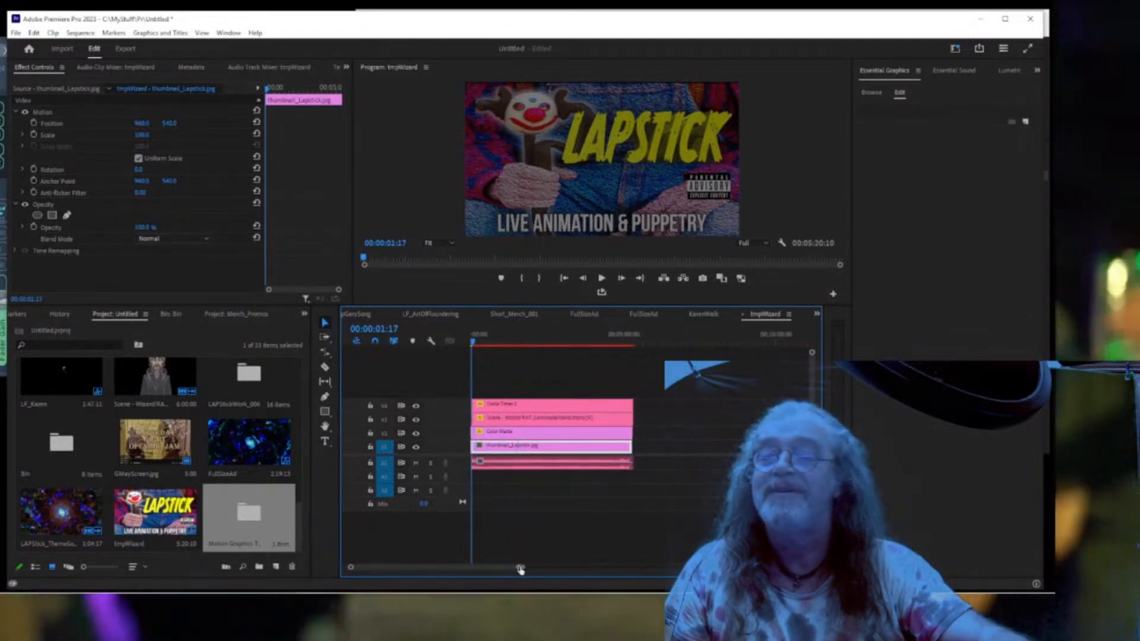
click(626, 342)
drag(625, 342, 633, 343)
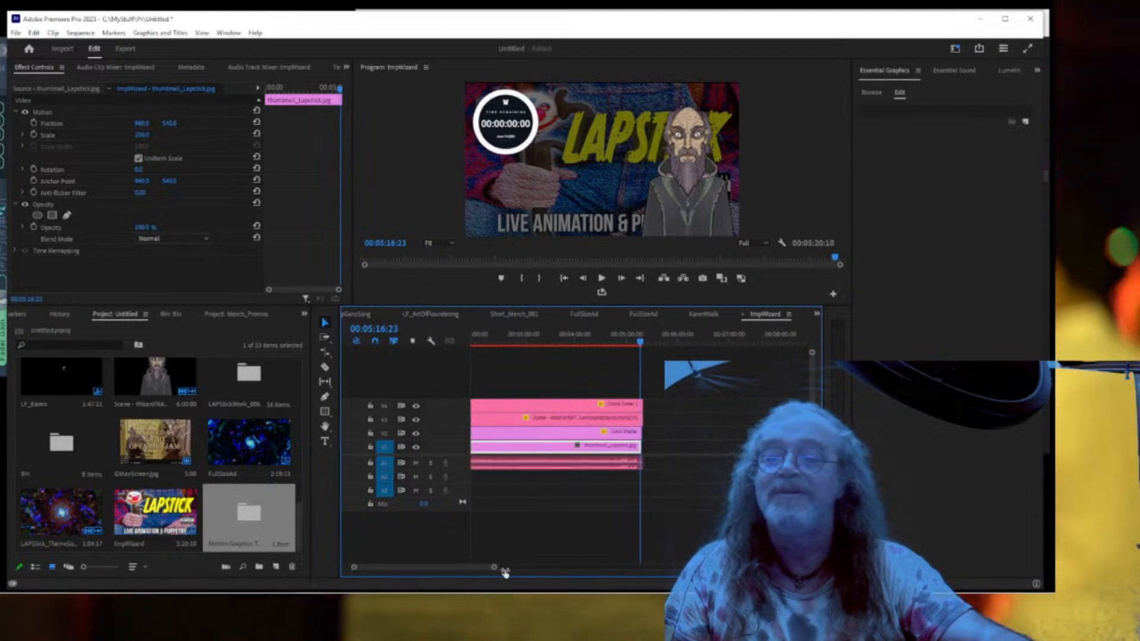
Move the playhead back to about 00:04:49 and play the last seconds of the sequence.
click(582, 342)
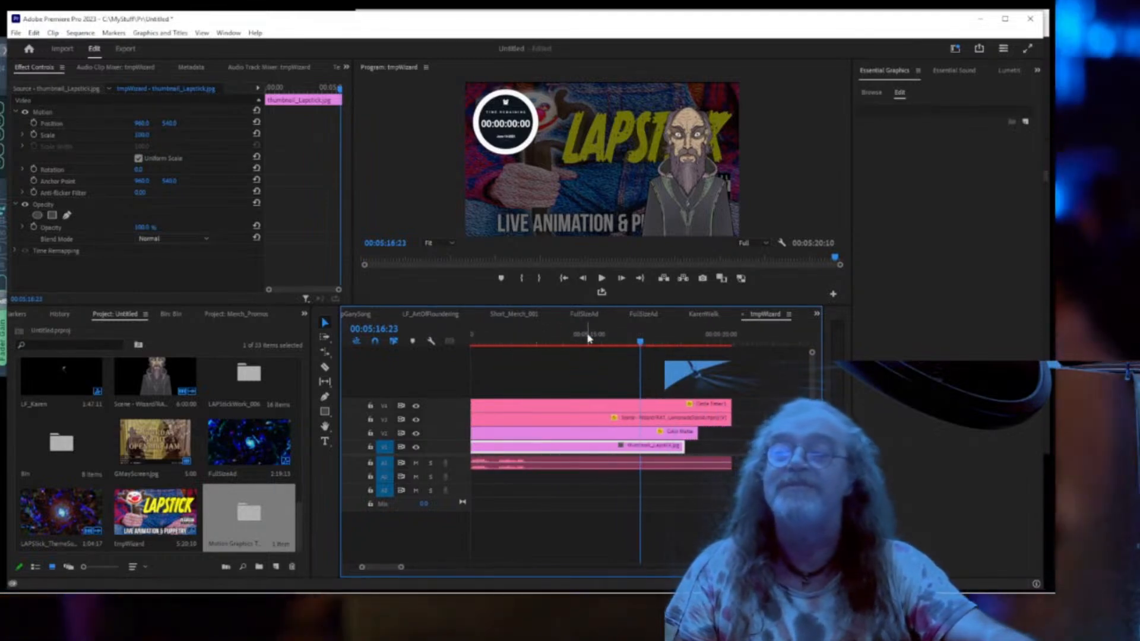
drag(580, 339, 547, 341)
mouse_move(486, 349)
mouse_down()
mouse_move(473, 349)
mouse_move(505, 349)
mouse_up()
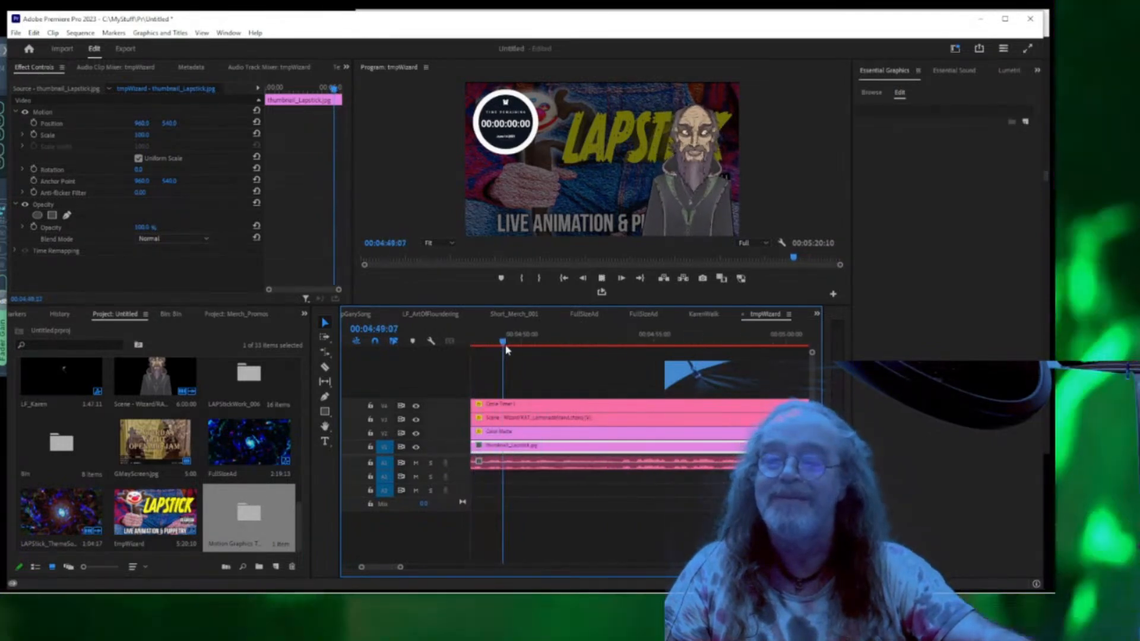
key(space)
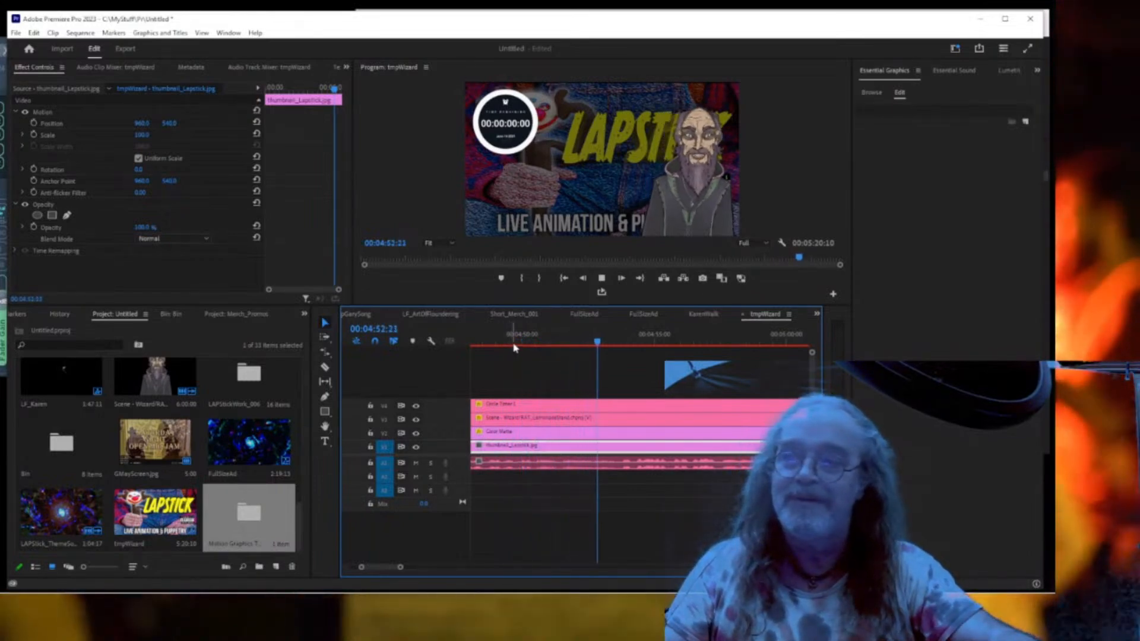
key(space)
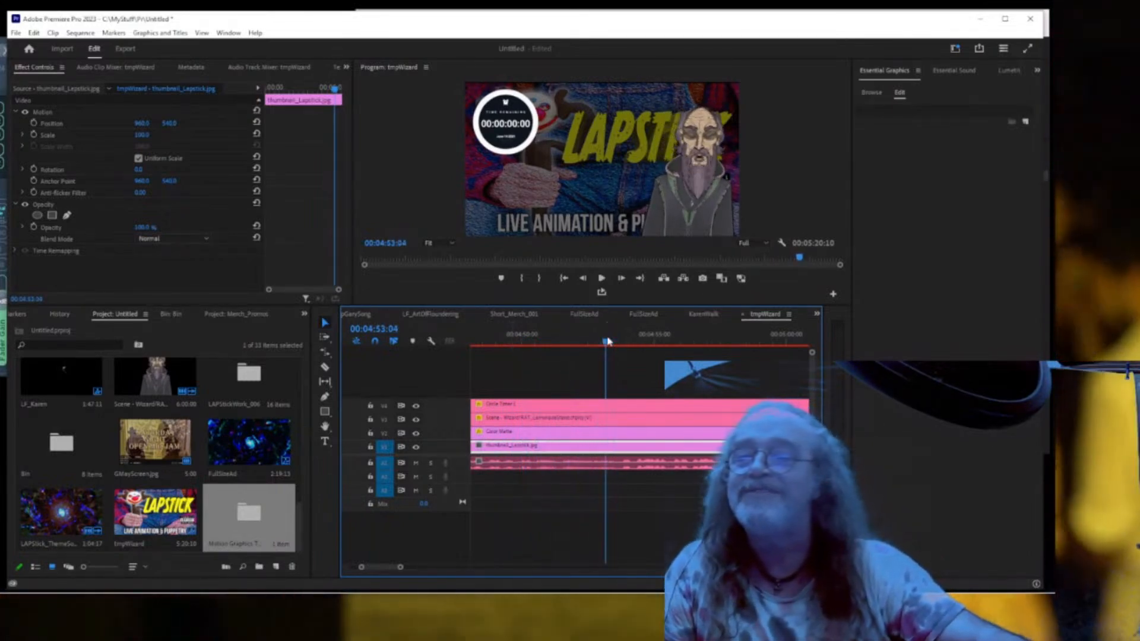
Scrub to just past 00:05:00 and replay the ending with the timer holding at zero.
click(606, 342)
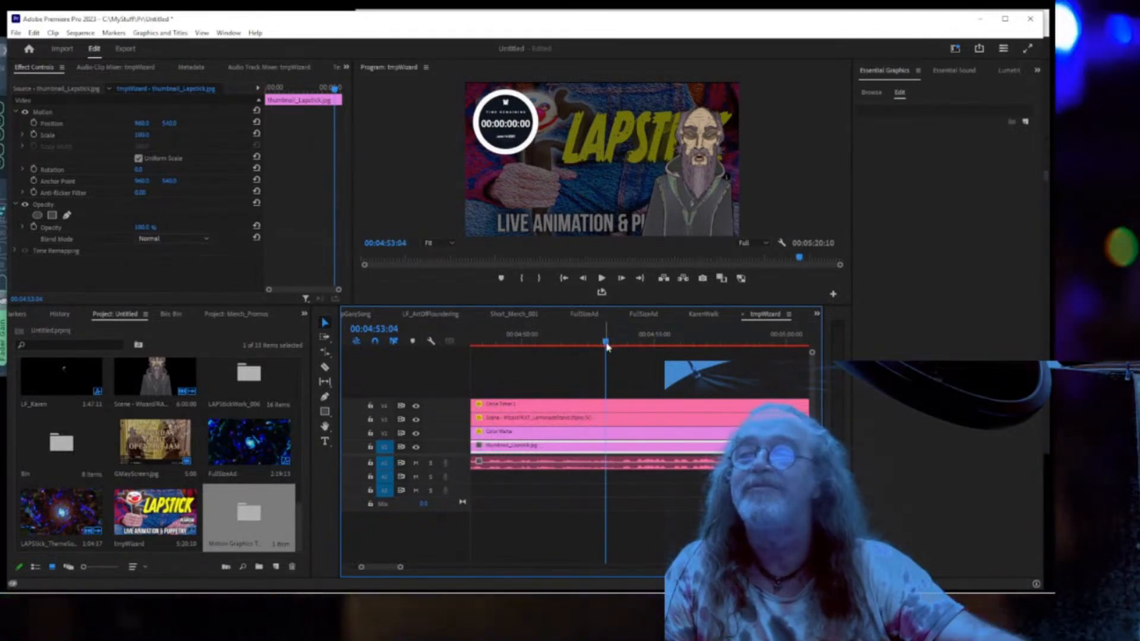
drag(606, 345, 712, 345)
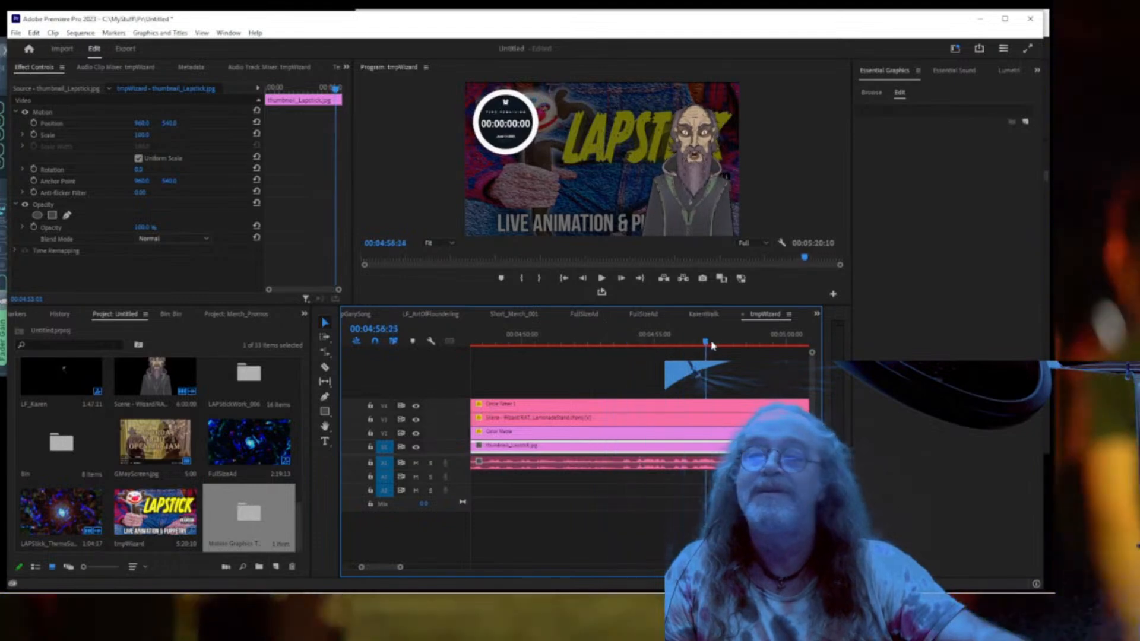
mouse_move(789, 343)
mouse_down()
mouse_move(804, 342)
mouse_move(793, 346)
mouse_up()
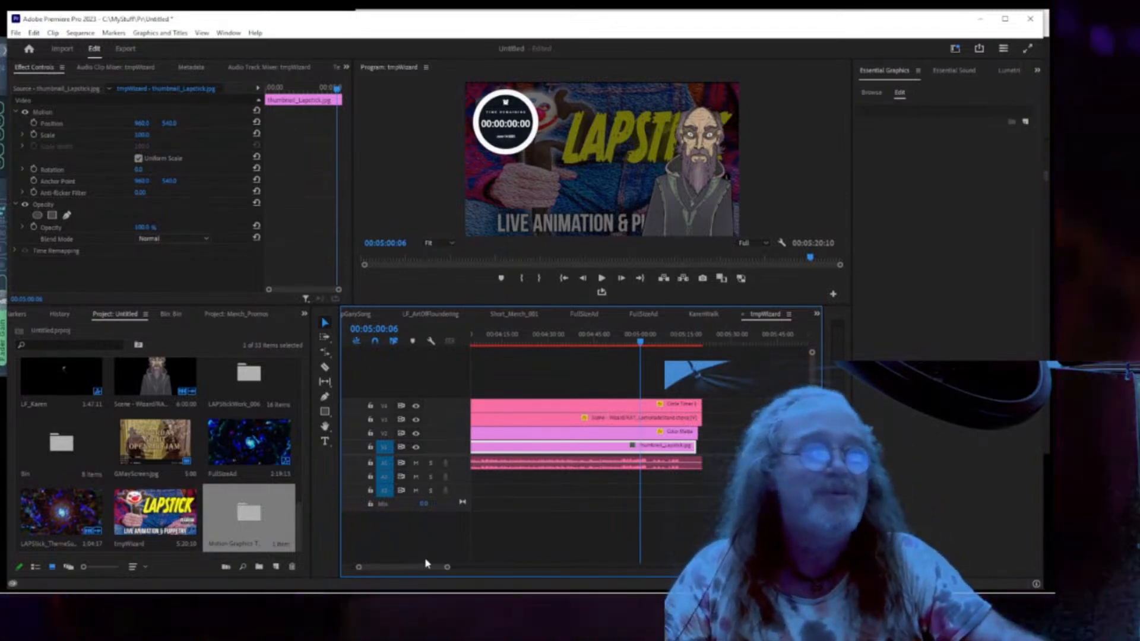
key(space)
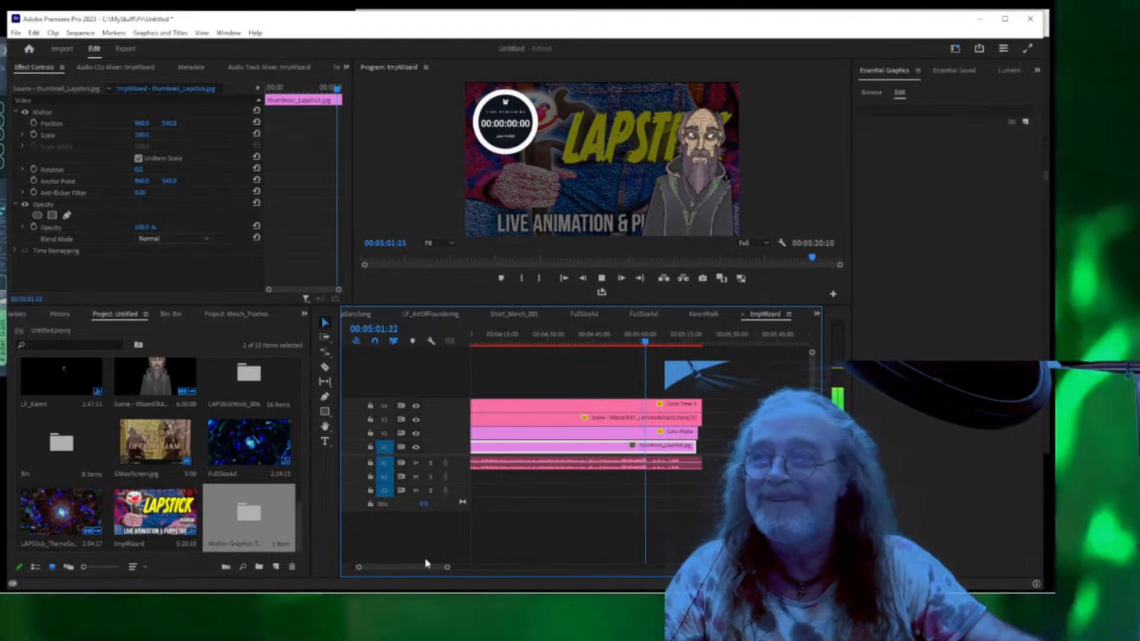
key(space)
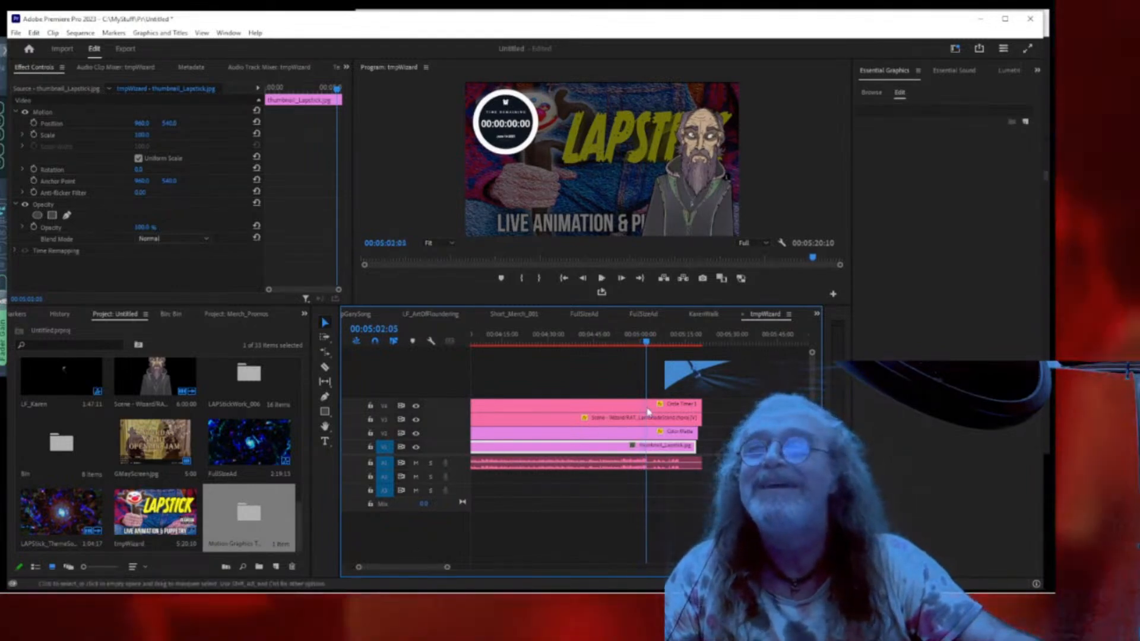
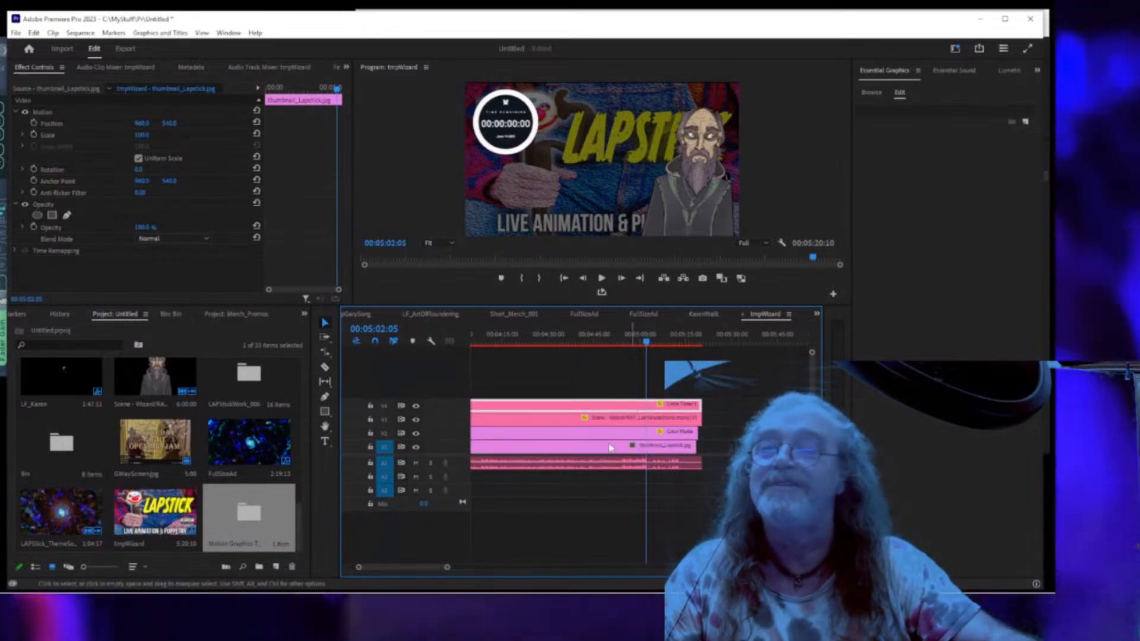
Select Circle Timer 1, enlarge the program preview, and set the Time Format to minutes and seconds.
click(899, 95)
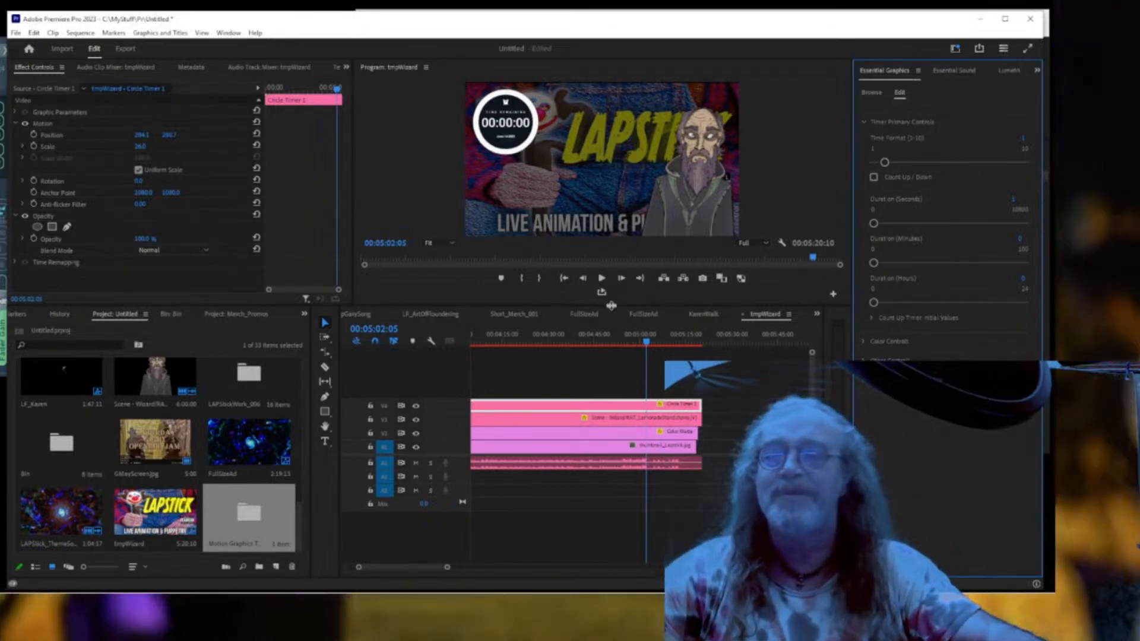
drag(611, 305, 611, 428)
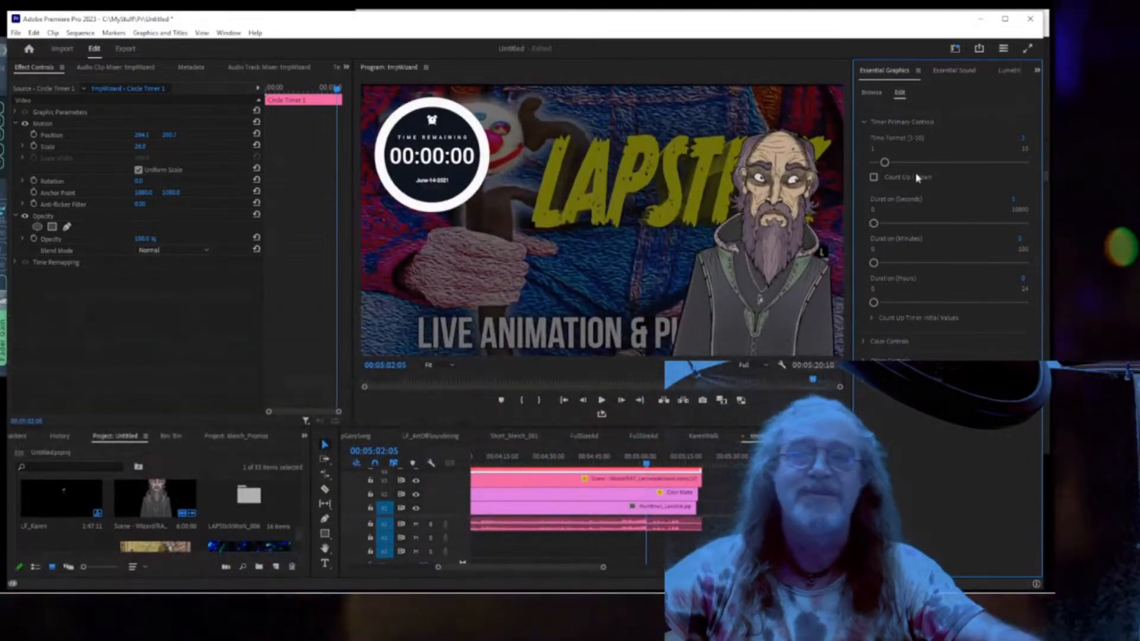
drag(886, 163, 914, 162)
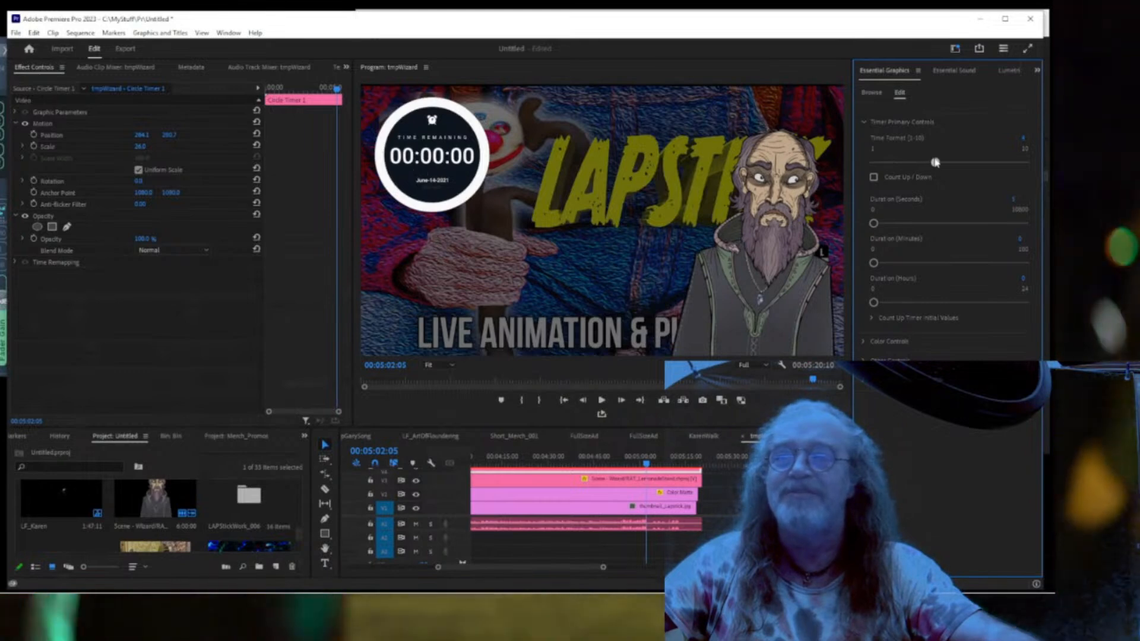
drag(936, 163, 944, 163)
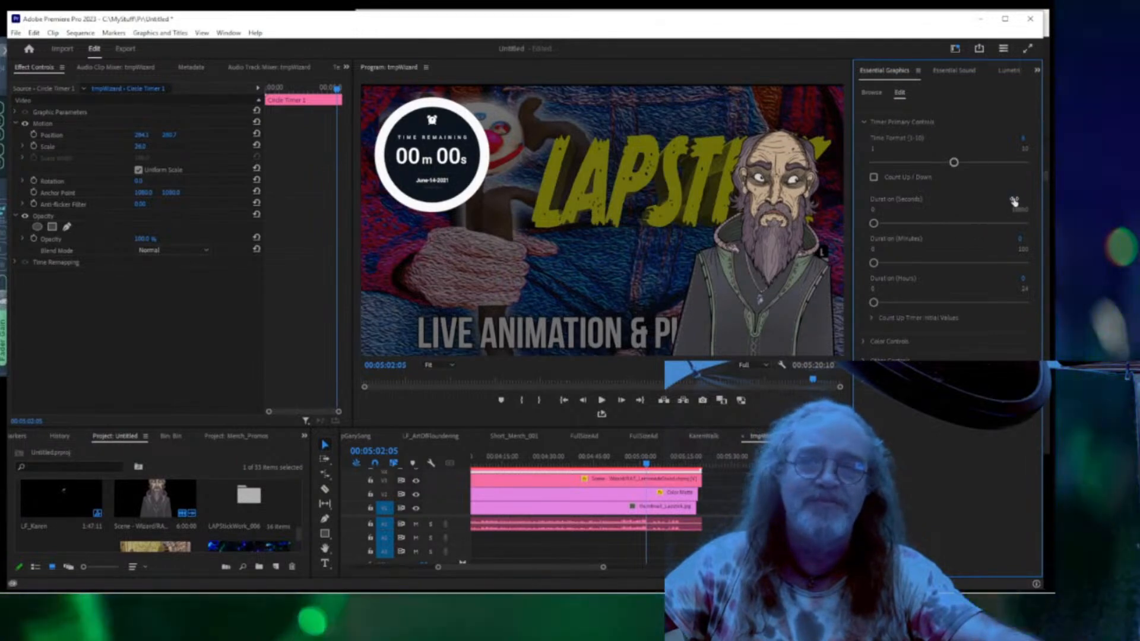
Set the countdown duration to 5 minutes and expand the Title & Description fields.
click(1014, 199)
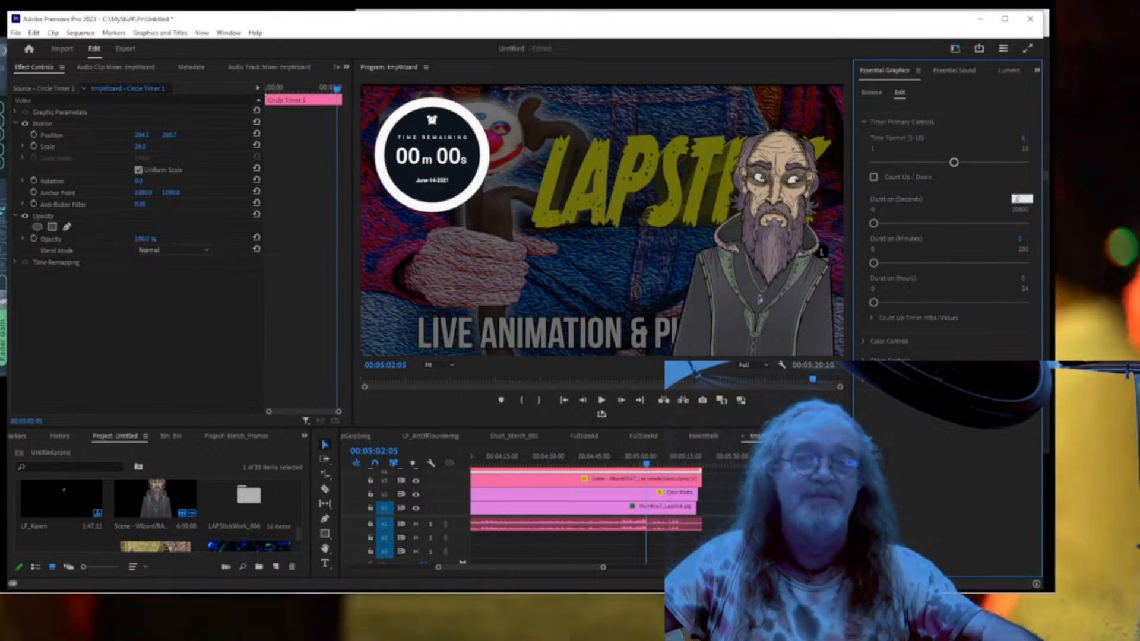
click(1035, 237)
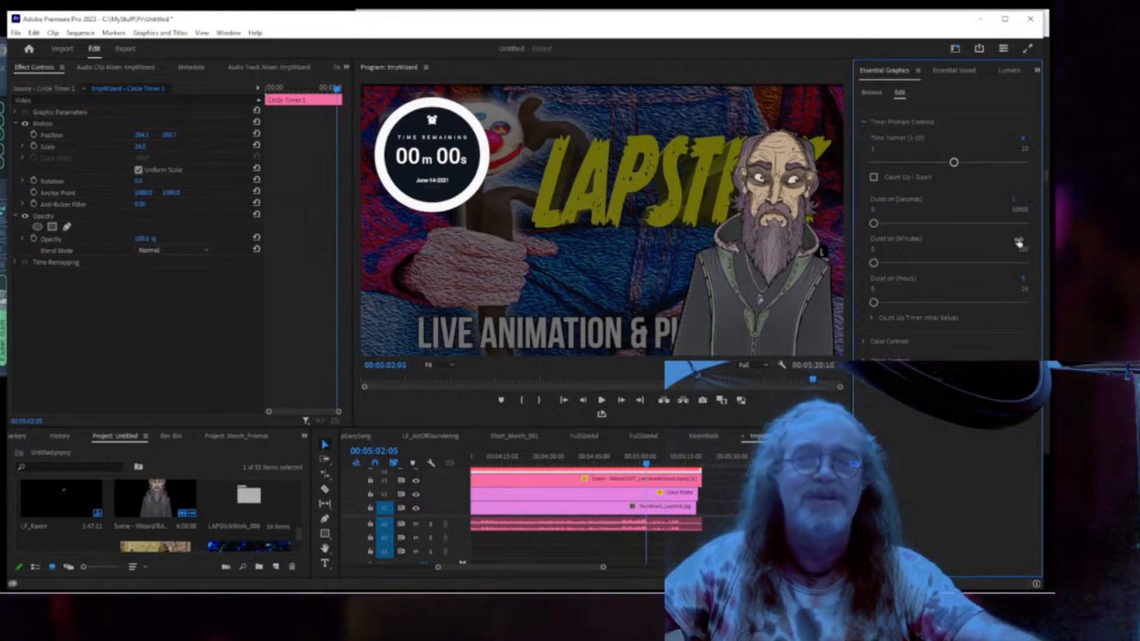
click(1019, 239)
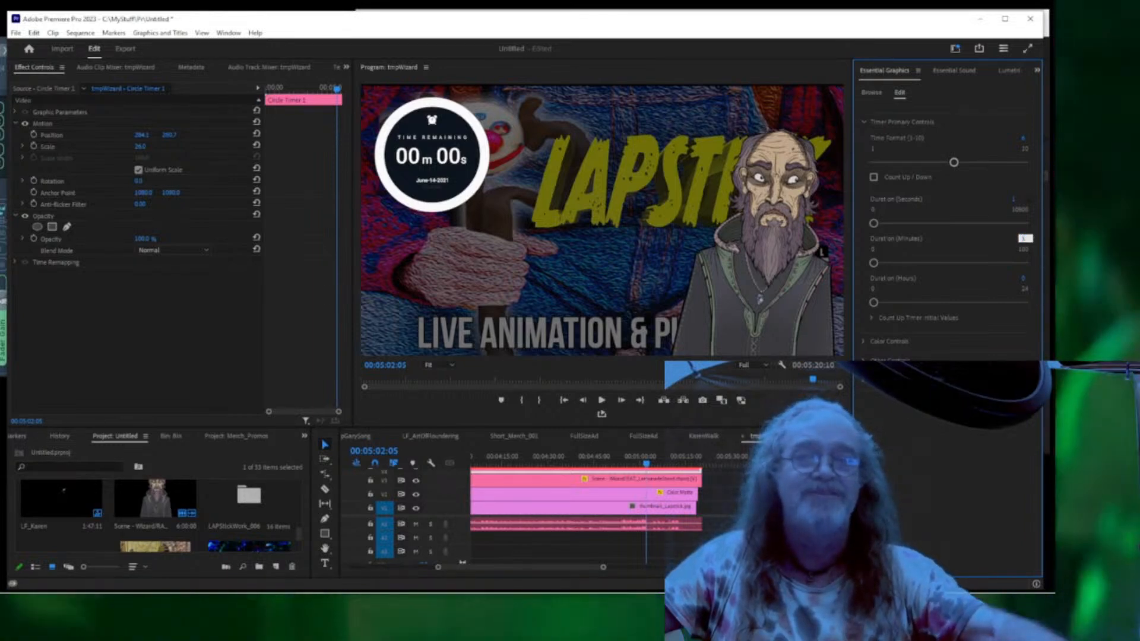
text(5)
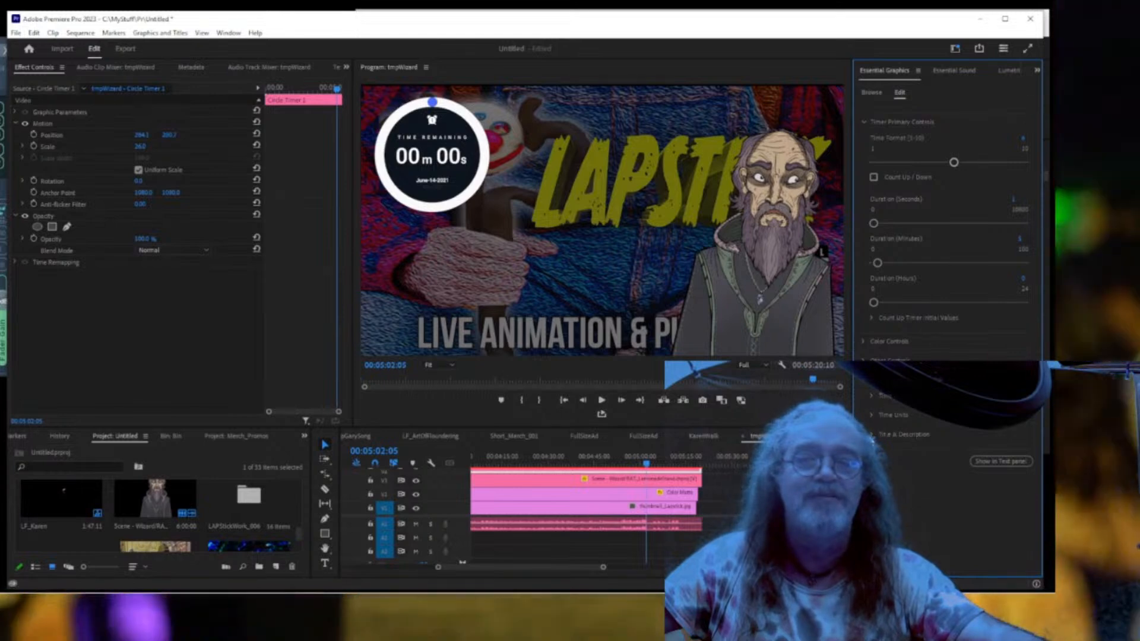
click(871, 435)
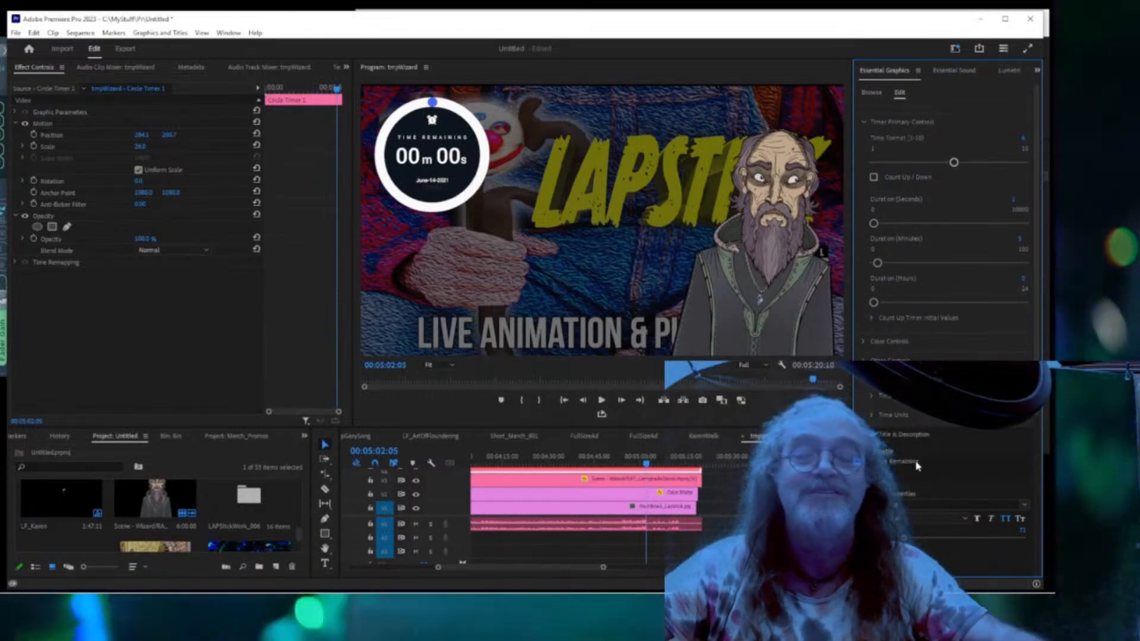
click(949, 469)
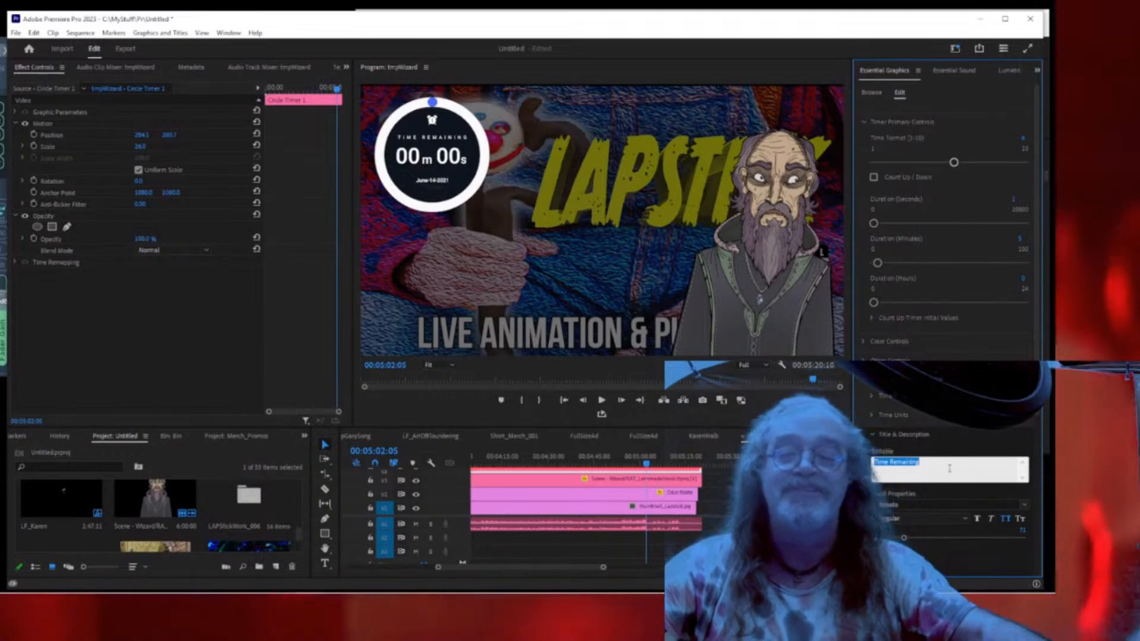
Retitle the timer 'Starting In' and change the date to August 13, 2023.
text(Starting In)
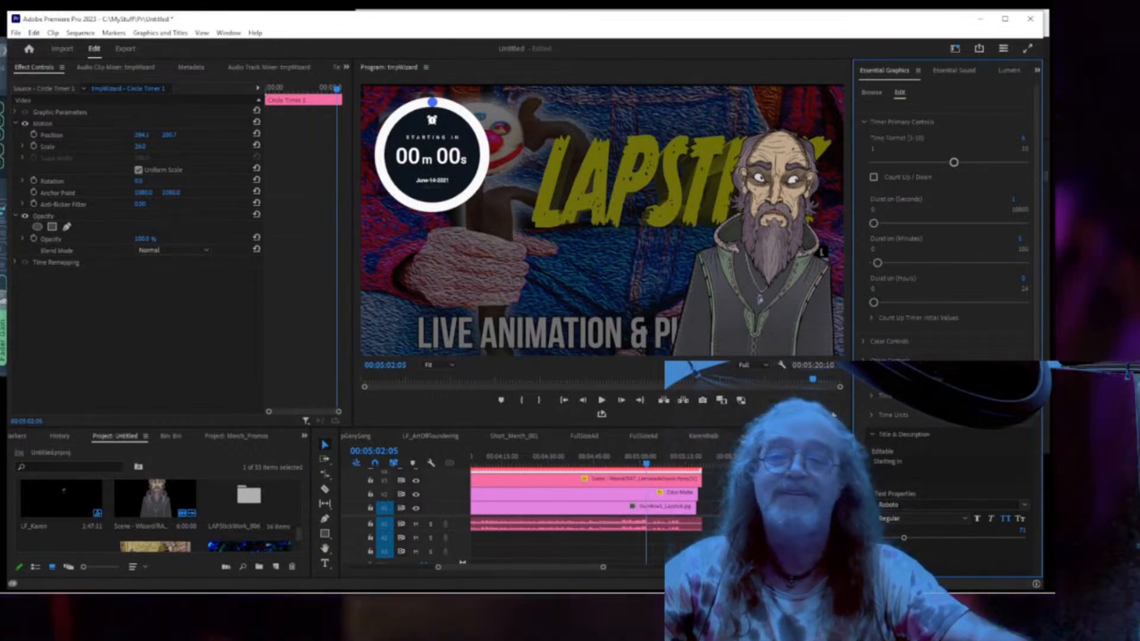
scroll(896, 503, down, 5)
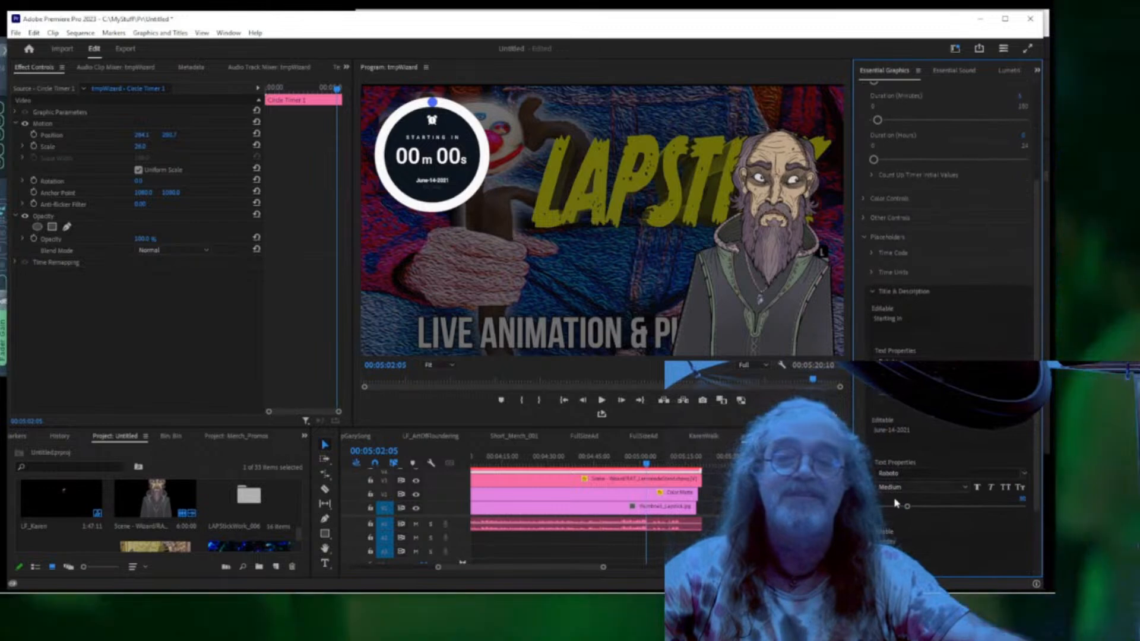
click(890, 429)
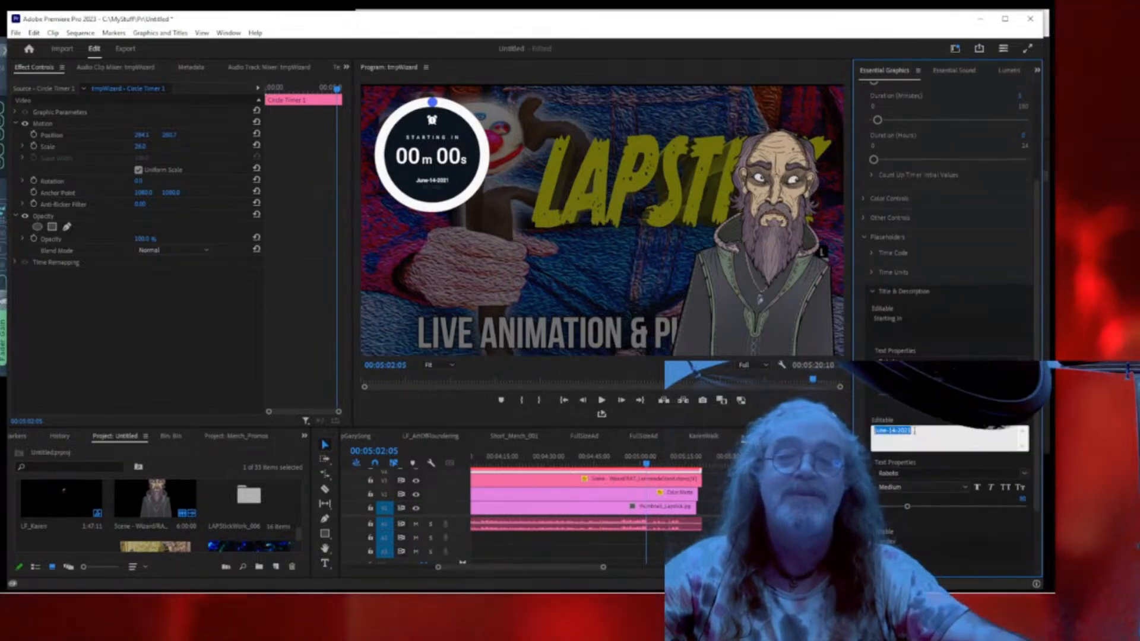
text(Aug)
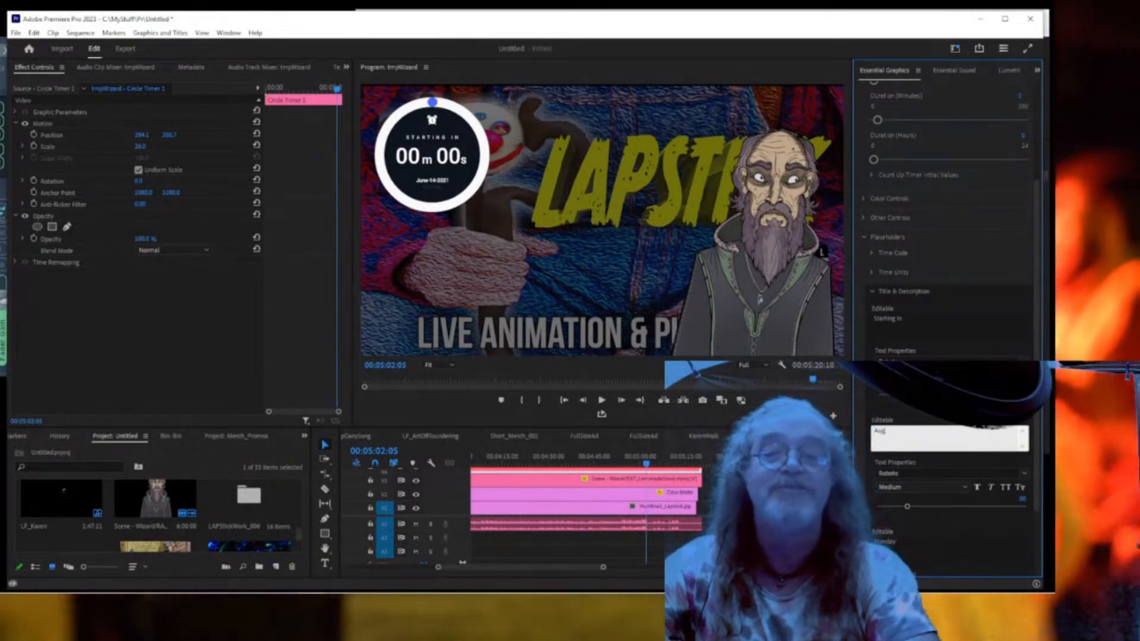
text(ust 13)
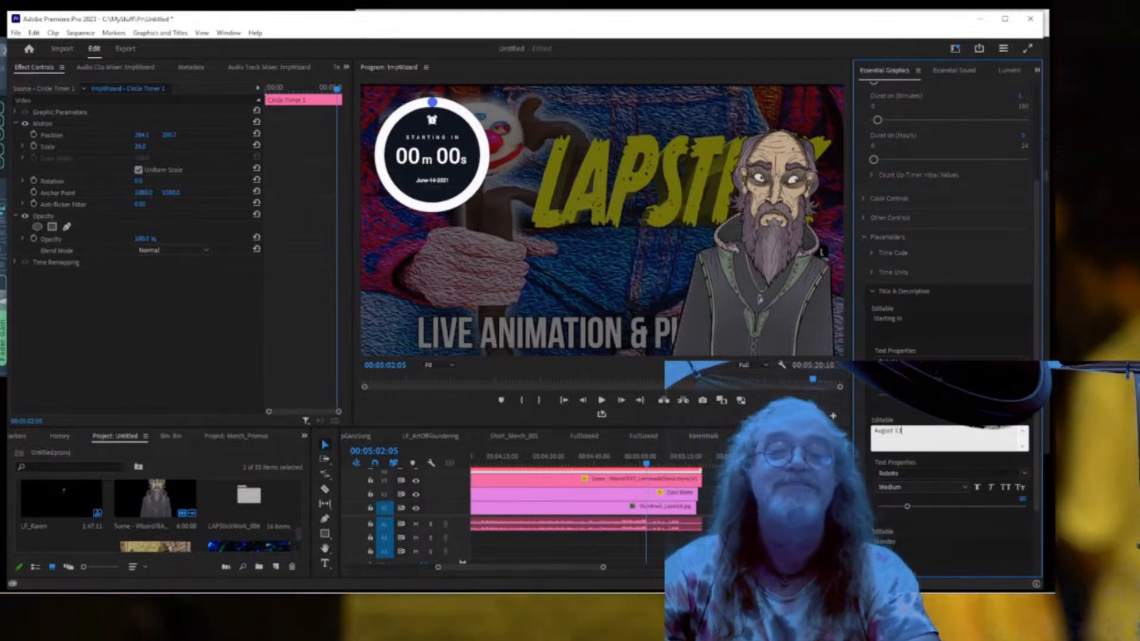
text(, 2023)
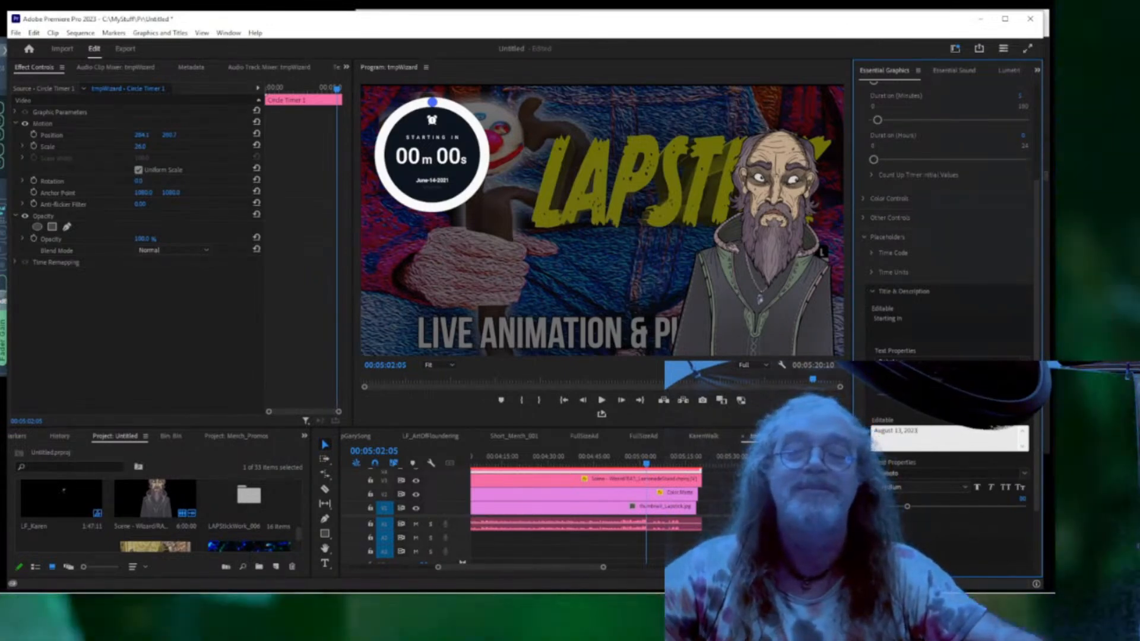
click(968, 536)
Replace the day name Monday with Sunday.
scroll(946, 267, down, 3)
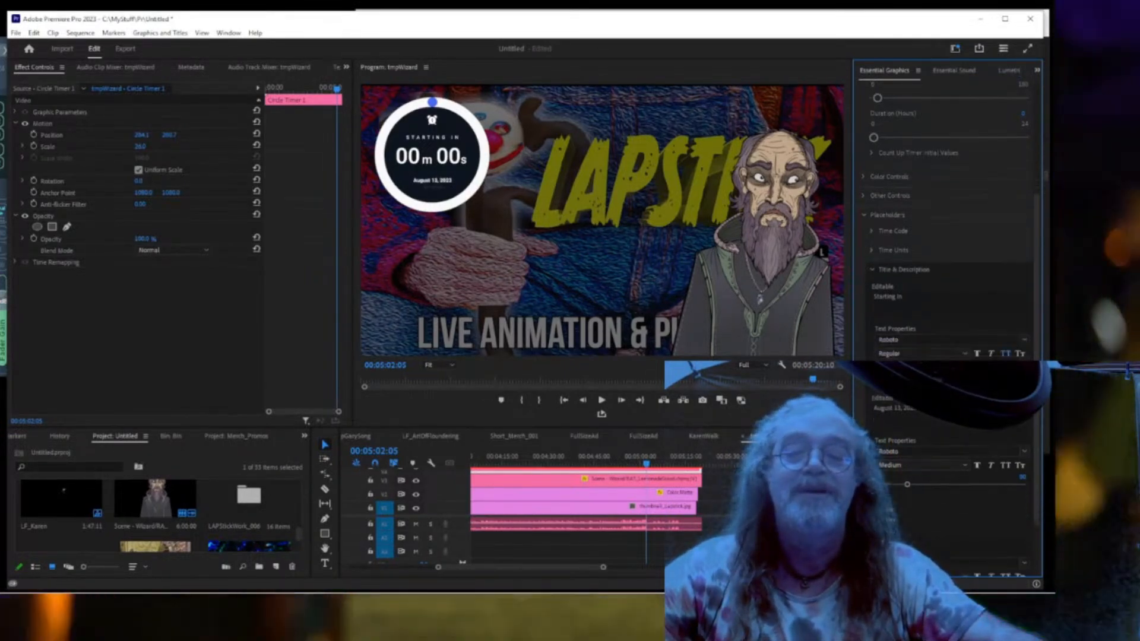
scroll(947, 249, down, 1)
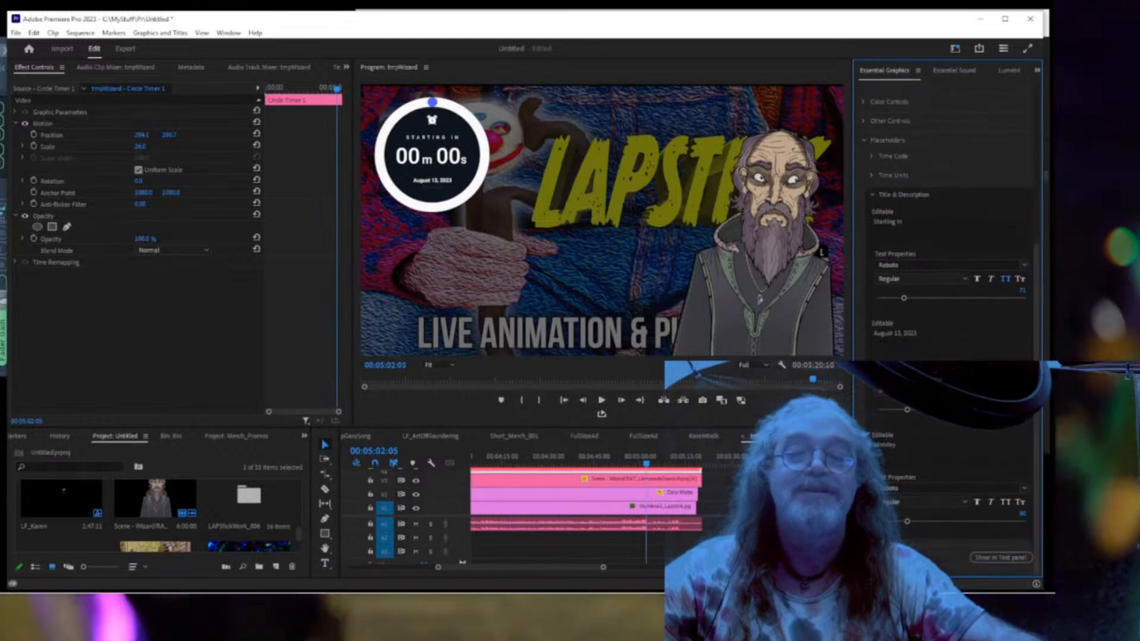
click(899, 444)
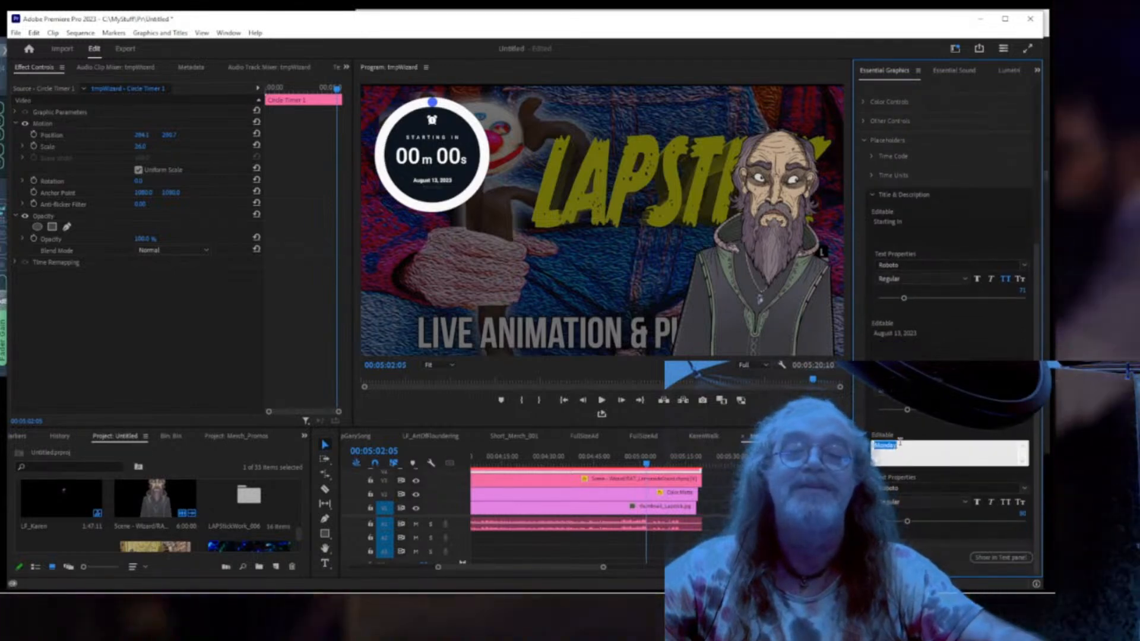
text(Sunday)
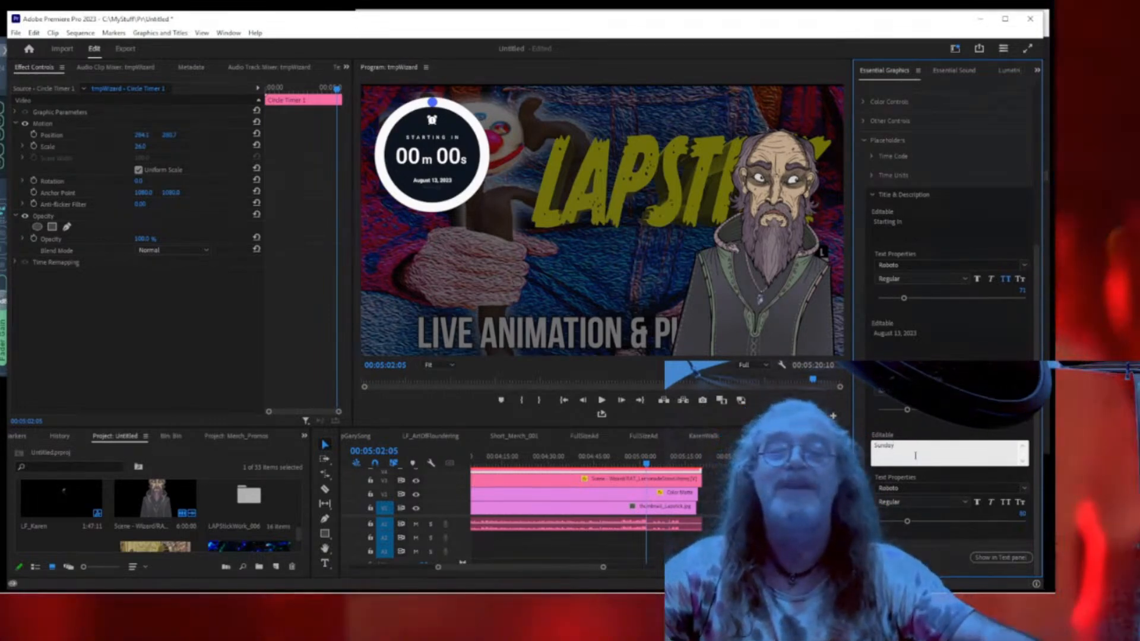
click(903, 472)
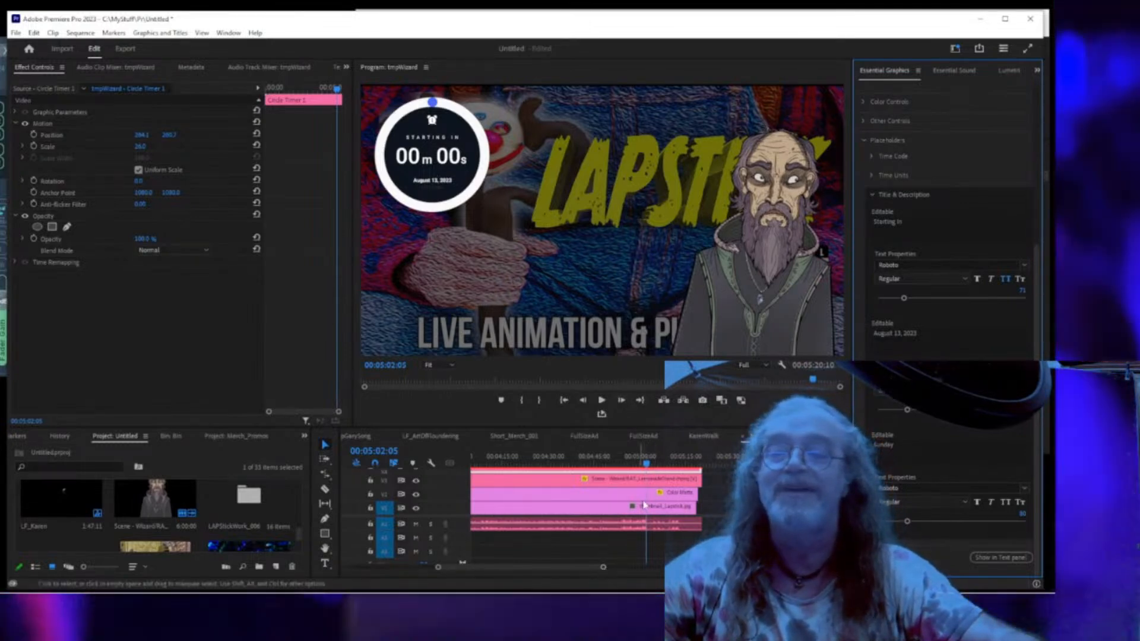
Preview the countdown ending and shorten the wizard scene clip to end near 05:08:19.
drag(646, 466, 625, 468)
key(space)
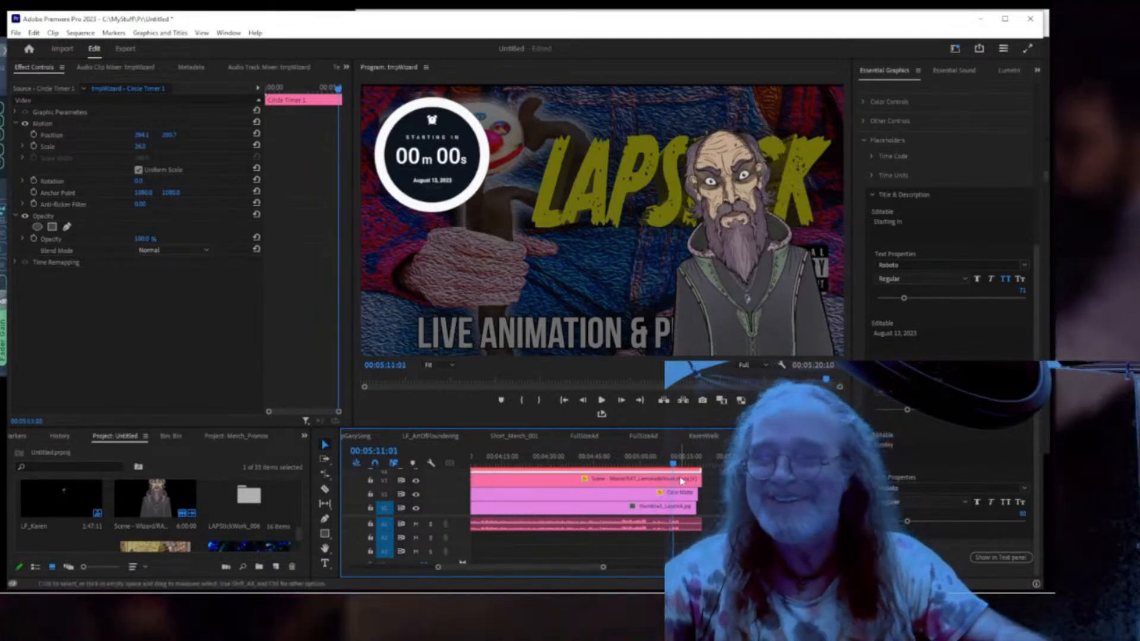
click(670, 464)
drag(670, 465, 668, 466)
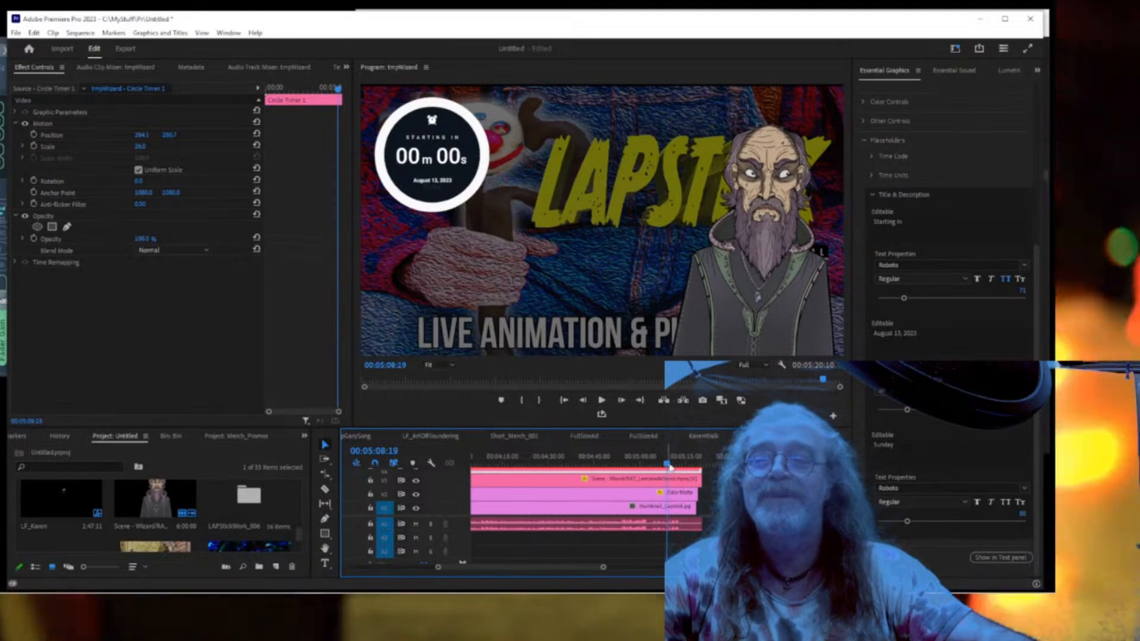
click(690, 523)
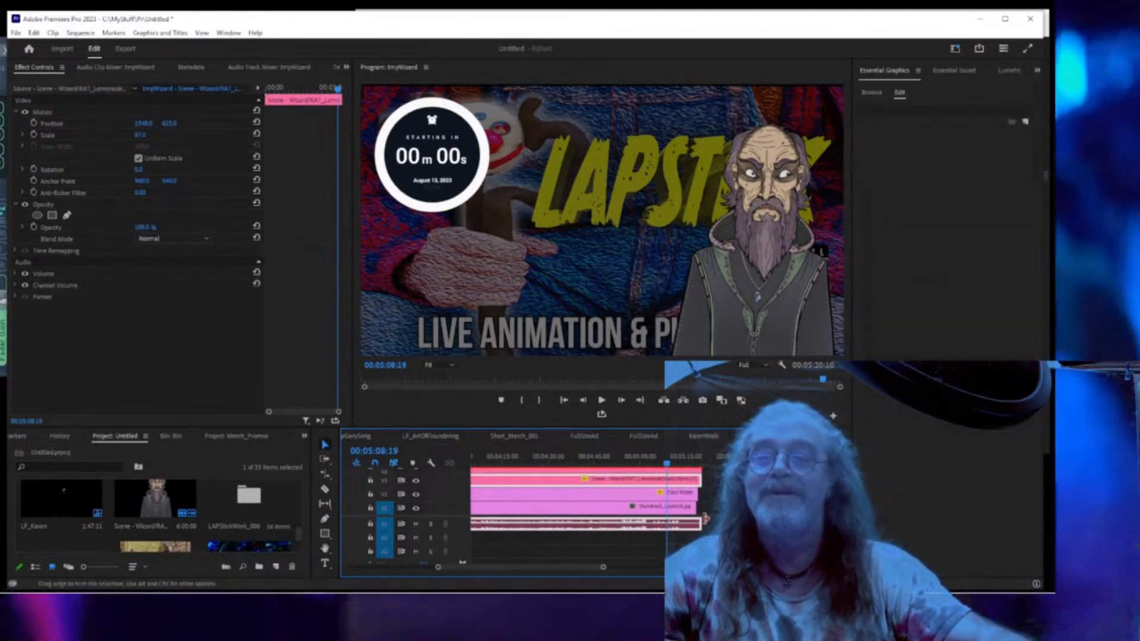
drag(699, 524, 665, 525)
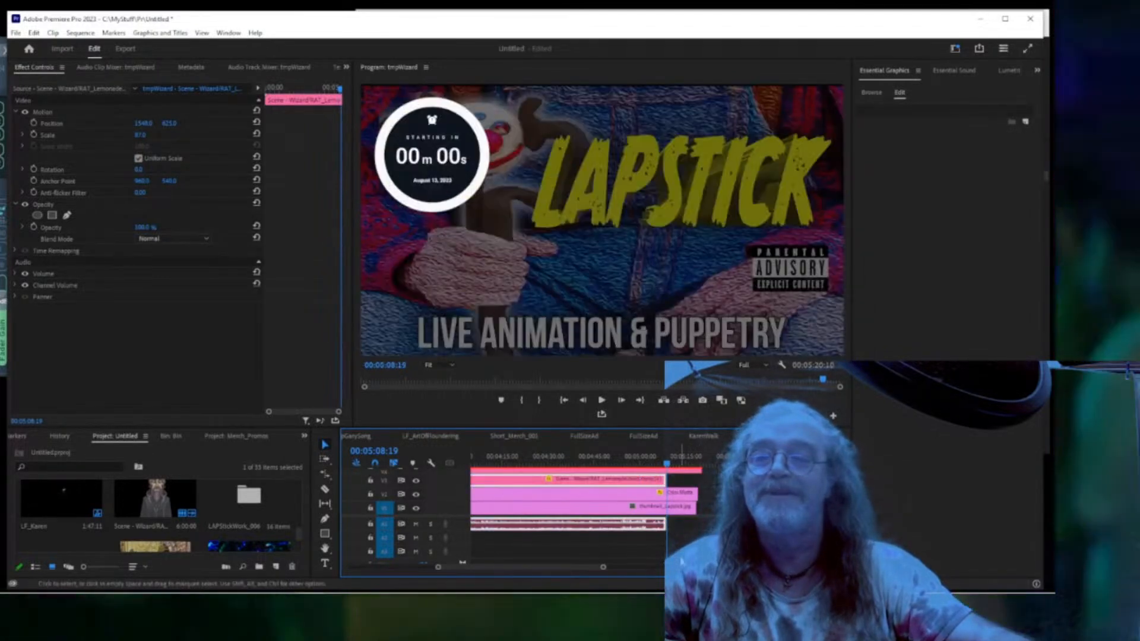
click(645, 459)
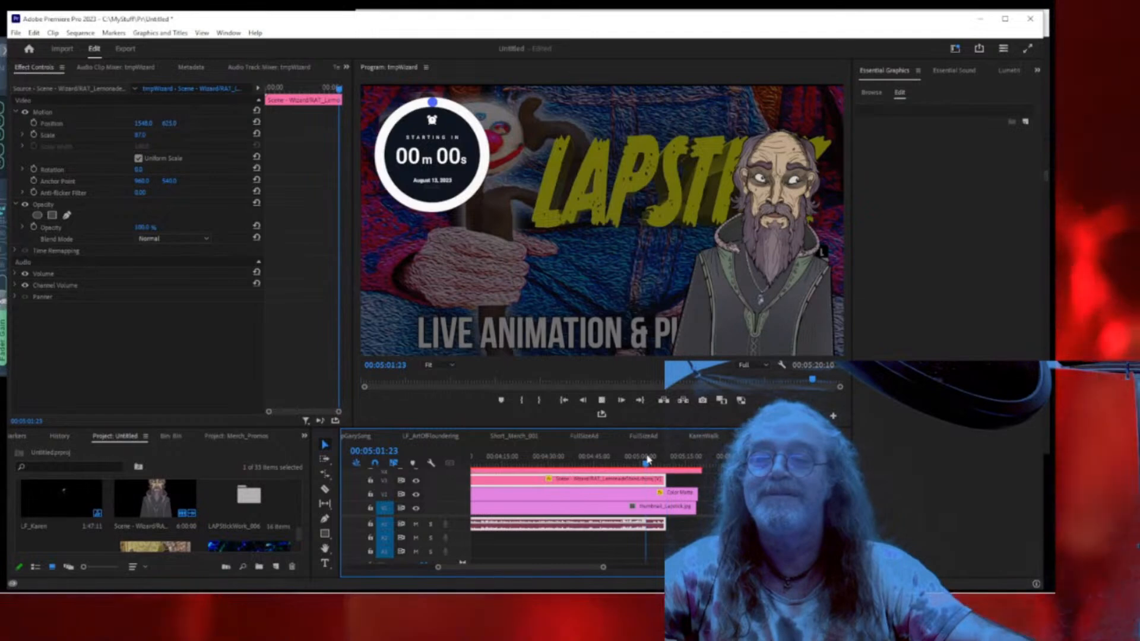
key(space)
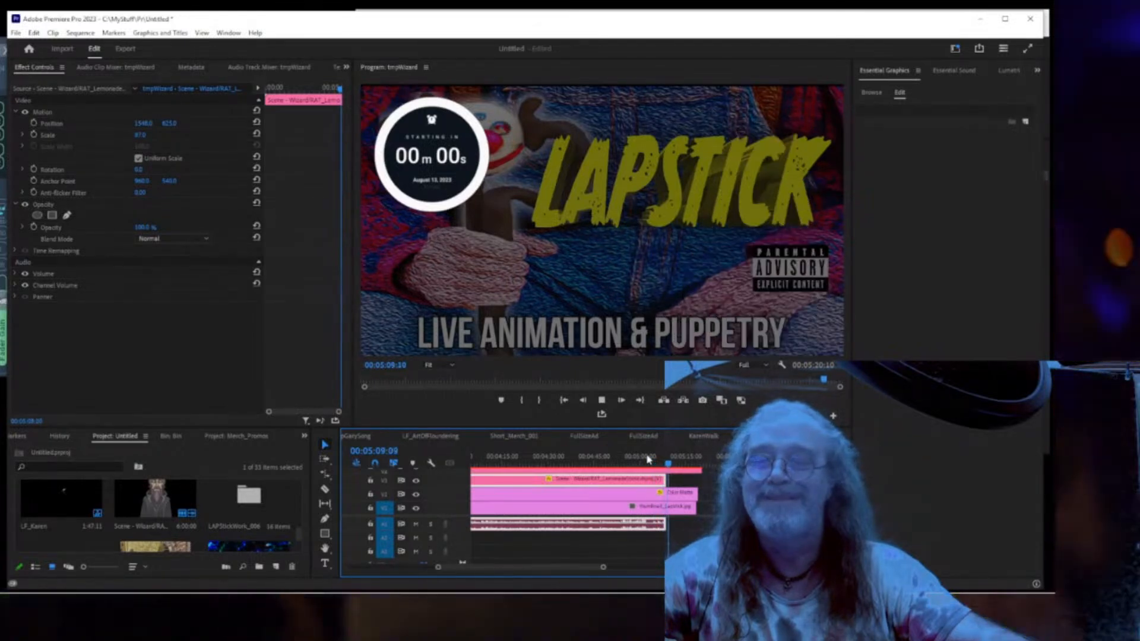
Extend the A1 audio clip's end by 17 frames and replay the ending.
click(670, 510)
drag(603, 567, 558, 572)
drag(619, 525, 636, 524)
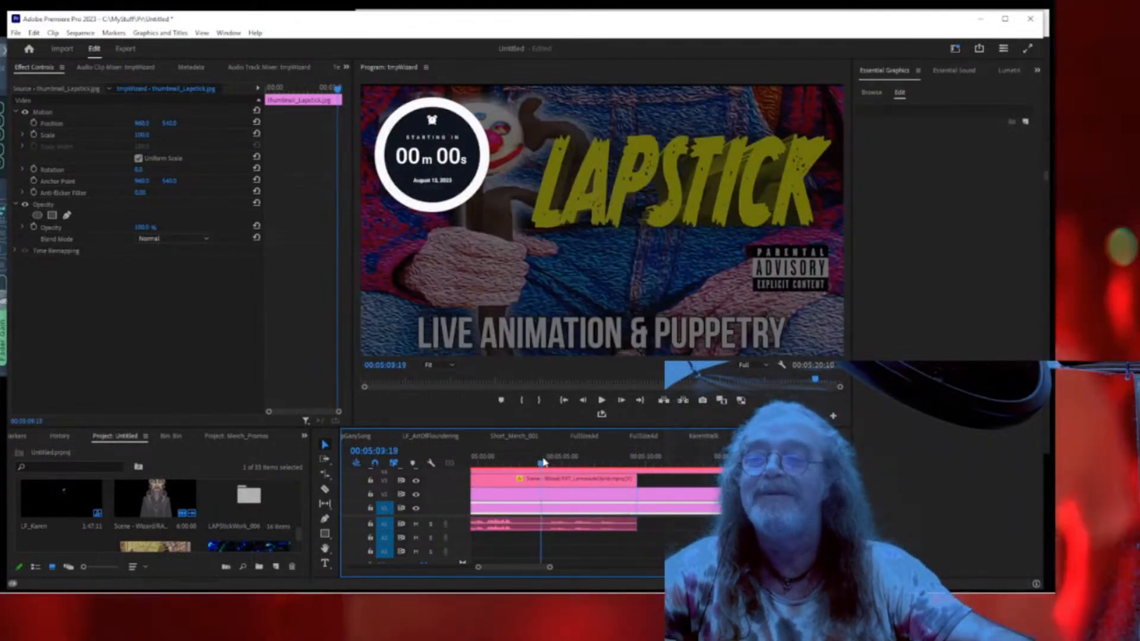
click(541, 462)
key(space)
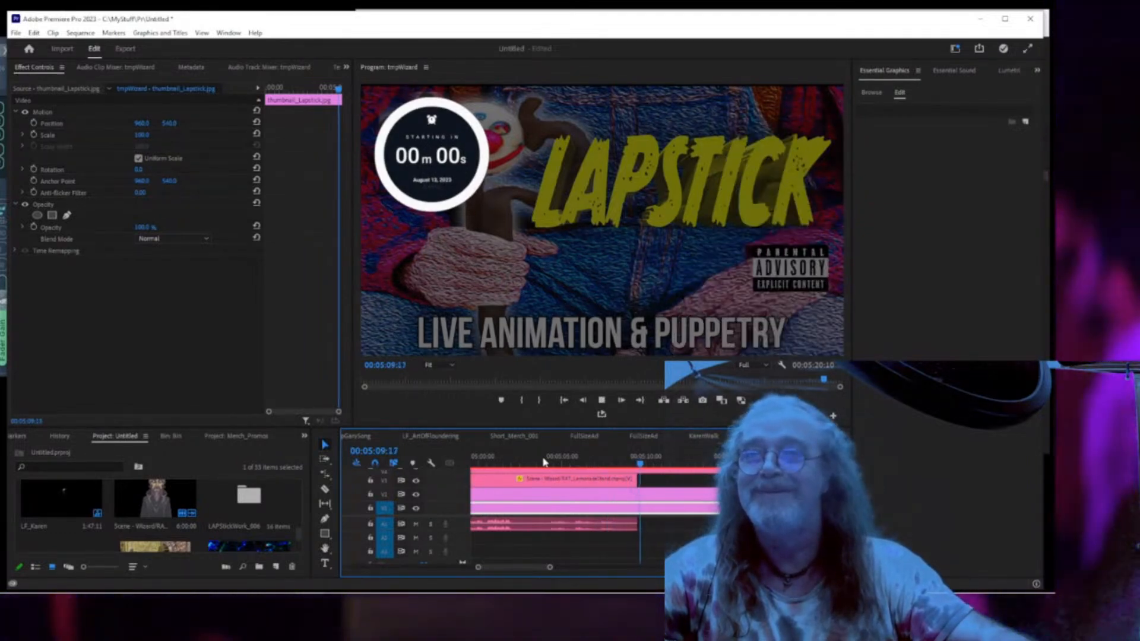
Trim the audio clip's end and park the playhead at 05:08:17.
click(650, 457)
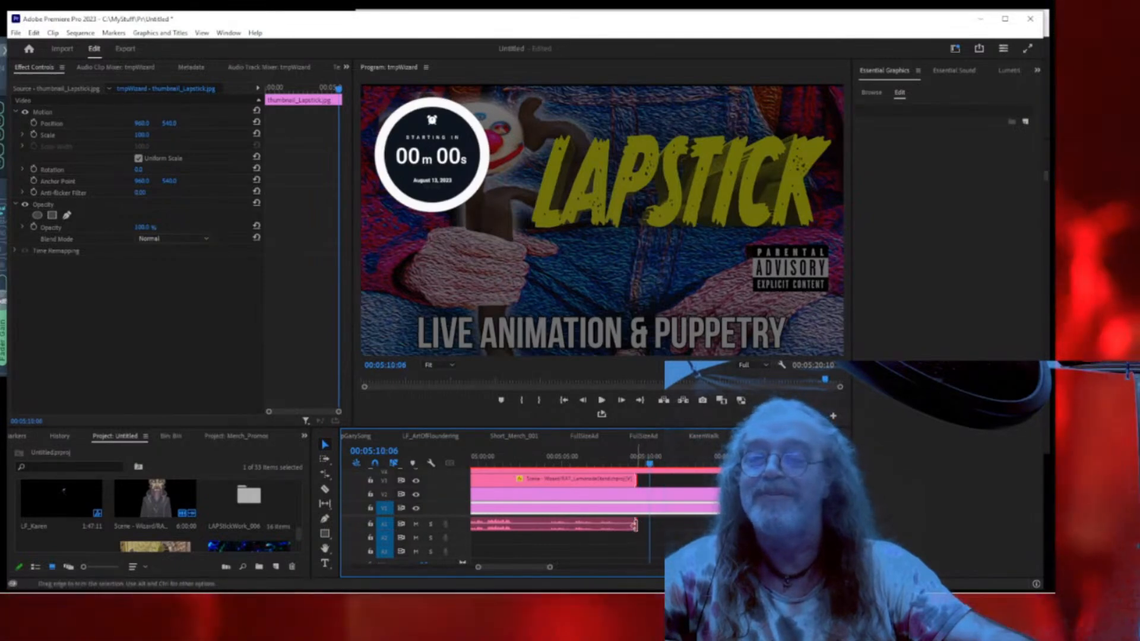
drag(633, 524, 629, 526)
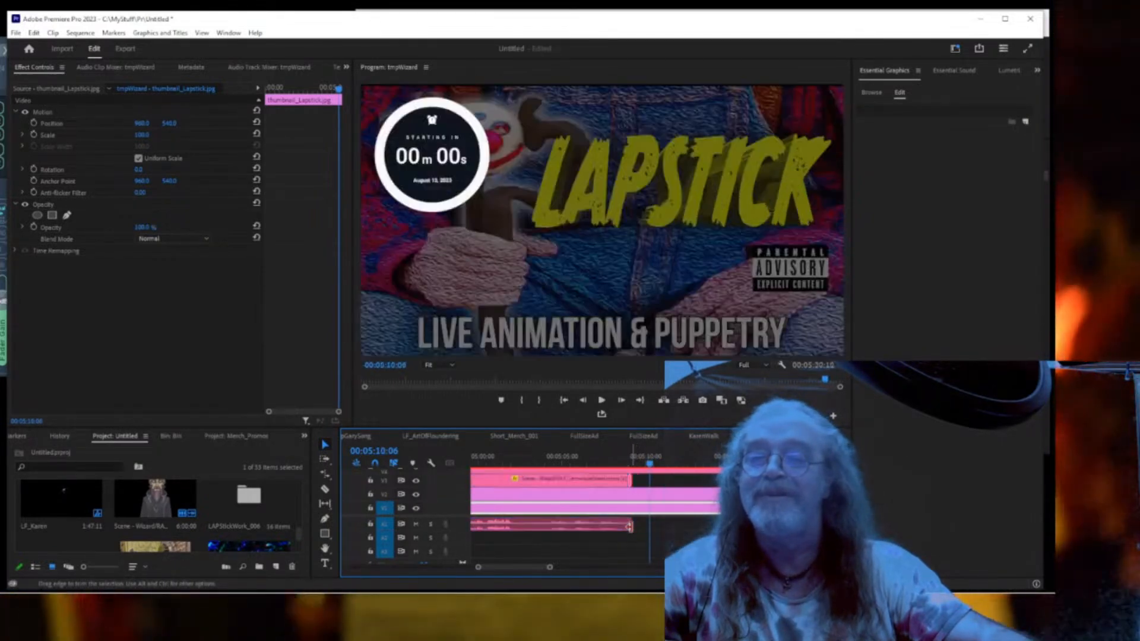
click(607, 455)
key(space)
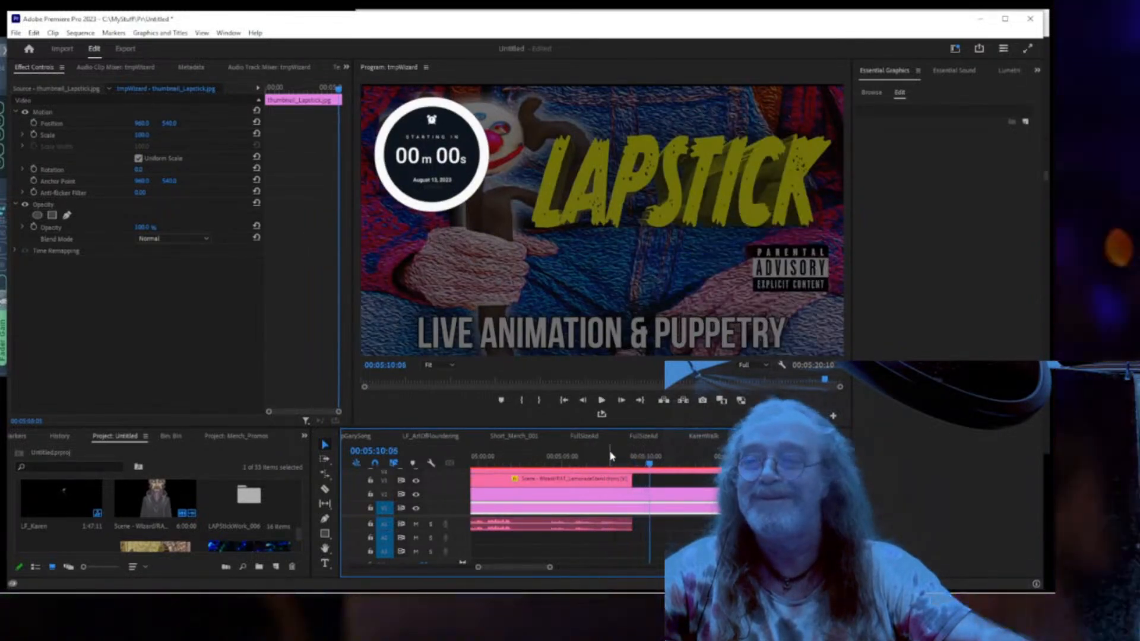
key(space)
click(622, 456)
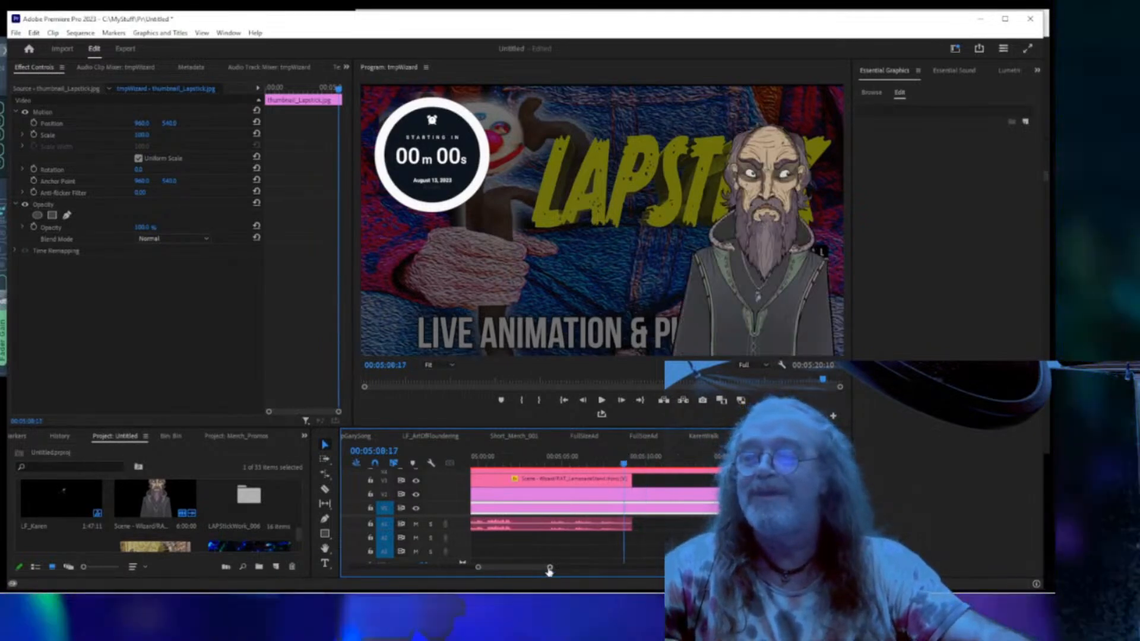
Trim the wizard scene, Color Matte and thumbnail clips to end at 05:08:17 with the audio.
drag(550, 567, 572, 570)
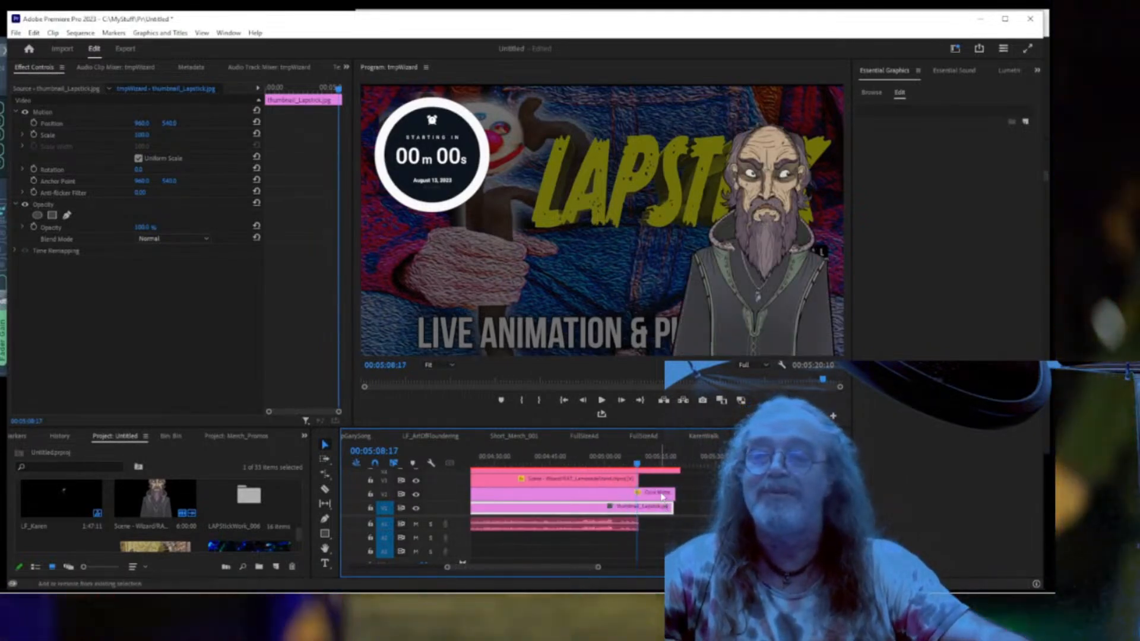
shift+click(663, 496)
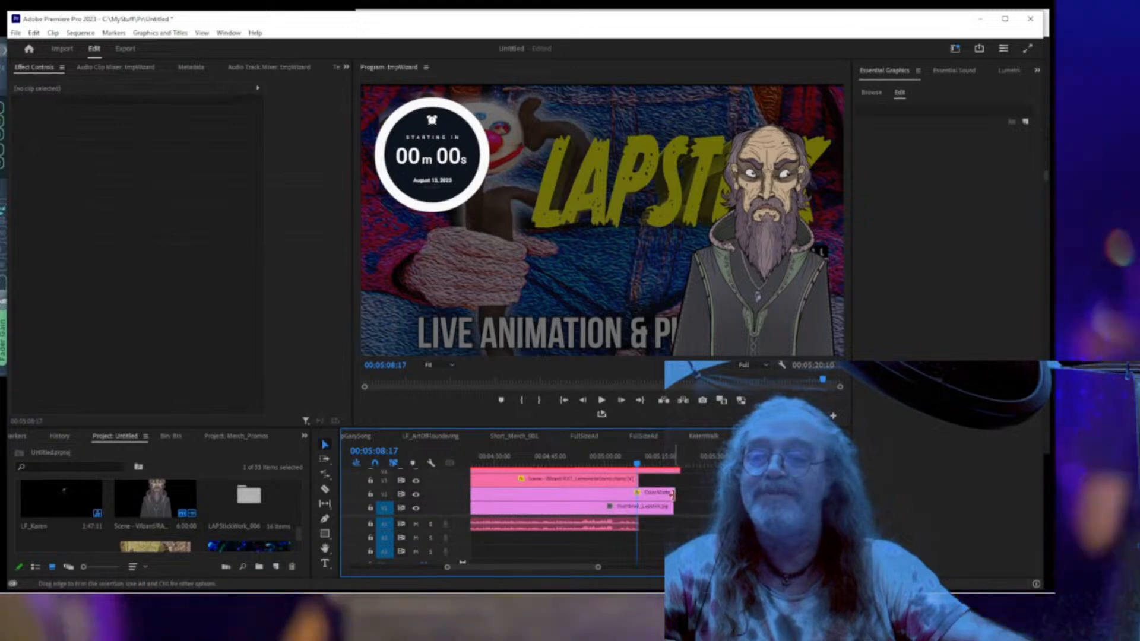
drag(679, 498, 639, 508)
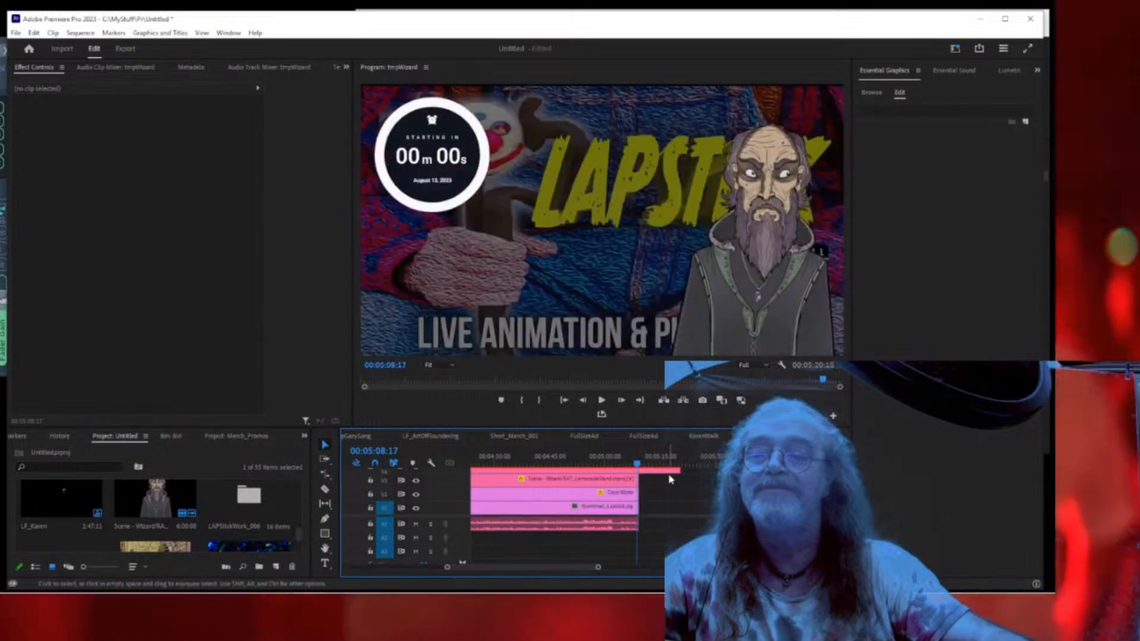
drag(674, 470, 638, 471)
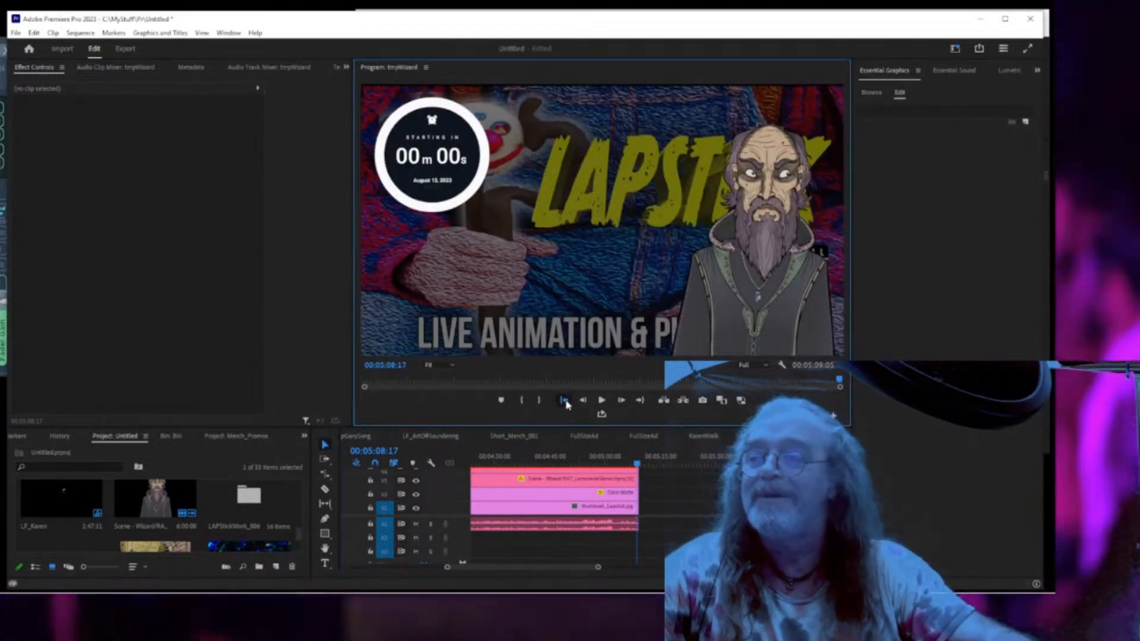
click(565, 402)
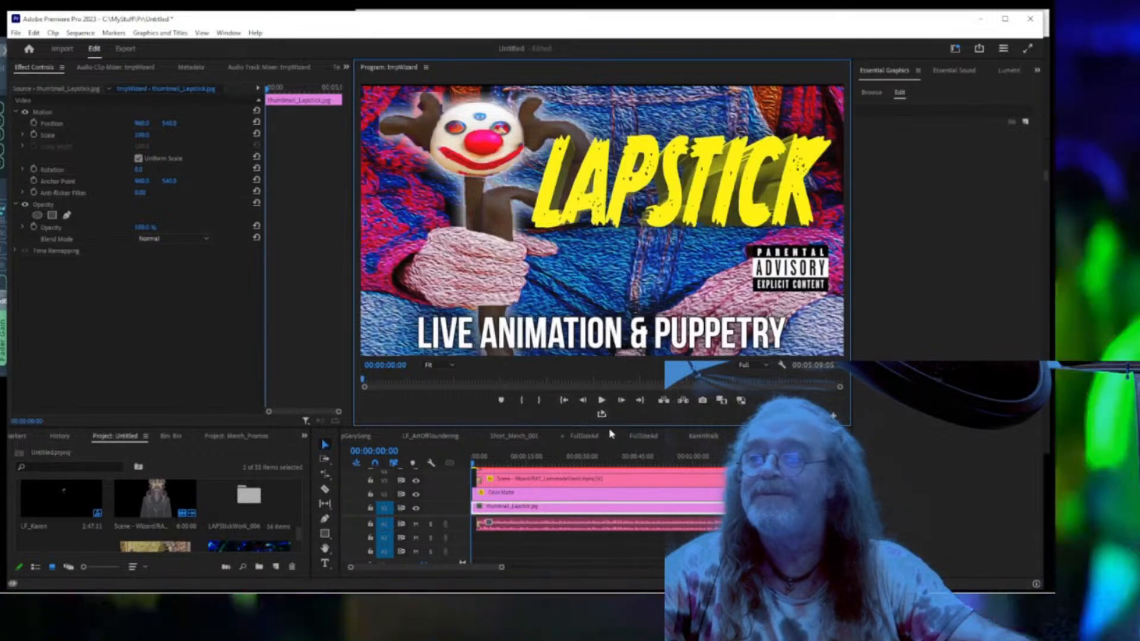
Shrink the Program Monitor to enlarge the timeline and play the sequence from 00:00:14:07.
drag(612, 429, 623, 354)
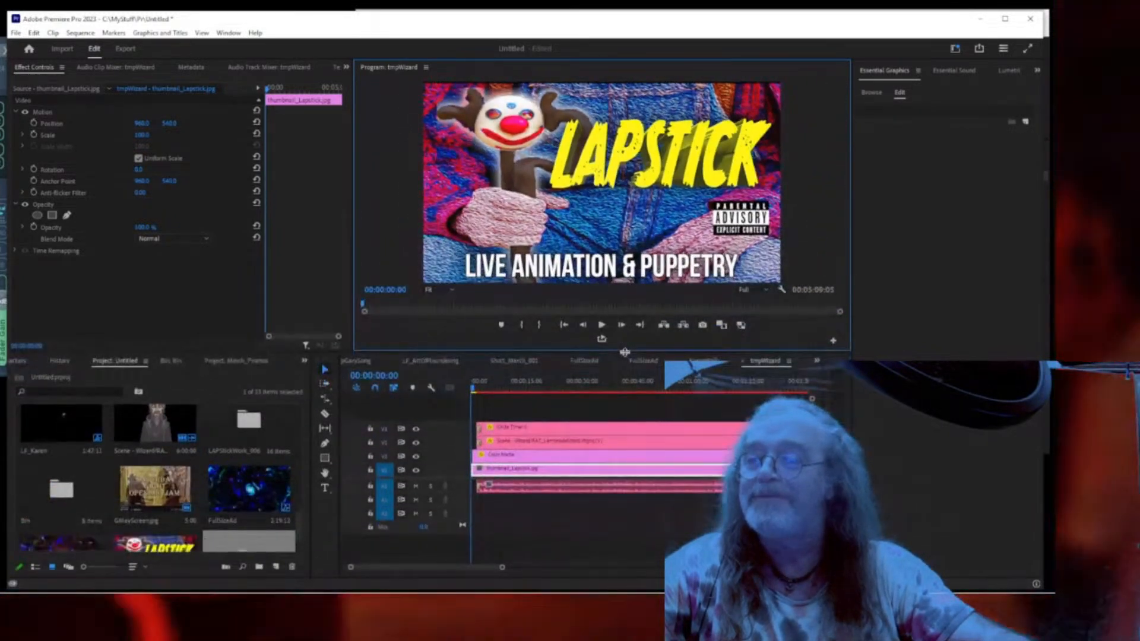
click(511, 491)
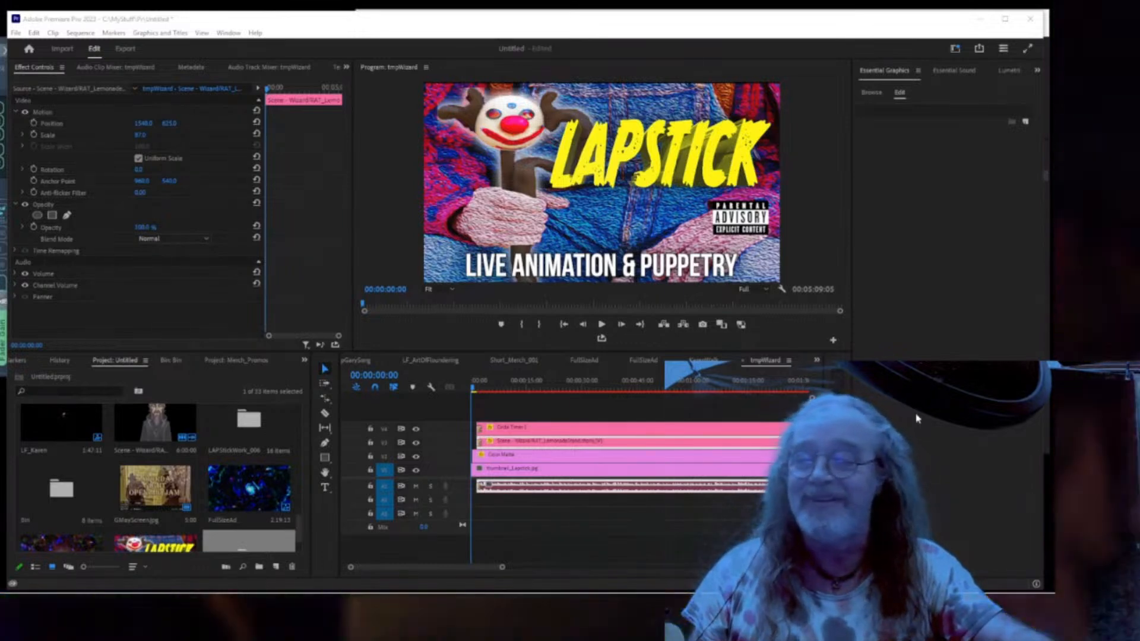
click(540, 491)
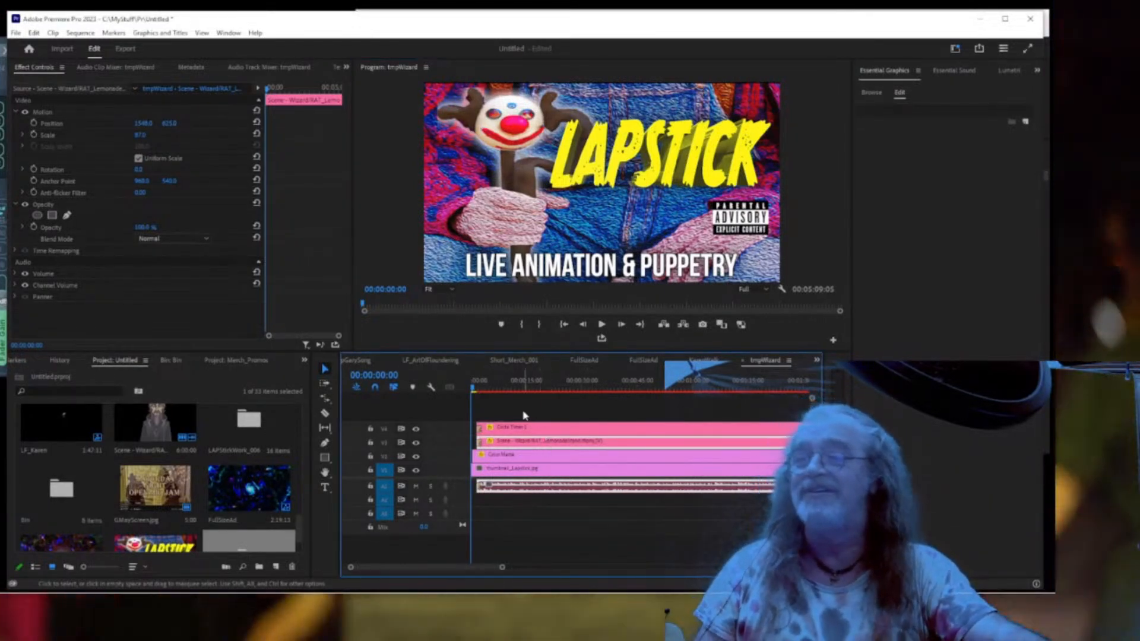
click(525, 389)
key(space)
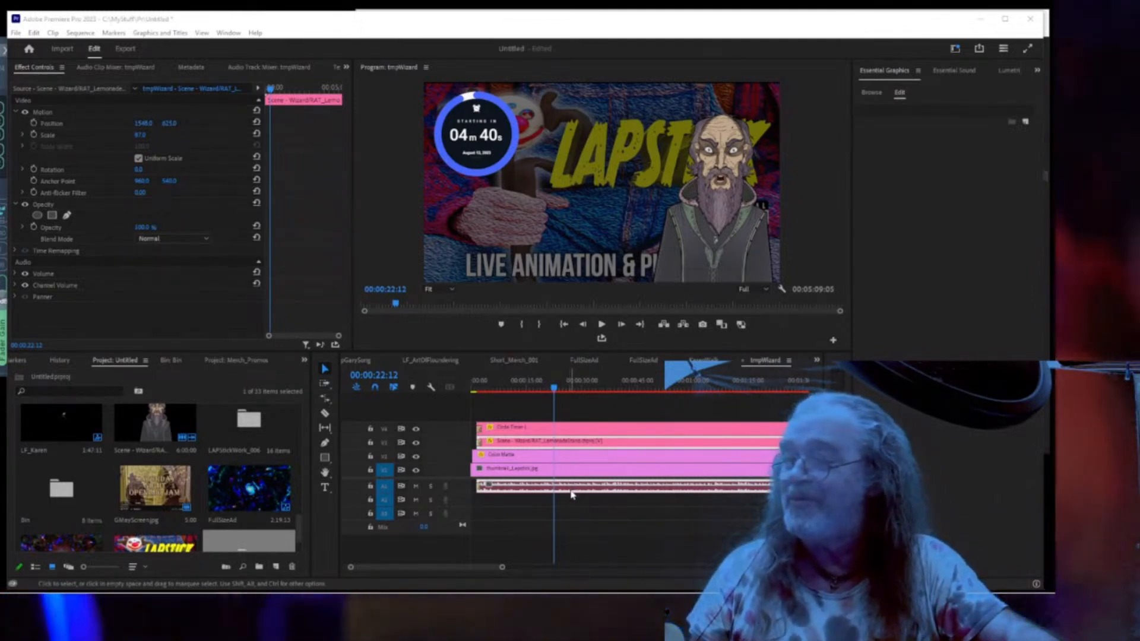
click(571, 495)
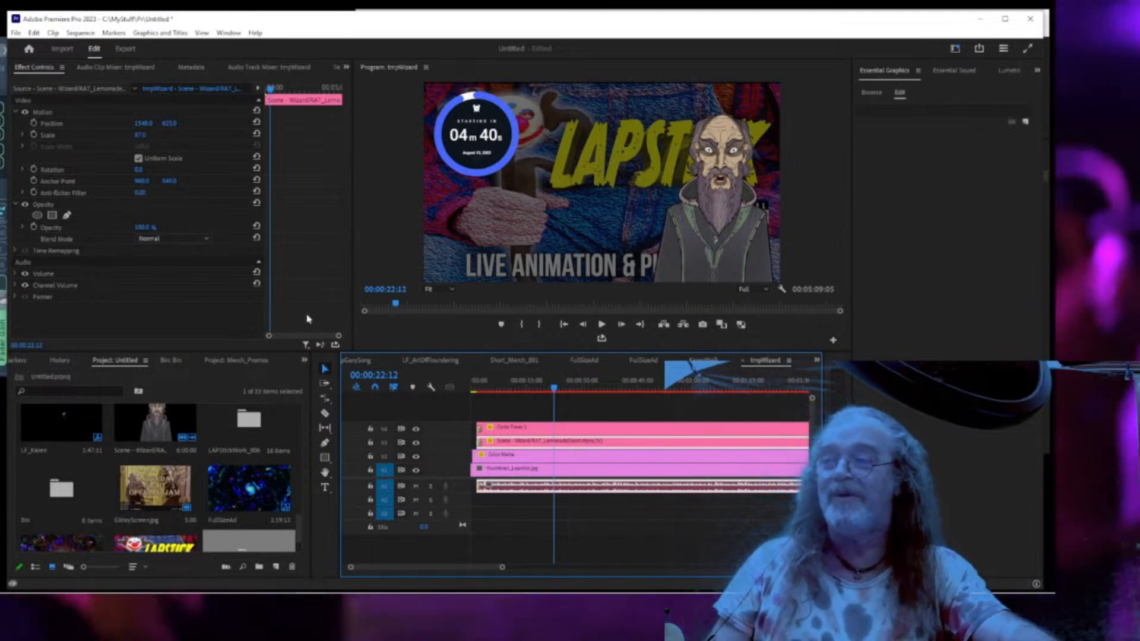
click(347, 67)
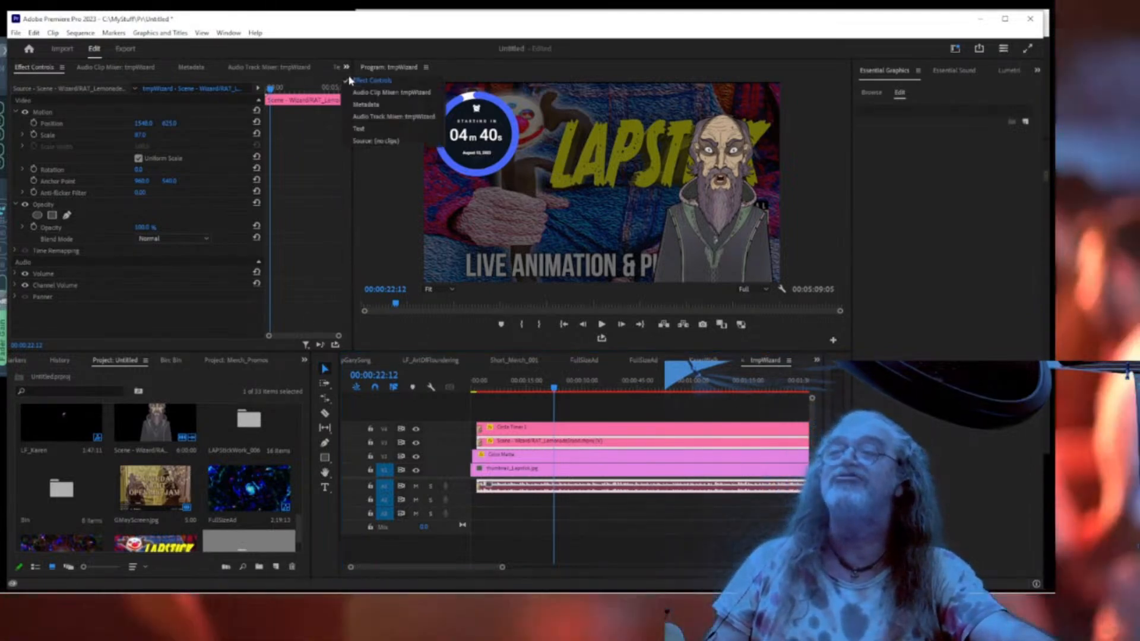
Insert DeNoise on Audio 1 in the Audio Track Mixer with the Light Noise Reduction preset.
click(354, 117)
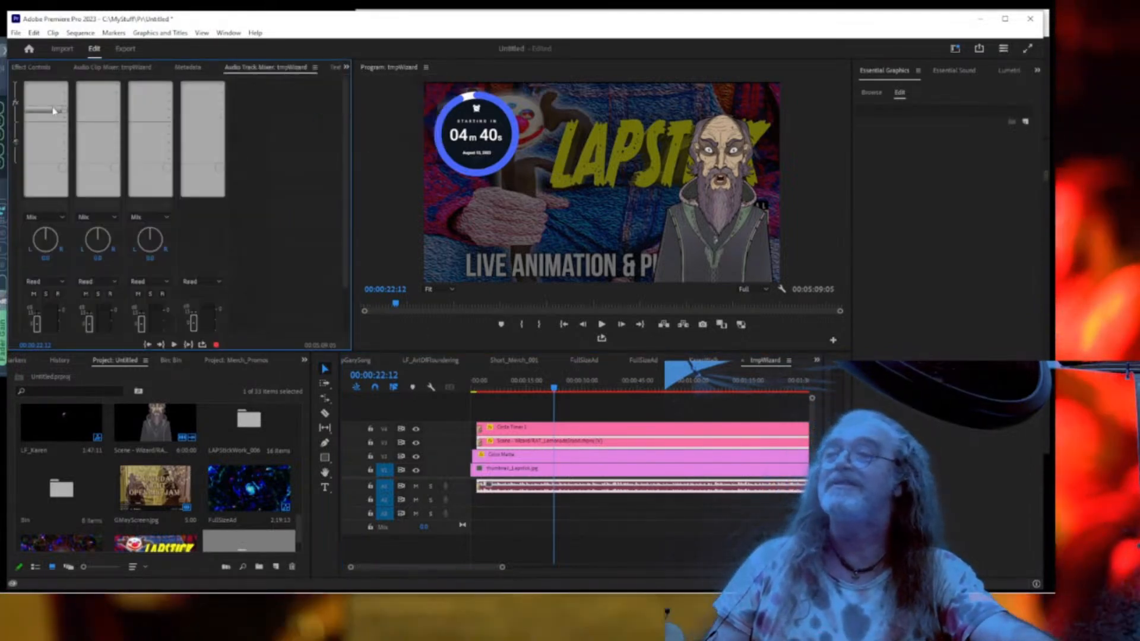
click(65, 88)
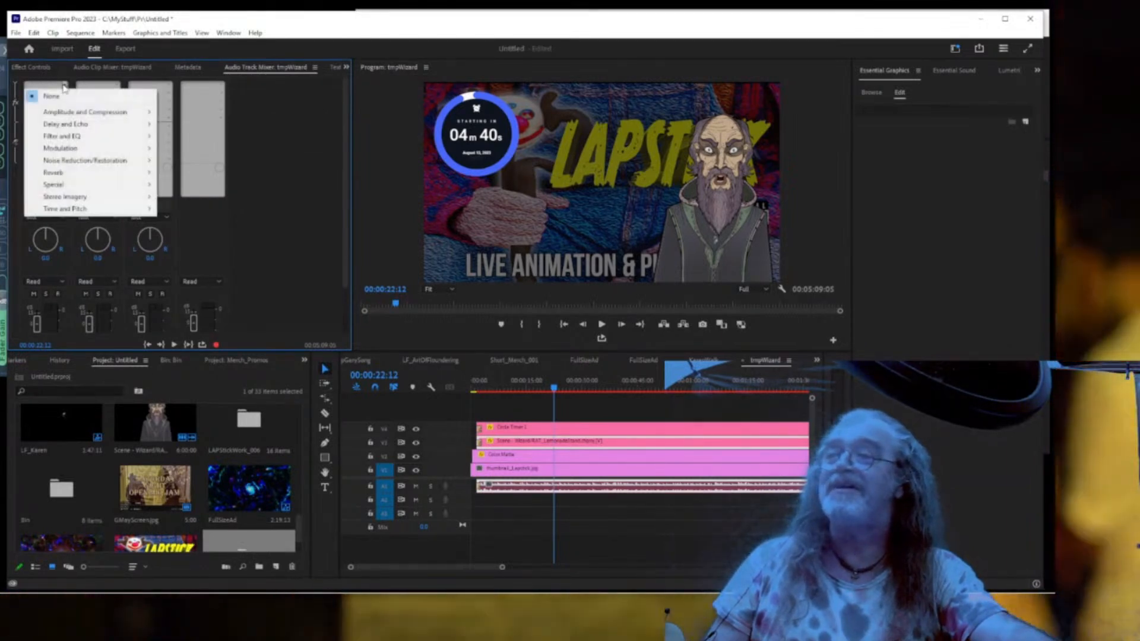
mouse_move(73, 115)
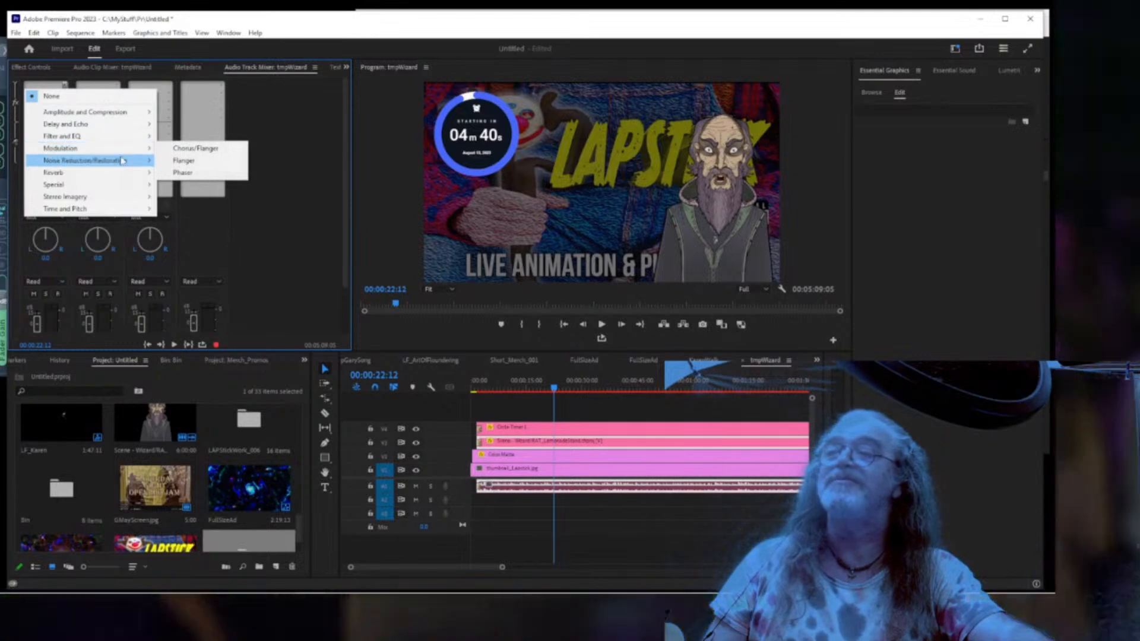
mouse_move(122, 160)
click(185, 185)
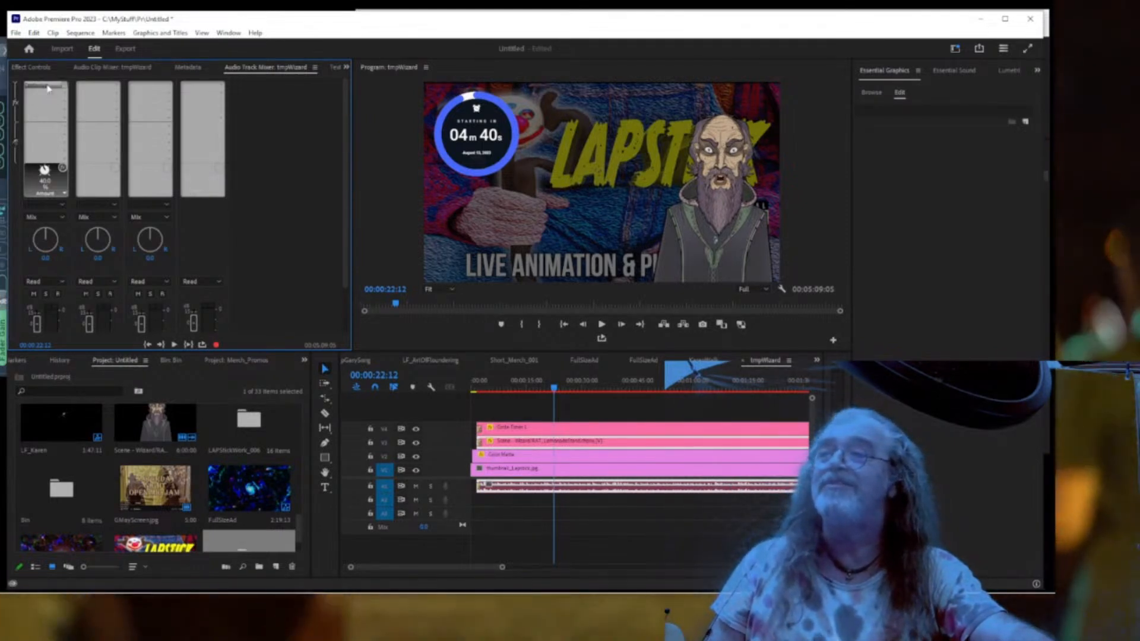
double_click(49, 88)
click(437, 218)
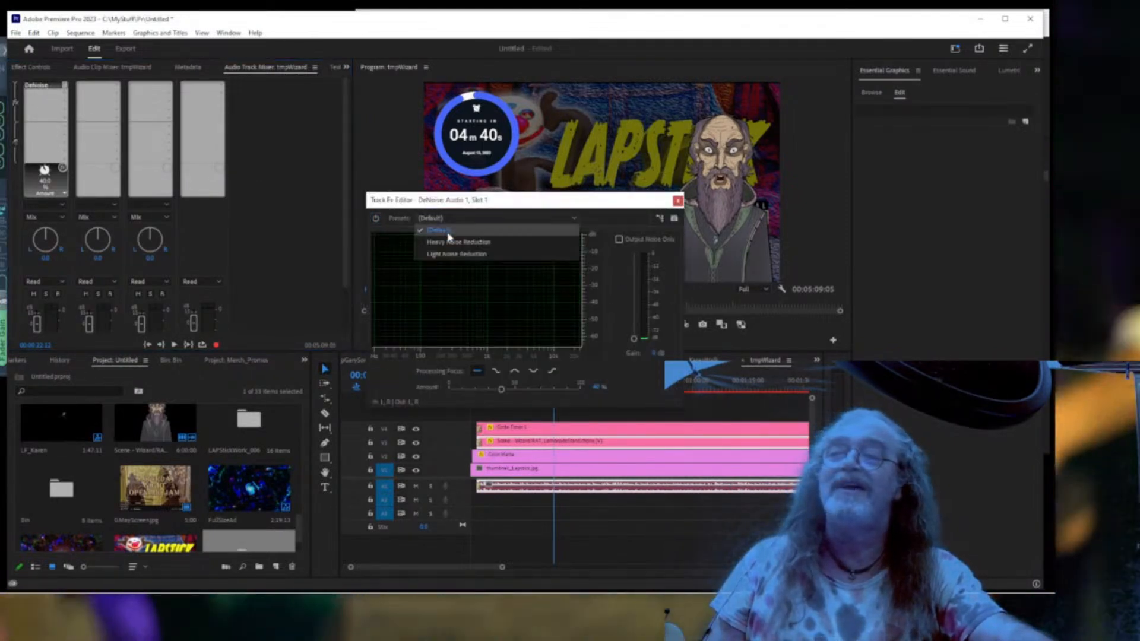
click(457, 254)
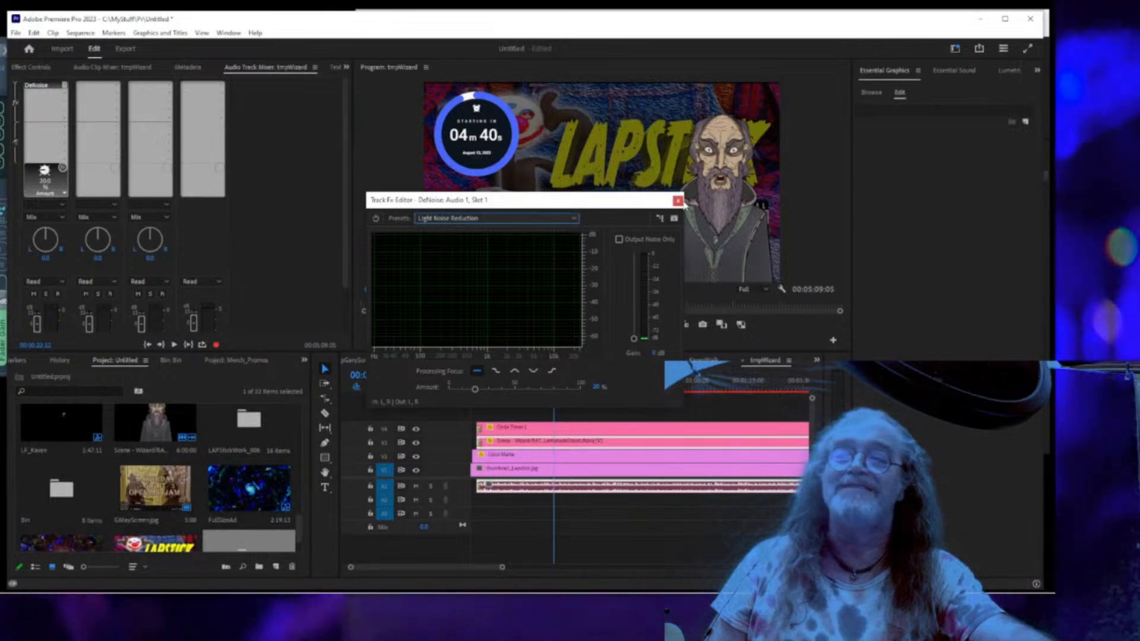
click(677, 200)
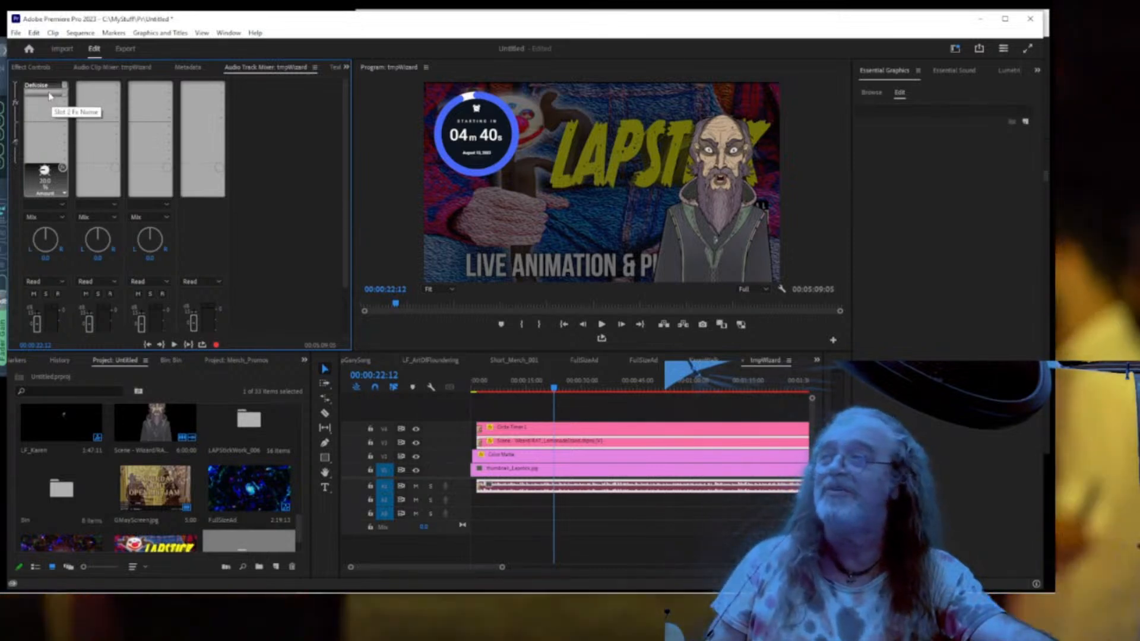
click(50, 95)
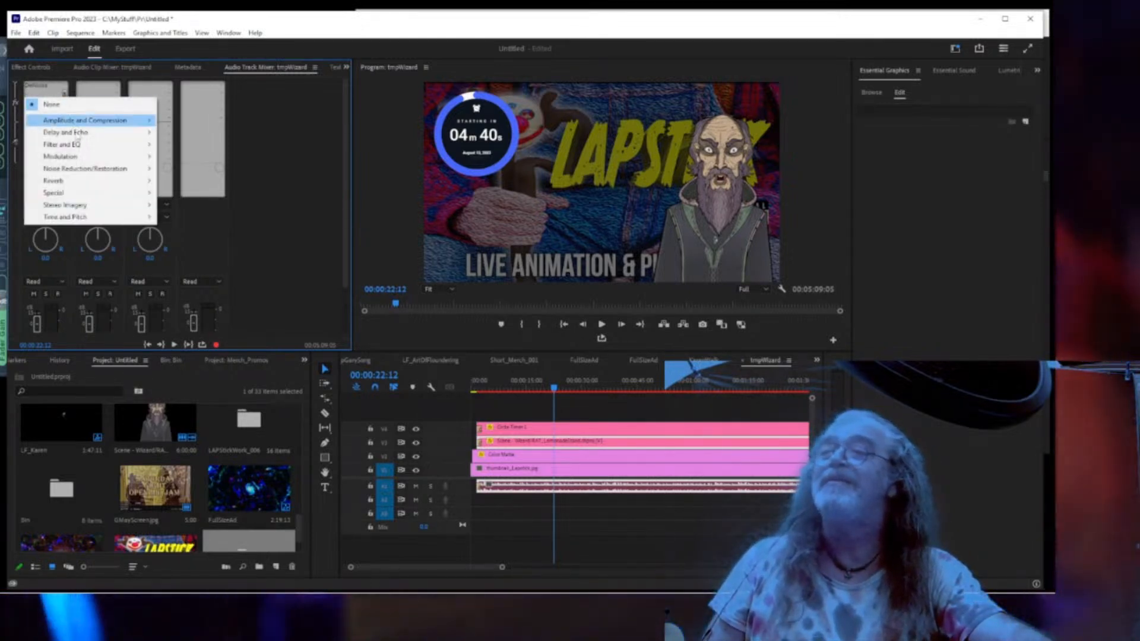
Add Special > Vocal Enhancer to Audio 1 and set it to Low Tone.
mouse_move(94, 193)
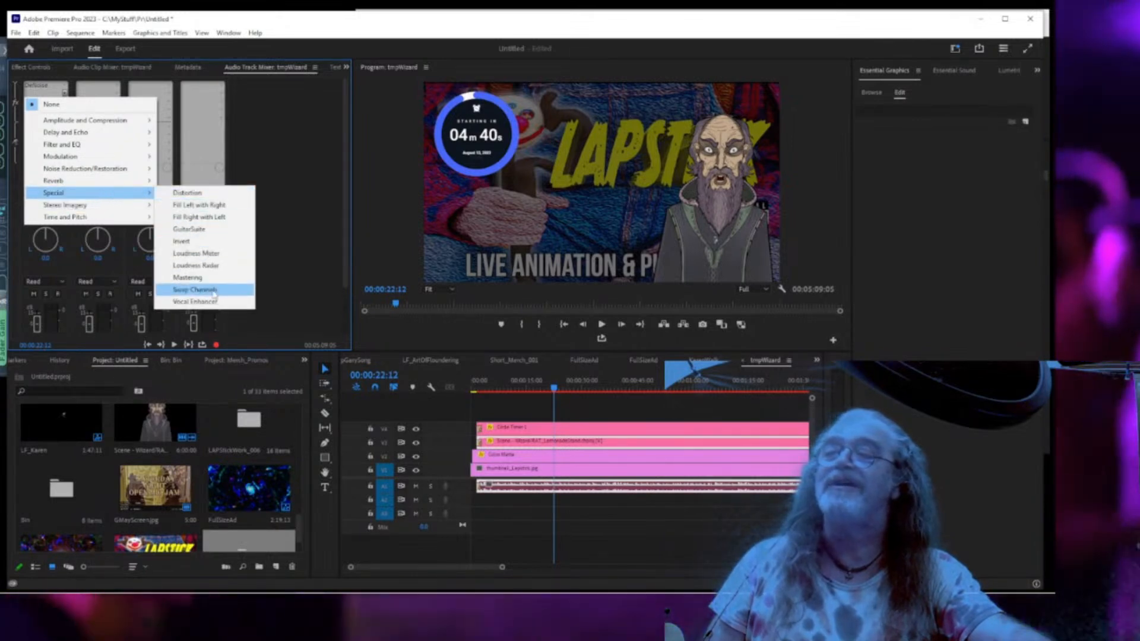
click(212, 291)
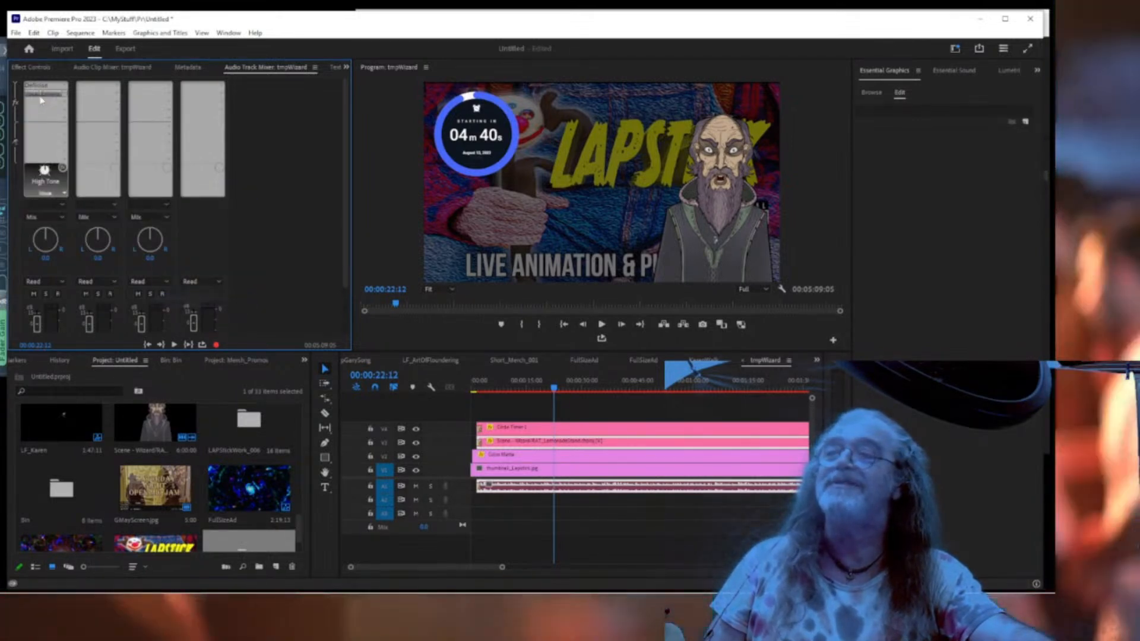
double_click(41, 95)
click(544, 291)
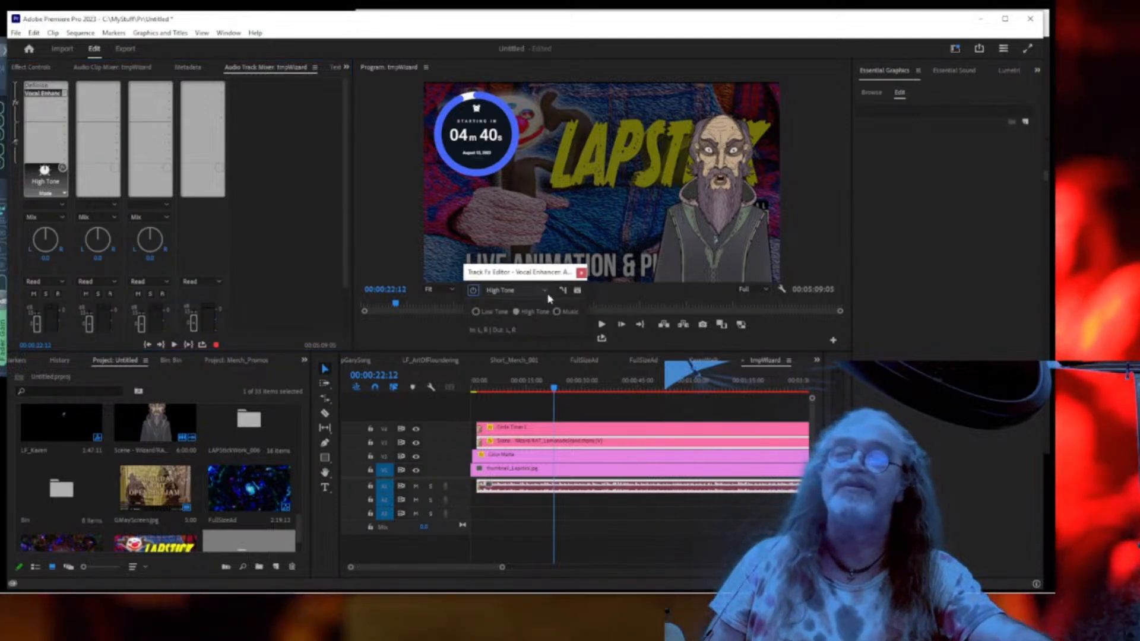
click(526, 320)
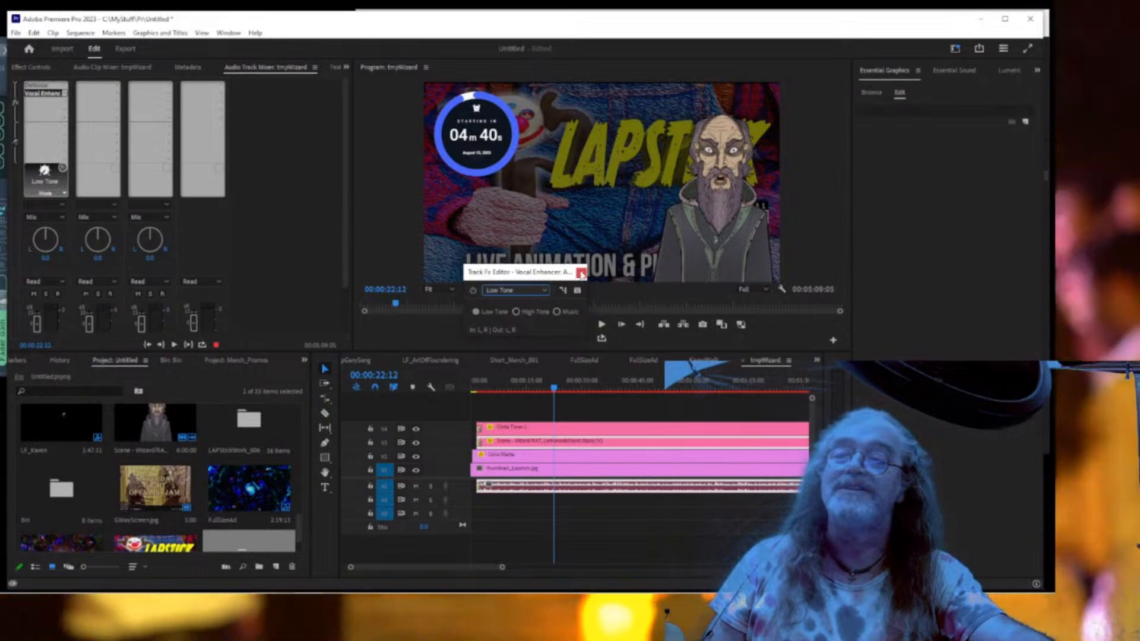
click(581, 273)
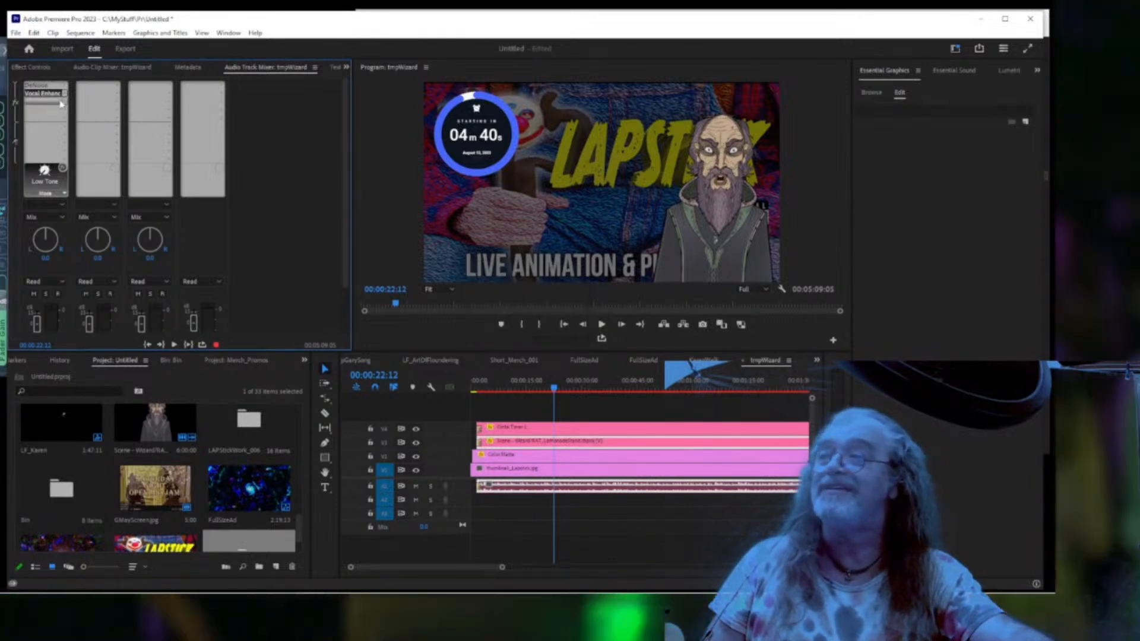
click(52, 103)
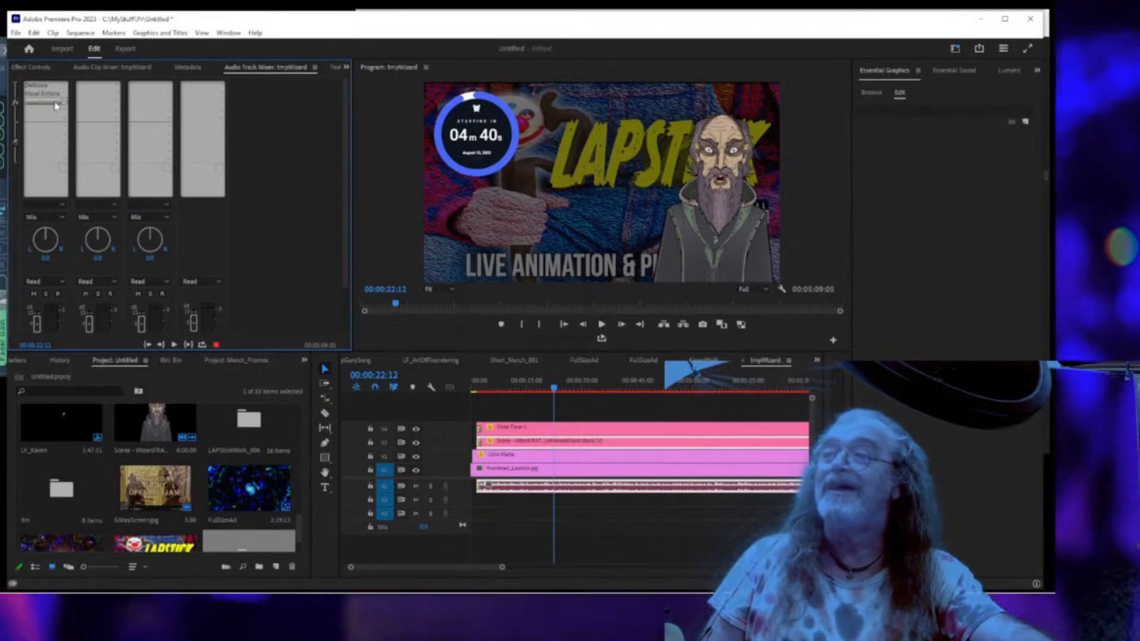
click(63, 104)
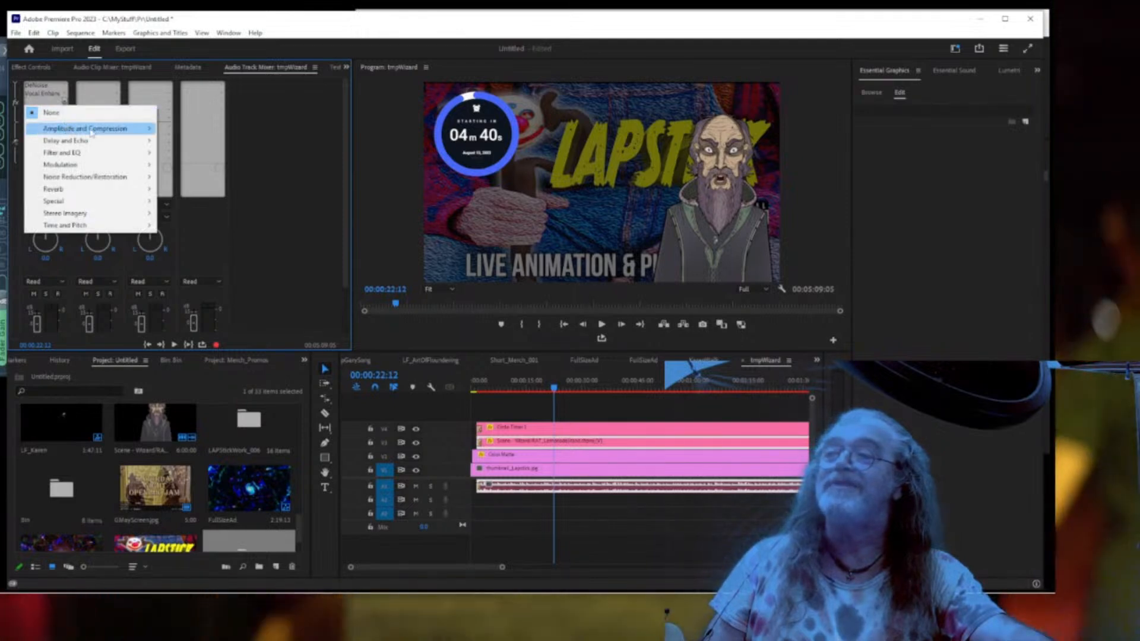
mouse_move(143, 129)
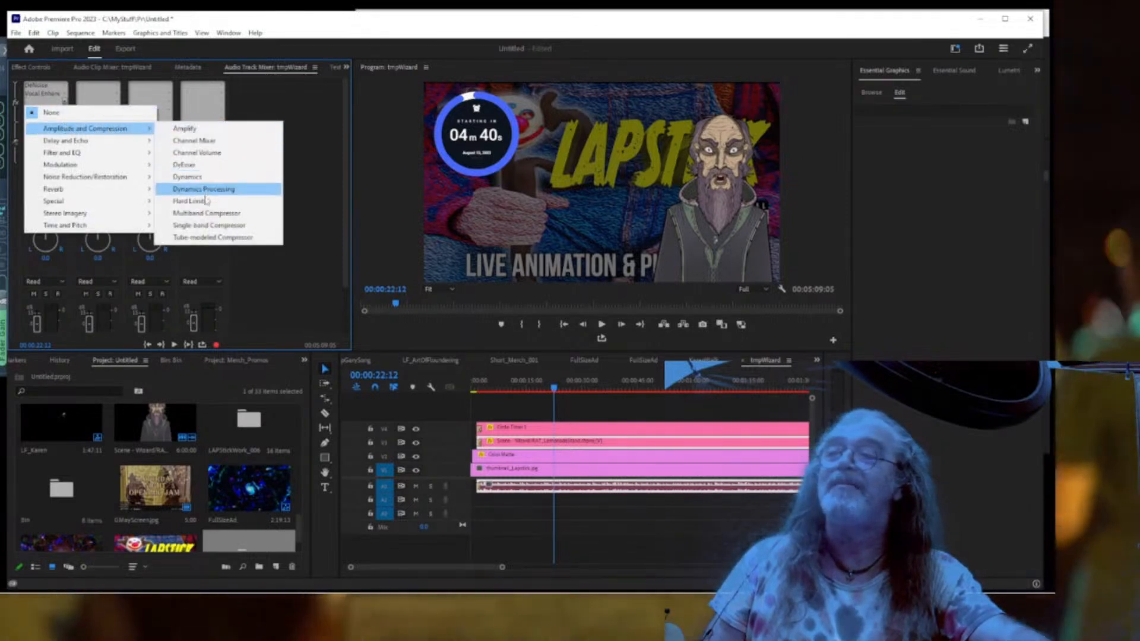
Add a Multiband Compressor to Audio 1 using the Broadcast preset.
click(204, 213)
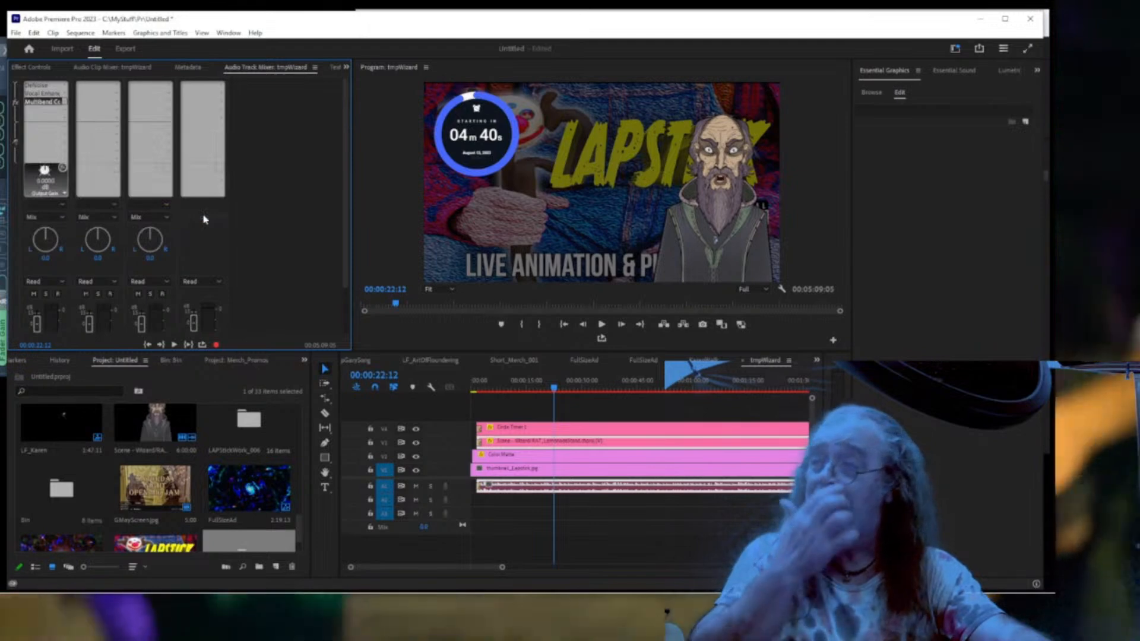
double_click(49, 104)
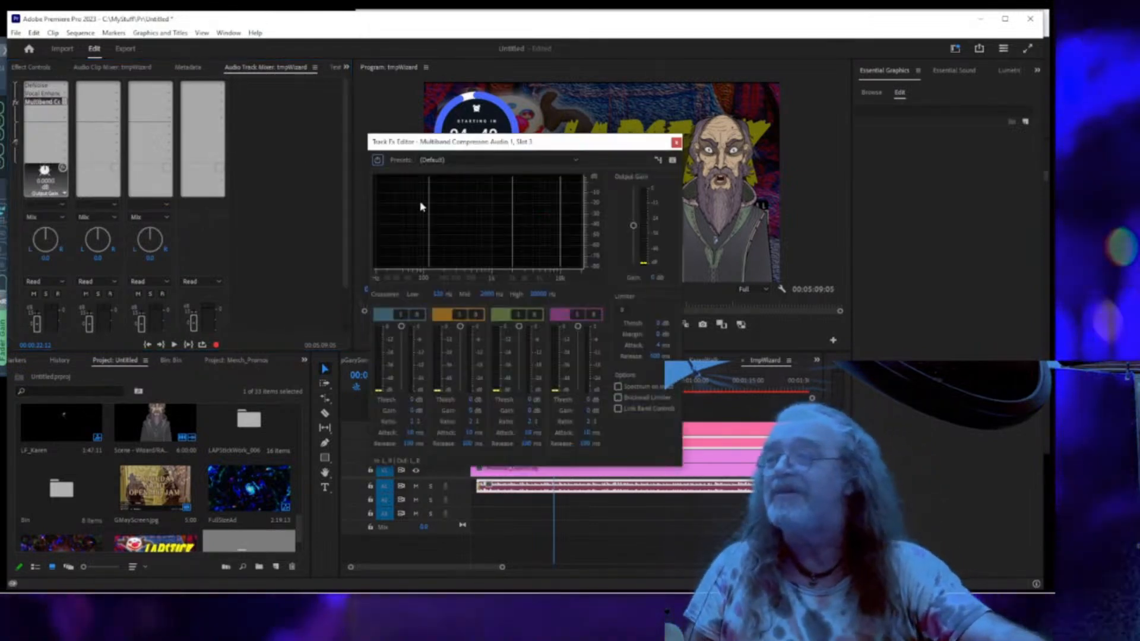
click(480, 163)
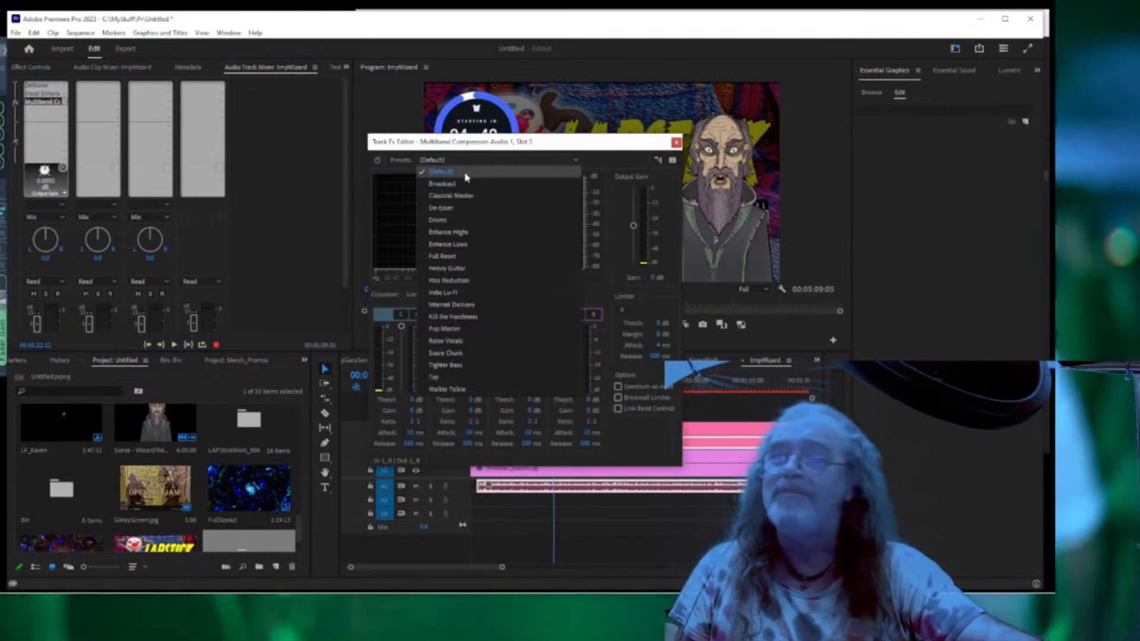
click(458, 189)
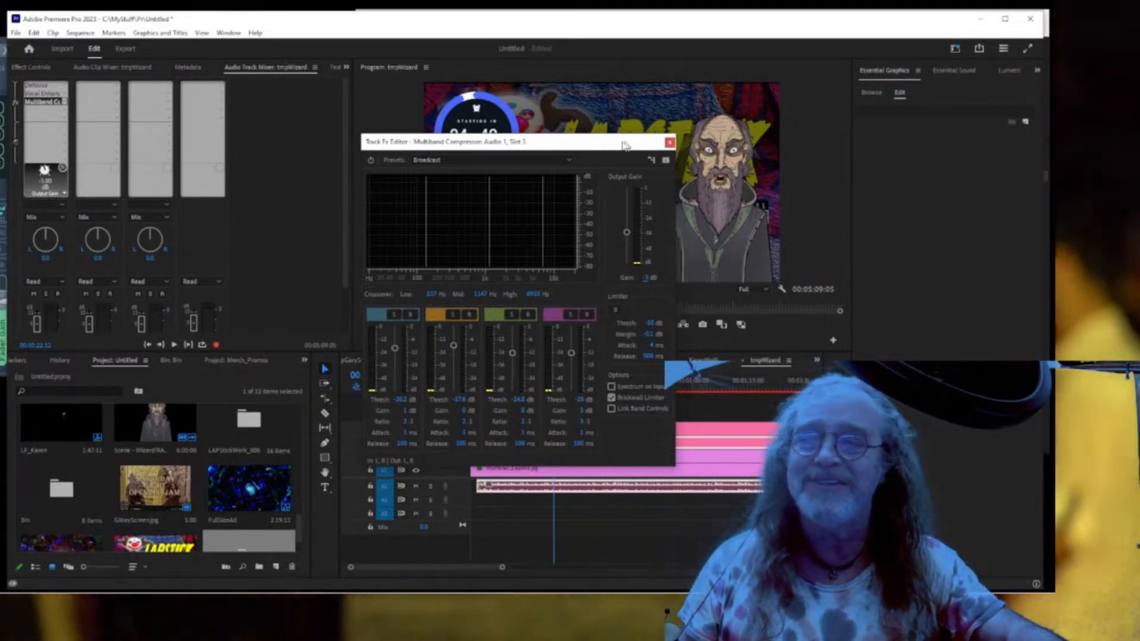
Move the compressor window aside, rewind to the sequence start, and bring StreamYard into view.
drag(644, 144, 466, 147)
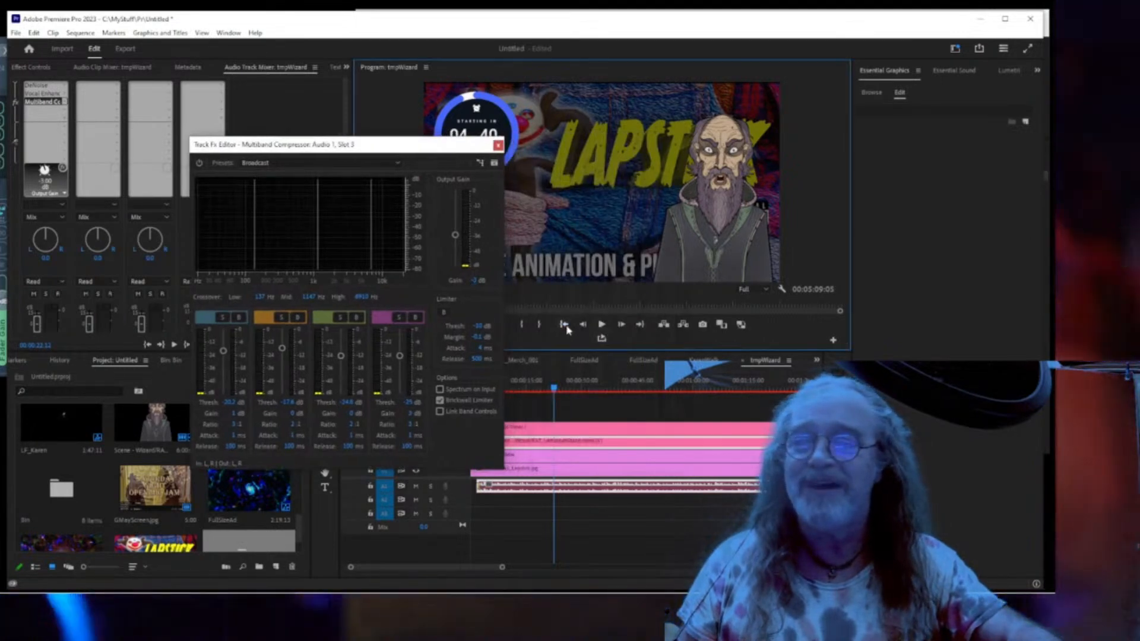
click(566, 329)
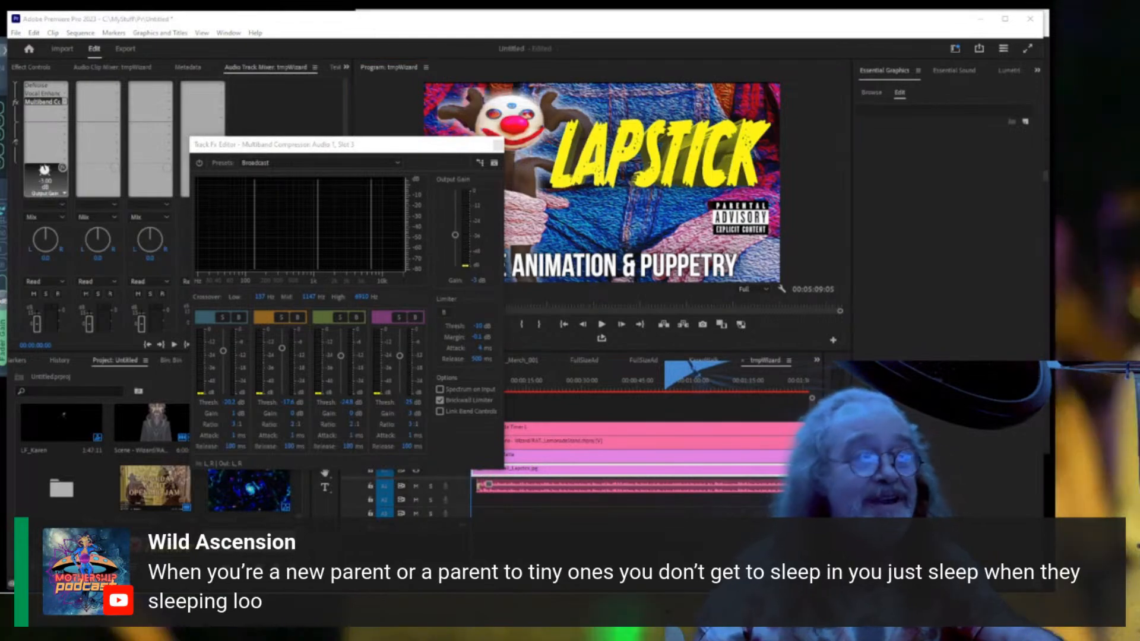
drag(1047, 103, 436, 85)
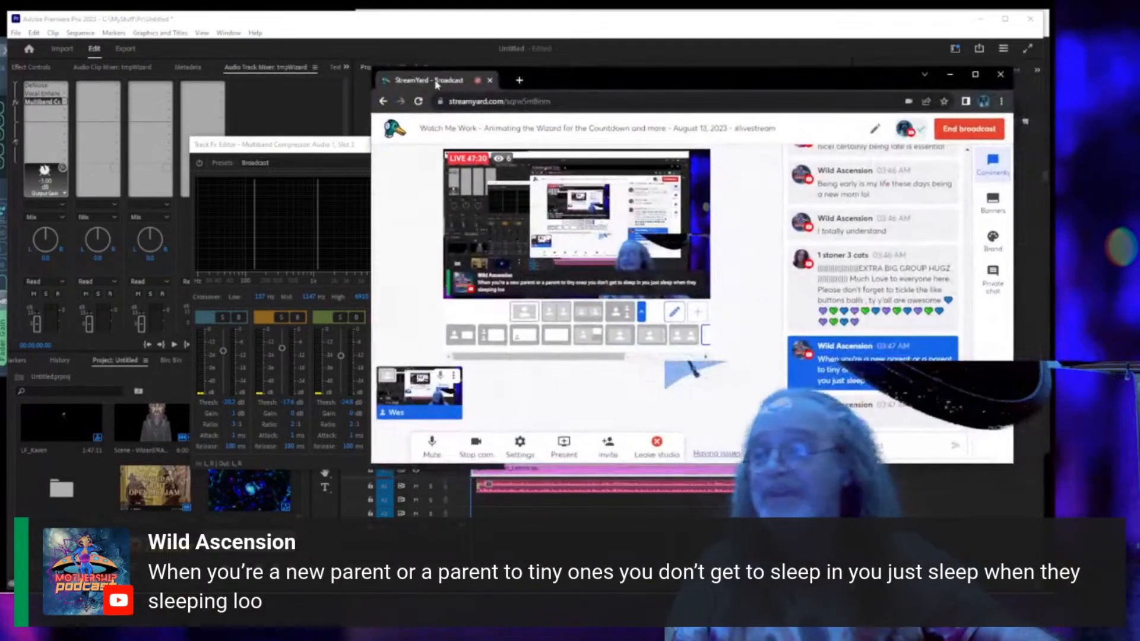
click(974, 75)
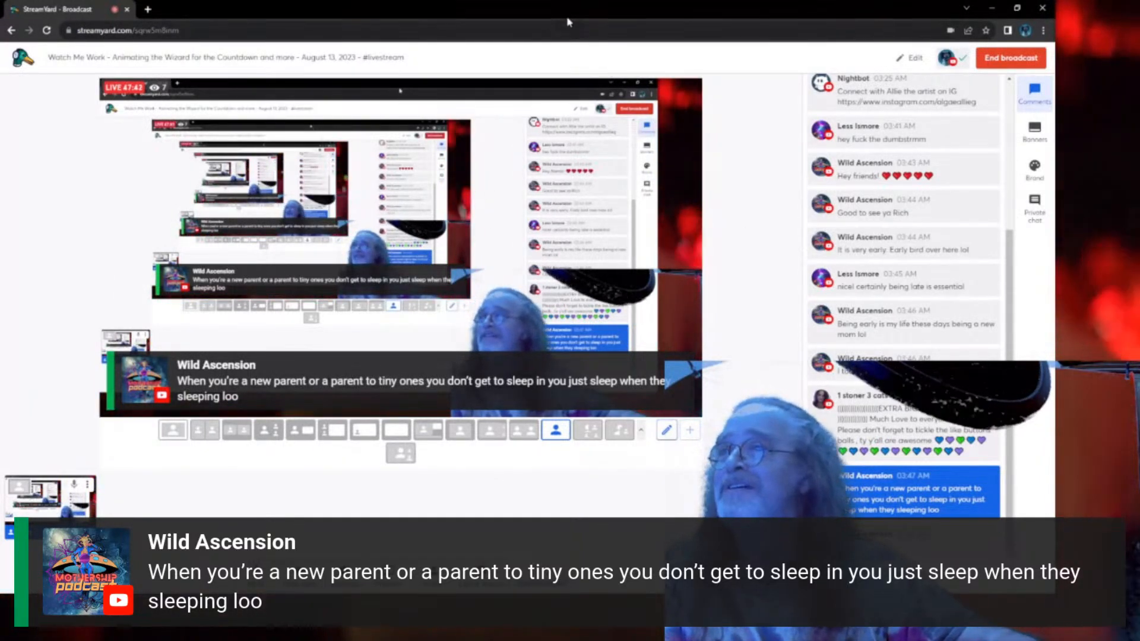
drag(565, 15, 1052, 86)
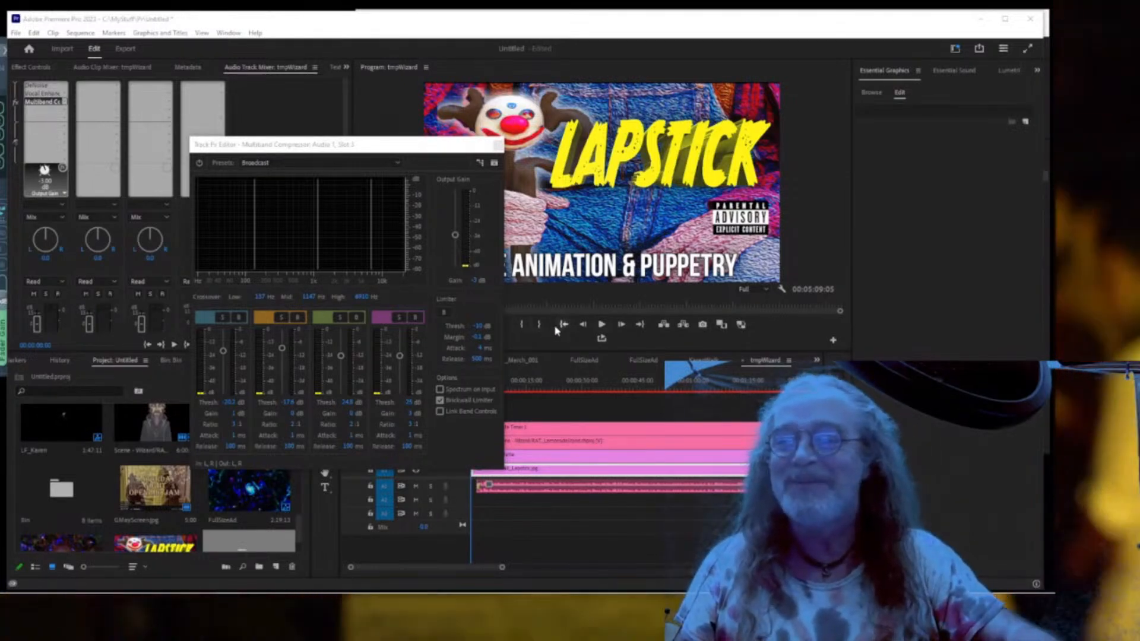
click(560, 328)
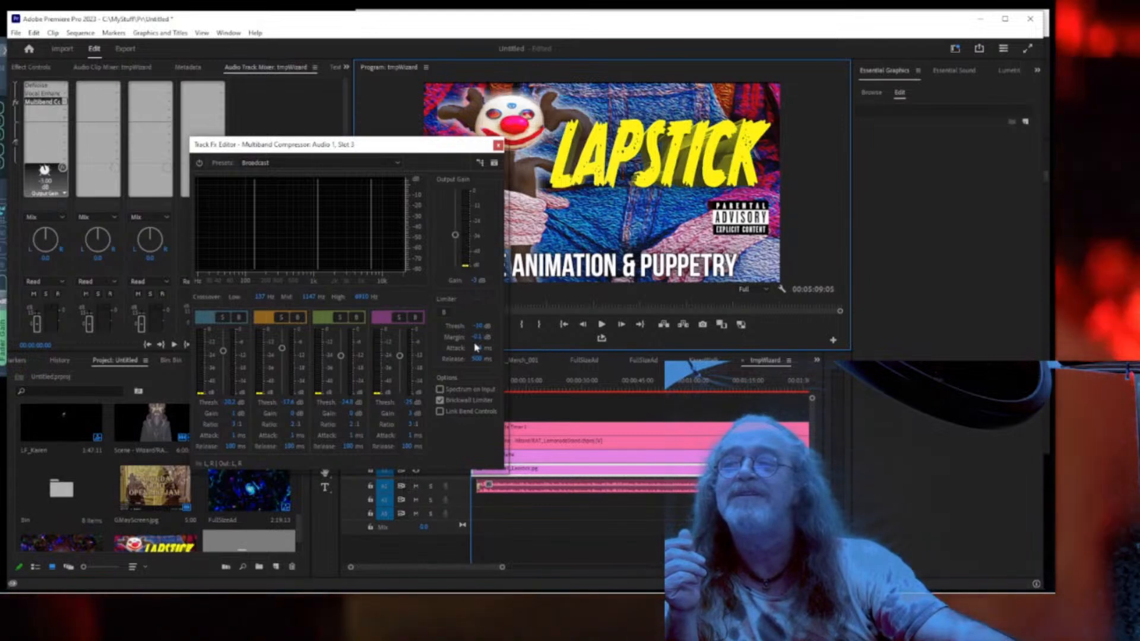
Start tmpWizard playback in the Program Monitor to listen to the Multiband Compressor.
click(601, 324)
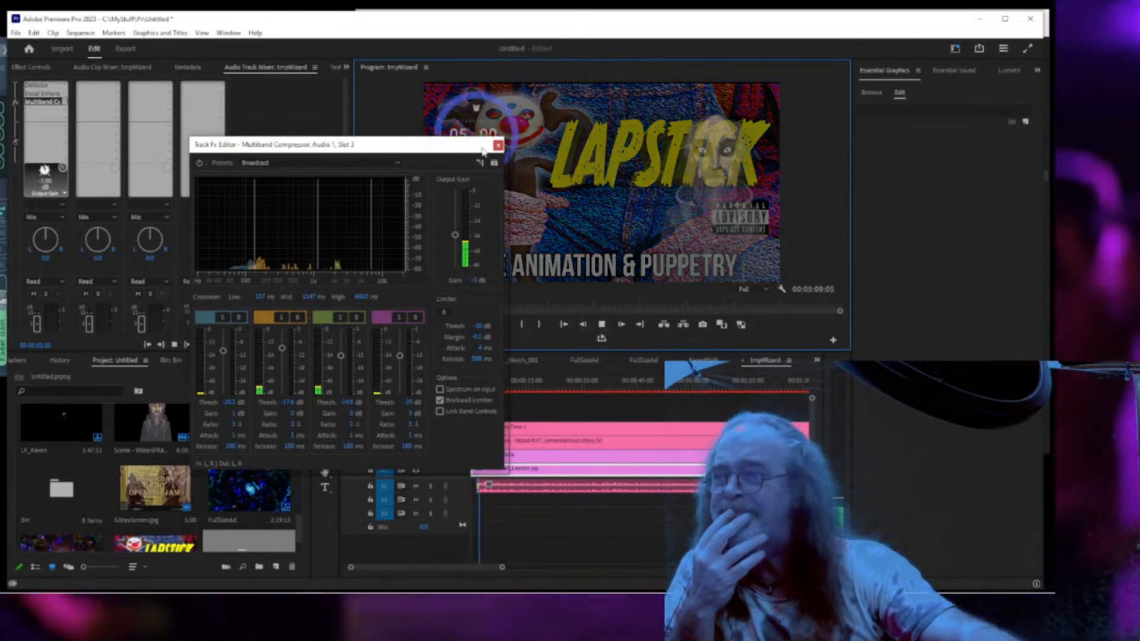
Close the Multiband Compressor window, let playback reach 00:05:09:05, then enlarge the preview.
click(498, 146)
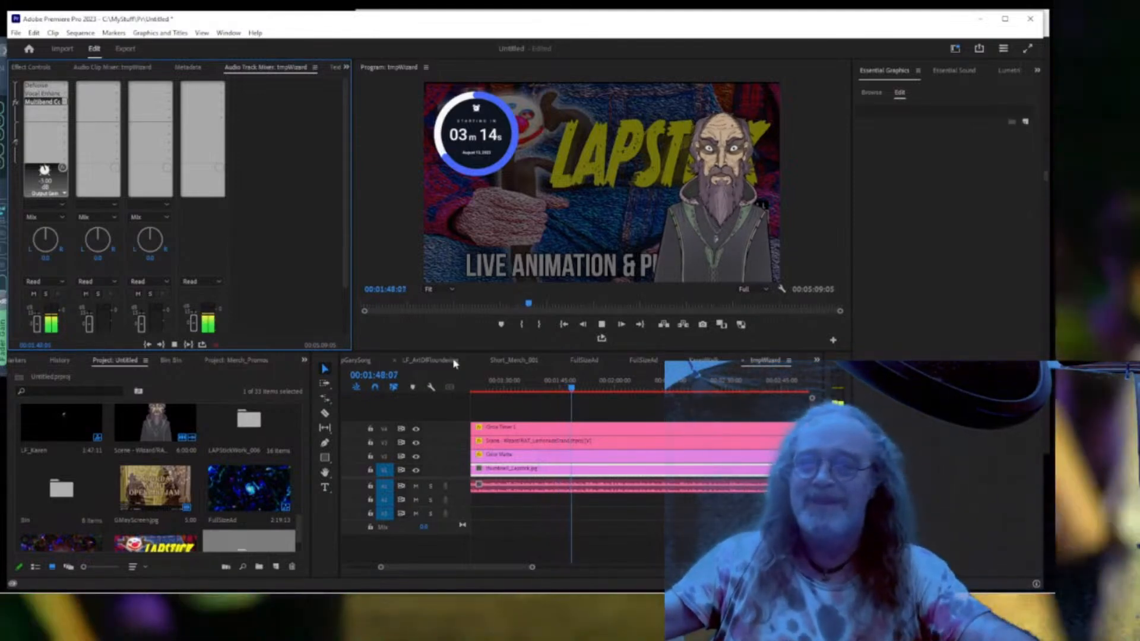
drag(454, 356, 448, 406)
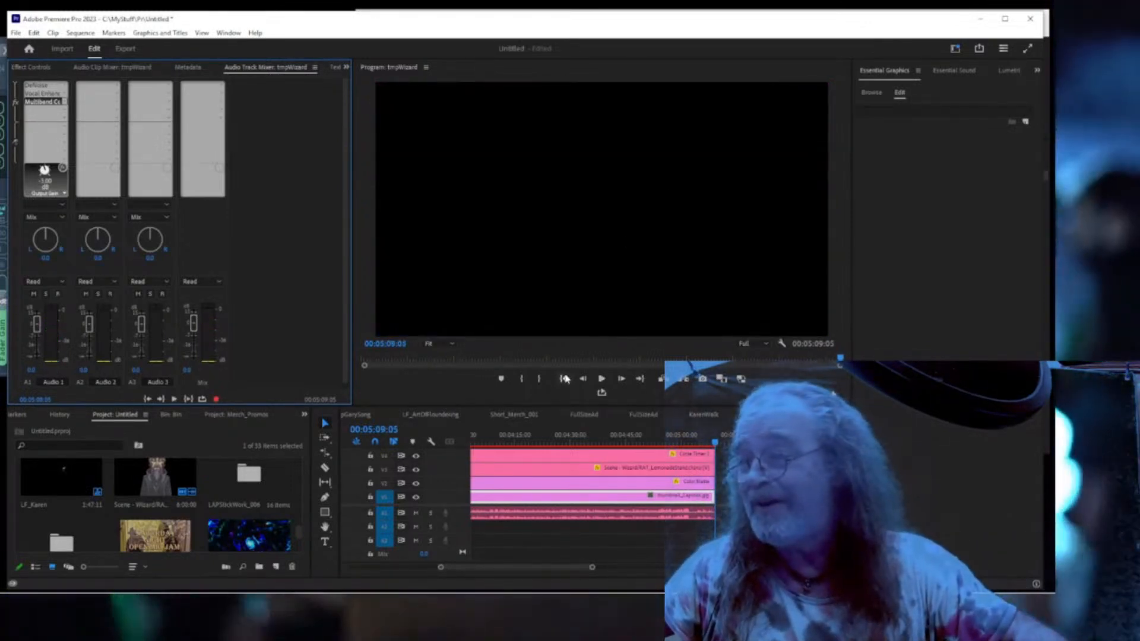
Return the playhead to the start of the tmpWizard sequence.
click(564, 378)
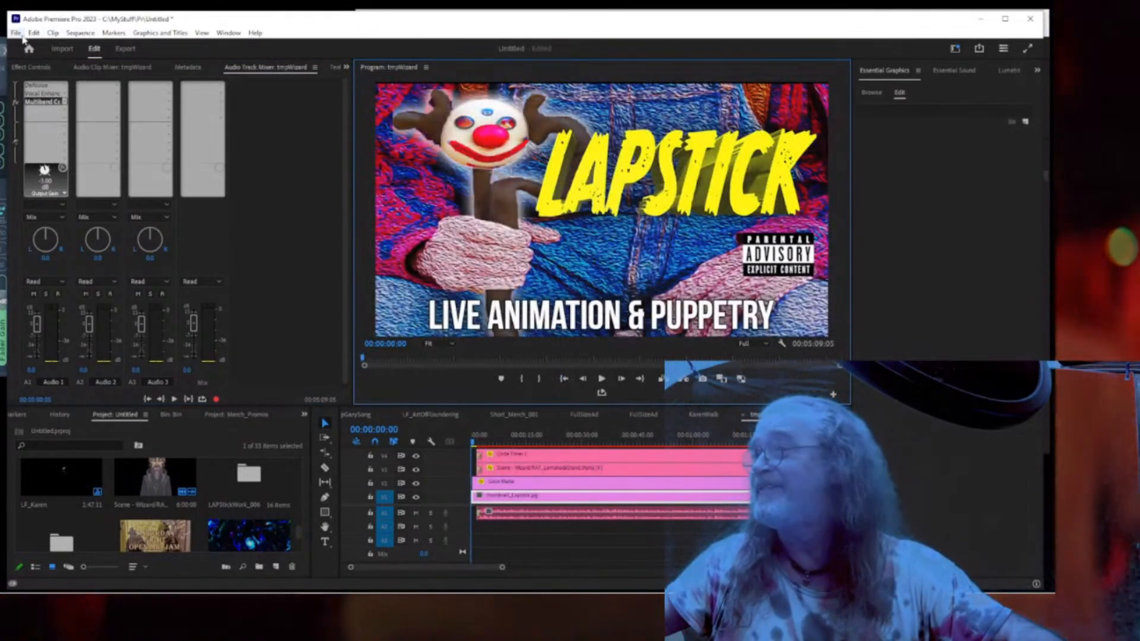
Save the project, preview the countdown from 00:00:24:20, and bring the YouTube channel browser forward.
click(17, 34)
click(34, 183)
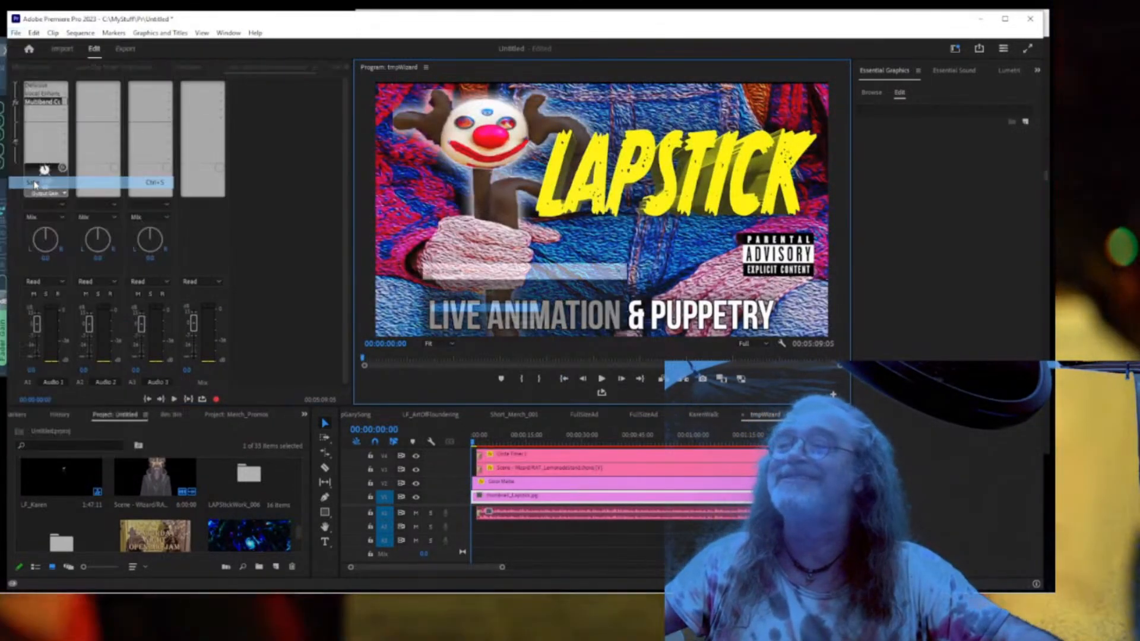
click(562, 442)
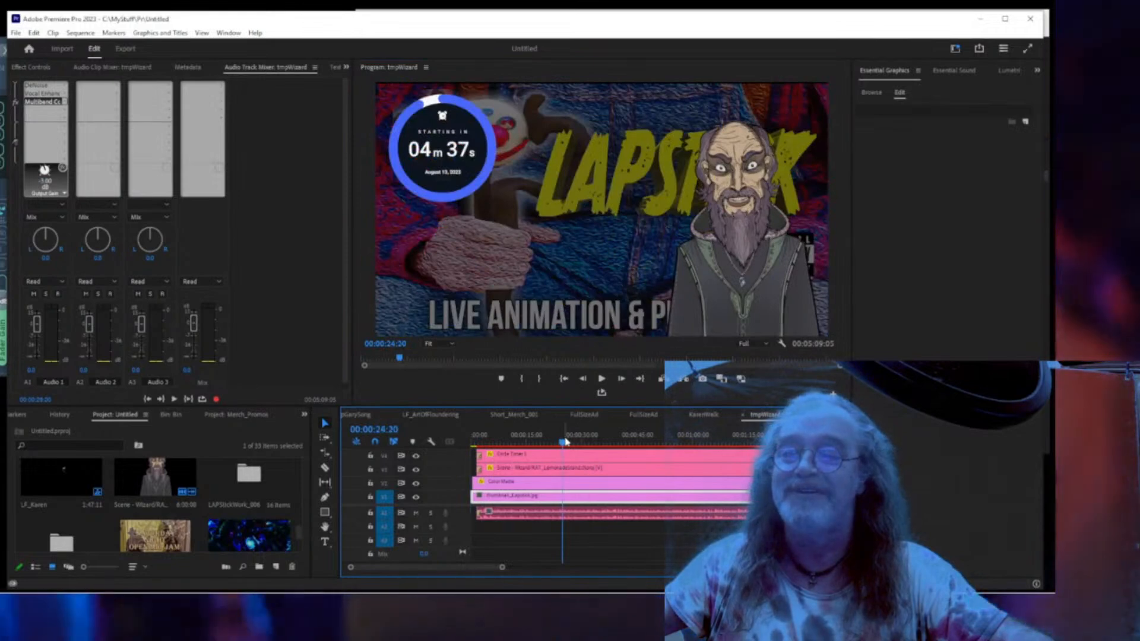
drag(578, 443, 597, 444)
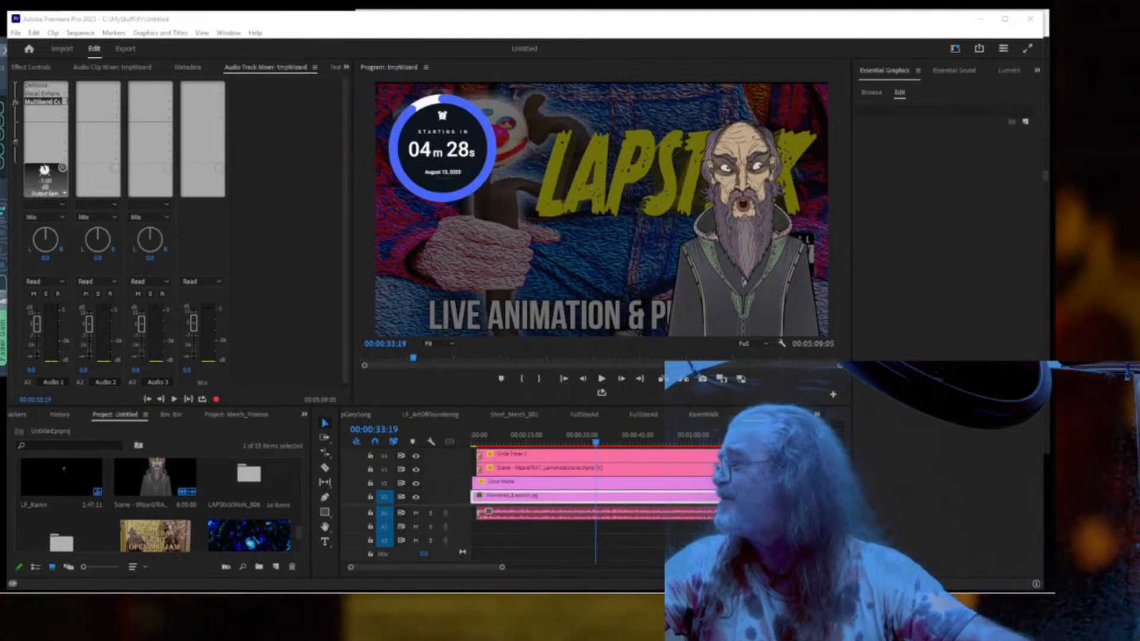
drag(0, 207, 395, 66)
Maximize the channel page and snip its header and video rows.
click(851, 59)
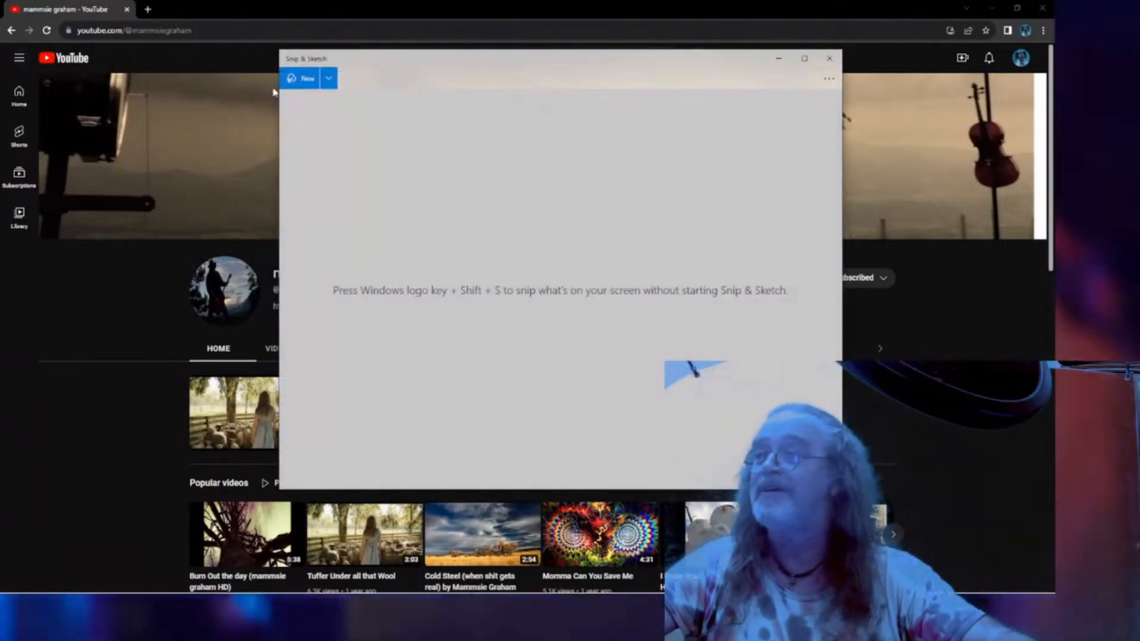
click(304, 82)
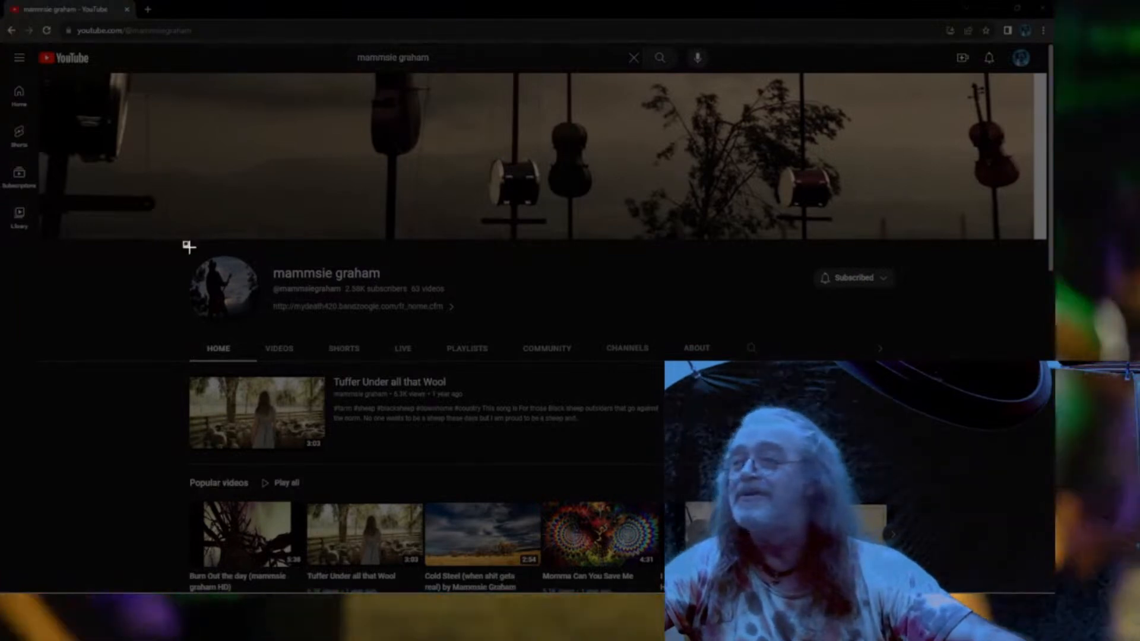
drag(183, 242, 920, 592)
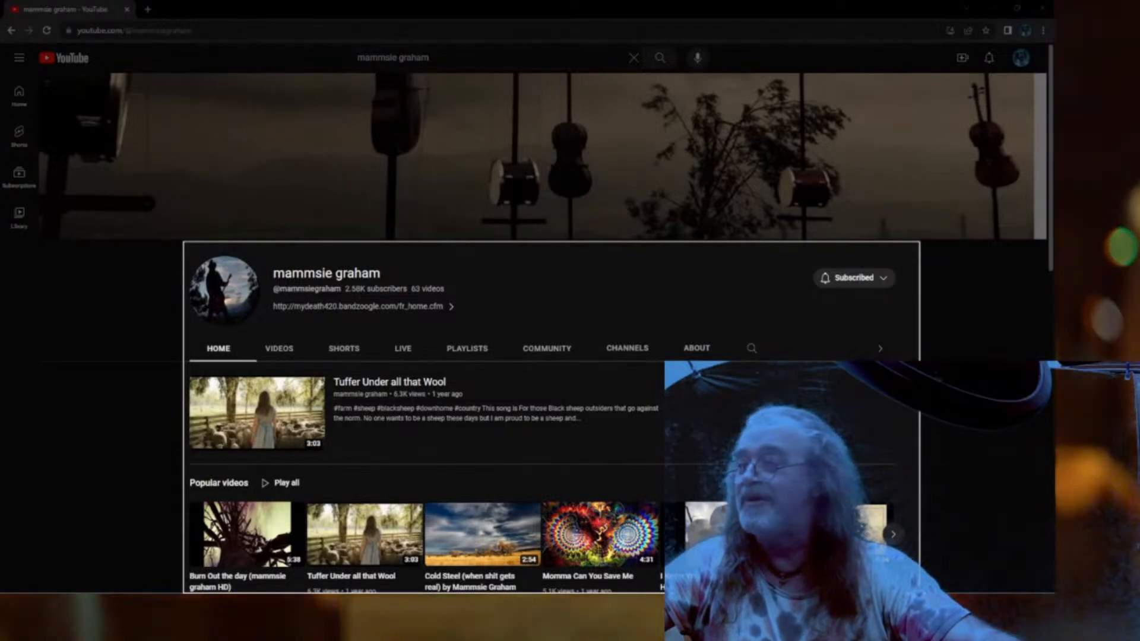
drag(920, 592, 912, 592)
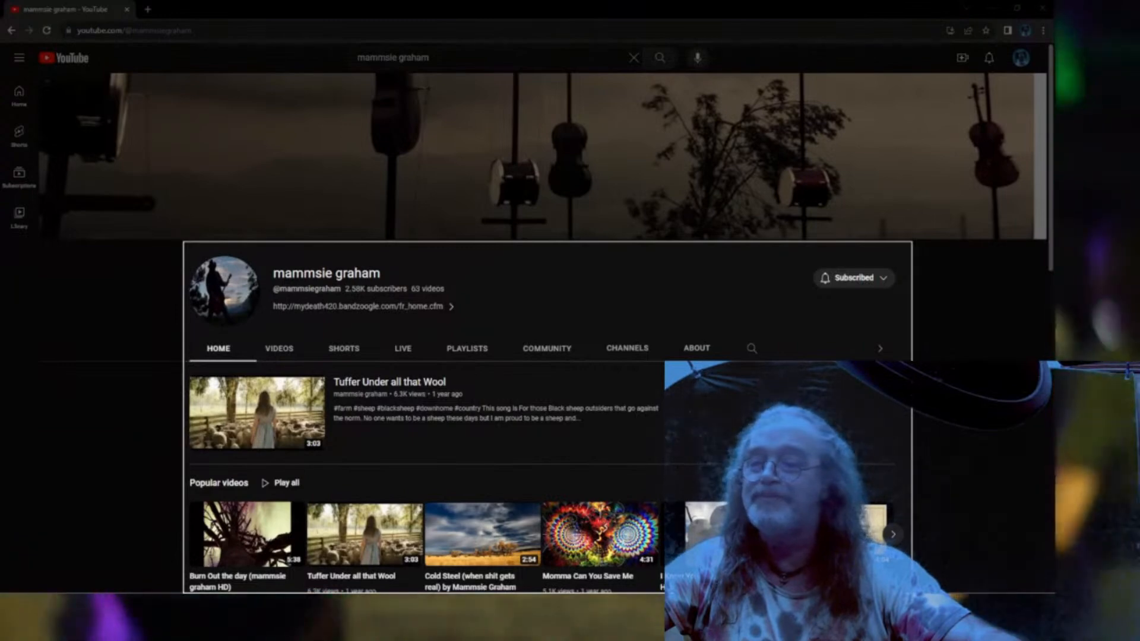
drag(911, 593, 911, 592)
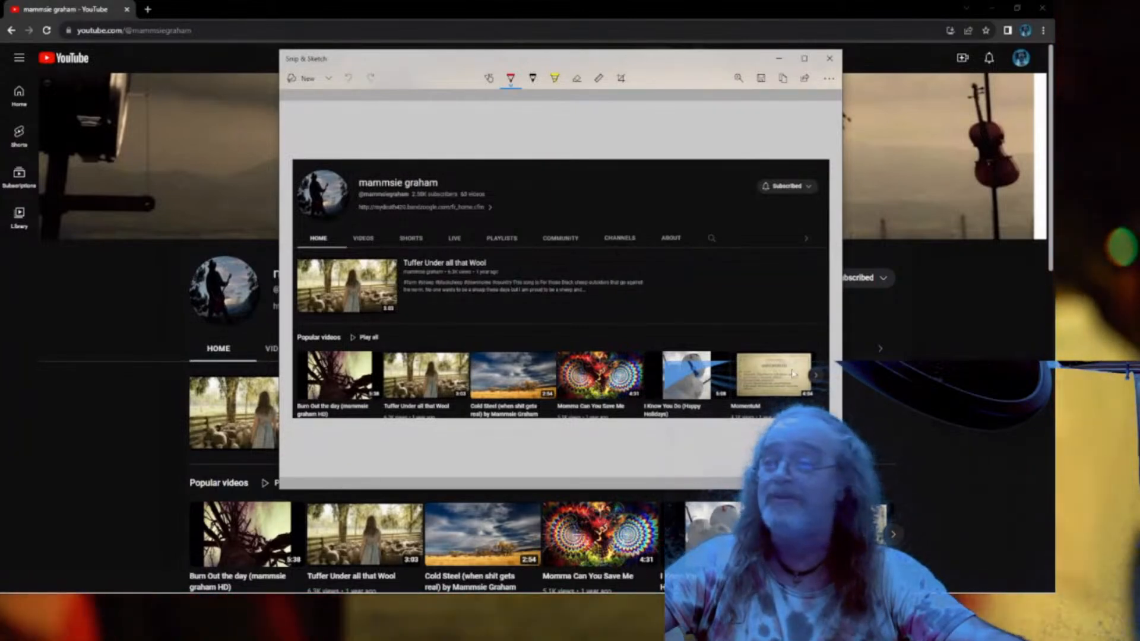
Save the snip as Mammsie and move the browser window aside.
click(760, 78)
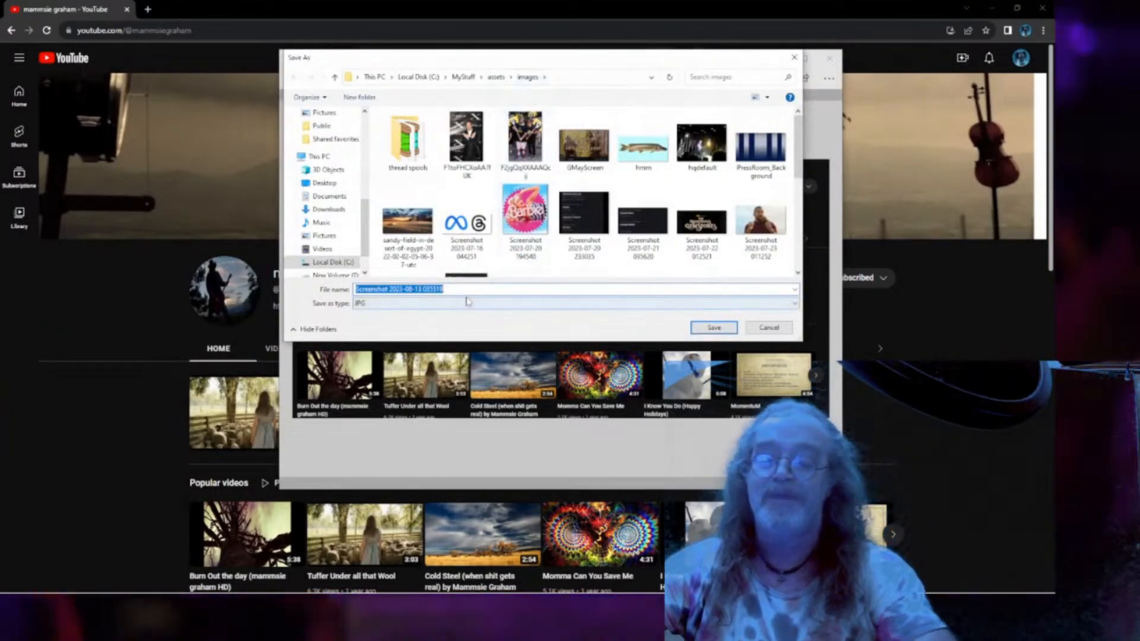
text(Mammsie)
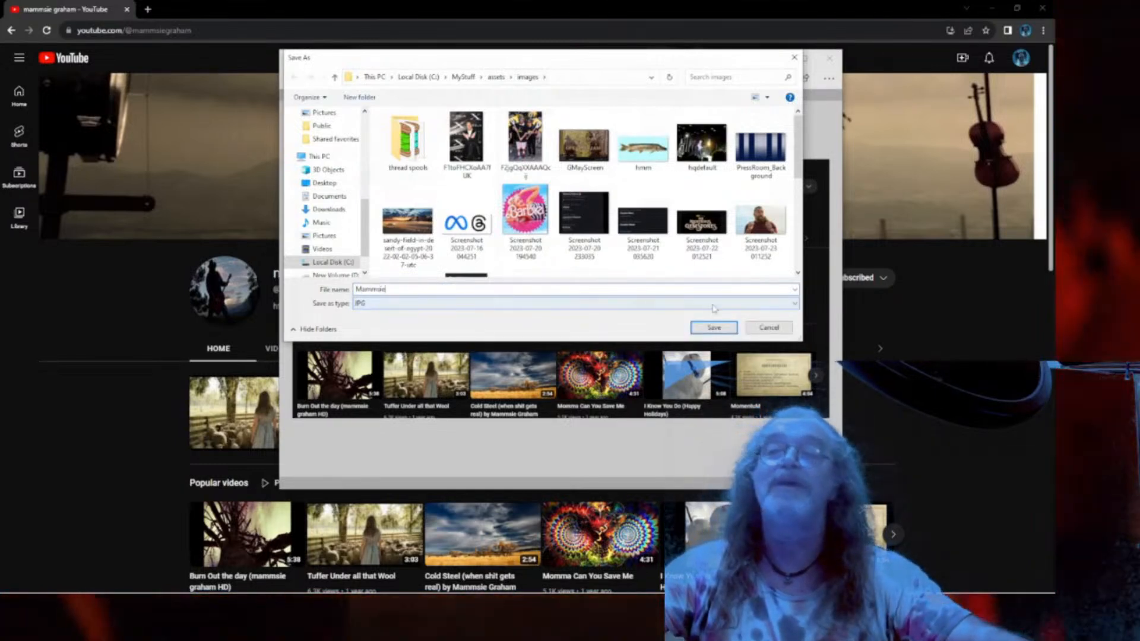
click(713, 327)
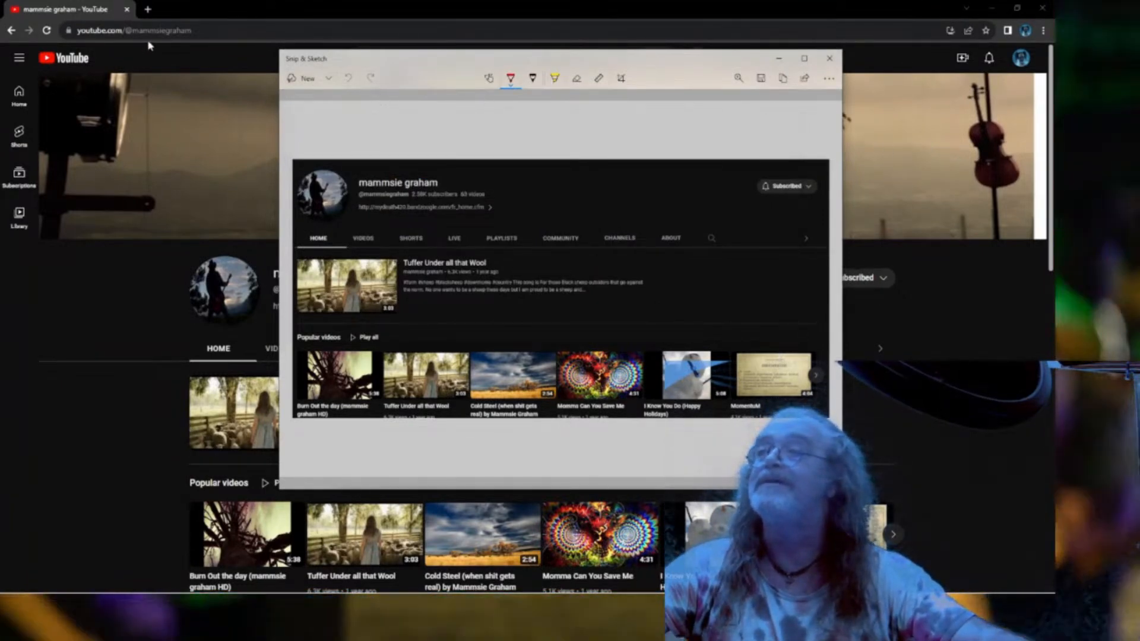
mouse_move(81, 11)
mouse_down()
mouse_move(8, 63)
mouse_move(0, 113)
mouse_up()
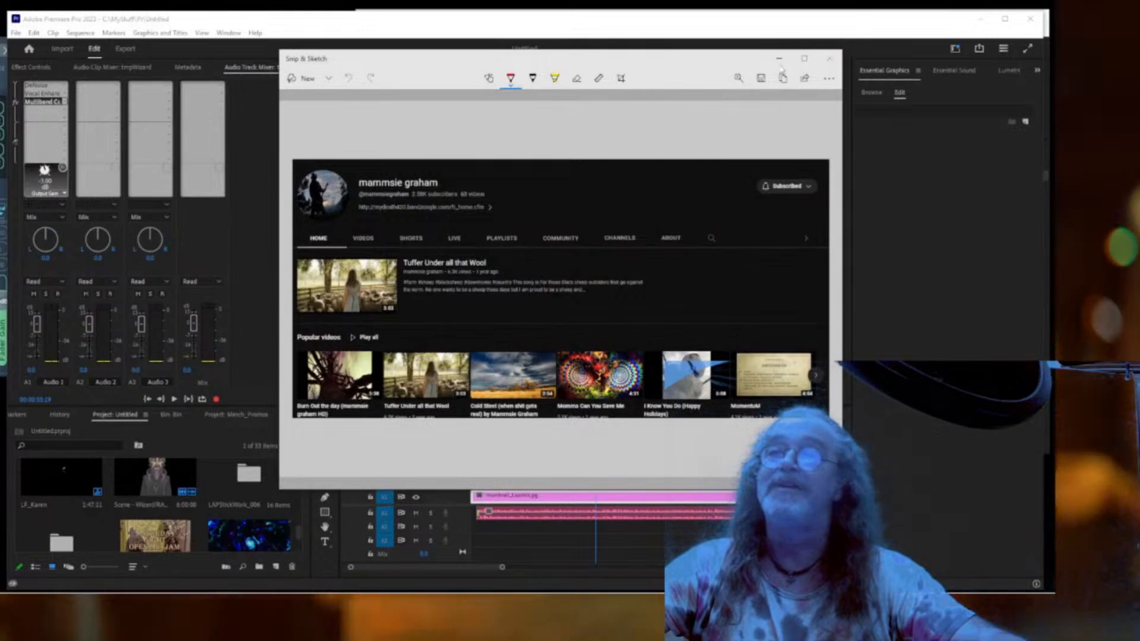
Import Mammsie.jpg into the Project panel, enlarge the panels, and move the playhead to 00:00:25:04.
click(680, 48)
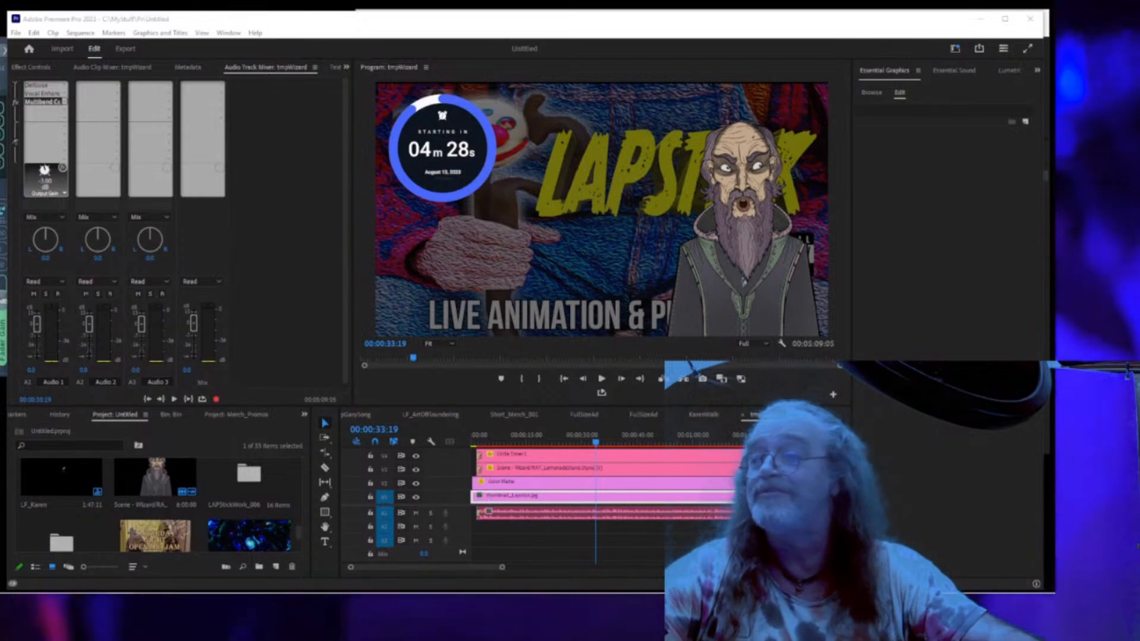
drag(853, 340, 217, 530)
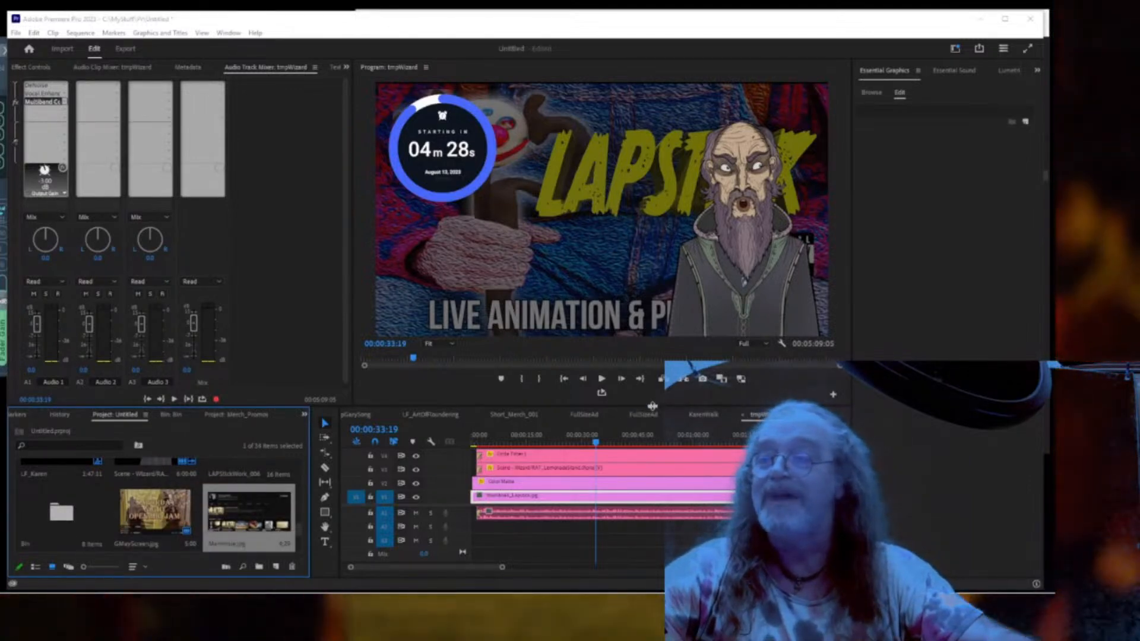
drag(652, 406, 652, 303)
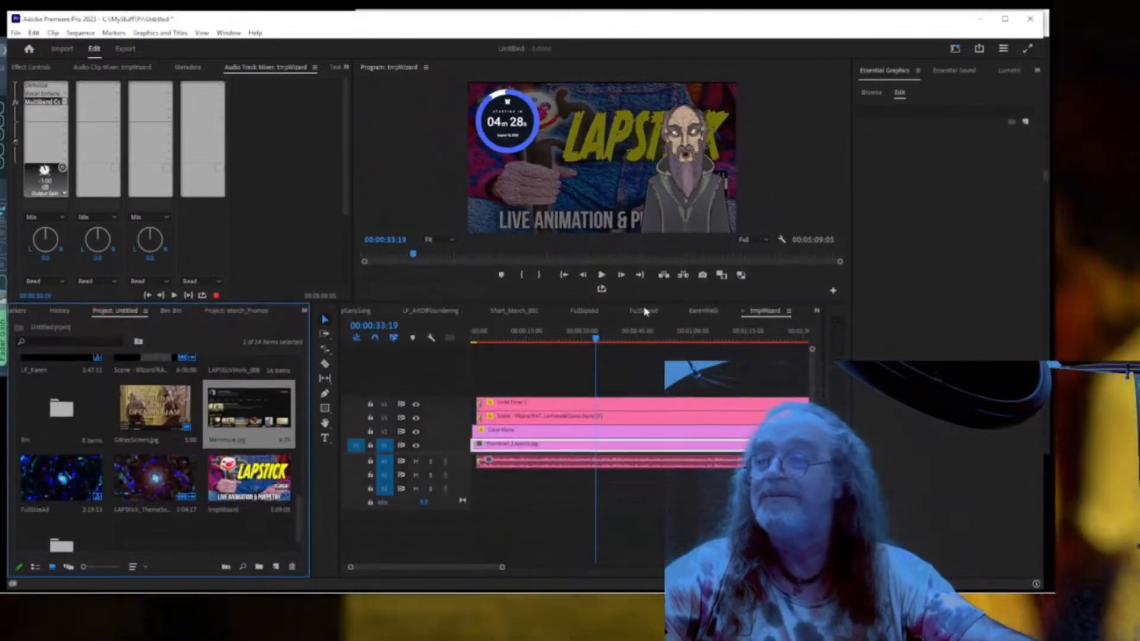
click(566, 338)
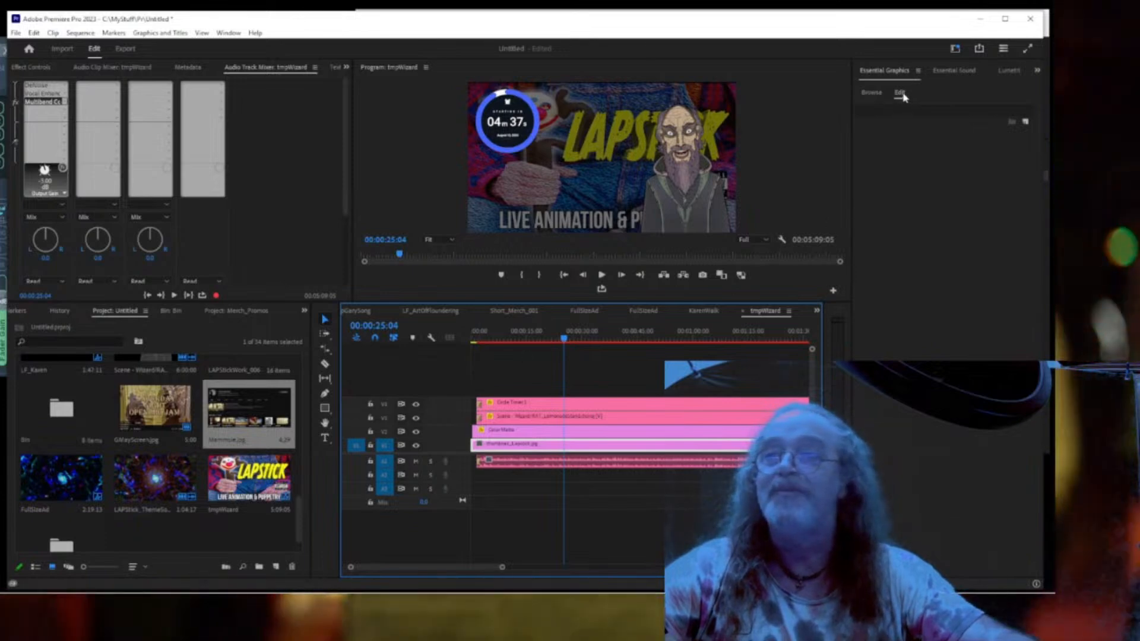
click(1026, 122)
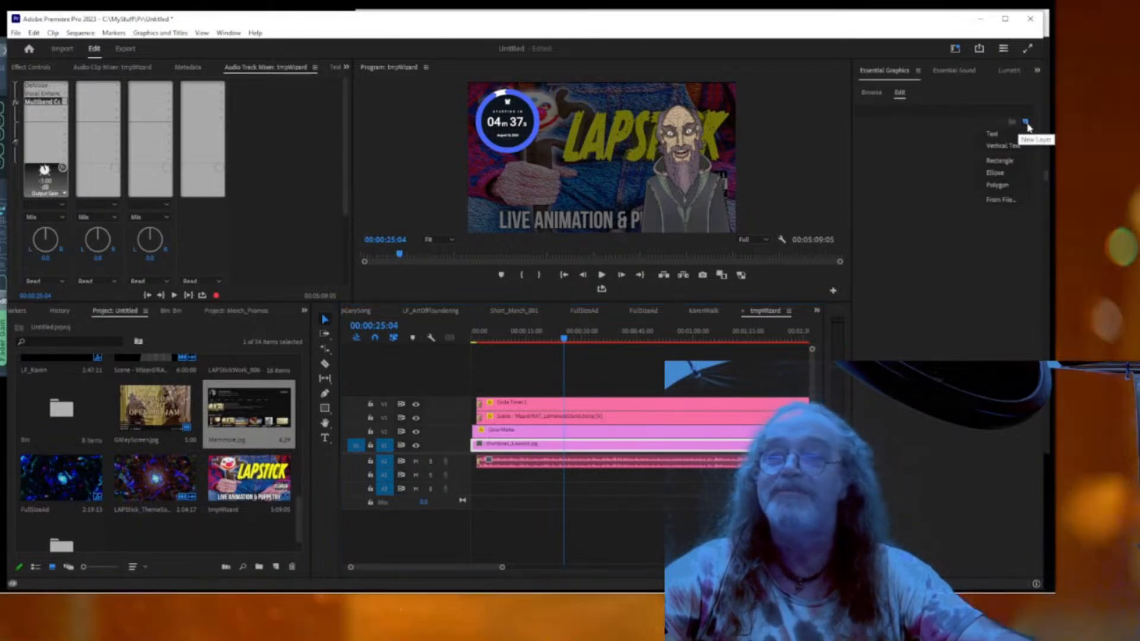
click(999, 137)
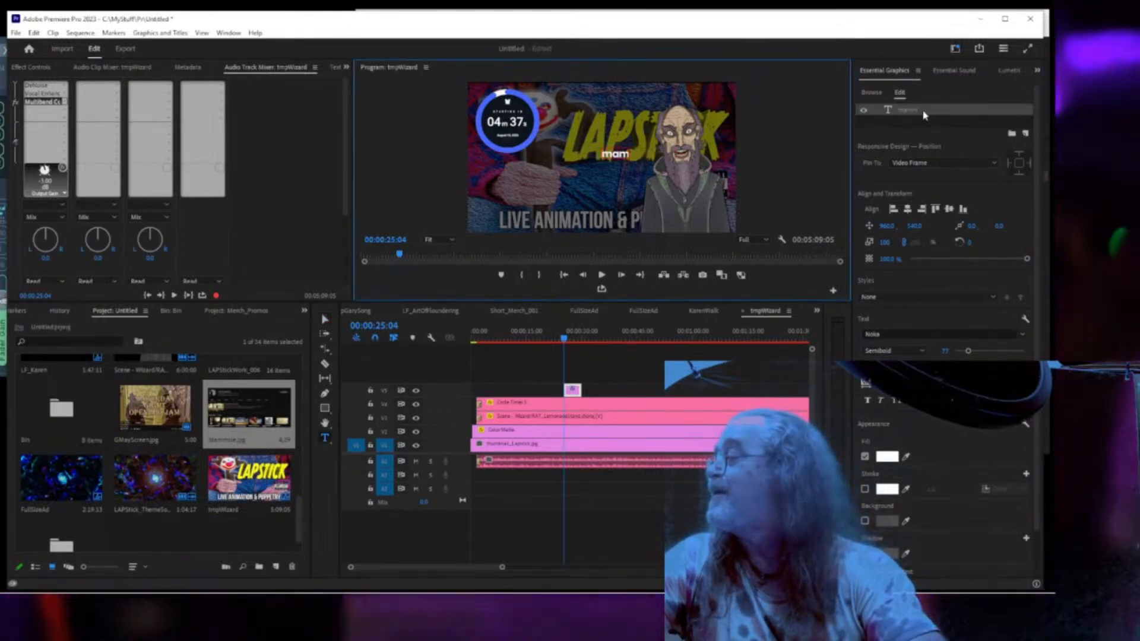
text(mmsie graham)
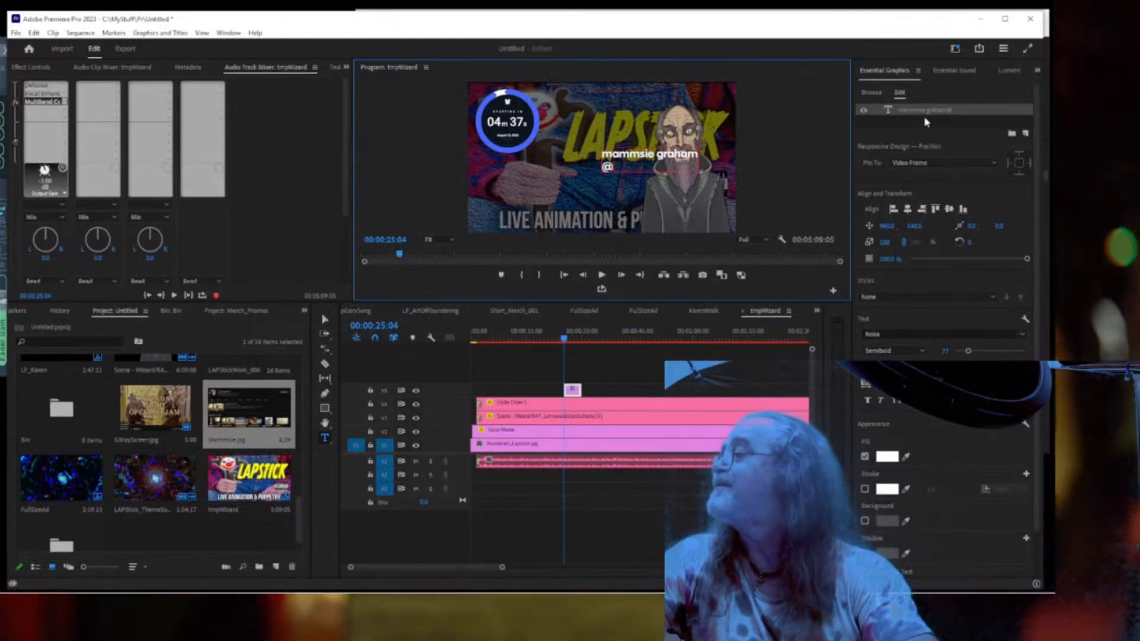
text(ma)
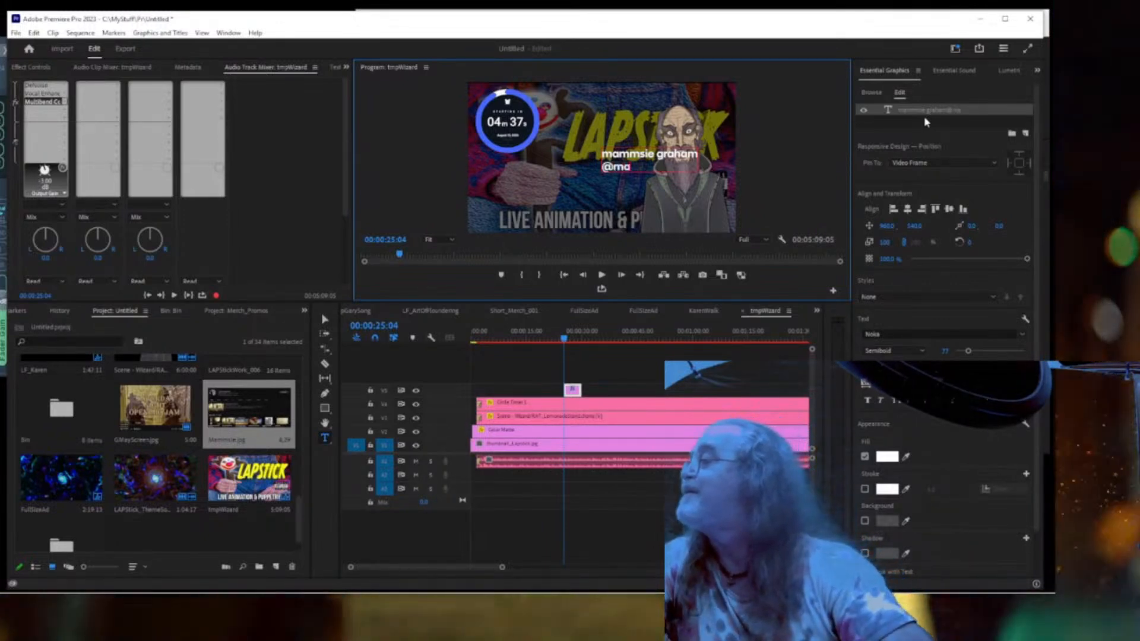
text(mmsieg)
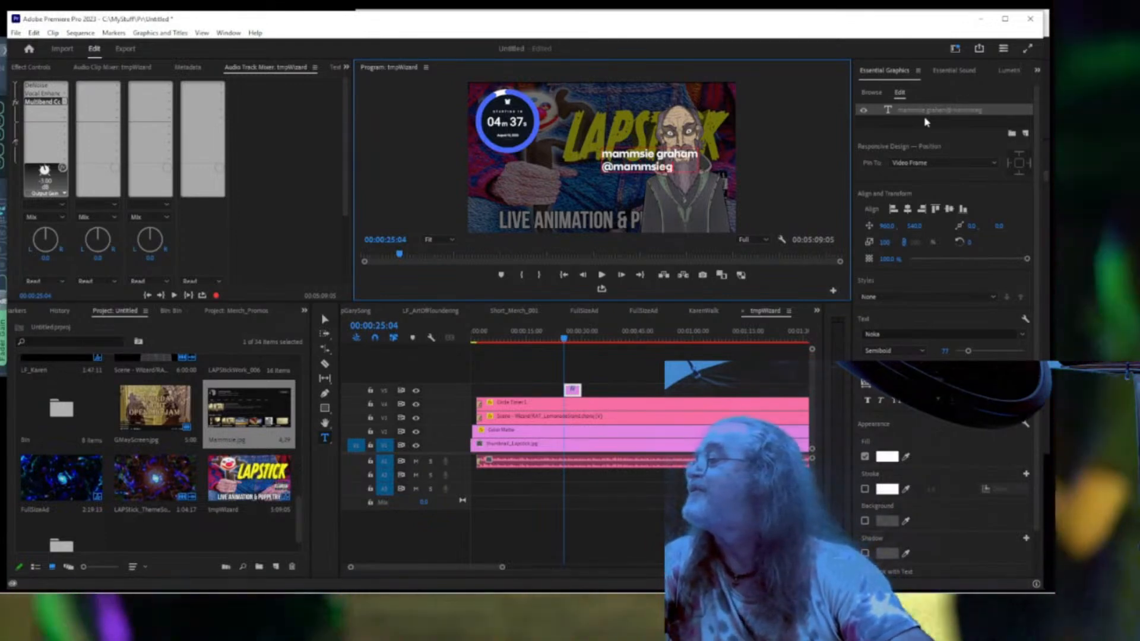
text(raham)
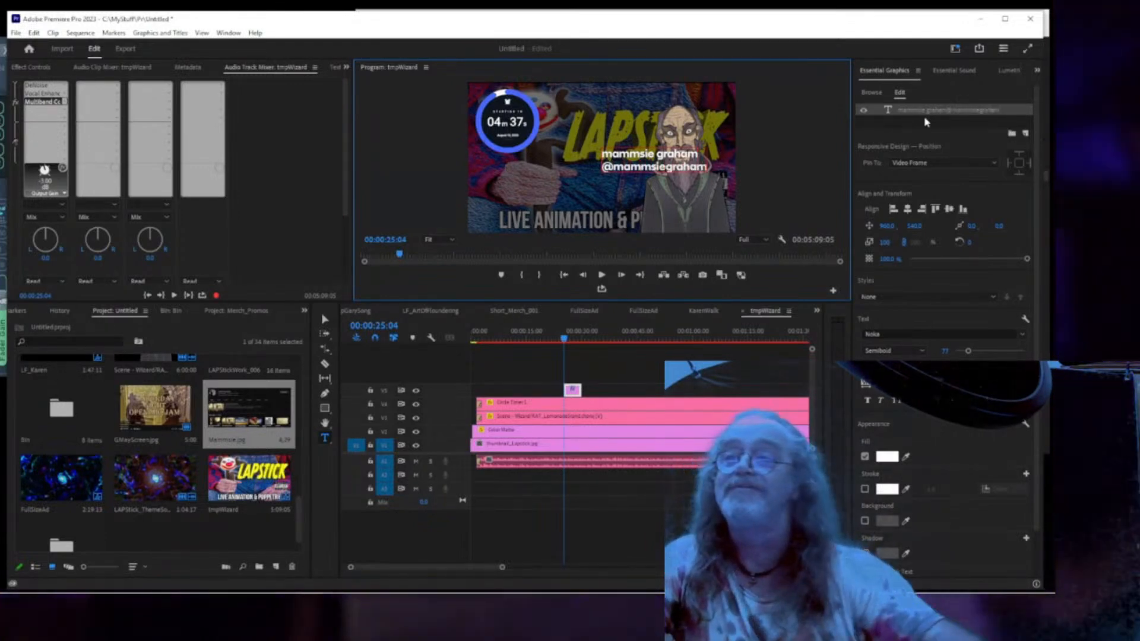
click(930, 113)
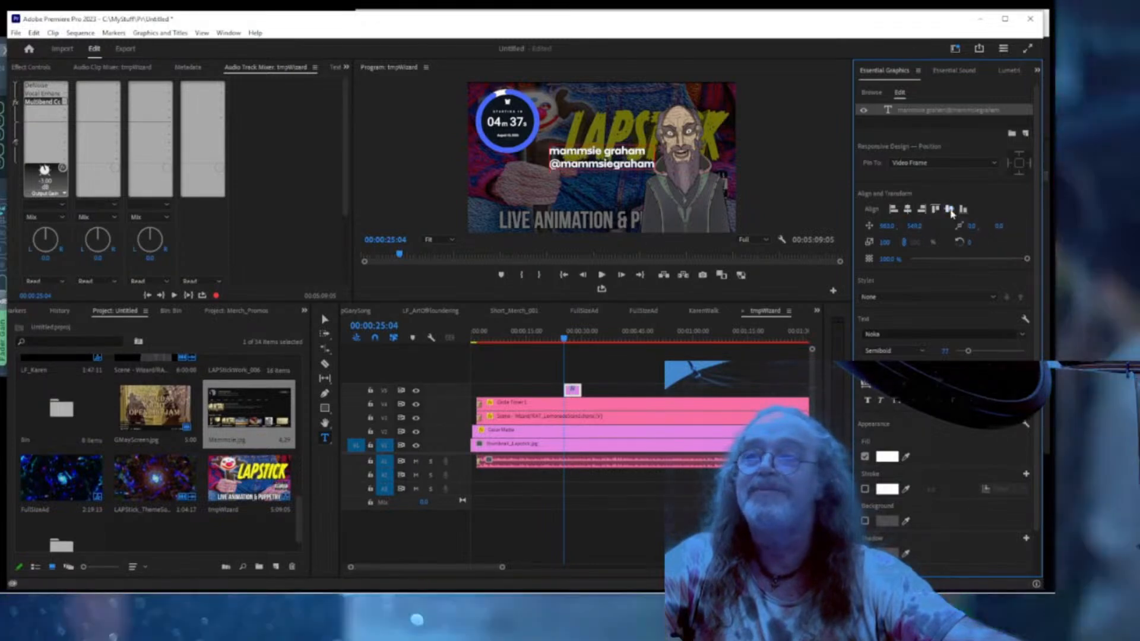
Align the name title to the top, nudge it down, and add Mammsie.jpg as a graphic layer.
click(935, 209)
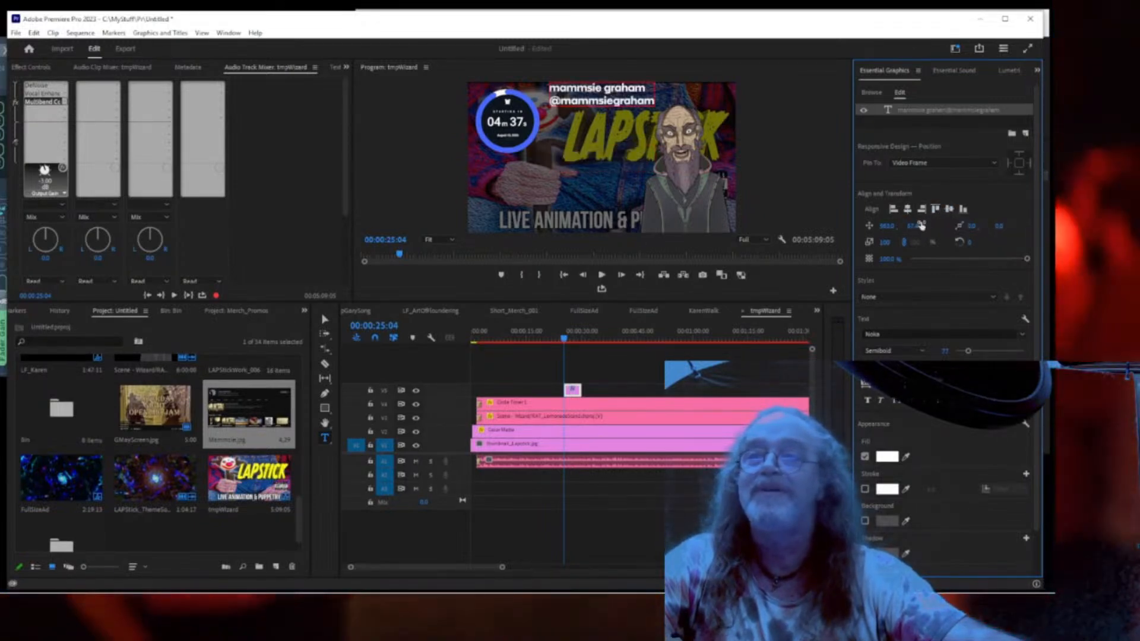
drag(914, 228, 933, 227)
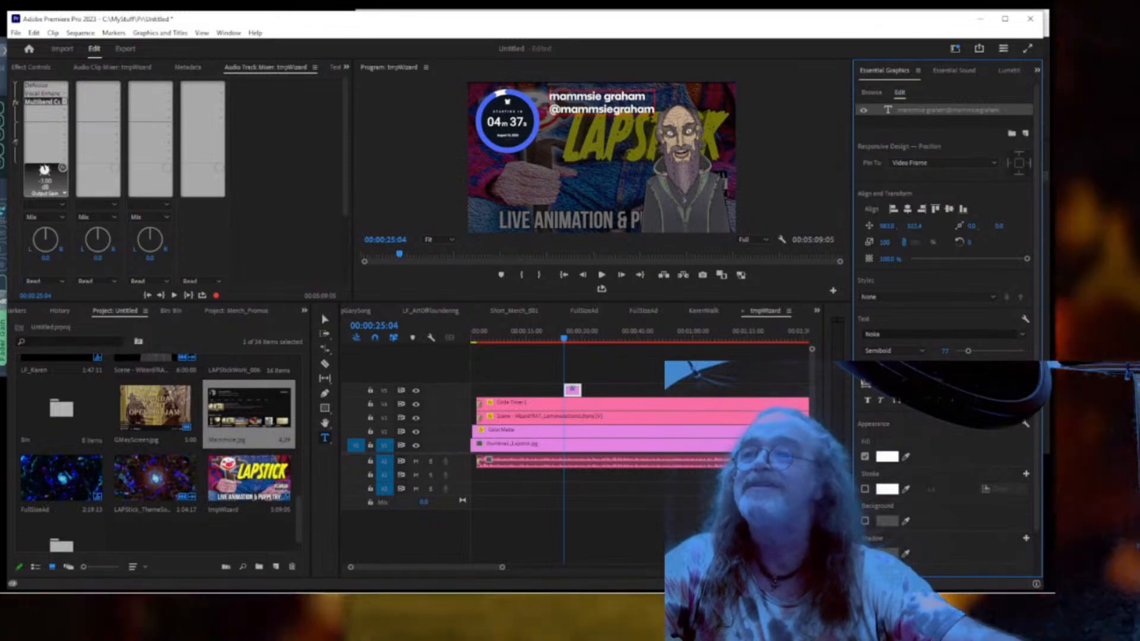
click(258, 408)
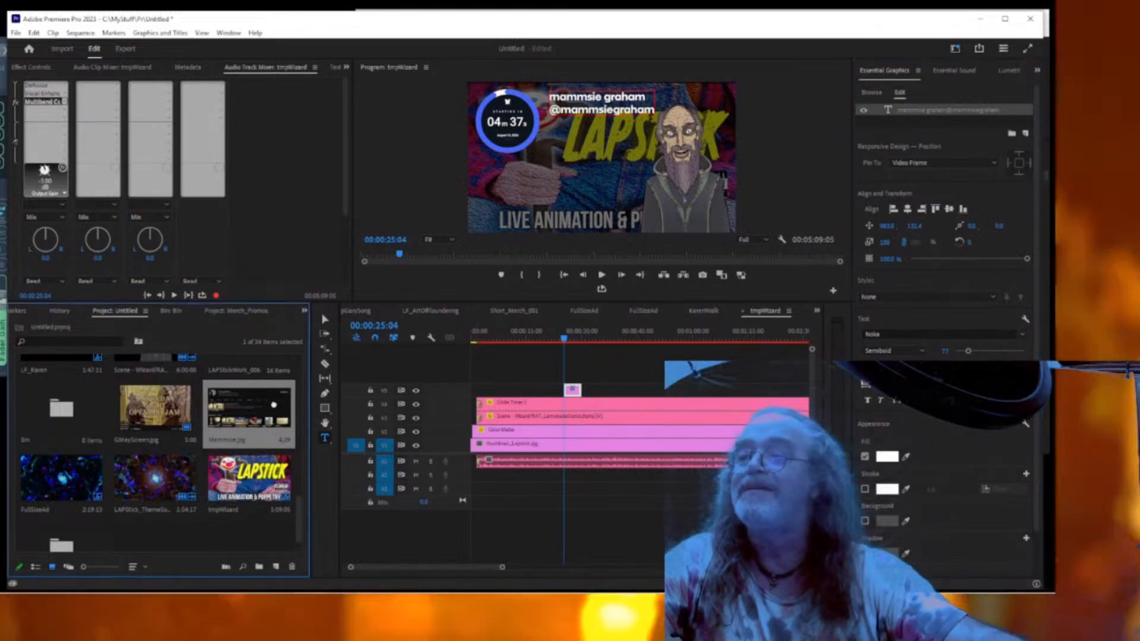
drag(936, 123, 933, 124)
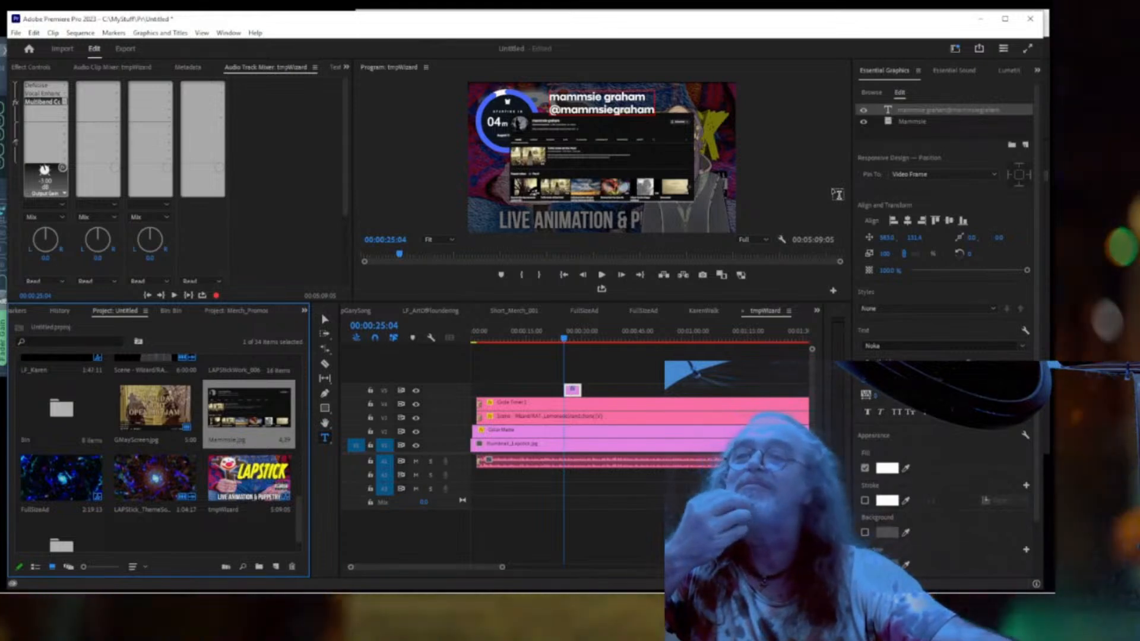
Reposition the Mammsie screenshot, scale it to about 78%, then shift it right and up.
click(912, 122)
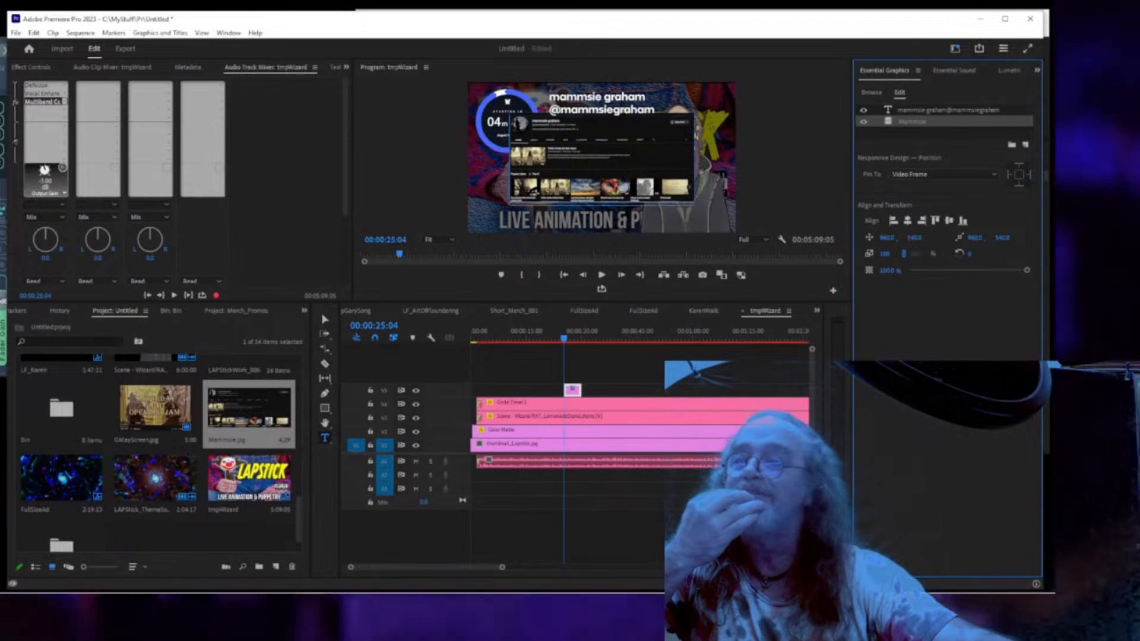
drag(911, 238, 778, 238)
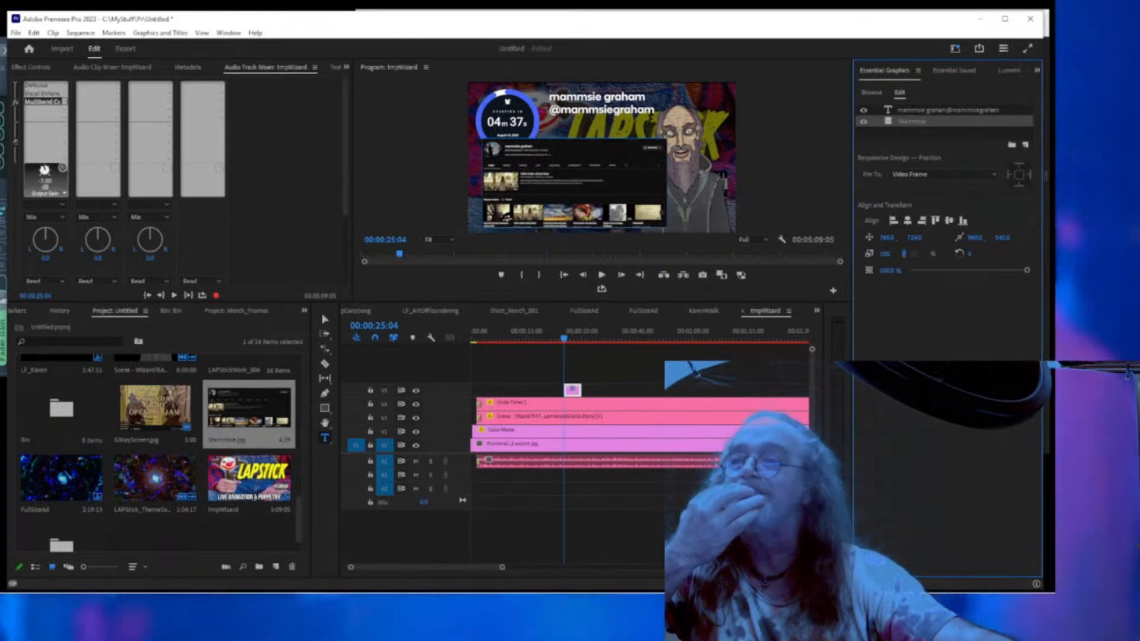
drag(884, 256, 872, 257)
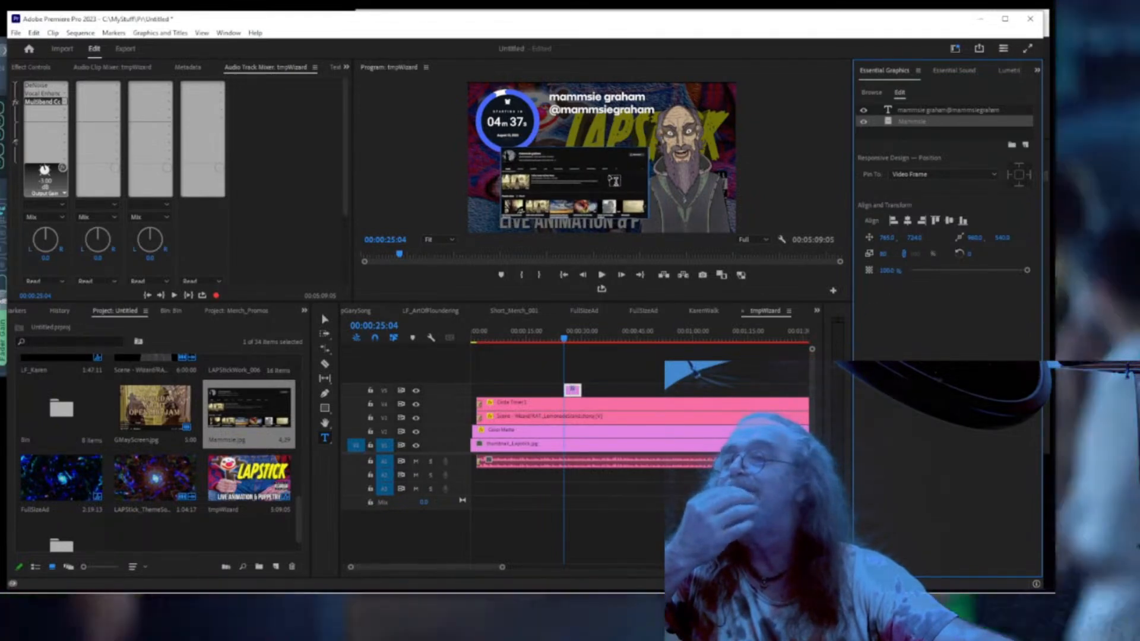
key(v)
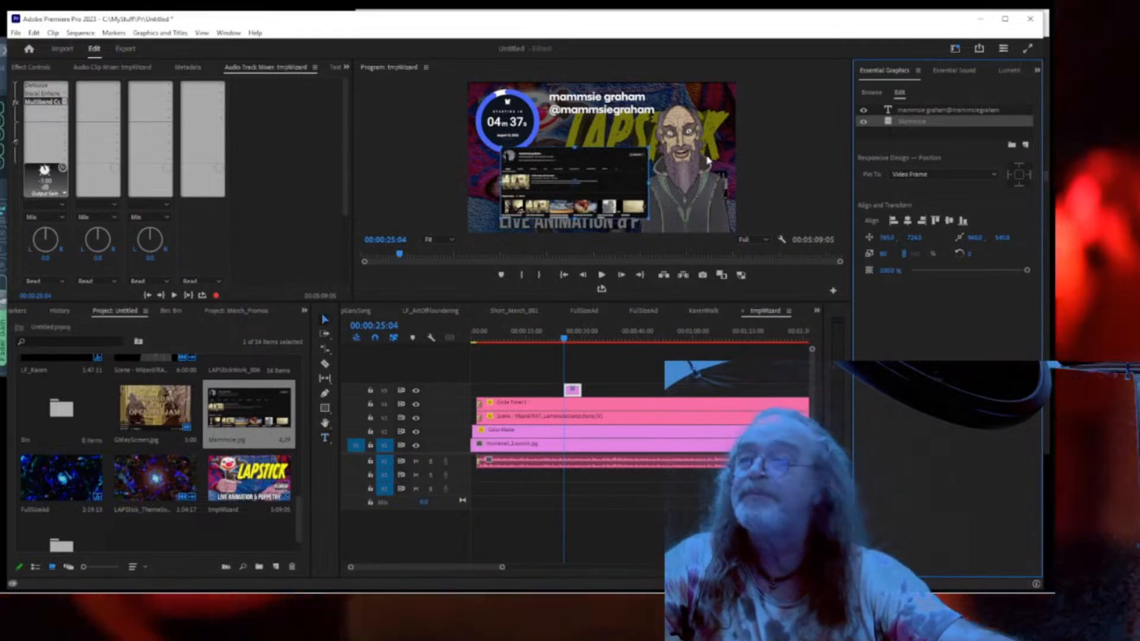
mouse_move(611, 192)
mouse_down()
mouse_move(626, 186)
mouse_move(598, 200)
mouse_up()
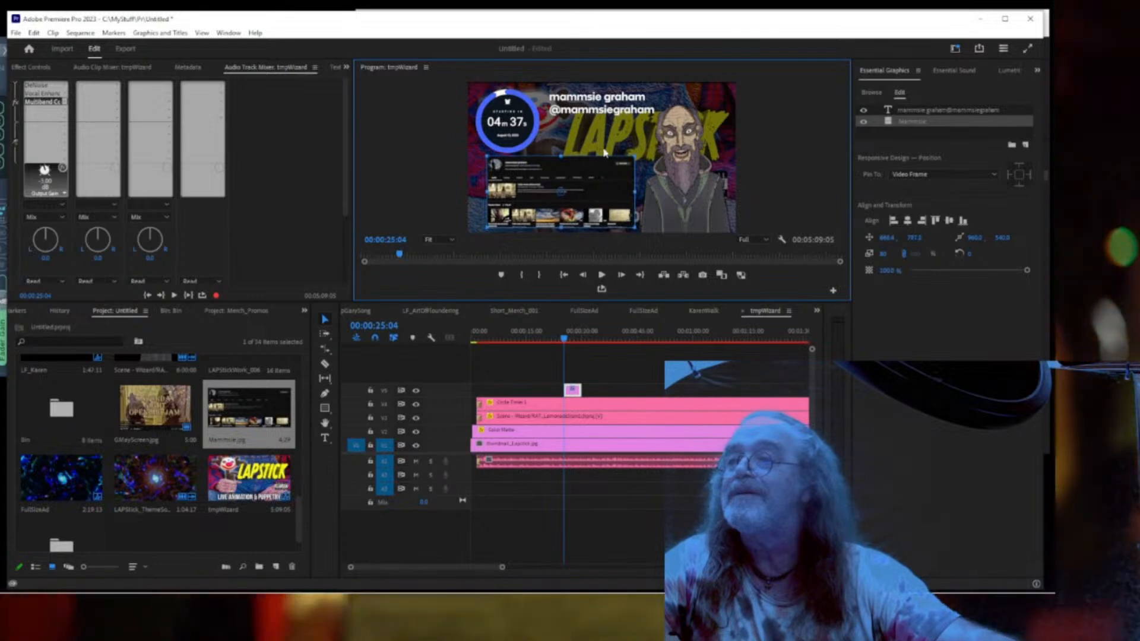
Move the name-and-handle text down-left above the screenshot and preview full screen.
click(611, 116)
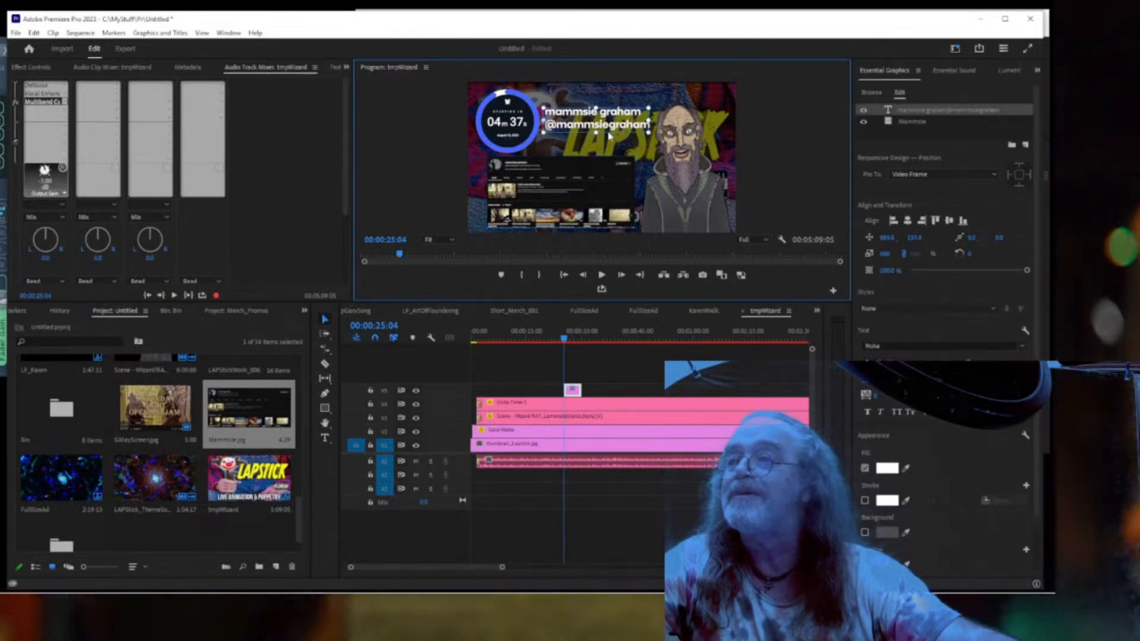
drag(610, 135, 609, 152)
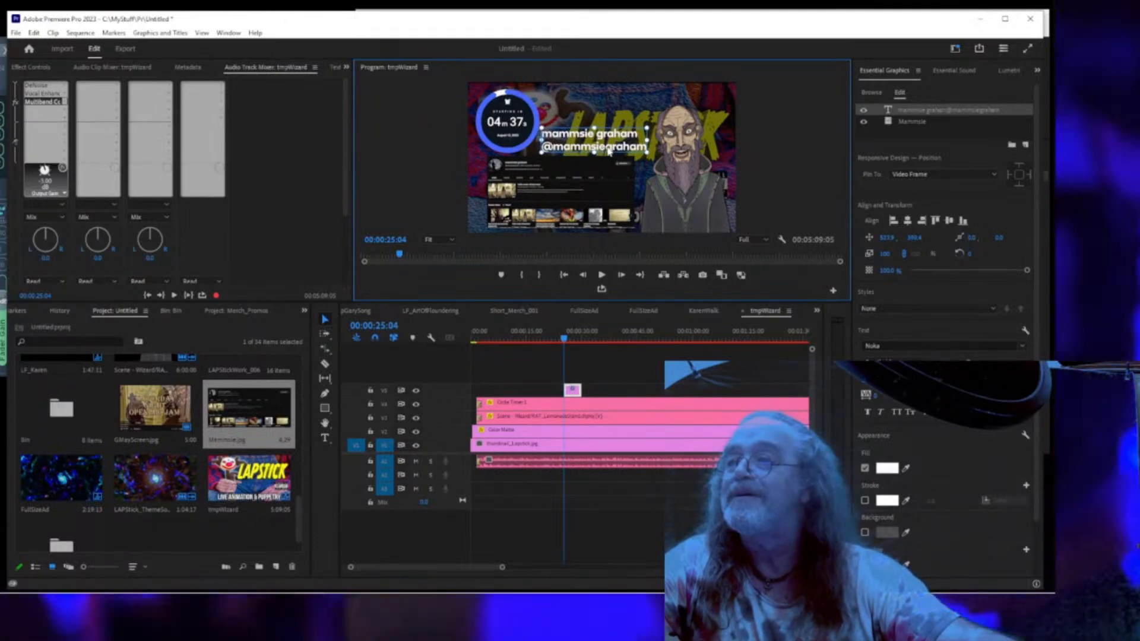
click(766, 176)
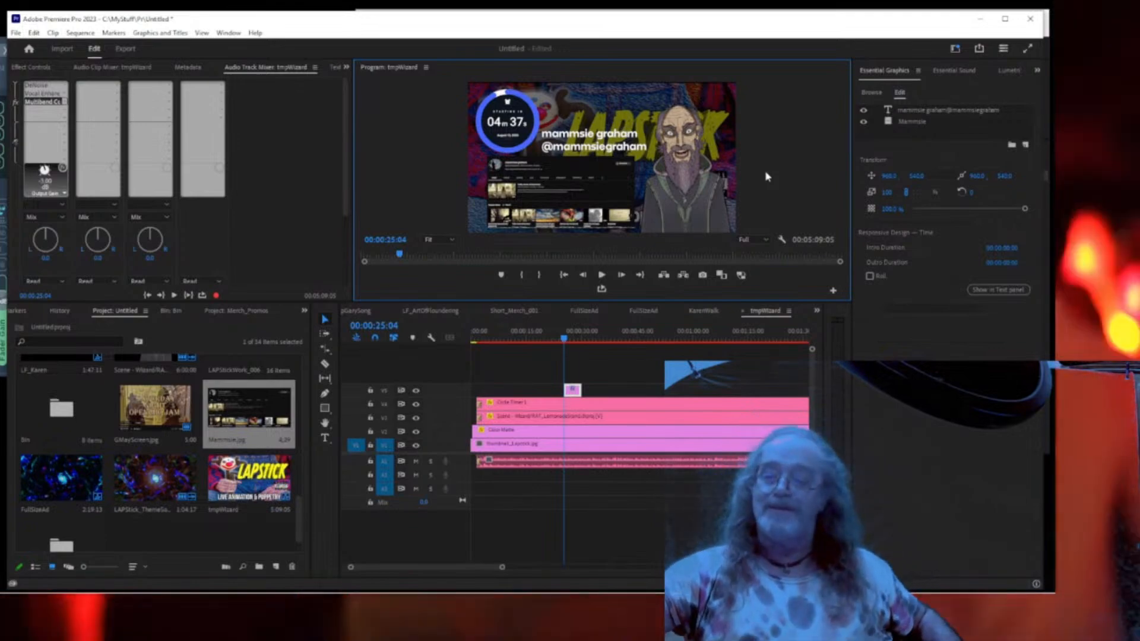
key(ctrl+grave)
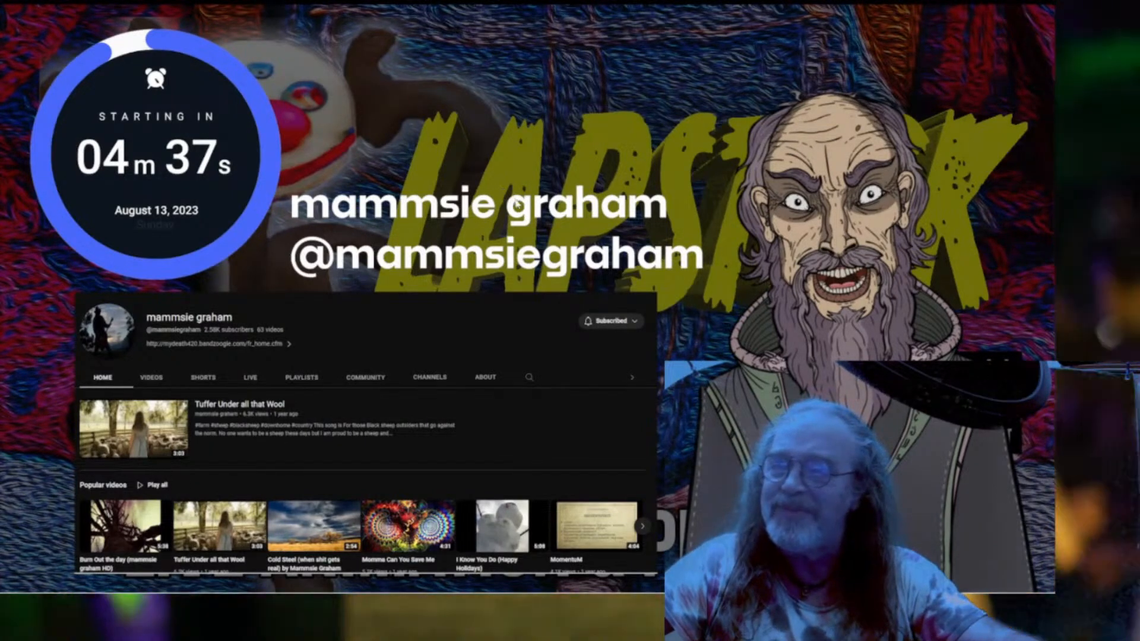
key(Escape)
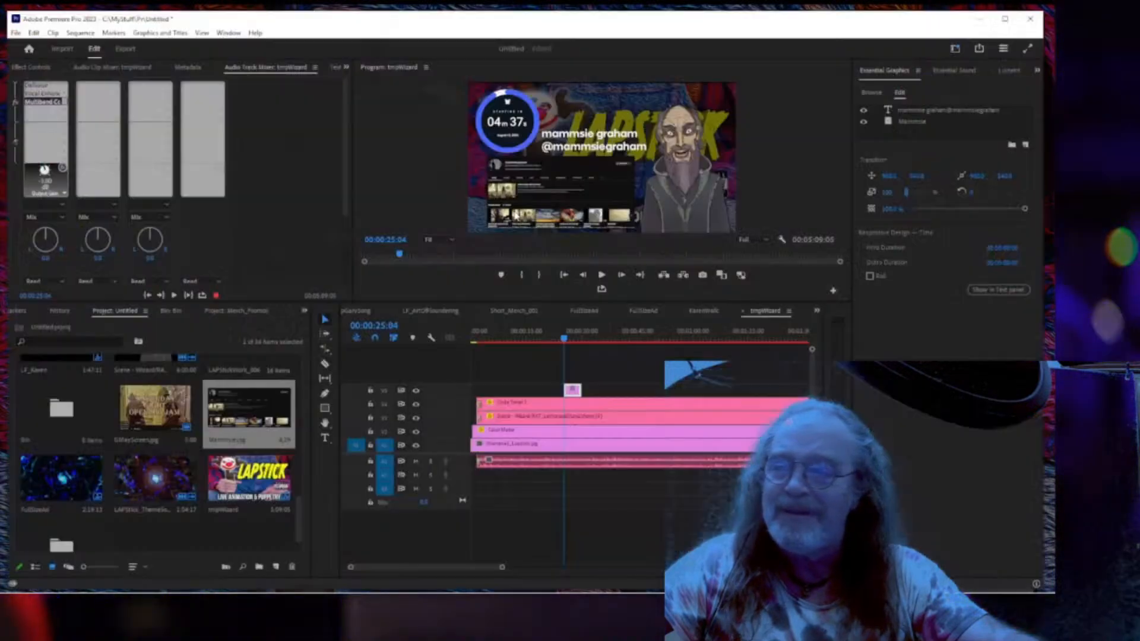
key(ctrl+grave)
key(Escape)
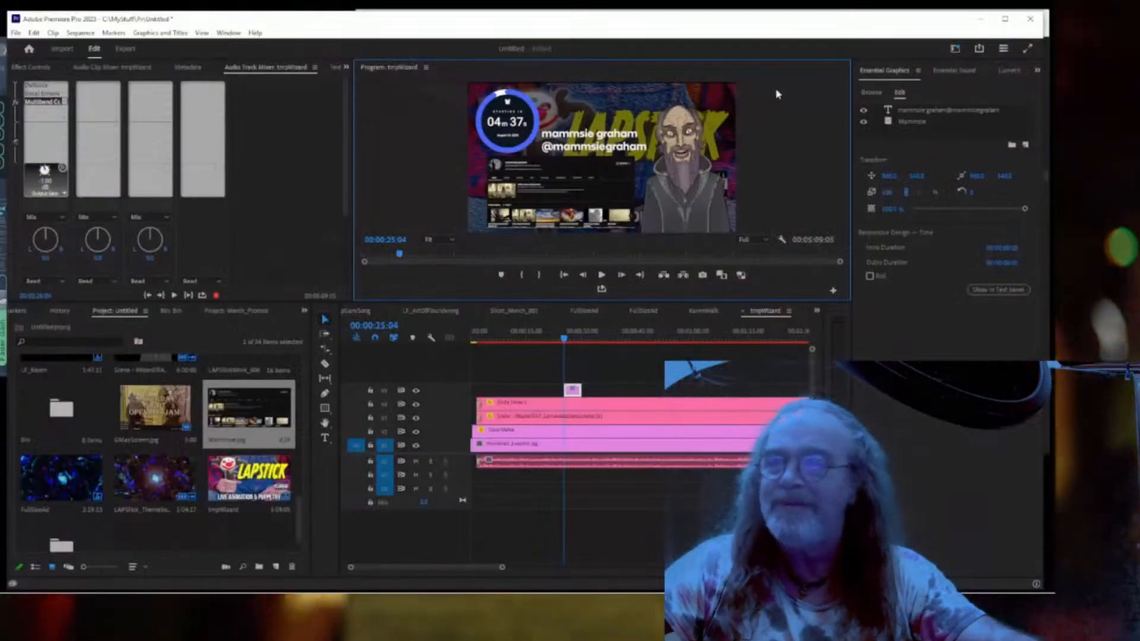
click(930, 111)
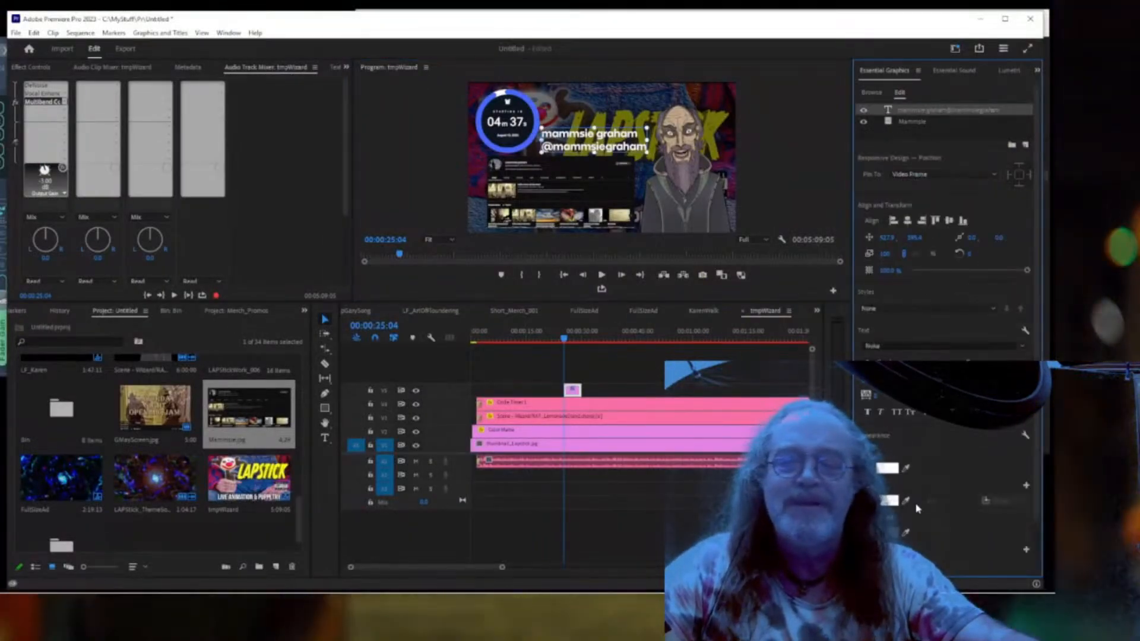
Give the name-and-handle text a black (000000) stroke.
click(886, 501)
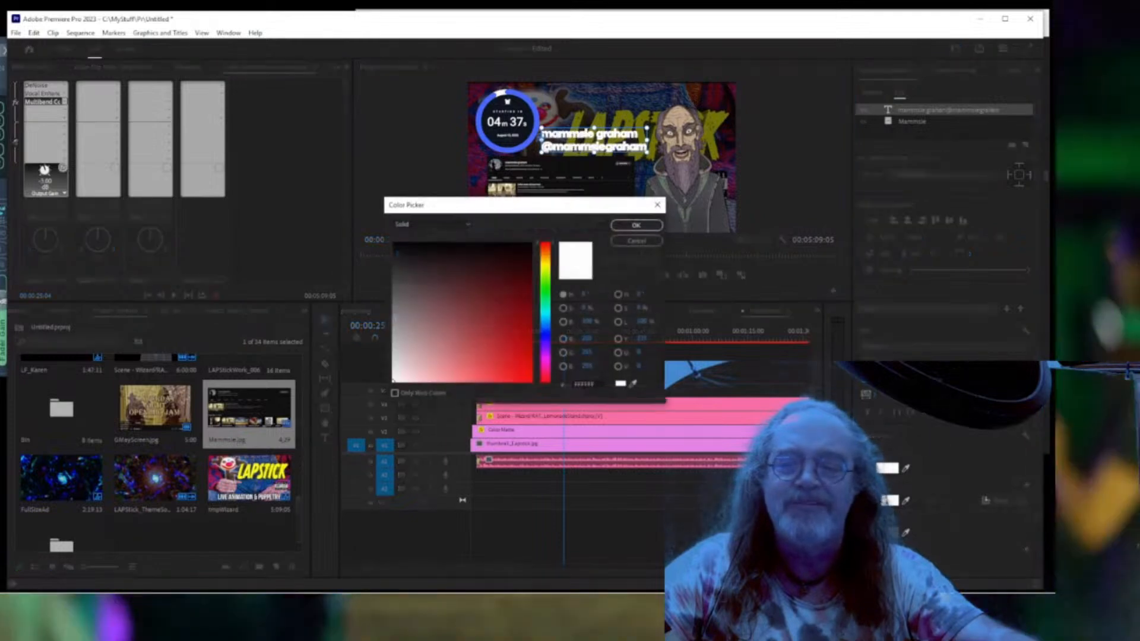
drag(433, 283, 372, 235)
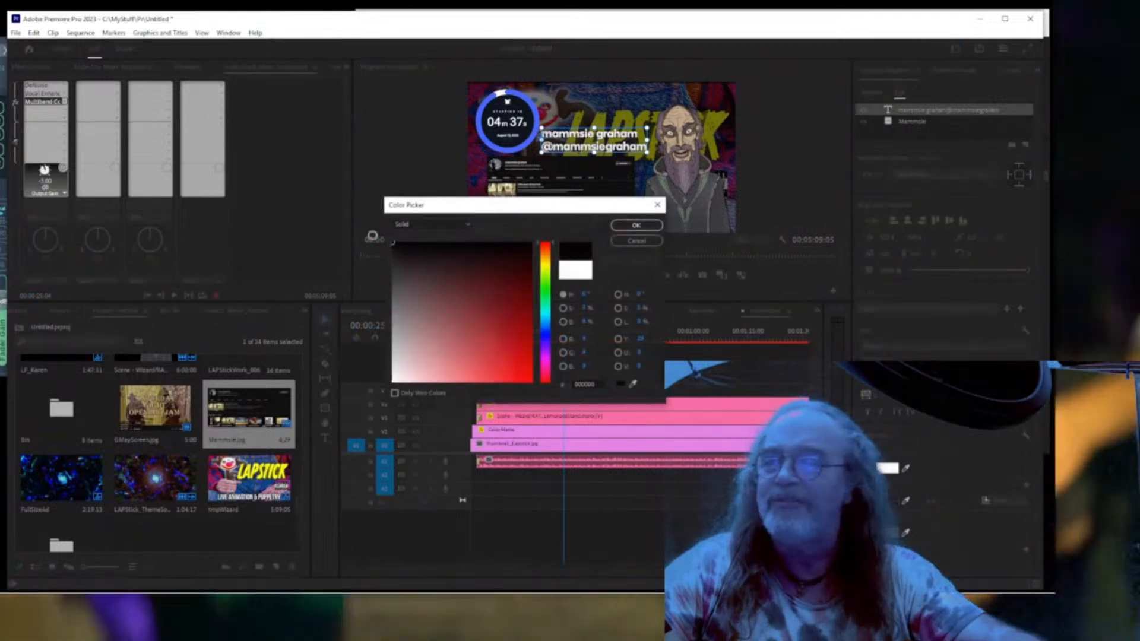
click(625, 224)
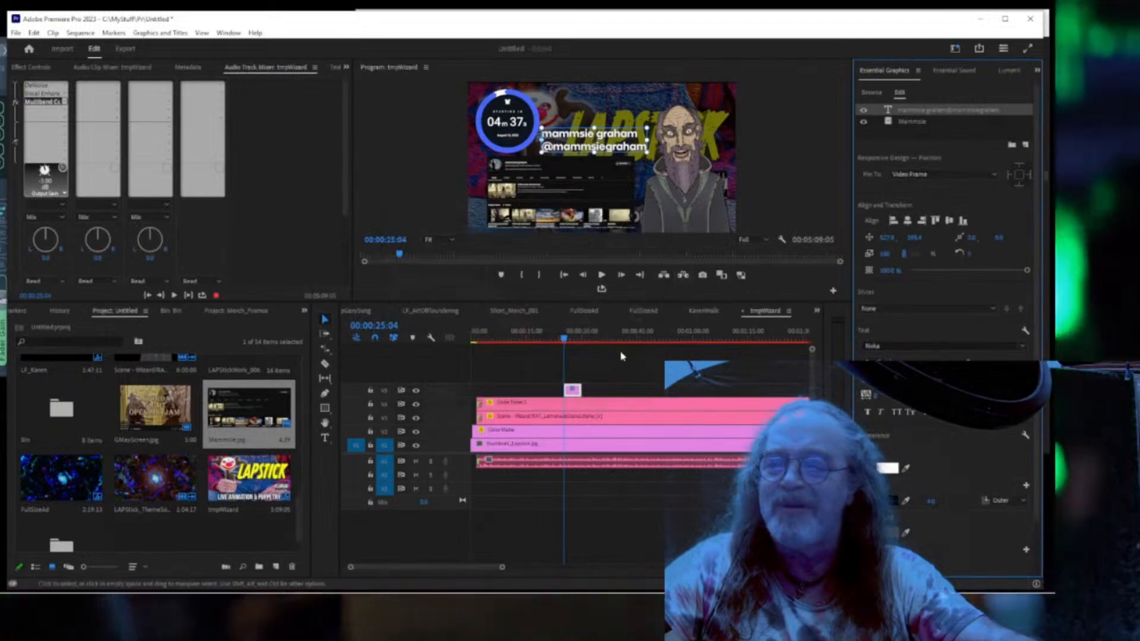
Preview the title full screen at about 27 seconds, then select the name text.
click(574, 335)
key(ctrl+grave)
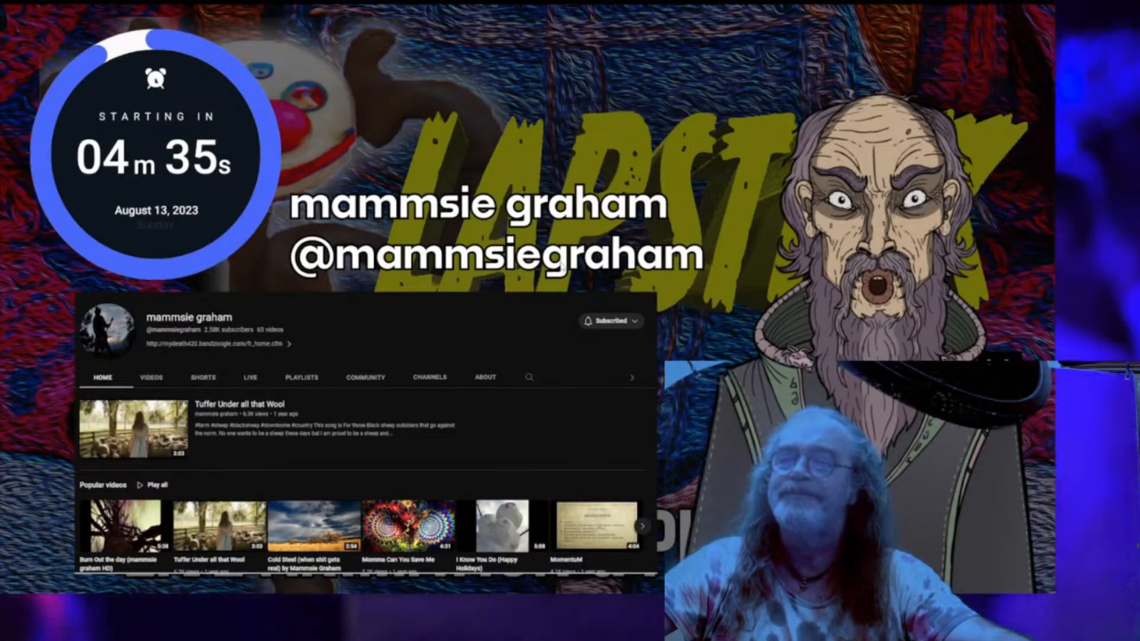
key(Escape)
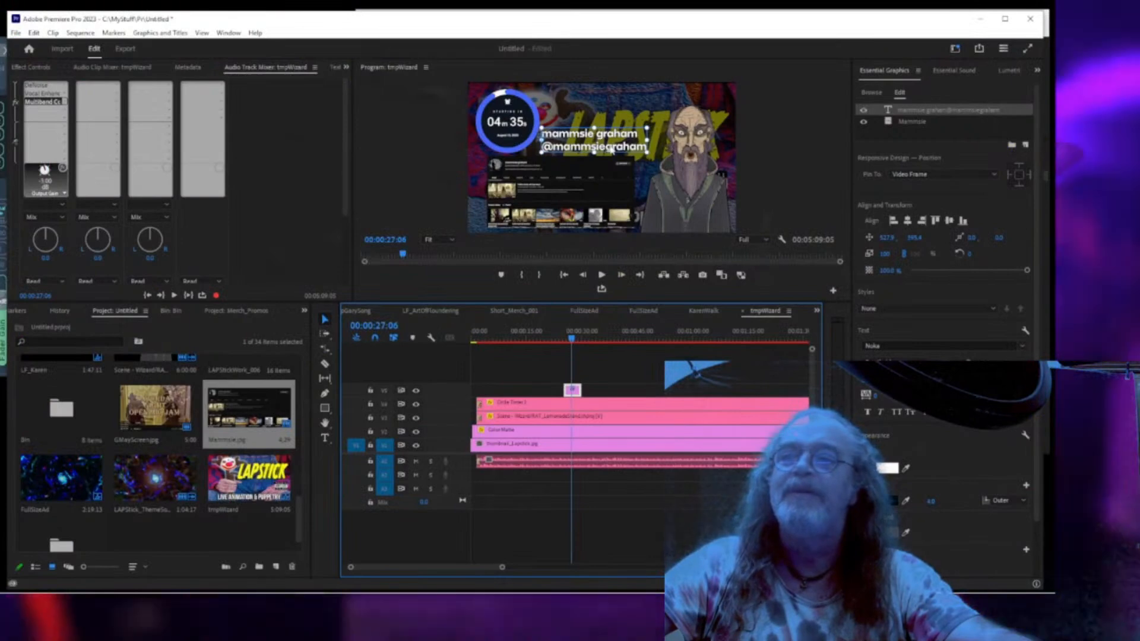
click(616, 150)
Raise the name text about 35 pixels and move the screenshot up-right to reveal LIVE ANIMATION.
drag(617, 138, 621, 125)
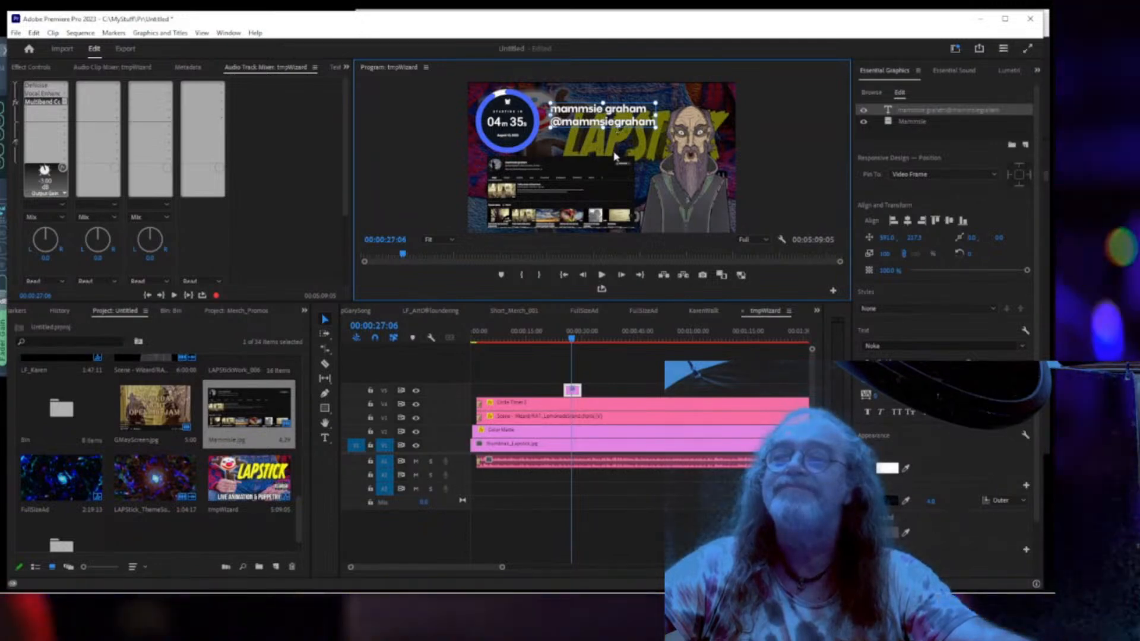
click(604, 197)
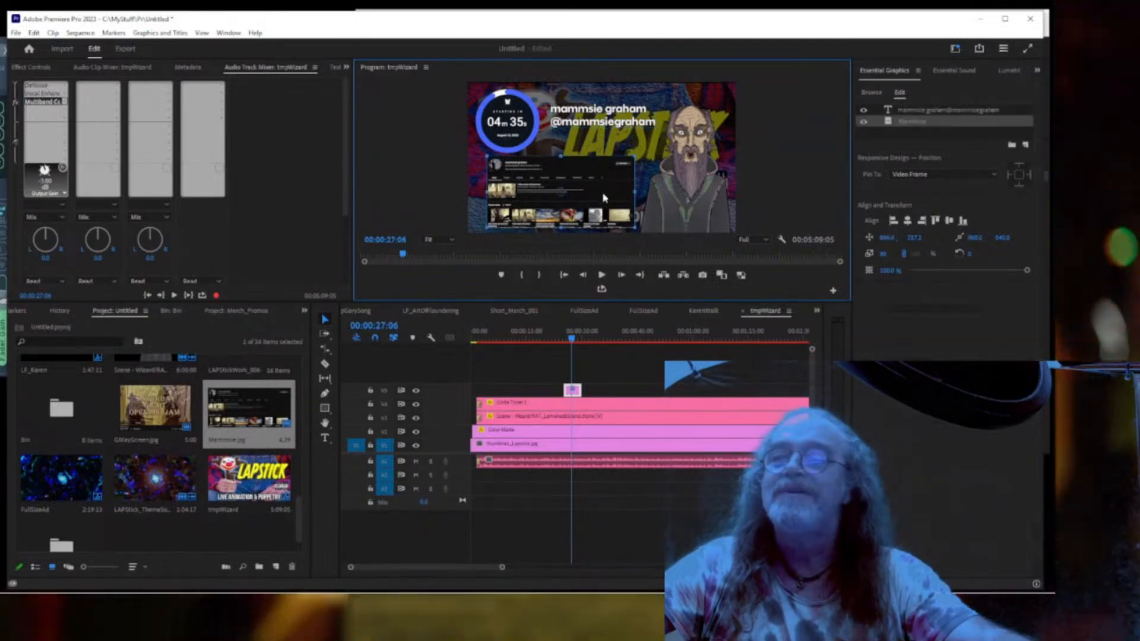
drag(608, 197, 609, 184)
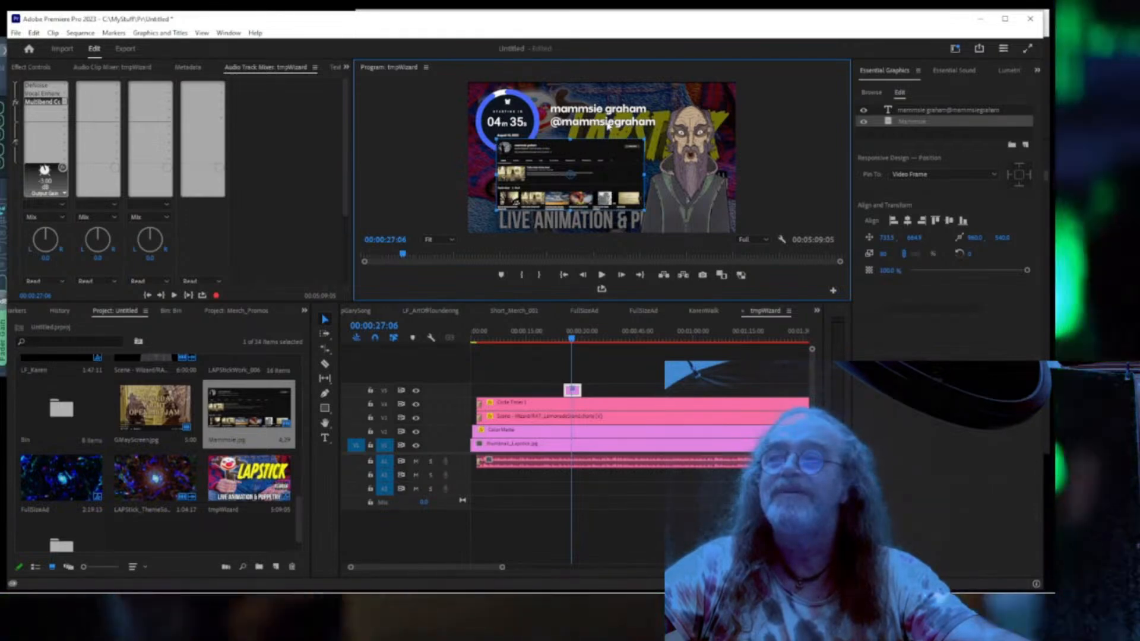
Reselect the name text and preview the scene full screen.
click(610, 123)
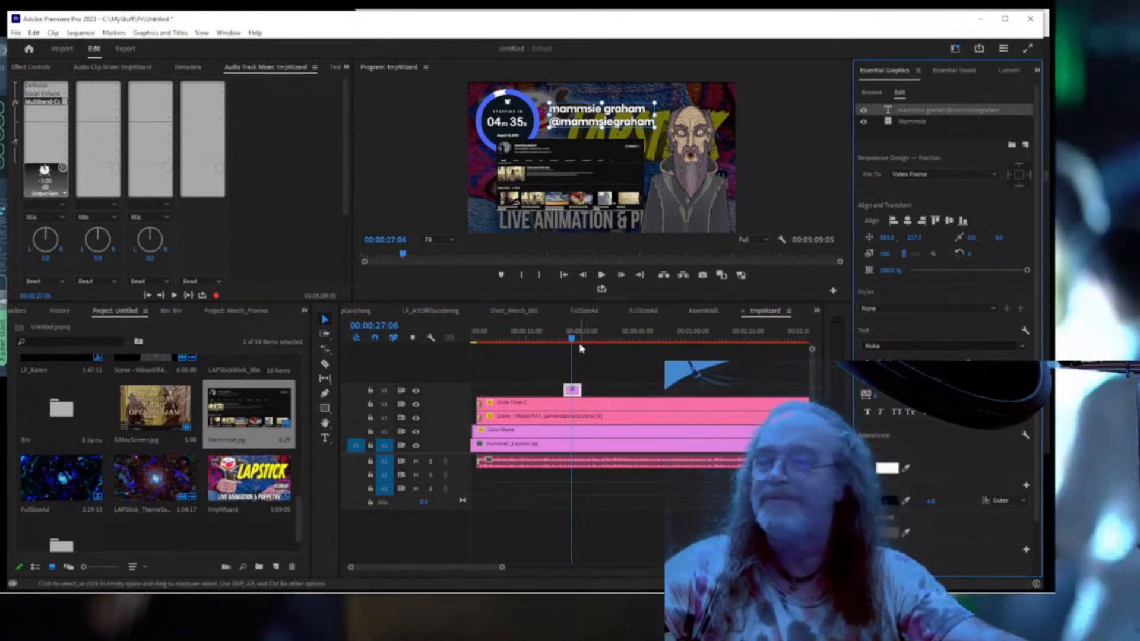
click(572, 342)
key(ctrl+grave)
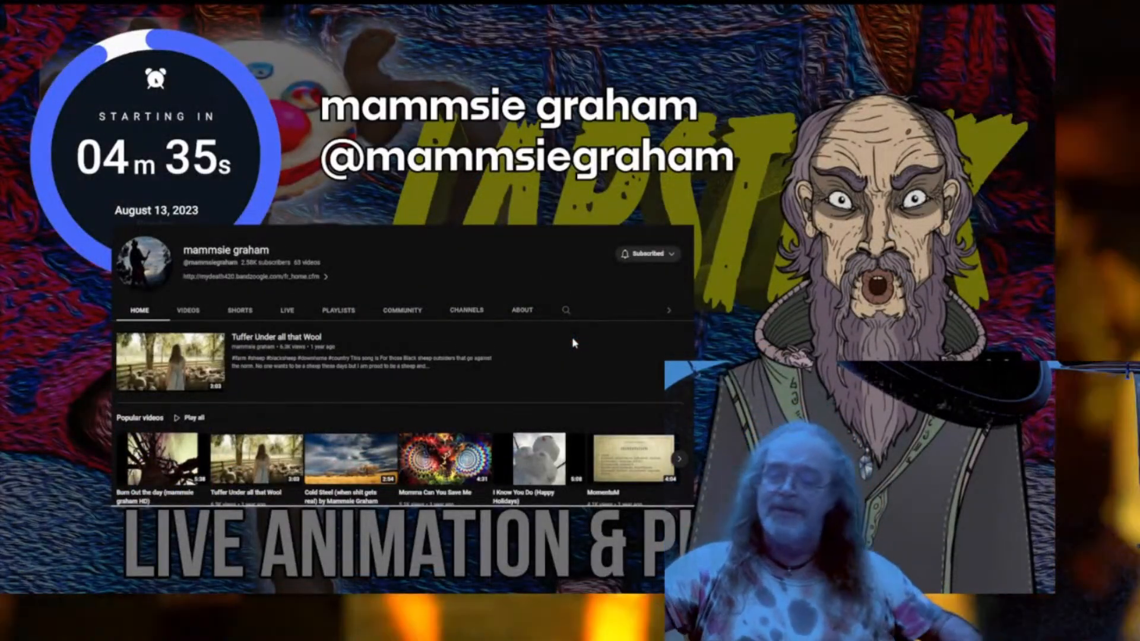
key(ctrl+grave)
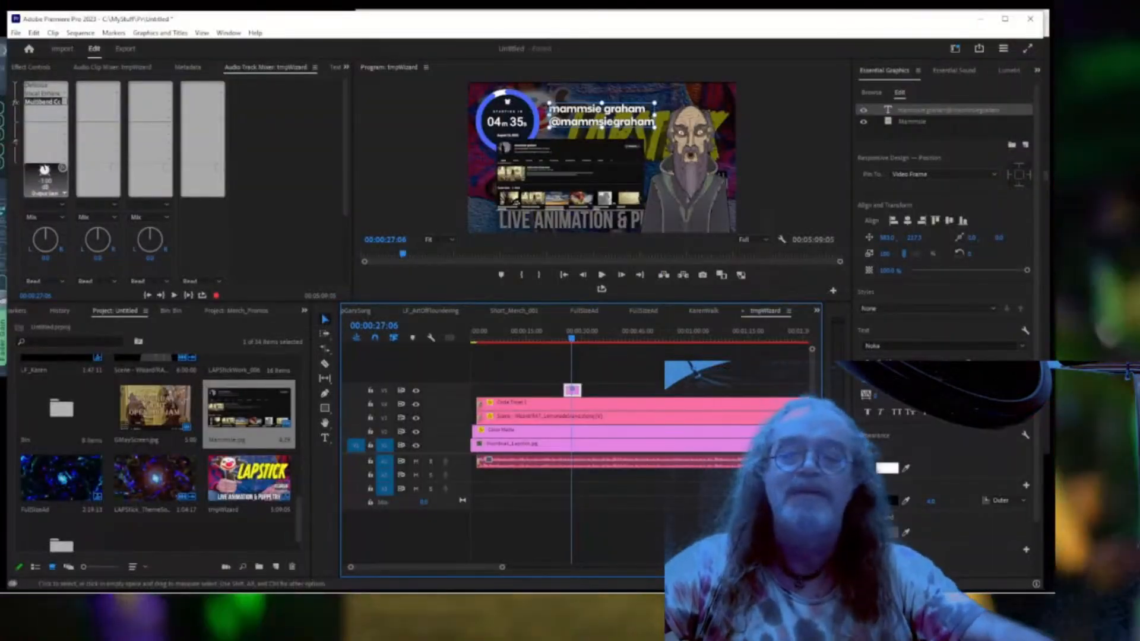
click(882, 468)
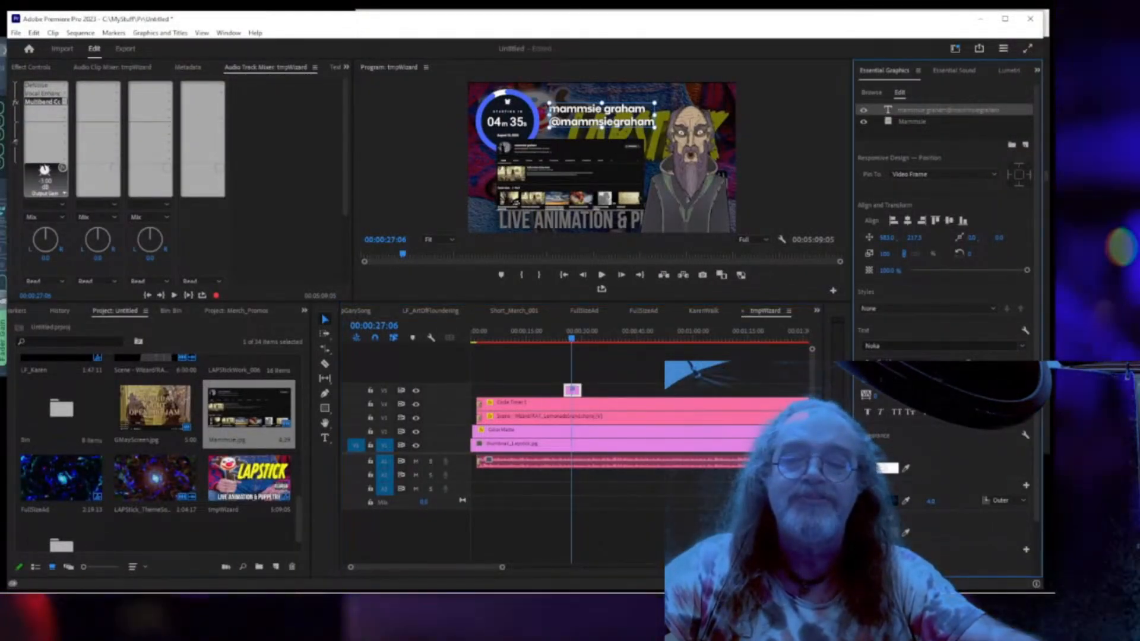
scroll(930, 558, down, 2)
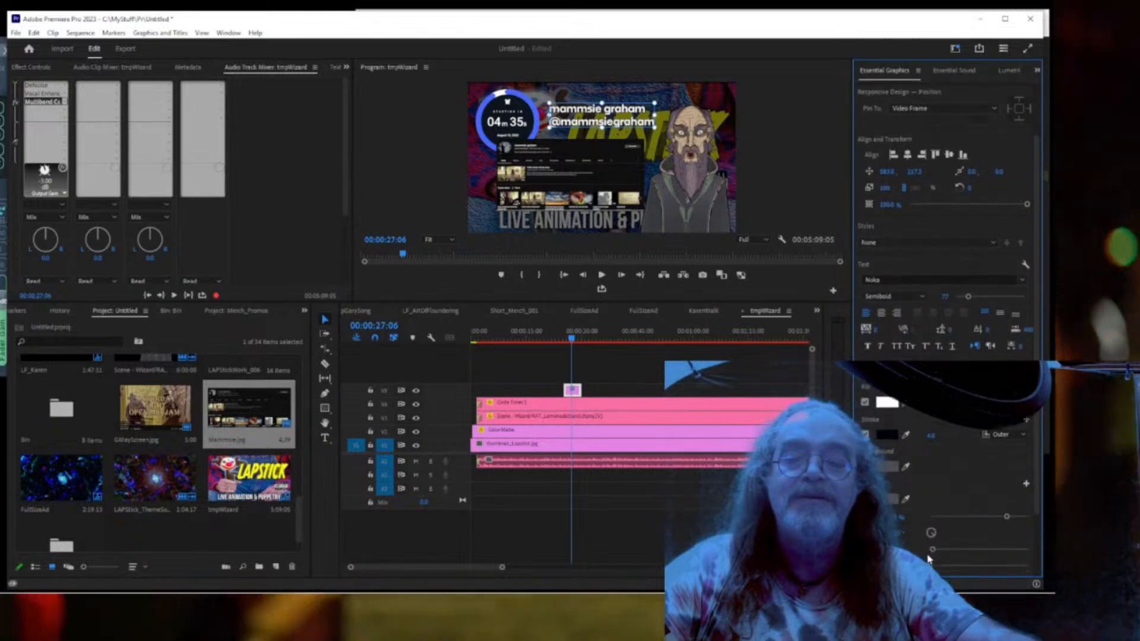
scroll(929, 558, down, 1)
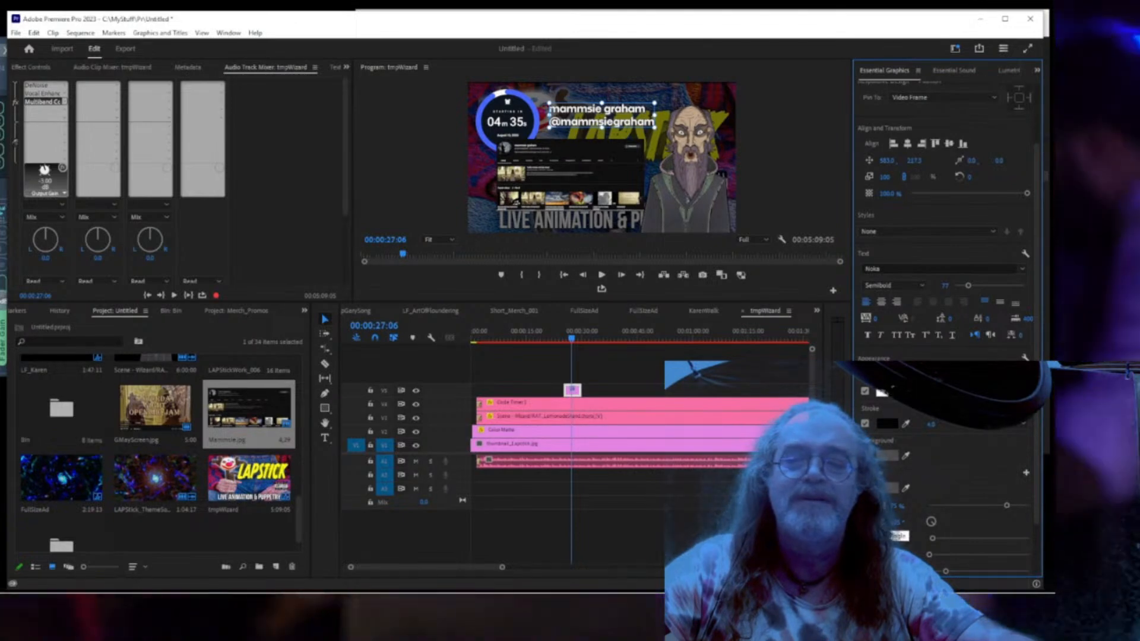
click(891, 489)
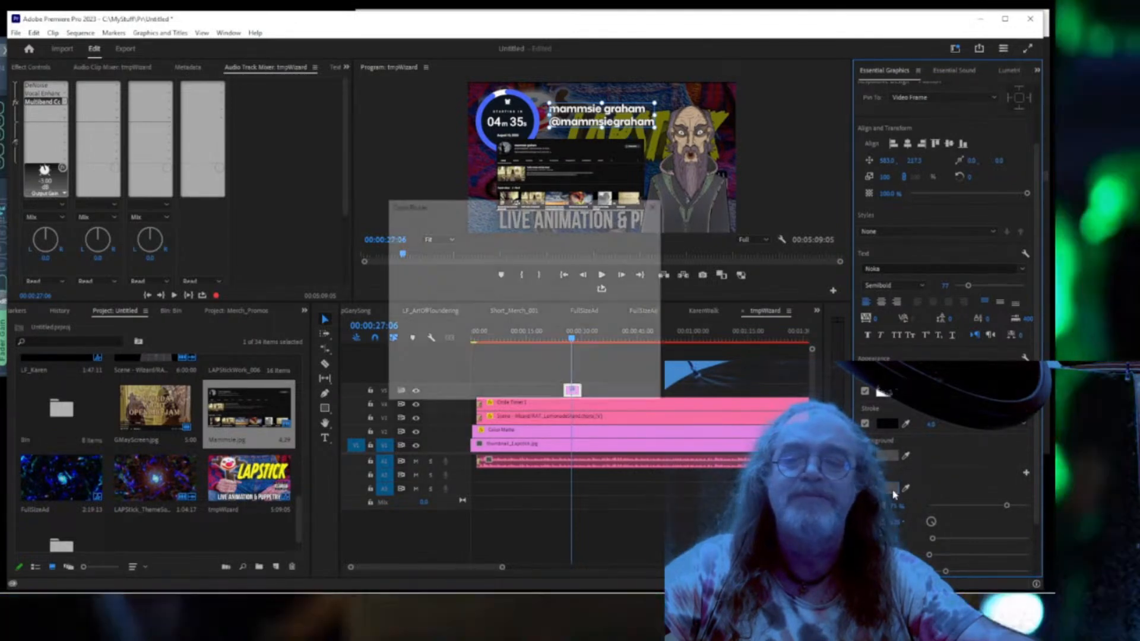
drag(499, 316, 392, 242)
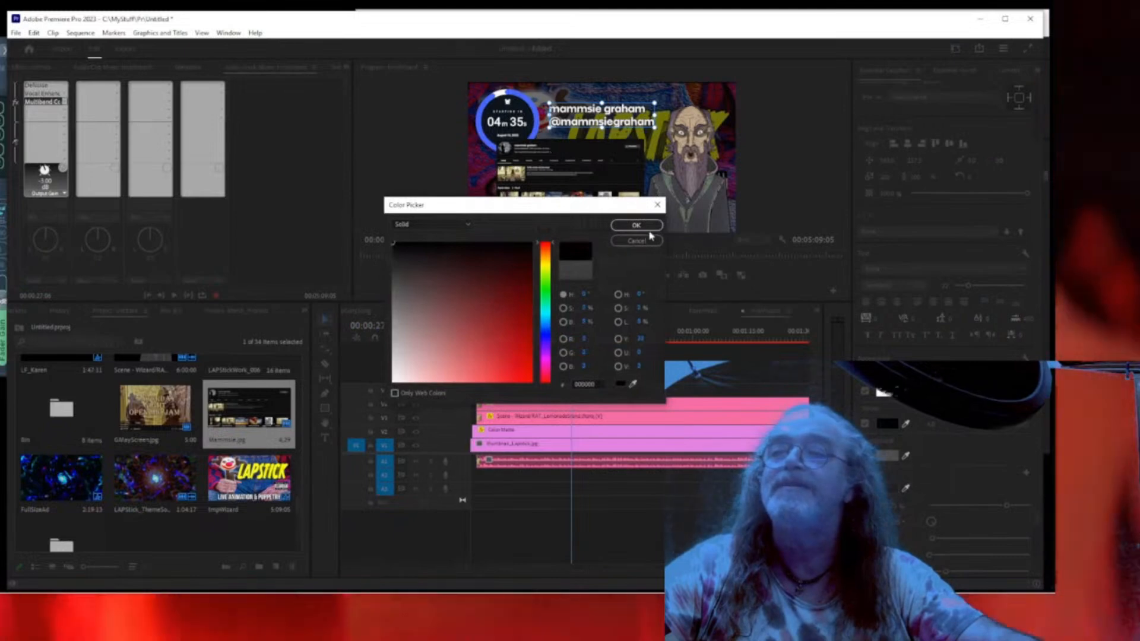
click(638, 225)
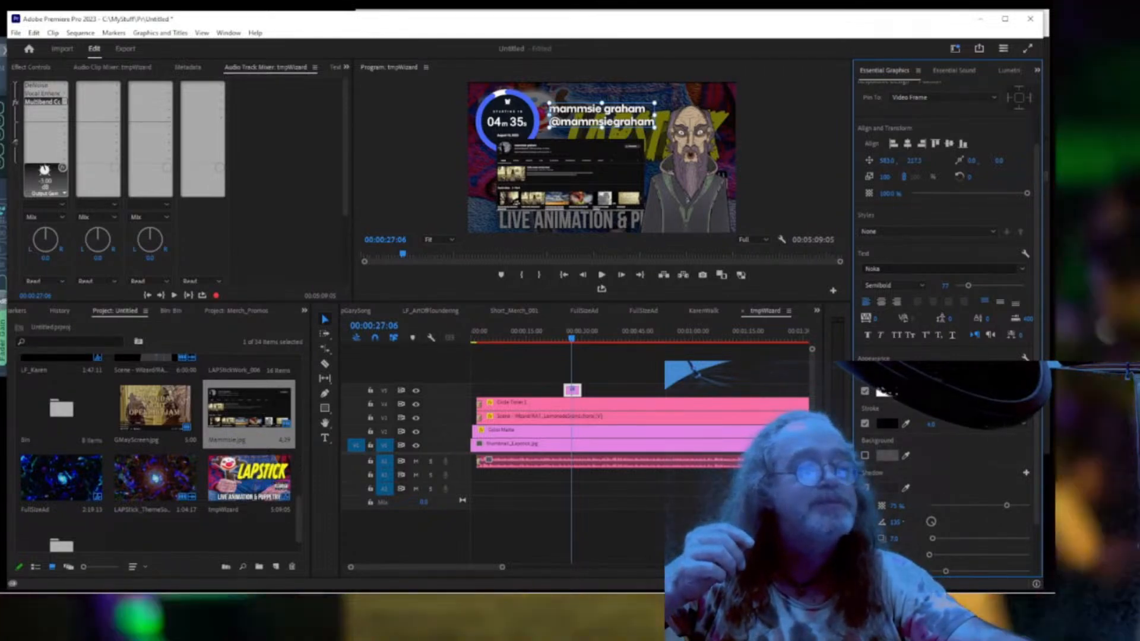
key(alt+Tab)
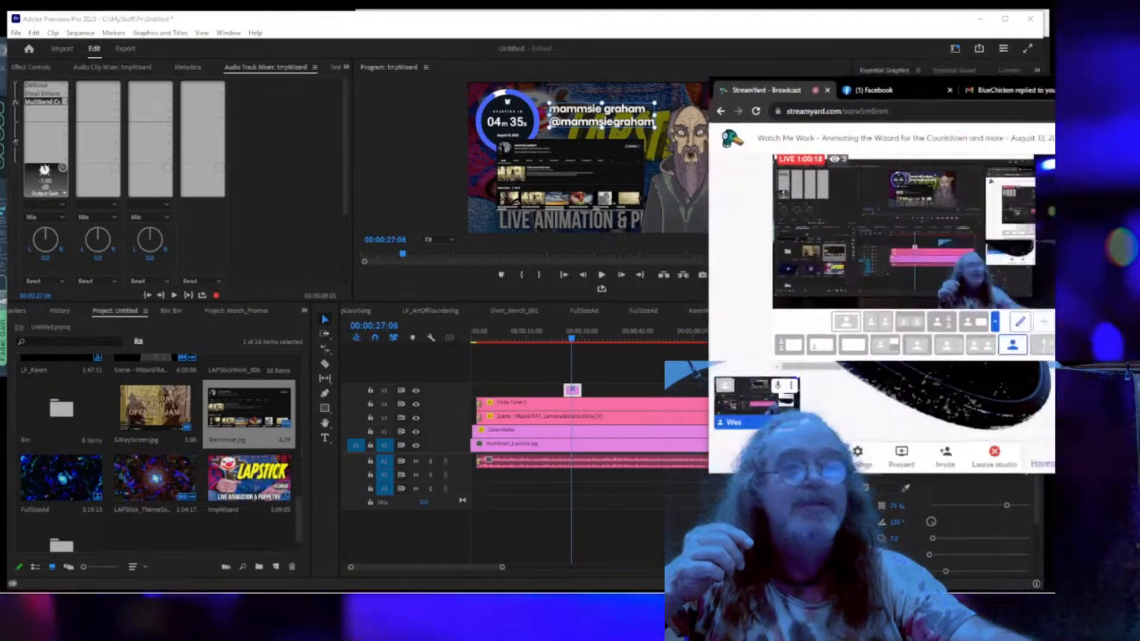
Show a viewer's comment on the StreamYard broadcast, return to Premiere, and open the text fill colour.
drag(1054, 90, 806, 87)
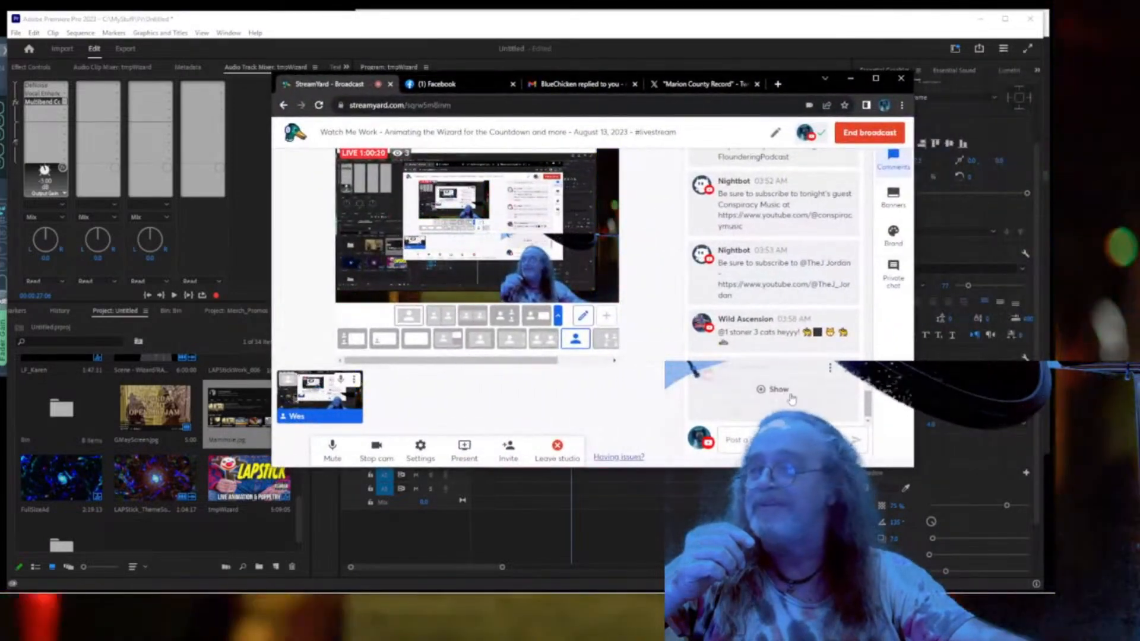
click(791, 398)
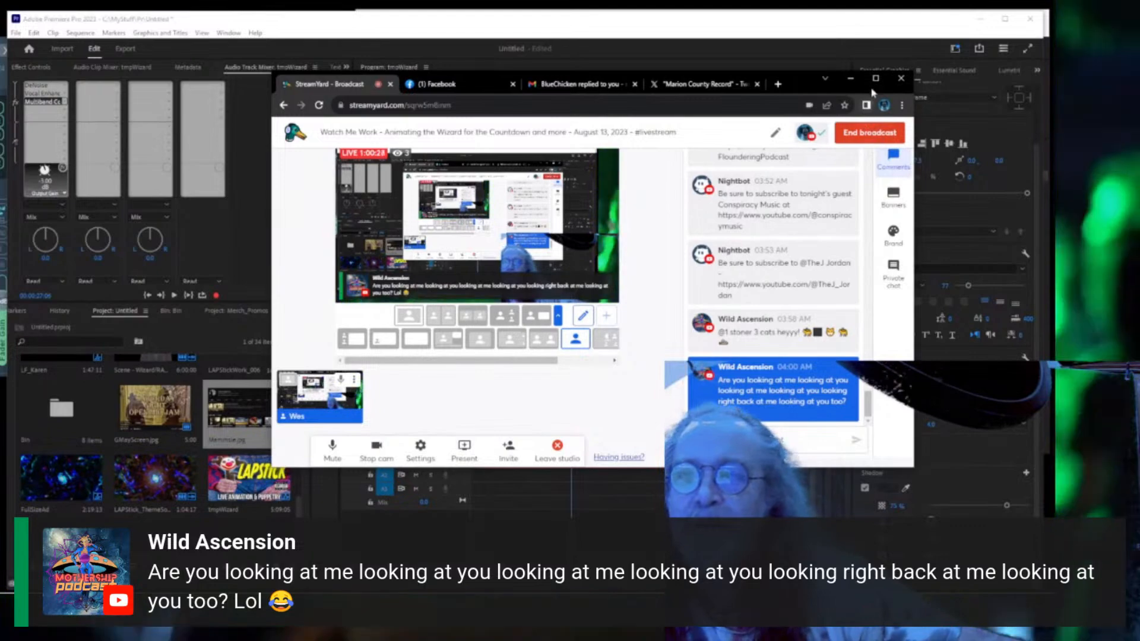
click(875, 78)
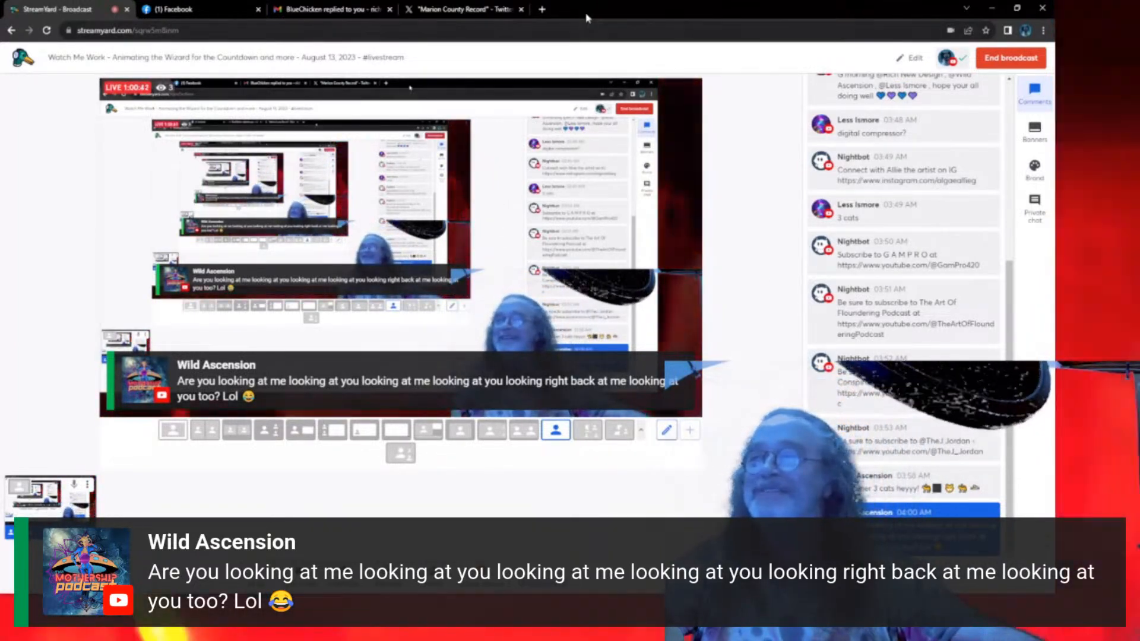
drag(586, 14, 1139, 6)
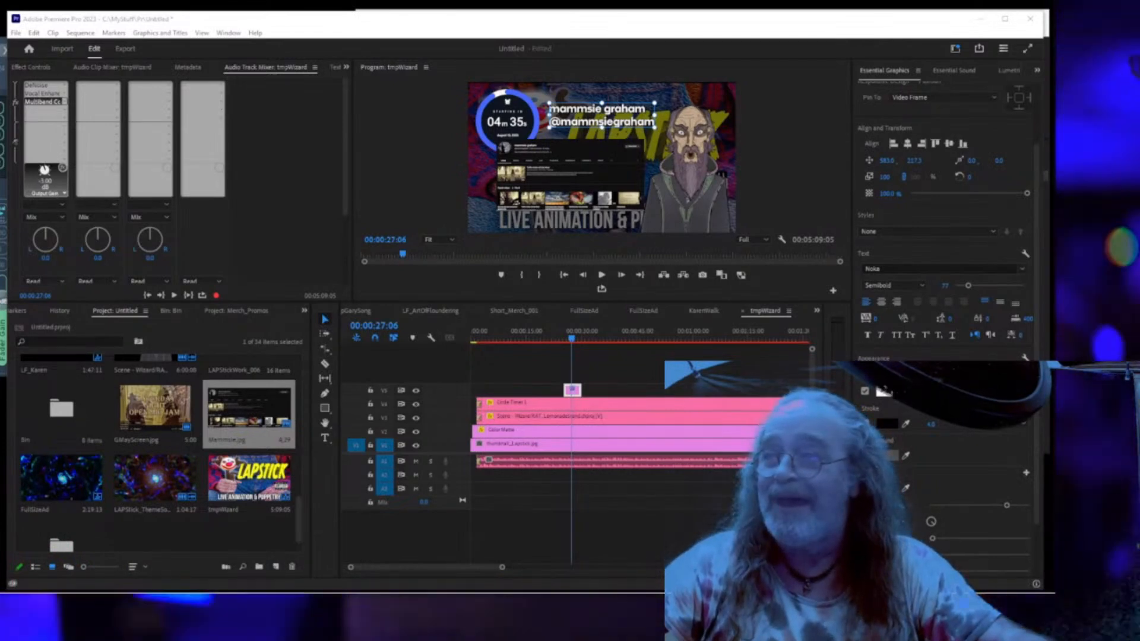
click(885, 392)
Give the channel name and handle text a green fill and preview it full screen.
click(546, 291)
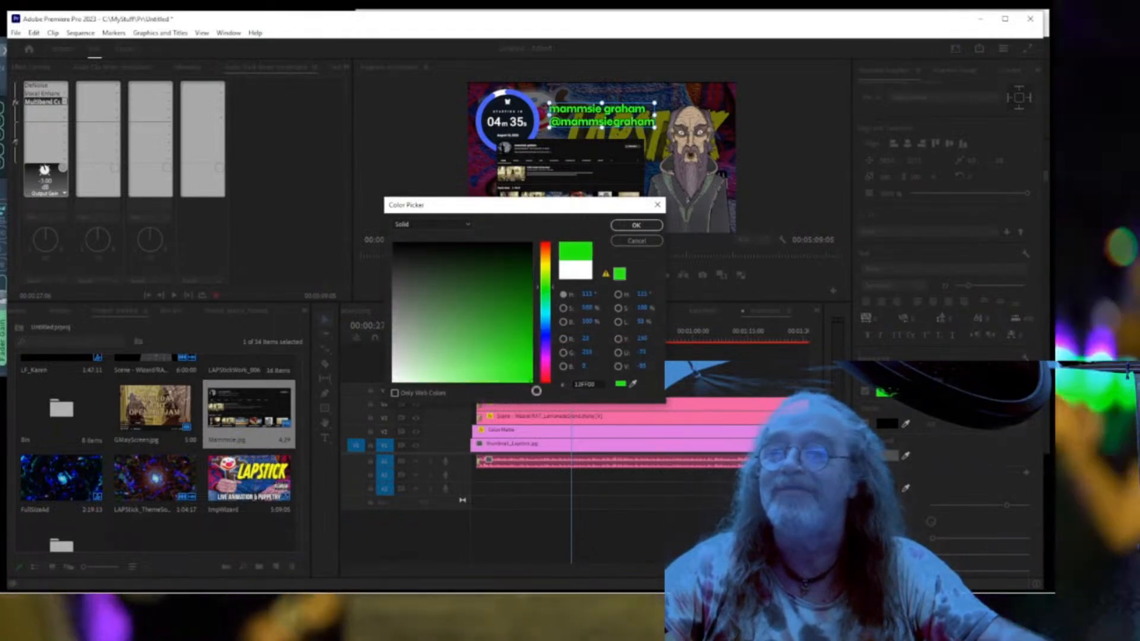
click(636, 225)
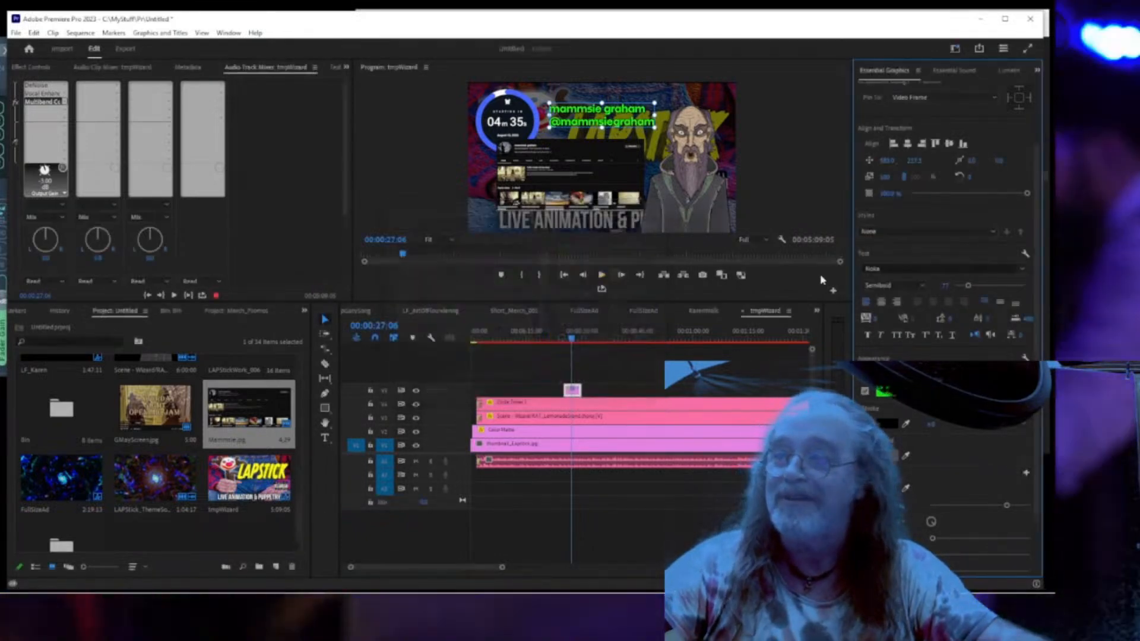
click(814, 215)
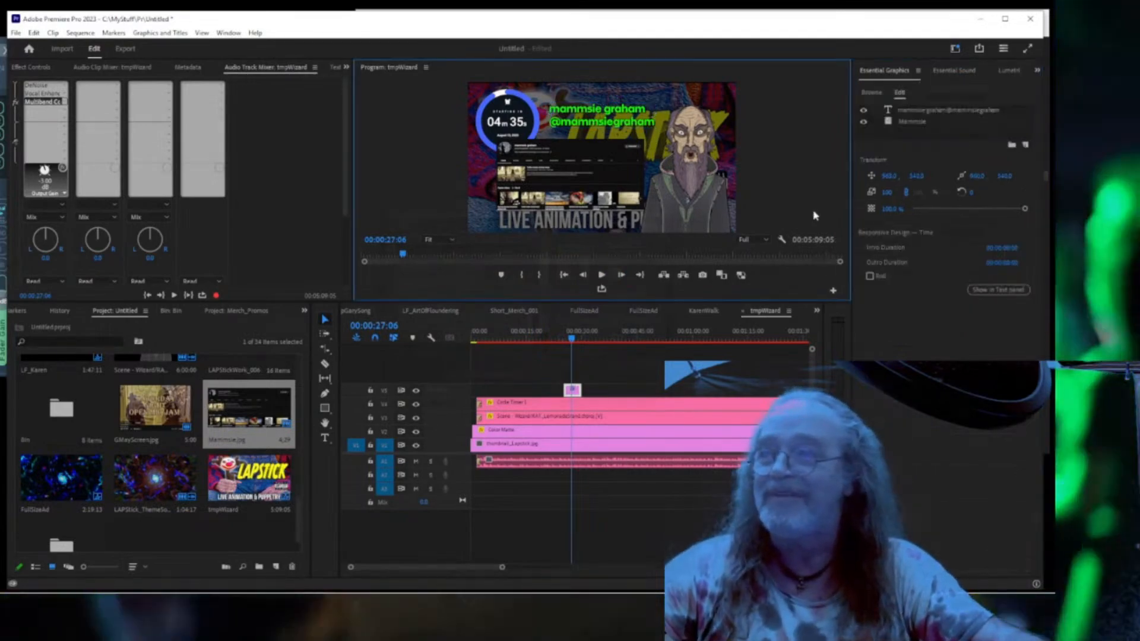
key(ctrl+grave)
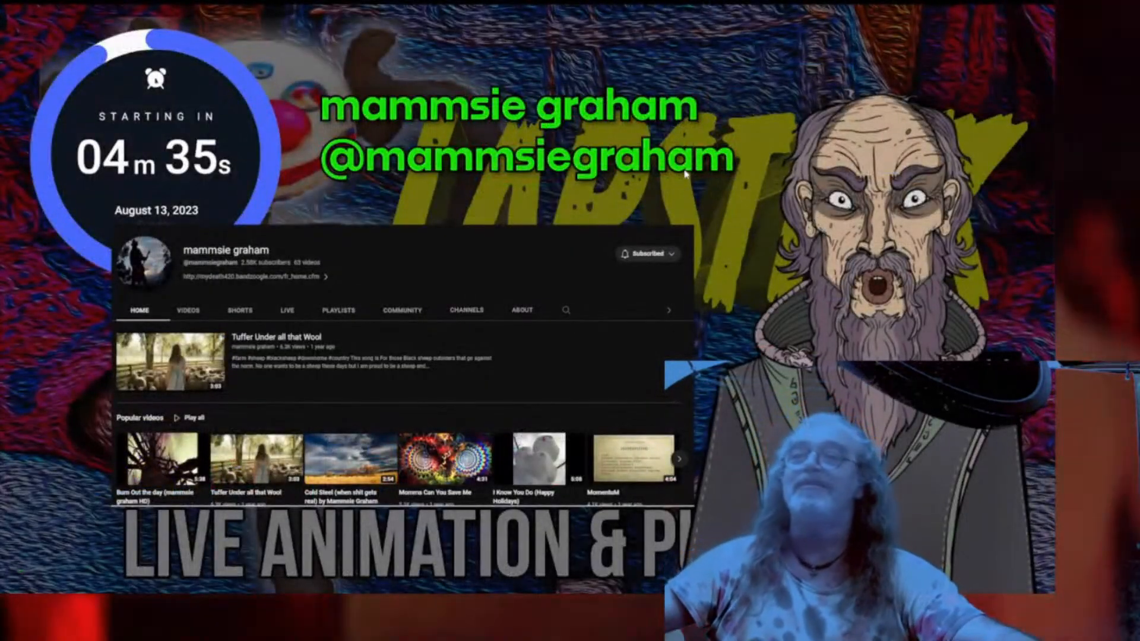
key(ctrl+grave)
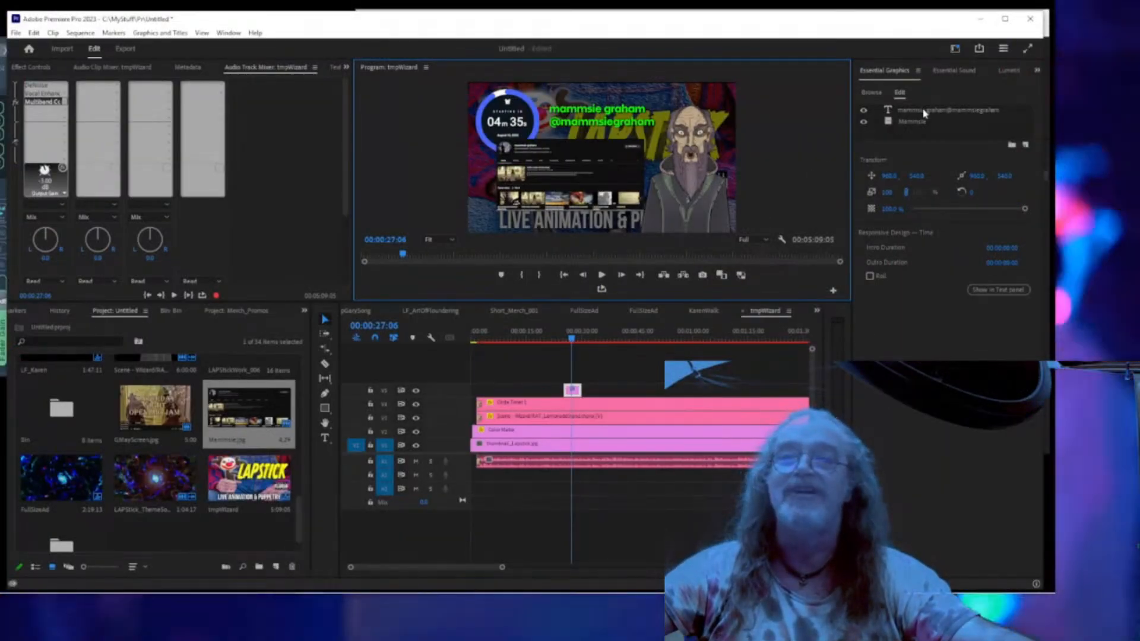
Push the name text's drop shadow distance out to about 20.8 and preview the scene.
click(926, 111)
scroll(909, 528, down, 4)
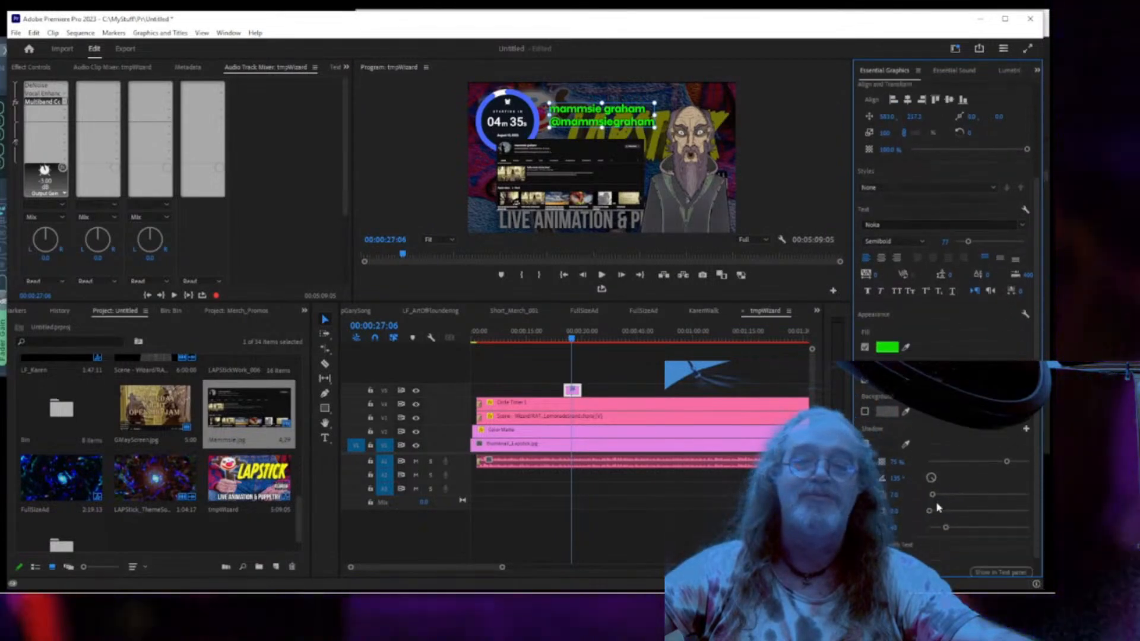
drag(936, 495, 939, 495)
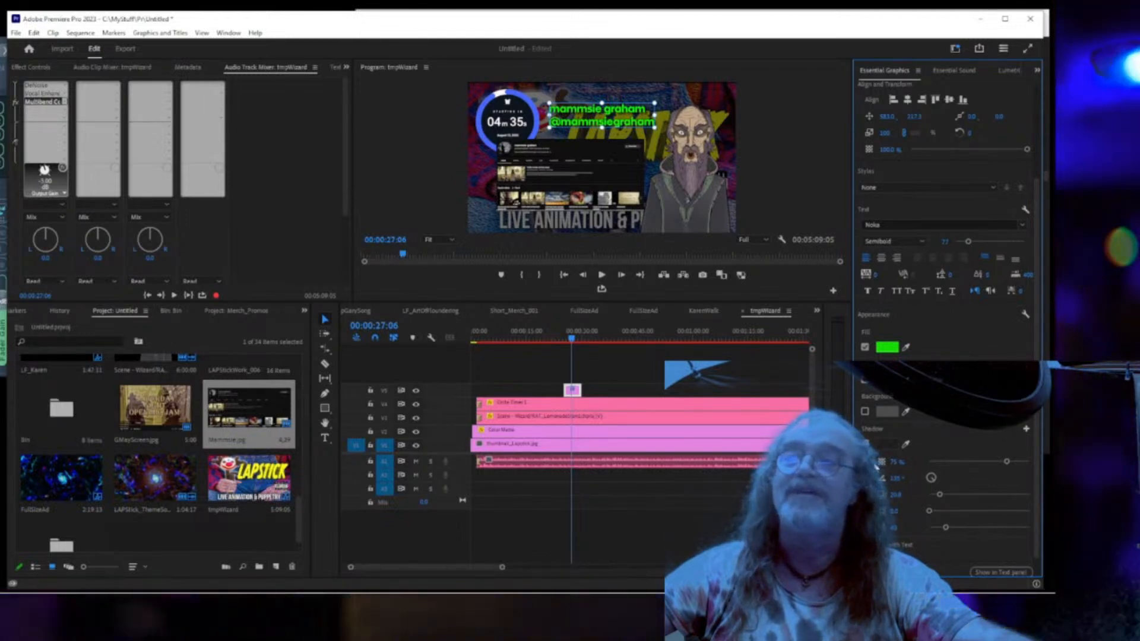
key(ctrl+grave)
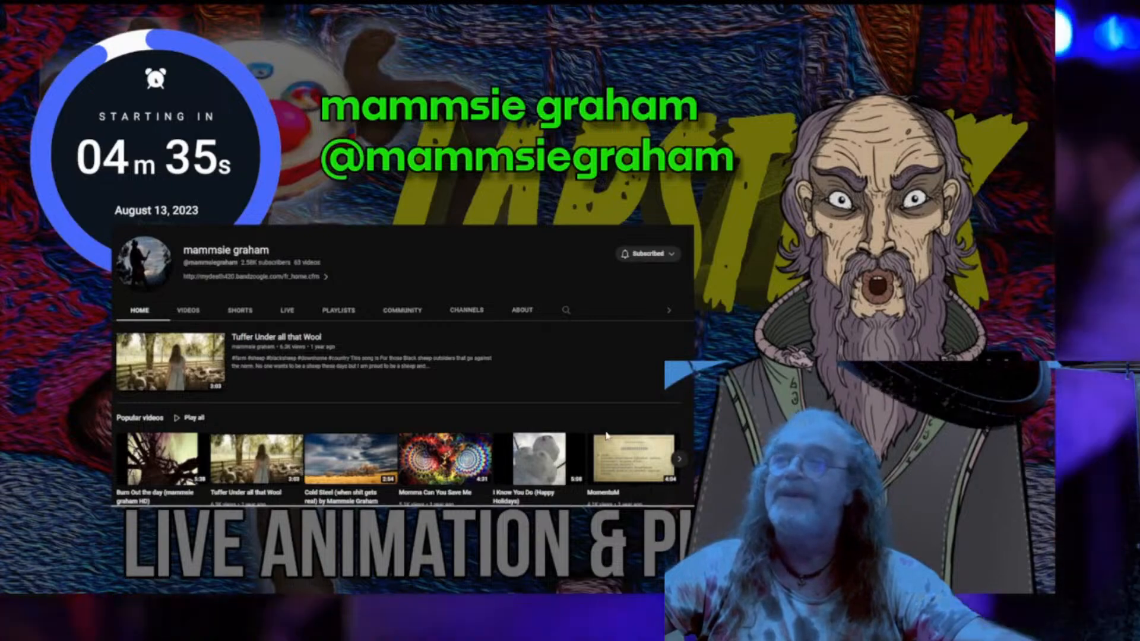
key(Escape)
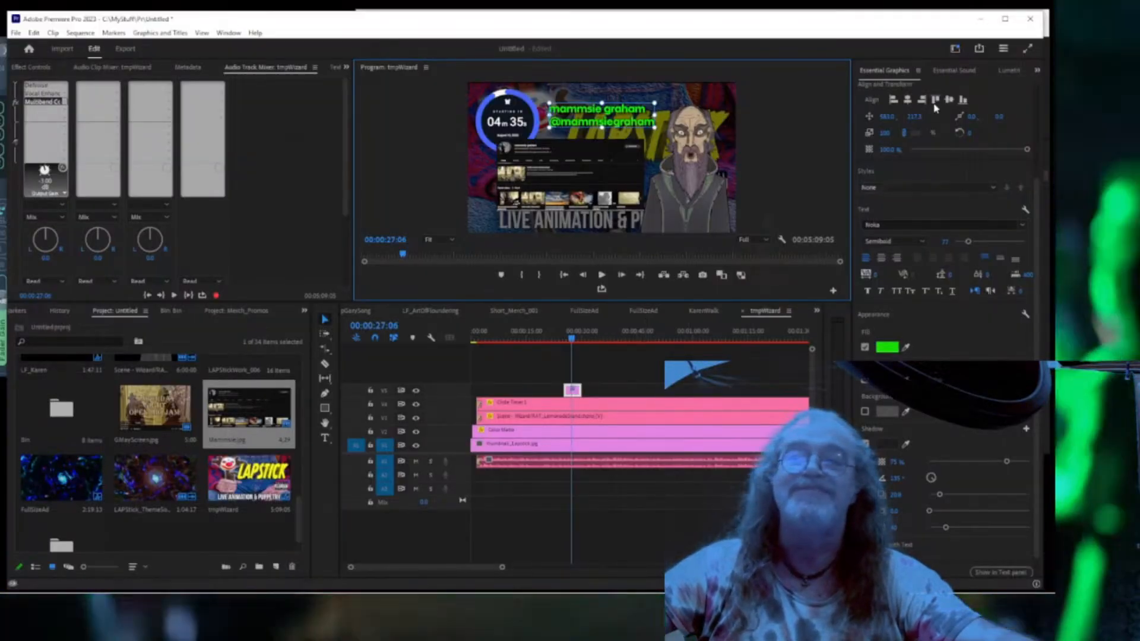
Select the channel screenshot image layer, leaving its layer name unchanged.
scroll(937, 107, up, 2)
scroll(937, 107, up, 2)
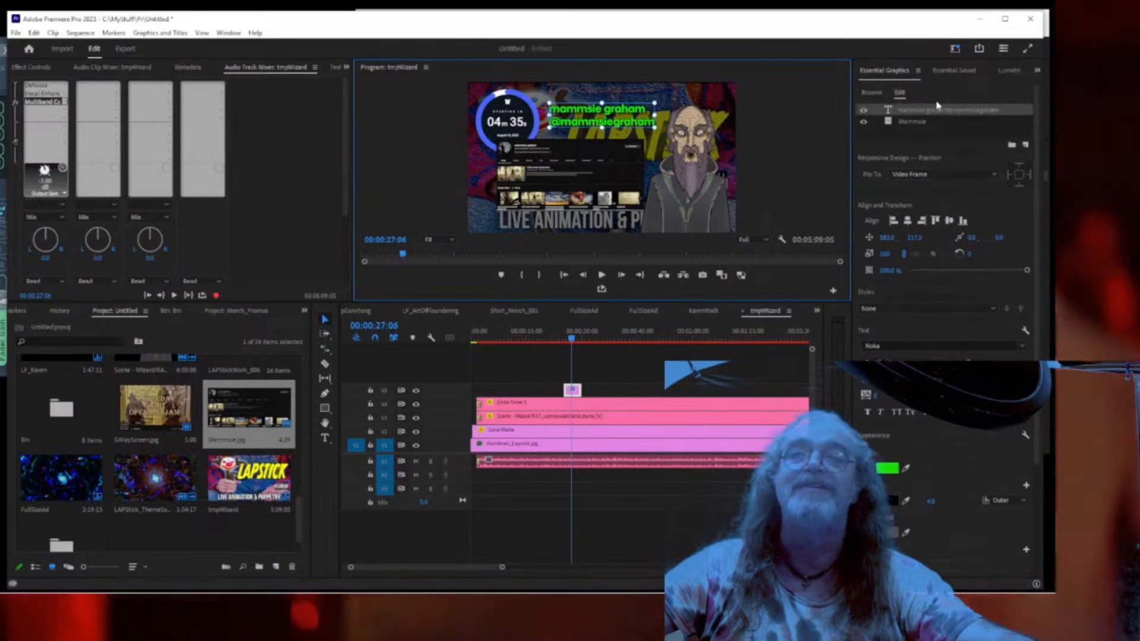
click(930, 123)
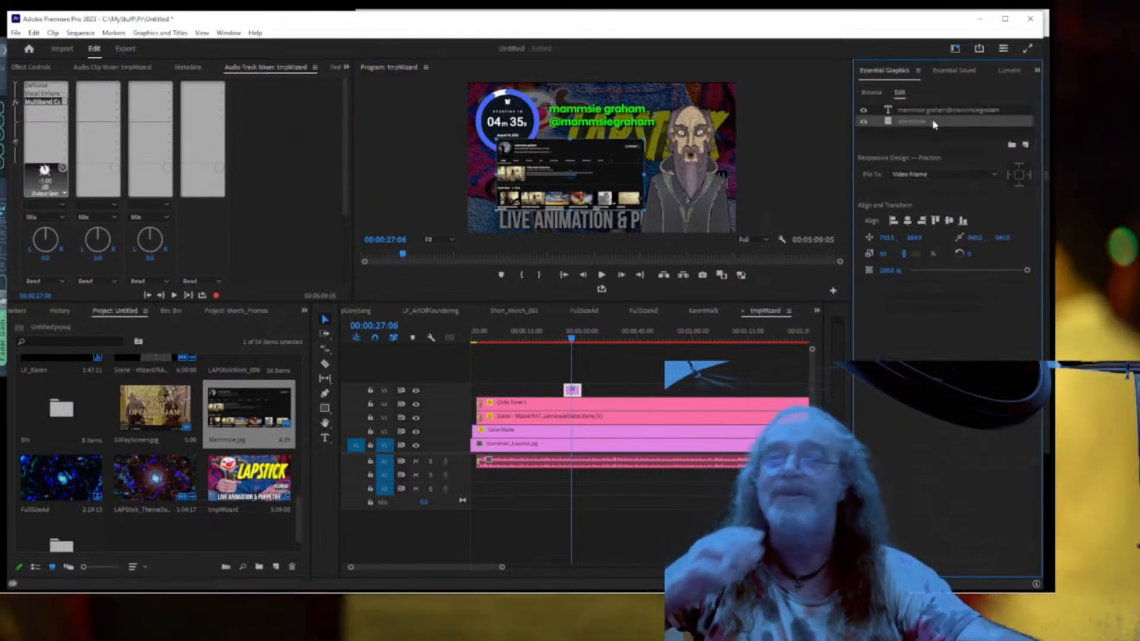
double_click(983, 121)
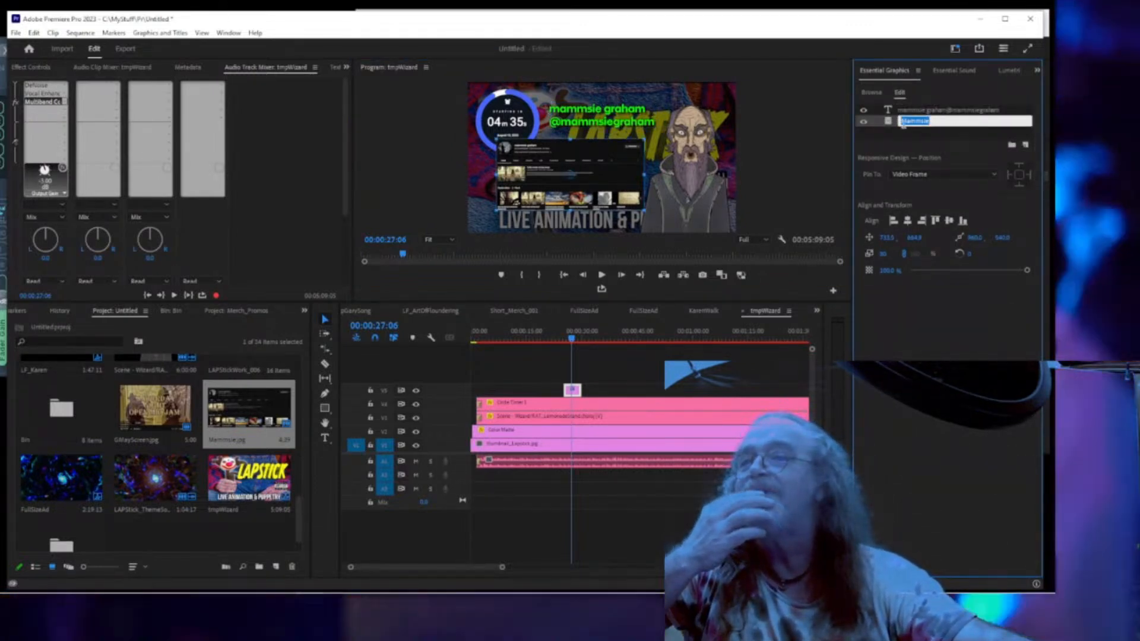
click(890, 123)
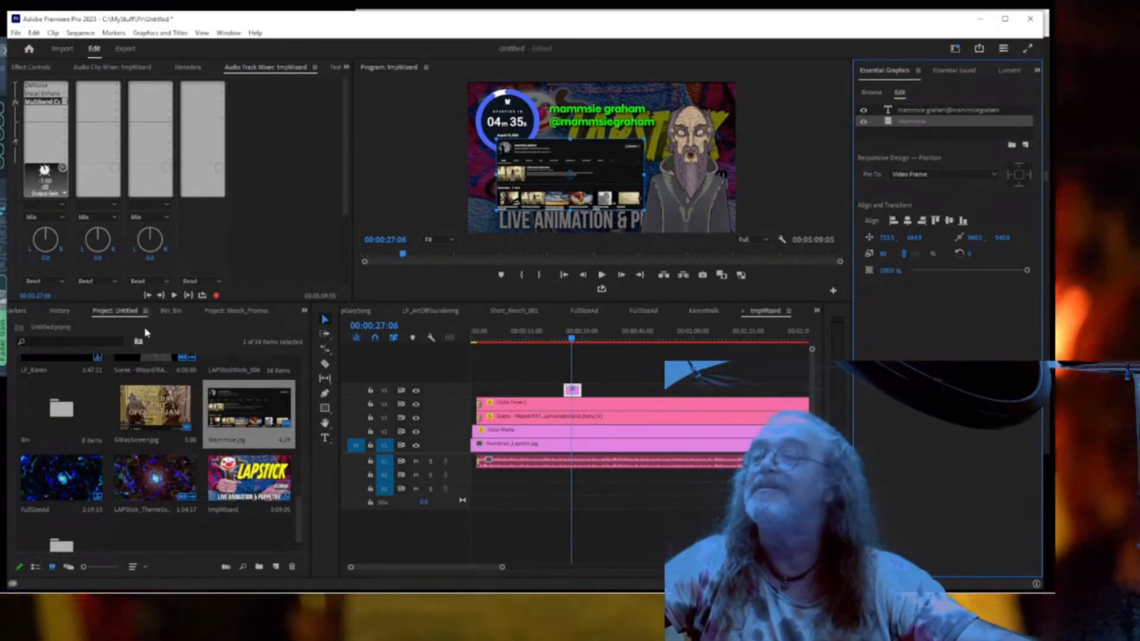
click(304, 311)
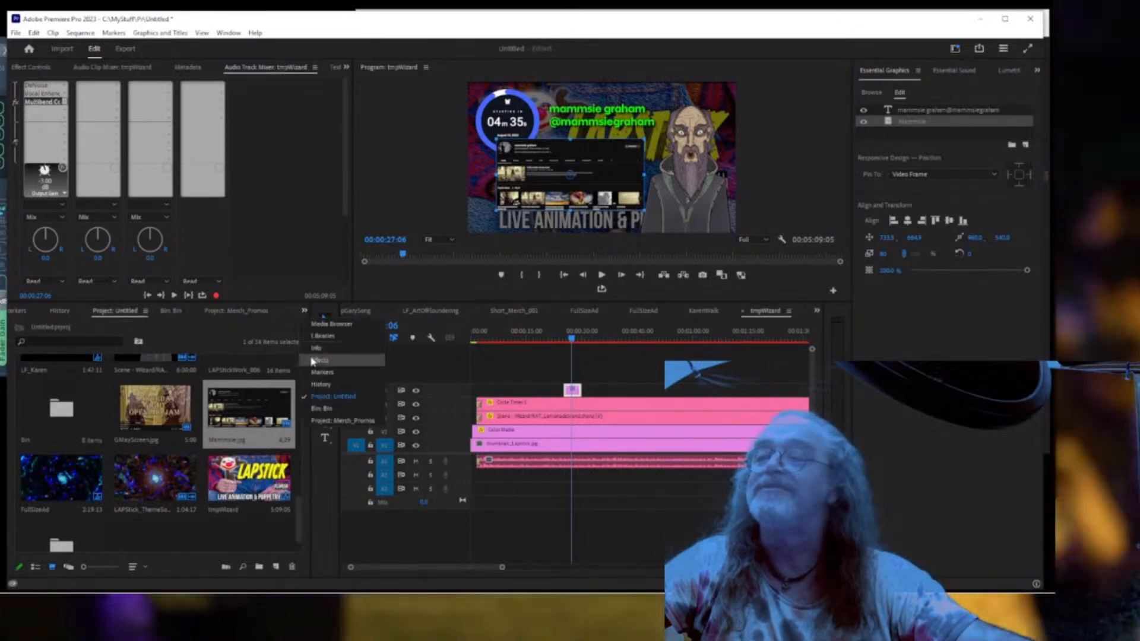
Bring up the Effects library and the Effect Controls panel for the graphic.
click(315, 360)
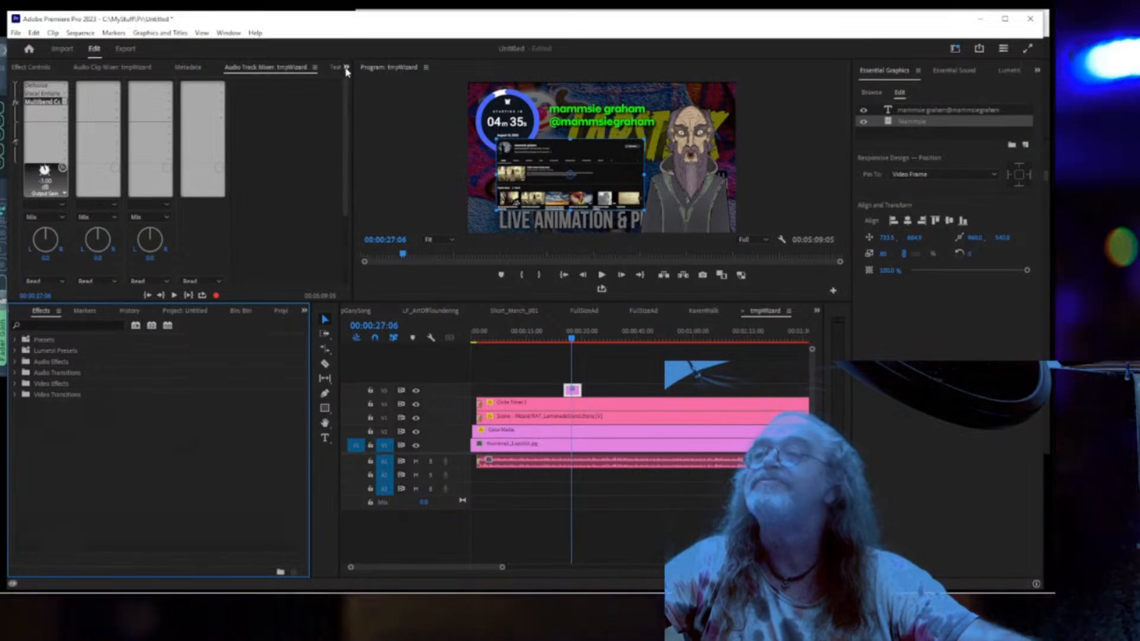
click(346, 68)
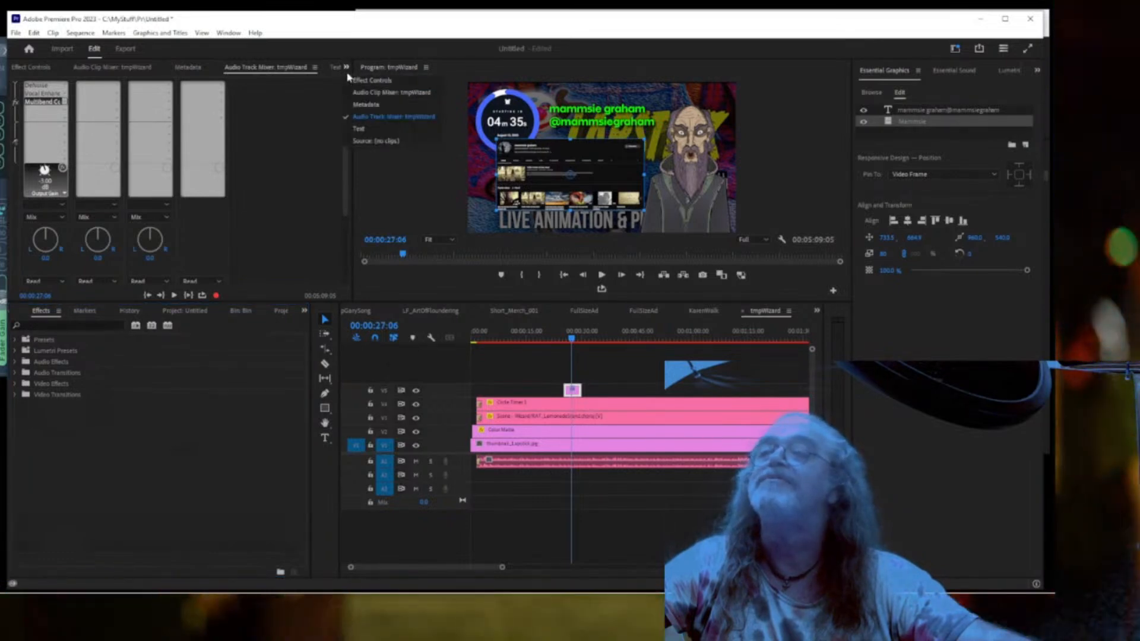
click(352, 79)
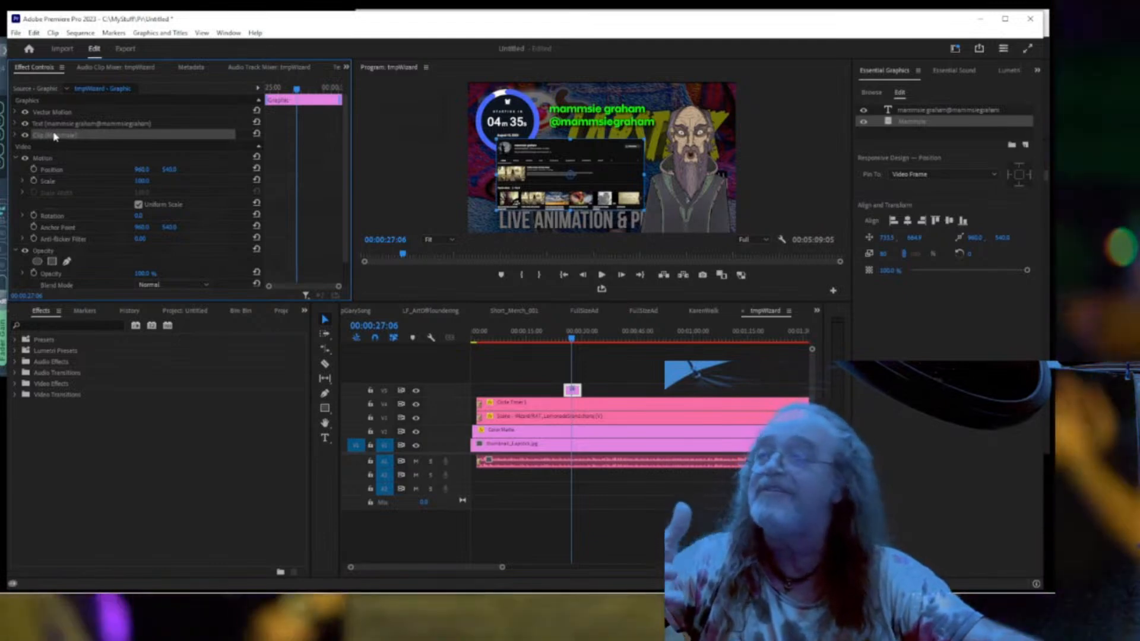
Expand the screenshot clip's transform properties, briefly checking the name text's properties too.
click(16, 136)
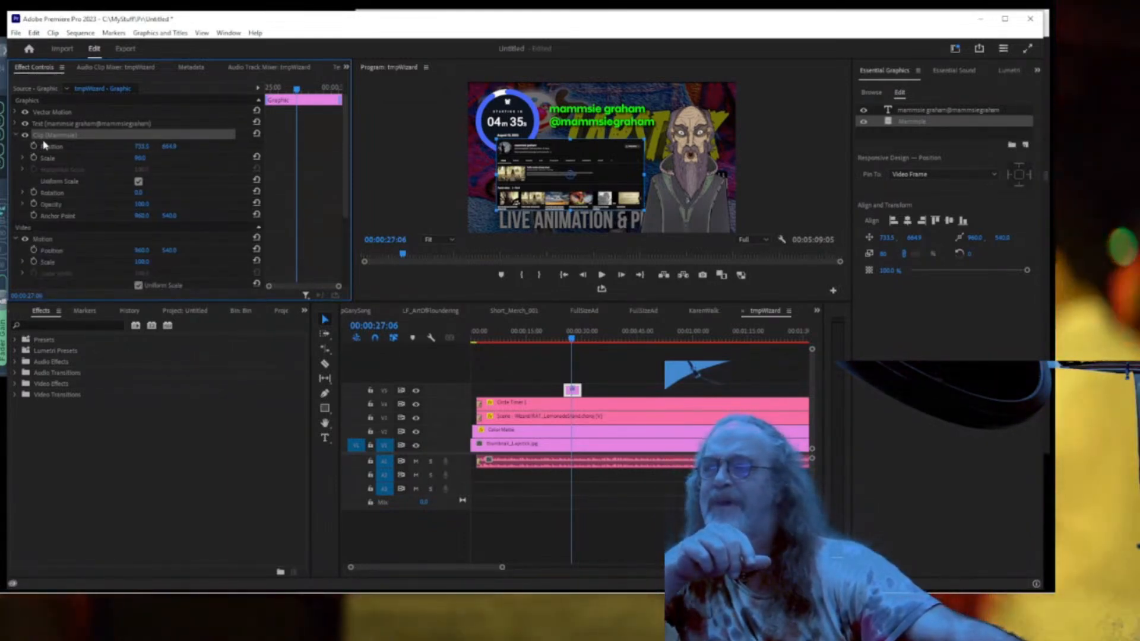
click(15, 124)
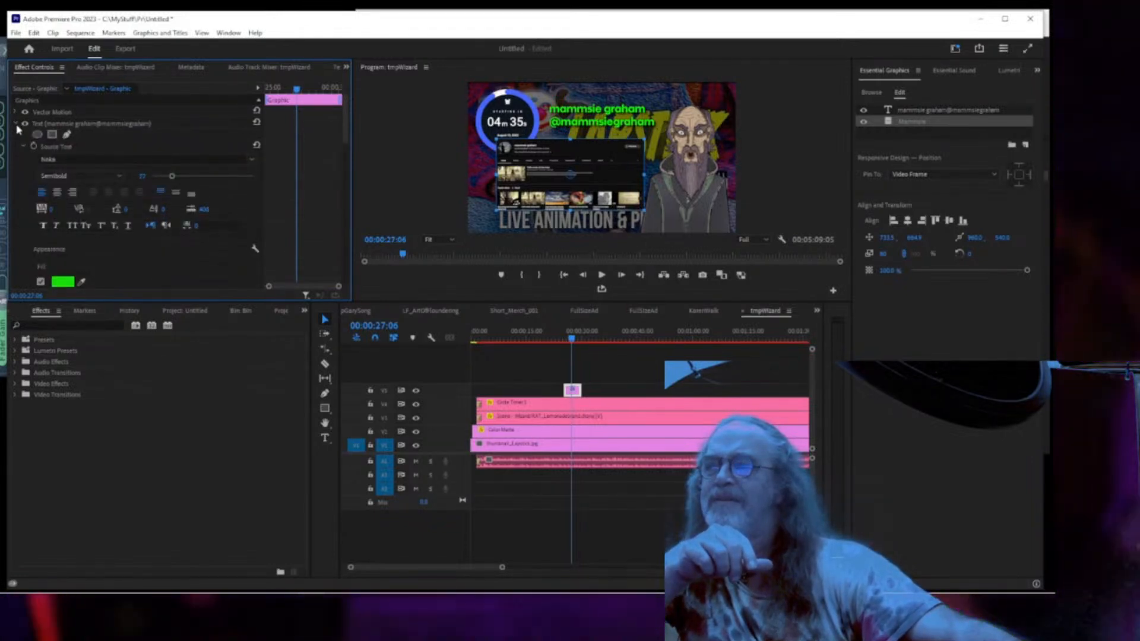
click(16, 124)
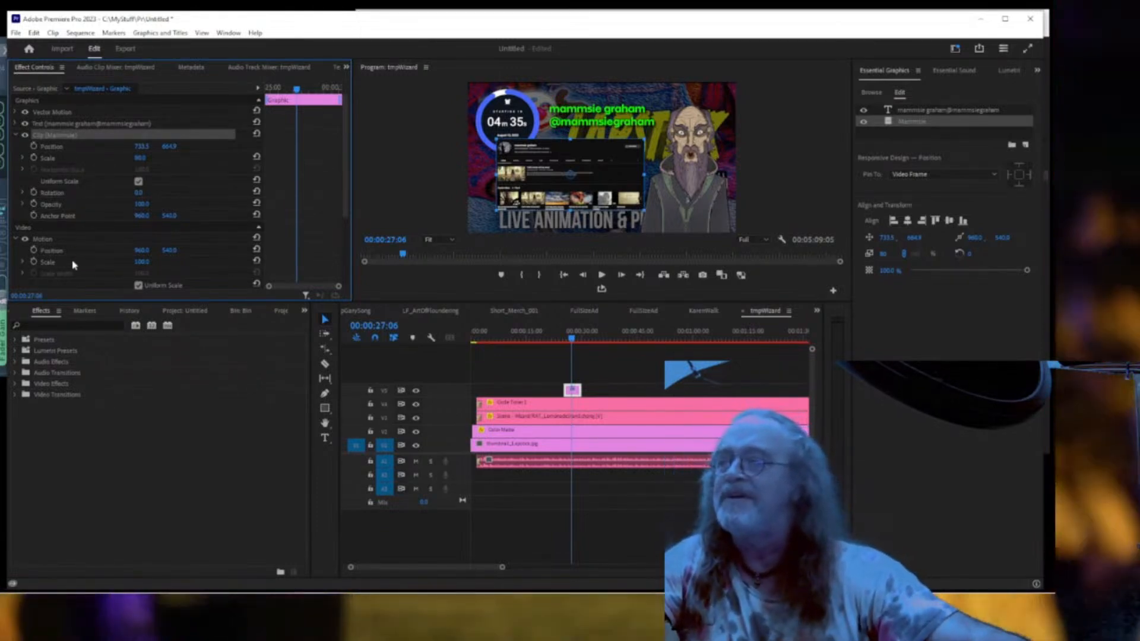
click(68, 325)
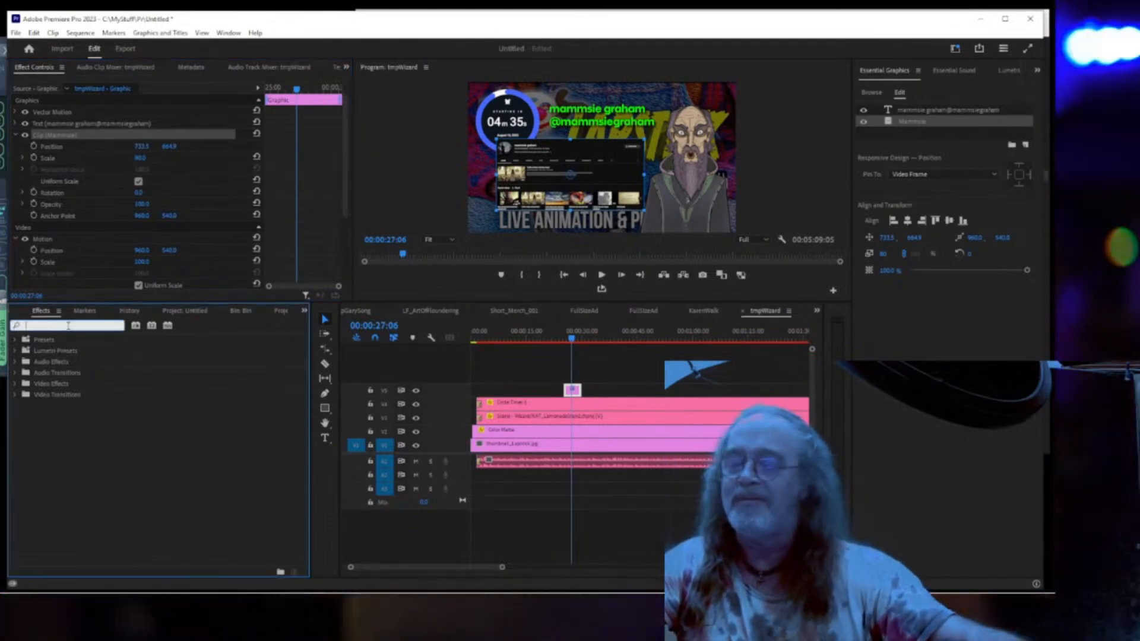
Search Effects for 'drop' and apply Drop Shadow to the screenshot clip.
text(drop)
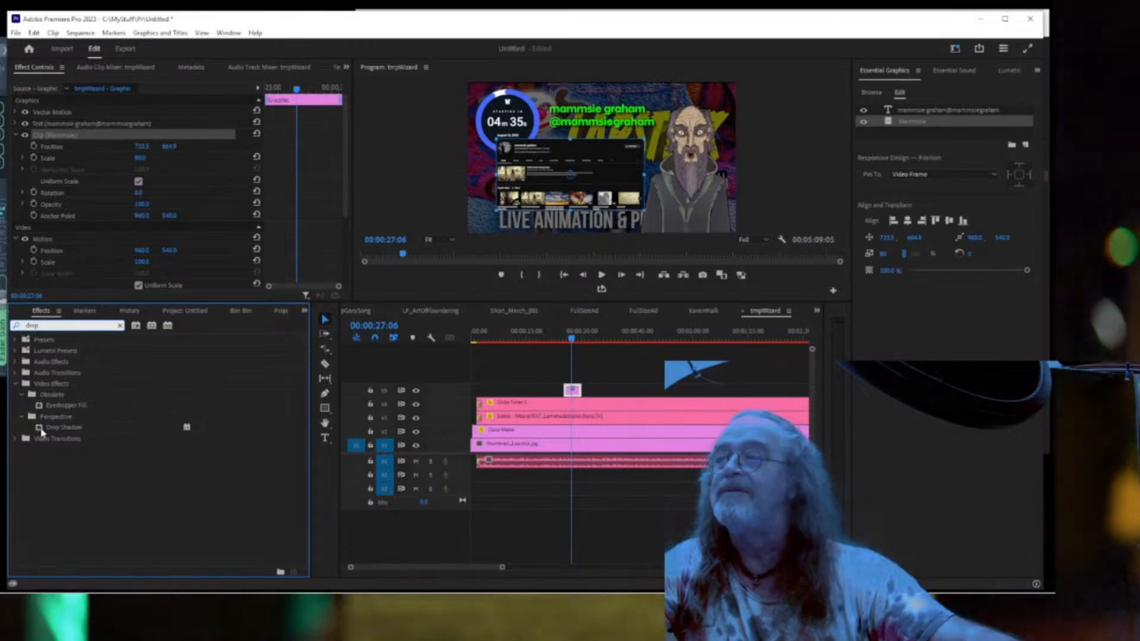
drag(42, 432, 77, 140)
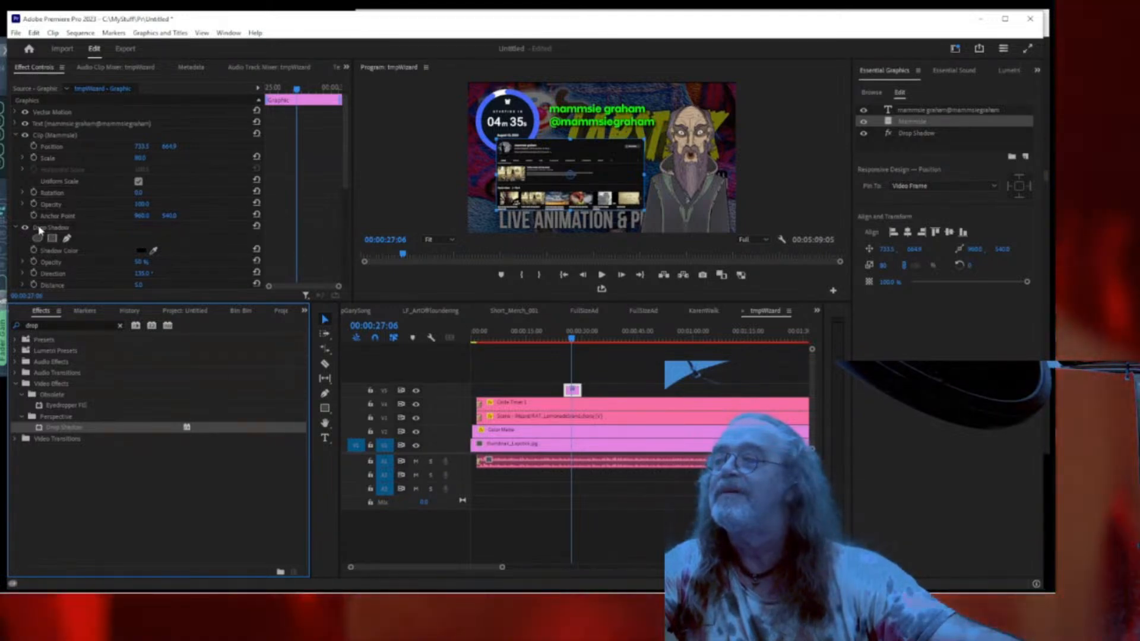
drag(40, 229, 47, 223)
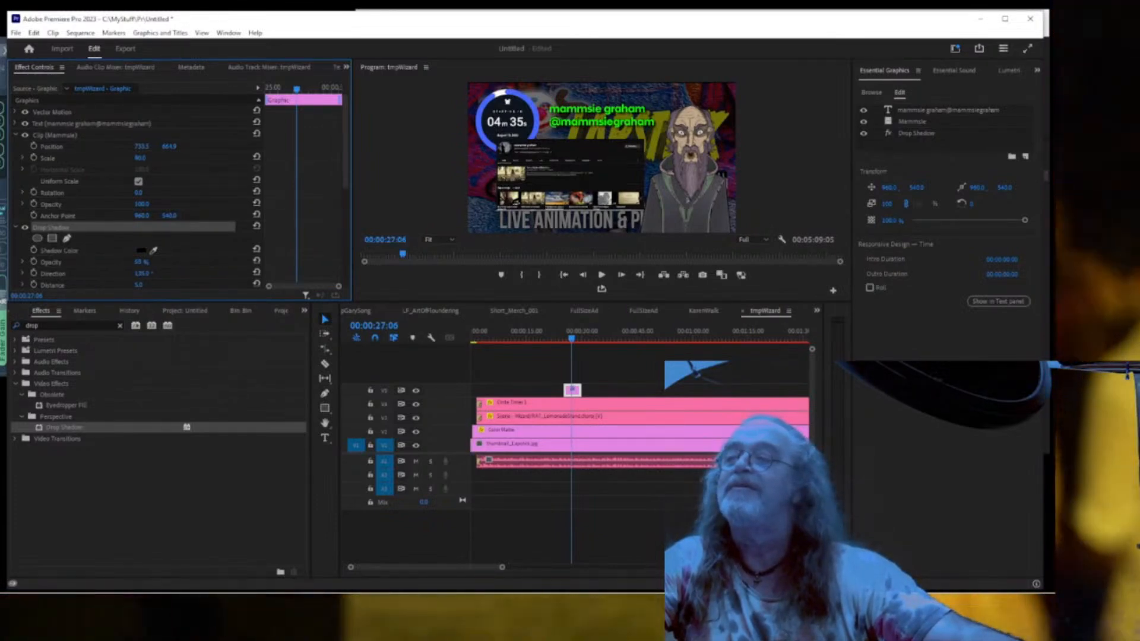
Set the drop shadow's opacity to 75% and its distance to 20.
drag(141, 262, 160, 261)
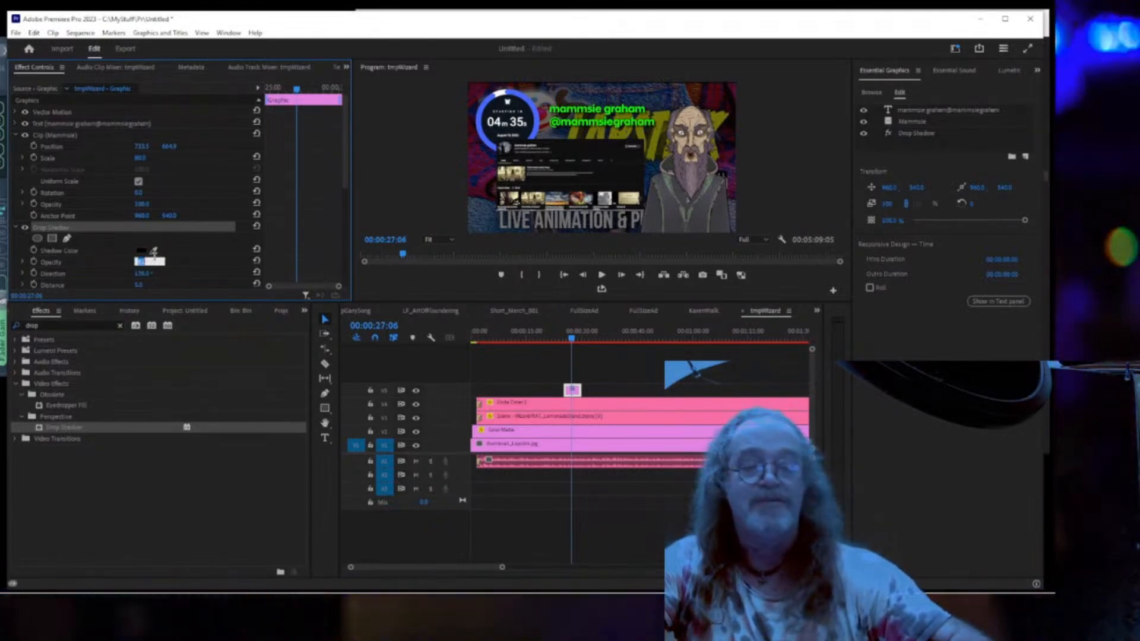
text(75)
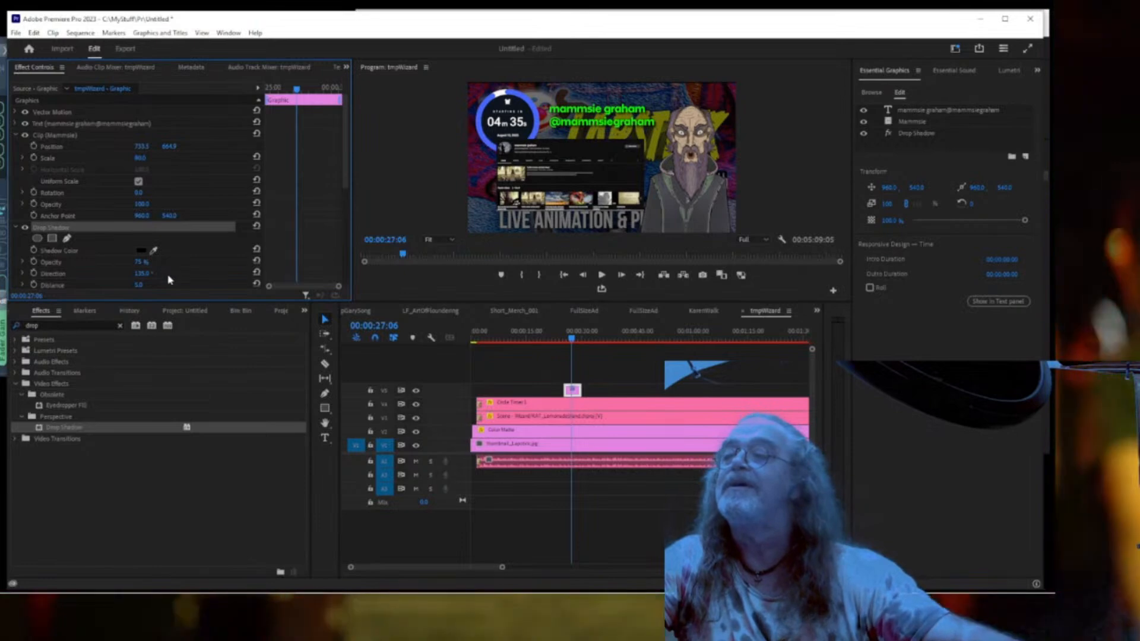
scroll(178, 273, down, 2)
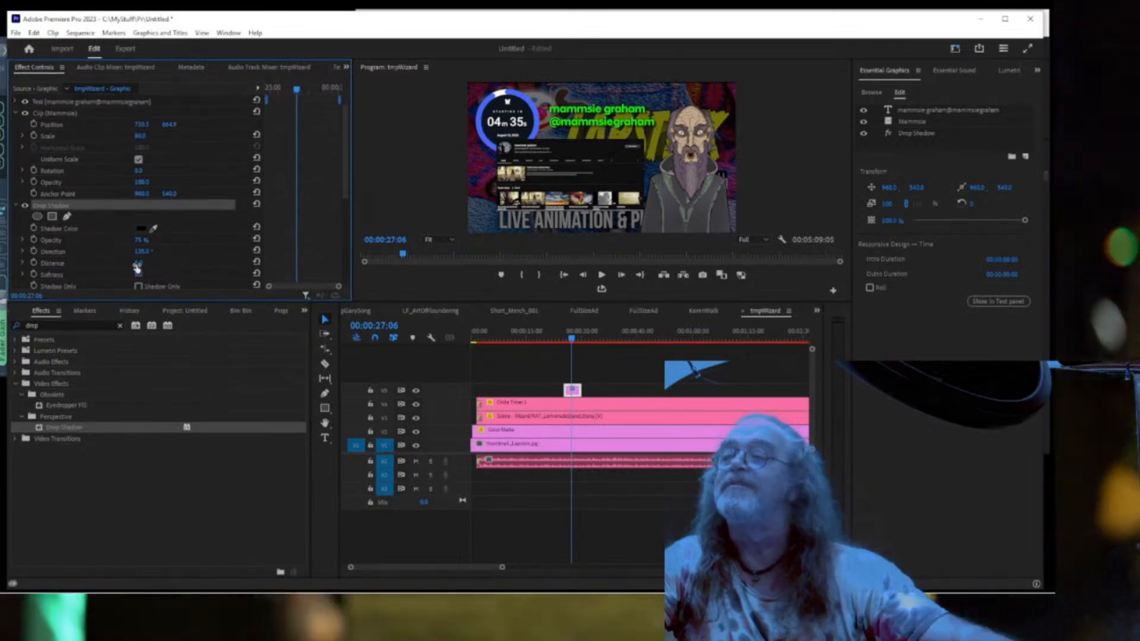
click(137, 264)
text(20)
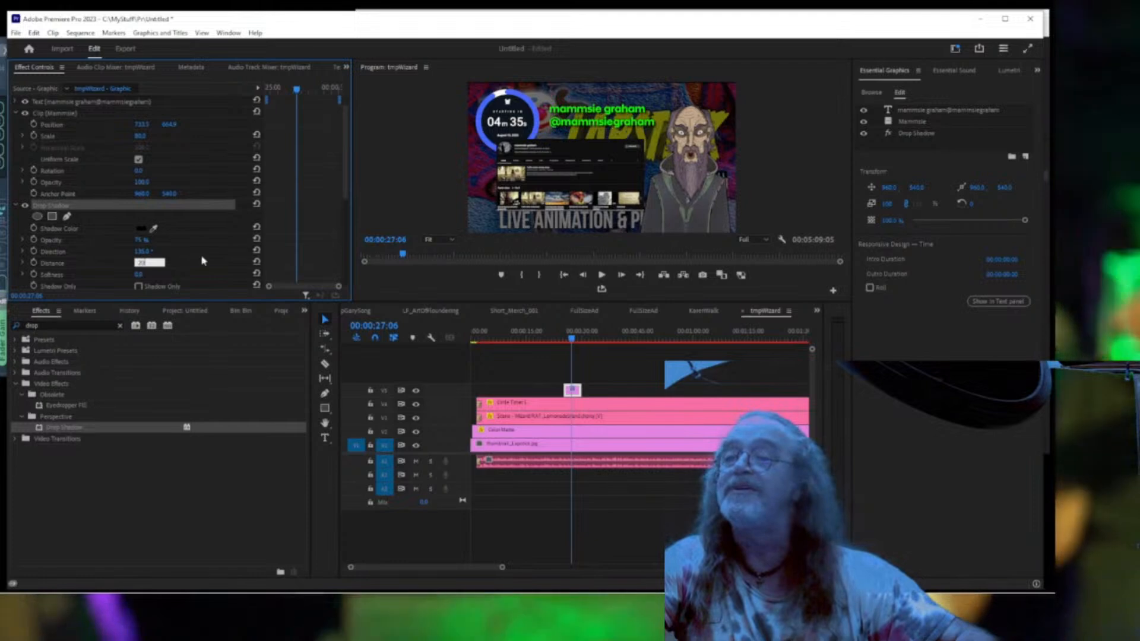
key(Return)
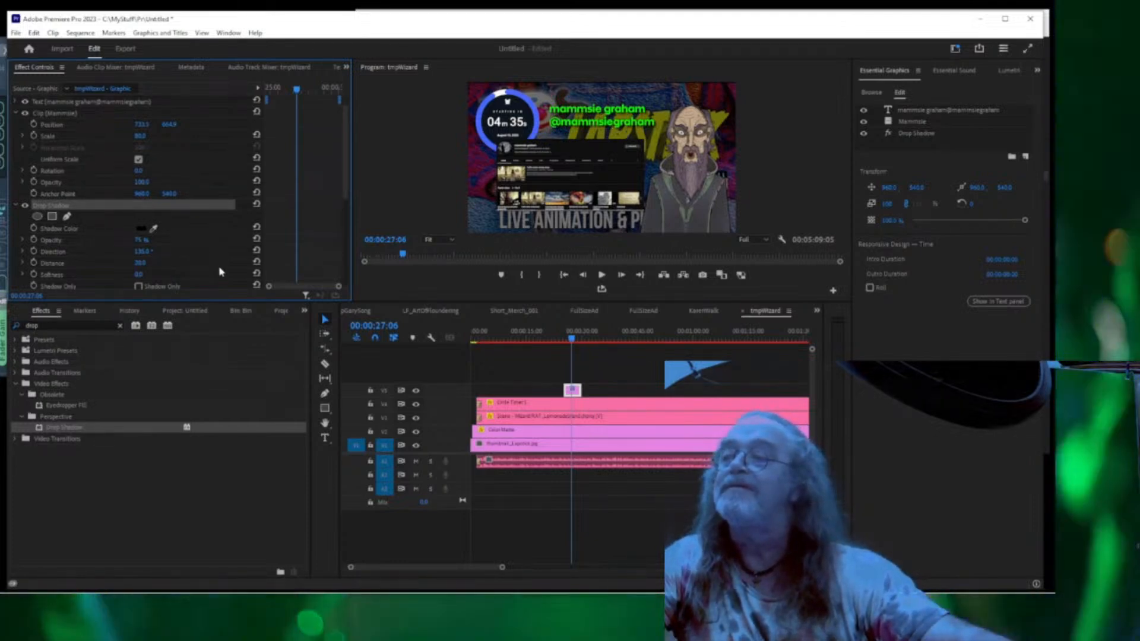
Preview the scene full screen, then delete the Drop Shadow effect.
key(ctrl+grave)
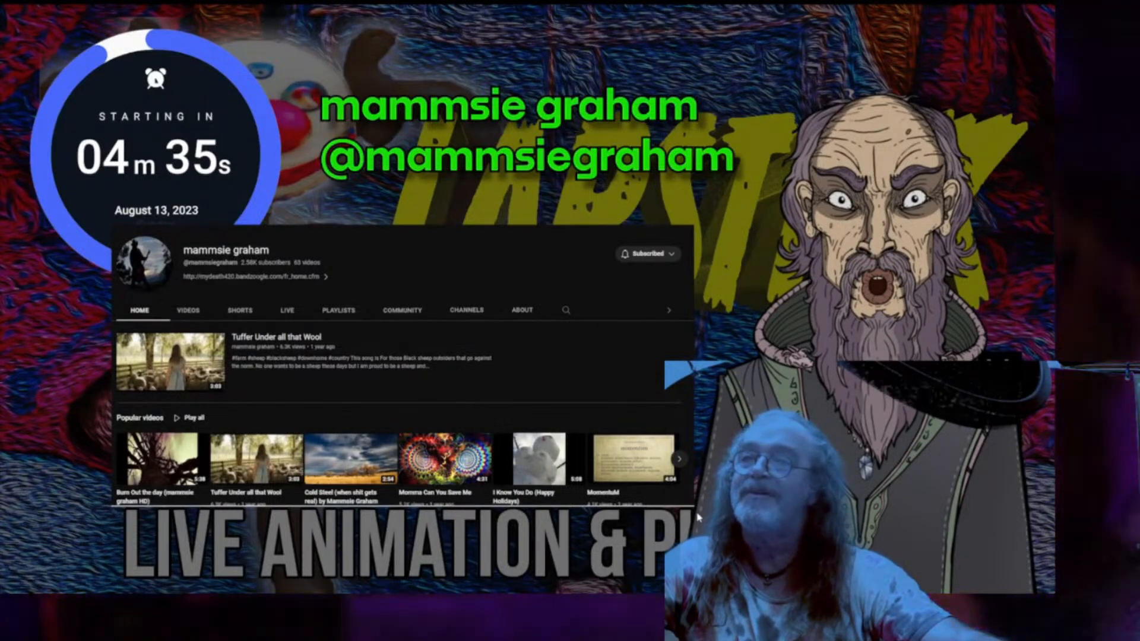
key(ctrl+grave)
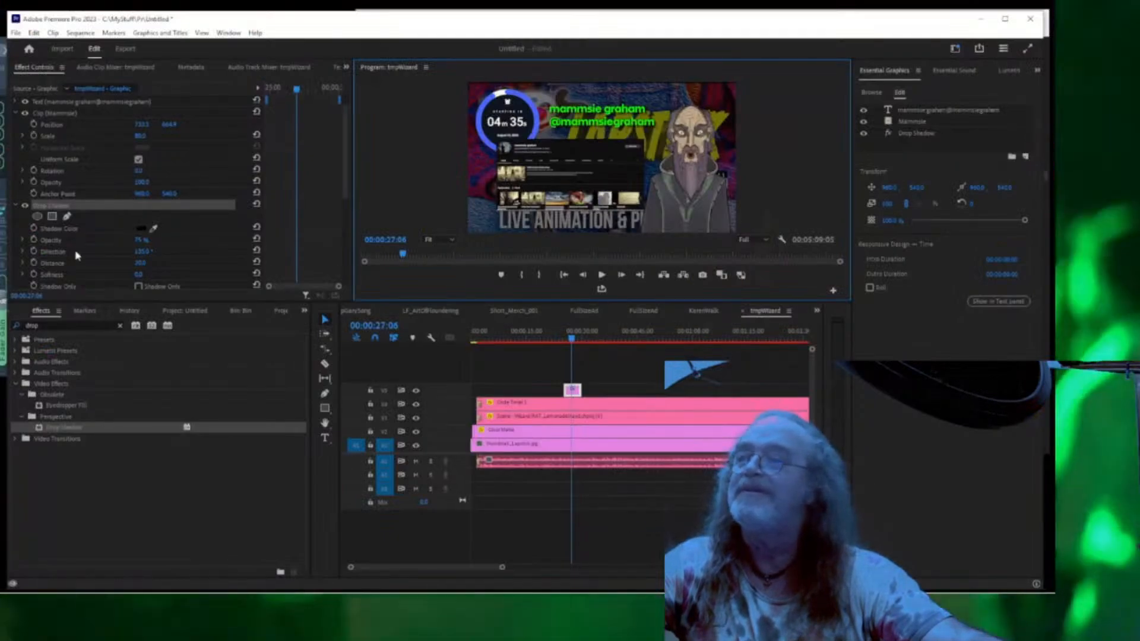
click(51, 207)
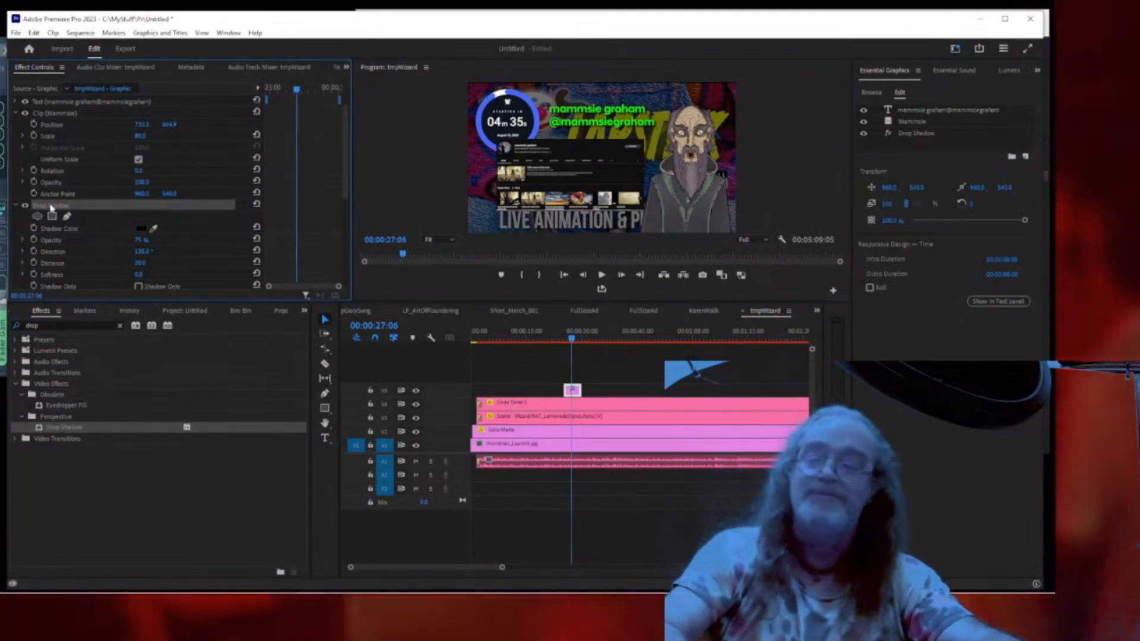
key(Delete)
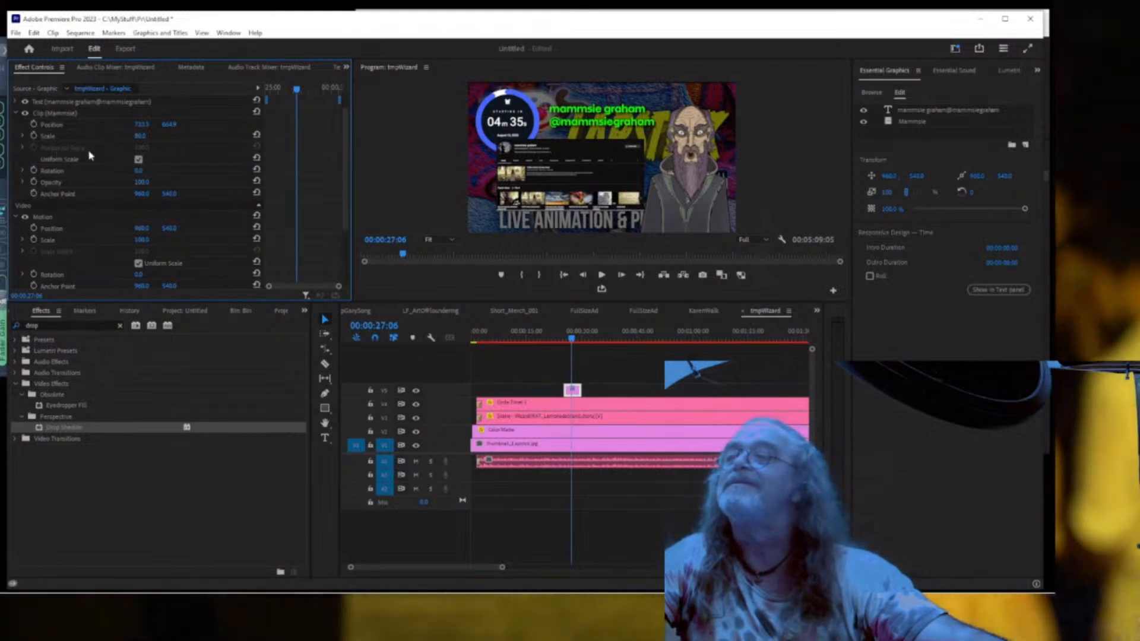
Expand the screenshot clip's Scale, Rotation and Opacity properties to inspect their values.
click(52, 125)
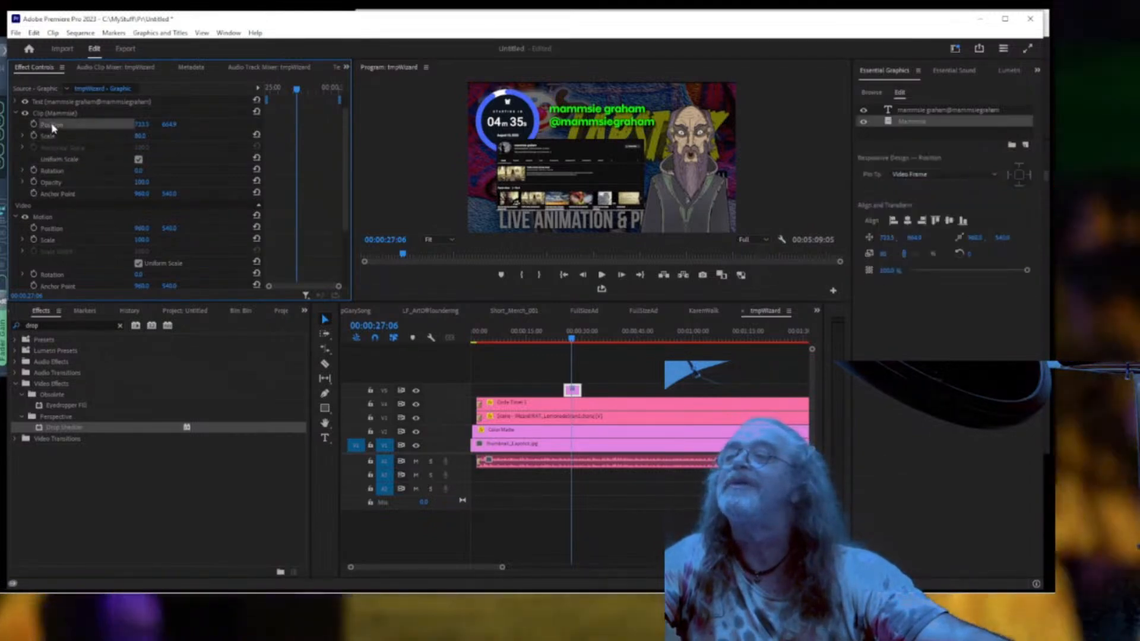
click(52, 137)
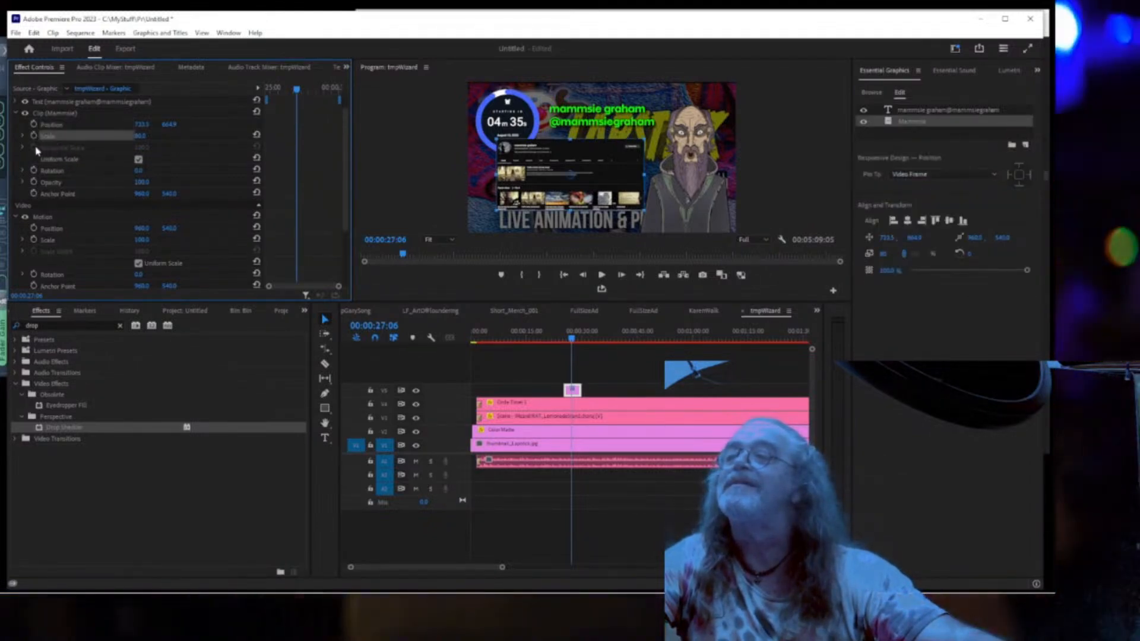
click(23, 136)
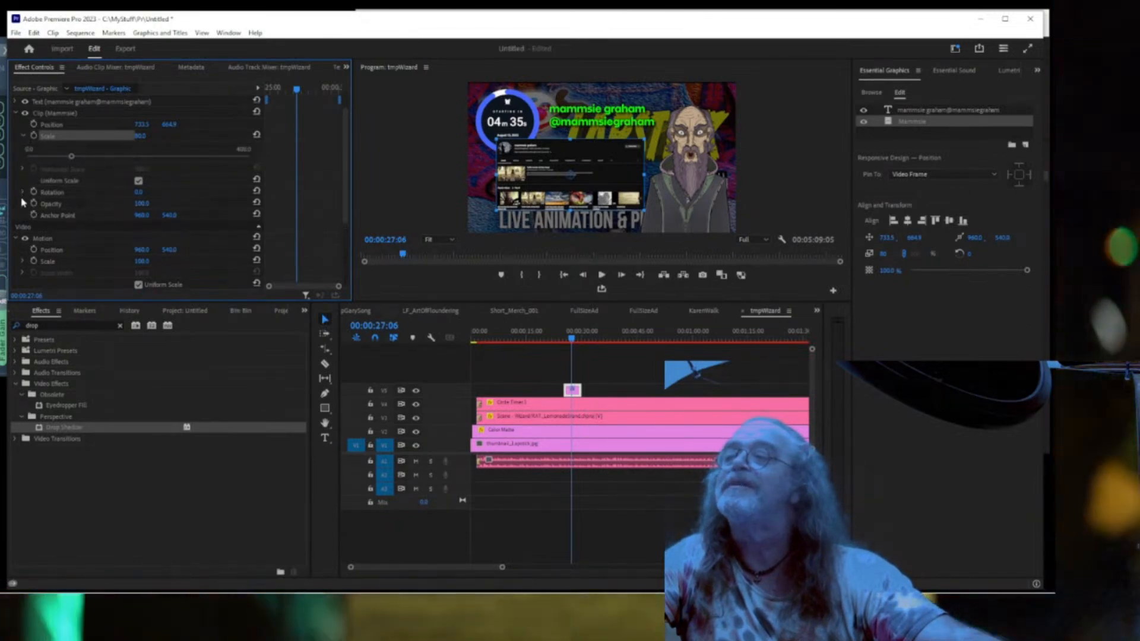
click(22, 192)
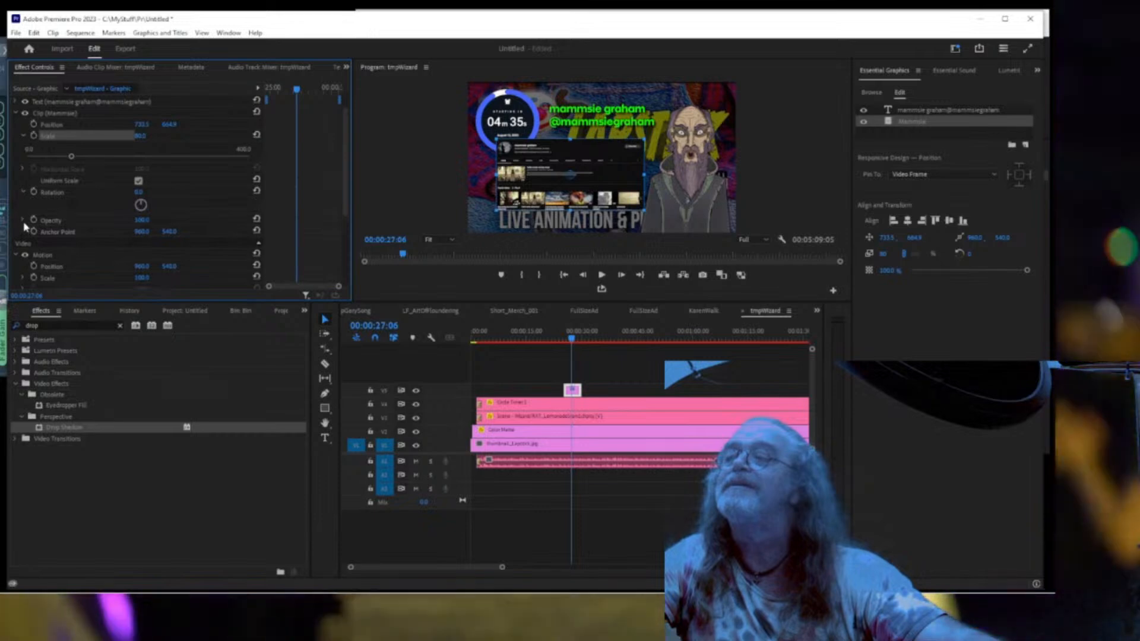
click(22, 220)
scroll(66, 226, down, 2)
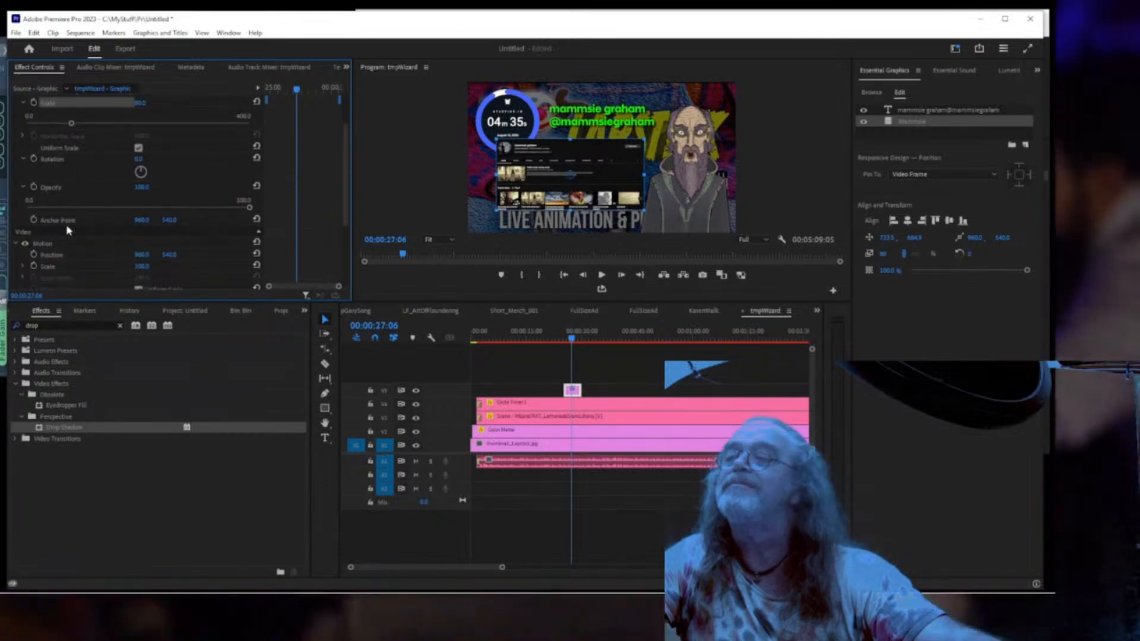
scroll(95, 234, down, 3)
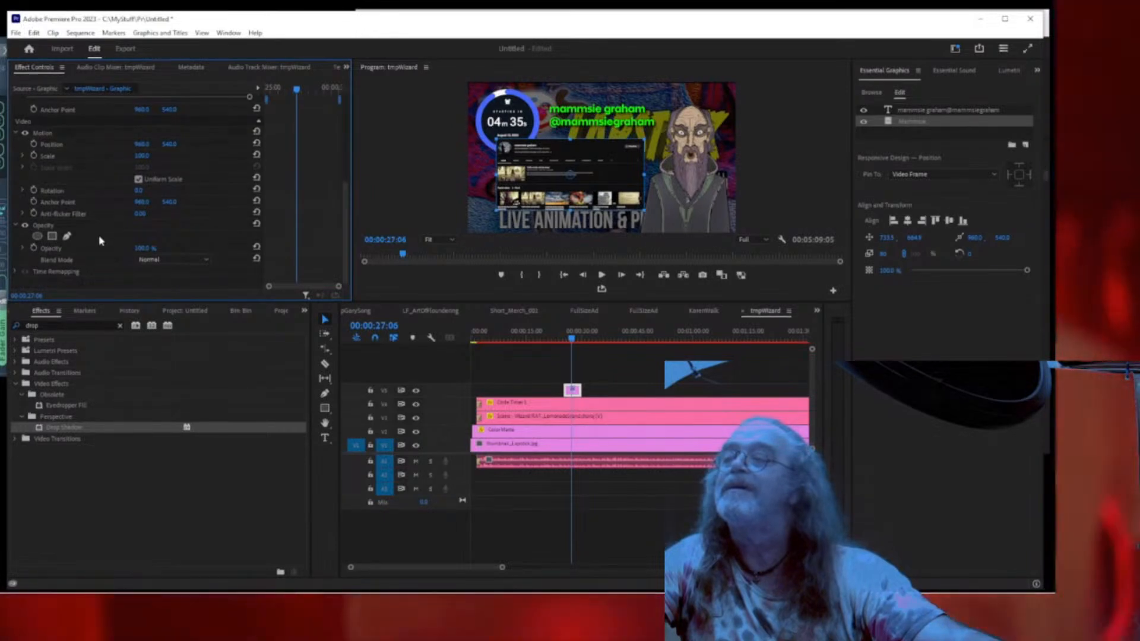
scroll(99, 239, up, 2)
scroll(99, 239, up, 5)
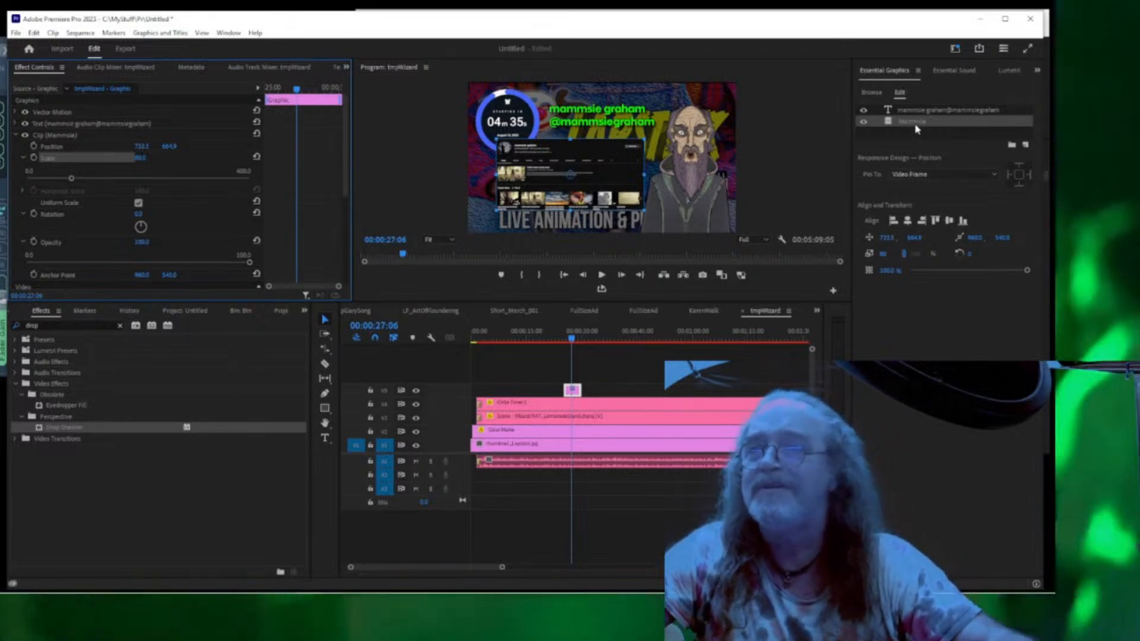
double_click(897, 123)
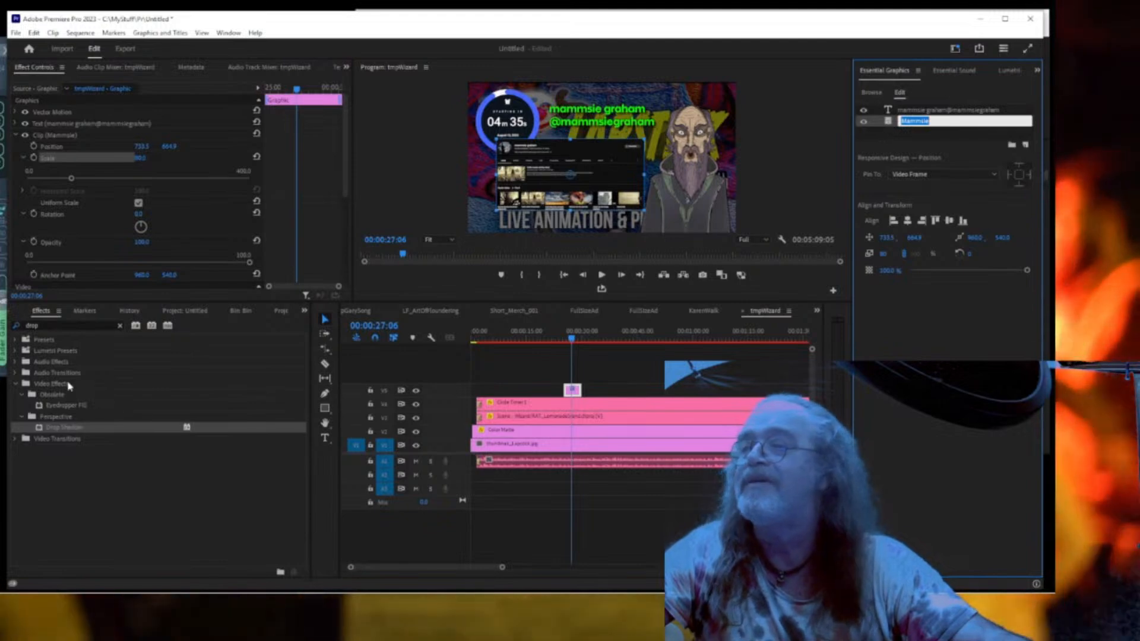
click(55, 325)
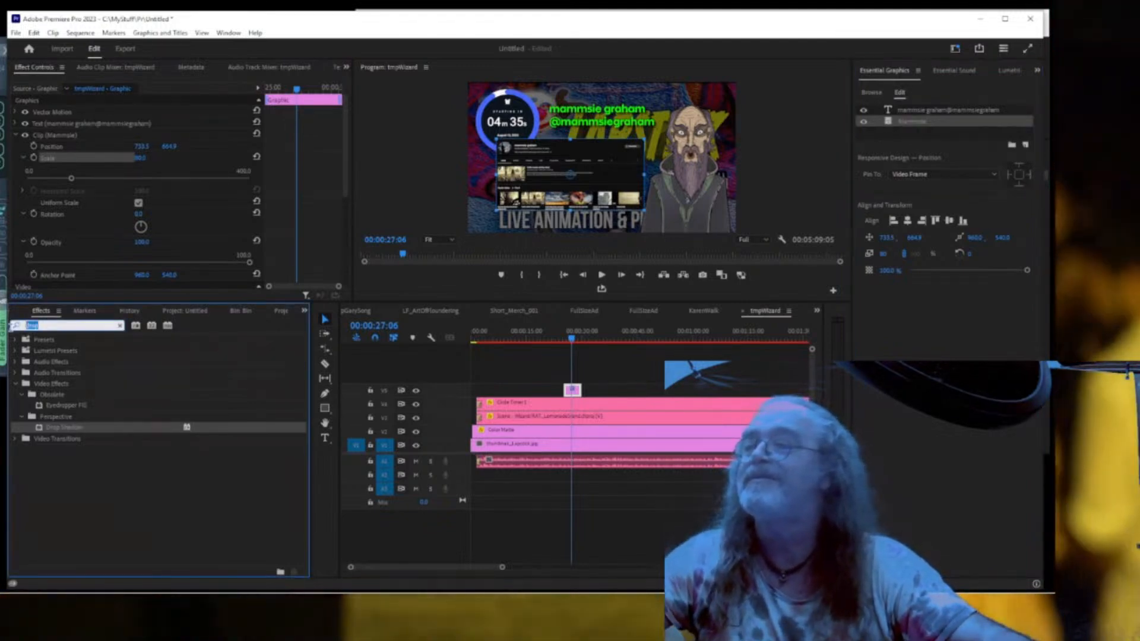
text(find)
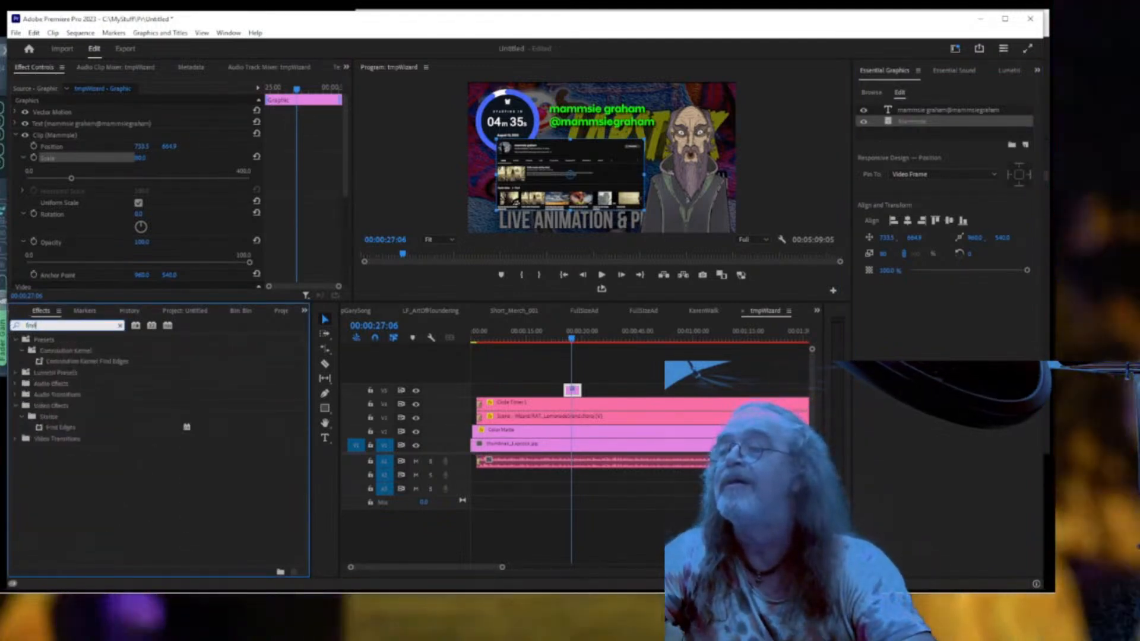
key(BackSpace)
key(BackSpace)
key(BackSpace)
key(BackSpace)
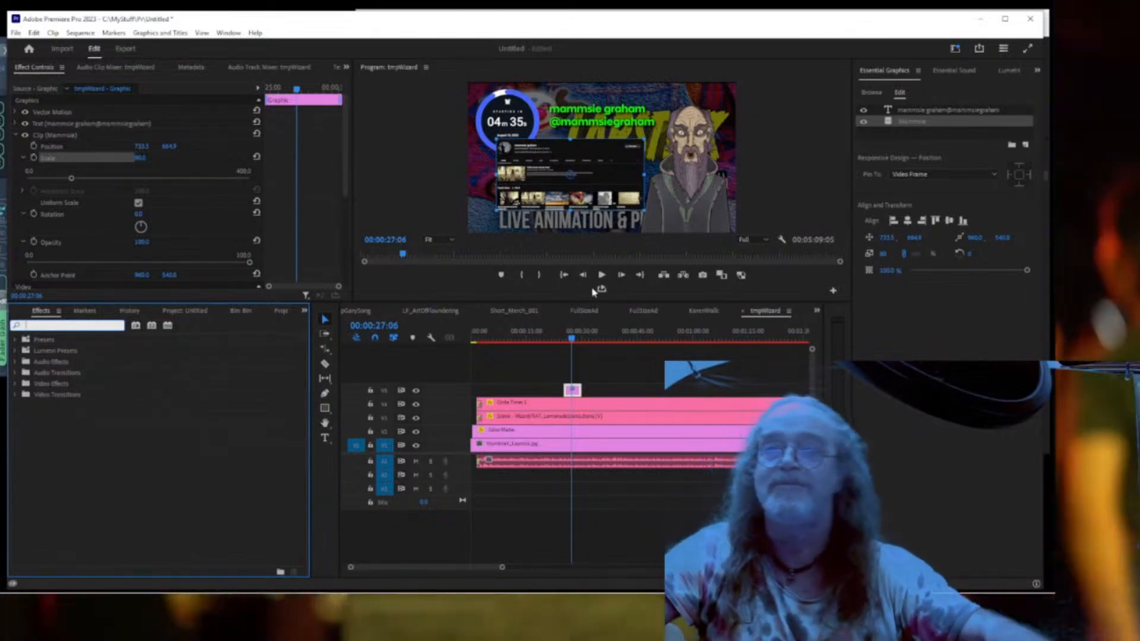
double_click(918, 121)
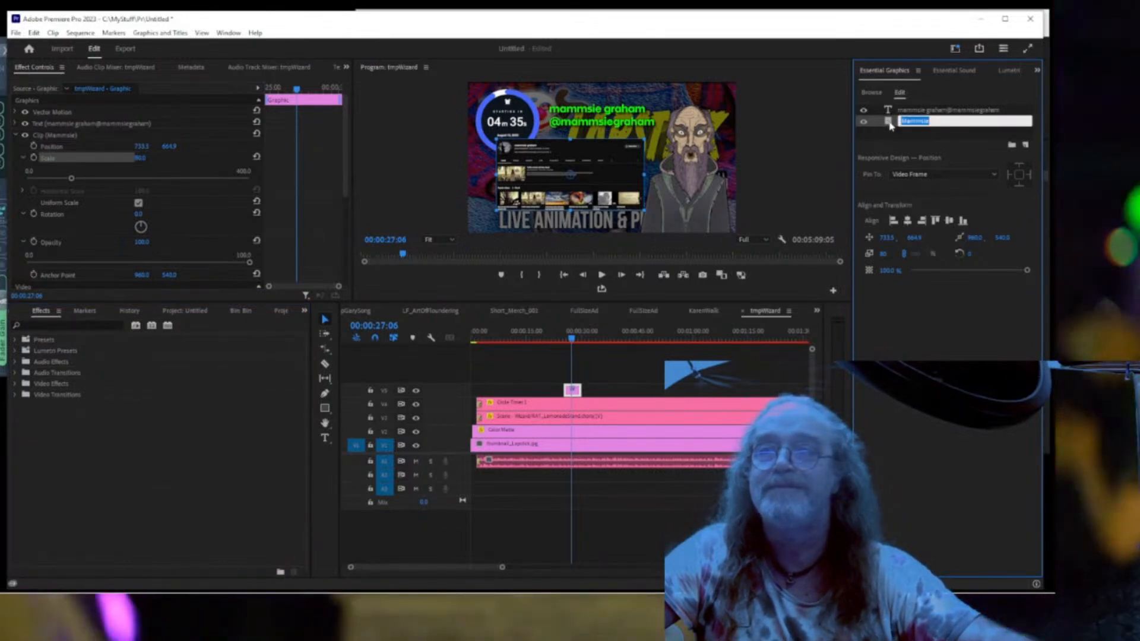
click(888, 129)
click(889, 124)
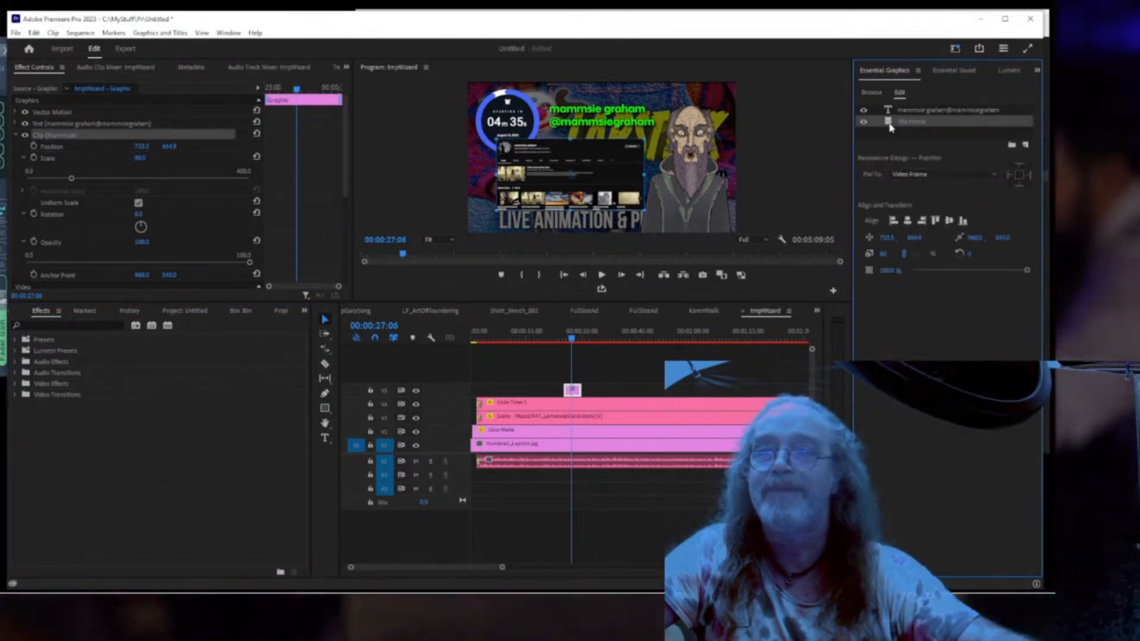
right_click(890, 124)
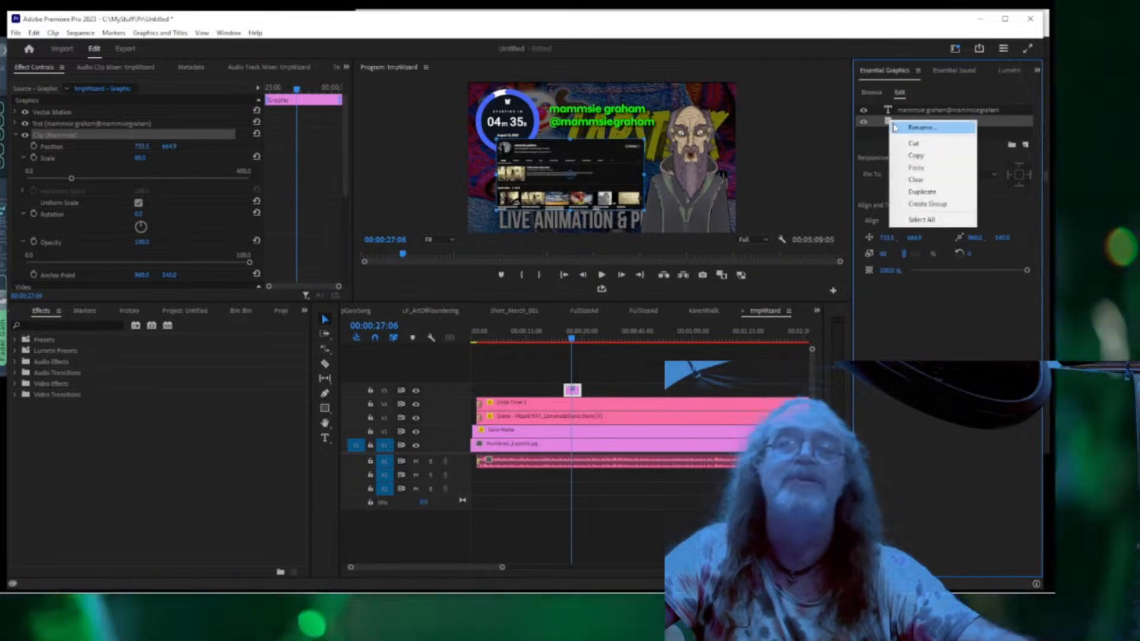
click(902, 196)
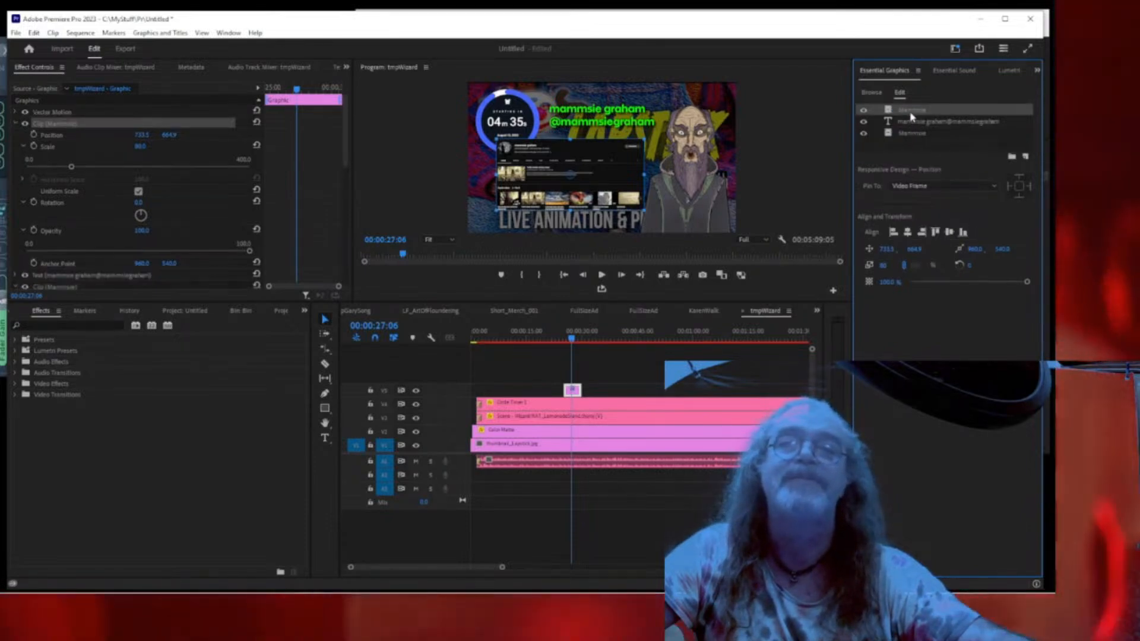
click(890, 112)
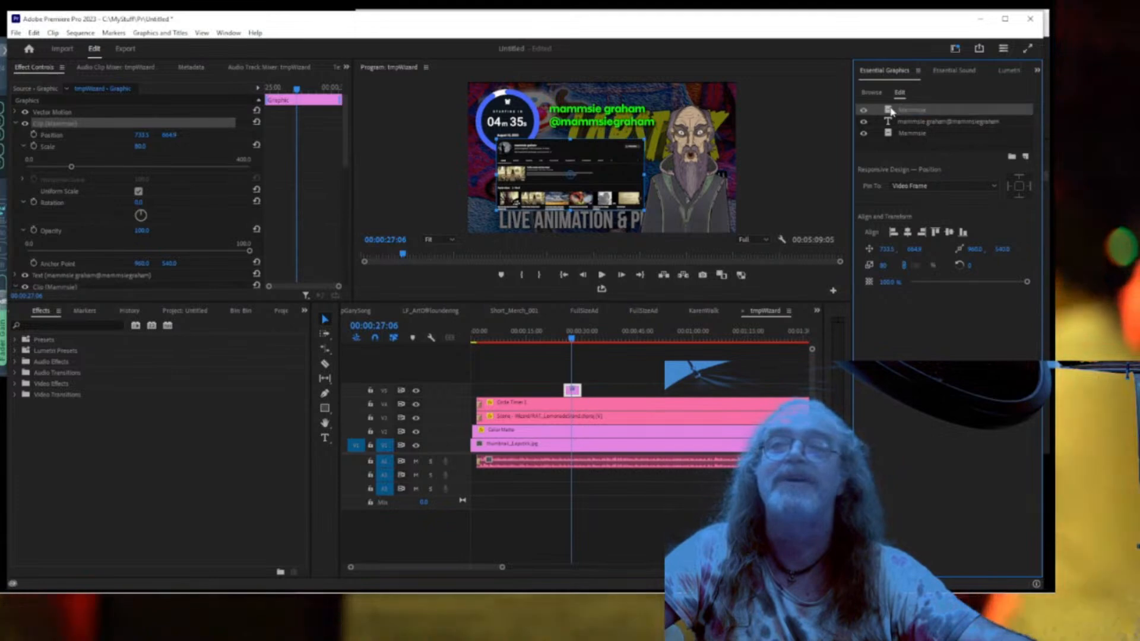
drag(890, 122, 893, 140)
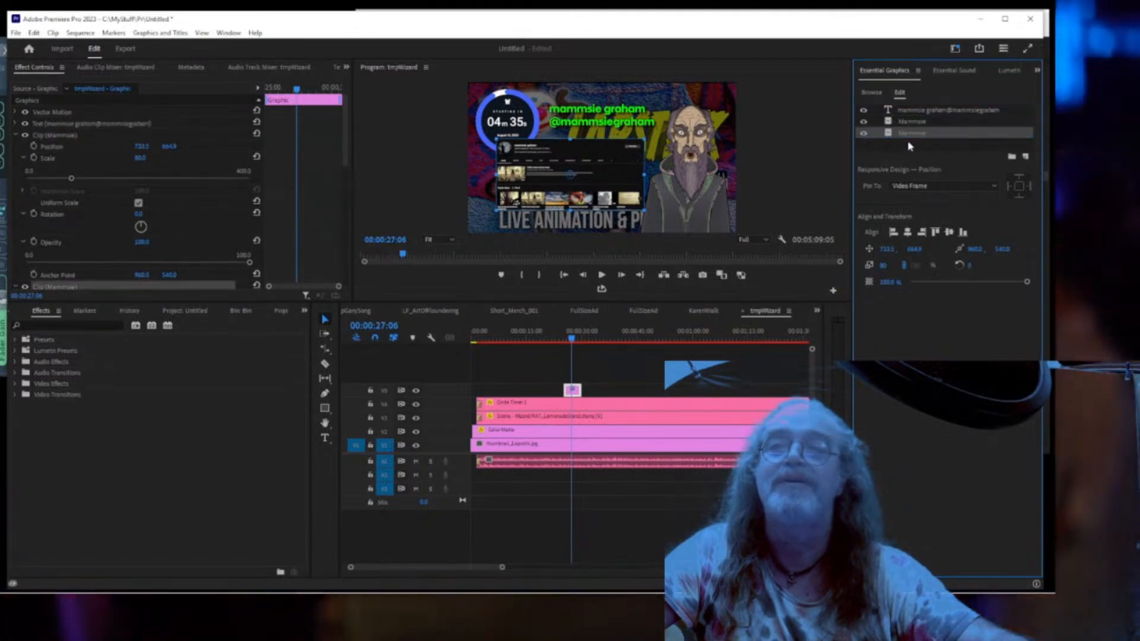
click(912, 132)
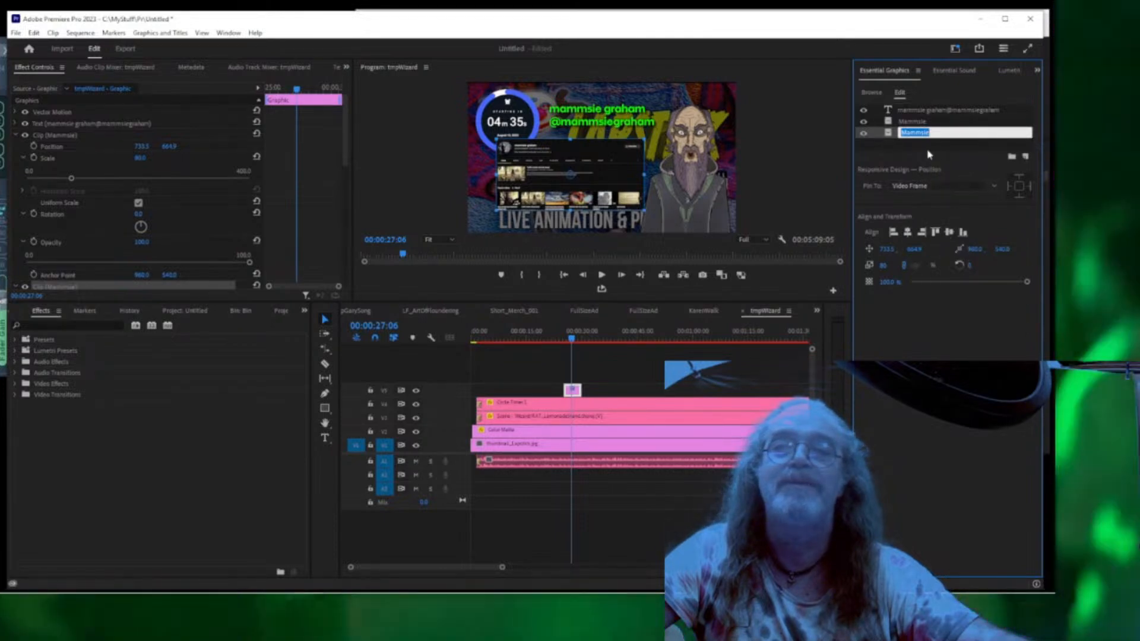
right_click(888, 134)
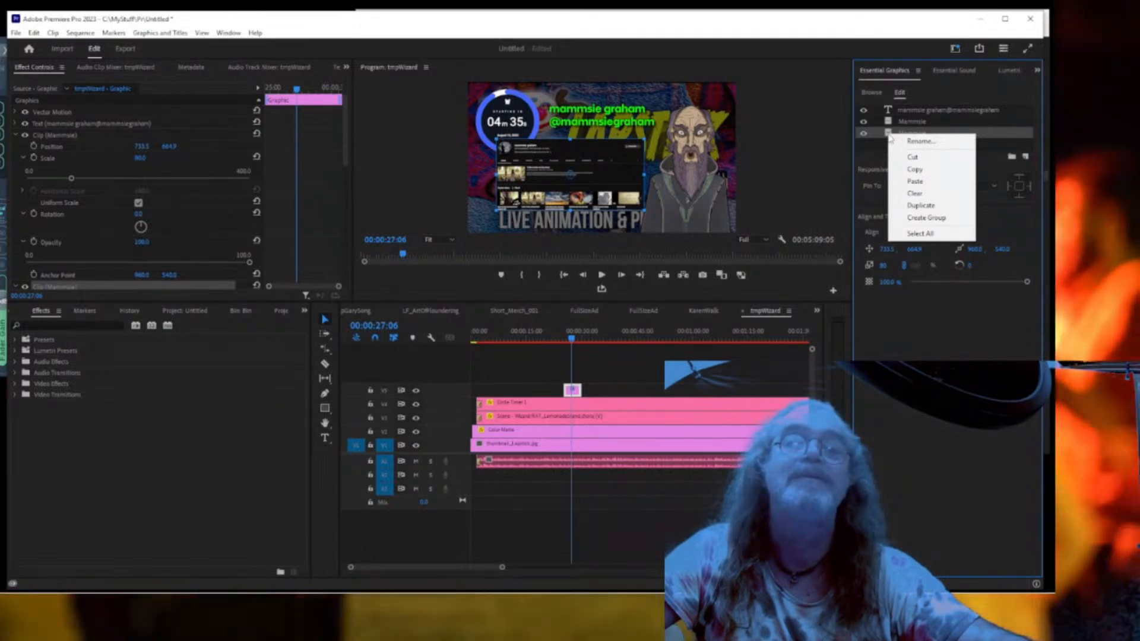
click(920, 141)
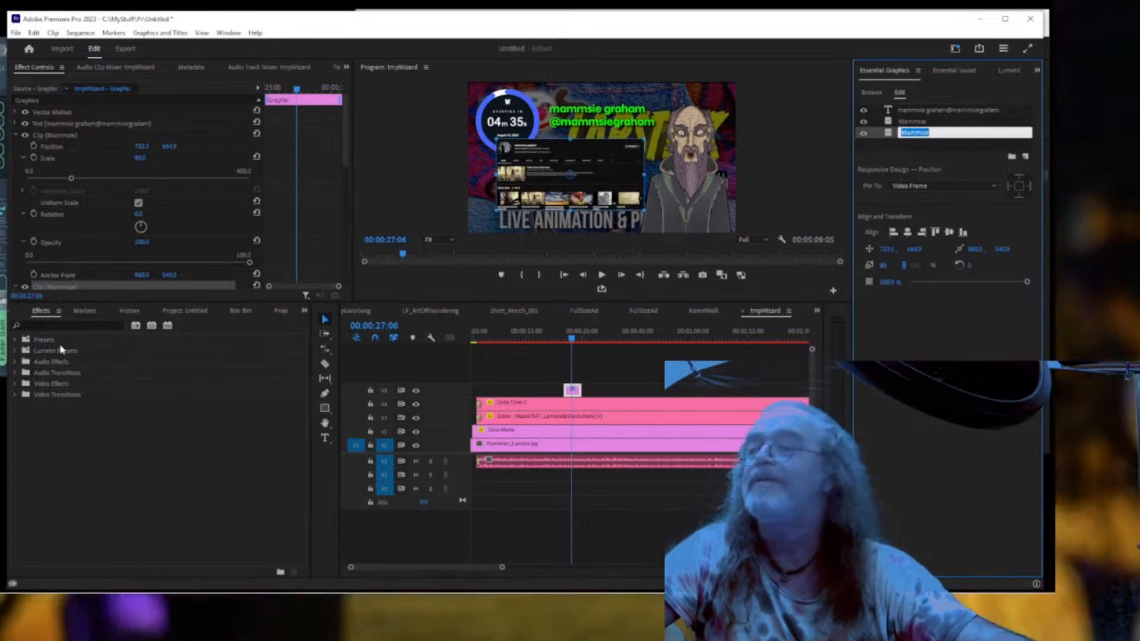
click(59, 325)
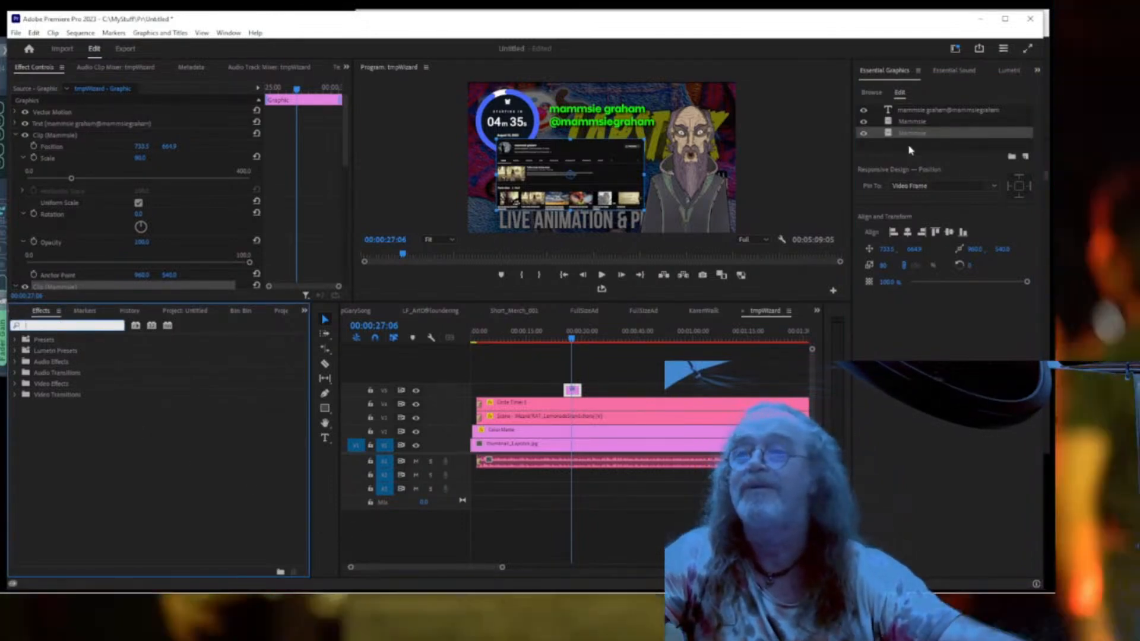
double_click(890, 136)
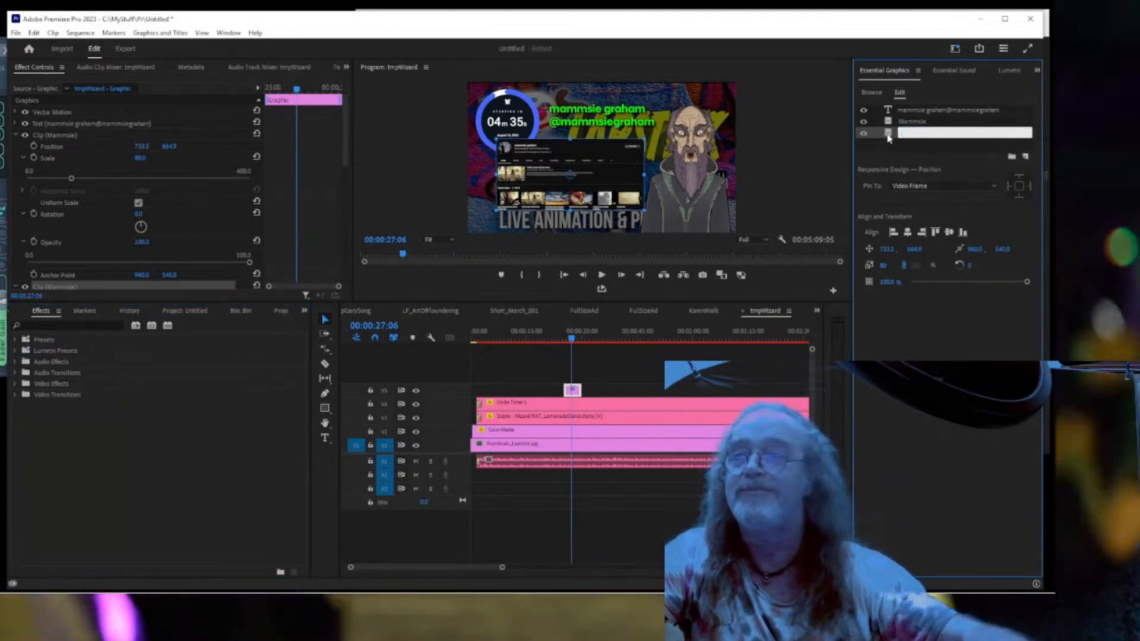
double_click(886, 135)
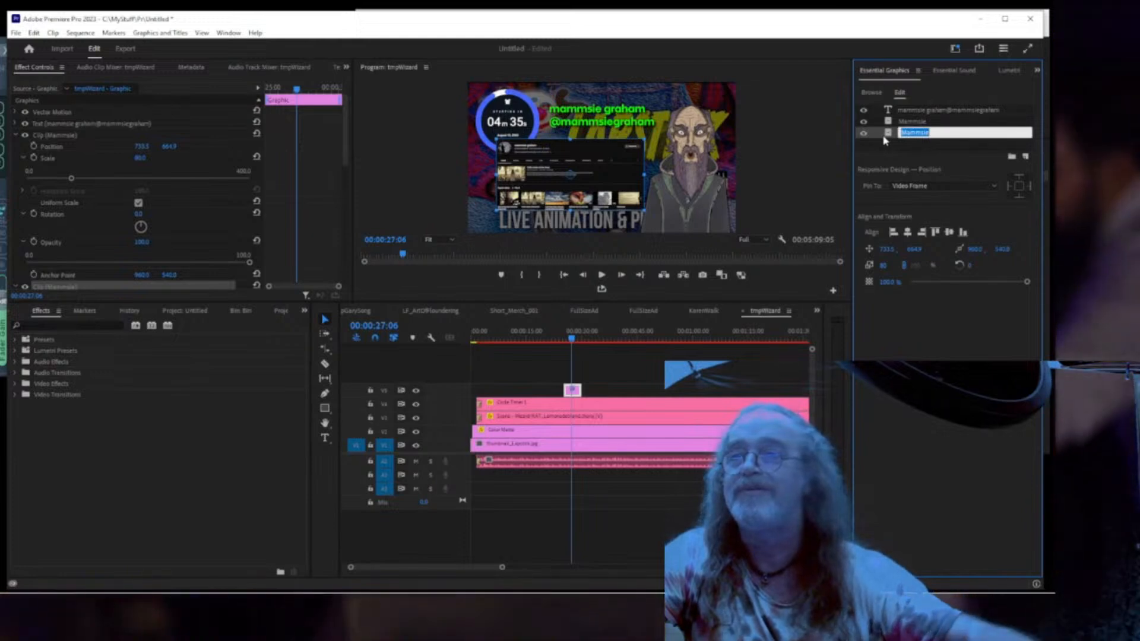
click(888, 136)
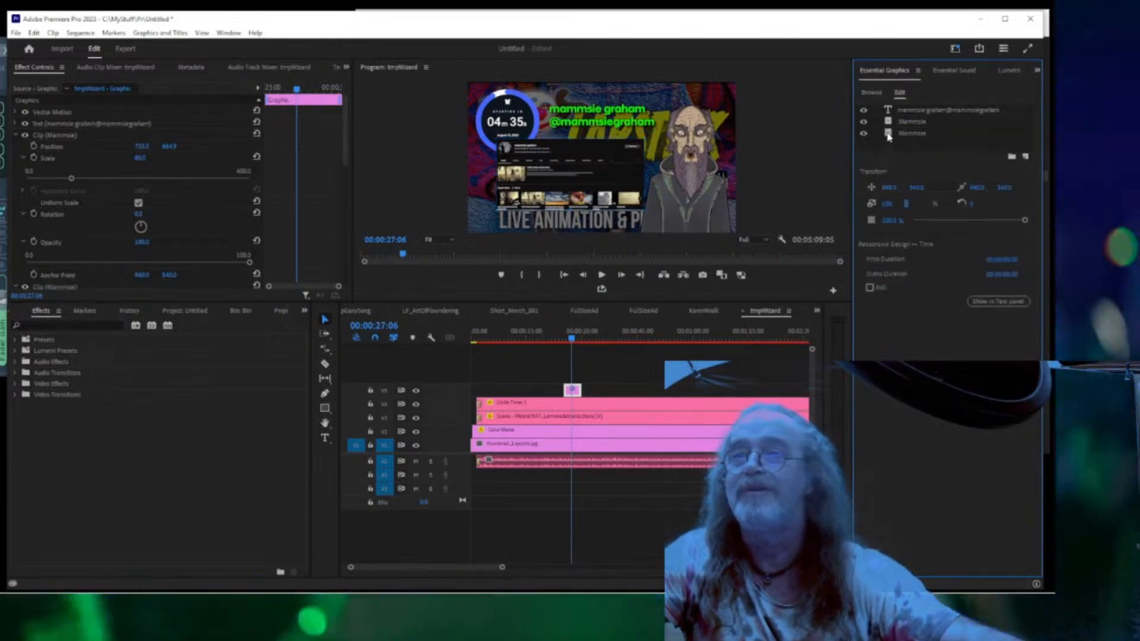
right_click(888, 136)
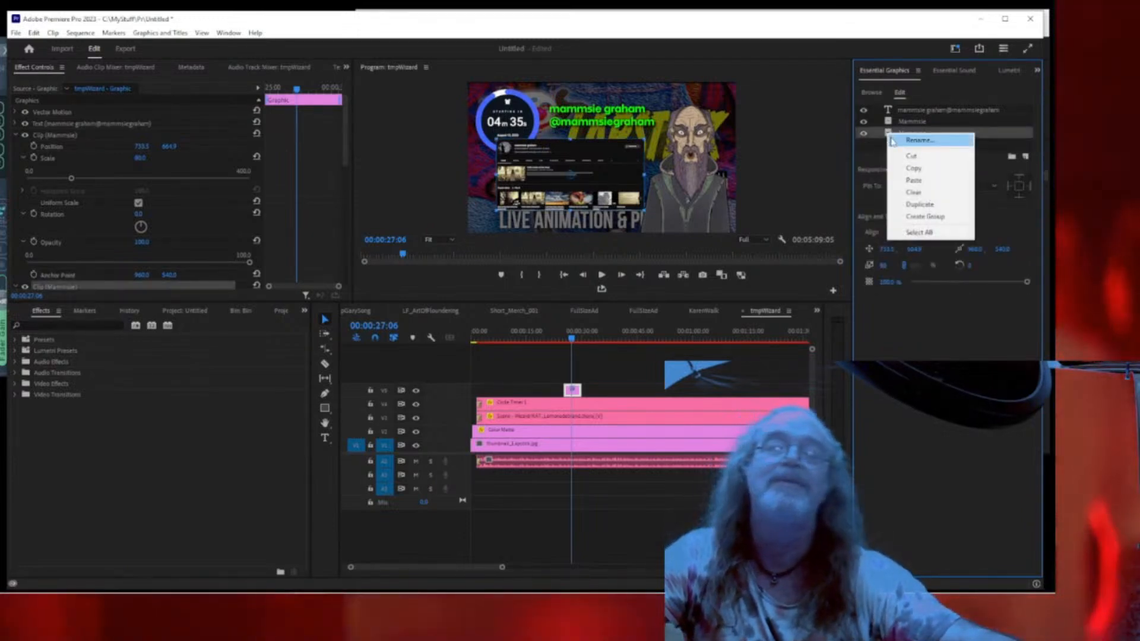
click(899, 194)
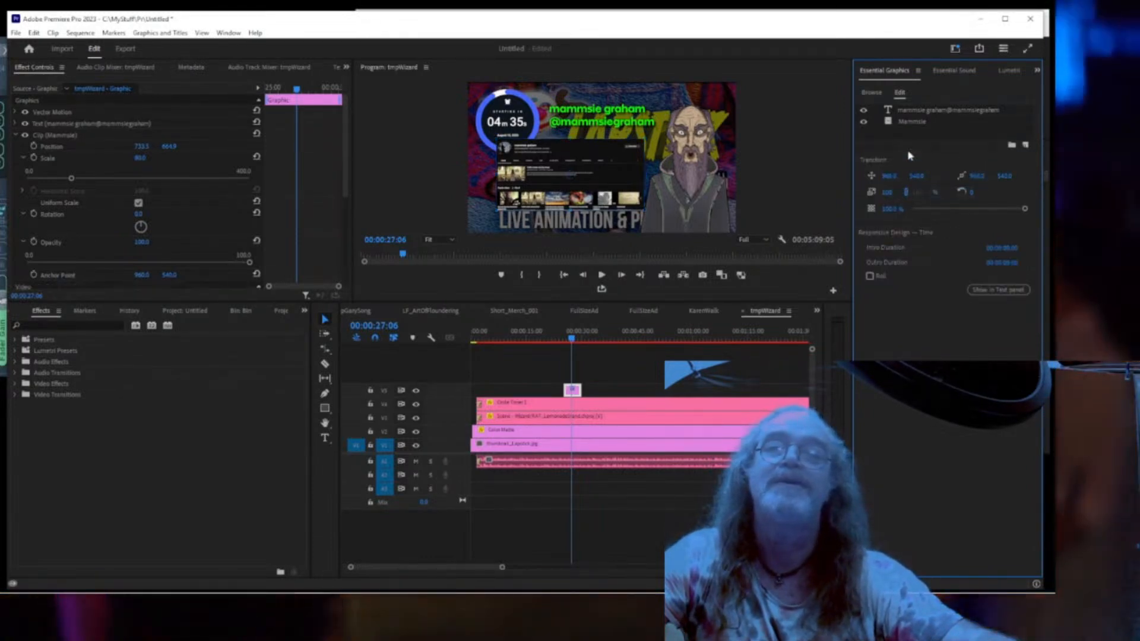
click(890, 126)
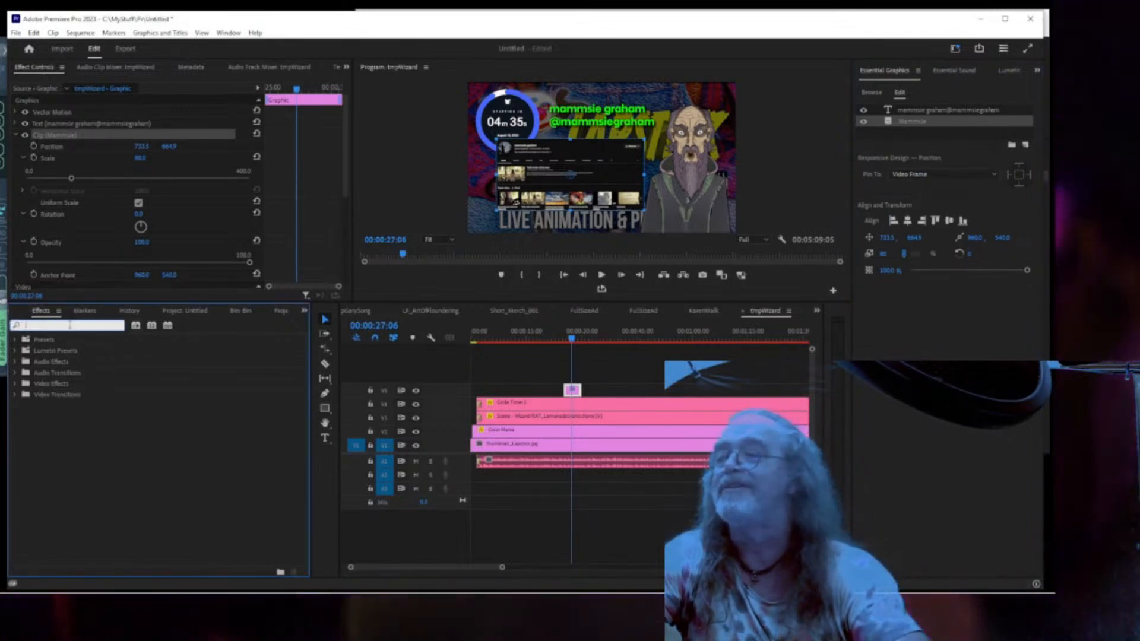
text(drop)
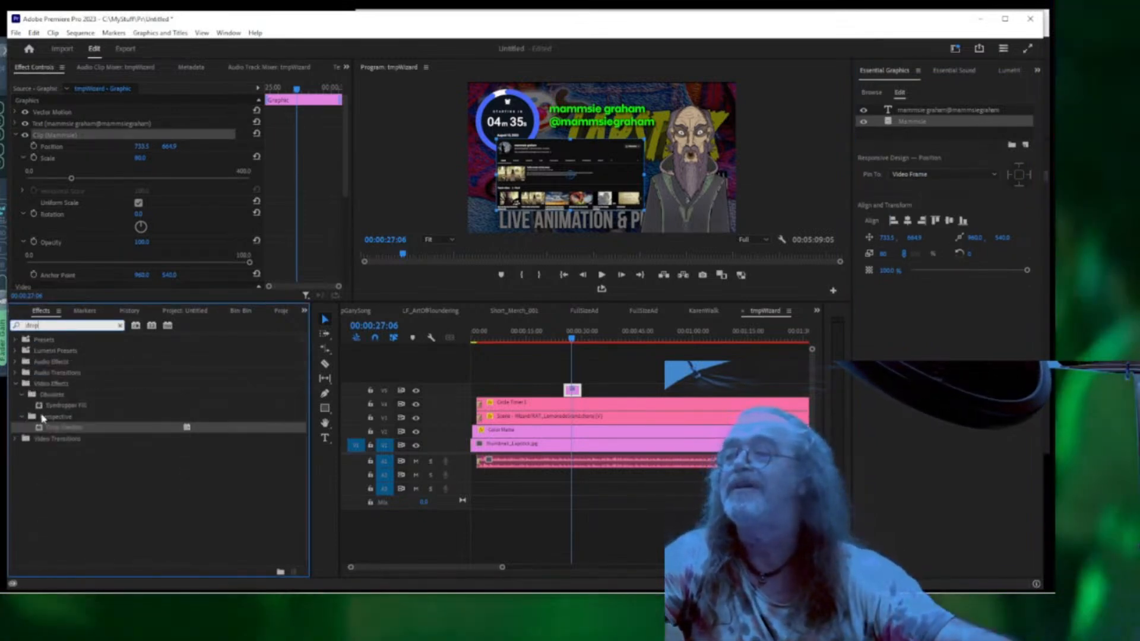
Apply the Drop Shadow effect to the Mammsie screenshot layer and select it.
drag(37, 430, 914, 123)
click(905, 133)
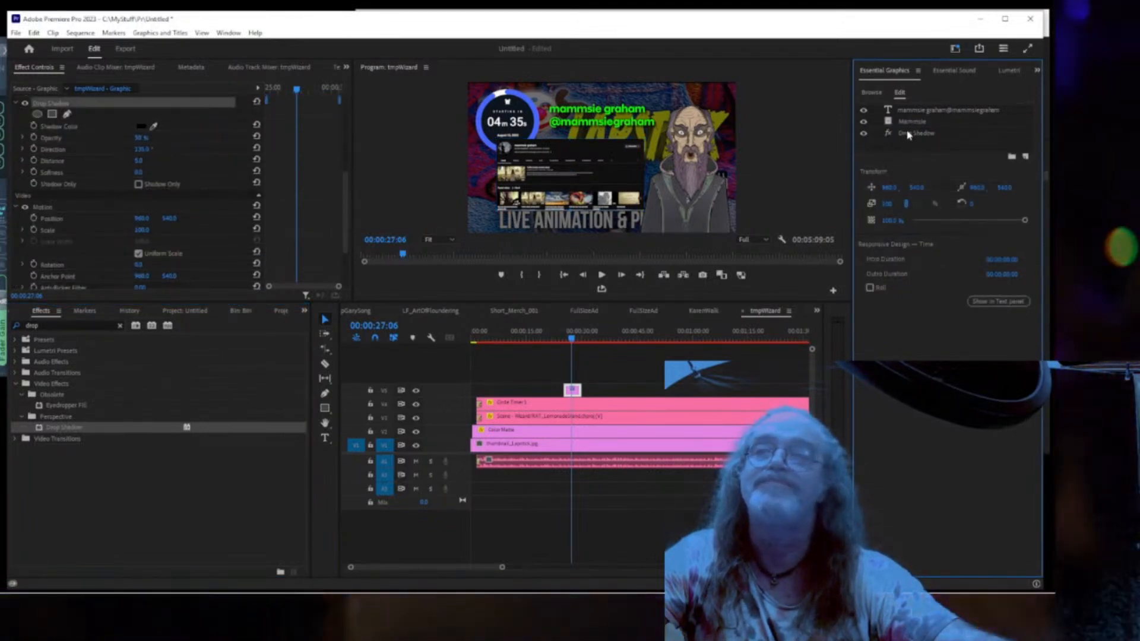
click(907, 134)
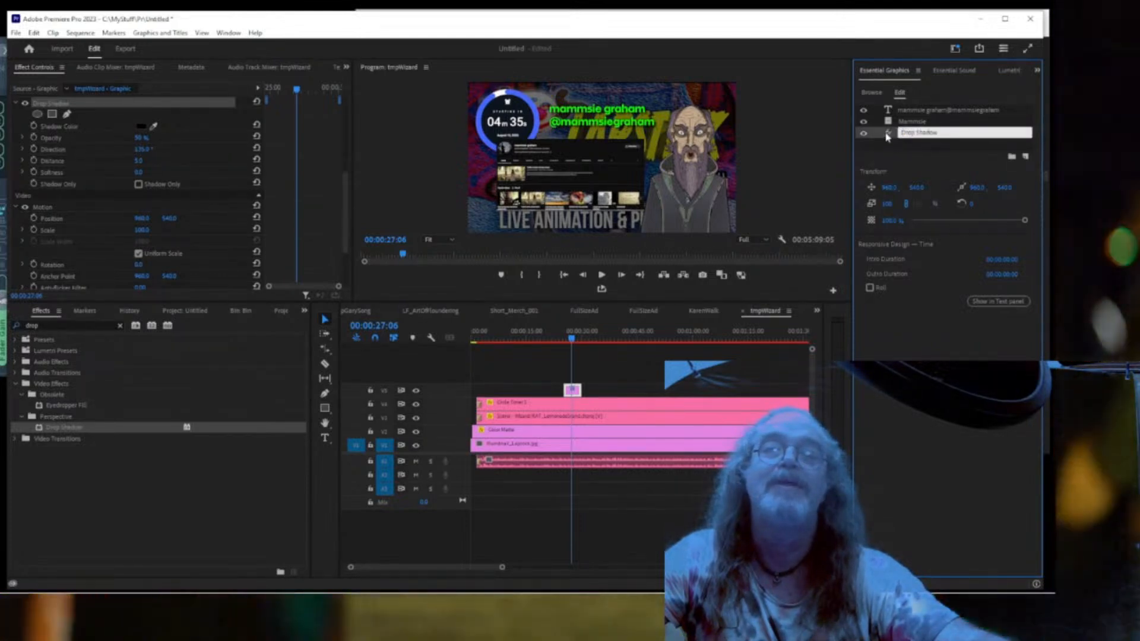
scroll(60, 227, down, 3)
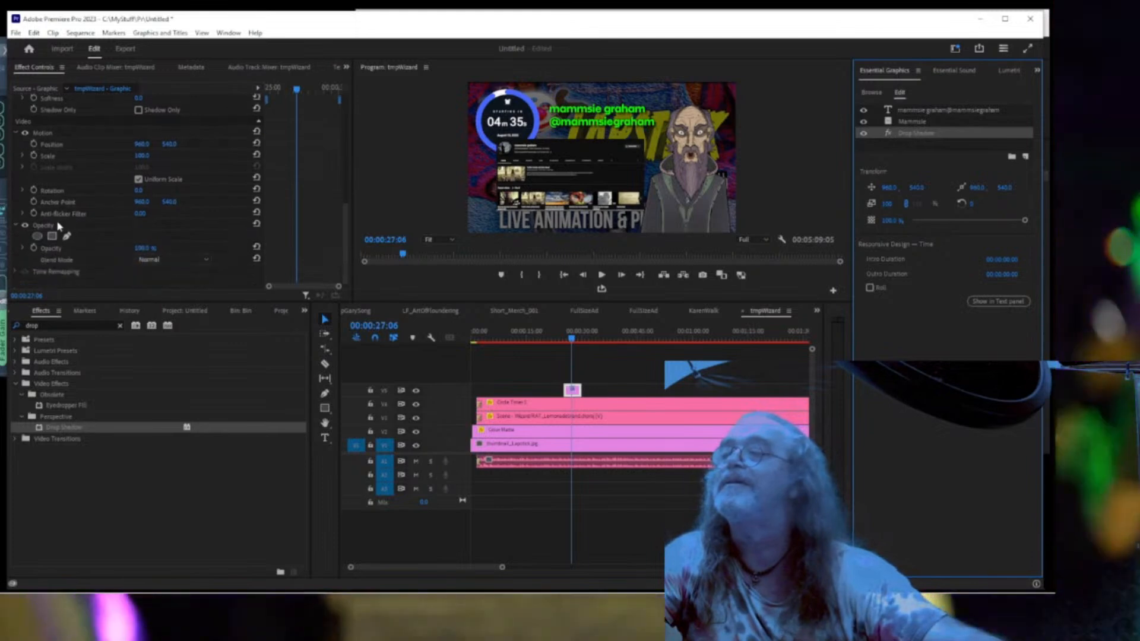
scroll(66, 231, up, 3)
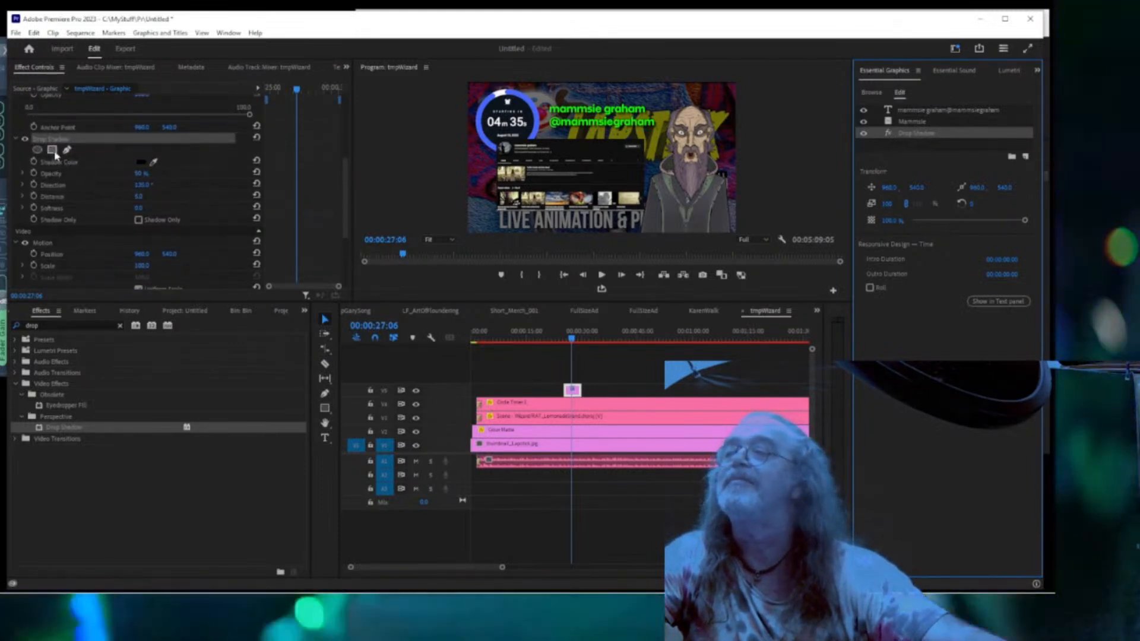
Make the shadow white at 100% opacity and preview the scene full screen.
click(141, 162)
drag(405, 362, 380, 394)
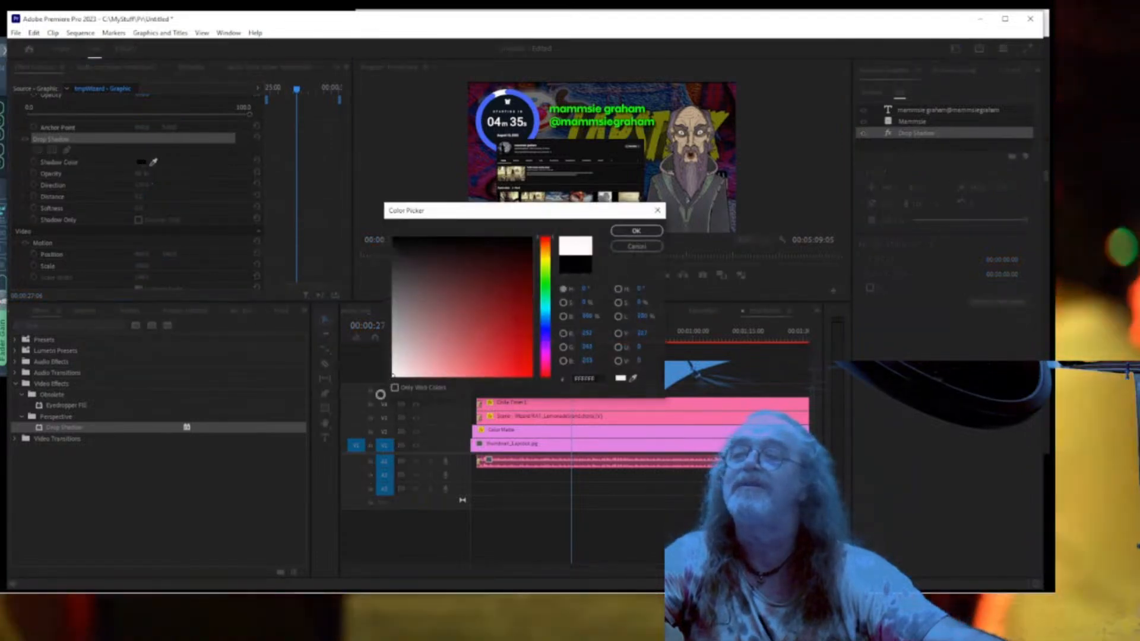
click(640, 231)
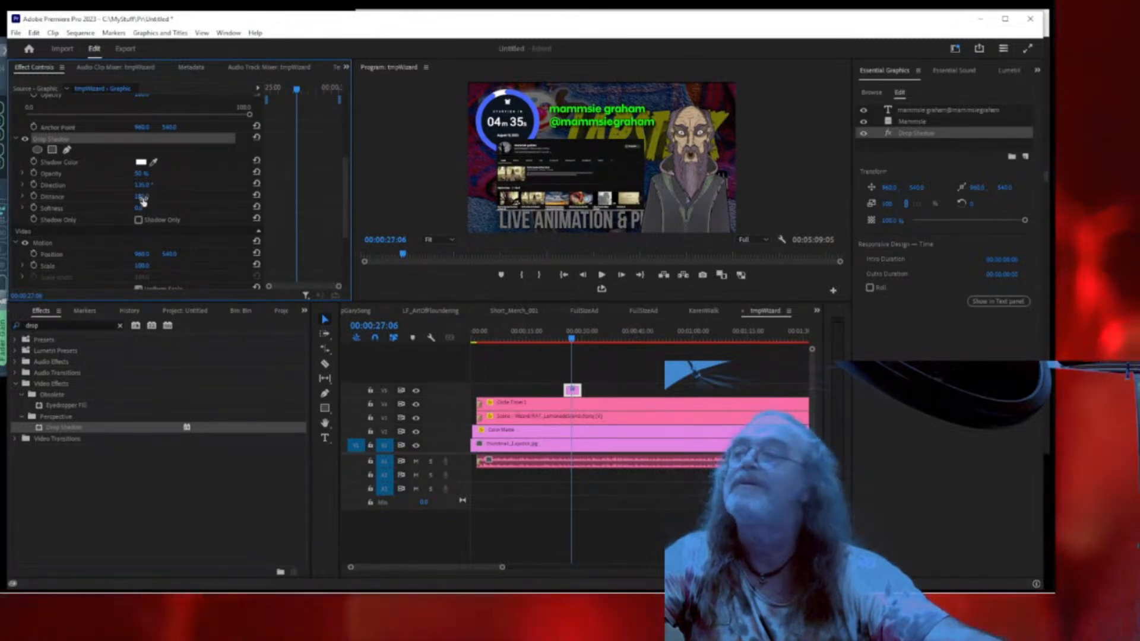
drag(139, 173, 225, 176)
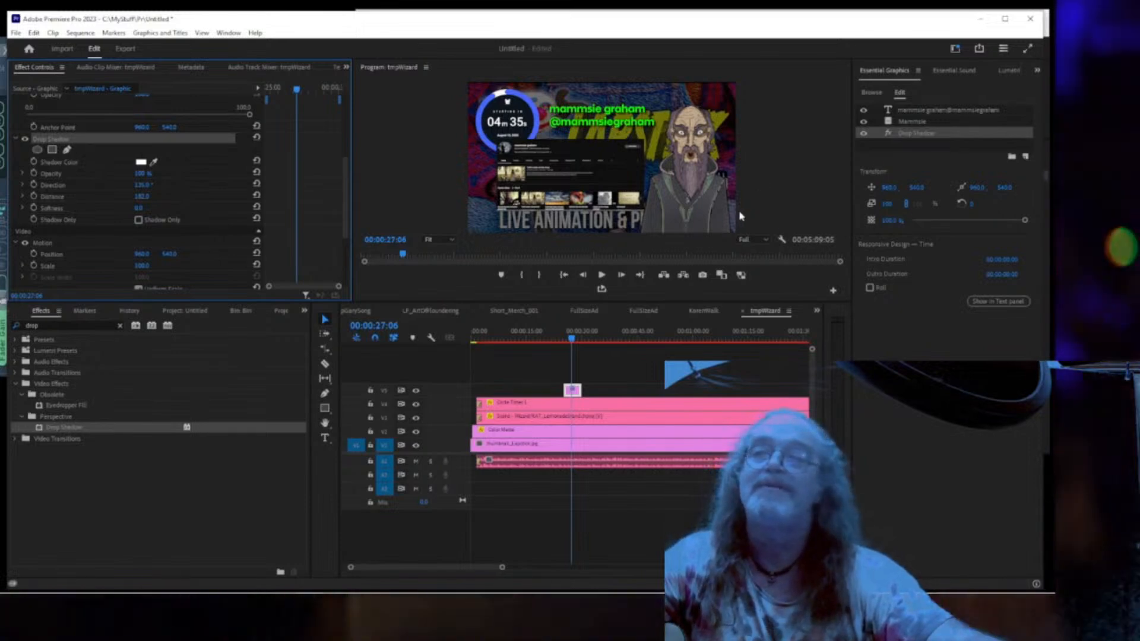
key(ctrl+grave)
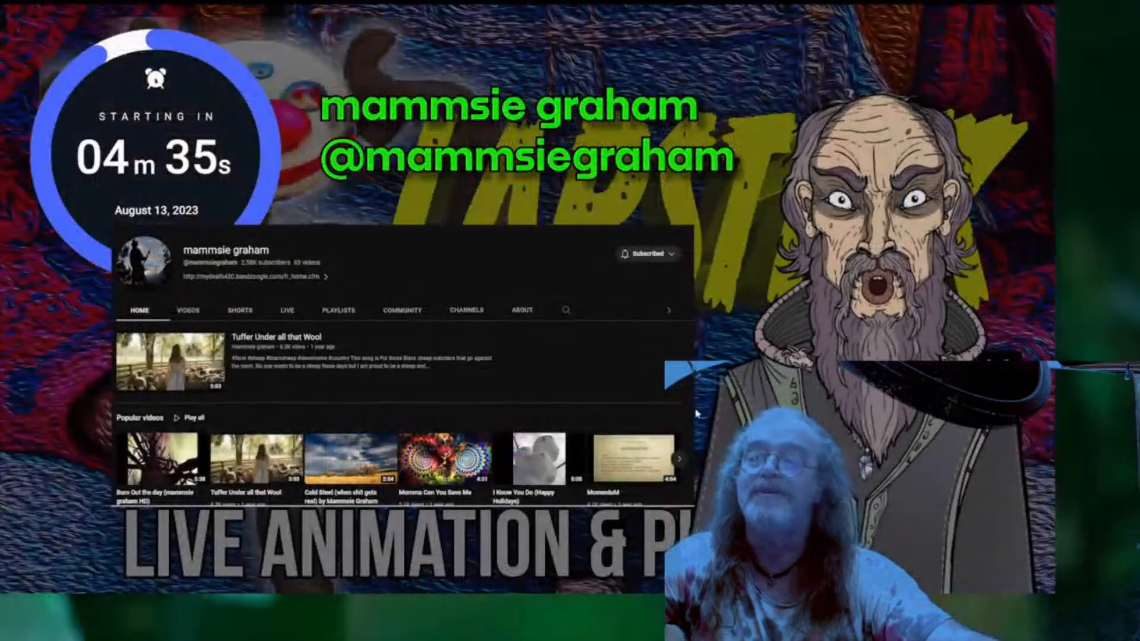
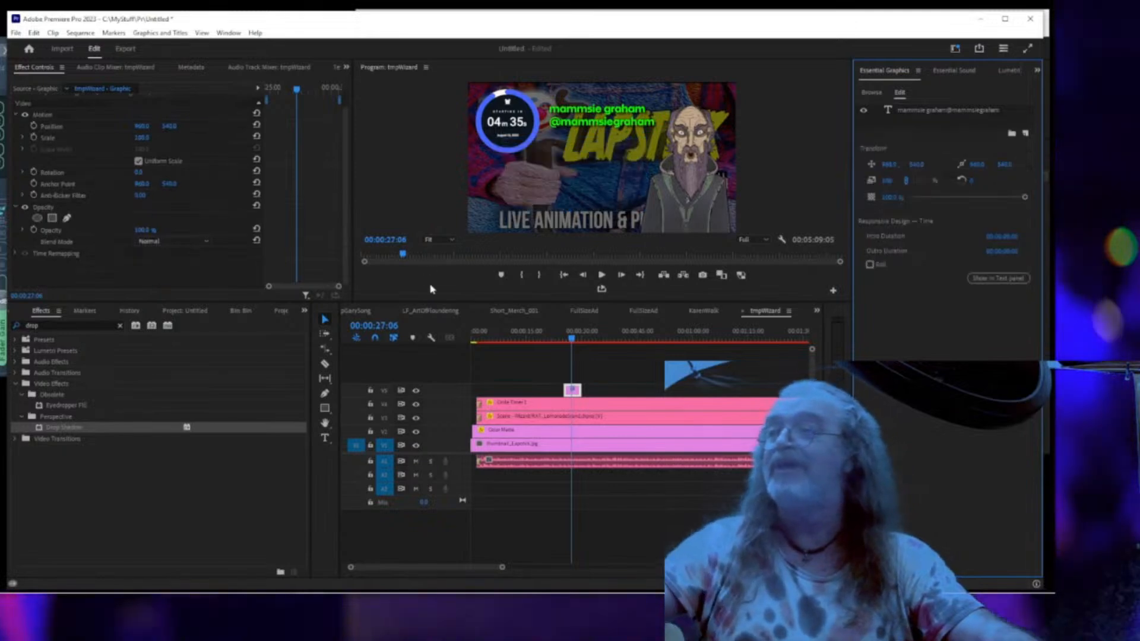
Replace the effects list with the Untitled project's bin, showing tmpWizard and FullSize4d.
click(304, 311)
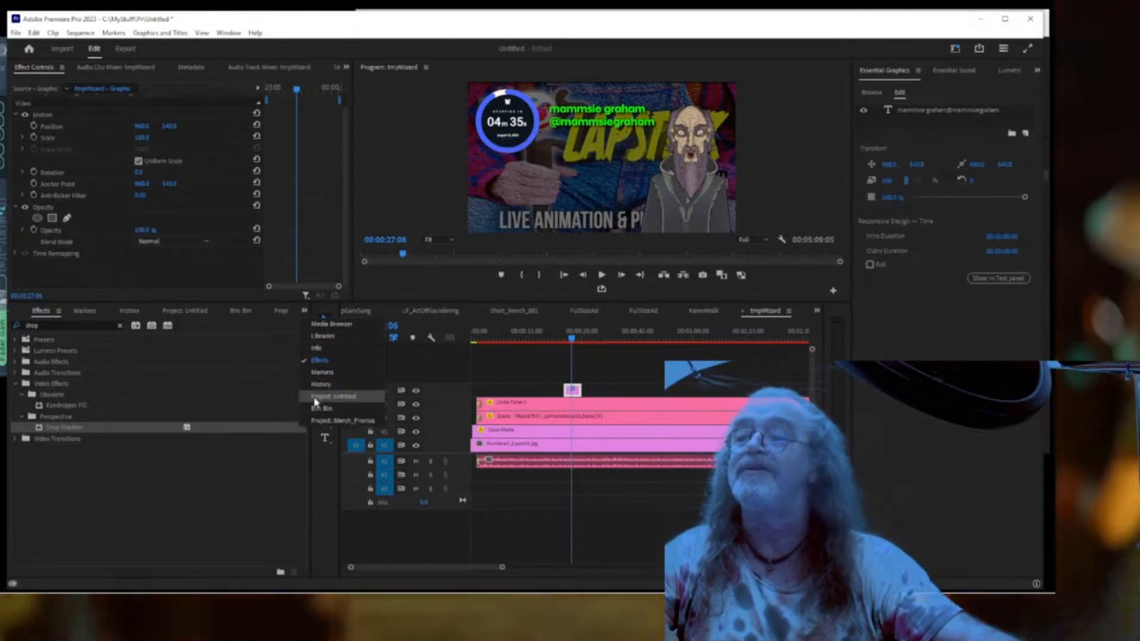
click(323, 420)
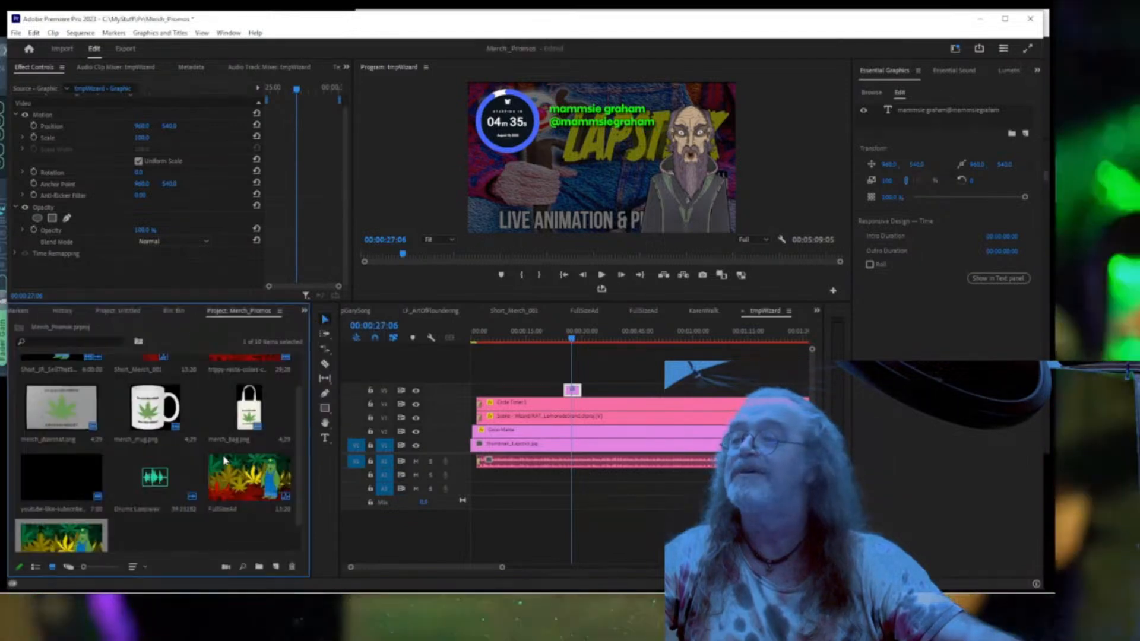
scroll(222, 463, up, 2)
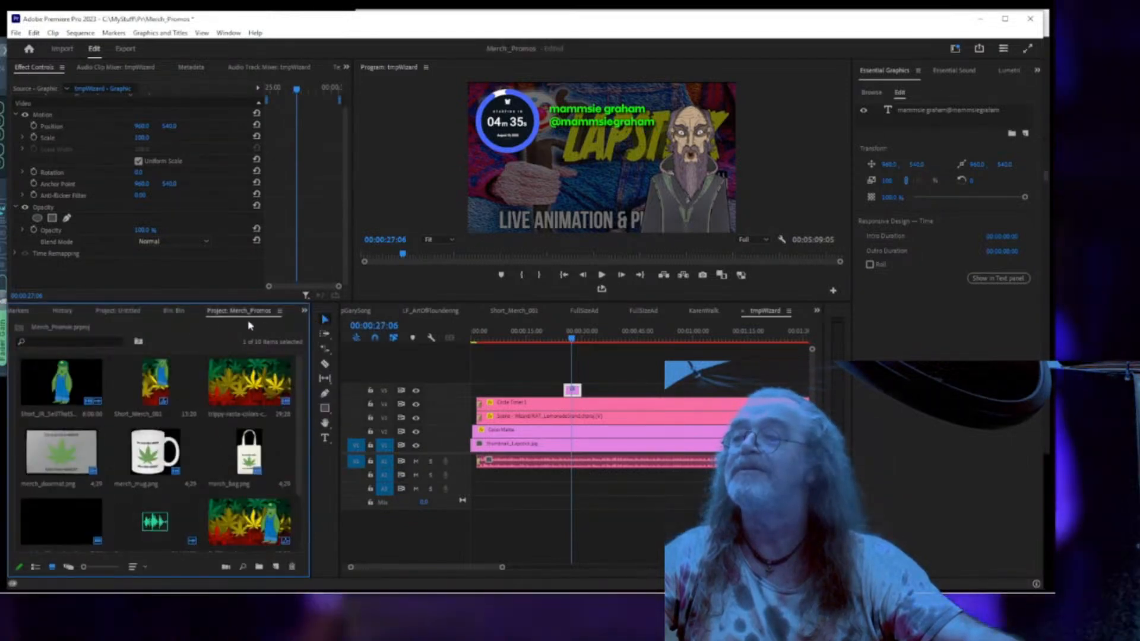
click(118, 311)
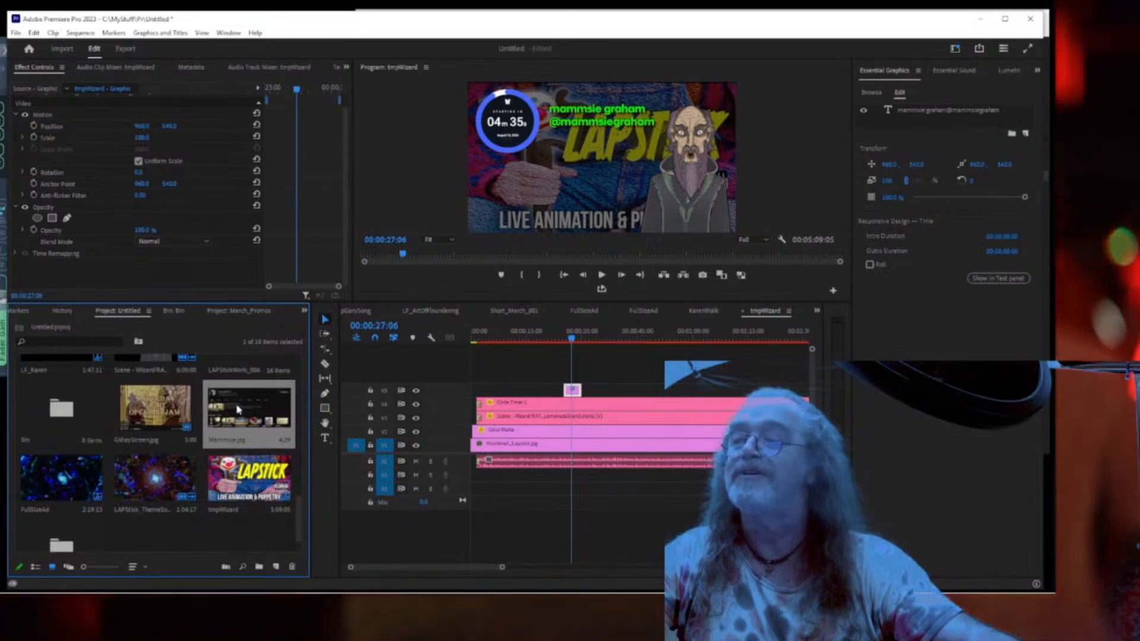
Place Mammsie.jpg on track V6, then scale it down and shift it left.
drag(238, 409, 571, 373)
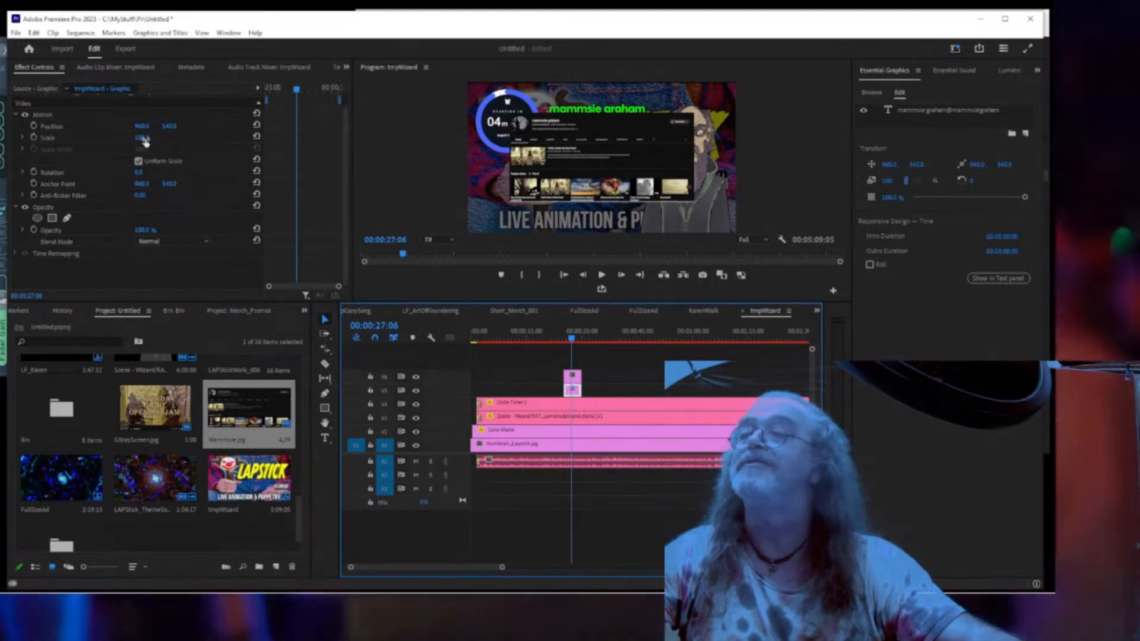
drag(141, 137, 122, 137)
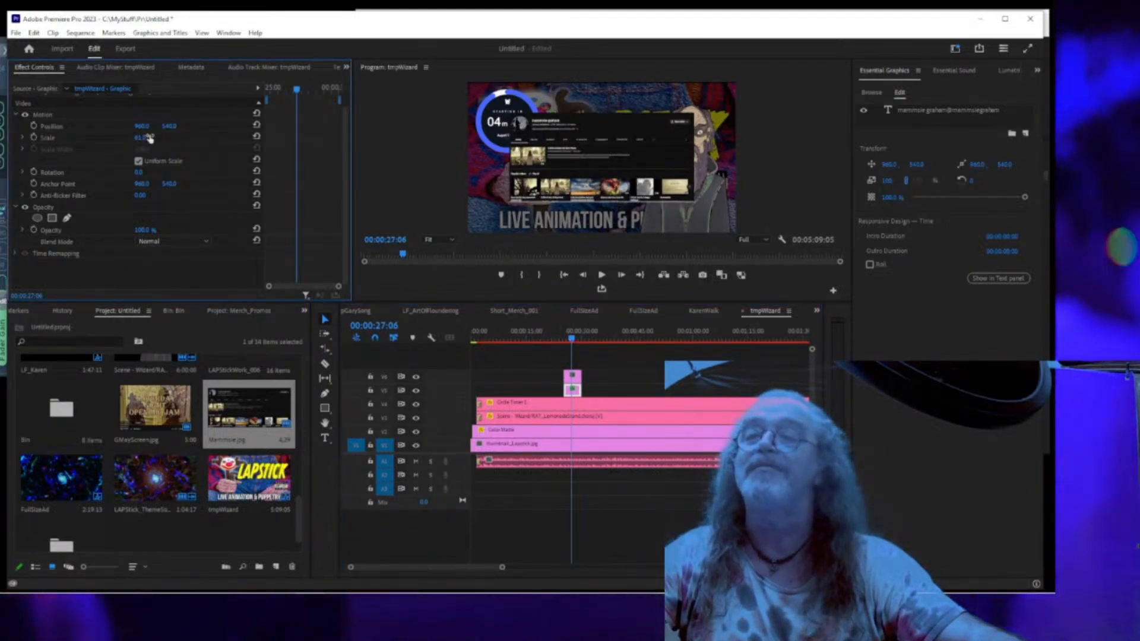
key(ctrl+z)
click(571, 375)
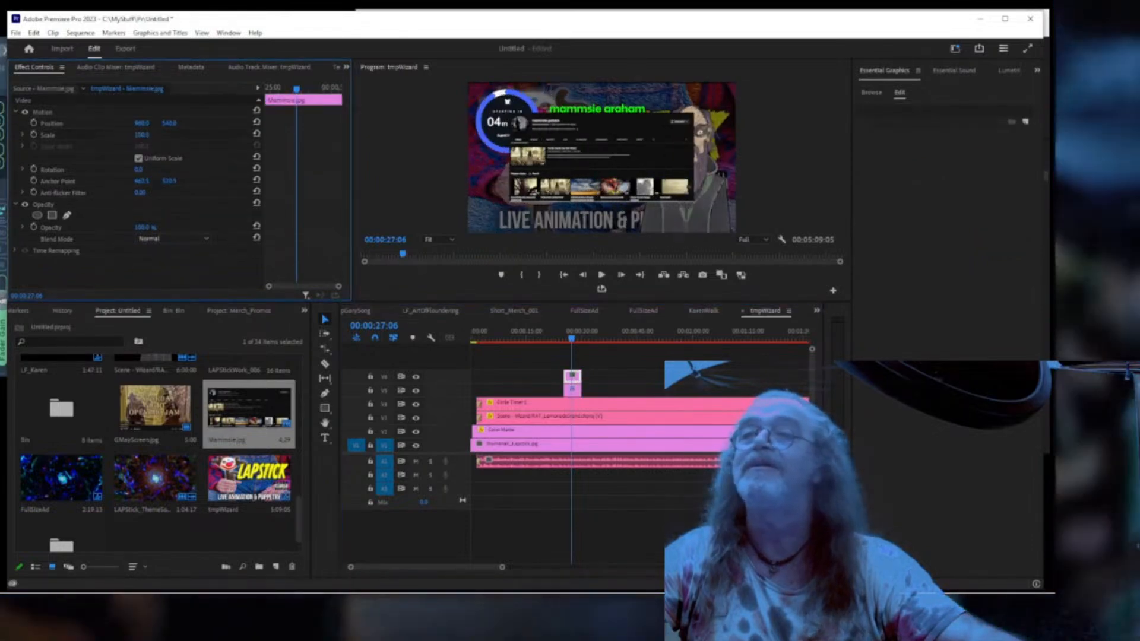
drag(141, 135, 237, 123)
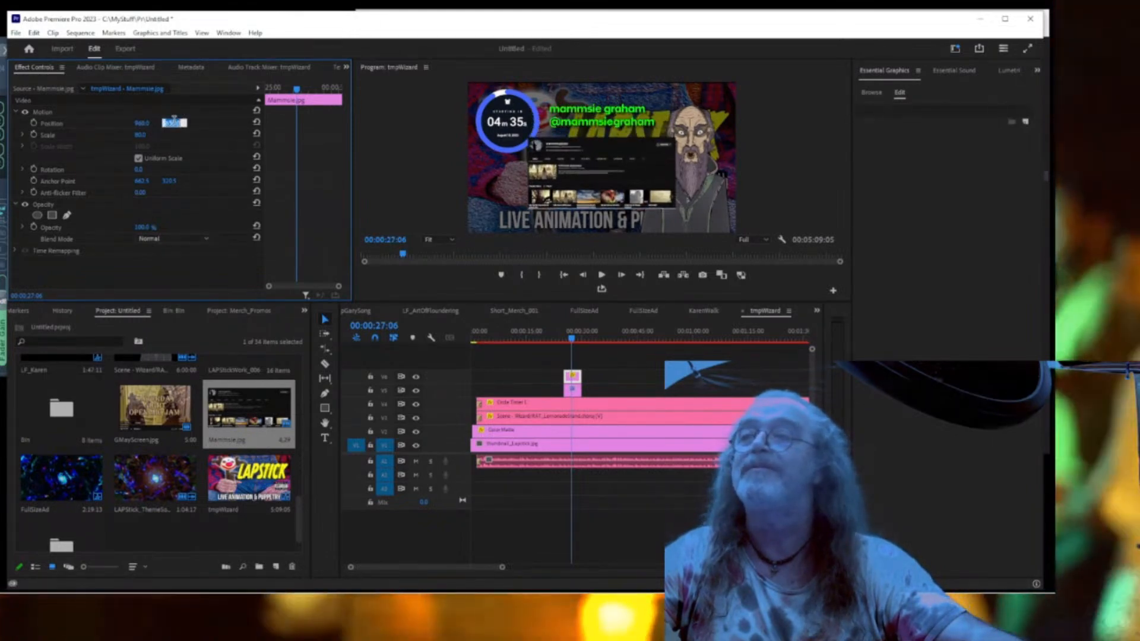
drag(141, 123, 16, 123)
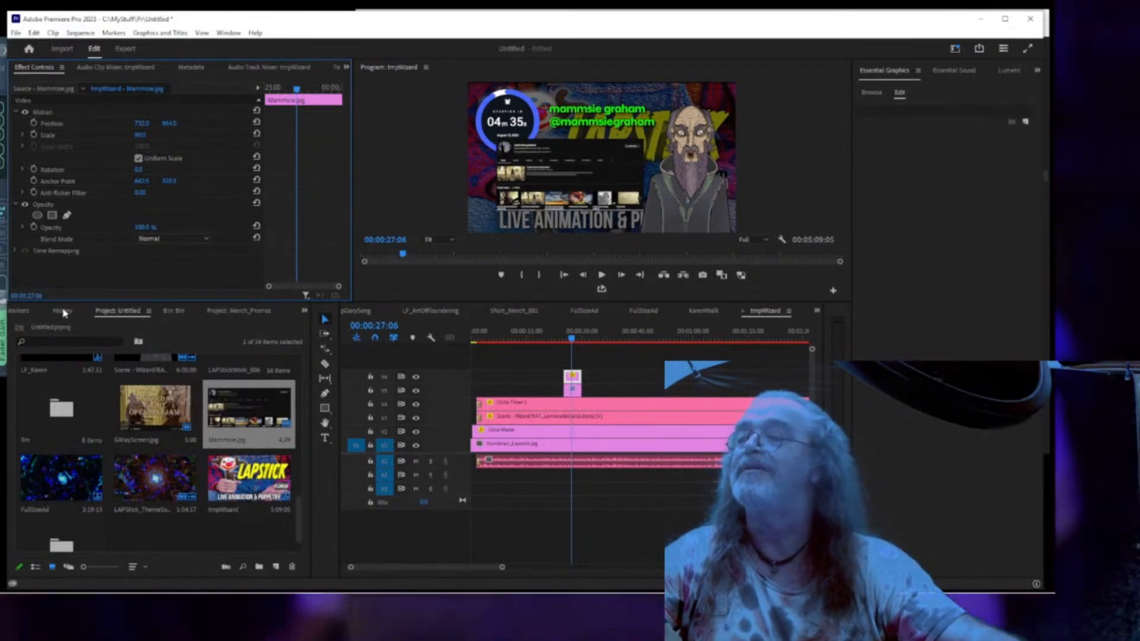
Apply Drop Shadow to the channel screenshot and make the shadow colour white.
click(304, 310)
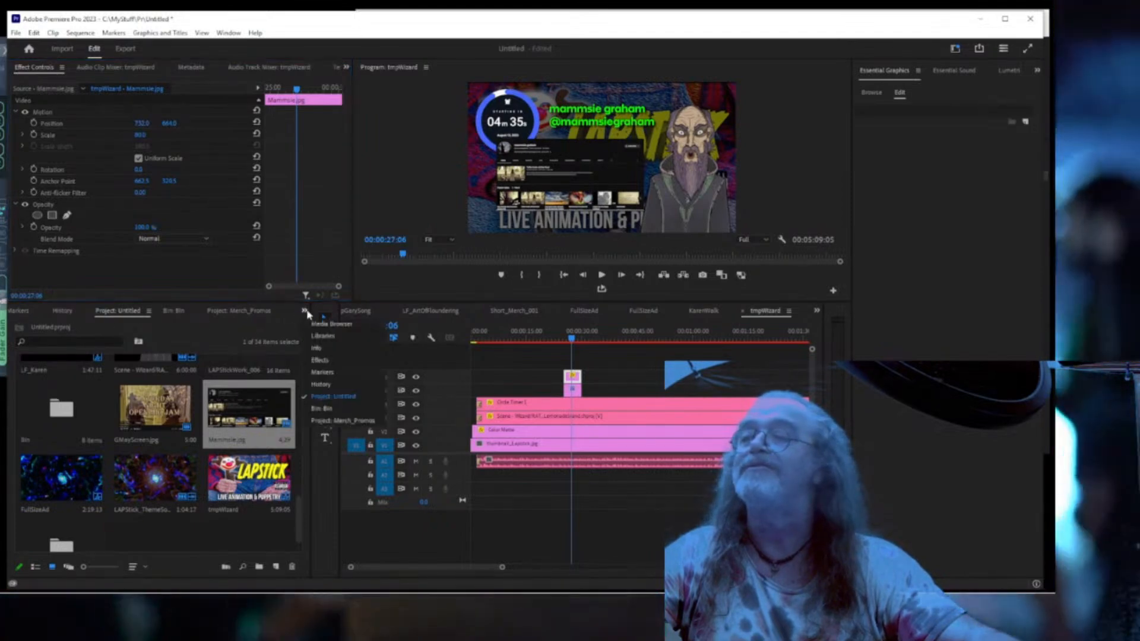
click(315, 361)
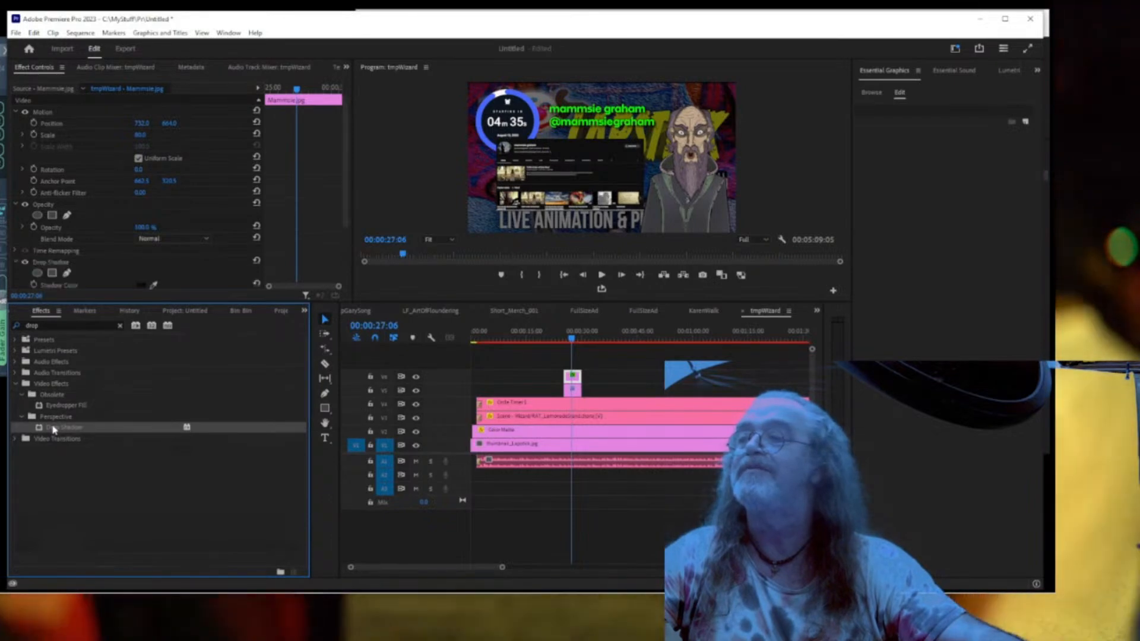
click(142, 285)
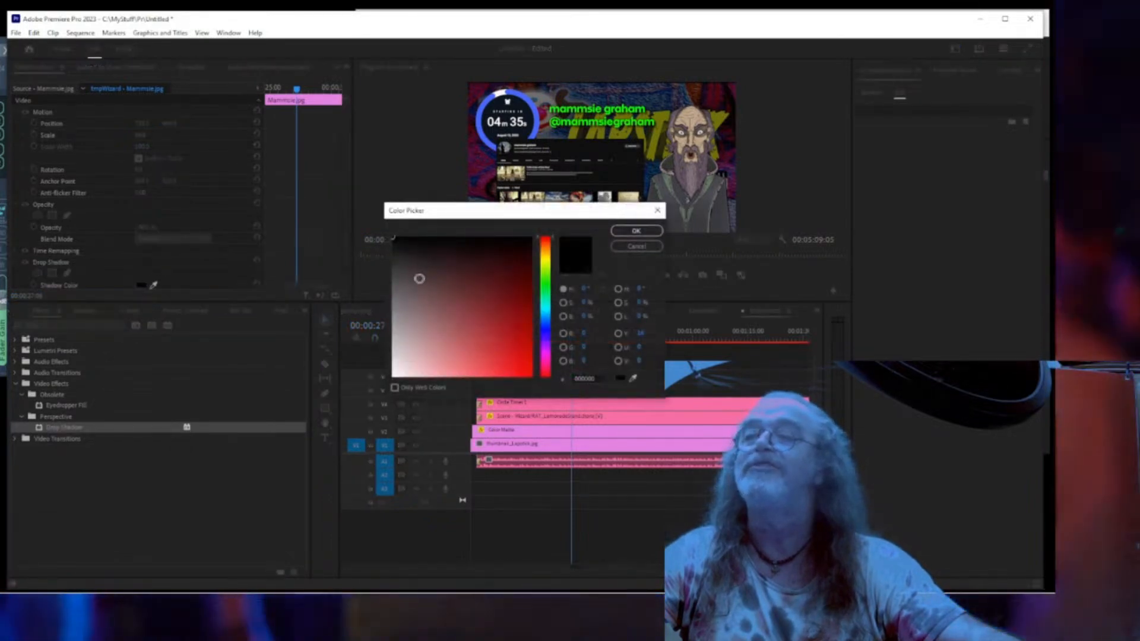
click(636, 231)
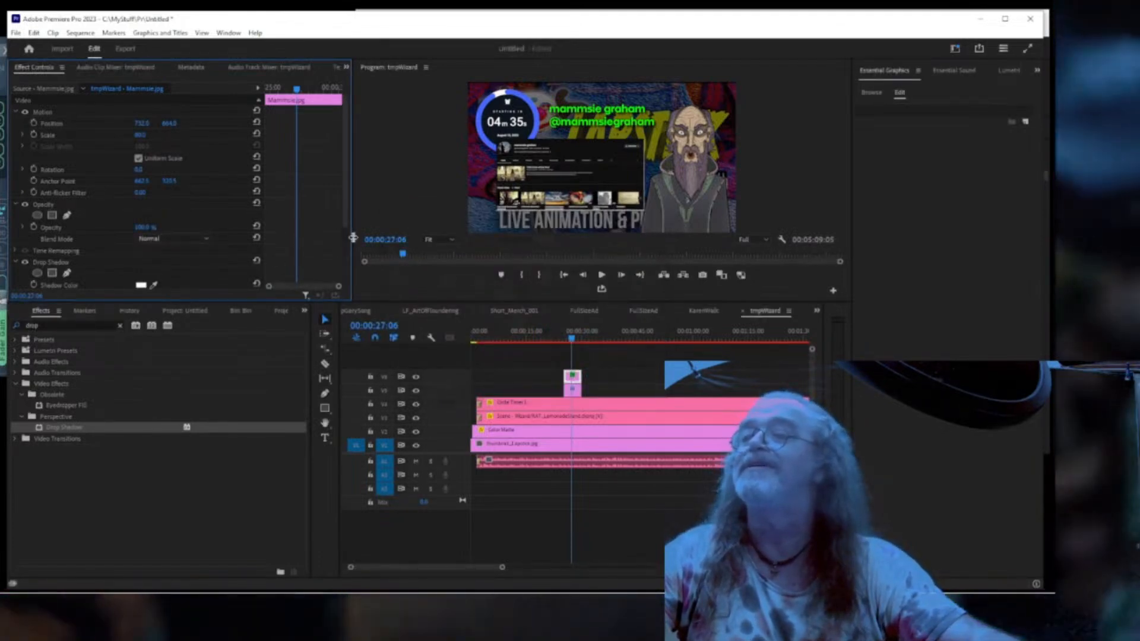
drag(347, 225, 346, 287)
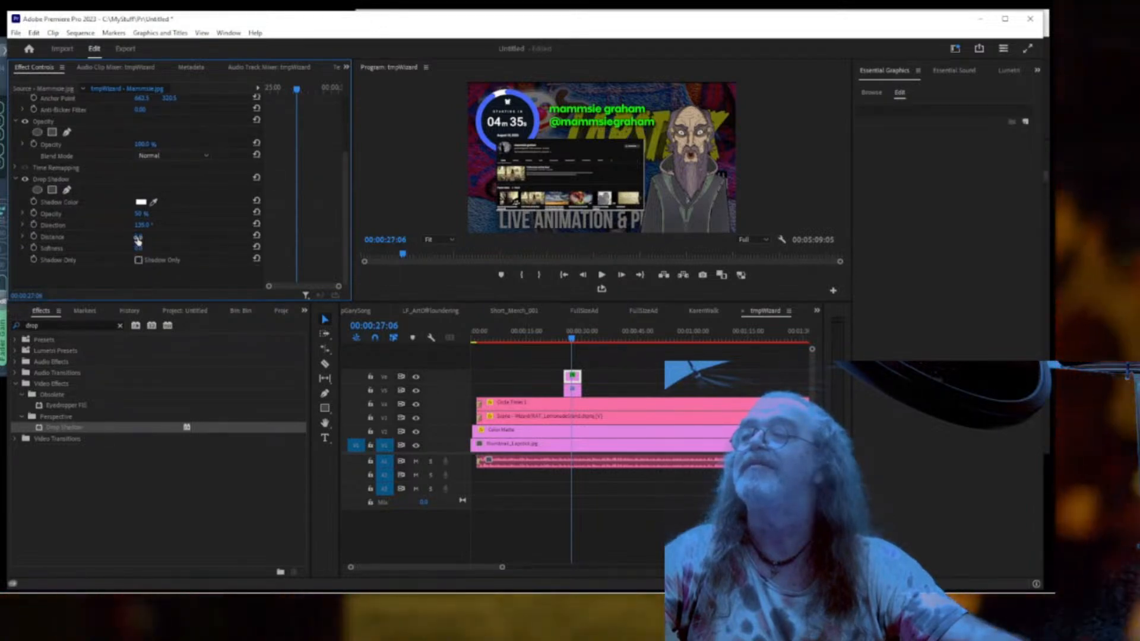
Set the shadow Distance to 20 and Softness to 72, then scrub Softness slightly higher.
click(137, 238)
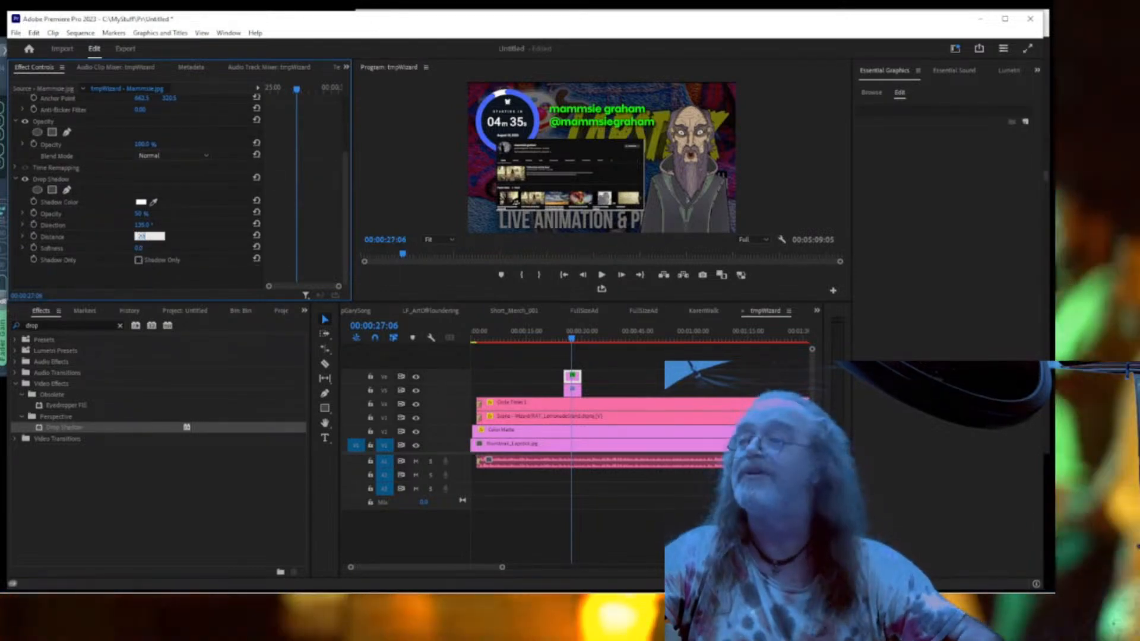
click(137, 249)
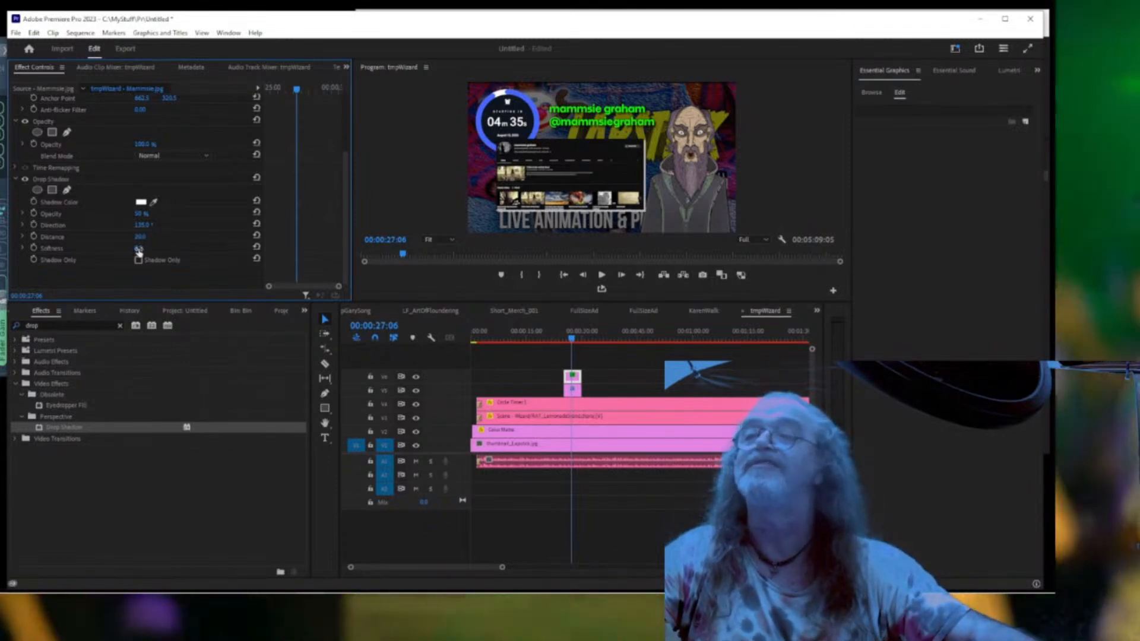
text(72)
key(Return)
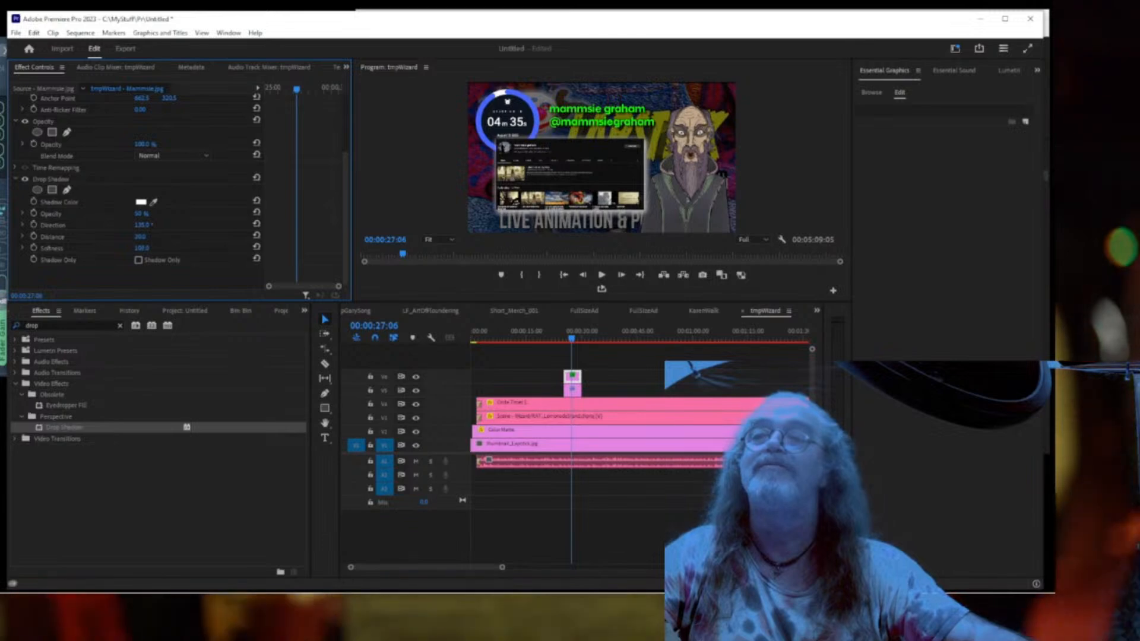
drag(142, 249, 153, 248)
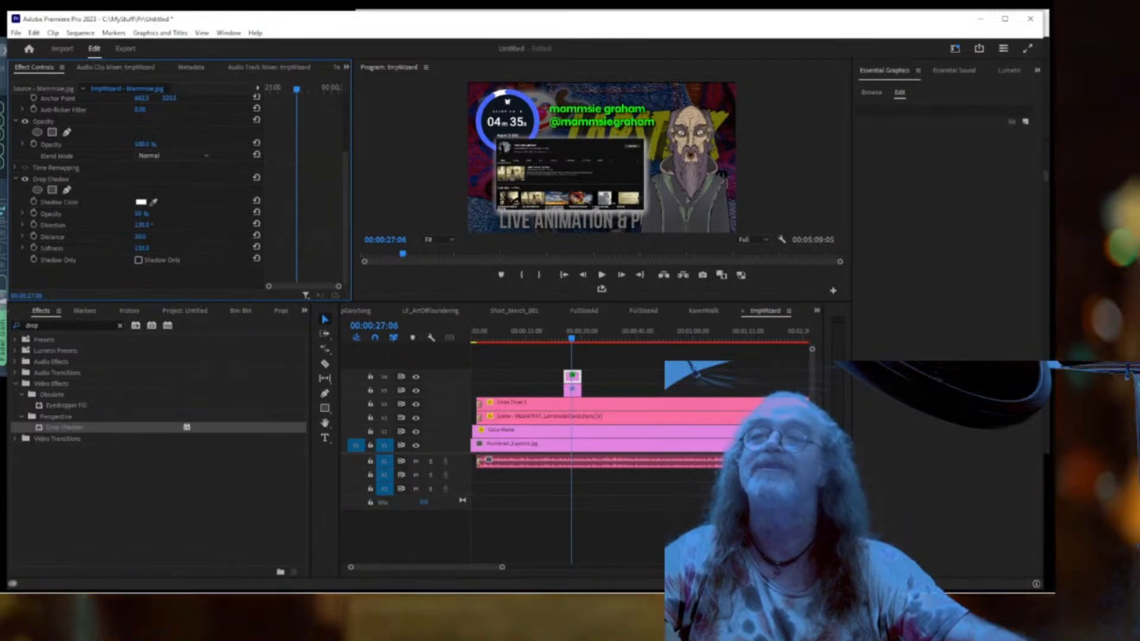
drag(154, 248, 153, 248)
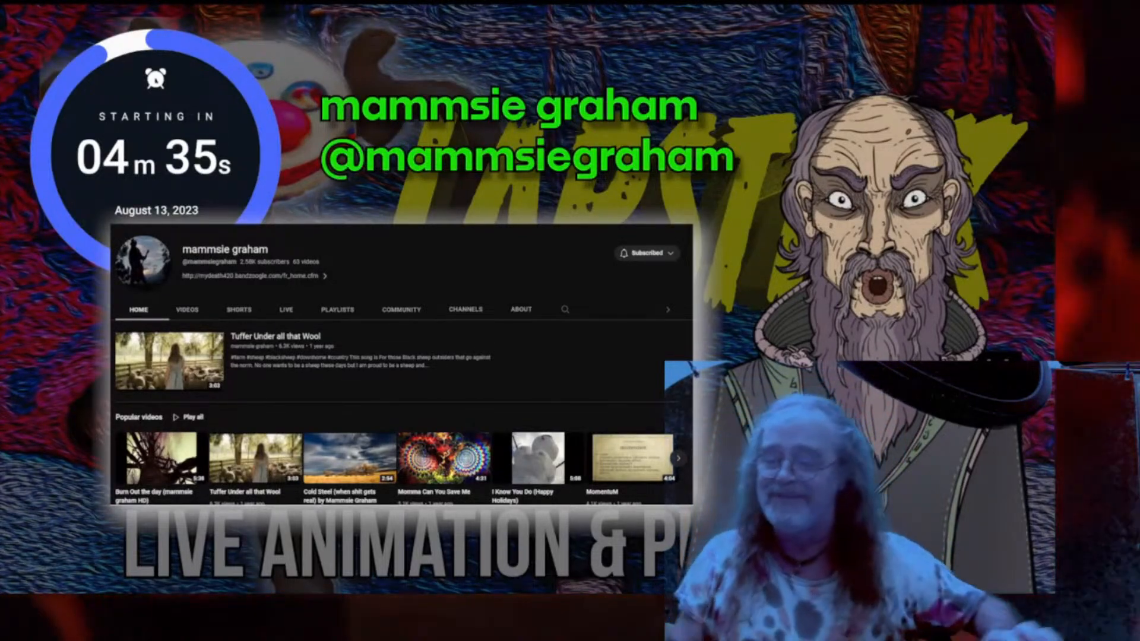
Set the white shadow's Softness to 0 and Distance to 10, checking it in full-screen preview.
key(Escape)
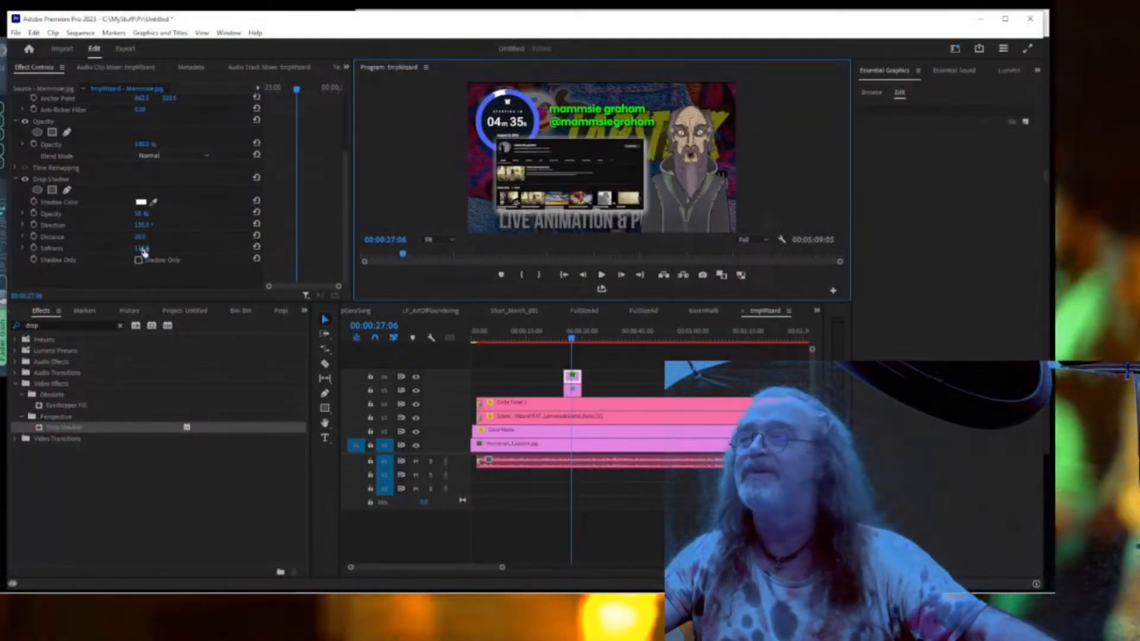
drag(142, 249, 72, 248)
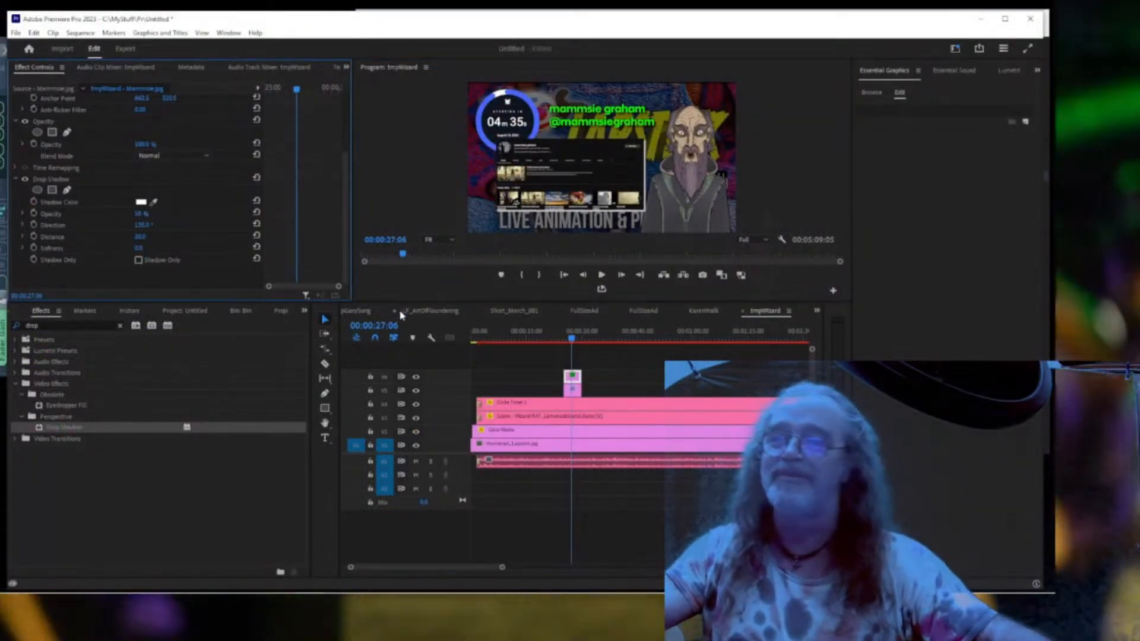
key(ctrl+`)
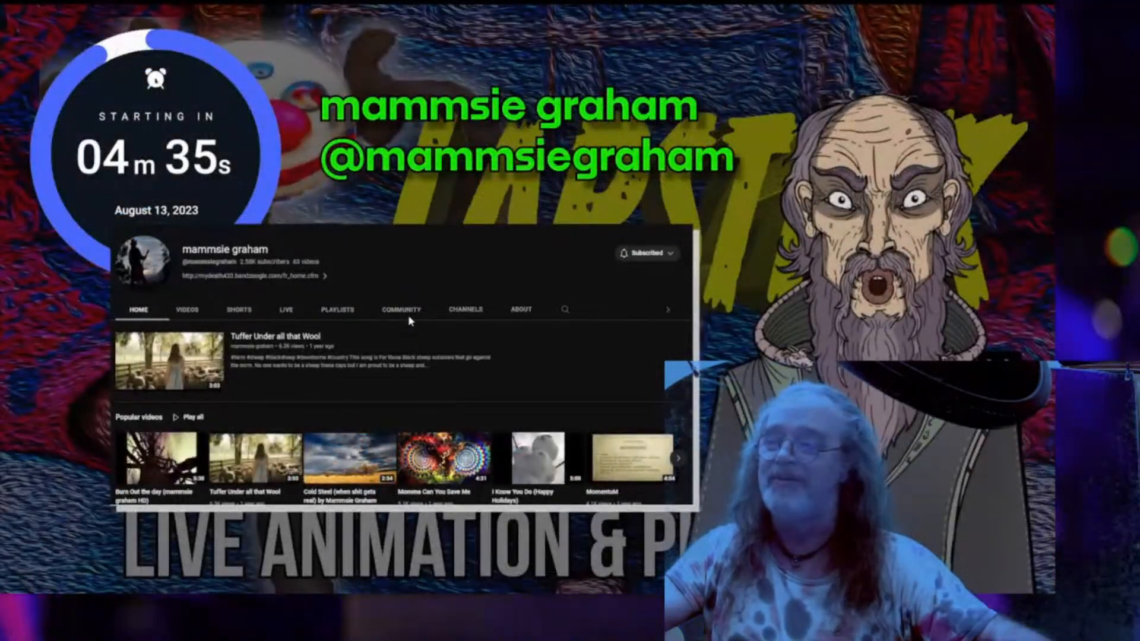
key(ctrl+`)
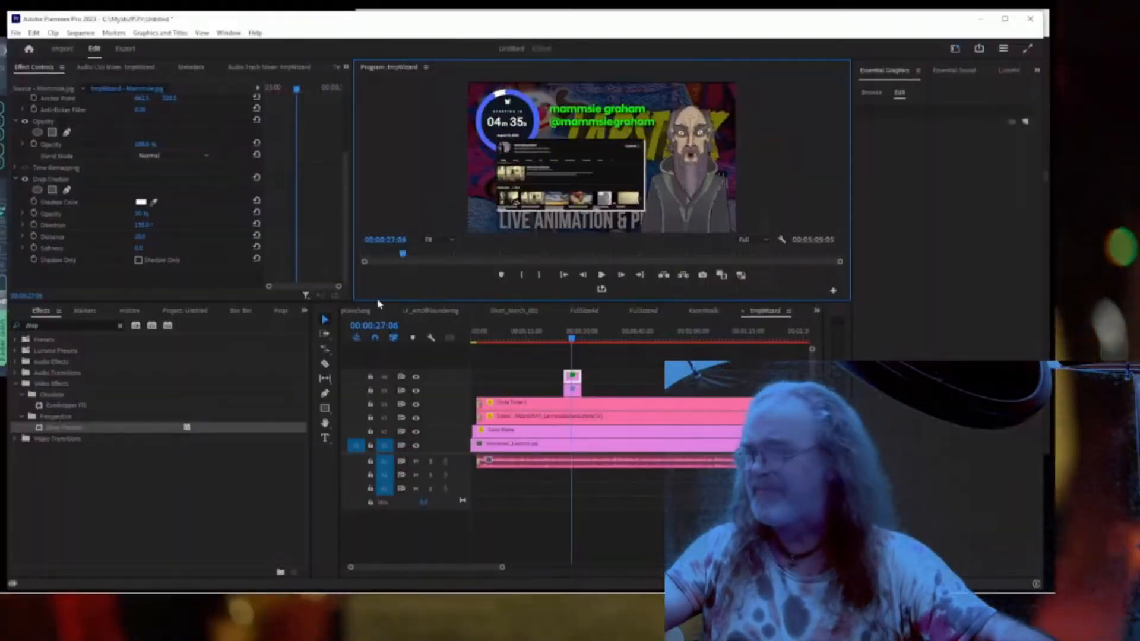
drag(140, 237, 142, 238)
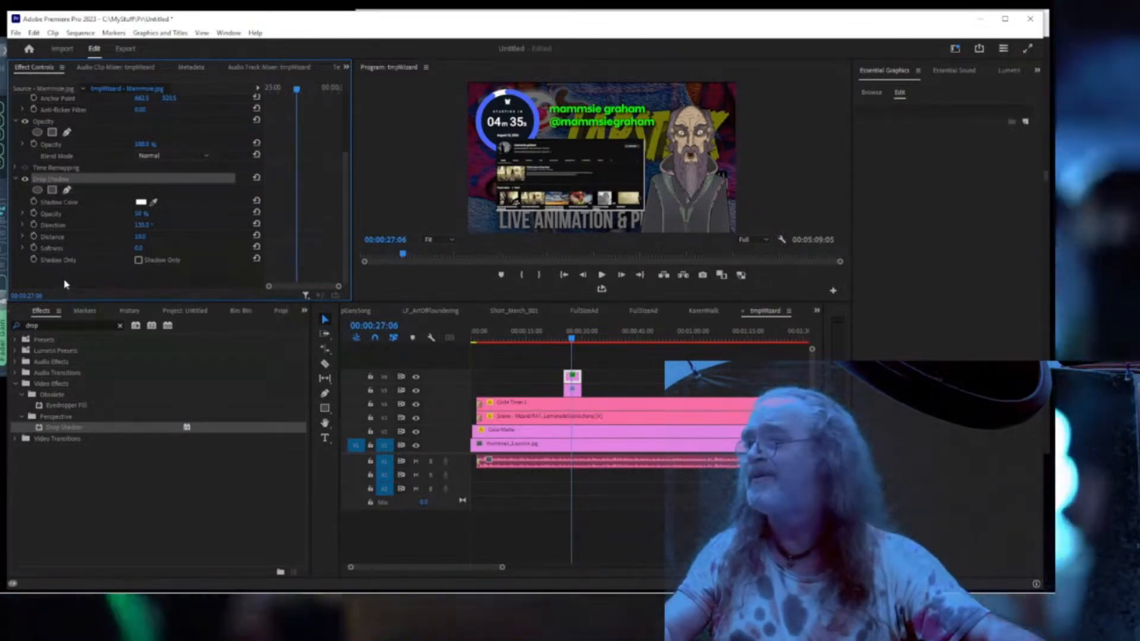
Paste a duplicate Drop Shadow and set the copy's Direction to -35°.
key(ctrl+v)
scroll(112, 272, down, 4)
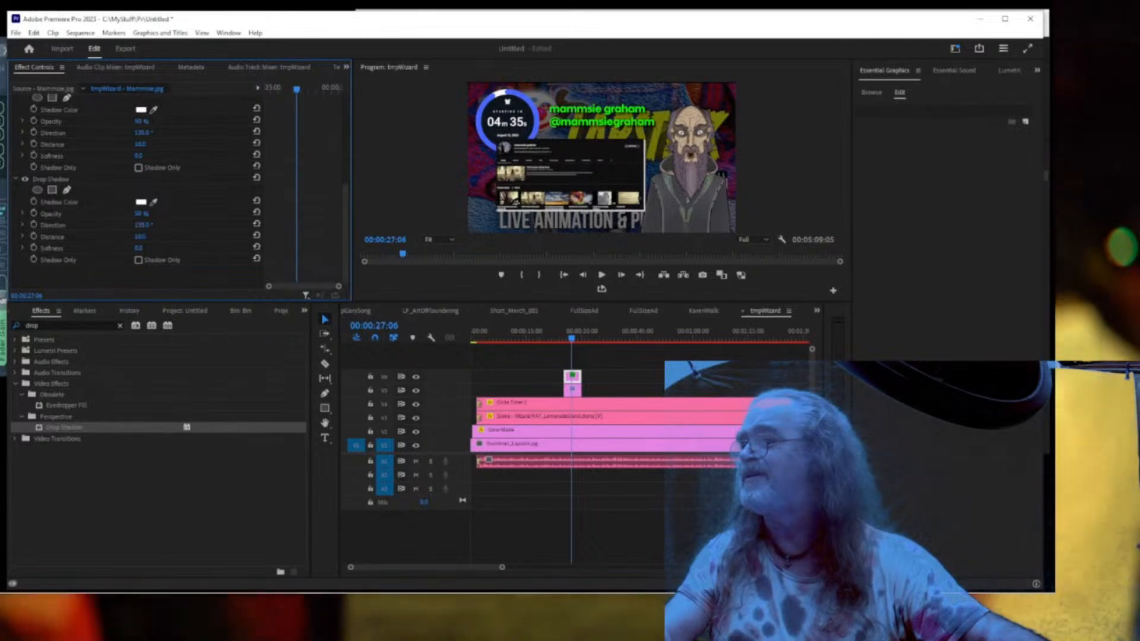
drag(142, 225, 52, 225)
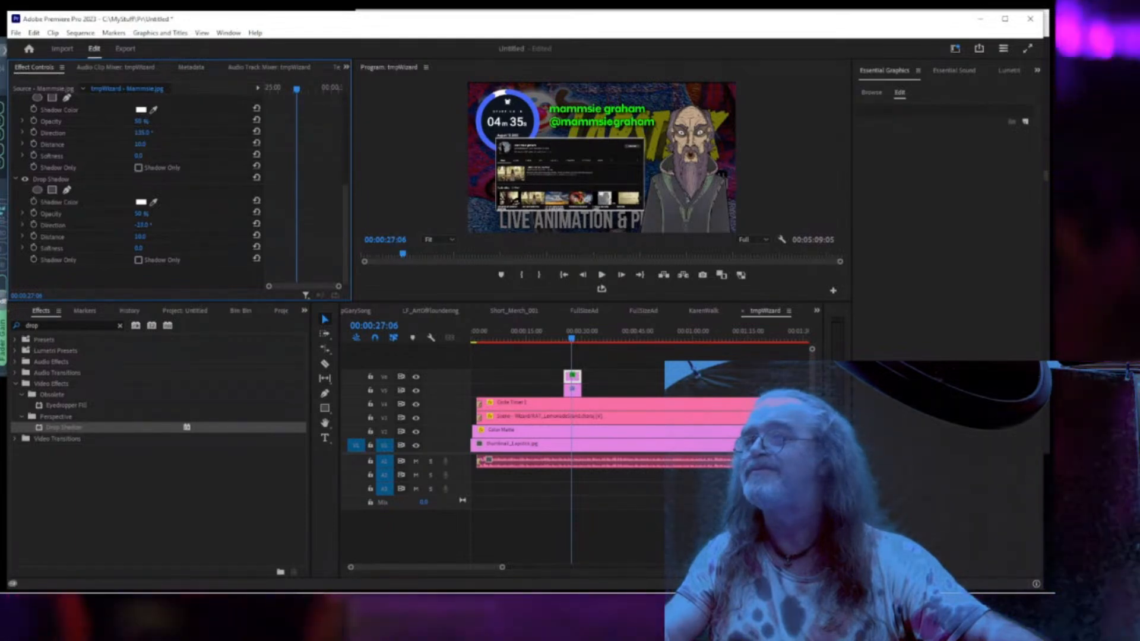
drag(46, 225, 43, 225)
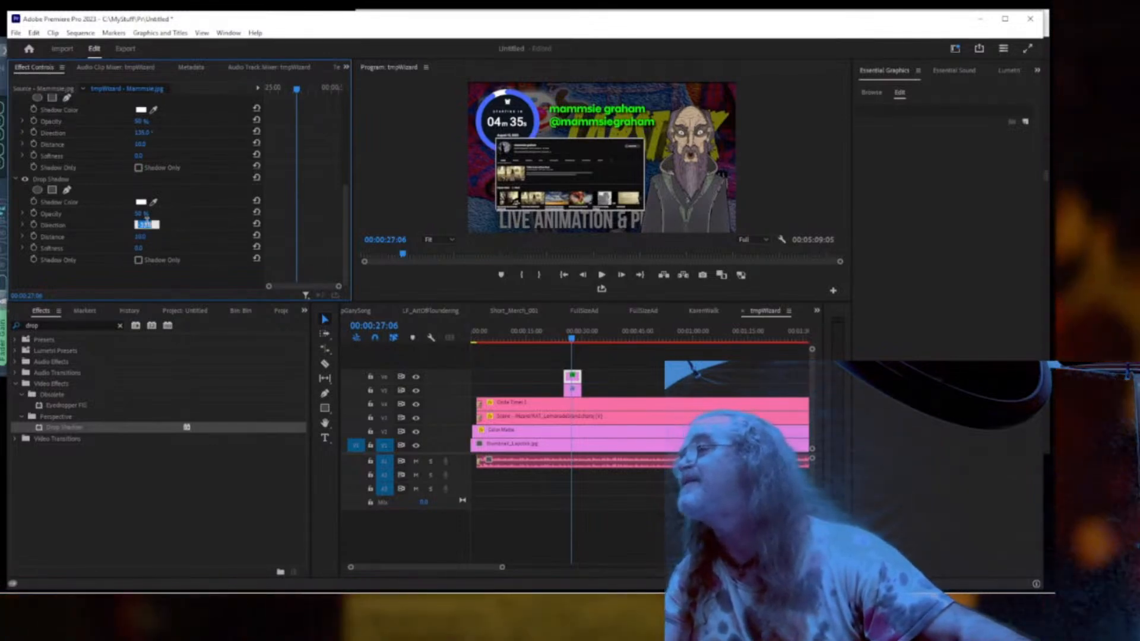
click(146, 225)
text(-35)
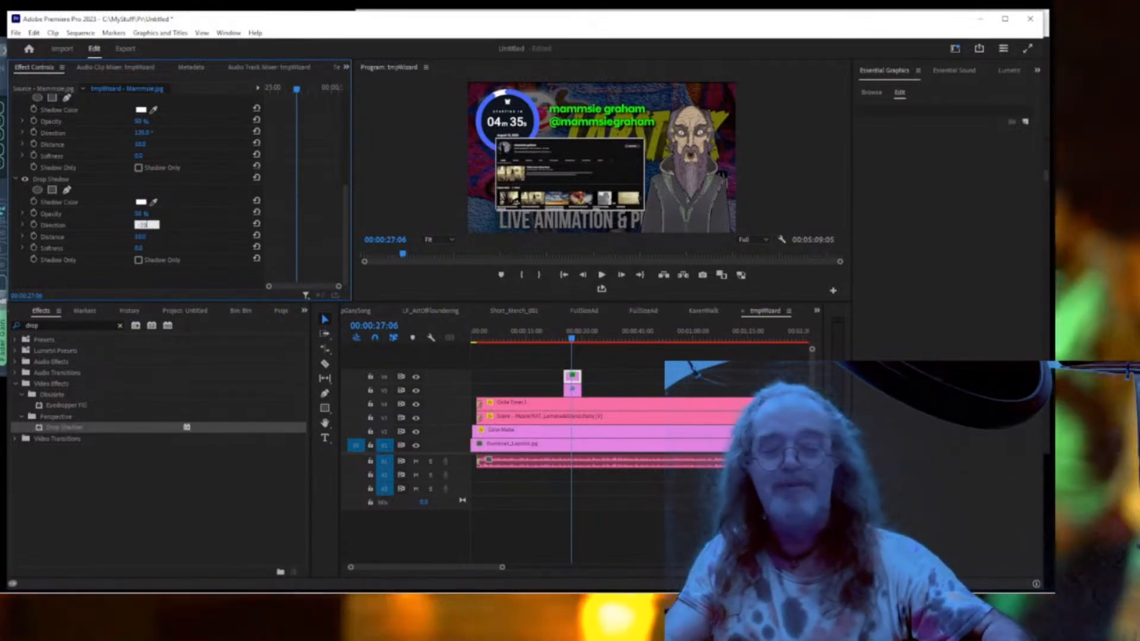
key(Return)
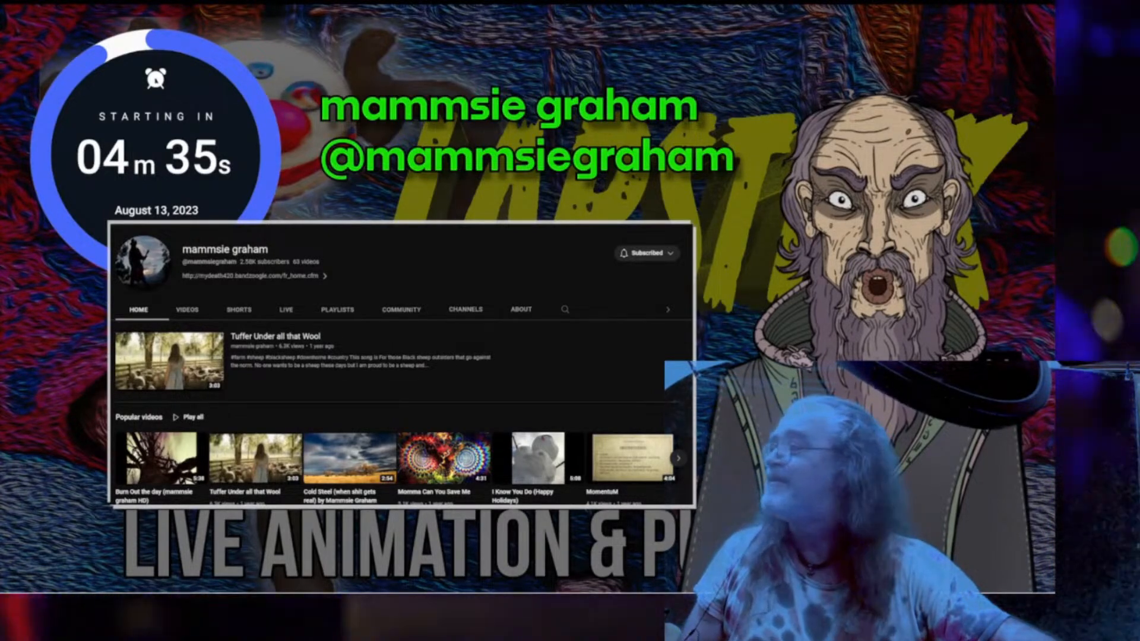
Drag the CAMP GMAY channel browser window onto the screen.
drag(0, 104, 508, 101)
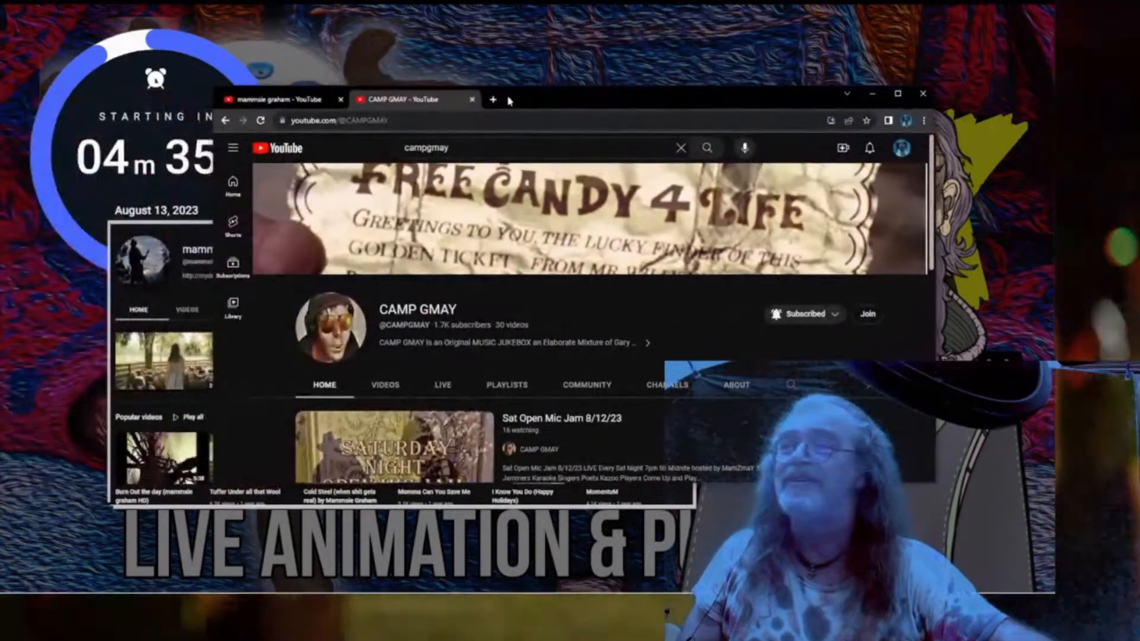
Maximize the CAMP GMAY channel page, then switch to Snip & Sketch.
click(898, 94)
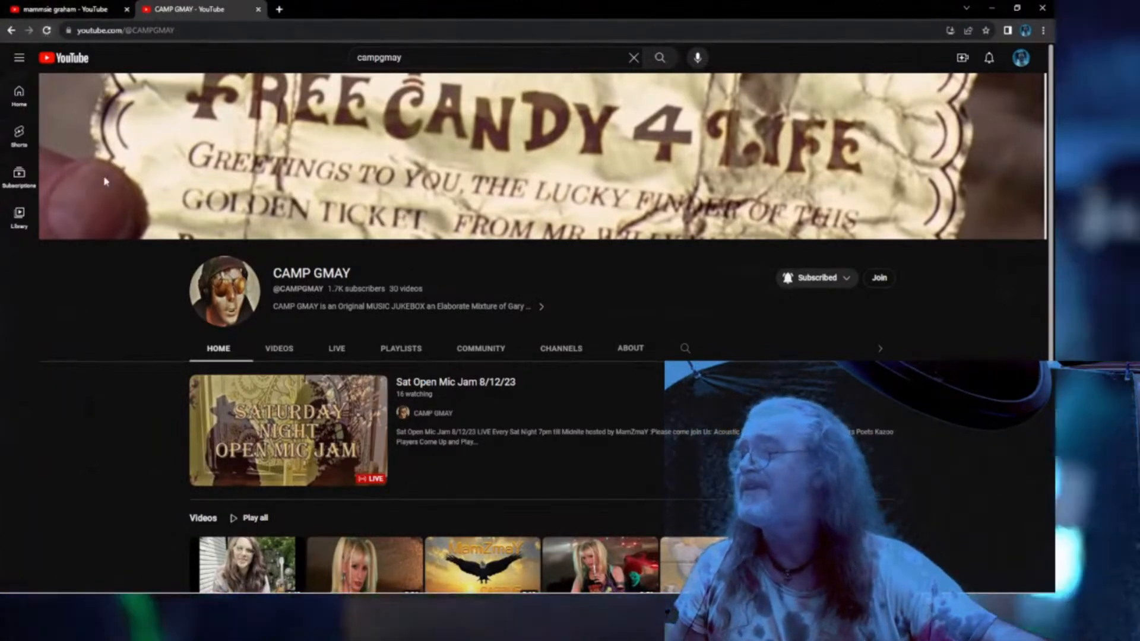
mouse_move(310, 594)
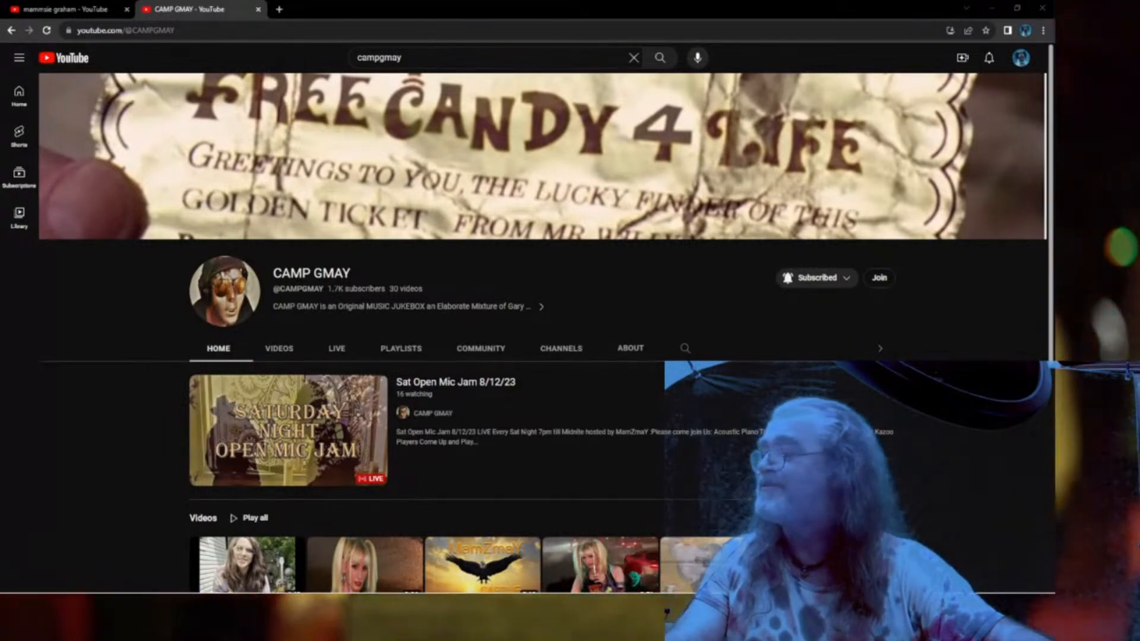
key(alt+Tab)
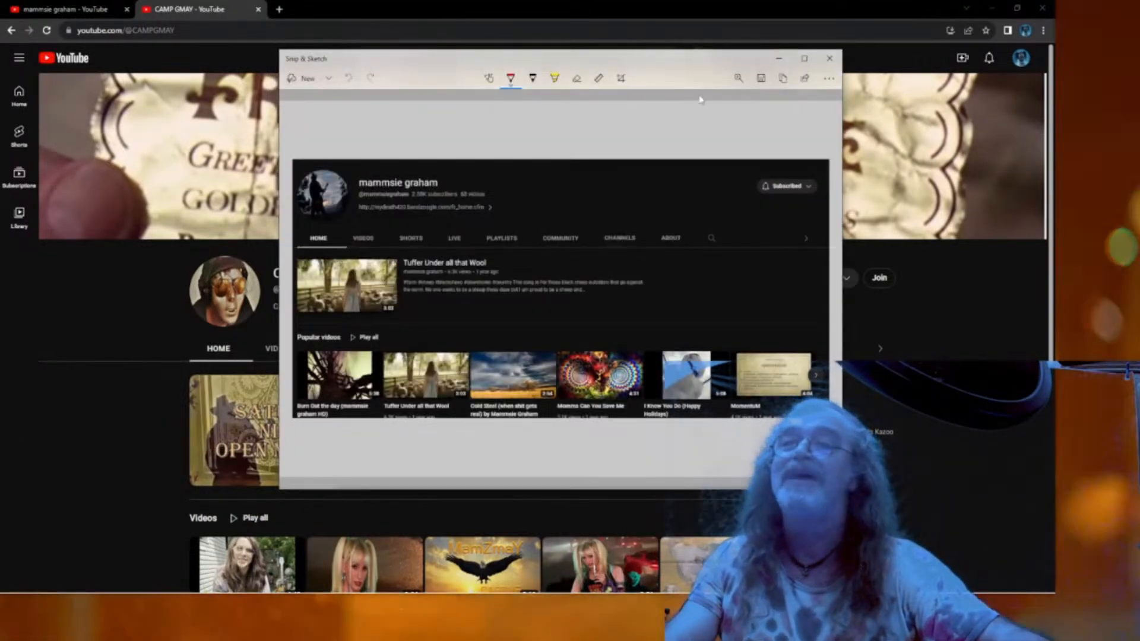
Snip a rectangle covering the CAMP GMAY header, live stream and video row.
click(304, 80)
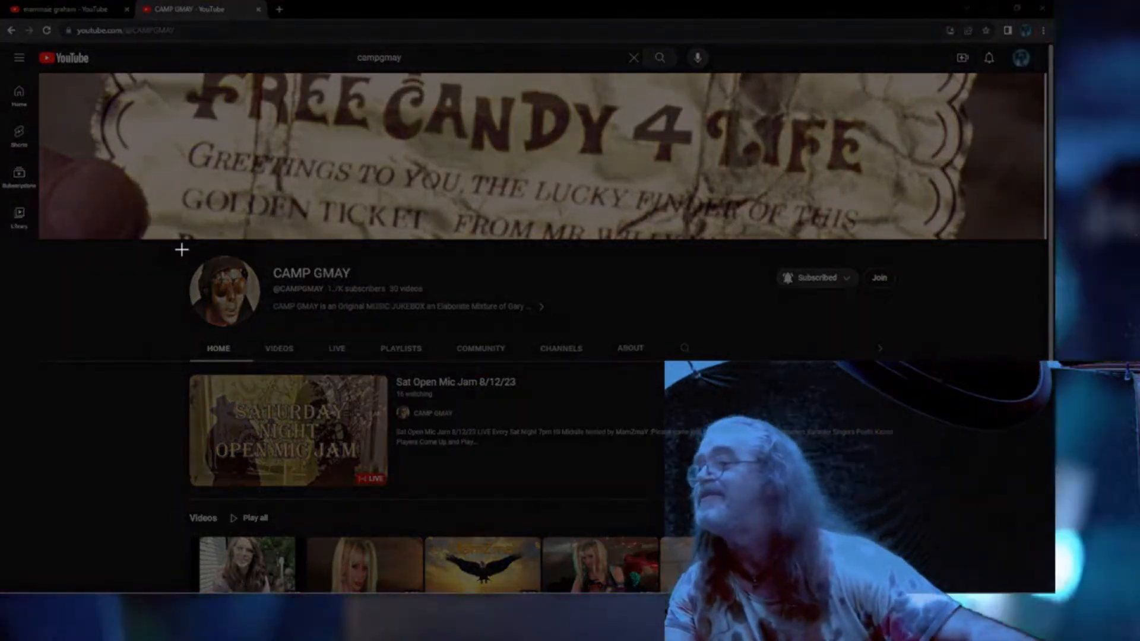
mouse_move(182, 250)
mouse_down()
mouse_move(364, 326)
mouse_move(600, 402)
mouse_move(888, 443)
mouse_move(908, 470)
mouse_move(908, 592)
mouse_up()
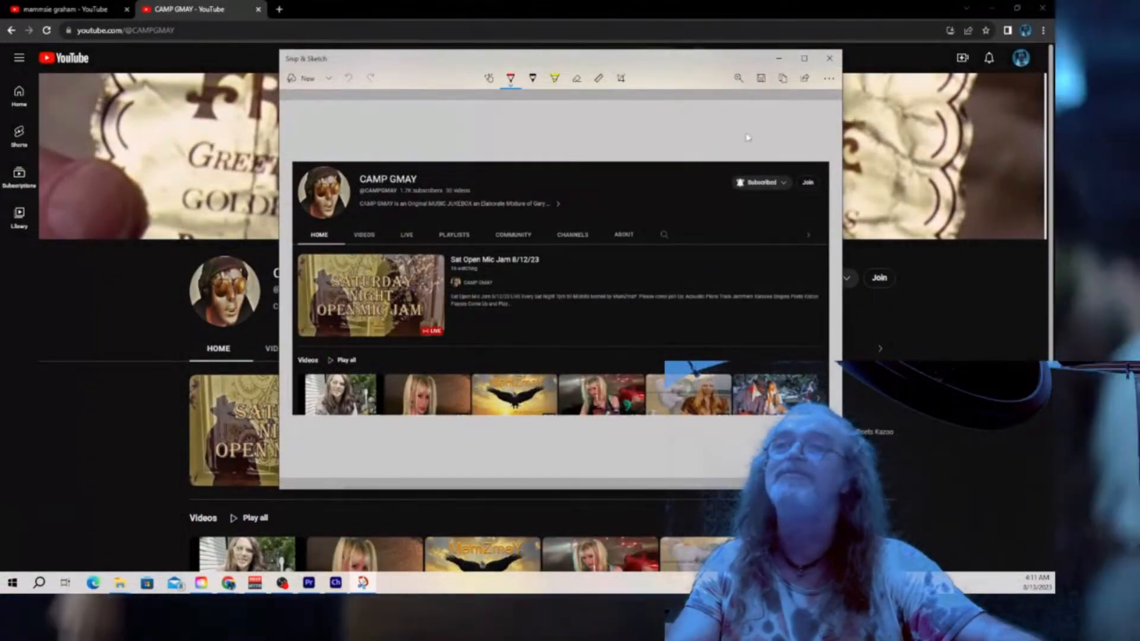
Save the capture as shout_GMay in the assets images folder.
click(766, 81)
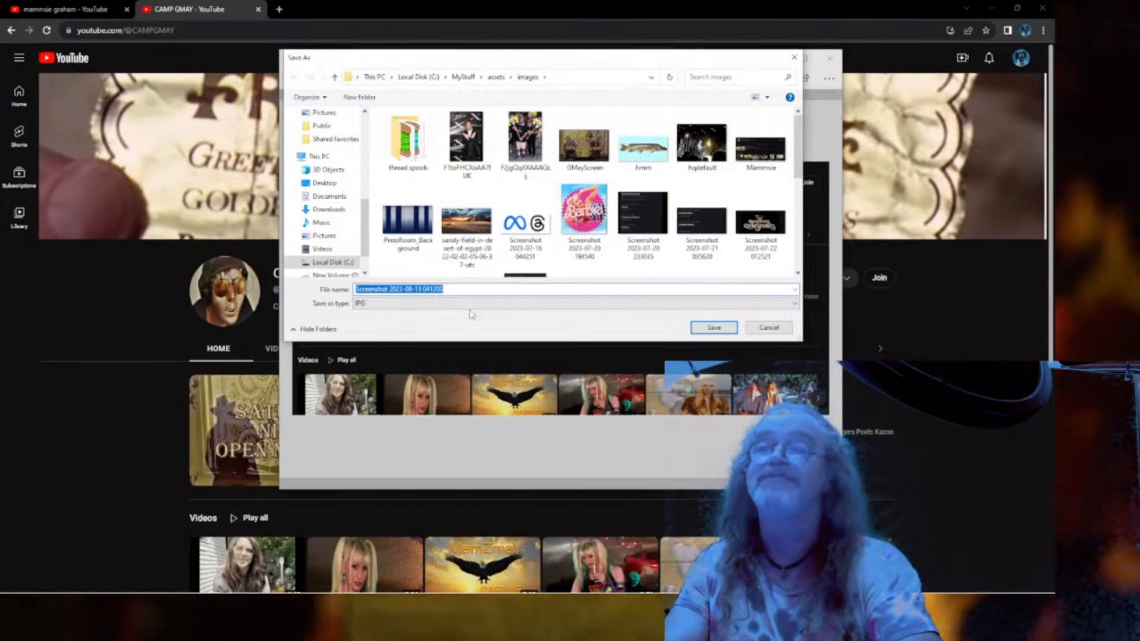
text(GM)
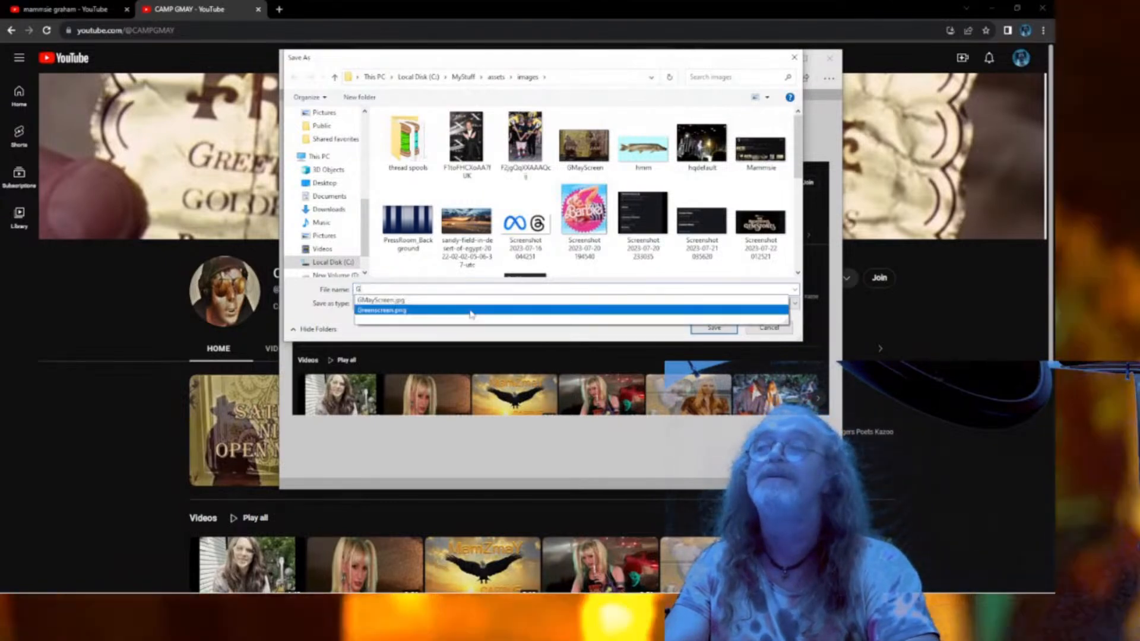
key(BackSpace)
key(BackSpace)
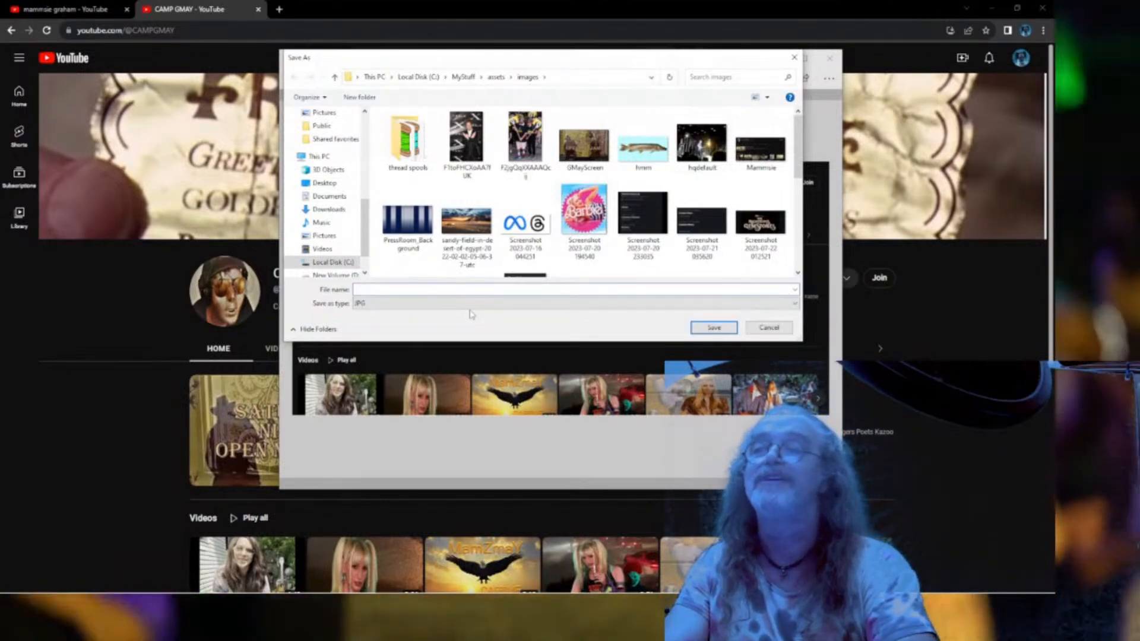
text(Sc)
key(BackSpace)
key(BackSpace)
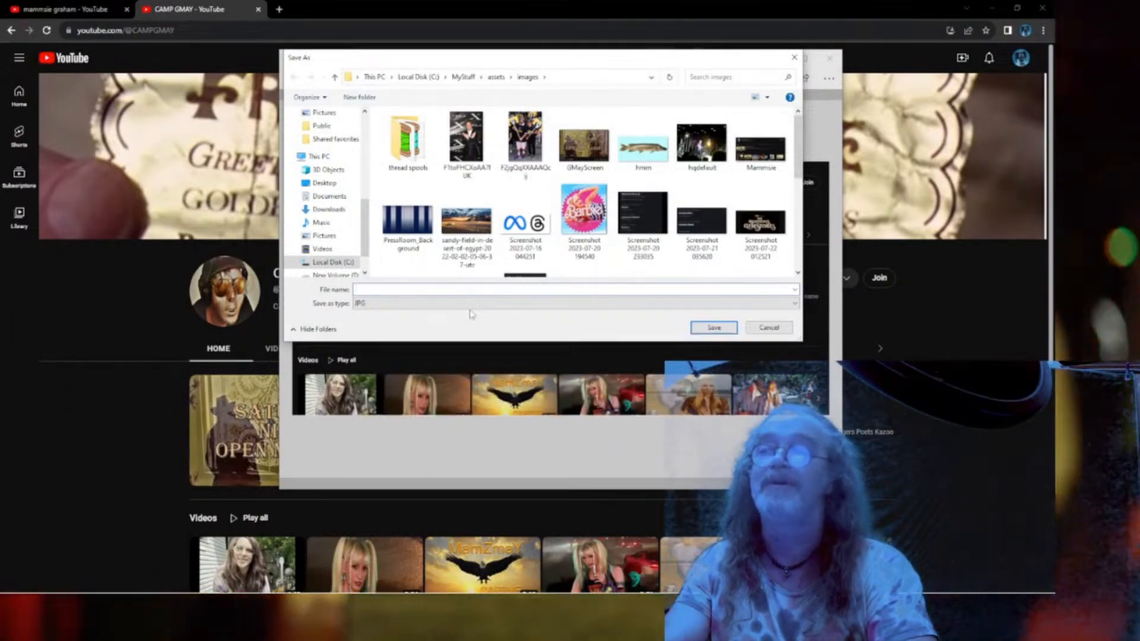
text(shout)
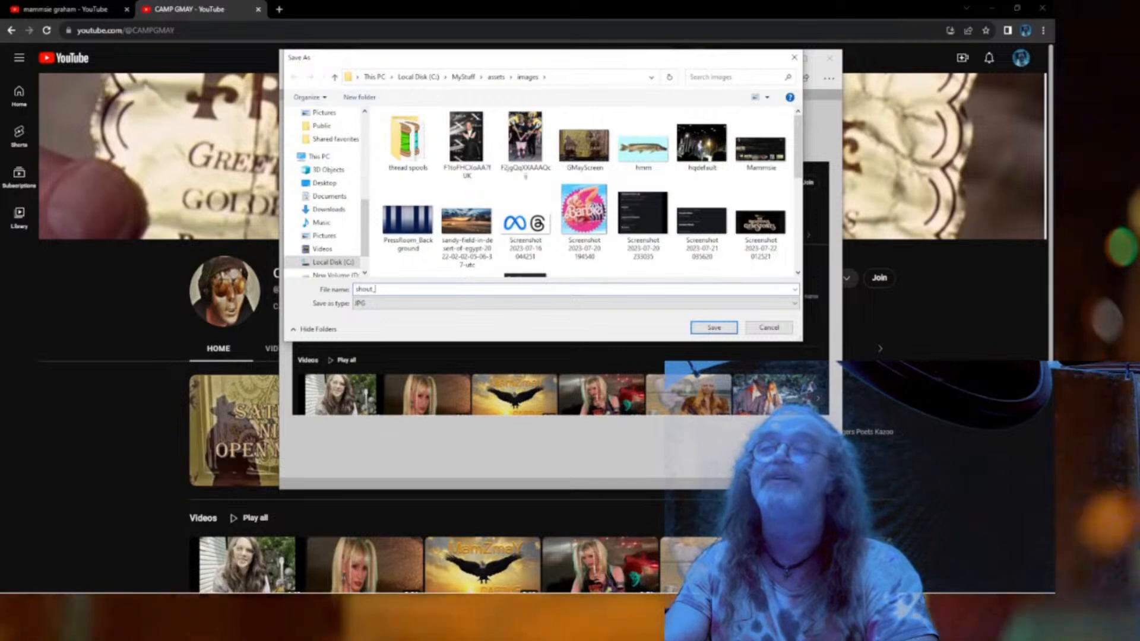
text(_GMay)
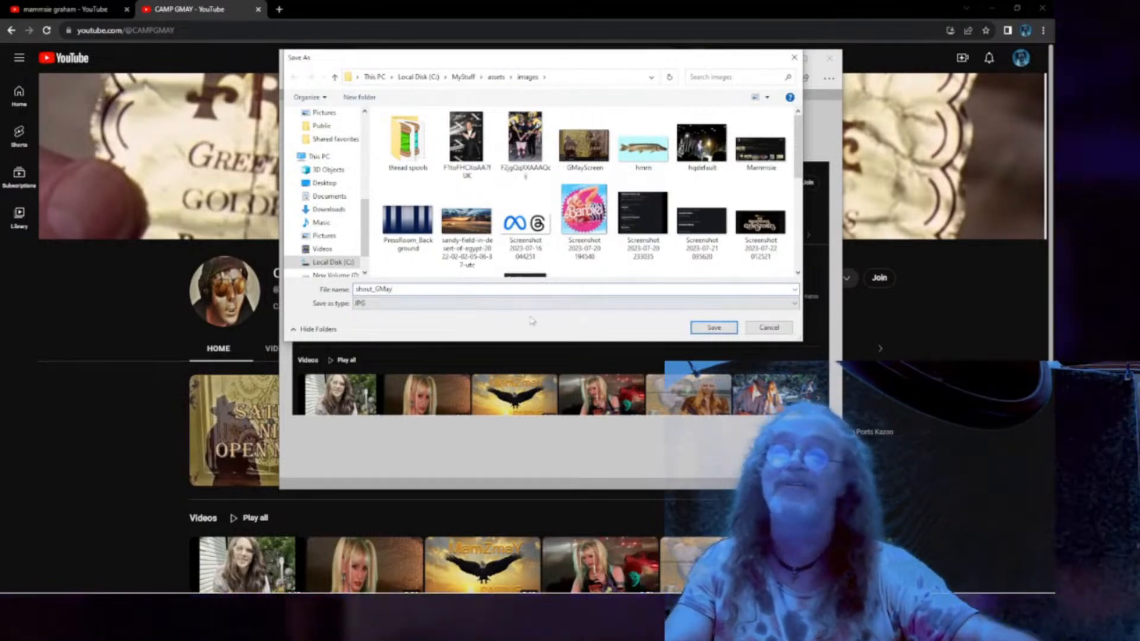
click(713, 327)
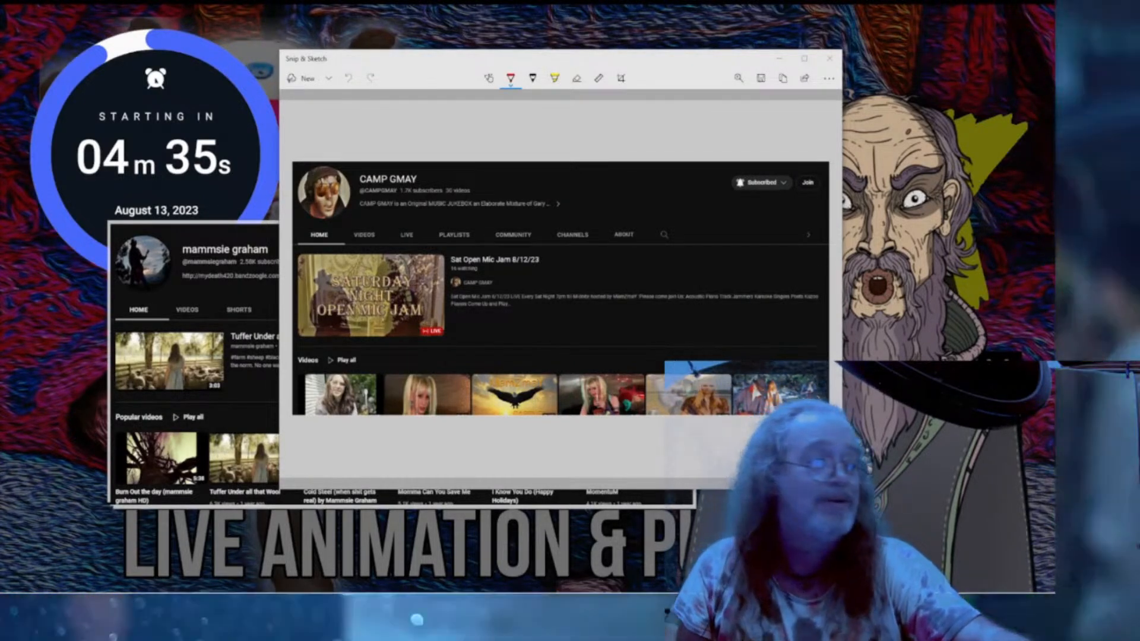
Return to Premiere Pro and exit full-screen preview to the editing workspace.
click(940, 532)
key(Escape)
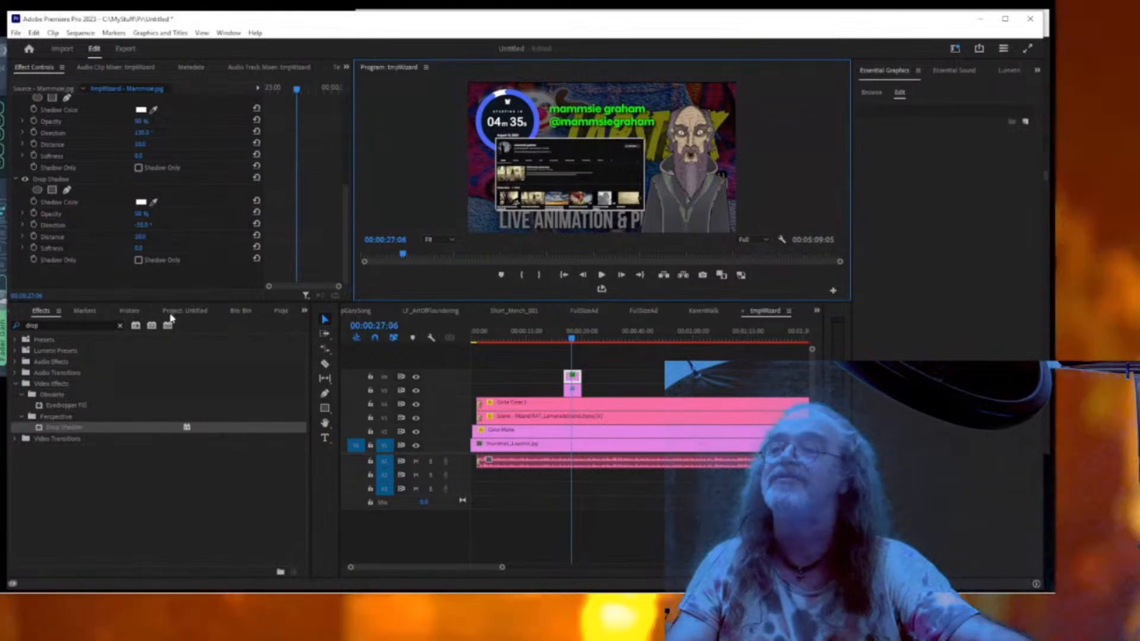
Import shout_GMay.jpg into the project bin alongside Mammsie.jpg.
click(173, 313)
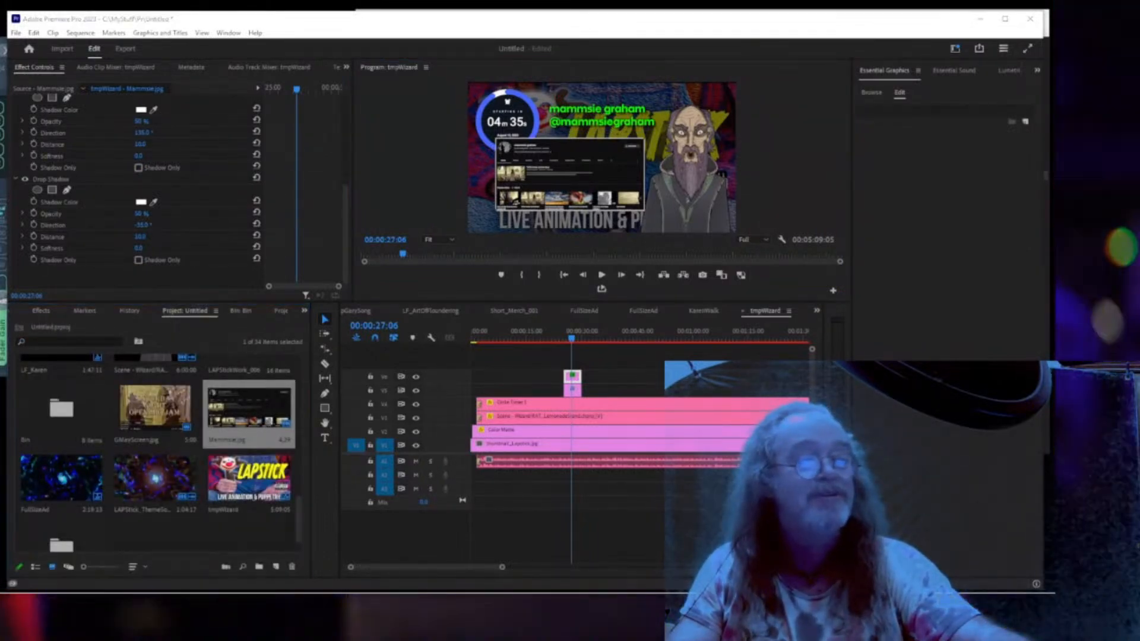
drag(249, 410, 231, 429)
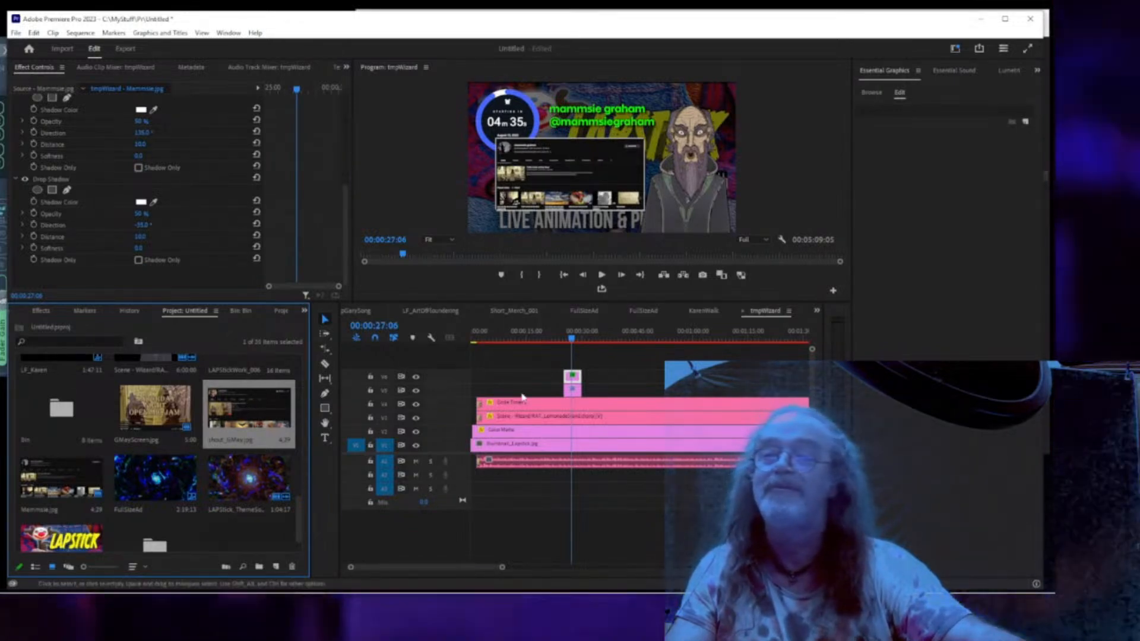
click(574, 386)
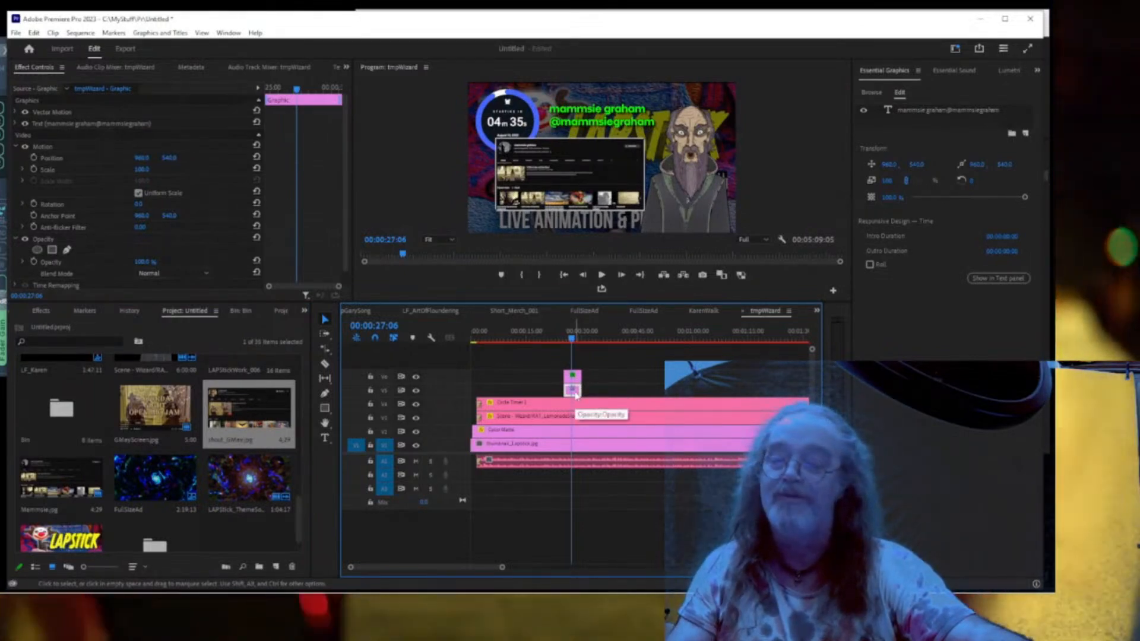
Duplicate the title clip later in the sequence and drop shout_GMay.jpg onto V6 at that point.
drag(592, 395, 606, 401)
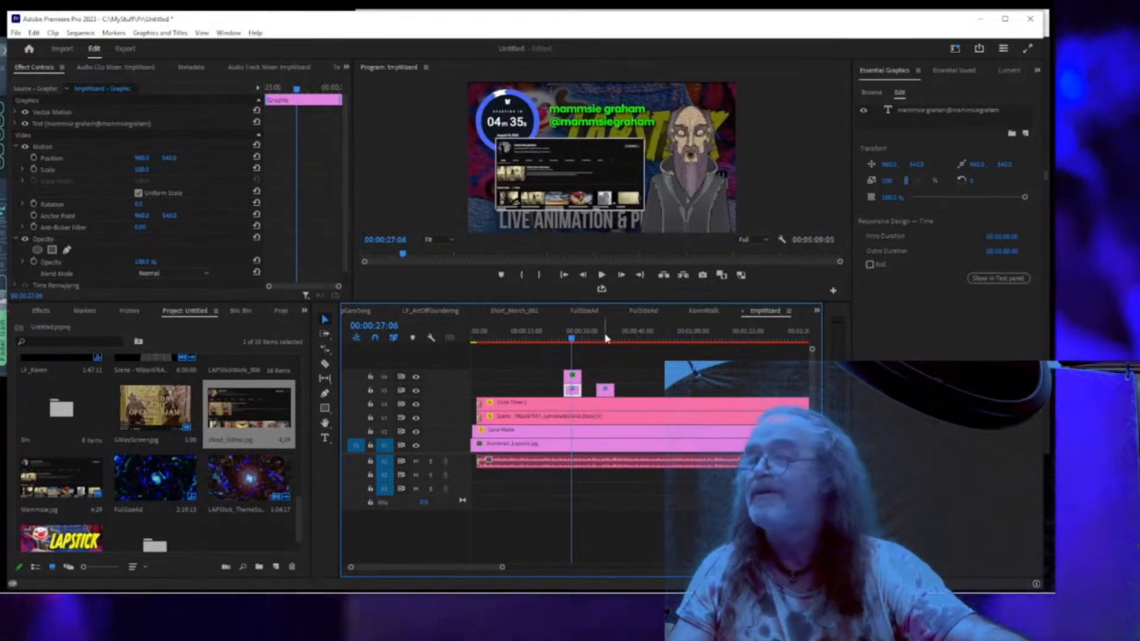
click(605, 339)
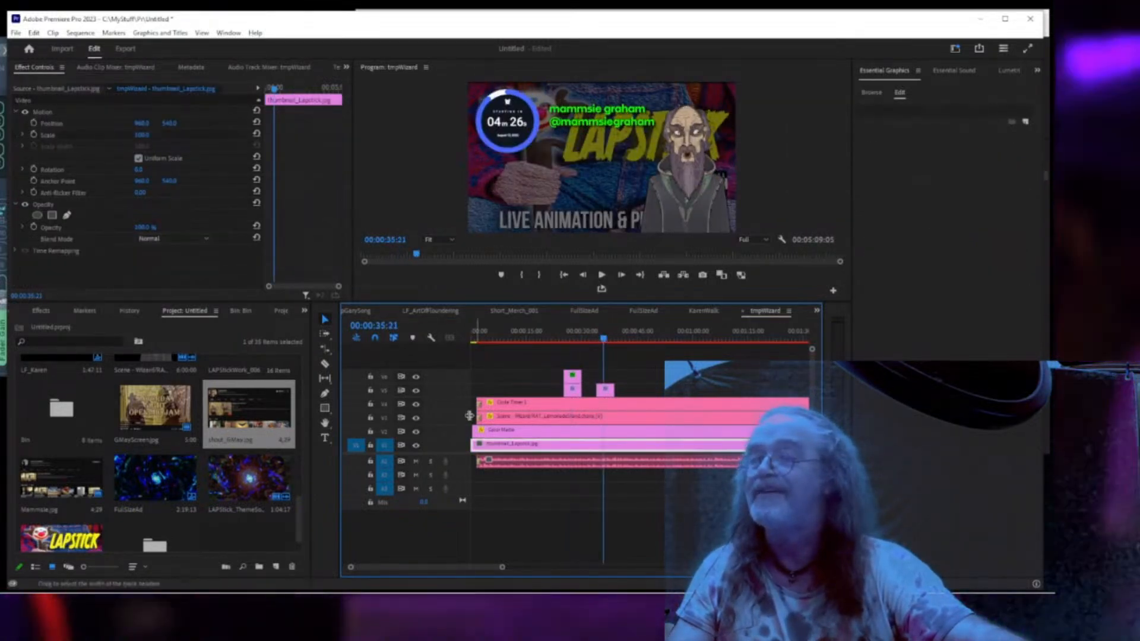
drag(240, 413, 605, 369)
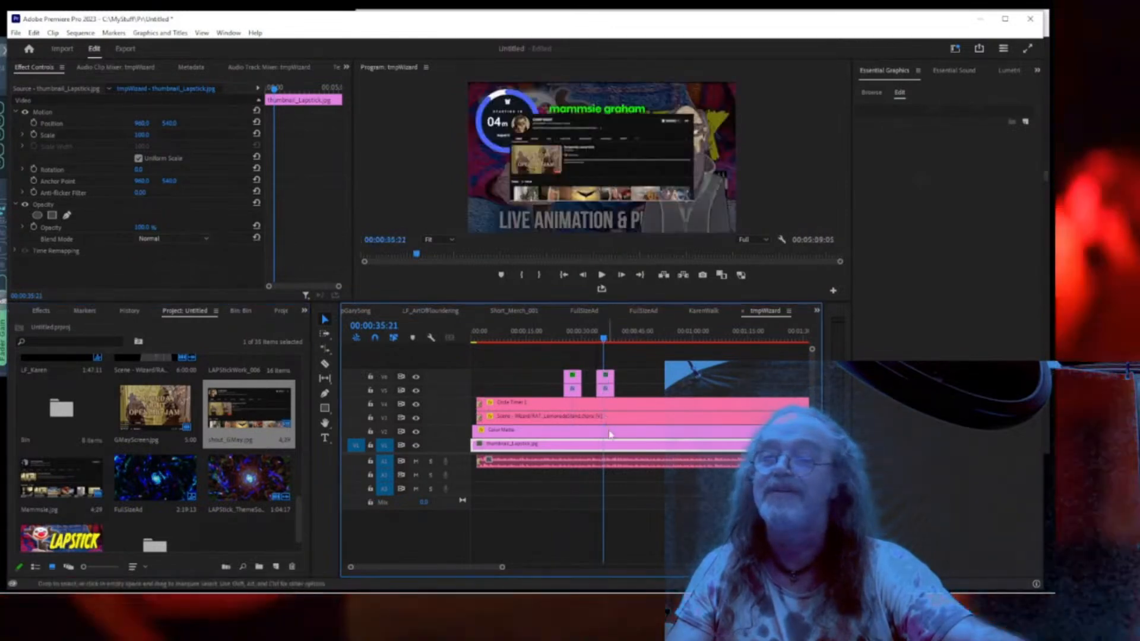
click(606, 340)
click(597, 377)
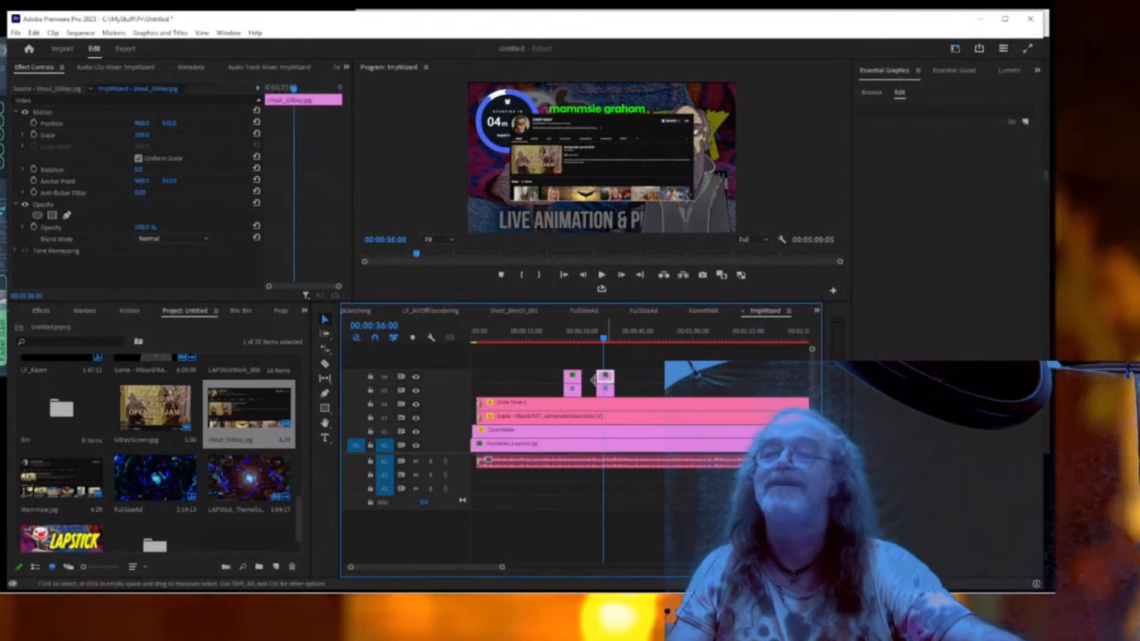
Copy the Mammsie.jpg clip's Motion and both Drop Shadow effects onto the shout_GMay screenshot.
click(572, 381)
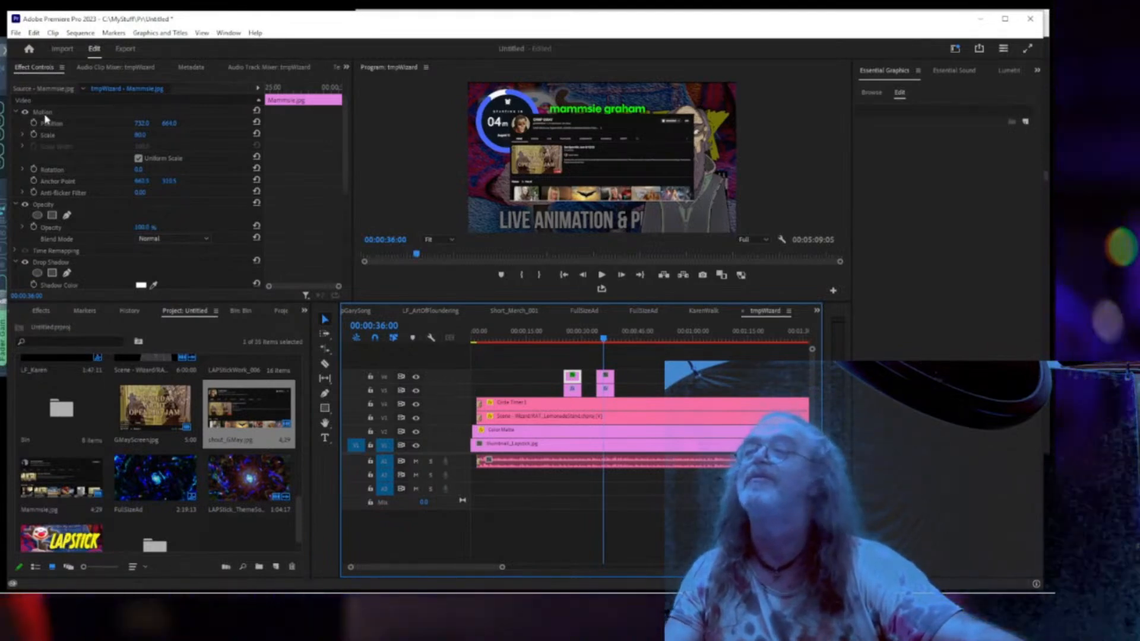
click(46, 115)
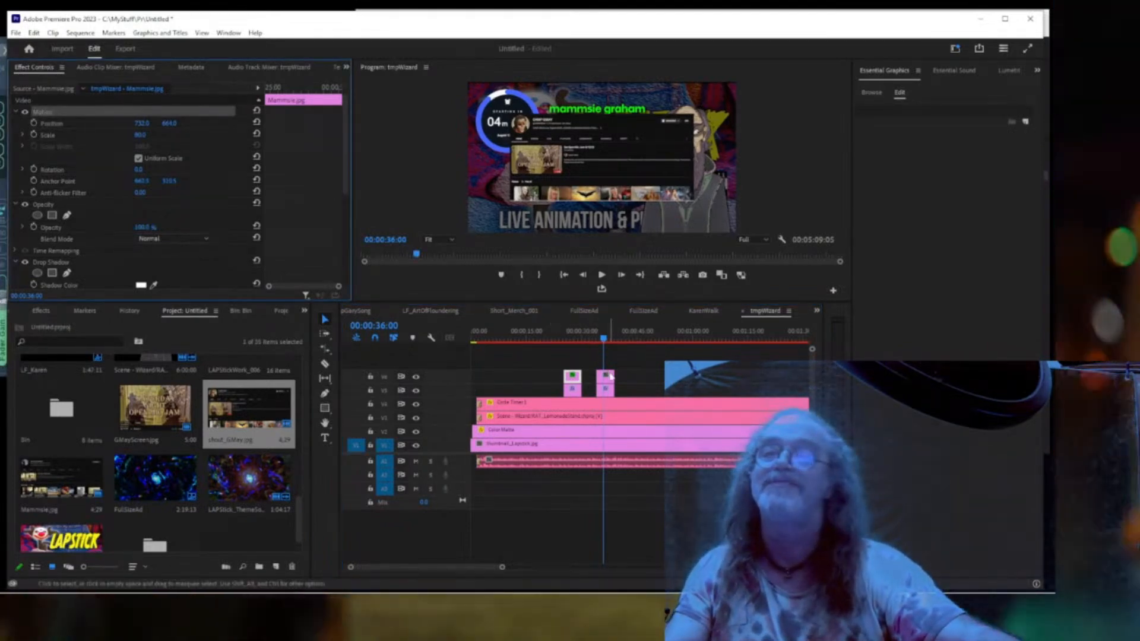
key(ctrl+v)
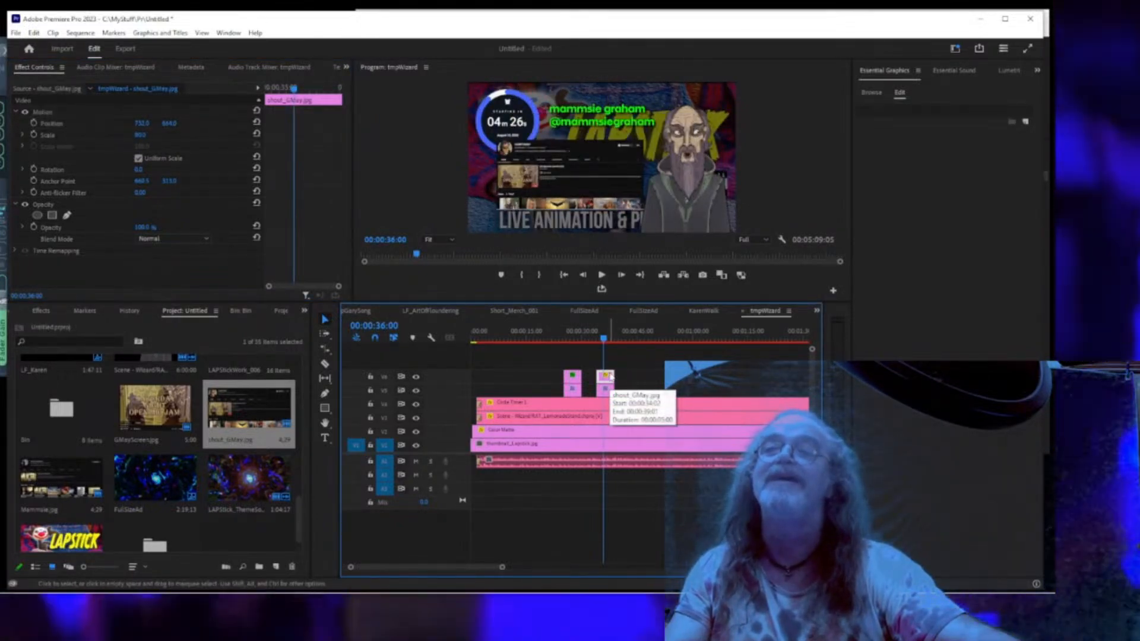
click(579, 378)
click(574, 379)
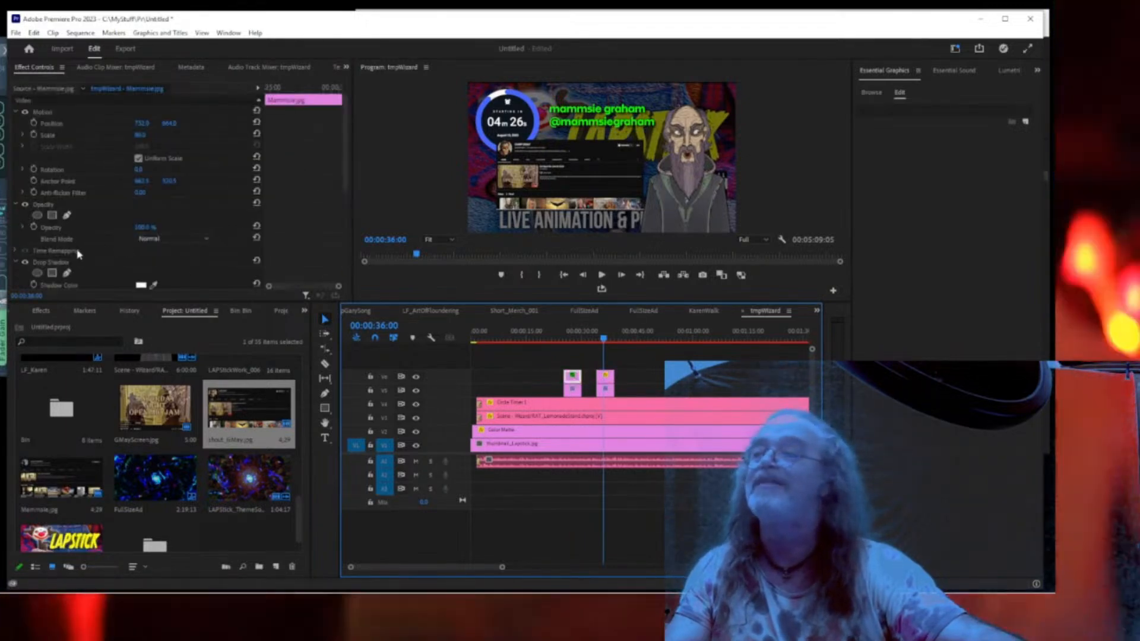
click(62, 263)
scroll(64, 250, down, 4)
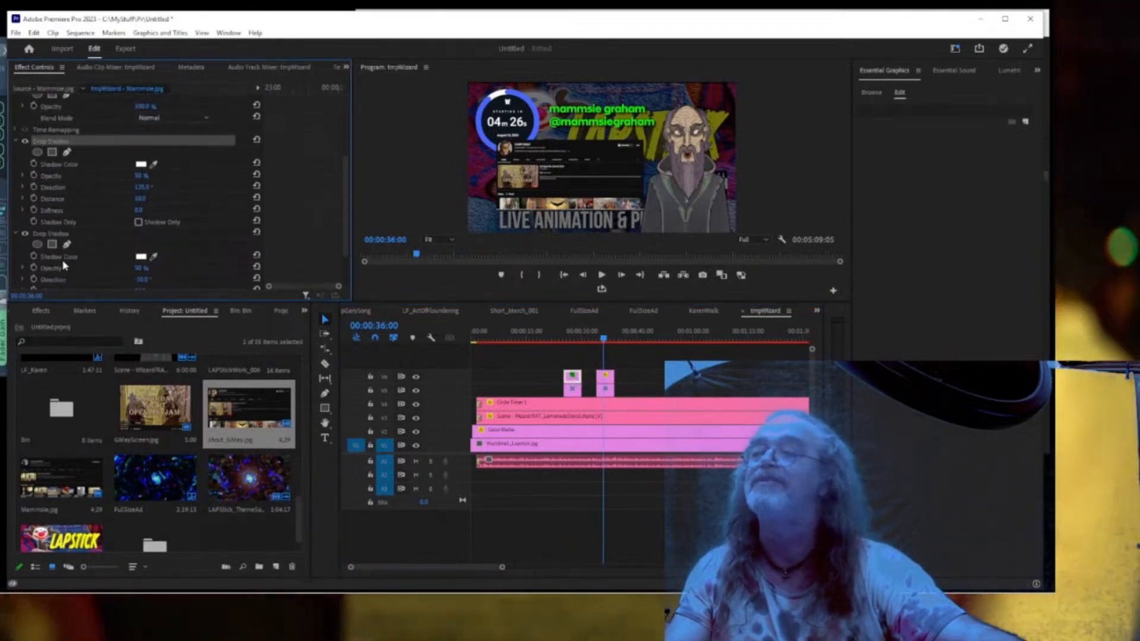
click(63, 234)
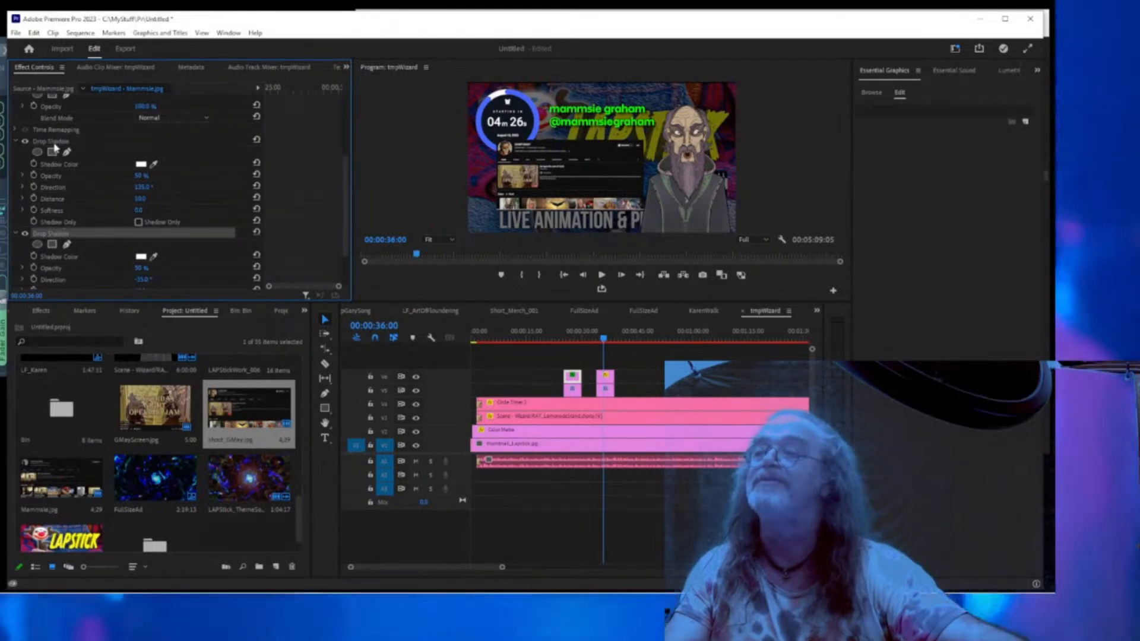
ctrl+click(55, 140)
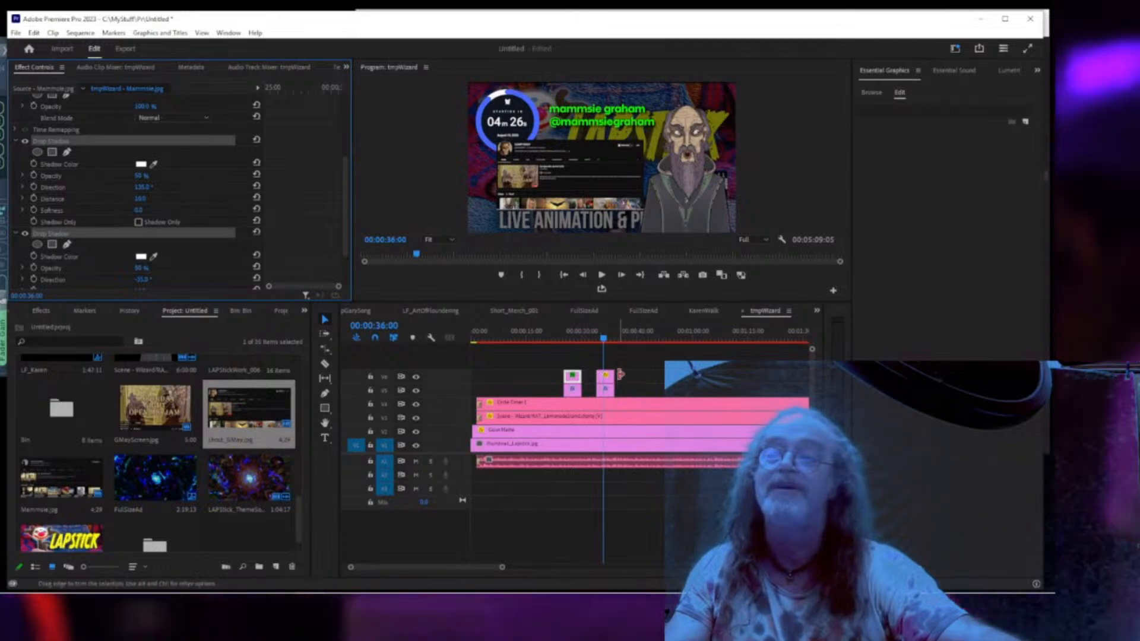
click(608, 379)
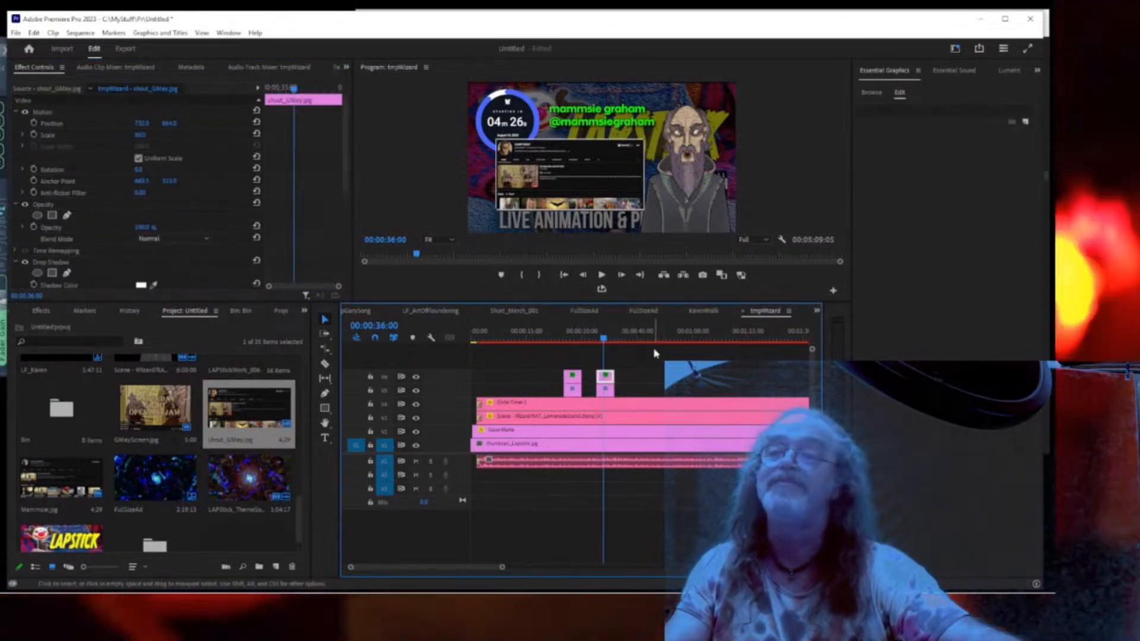
click(610, 394)
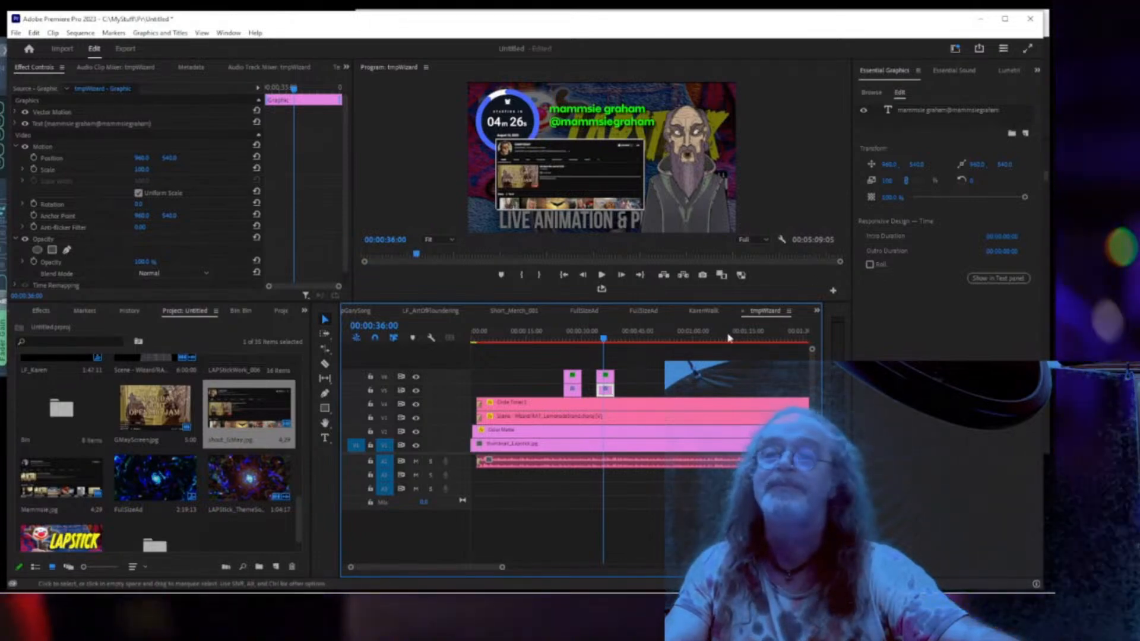
click(946, 116)
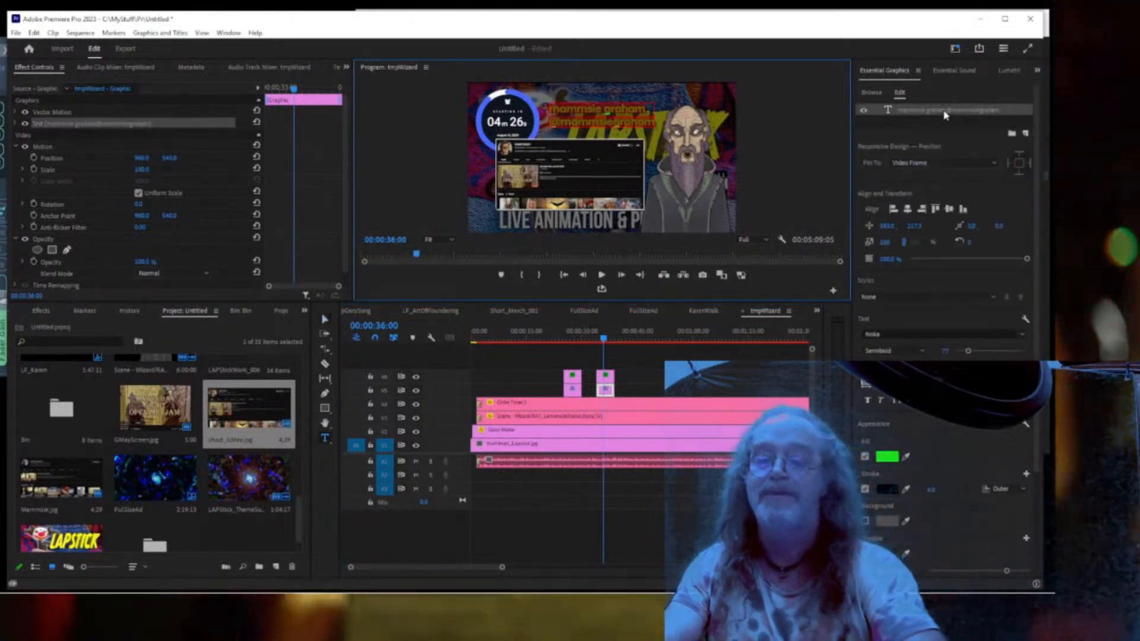
text(GAM)
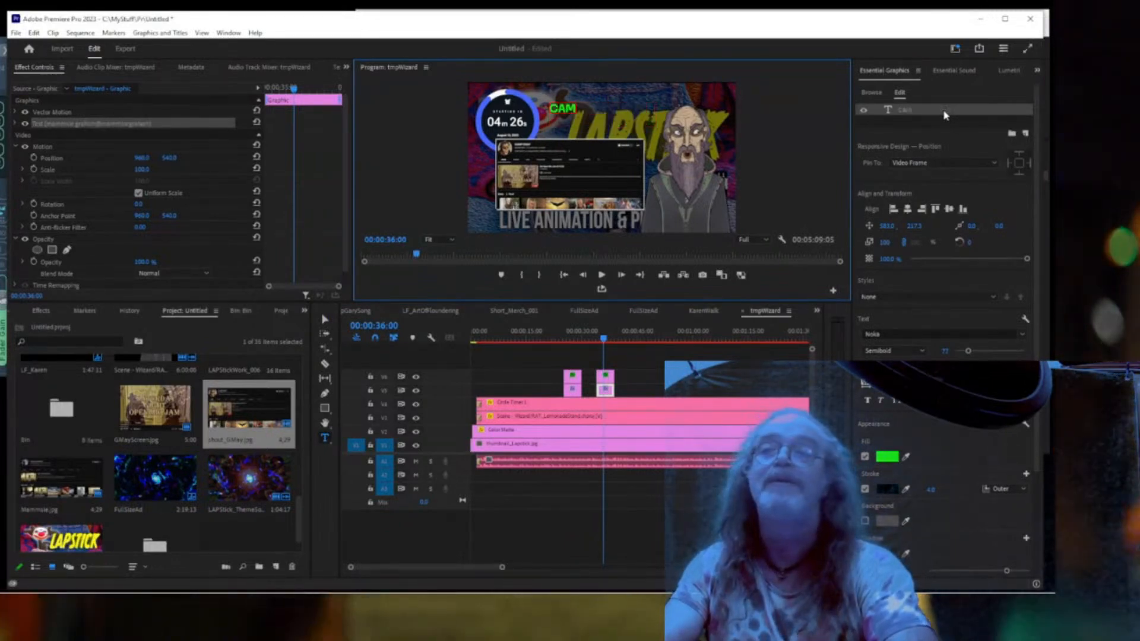
text(P G)
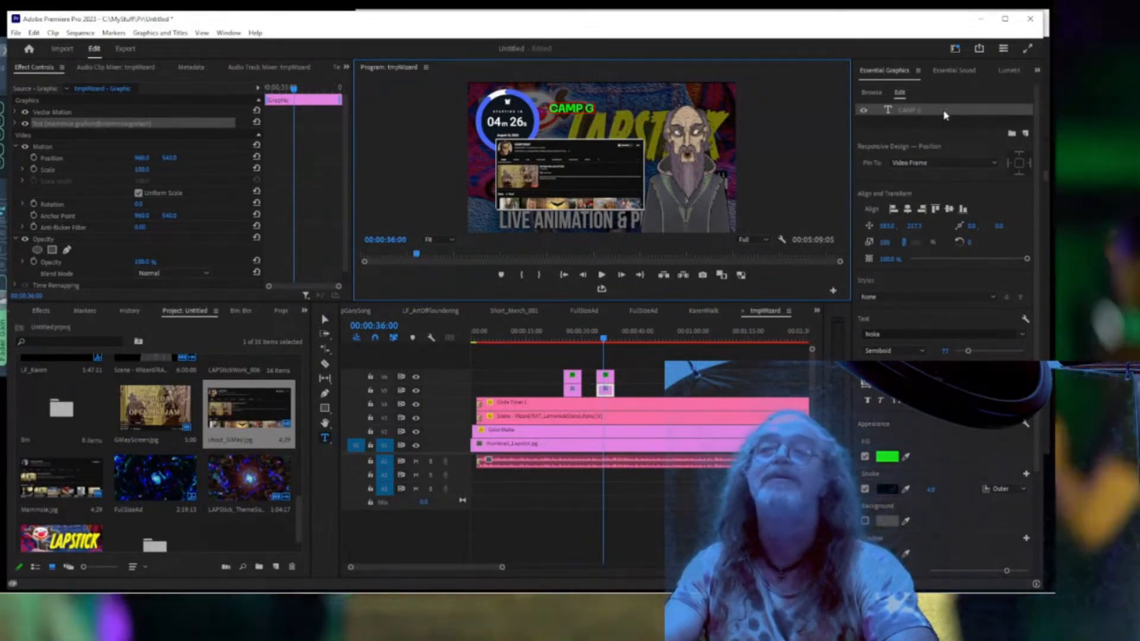
text(MAY)
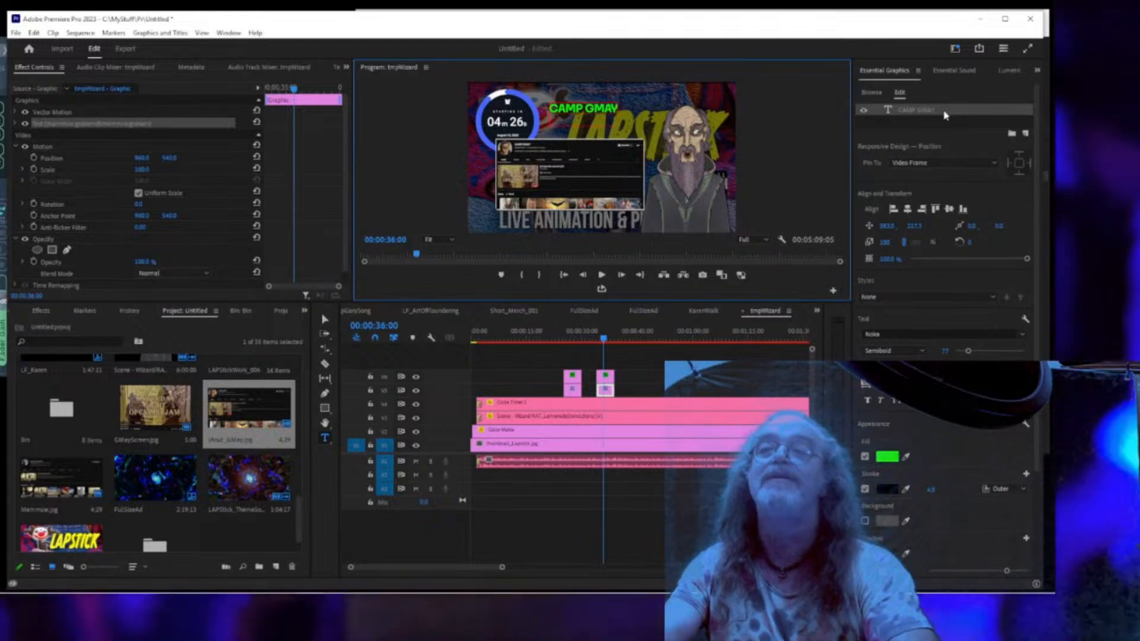
text(@CAM)
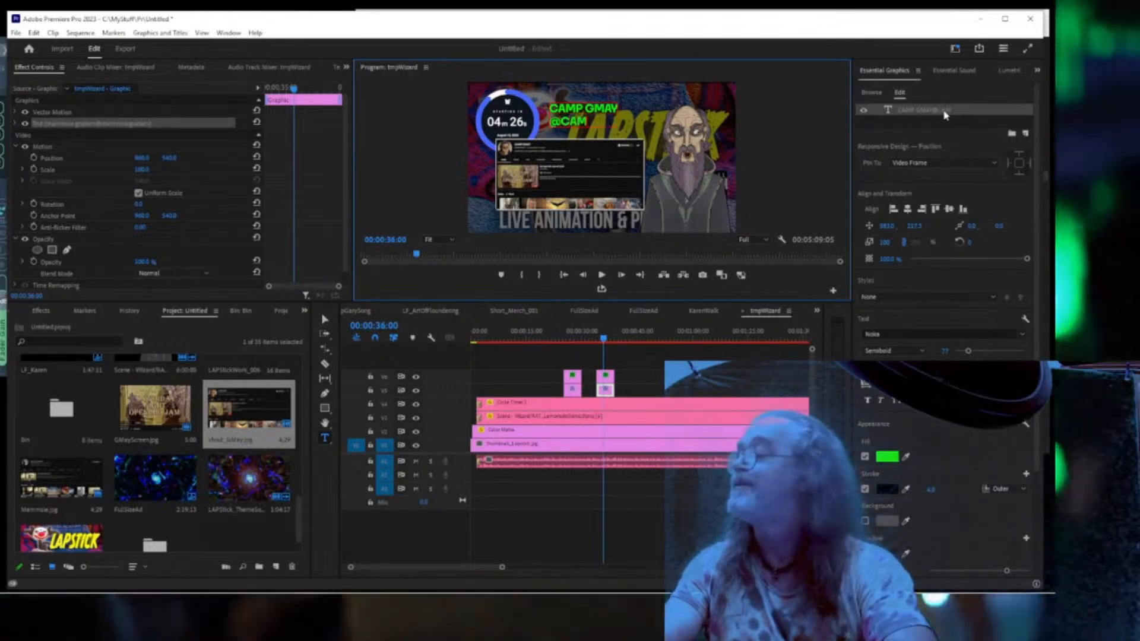
text(PGMAY)
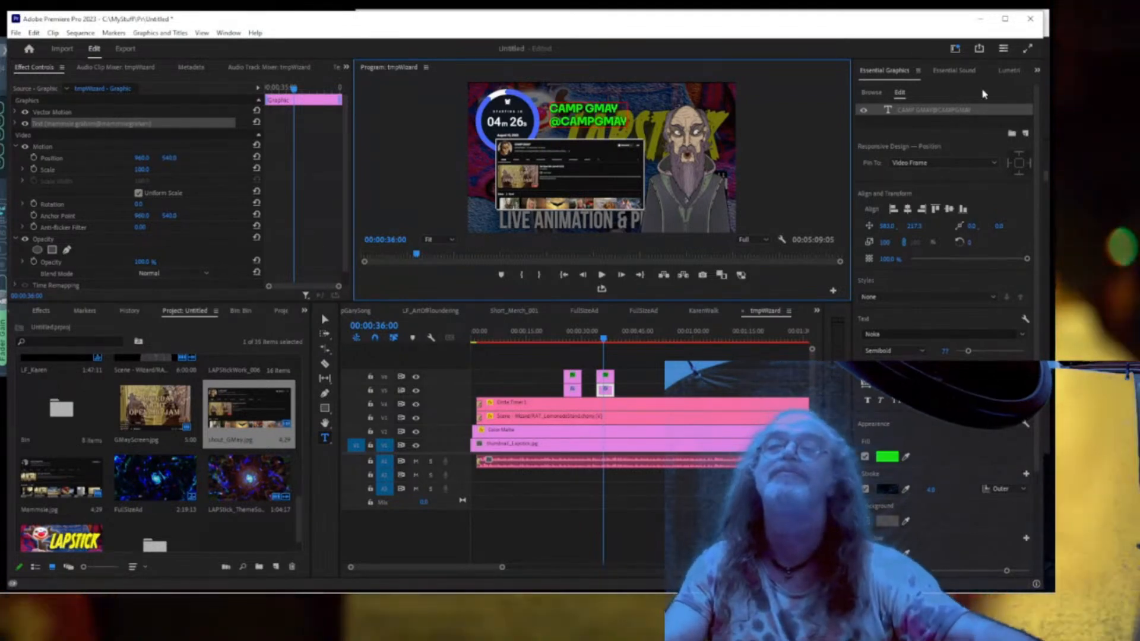
click(876, 127)
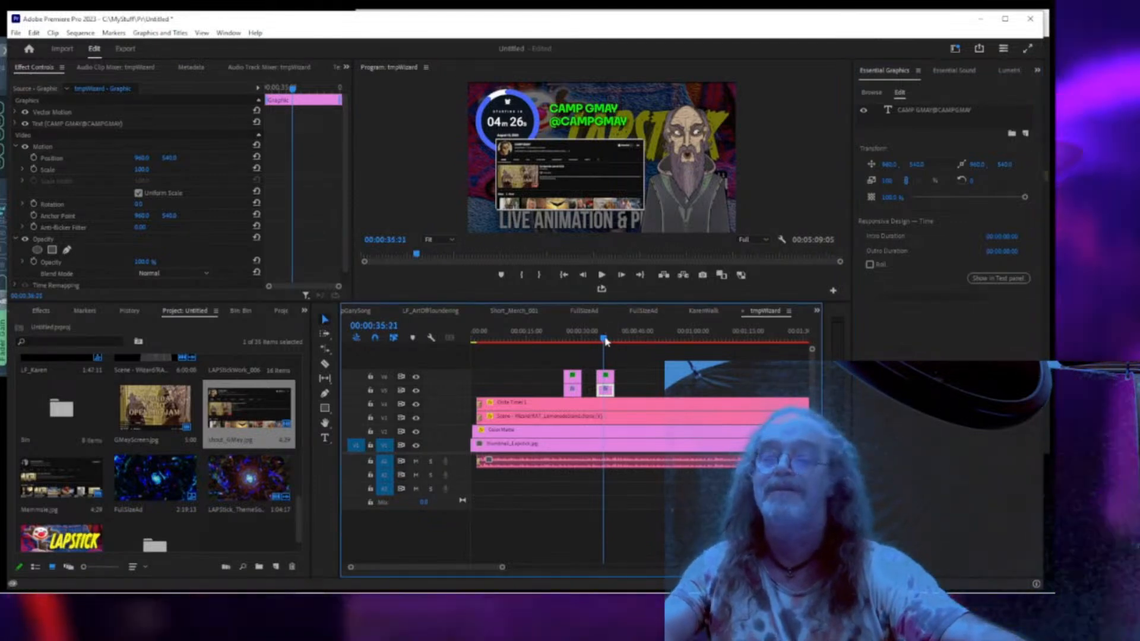
key(ctrl+grave)
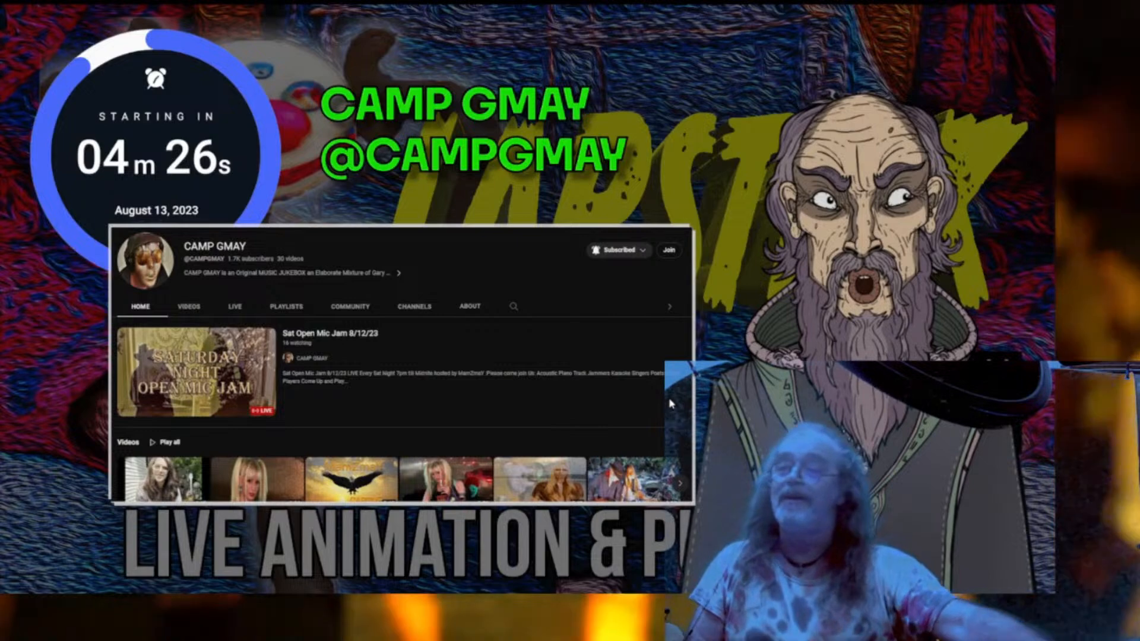
key(Escape)
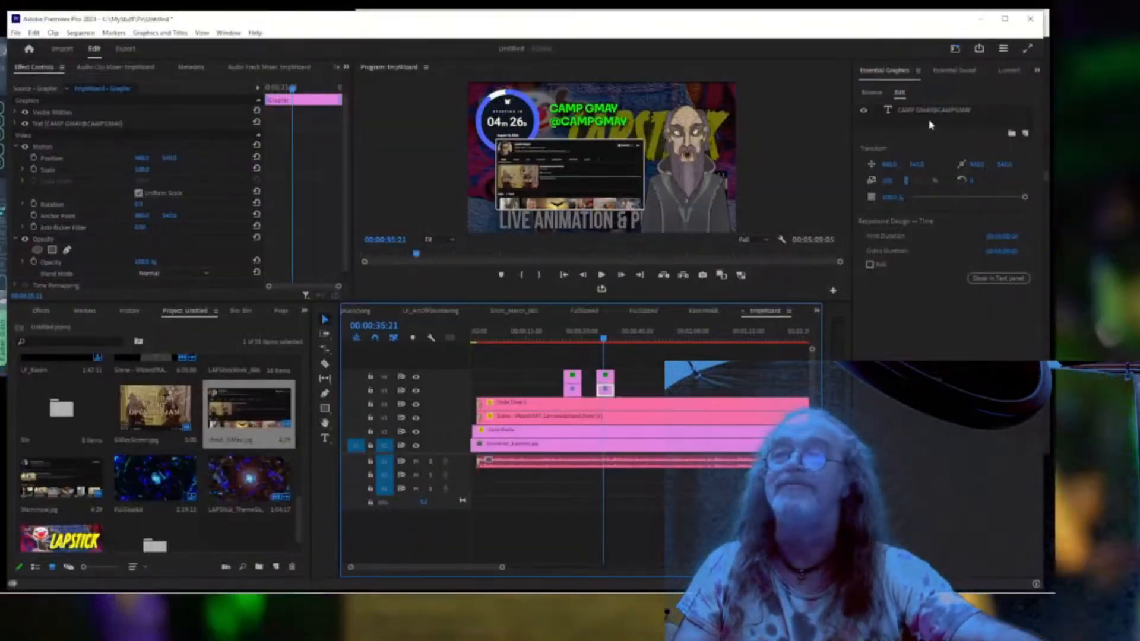
click(924, 111)
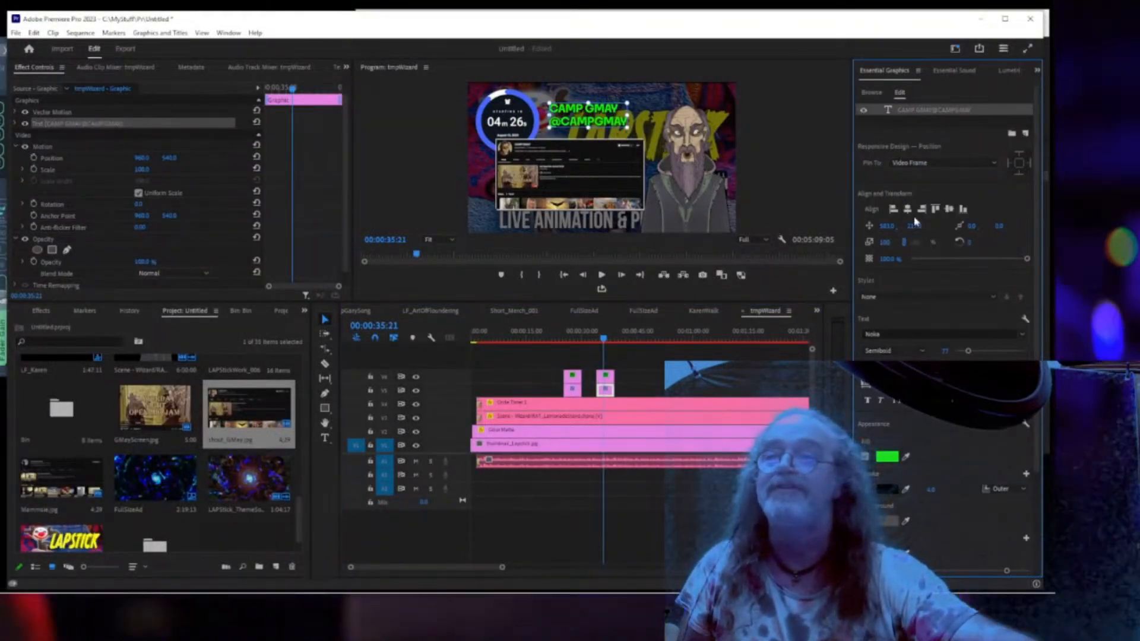
click(908, 214)
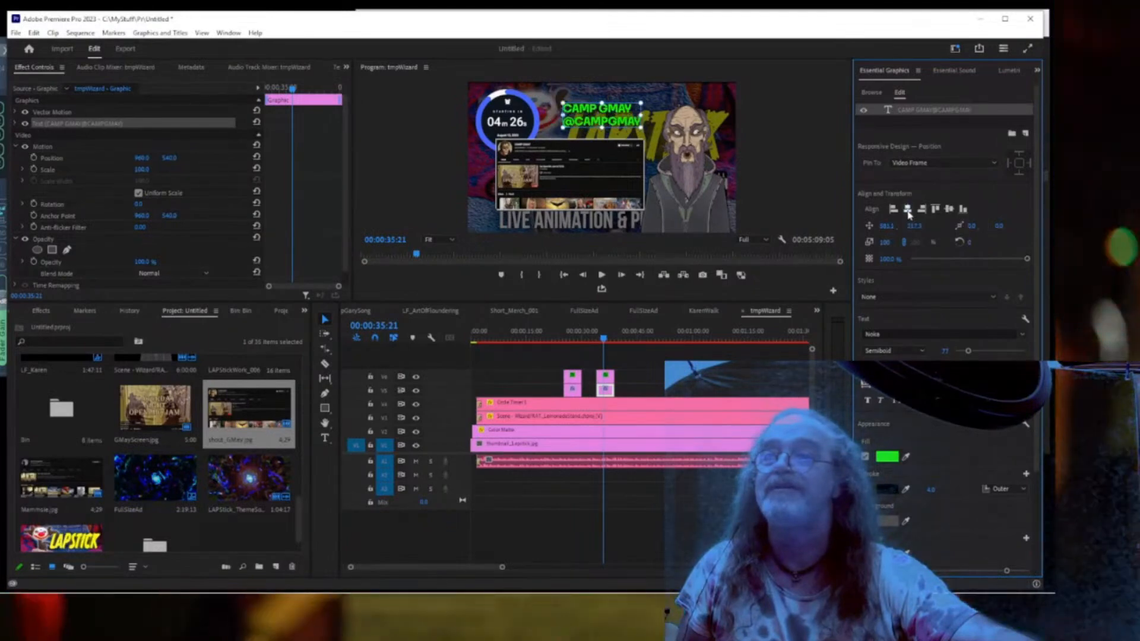
click(575, 337)
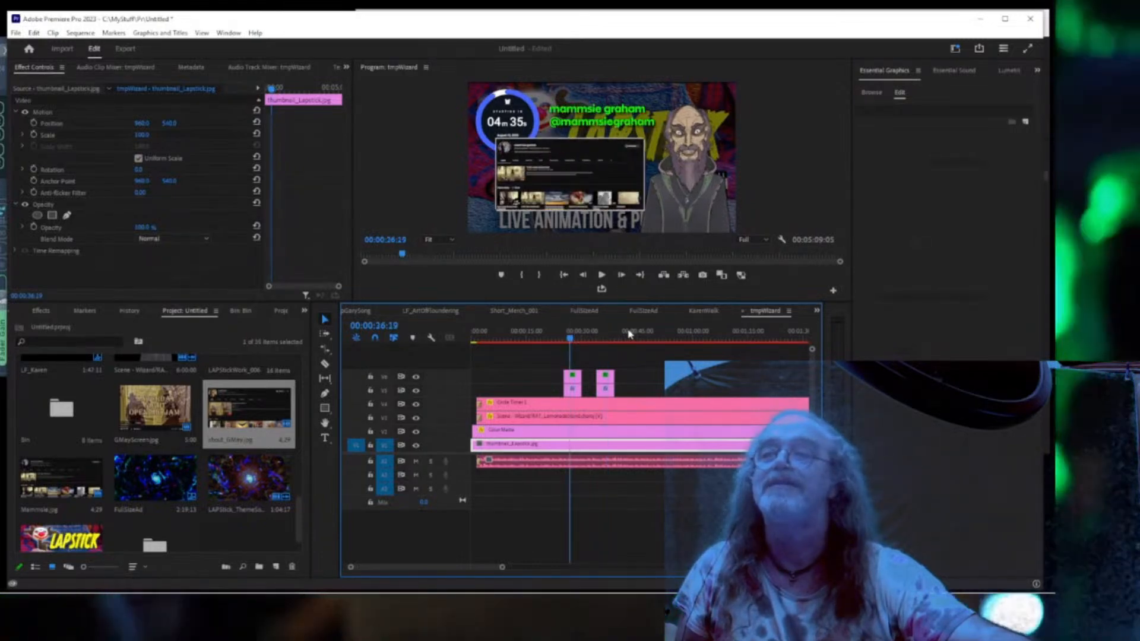
Scrub through the sequence and play from a later point to review the overlays.
drag(571, 339, 612, 338)
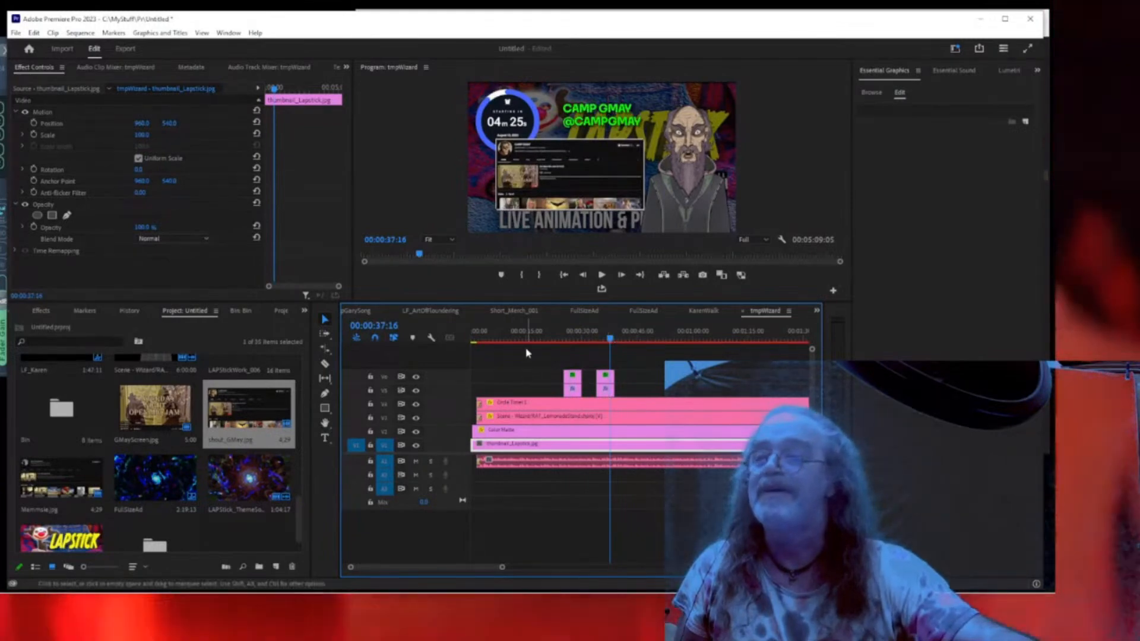
drag(631, 340, 719, 342)
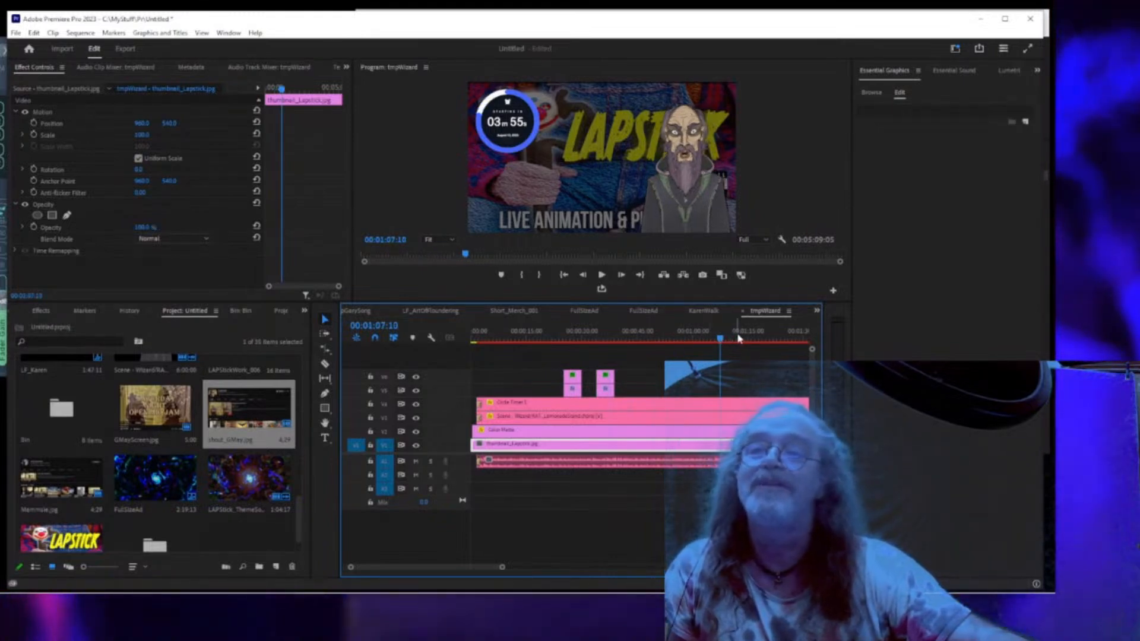
click(786, 338)
key(space)
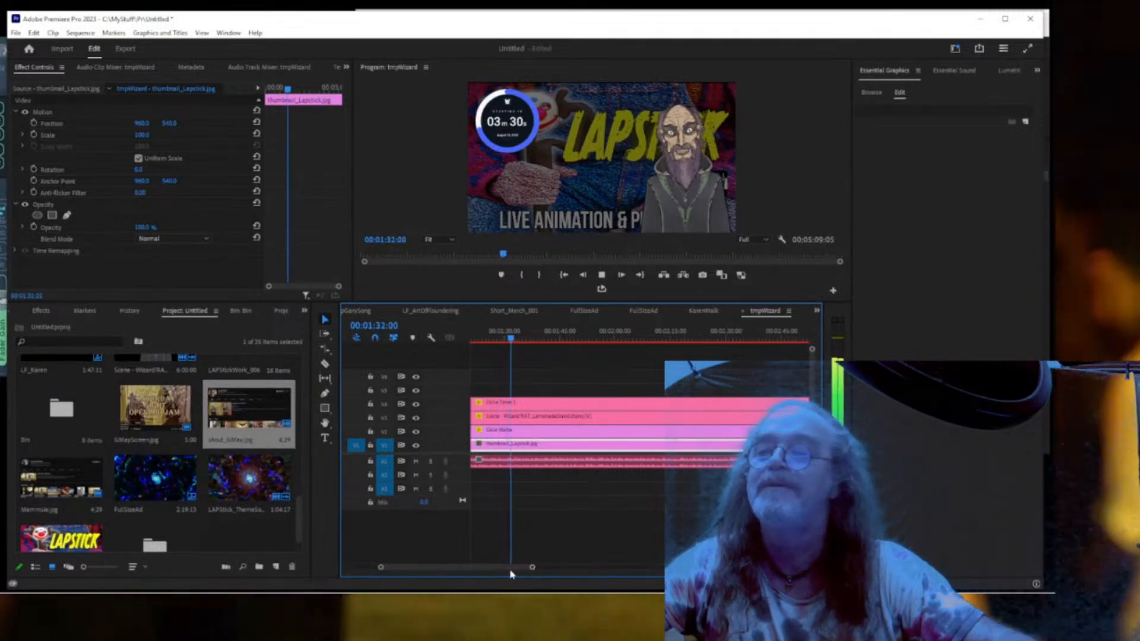
Zoom the timeline out and drag both overlay clip pairs later, toward the two-minute mark.
drag(532, 567, 510, 568)
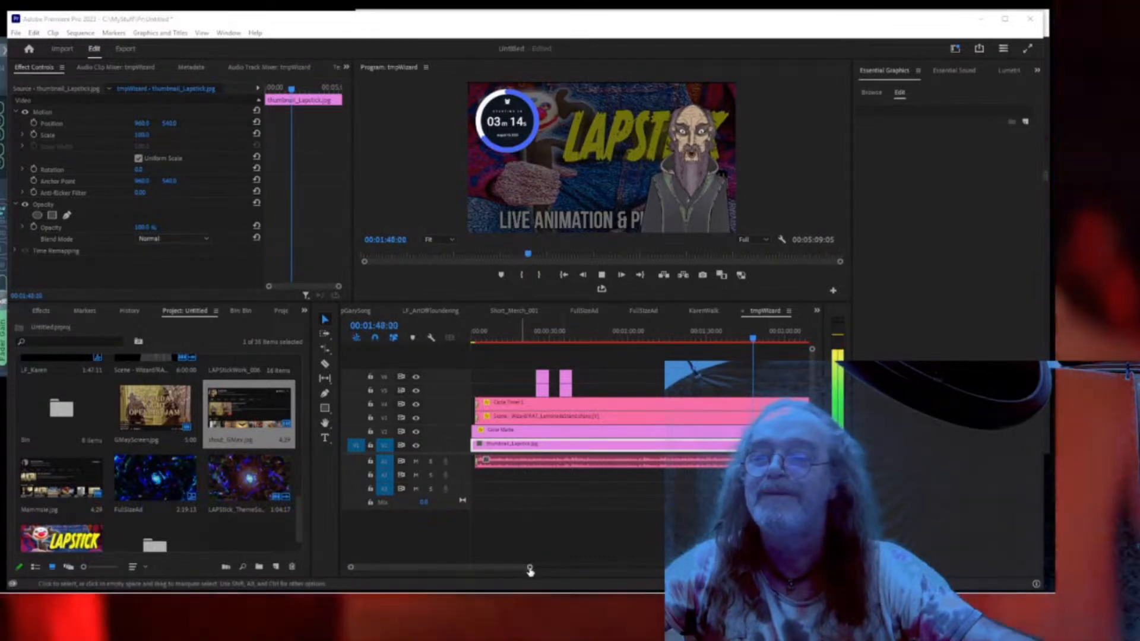
drag(529, 570, 535, 571)
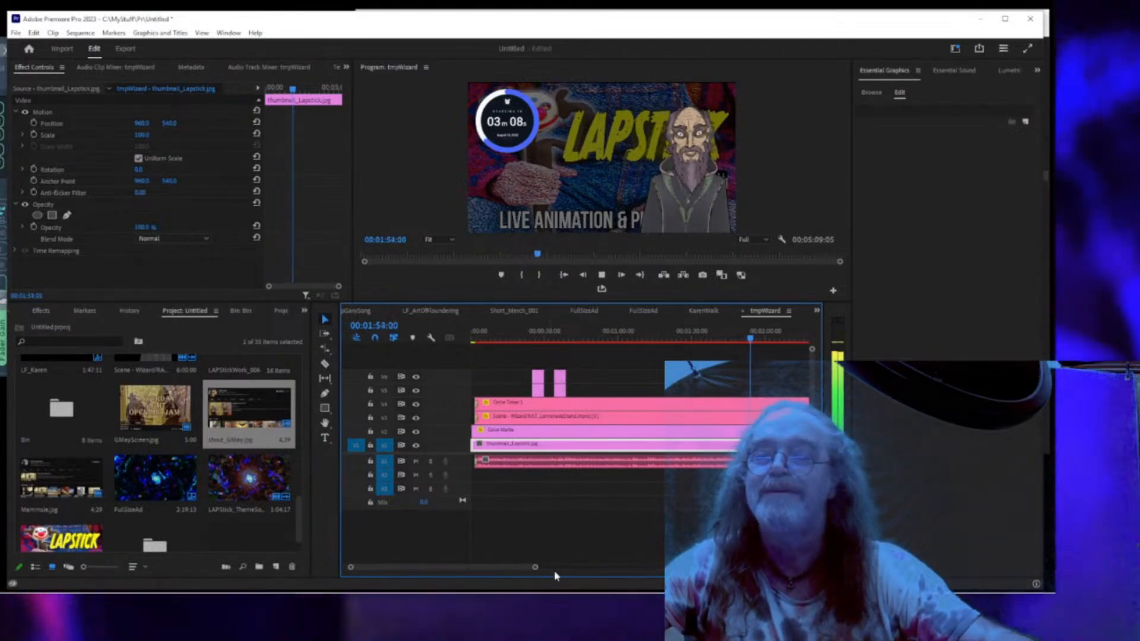
drag(535, 570, 555, 570)
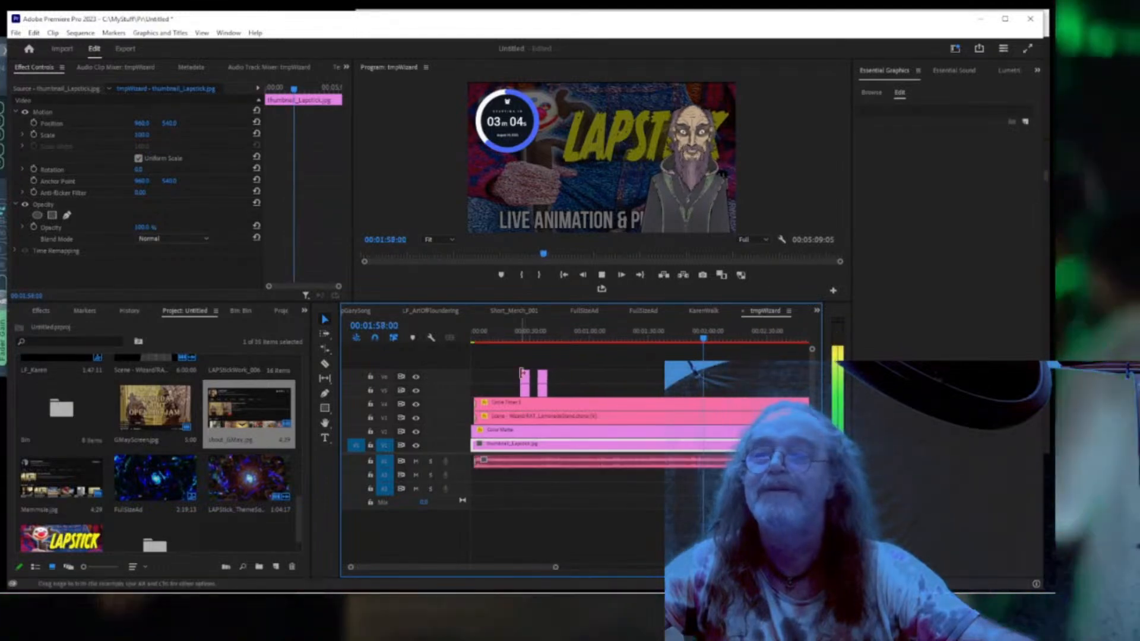
drag(542, 388, 706, 375)
Review playback and snap the first overlay clip pair to the playhead.
click(707, 338)
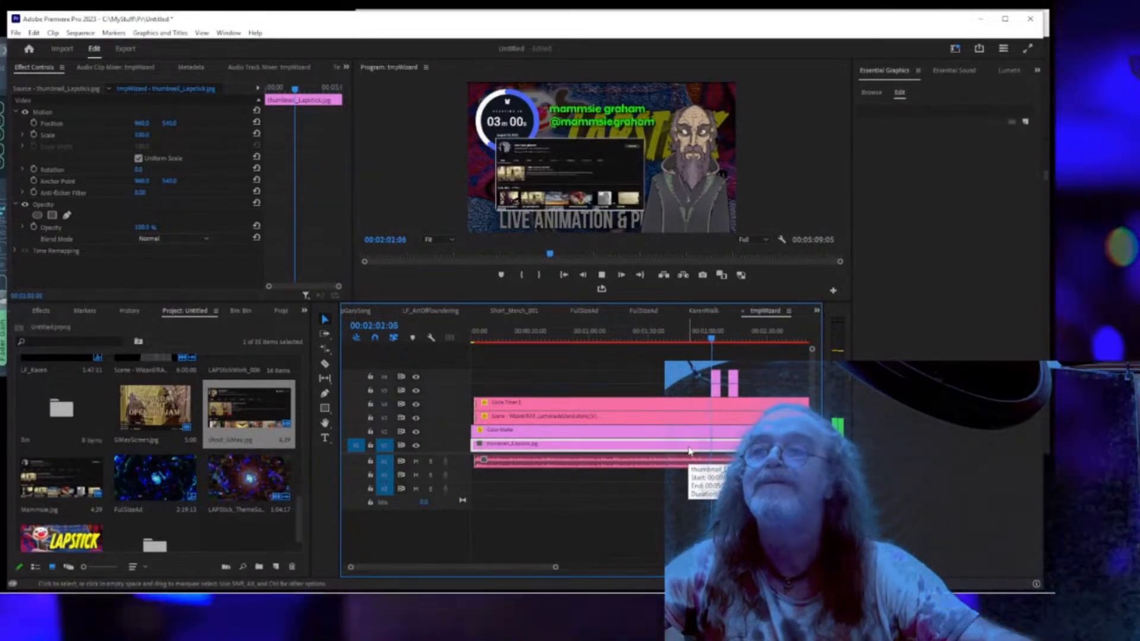
key(space)
drag(553, 569, 478, 577)
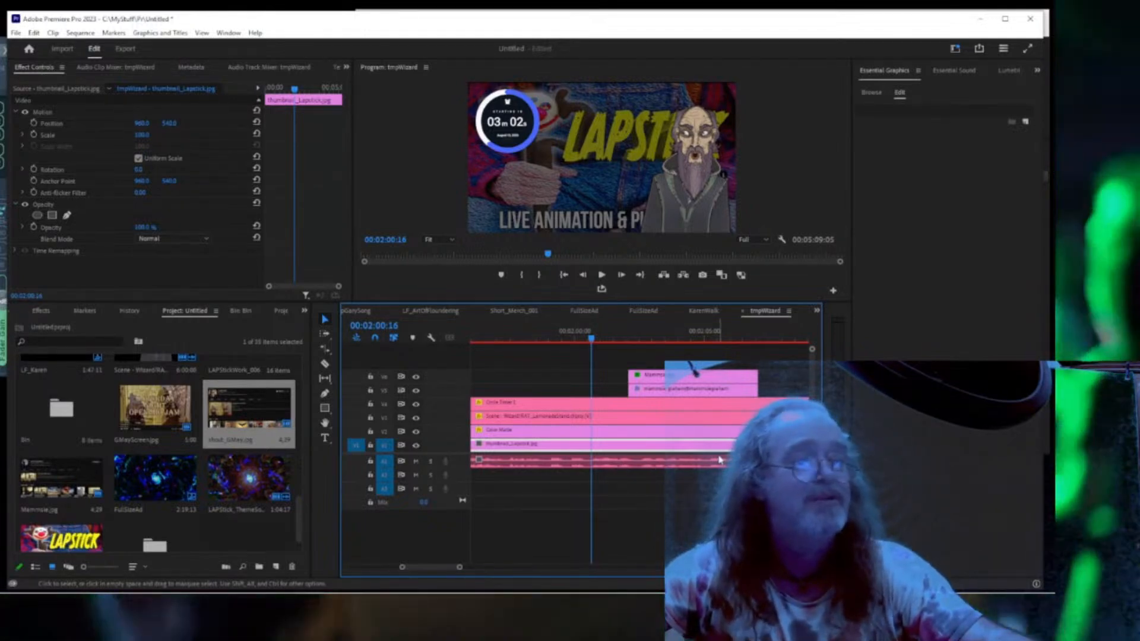
key(space)
key(space)
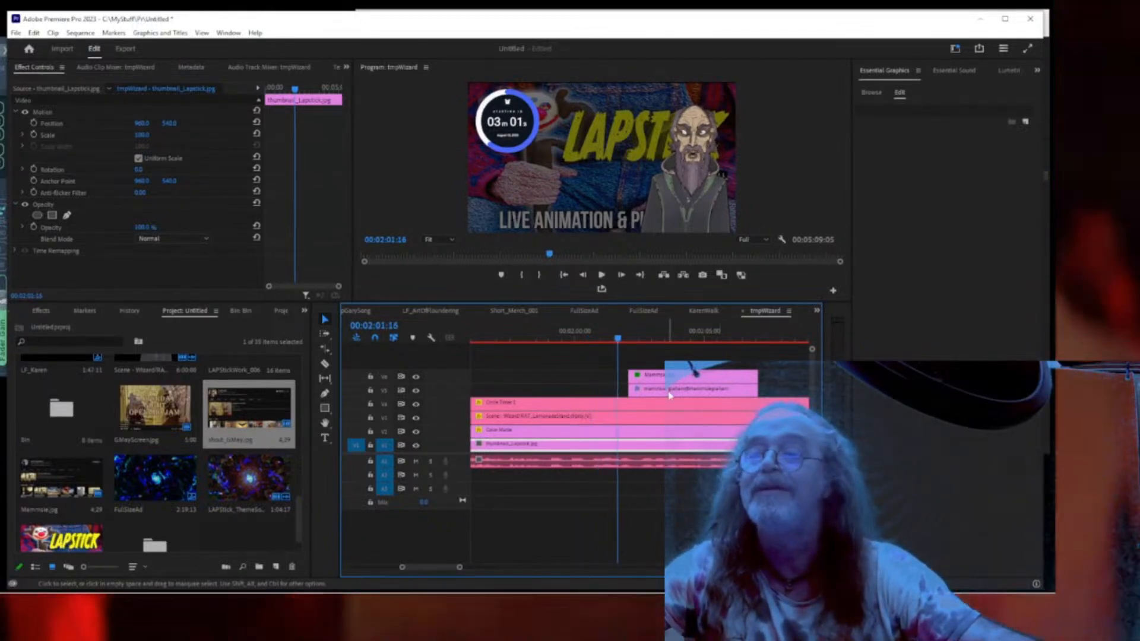
click(592, 339)
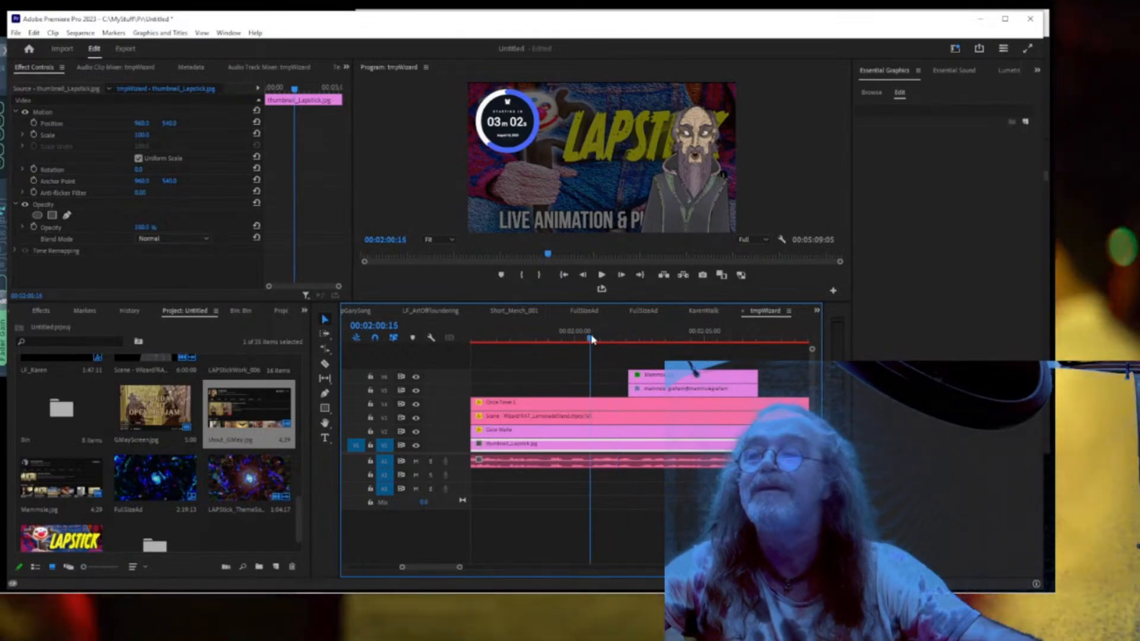
drag(592, 339, 609, 338)
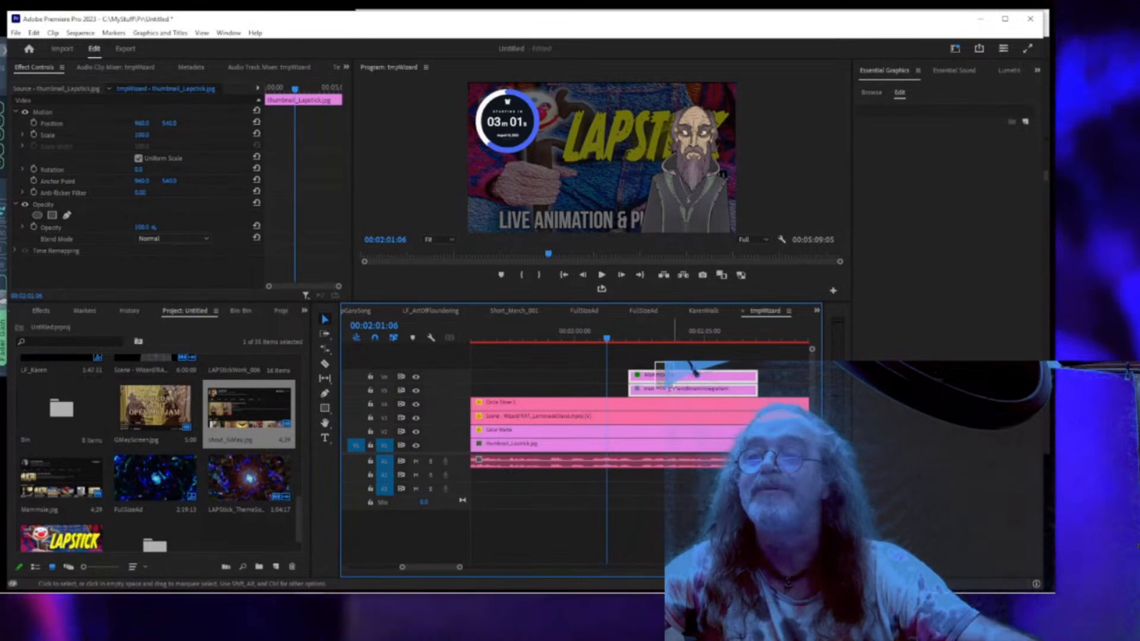
click(677, 387)
drag(677, 381, 656, 379)
Replay the overlays in full-screen playback.
click(516, 337)
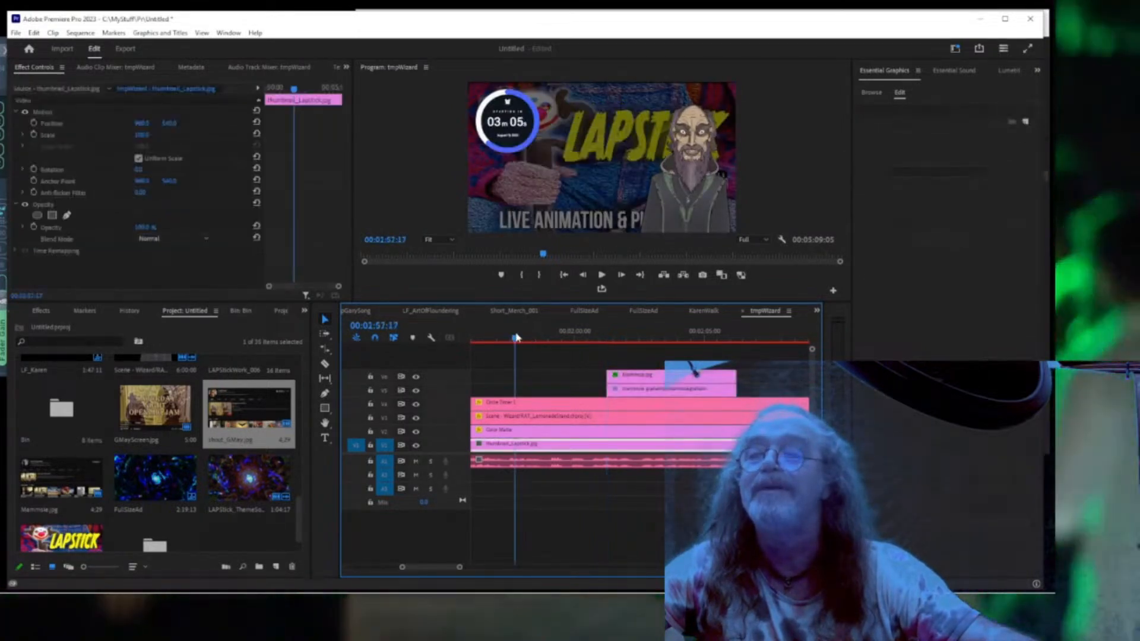
key(space)
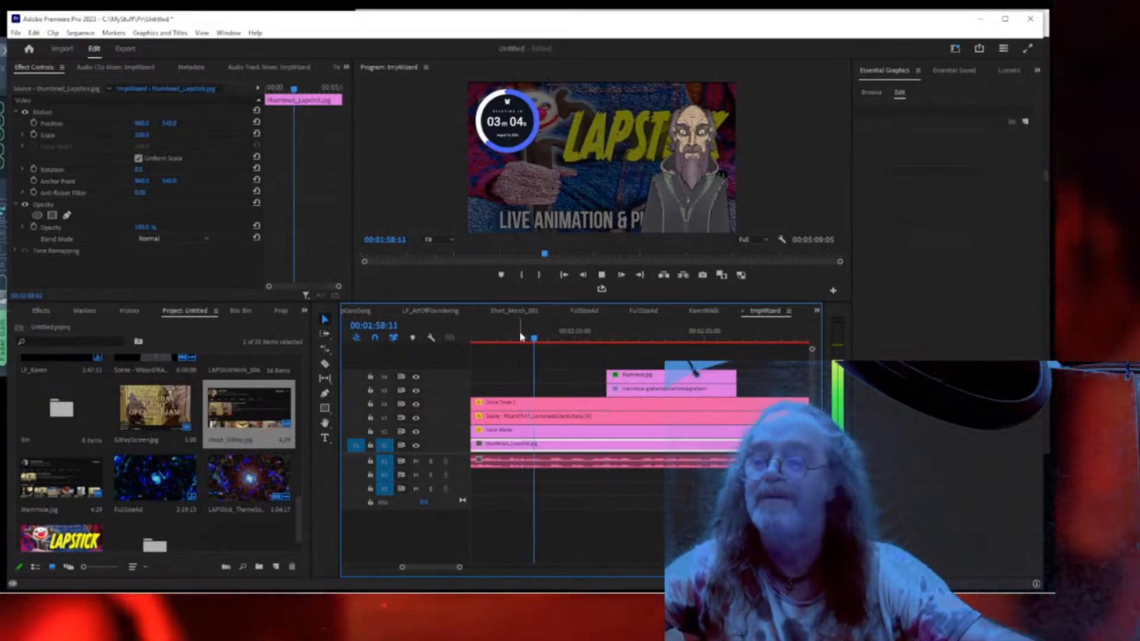
key(ctrl+grave)
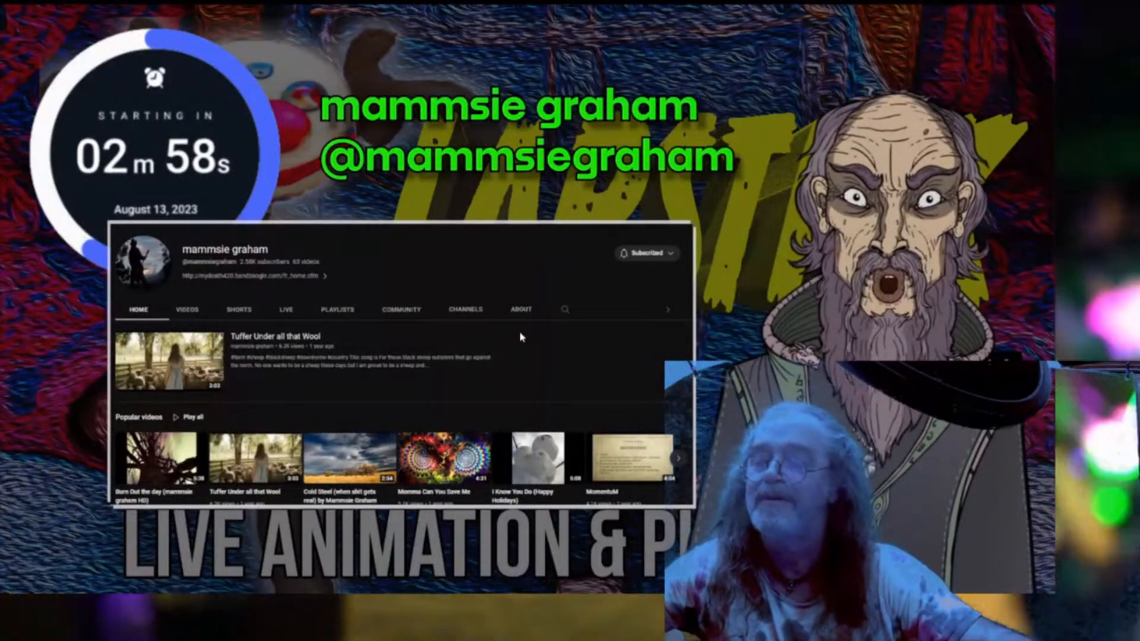
key(ctrl+grave)
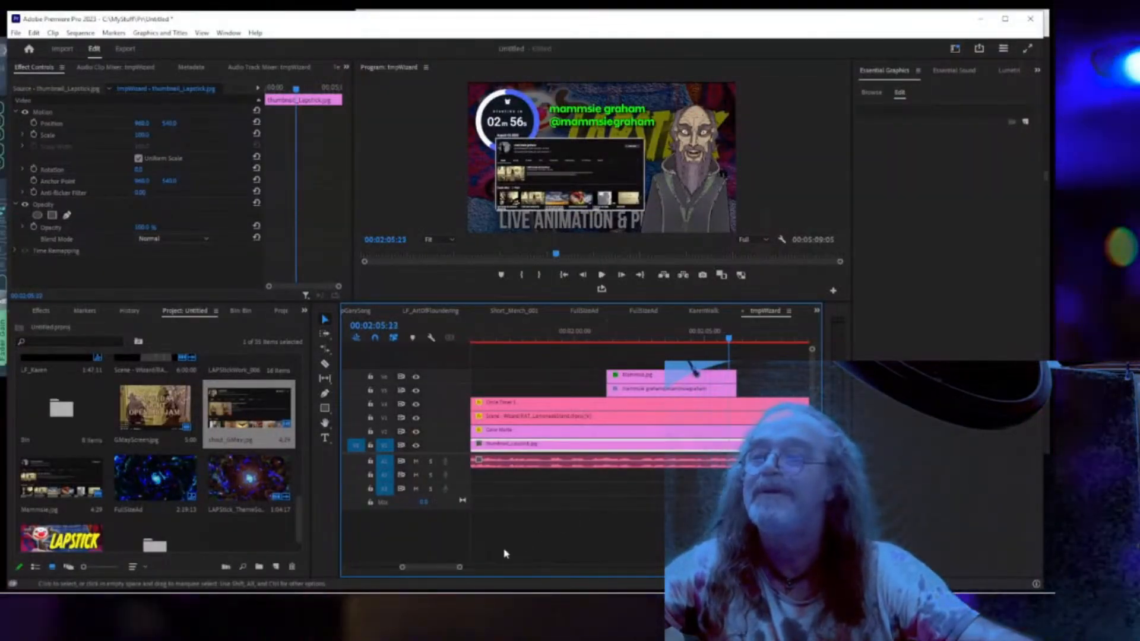
drag(460, 568, 502, 575)
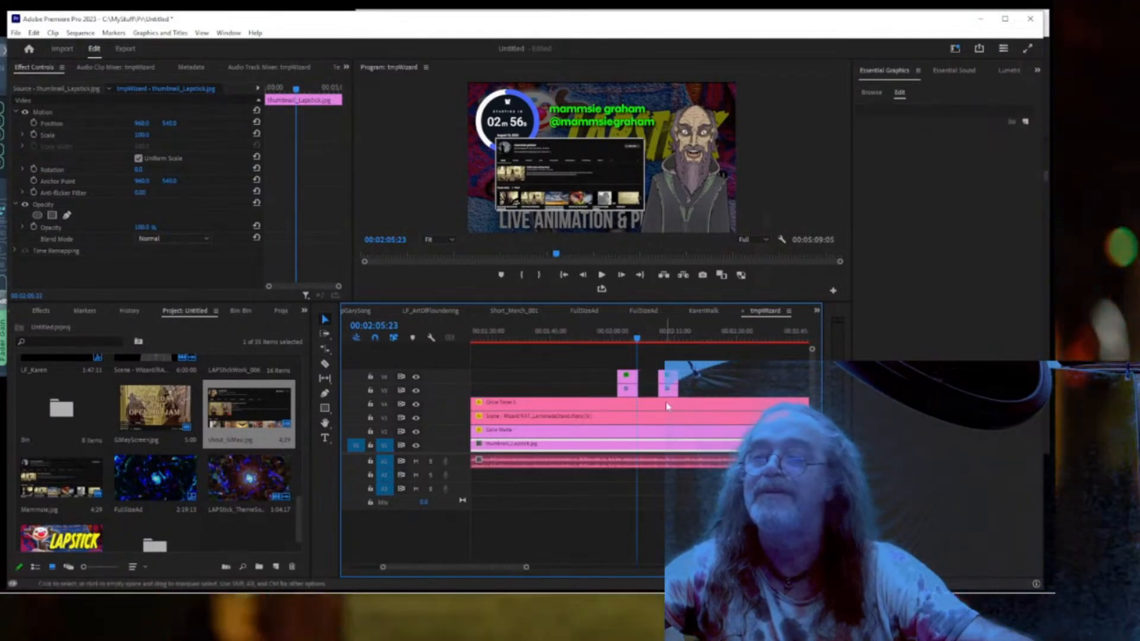
Move the CAMP GMAY pair later and lengthen the mammsie graham image and text clips.
click(669, 385)
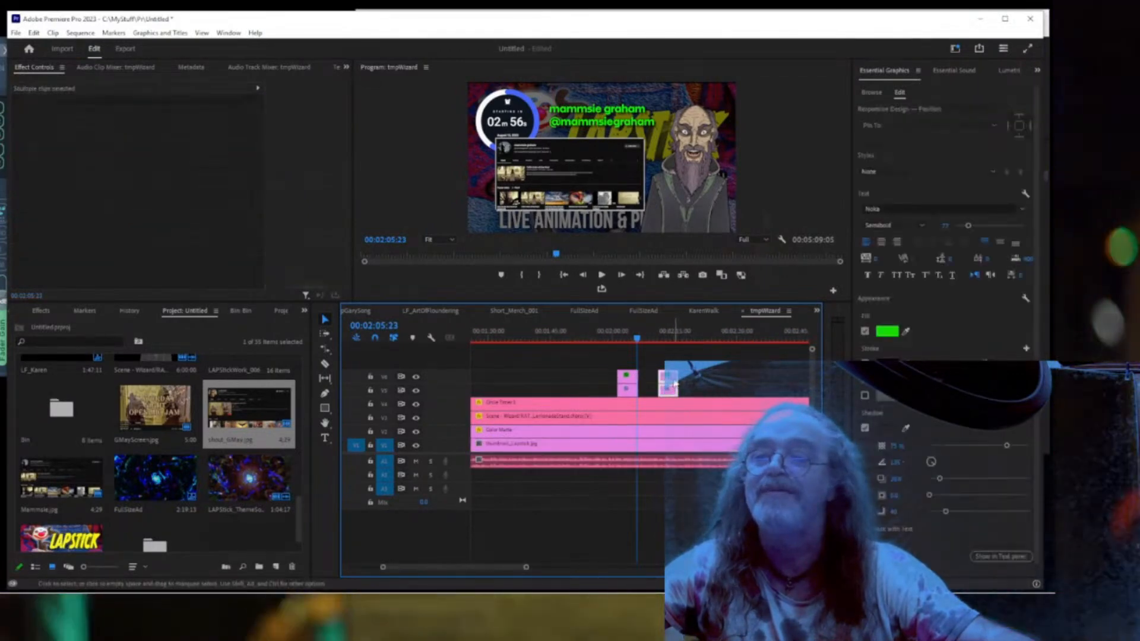
drag(670, 384, 755, 384)
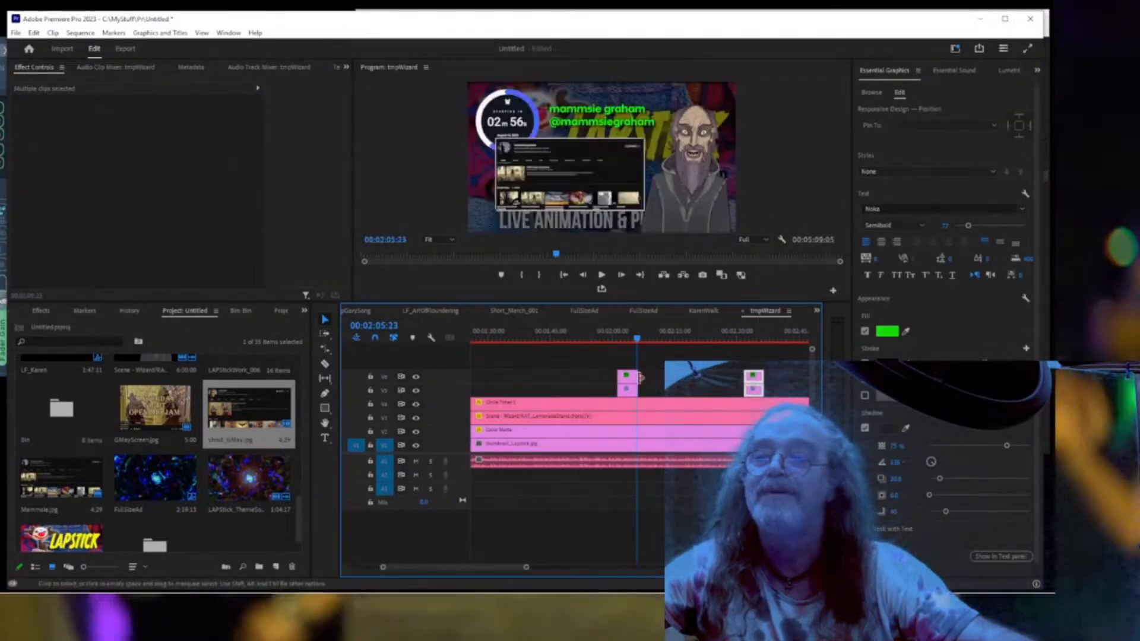
click(632, 390)
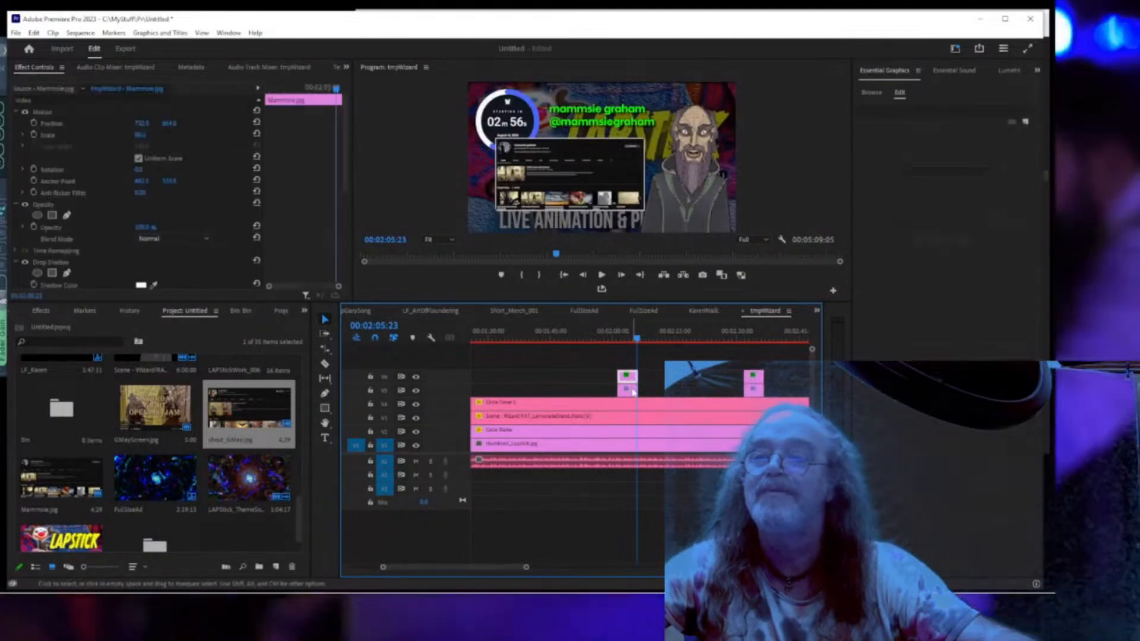
shift+click(632, 379)
drag(636, 379, 722, 380)
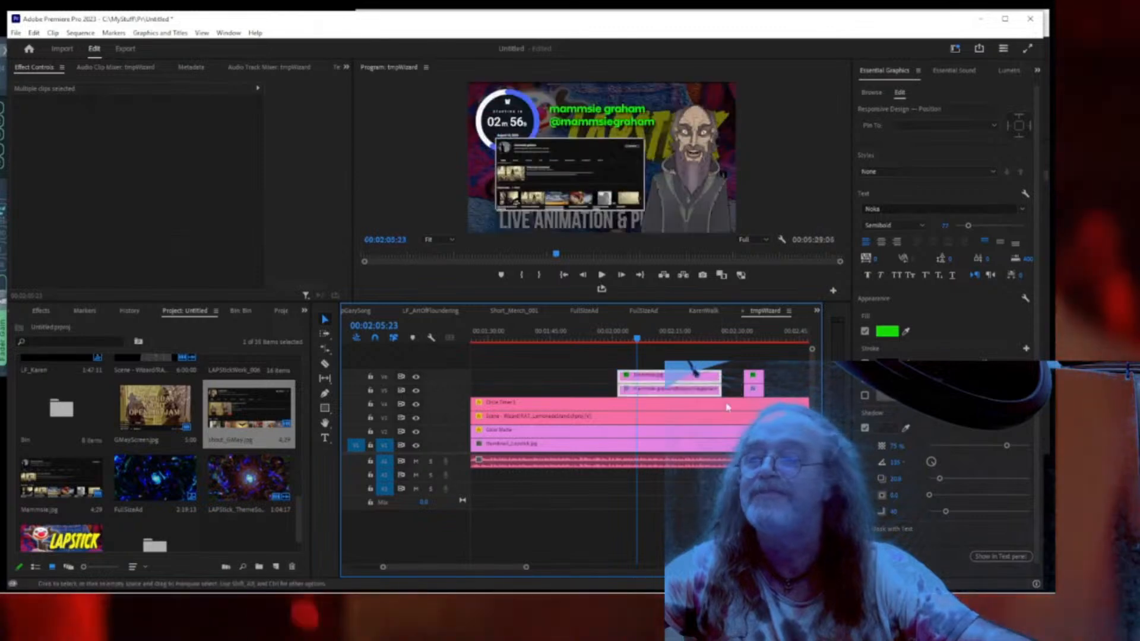
key(space)
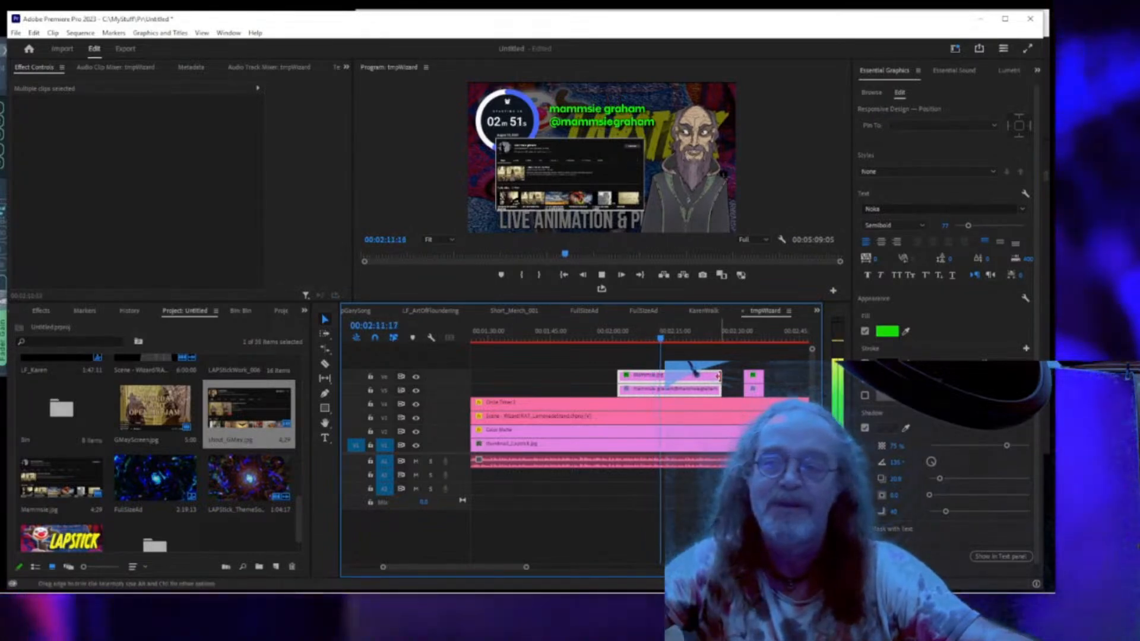
click(751, 373)
drag(759, 378, 794, 380)
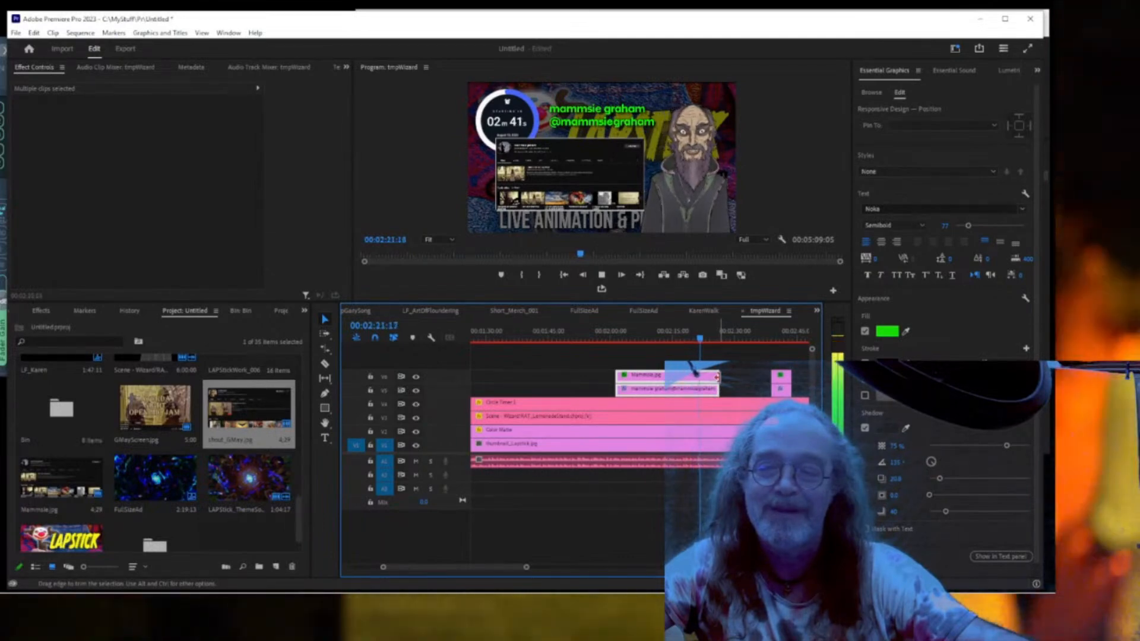
drag(717, 377, 741, 376)
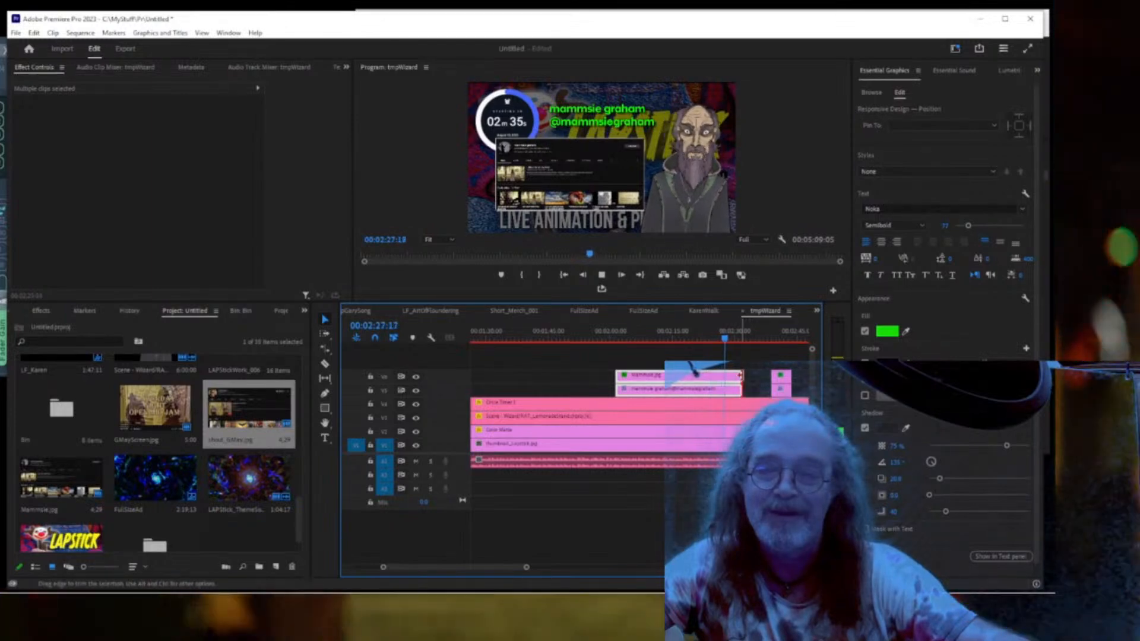
drag(738, 375, 747, 376)
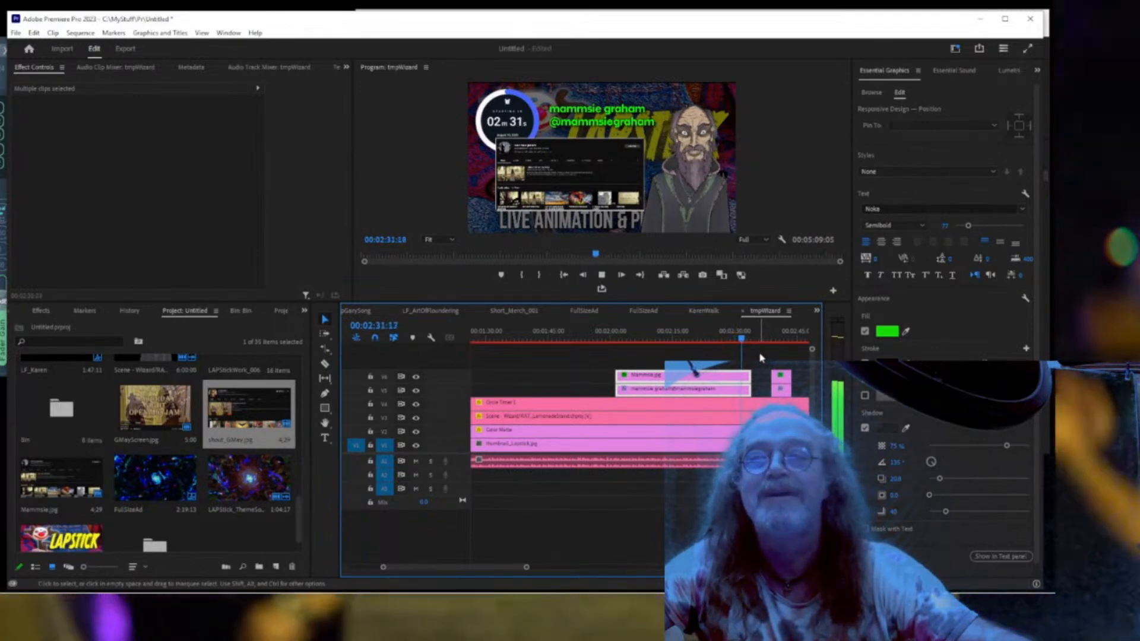
Trim the Mammsie.jpg overlay's end back to the playhead and play the trimmed section.
click(760, 359)
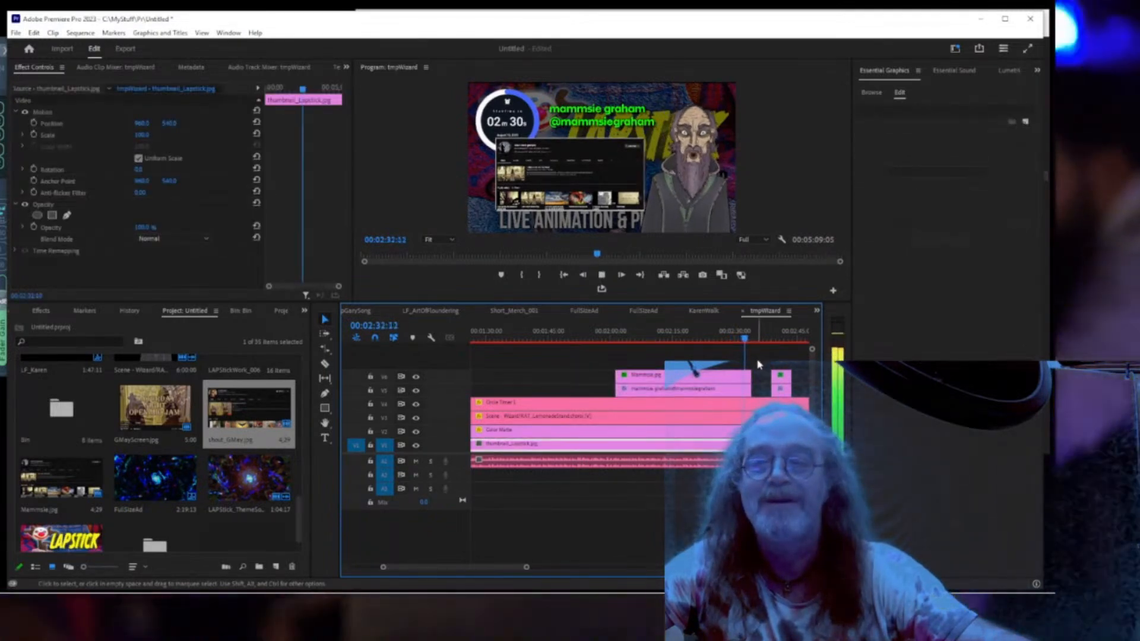
click(746, 347)
drag(738, 342, 731, 342)
key(space)
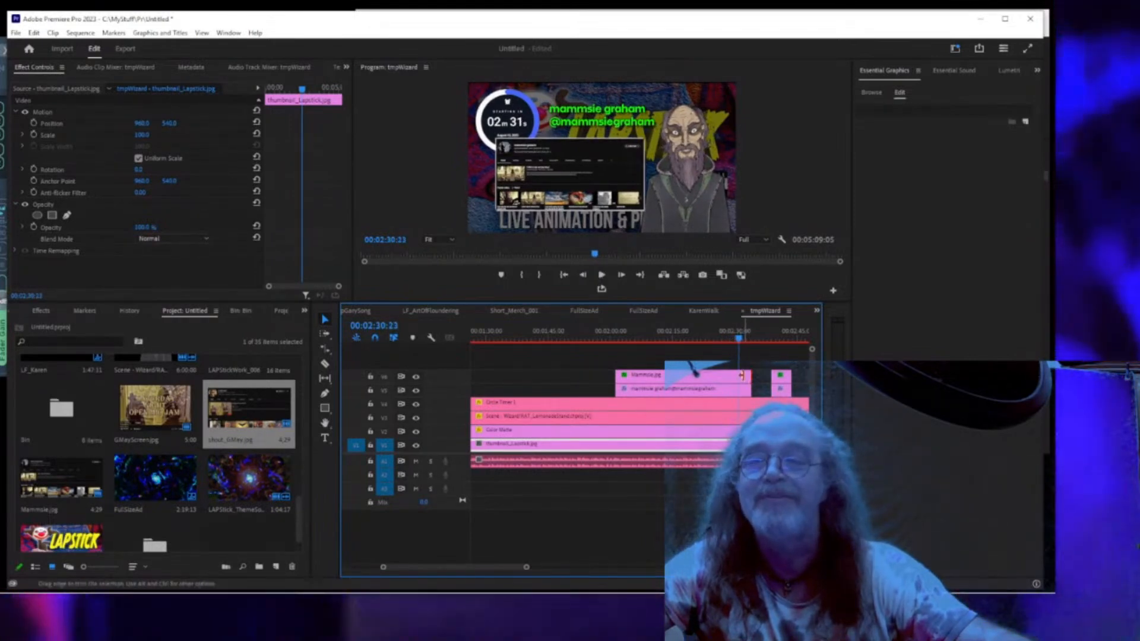
click(741, 375)
drag(747, 380, 737, 389)
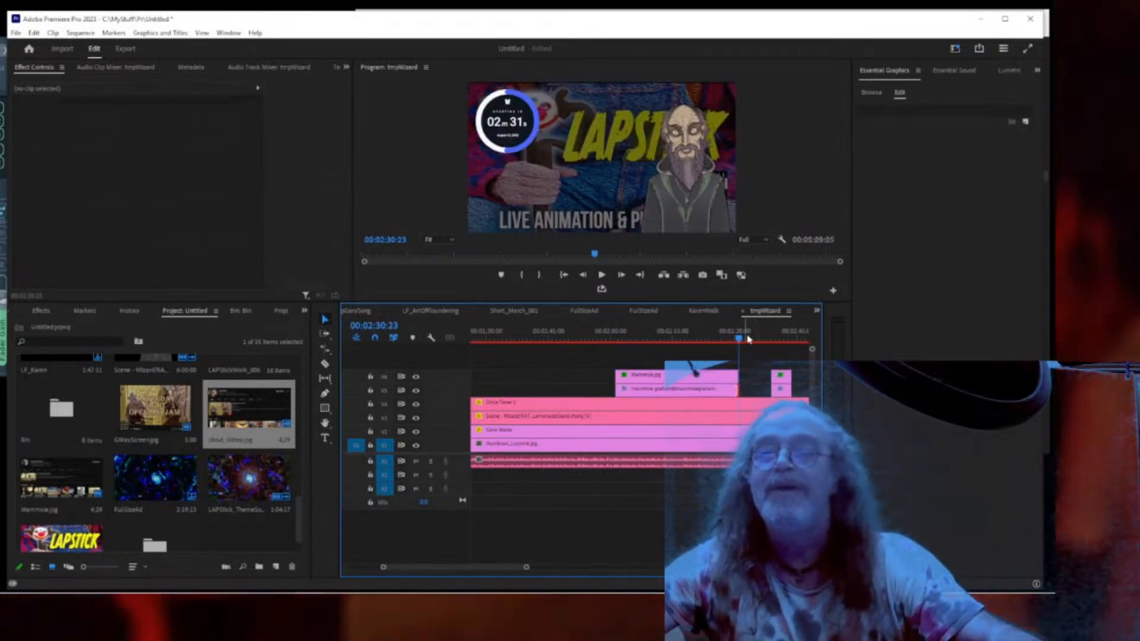
key(space)
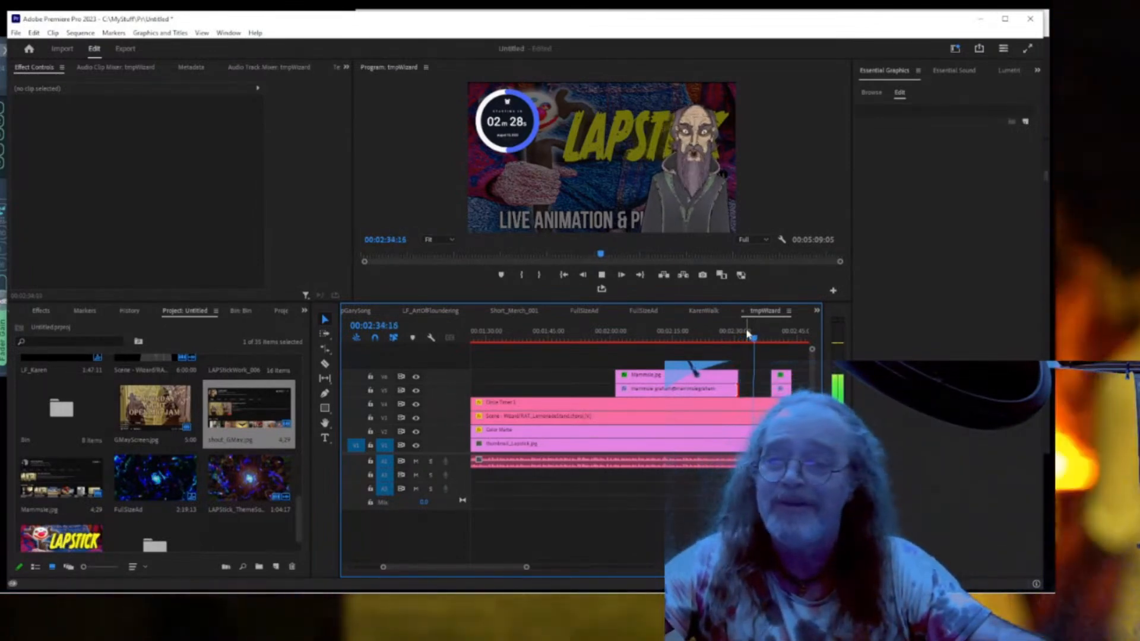
Move the CAMP GMAY title and screenshot pair later, to around 2:40.
click(779, 374)
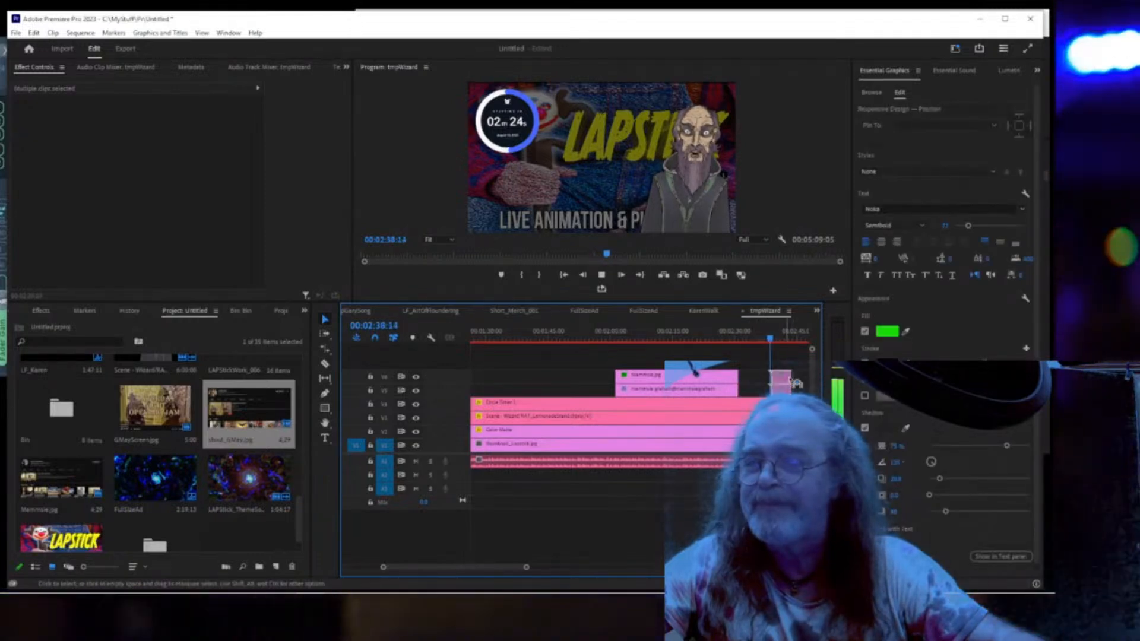
drag(790, 379, 800, 382)
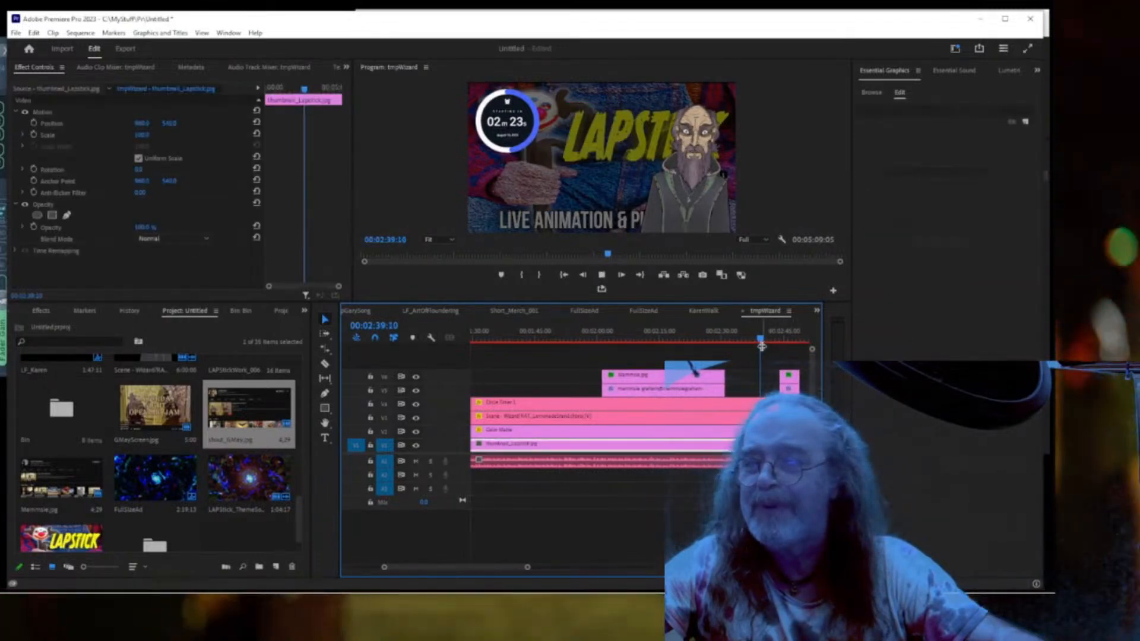
key(space)
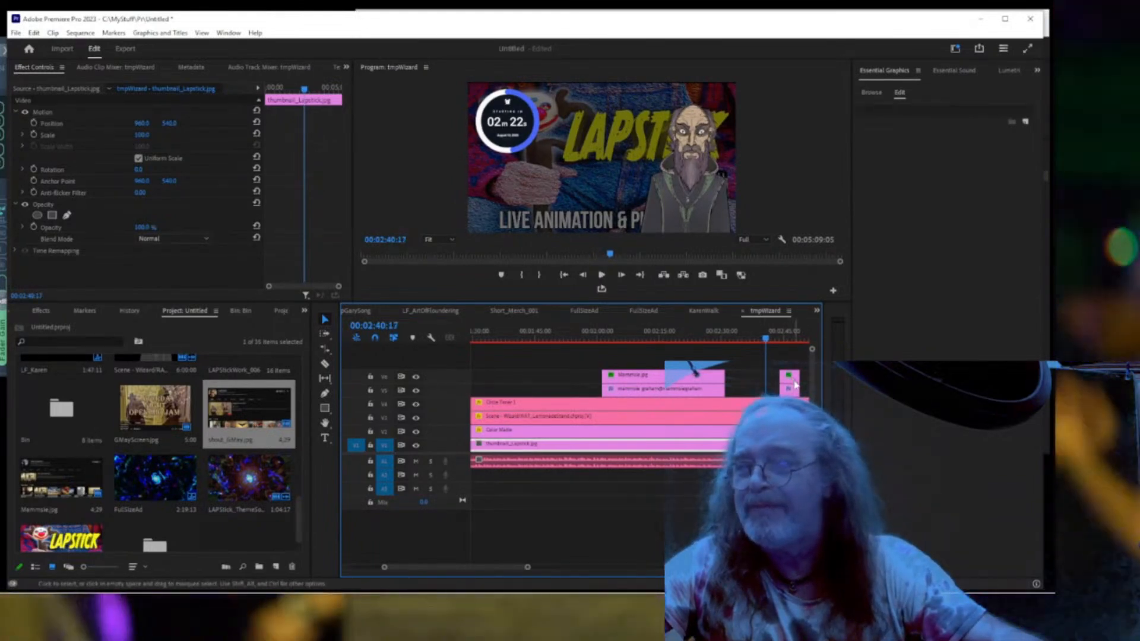
drag(795, 366, 796, 400)
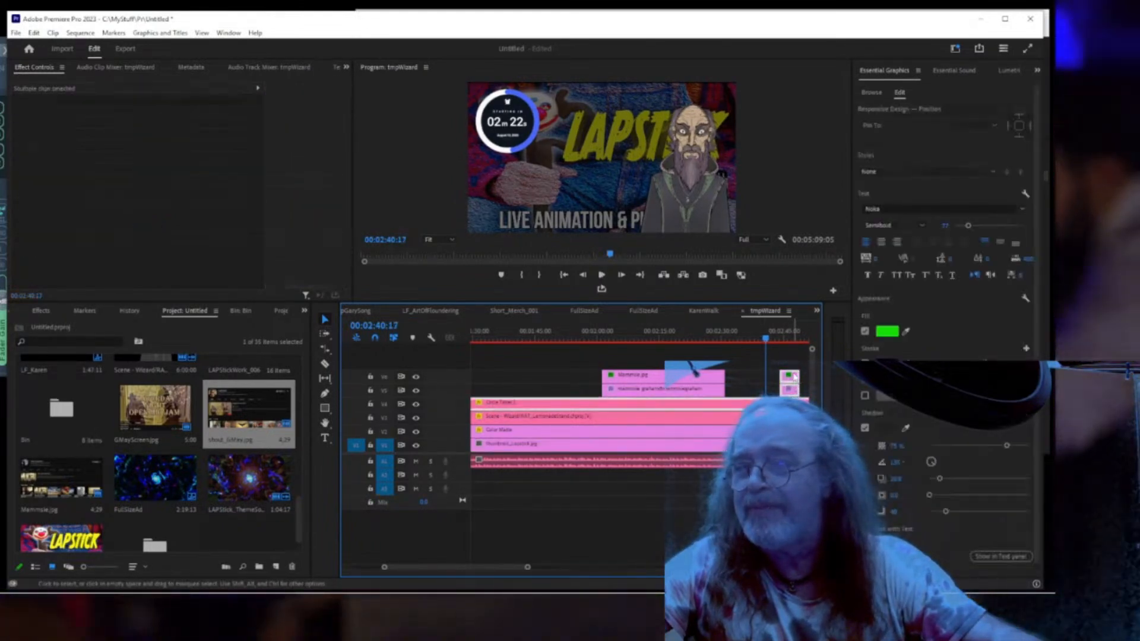
Restack the shout_GMay.jpg screenshot above its channel-name text clip.
click(794, 366)
click(794, 376)
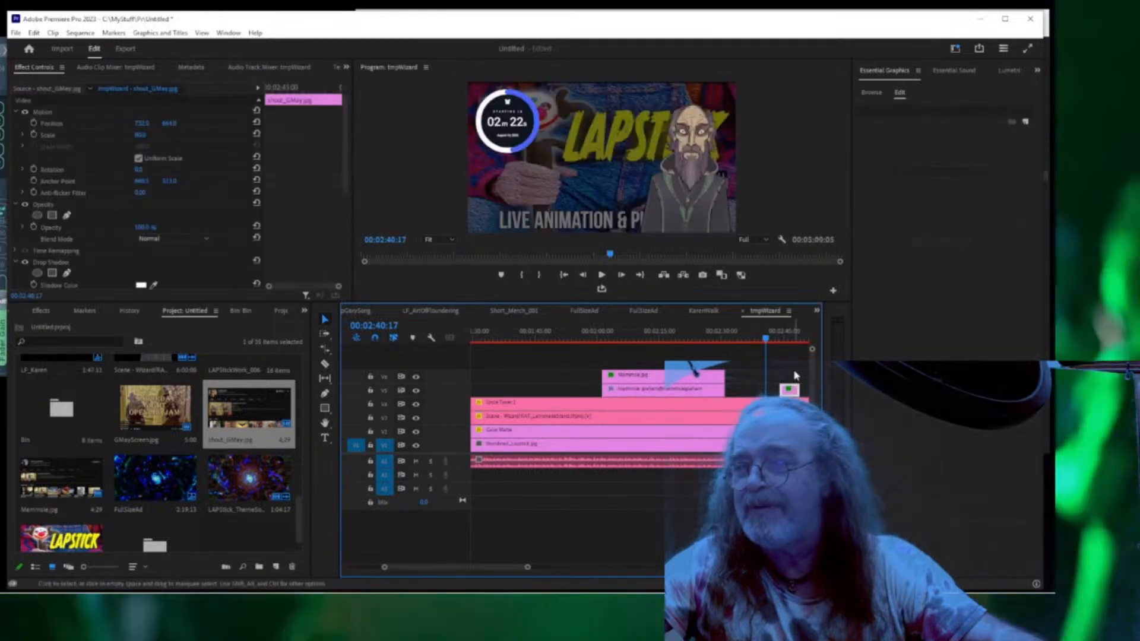
key(ctrl+z)
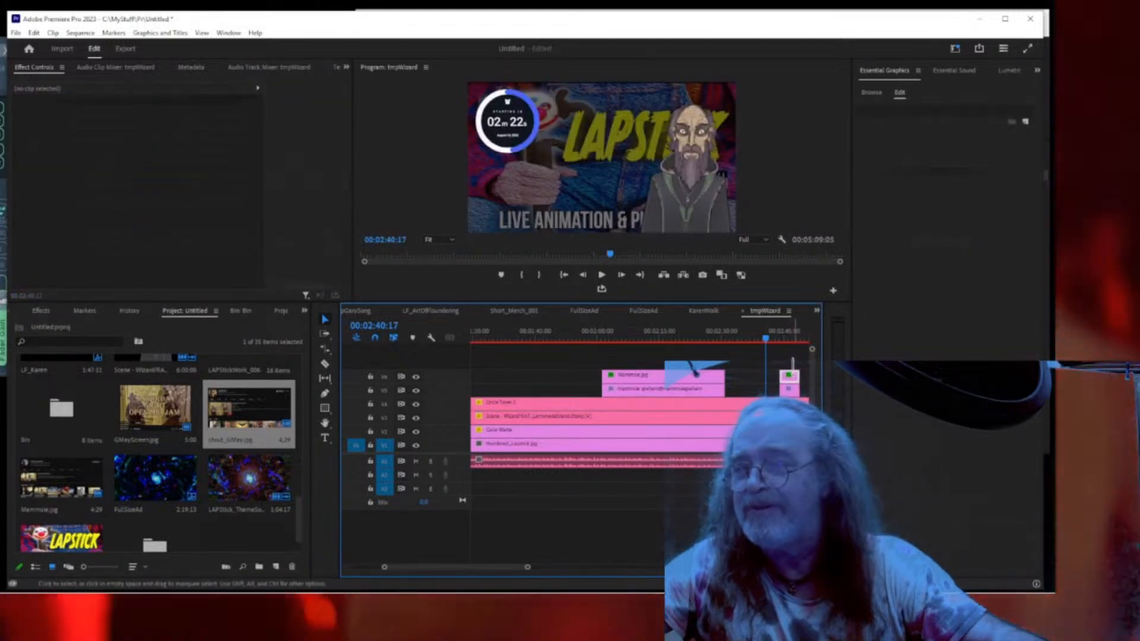
drag(795, 363, 780, 383)
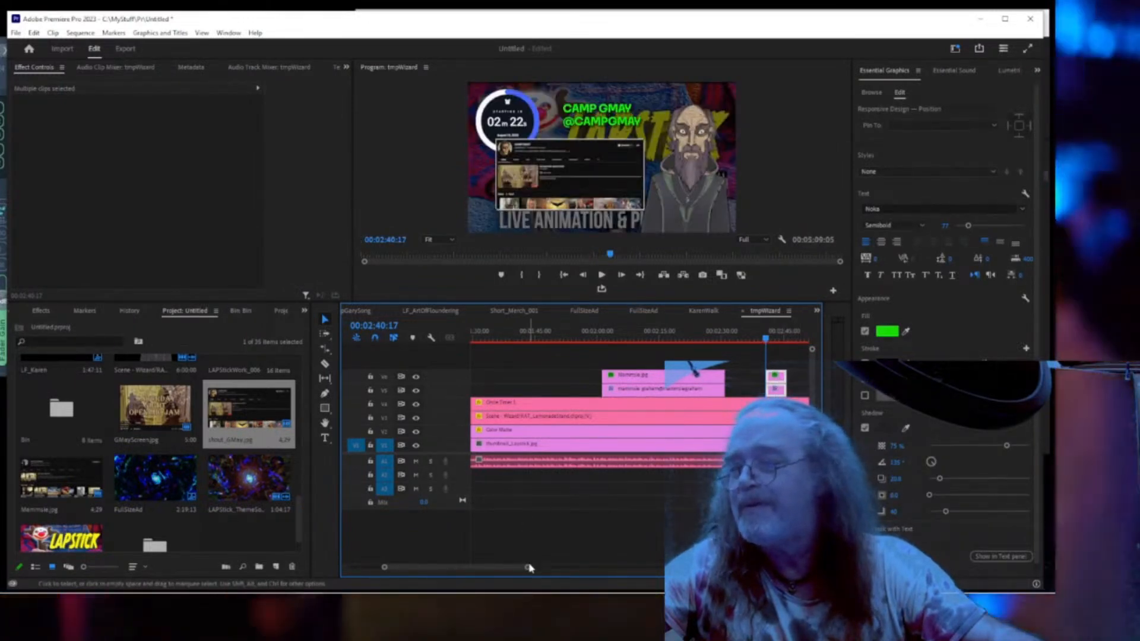
Lengthen the CAMP GMAY overlay clips and preview from just before them full screen.
drag(530, 568, 545, 569)
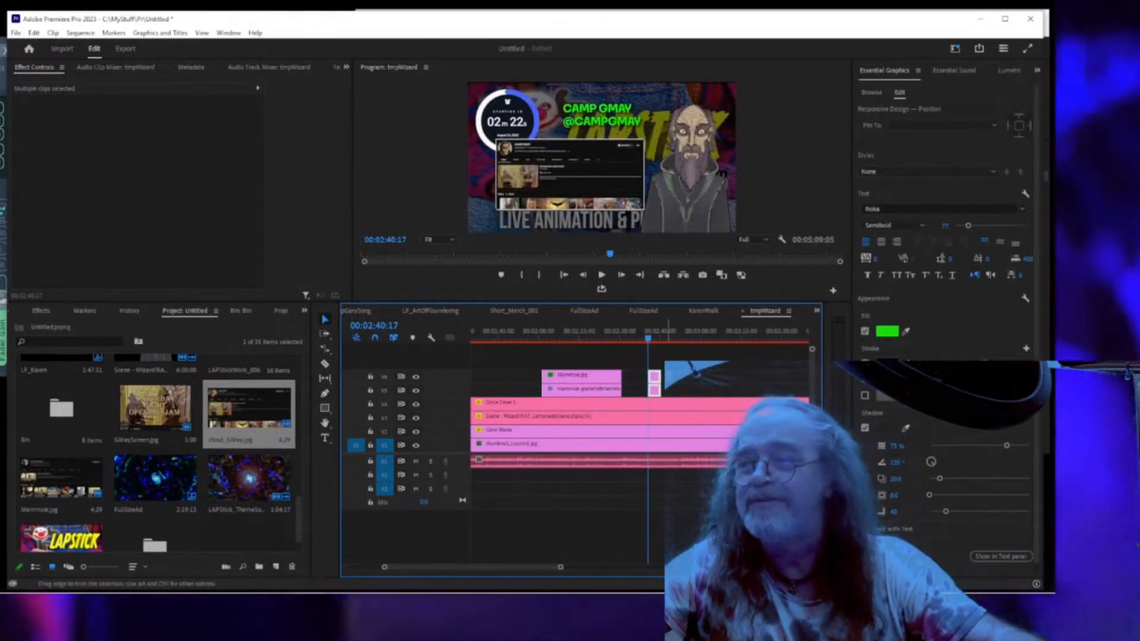
drag(662, 390, 770, 389)
click(635, 342)
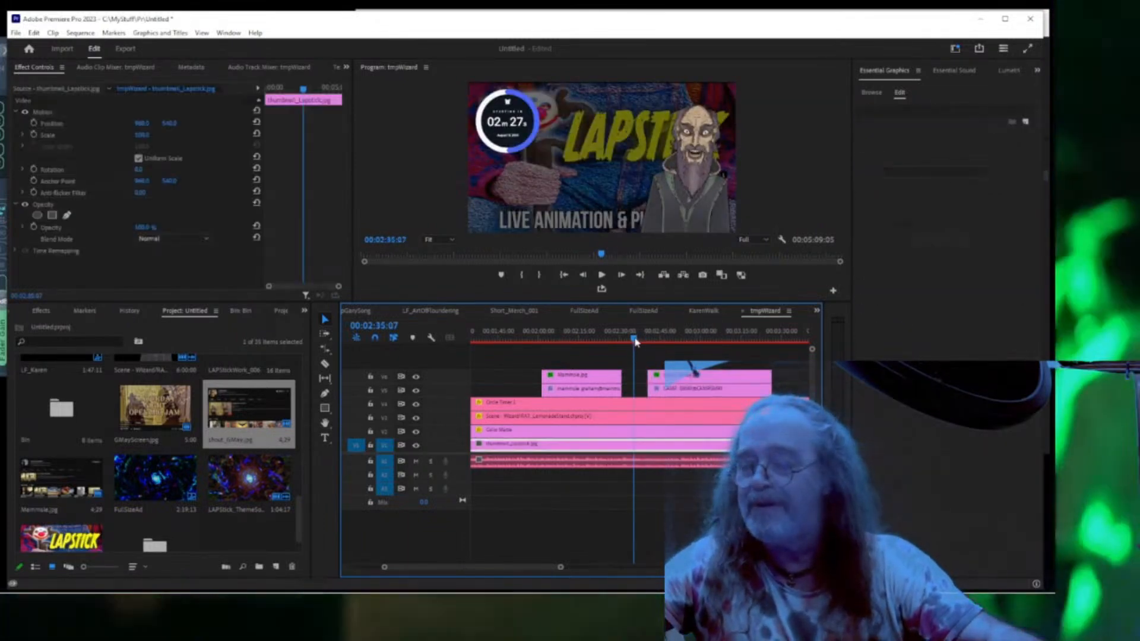
key(ctrl+grave)
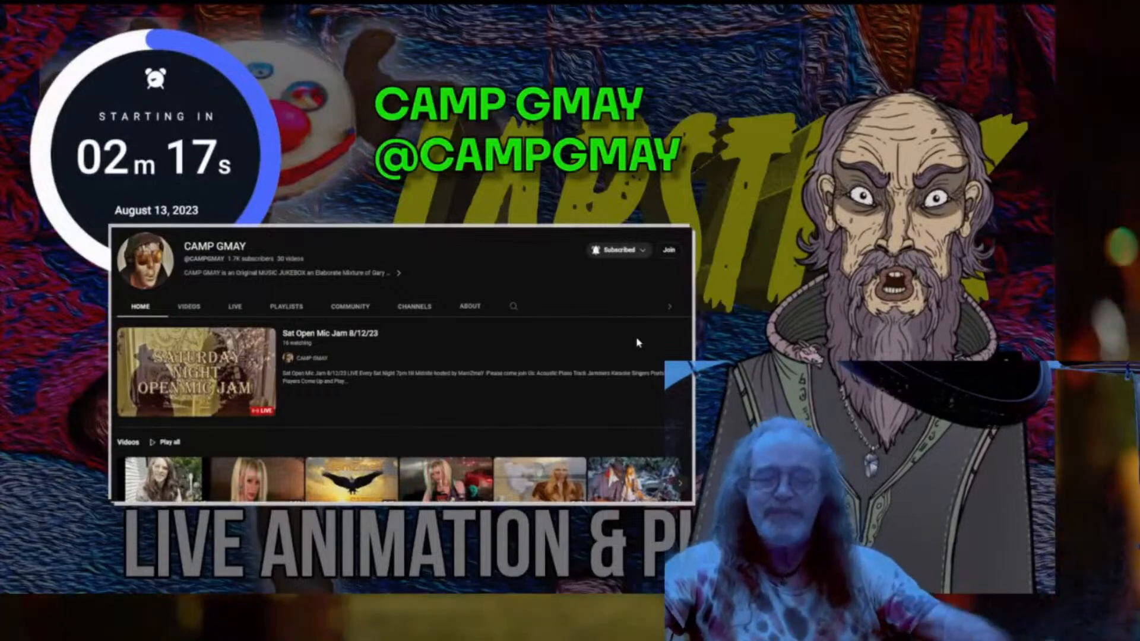
Replay from about 2:36 in full screen through the CAMP GMAY shout-out, then exit and stop.
key(Escape)
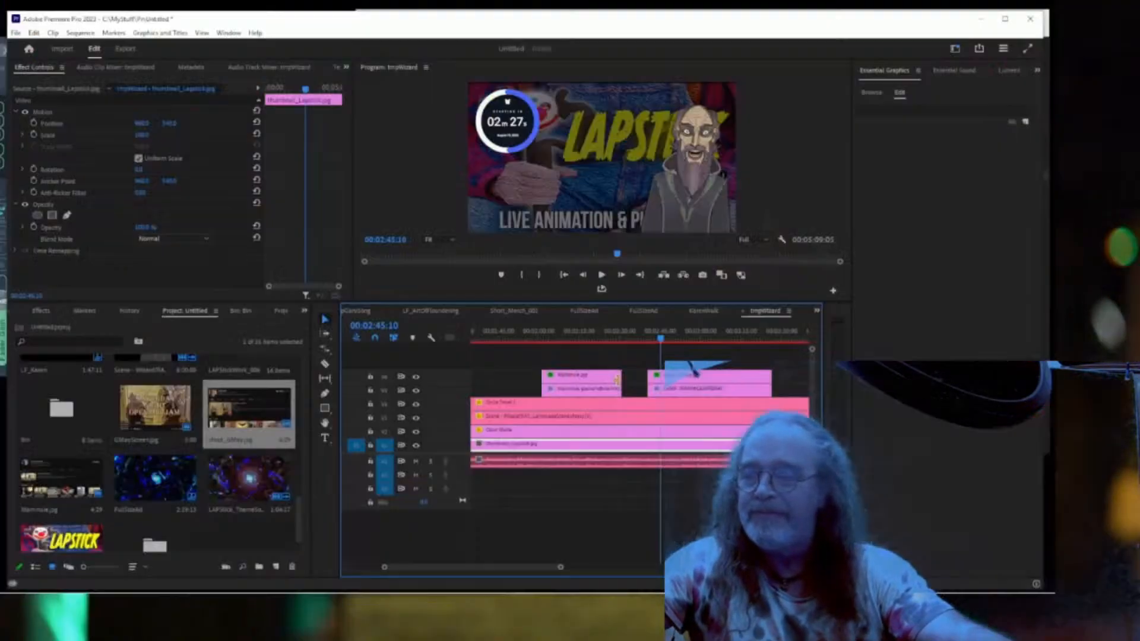
click(639, 339)
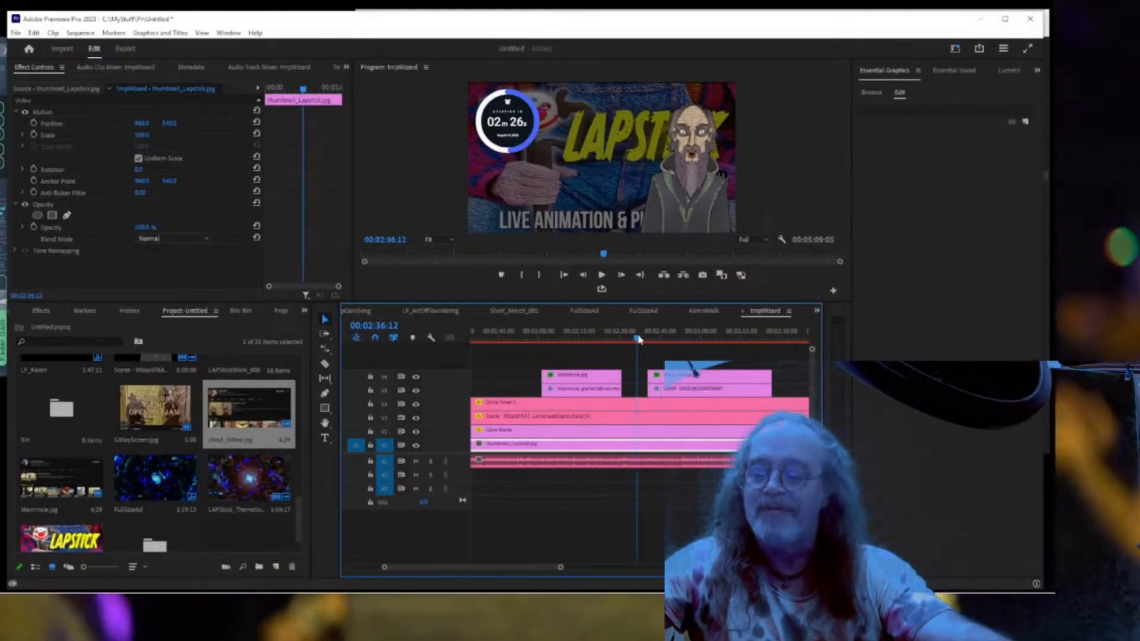
key(ctrl+grave)
key(space)
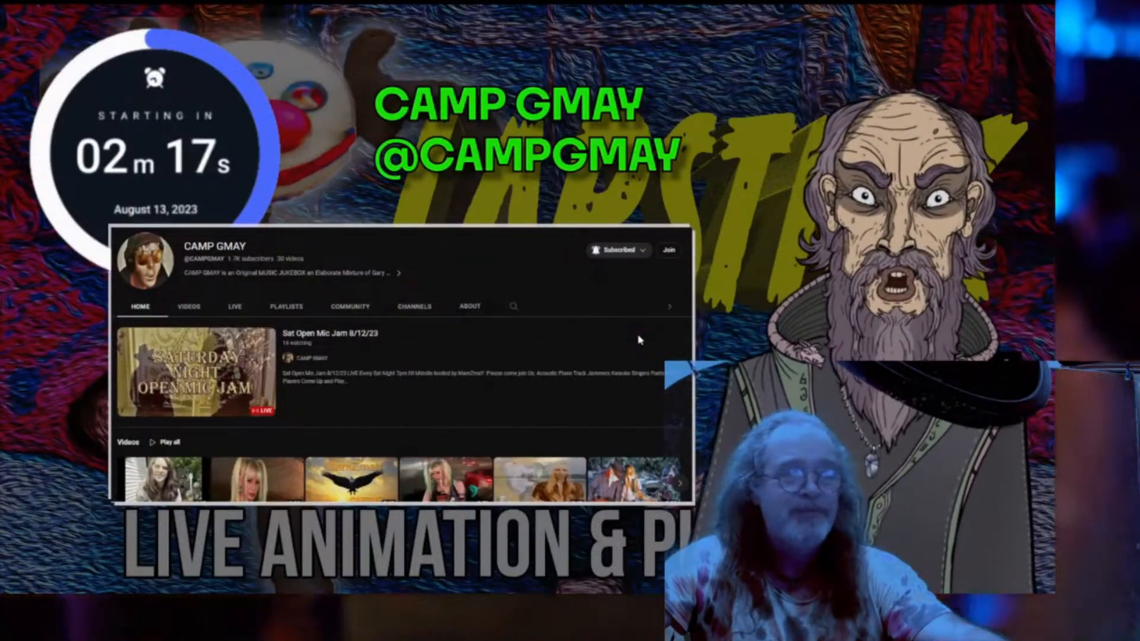
key(Escape)
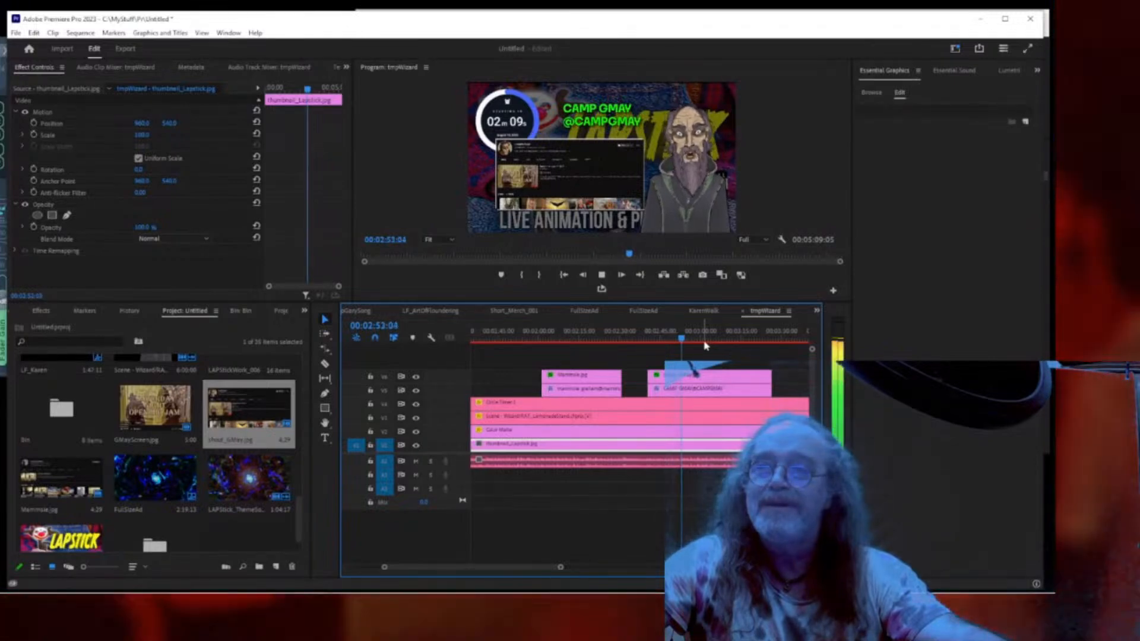
key(space)
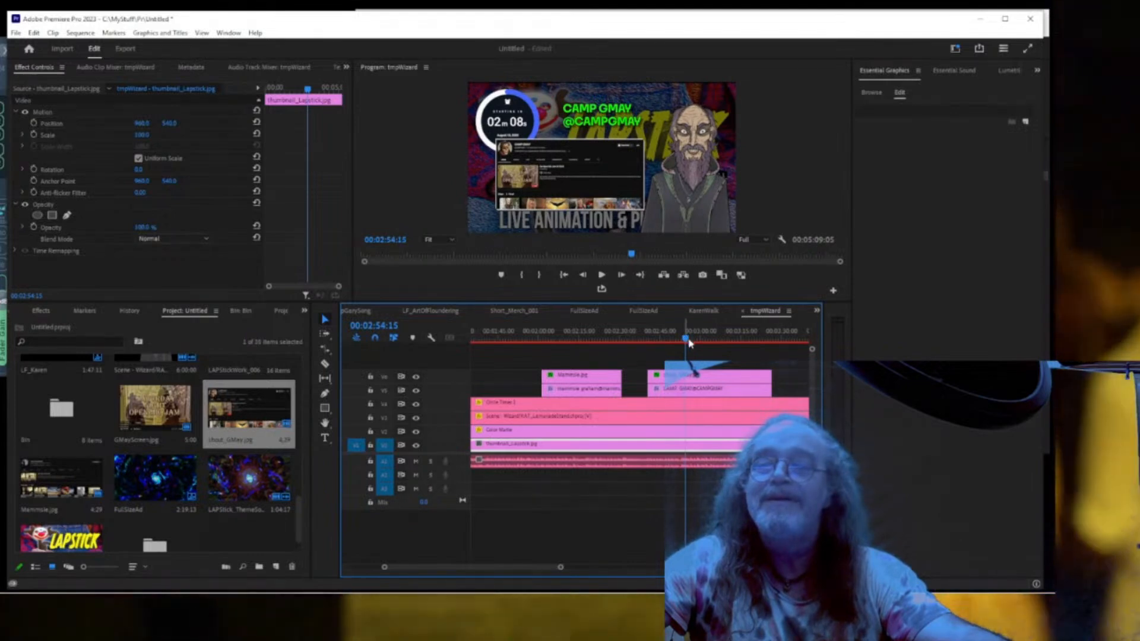
Shorten both CAMP GMAY overlay clips so the shout-out ends near 2:58.
click(755, 378)
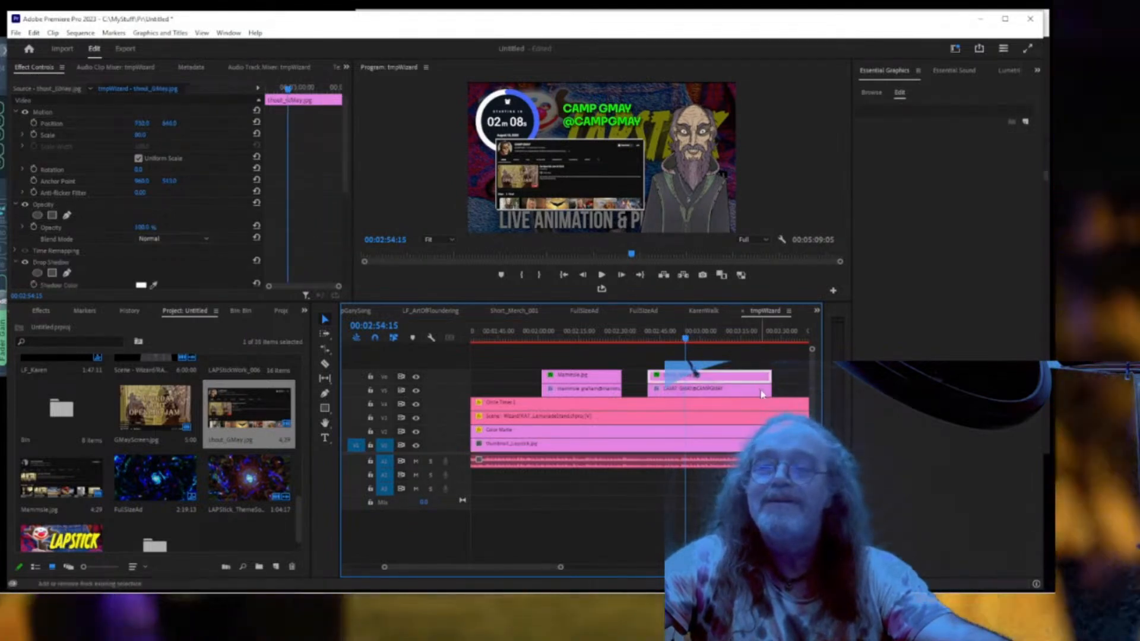
shift+click(762, 391)
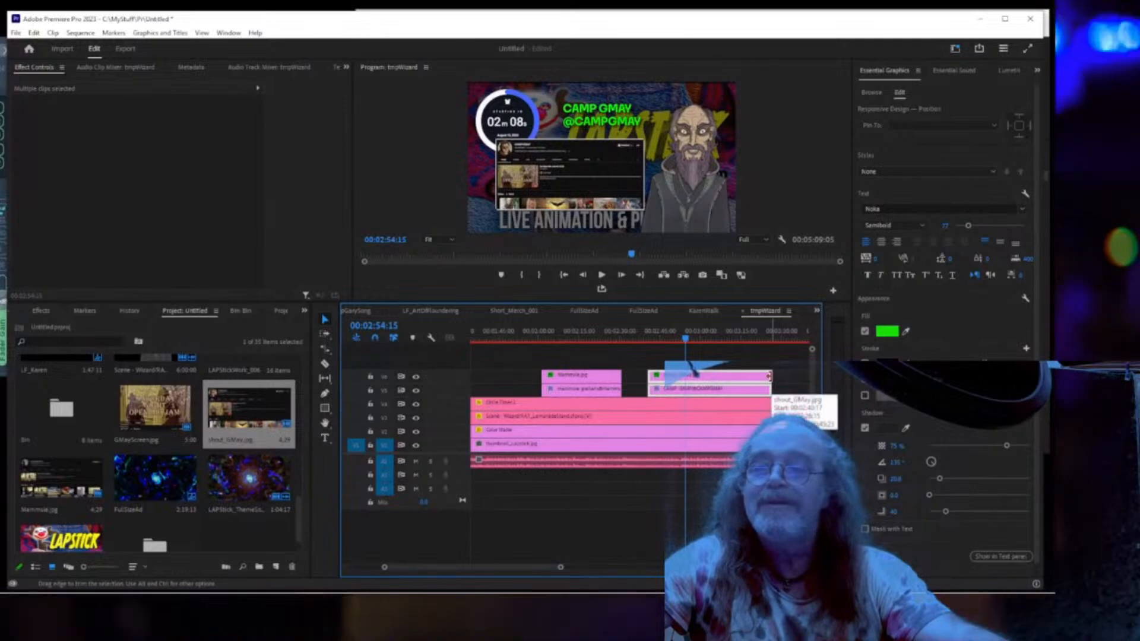
key(space)
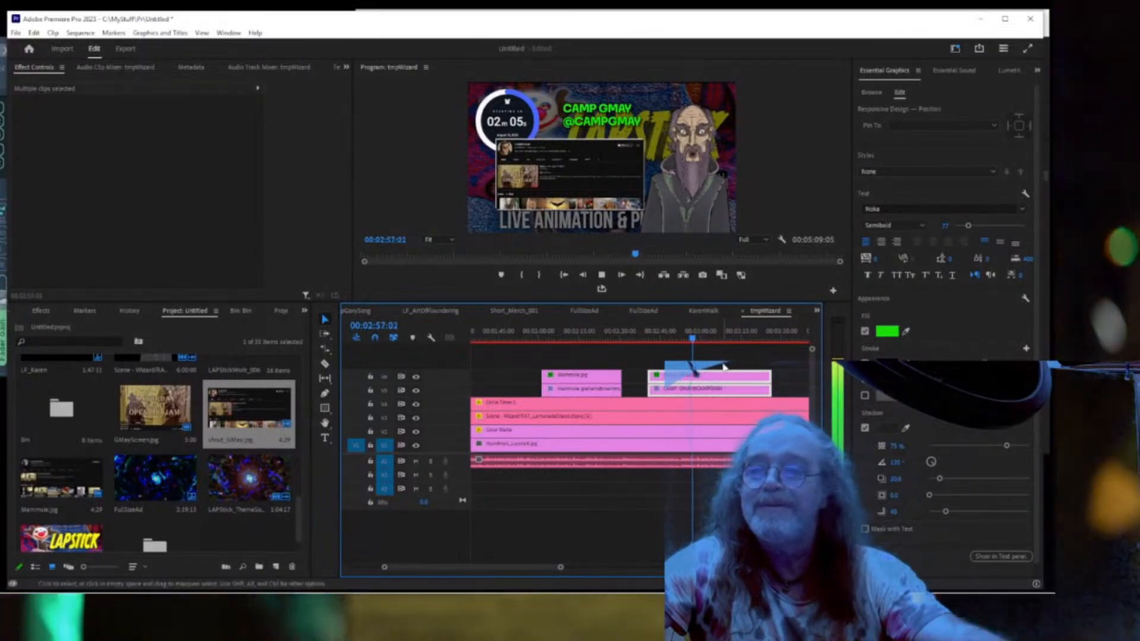
key(space)
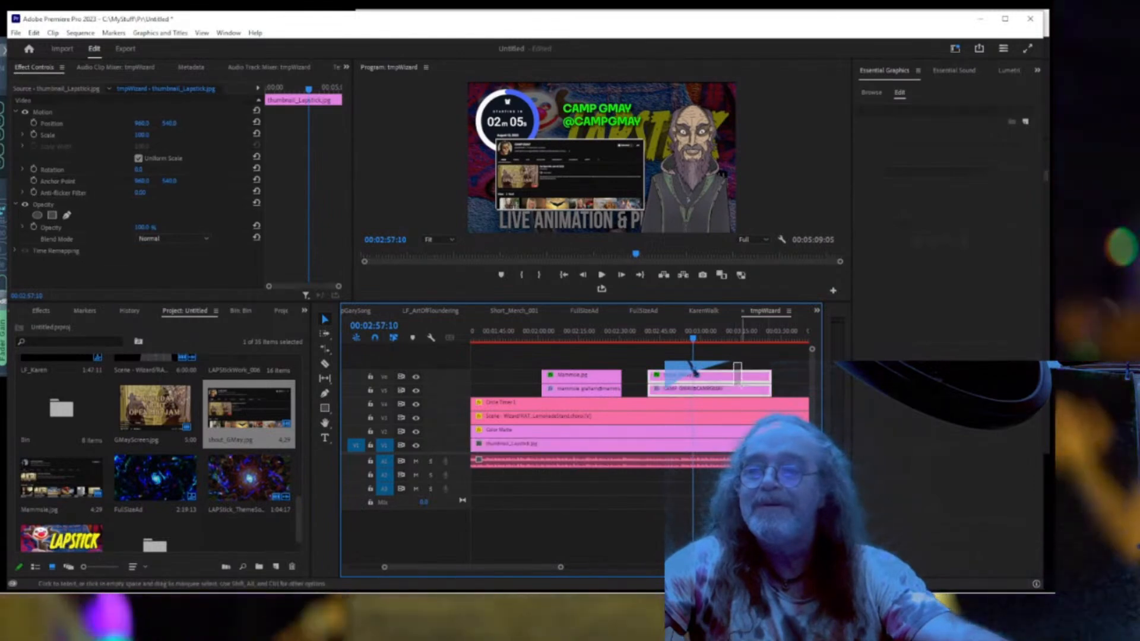
drag(741, 384, 692, 375)
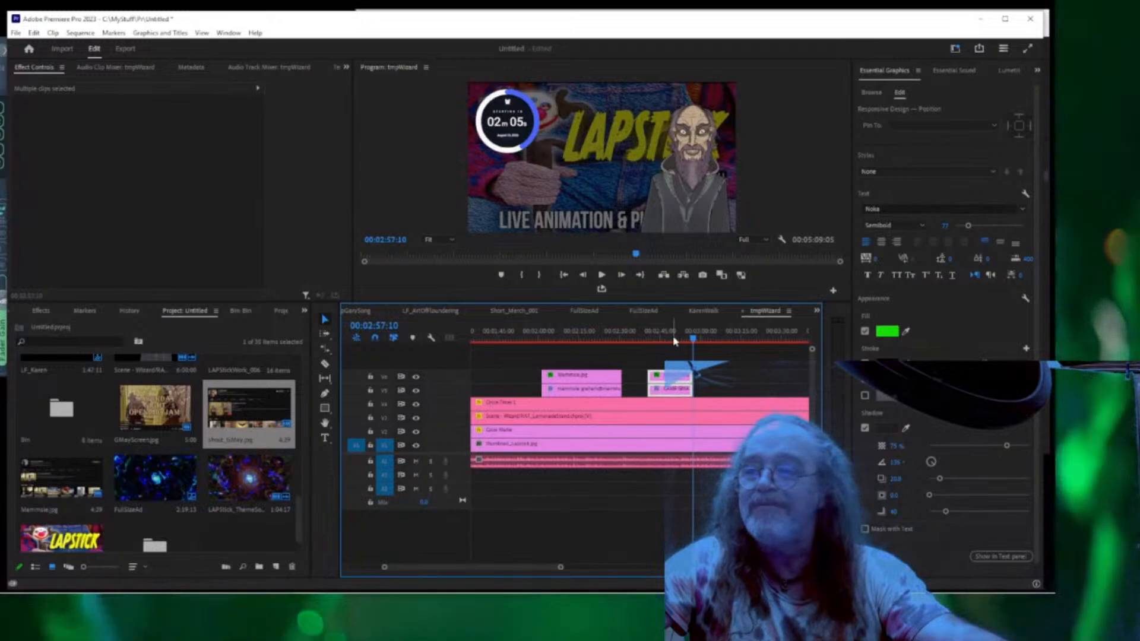
Play back from about 2:49 to check the shortened shout-out.
click(672, 339)
key(space)
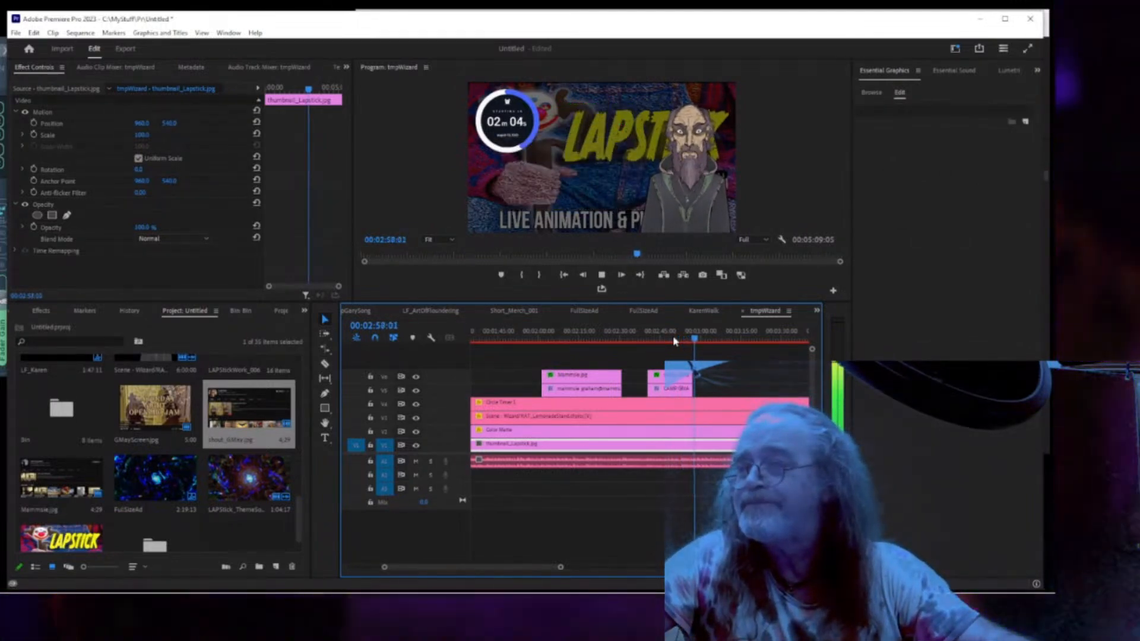
key(space)
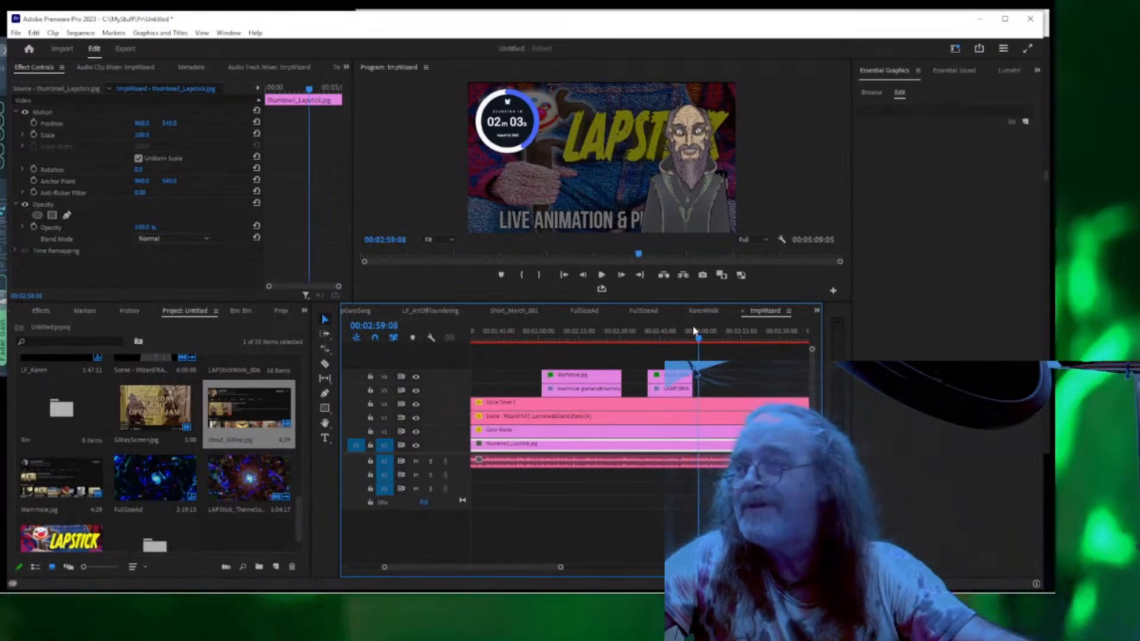
key(space)
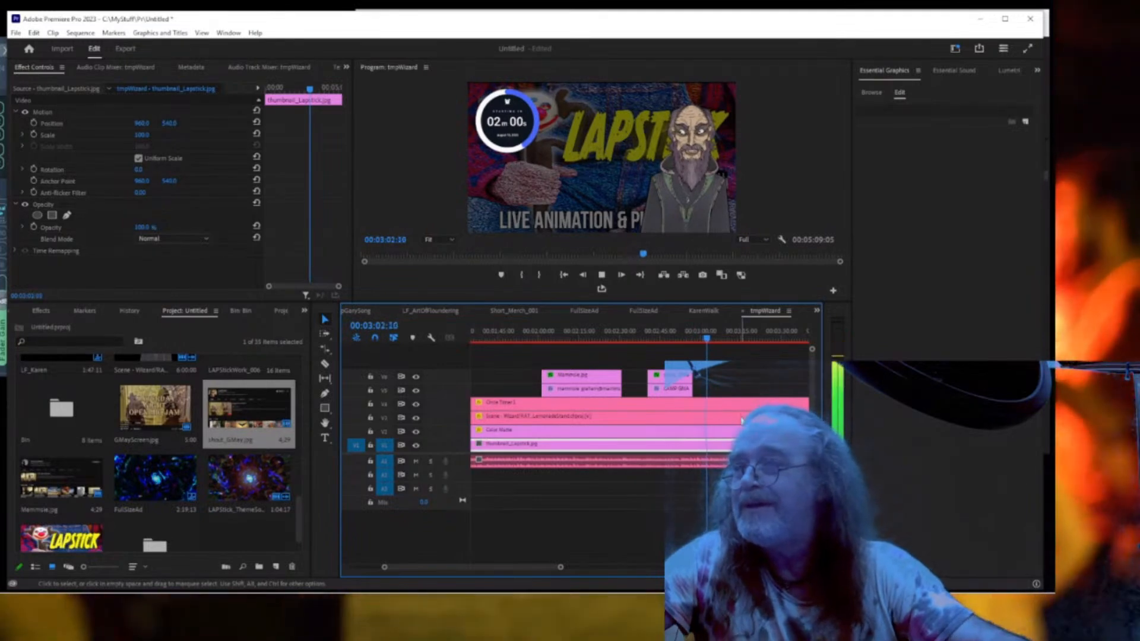
key(space)
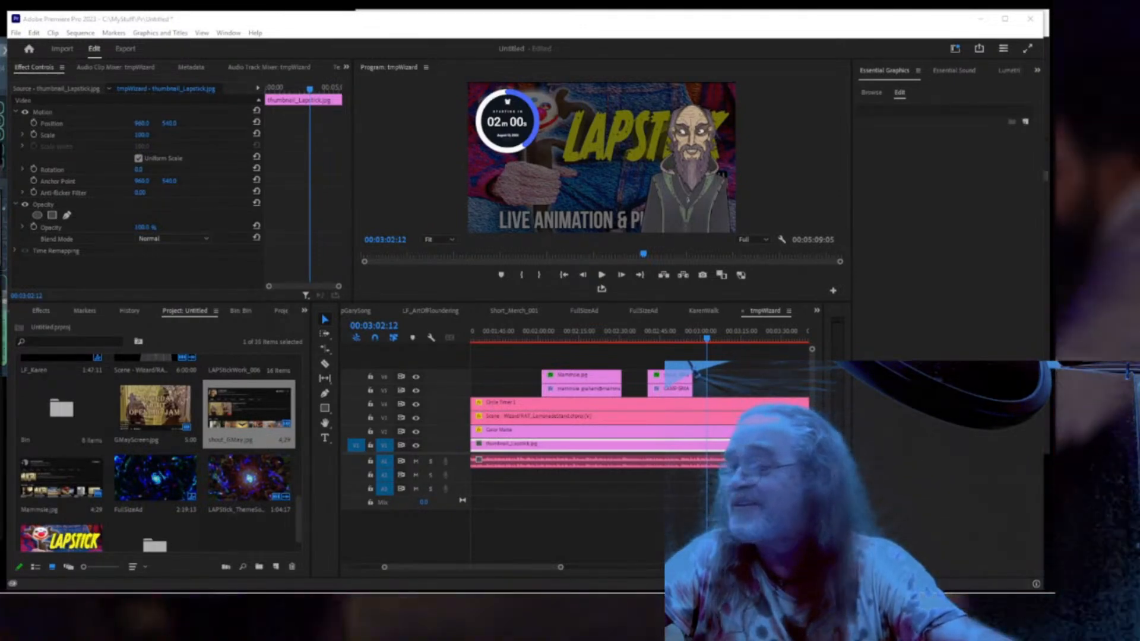
Maximize the I Am Betty J Gathers channel page over the editor and switch back to Snip & Sketch.
drag(0, 159, 617, 110)
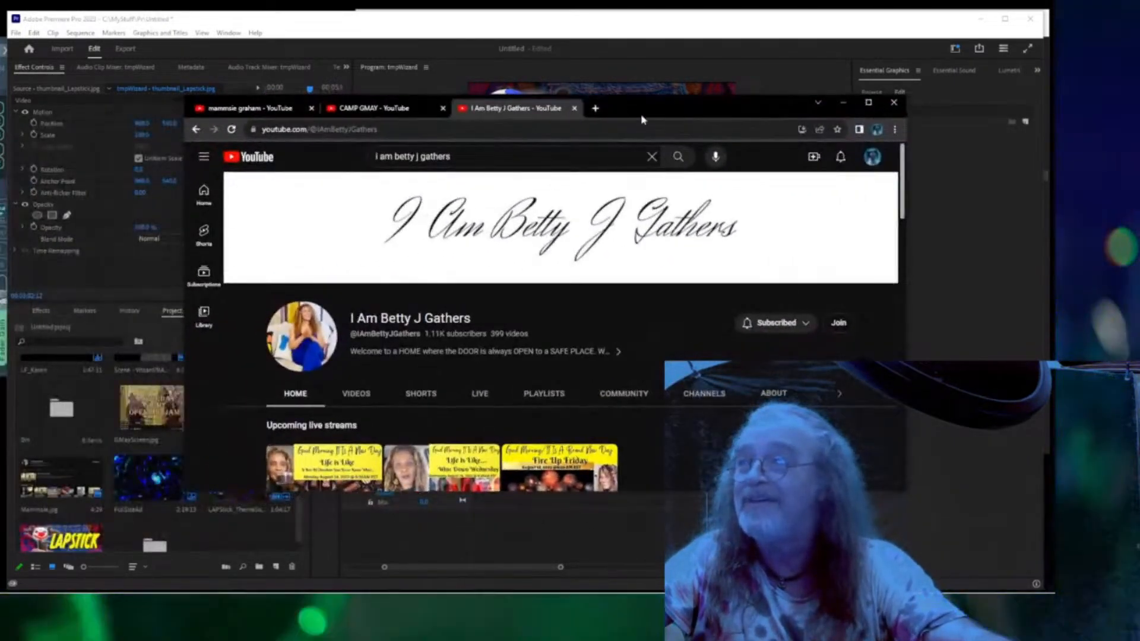
click(868, 103)
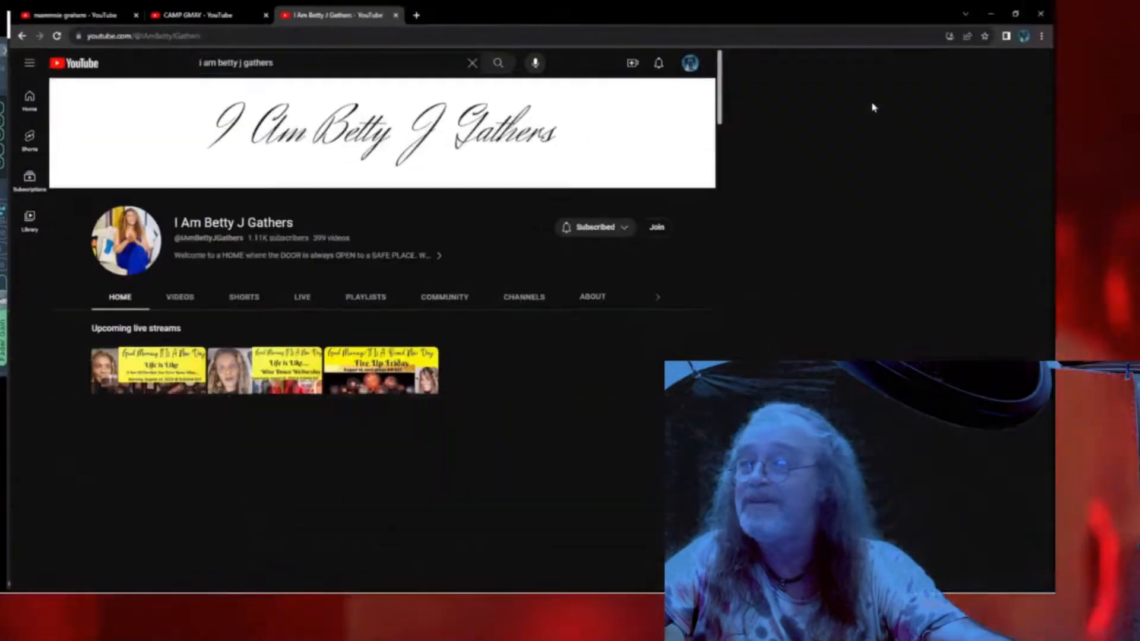
mouse_move(109, 598)
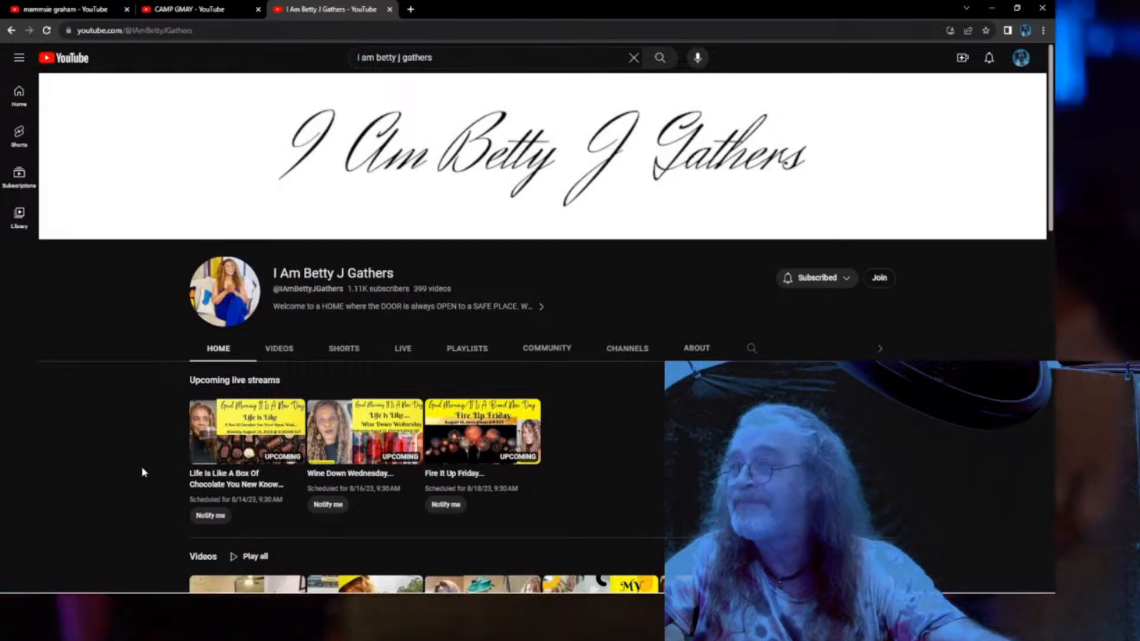
scroll(142, 472, down, 2)
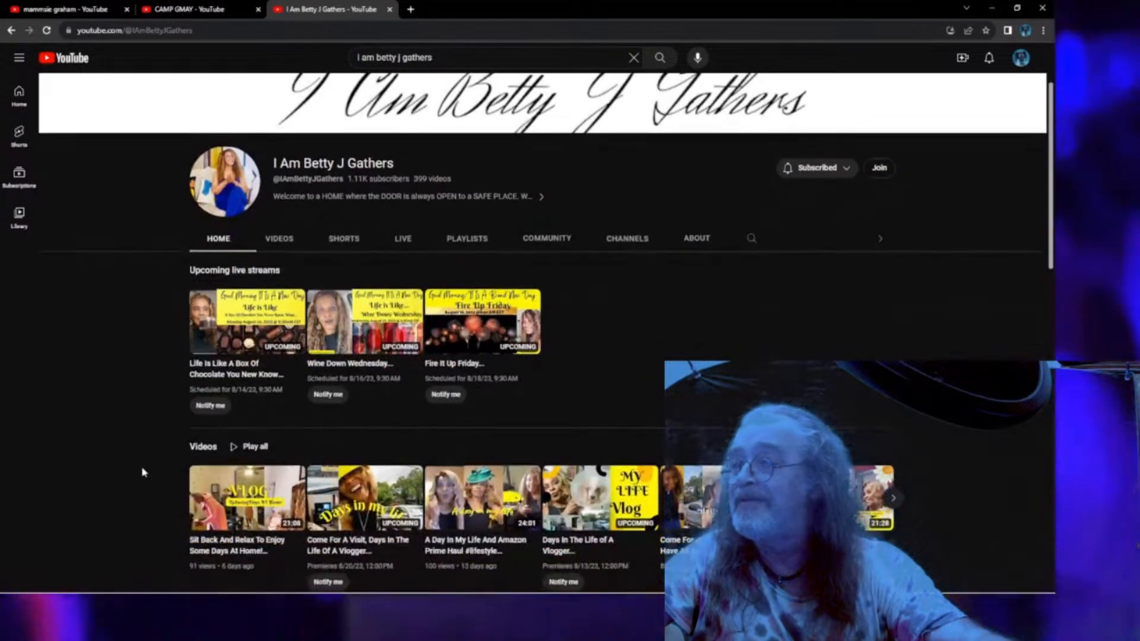
scroll(142, 472, up, 2)
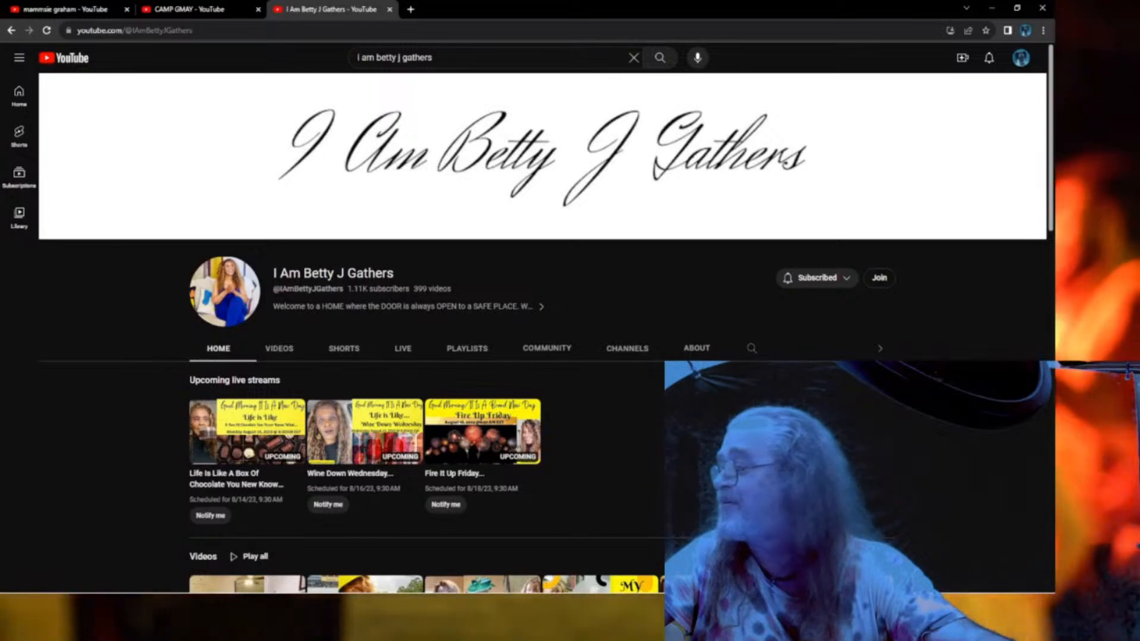
key(alt+Tab)
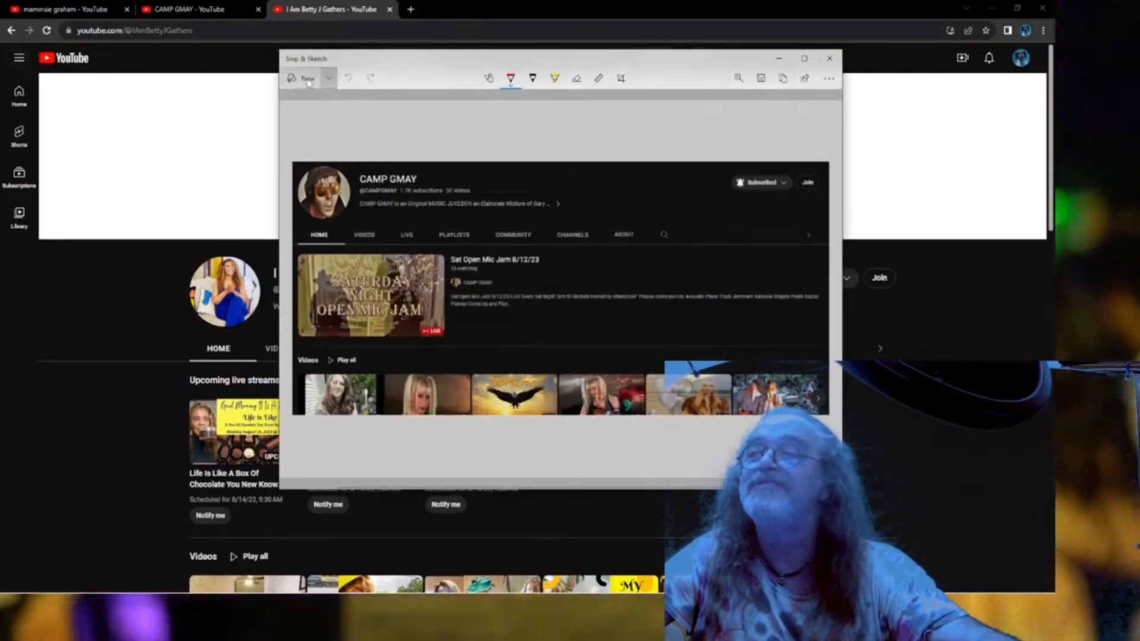
Snip the I Am Betty J Gathers channel header and save it as shout_Betty.
click(308, 80)
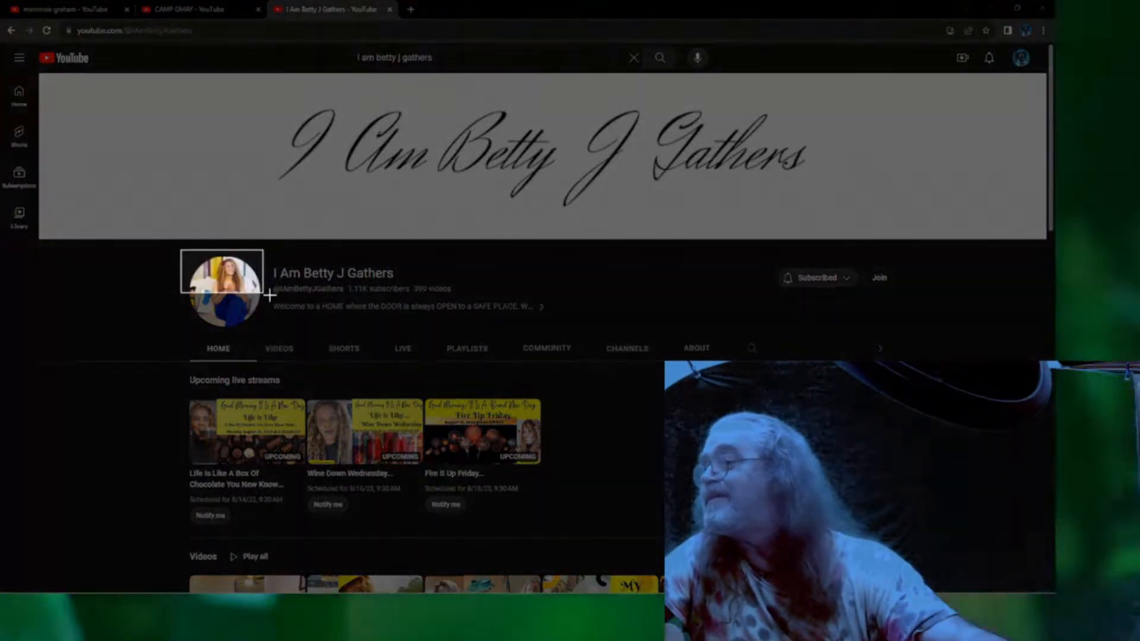
drag(181, 249, 905, 593)
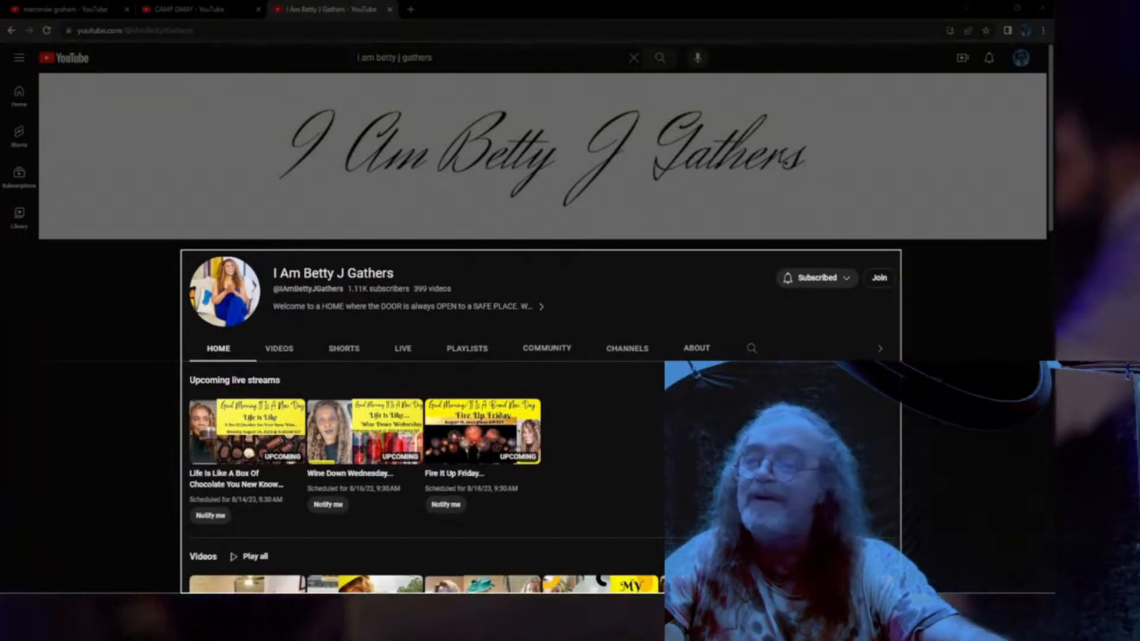
drag(904, 593, 904, 593)
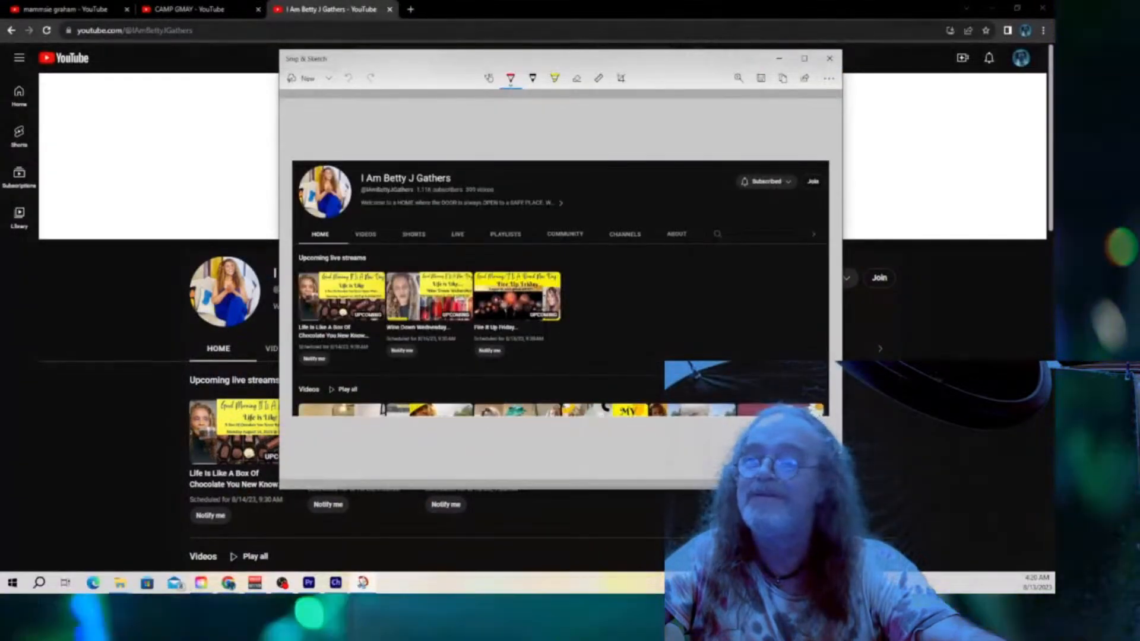
click(760, 78)
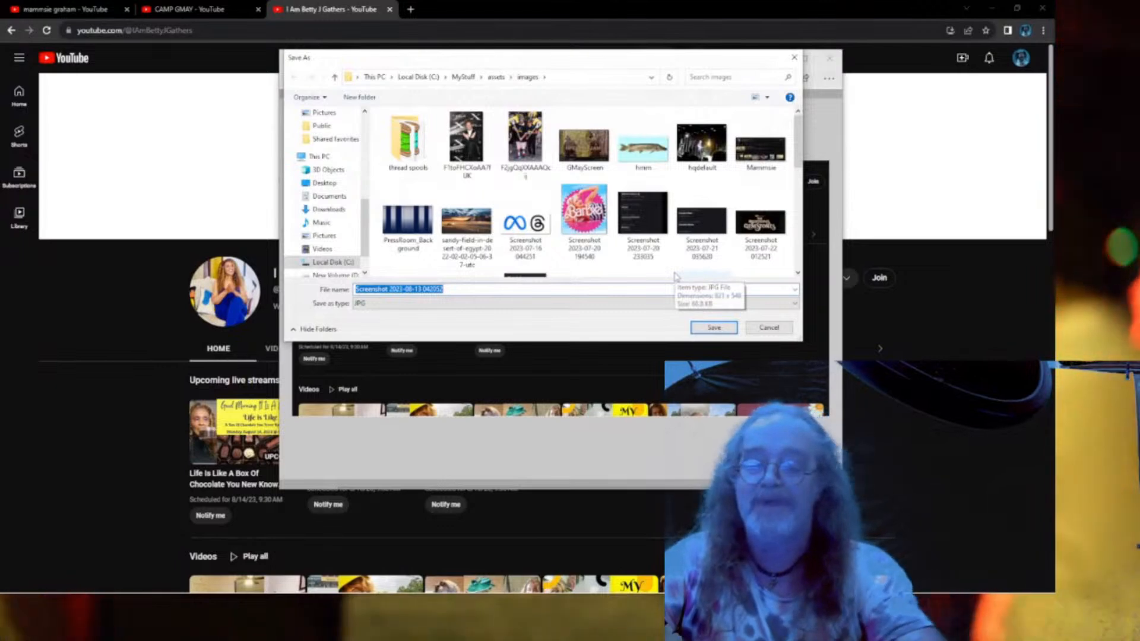
text(shout)
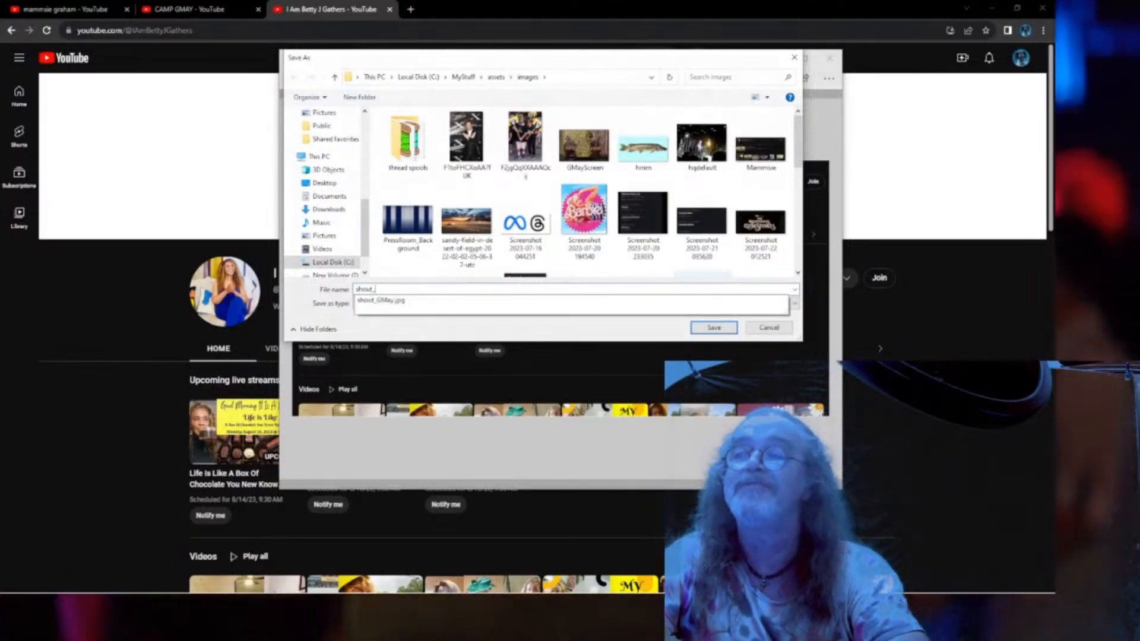
text(_Betty)
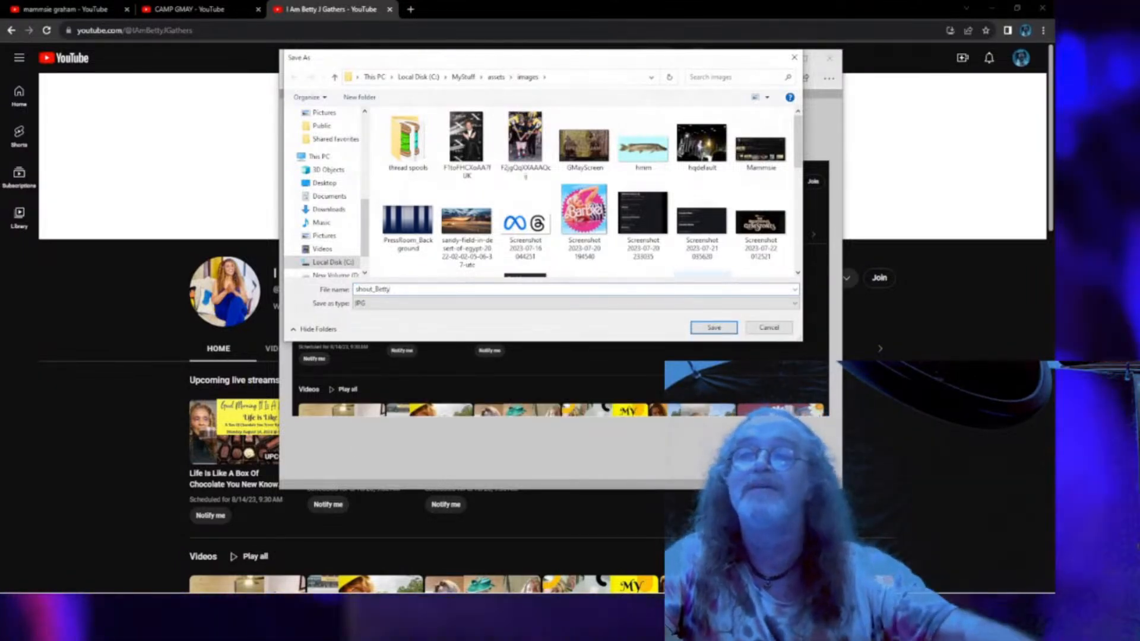
click(713, 328)
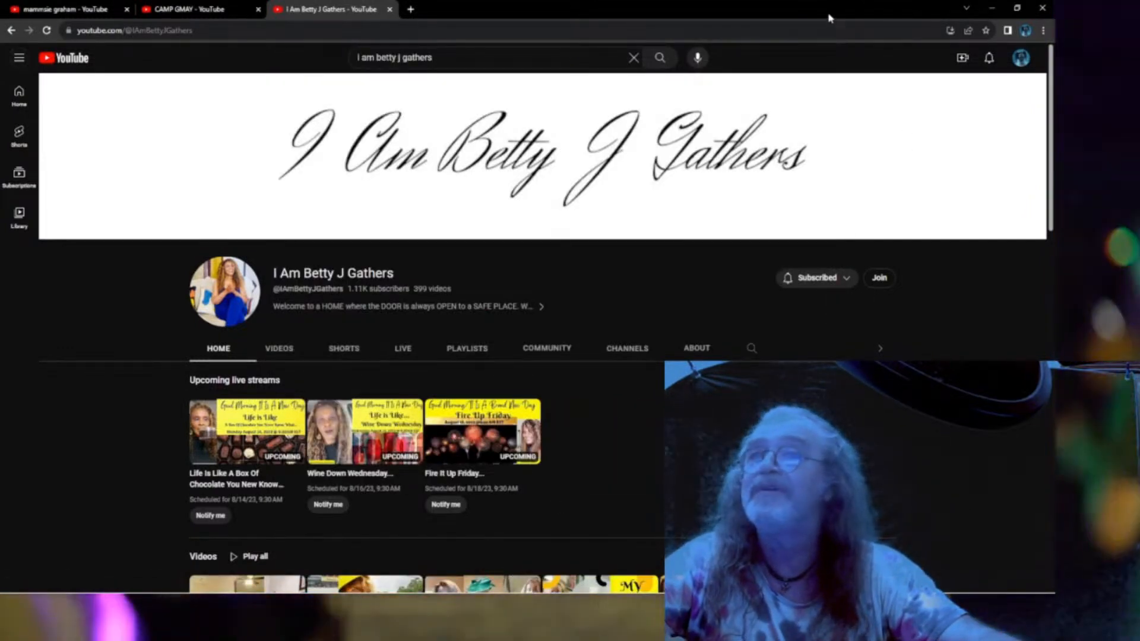
Import the shout_Betty screenshot into the Premiere Project panel.
mouse_move(829, 18)
mouse_down()
mouse_move(807, 38)
mouse_move(0, 160)
mouse_up()
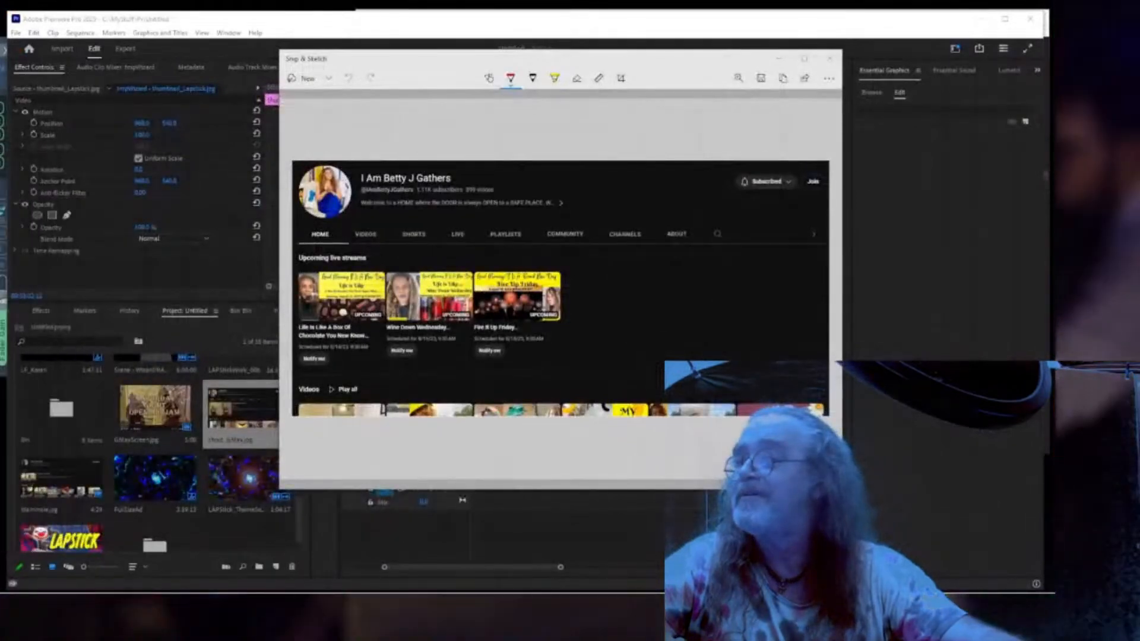
click(234, 23)
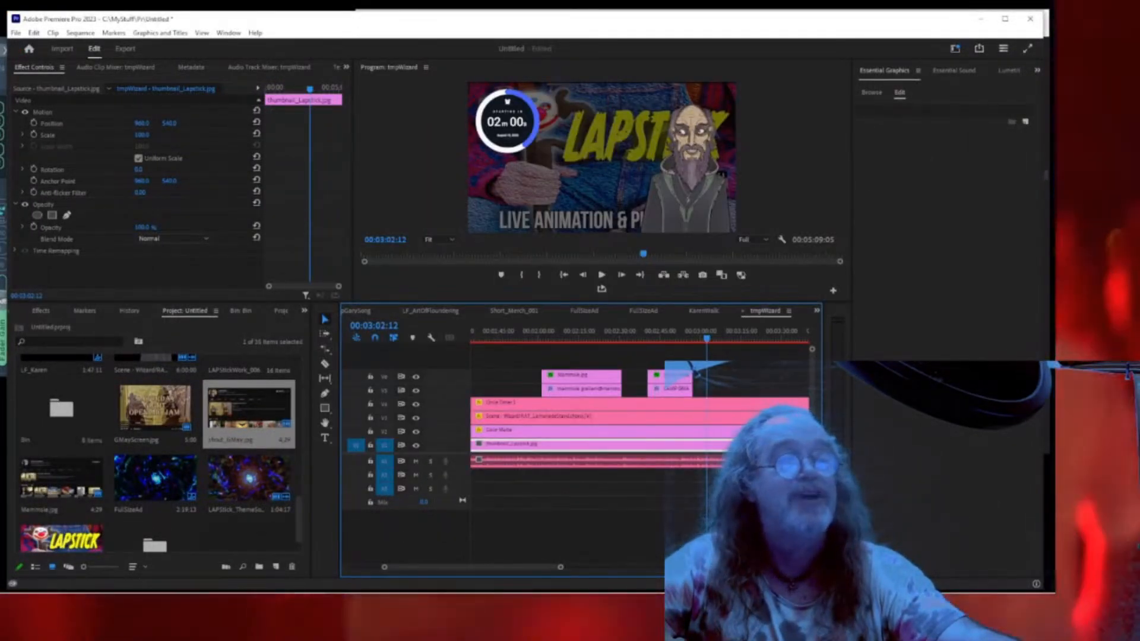
drag(249, 410, 201, 435)
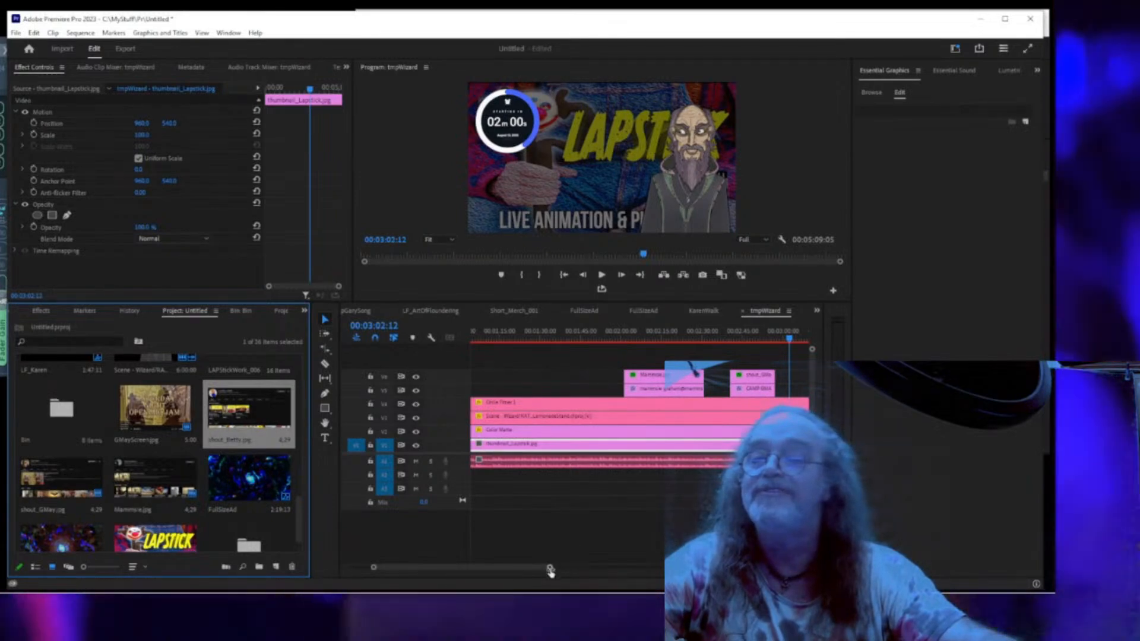
Alt-drag a copy of the CAMP GMAY title and screenshot clips later in the sequence.
drag(550, 570, 576, 568)
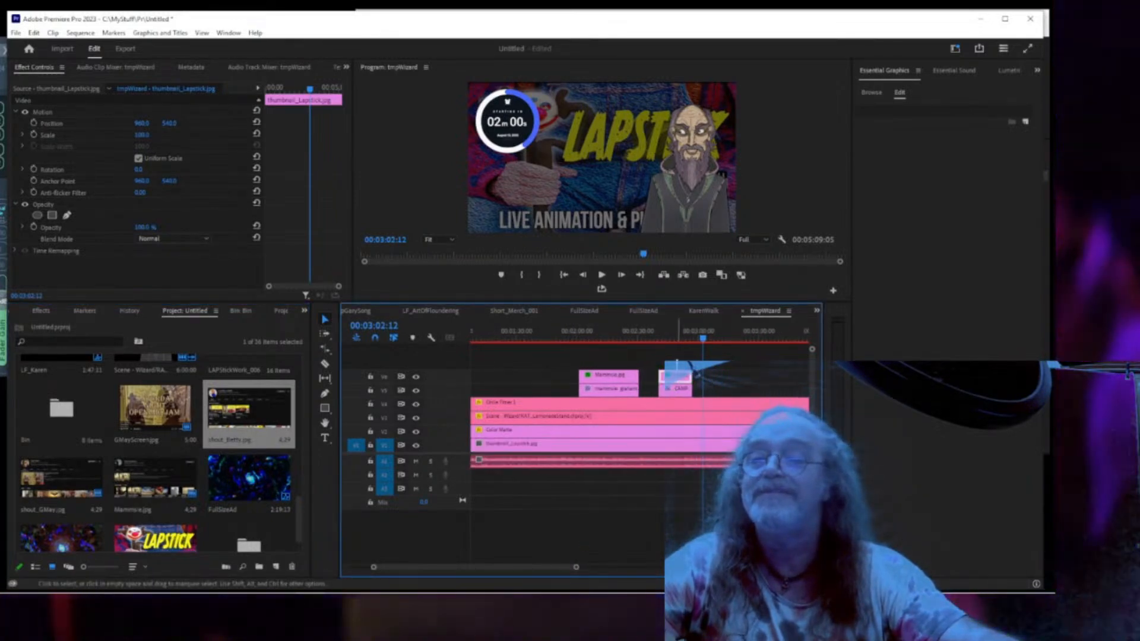
click(678, 384)
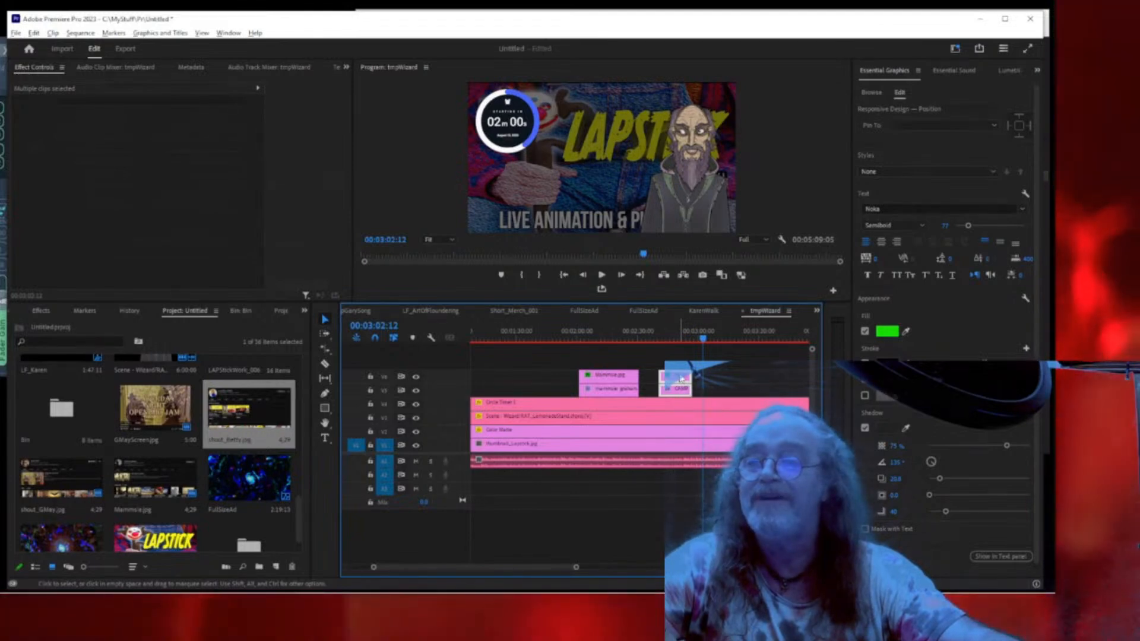
drag(681, 379, 724, 381)
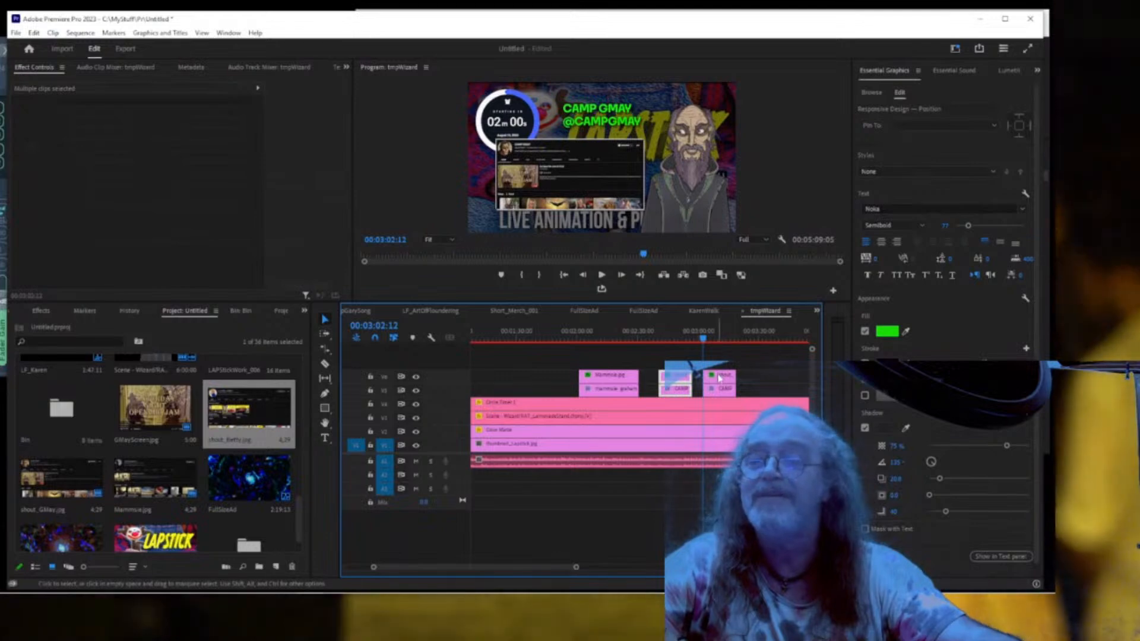
click(719, 380)
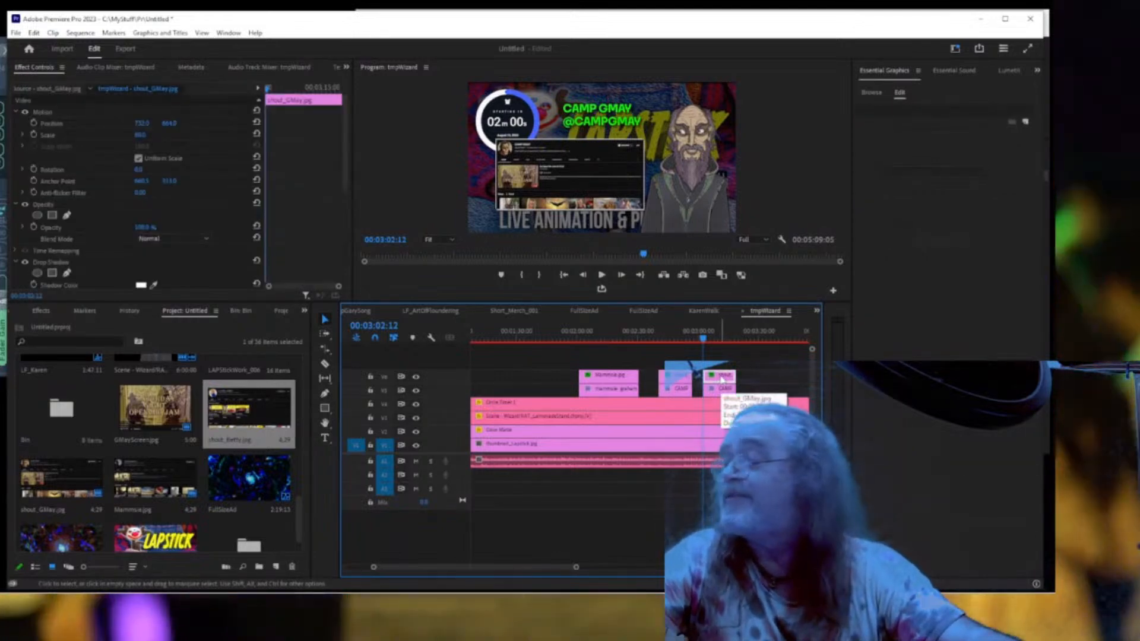
click(720, 388)
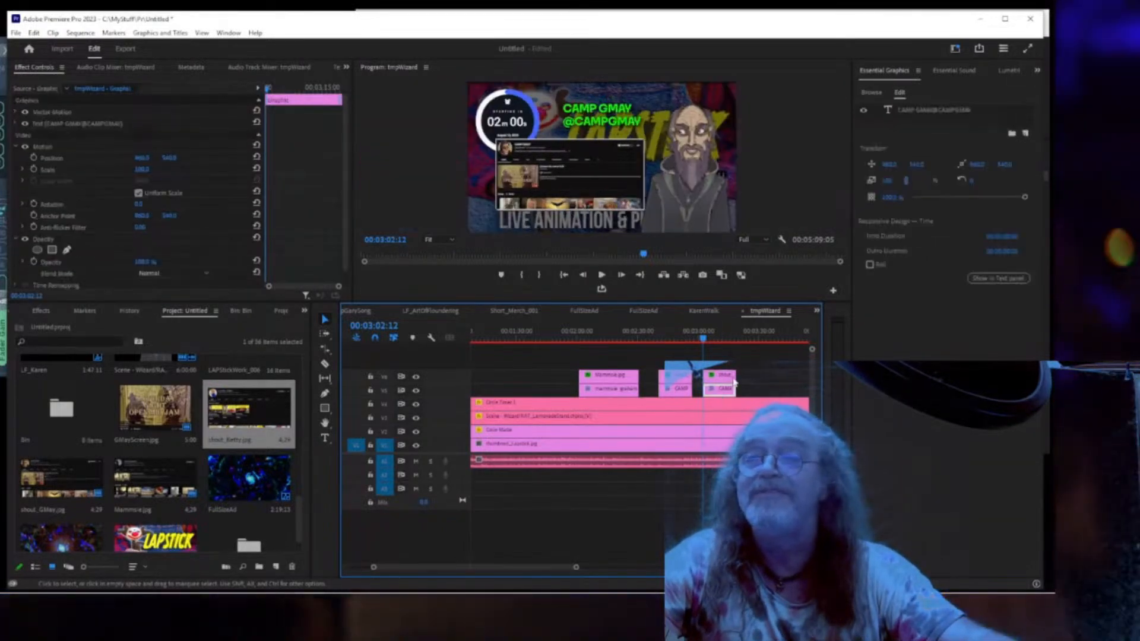
click(926, 111)
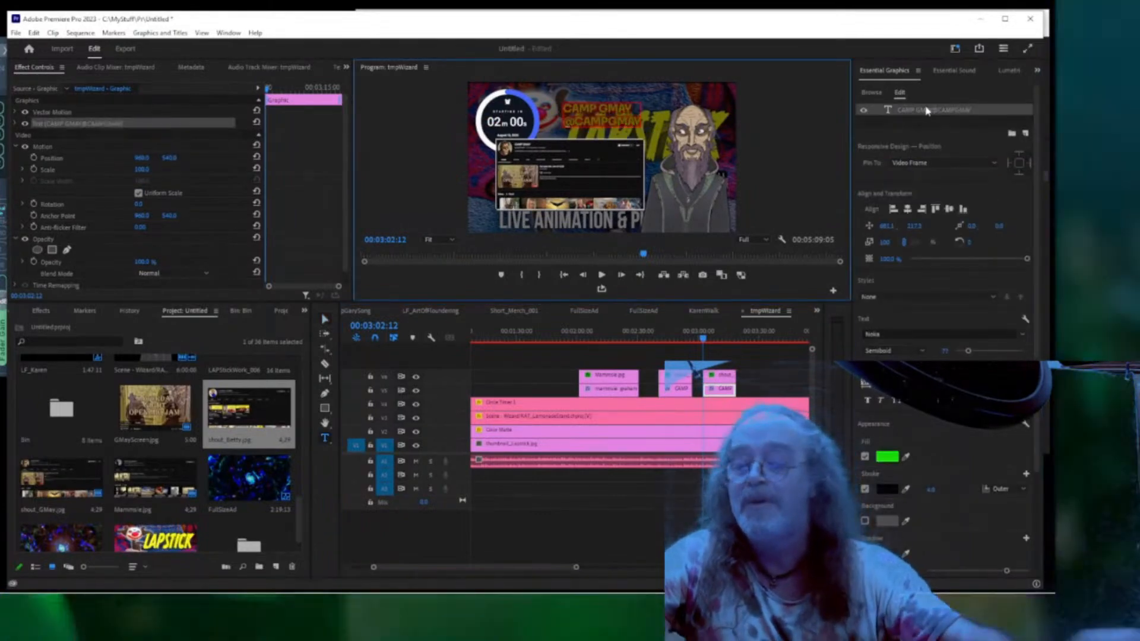
text(I Am Be)
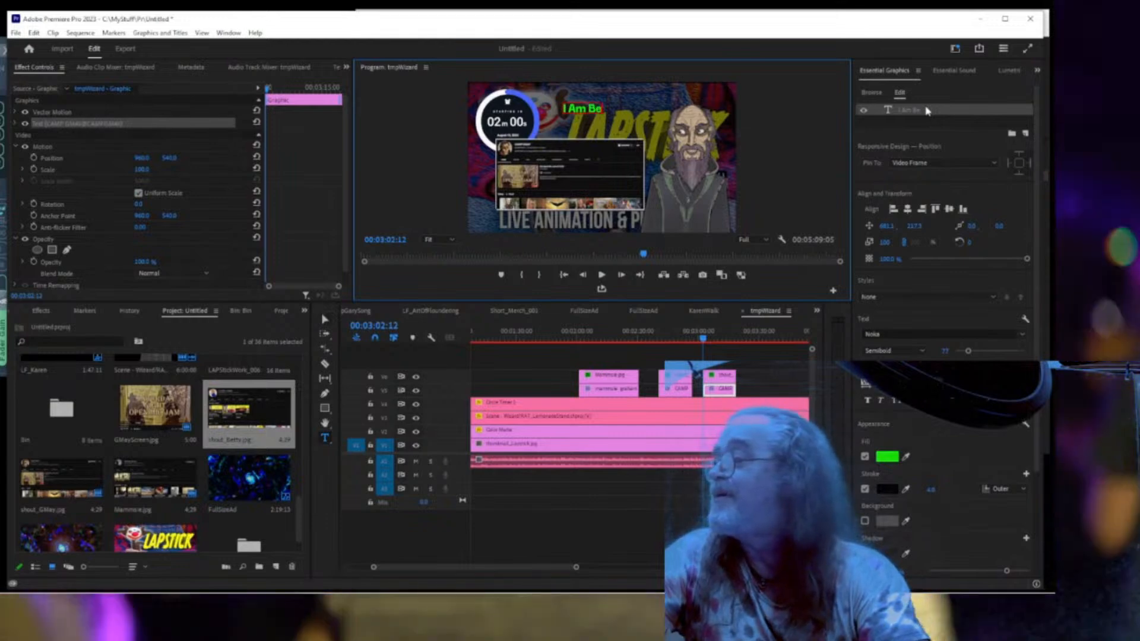
text(tty J Gathers)
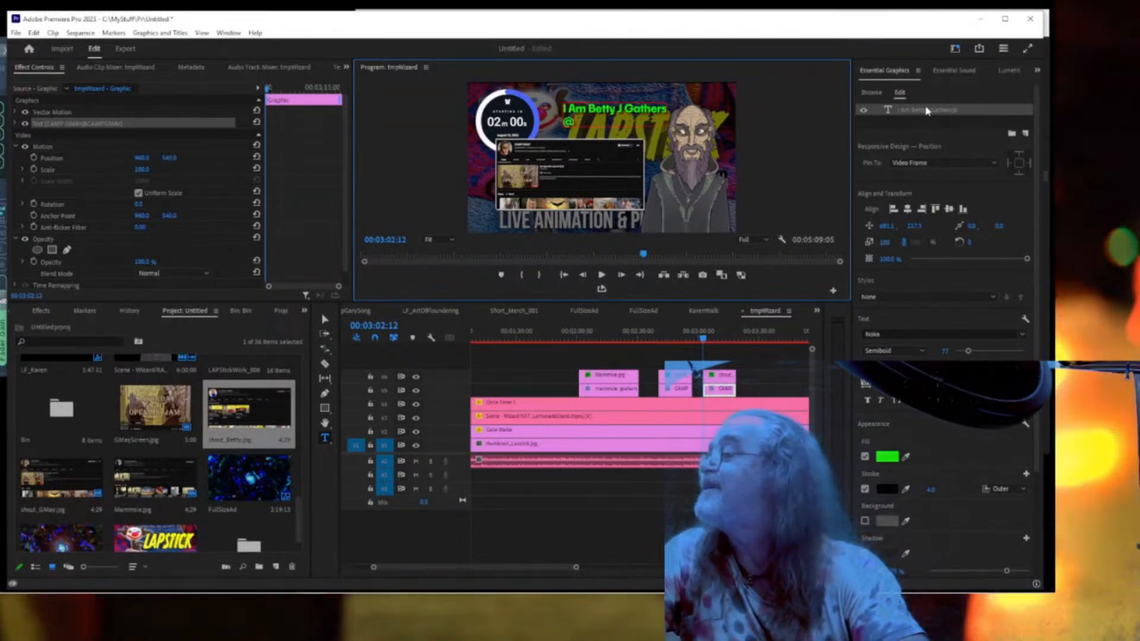
text(m)
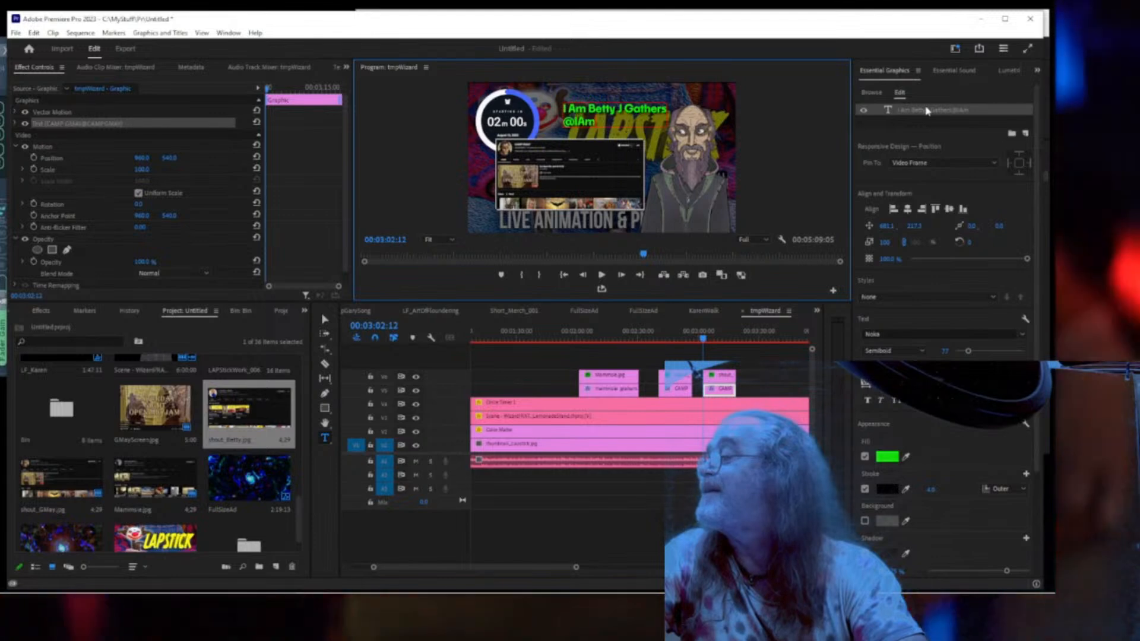
text(BettyJ)
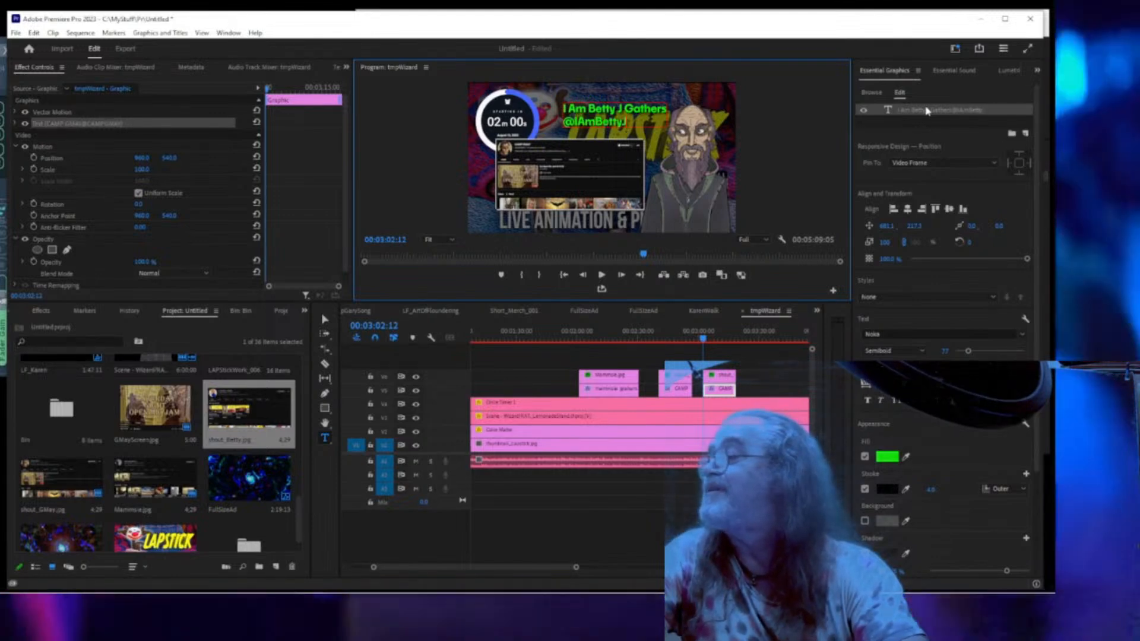
text(Gathers)
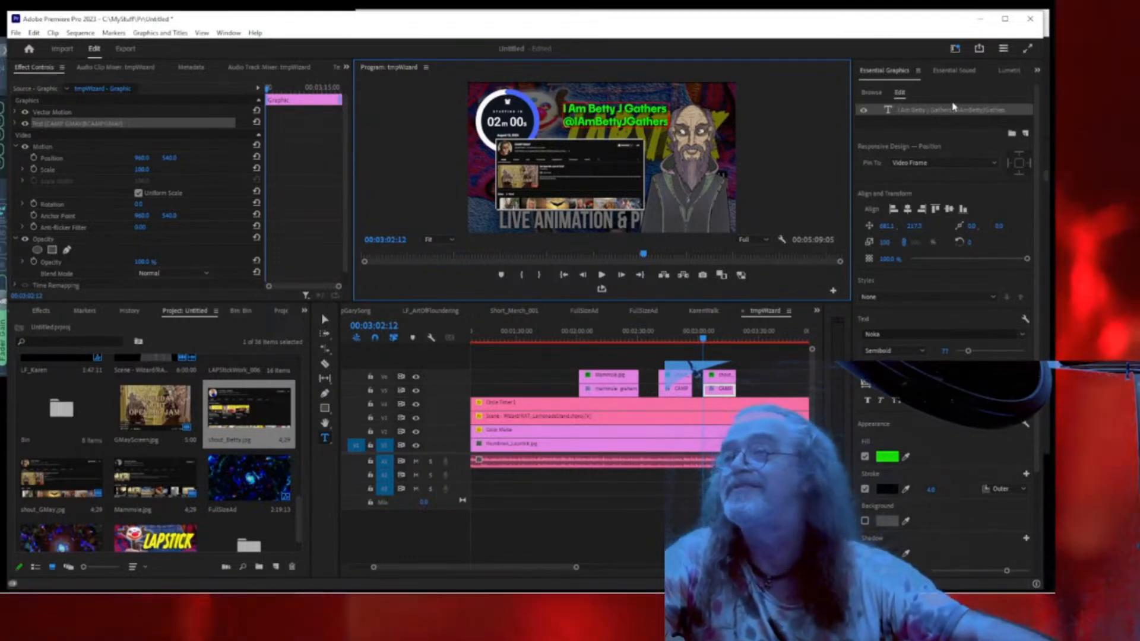
click(934, 113)
click(934, 111)
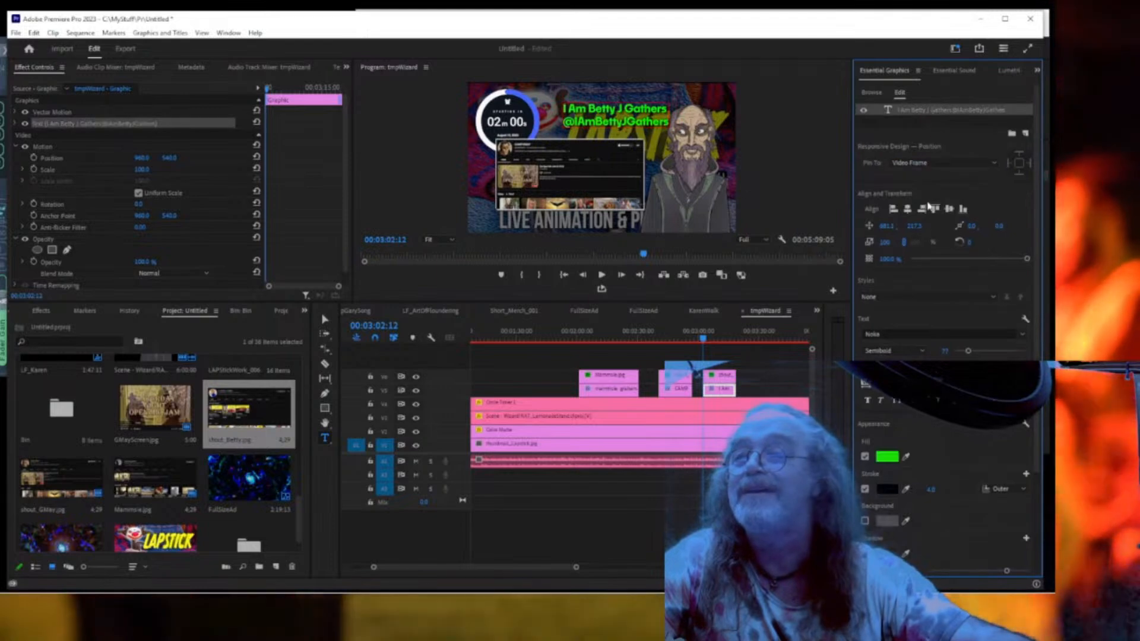
click(908, 209)
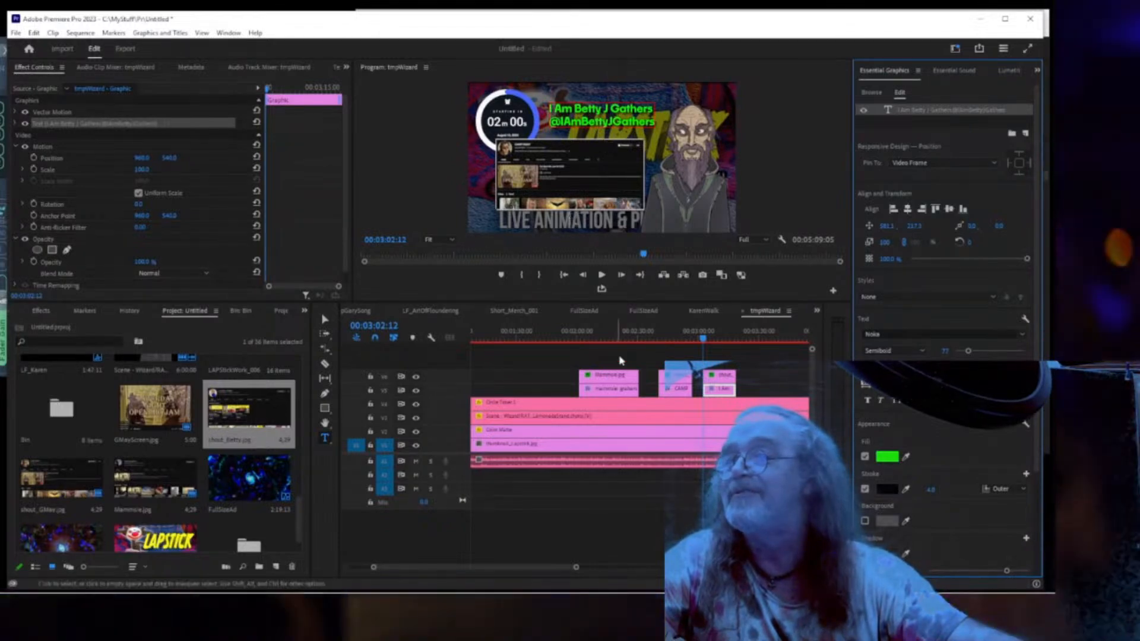
click(718, 383)
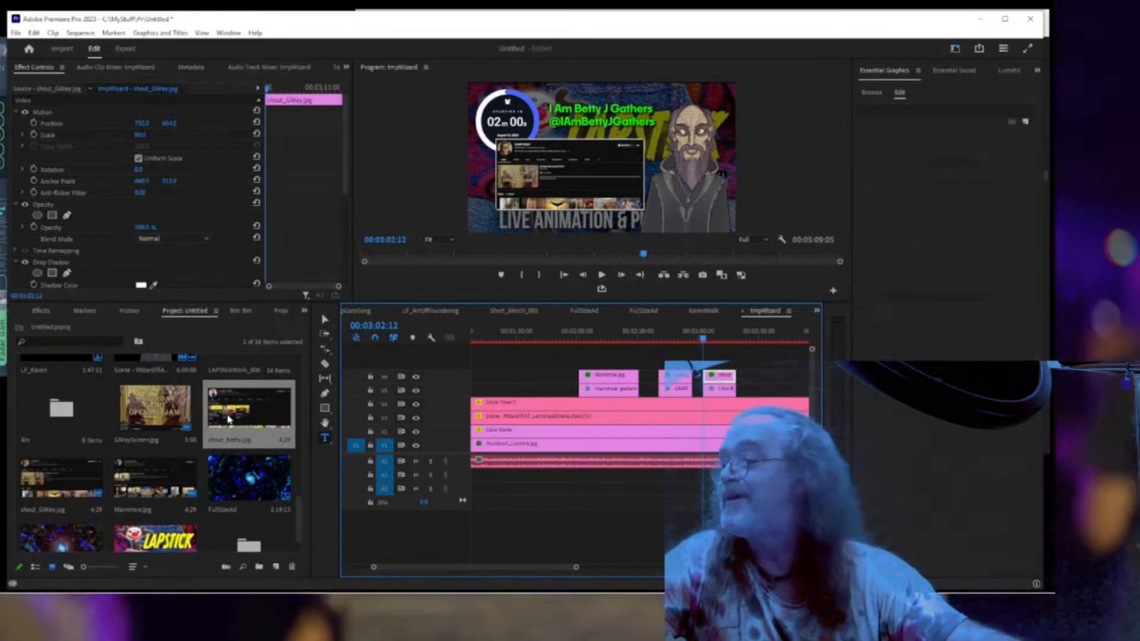
Replace the copied GMay screenshot clip with shout_Betty on the timeline.
drag(217, 414, 732, 361)
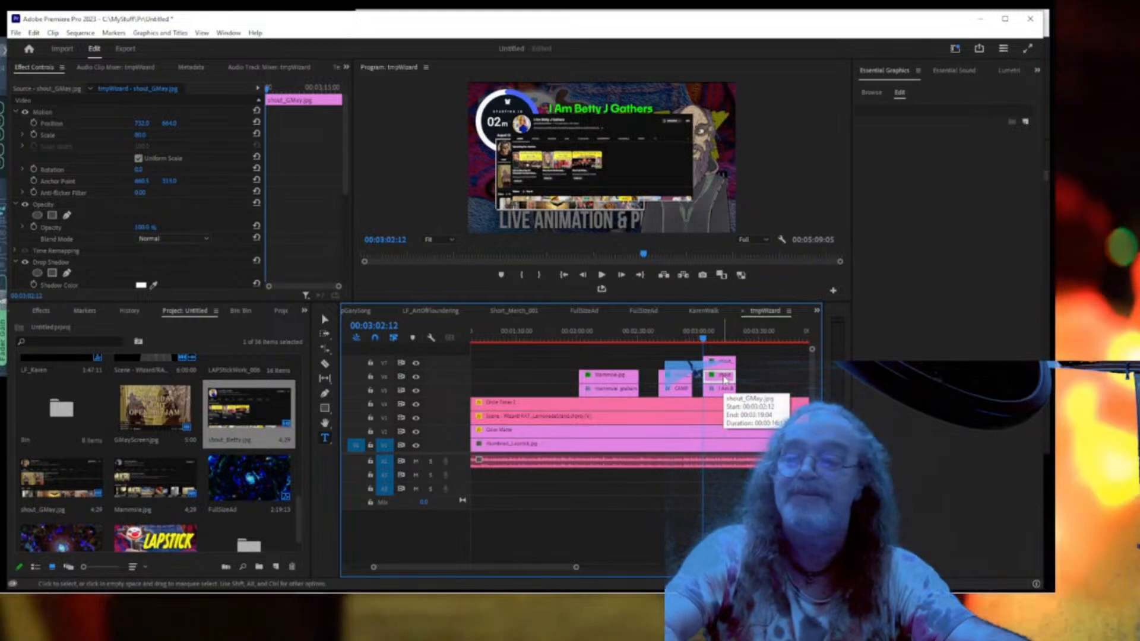
key(Delete)
drag(723, 364, 721, 376)
Copy shout_GMay's Motion settings onto shout_Betty to match size and position.
click(678, 381)
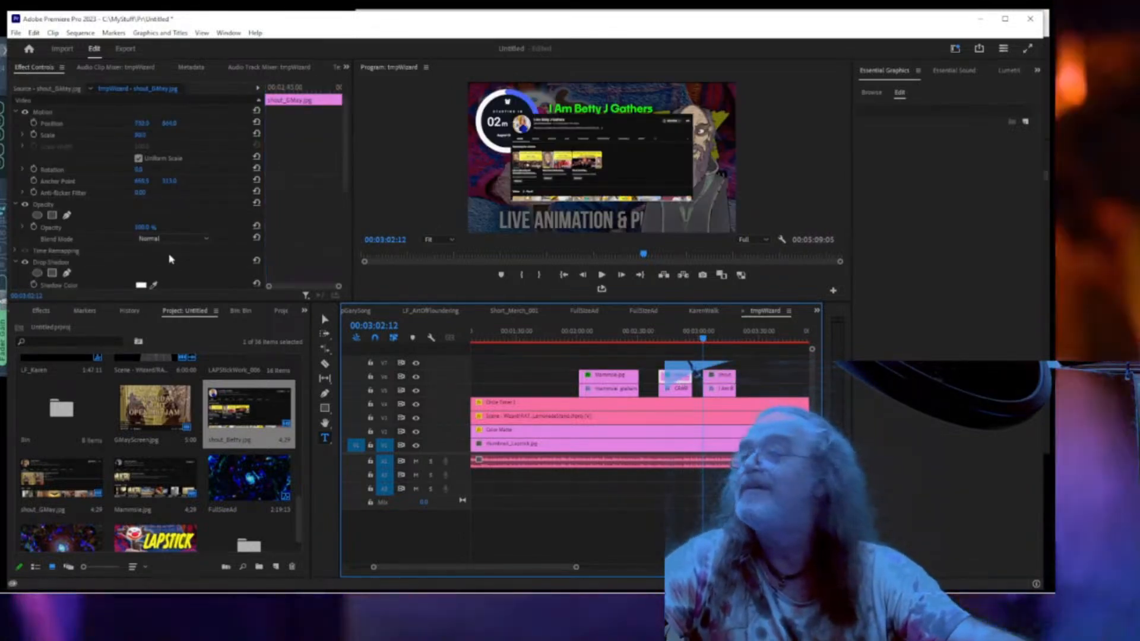
click(41, 114)
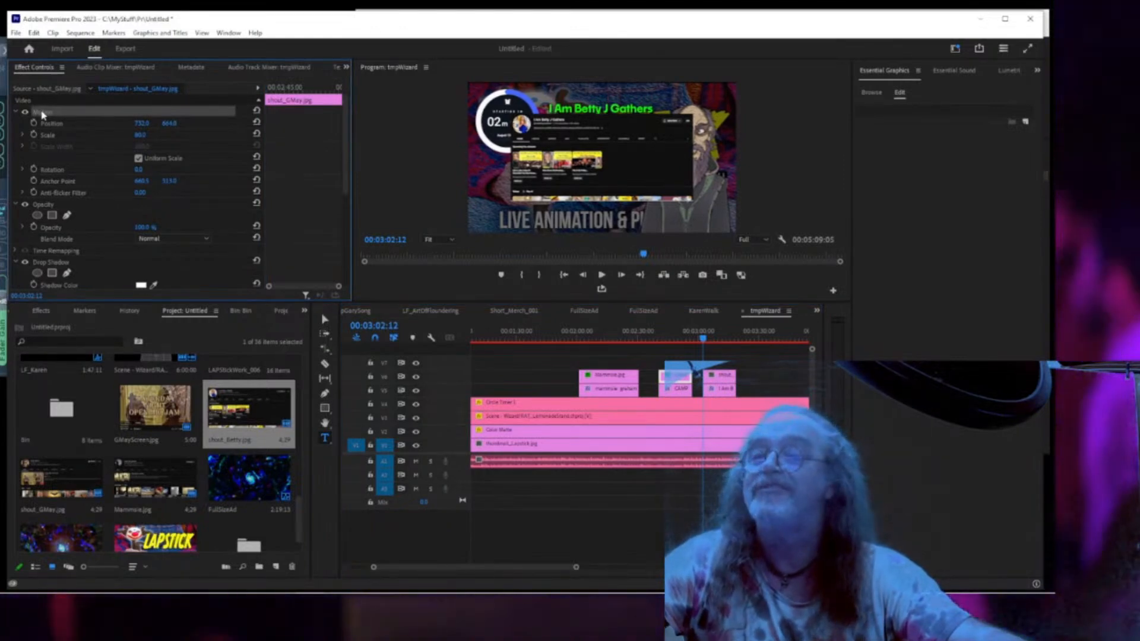
click(728, 383)
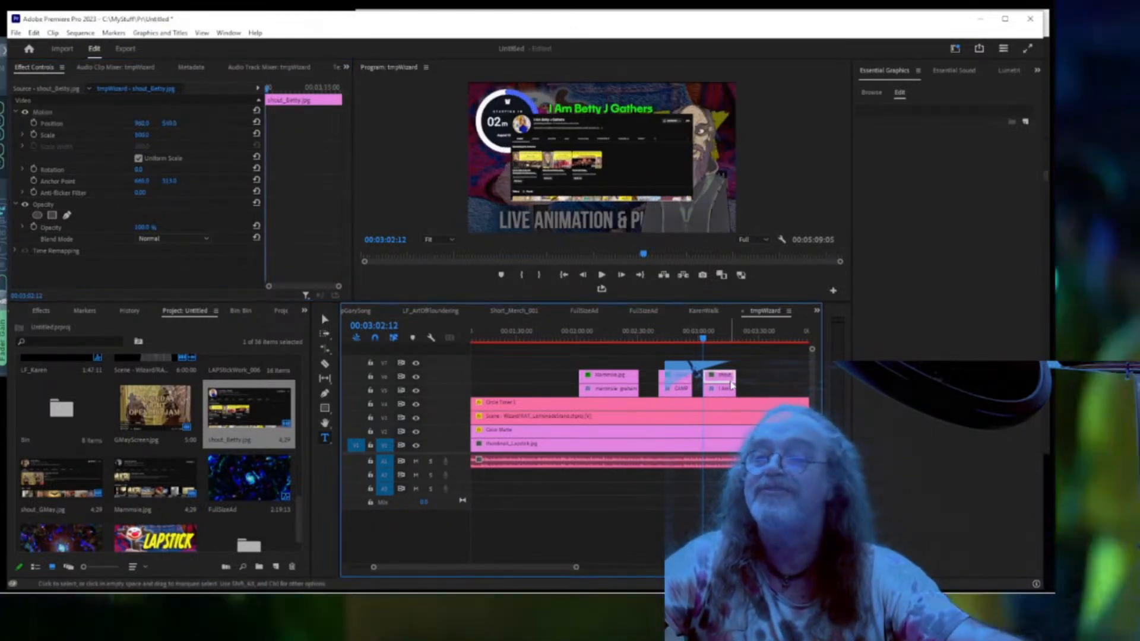
key(ctrl+v)
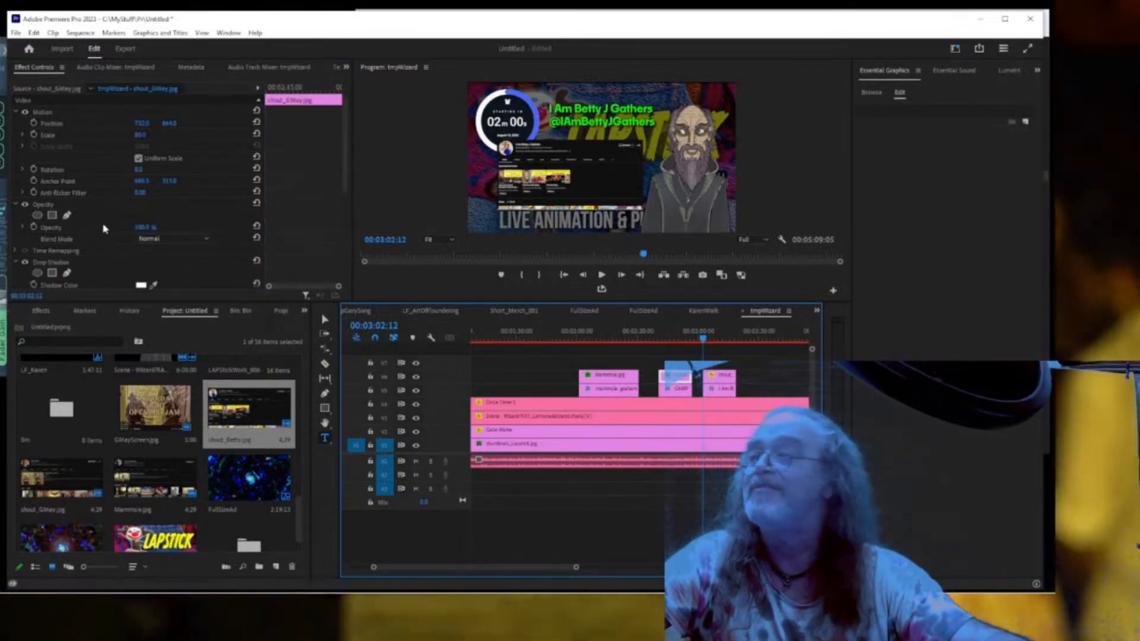
Paste both shout_GMay drop shadows onto shout_Betty and preview the frame full screen.
scroll(57, 234, down, 5)
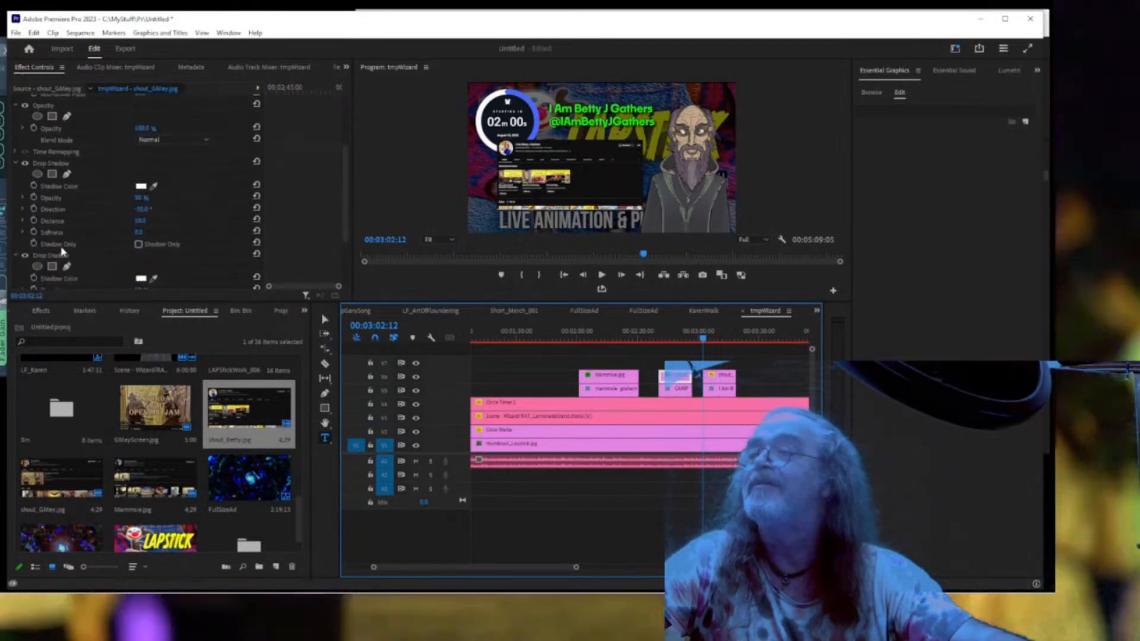
click(46, 166)
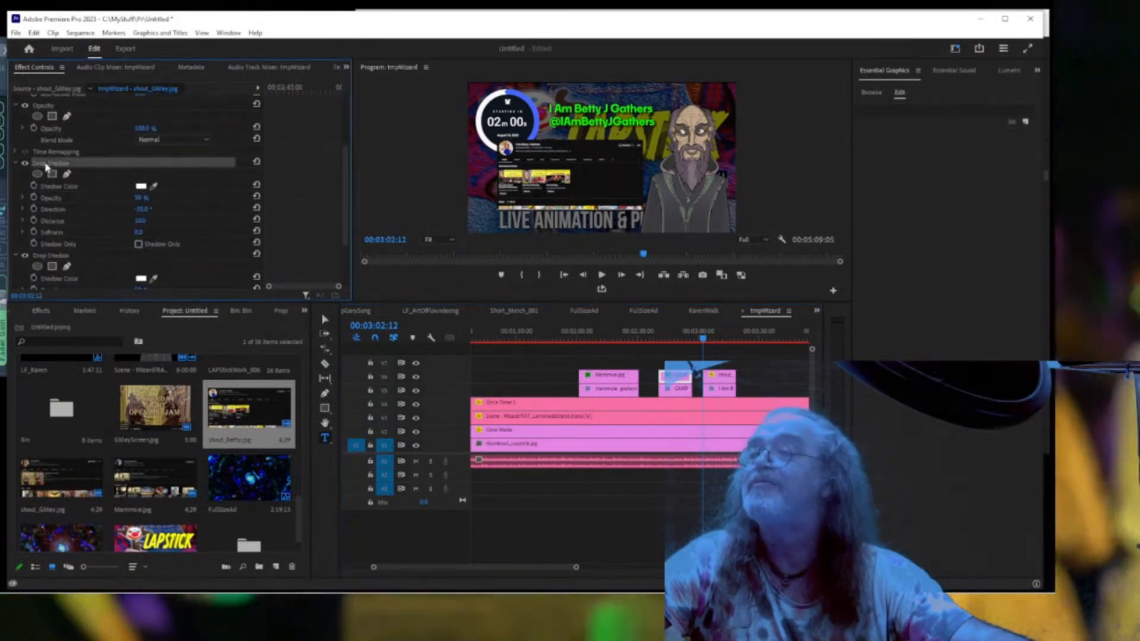
ctrl+click(53, 255)
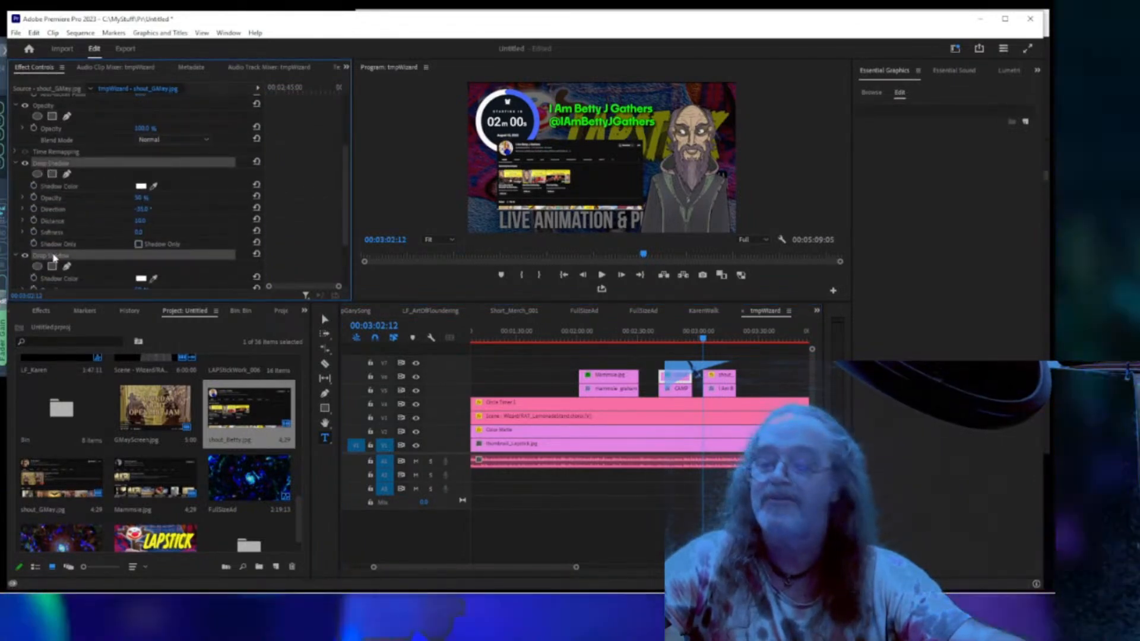
click(724, 380)
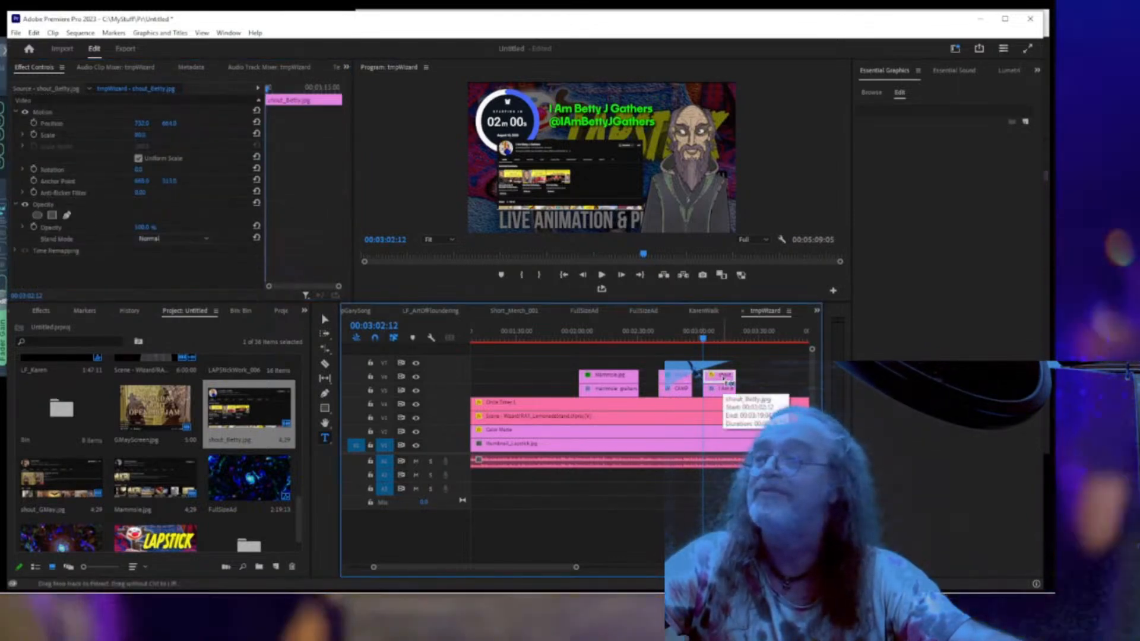
key(ctrl+v)
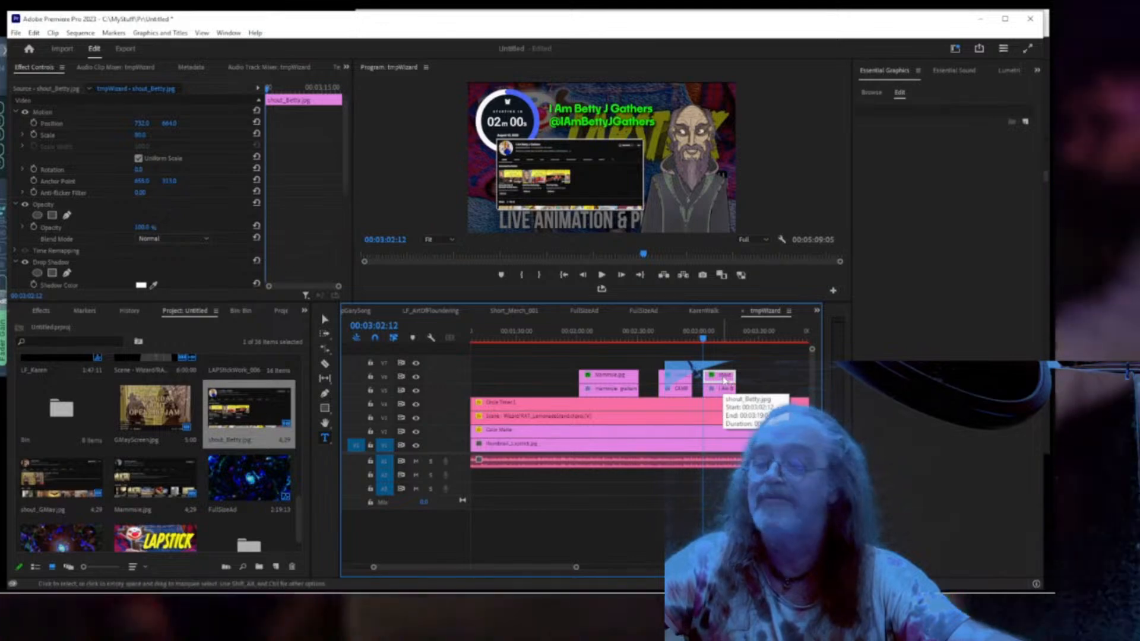
key(ctrl+grave)
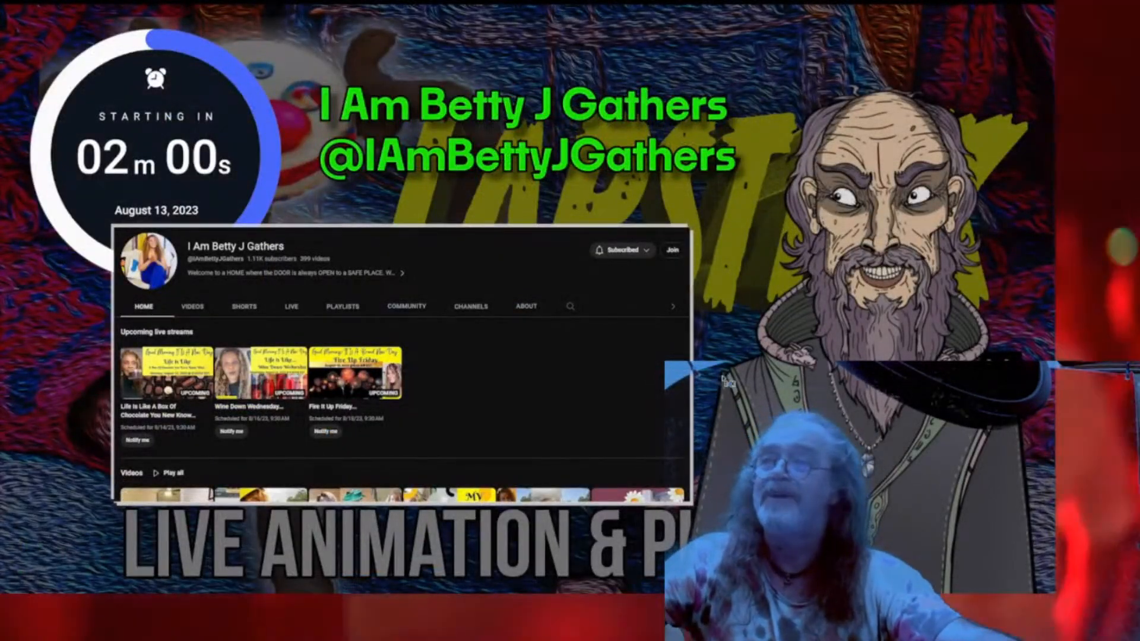
key(ctrl+grave)
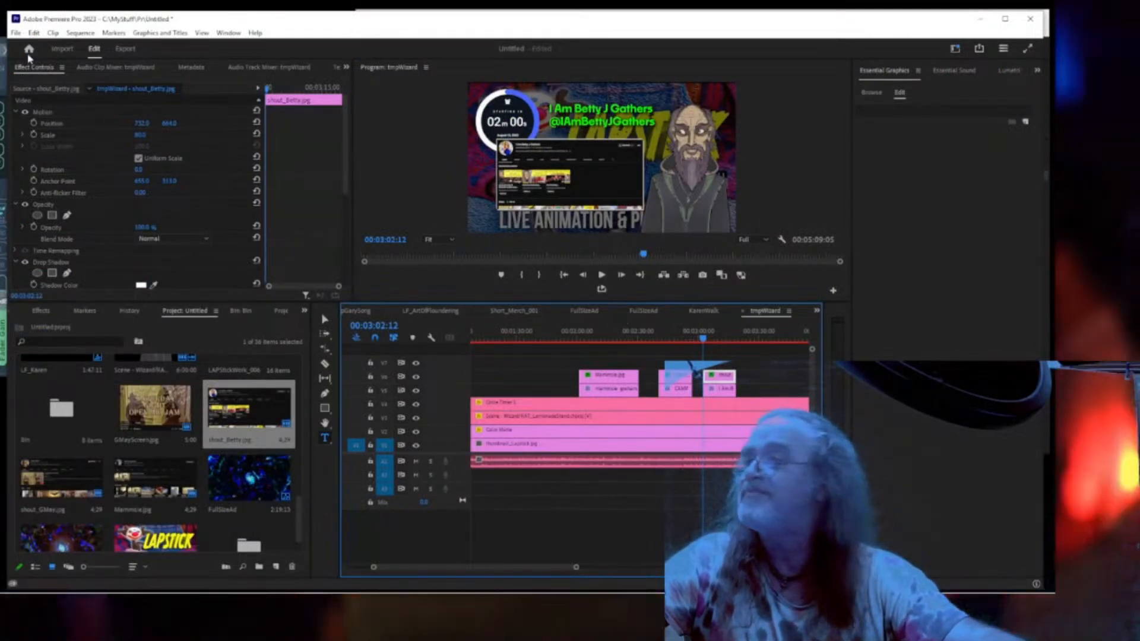
Save the project and play the sequence full screen from 00:02:55:08.
click(15, 32)
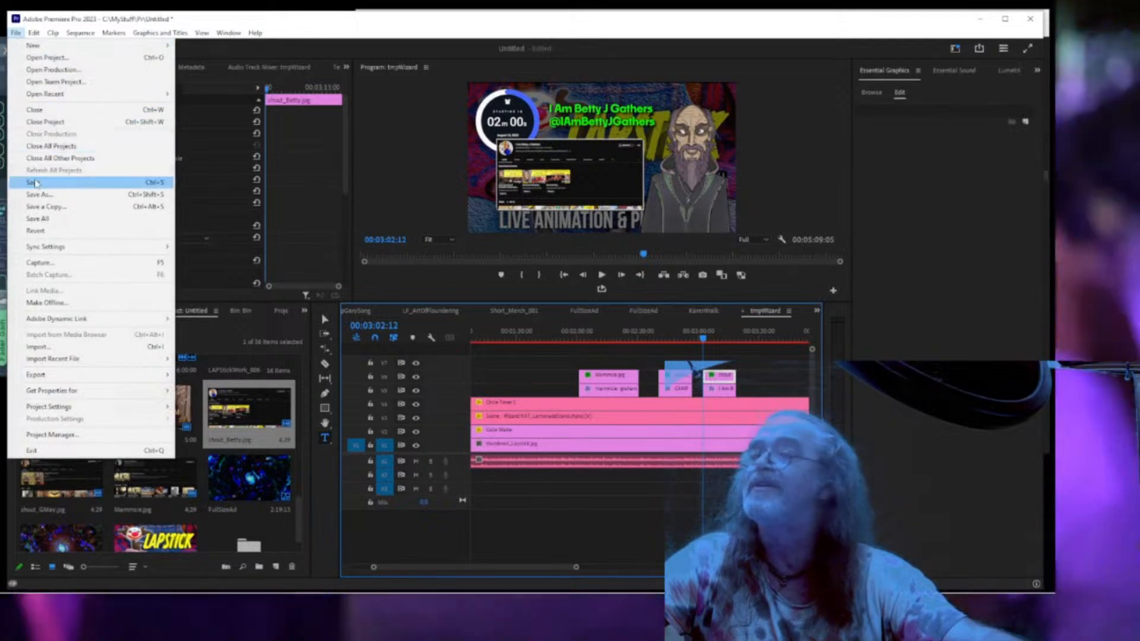
click(35, 182)
click(690, 338)
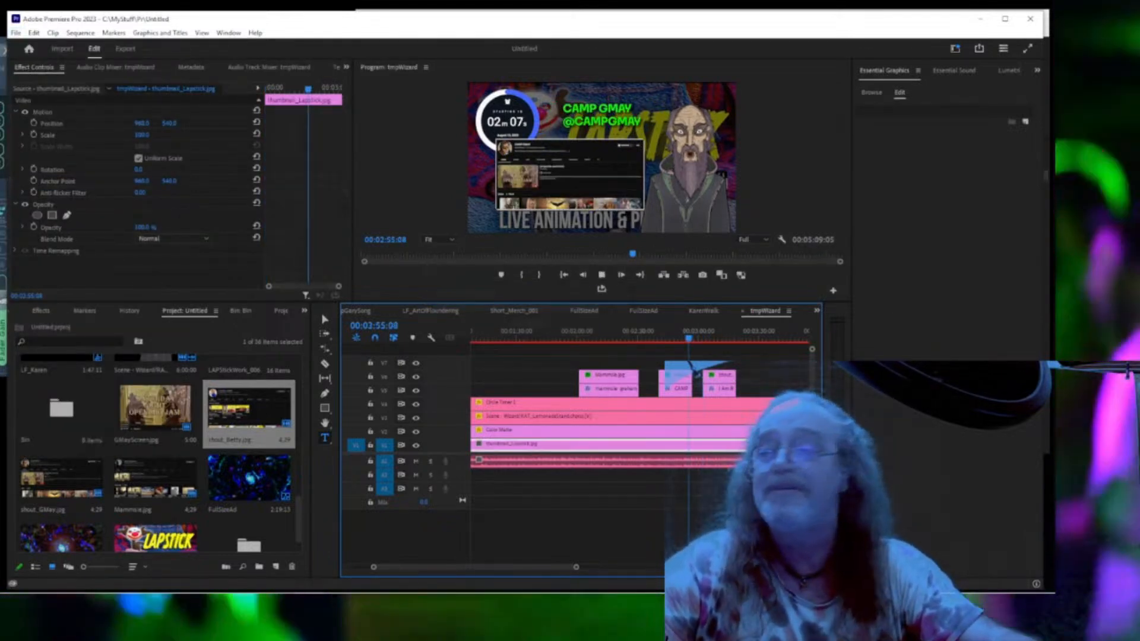
key(space)
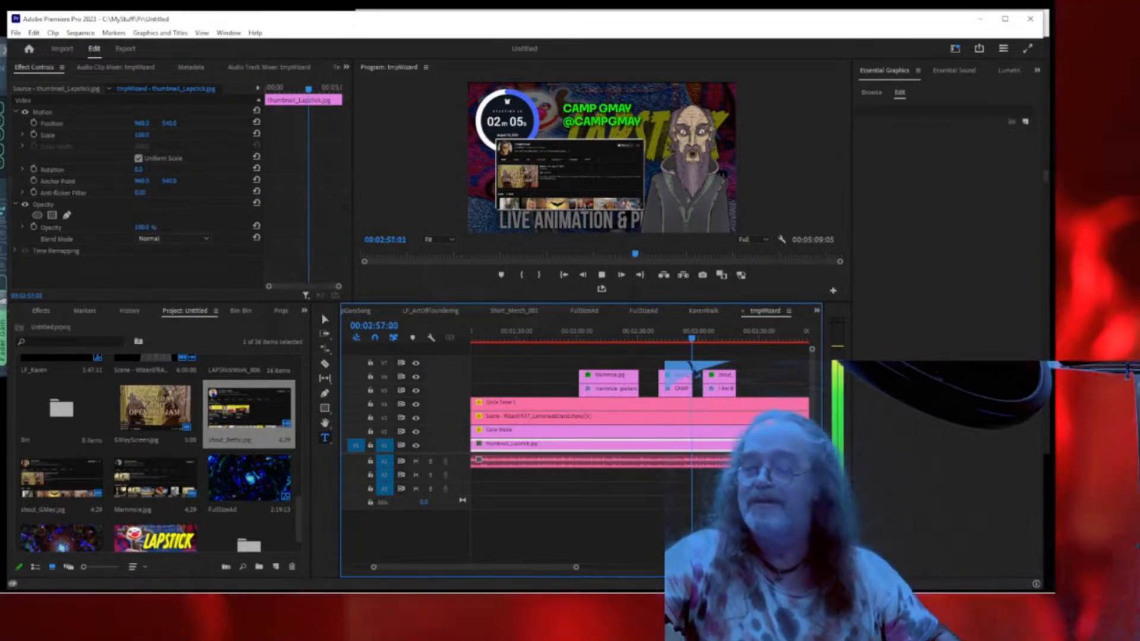
key(ctrl+grave)
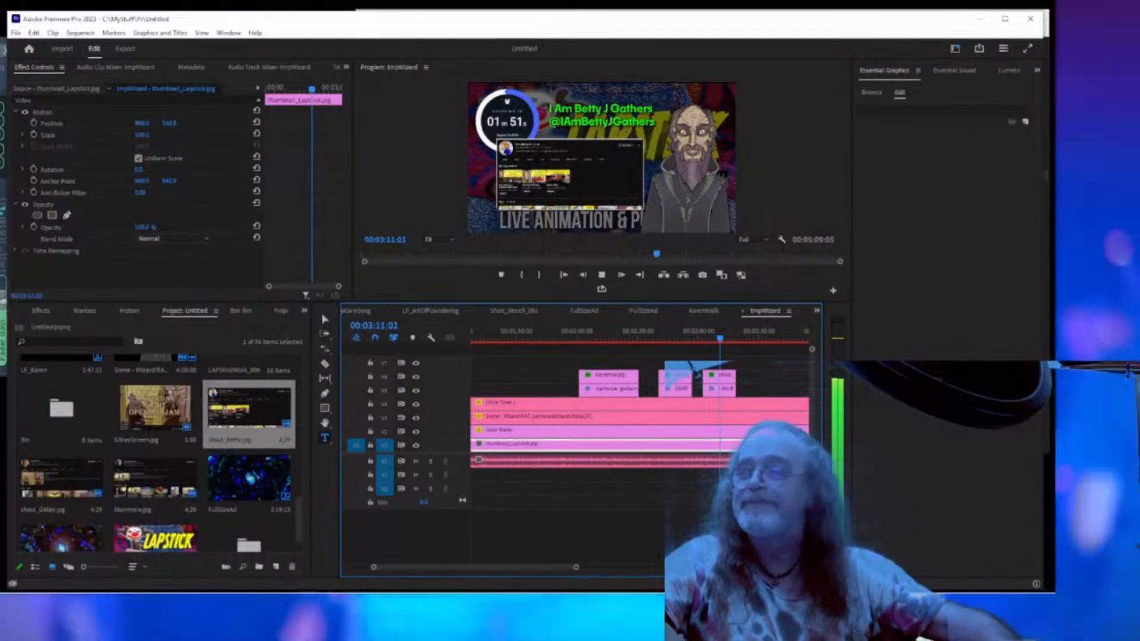
Lengthen the shout_Betty screenshot and title clips on the timeline.
click(730, 381)
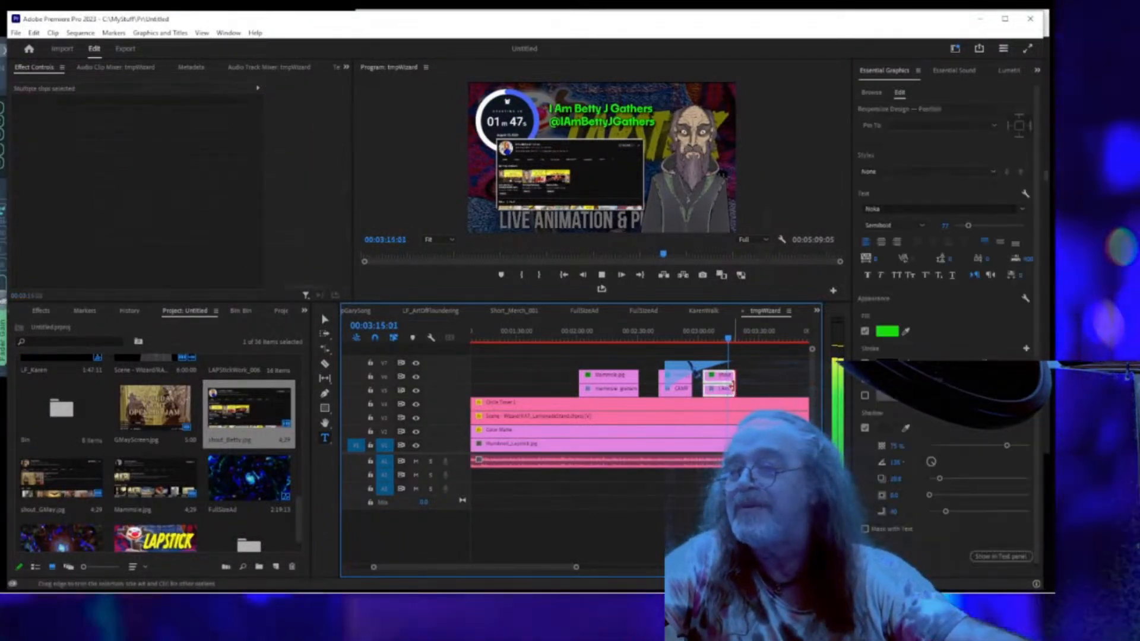
drag(731, 385, 763, 389)
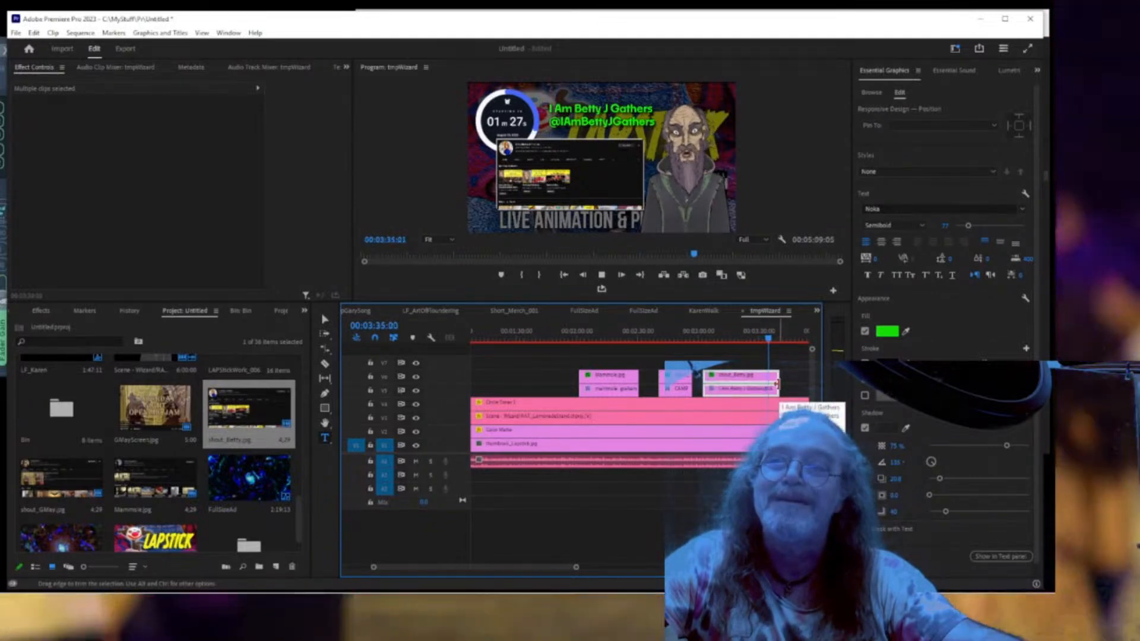
key(space)
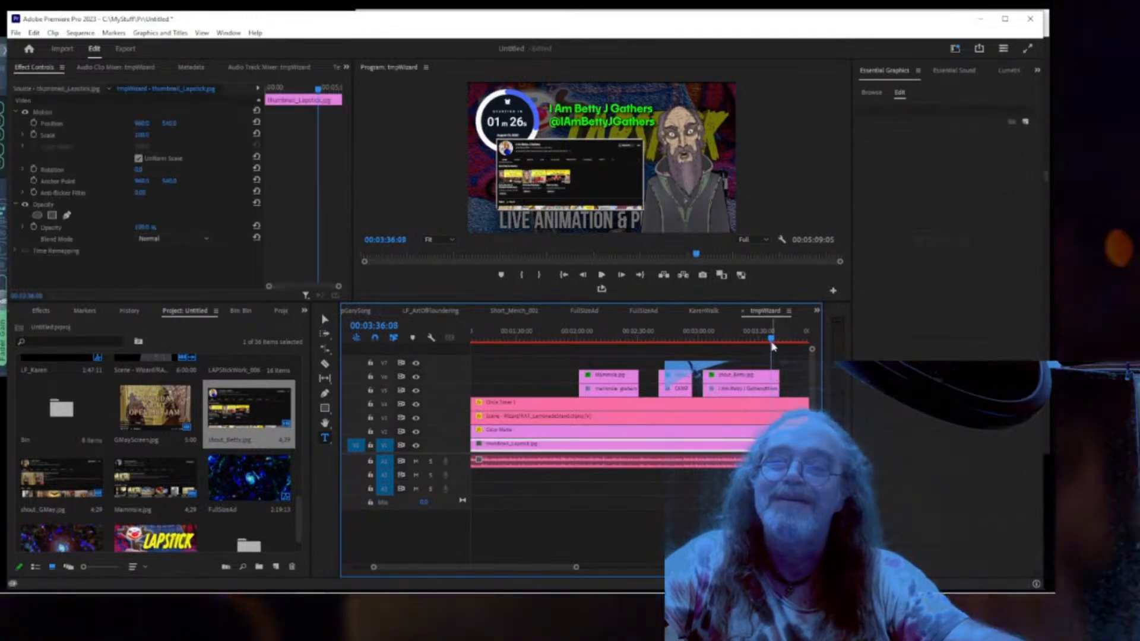
Park the playhead at 00:03:34:11 and trim both Betty clips to end there.
click(766, 338)
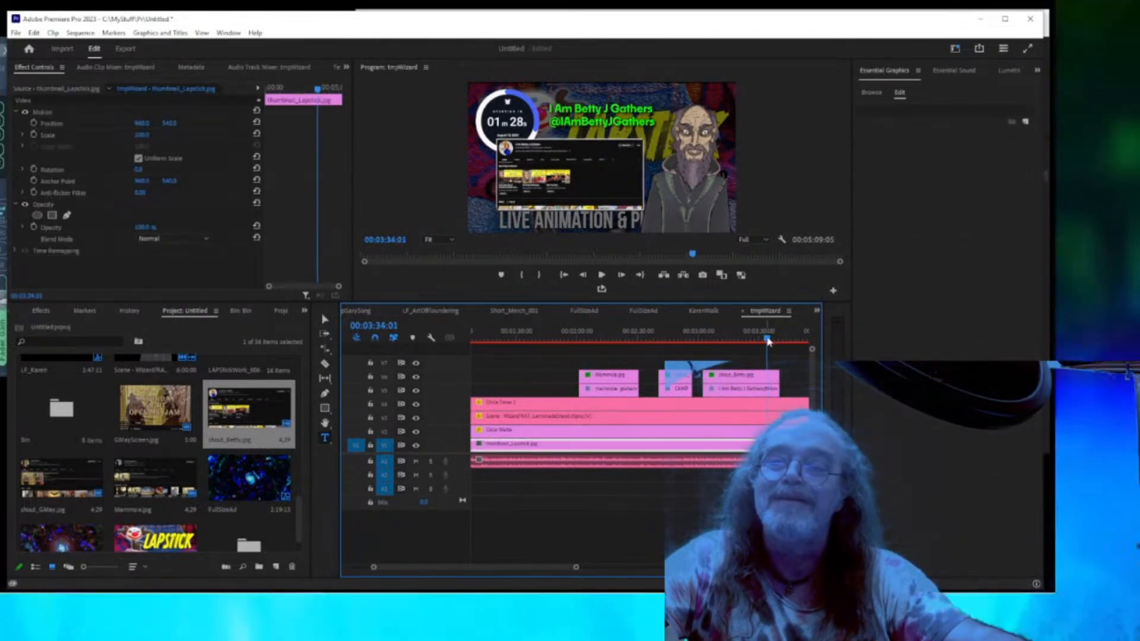
key(space)
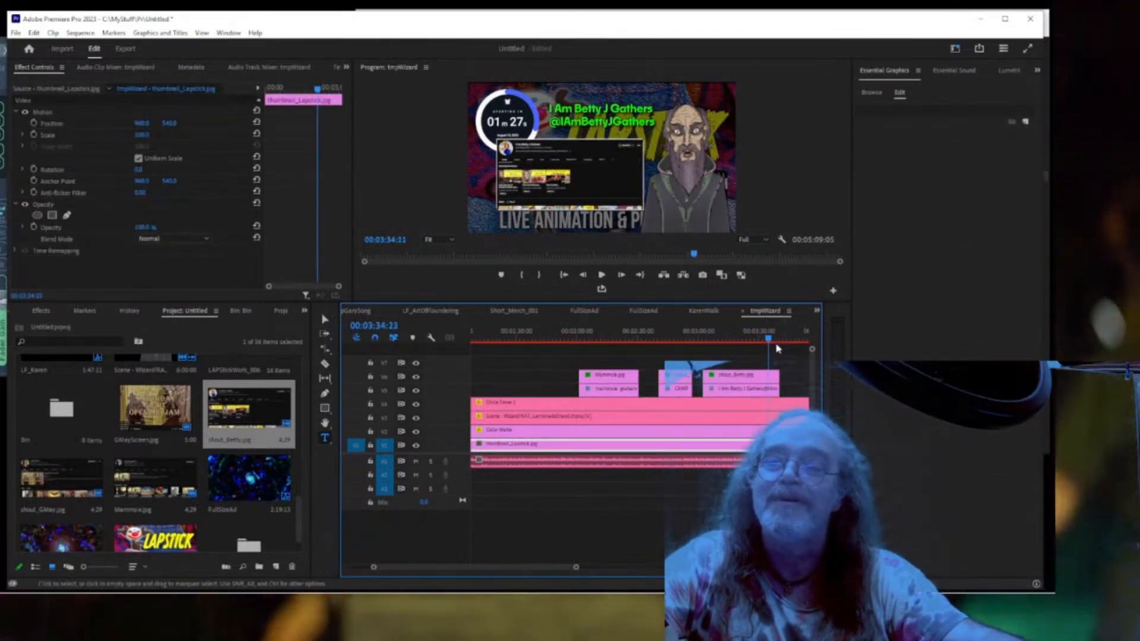
click(762, 339)
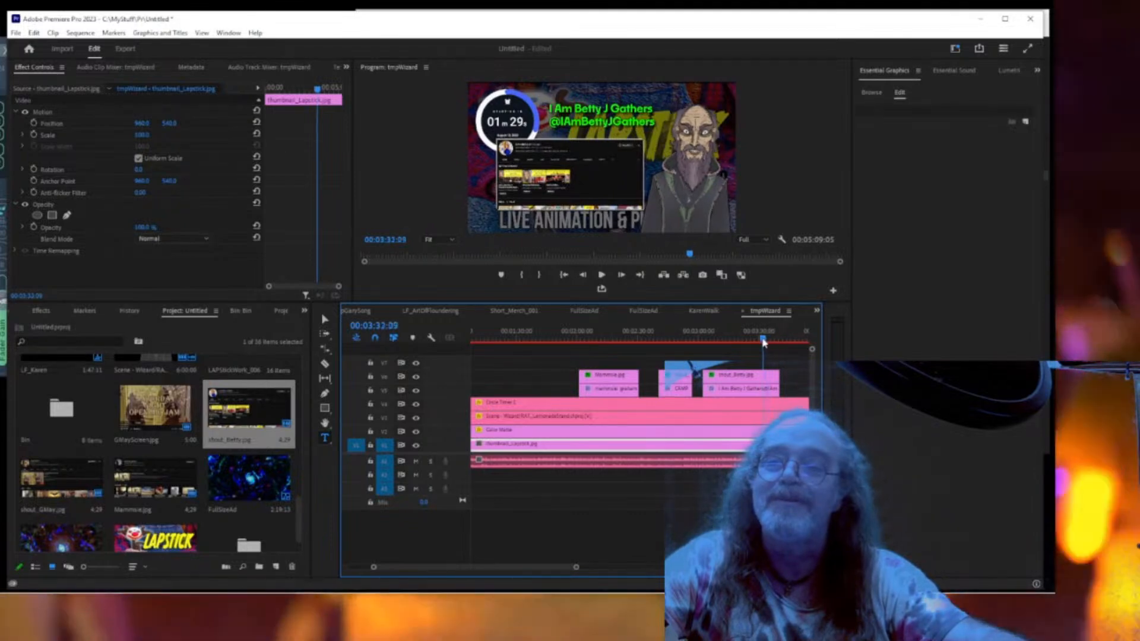
click(759, 338)
key(space)
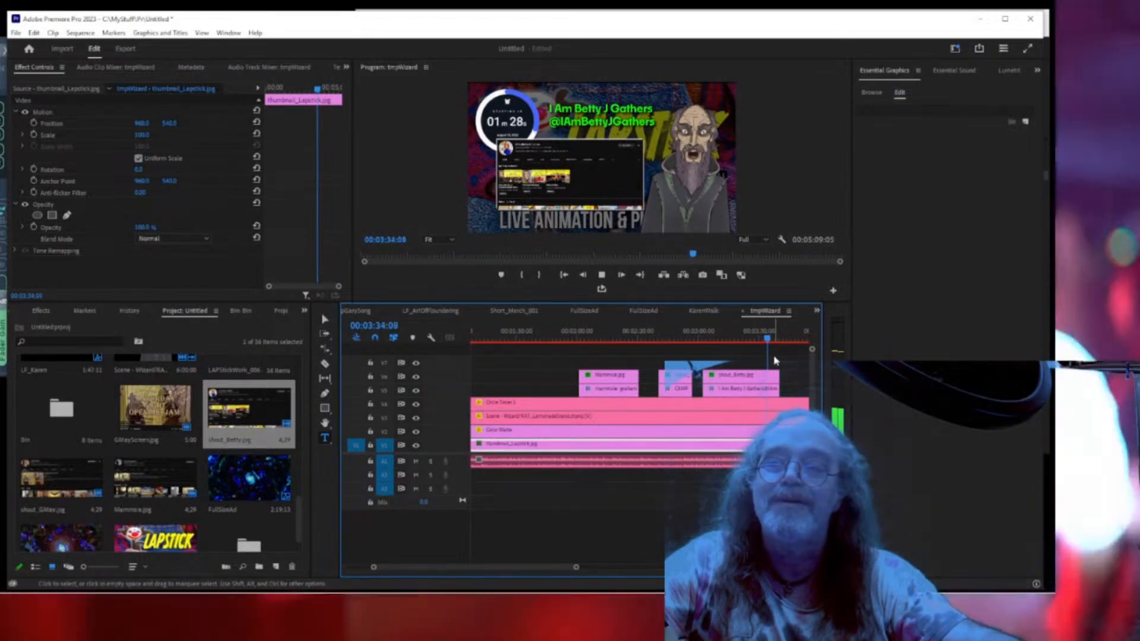
key(space)
click(772, 380)
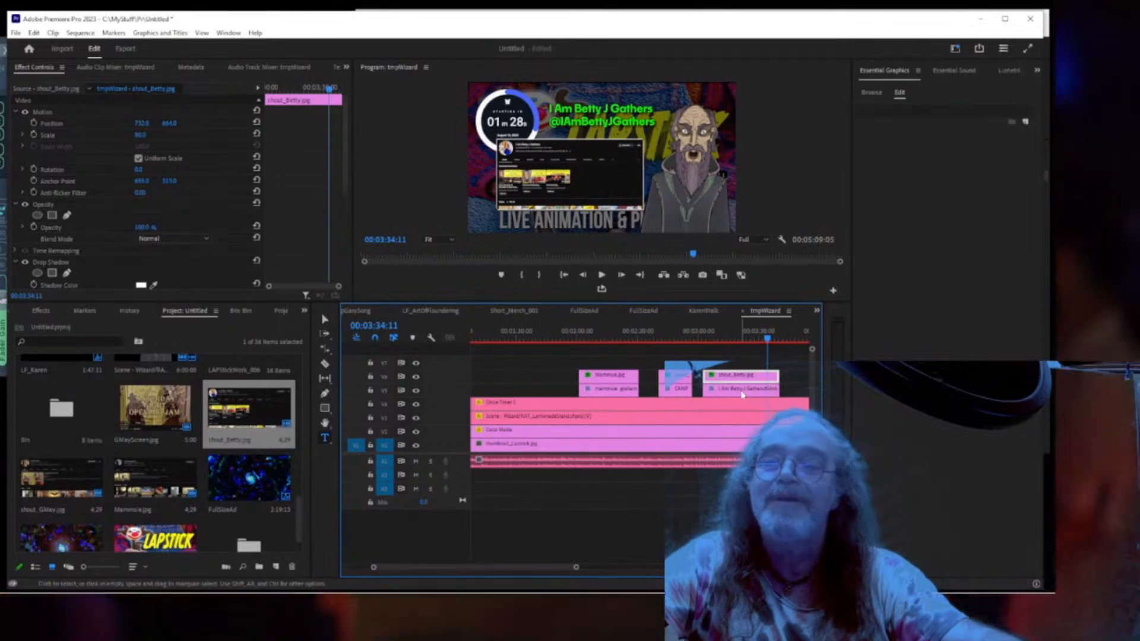
shift+click(764, 390)
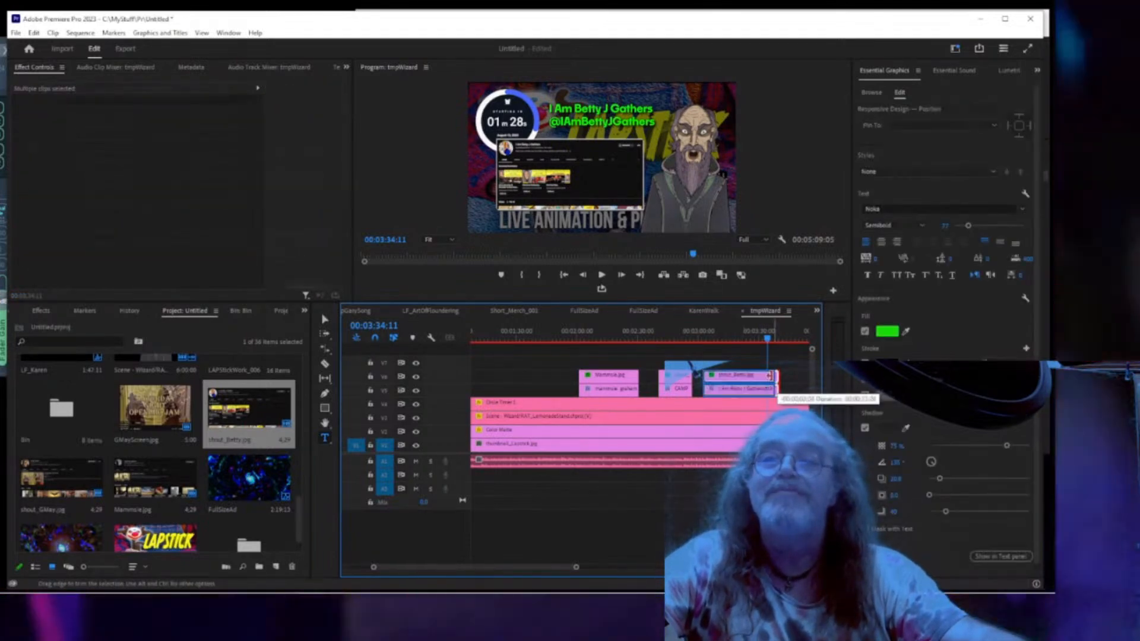
drag(770, 375, 766, 392)
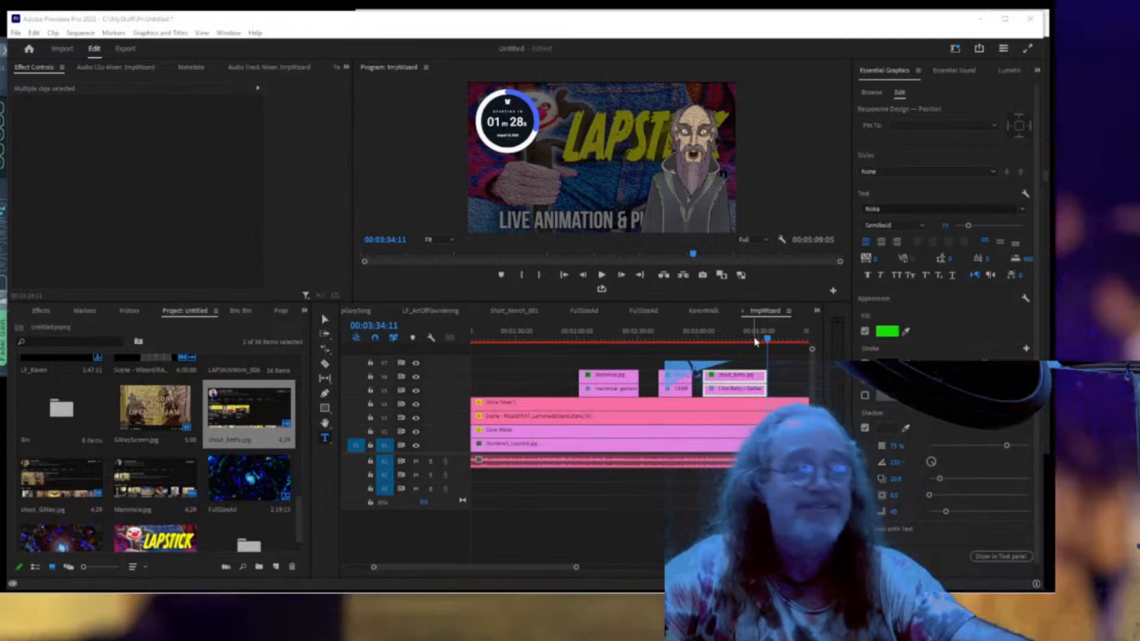
Play back from about 00:03:26 to review the Betty shout-out.
click(755, 342)
key(space)
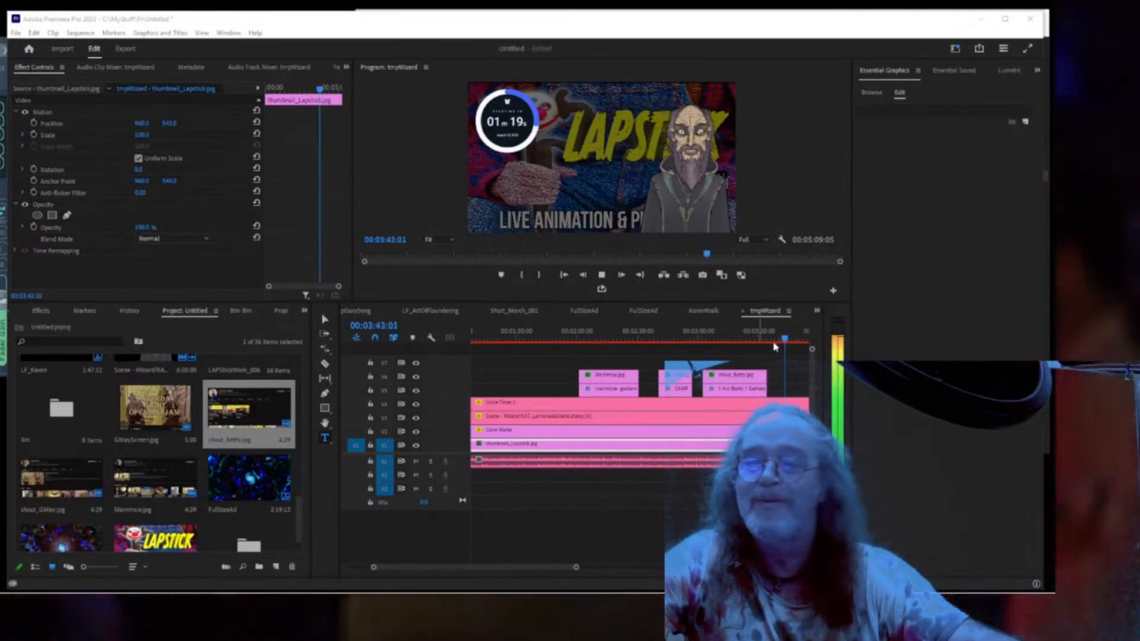
drag(787, 340, 776, 341)
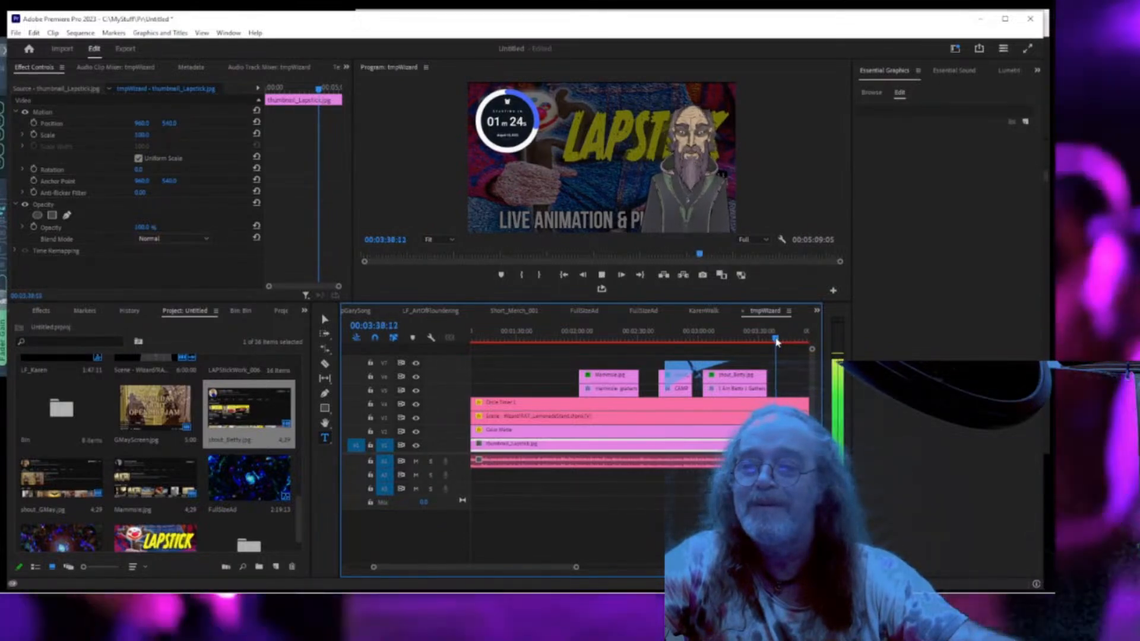
key(space)
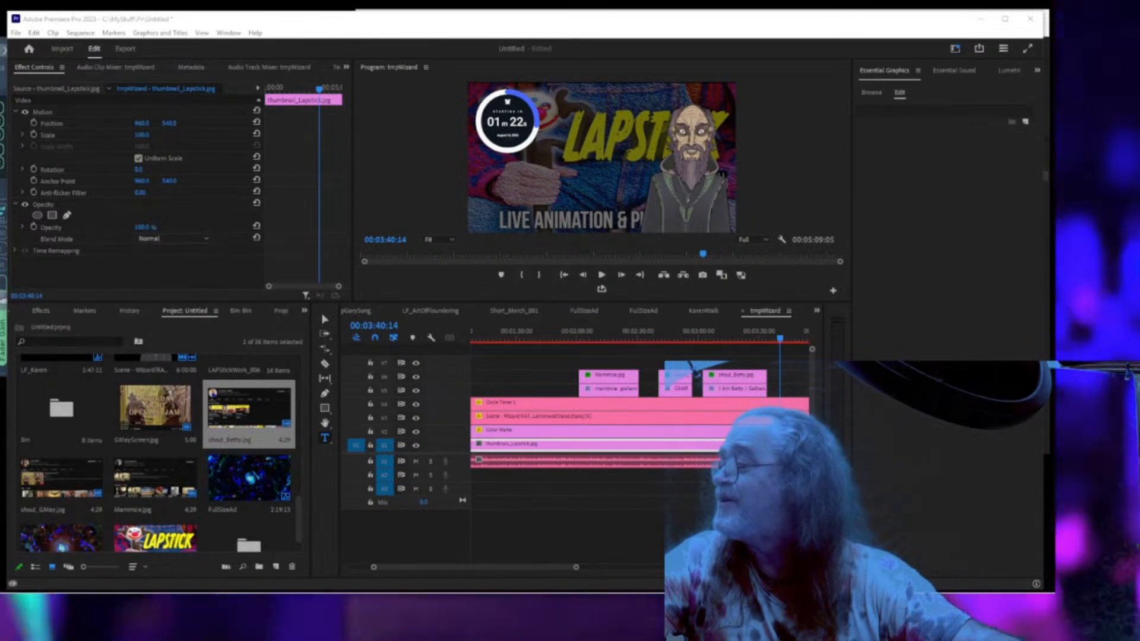
drag(0, 204, 764, 113)
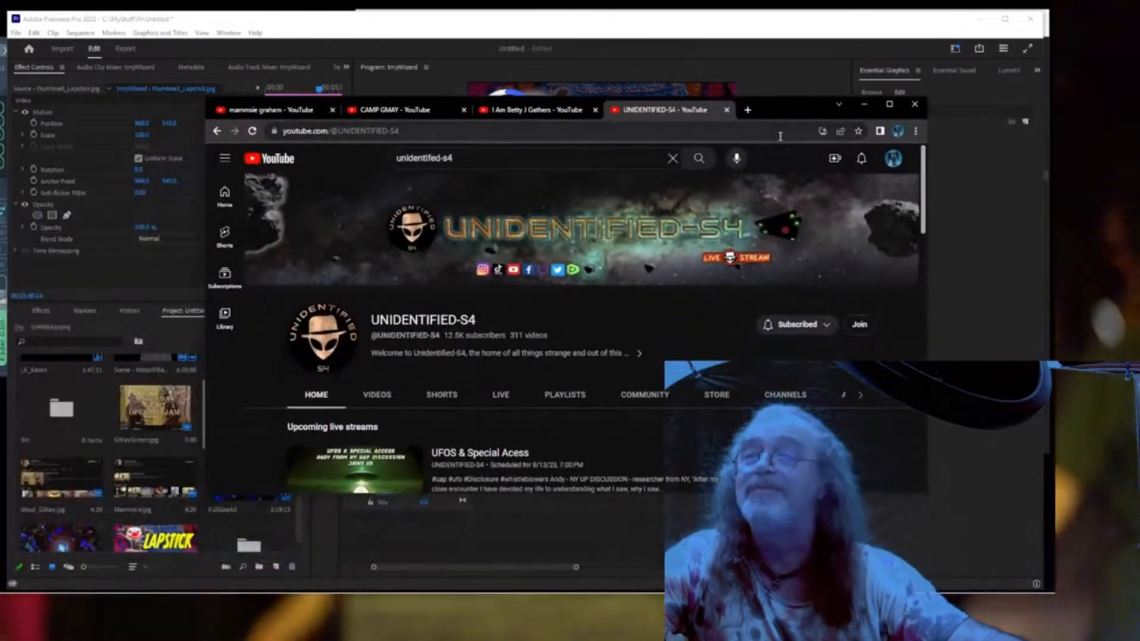
Maximize the browser so the UNIDENTIFIED-S4 channel page fills the screen.
click(890, 104)
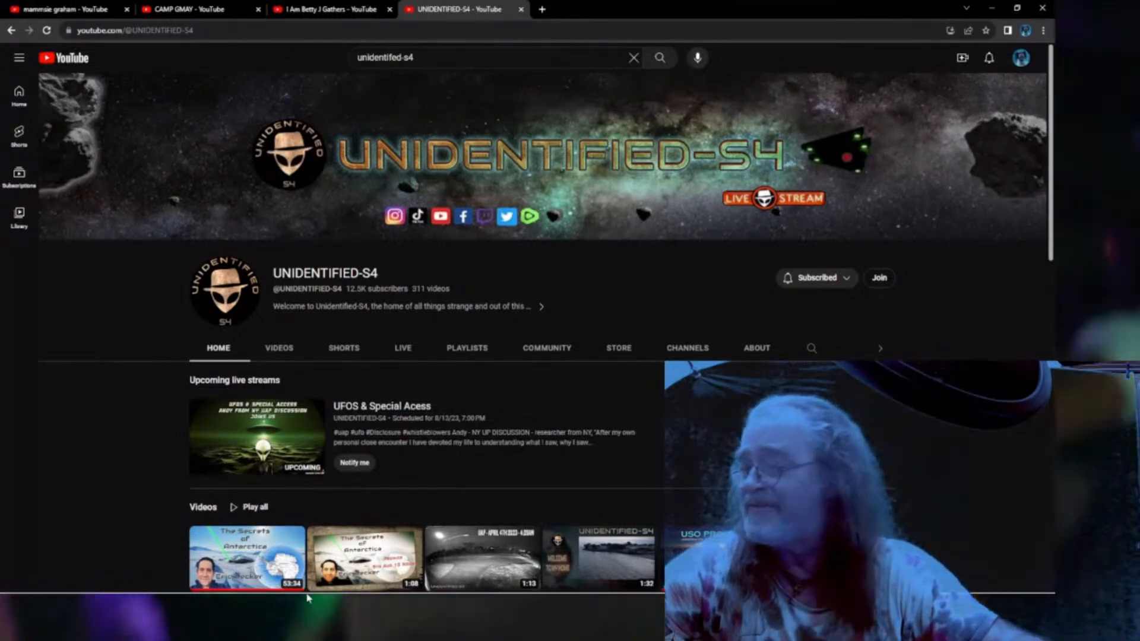
Snip the UNIDENTIFIED-S4 channel header and save it as JPG shout_UnidentifiedS4.
click(364, 582)
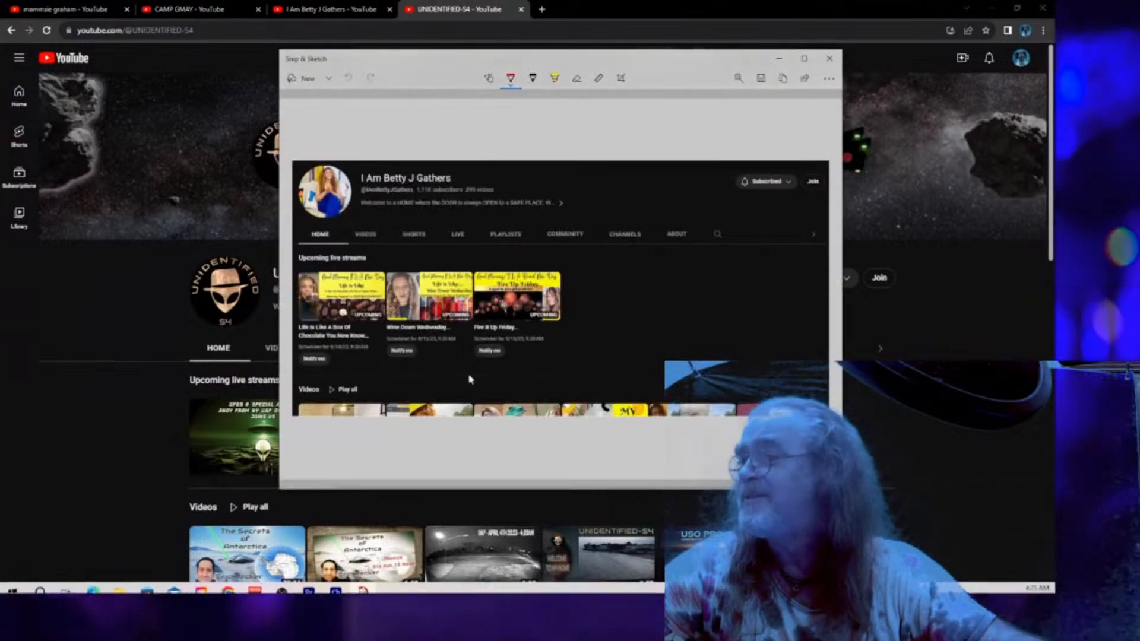
click(308, 78)
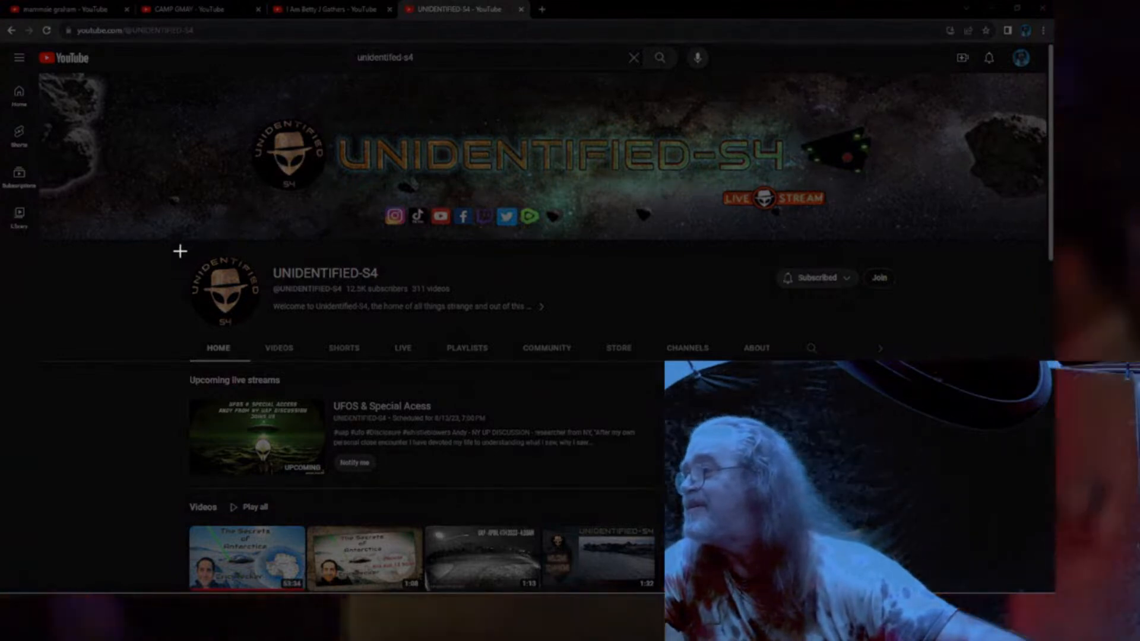
drag(180, 251, 910, 590)
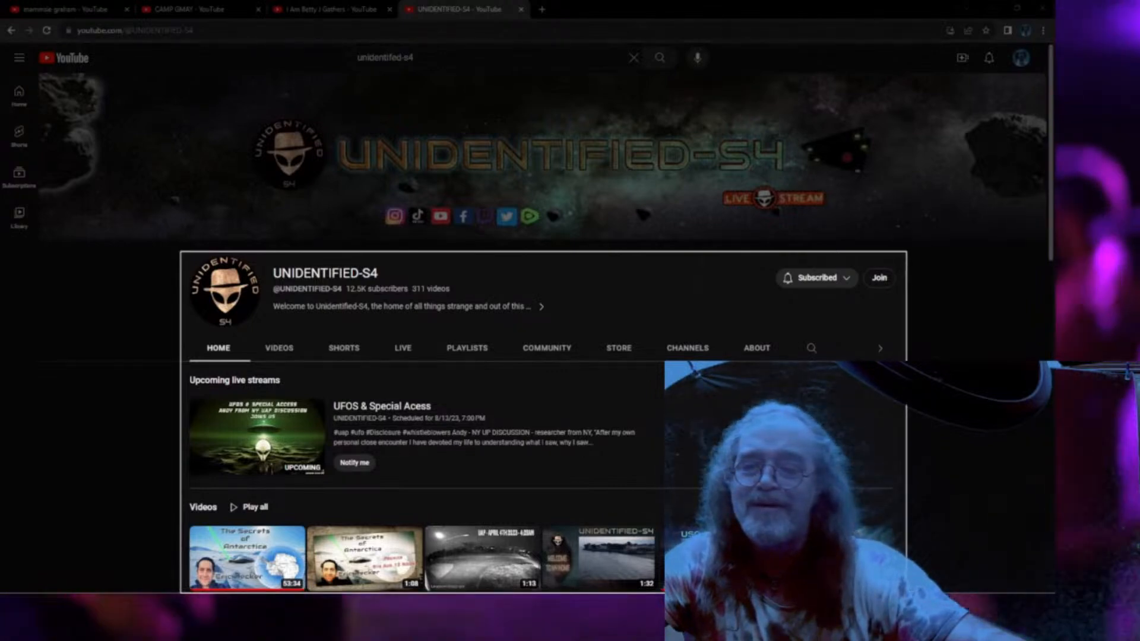
drag(907, 592, 909, 592)
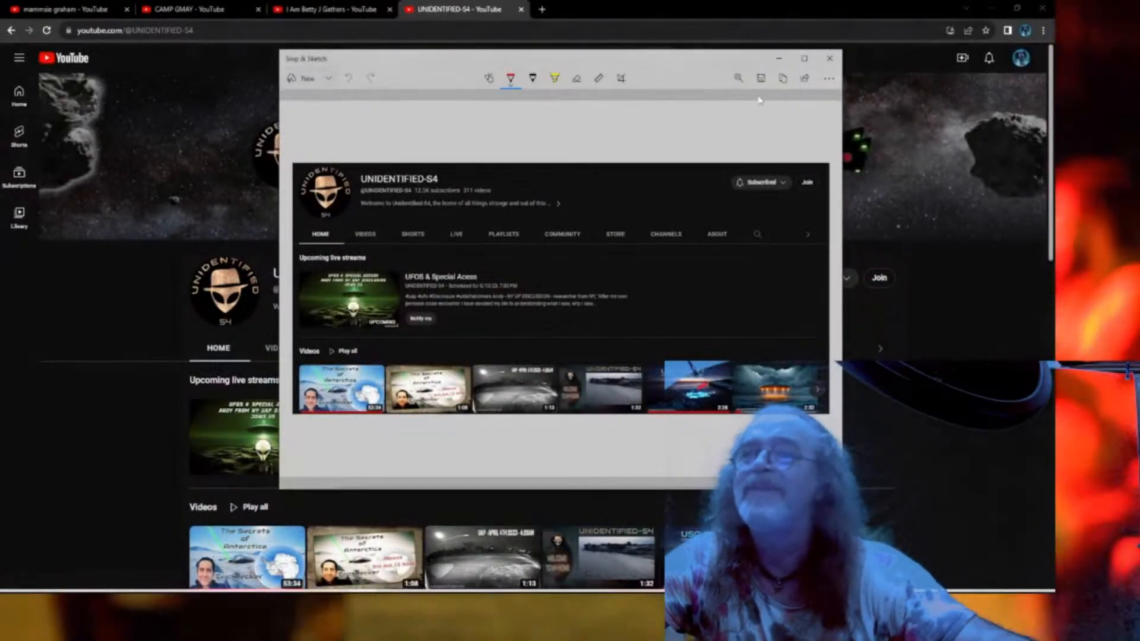
click(761, 78)
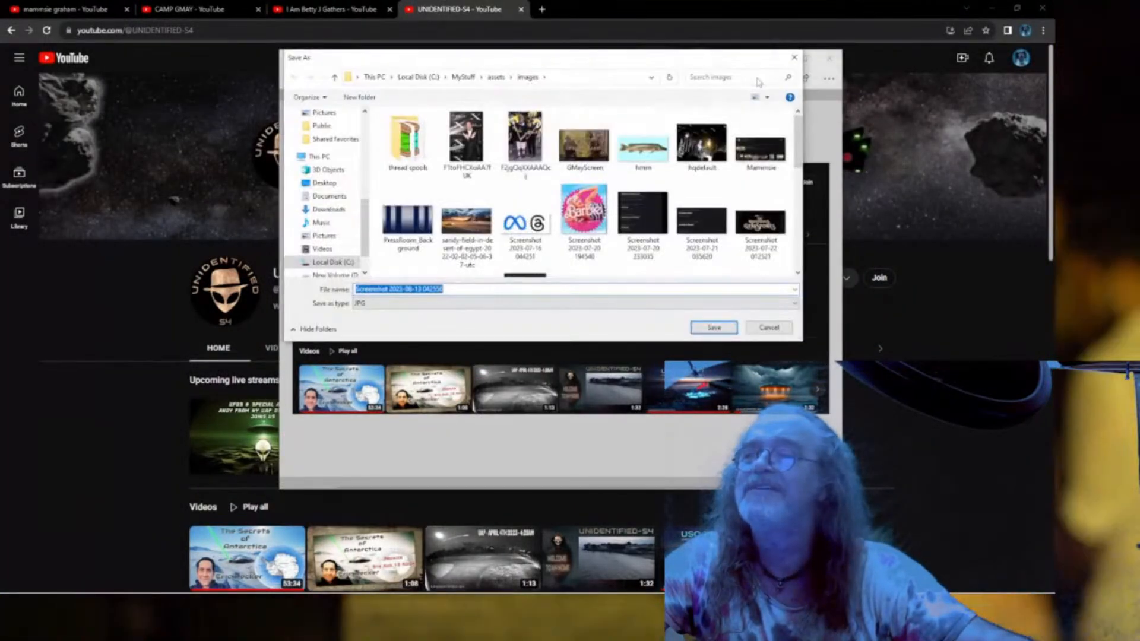
text(shout_)
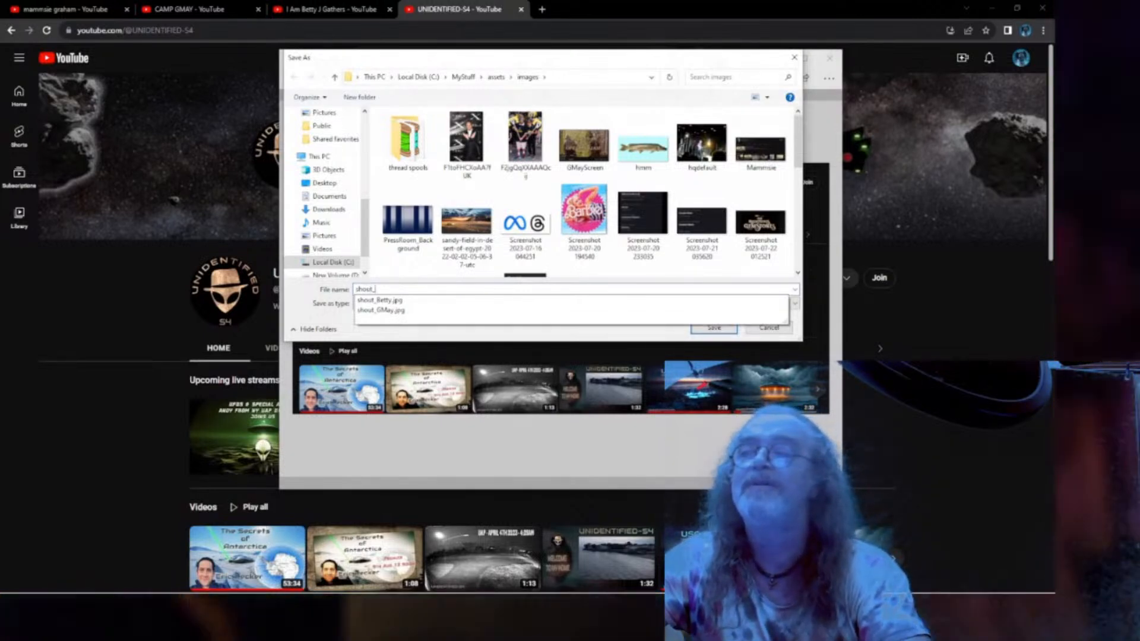
text(Unidenti)
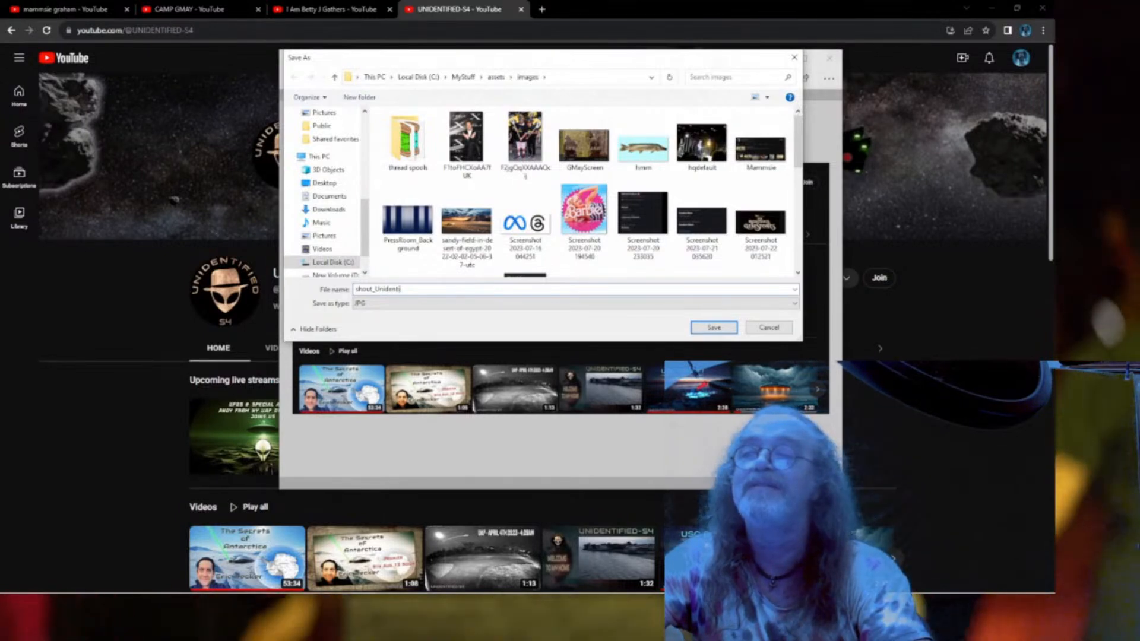
text(fied5)
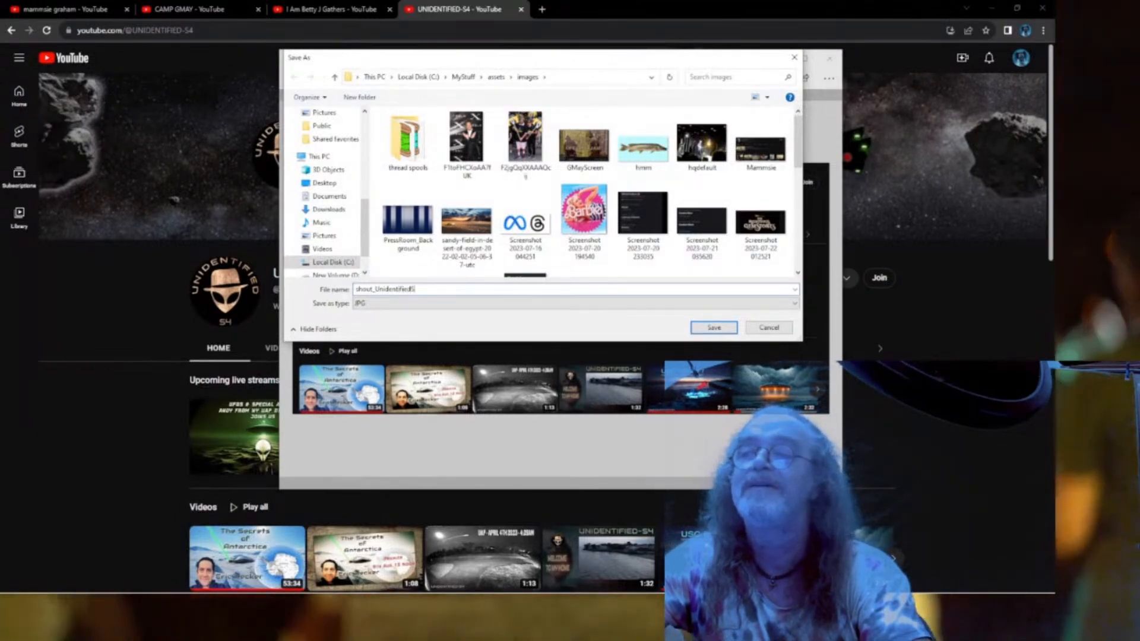
text(4)
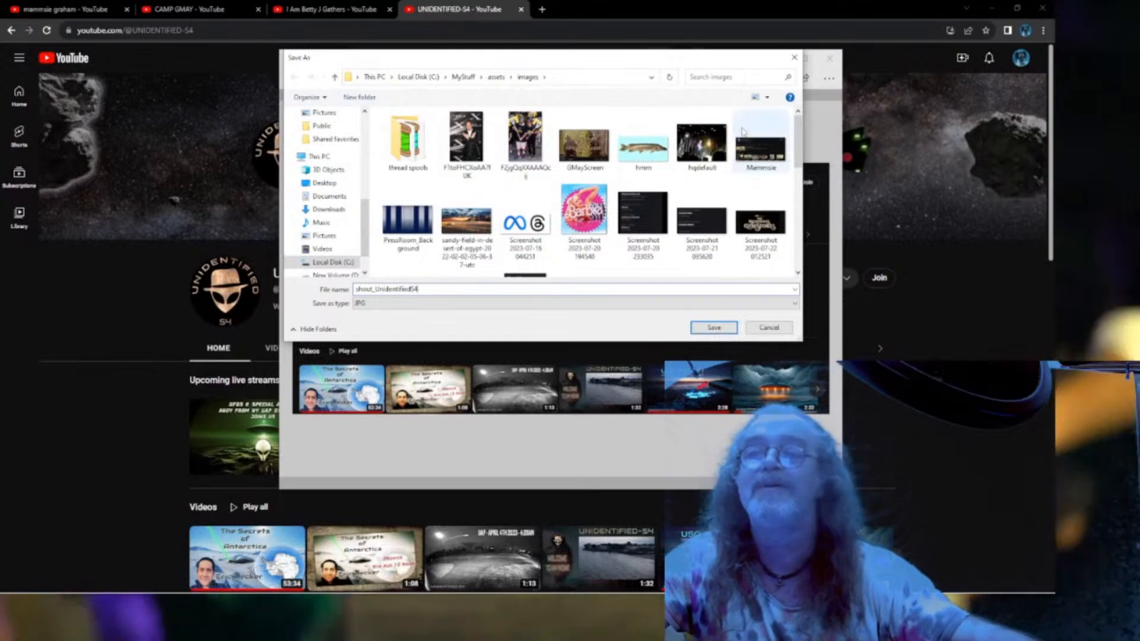
click(713, 327)
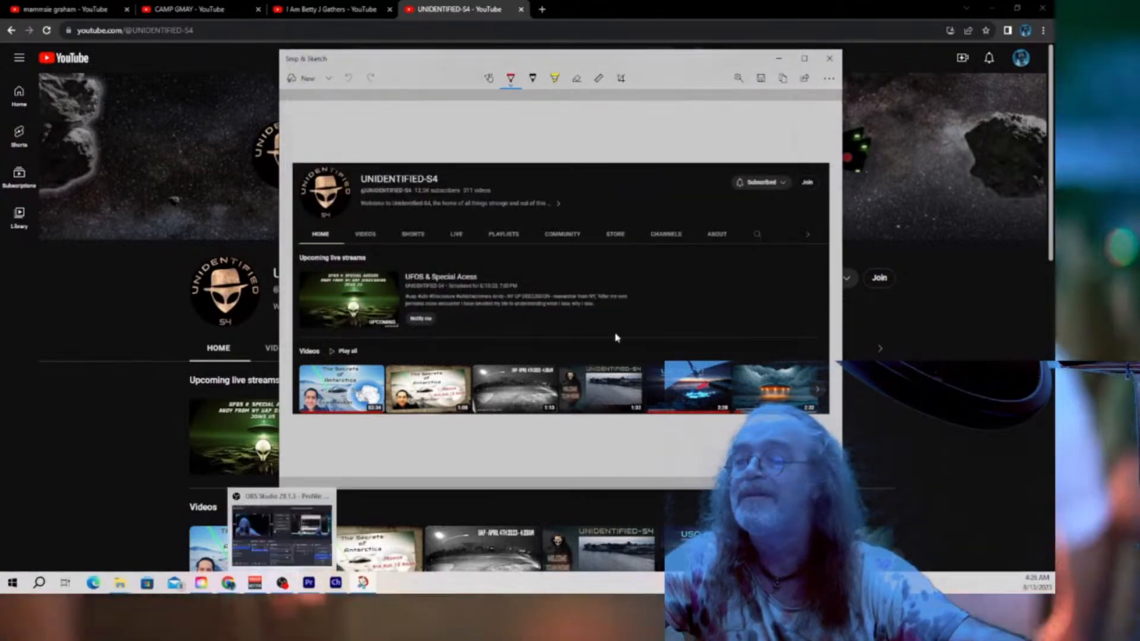
Import shout_UnidentifiedS4.jpg into the Premiere Project panel.
mouse_move(819, 10)
mouse_down()
mouse_move(580, 68)
mouse_move(0, 113)
mouse_up()
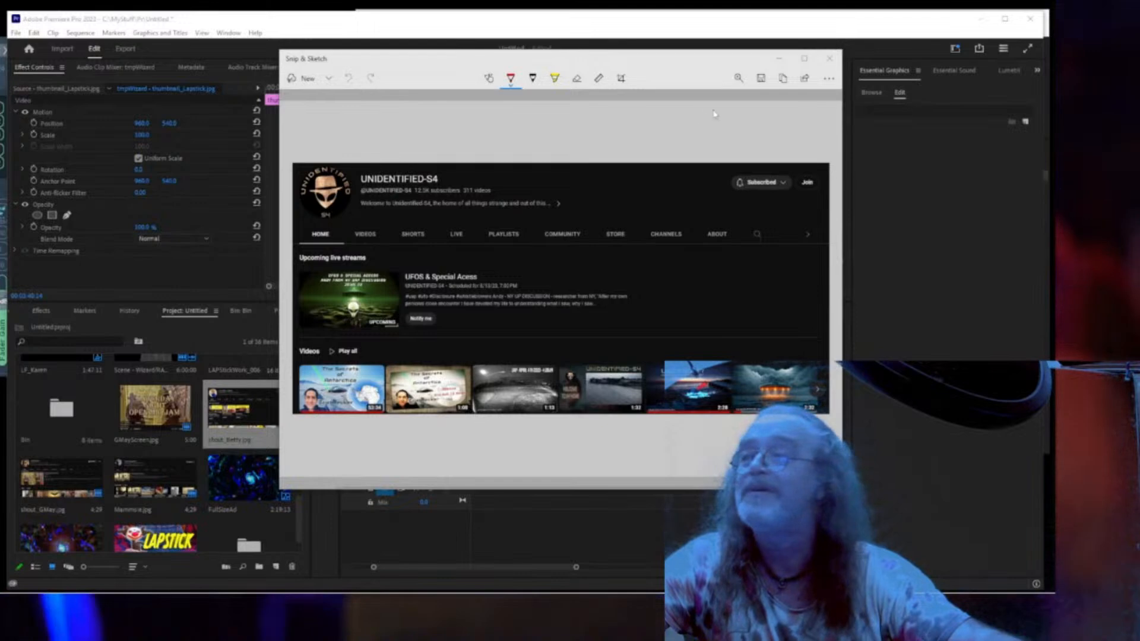
click(712, 26)
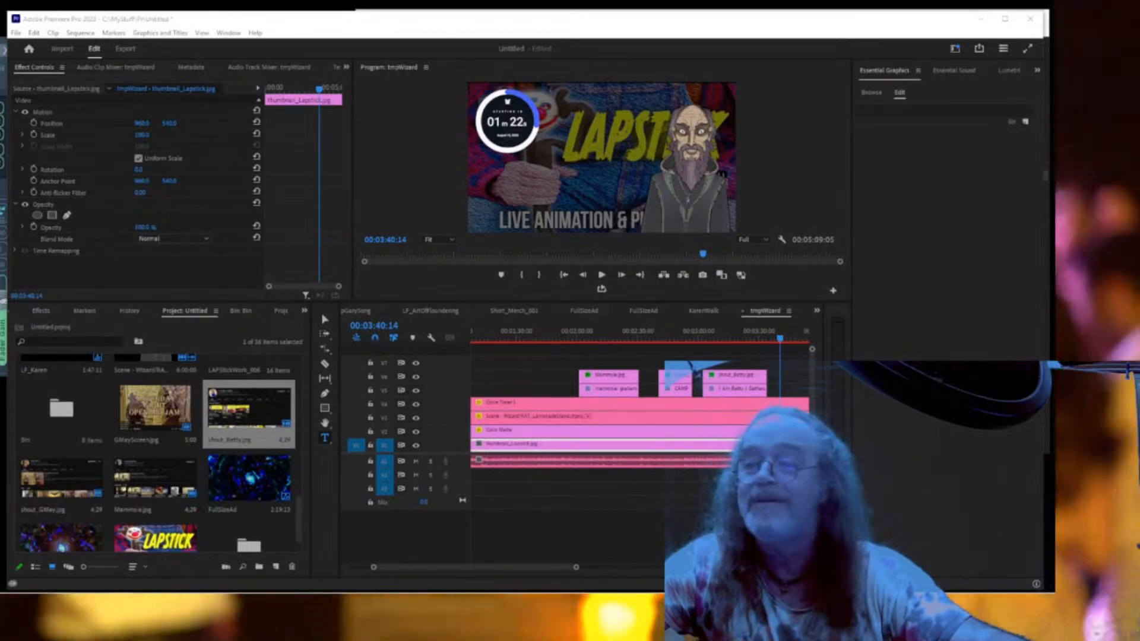
drag(1139, 424, 206, 425)
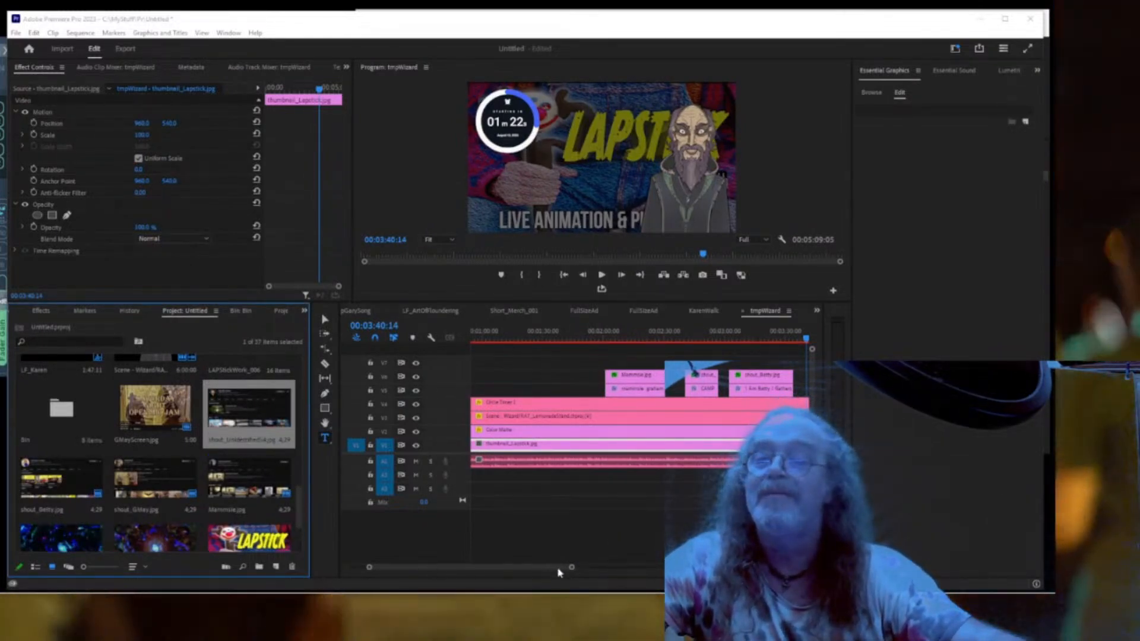
Duplicate the channel-name text near 00:04:00 and place the new screenshot above it.
drag(570, 569, 596, 567)
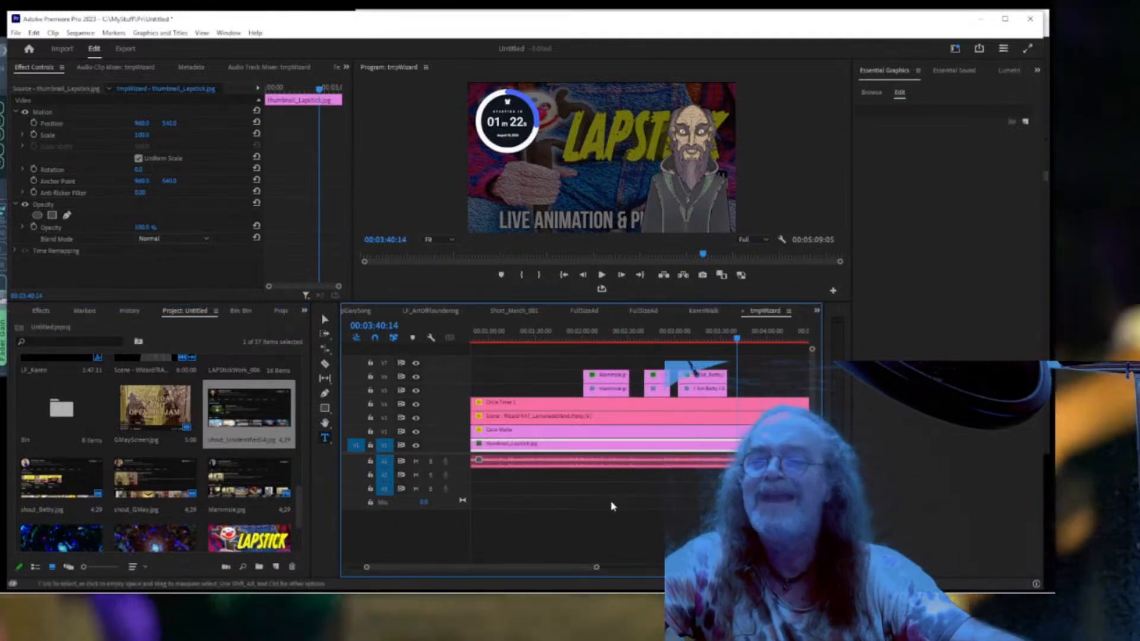
click(710, 391)
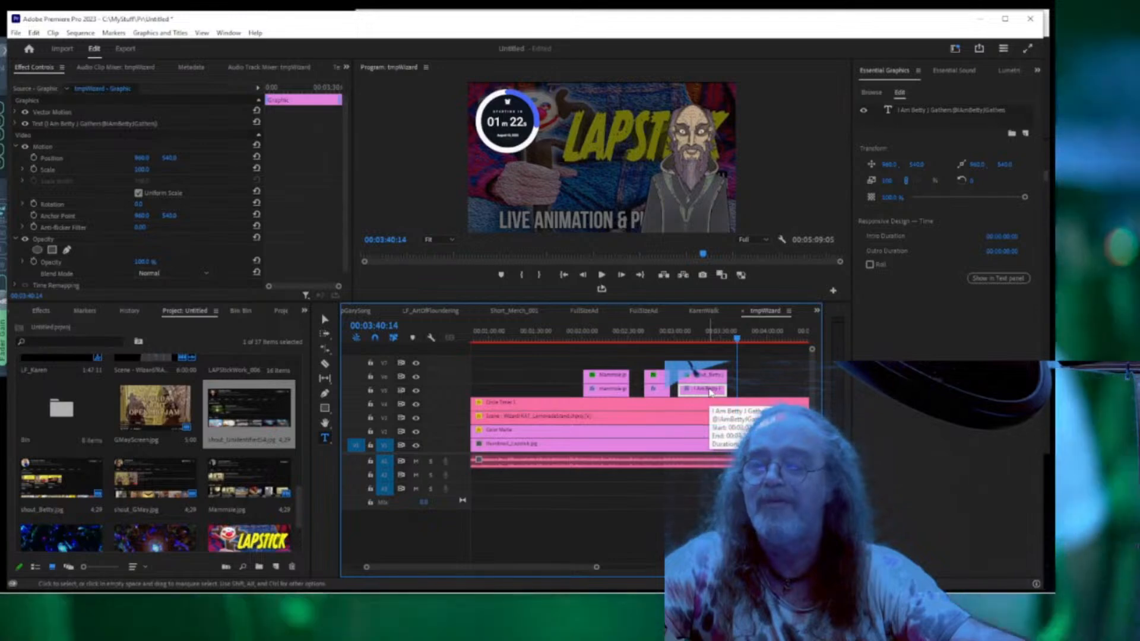
drag(710, 392, 764, 399)
drag(772, 399, 771, 397)
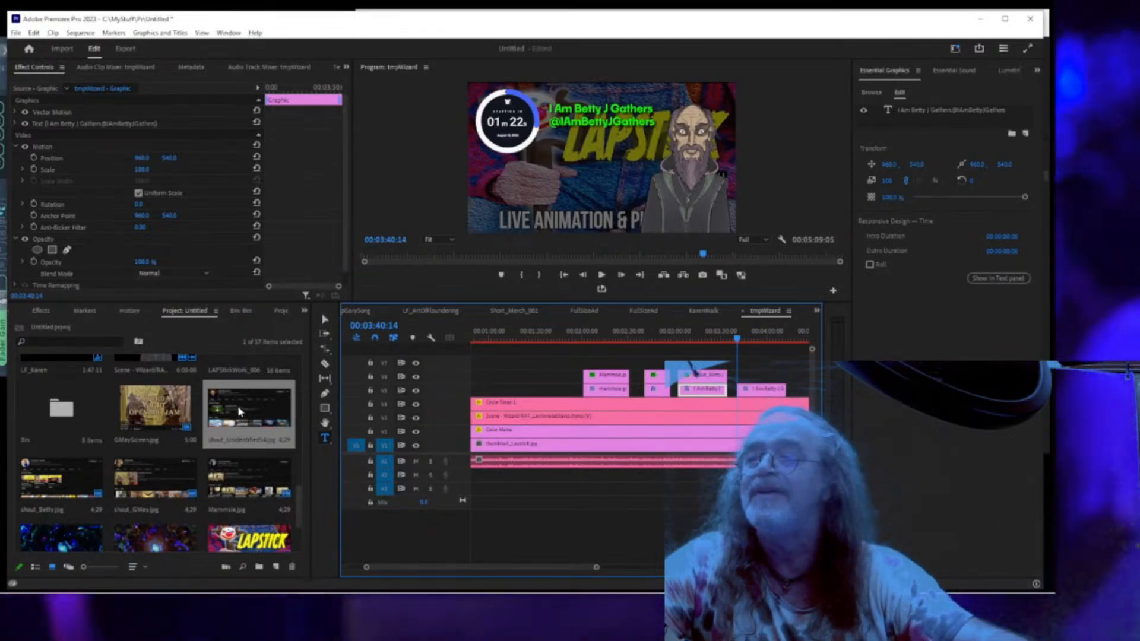
drag(241, 412, 434, 434)
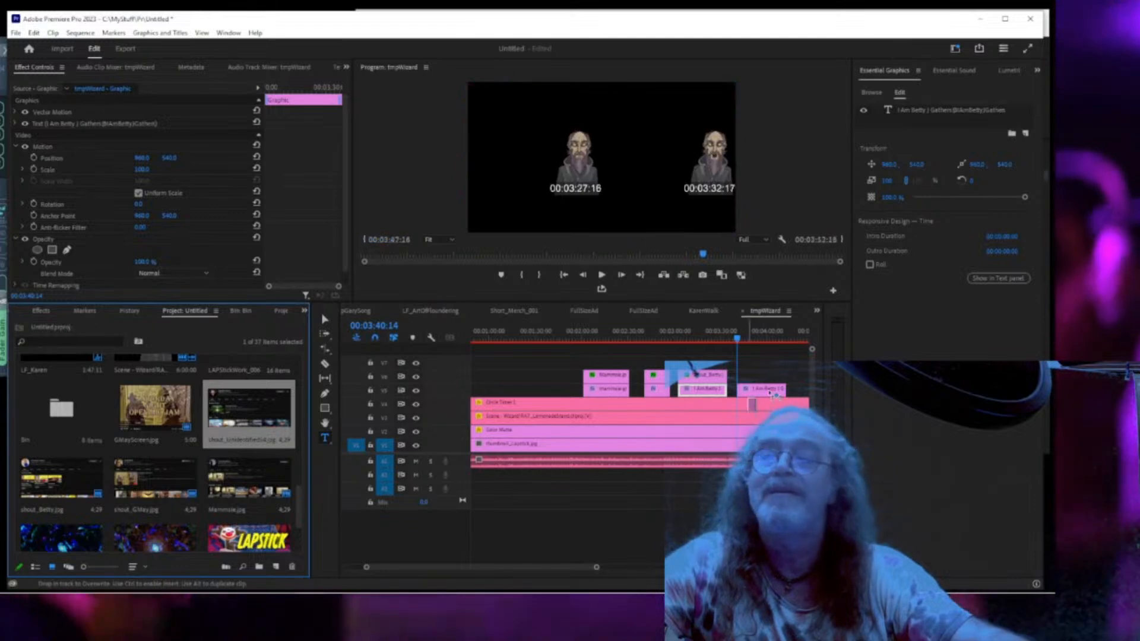
drag(770, 393, 785, 375)
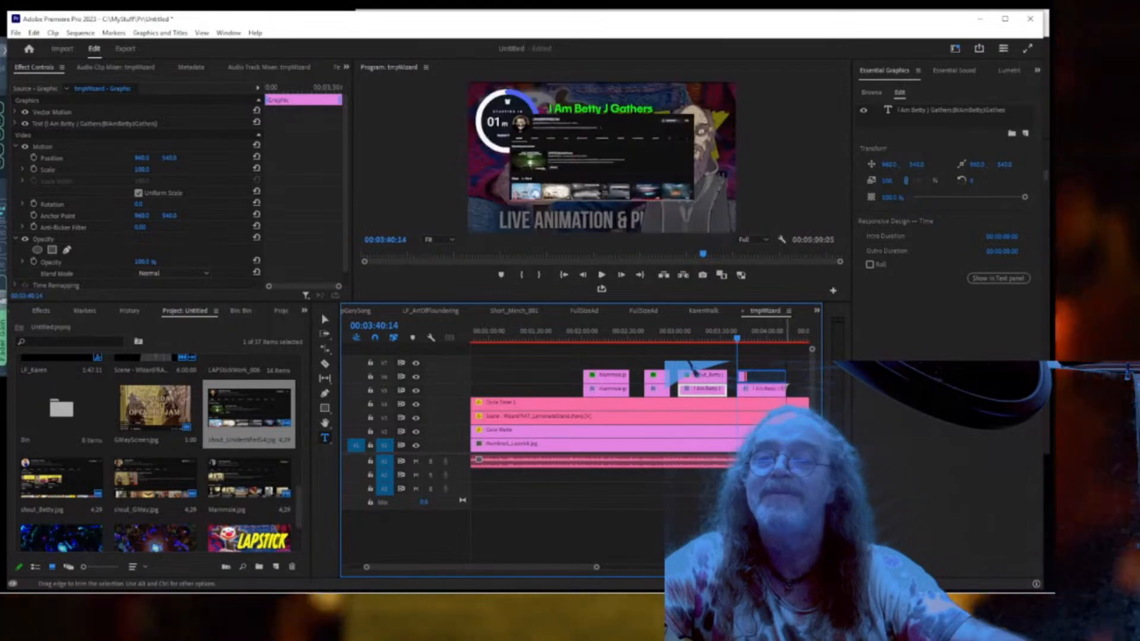
click(701, 375)
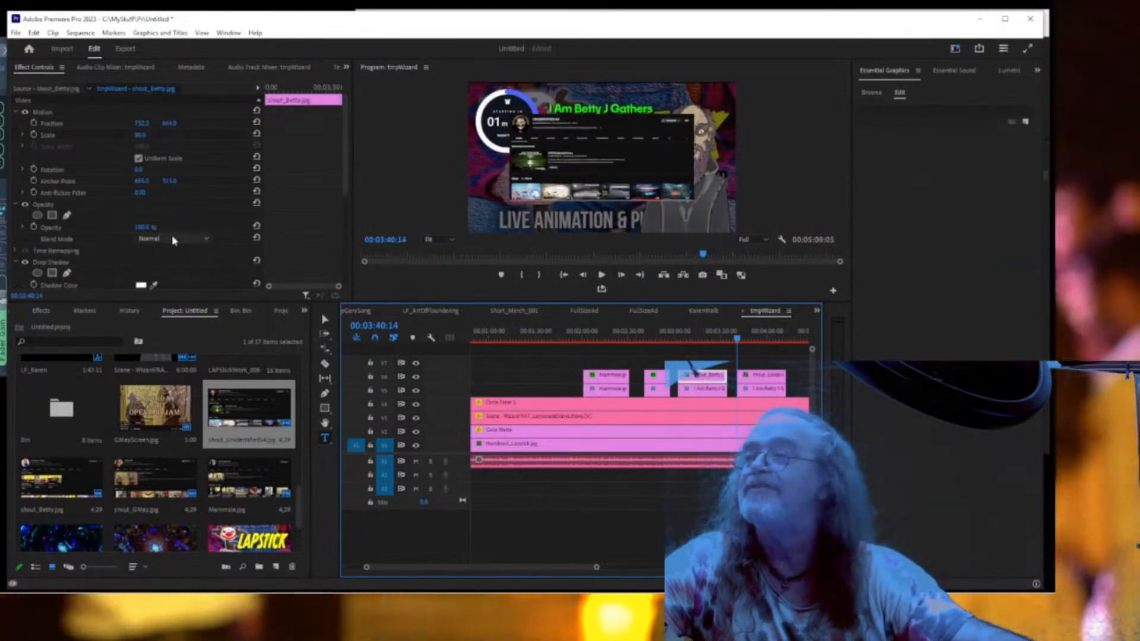
Copy shout_Betty's Motion and both drop shadows onto the shout_UnidentifiedS4 clip.
click(48, 113)
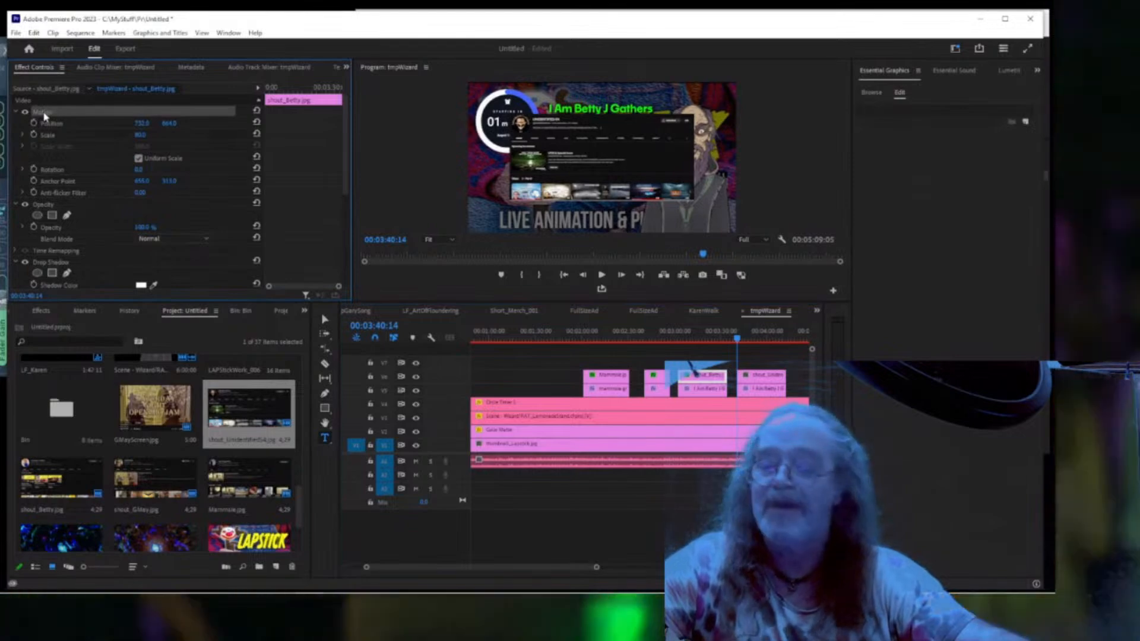
click(764, 375)
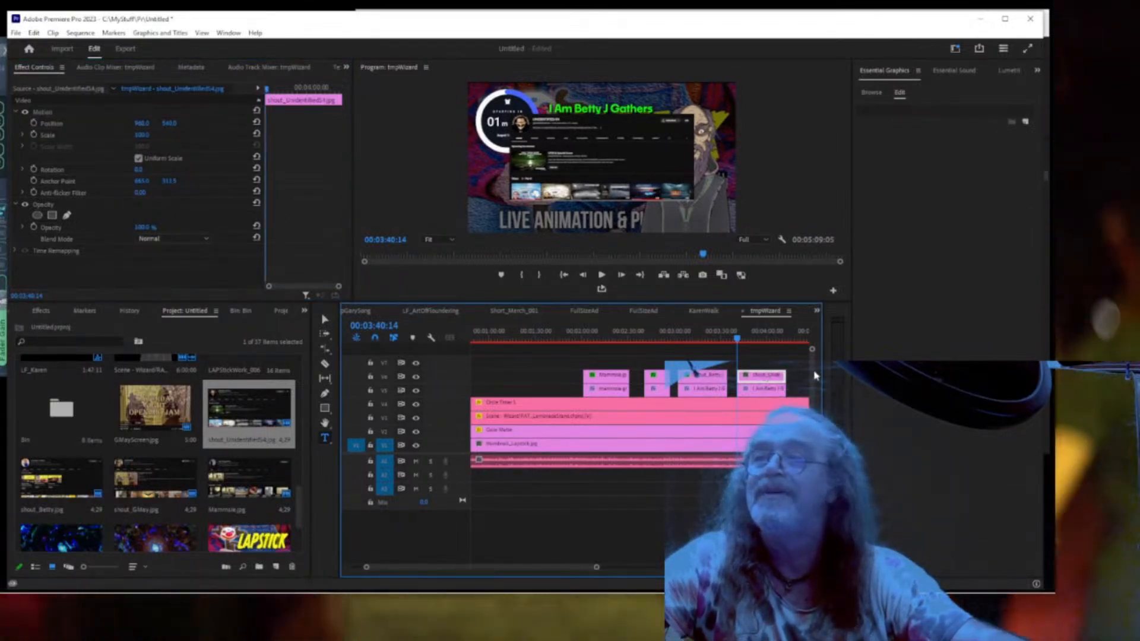
key(ctrl+v)
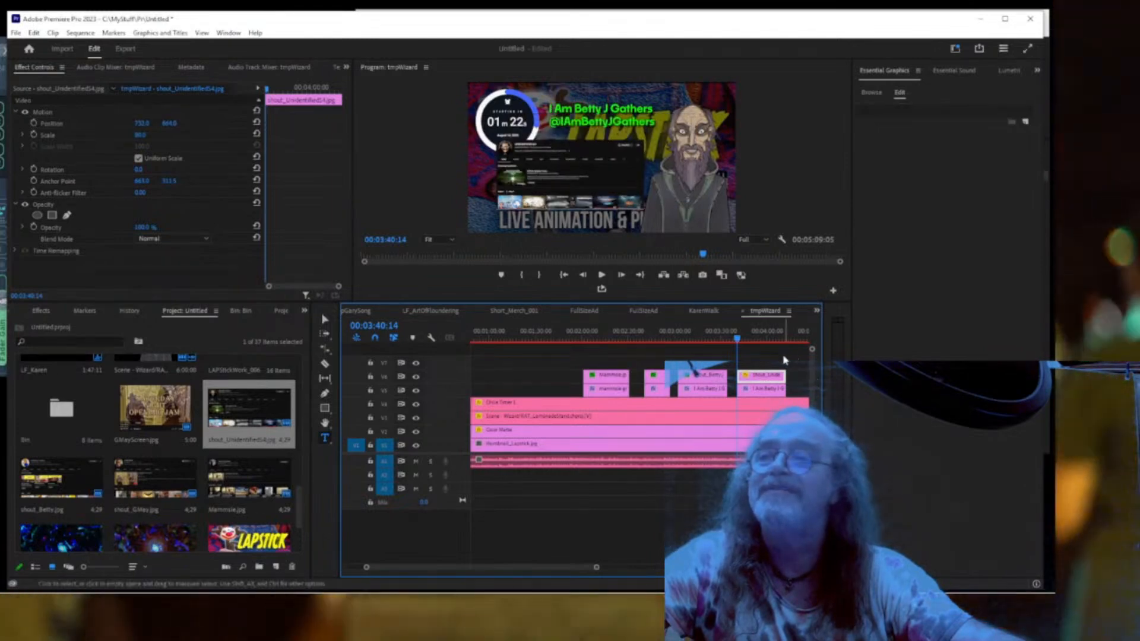
click(700, 376)
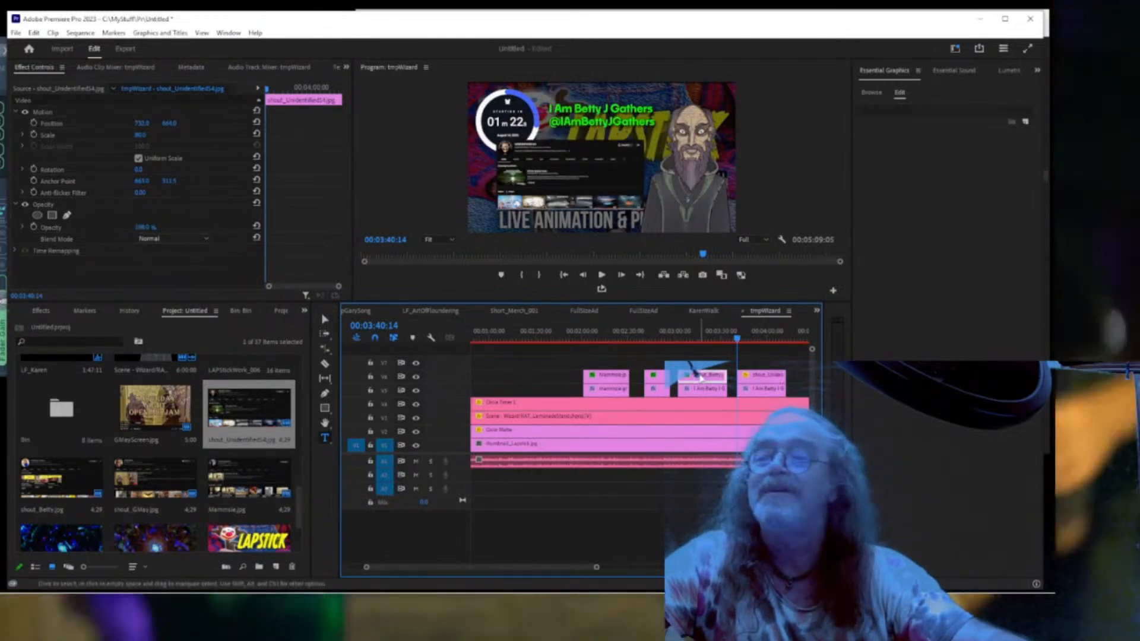
scroll(133, 224, down, 5)
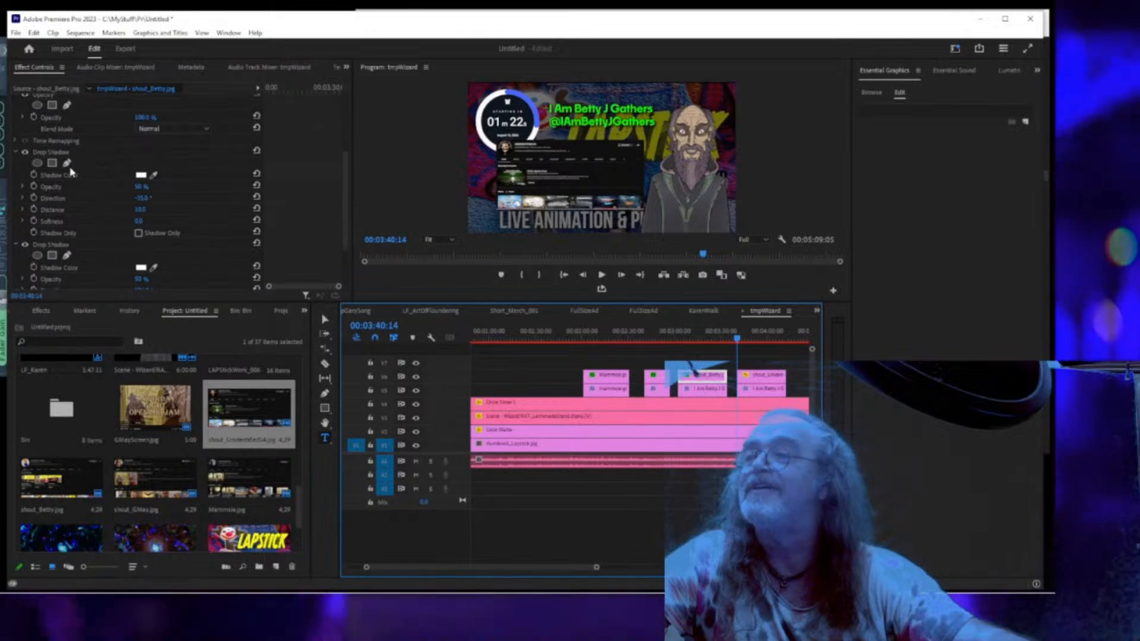
click(51, 153)
ctrl+click(62, 244)
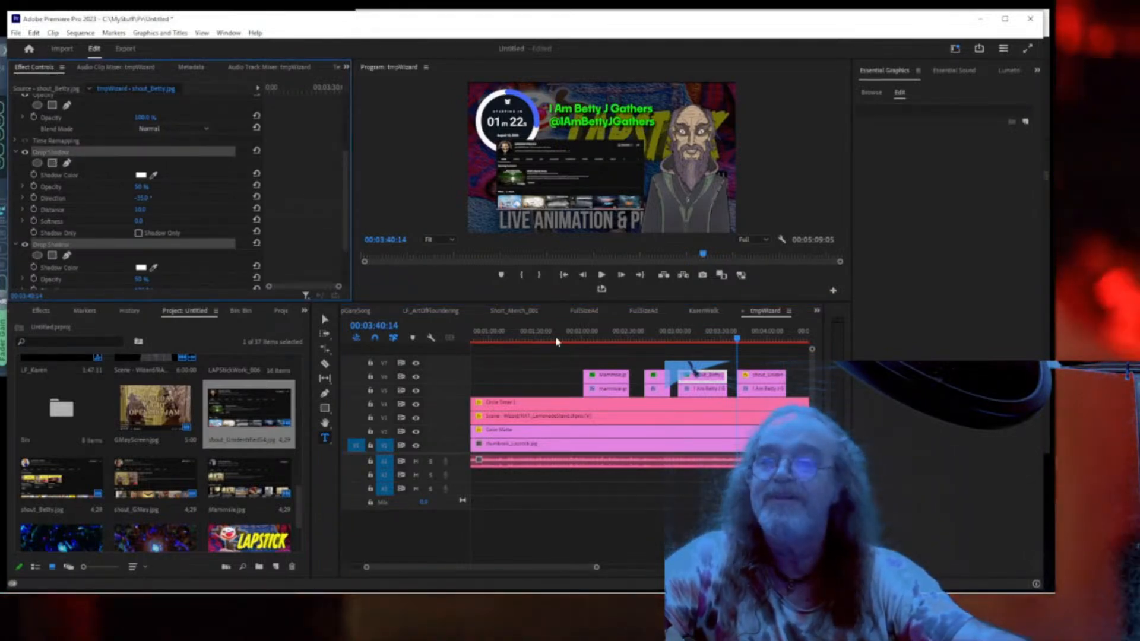
click(760, 377)
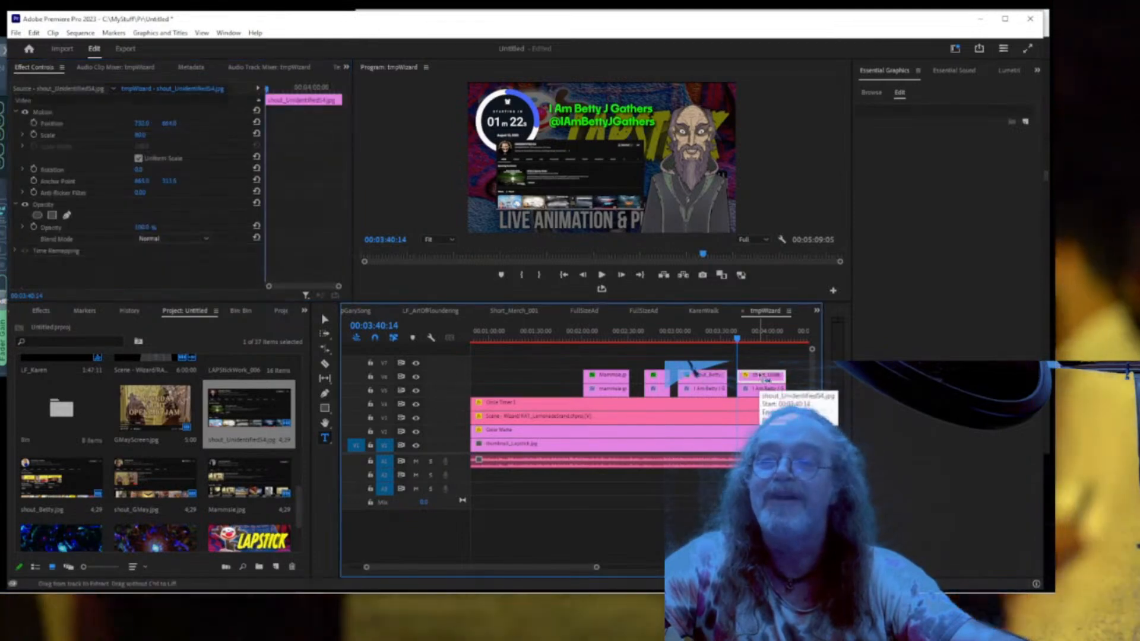
key(ctrl+v)
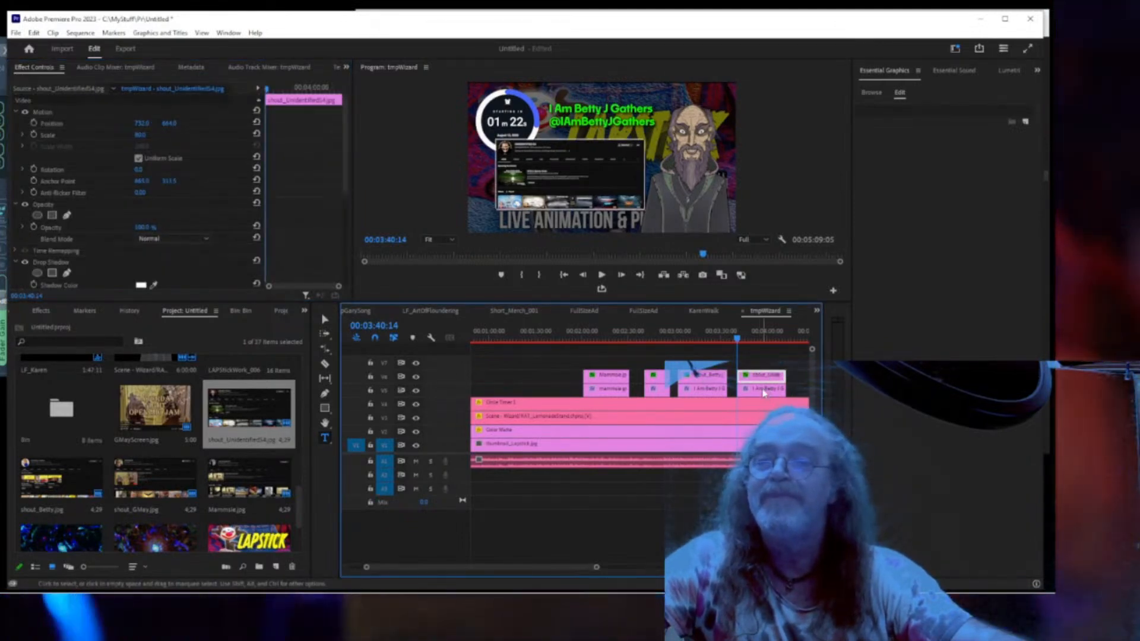
click(764, 390)
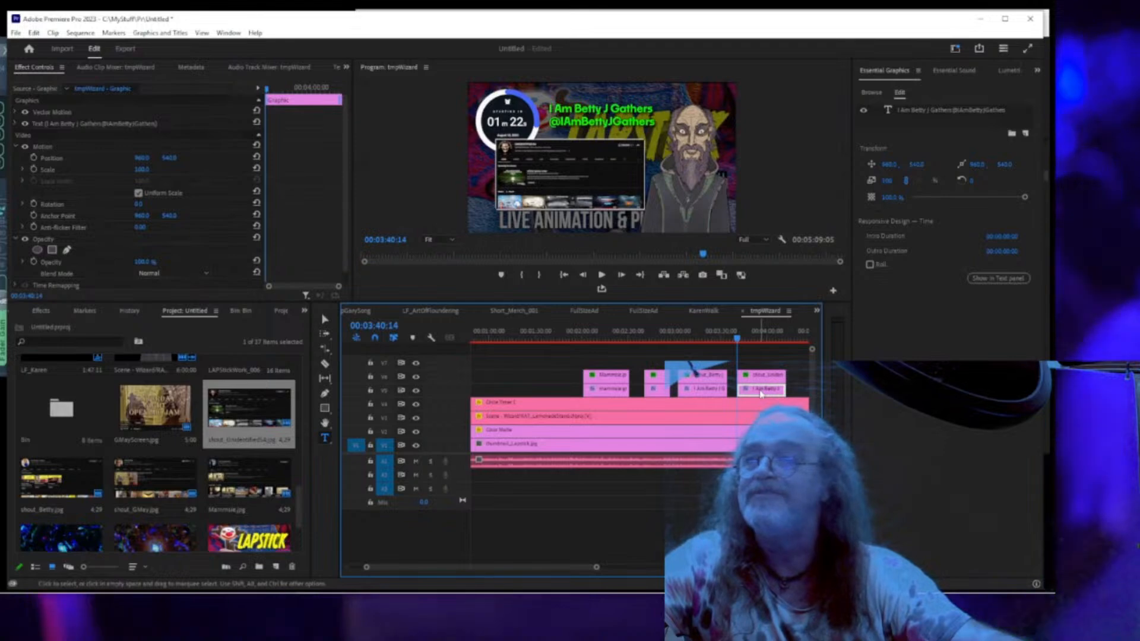
click(920, 112)
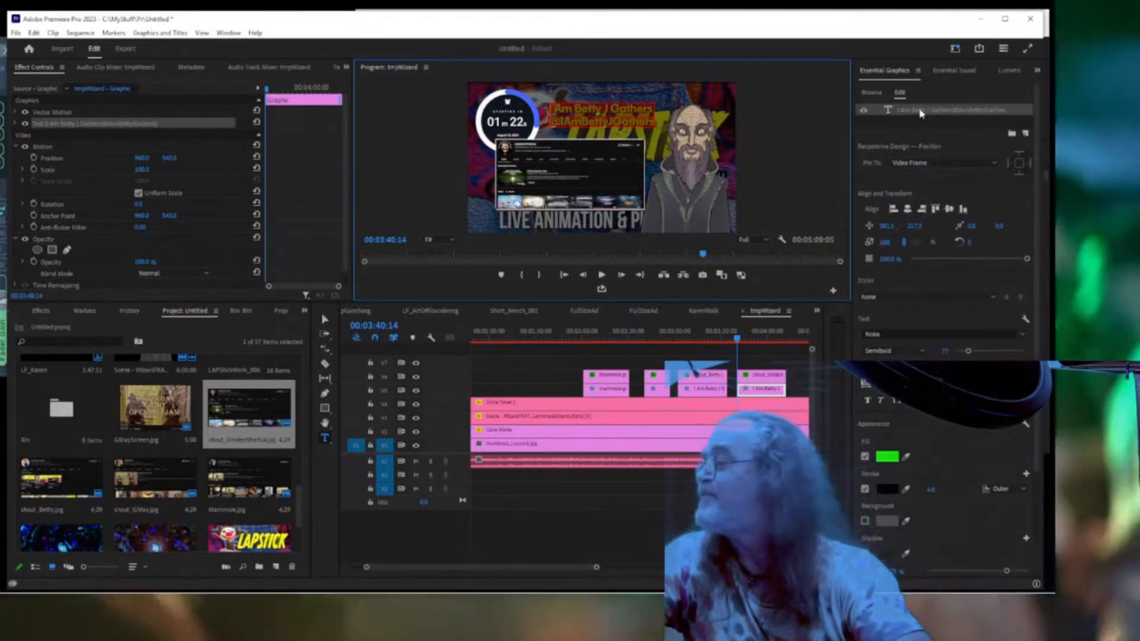
text(UNID)
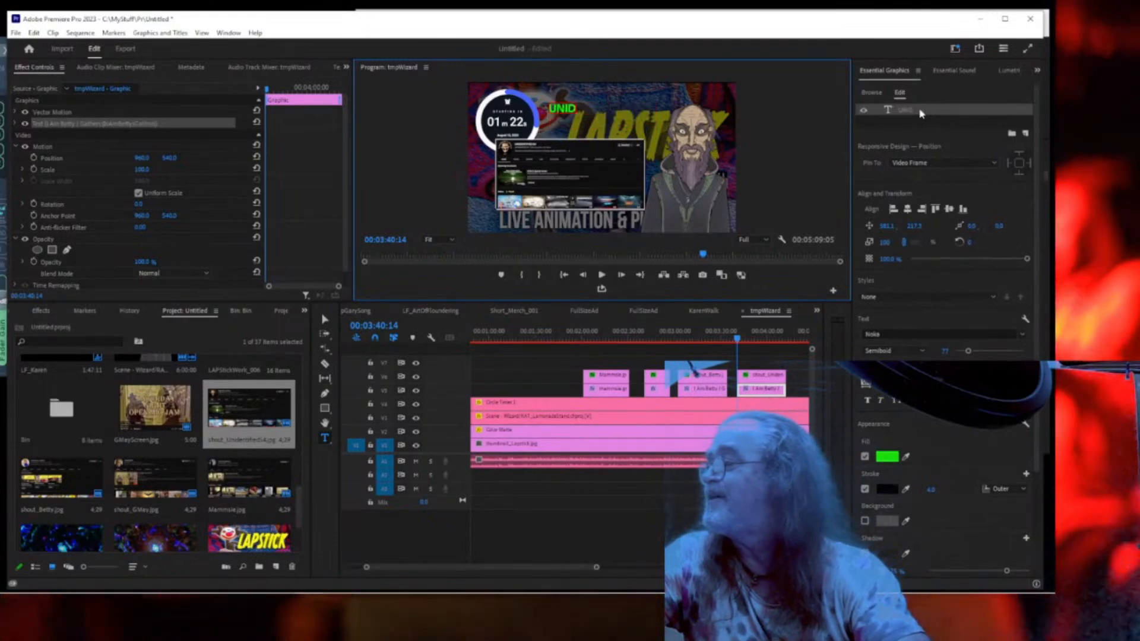
text(ENTIFIED)
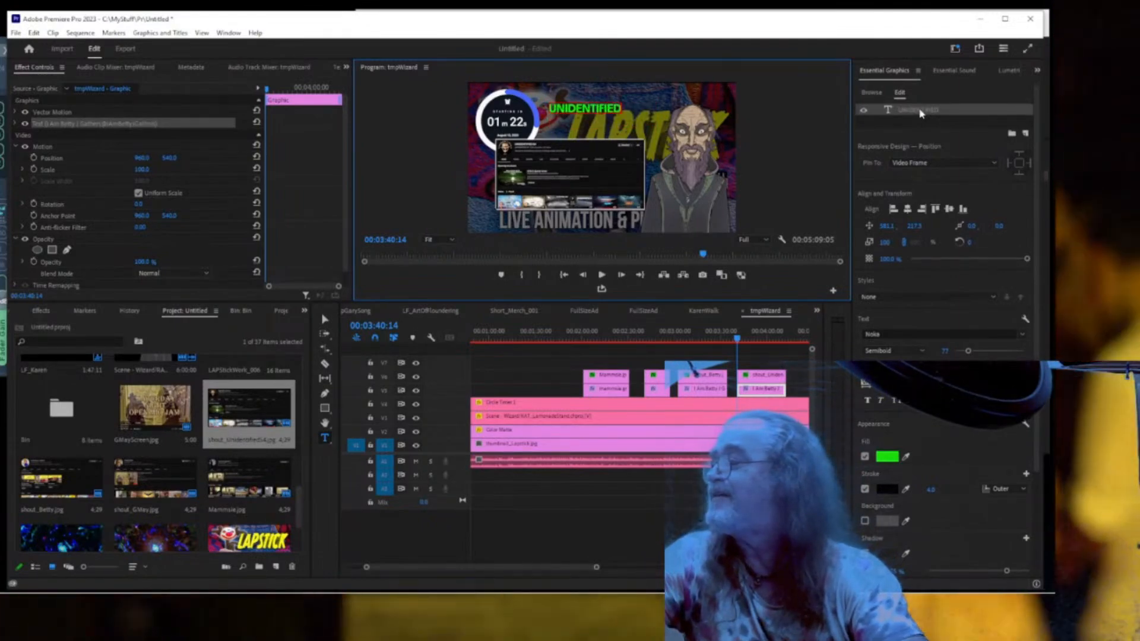
text(-S4)
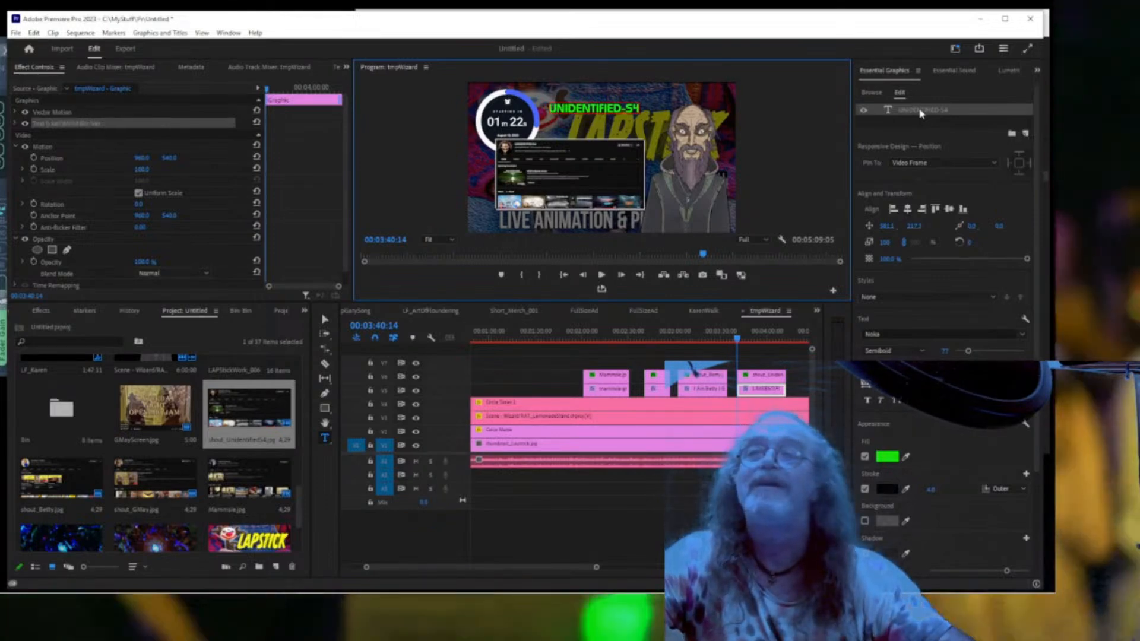
key(Escape)
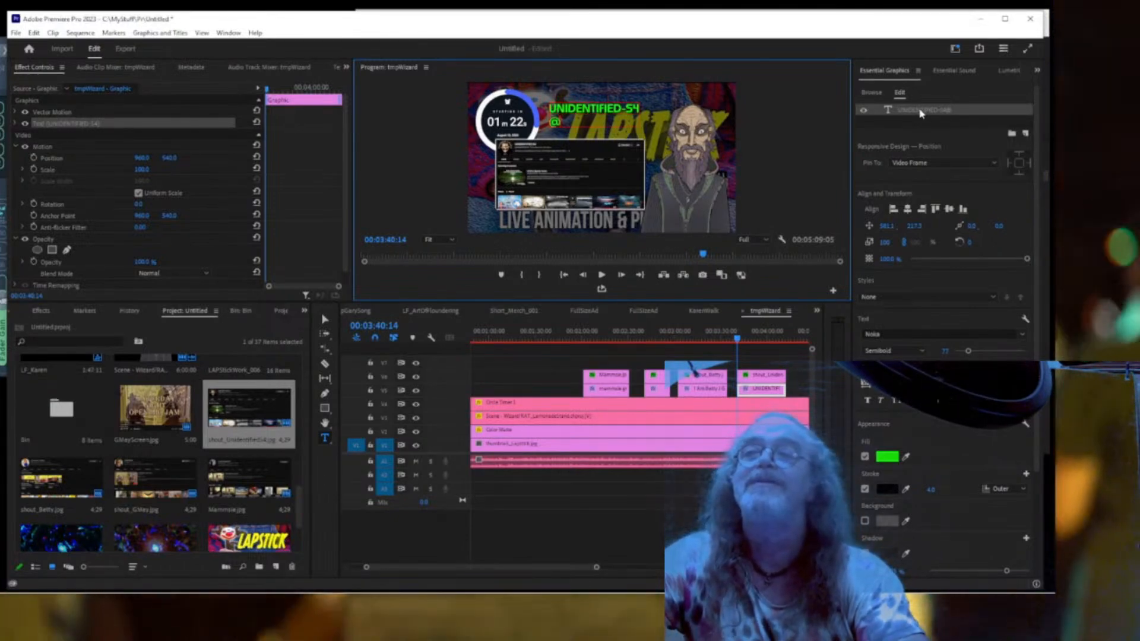
text(UNIDENTIFIED-54)
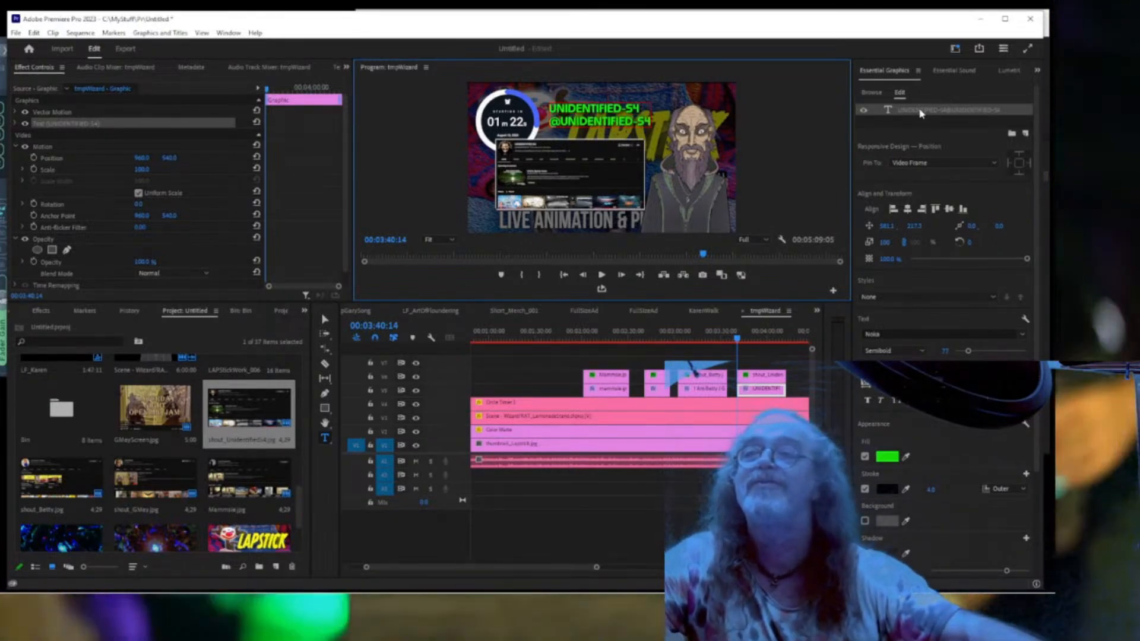
click(946, 123)
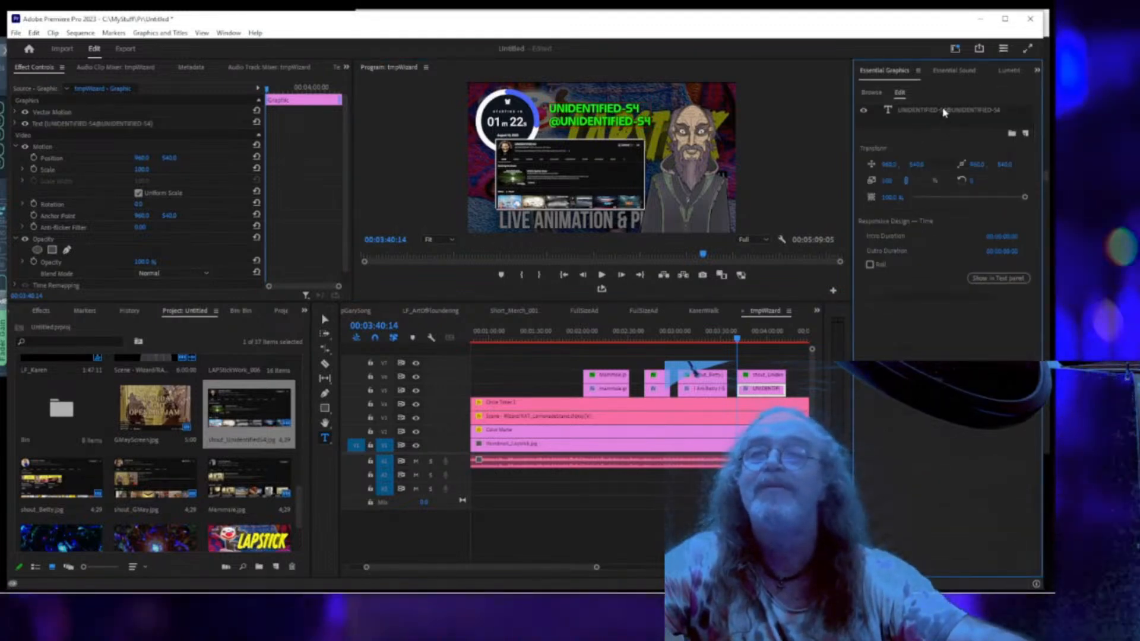
click(944, 110)
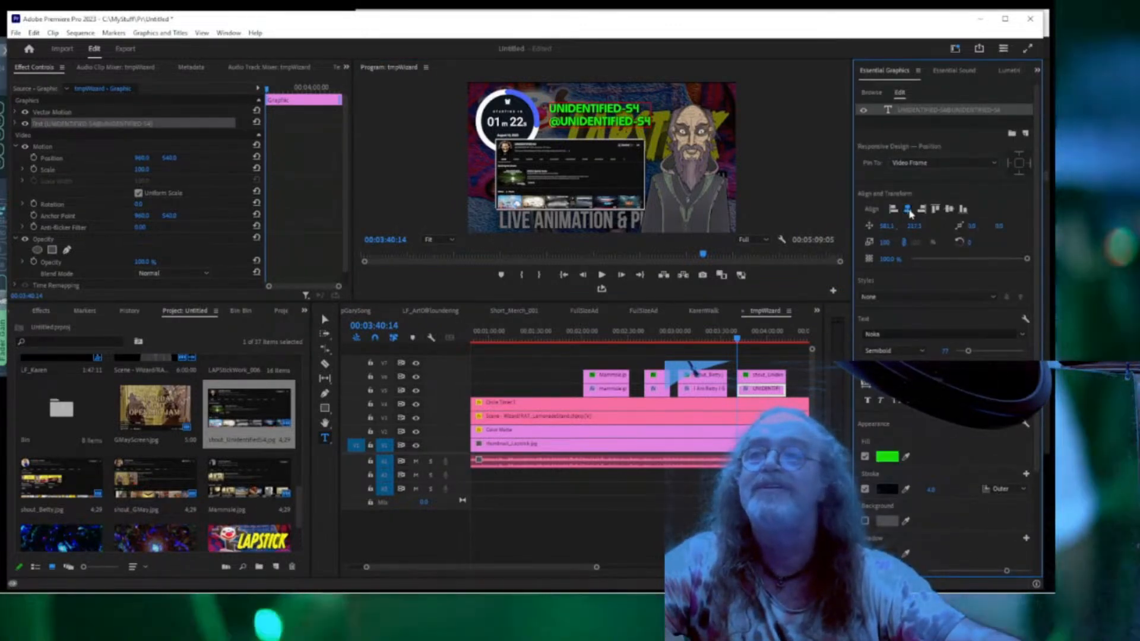
click(909, 209)
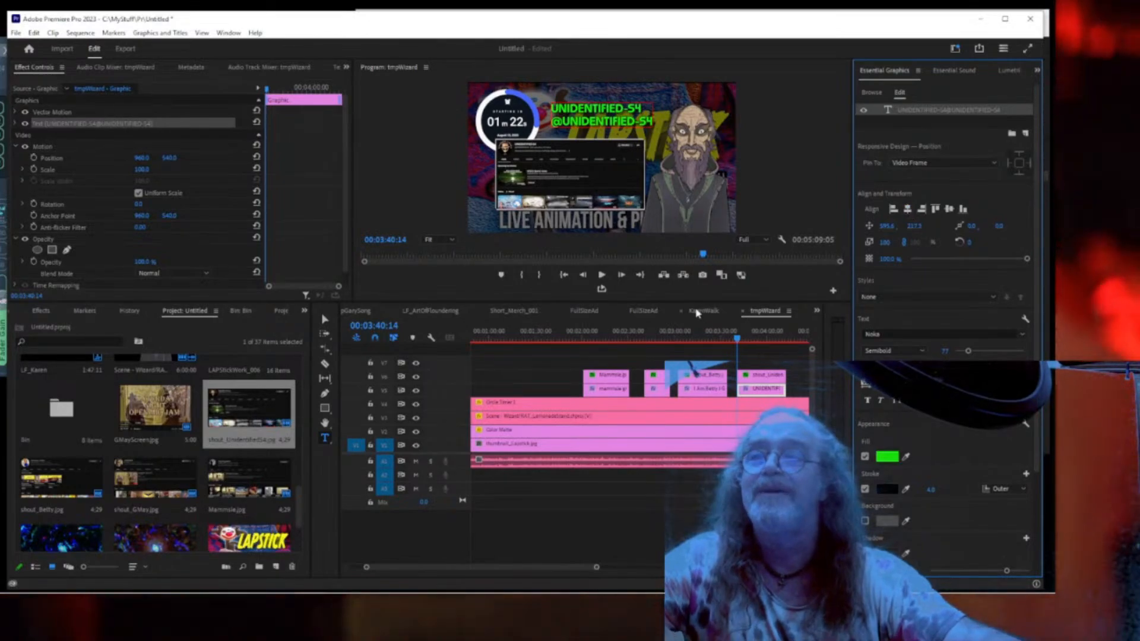
key(ctrl+grave)
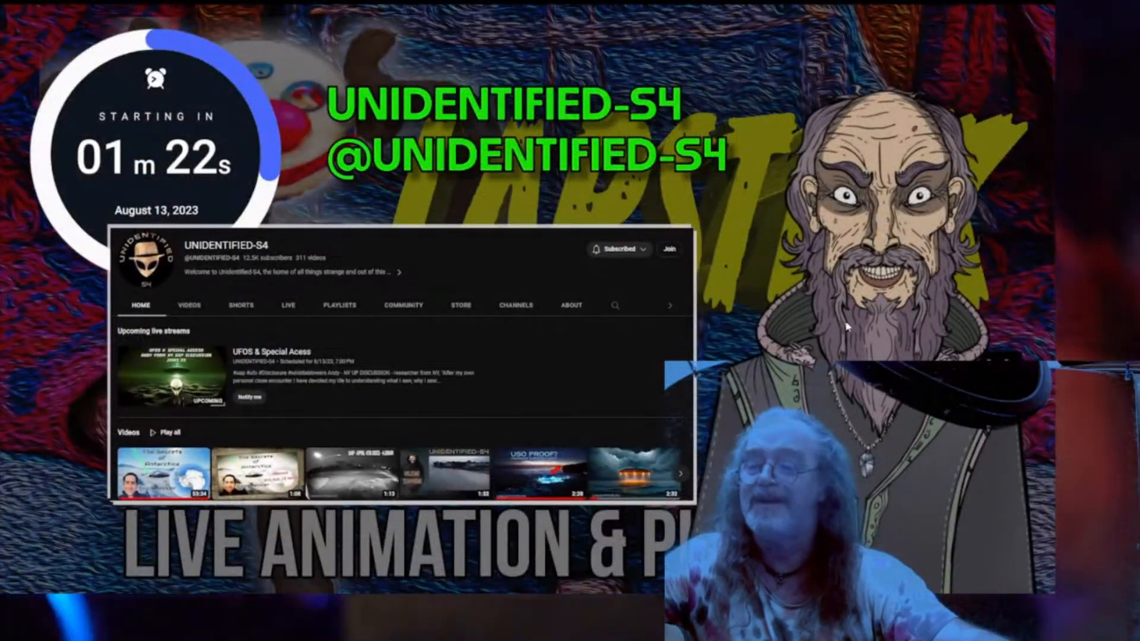
key(ctrl+grave)
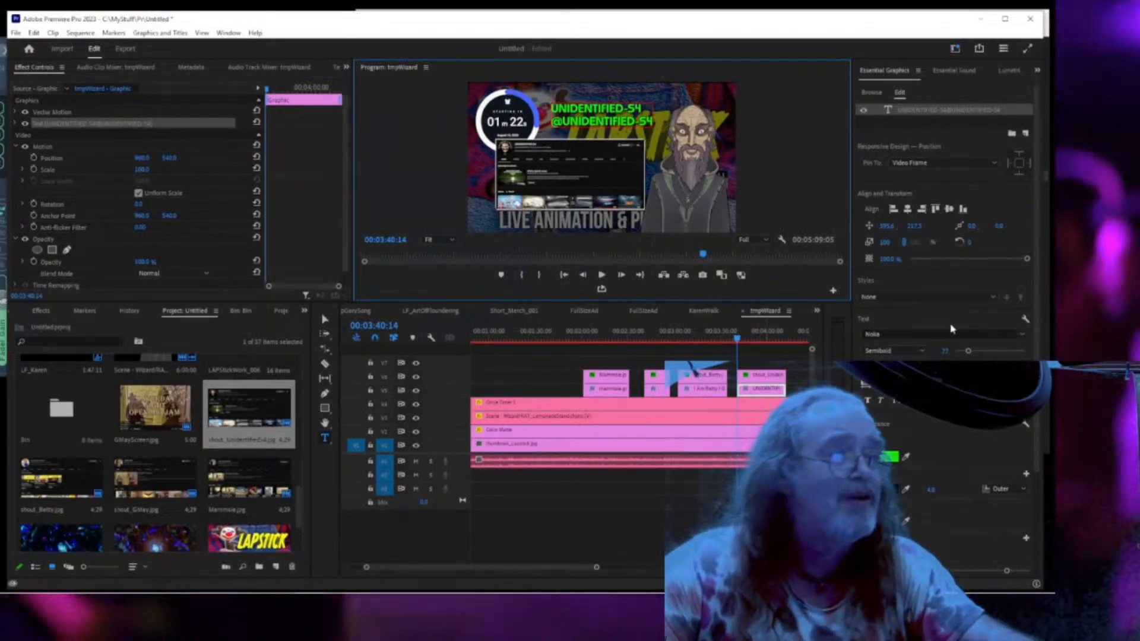
key(space)
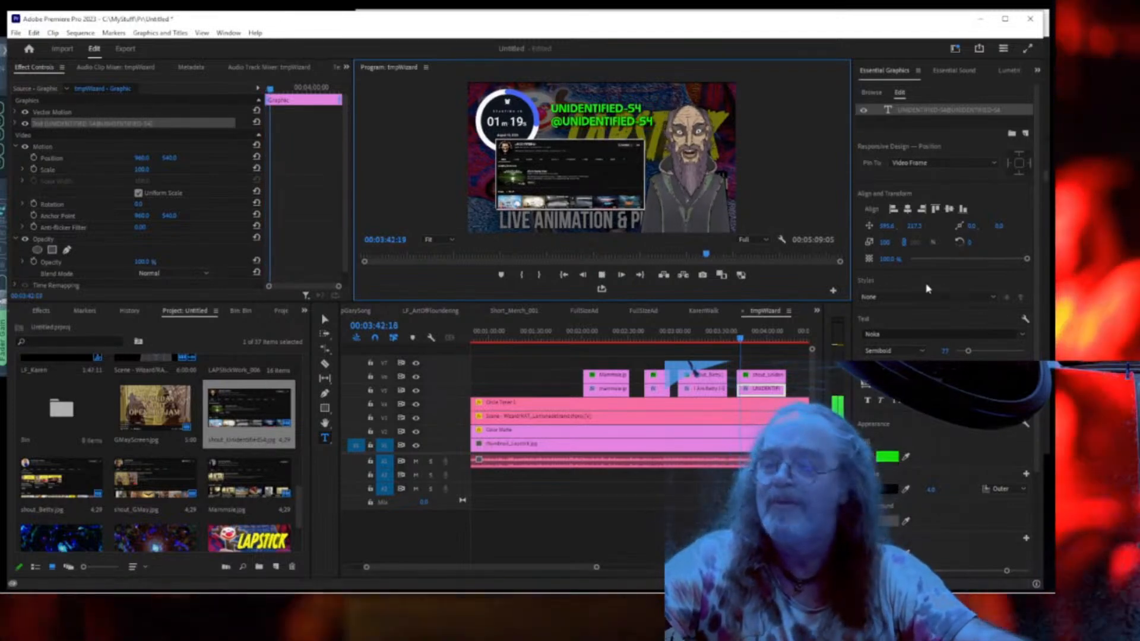
key(ctrl+grave)
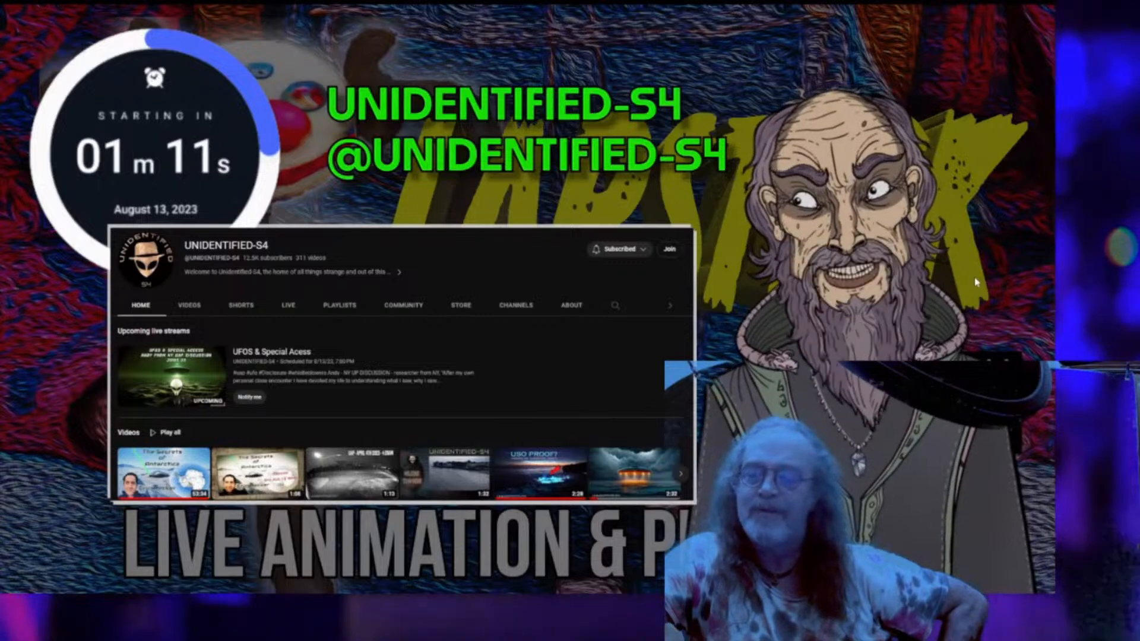
key(Escape)
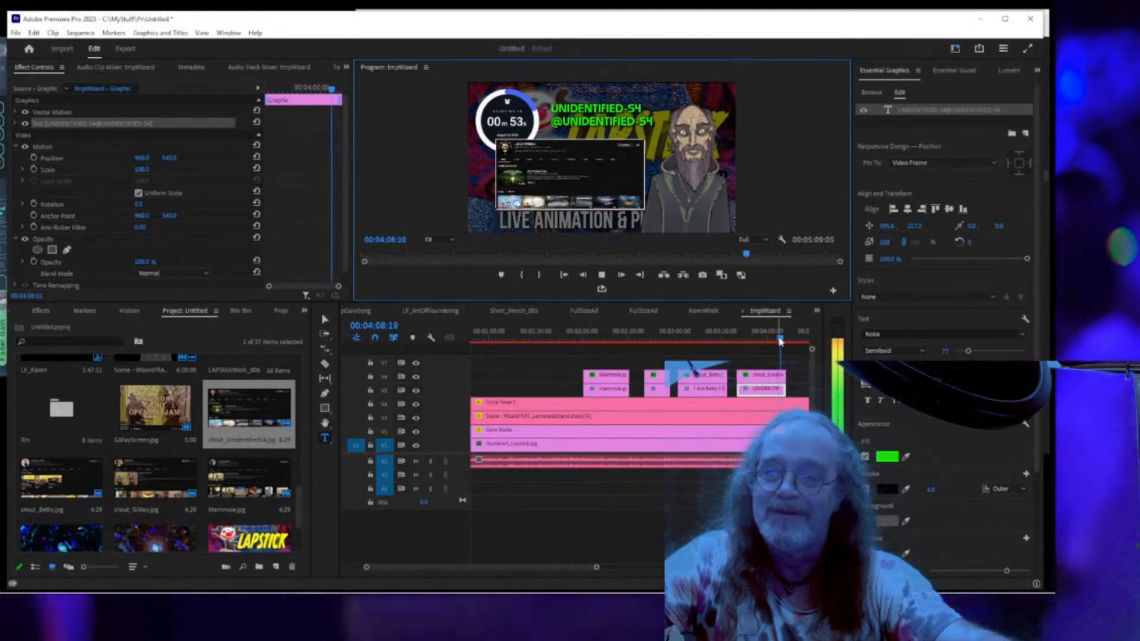
key(space)
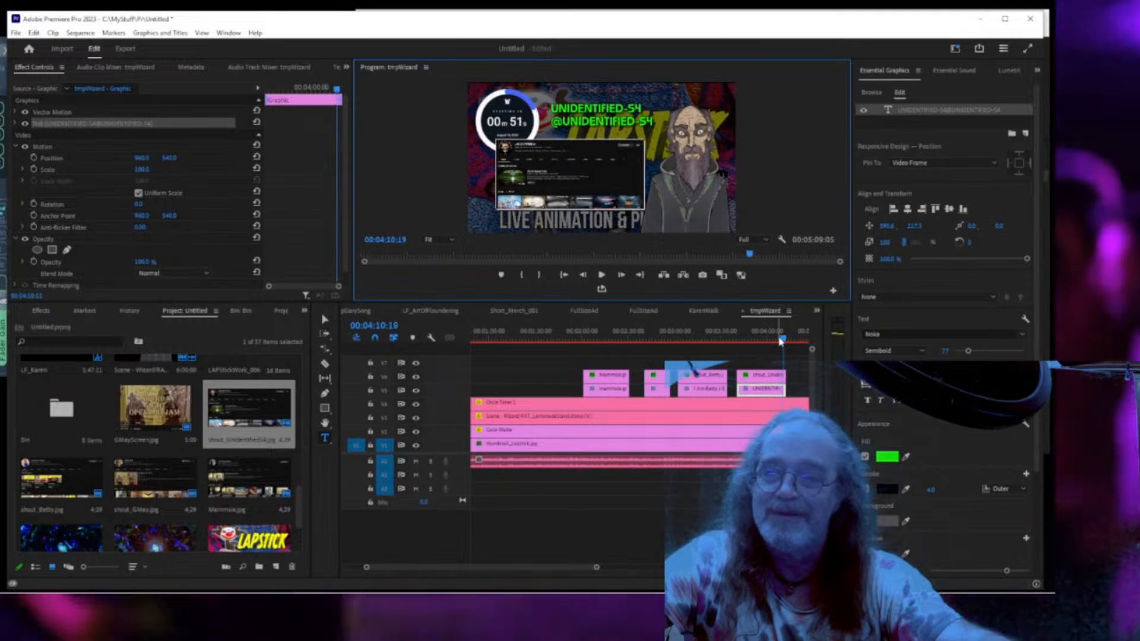
click(779, 340)
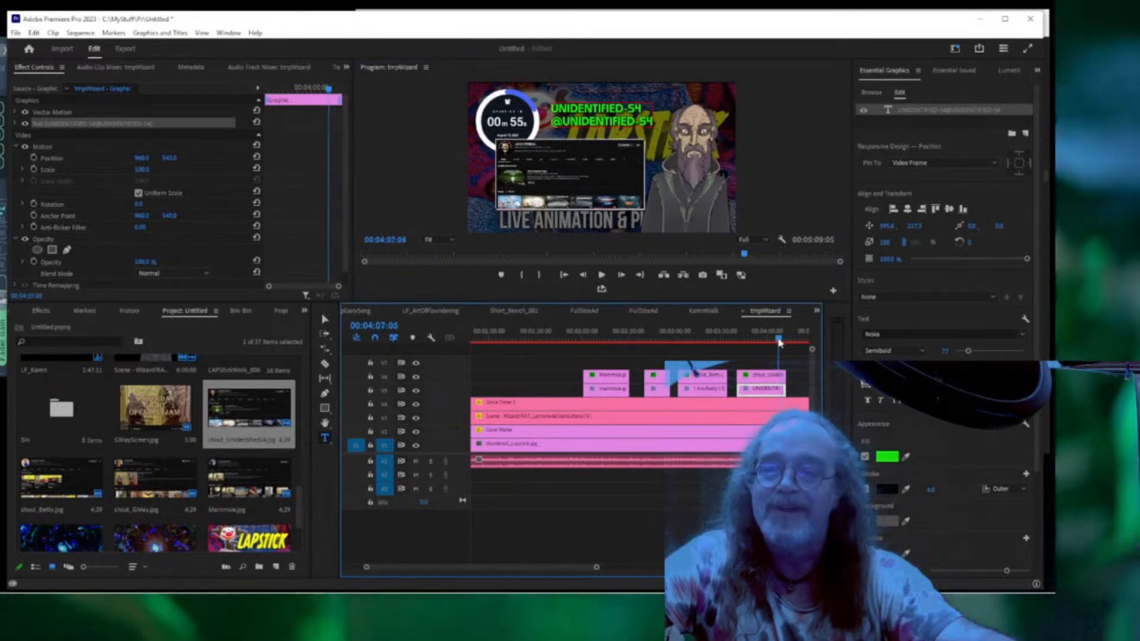
key(space)
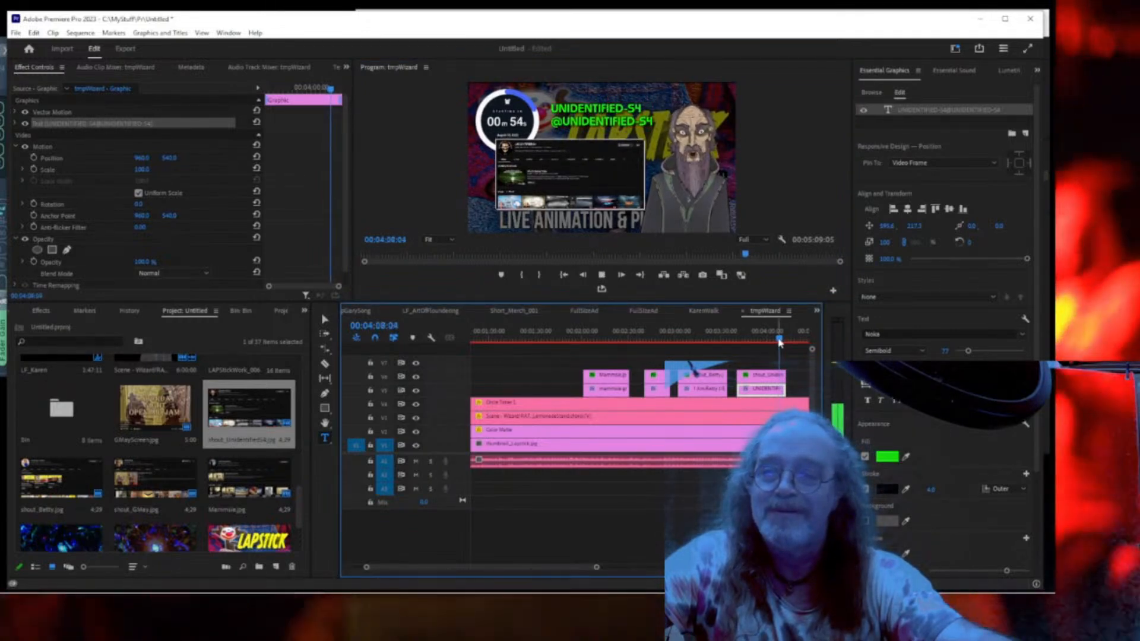
Trim the name text and channel screenshot clips shorter, then replay the scene's ending up to 4:11.
shift+click(775, 380)
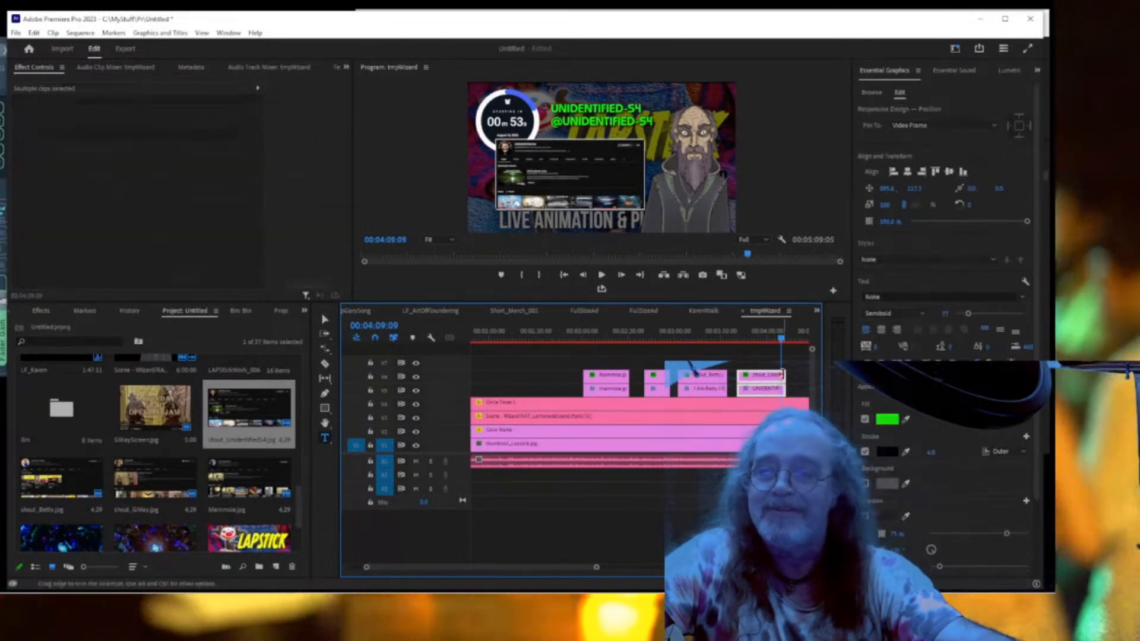
drag(781, 376, 779, 375)
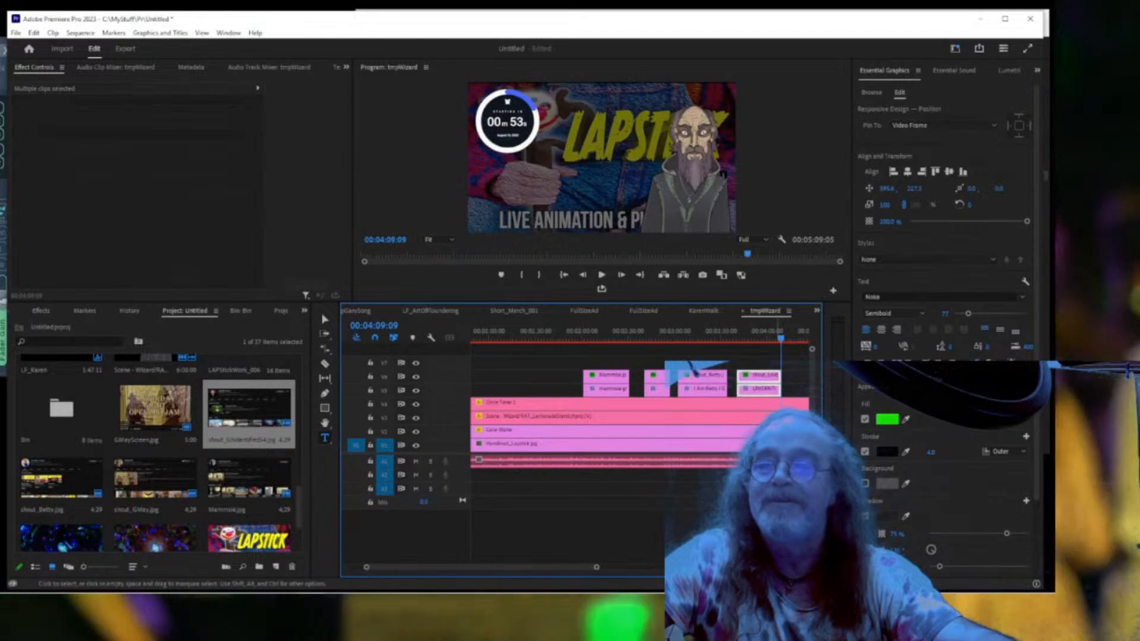
click(758, 339)
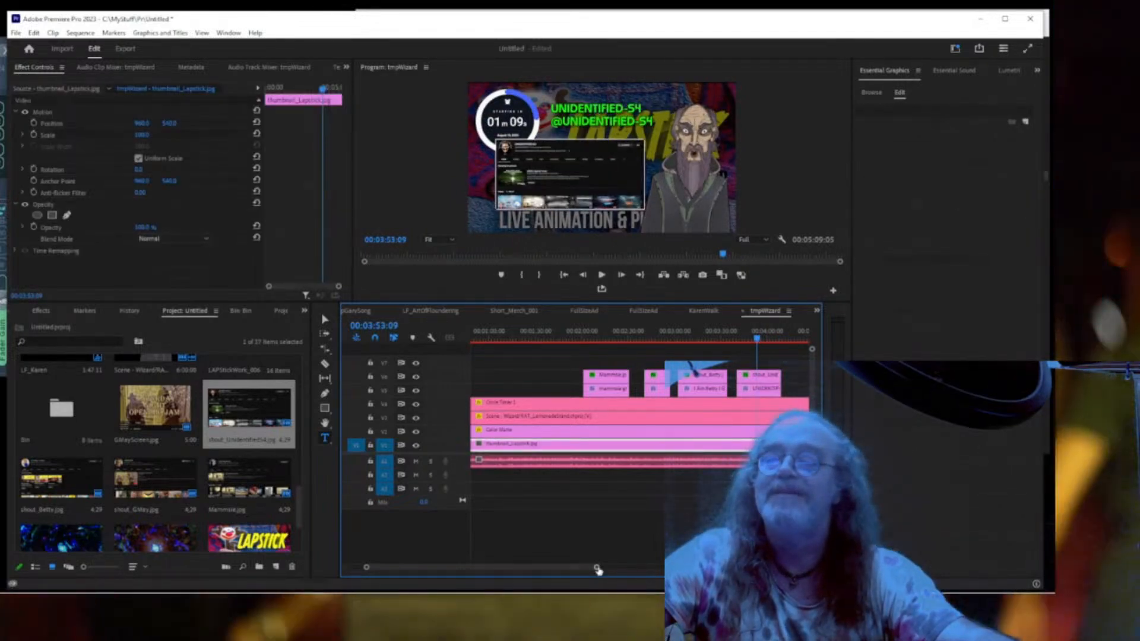
drag(598, 570, 602, 570)
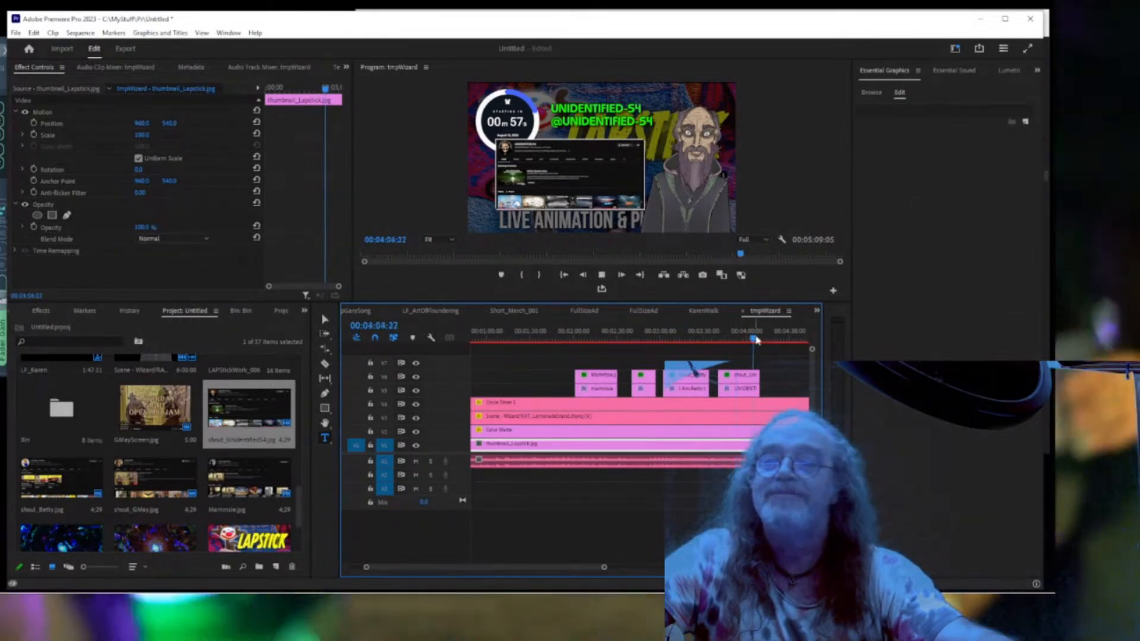
key(space)
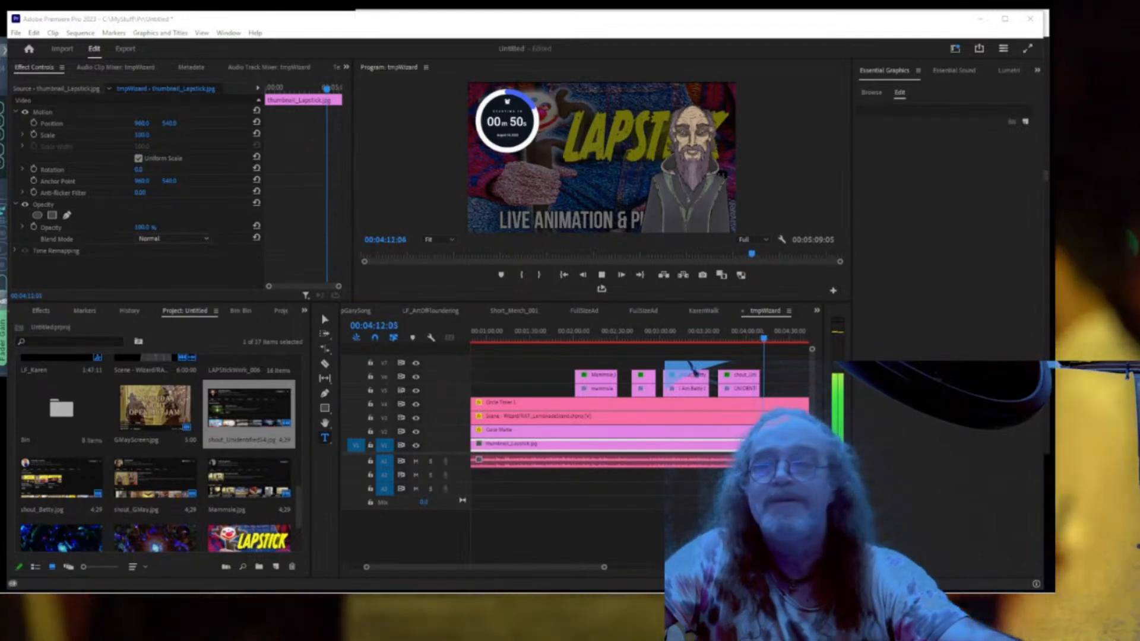
click(750, 340)
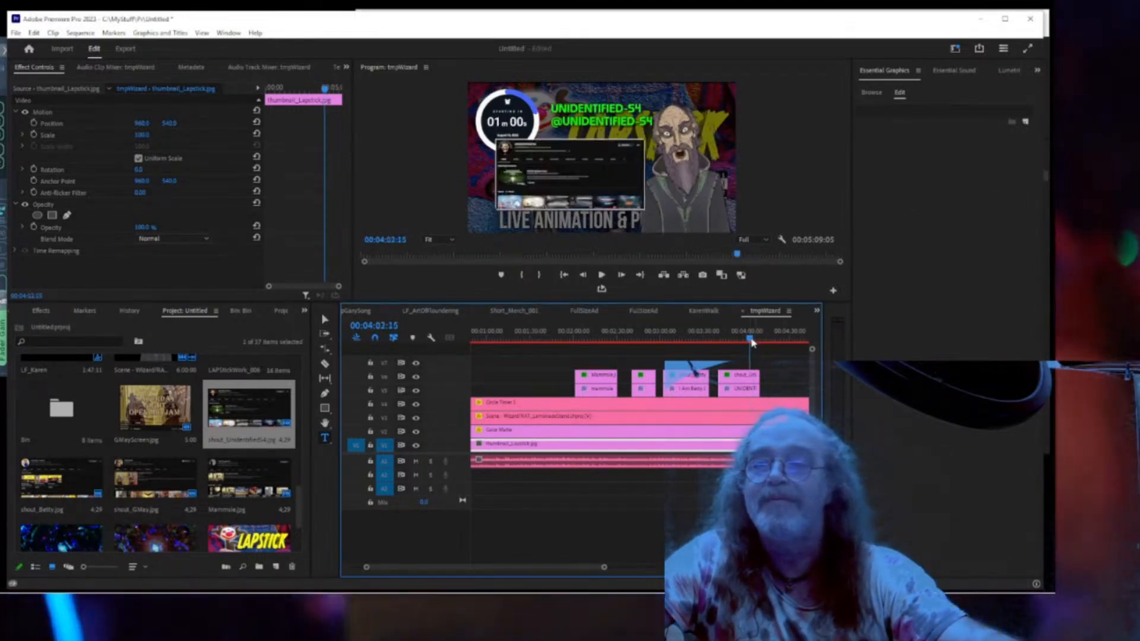
click(764, 342)
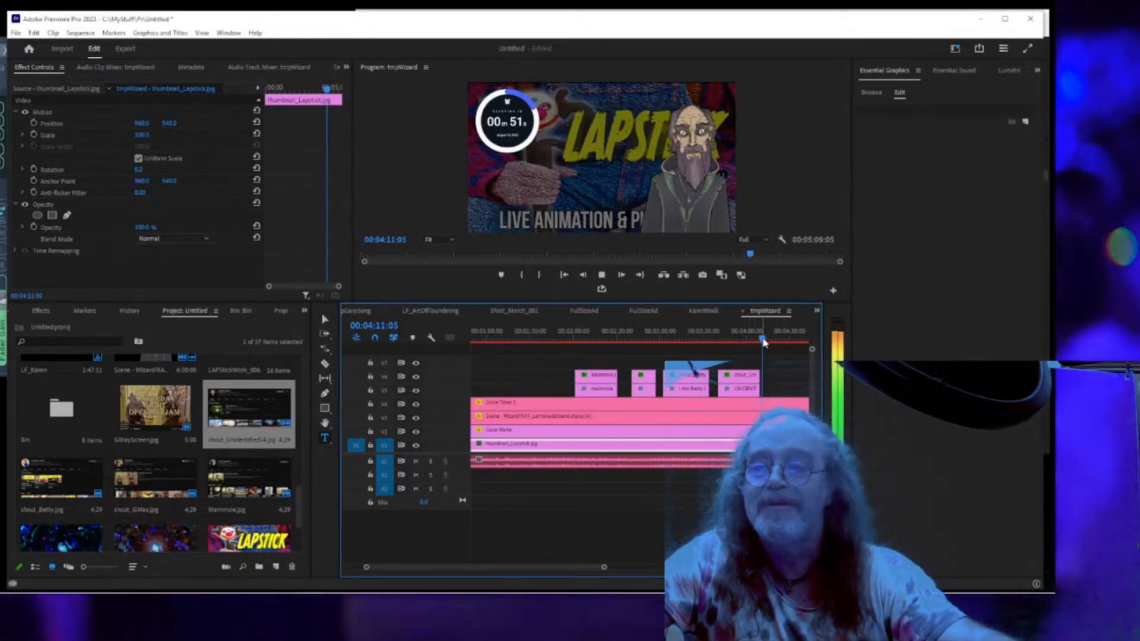
click(762, 340)
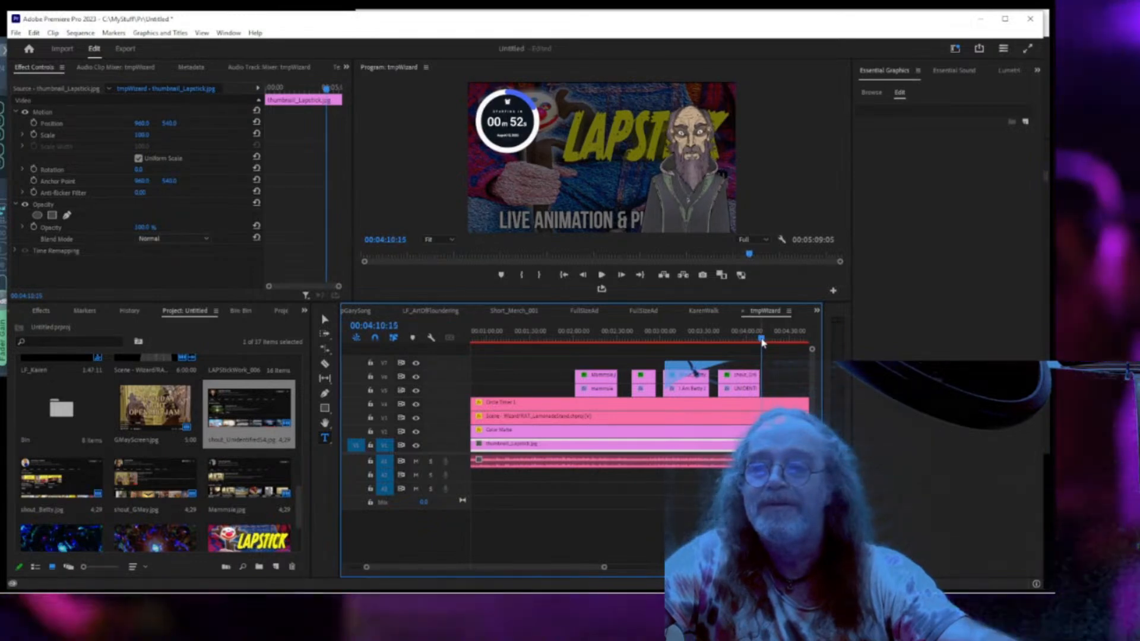
click(758, 341)
key(space)
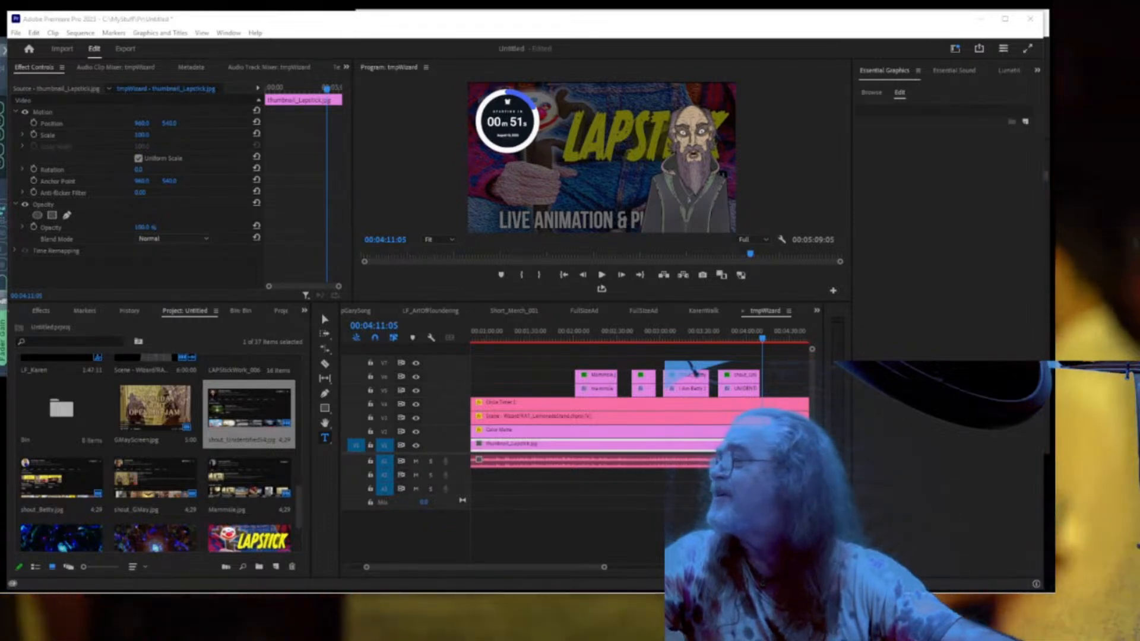
Maximize the Chrome window over the editor to show the allie-patches channel home page.
drag(0, 112, 829, 109)
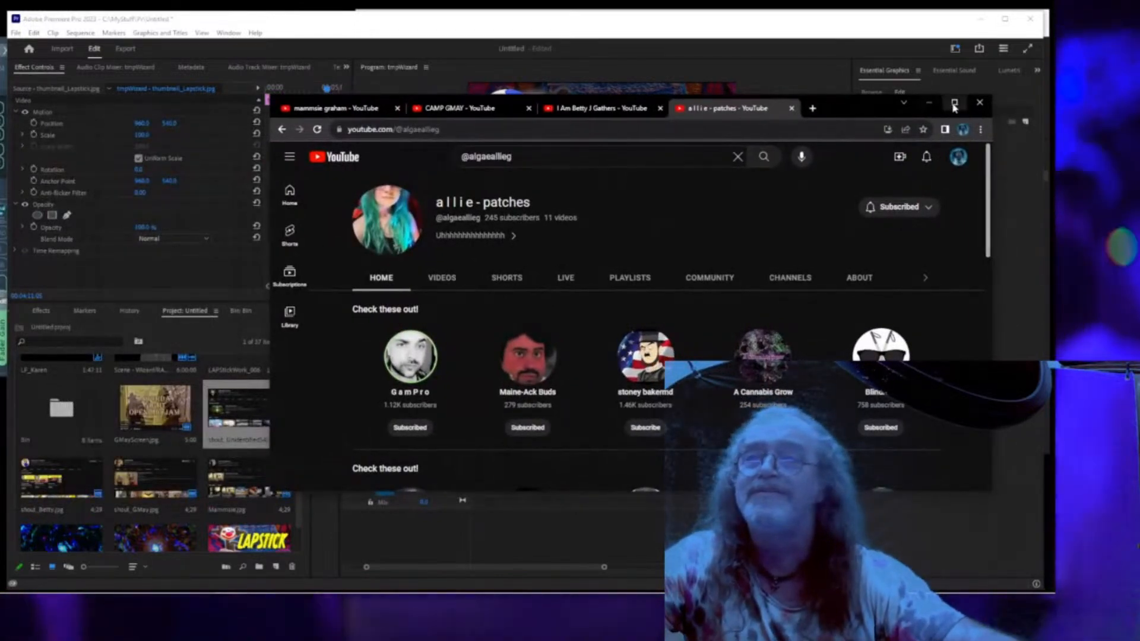
click(954, 104)
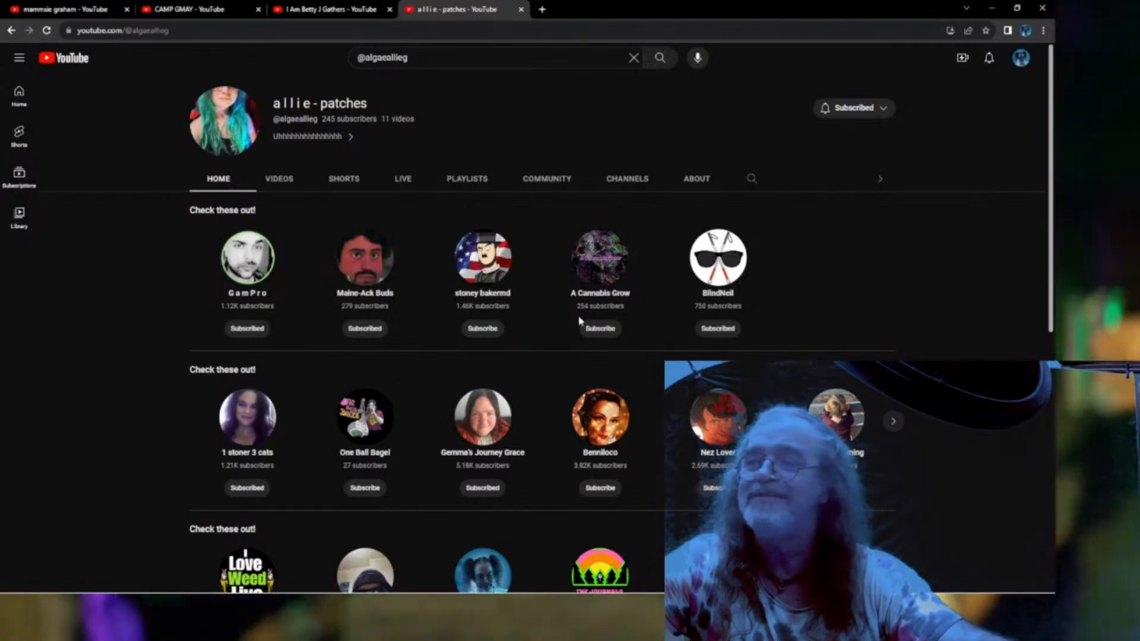
scroll(527, 339, down, 1)
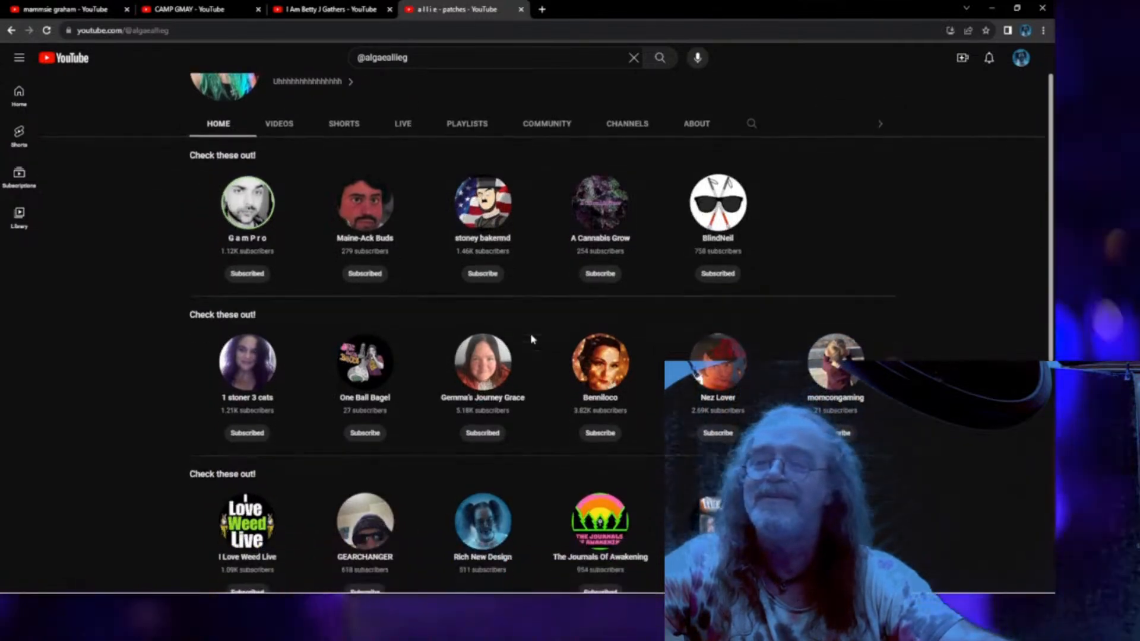
scroll(531, 339, up, 1)
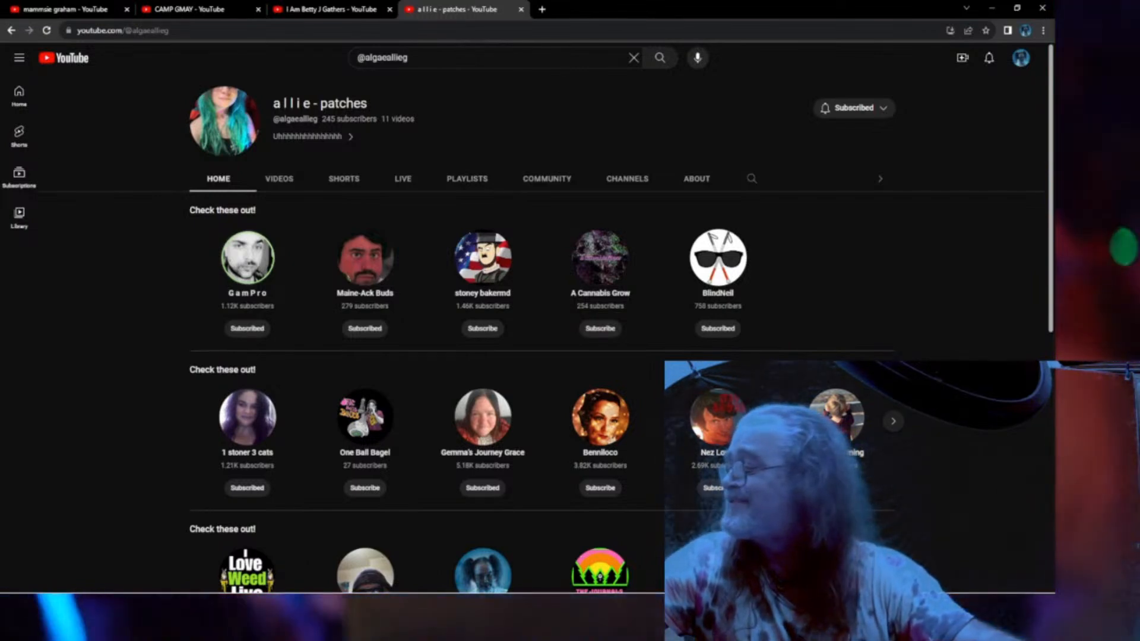
Snip the channel header with its first rows of channels and save it as shout_Allie.
key(alt+Tab)
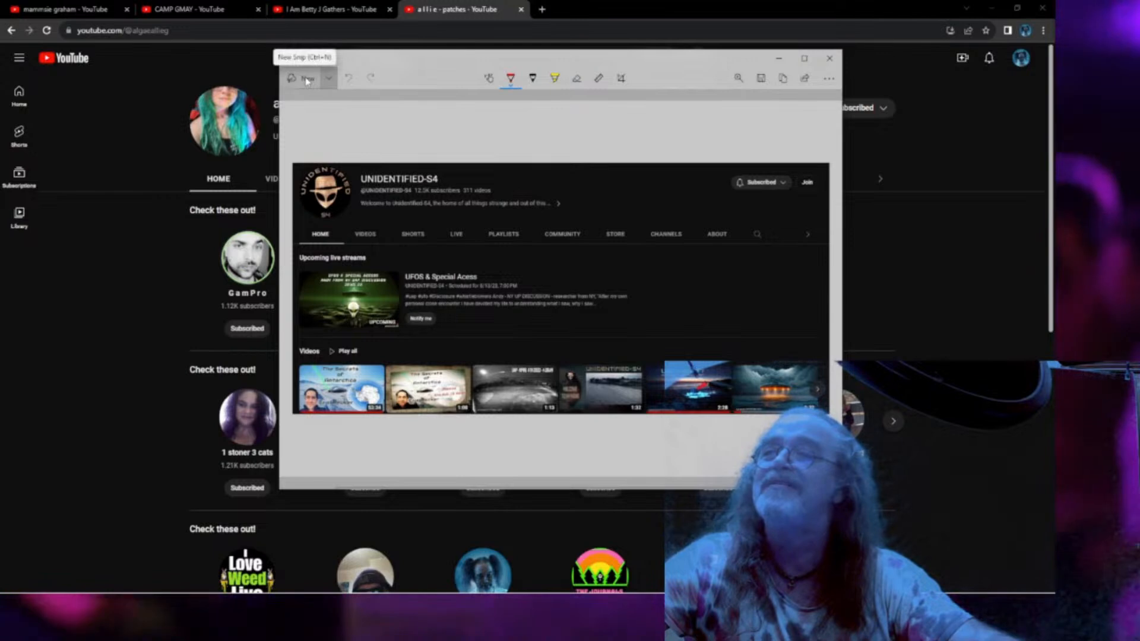
key(super+shift+s)
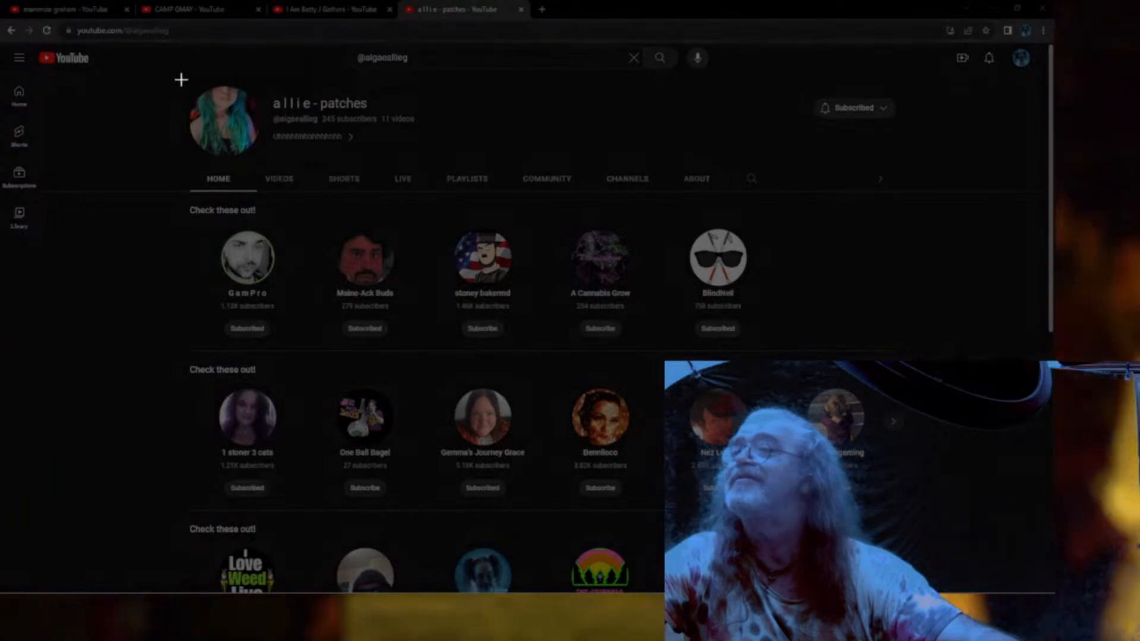
drag(181, 79, 908, 447)
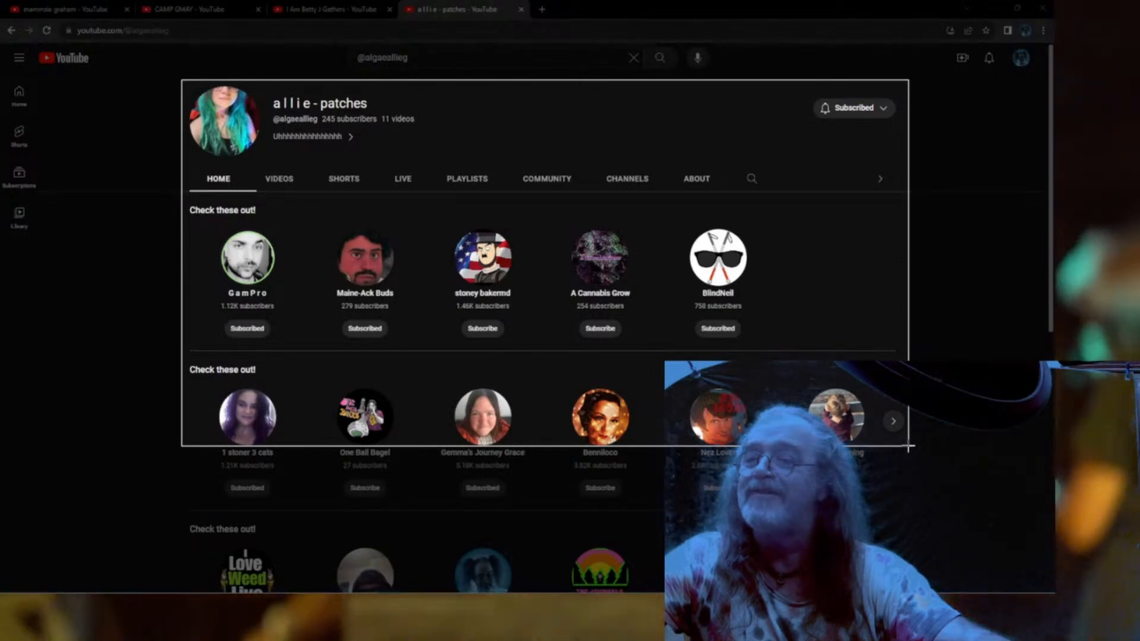
drag(909, 446, 910, 460)
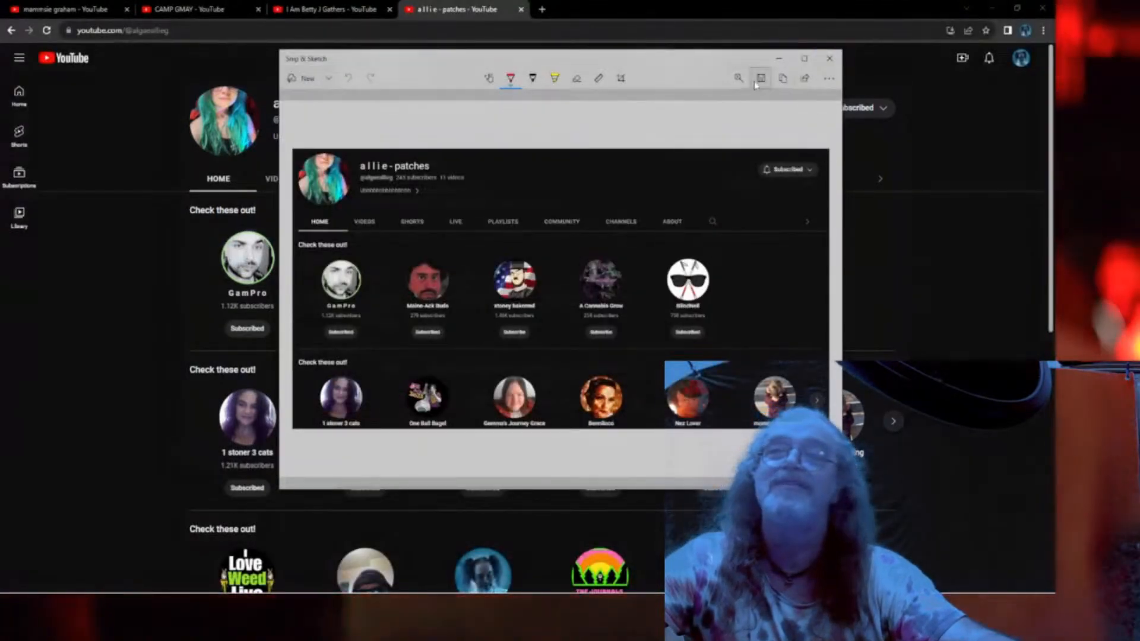
click(759, 78)
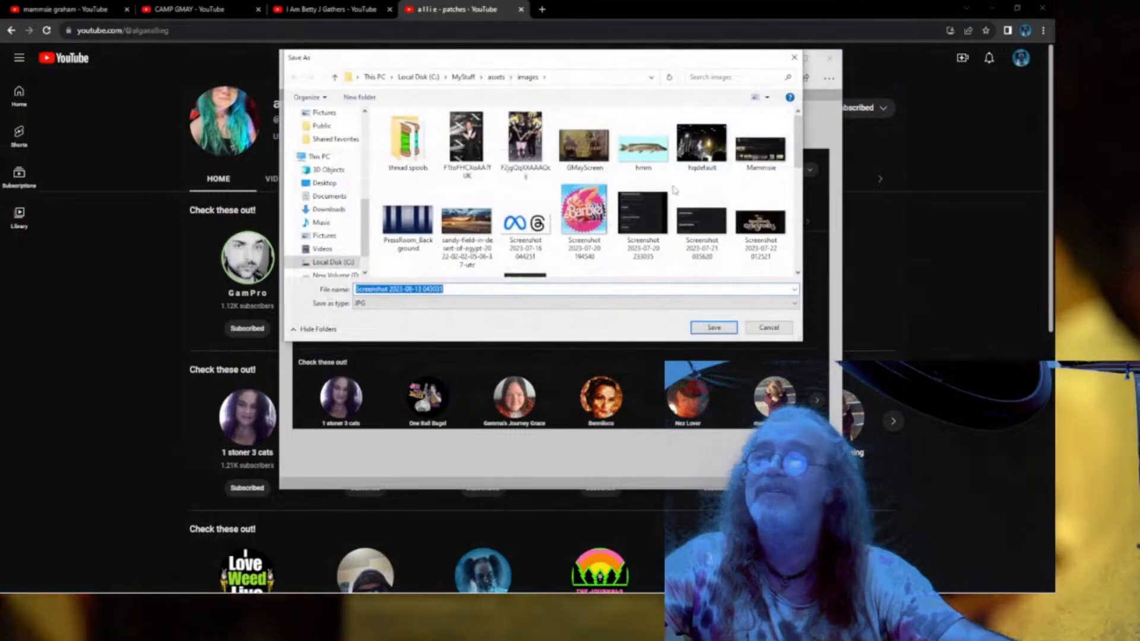
text(sho)
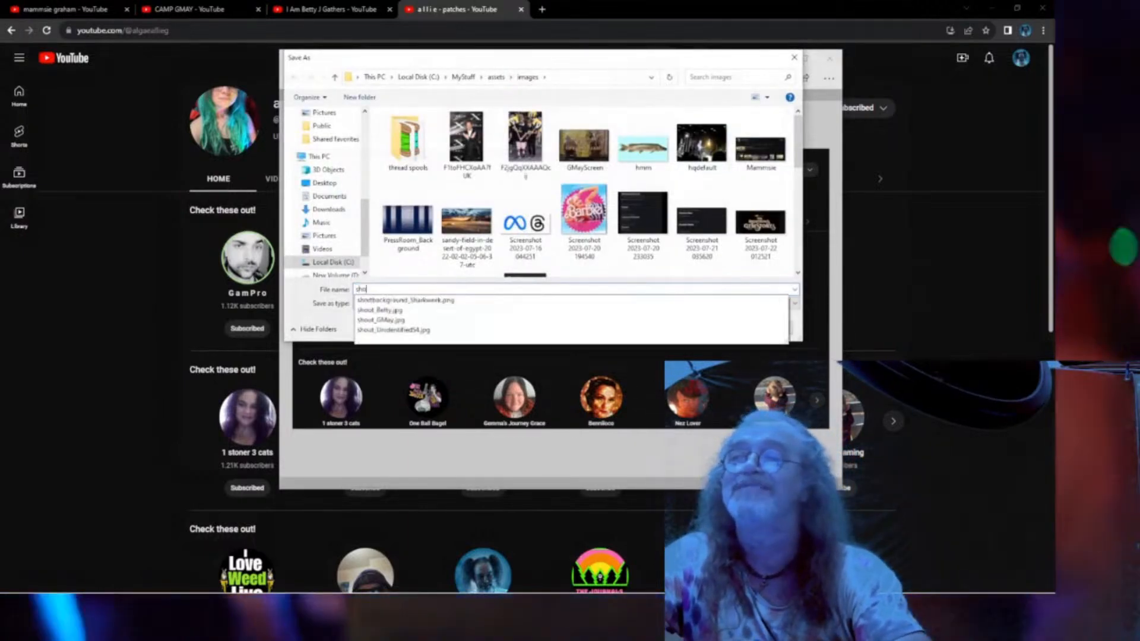
text(ut_Allie)
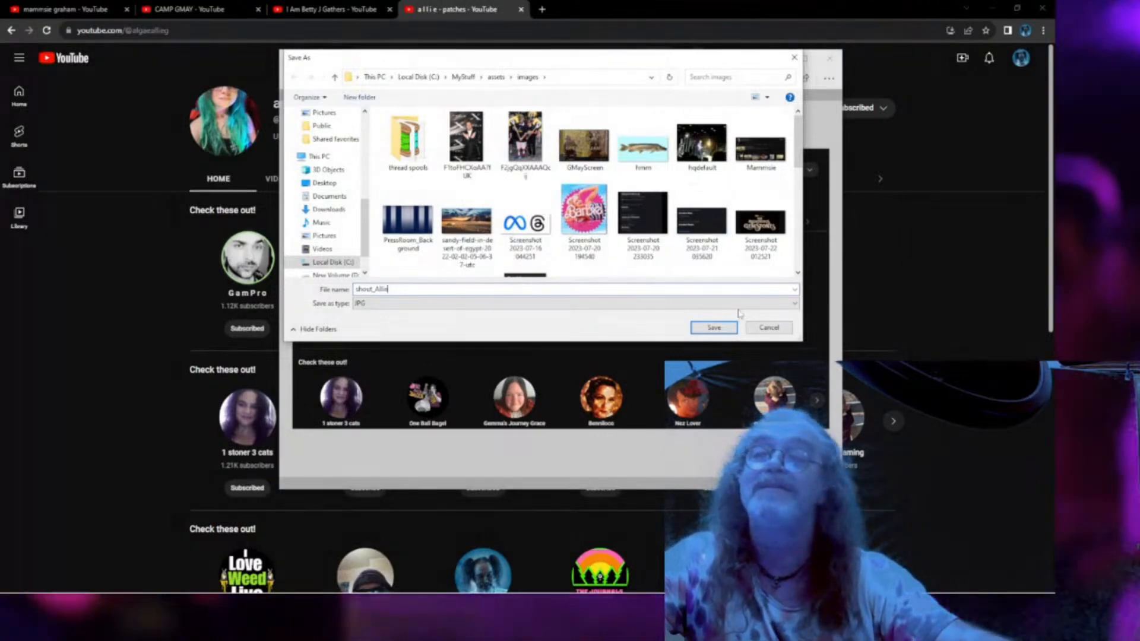
key(Return)
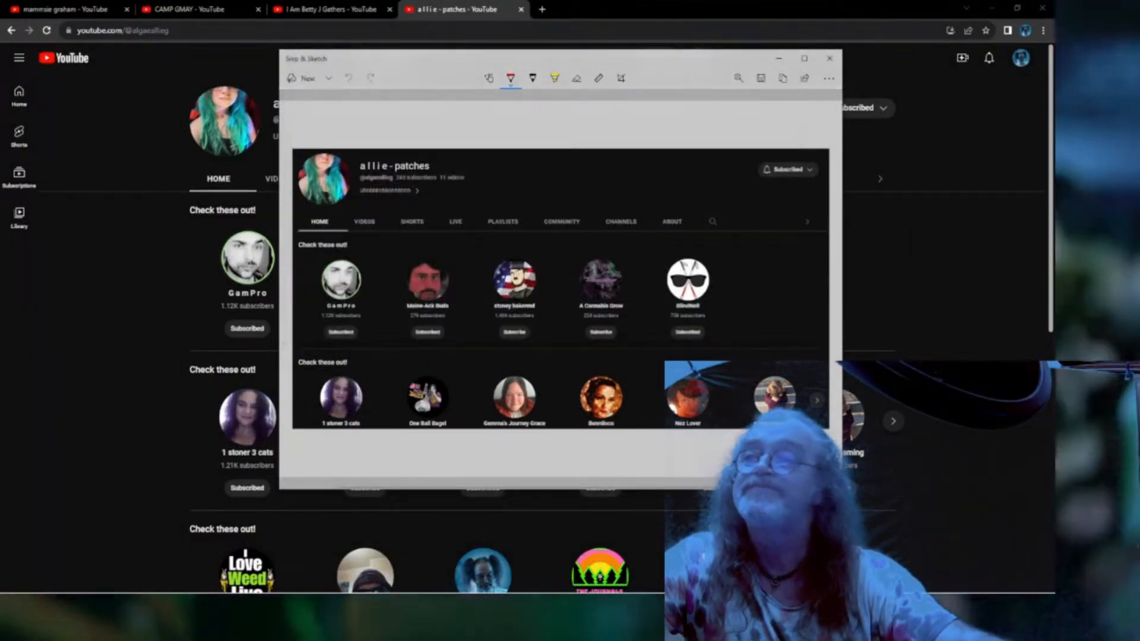
Move the browser window aside and bring Premiere Pro back to the front.
click(706, 9)
mouse_move(706, 8)
mouse_down()
mouse_move(1, 22)
mouse_move(0, 46)
mouse_up()
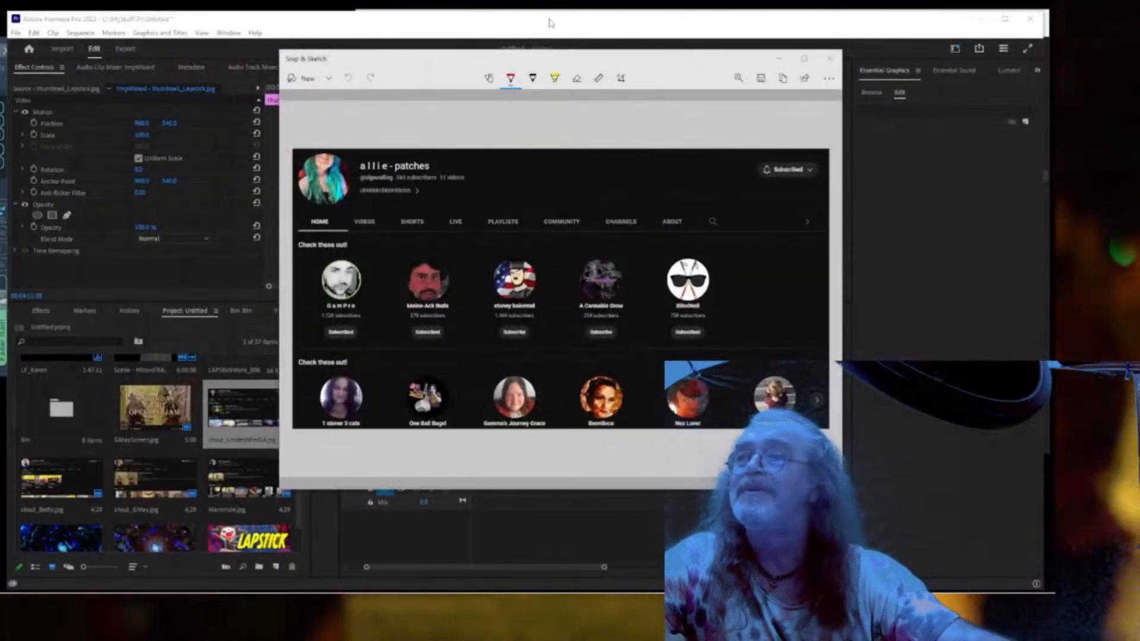
click(549, 23)
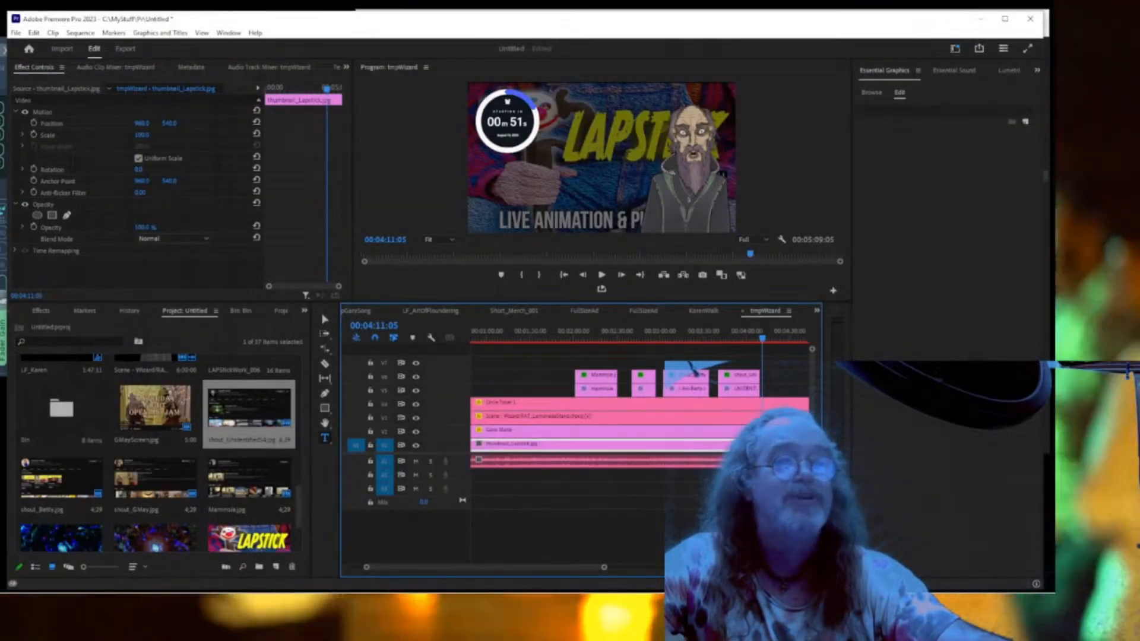
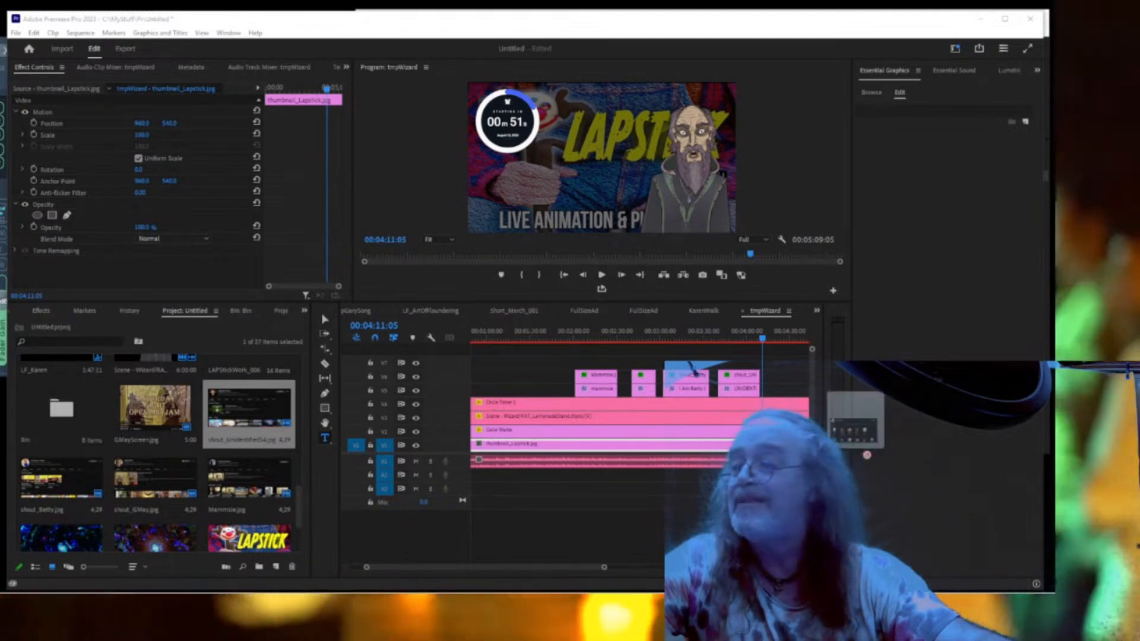
Duplicate the UNIDENTIFIED-S4 title clip further along its V5 track.
drag(250, 416, 200, 410)
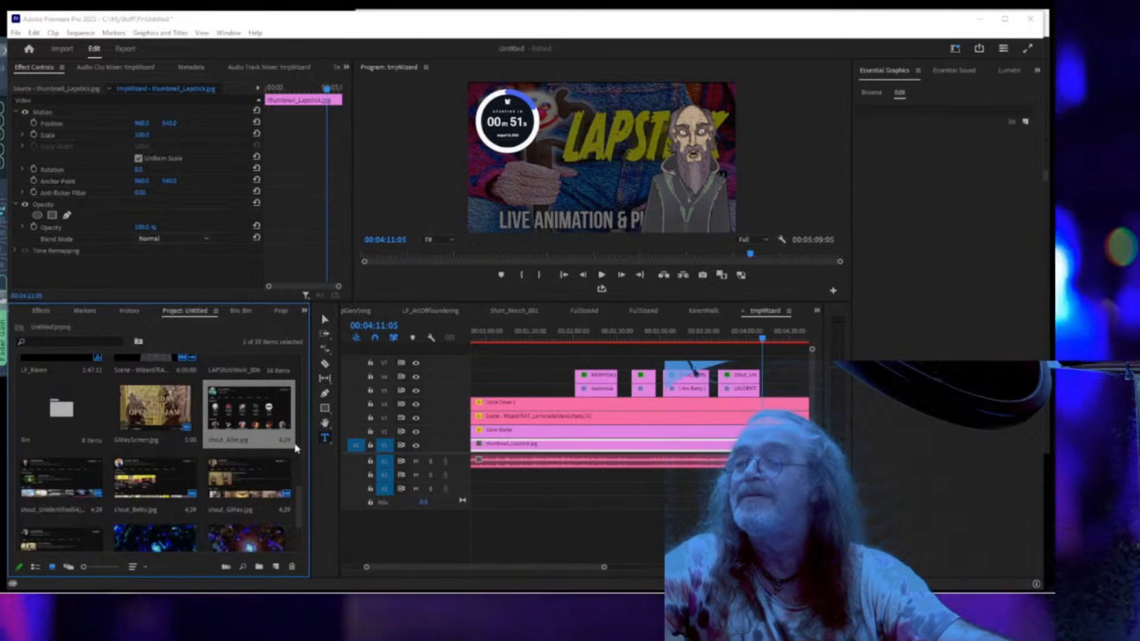
click(739, 390)
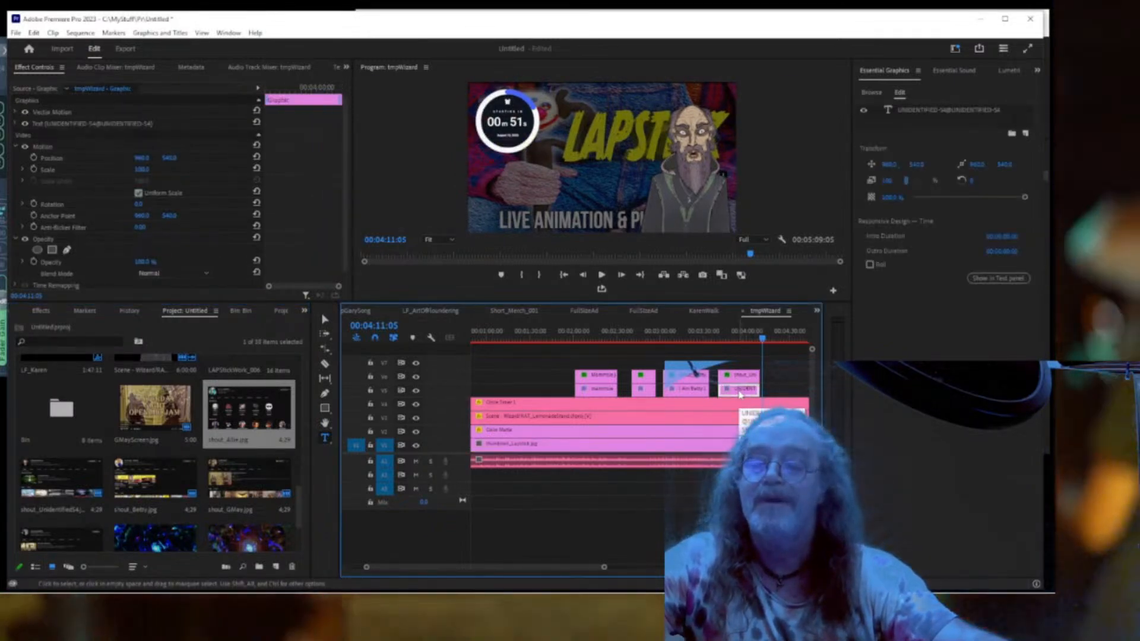
drag(740, 395, 786, 397)
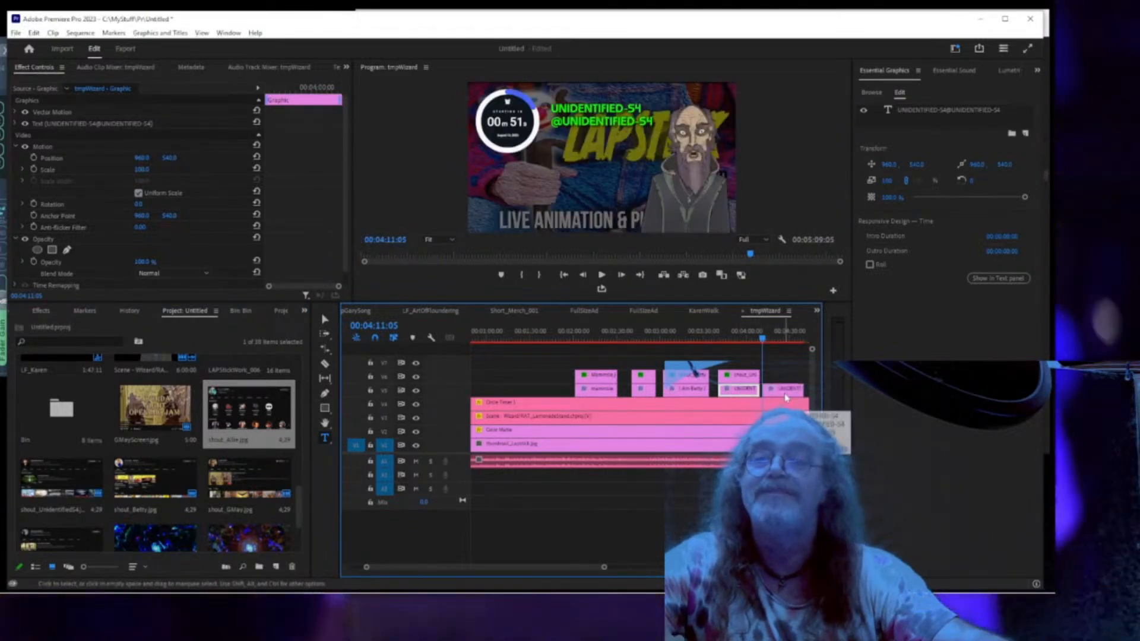
Place shout_Allie.jpg on V6 above the copied title and trim it to match the title's length.
click(304, 418)
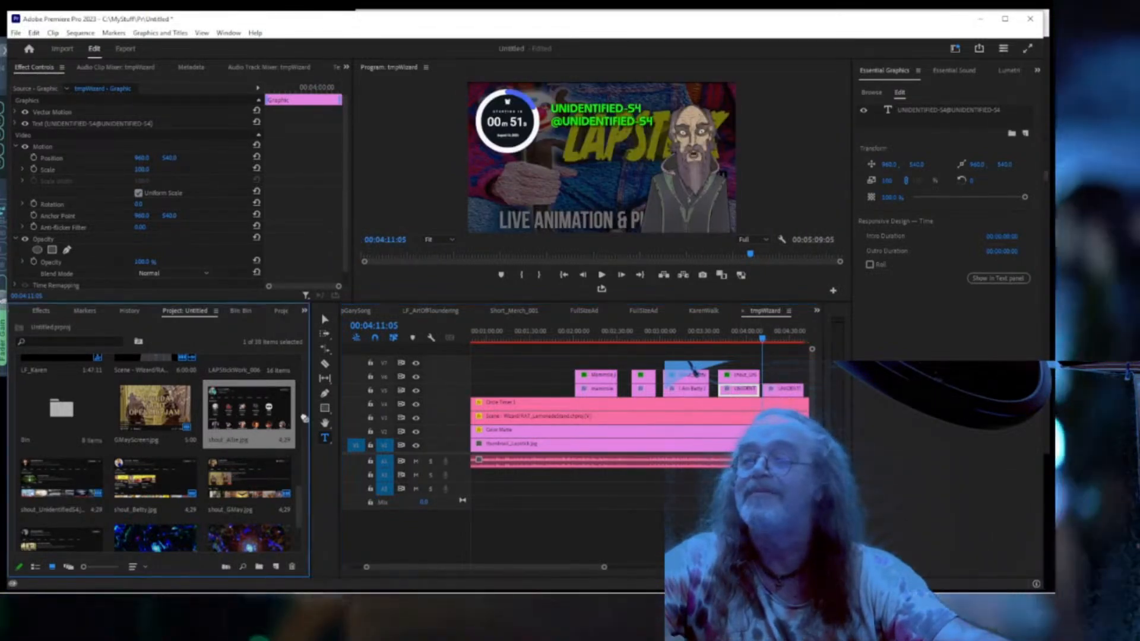
drag(304, 418, 766, 374)
click(766, 376)
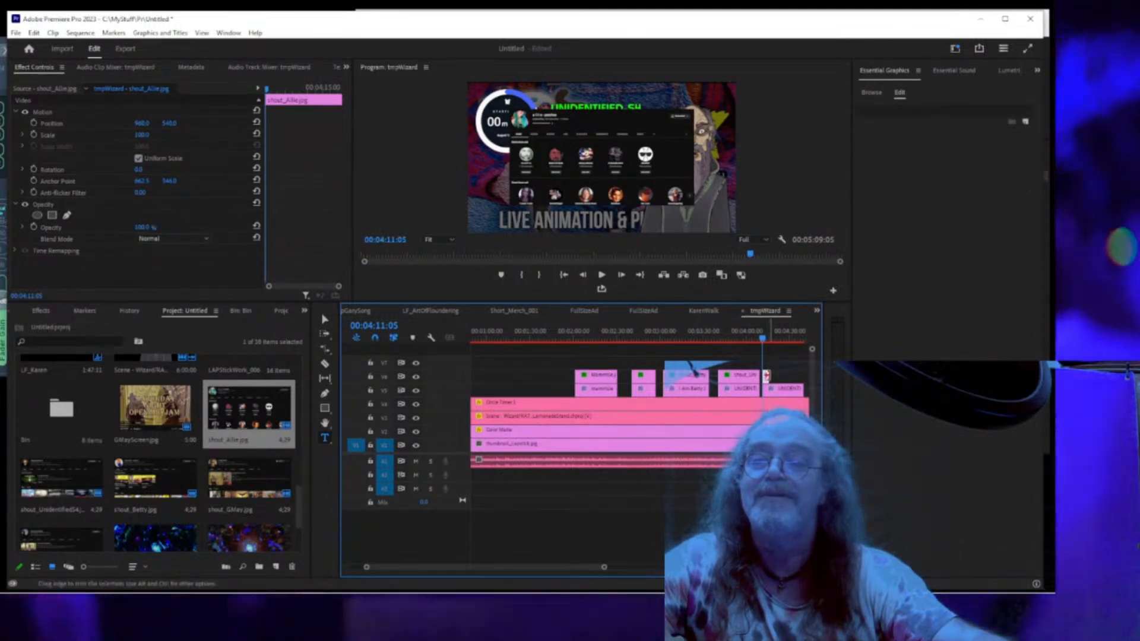
drag(766, 375, 759, 373)
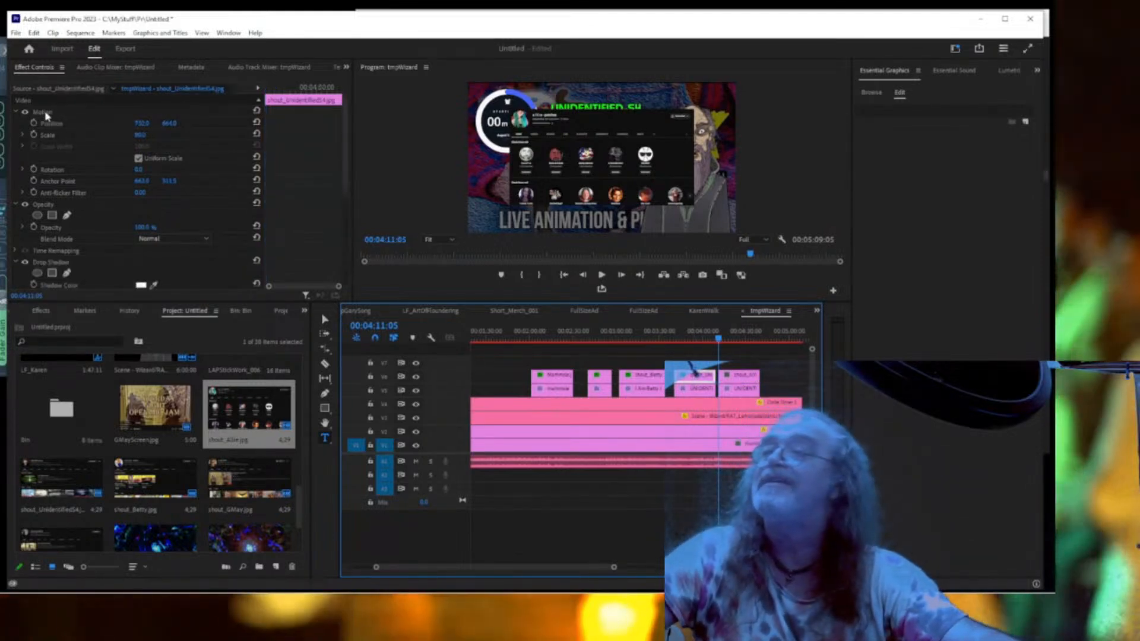
Paste the previous screenshot's Motion scale and position onto the shout_Allie clip.
click(44, 112)
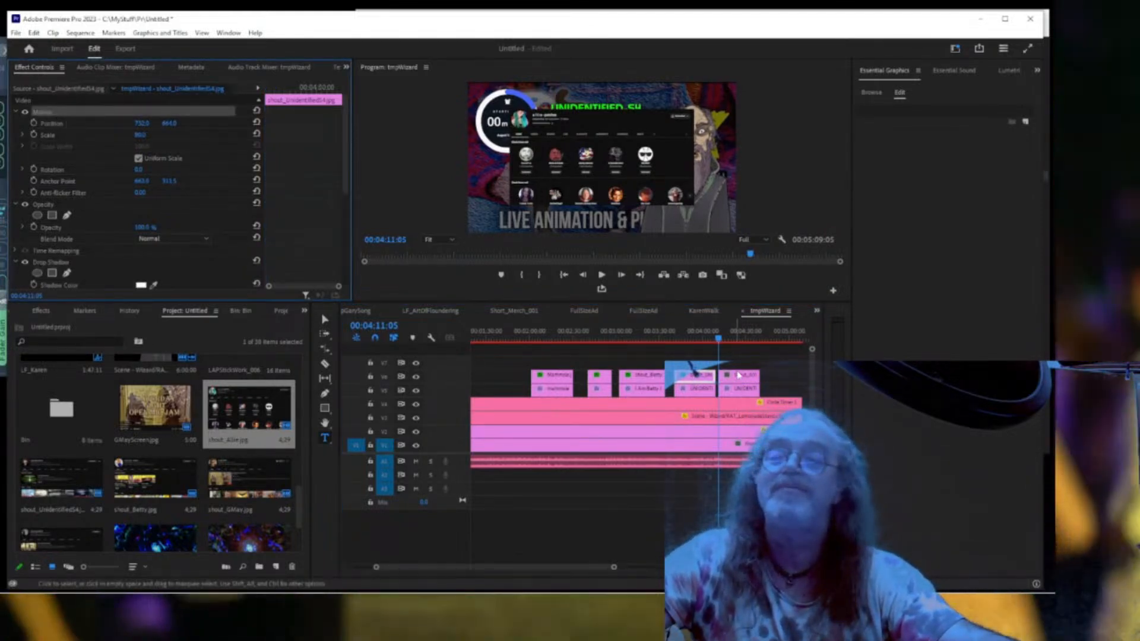
click(740, 375)
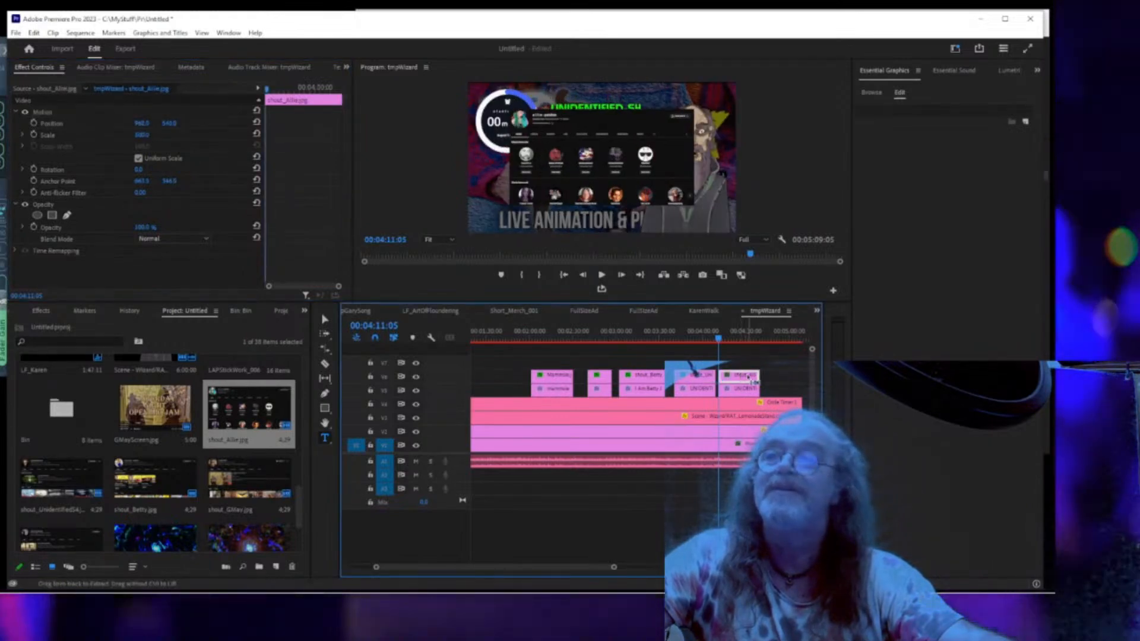
key(ctrl+v)
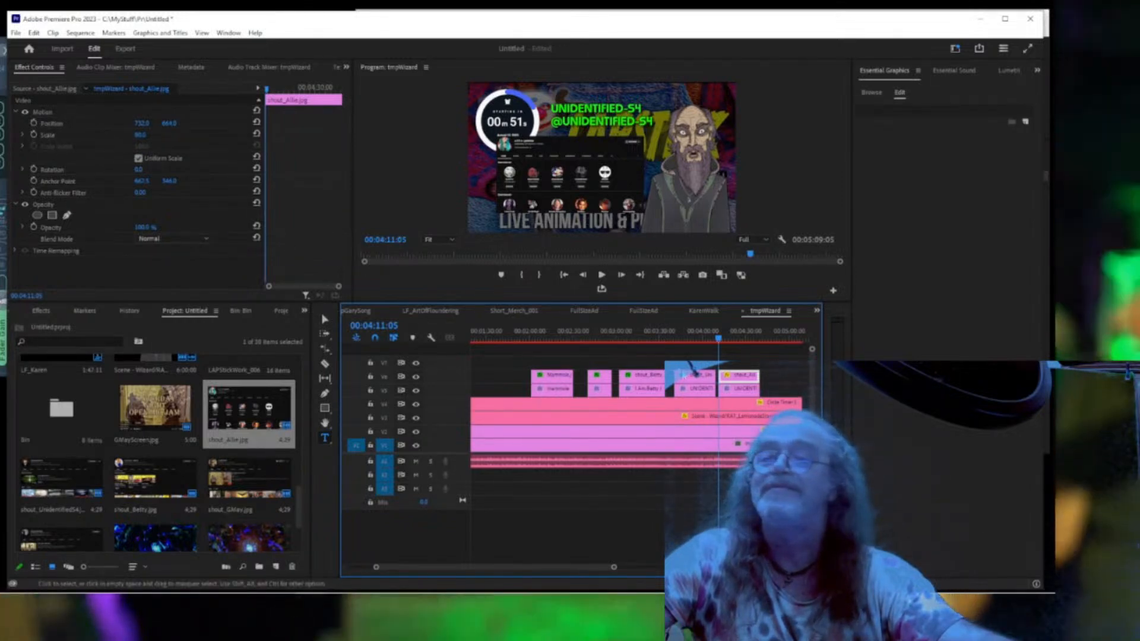
Compare shout_UnidentifiedS4's drop shadow settings against shout_Allie's in Effect Controls.
click(698, 377)
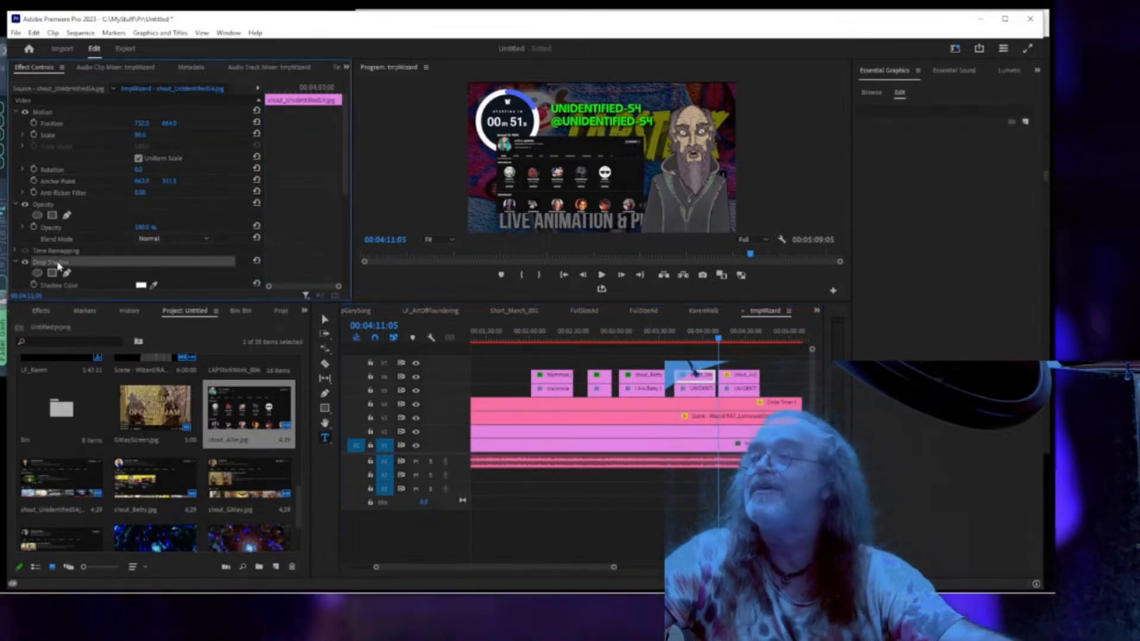
scroll(68, 268, down, 4)
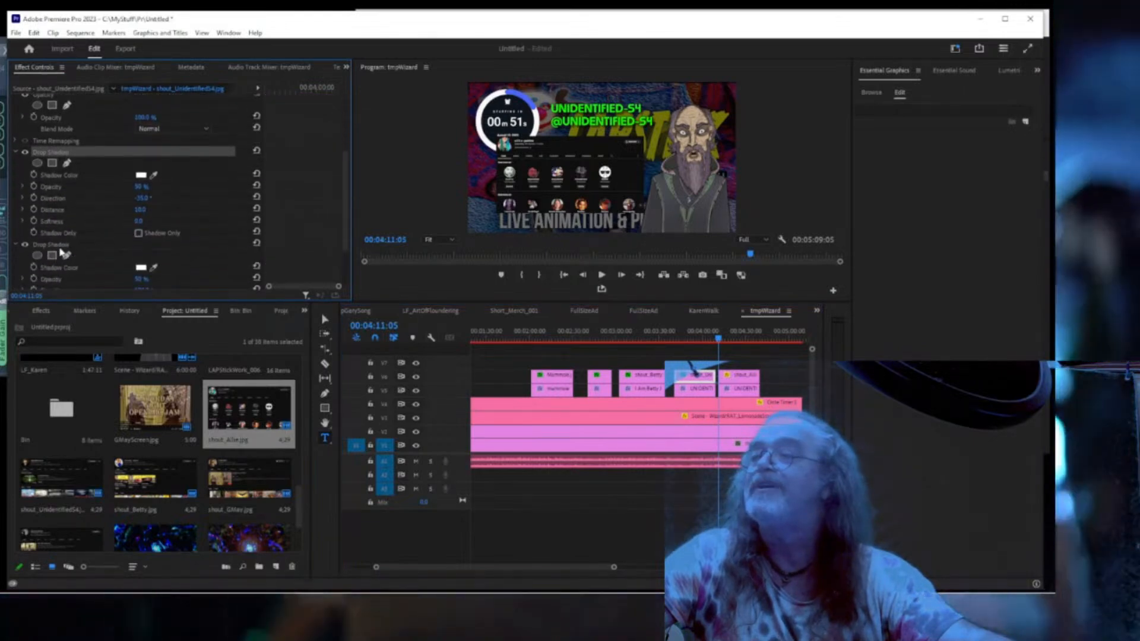
scroll(60, 249, down, 1)
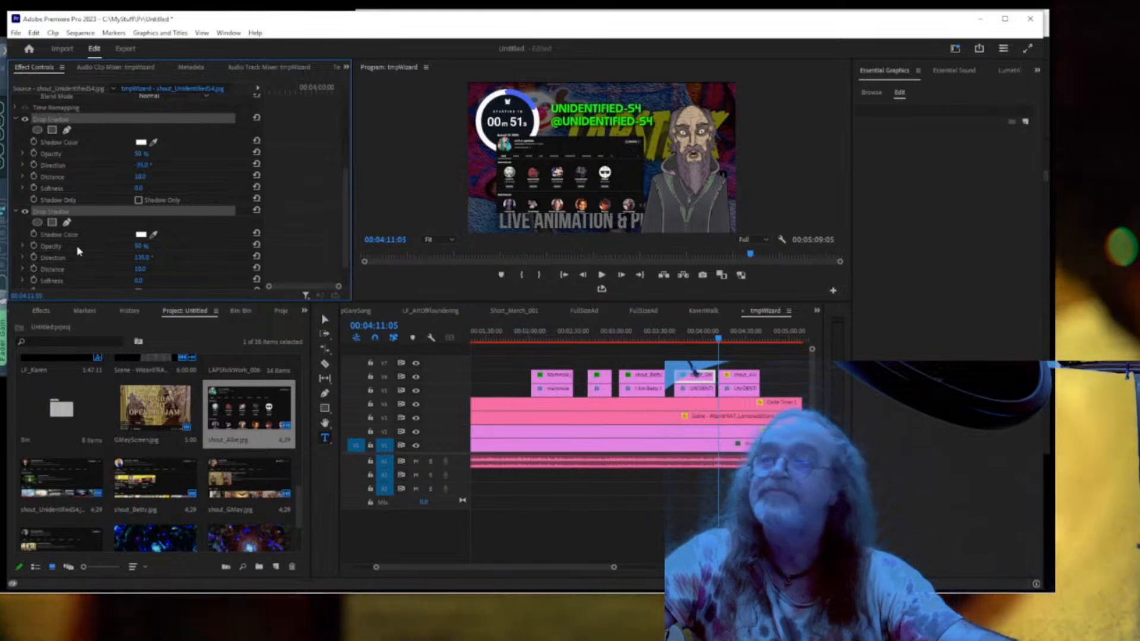
click(745, 379)
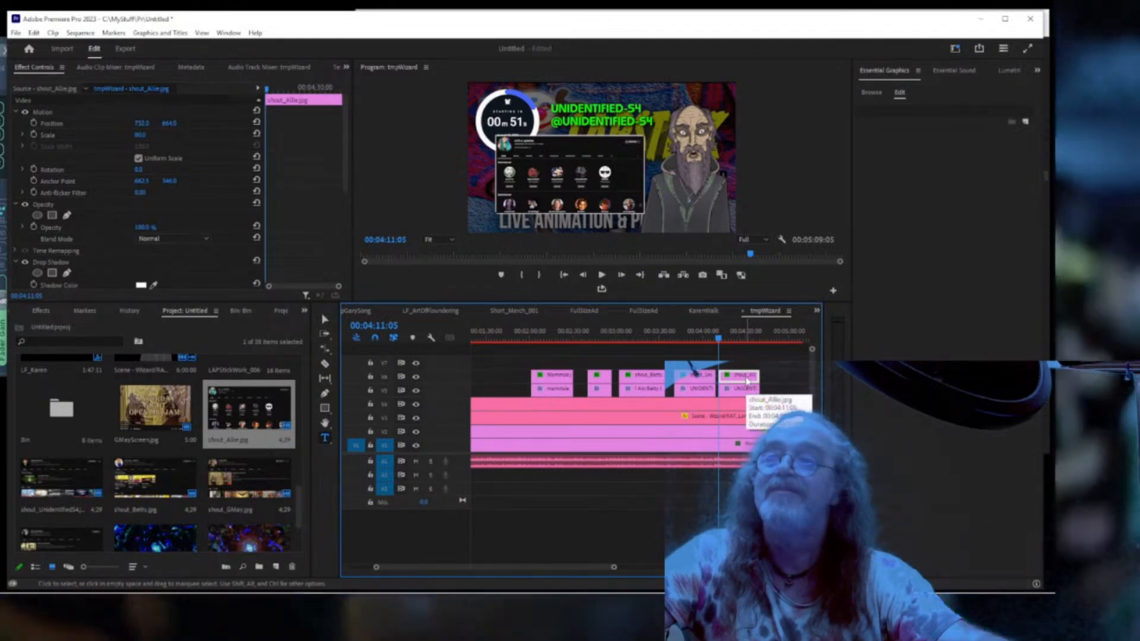
click(747, 388)
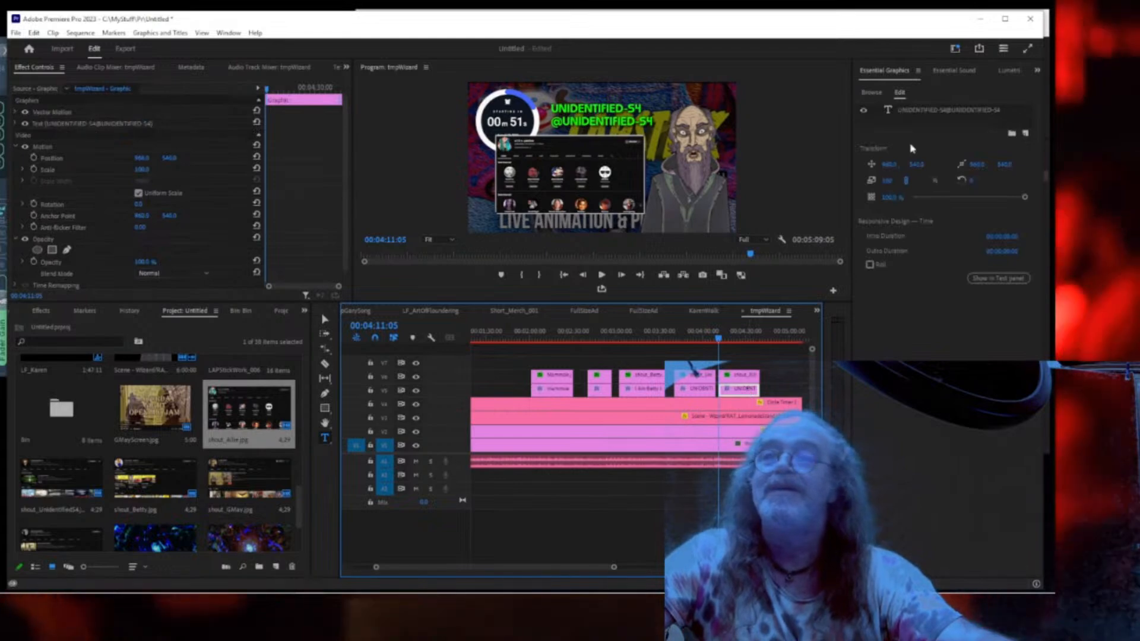
Retype the copied title with the allie-patches channel name and handle, then center-align it.
click(923, 111)
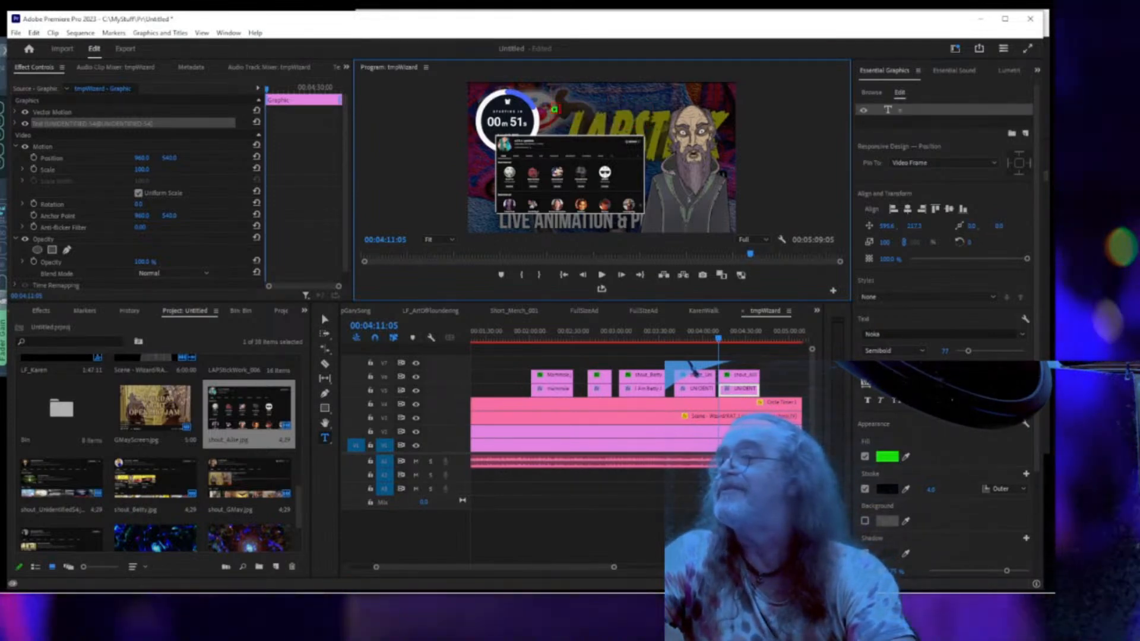
text(llie-)
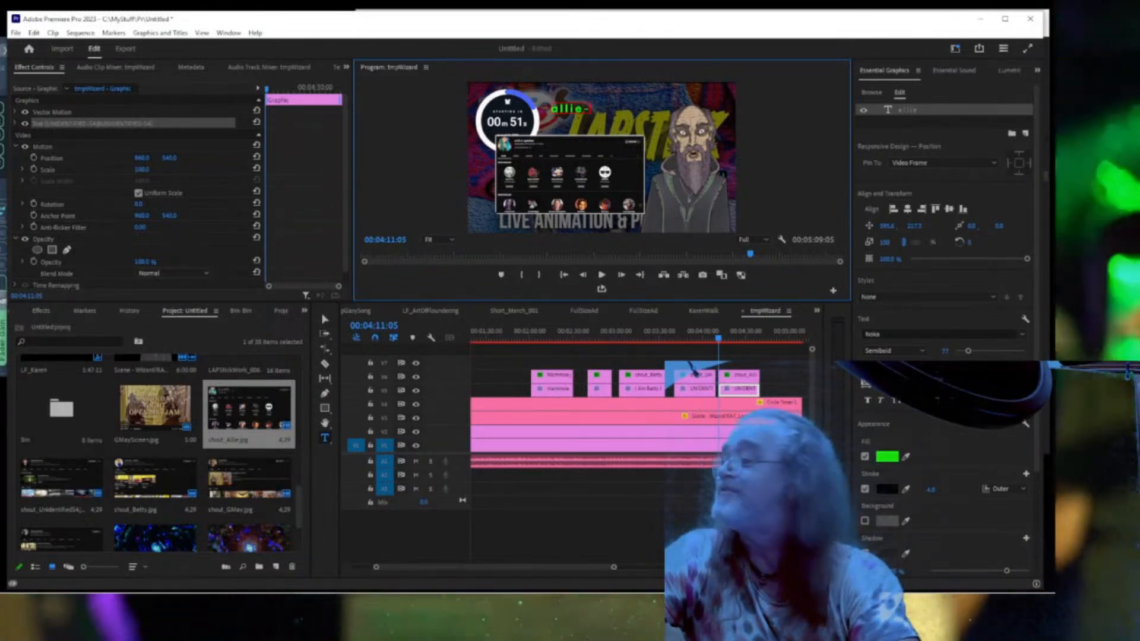
text(pa)
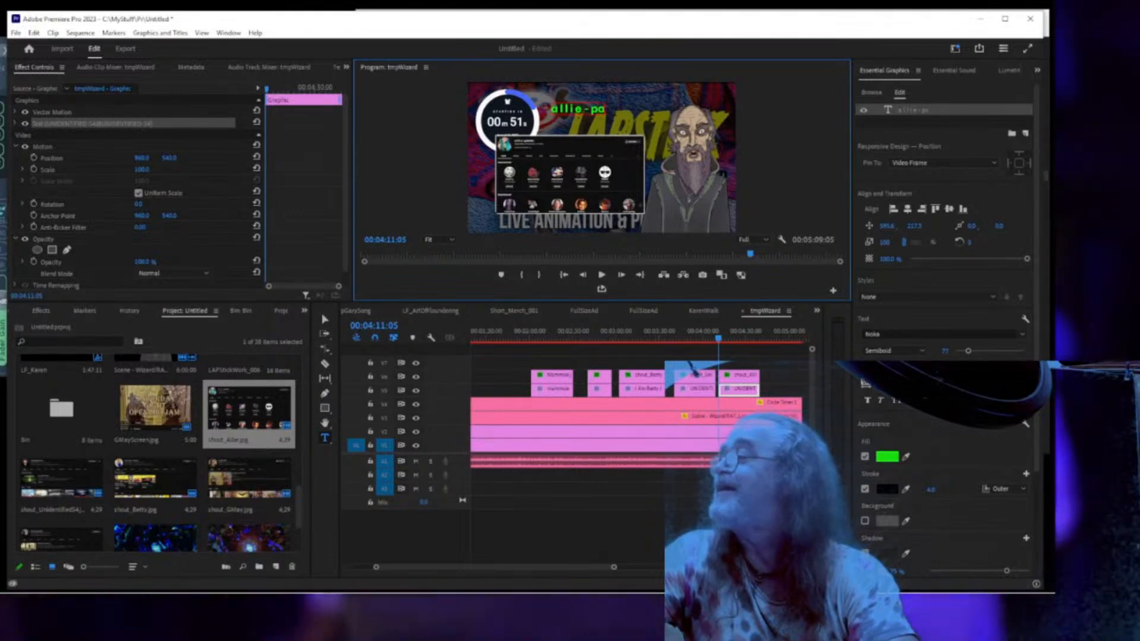
text(tches)
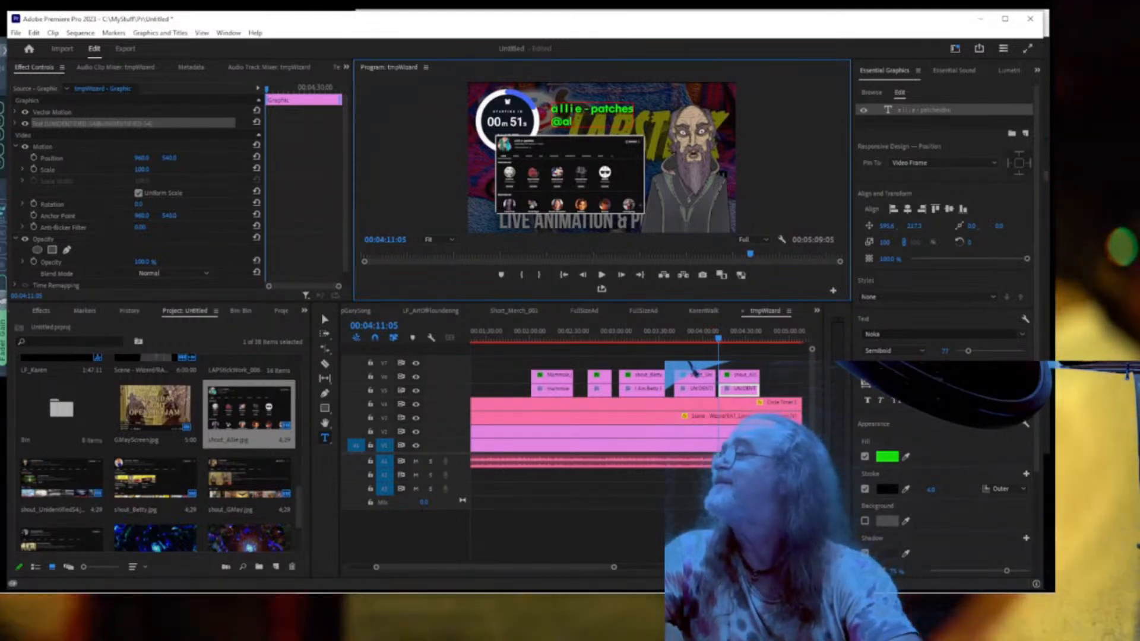
text(@algaeallieg)
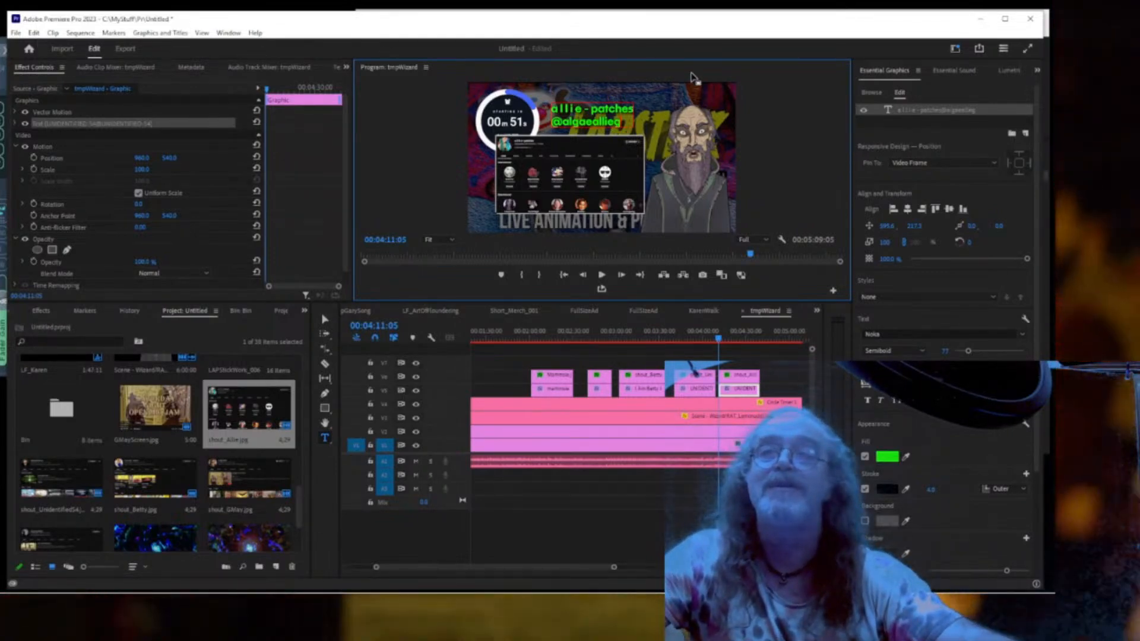
click(943, 113)
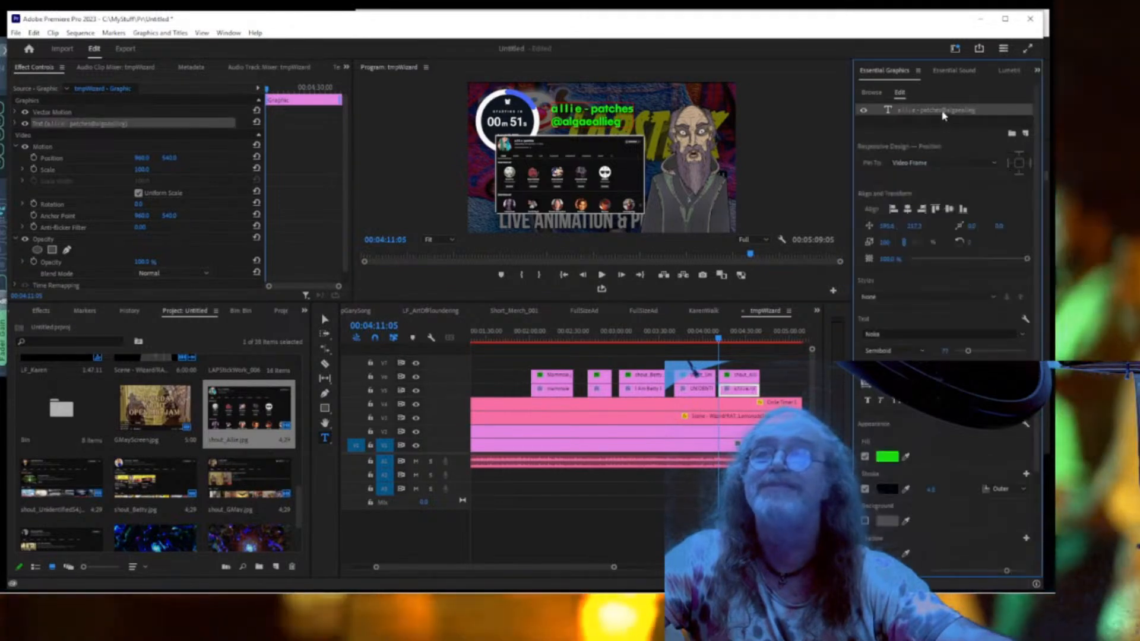
click(907, 211)
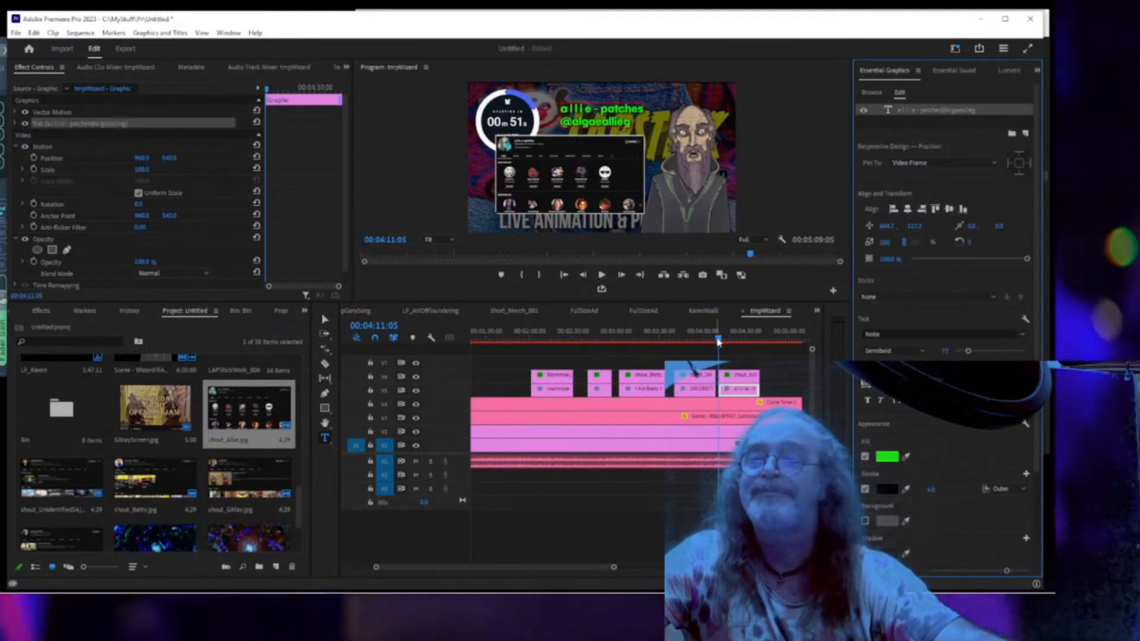
drag(719, 341, 712, 337)
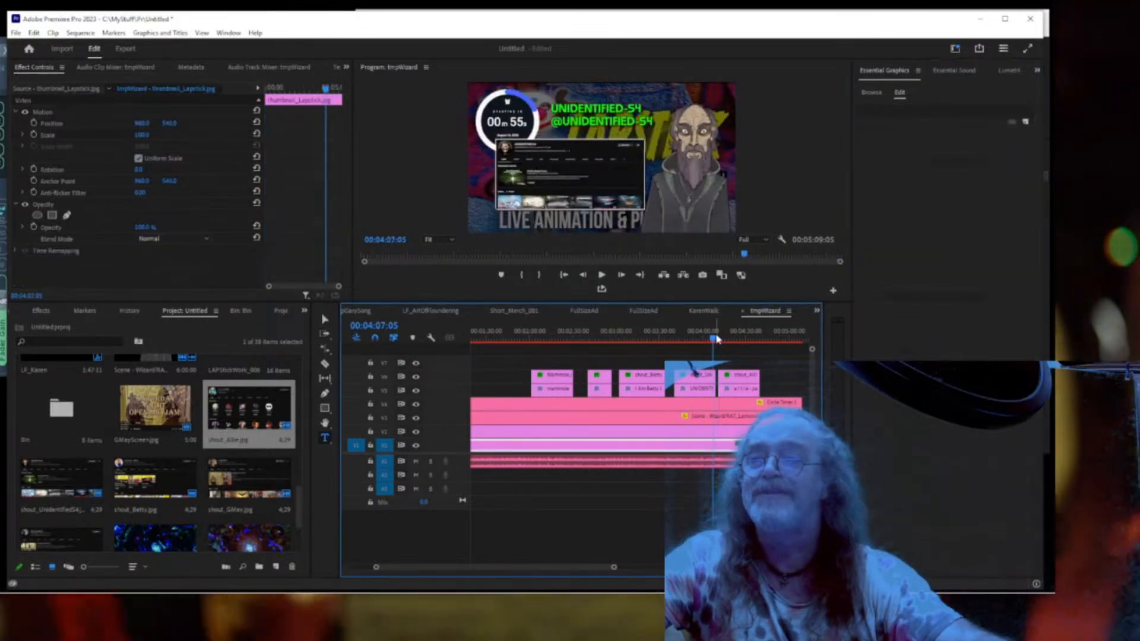
Play the allie-patches section full screen to review it, then stop.
key(ctrl+grave)
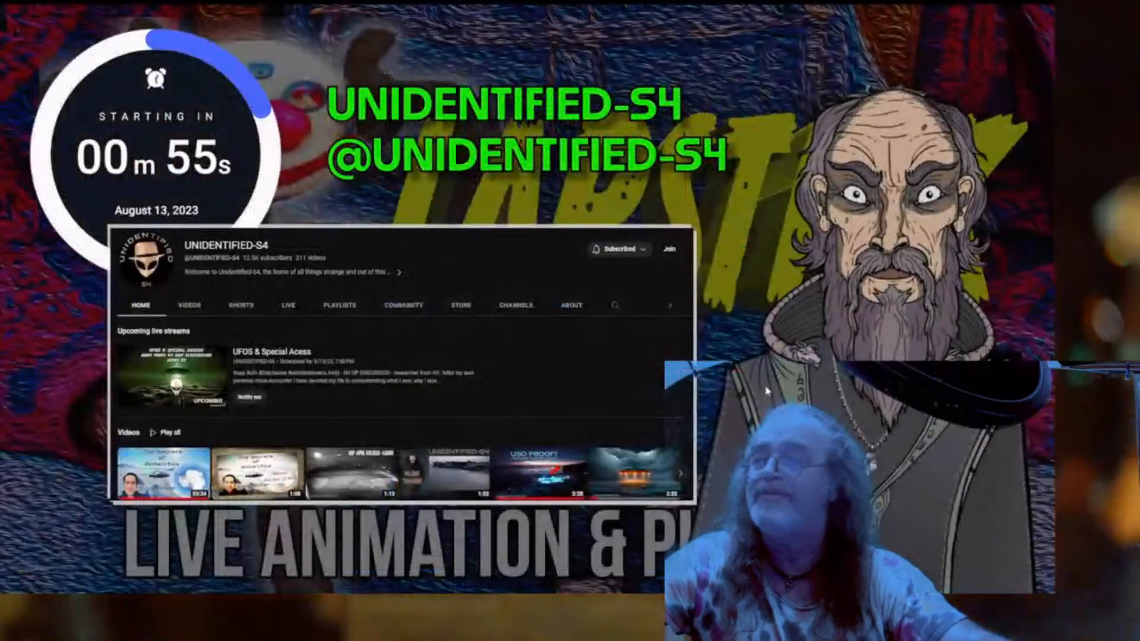
key(space)
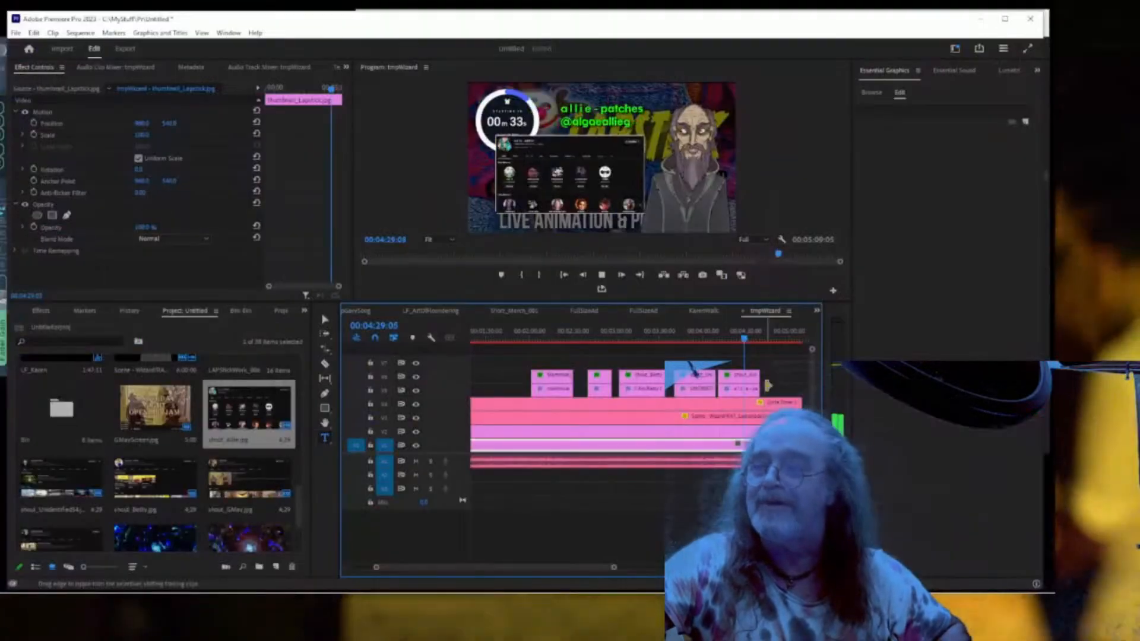
key(space)
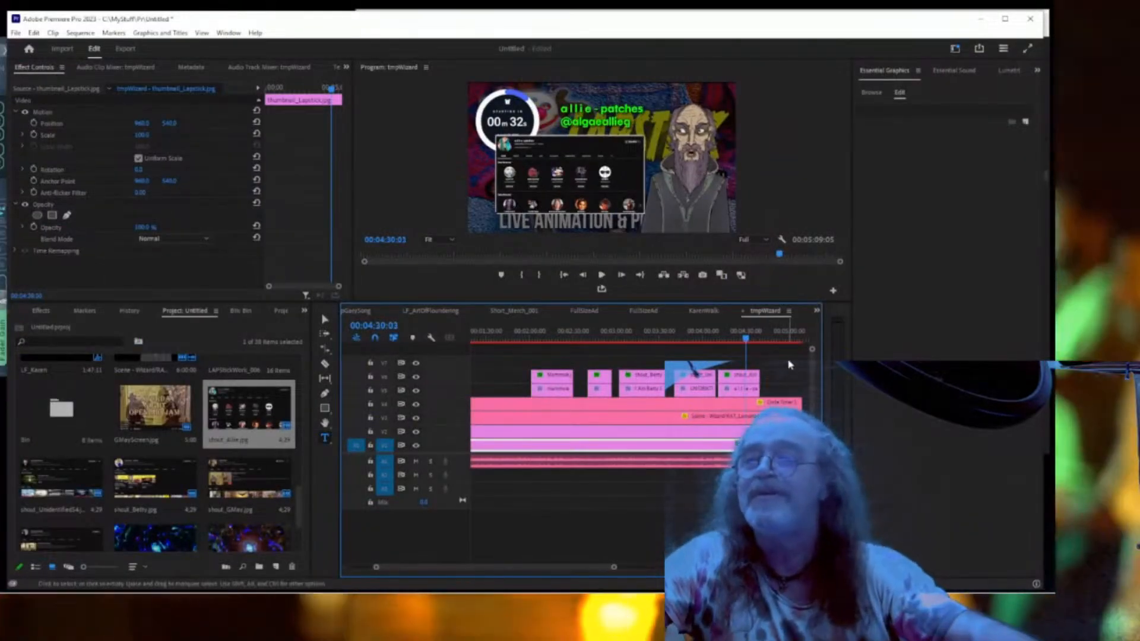
Replay from 04:16:18 and zoom into the timeline to check clip timing.
click(728, 340)
key(space)
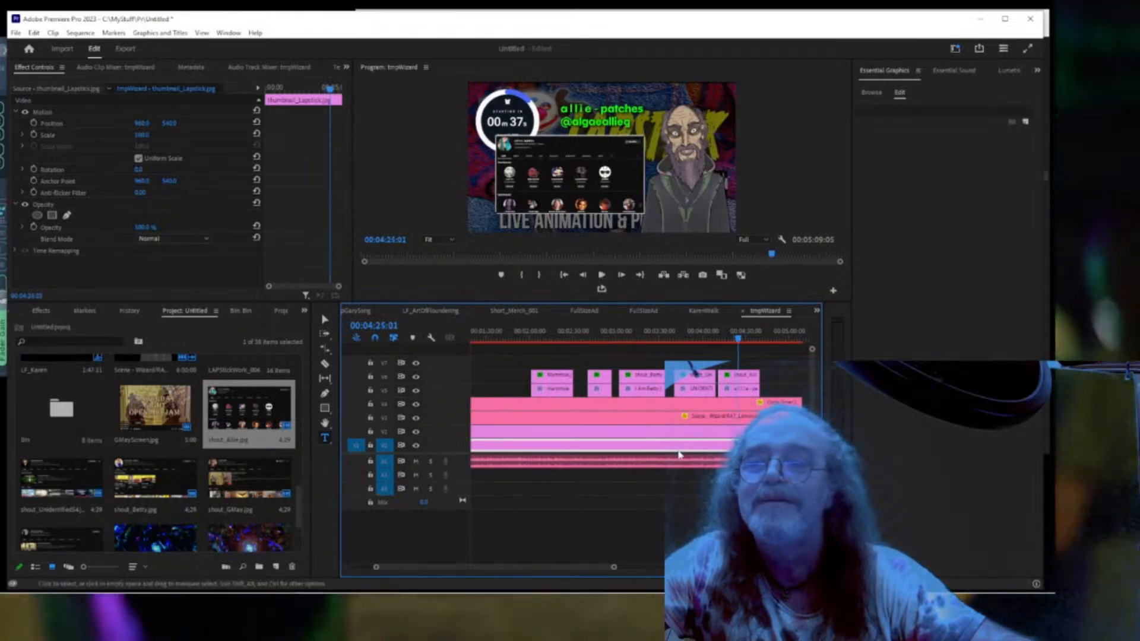
drag(614, 568, 542, 579)
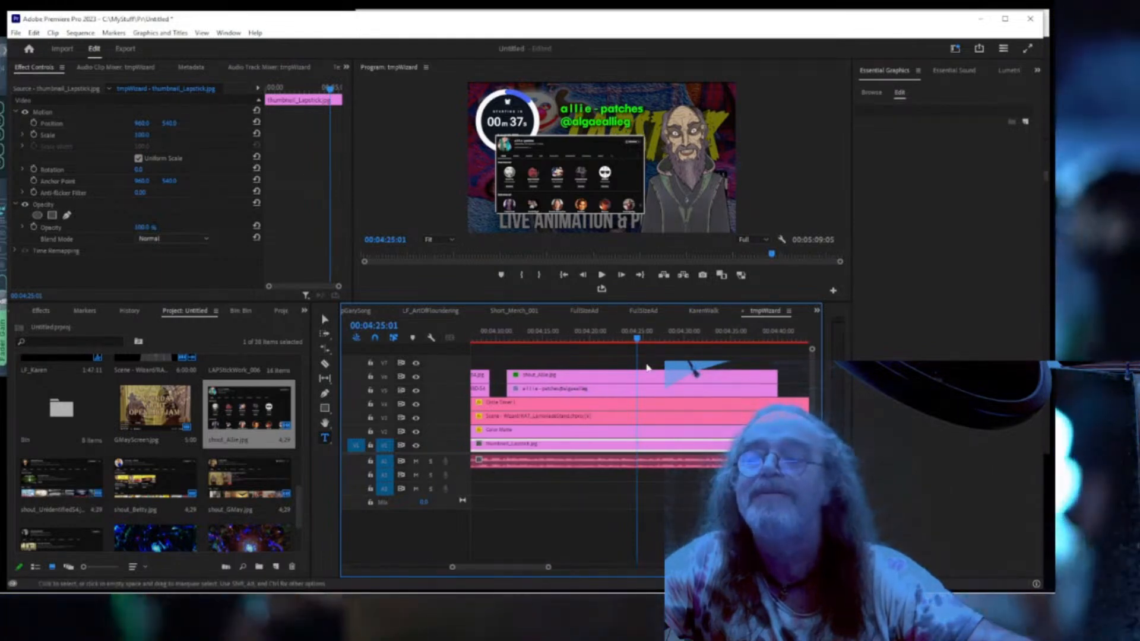
key(space)
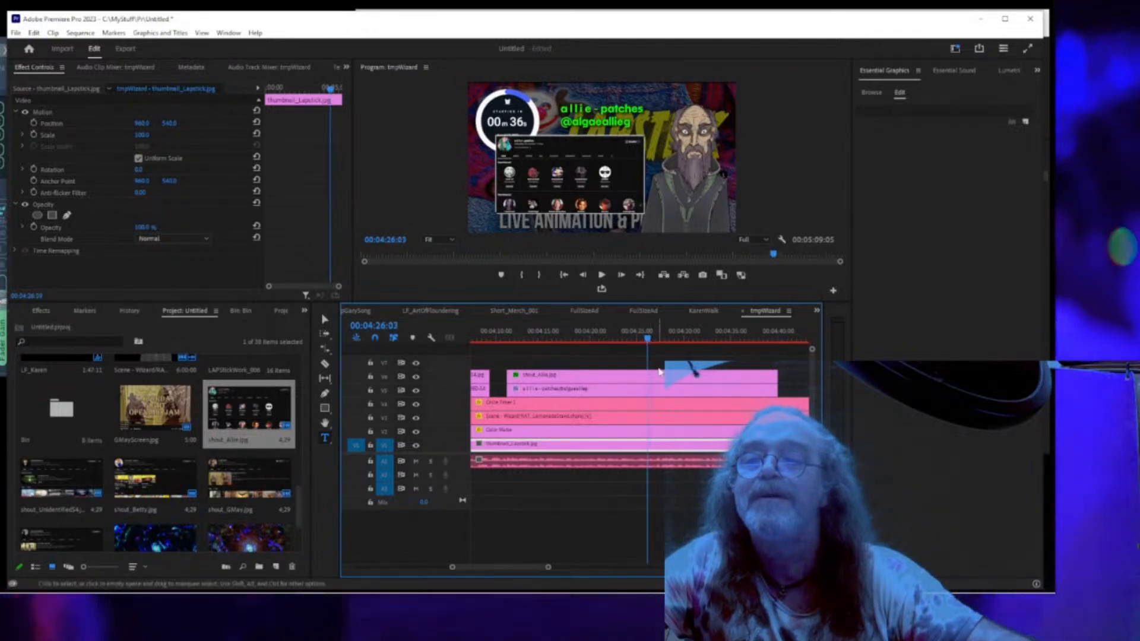
Trim the shout_Allie screenshot and its title to the playhead, then copy the title after them.
click(742, 378)
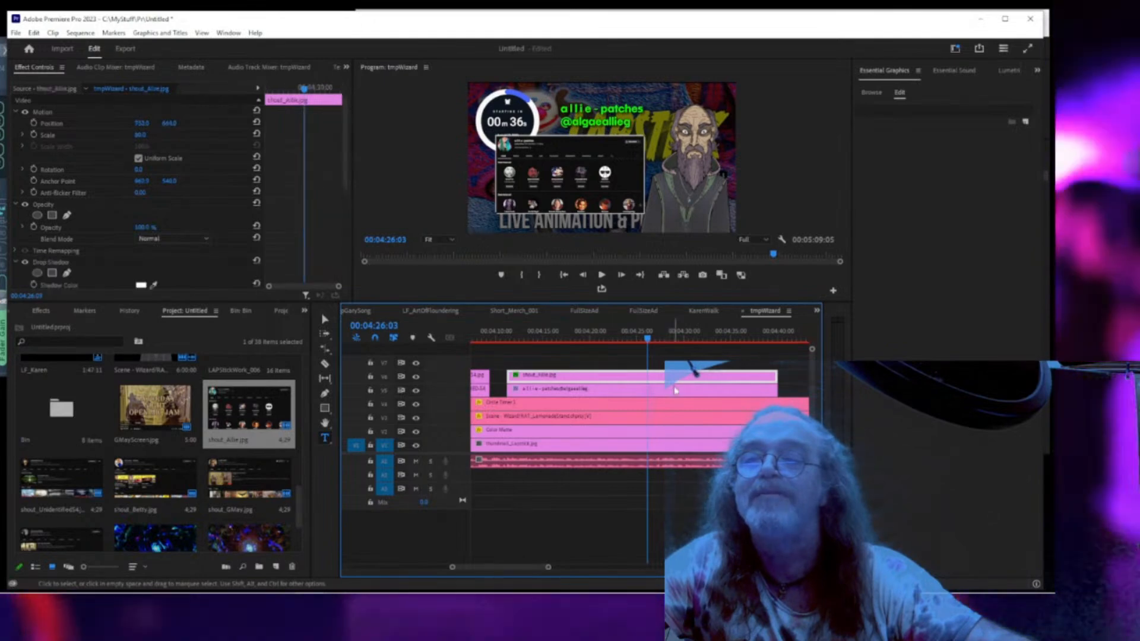
shift+click(757, 390)
drag(775, 383, 645, 376)
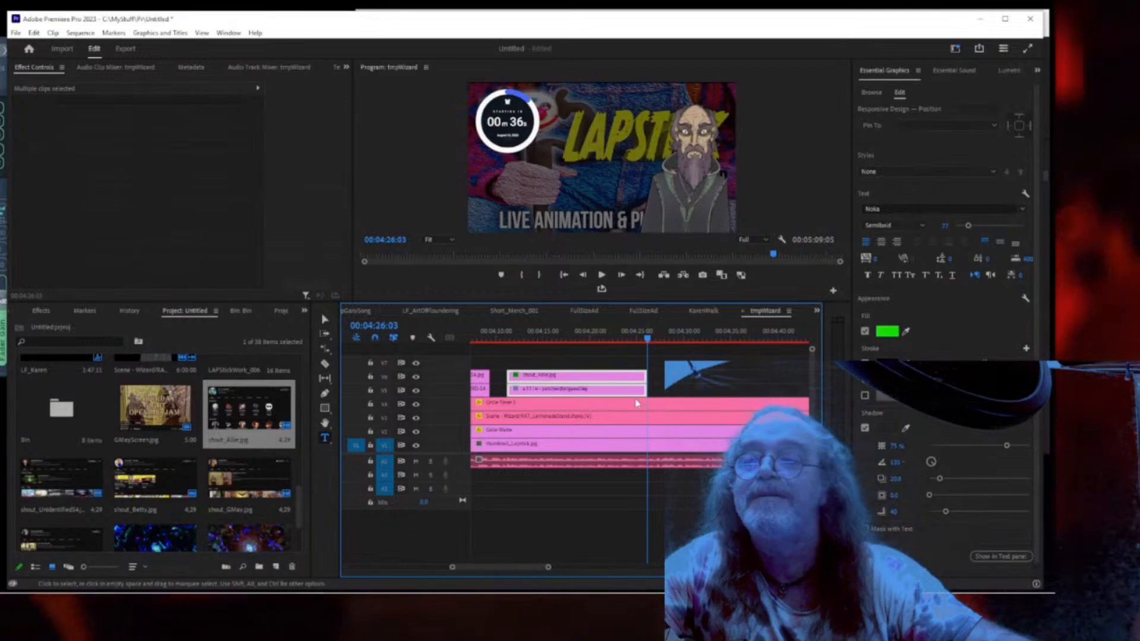
click(602, 359)
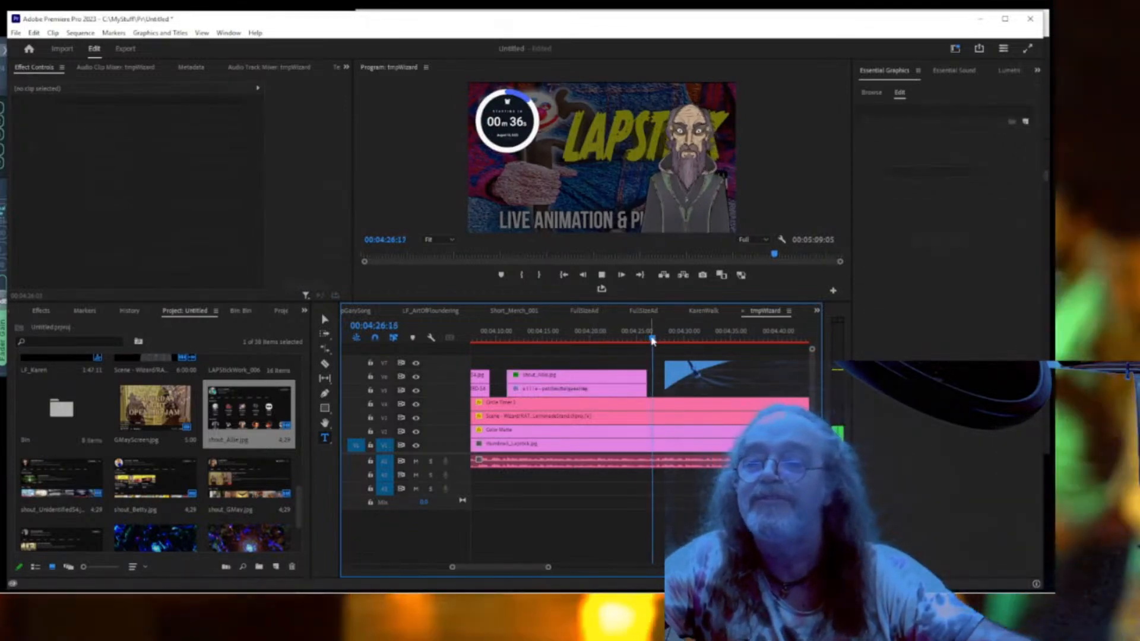
key(space)
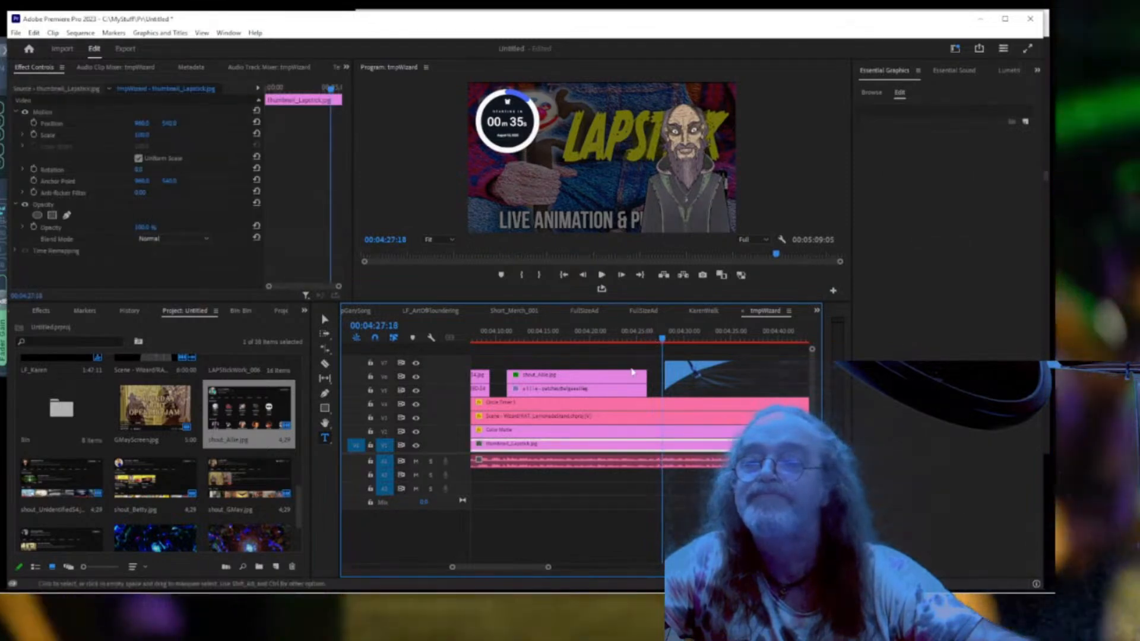
click(608, 392)
drag(608, 394, 763, 394)
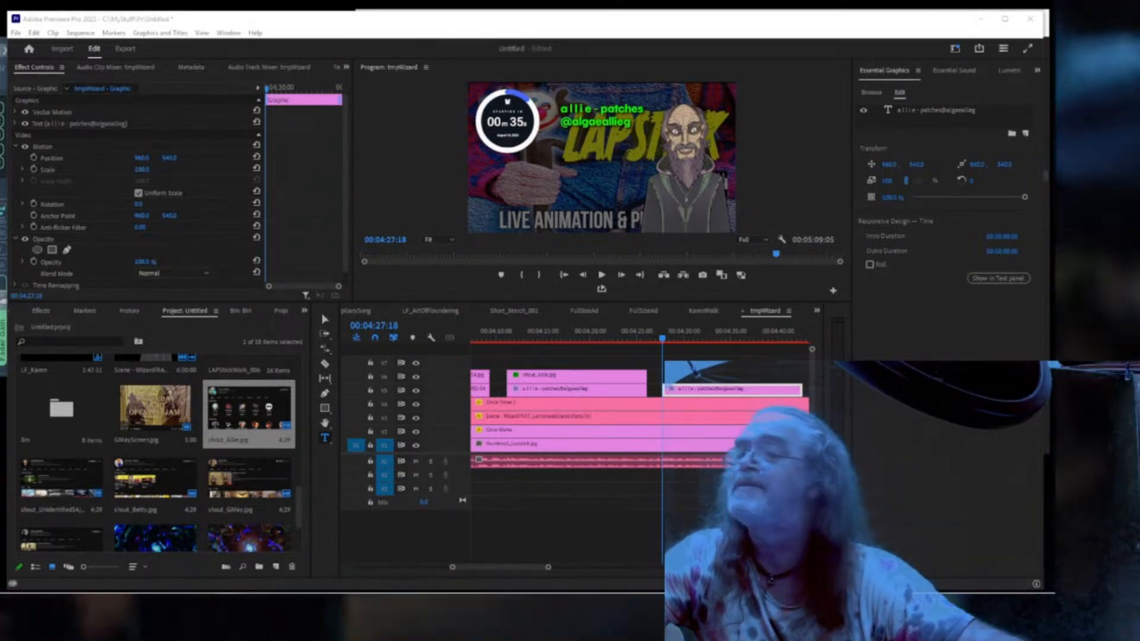
Maximize the browser on the next channel's YouTube page and bring up Snip & Sketch.
drag(1, 145, 802, 72)
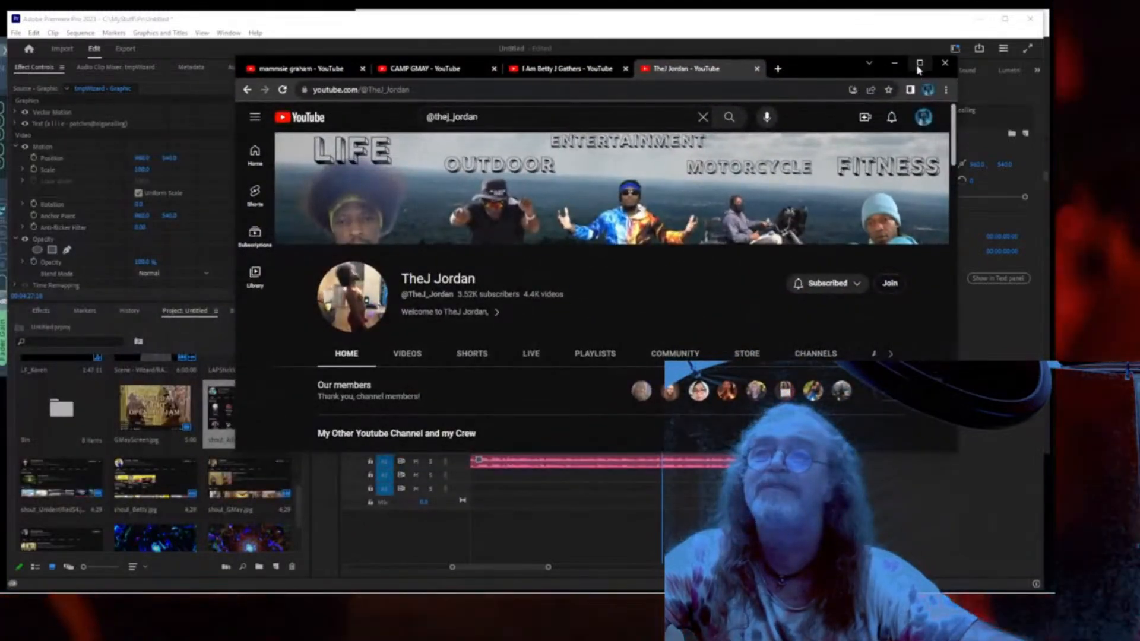
click(919, 63)
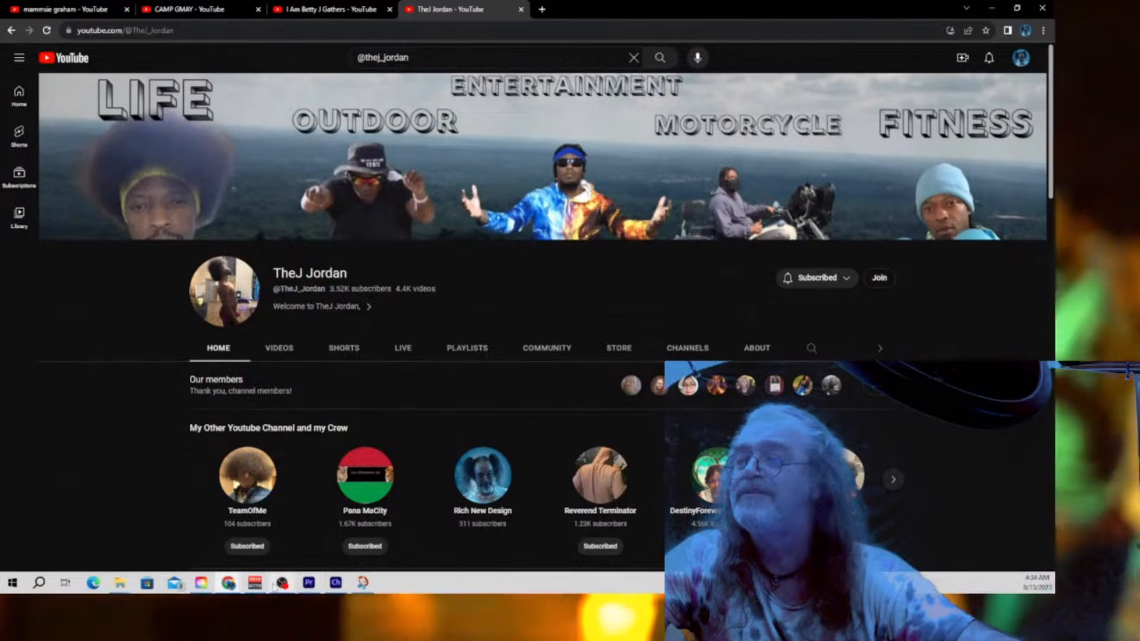
click(362, 583)
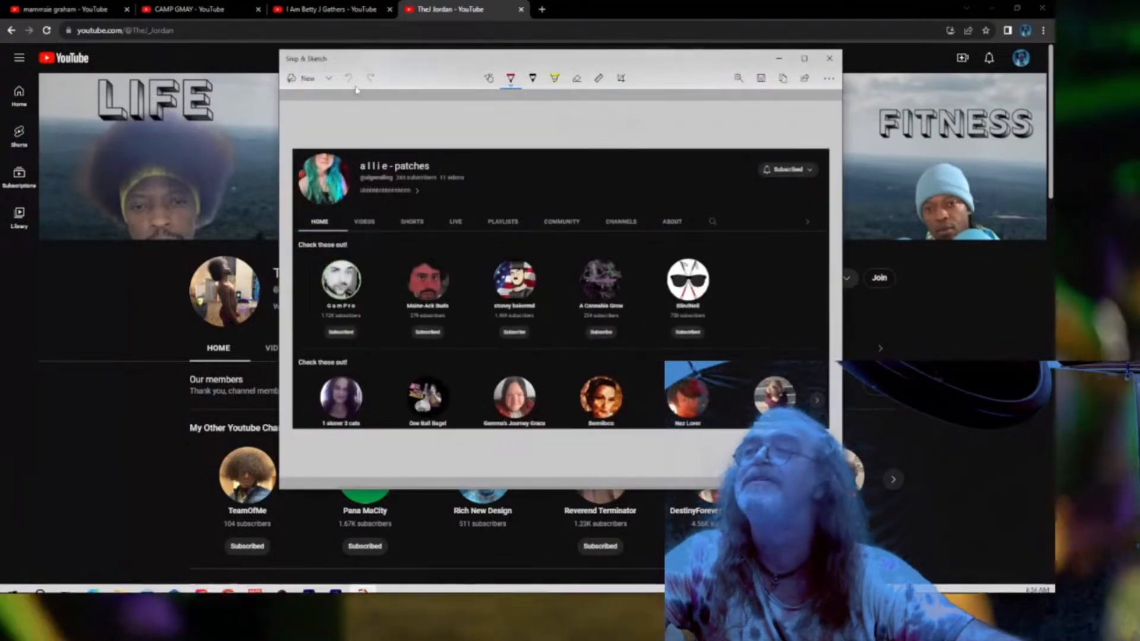
Snip the TheJ channel header and crew row and save it as shout_TheJ.
click(308, 79)
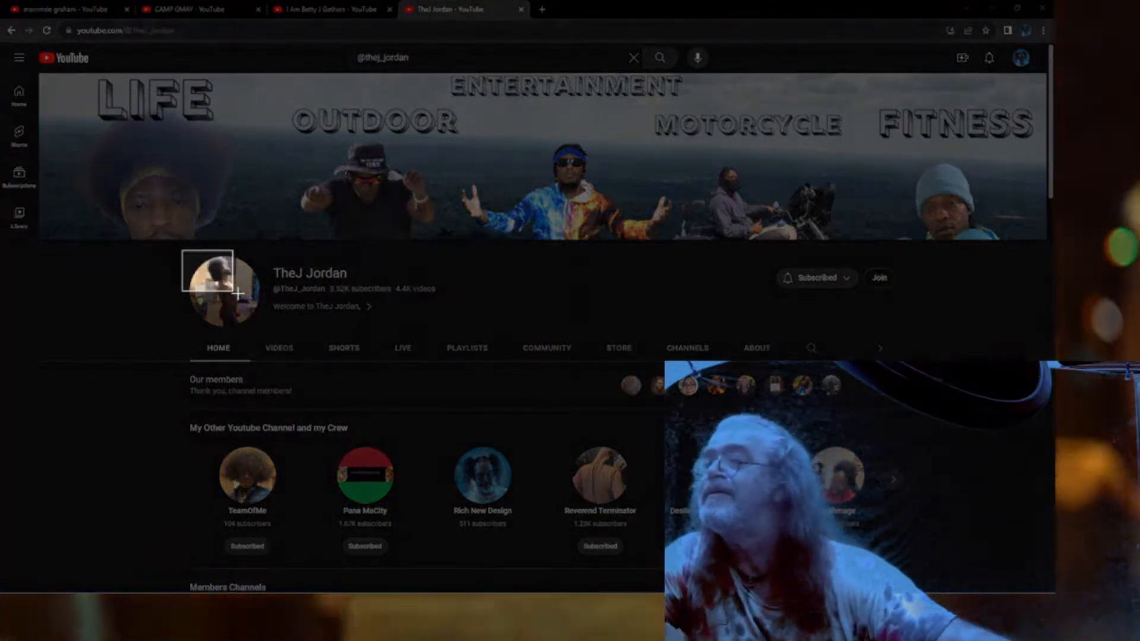
drag(238, 293, 905, 580)
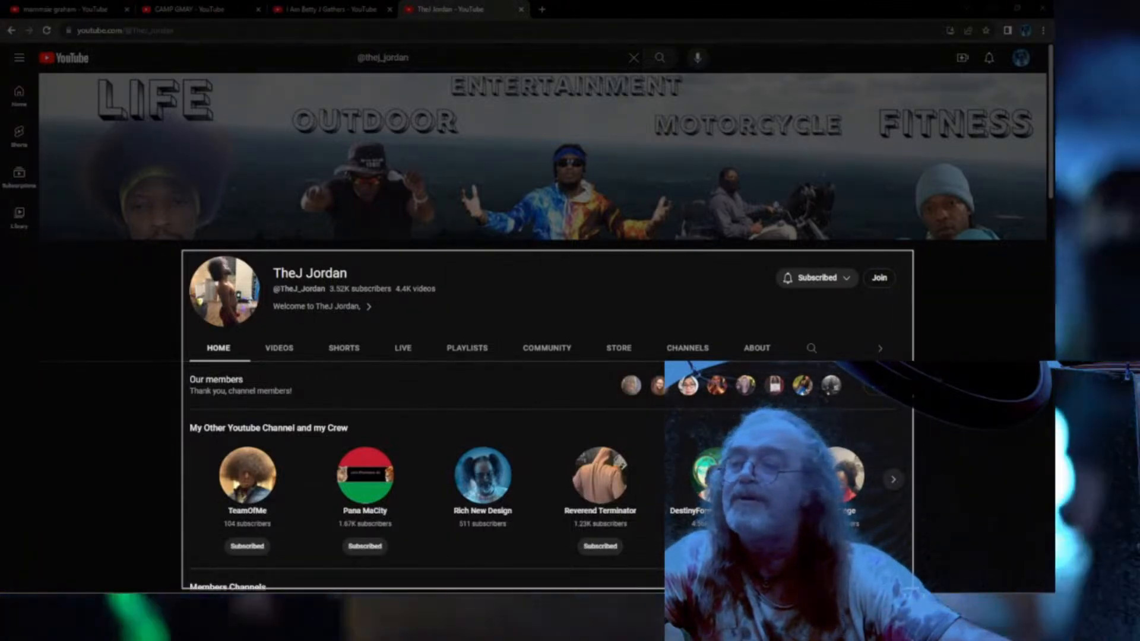
drag(911, 582, 911, 578)
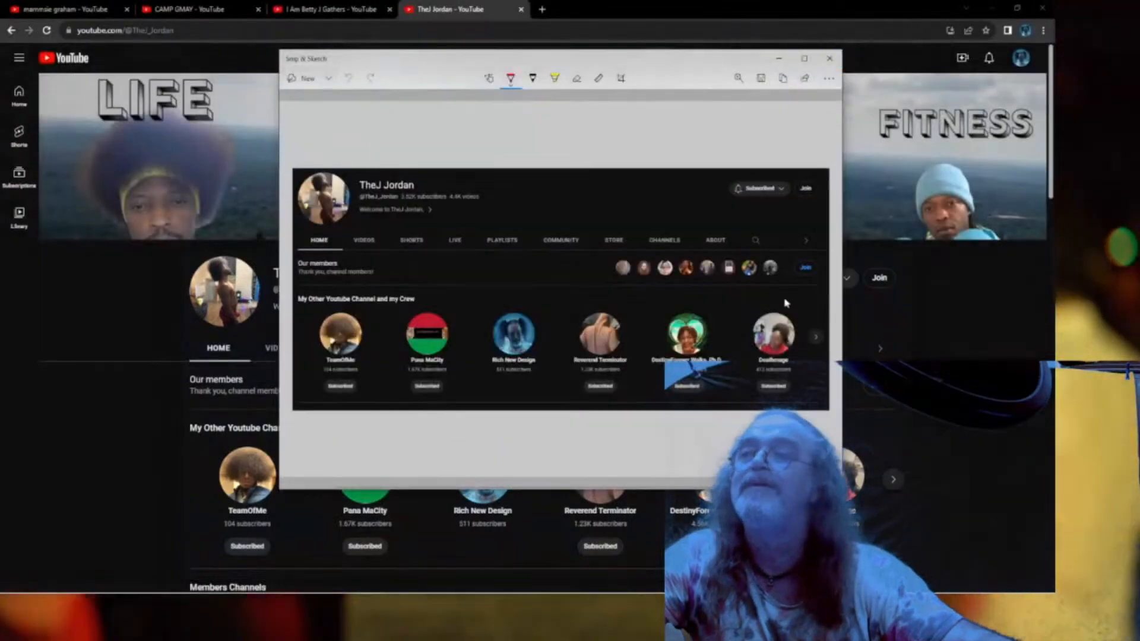
click(759, 80)
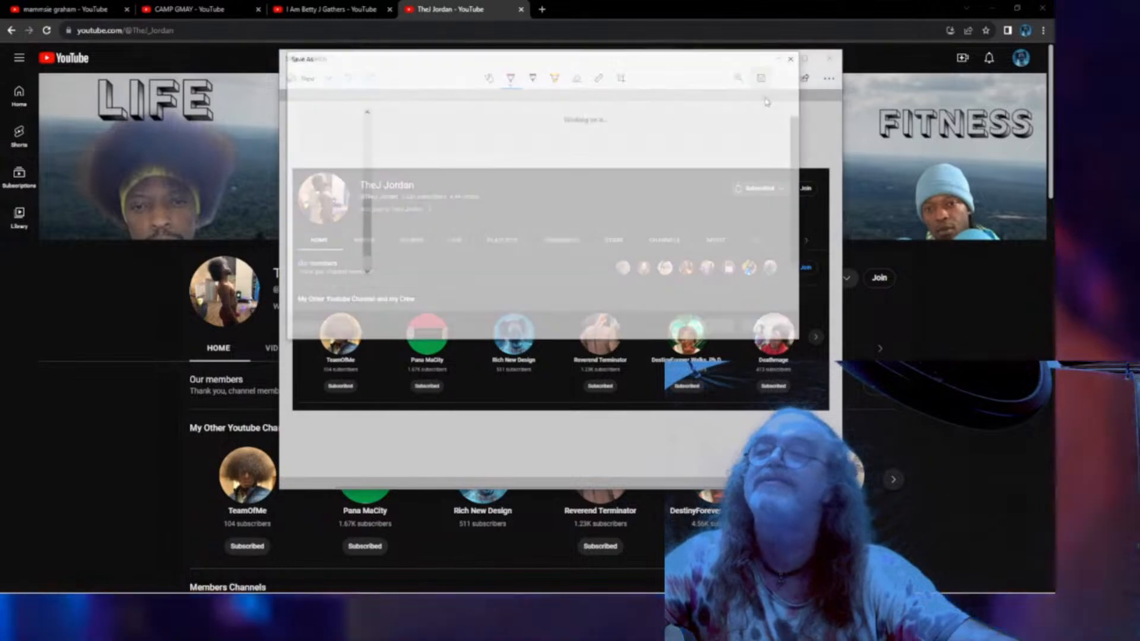
text(shout)
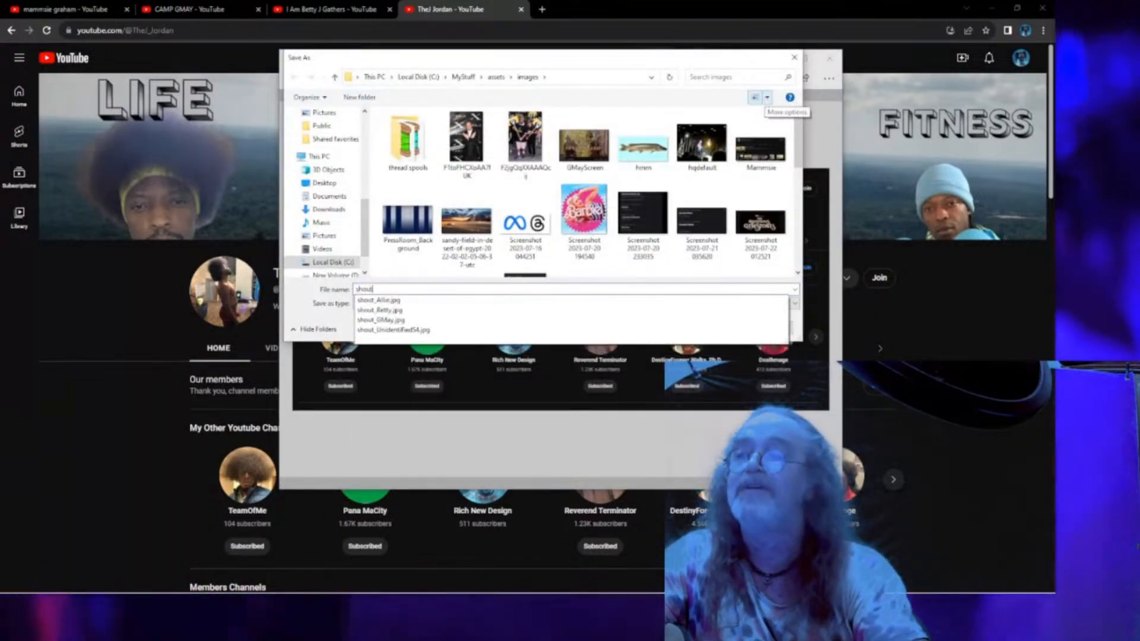
text(_J)
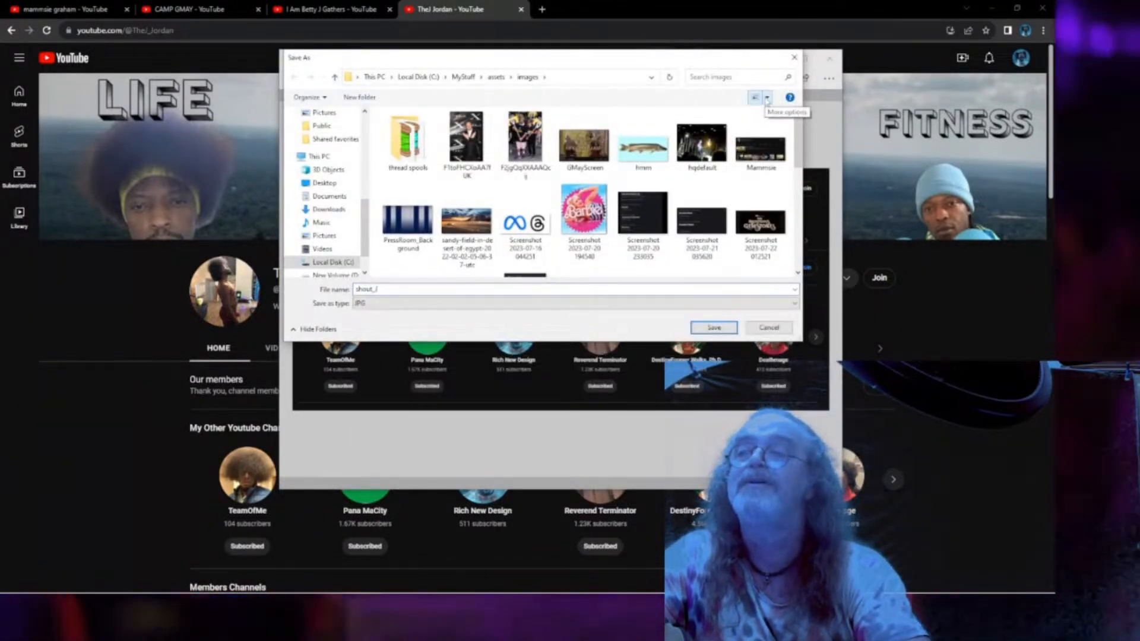
key(BackSpace)
text(TheJ)
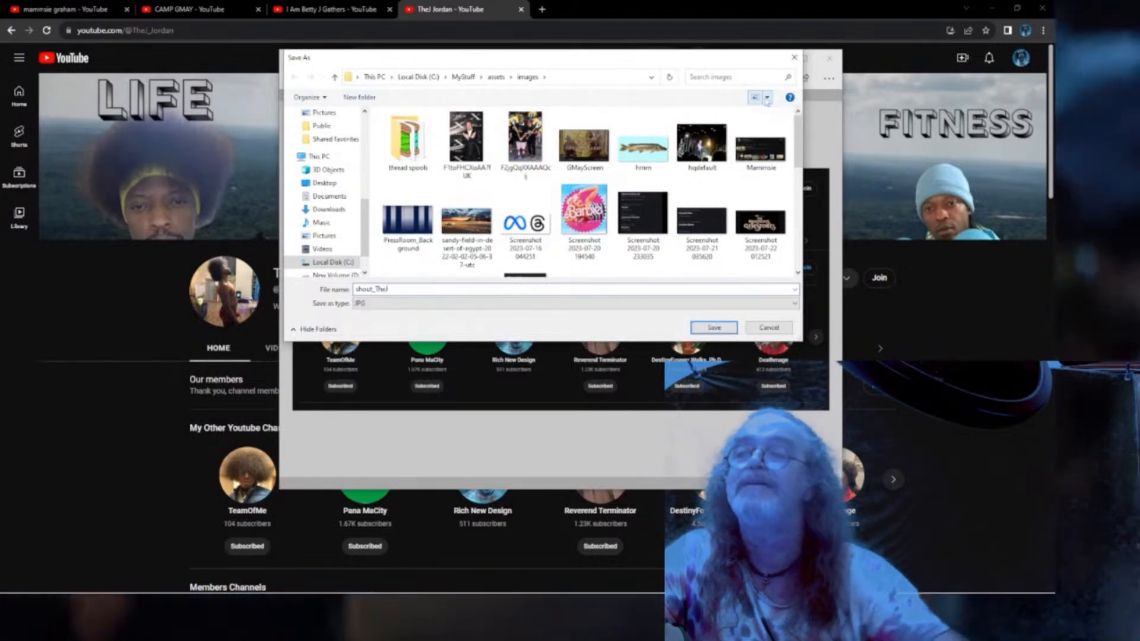
click(728, 327)
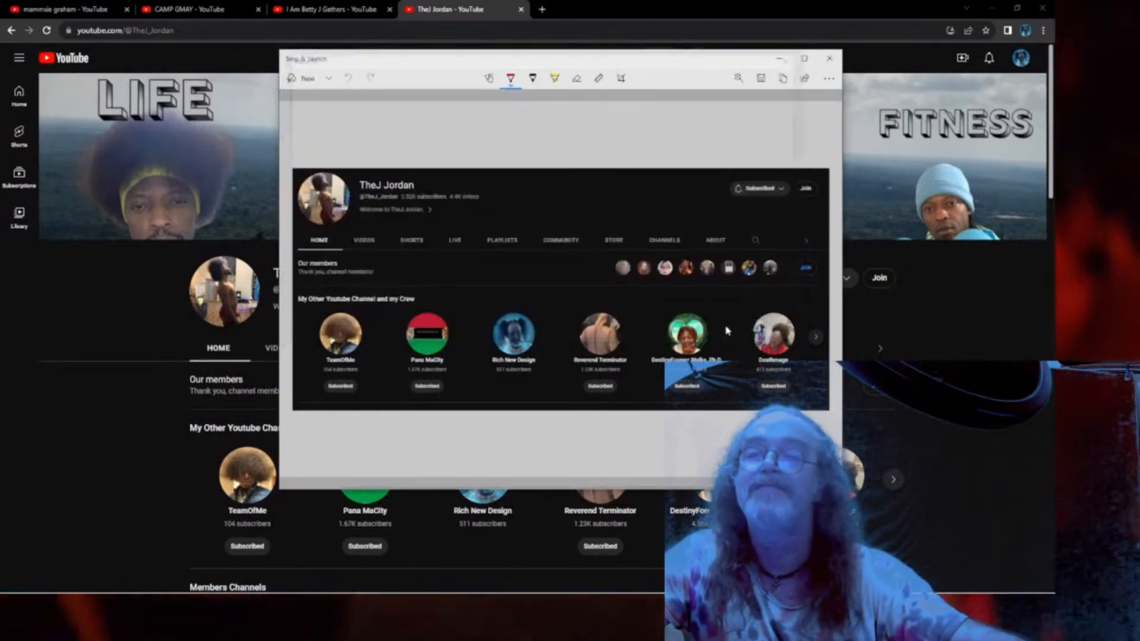
click(780, 59)
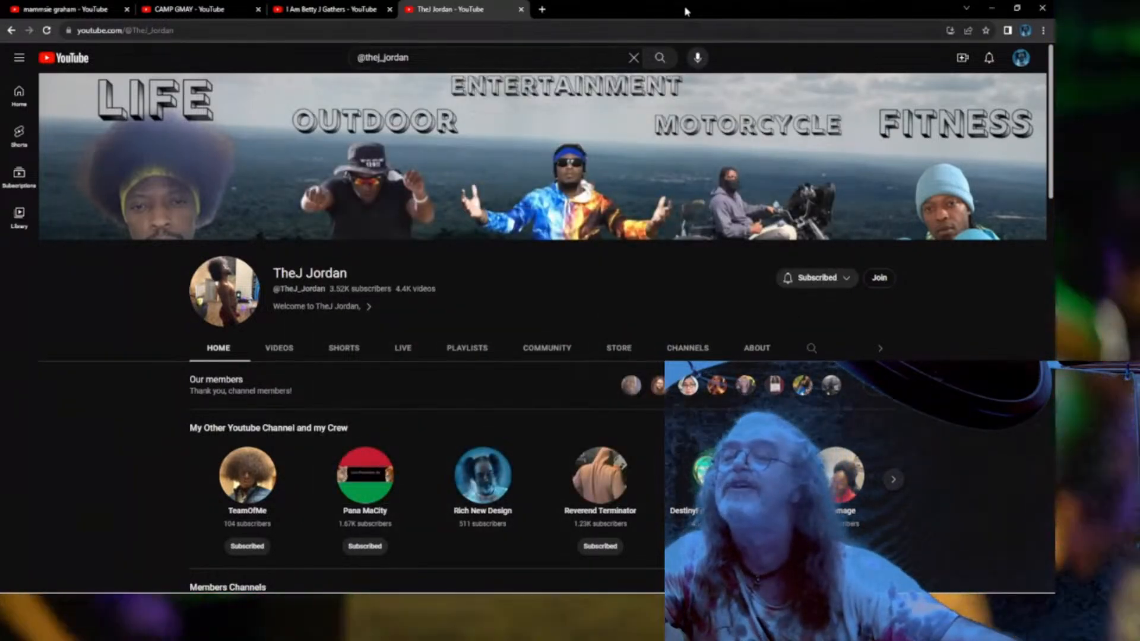
Restore the editor and drop the shout_TheJ screenshot onto V6 above the copied title.
double_click(685, 11)
drag(525, 36, 0, 44)
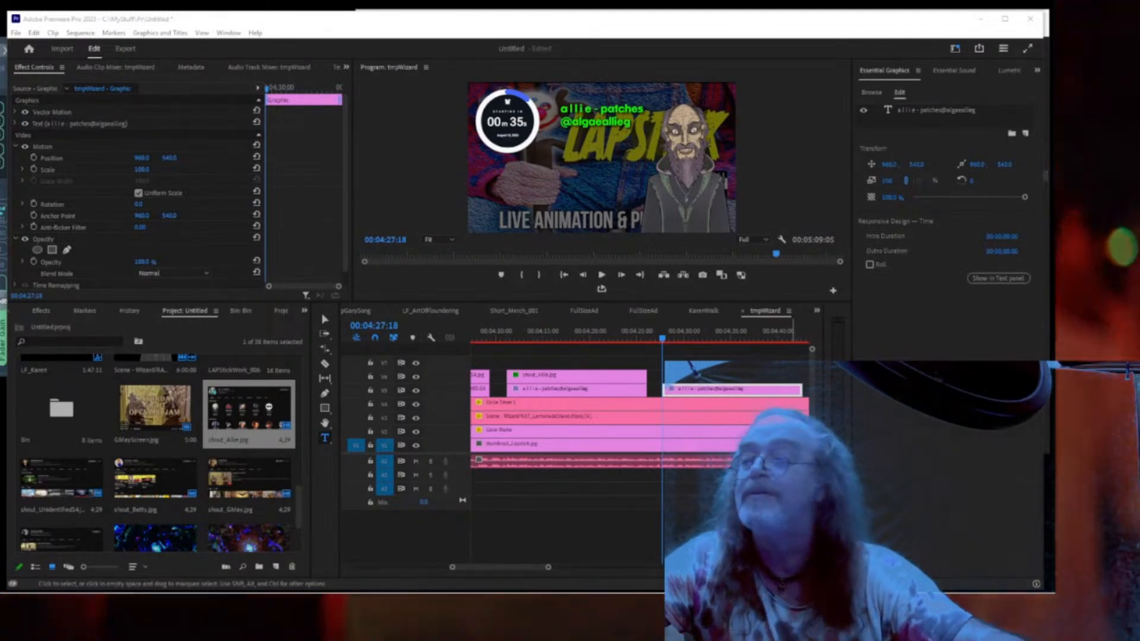
drag(249, 409, 786, 376)
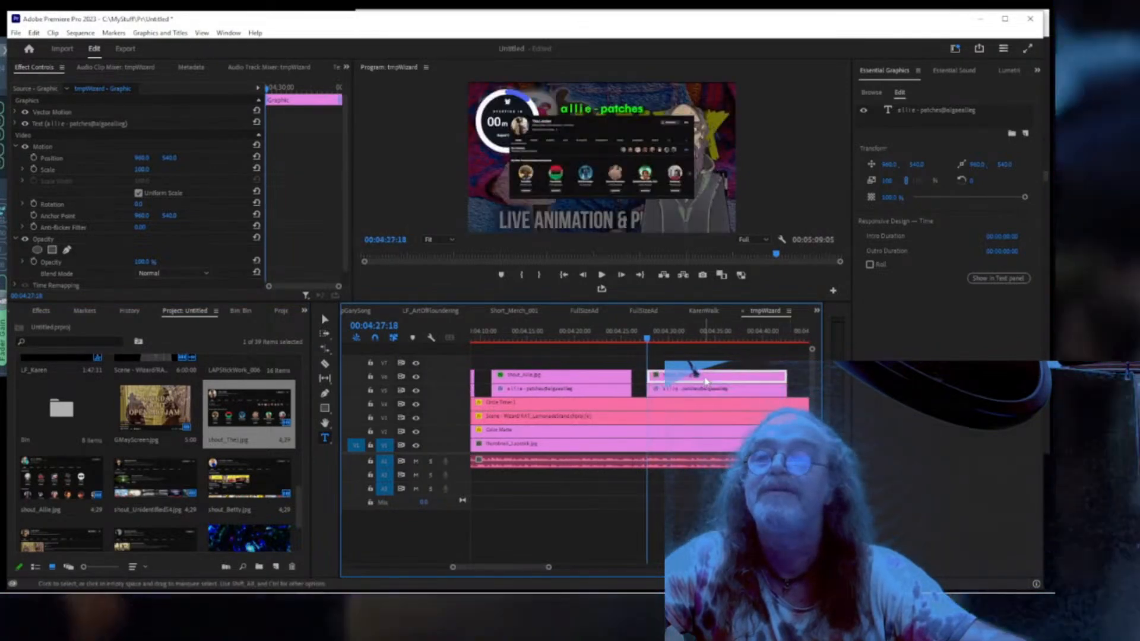
Paste the first screenshot's Motion scale and position onto the shout_TheJ clip.
click(705, 376)
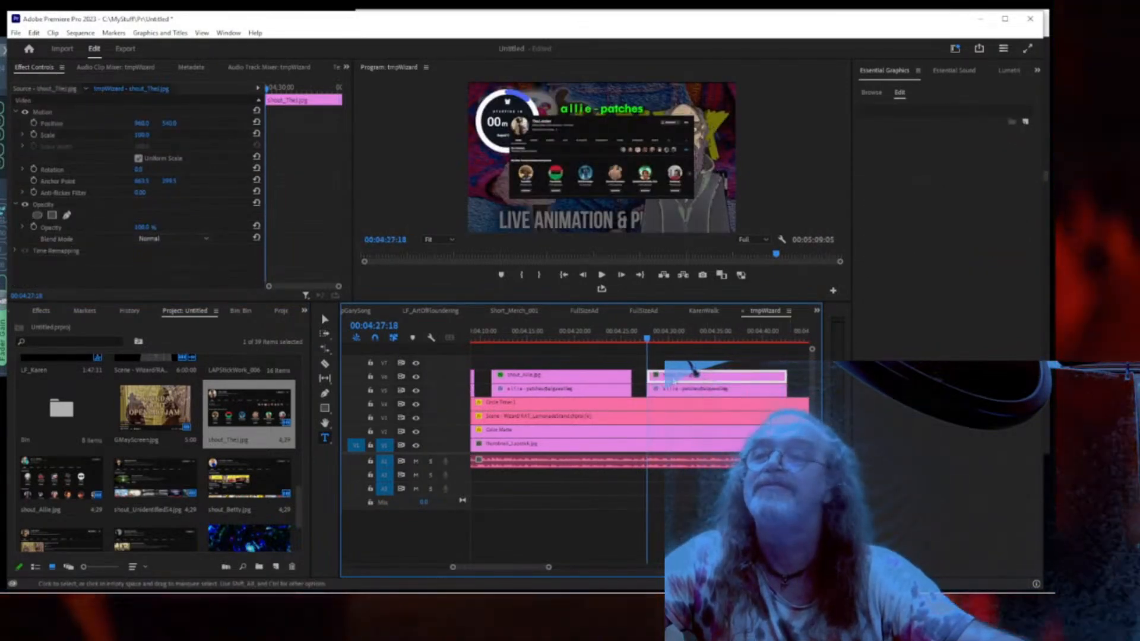
click(576, 379)
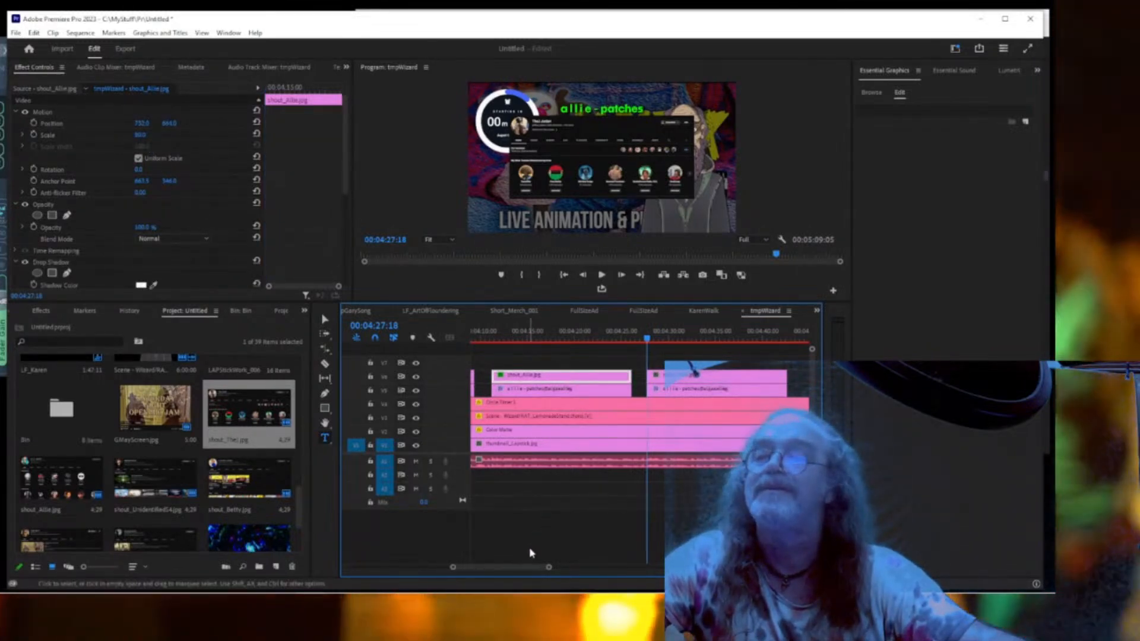
click(60, 112)
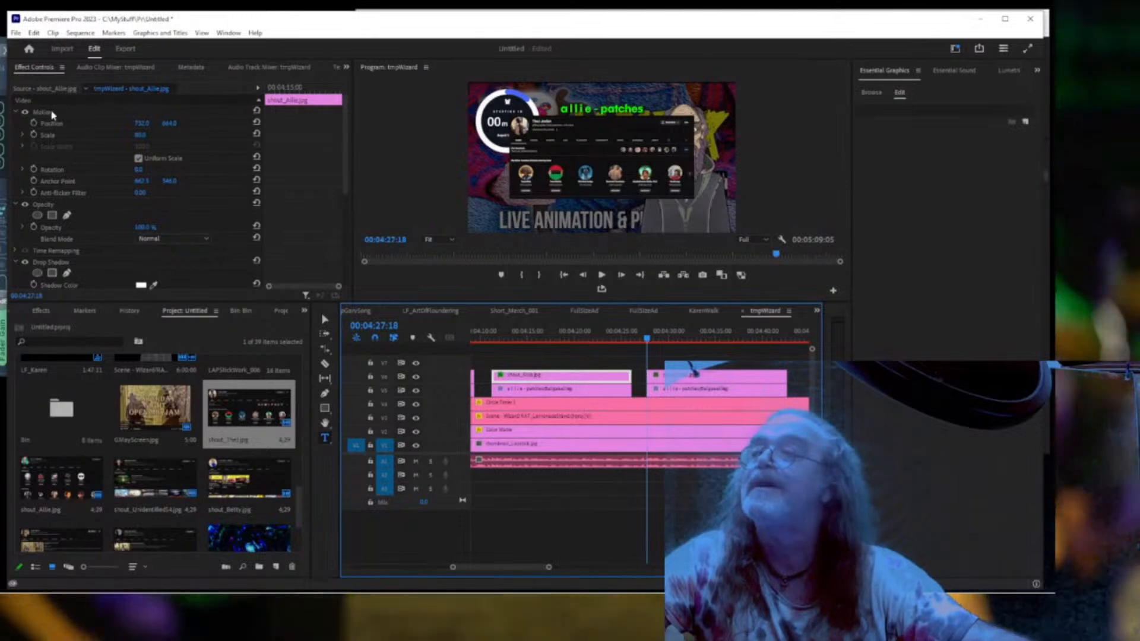
click(712, 378)
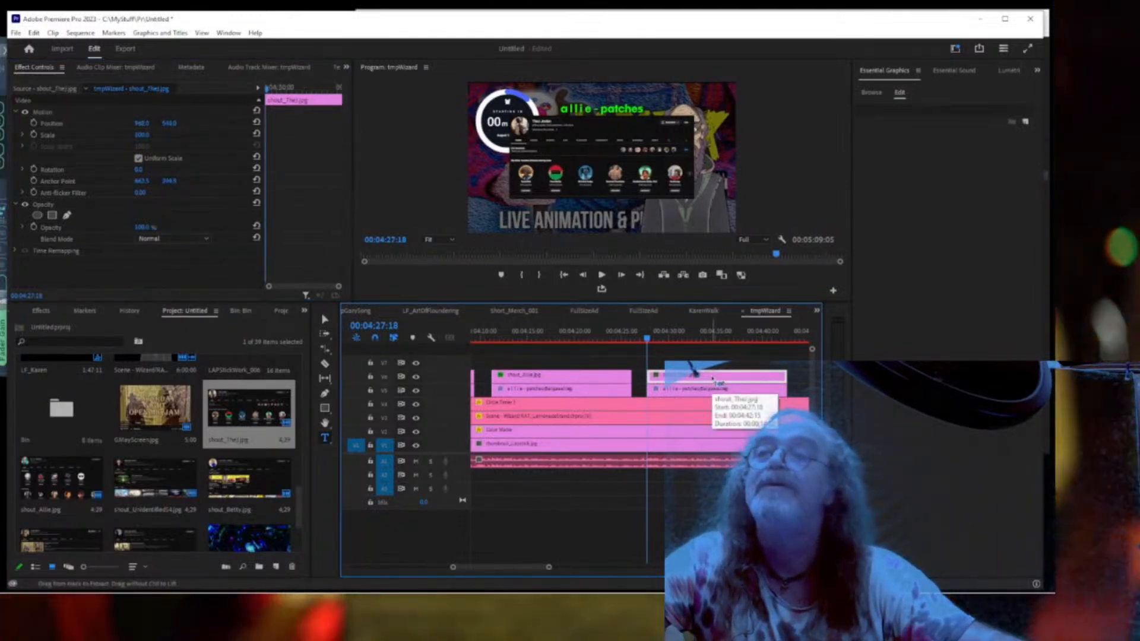
key(ctrl+v)
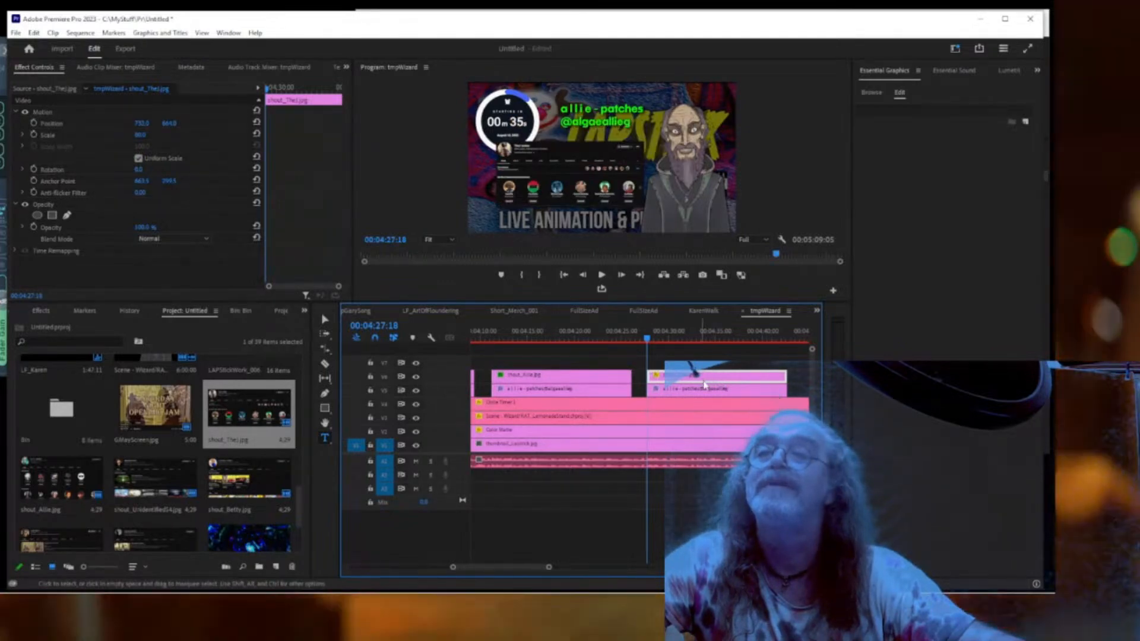
Copy the first screenshot's two drop shadow effects onto the shout_TheJ clip.
click(593, 375)
scroll(99, 216, down, 3)
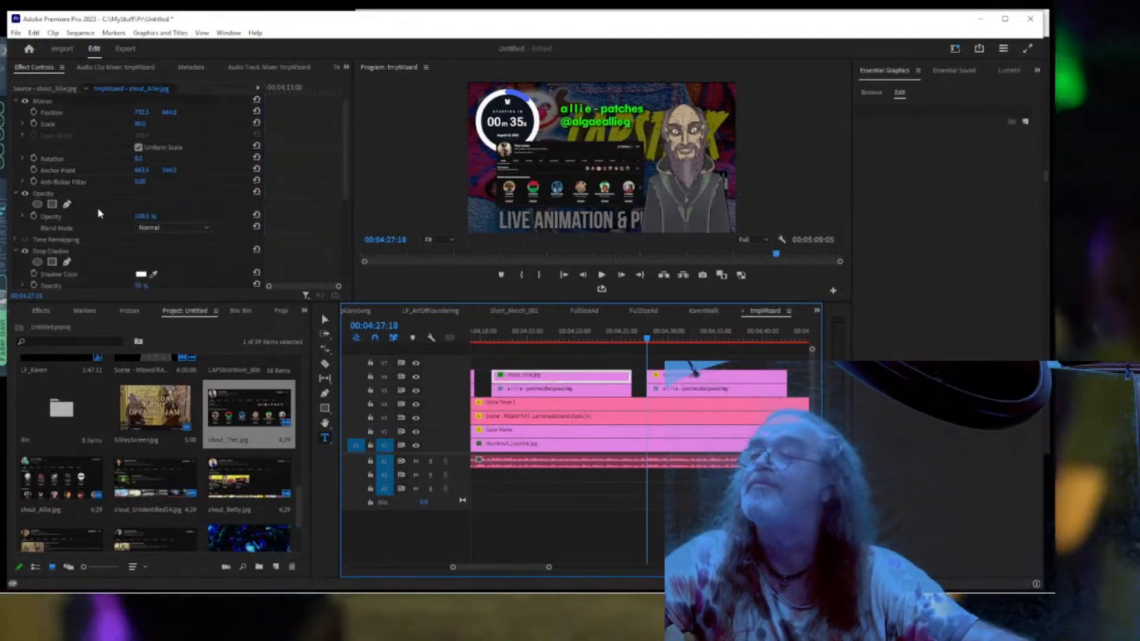
scroll(84, 196, down, 2)
click(67, 164)
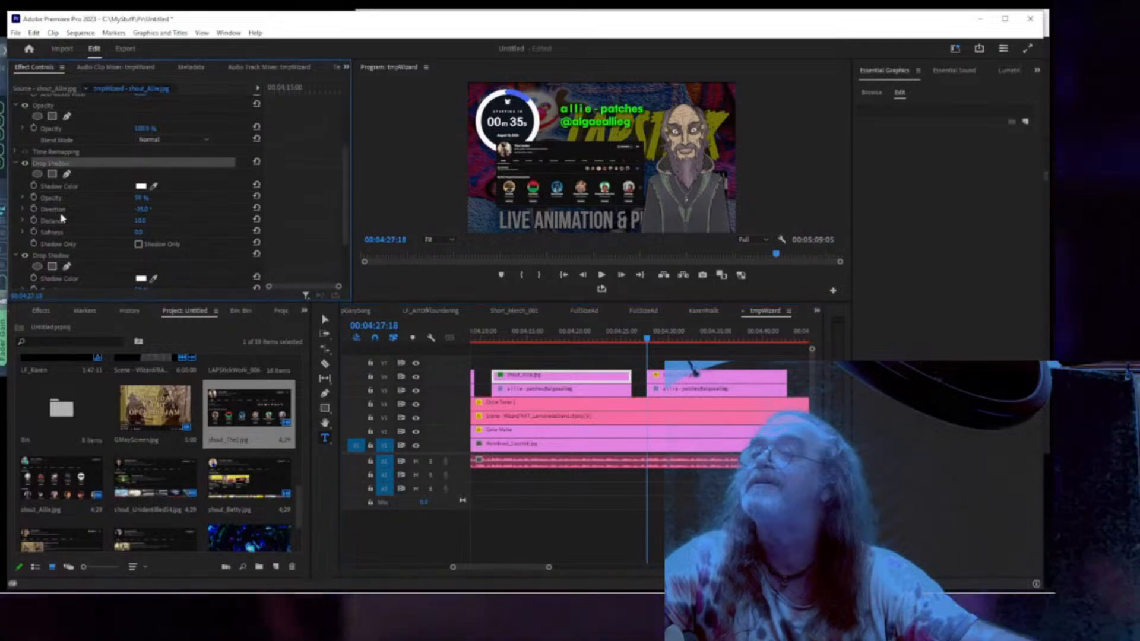
ctrl+click(59, 256)
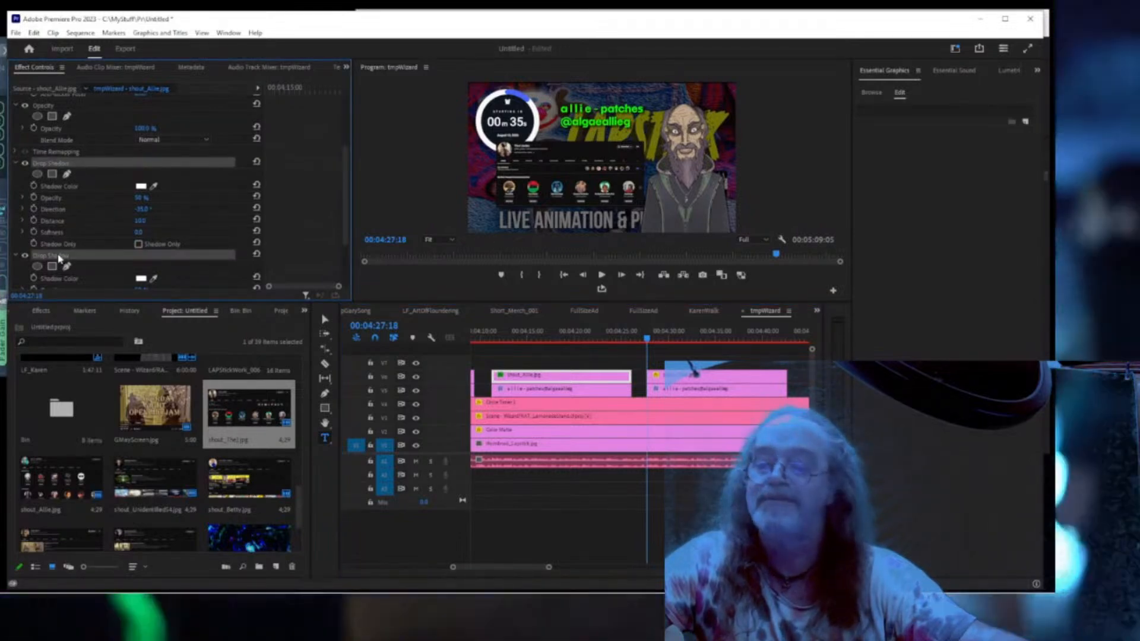
click(731, 377)
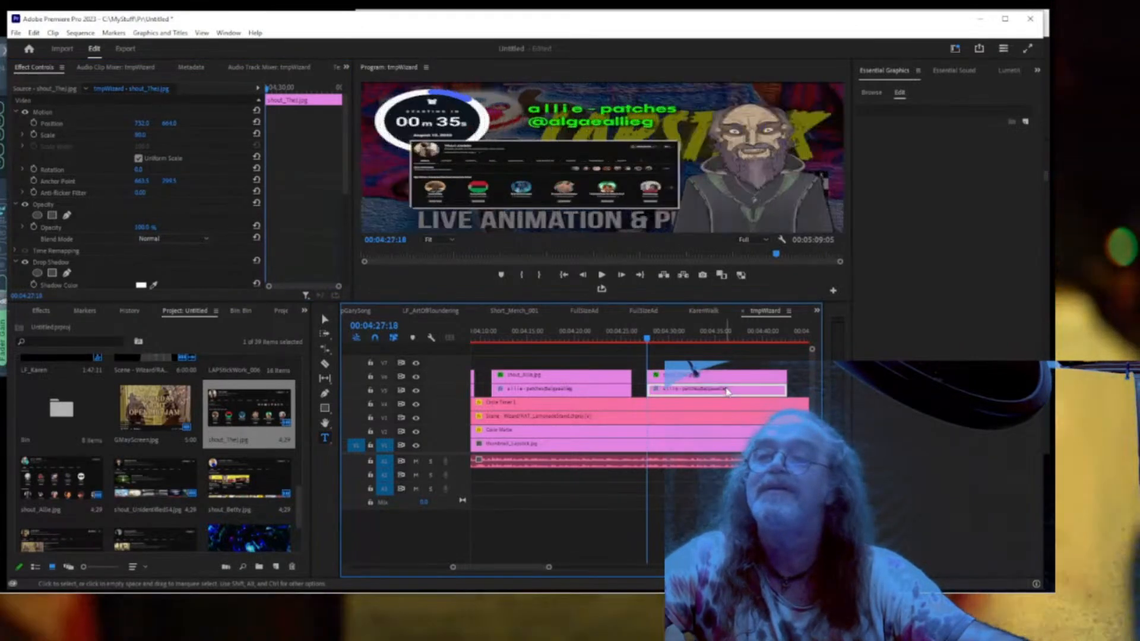
click(726, 388)
Replace the title text with TheJ's channel name, with the handle on a second line.
double_click(936, 113)
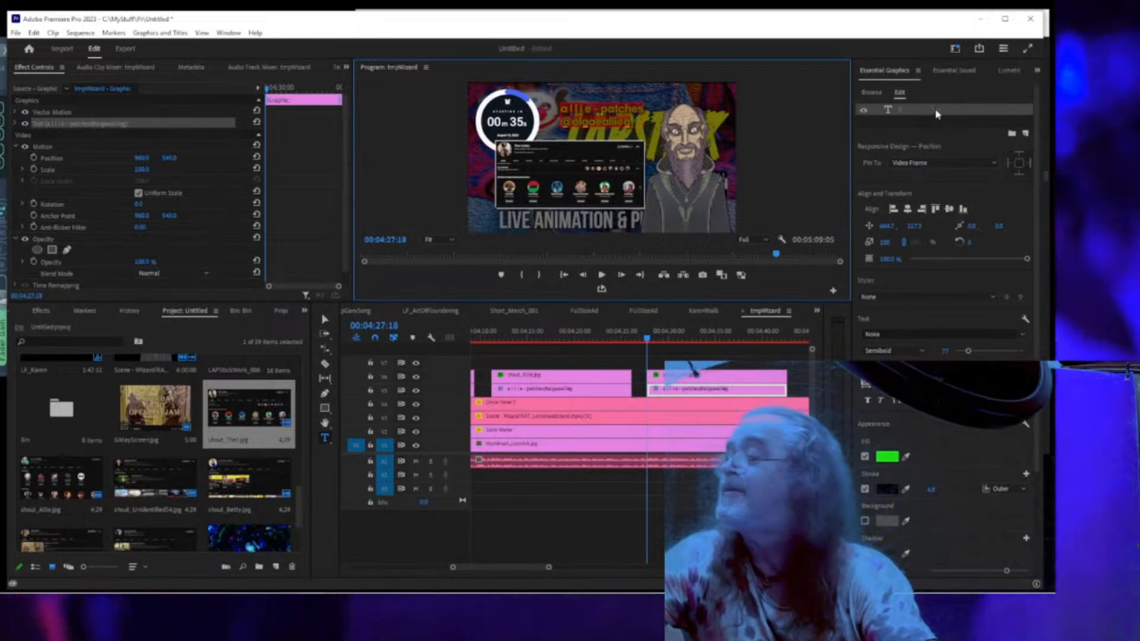
text(TheJ J)
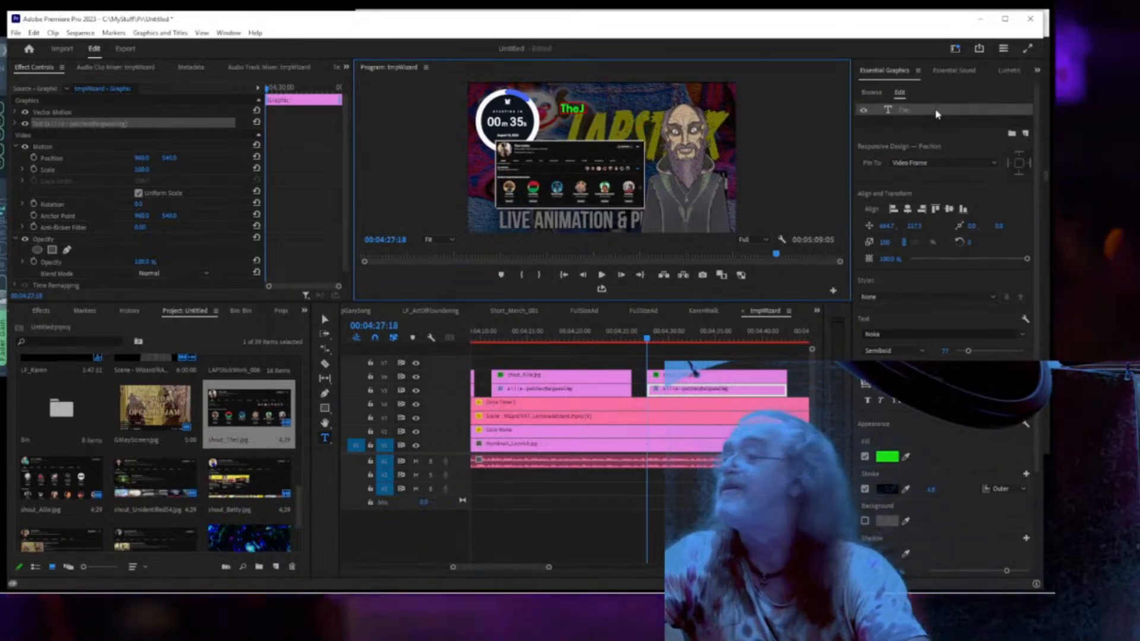
text(ordan)
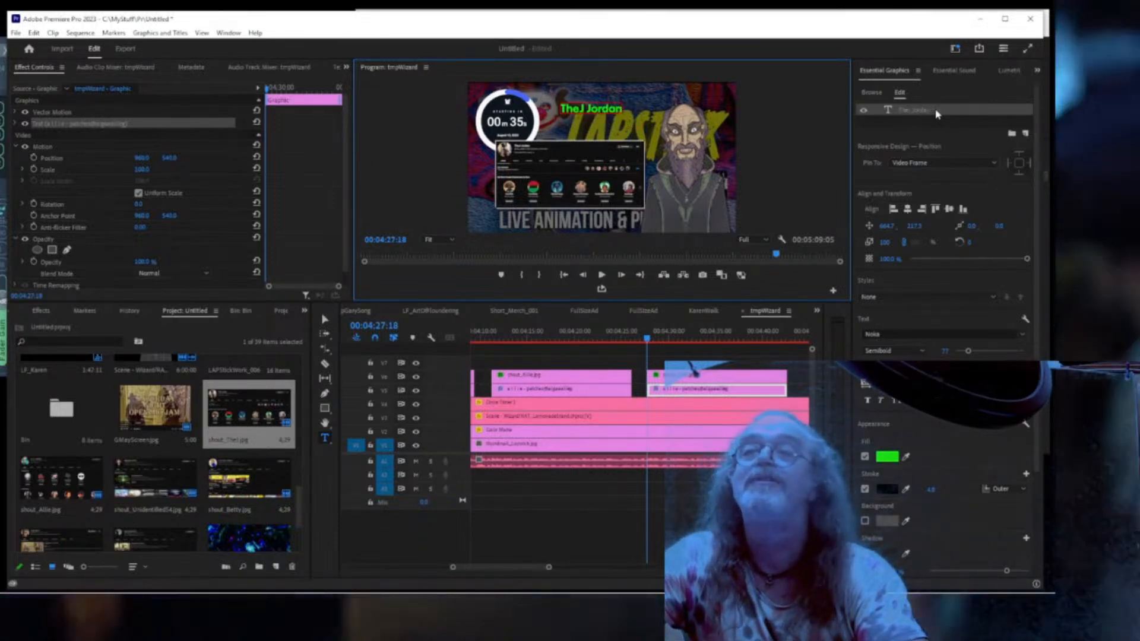
key(Return)
text(@TheJ)
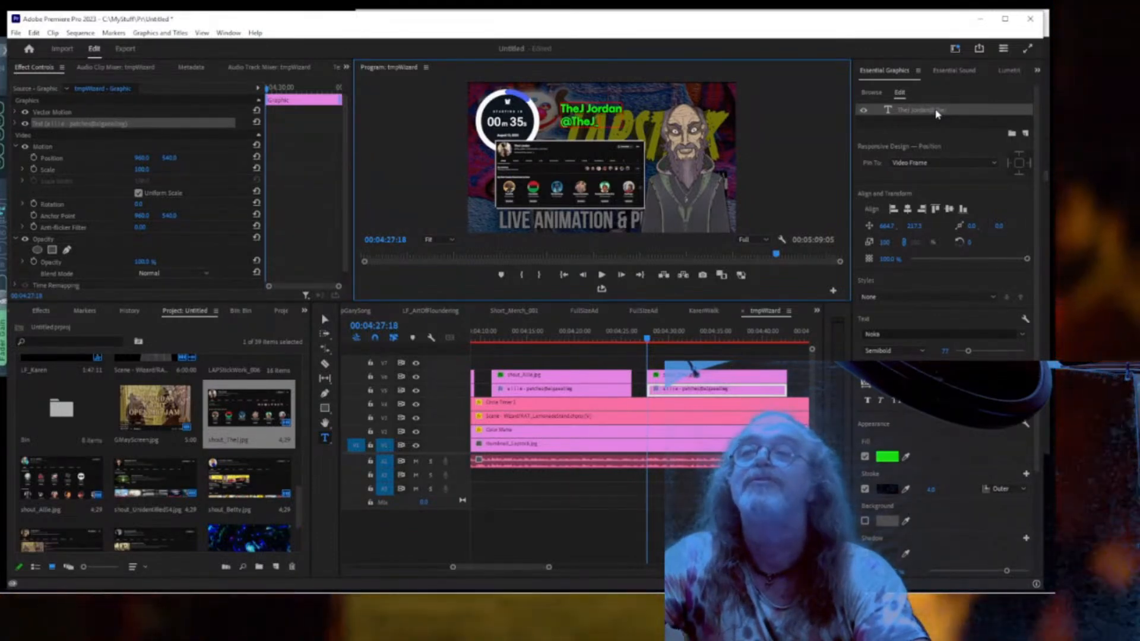
text(_Jordan)
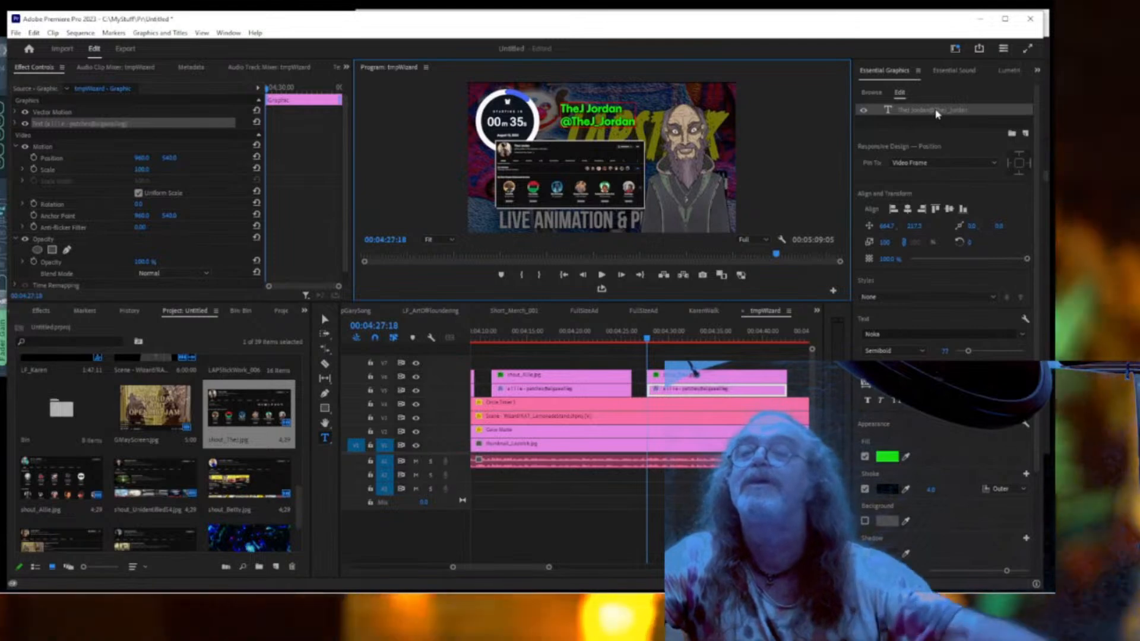
click(924, 117)
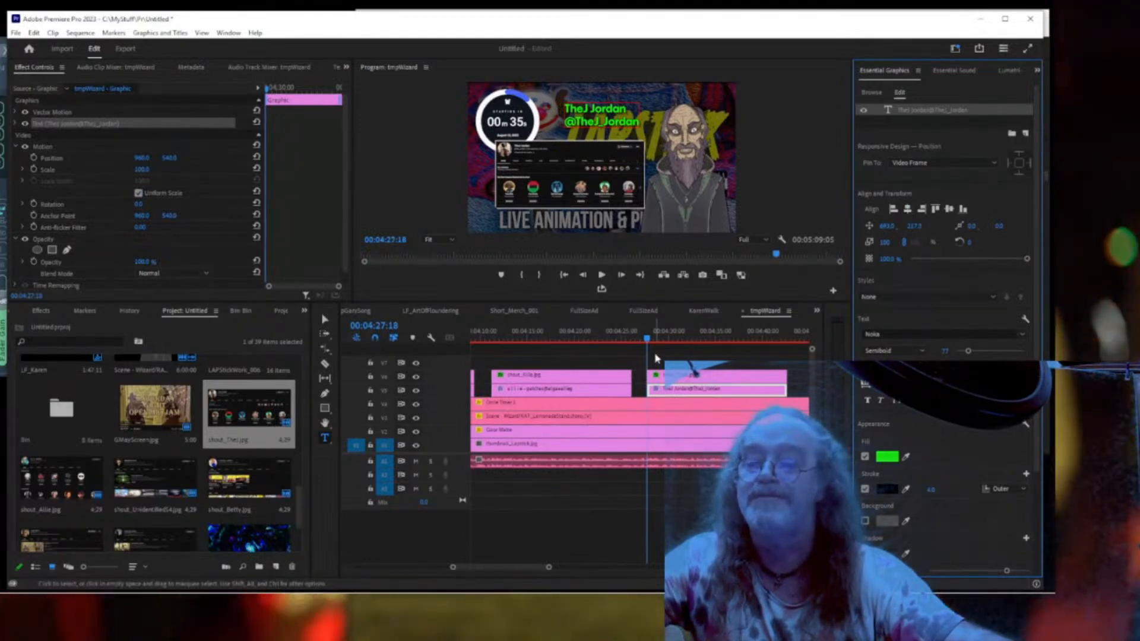
Preview the section full screen and park the playhead at 00:04:39:06.
key(ctrl+grave)
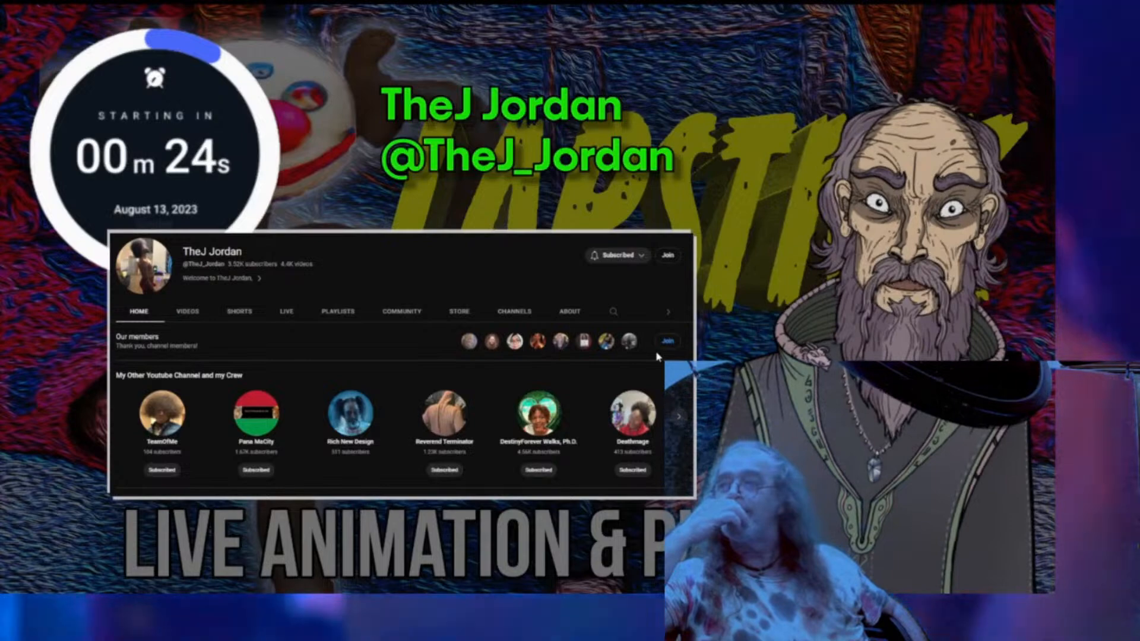
key(Escape)
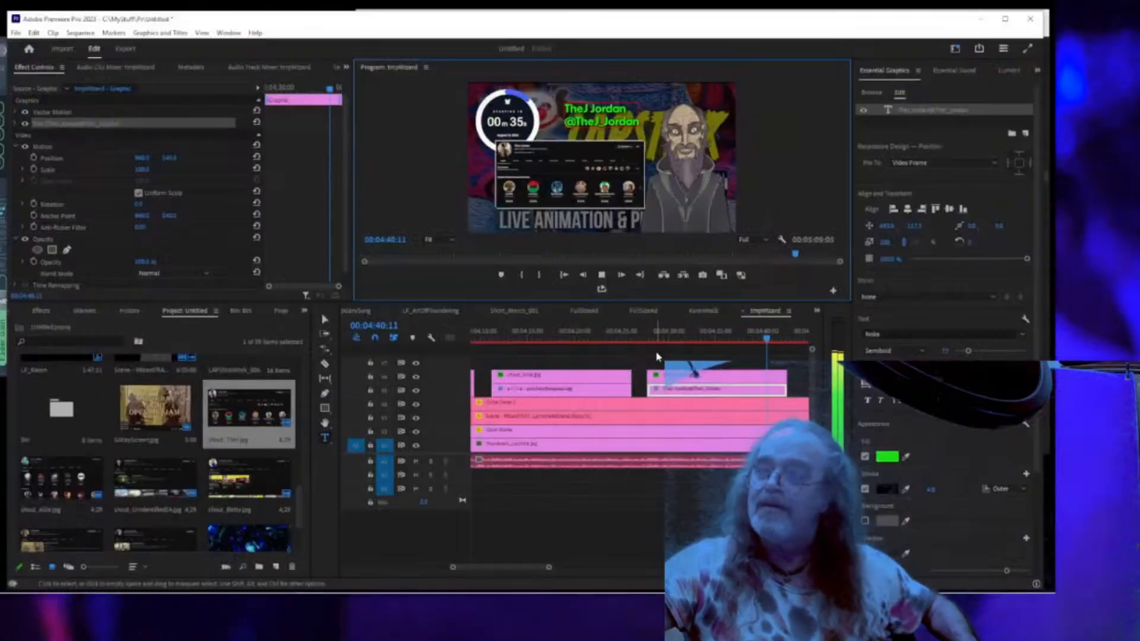
key(space)
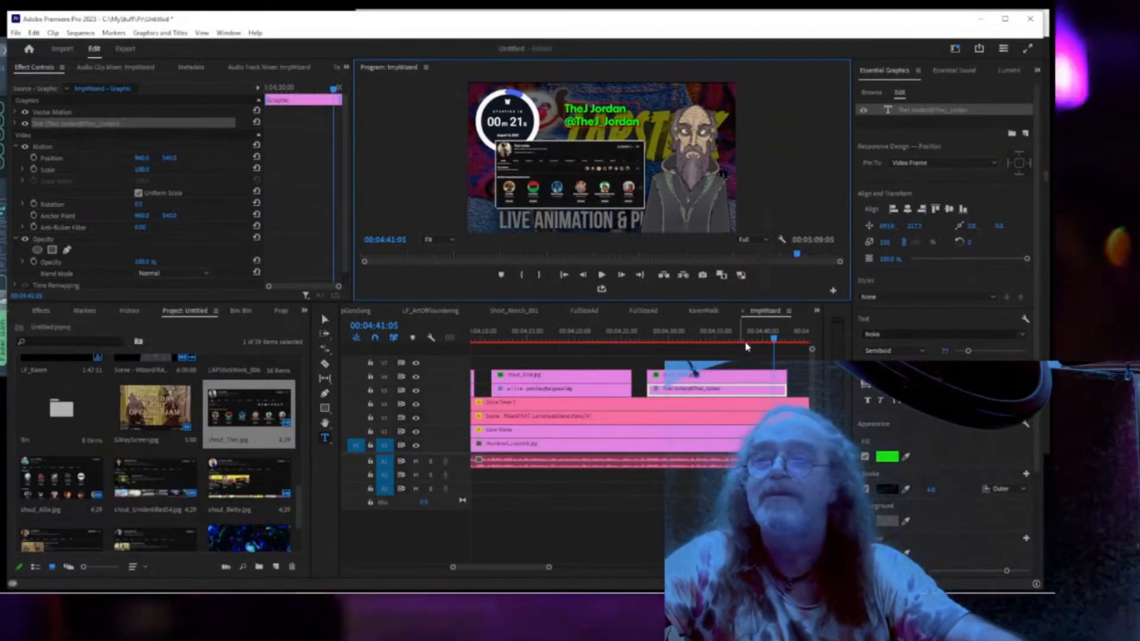
click(752, 340)
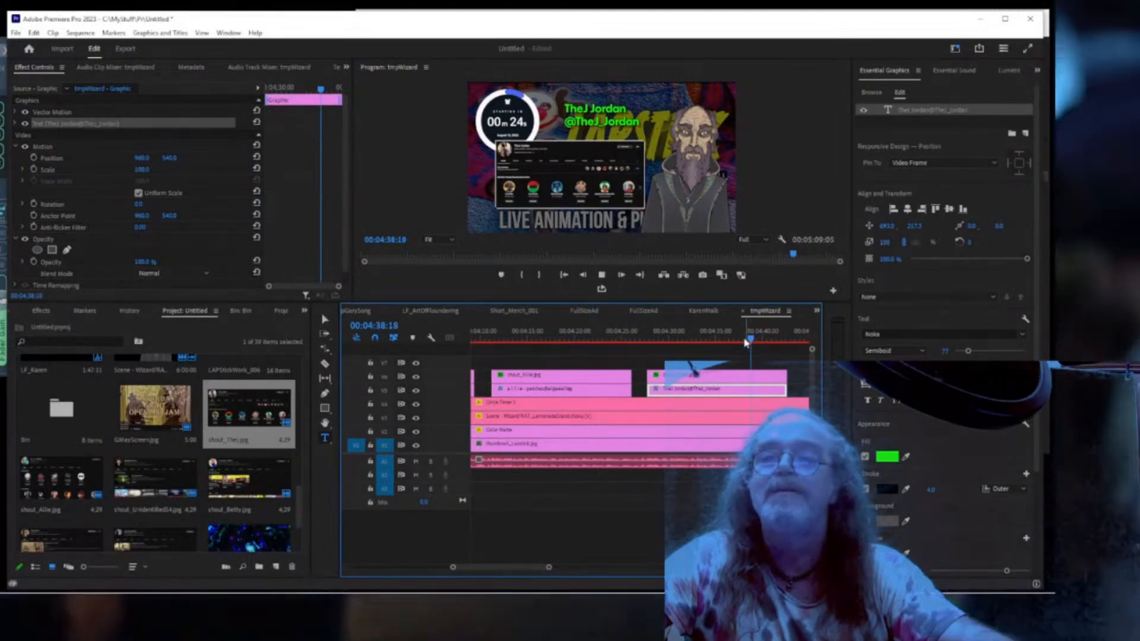
key(space)
click(740, 340)
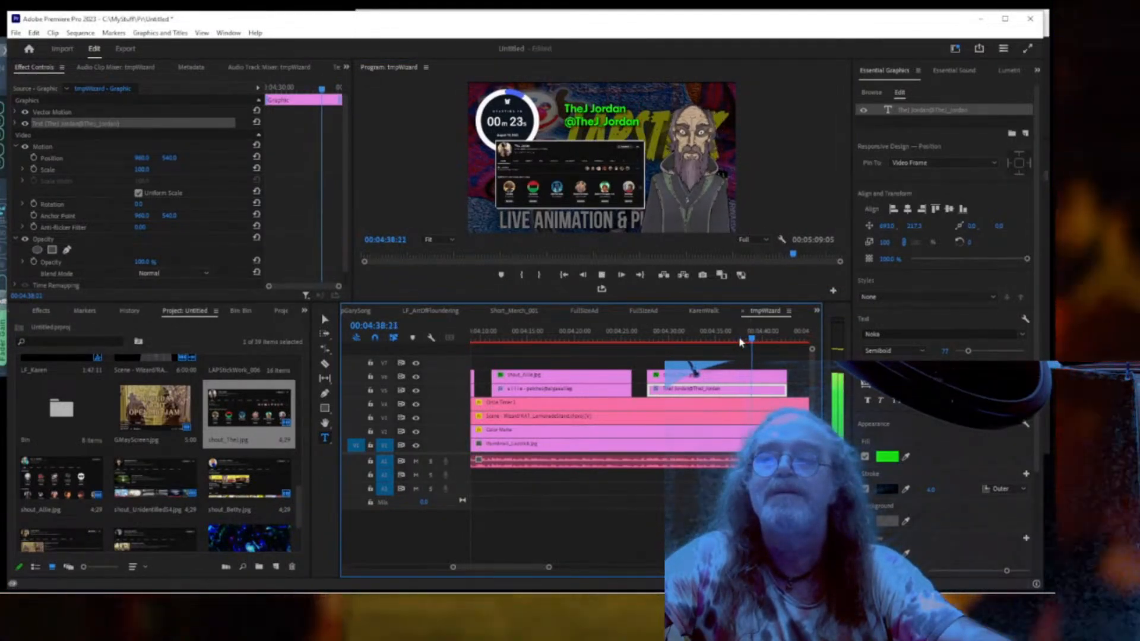
key(space)
Trim the shout_TheJ screenshot and its title to end at the playhead, then return to the start.
shift+click(769, 375)
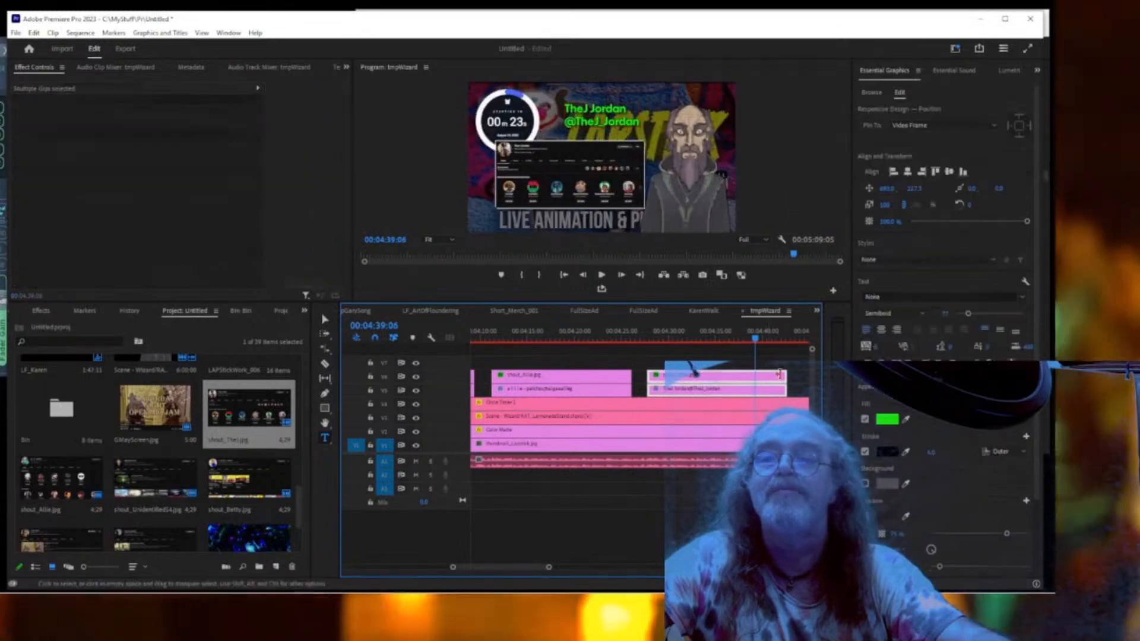
drag(779, 374, 756, 375)
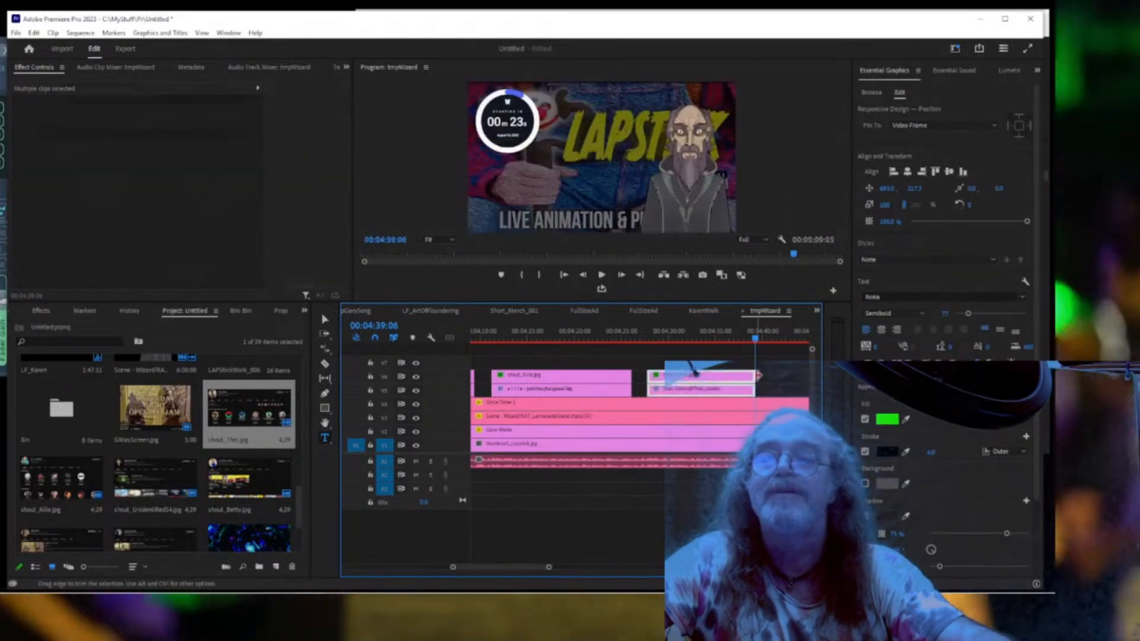
click(564, 275)
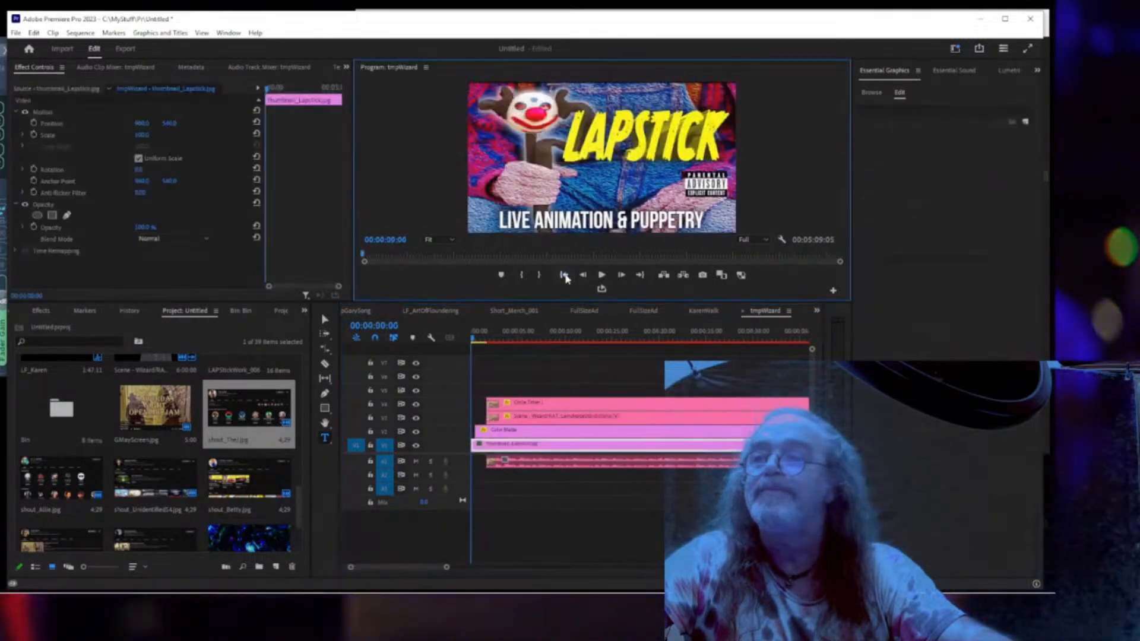
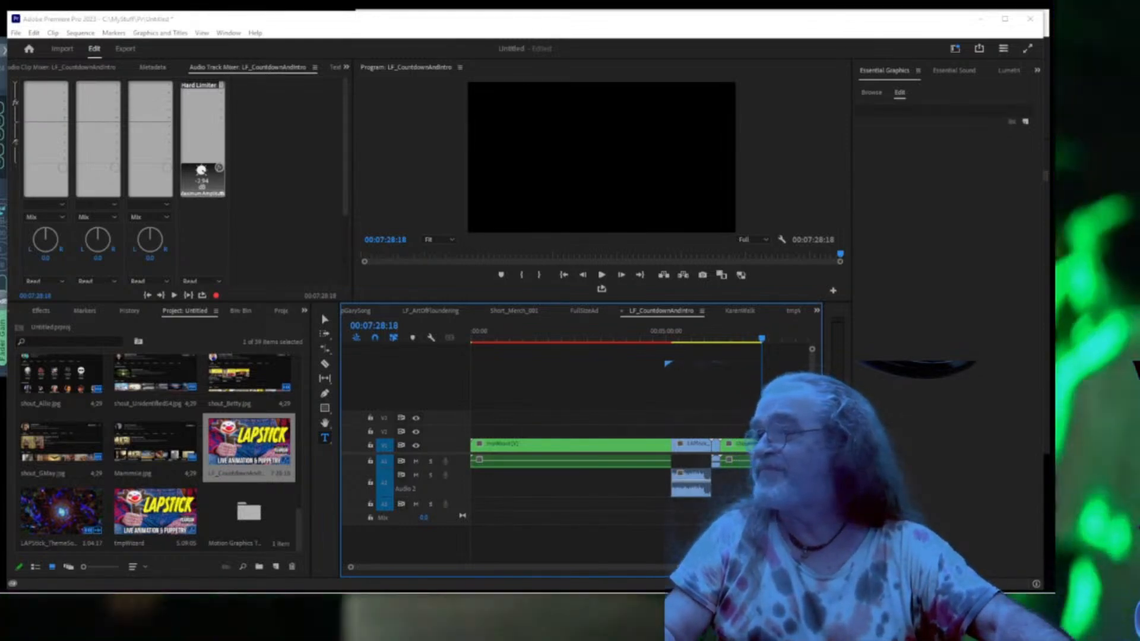
Bring The Art Of Floundering Podcast YouTube window over the Premiere workspace.
drag(0, 285, 788, 109)
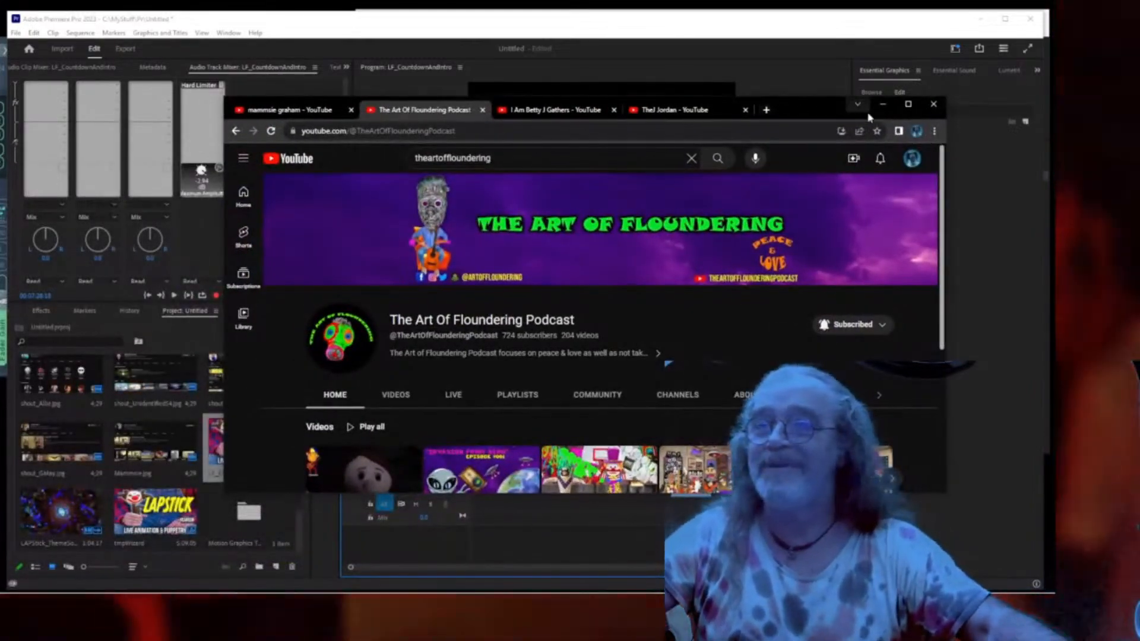
Maximize the YouTube channel page and scroll down to the Past live streams row.
click(908, 104)
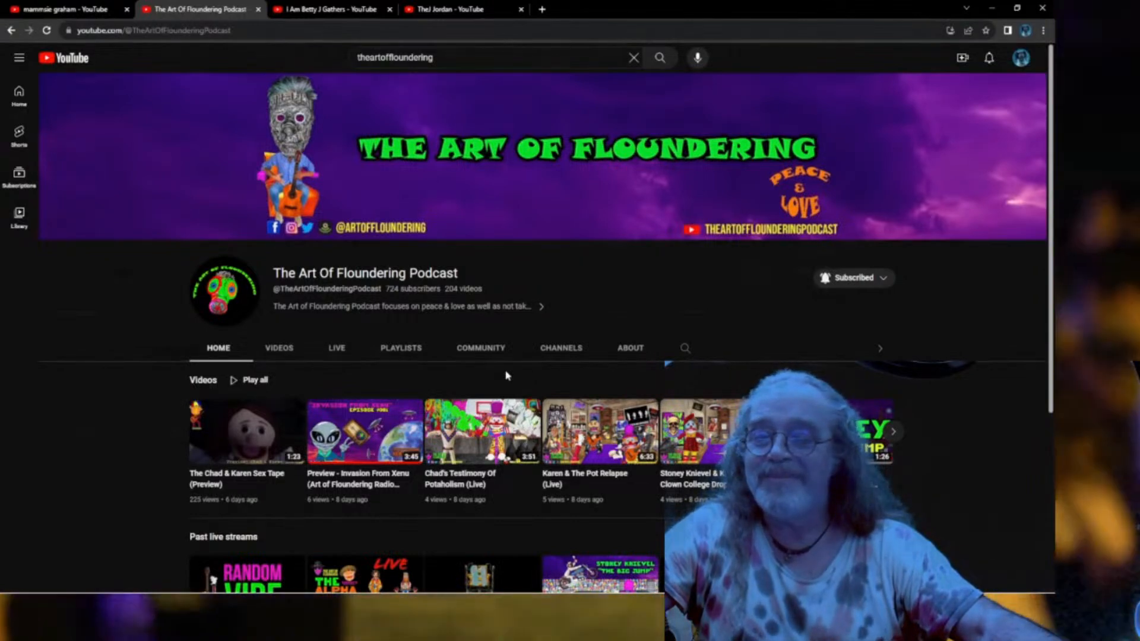
scroll(506, 375, down, 1)
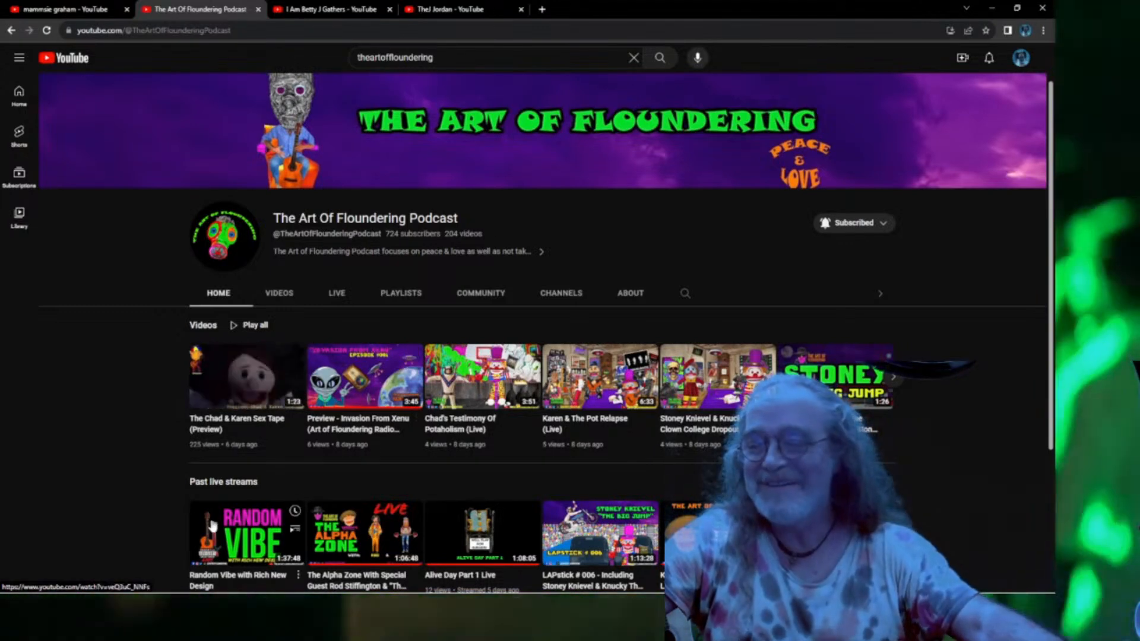
scroll(212, 524, down, 2)
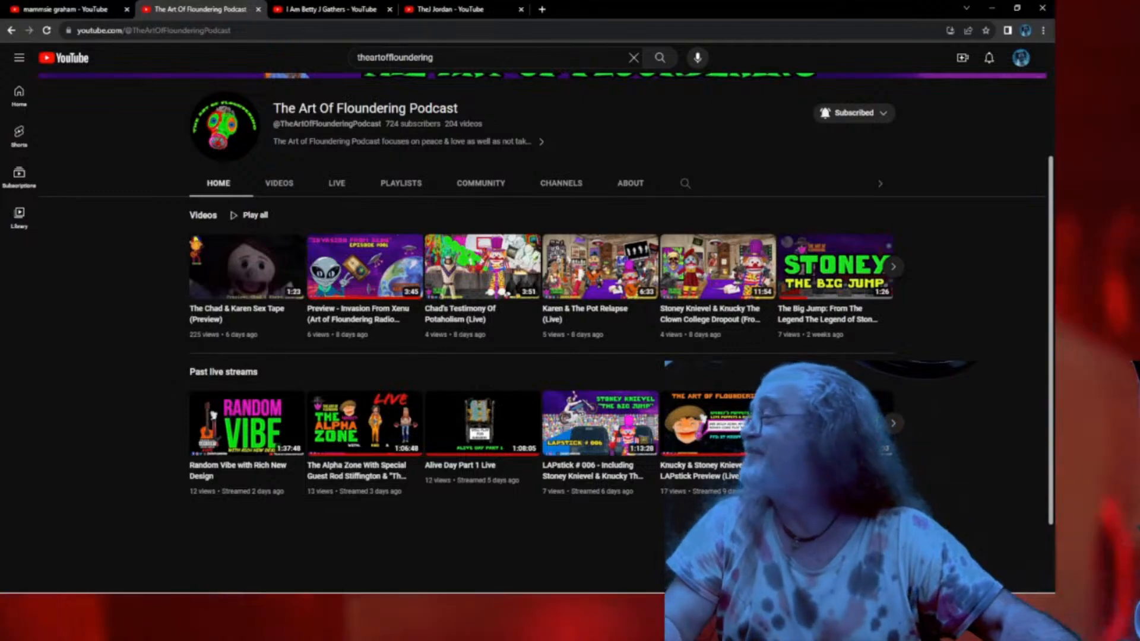
key(alt+Tab)
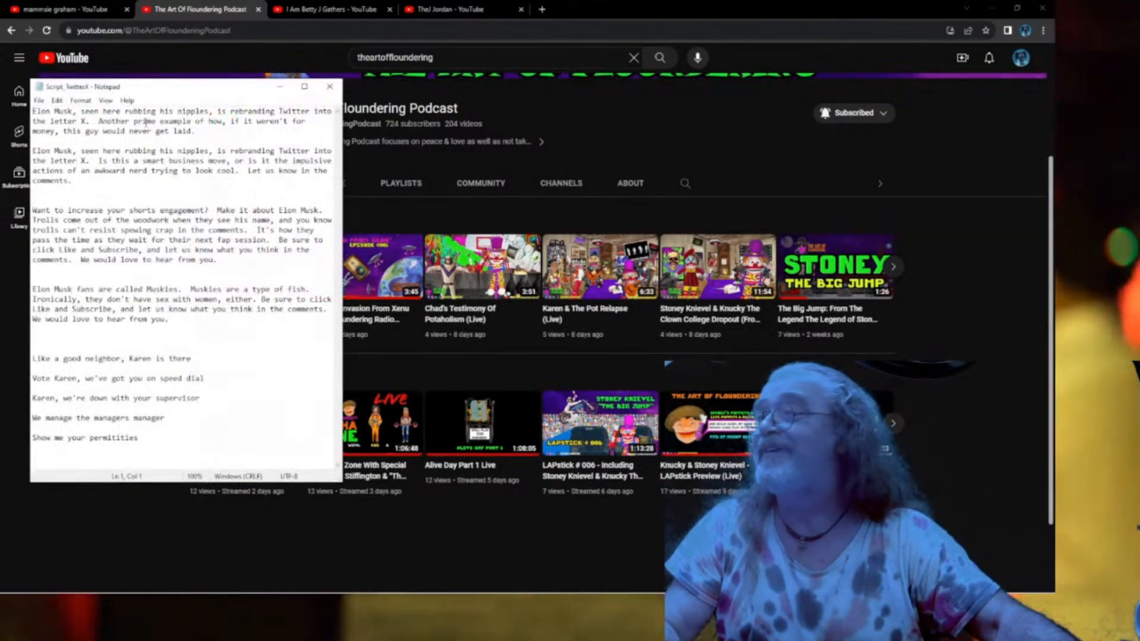
Move the Script_TwitterX Notepad window off the right edge of the screen.
drag(189, 93, 1139, 150)
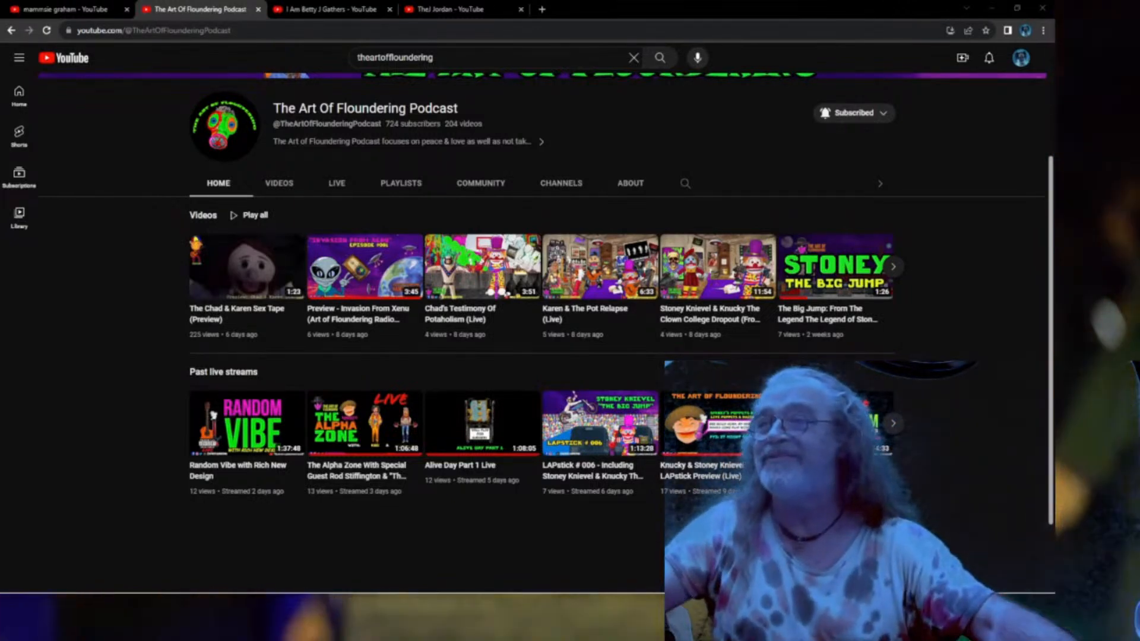
Open the Scene - puppet_Karen scene in Character Animator and scrub through Karen's animation.
mouse_move(221, 598)
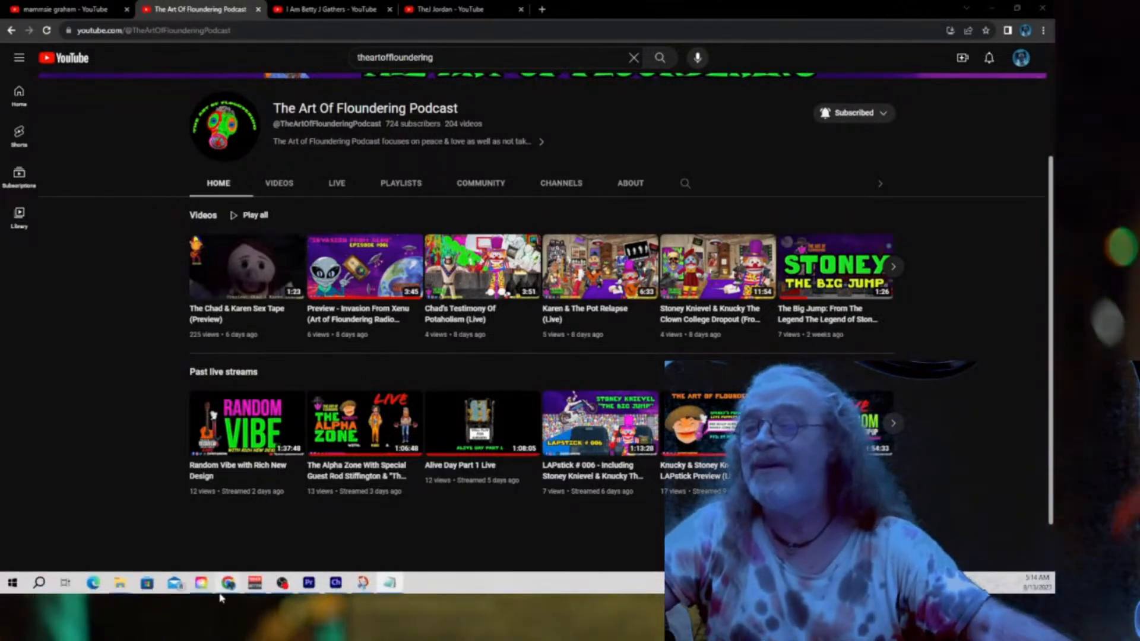
click(336, 585)
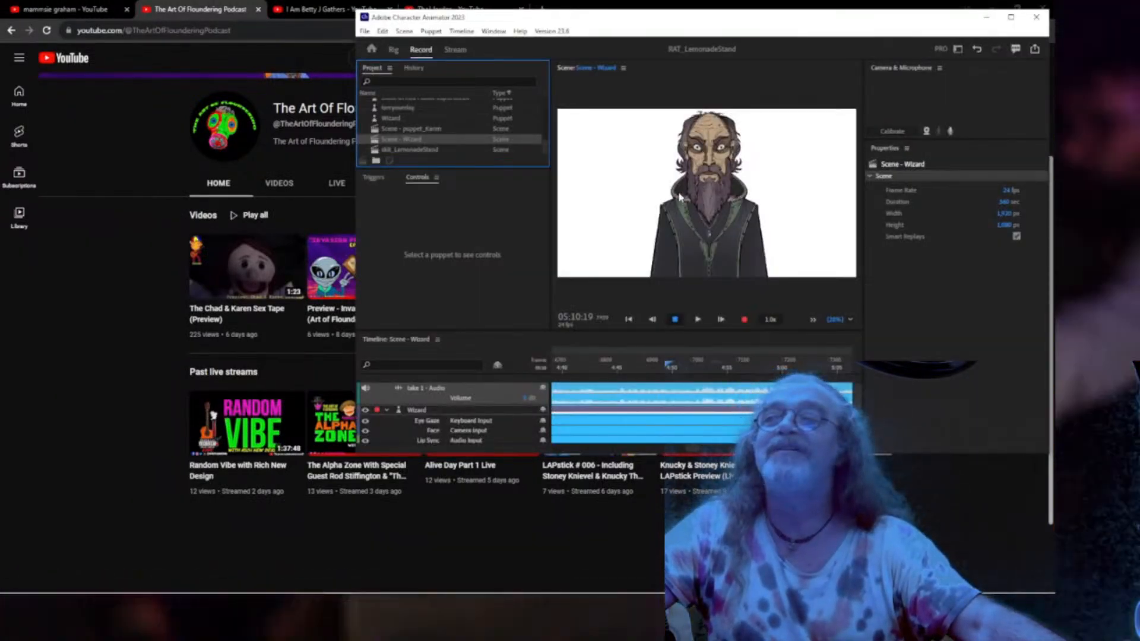
click(423, 131)
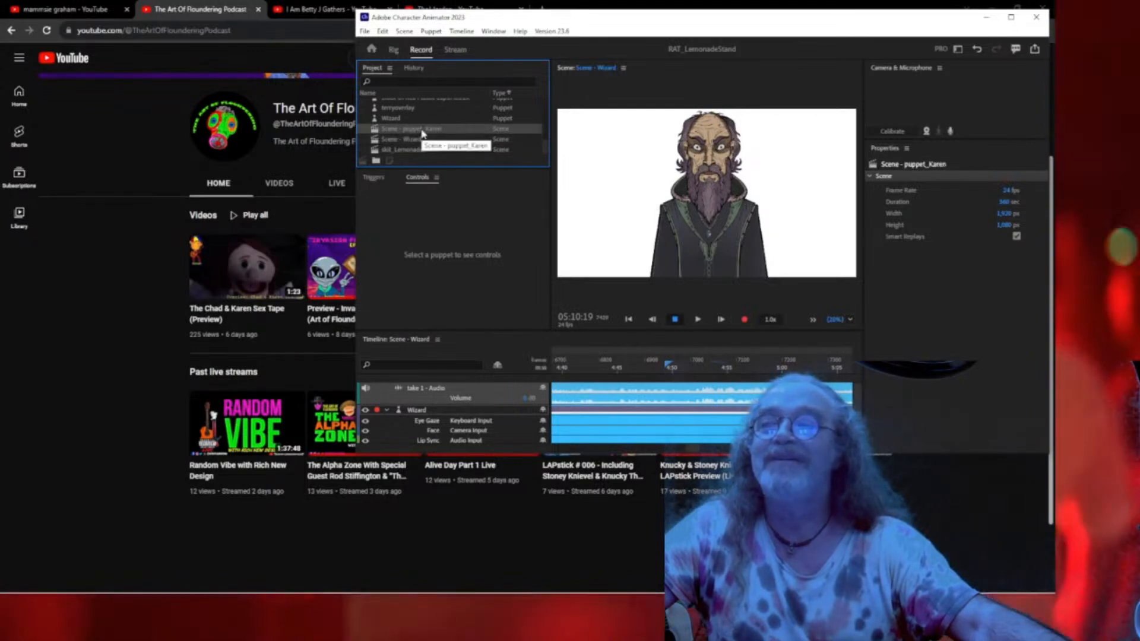
double_click(409, 130)
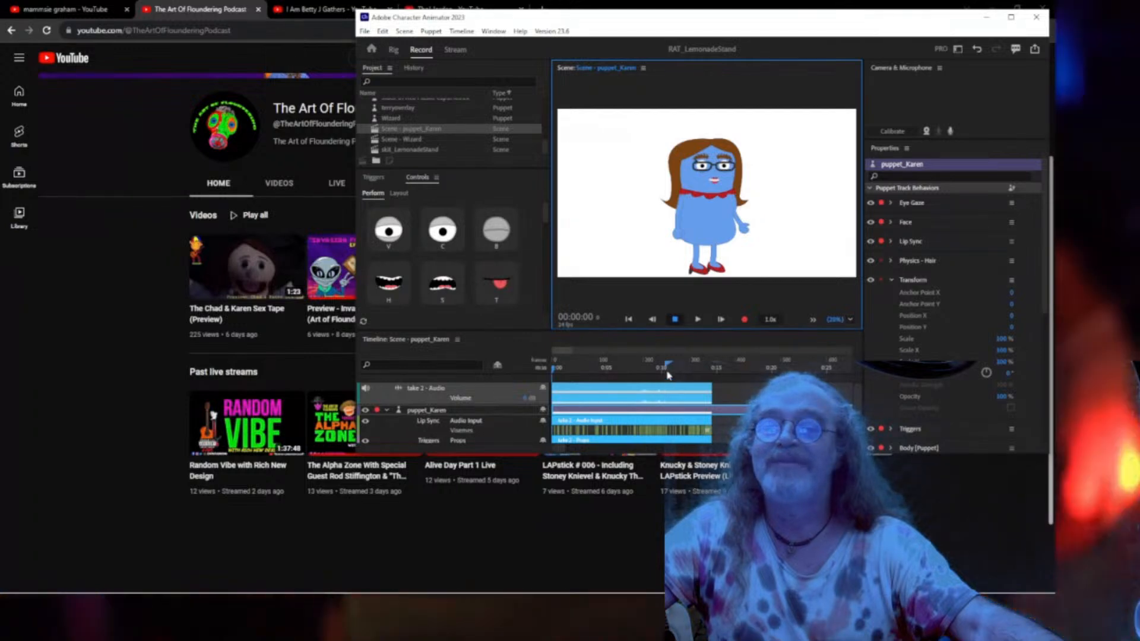
click(700, 367)
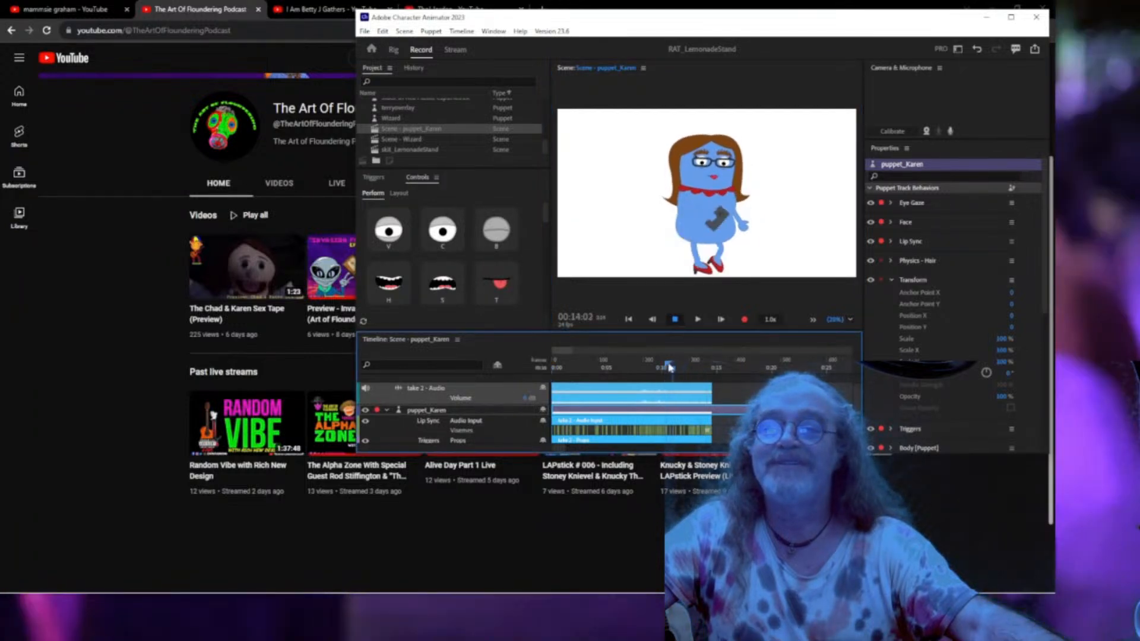
click(567, 364)
drag(567, 365, 685, 362)
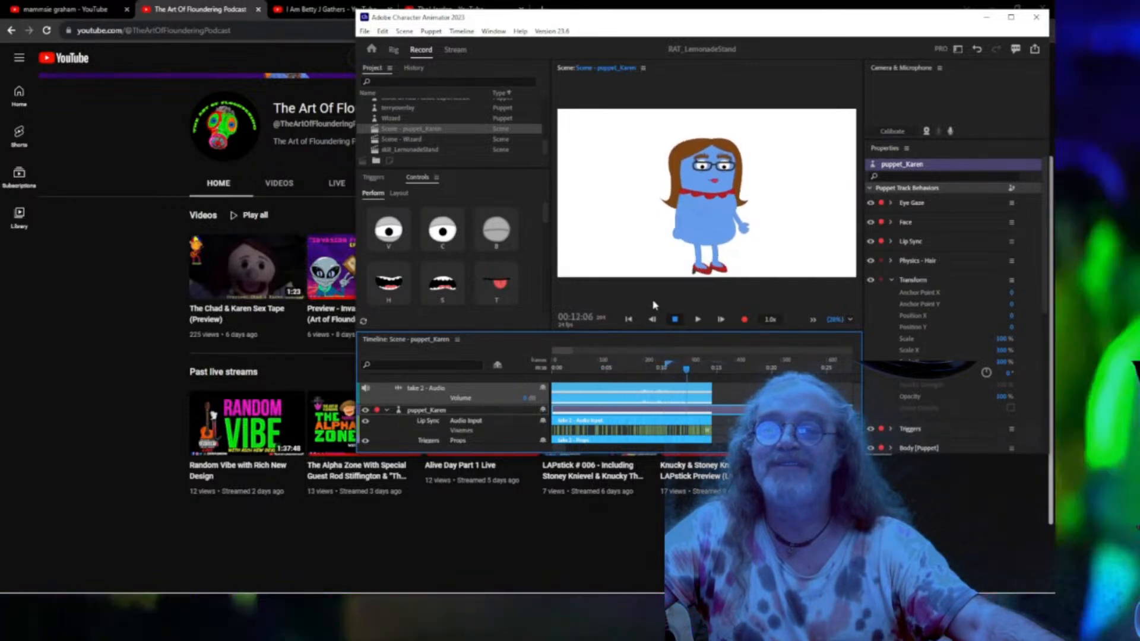
click(628, 318)
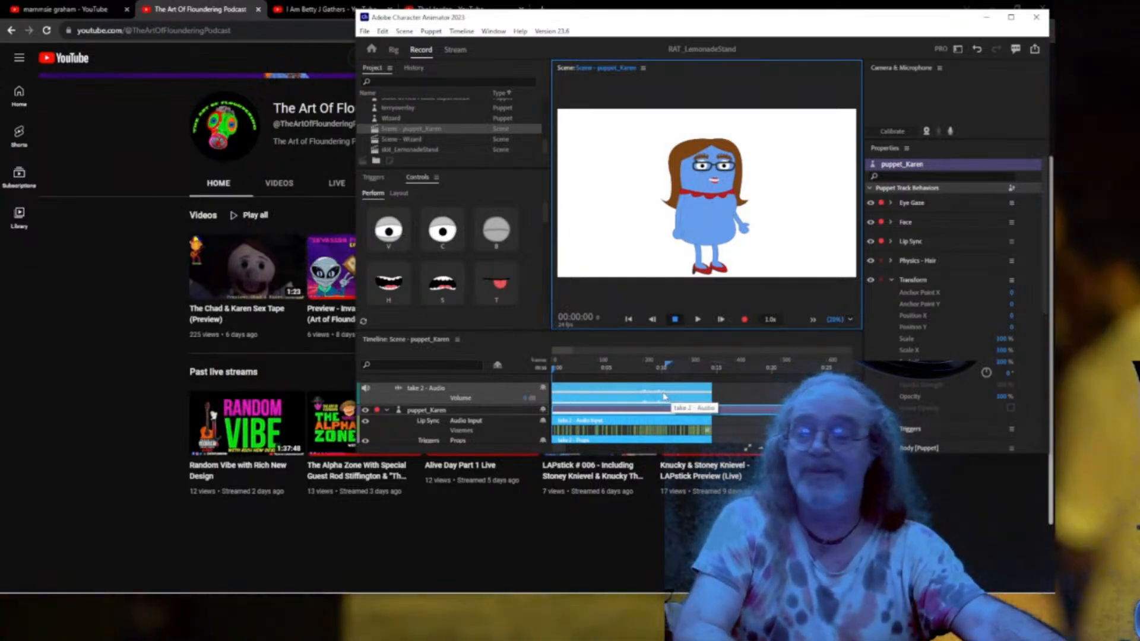
Delete the take 2 audio plus the Props, Hands and Walk trigger takes from the timeline.
click(664, 396)
key(Delete)
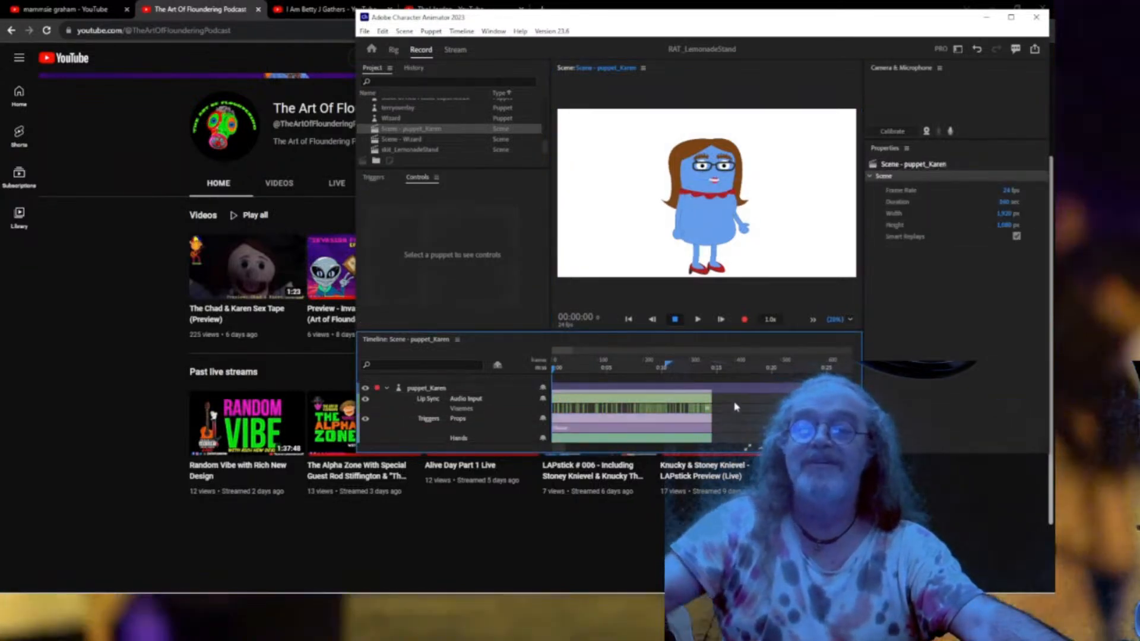
click(692, 400)
drag(543, 428, 511, 468)
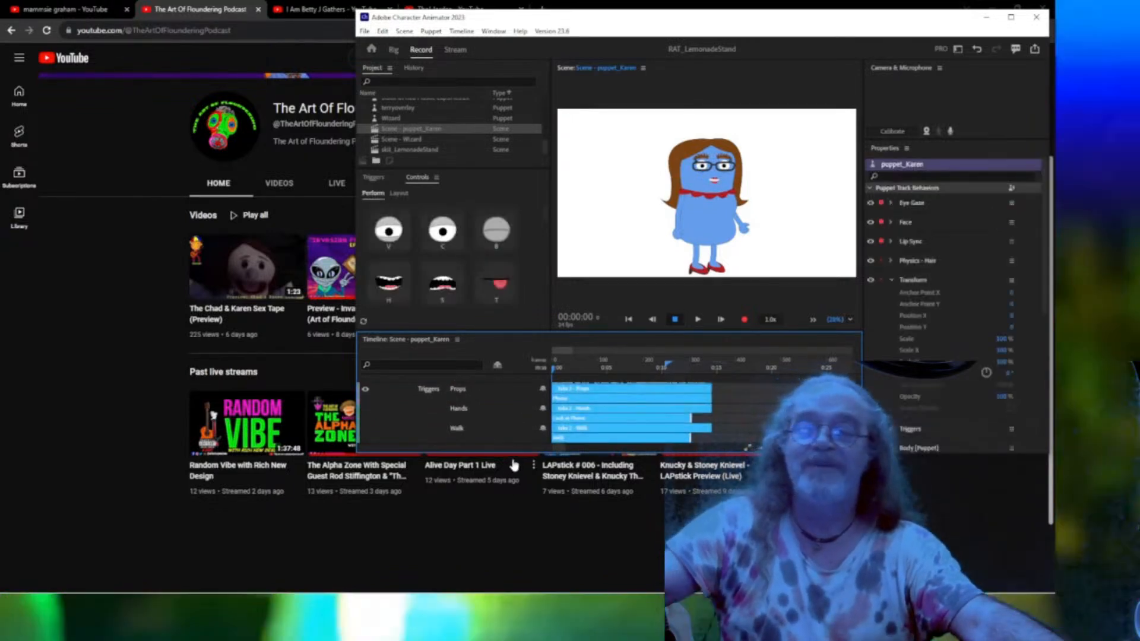
key(Delete)
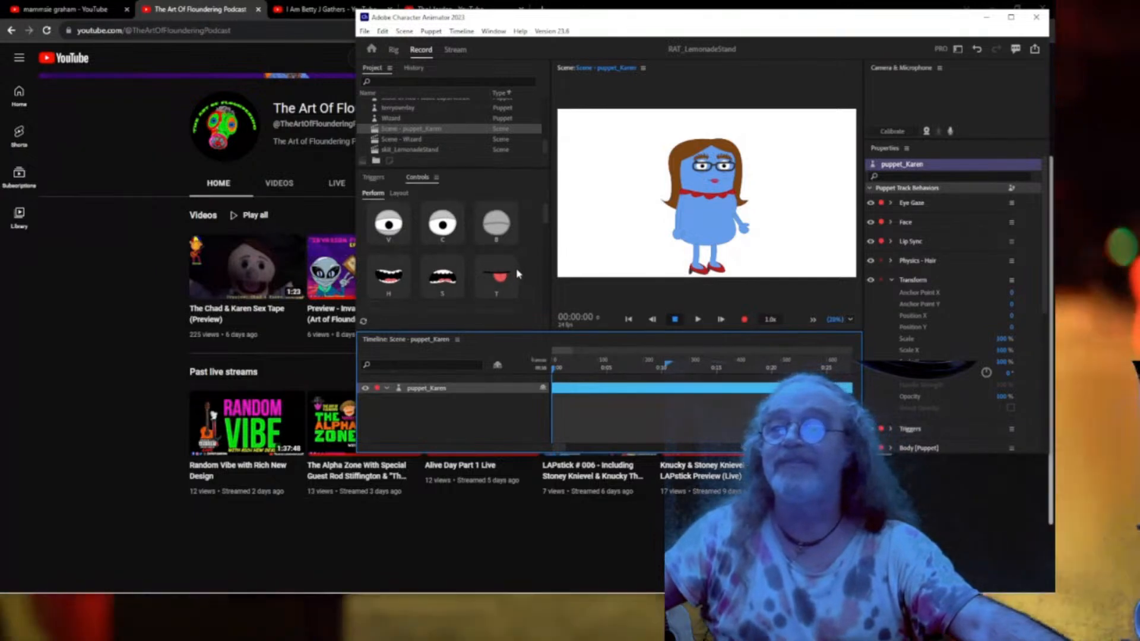
scroll(510, 283, down, 2)
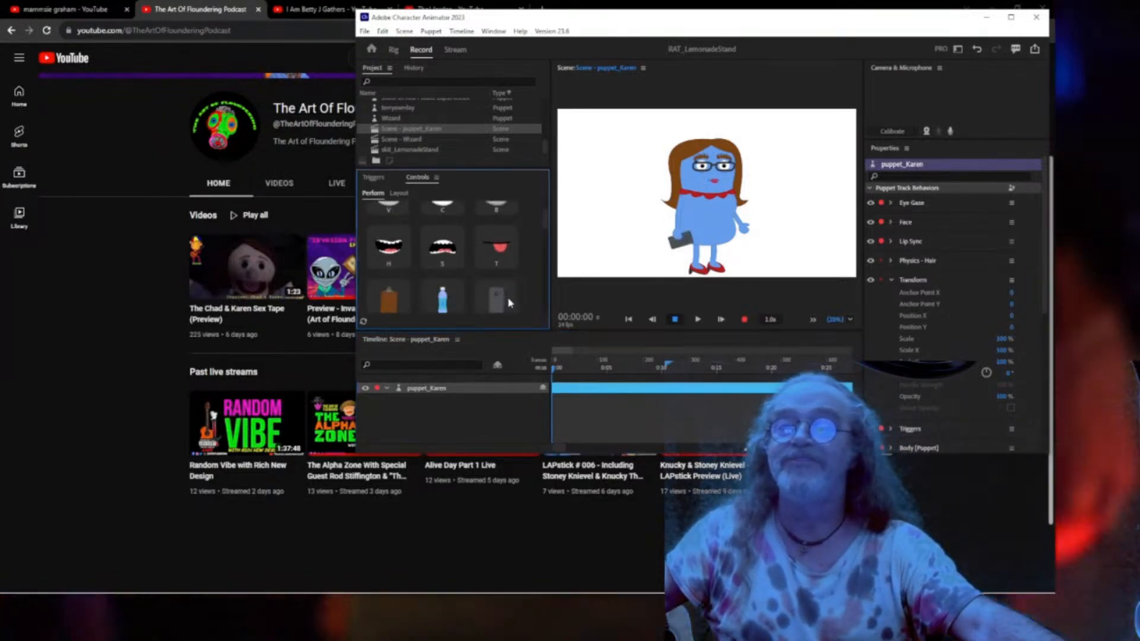
click(508, 299)
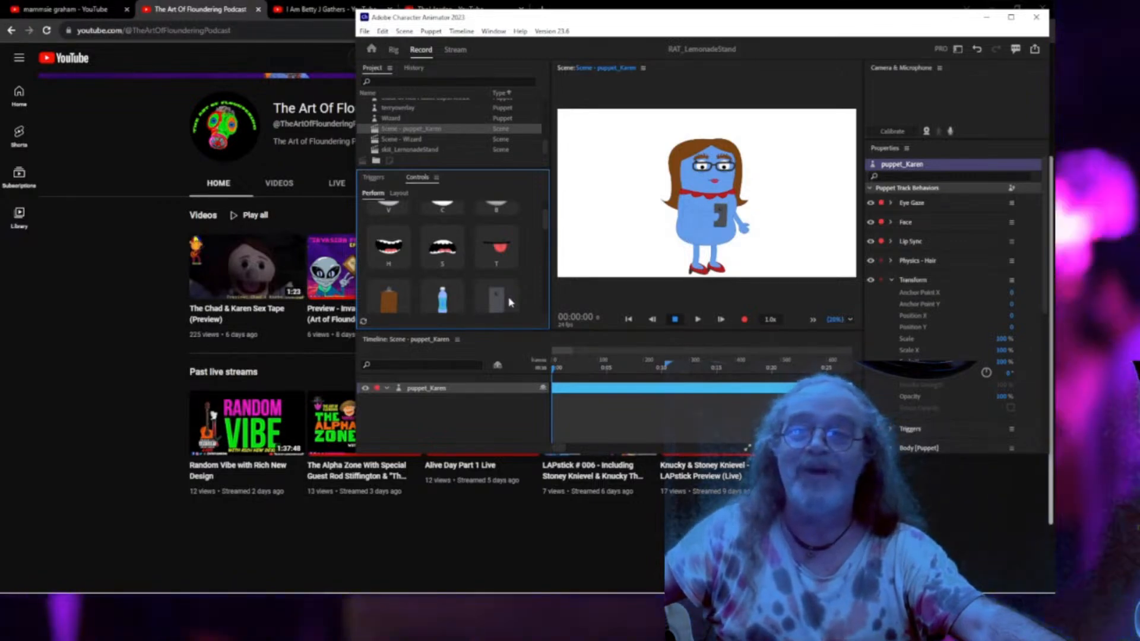
click(511, 301)
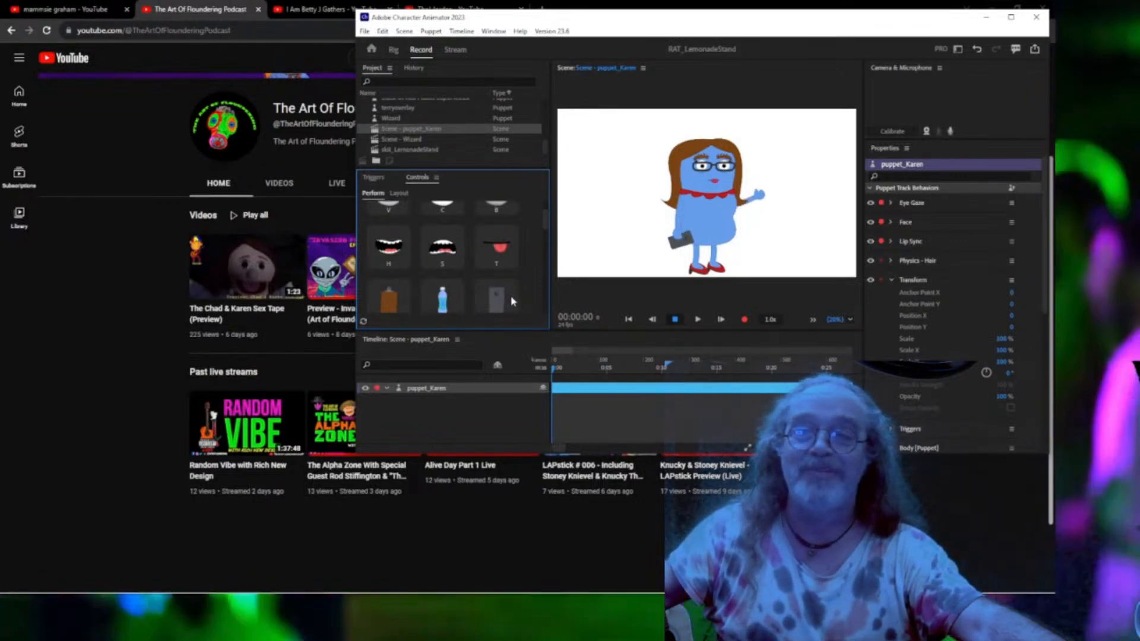
click(512, 301)
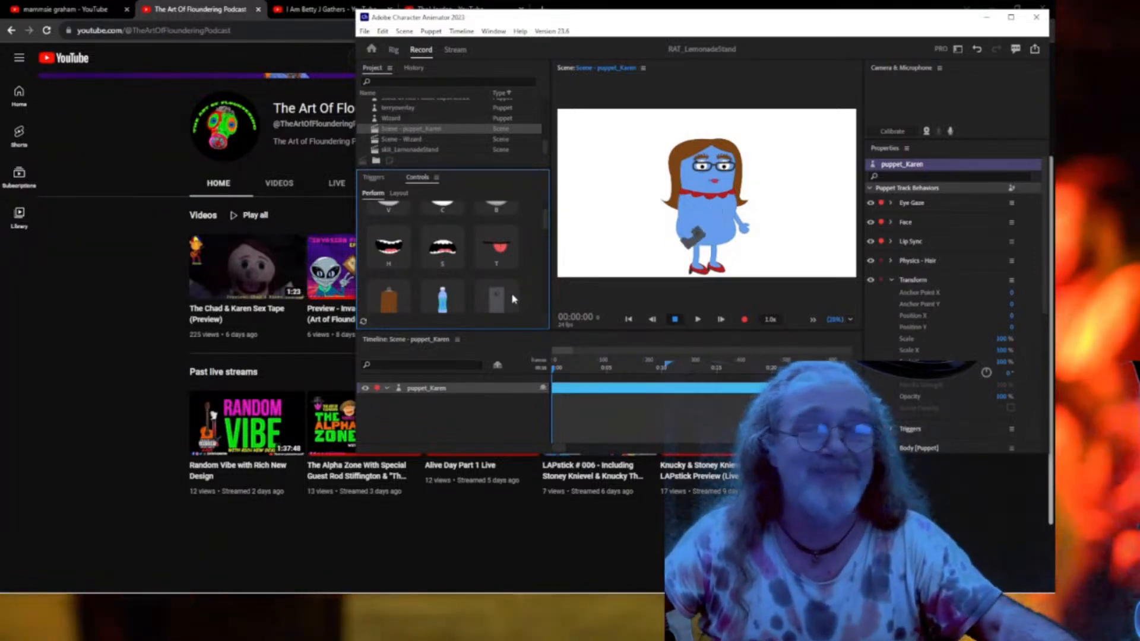
click(510, 291)
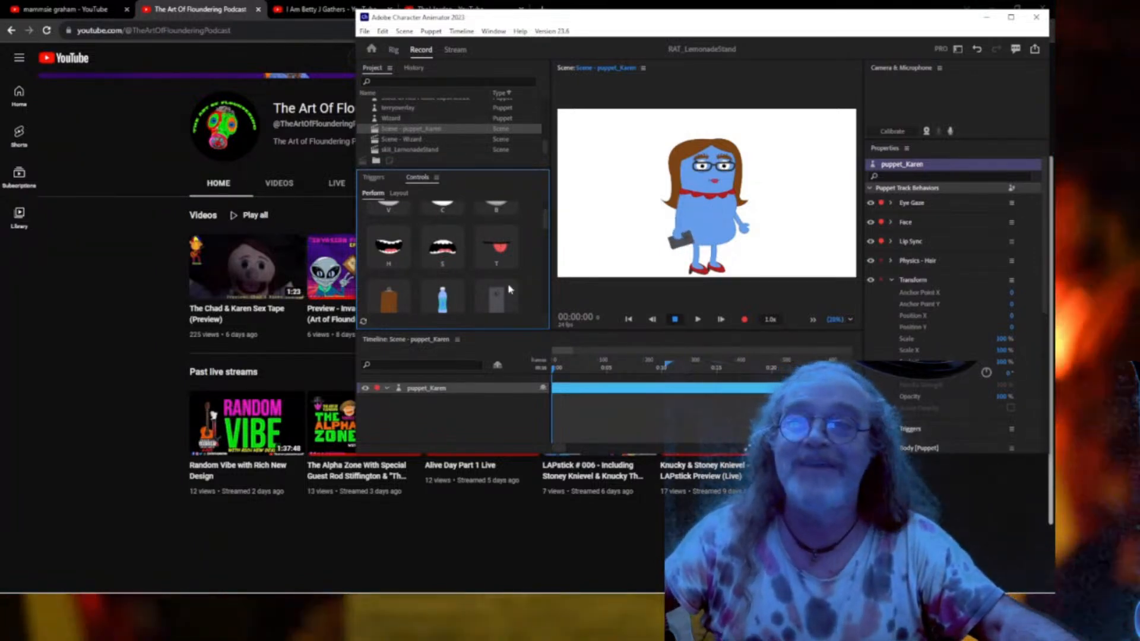
click(950, 132)
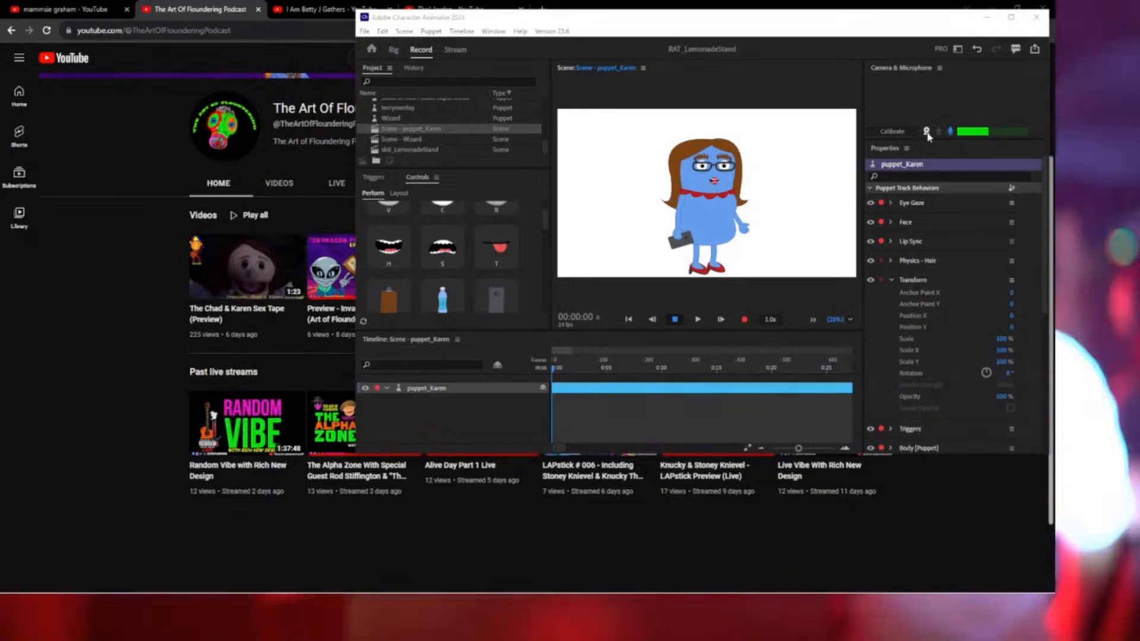
click(925, 132)
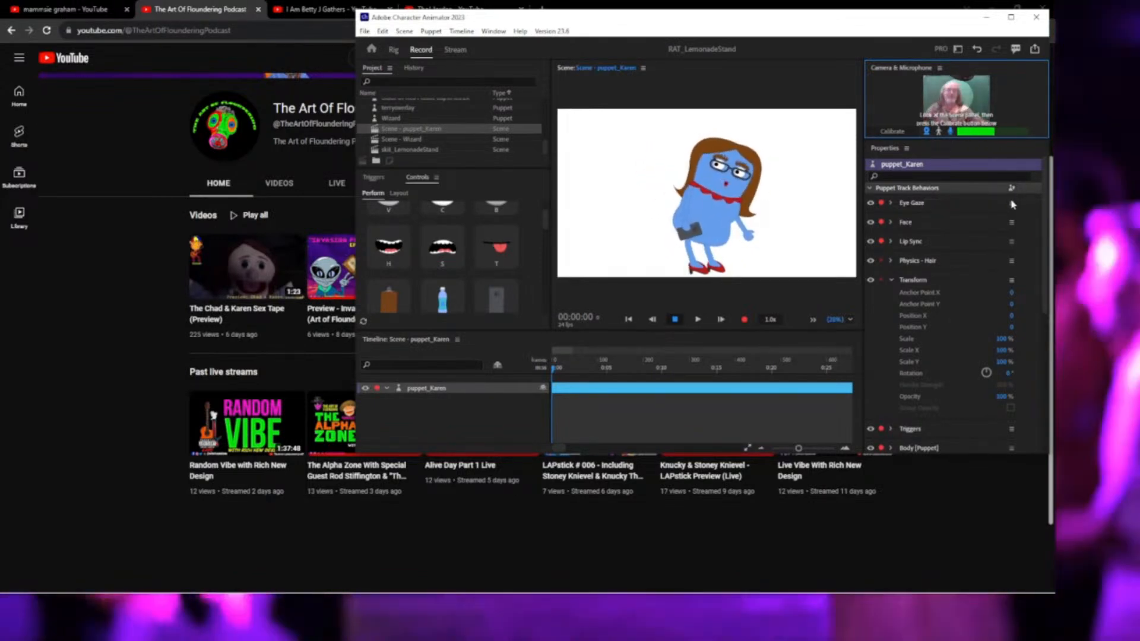
Lower Karen's Face Head Position Strength to 18% and Head Tilt to 35%, and retune Parallax Strength.
click(891, 223)
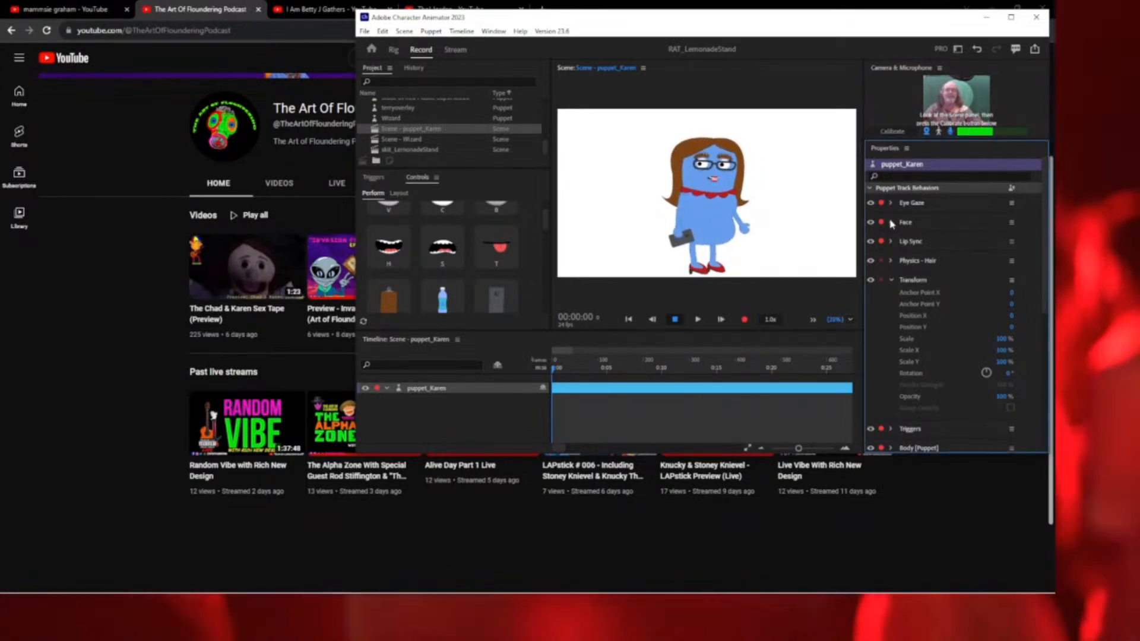
click(890, 224)
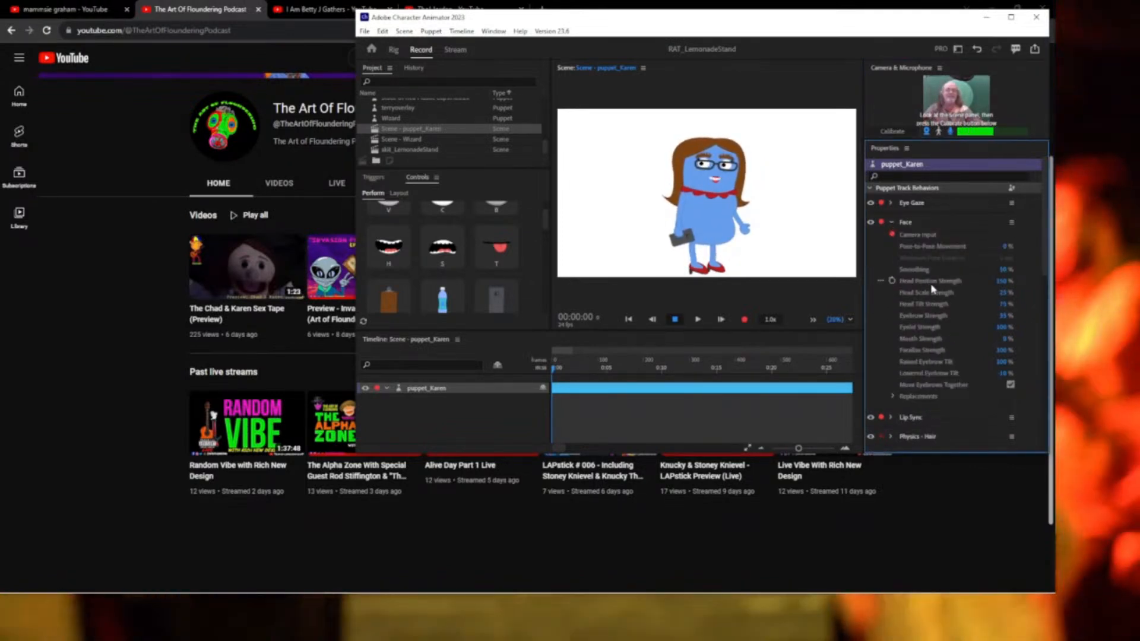
drag(1003, 283, 959, 282)
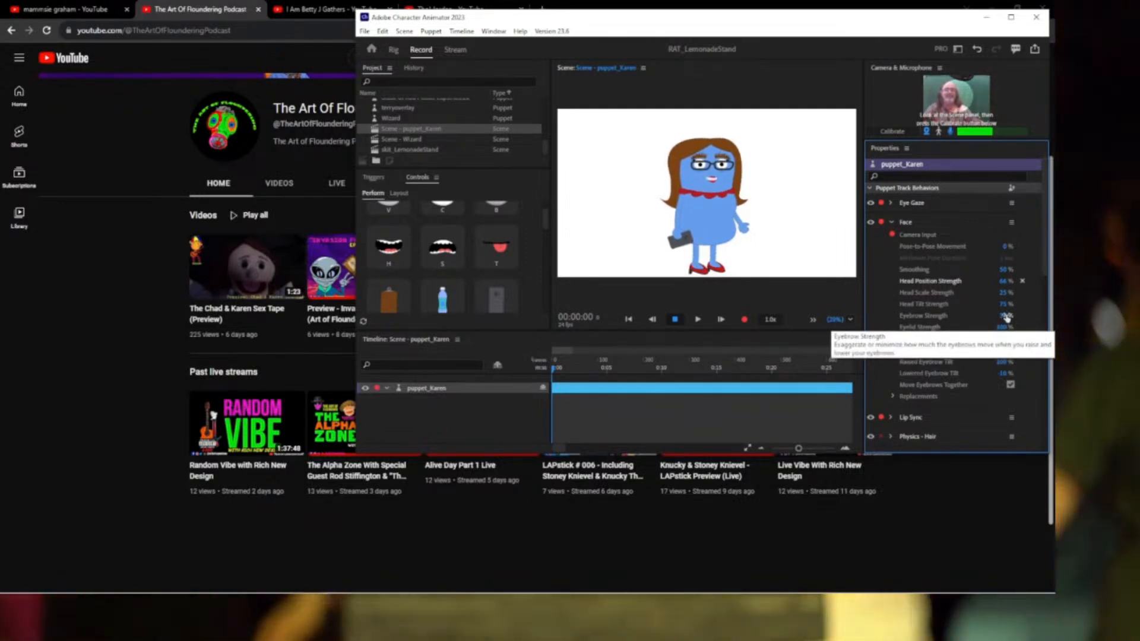
drag(1003, 304, 980, 304)
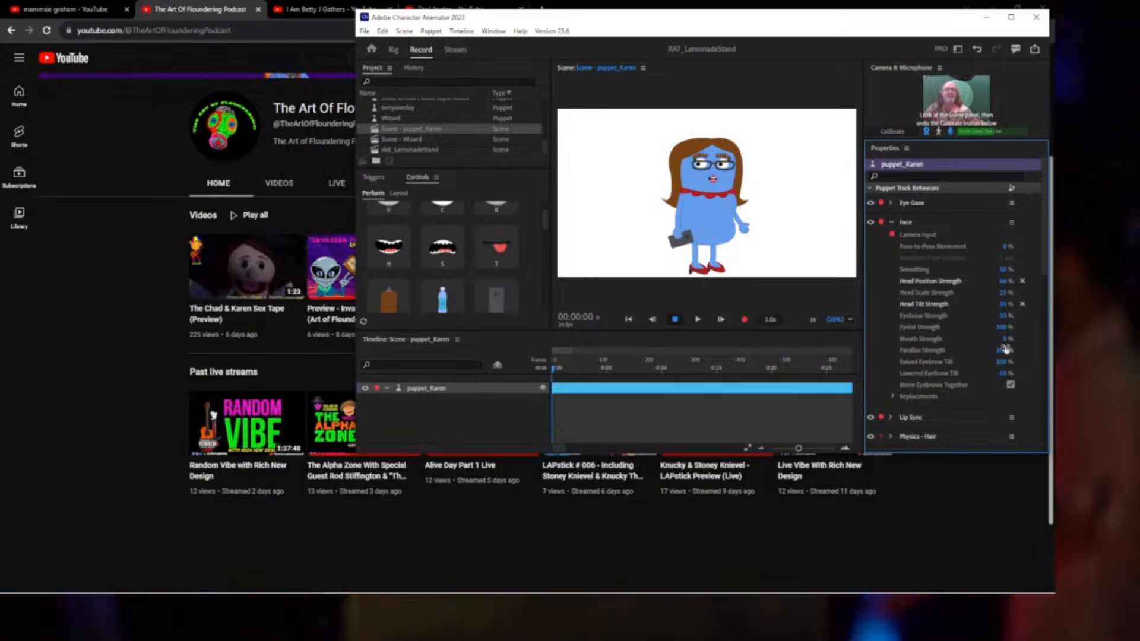
click(1003, 350)
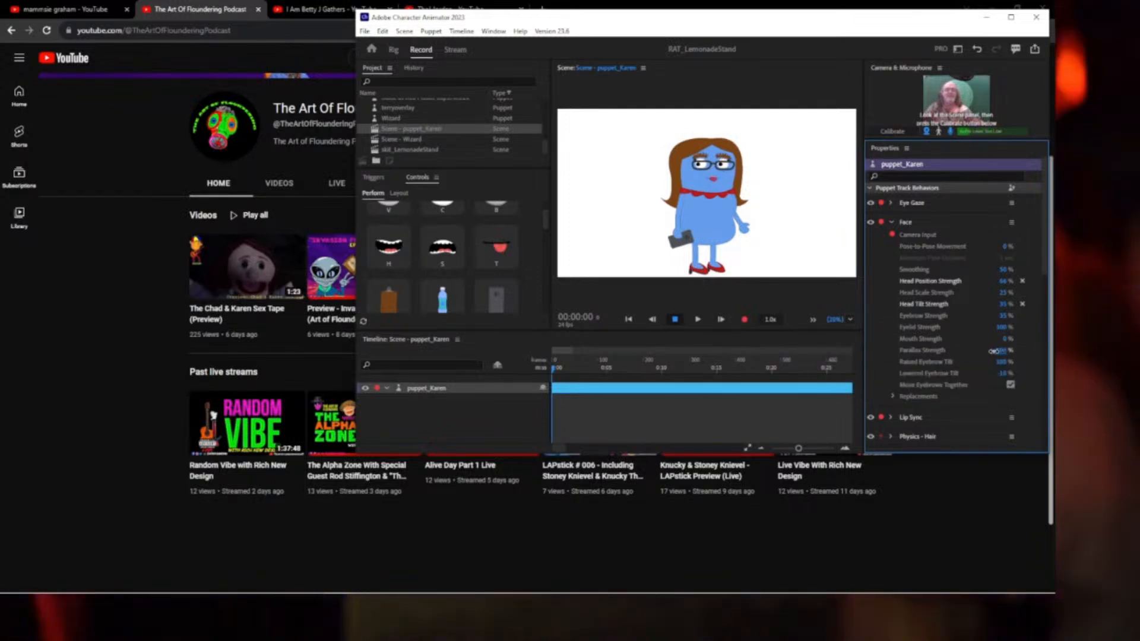
drag(993, 351, 947, 353)
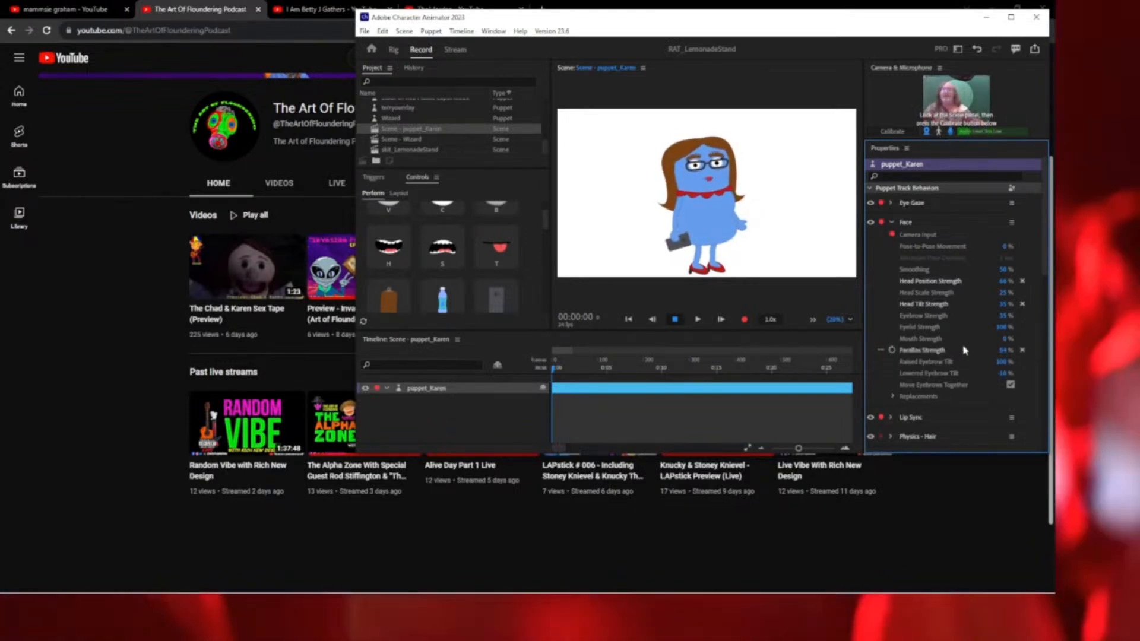
drag(1000, 282, 974, 283)
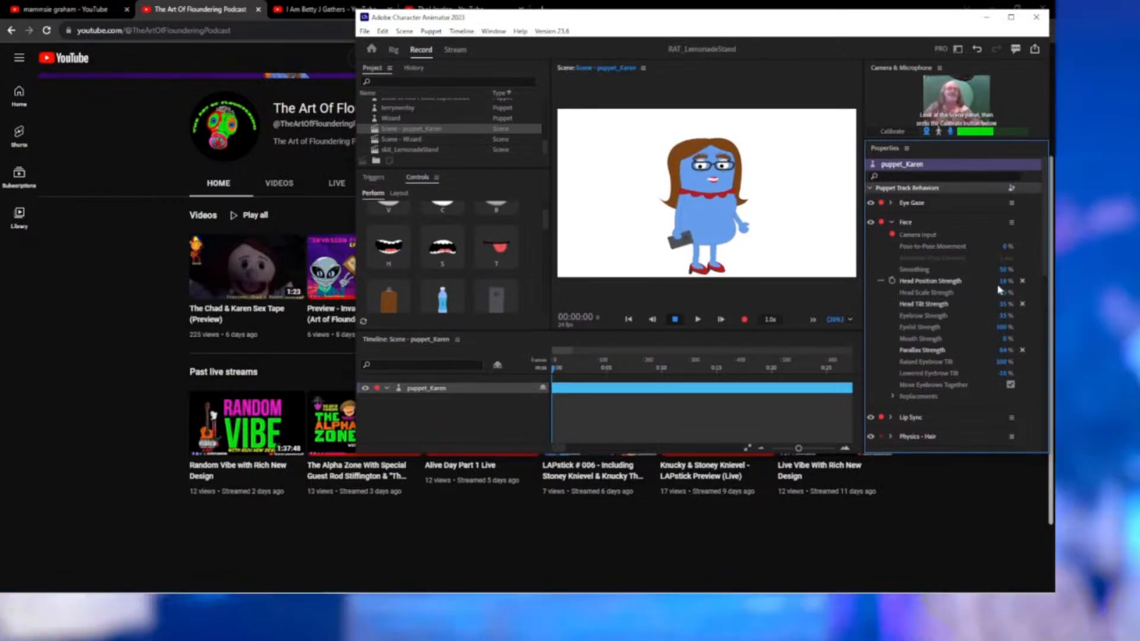
mouse_move(1003, 351)
mouse_down()
mouse_move(1054, 356)
mouse_move(1022, 356)
mouse_up()
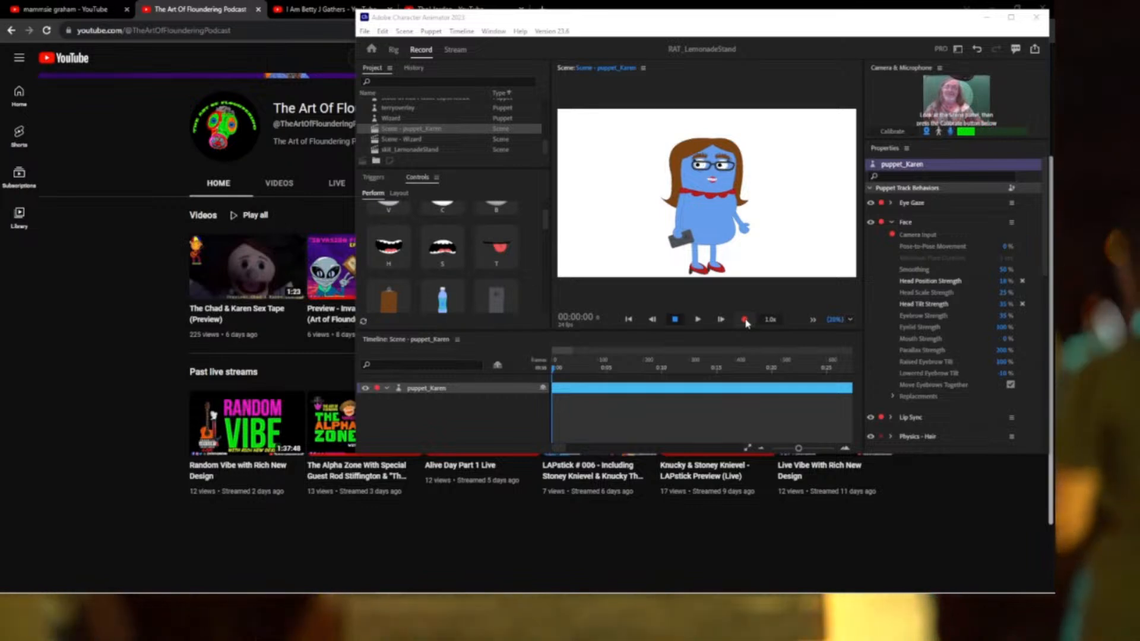
Record take 3 of Karen with audio, Eye Gaze, Face and Lip Sync tracks.
click(745, 320)
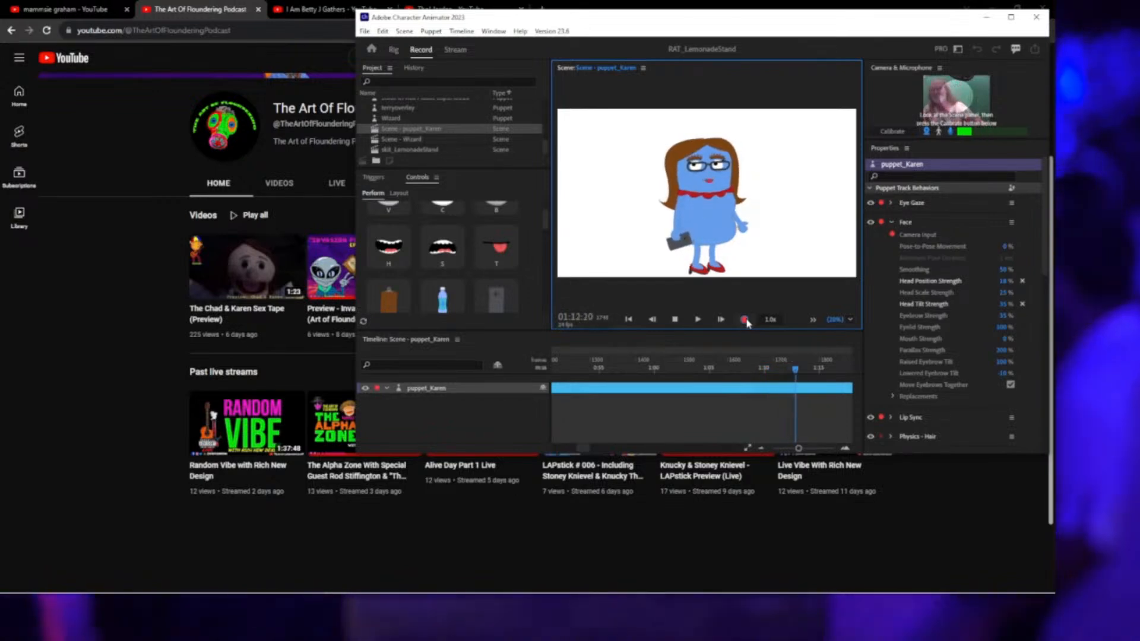
click(745, 320)
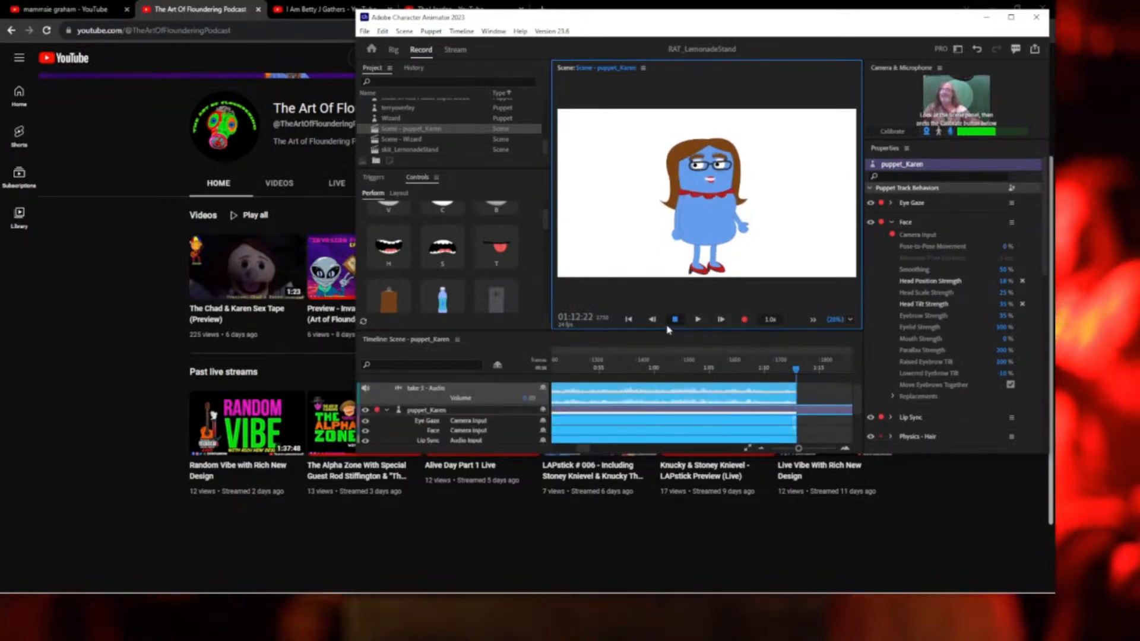
Rewind the recorded Karen take to 00:00:00.
click(628, 320)
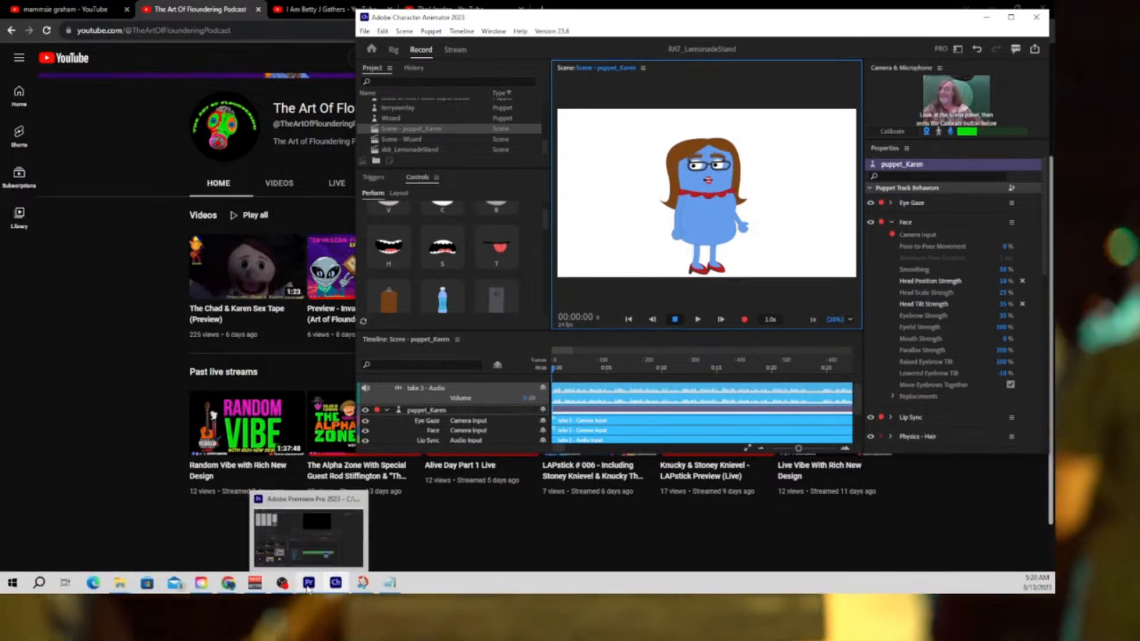
Create a new bin named KarenStuff in Premiere's Project panel and open it.
click(307, 583)
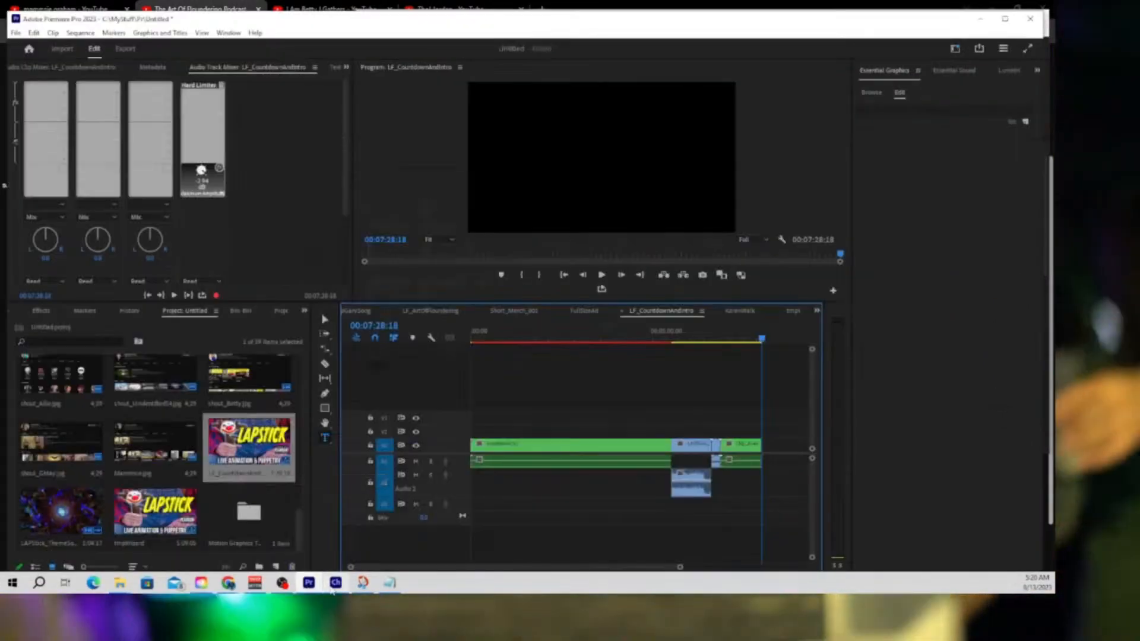
mouse_move(337, 587)
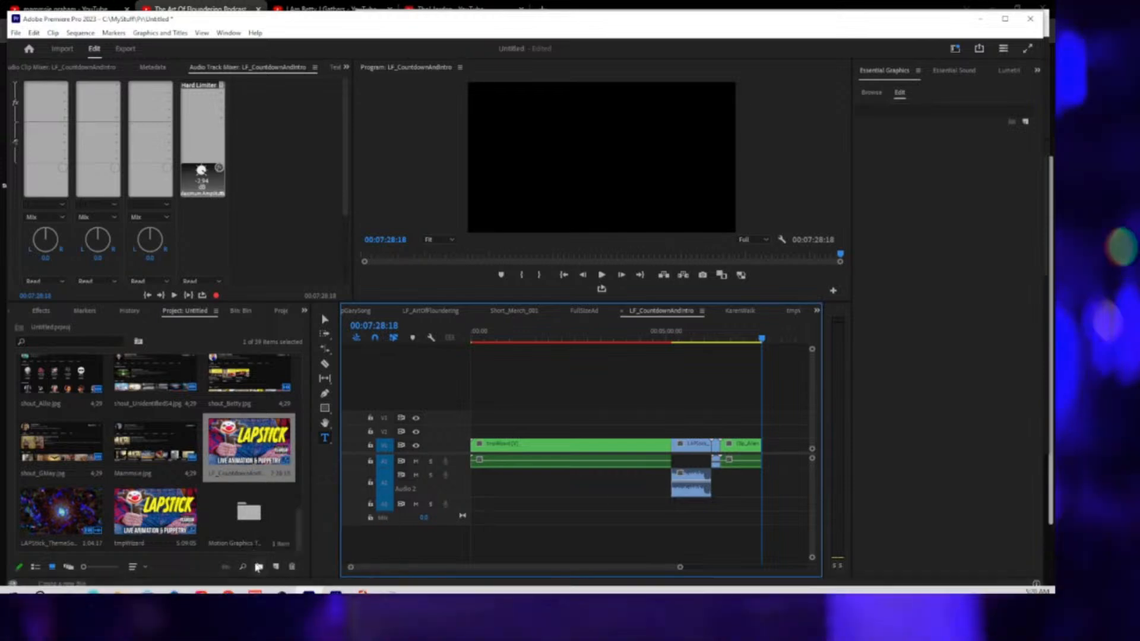
click(259, 568)
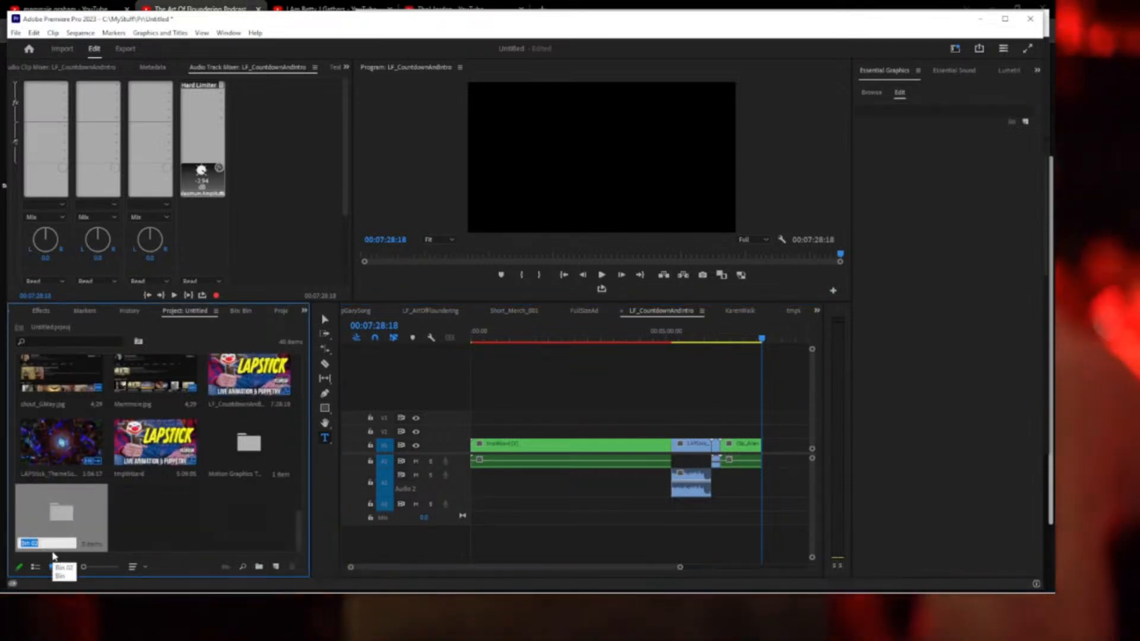
text(Karen)
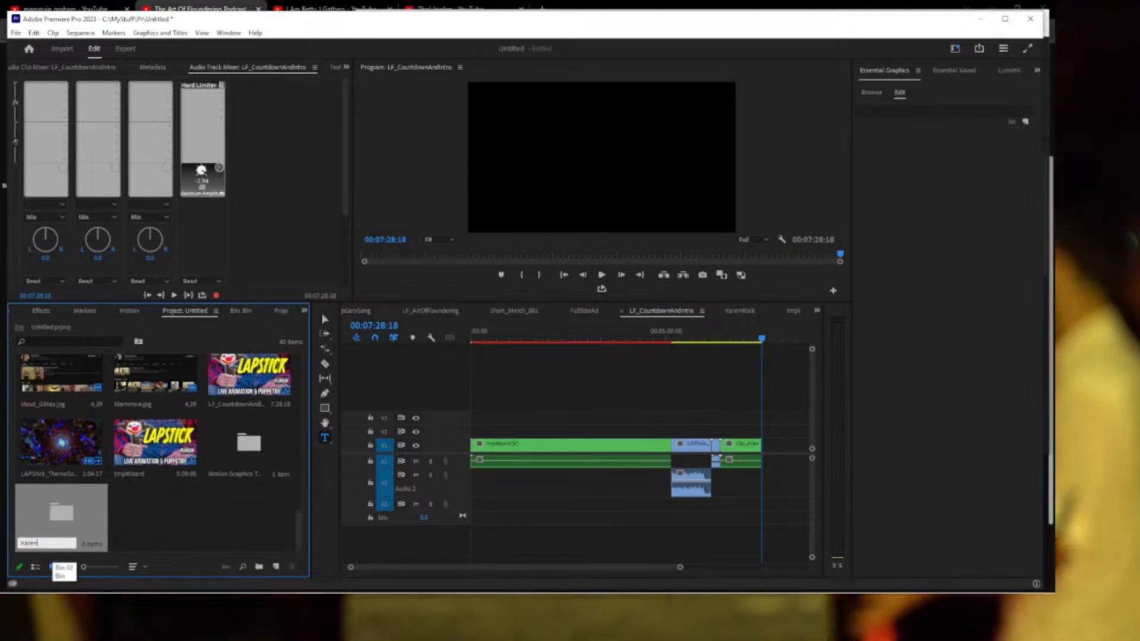
text(Walk)
key(Return)
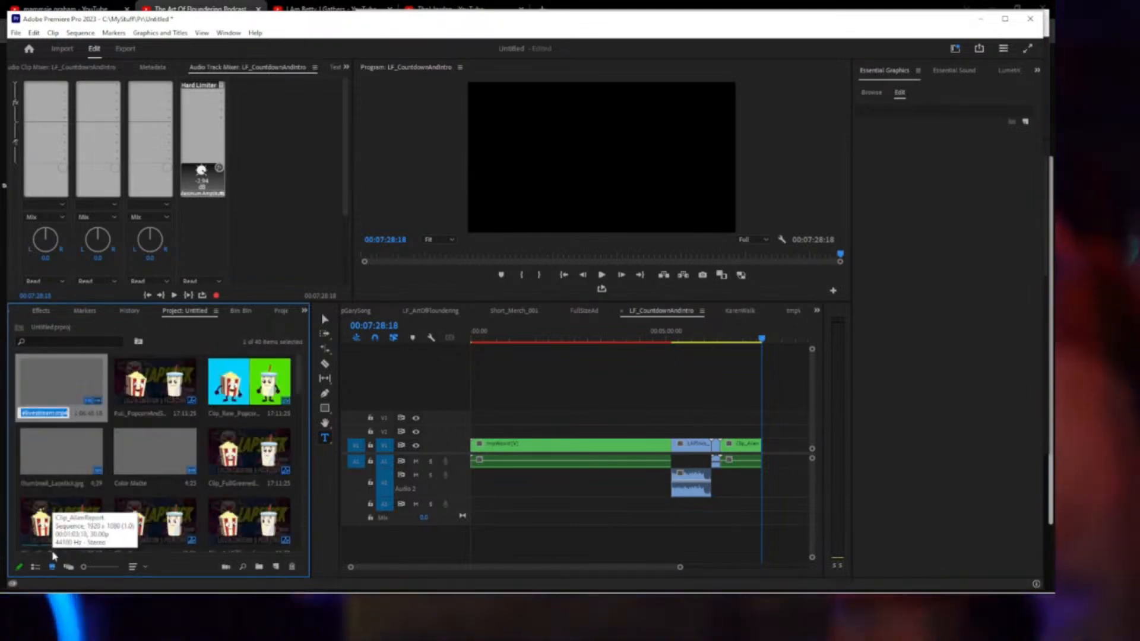
drag(299, 384, 295, 552)
click(204, 526)
double_click(54, 521)
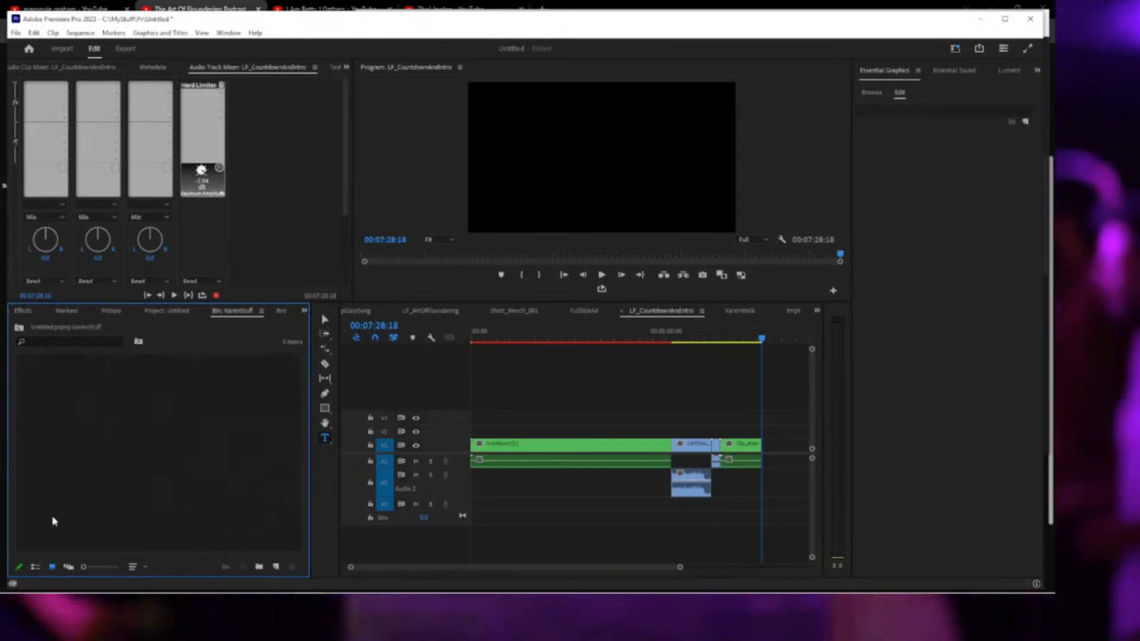
mouse_move(264, 592)
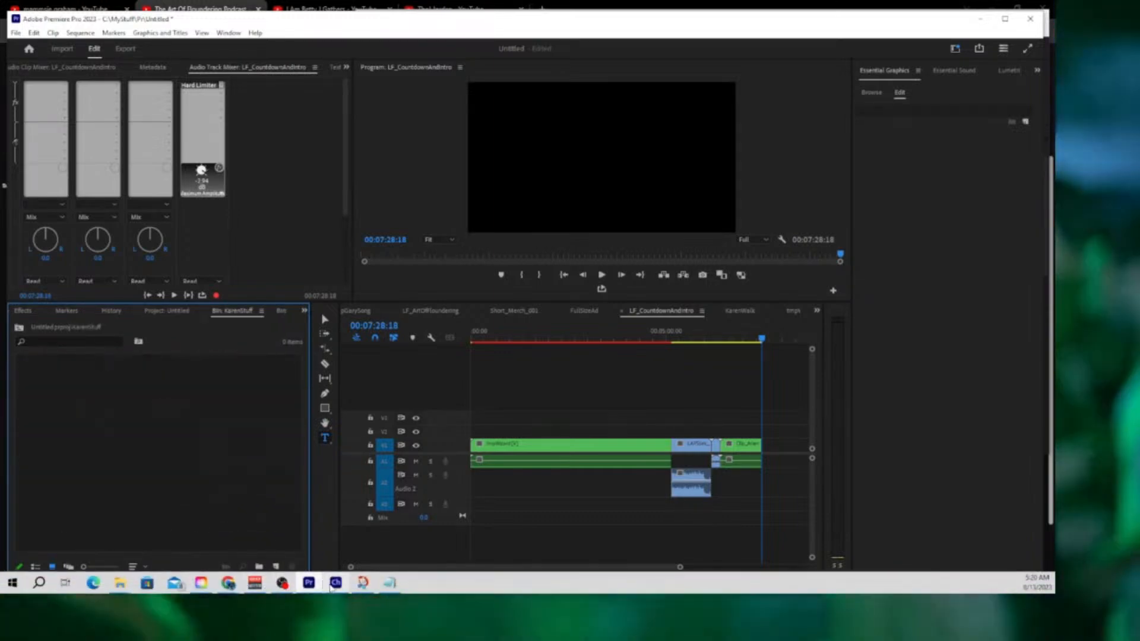
Drag the puppet_Karen scene into the KarenStuff bin and make the RAT_LemonadeStand sequence from it.
click(336, 582)
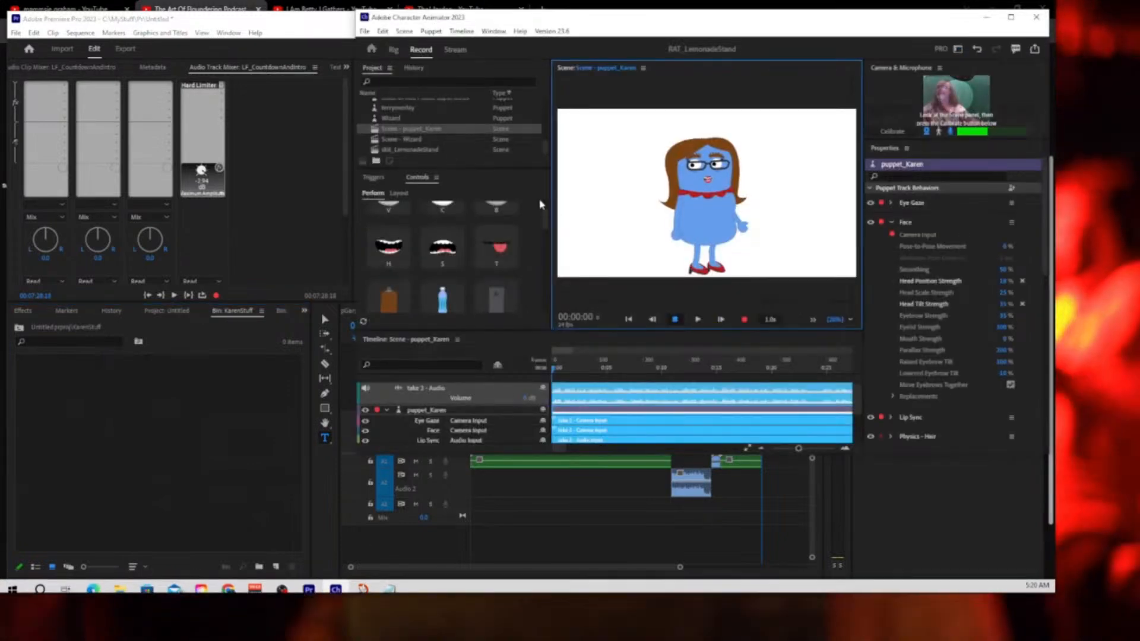
click(423, 130)
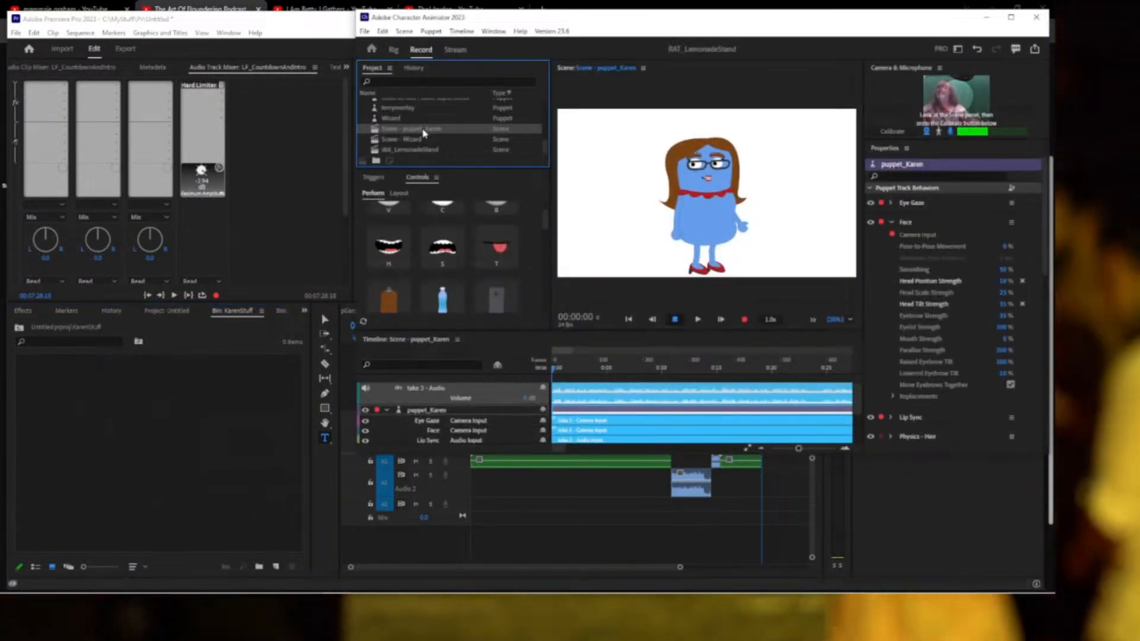
drag(423, 131, 152, 451)
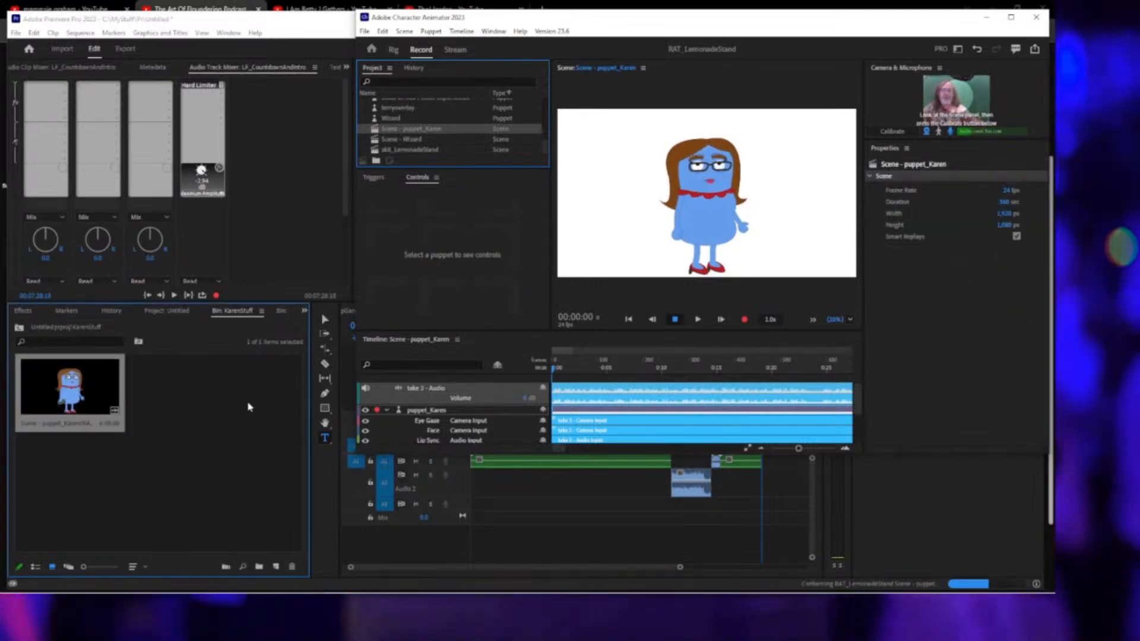
right_click(83, 394)
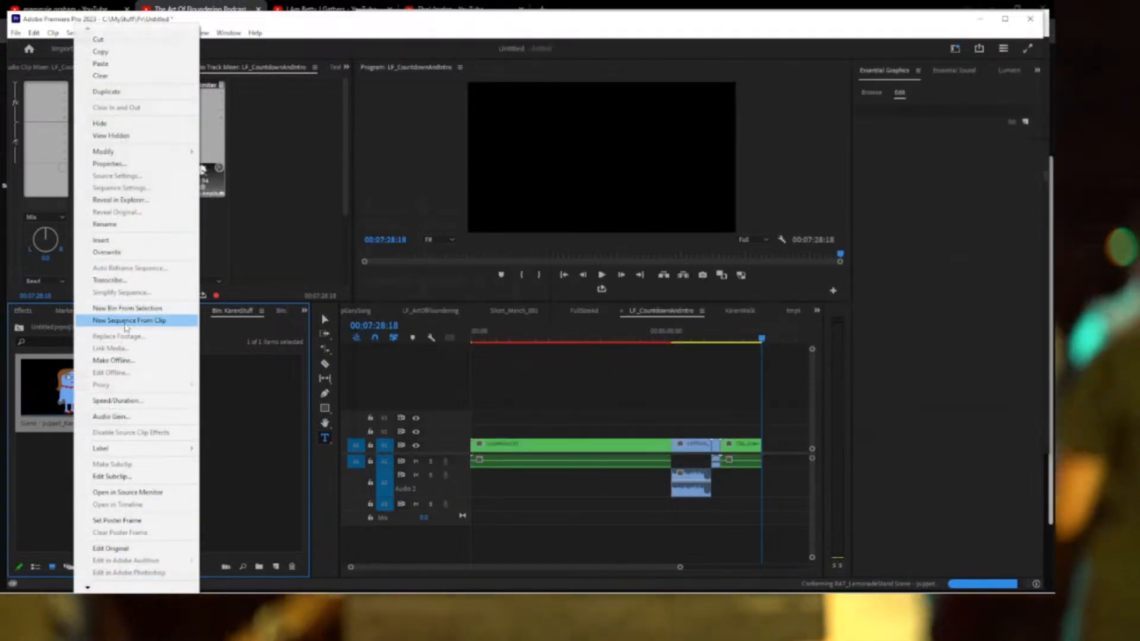
click(127, 321)
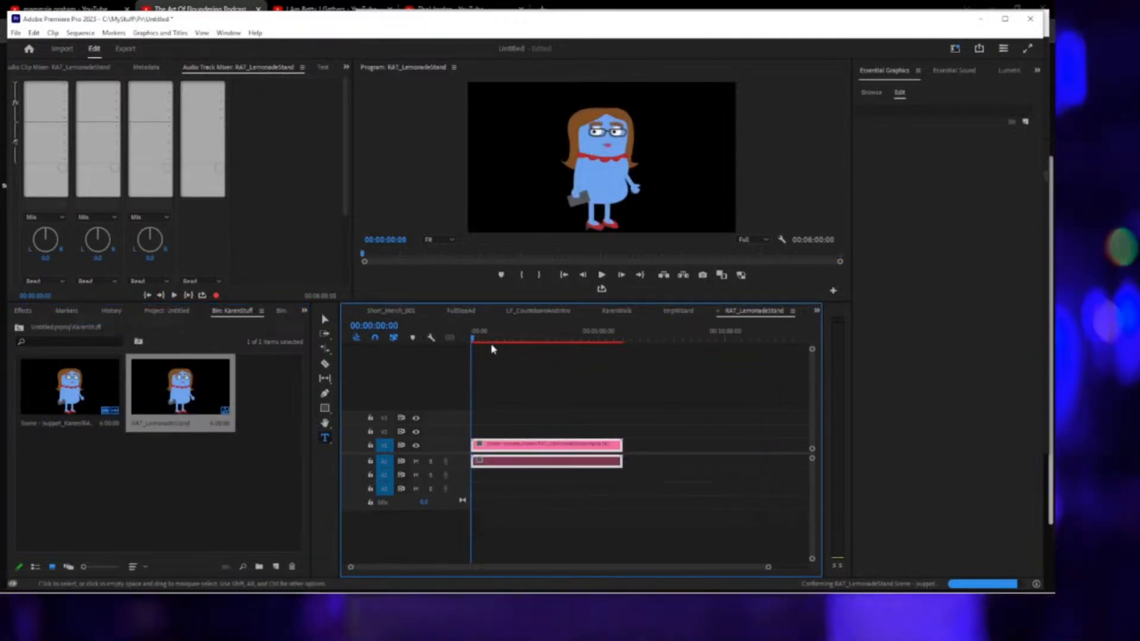
Move the Karen clip from V1 up to V2 in RAT_LemonadeStand, then switch to the browser.
drag(491, 348, 446, 342)
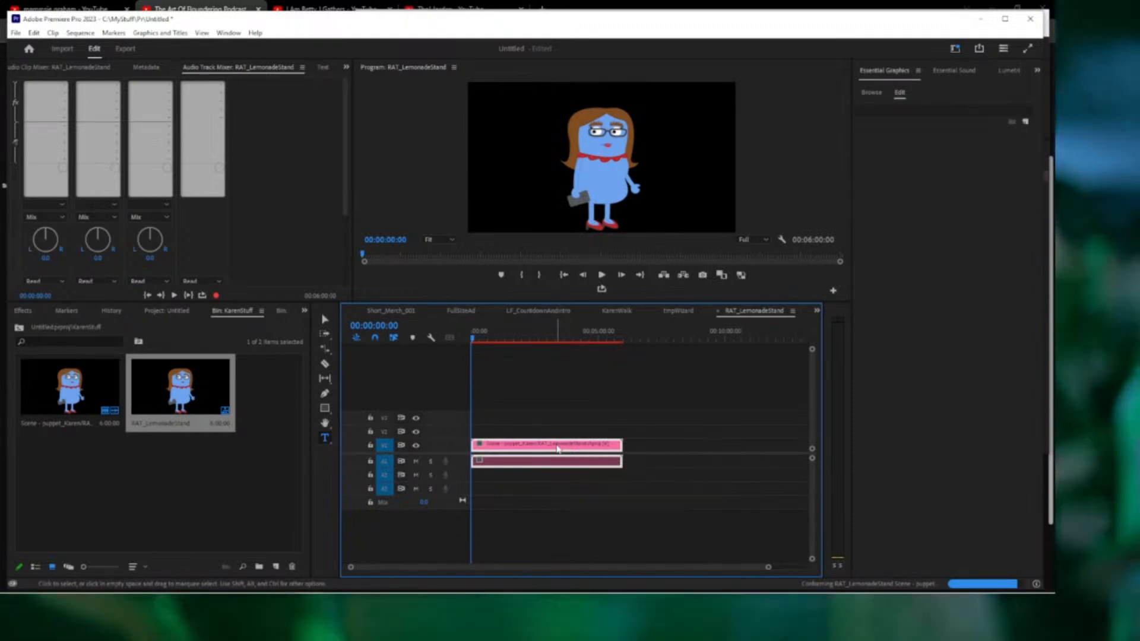
drag(557, 448, 558, 438)
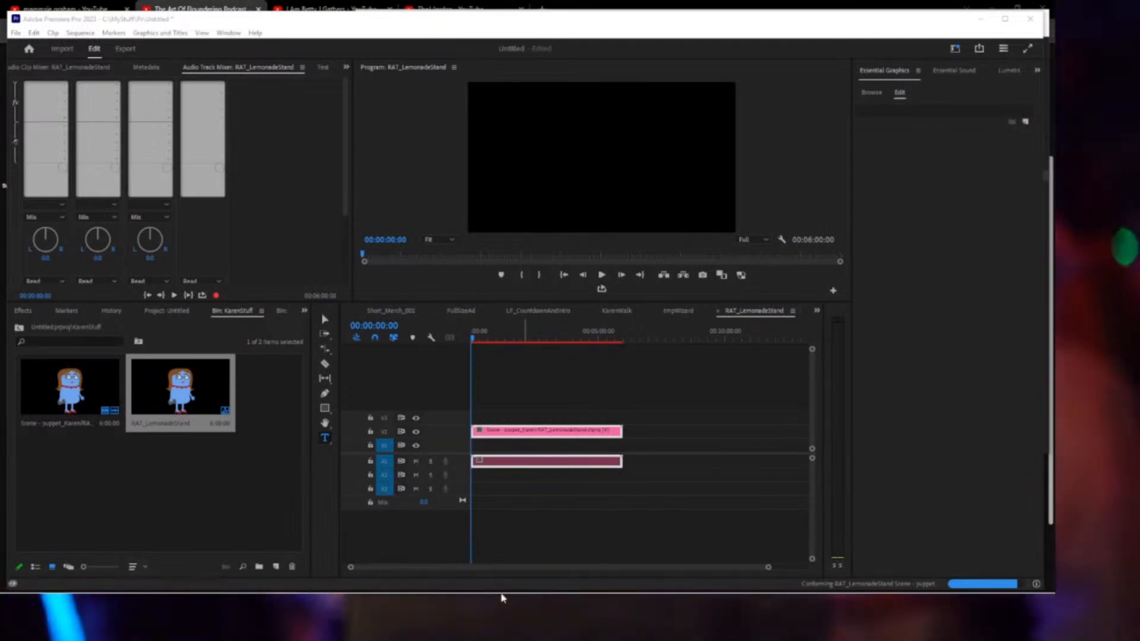
mouse_move(775, 598)
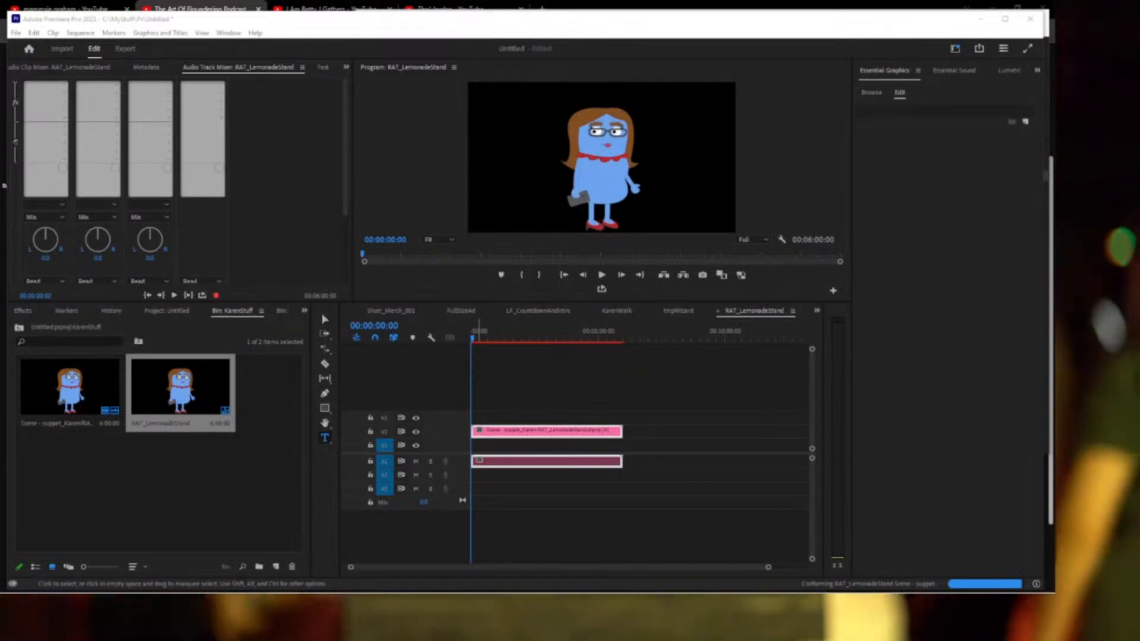
key(alt+Tab)
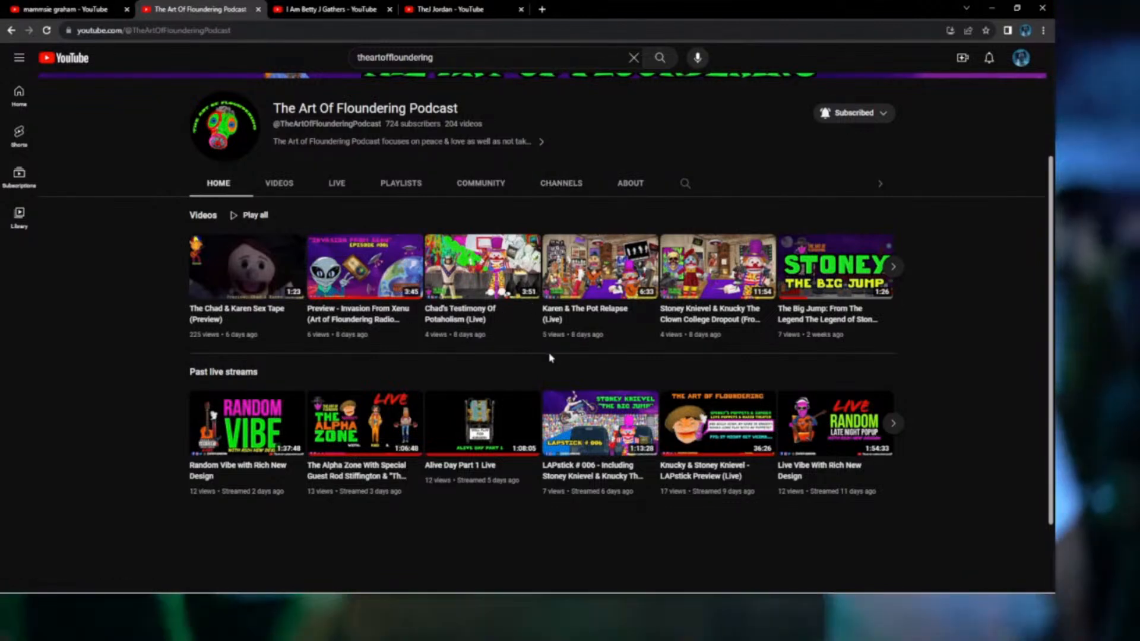
Open The Alpha Zone live stream, skip ahead toward the bar scene and nudge the volume.
click(369, 444)
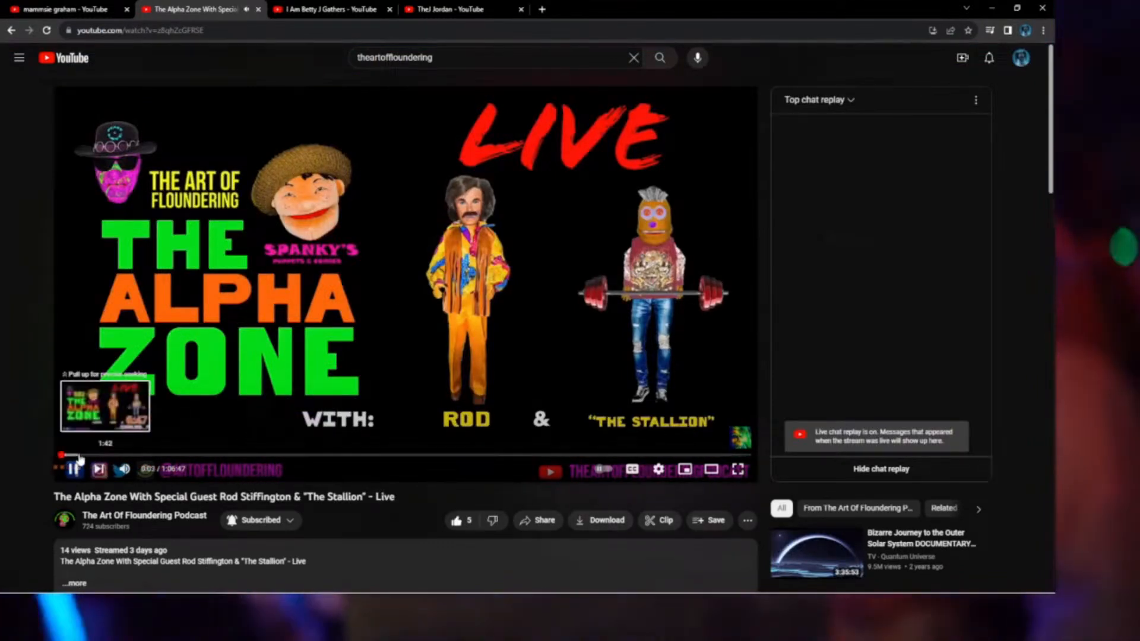
click(95, 455)
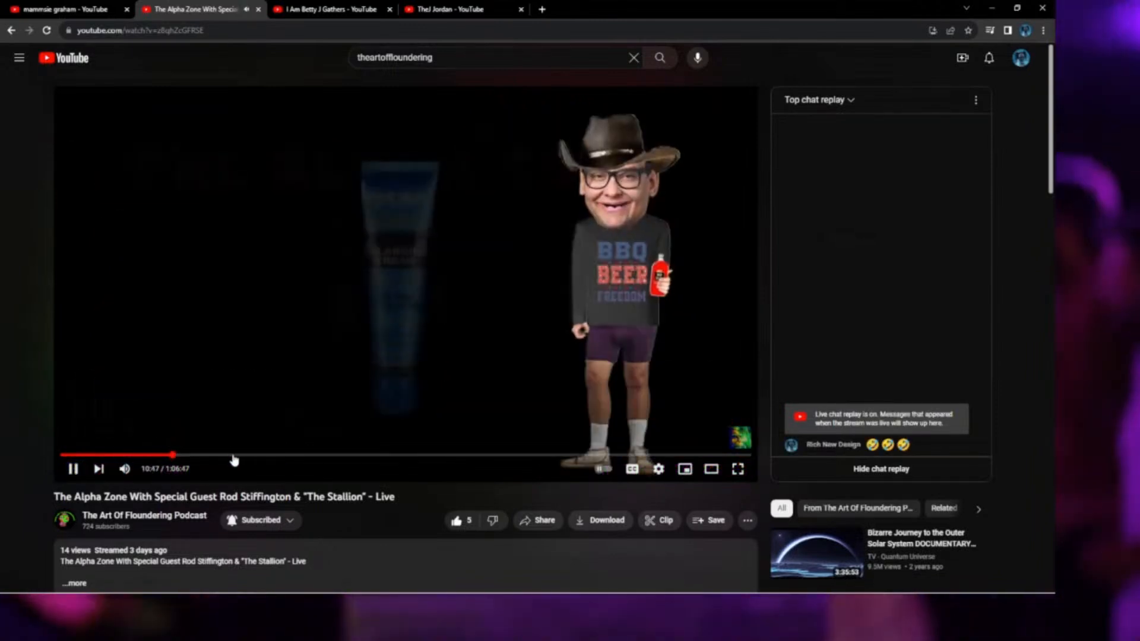
click(234, 457)
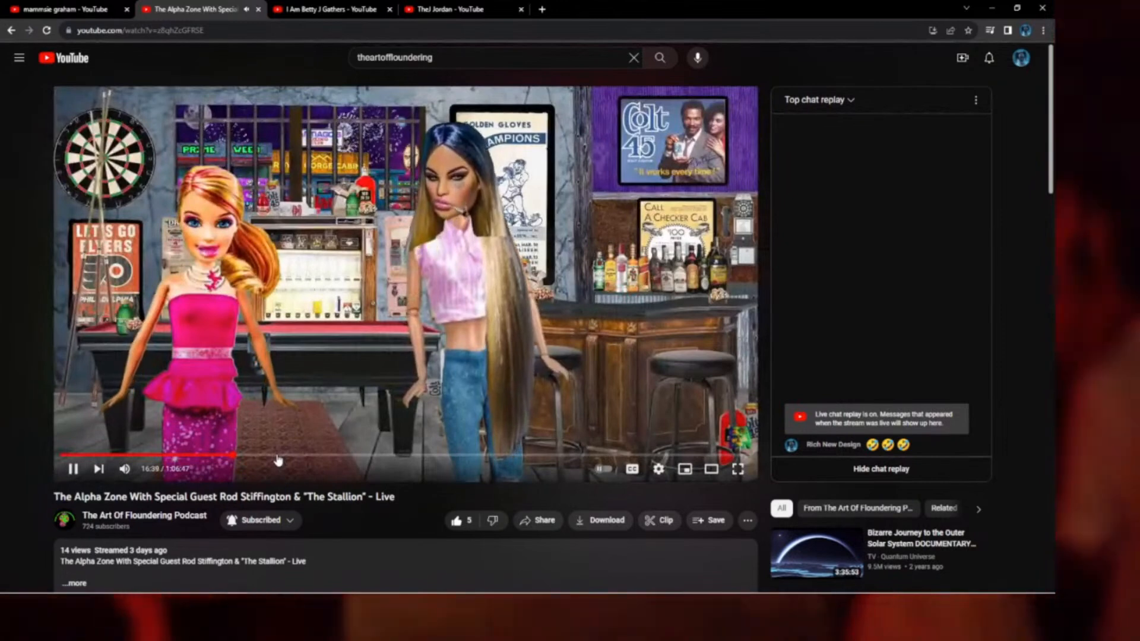
mouse_move(128, 471)
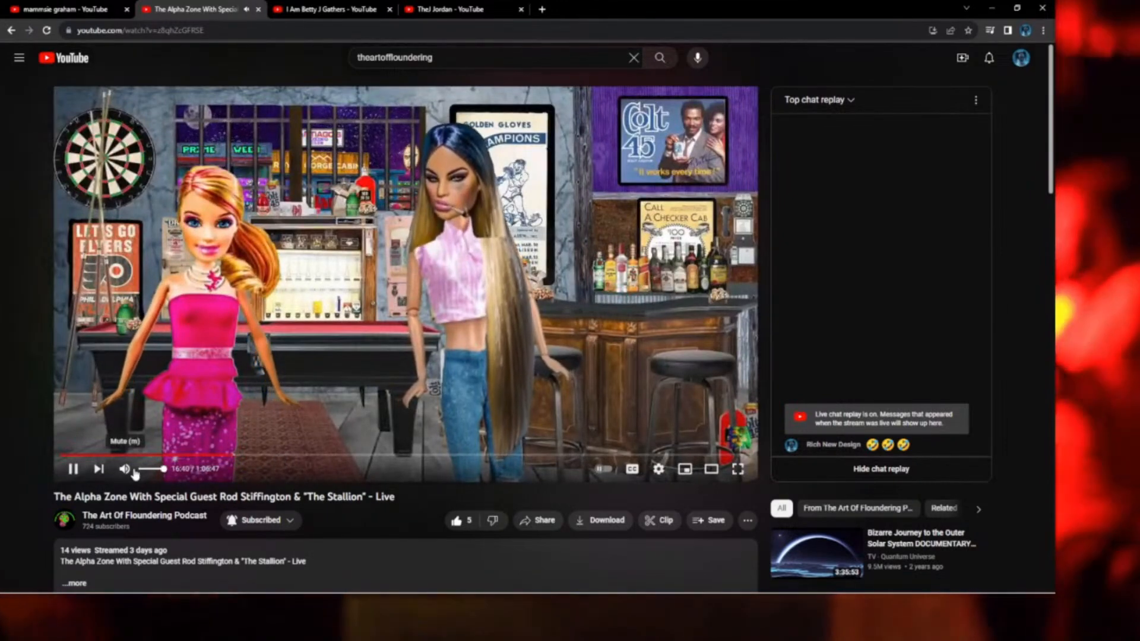
drag(146, 471, 149, 470)
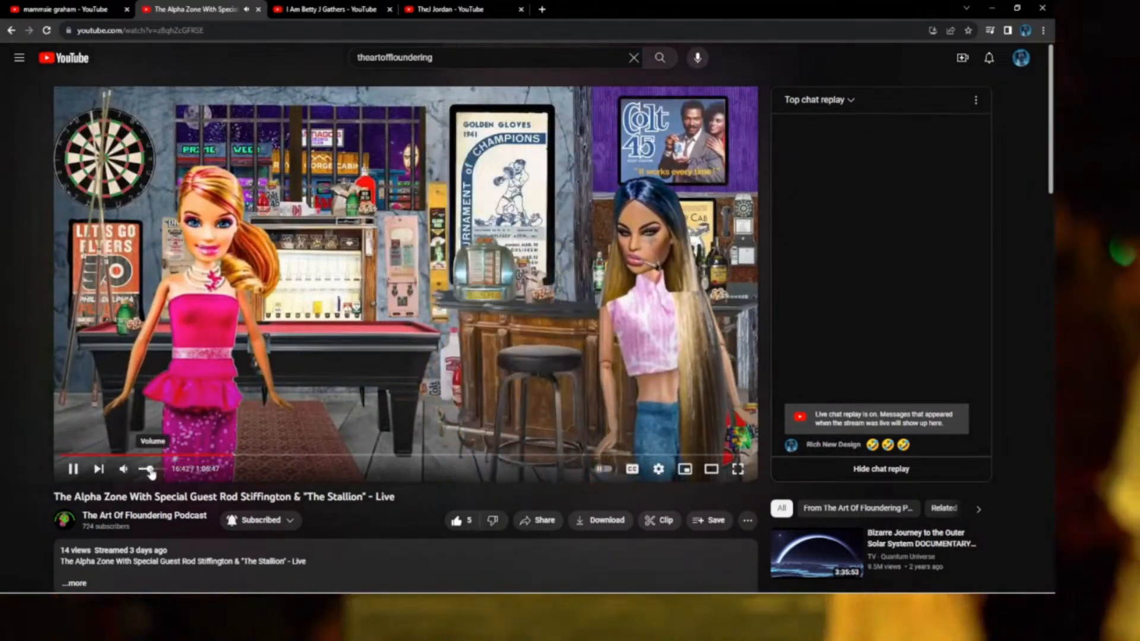
click(261, 456)
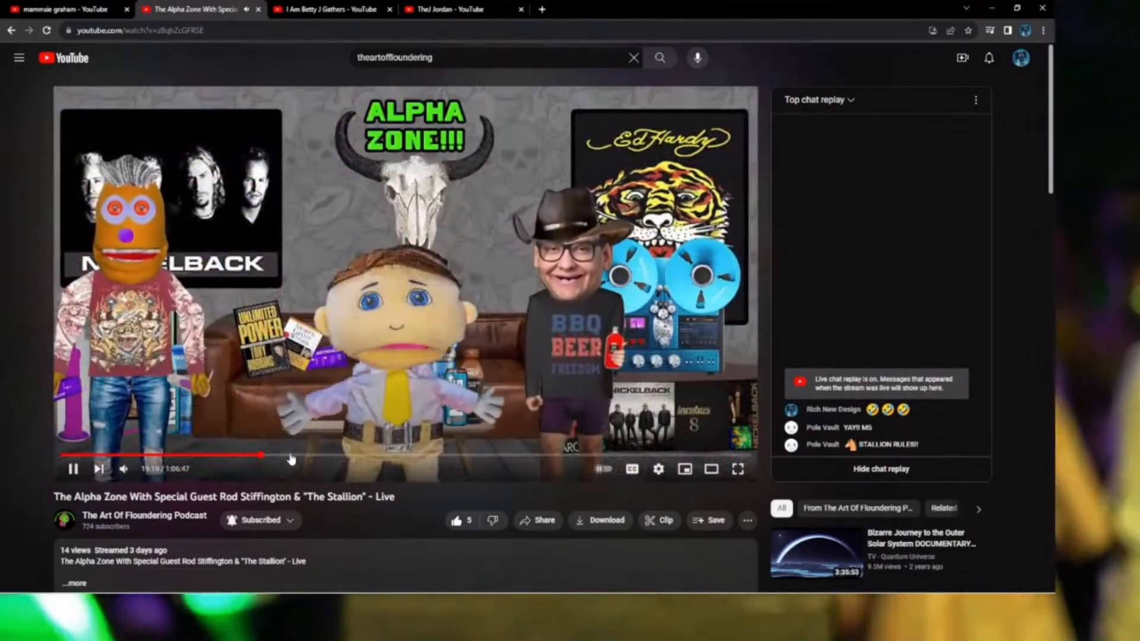
Rewind the stream to about 18:19, pause it and show it full screen.
drag(268, 461, 255, 458)
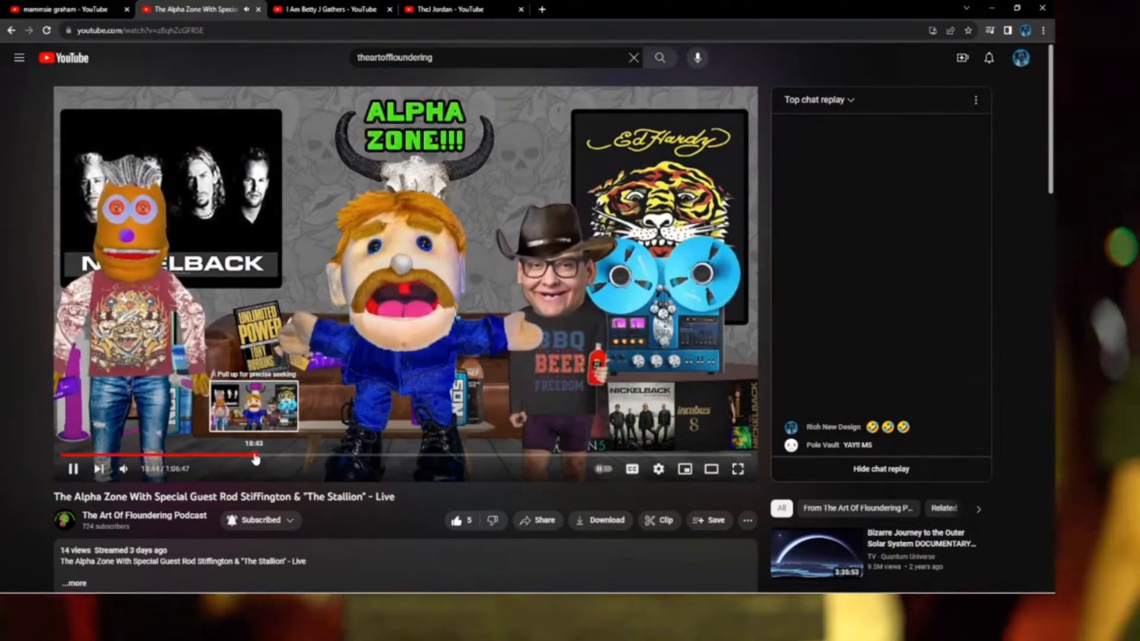
drag(256, 459, 249, 459)
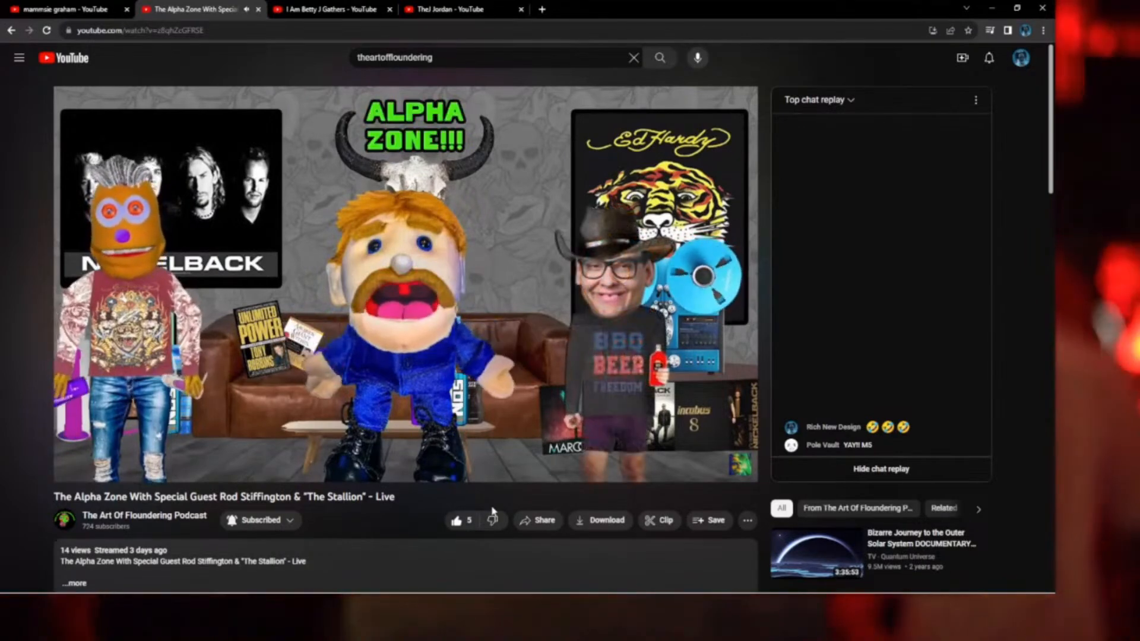
key(space)
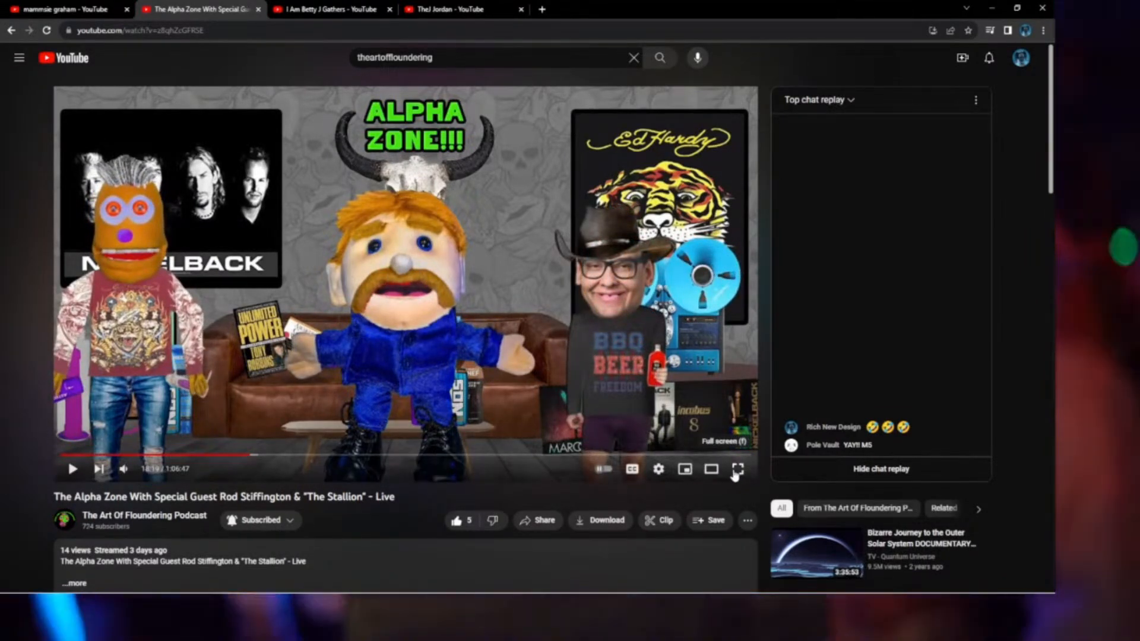
click(736, 470)
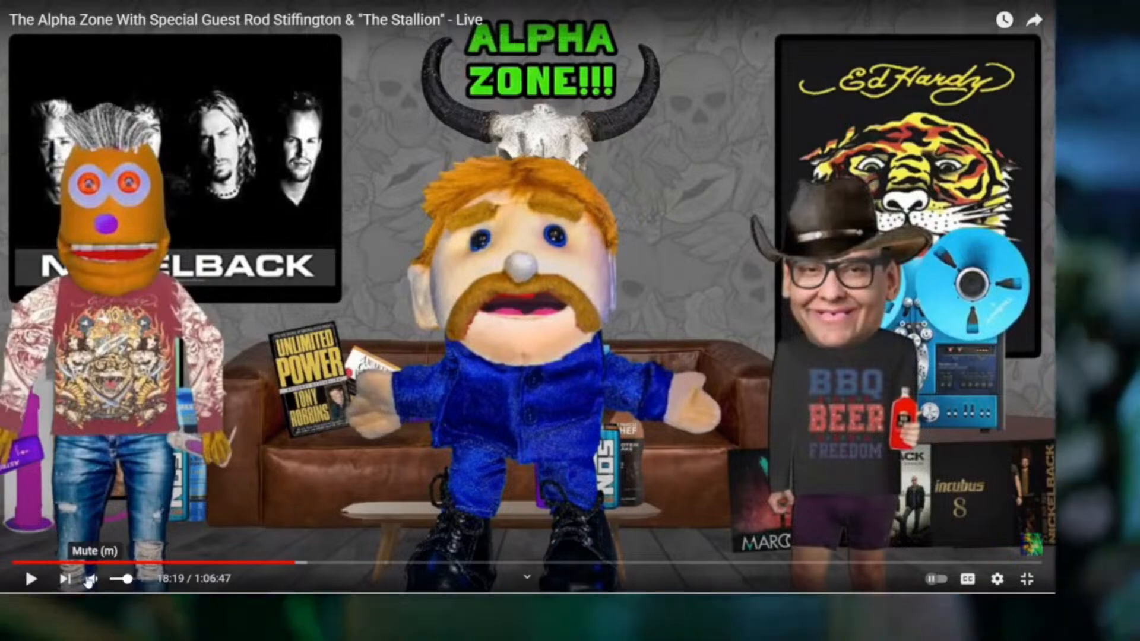
Play the stream, skip ahead to the Atlantic City bar scene and pause.
click(32, 578)
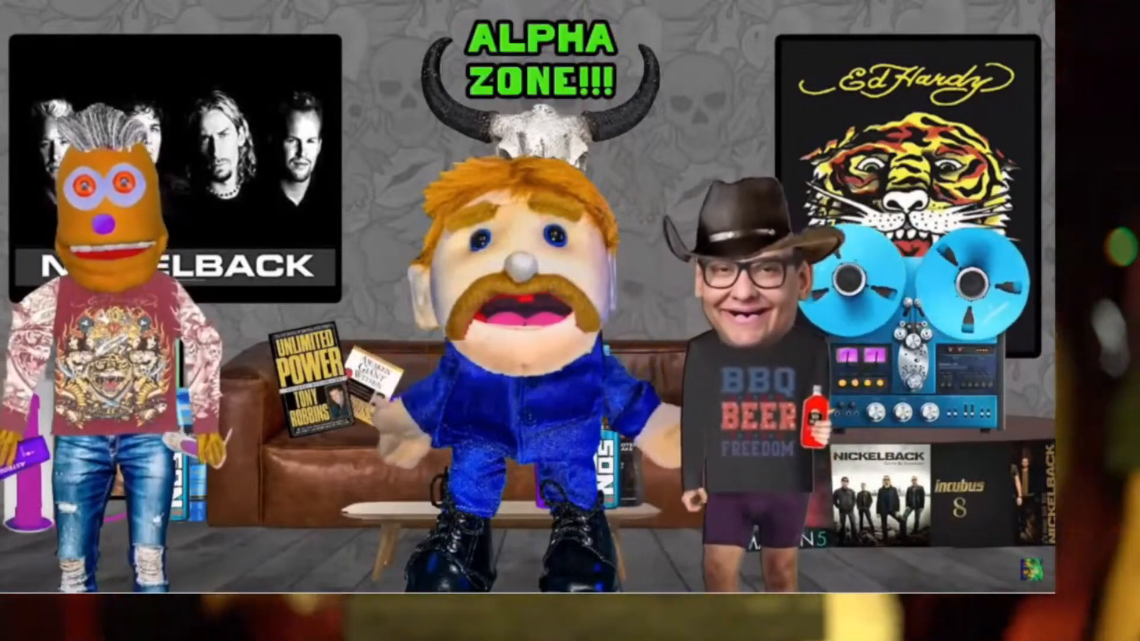
mouse_move(692, 423)
drag(381, 563, 470, 566)
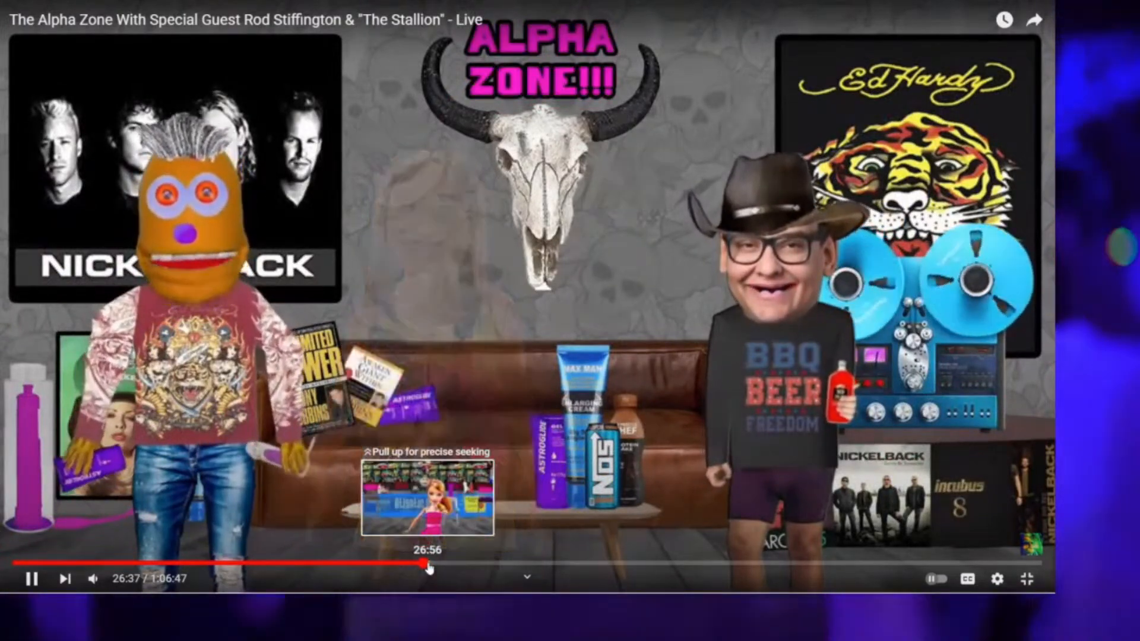
click(428, 564)
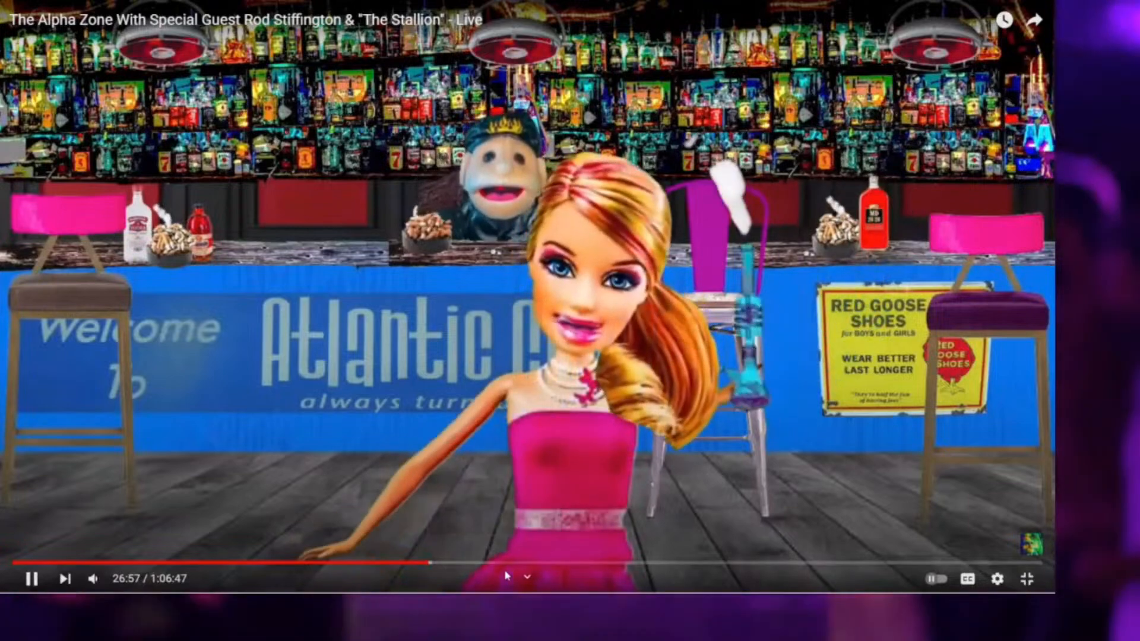
key(space)
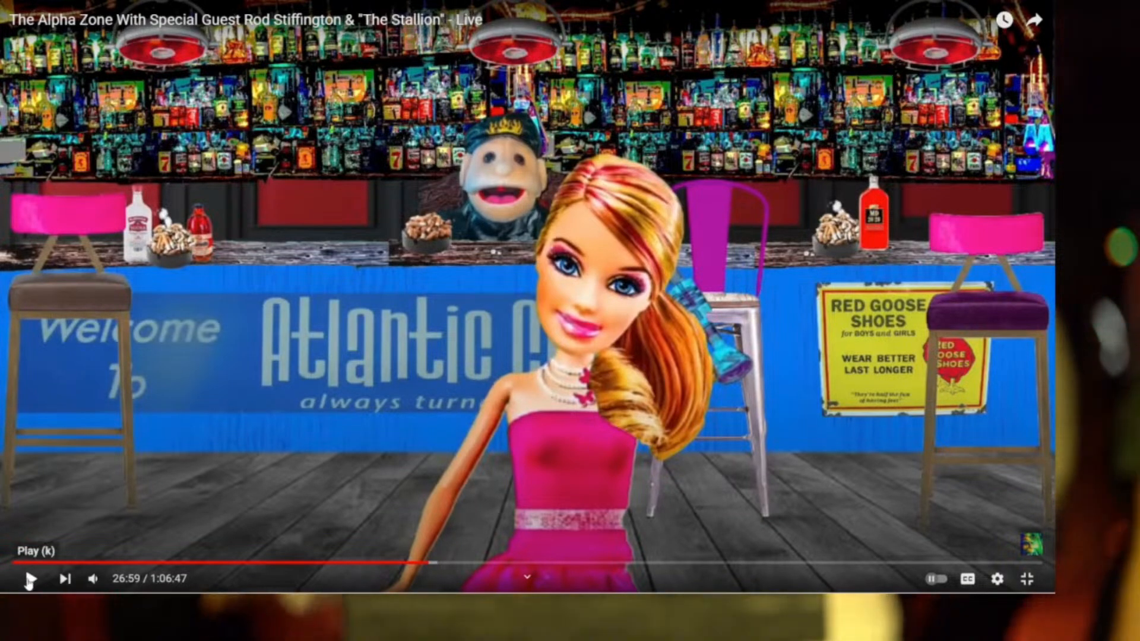
Resume, jump ahead to 45:25 on the bar scene, pause and exit full screen.
click(28, 580)
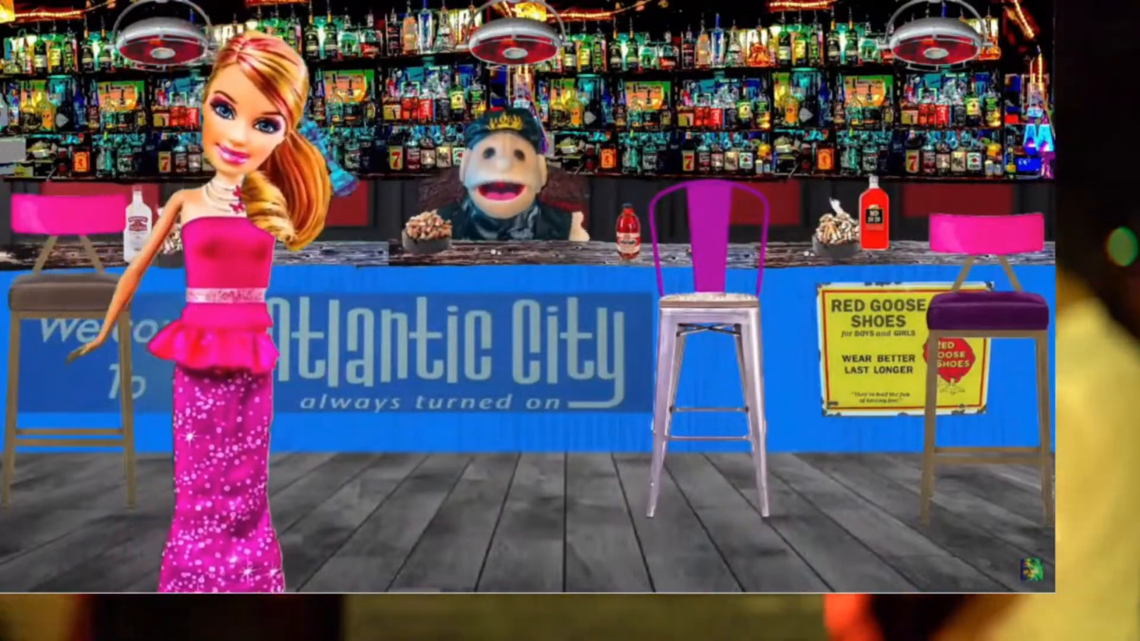
mouse_move(799, 475)
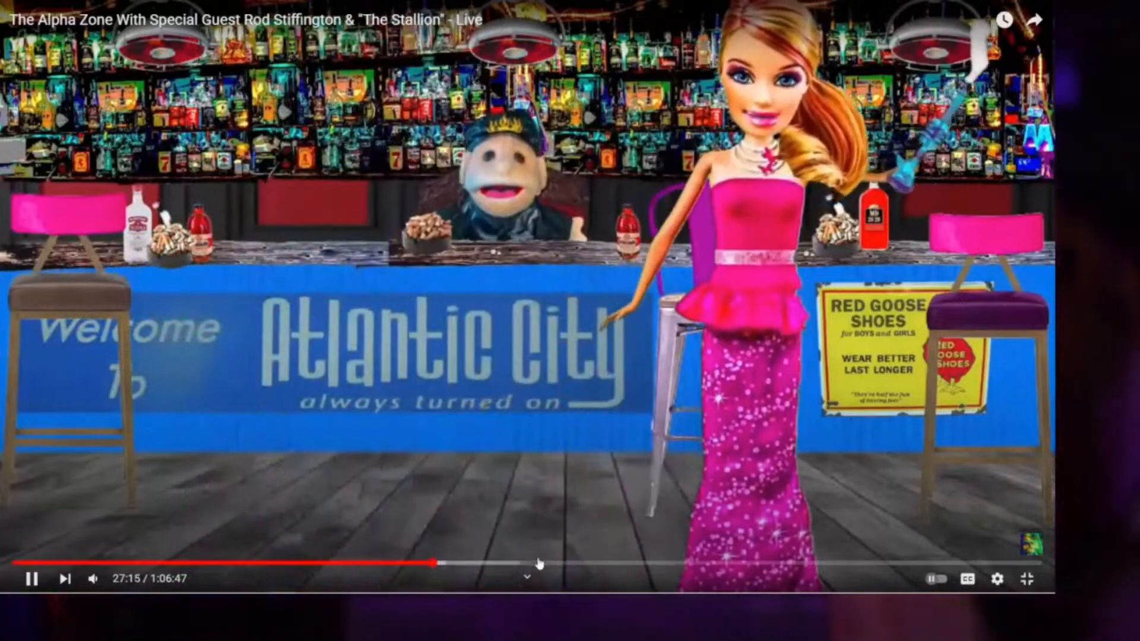
drag(568, 562, 635, 566)
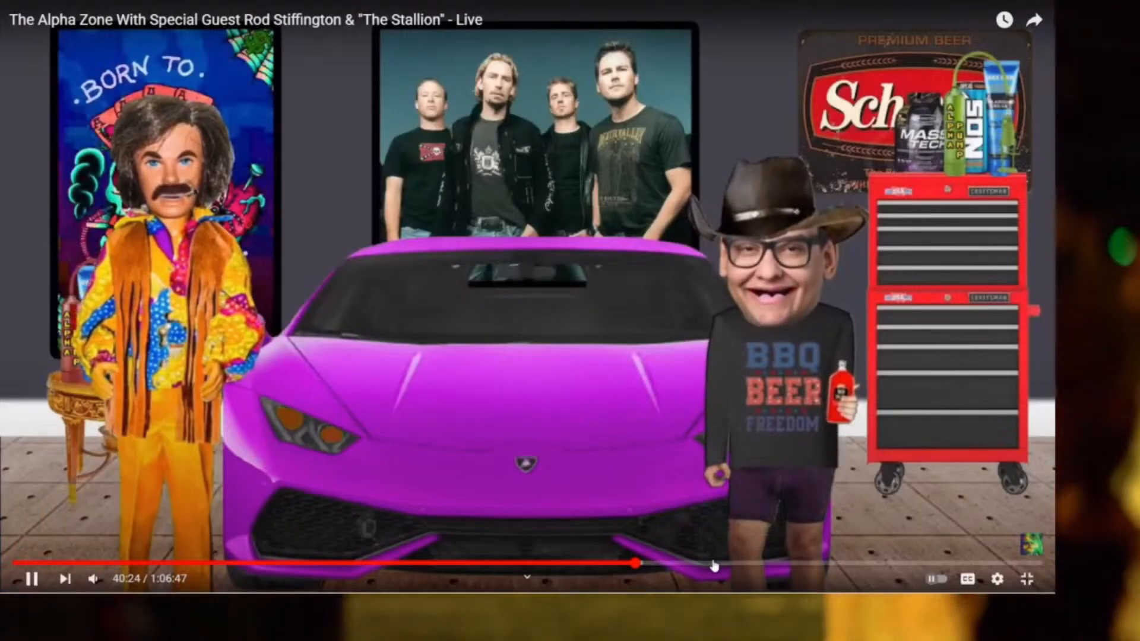
click(714, 564)
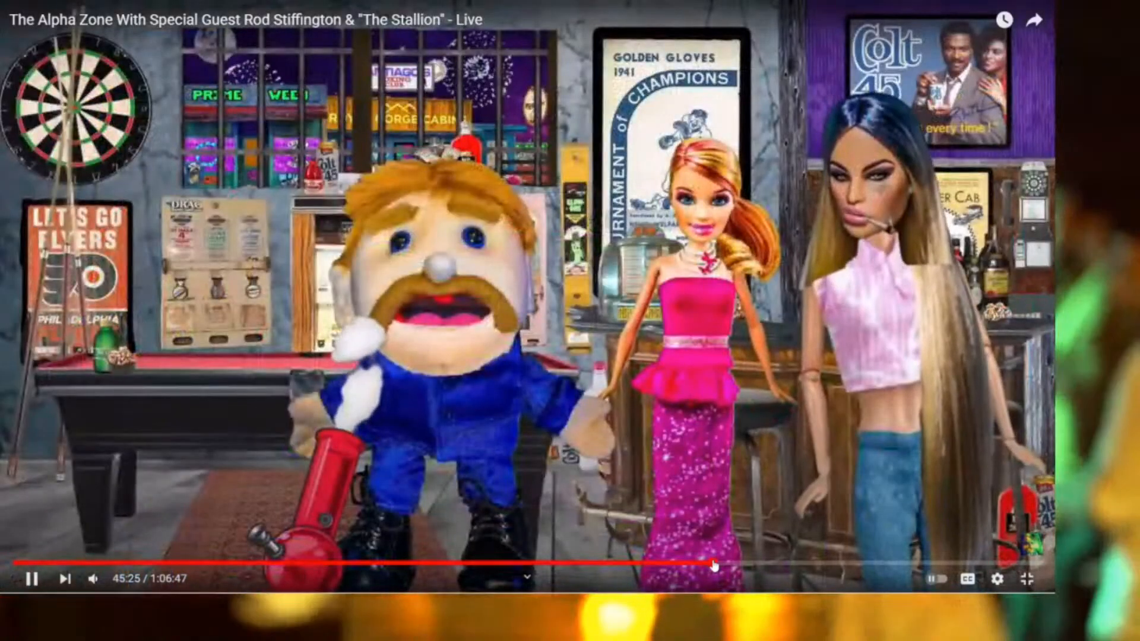
key(space)
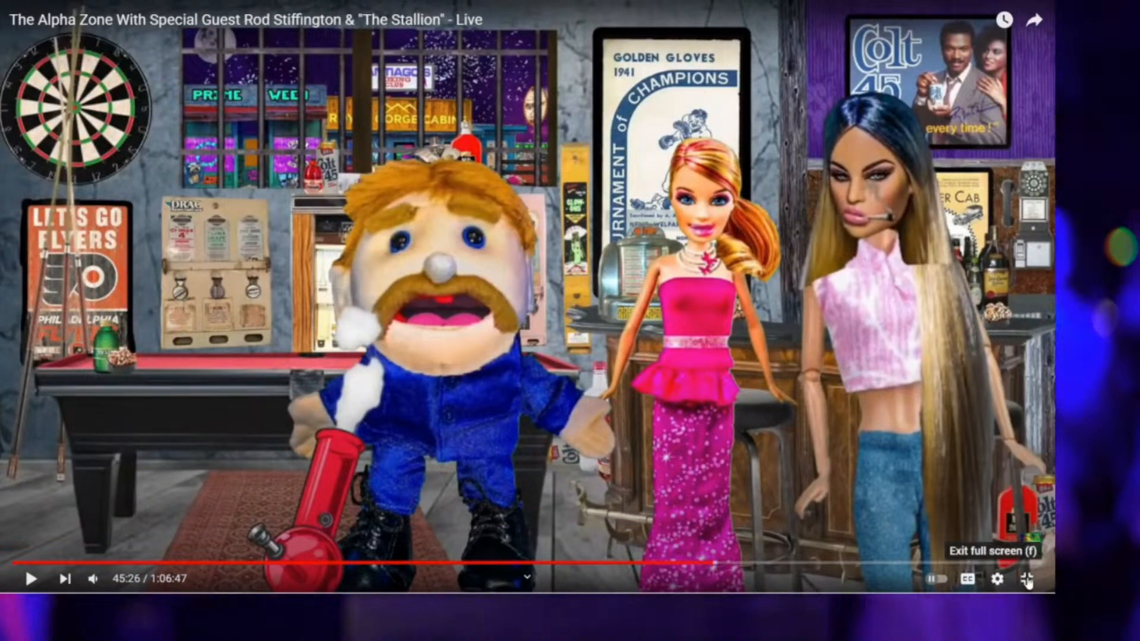
click(1027, 581)
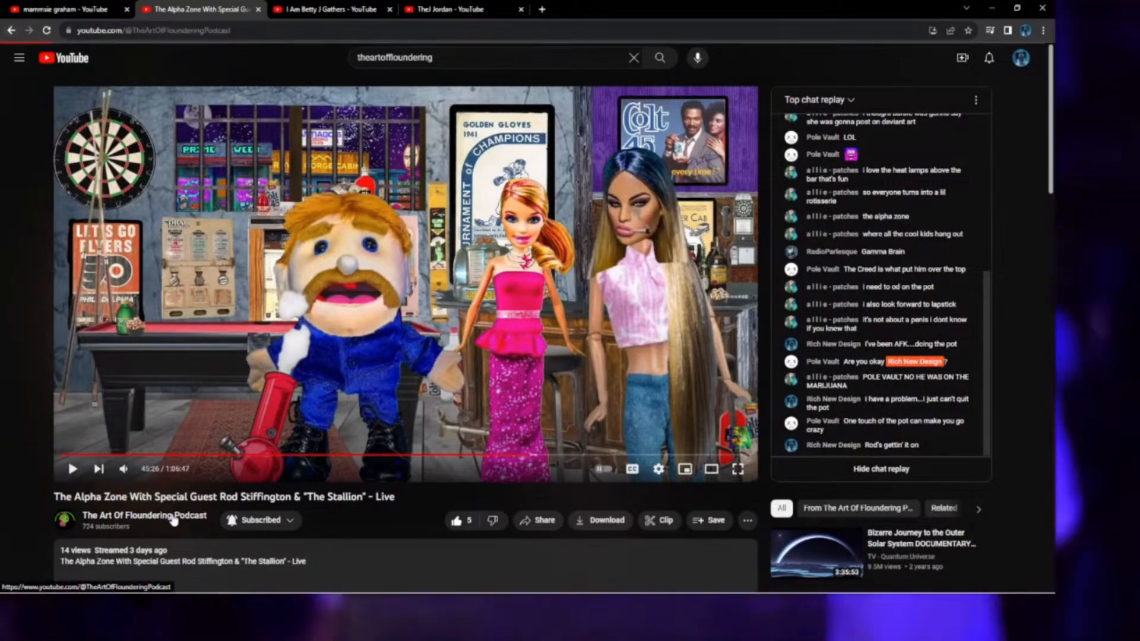
Open The Big Jump from the podcast channel and skip ahead to the kitchen scene.
click(172, 518)
scroll(432, 440, down, 3)
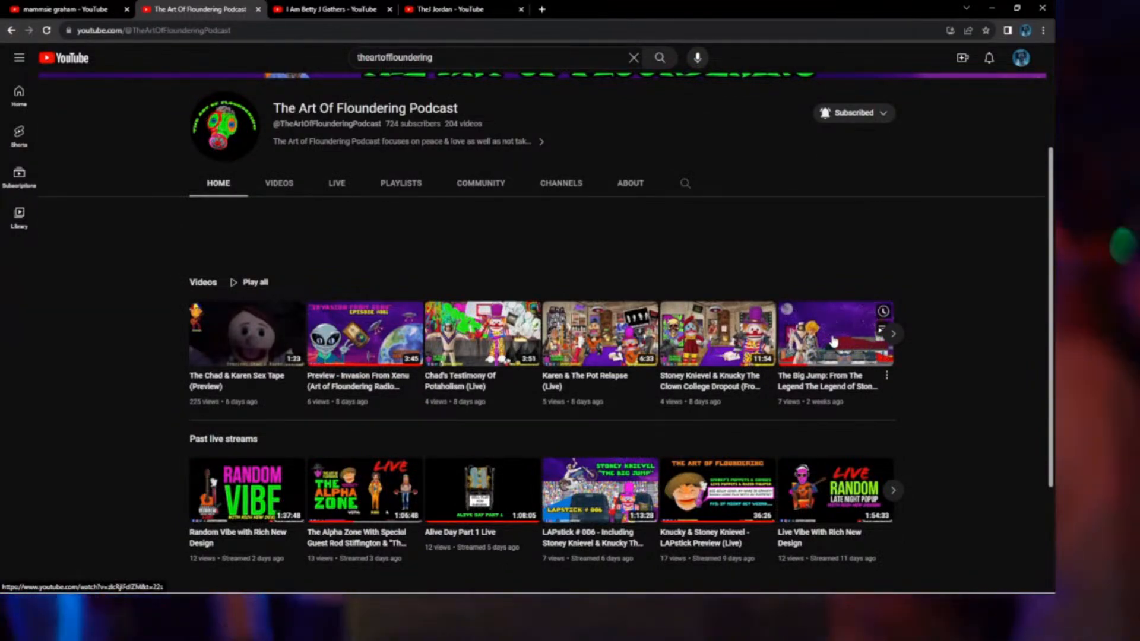
click(833, 341)
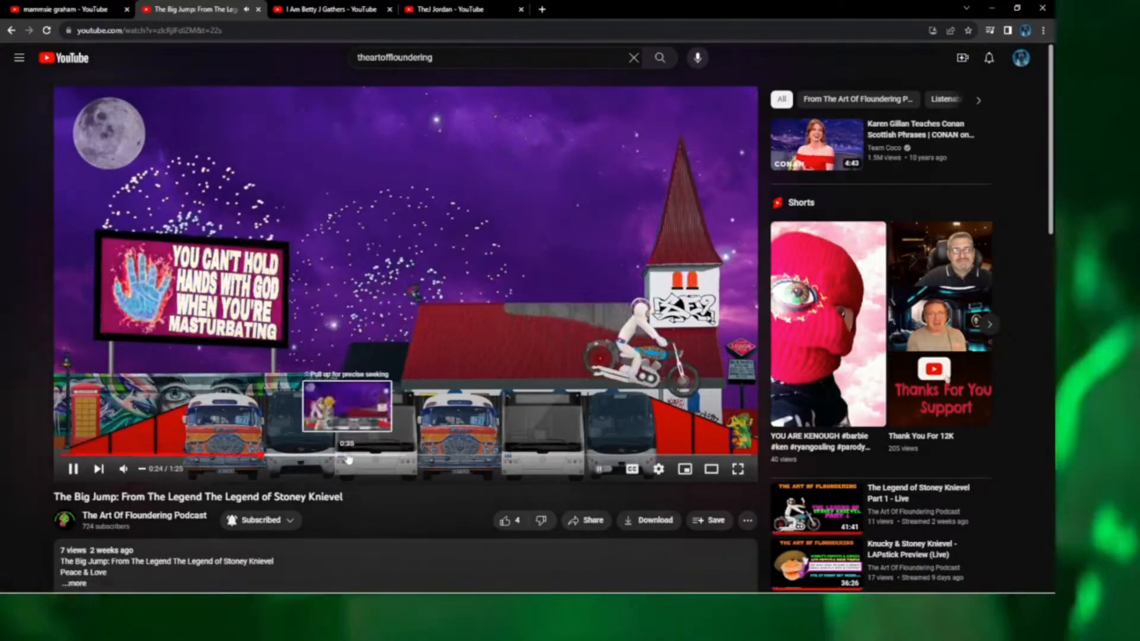
click(347, 454)
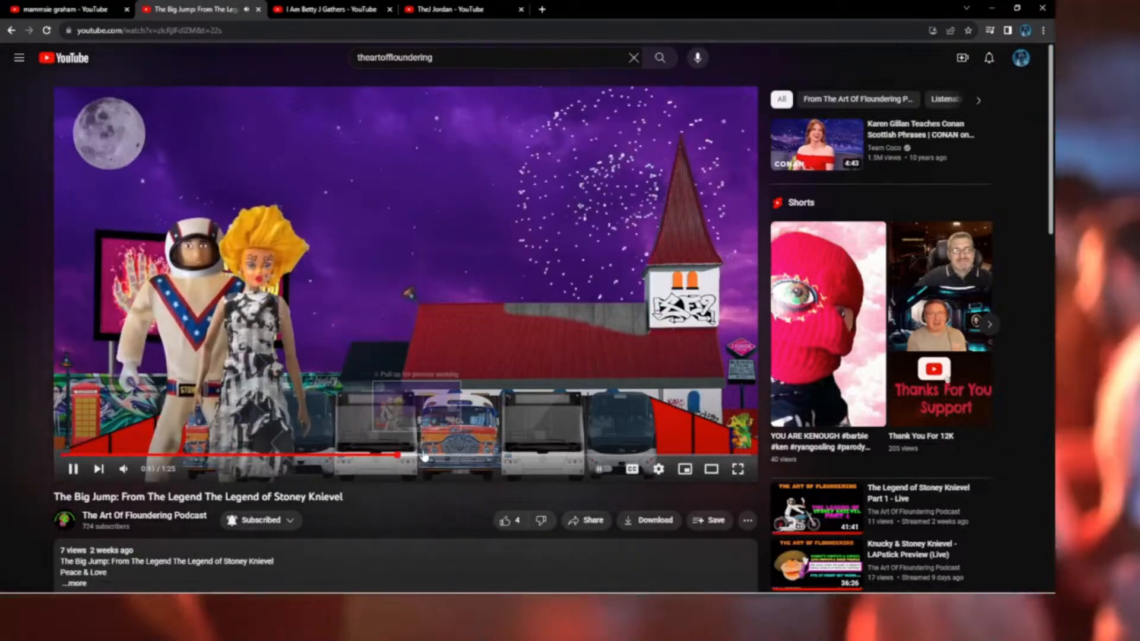
click(473, 455)
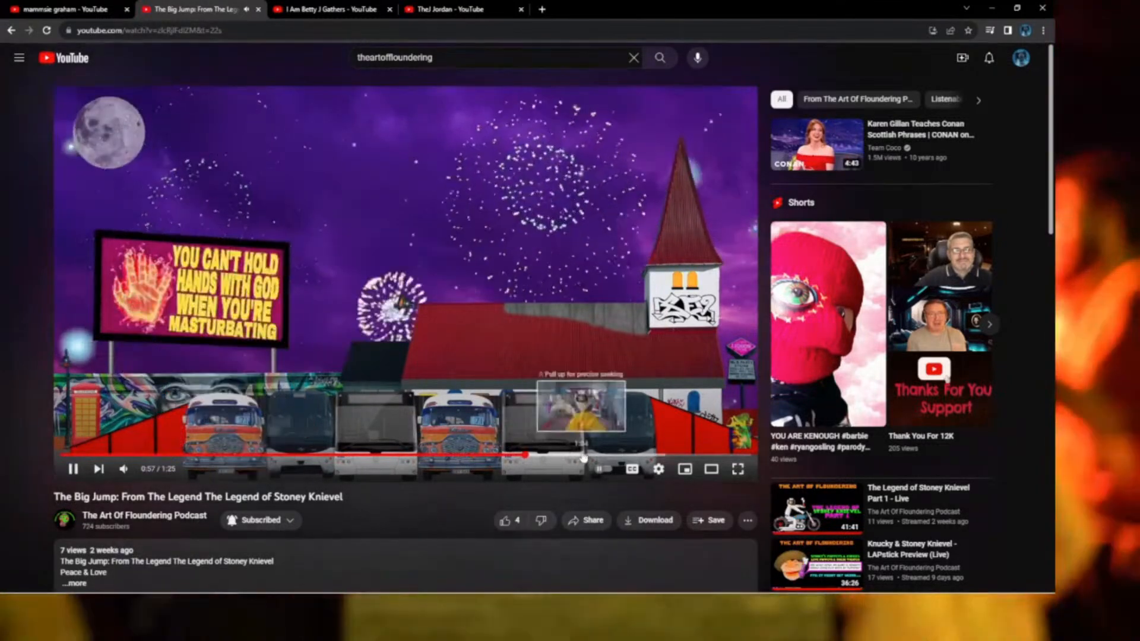
click(583, 456)
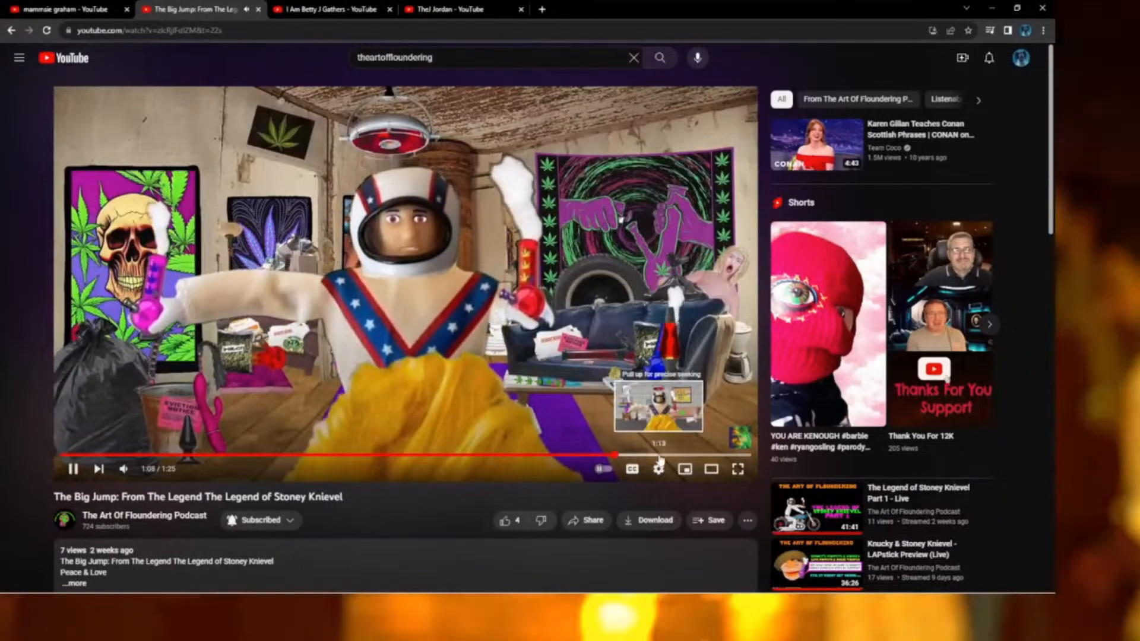
click(662, 456)
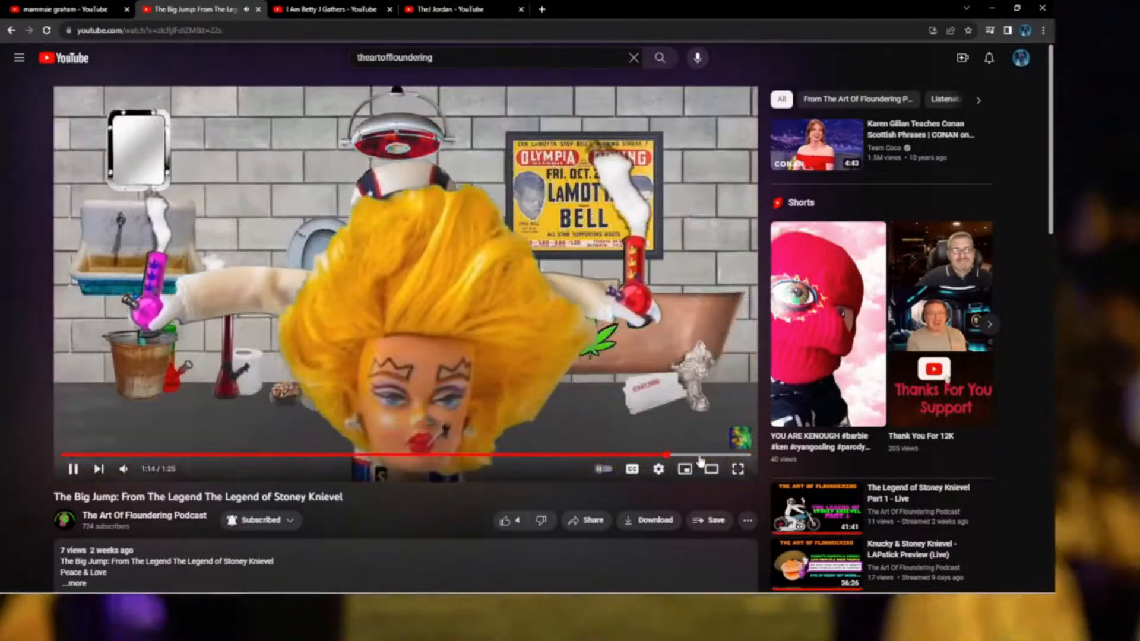
click(700, 456)
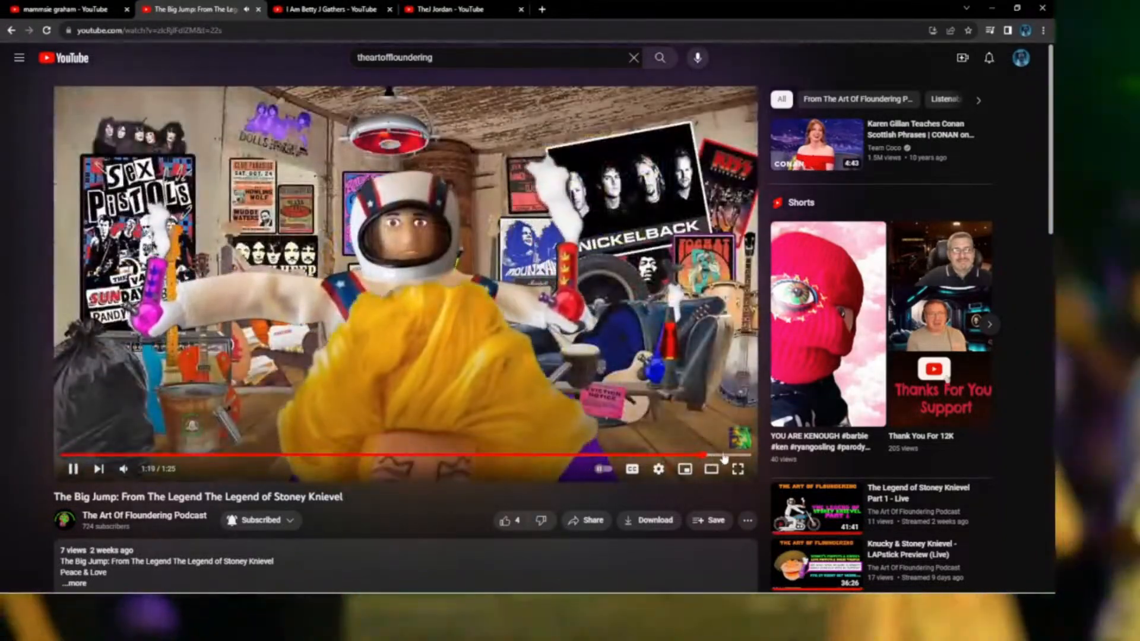
click(724, 456)
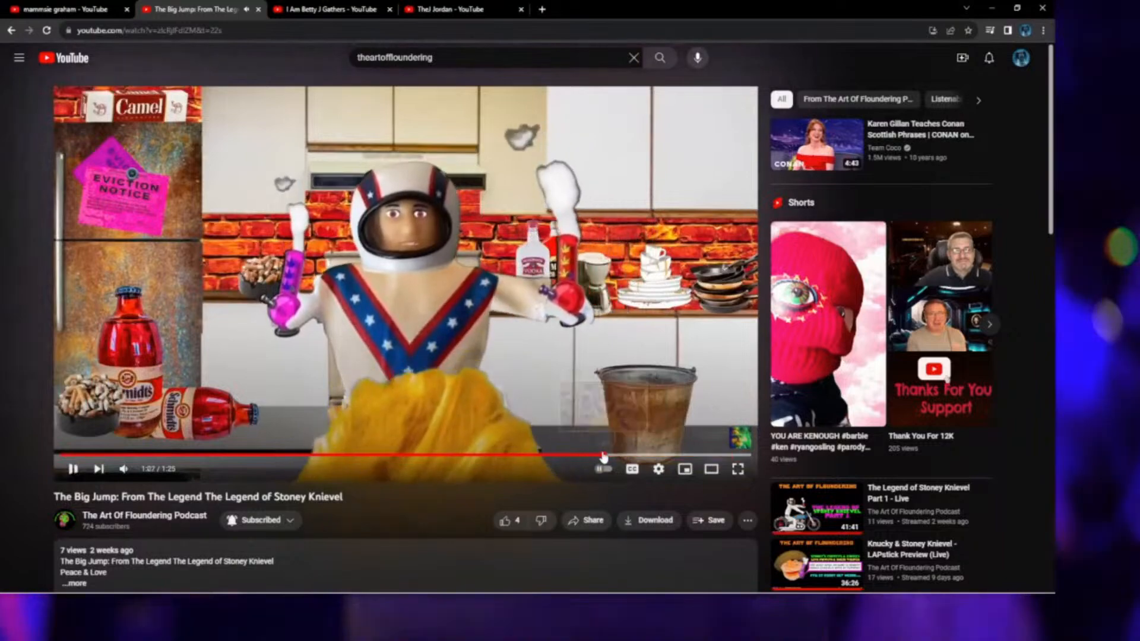
Step back through The Big Jump from 1:00 to the earlier fireworks scenes.
click(545, 456)
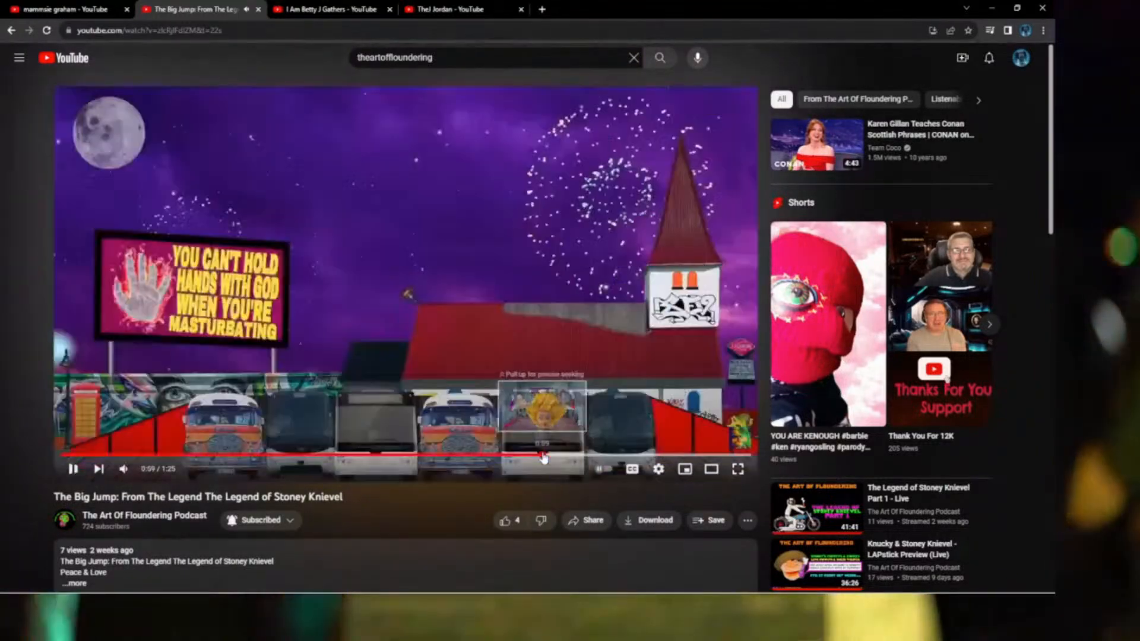
click(543, 456)
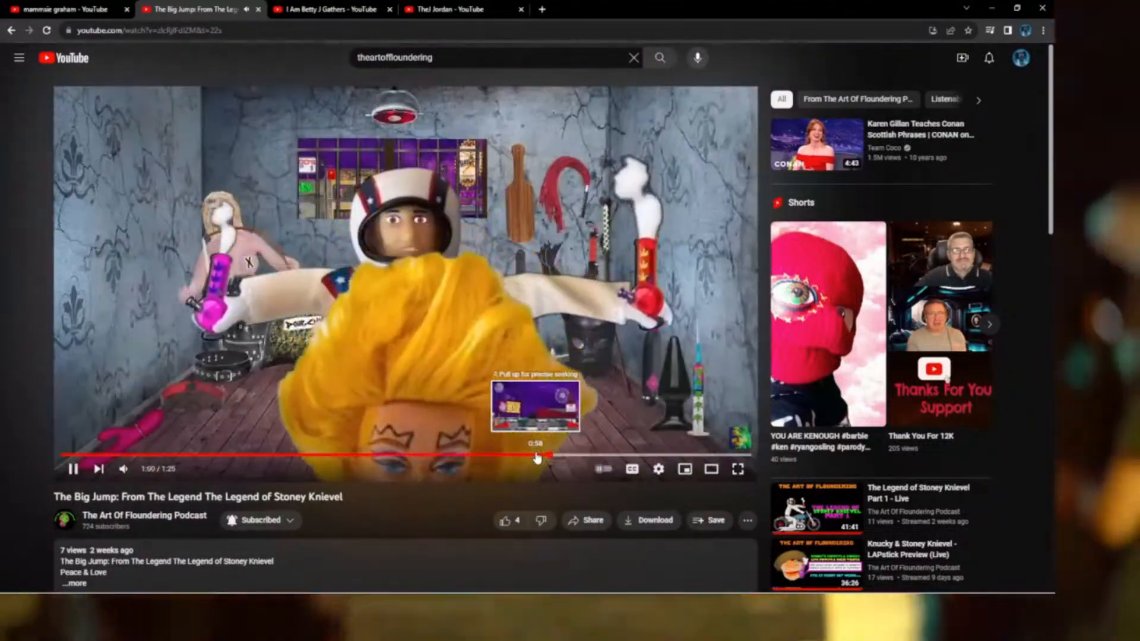
click(536, 455)
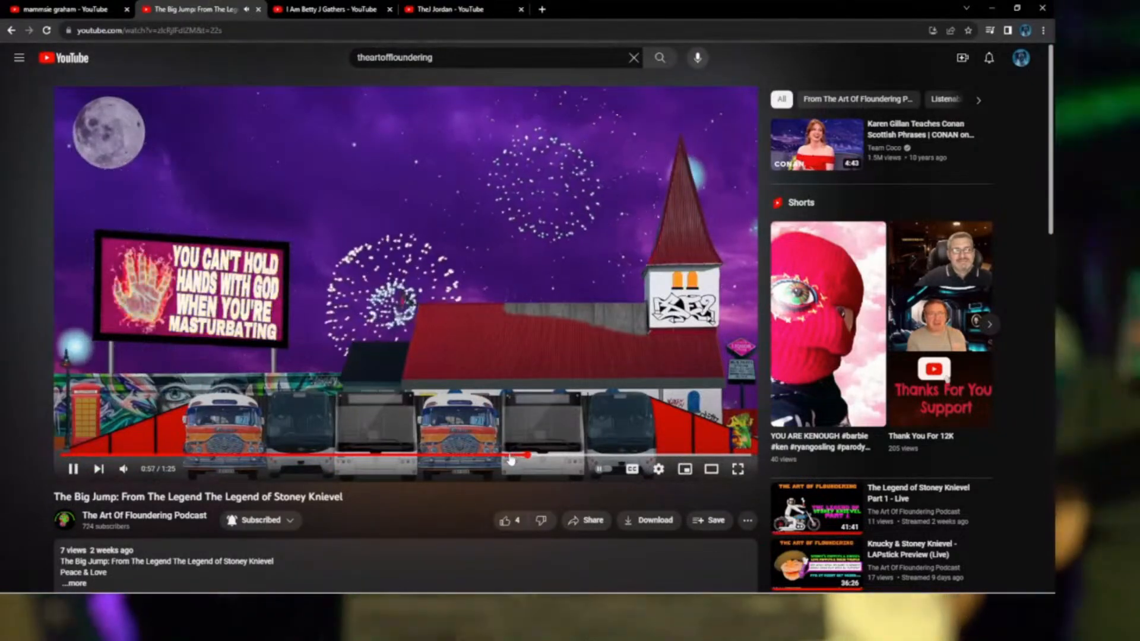
click(503, 457)
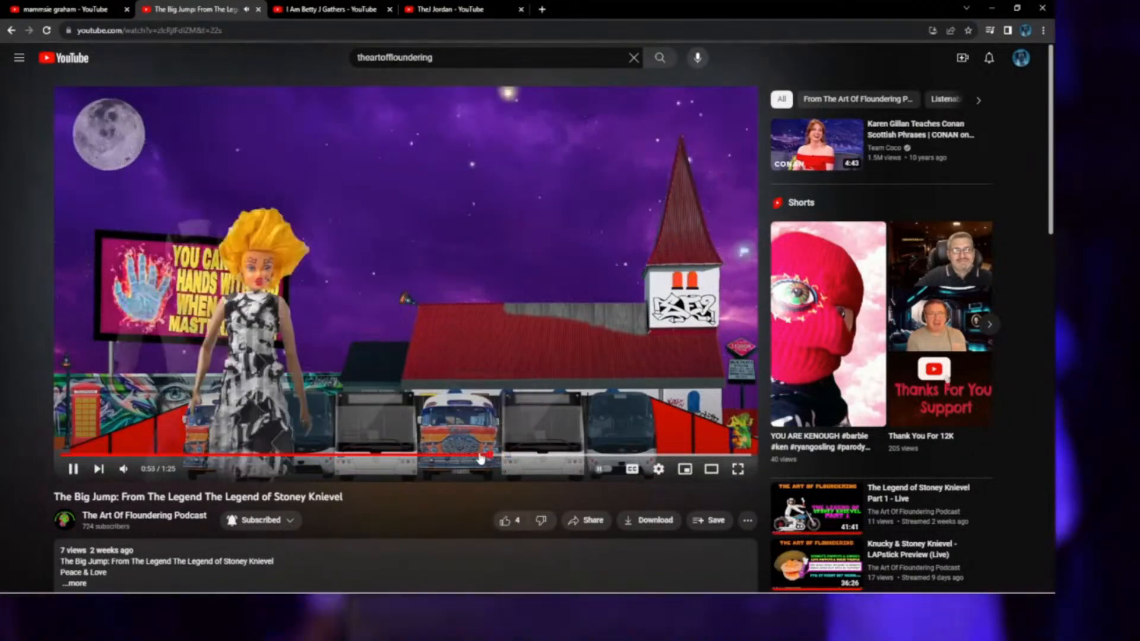
drag(466, 458, 452, 456)
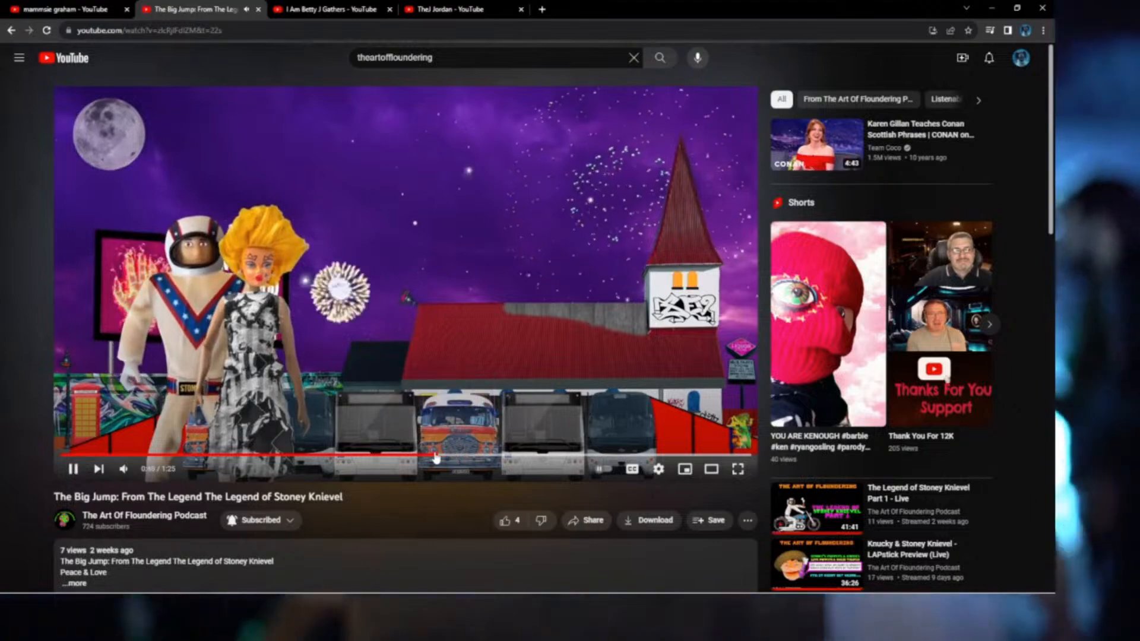
click(418, 457)
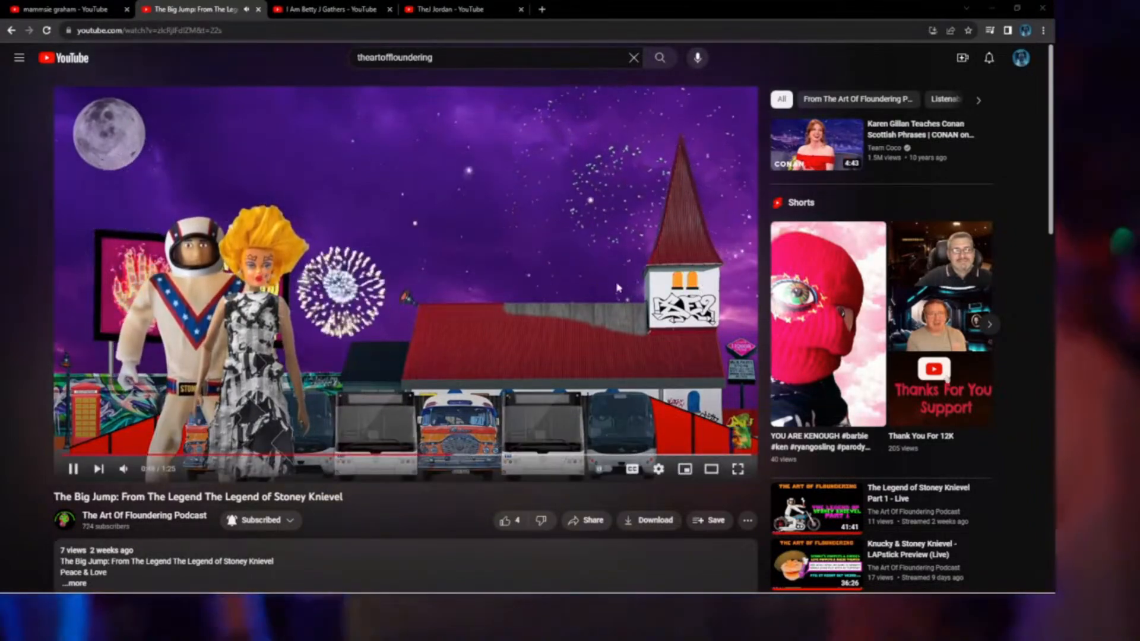
Pause The Big Jump at 0:19 on the billboard scene and make it full screen.
click(229, 455)
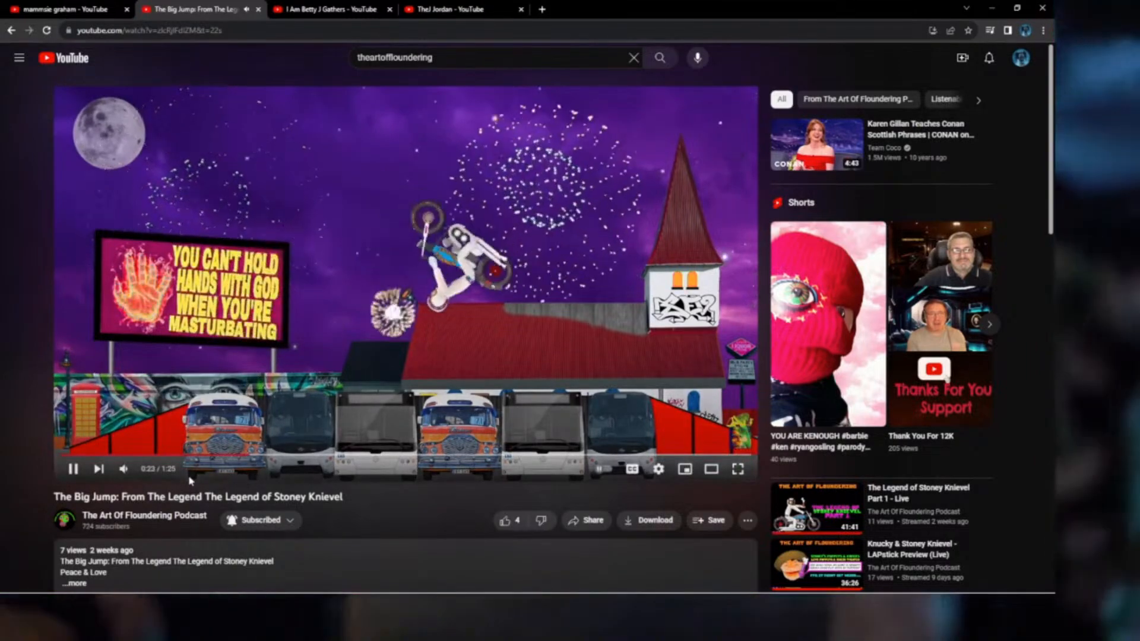
key(space)
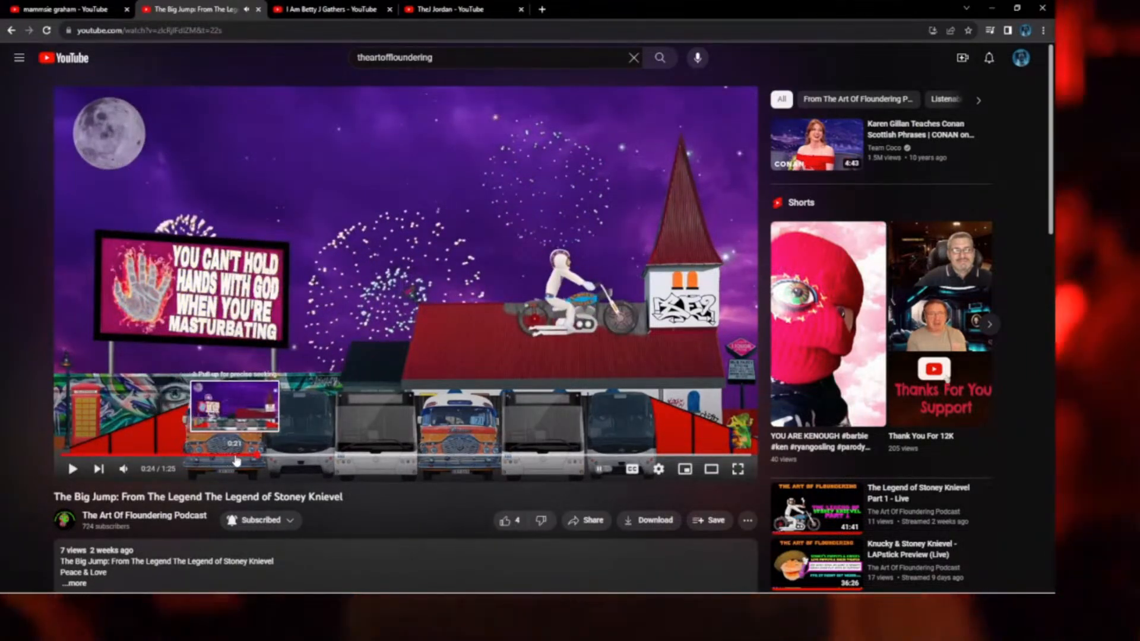
click(235, 456)
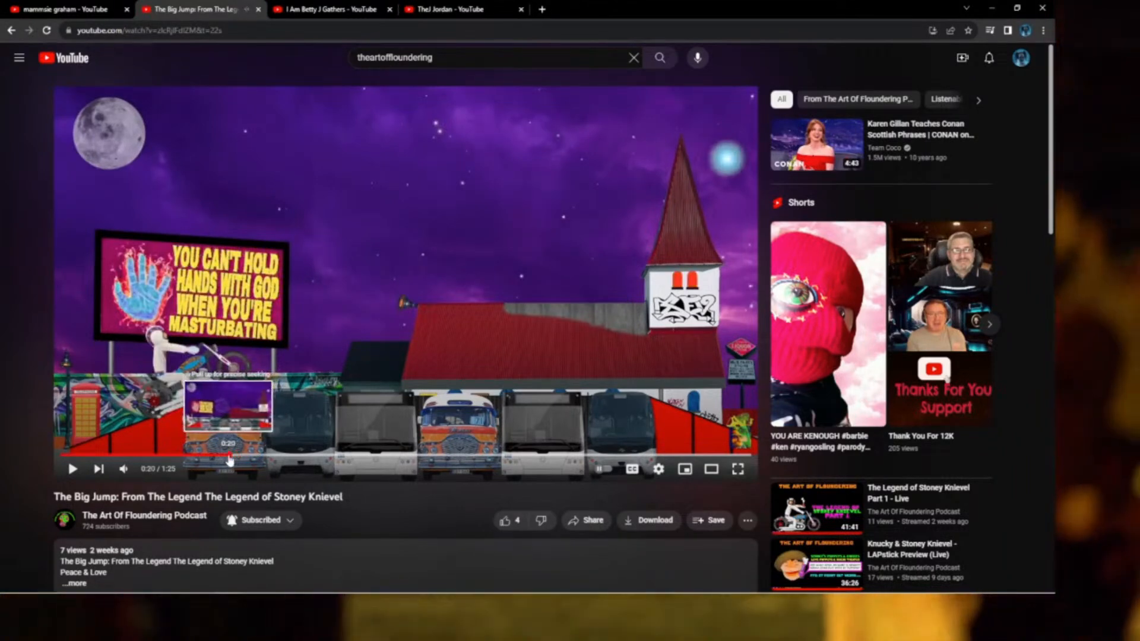
drag(229, 459, 221, 460)
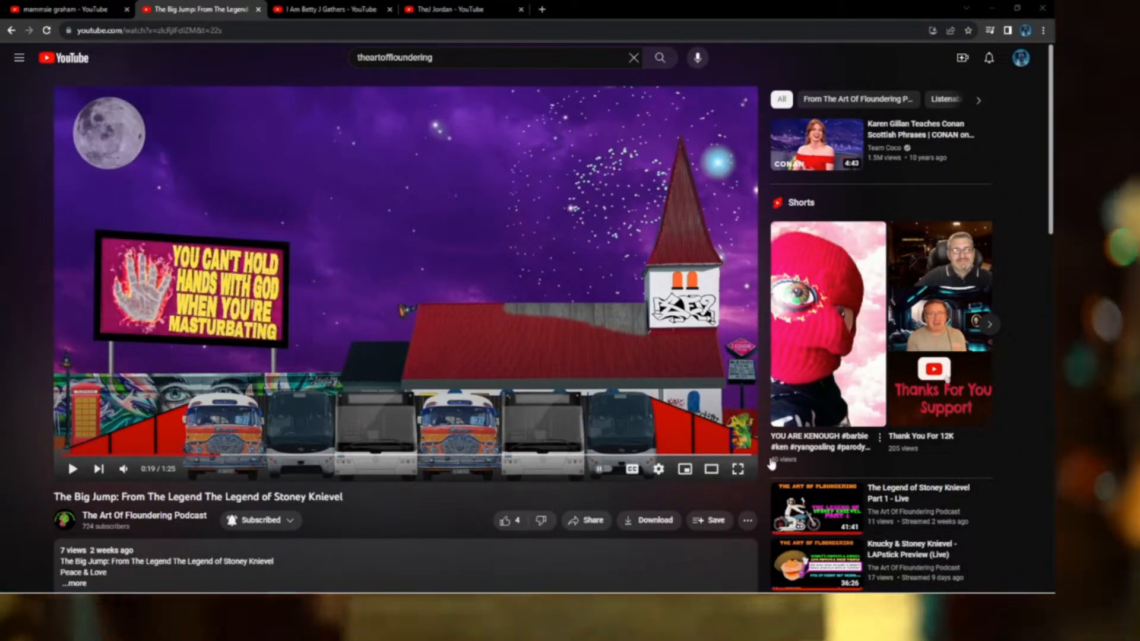
key(f)
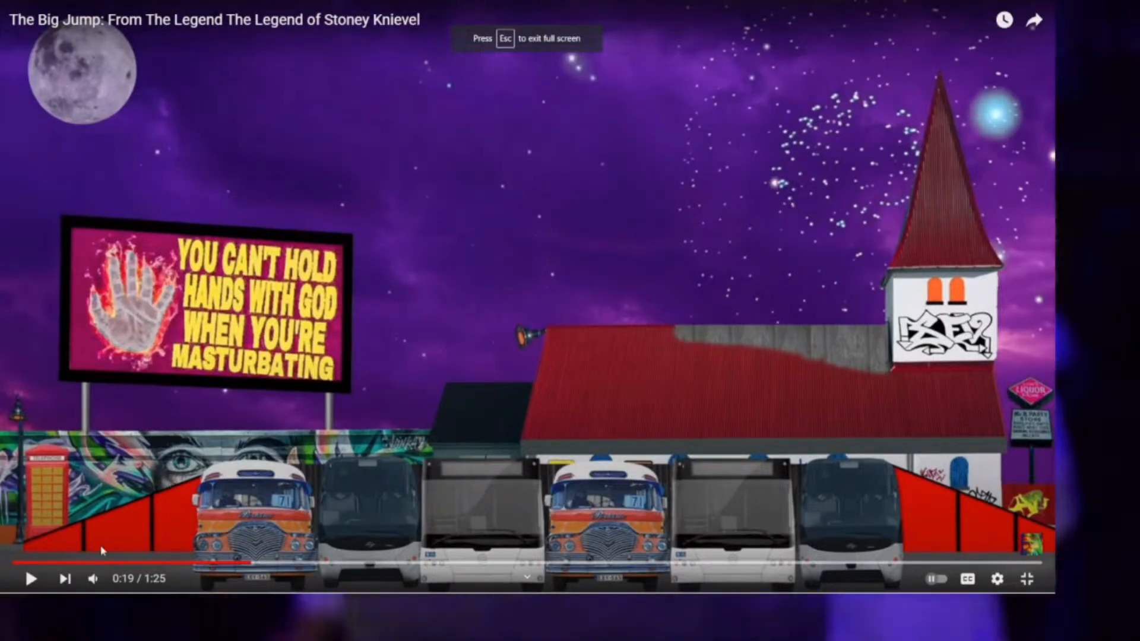
Play The Big Jump to 0:33, pause, exit full screen and return to the channel page.
click(31, 578)
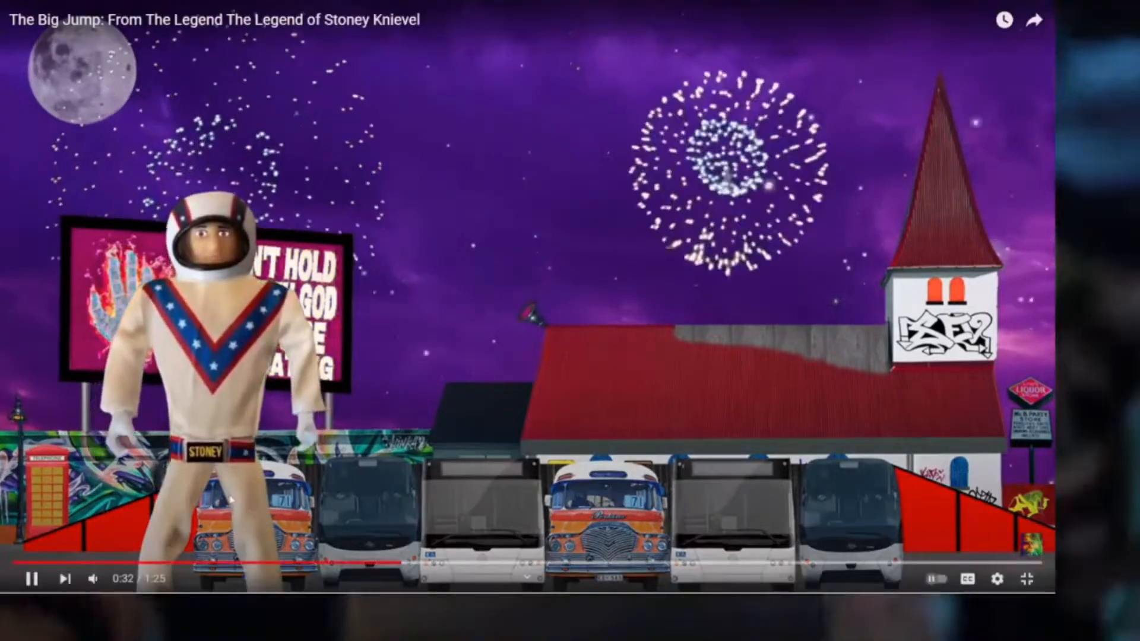
click(32, 579)
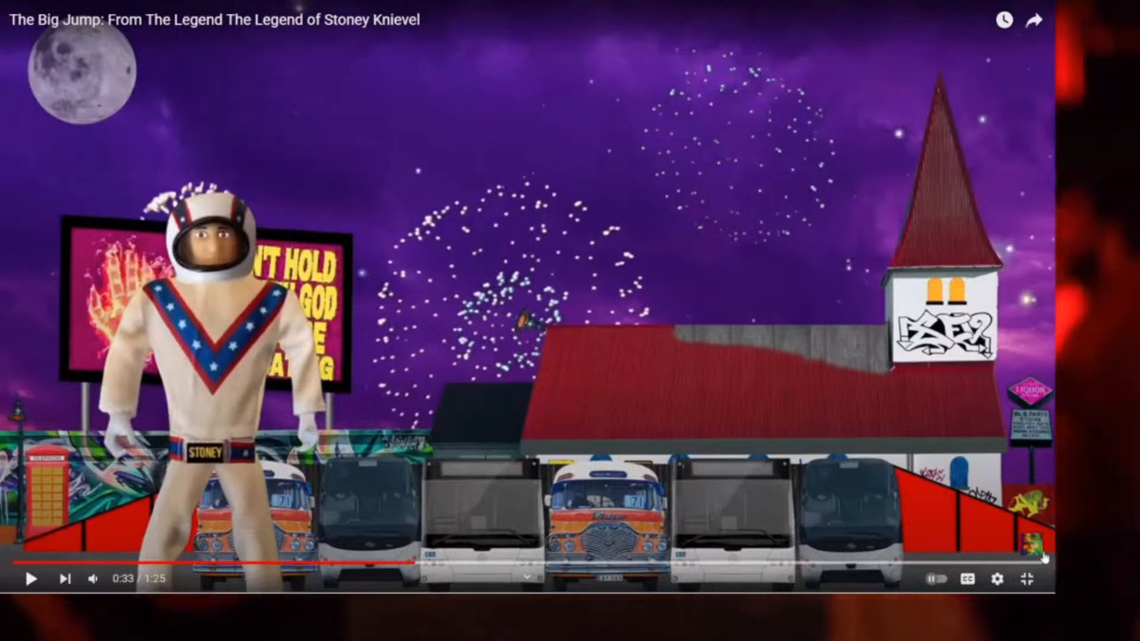
click(1025, 580)
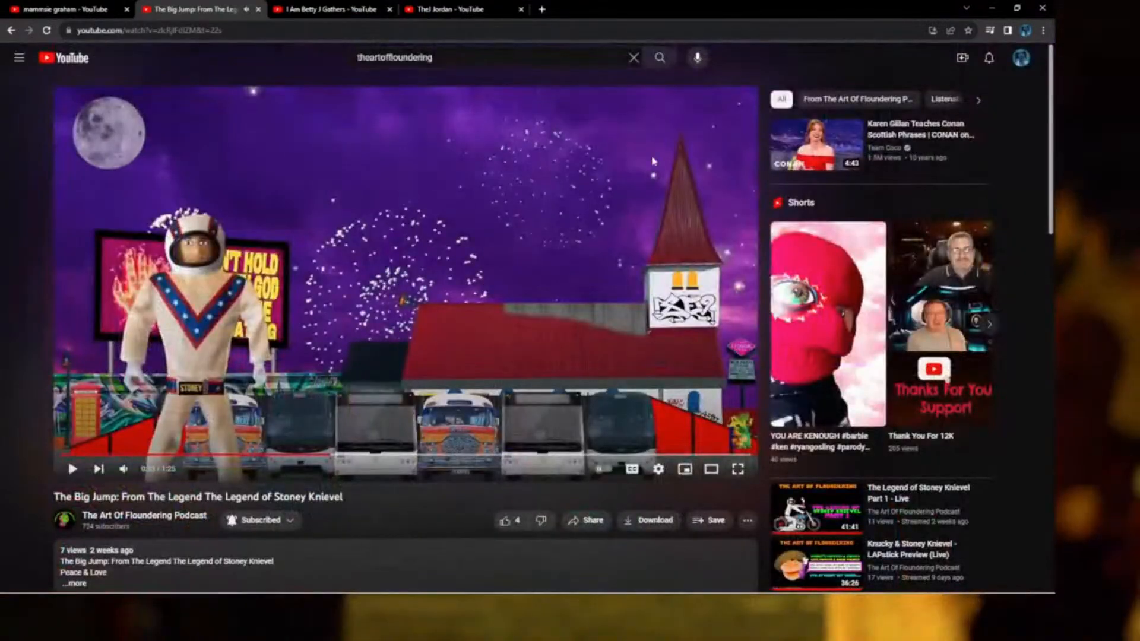
click(11, 31)
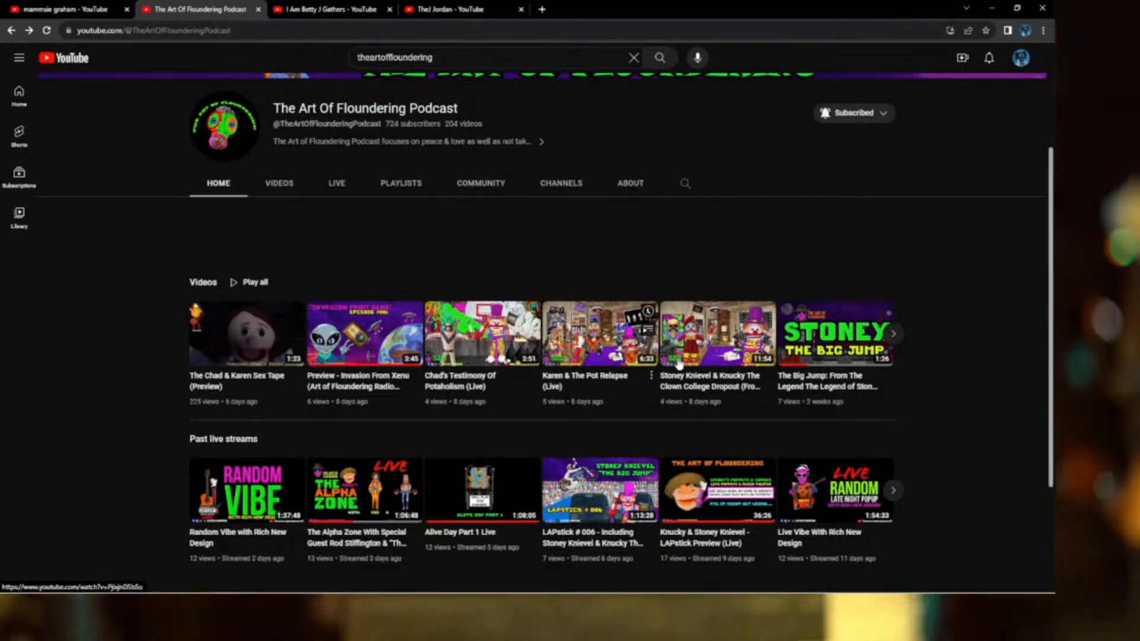
Open the Stoney Knievel & Knucky College Dropout video, seek to 3:22 and make it full screen.
click(735, 358)
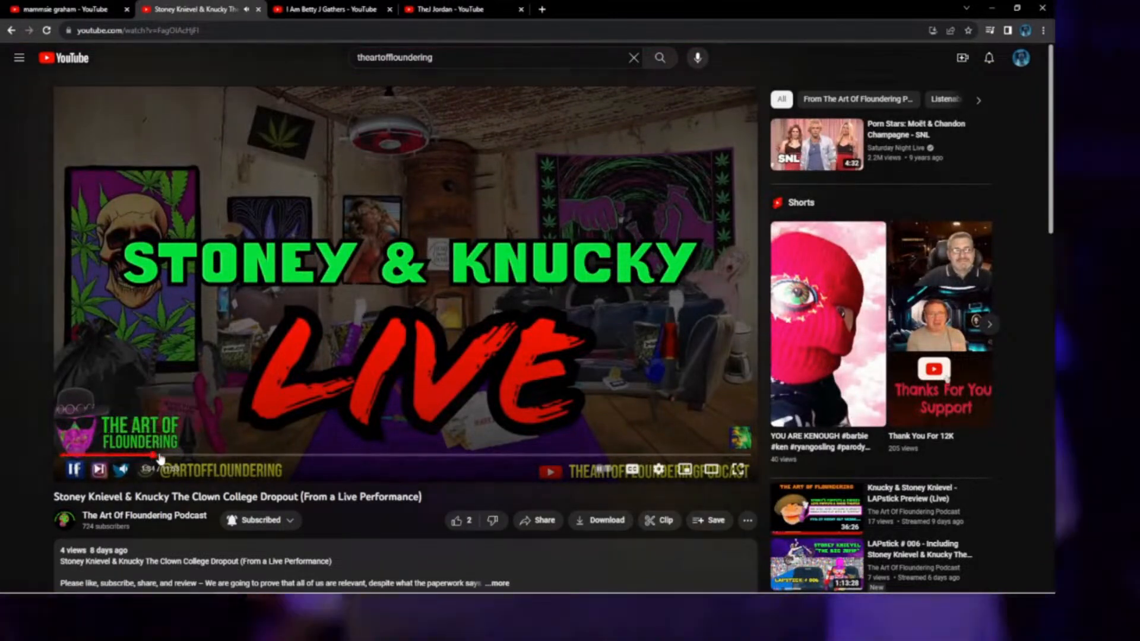
drag(159, 459, 250, 457)
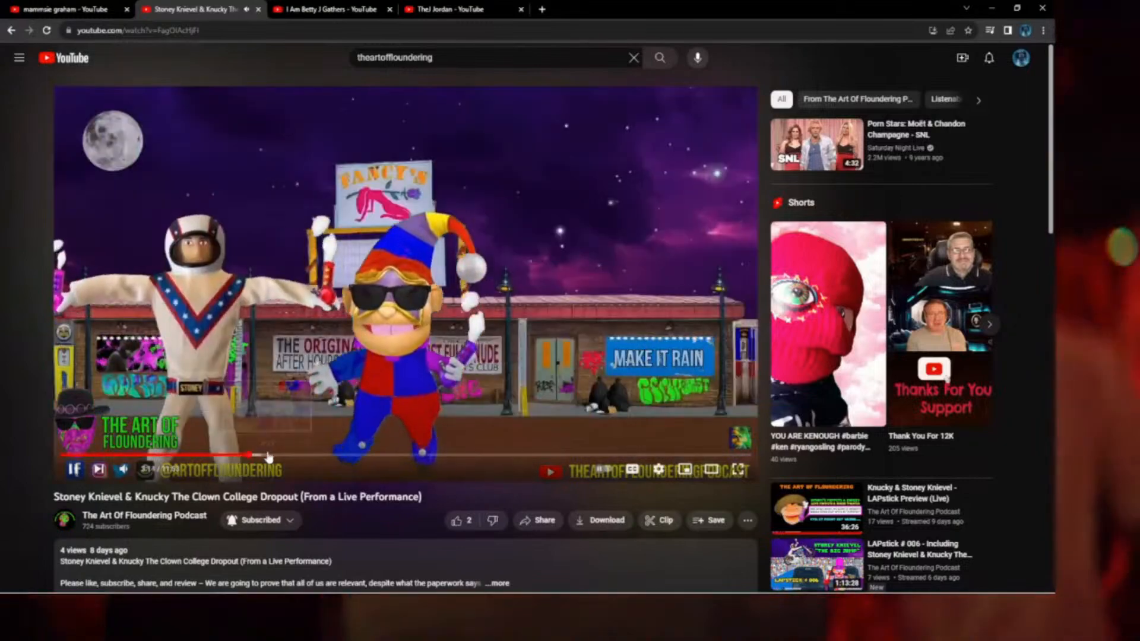
click(268, 457)
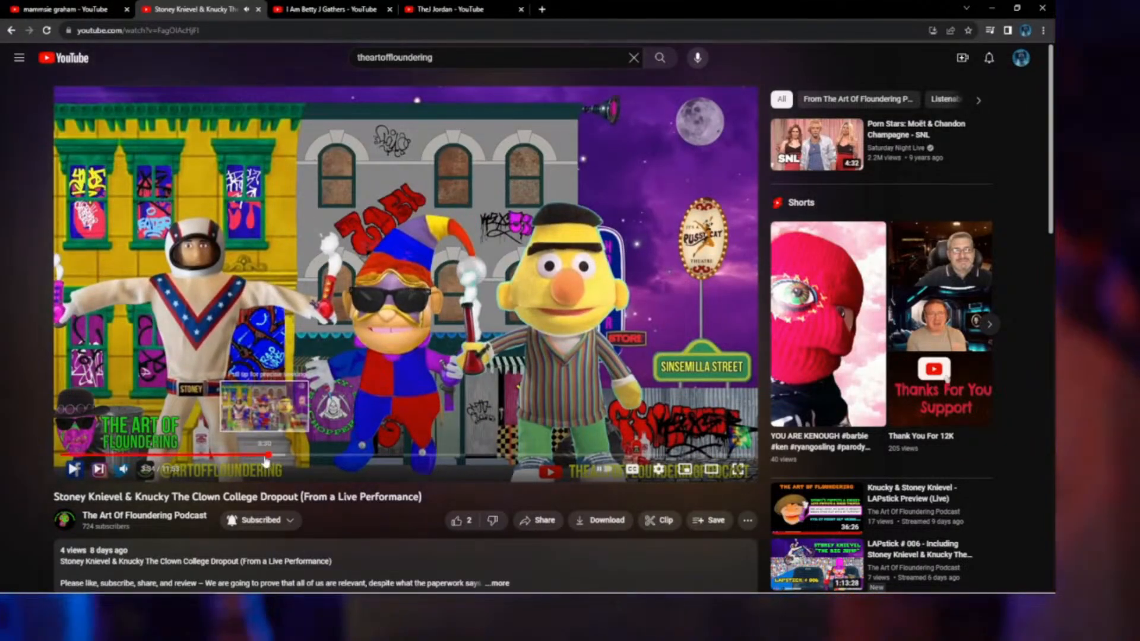
click(264, 458)
click(262, 458)
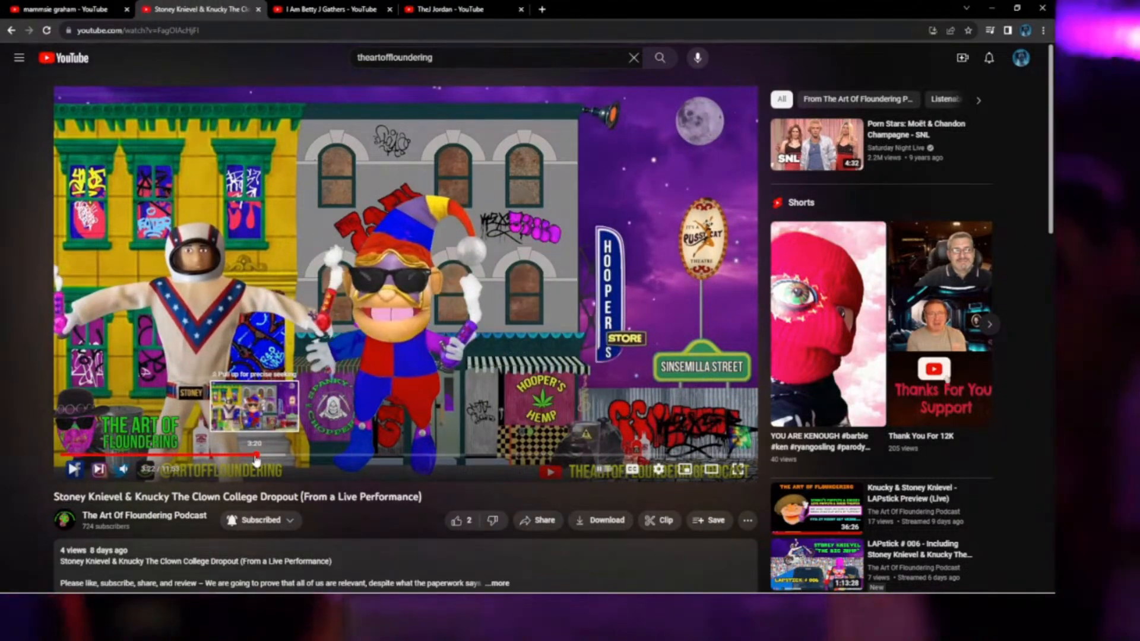
click(258, 460)
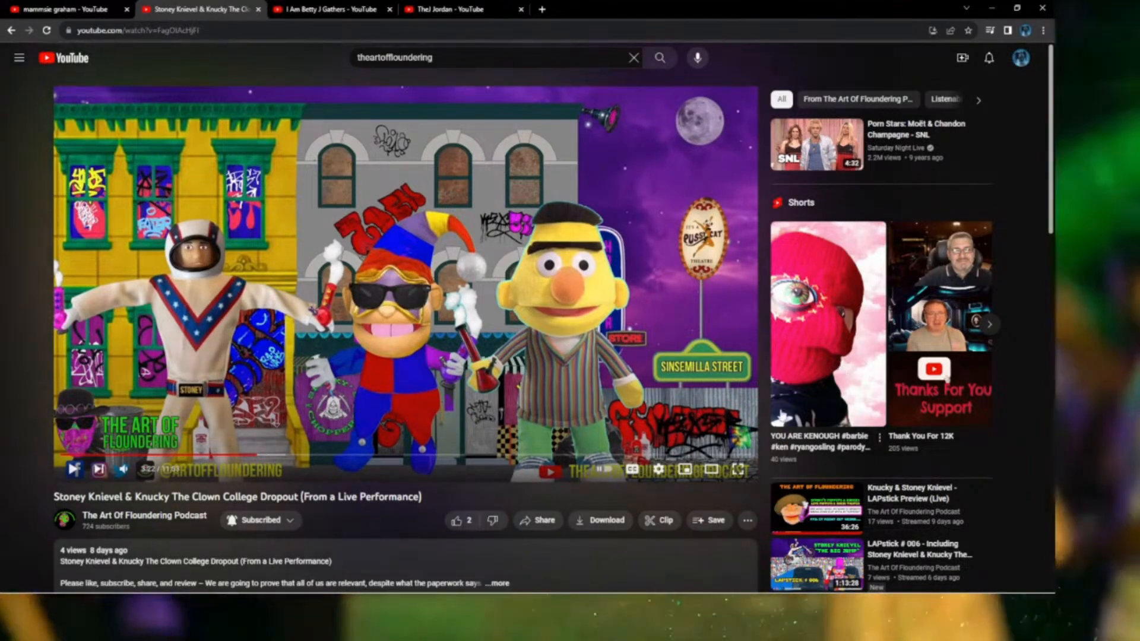
key(f)
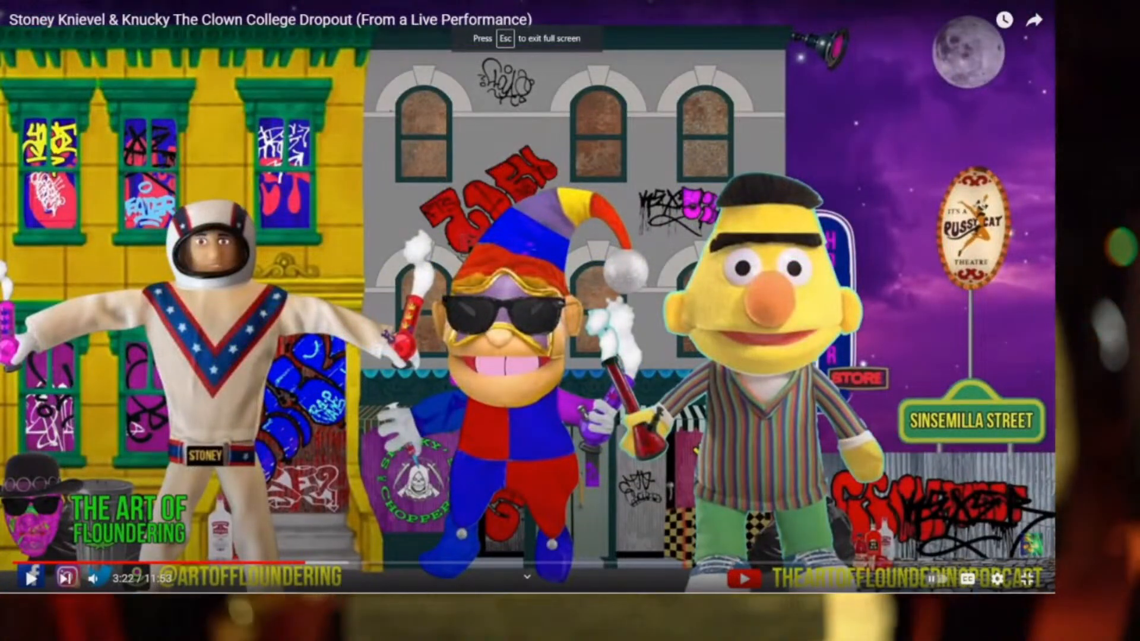
Resume the Stoney Knievel & Knucky video, then leave full screen.
click(30, 577)
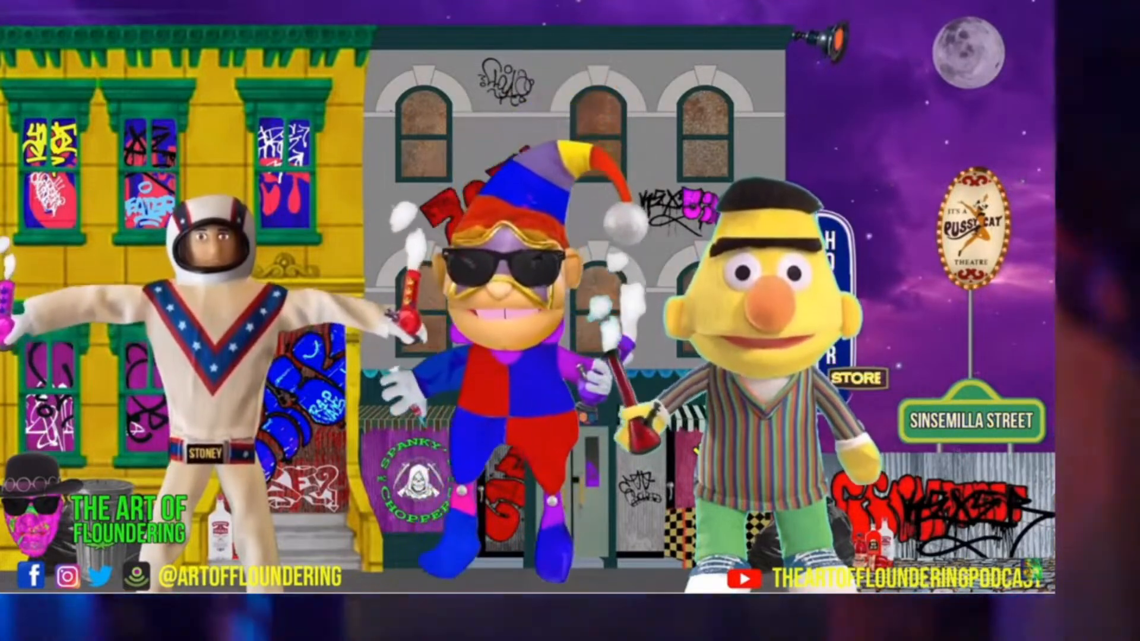
mouse_move(1033, 580)
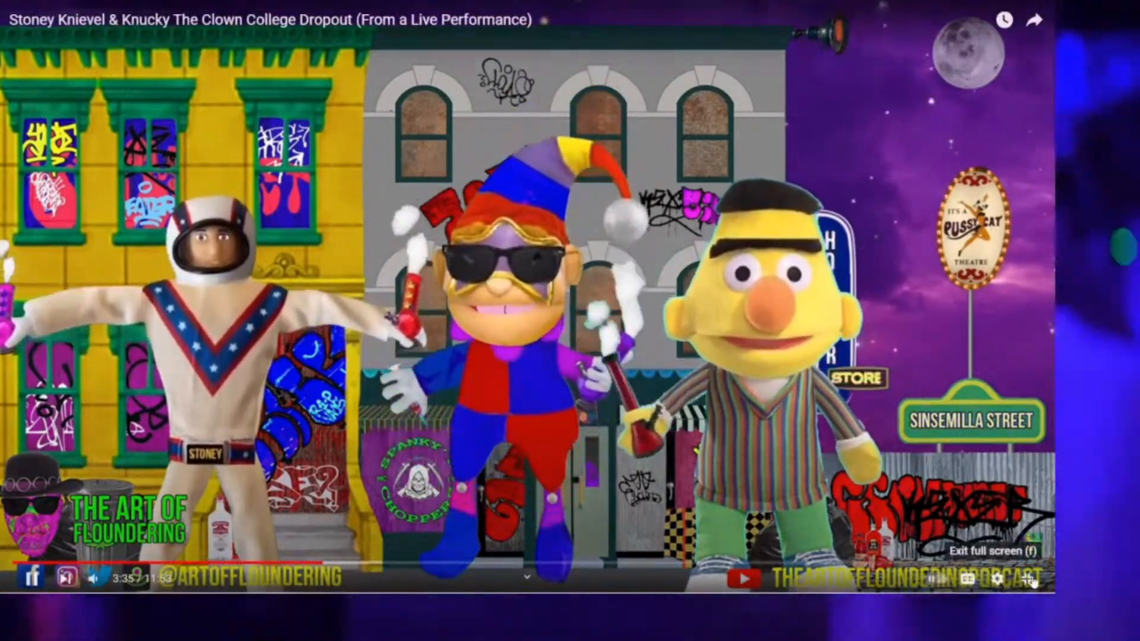
click(1033, 581)
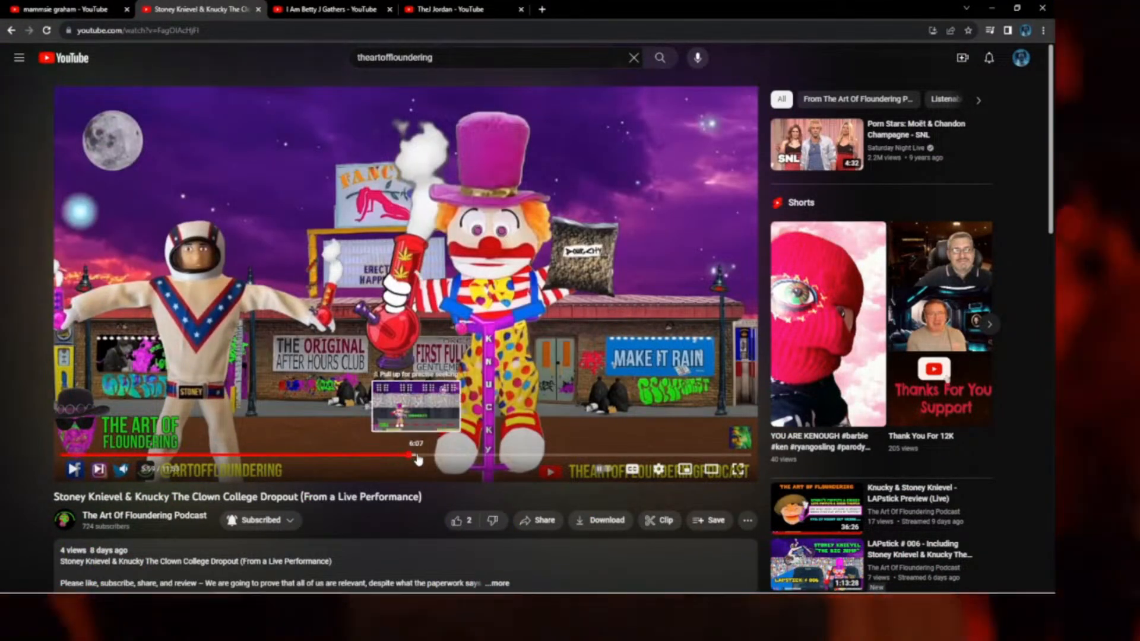
Skip through the video's scenes from Sprinkle past 8:42 to the Stoney motorcycle scene.
click(409, 456)
click(428, 456)
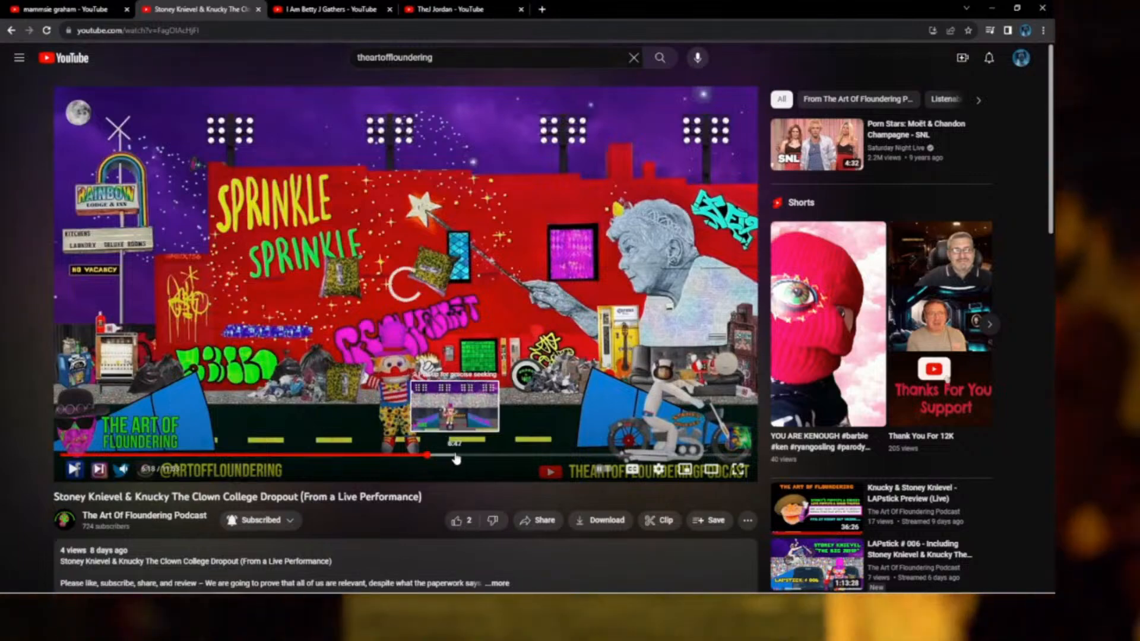
click(479, 456)
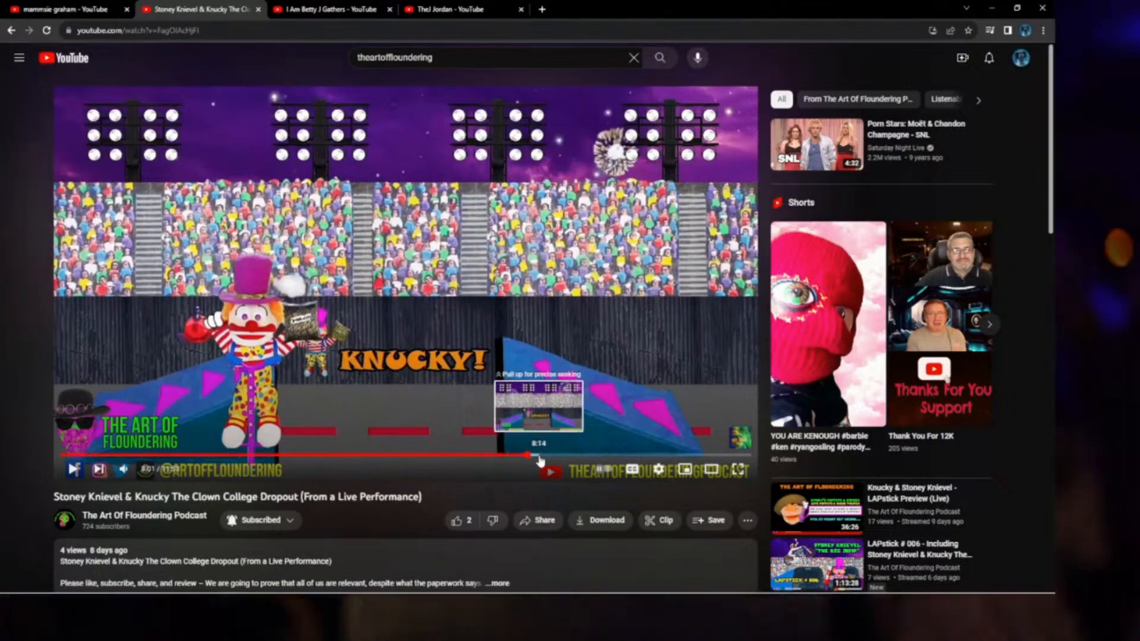
click(540, 457)
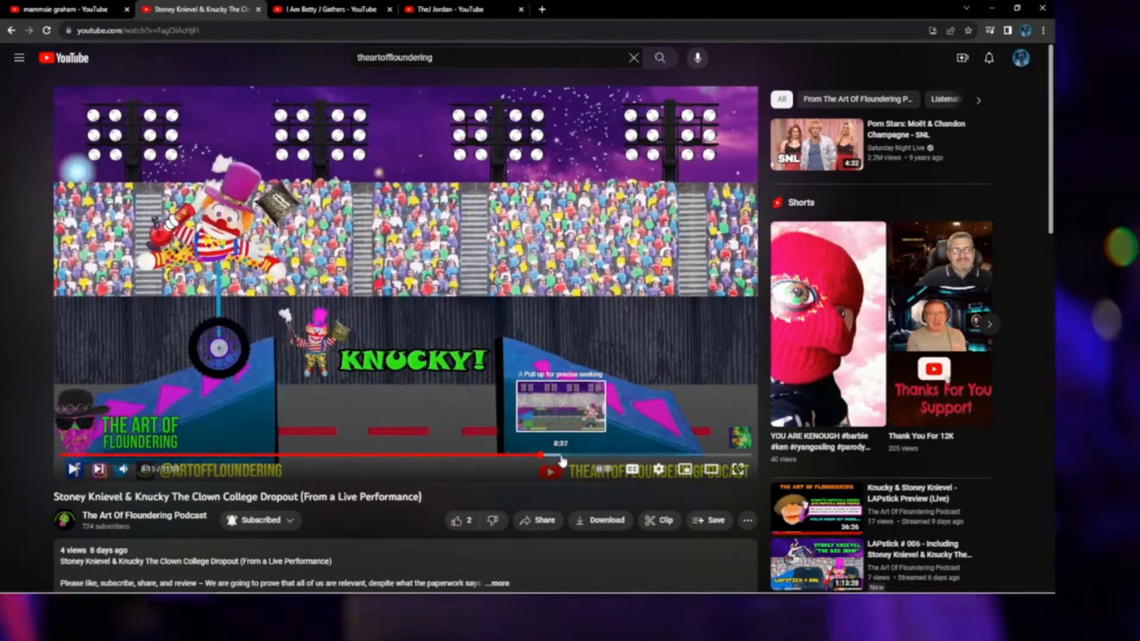
click(566, 456)
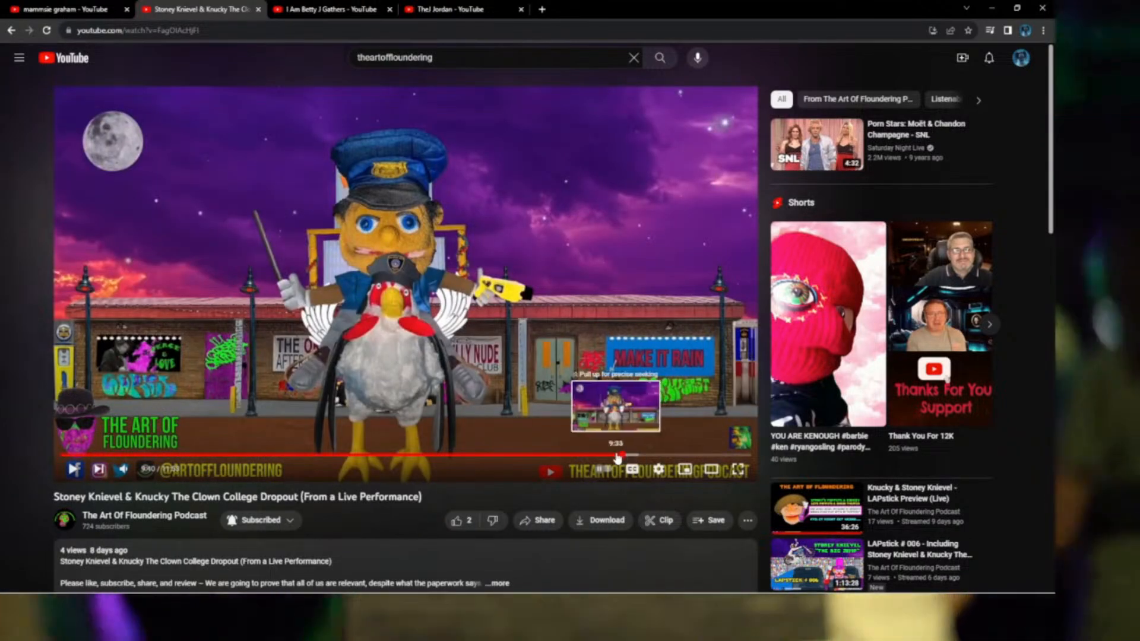
click(617, 457)
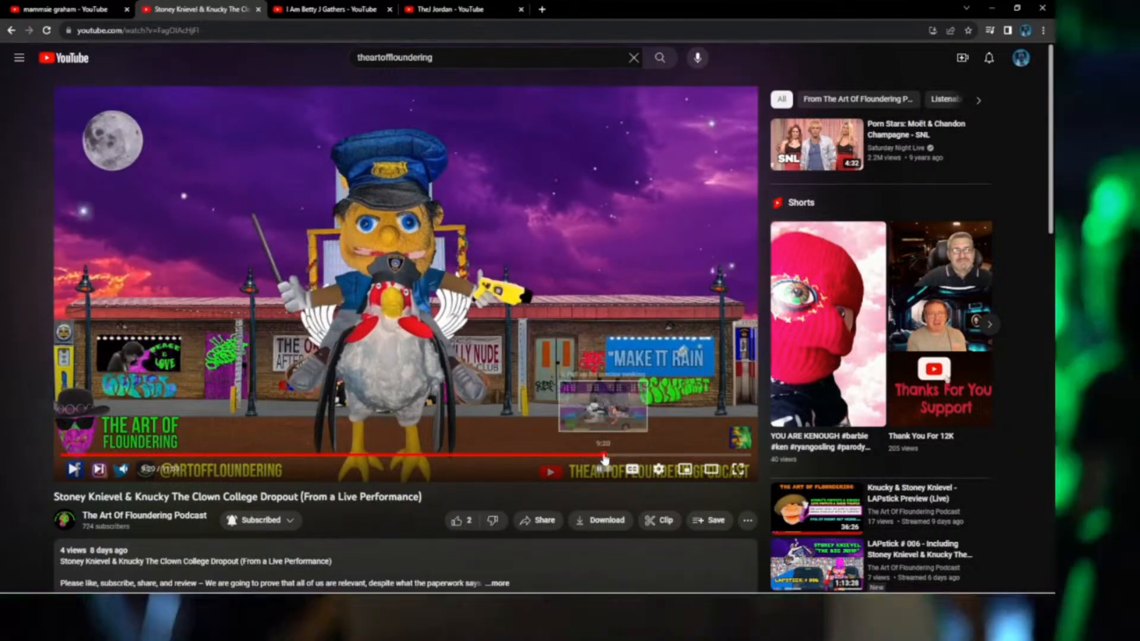
click(613, 456)
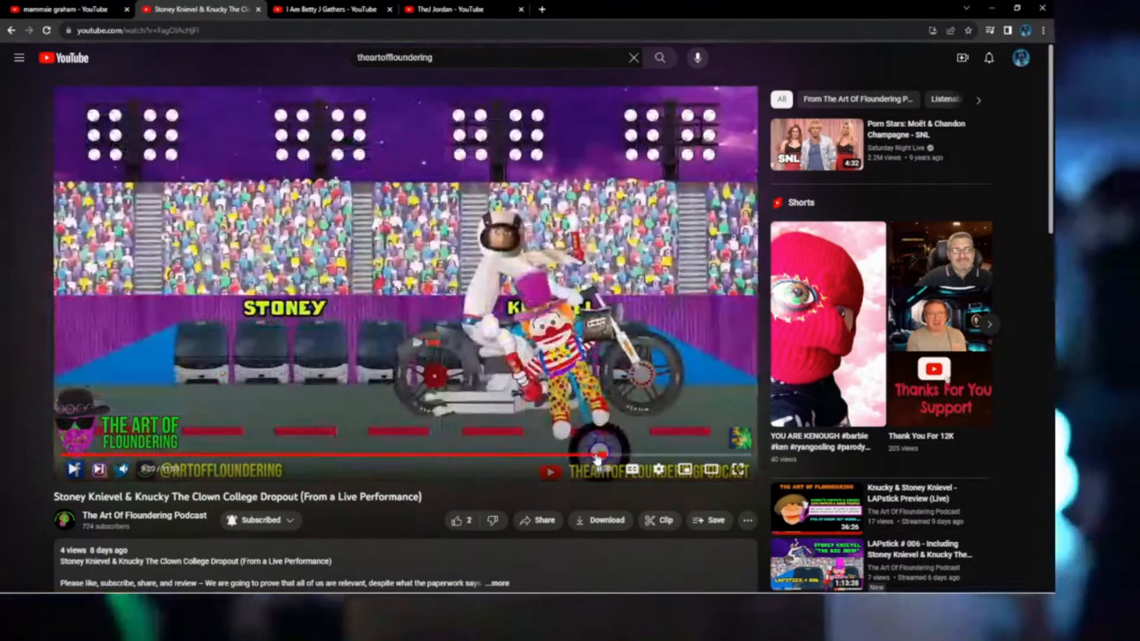
Scrub to the police-doll scene at 10:00 and make the video full screen.
drag(614, 456, 656, 460)
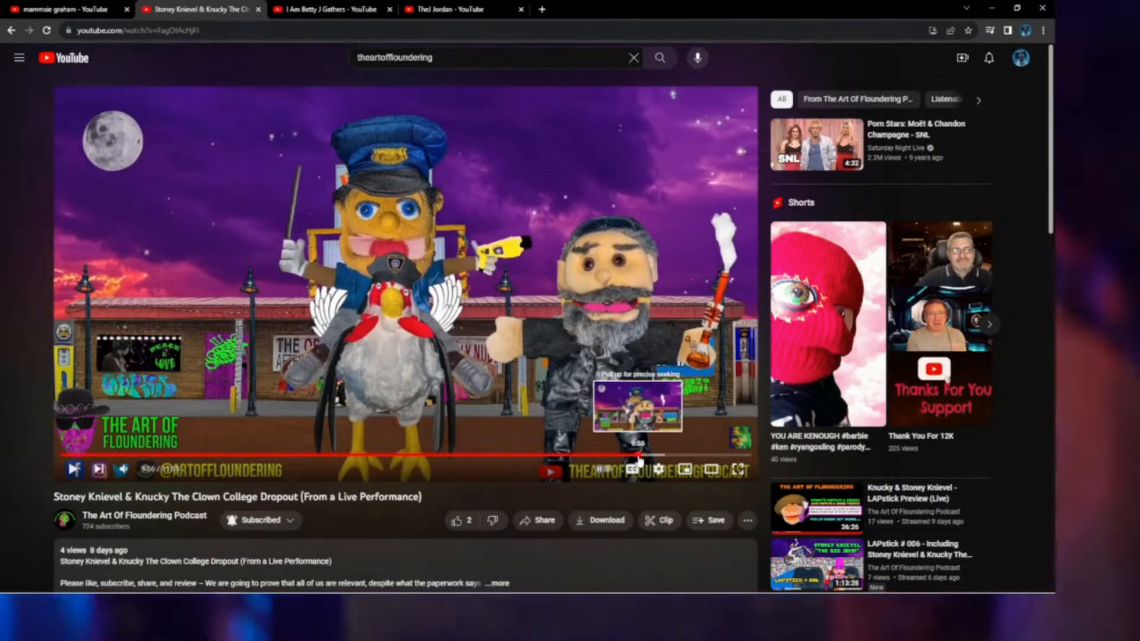
click(642, 457)
click(642, 458)
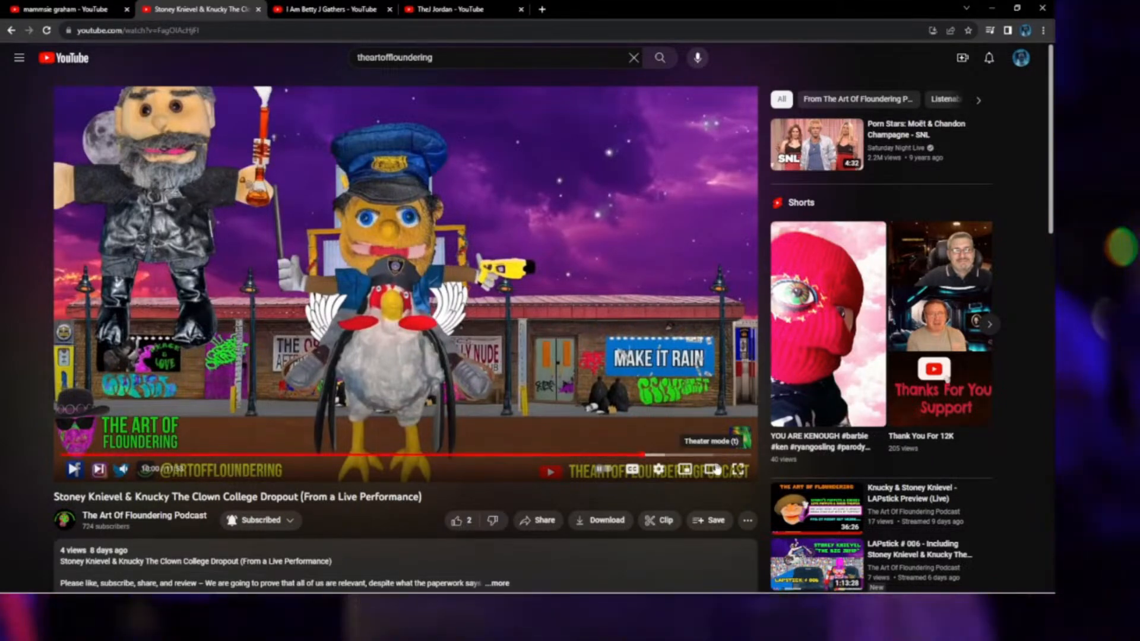
click(737, 471)
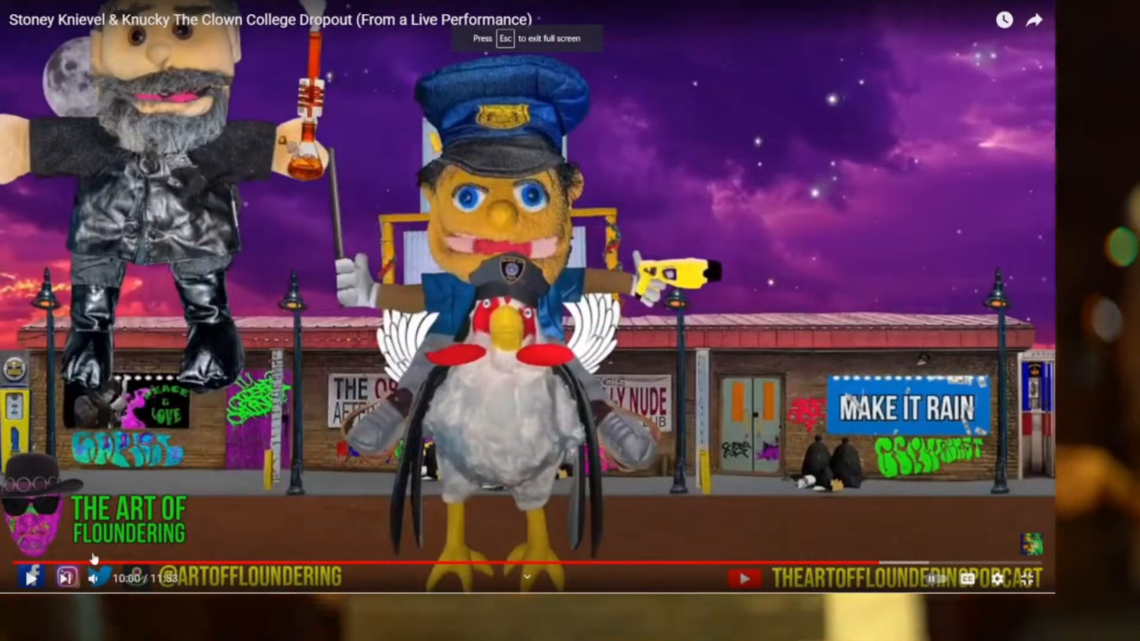
Play and scrub the full-screen Stoney Knievel & Knucky video back to 0:19, then exit full screen.
click(32, 579)
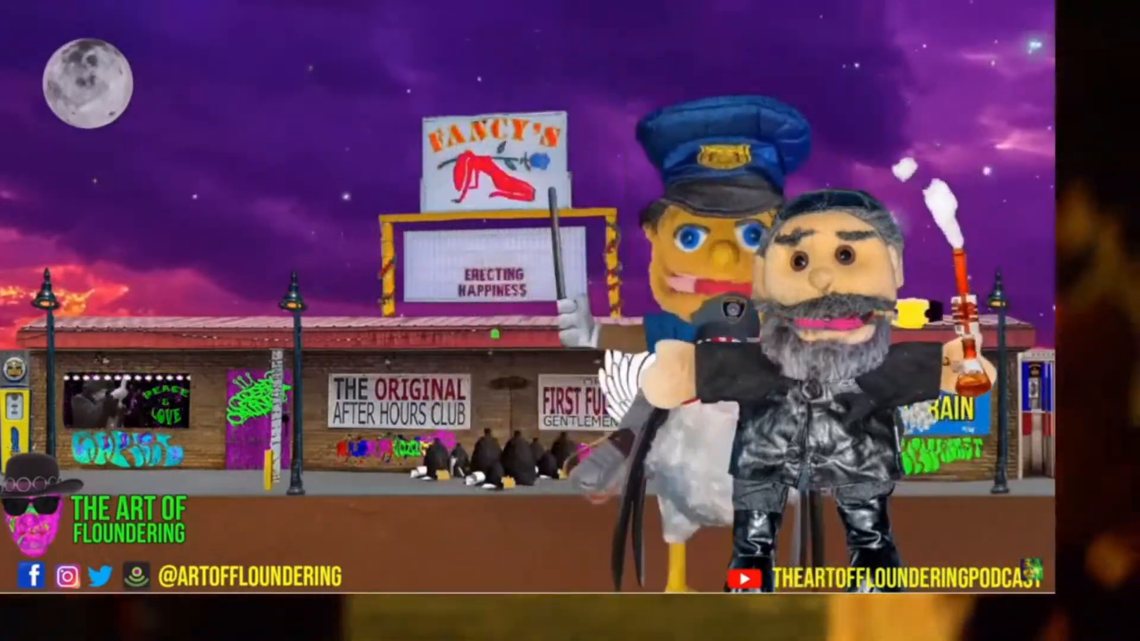
mouse_move(400, 471)
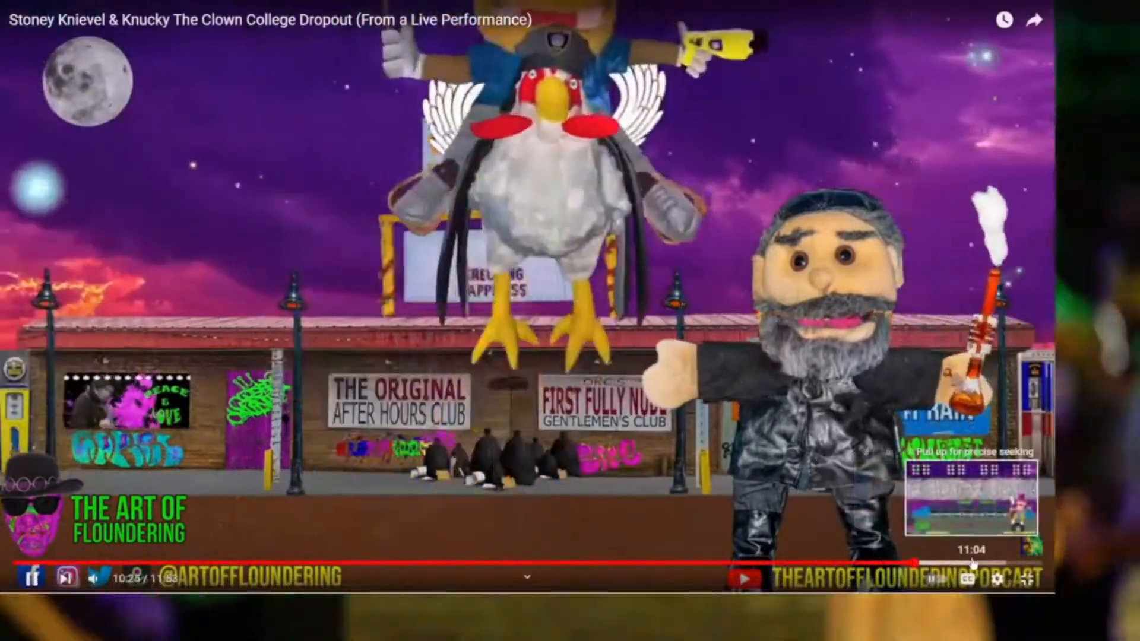
click(971, 563)
drag(971, 562, 94, 563)
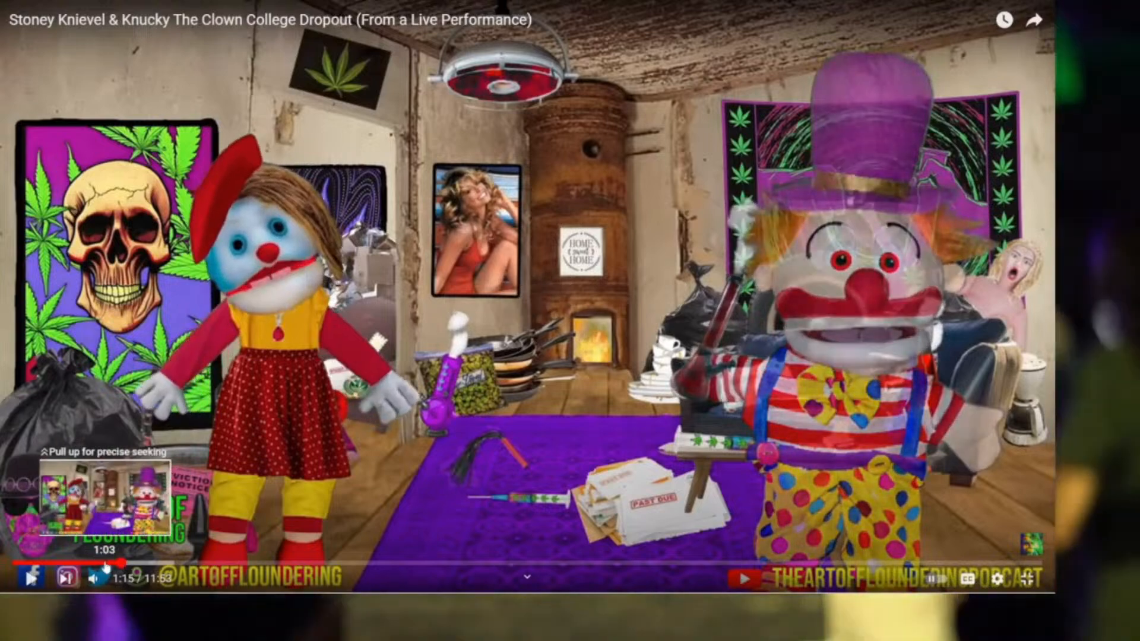
click(110, 567)
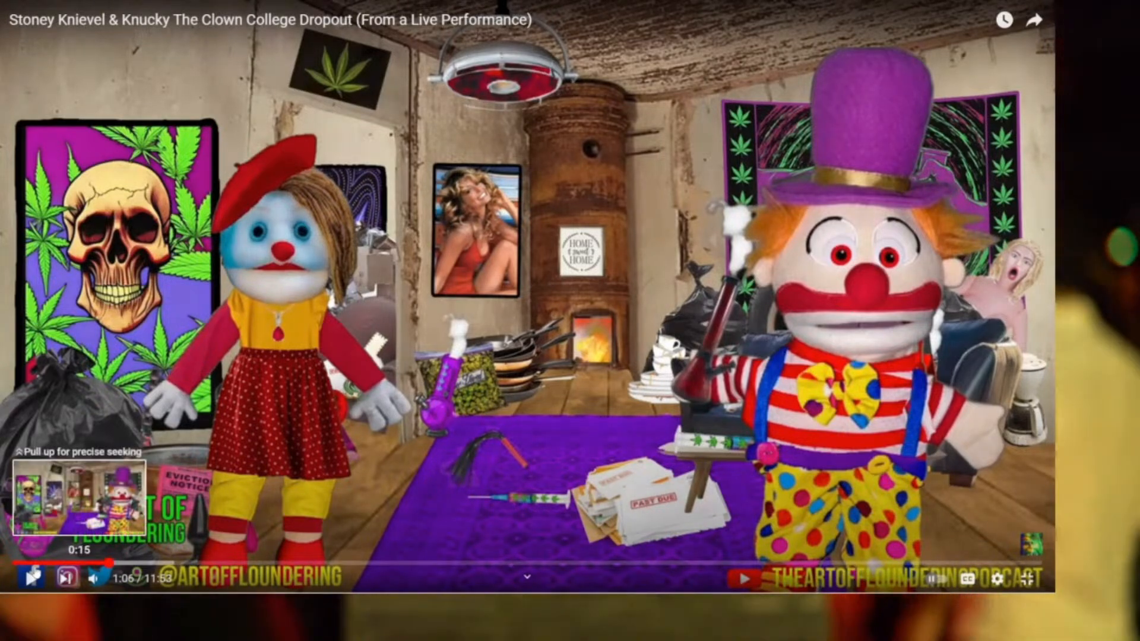
click(31, 576)
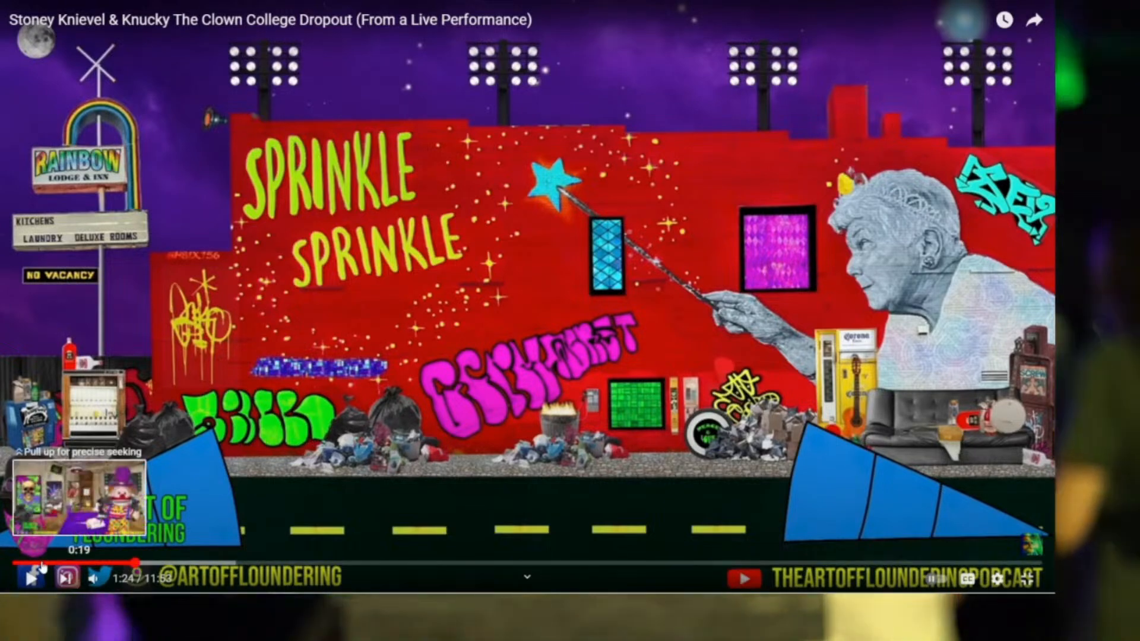
click(42, 563)
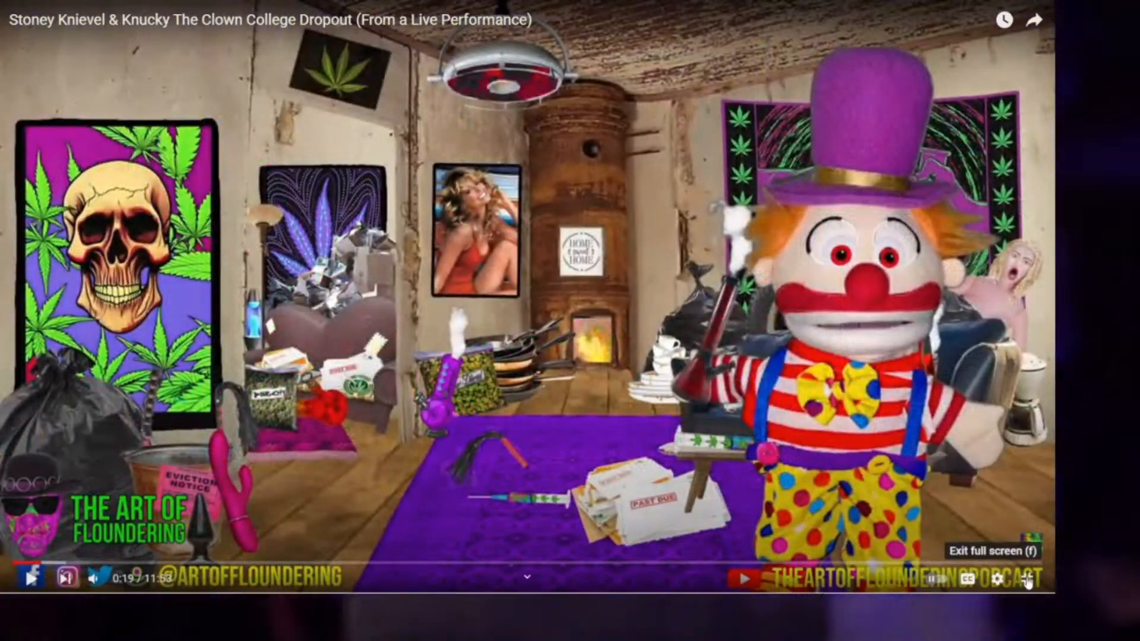
click(1027, 579)
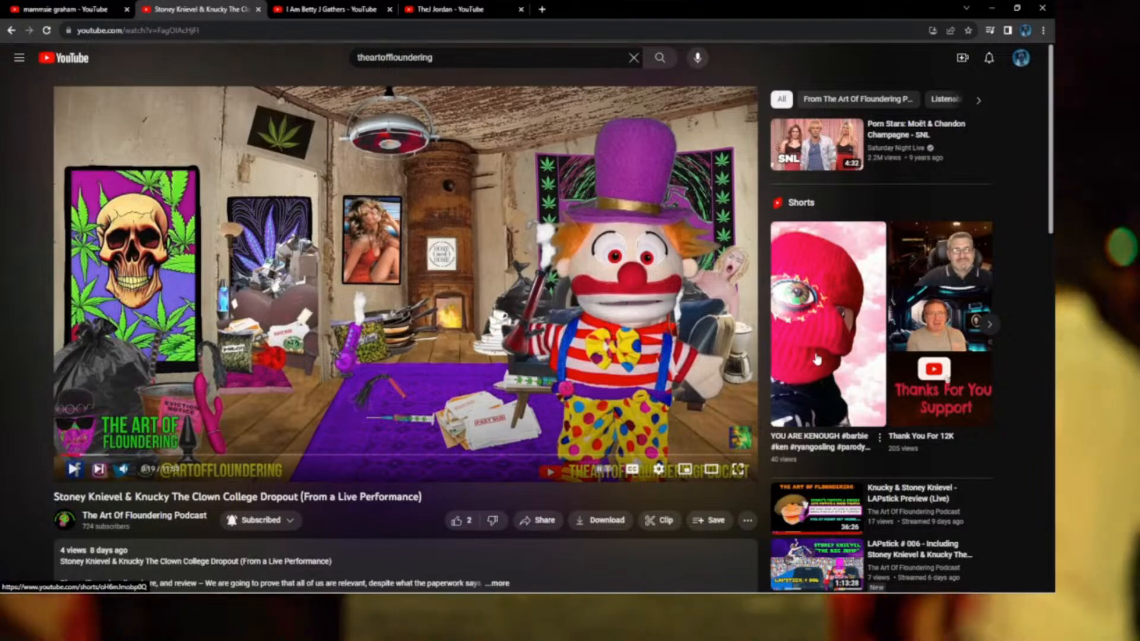
Open and like the YOU ARE KENOUGH Short, then go back to the channel page.
click(821, 355)
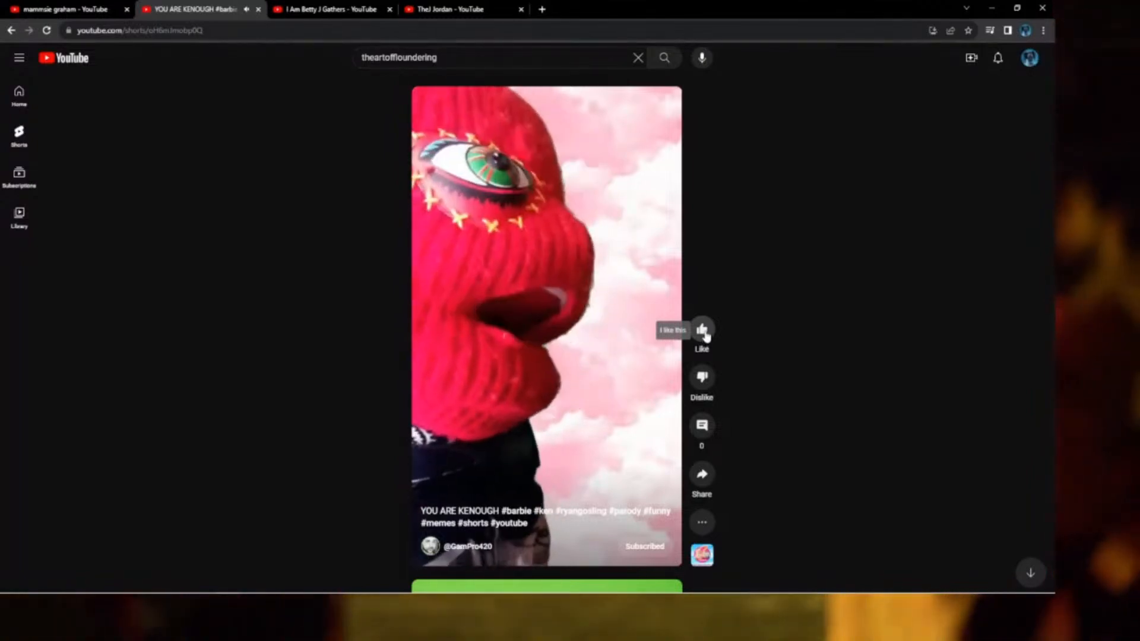
click(704, 332)
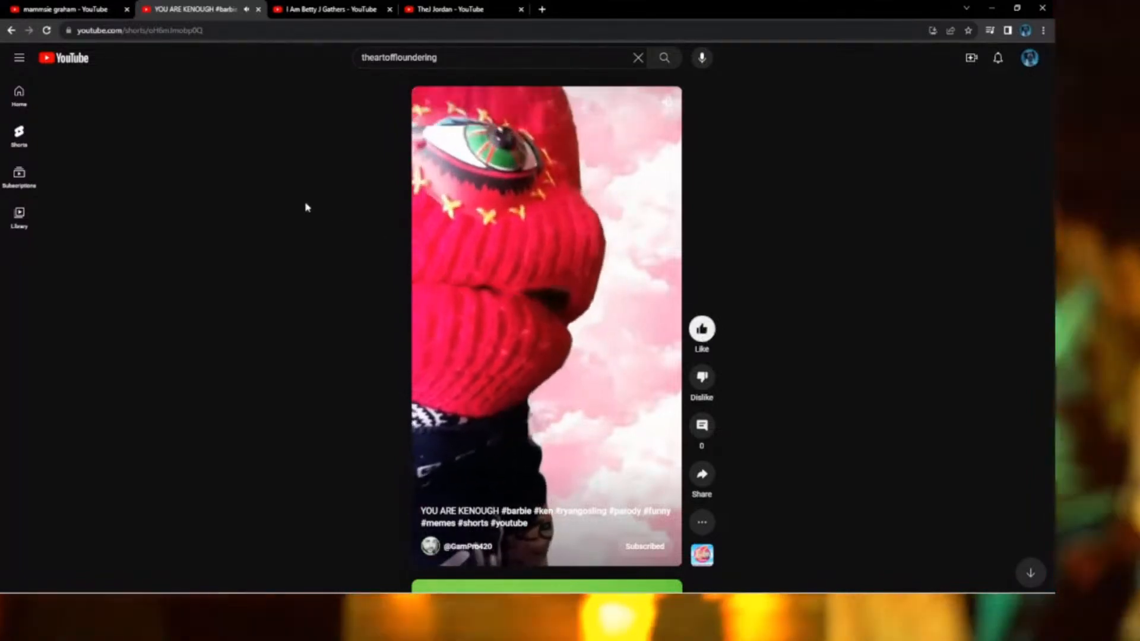
click(12, 31)
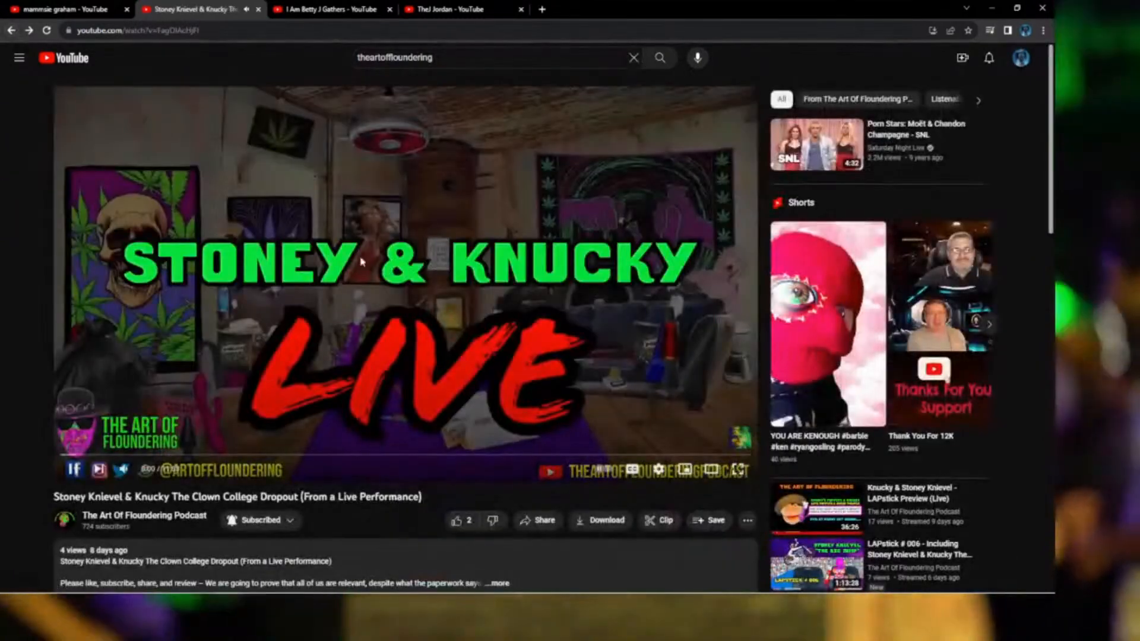
click(11, 31)
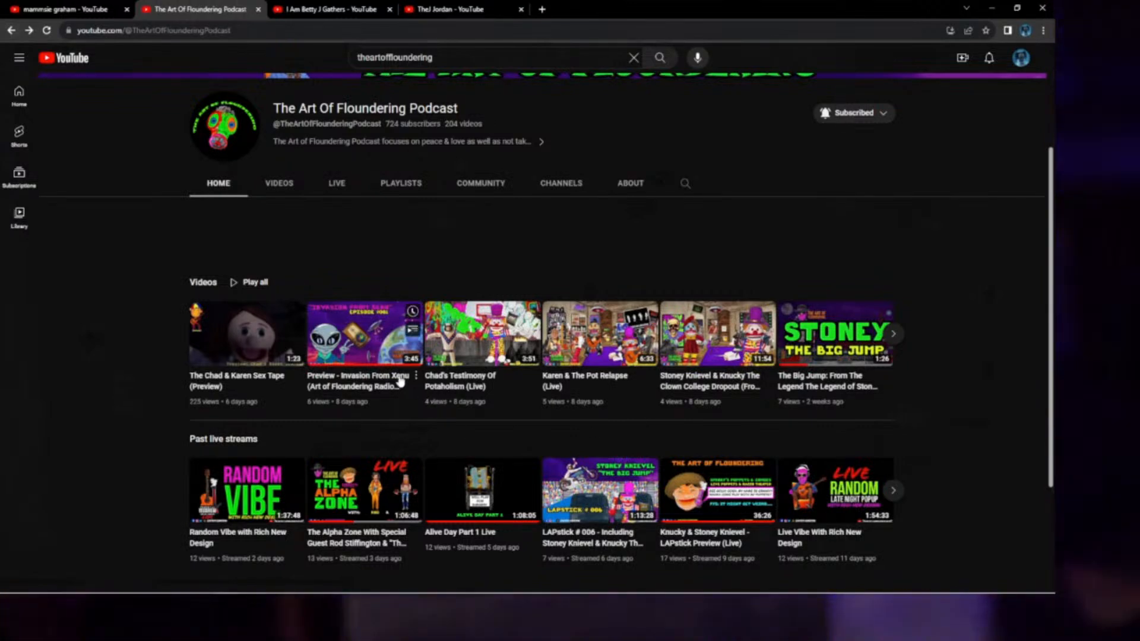
Open the Preview - Invasion From Xenu video and seek around it, settling at 2:01.
click(356, 344)
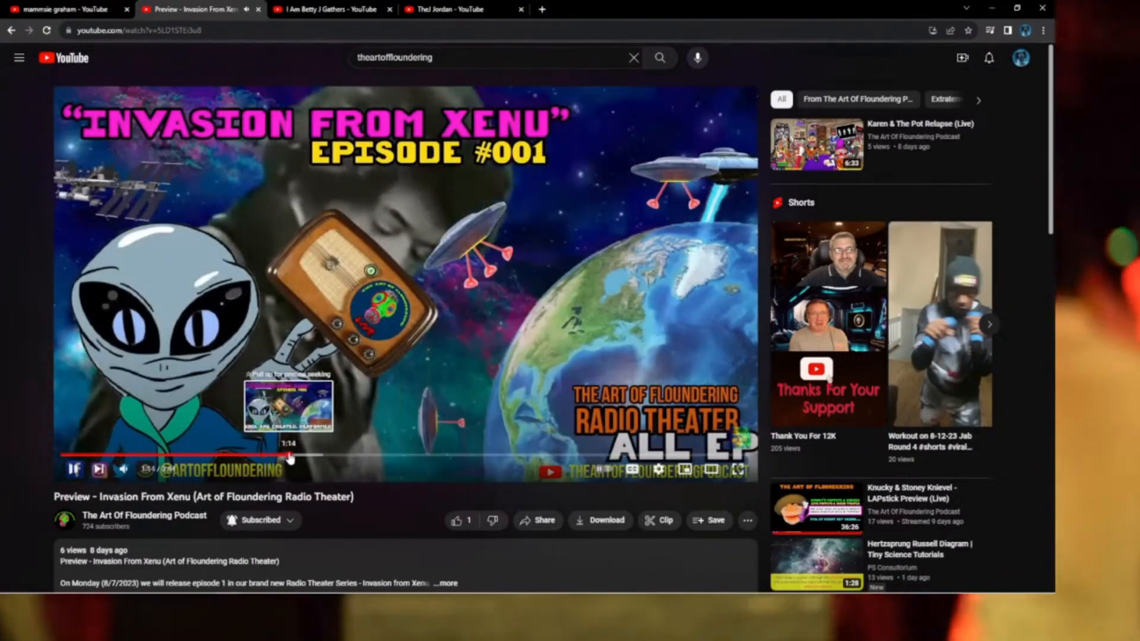
click(290, 458)
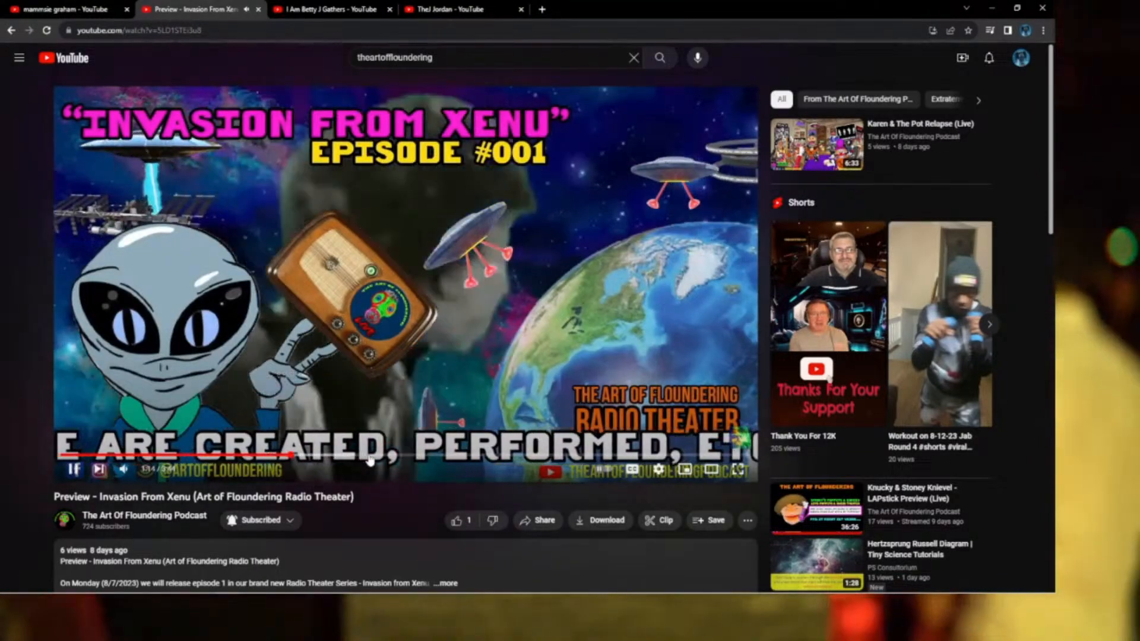
click(375, 455)
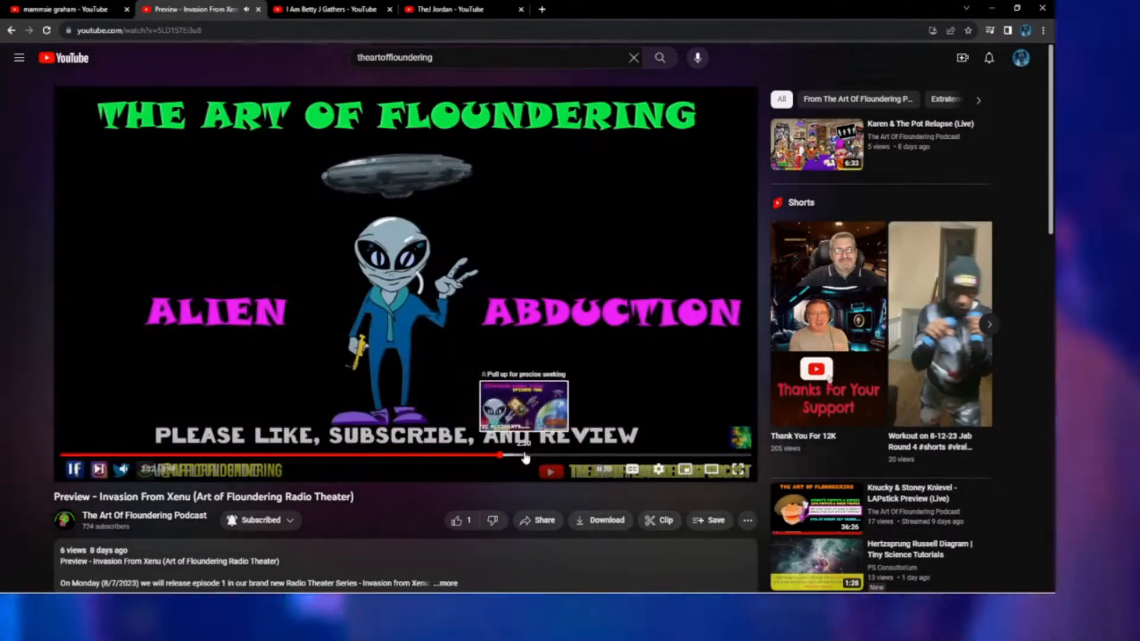
click(522, 455)
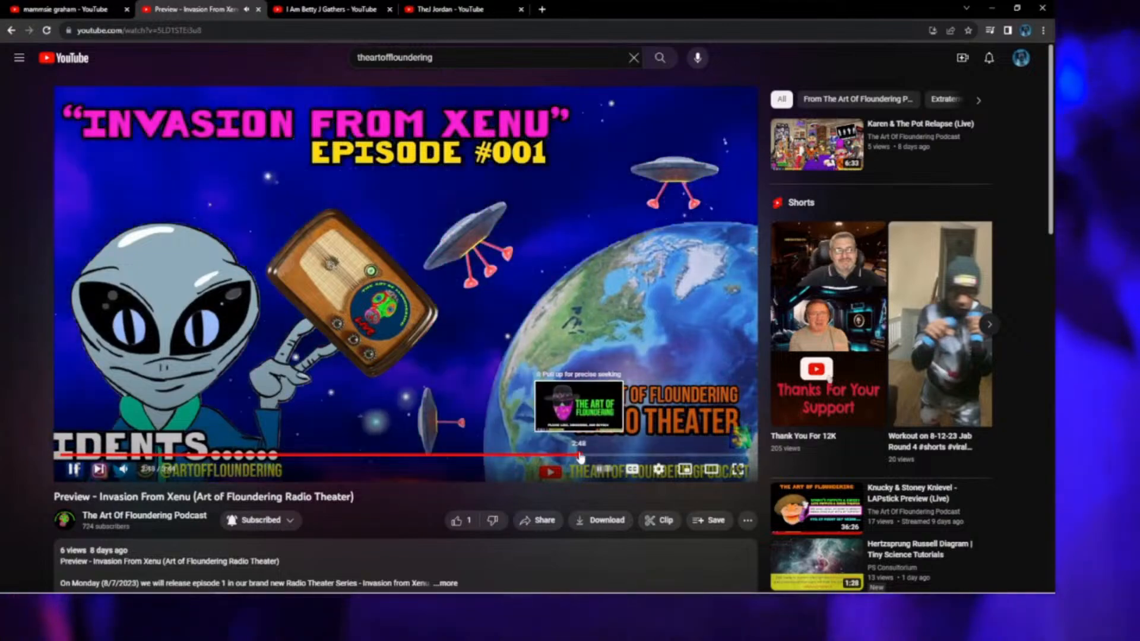
click(581, 455)
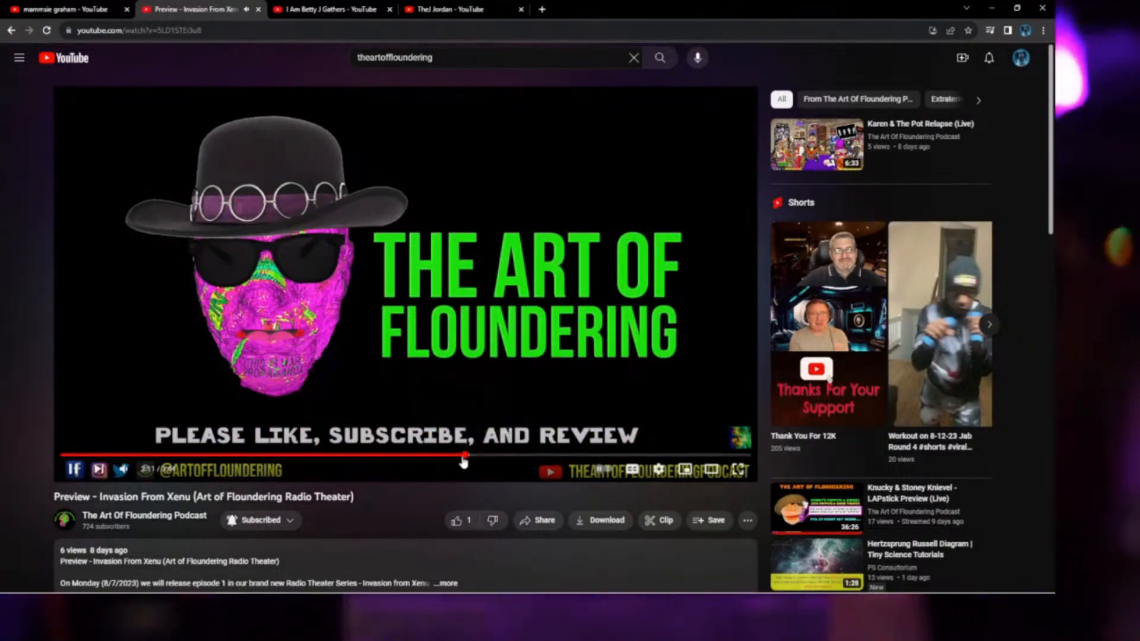
click(448, 456)
click(434, 456)
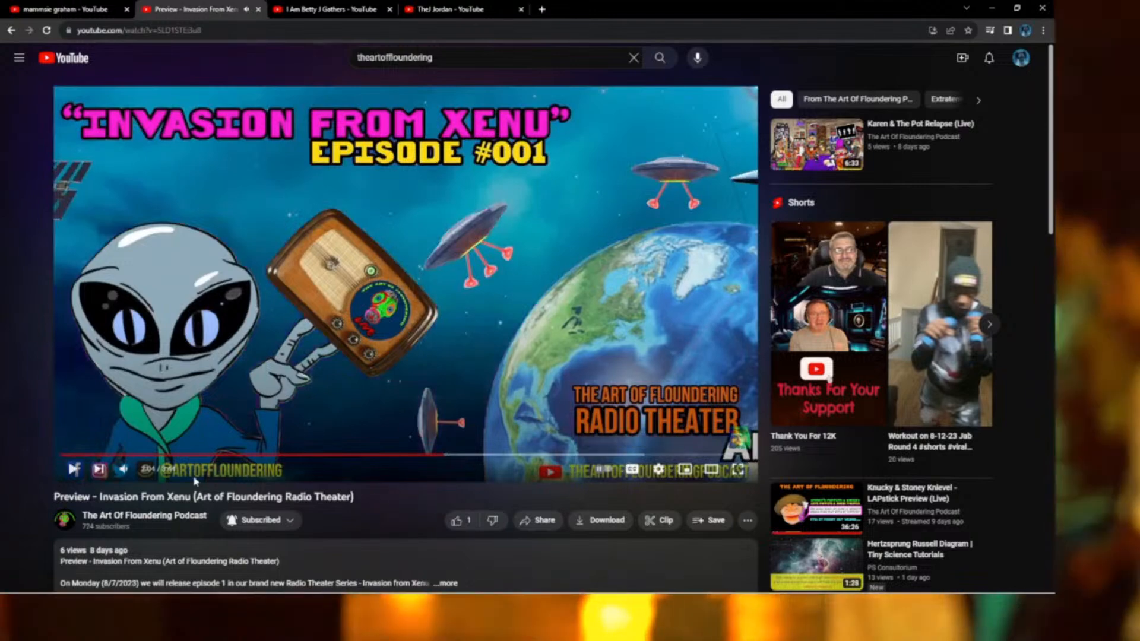
Watch the preview full screen, skip to the end card near 2:57, then exit full screen.
click(741, 469)
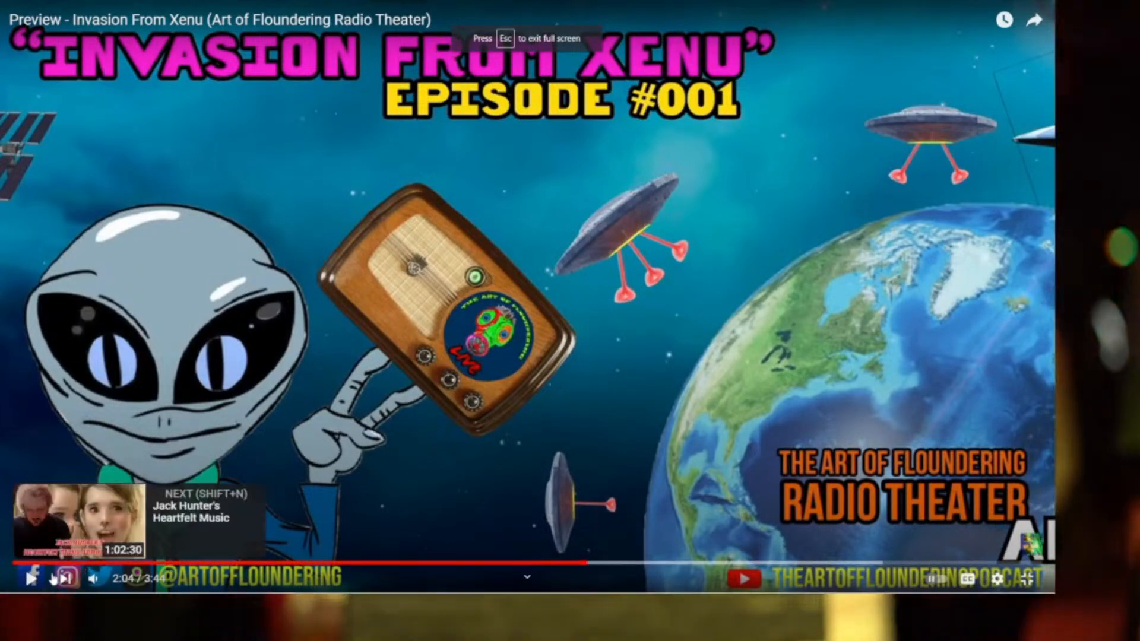
click(33, 579)
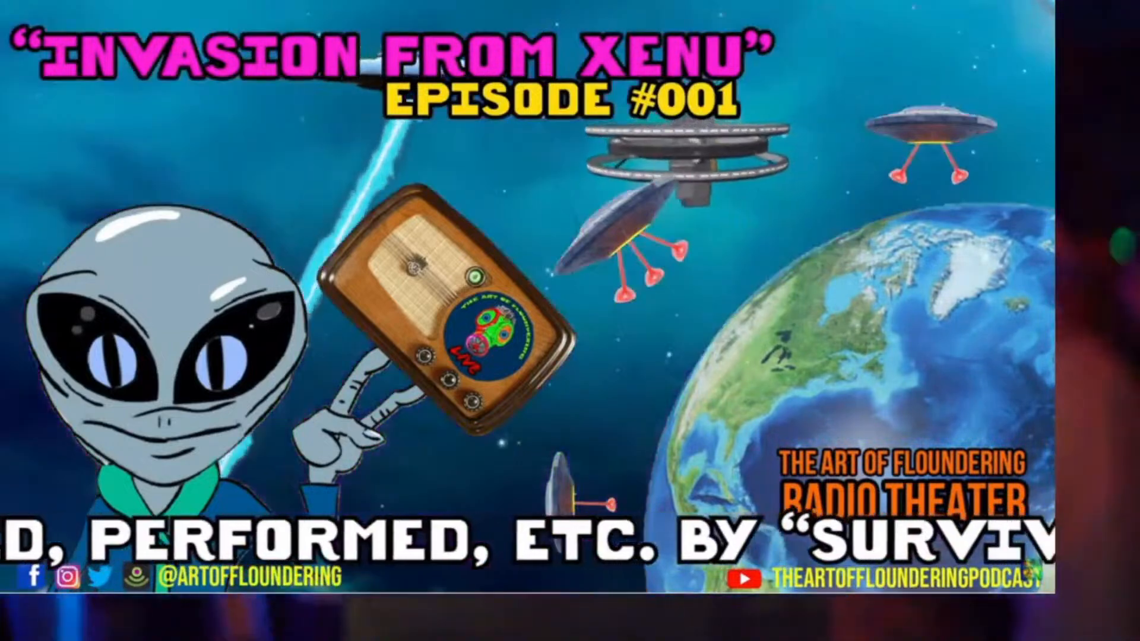
mouse_move(914, 521)
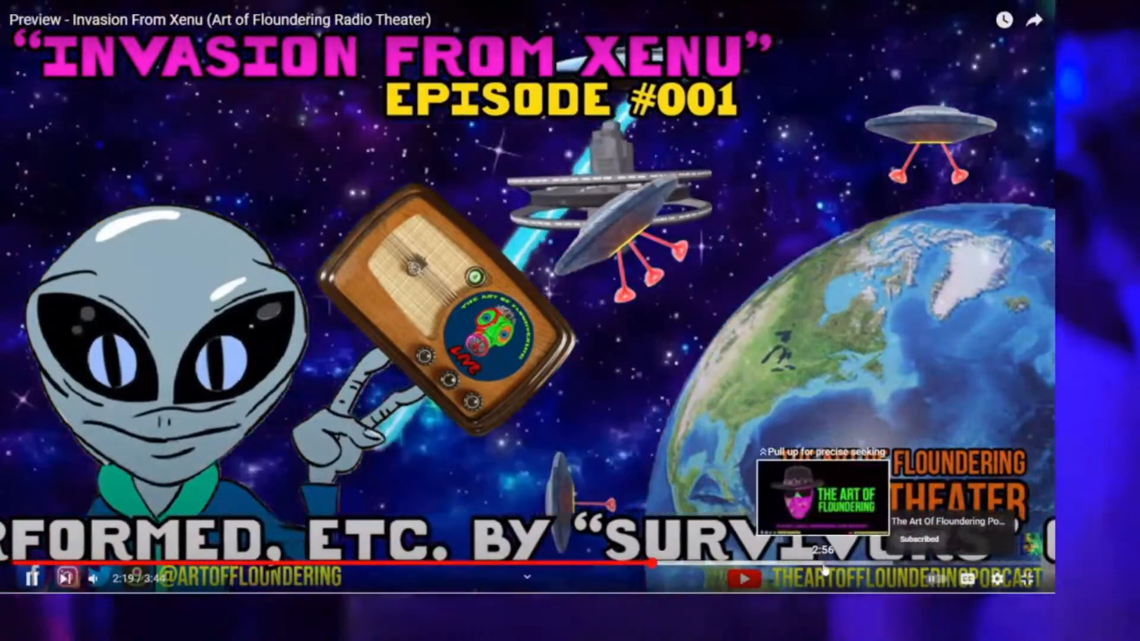
click(825, 563)
click(1025, 582)
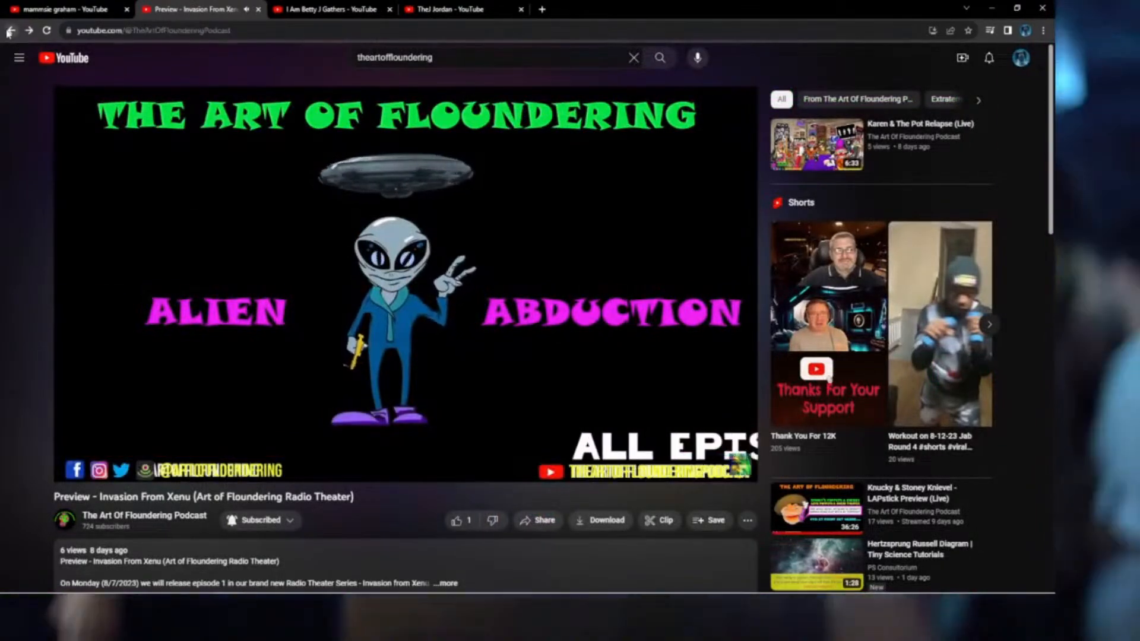
Open the 'Karen & The Pot Relapse - Live Puppet Show' replay from the channel's past live streams.
scroll(662, 455, down, 3)
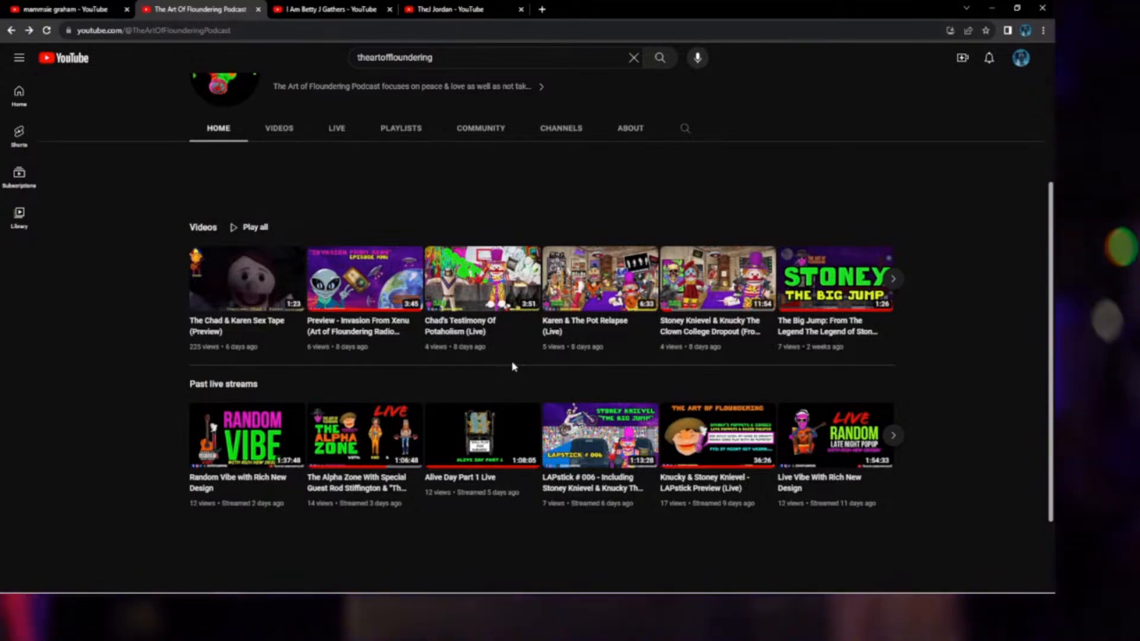
click(894, 436)
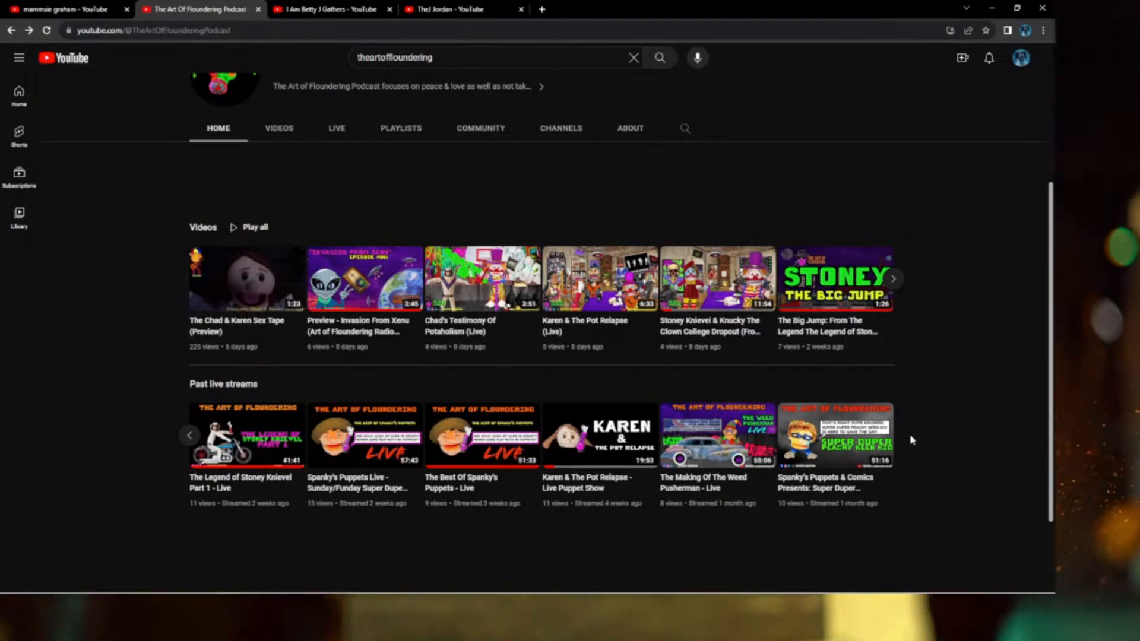
click(589, 444)
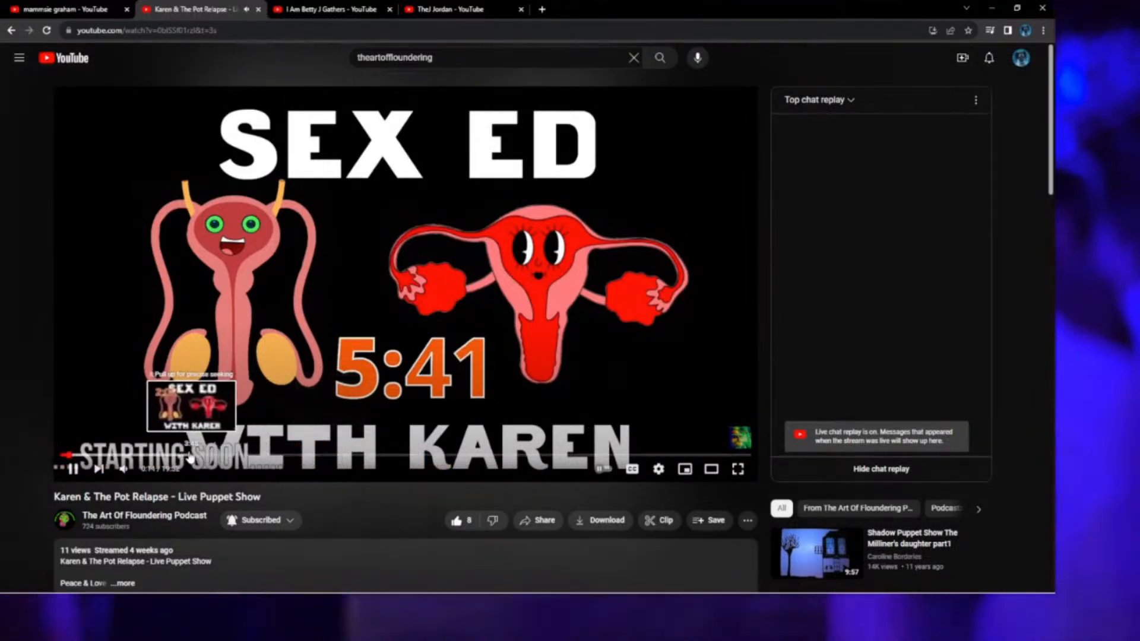
Skip through the replay's puppet scenes and pause at the band room around 9:18.
click(244, 454)
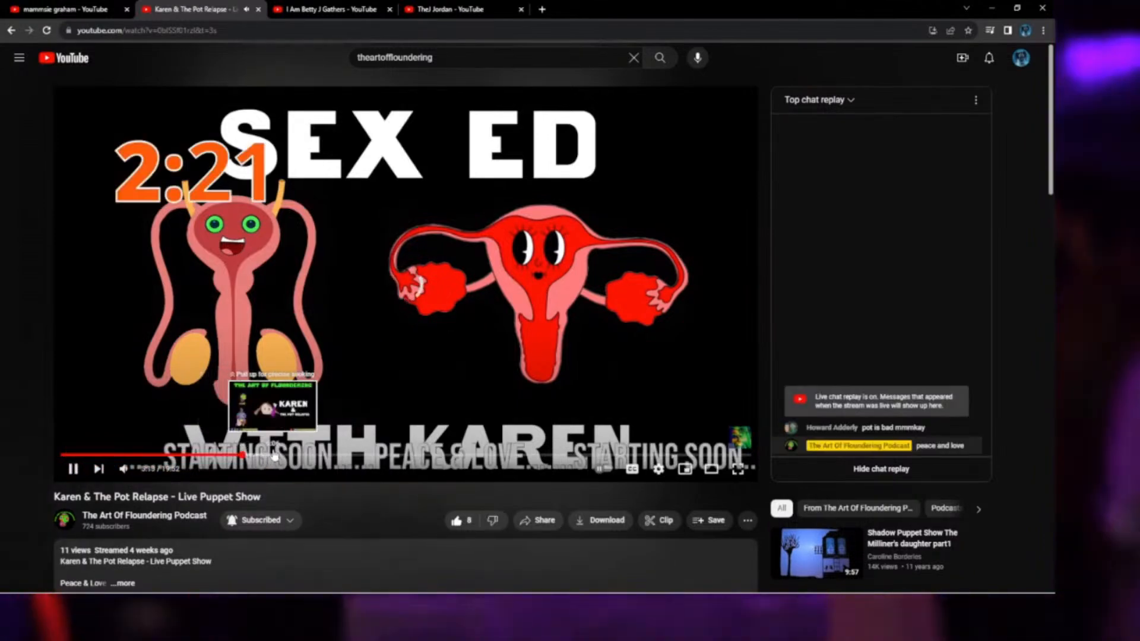
click(300, 454)
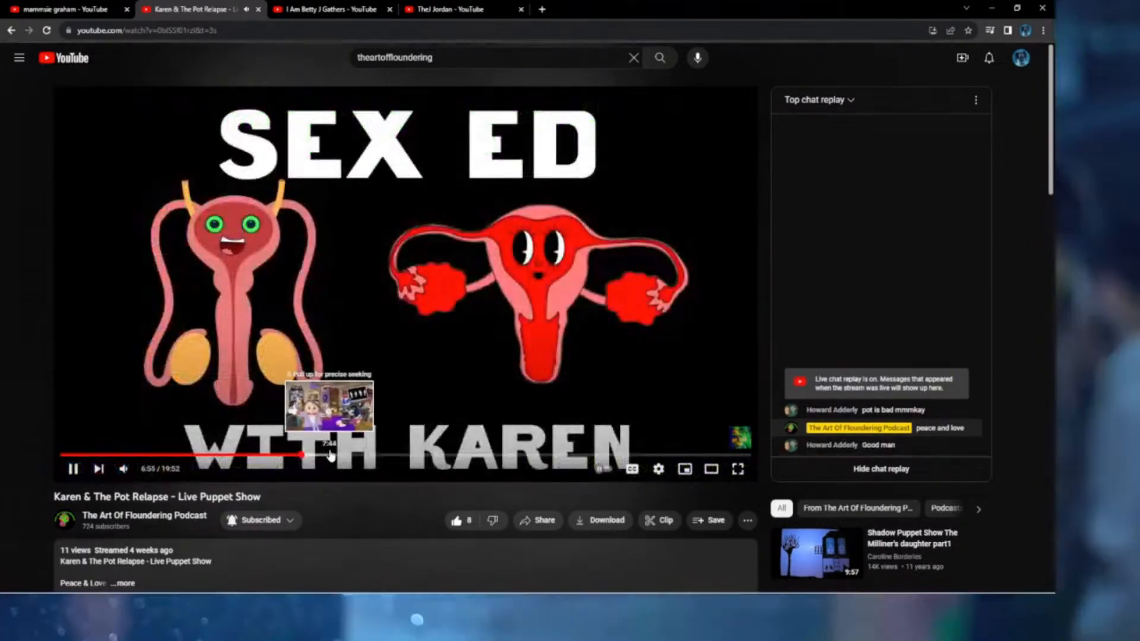
click(357, 454)
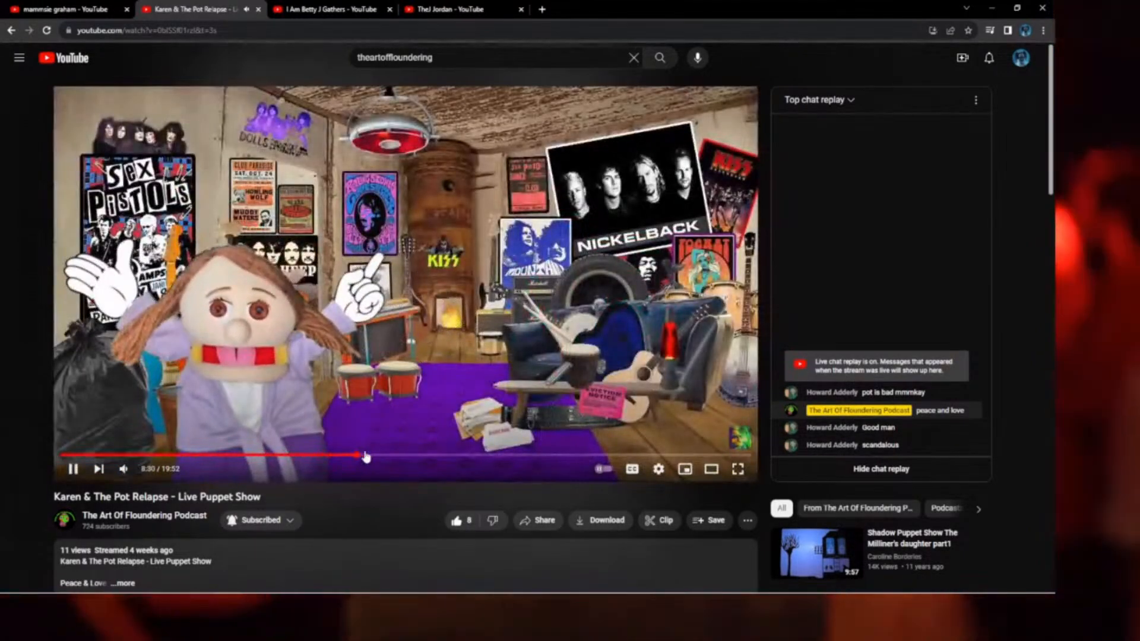
click(377, 455)
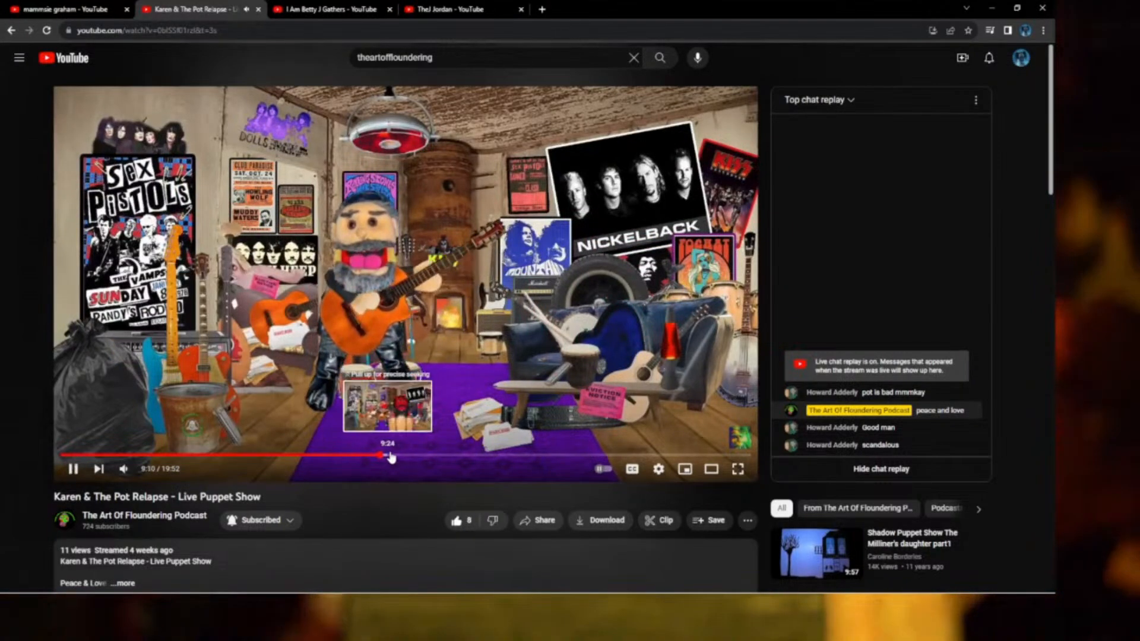
click(397, 455)
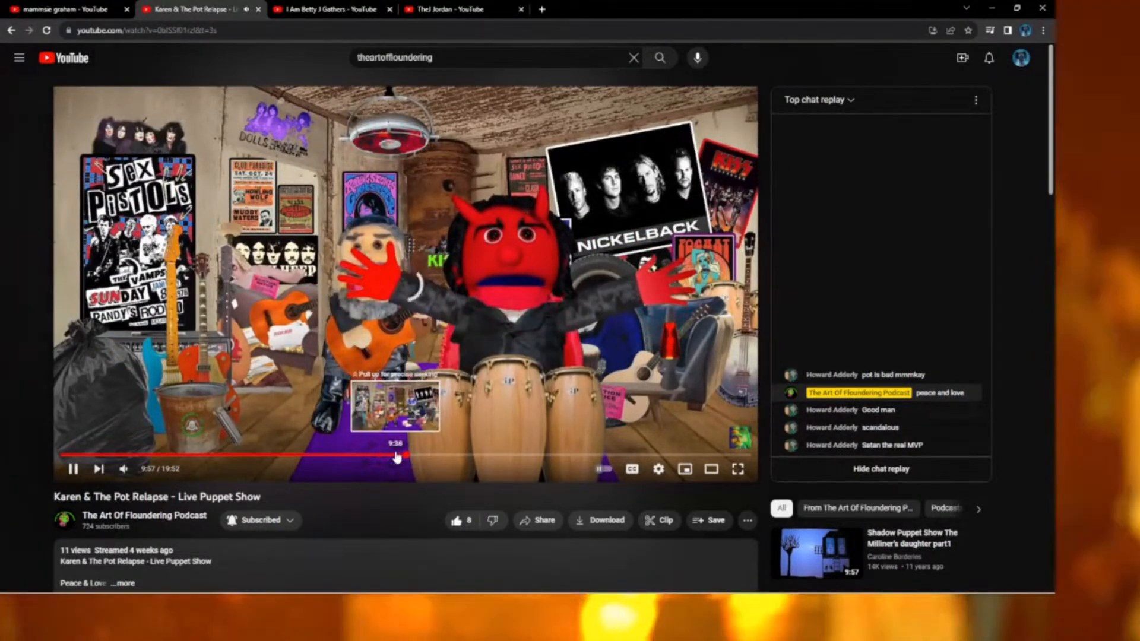
click(396, 455)
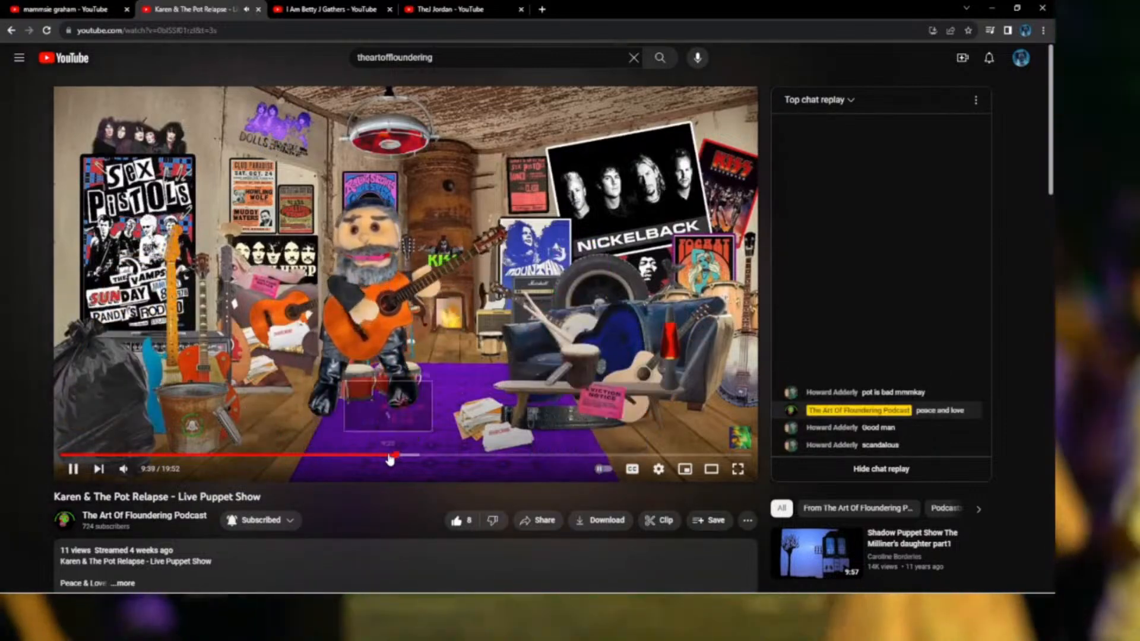
click(389, 455)
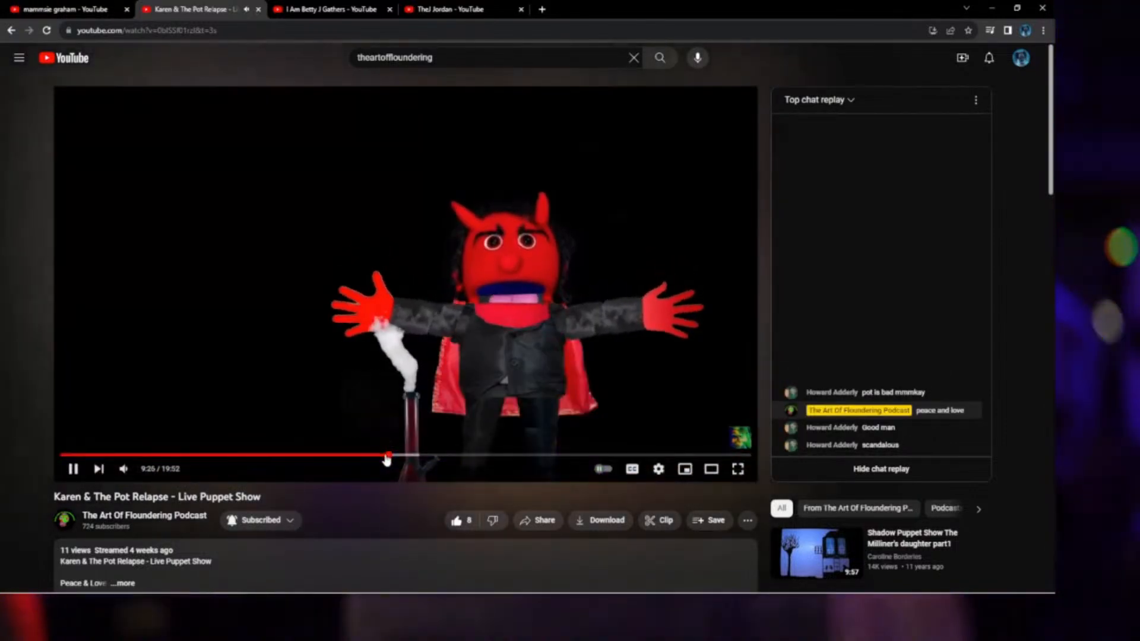
click(383, 455)
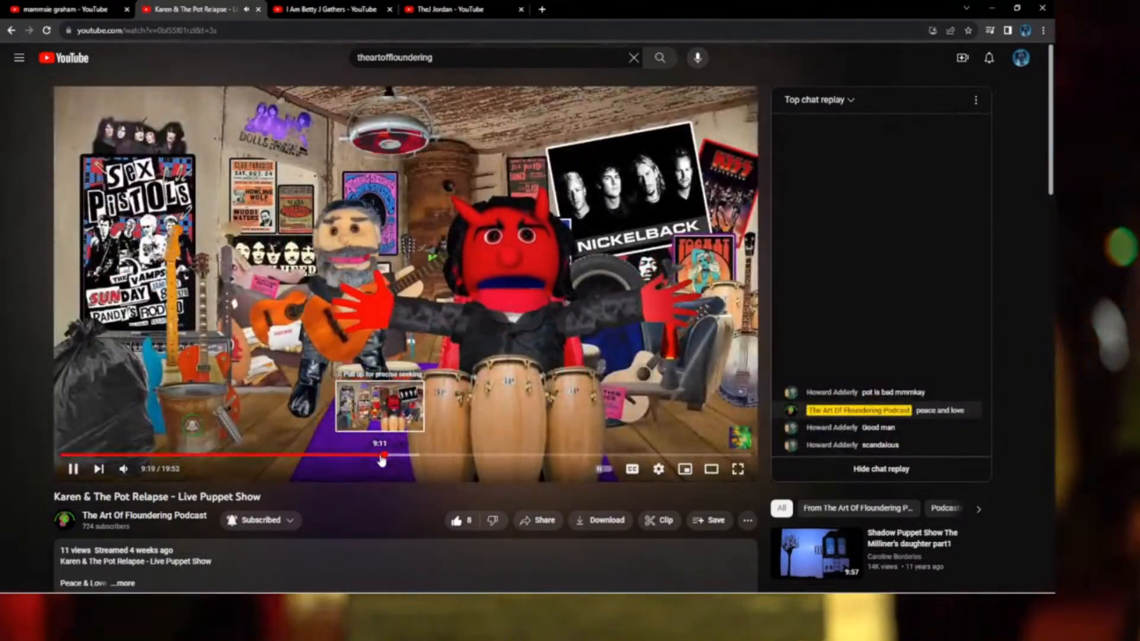
key(space)
Scrub the replay forward to the anatomy-diagram scene at 13:28.
drag(428, 459, 474, 458)
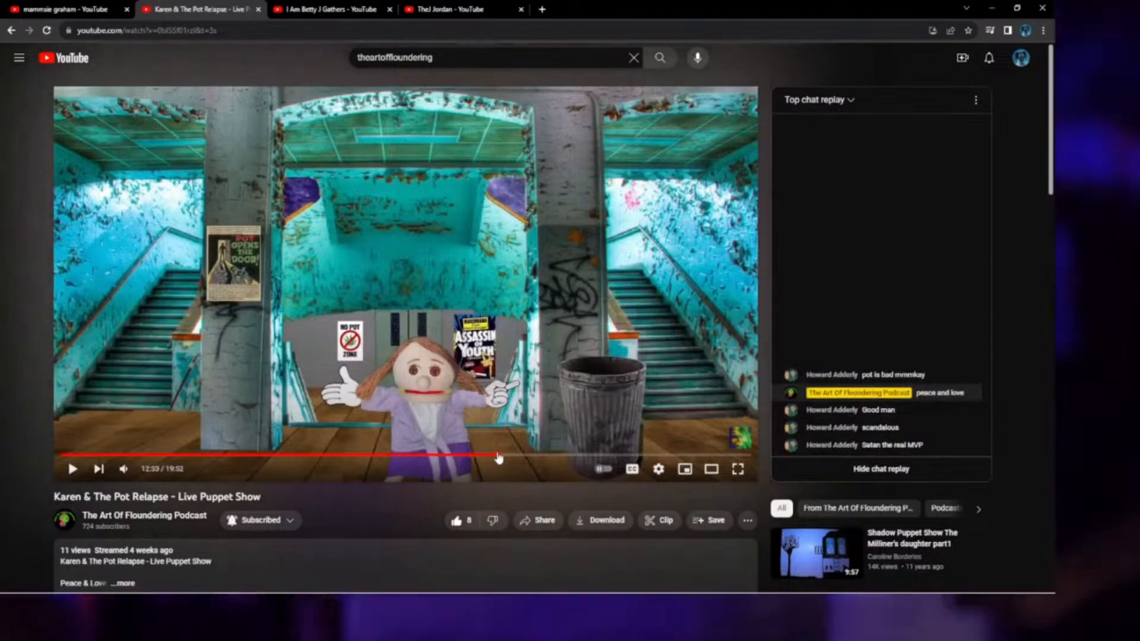
click(516, 457)
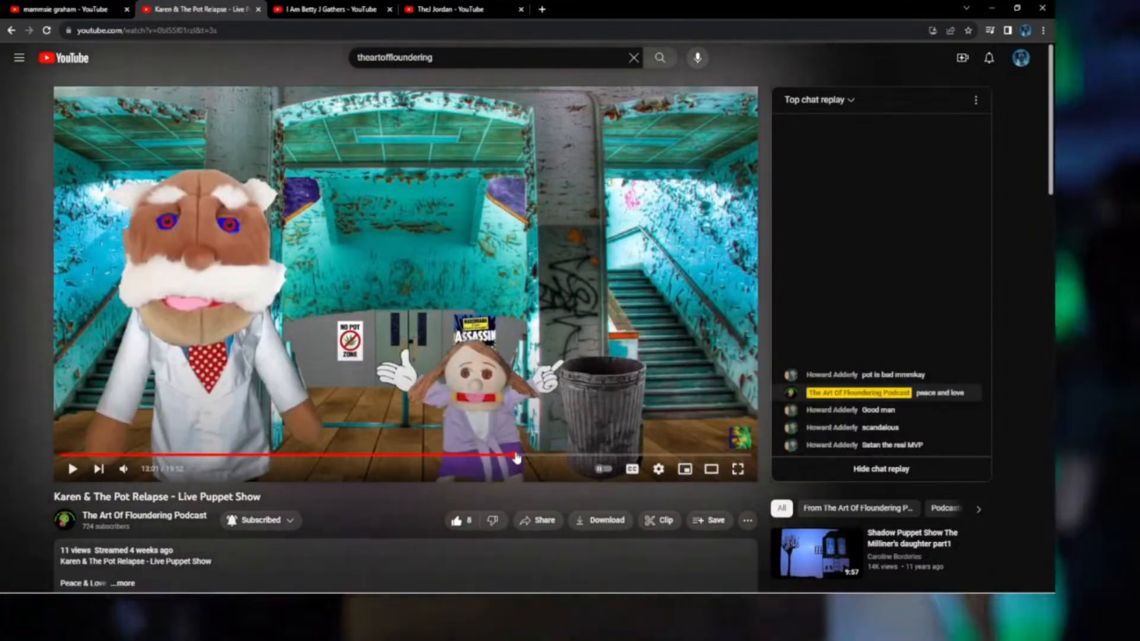
mouse_move(516, 458)
mouse_down()
mouse_move(543, 457)
mouse_move(530, 459)
mouse_up()
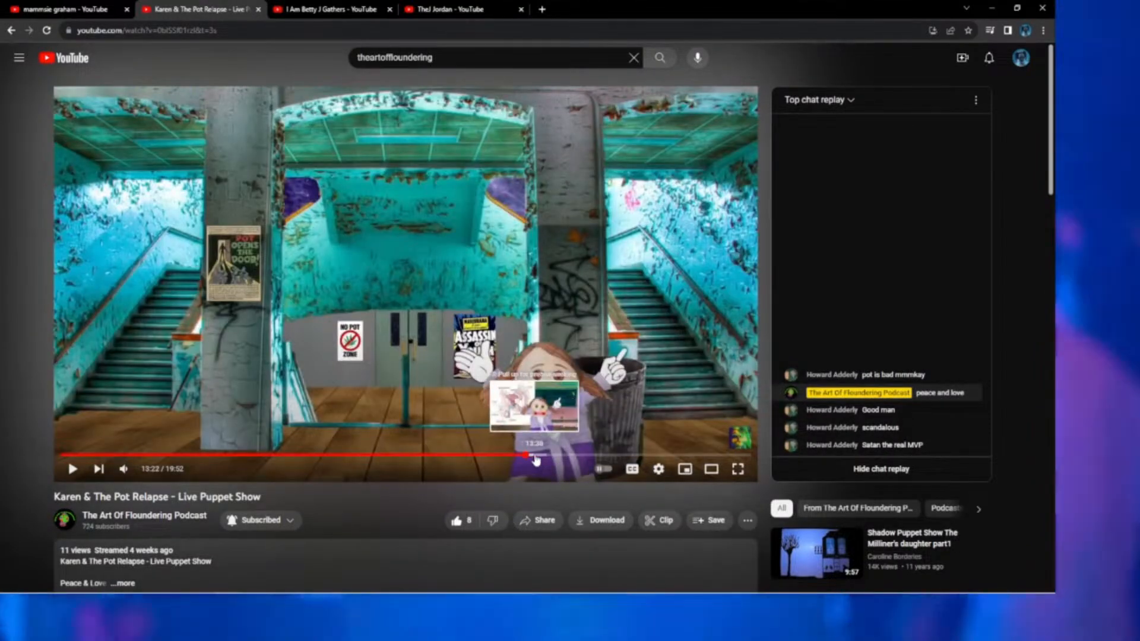
click(530, 457)
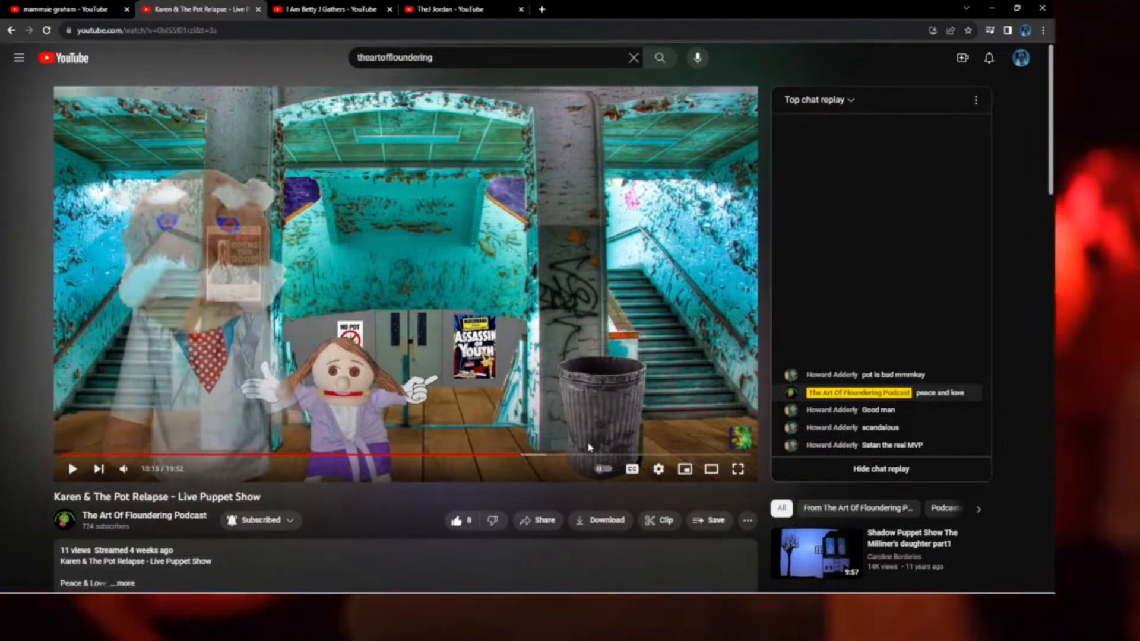
Watch the anatomy scene full screen, pause at 13:48, and bring Premiere Pro forward.
click(731, 470)
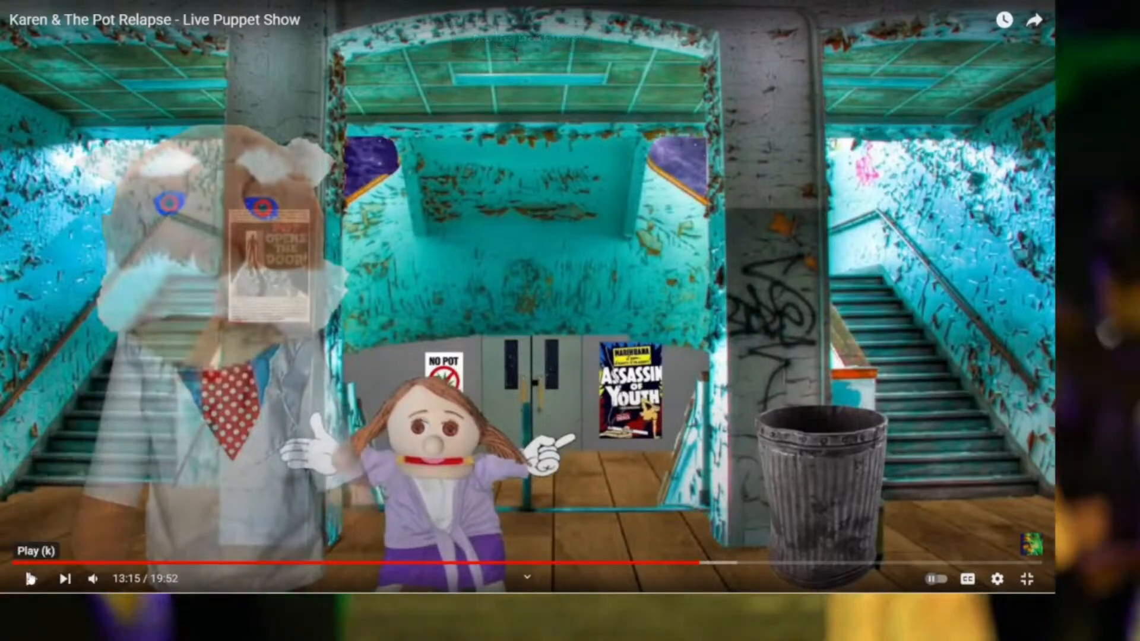
click(30, 578)
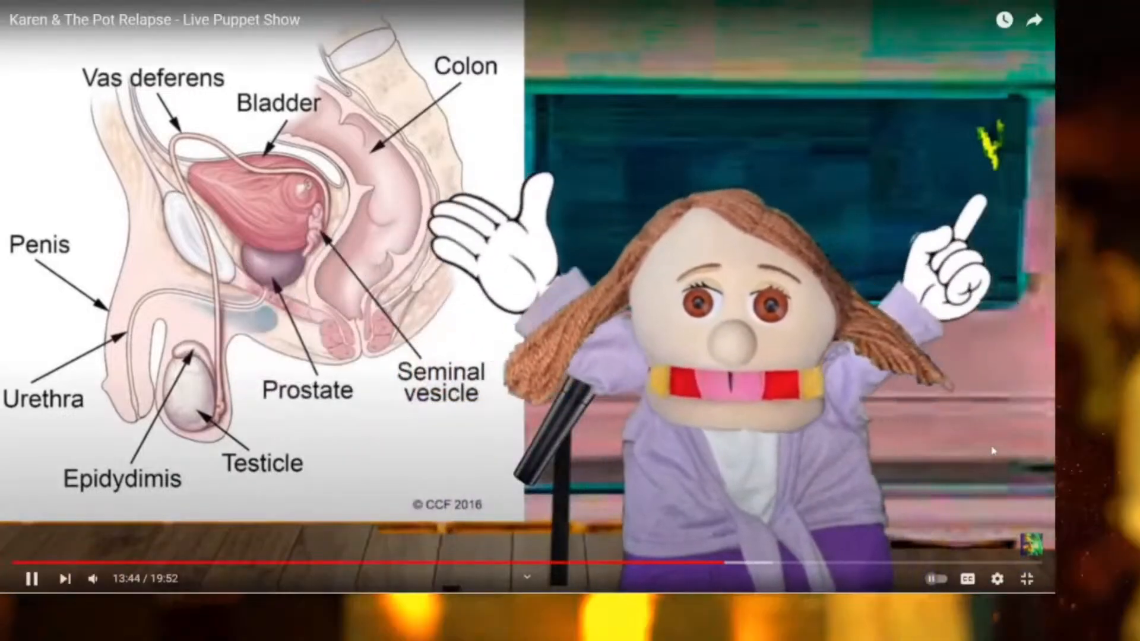
click(1026, 580)
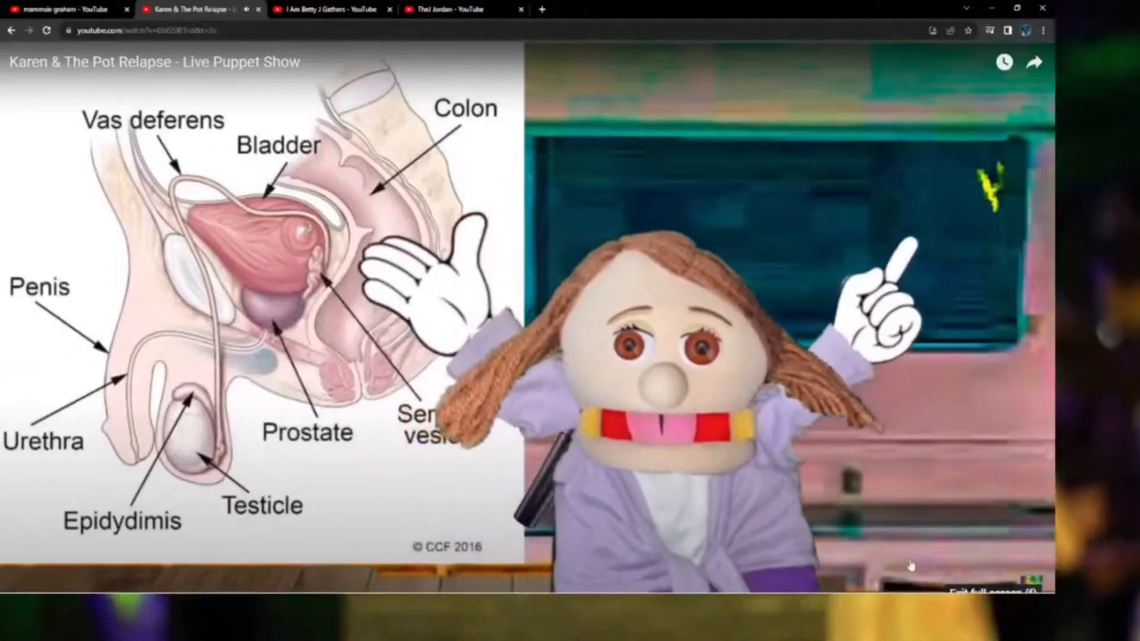
click(74, 470)
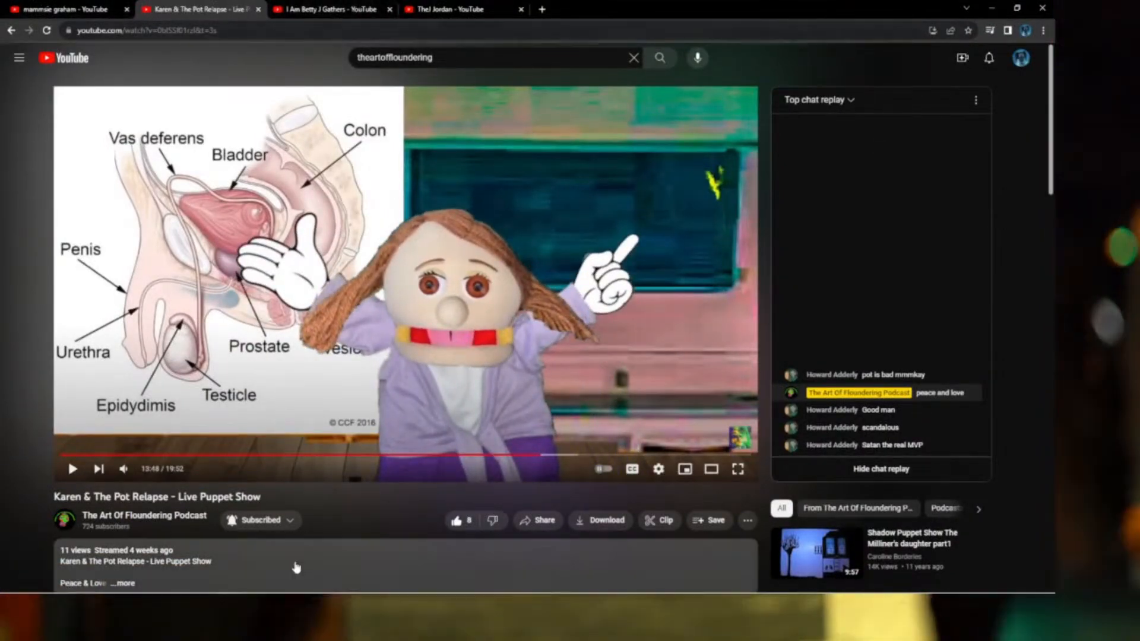
mouse_move(269, 593)
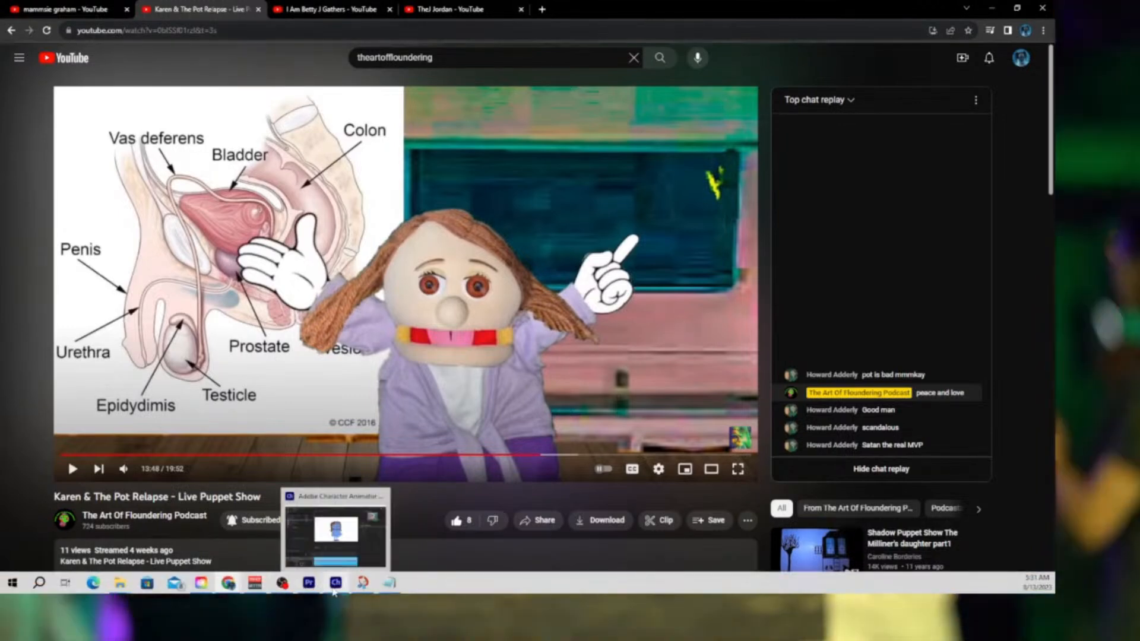
click(308, 585)
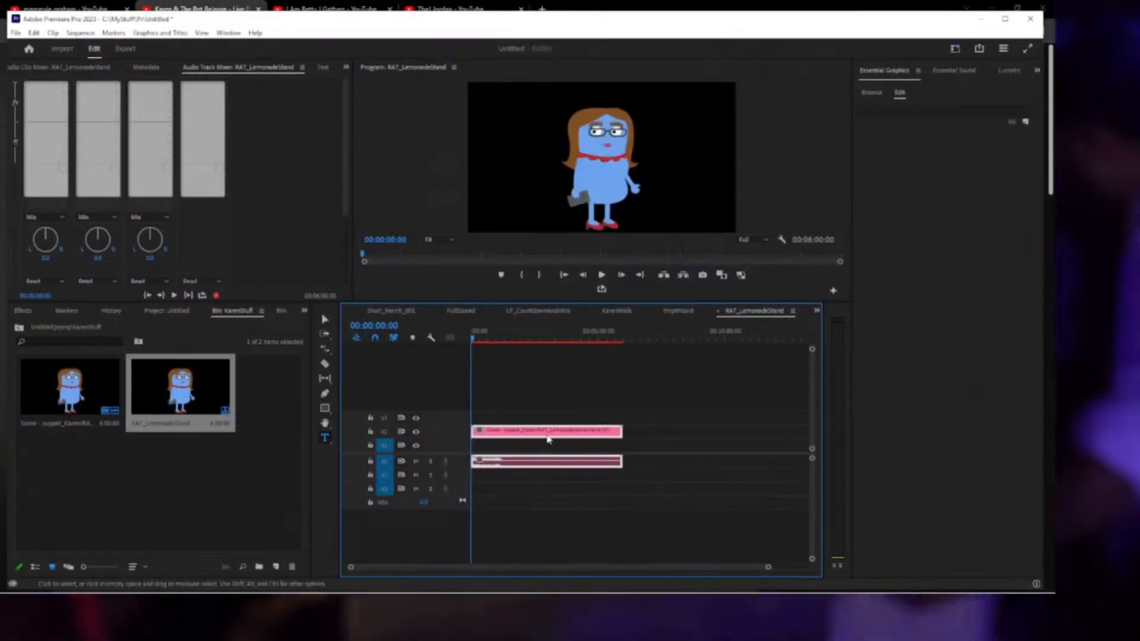
Play back RAT_LemonadeStand from about seven seconds to review the Karen clip.
click(501, 336)
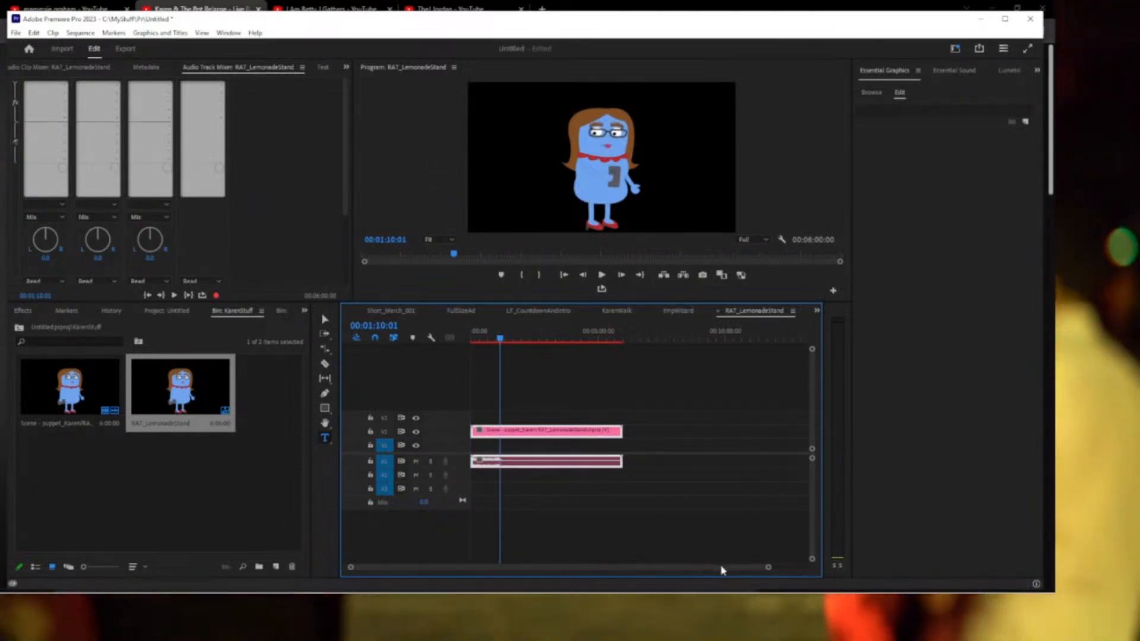
drag(768, 568, 653, 570)
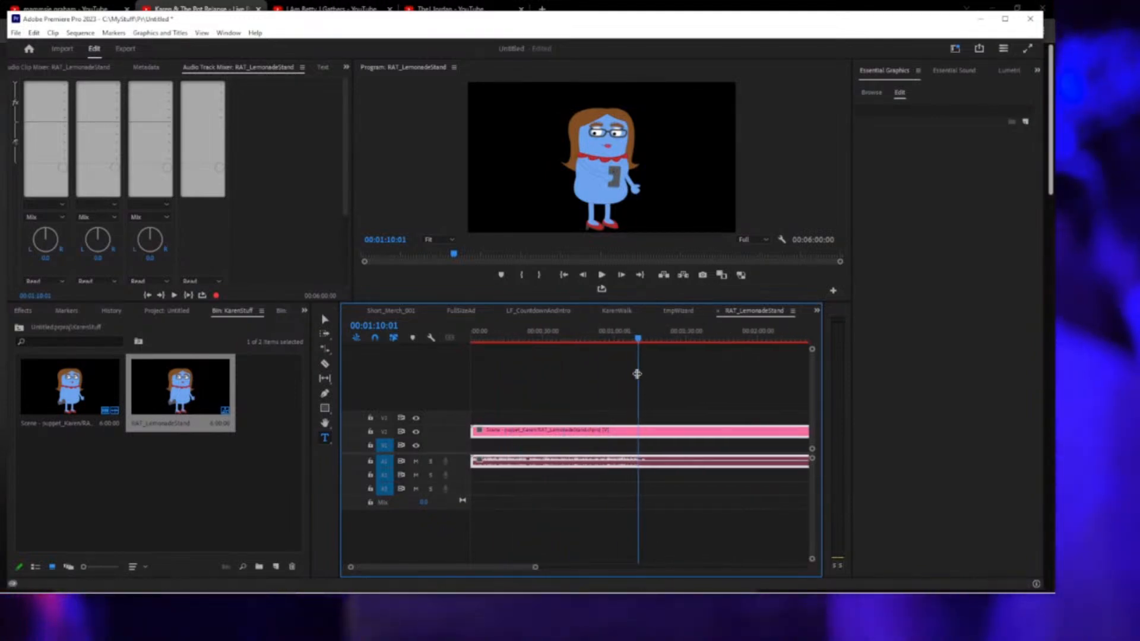
drag(634, 340, 489, 343)
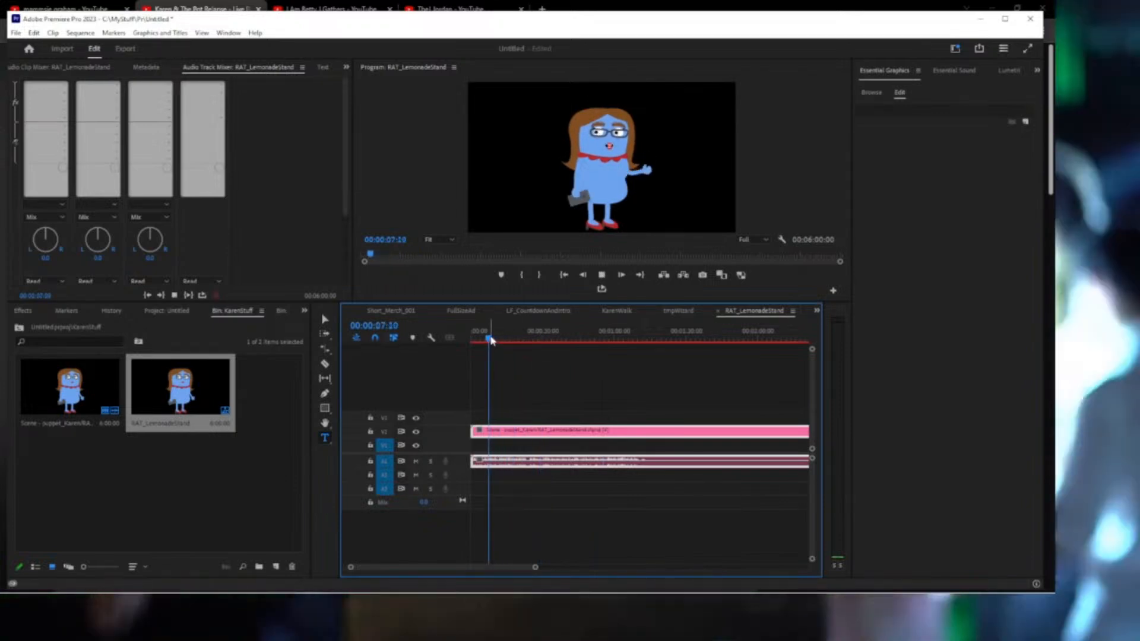
key(space)
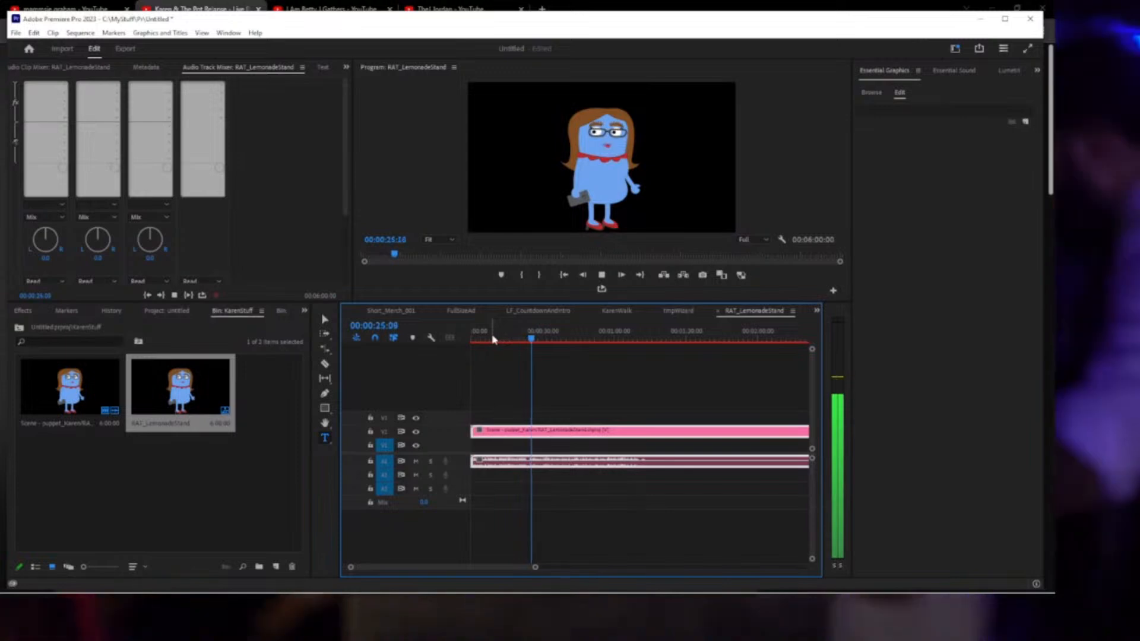
key(space)
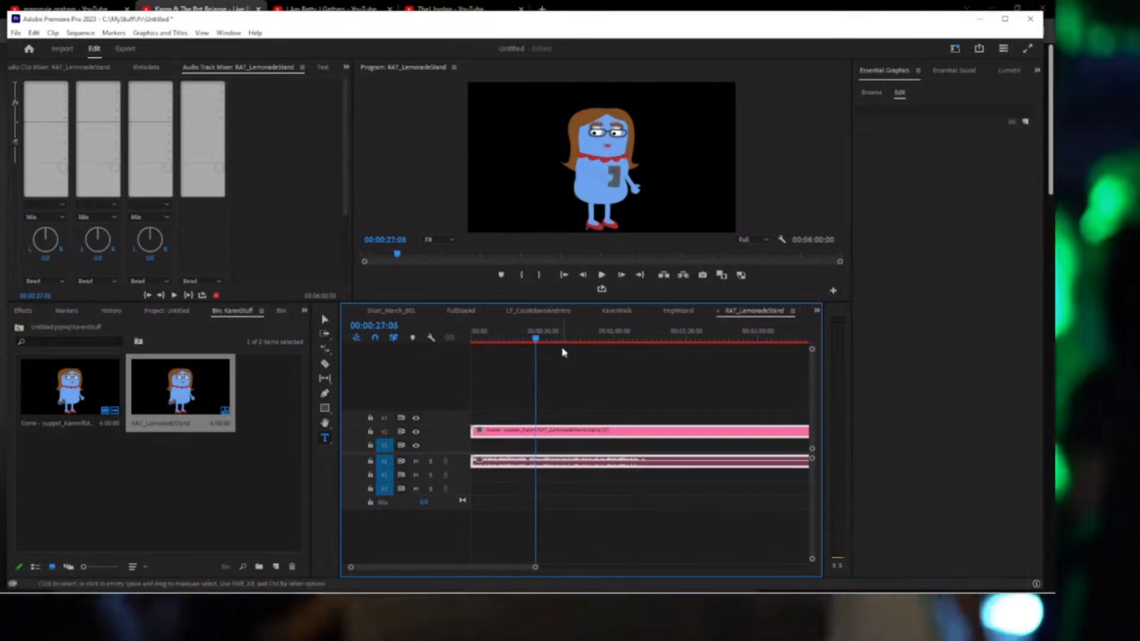
Split the Karen clip at 00:00:24:01, delete the remainder, and return to the start.
click(527, 340)
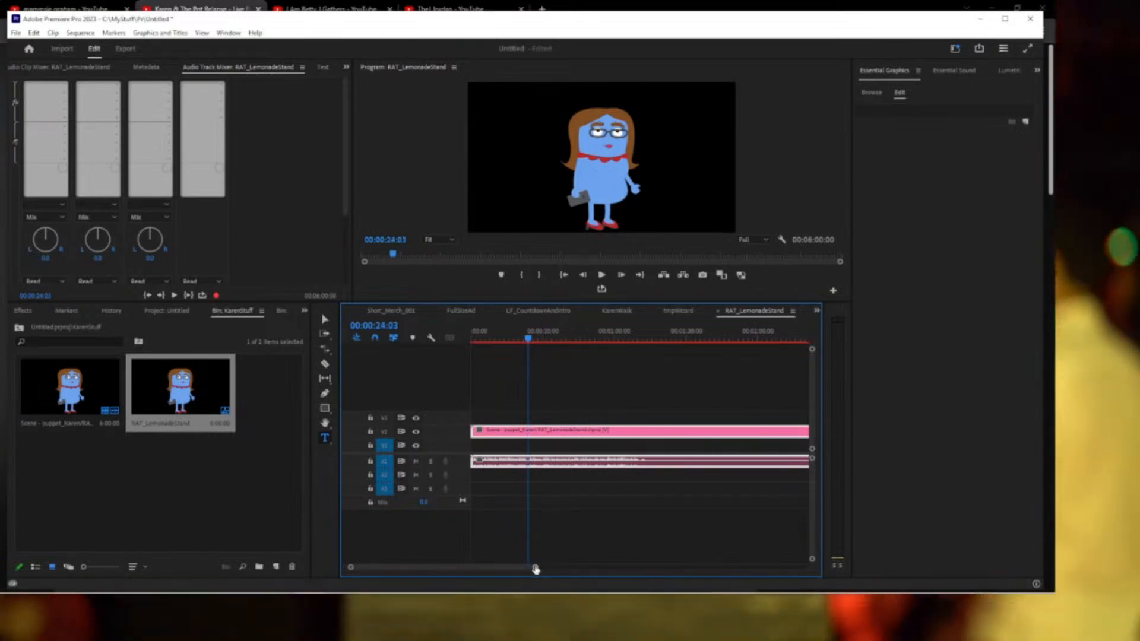
drag(513, 574, 445, 579)
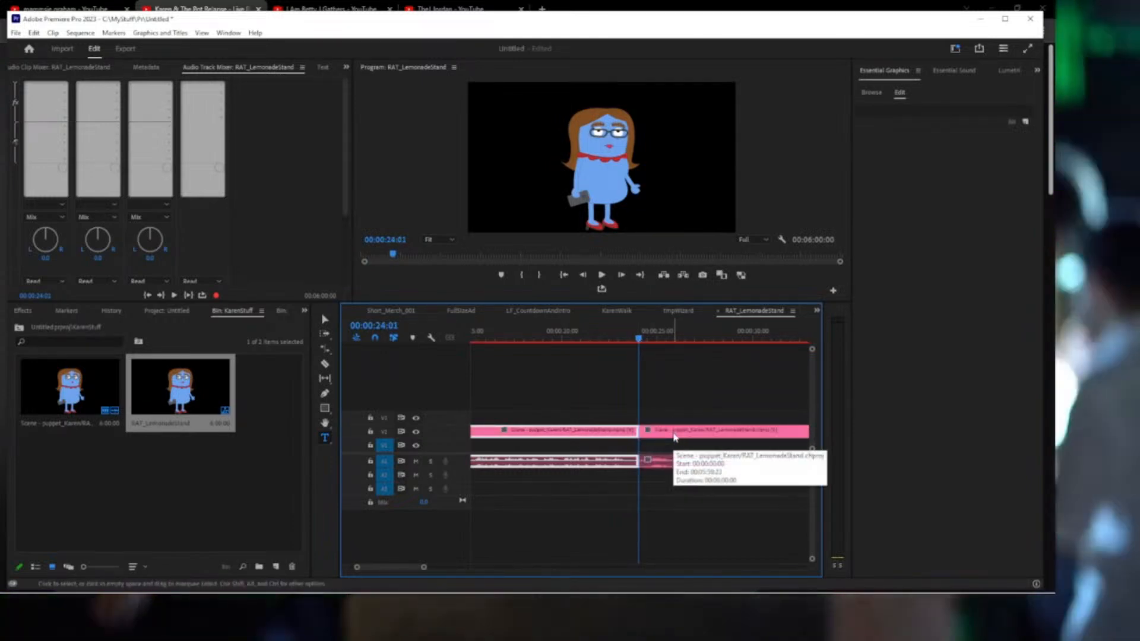
key(ctrl+k)
click(669, 434)
key(Delete)
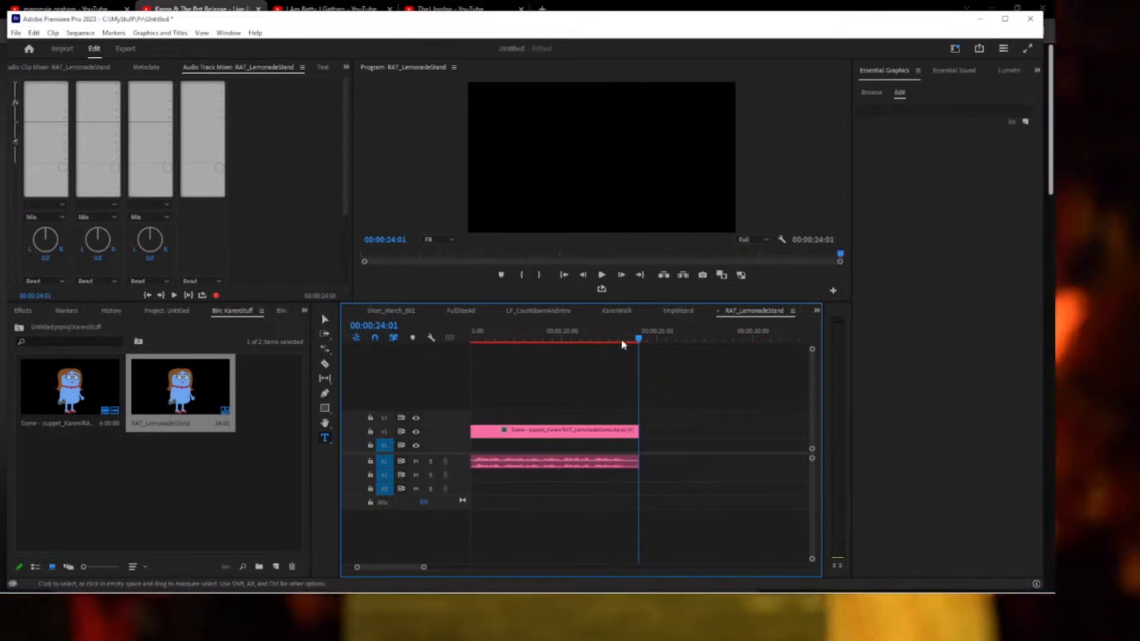
click(564, 274)
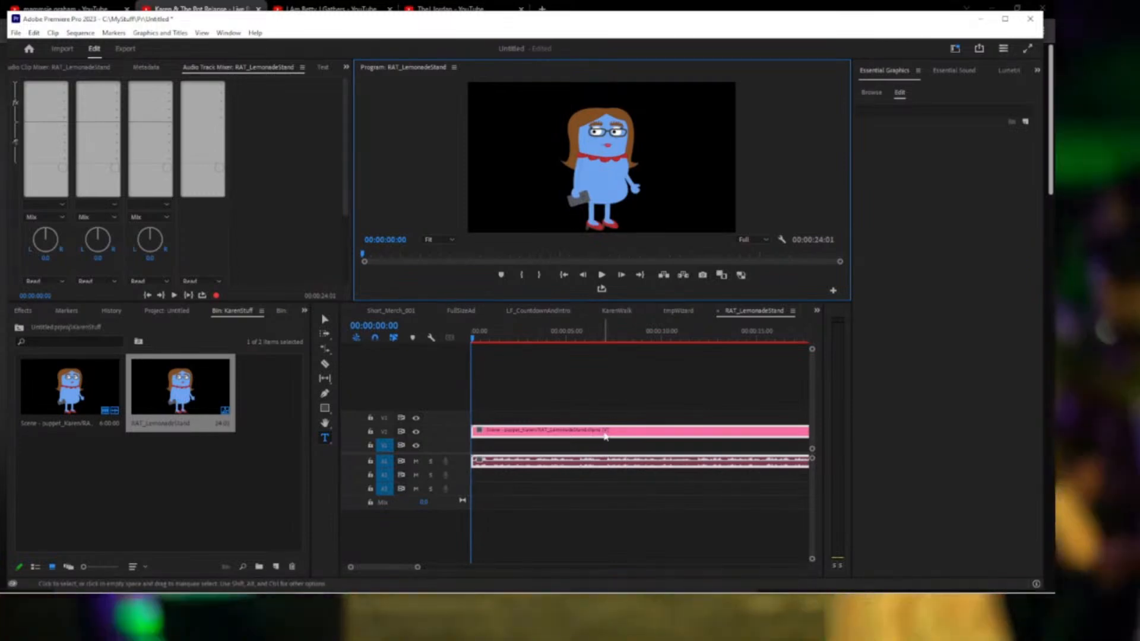
Move the trimmed Karen clip from track V2 up to V3.
drag(604, 436, 604, 426)
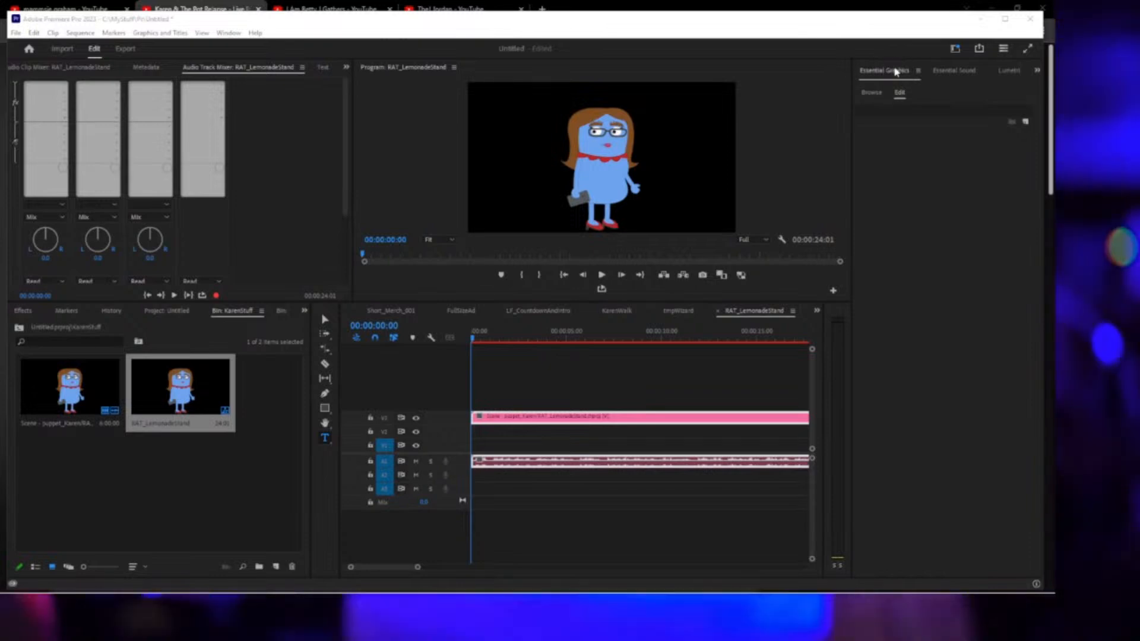
Turn off the camera input in Character Animator, then return to Premiere Pro.
mouse_move(368, 591)
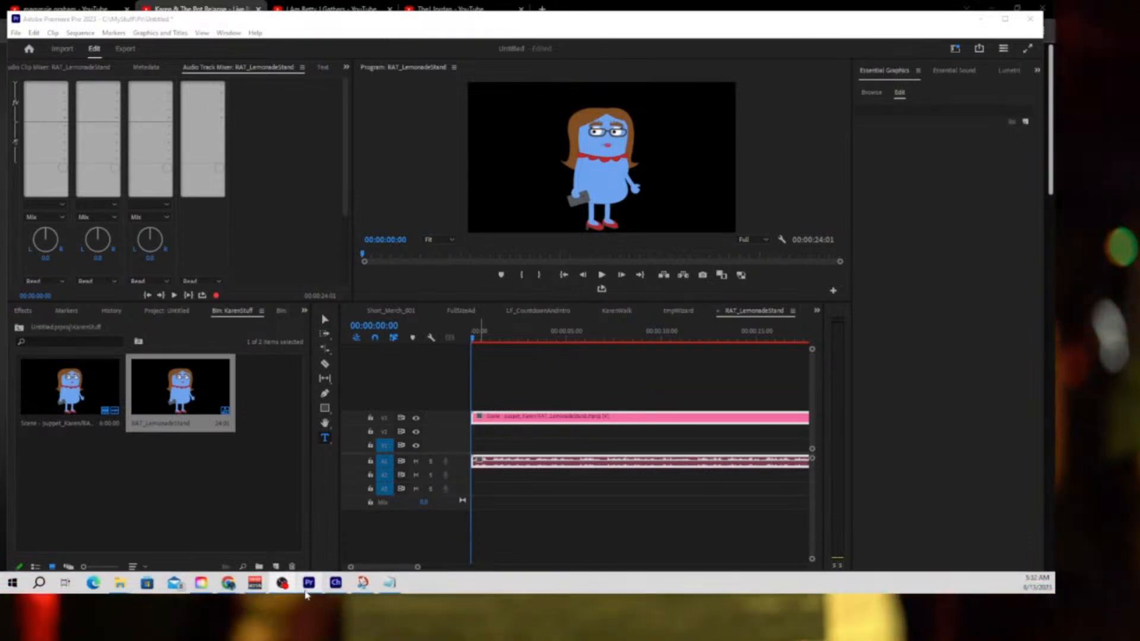
click(336, 587)
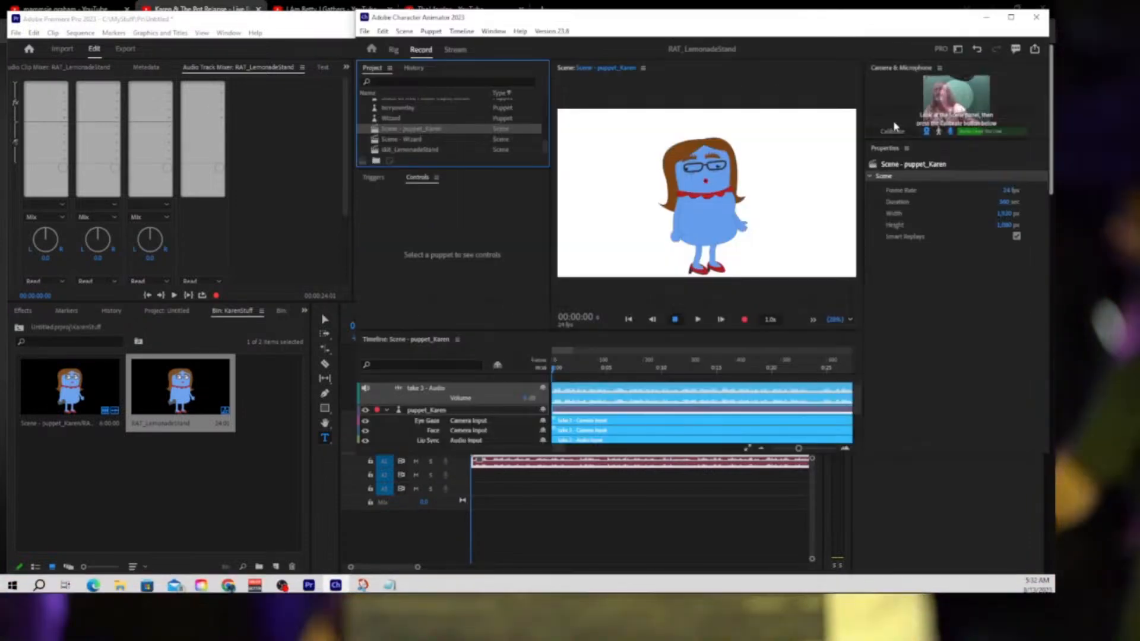
click(927, 131)
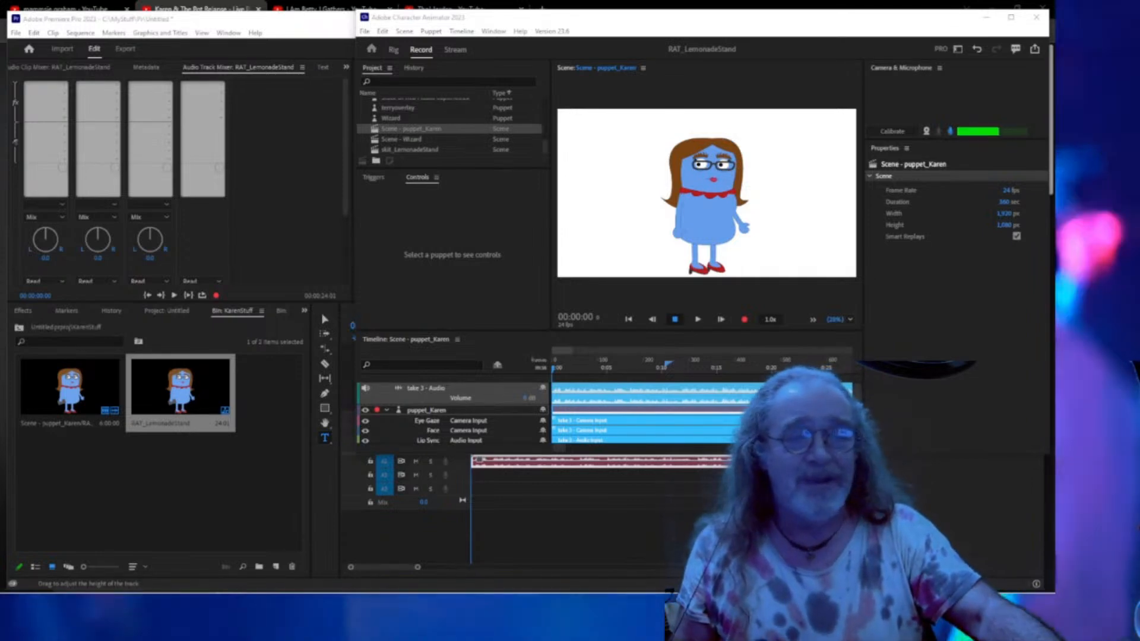
click(231, 463)
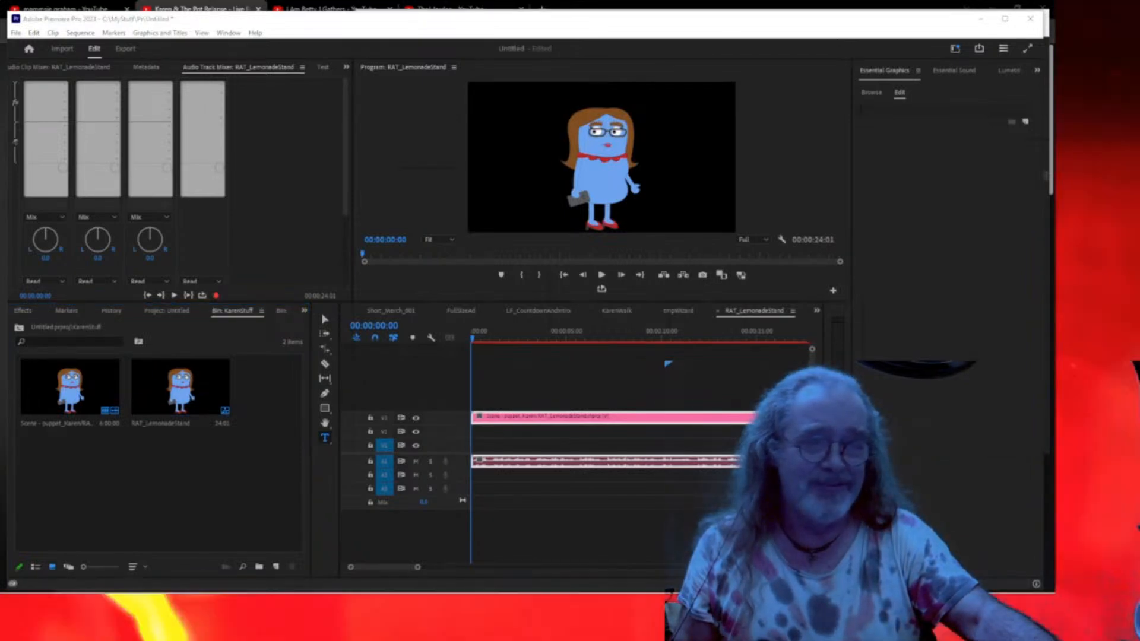
key(super+d)
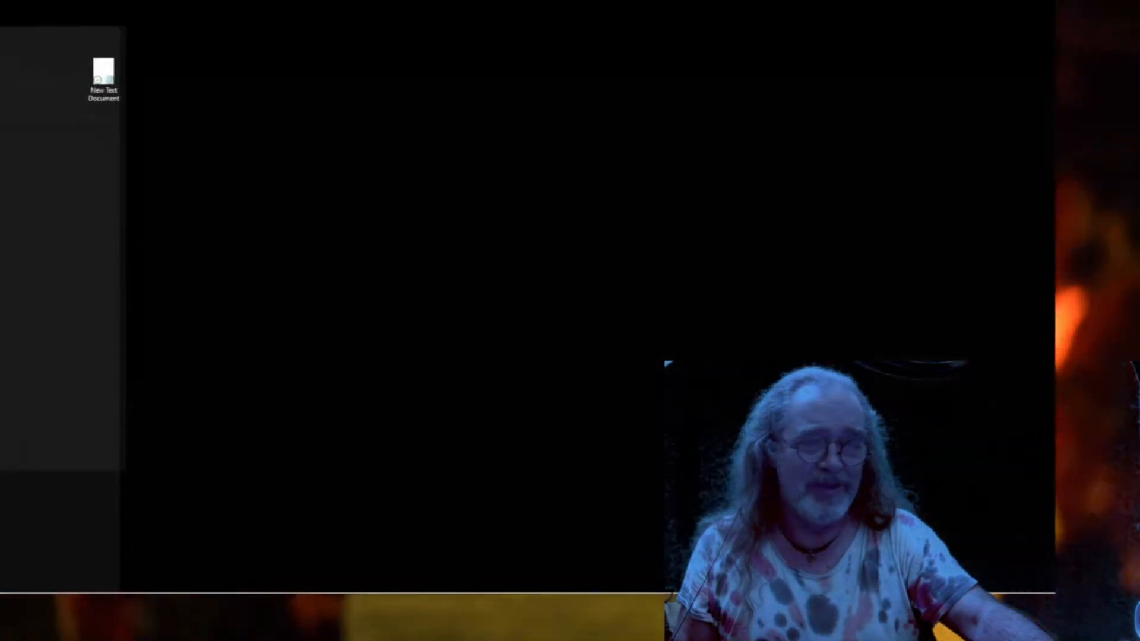
key(super+d)
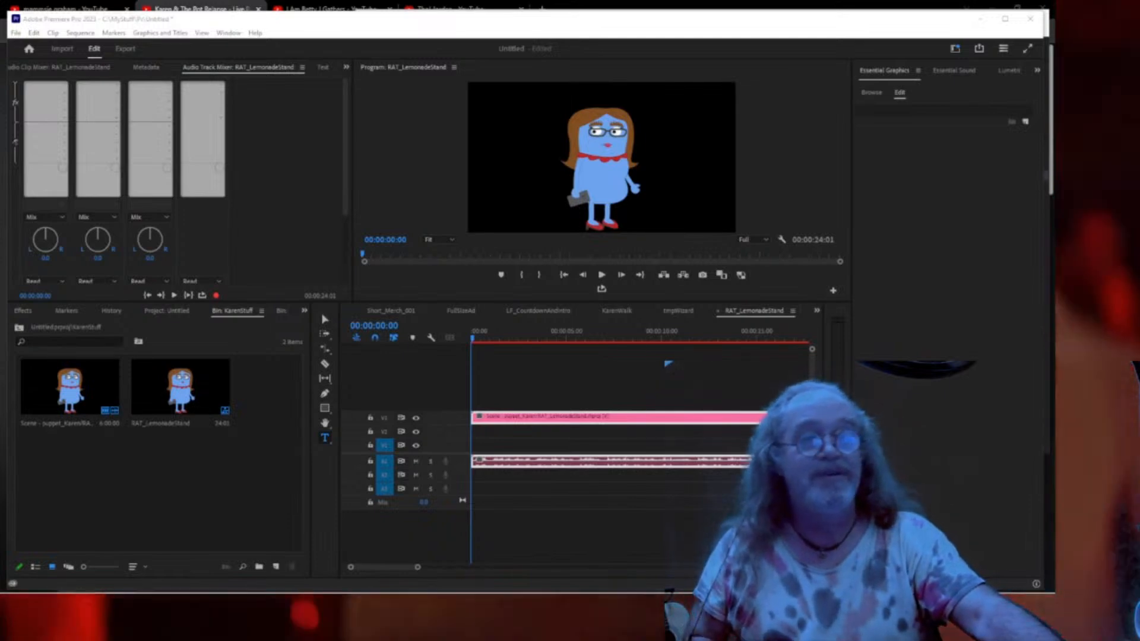
Import the nine set recordings into KarenStuff and place one on V2 beneath Karen.
drag(765, 330, 143, 475)
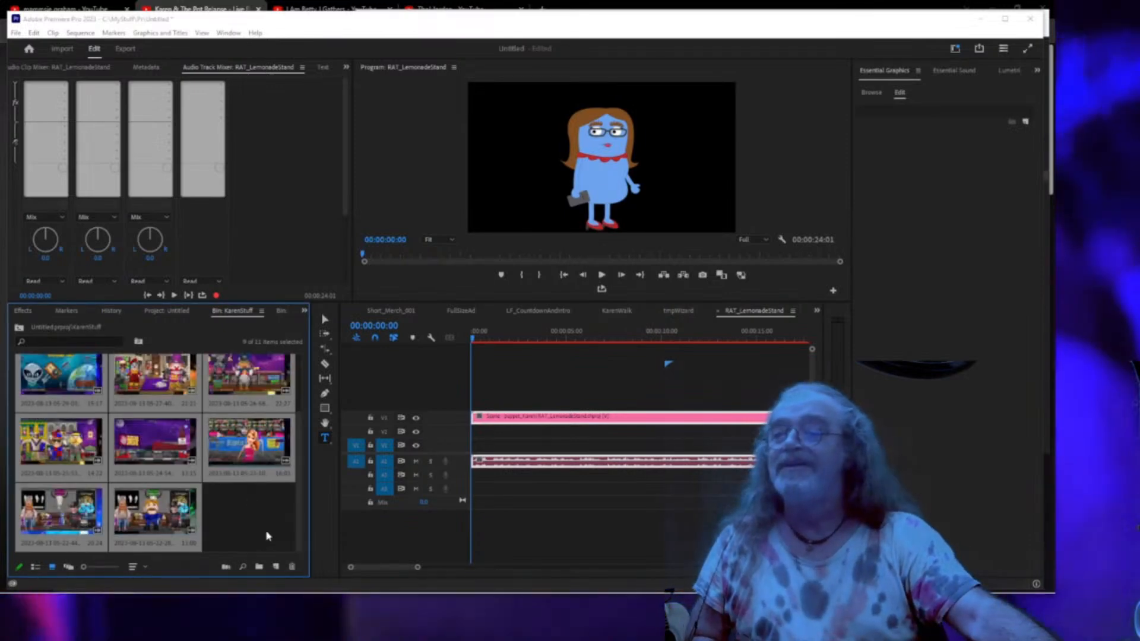
click(269, 534)
scroll(271, 533, up, 3)
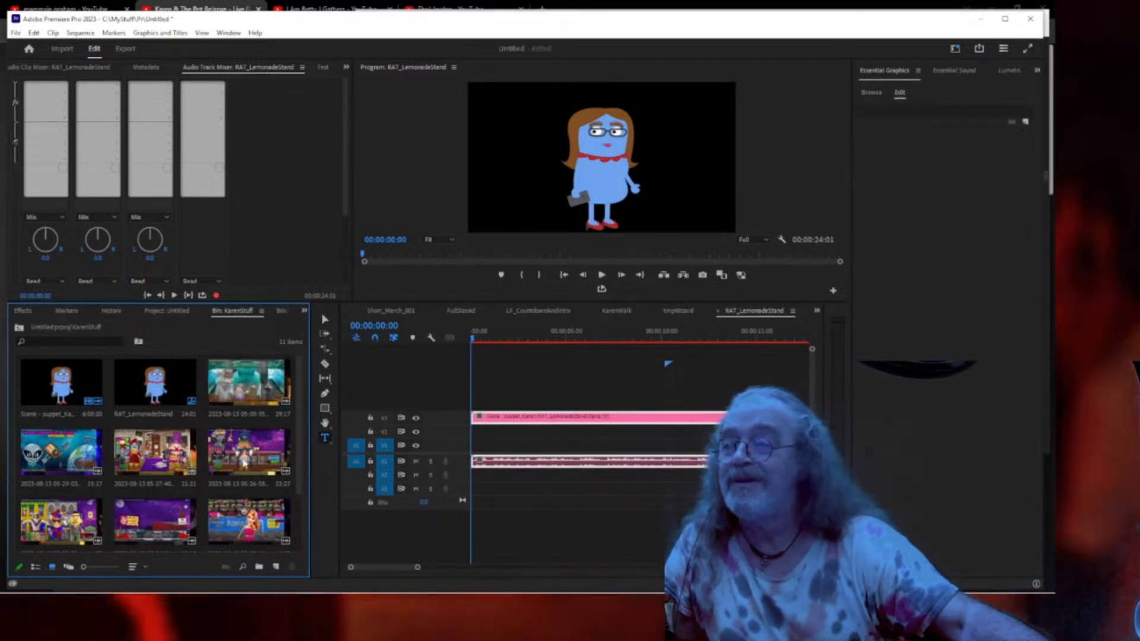
scroll(244, 463, down, 2)
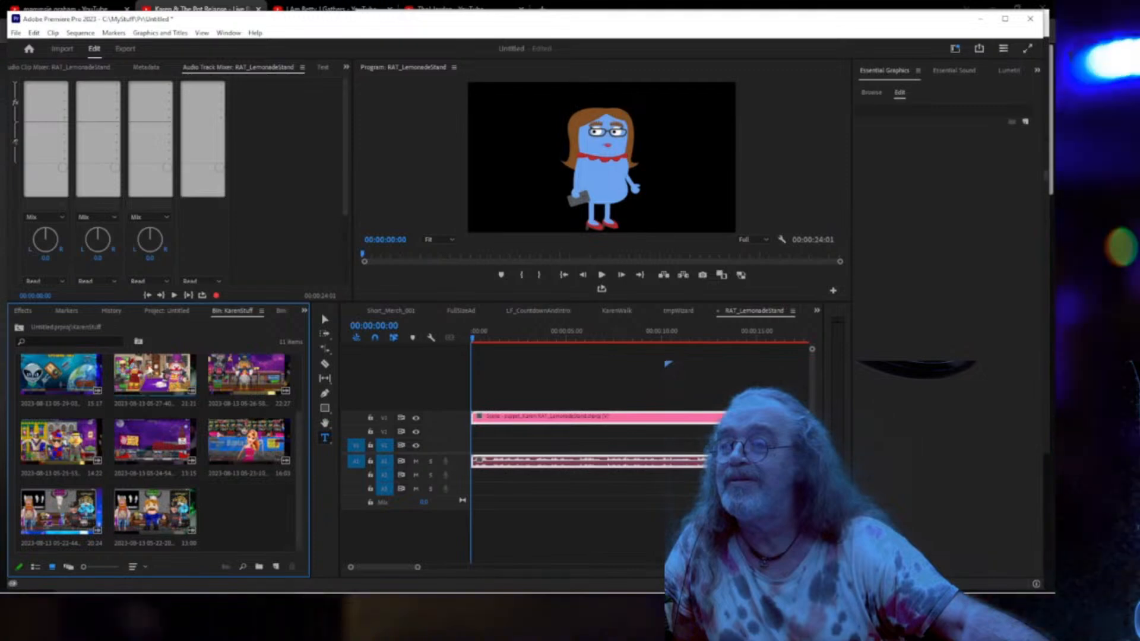
drag(152, 366, 505, 442)
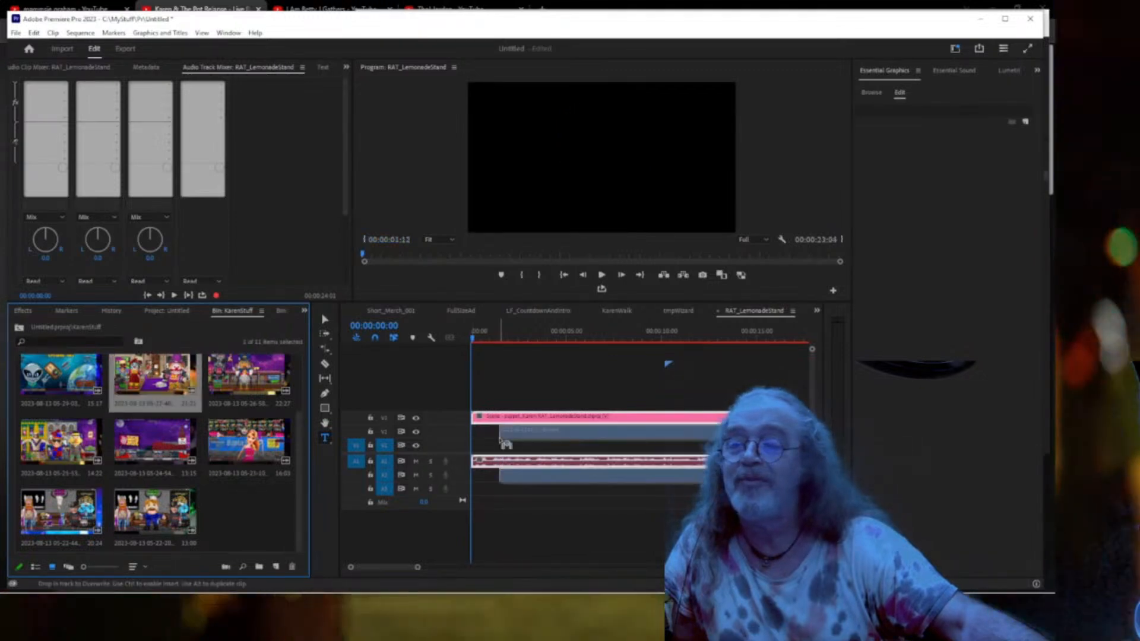
drag(473, 434, 474, 435)
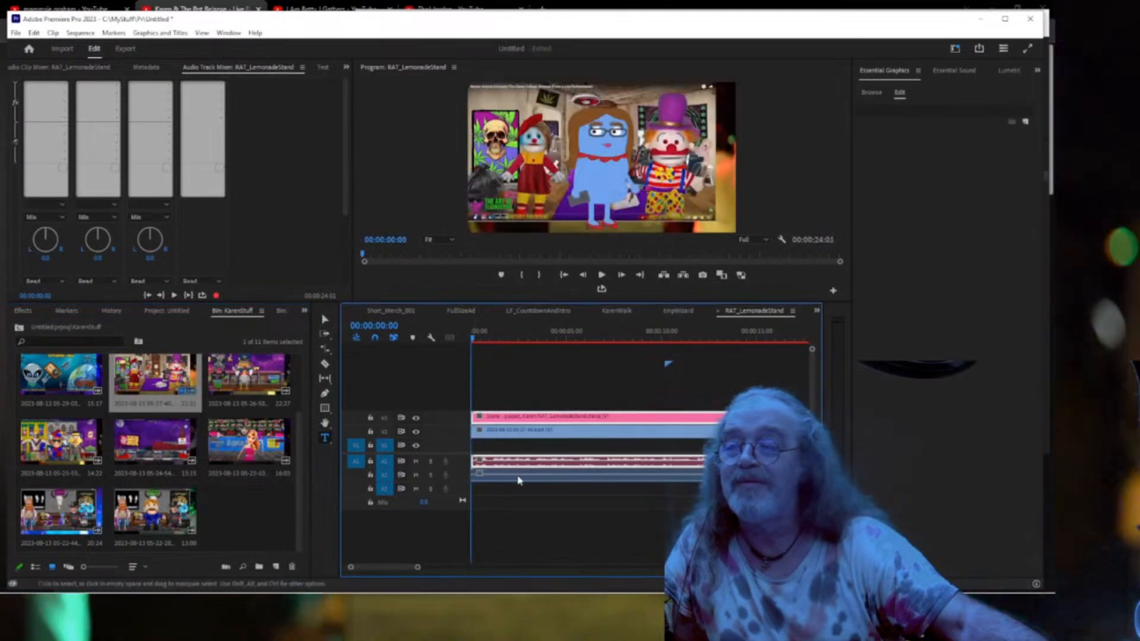
Unlink the set clip and delete its audio from the sequence.
right_click(536, 438)
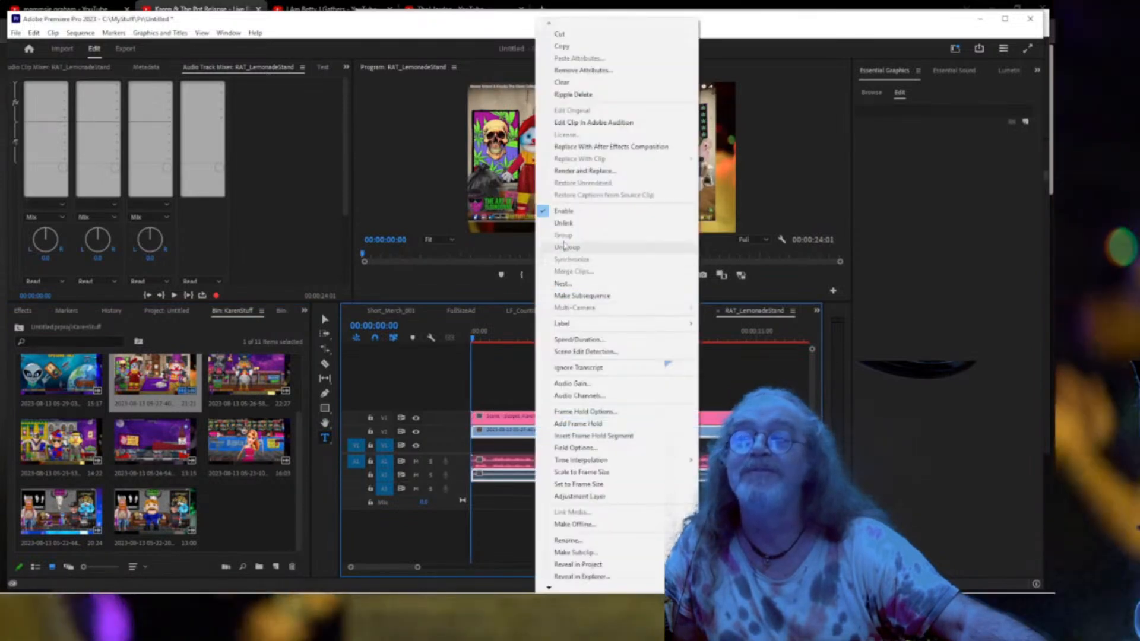
click(562, 224)
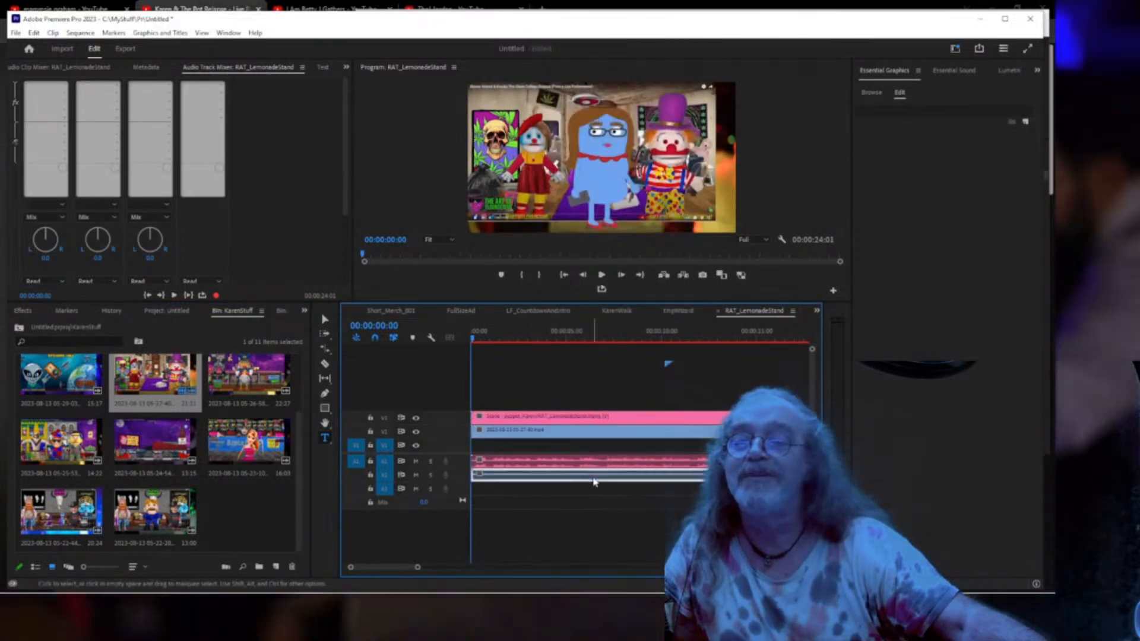
key(Delete)
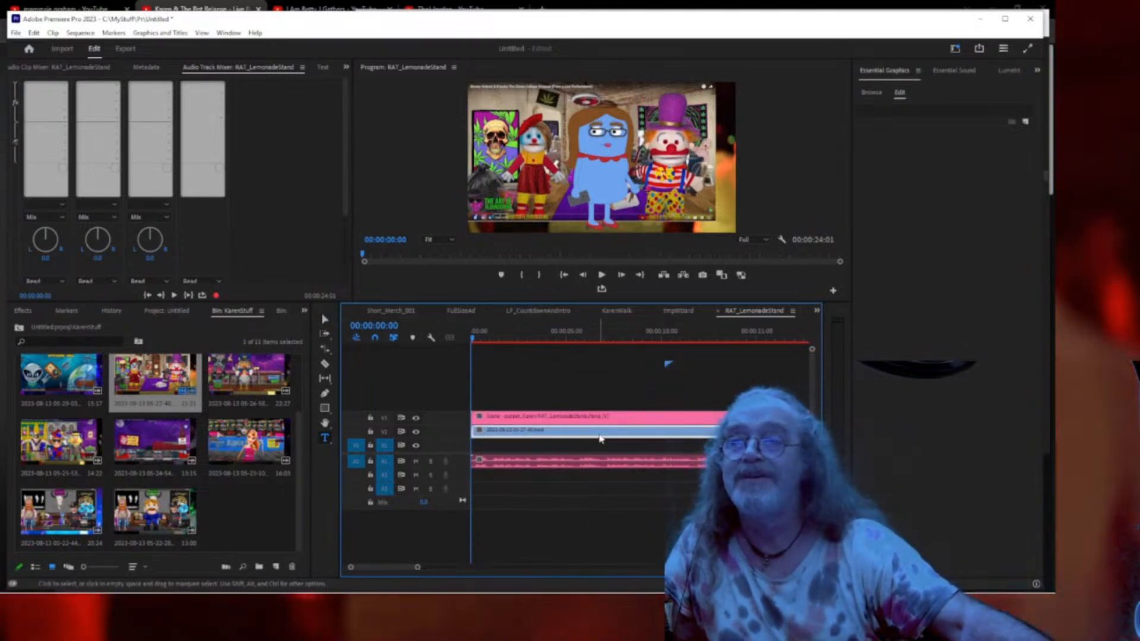
Select the set background clip and show its Effect Controls panel.
click(598, 439)
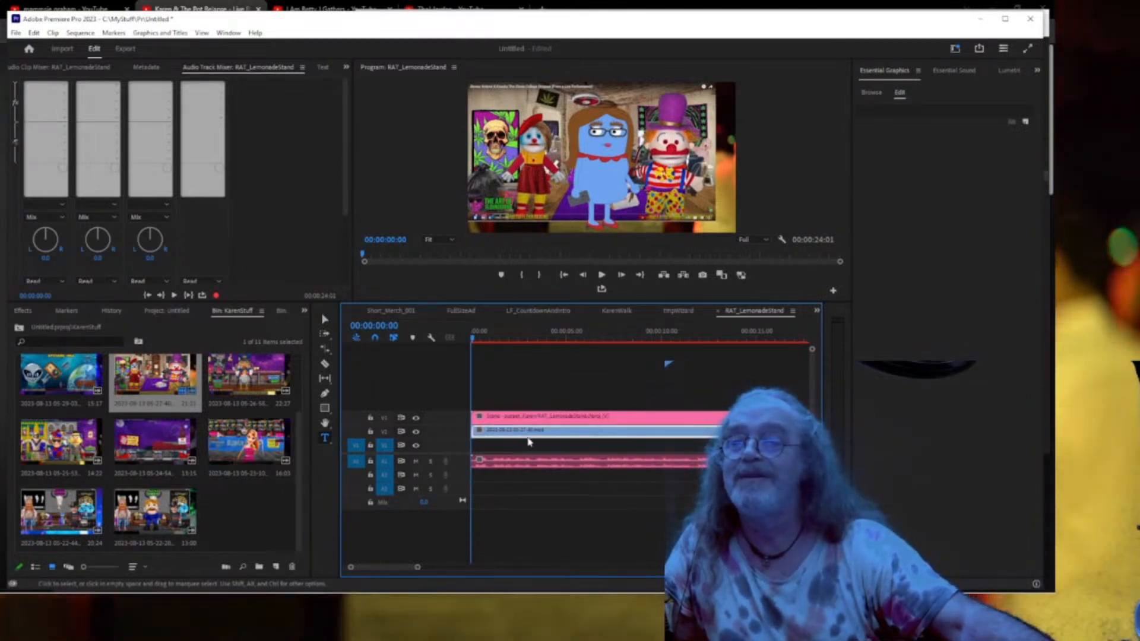
click(346, 67)
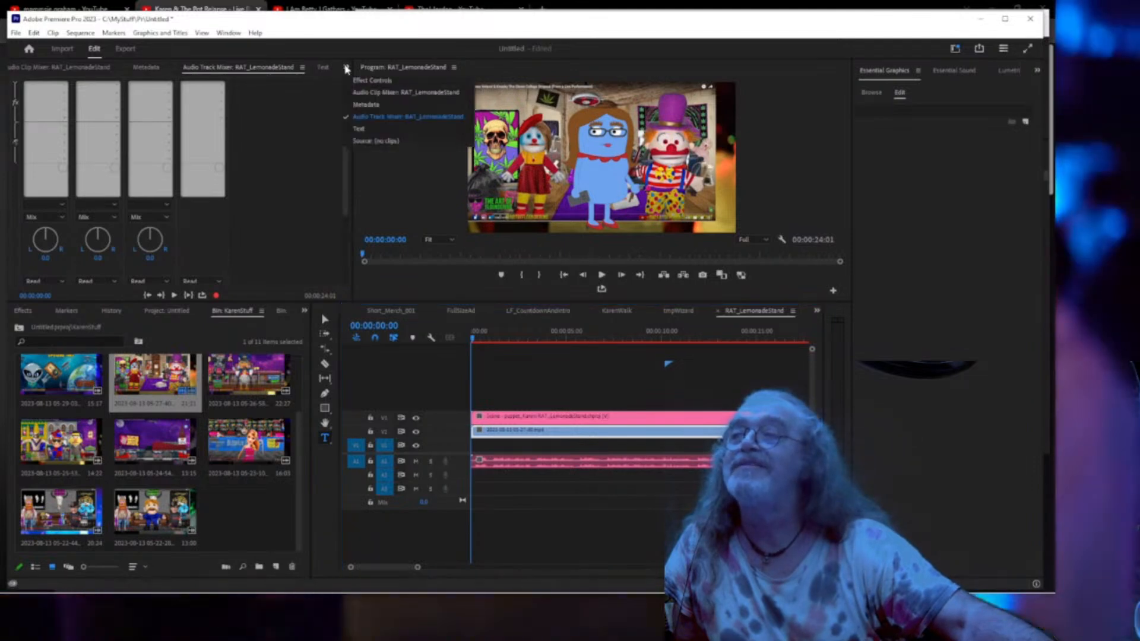
click(346, 67)
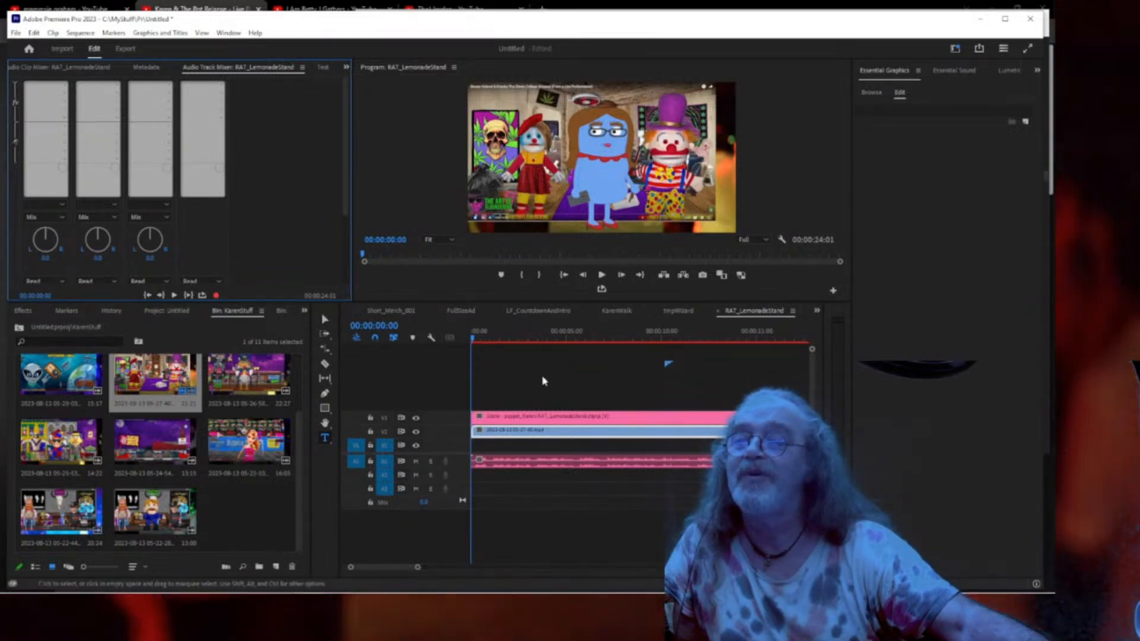
click(534, 417)
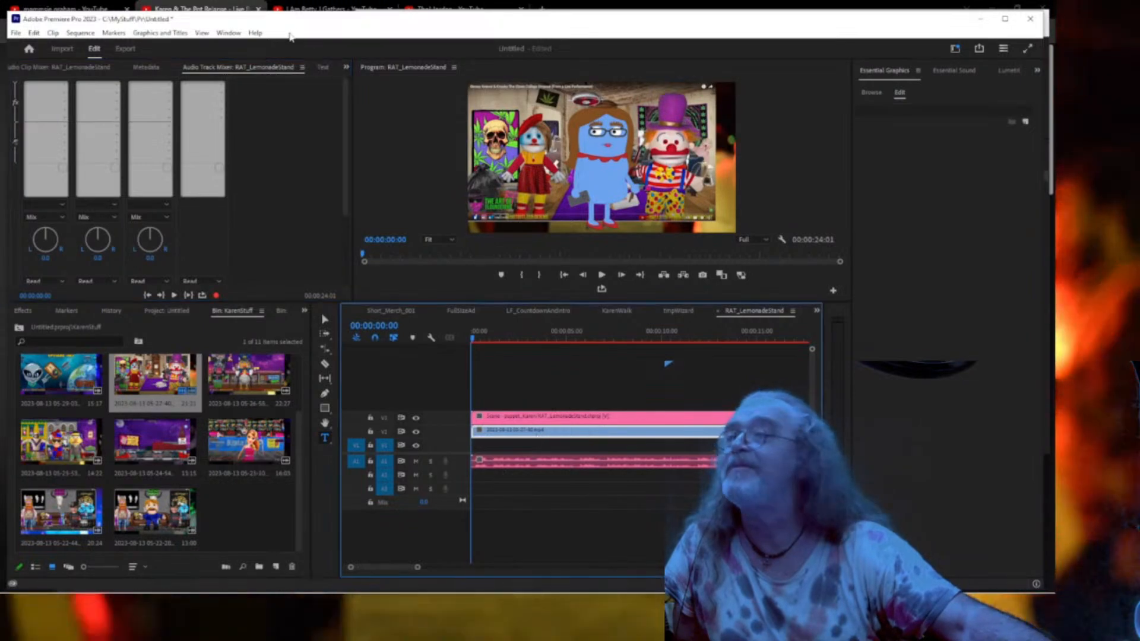
click(347, 67)
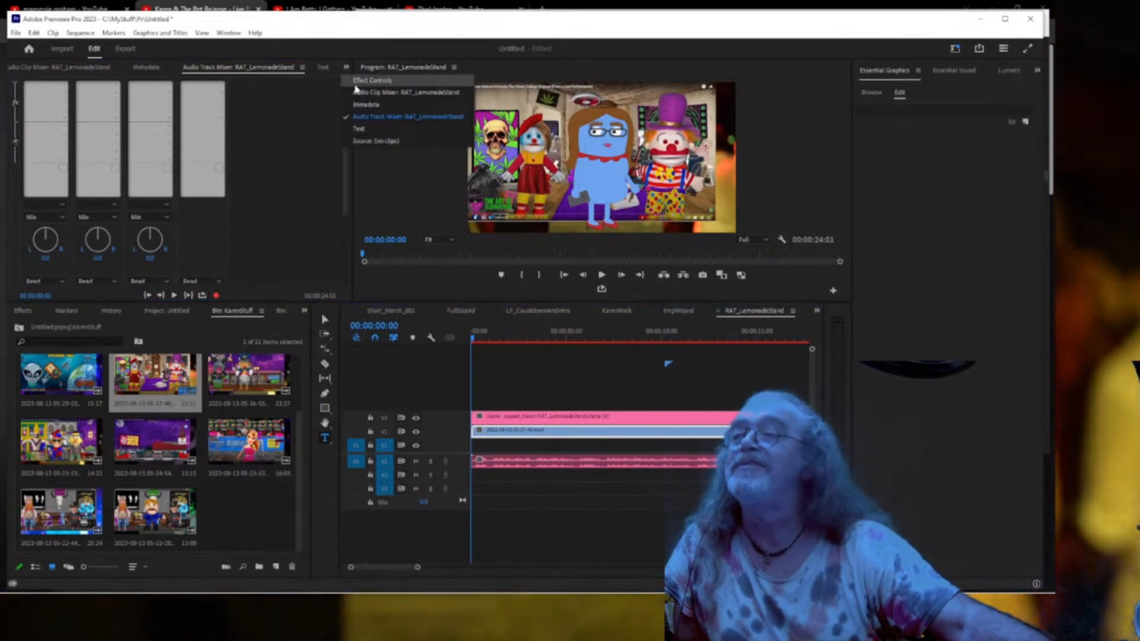
click(372, 80)
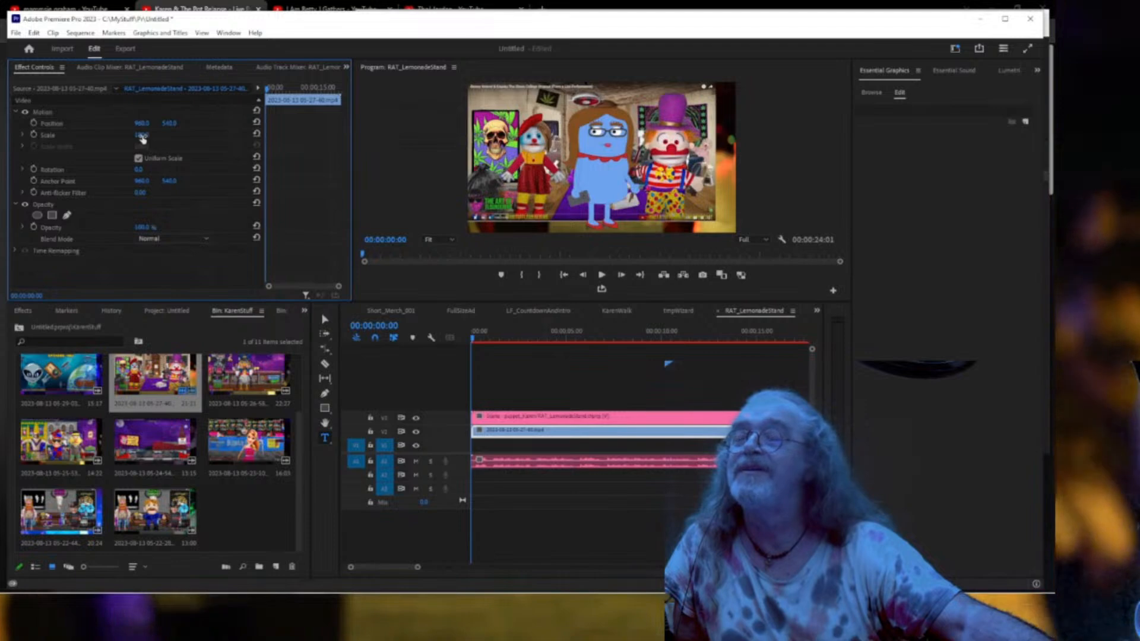
Scale the set background to about 113%, then select Karen at the 5-second mark.
drag(142, 135, 190, 125)
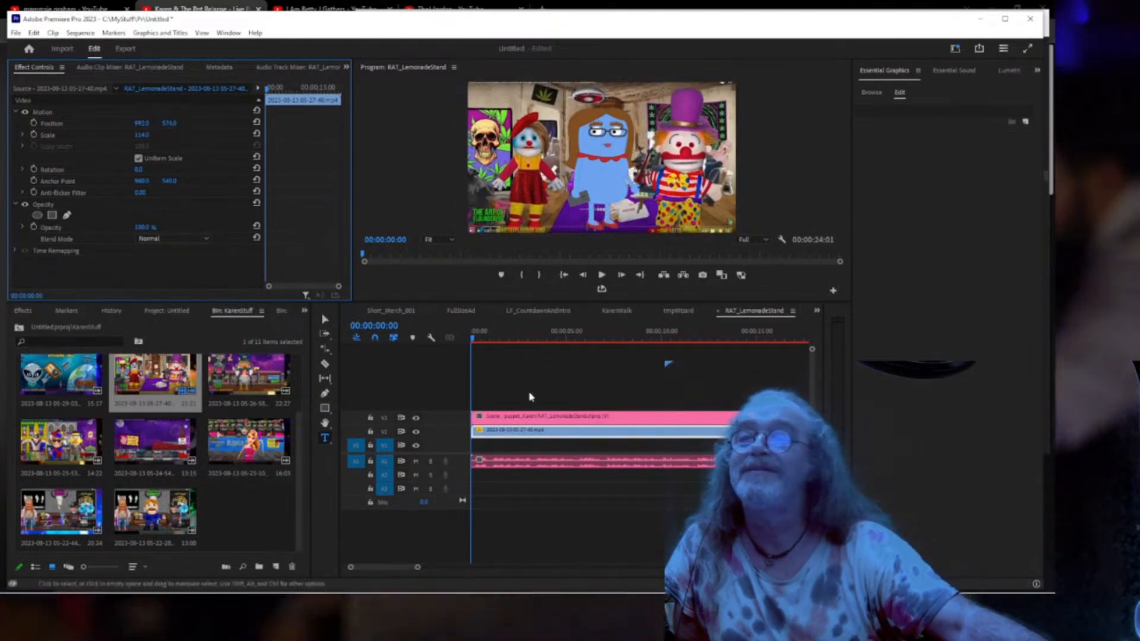
drag(477, 341, 577, 330)
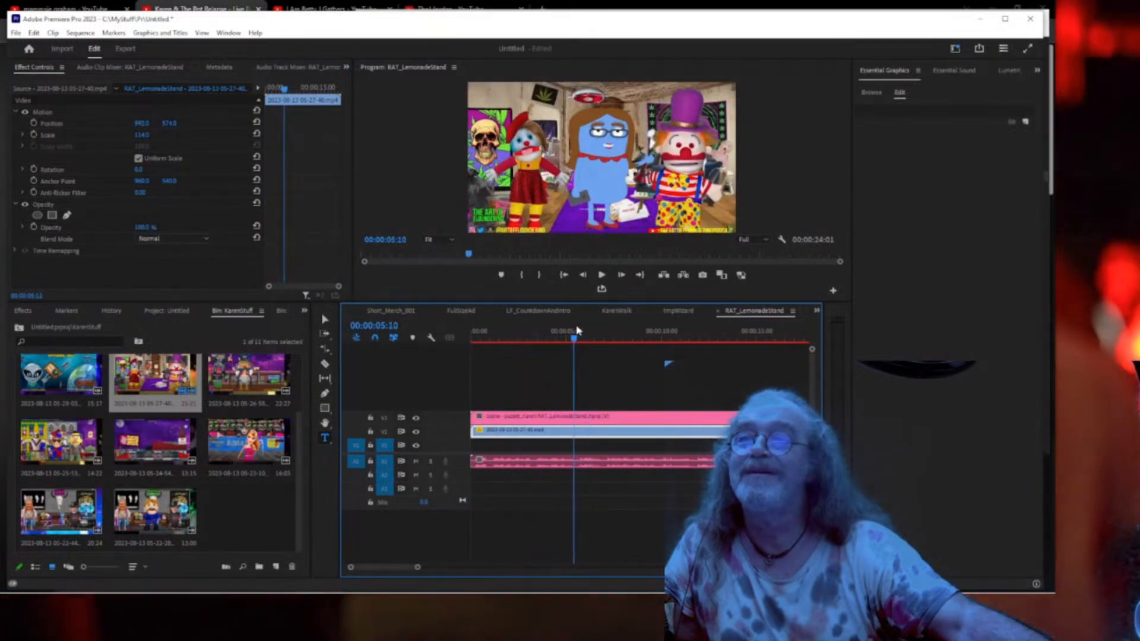
click(588, 419)
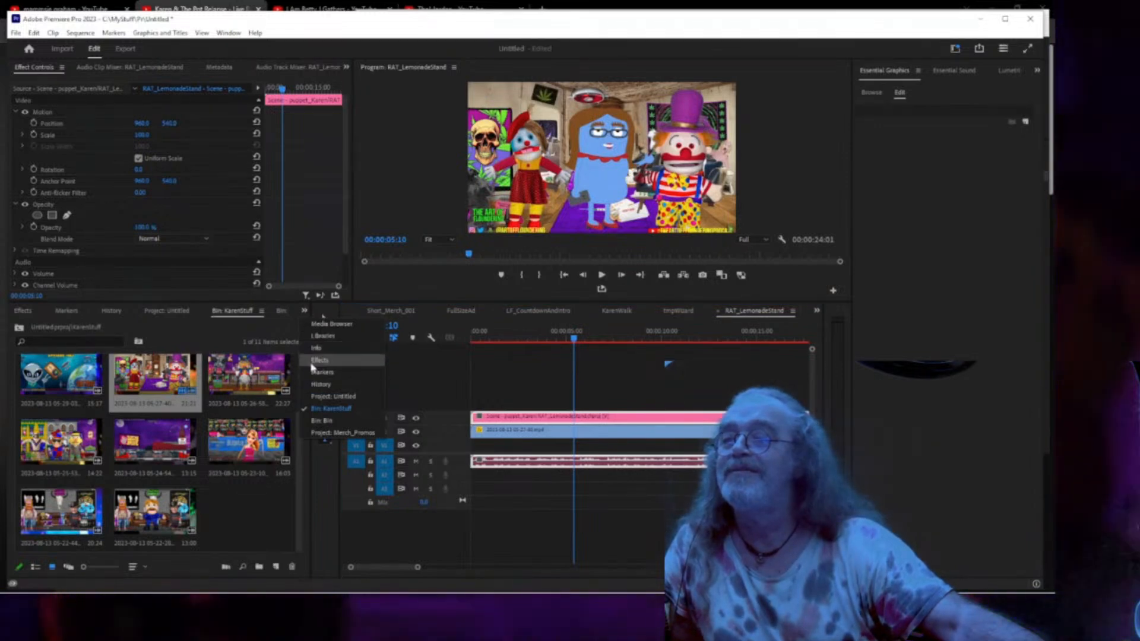
Give Karen a Drop Shadow with distance 18 and 94% opacity, then preview full screen.
click(315, 360)
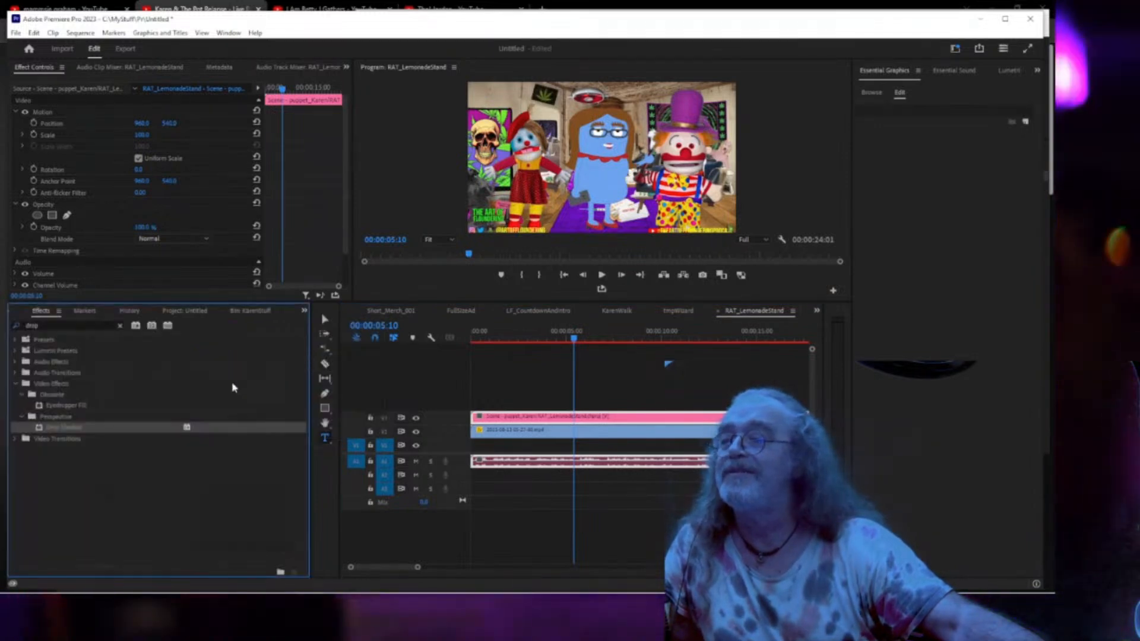
double_click(55, 428)
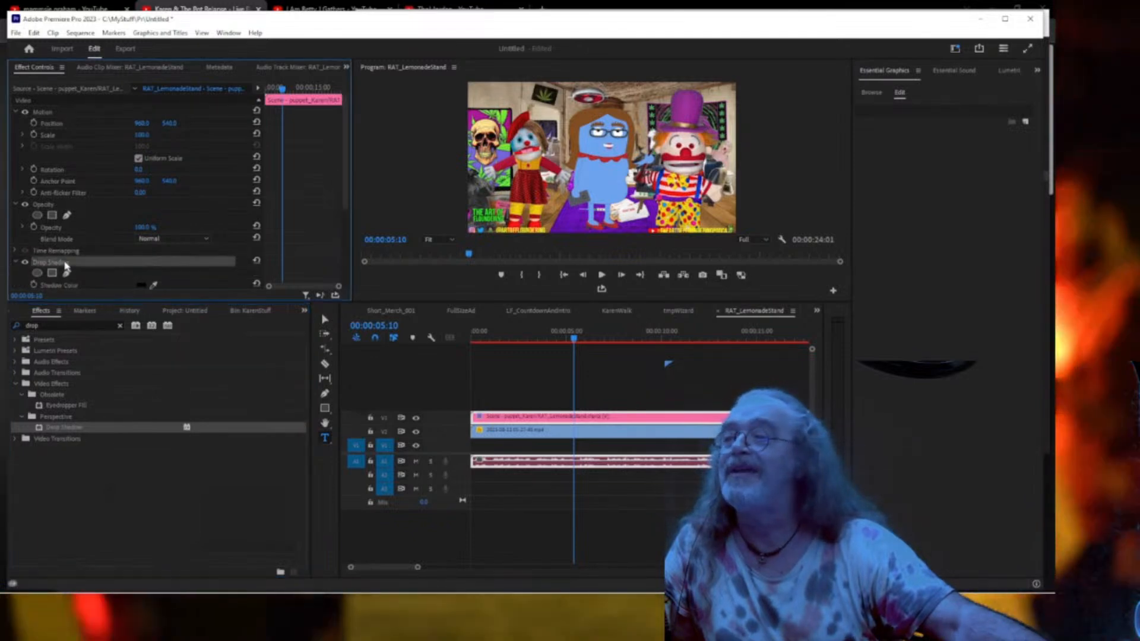
scroll(119, 262, down, 3)
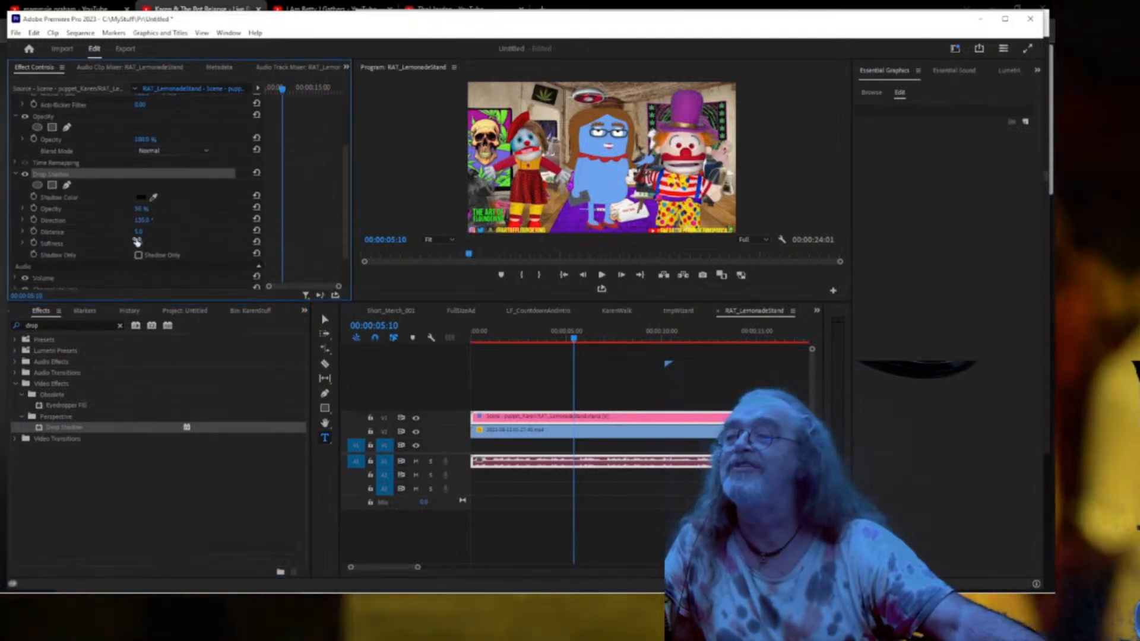
drag(138, 231, 143, 210)
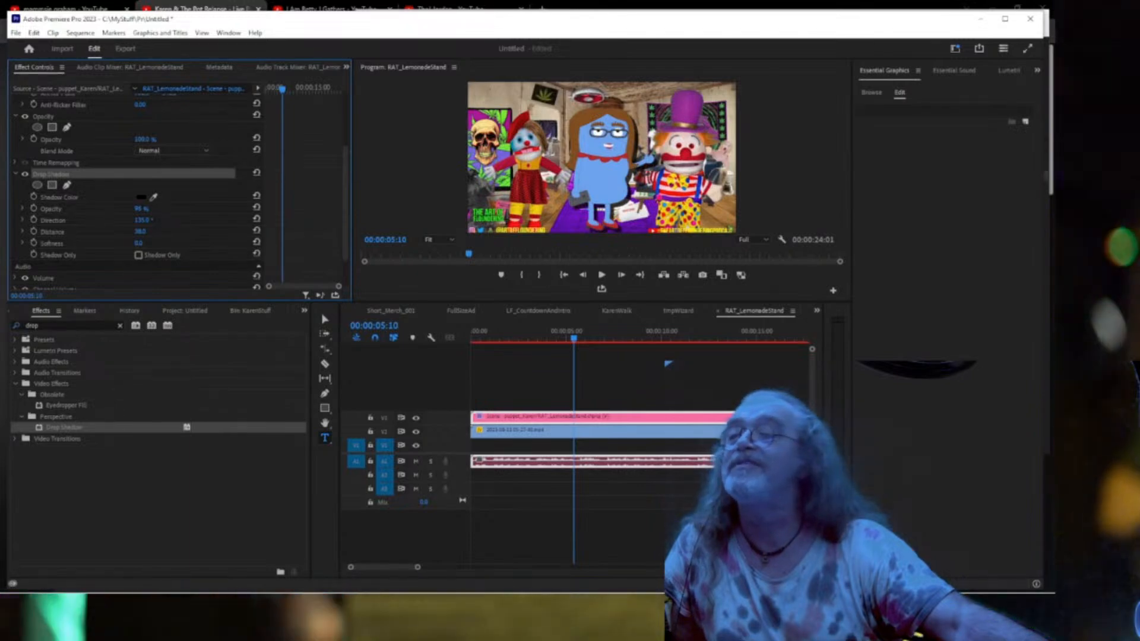
drag(143, 211, 149, 244)
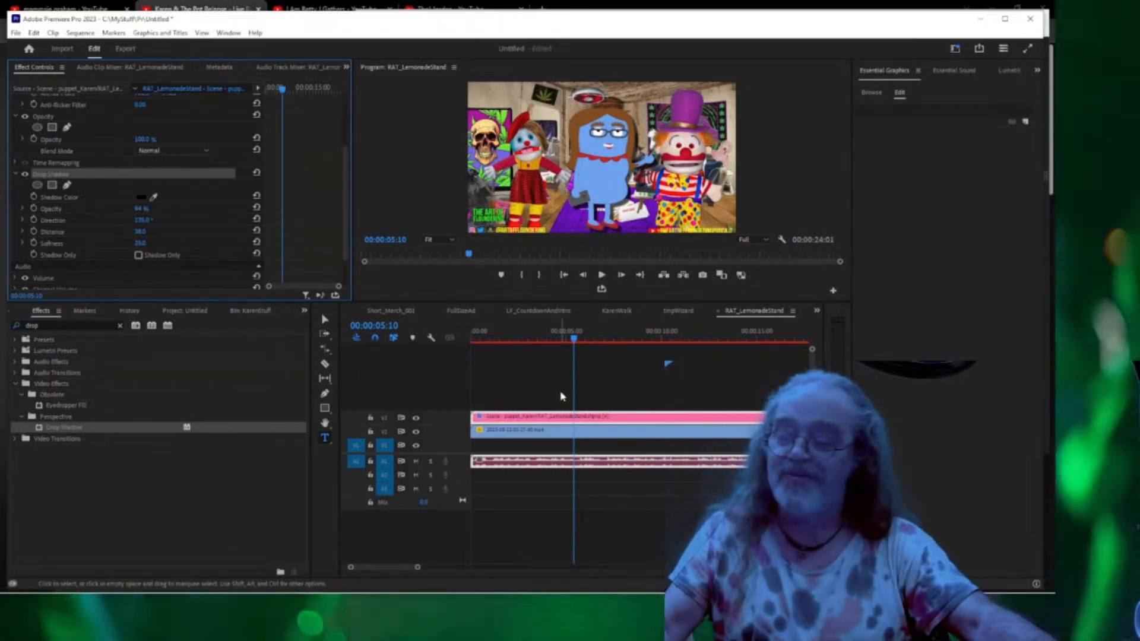
key(ctrl+grave)
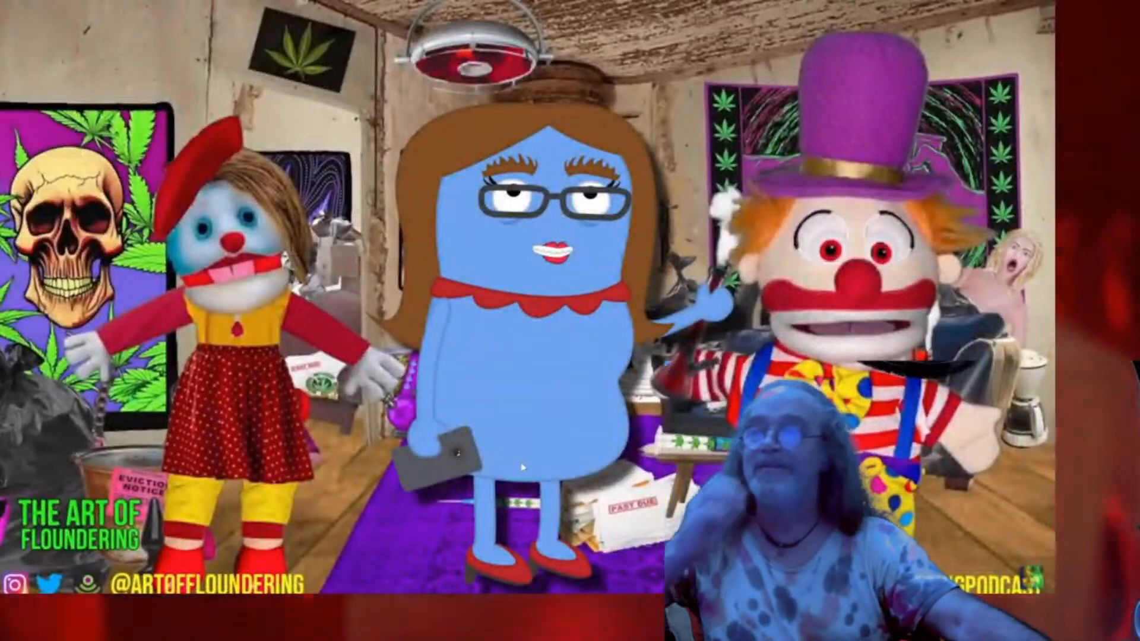
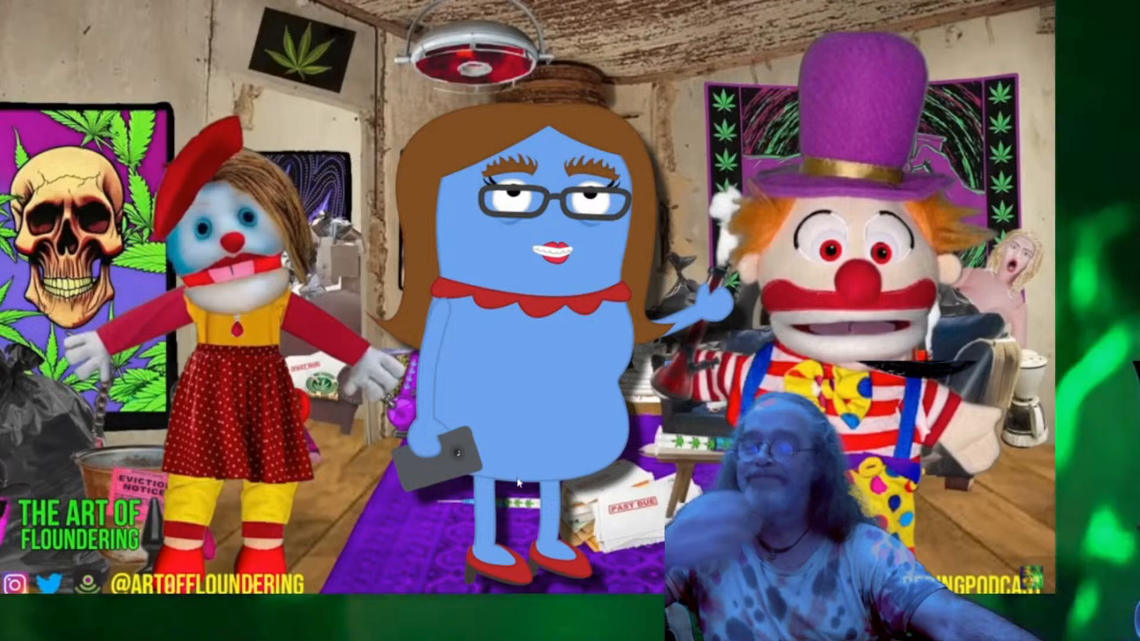
Leave the full-screen preview and return to the RAT_LemonadeStand timeline, showing the Motion properties.
key(Escape)
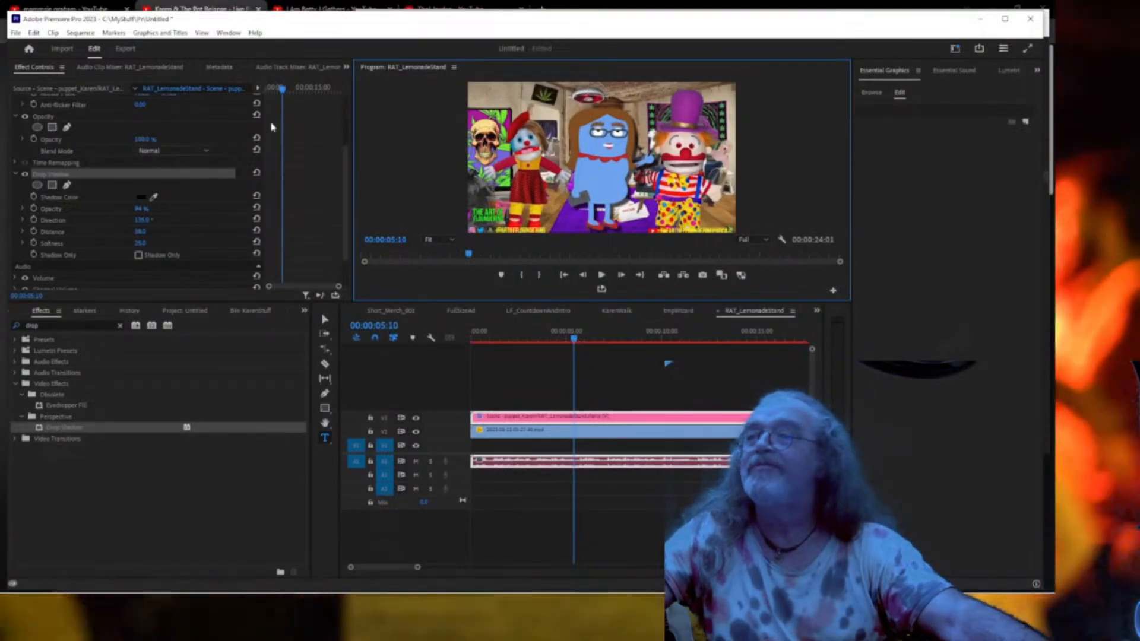
click(574, 418)
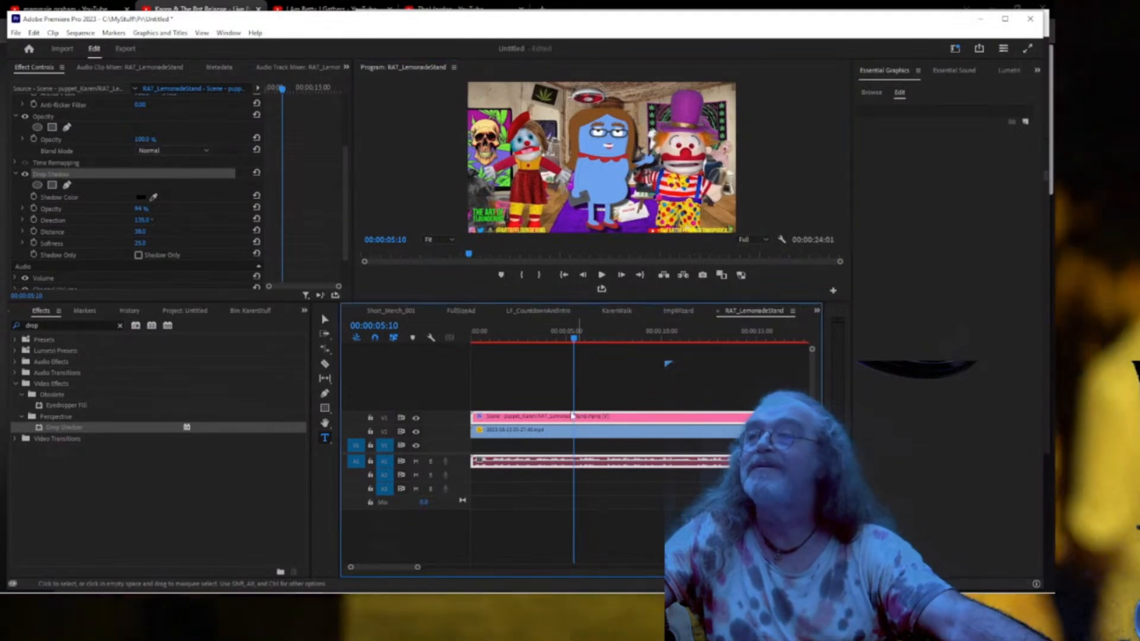
scroll(134, 121, up, 5)
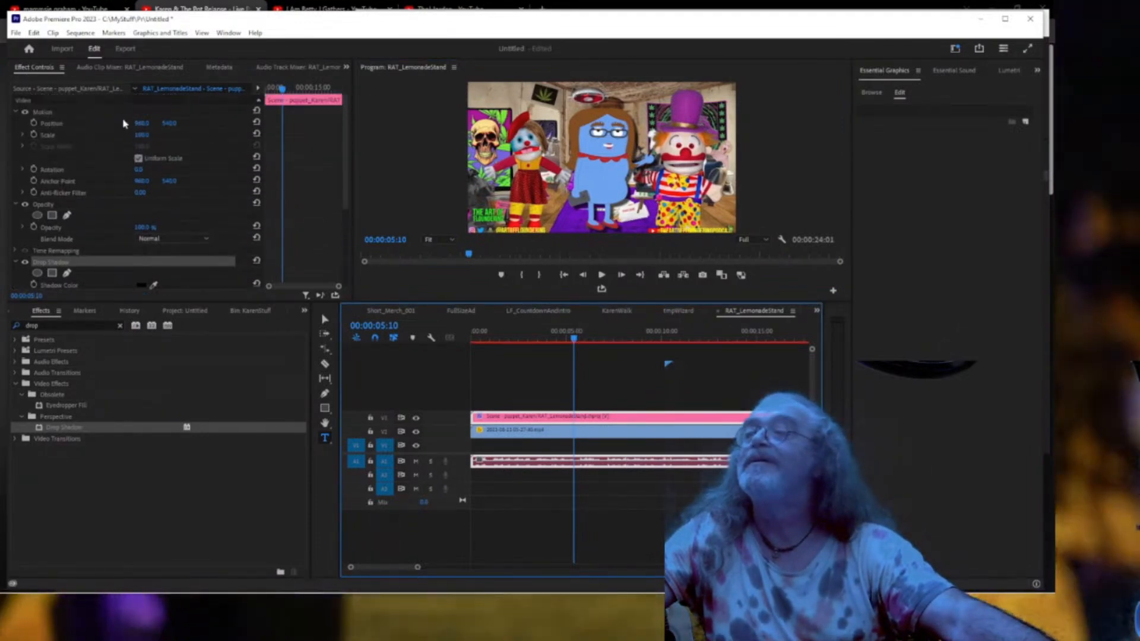
Move the puppet overlay to X 848, Y 533, then play the sequence full-screen from 0.
drag(141, 123, 59, 123)
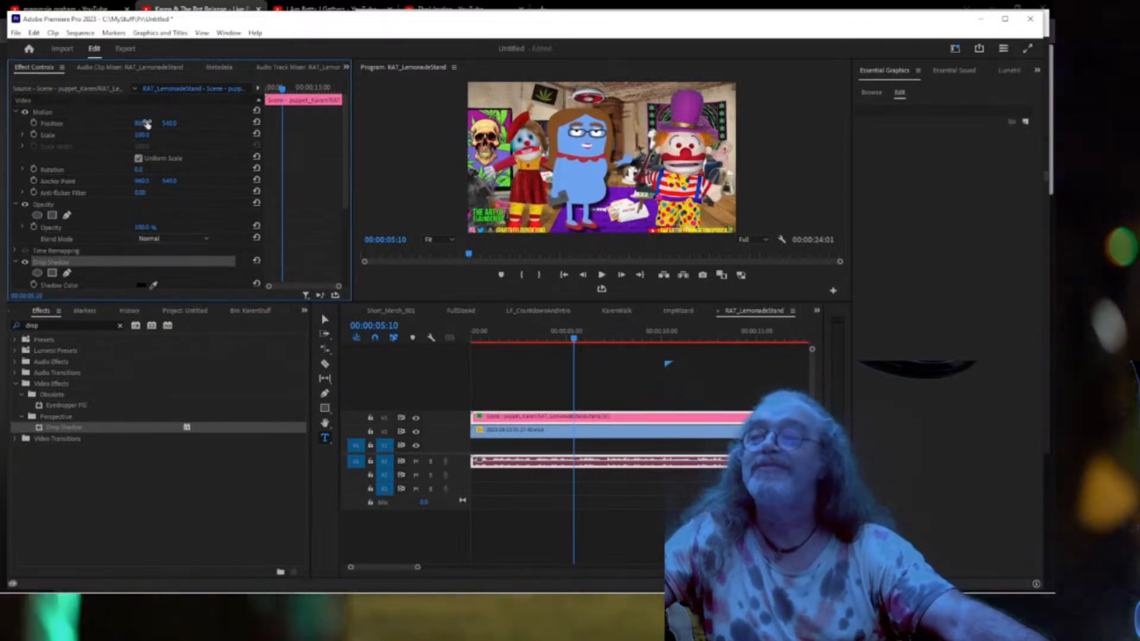
drag(169, 123, 165, 123)
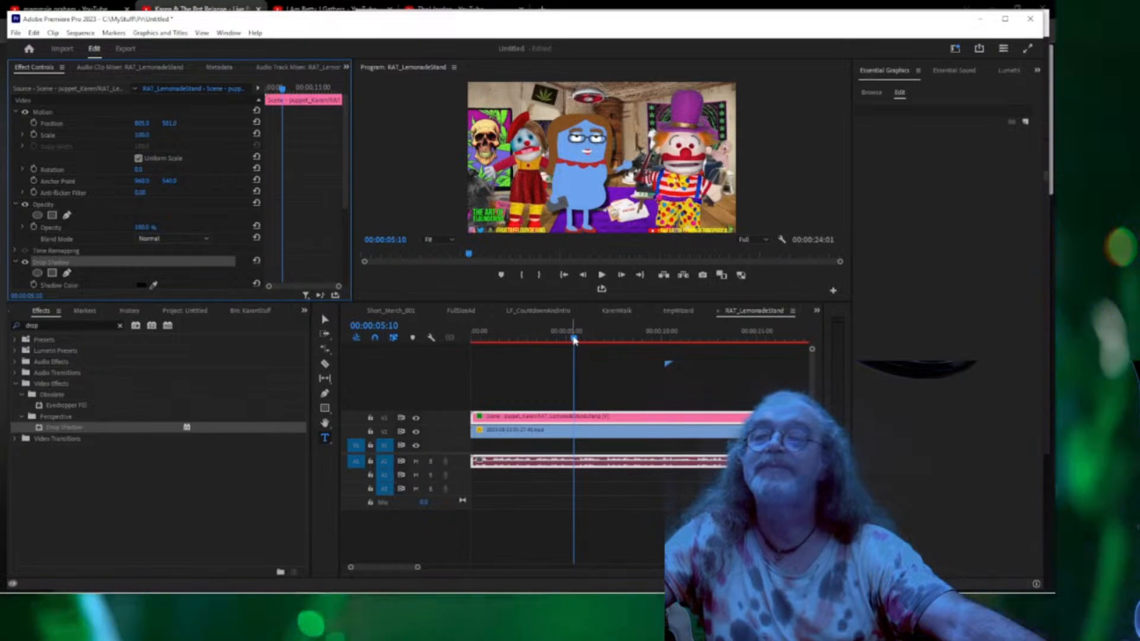
drag(573, 334, 452, 343)
key(space)
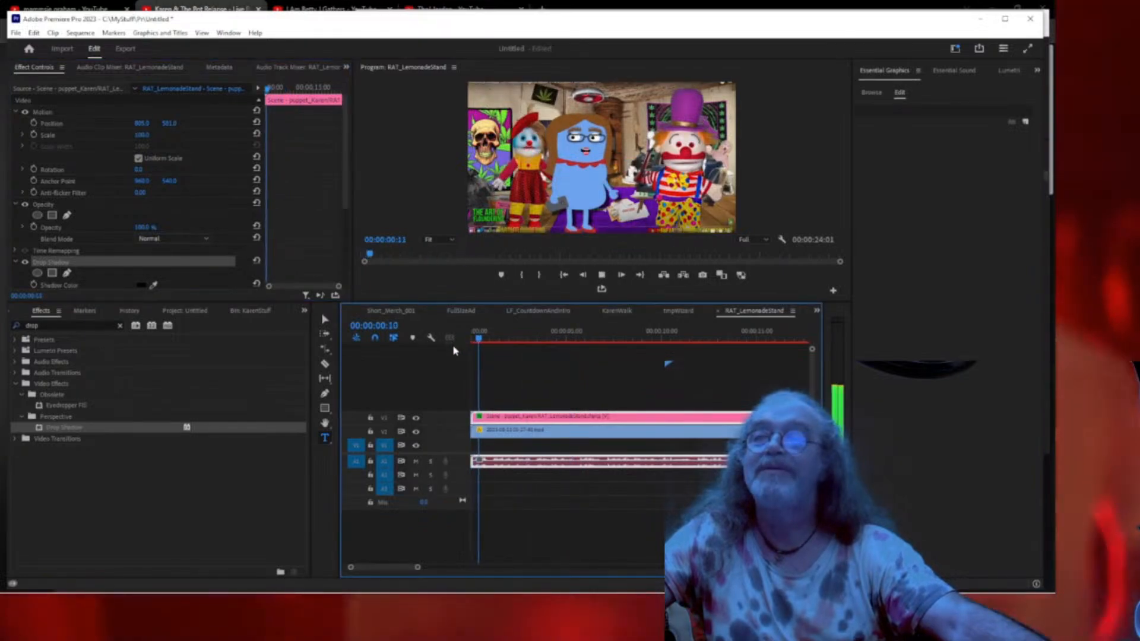
key(alt+Tab)
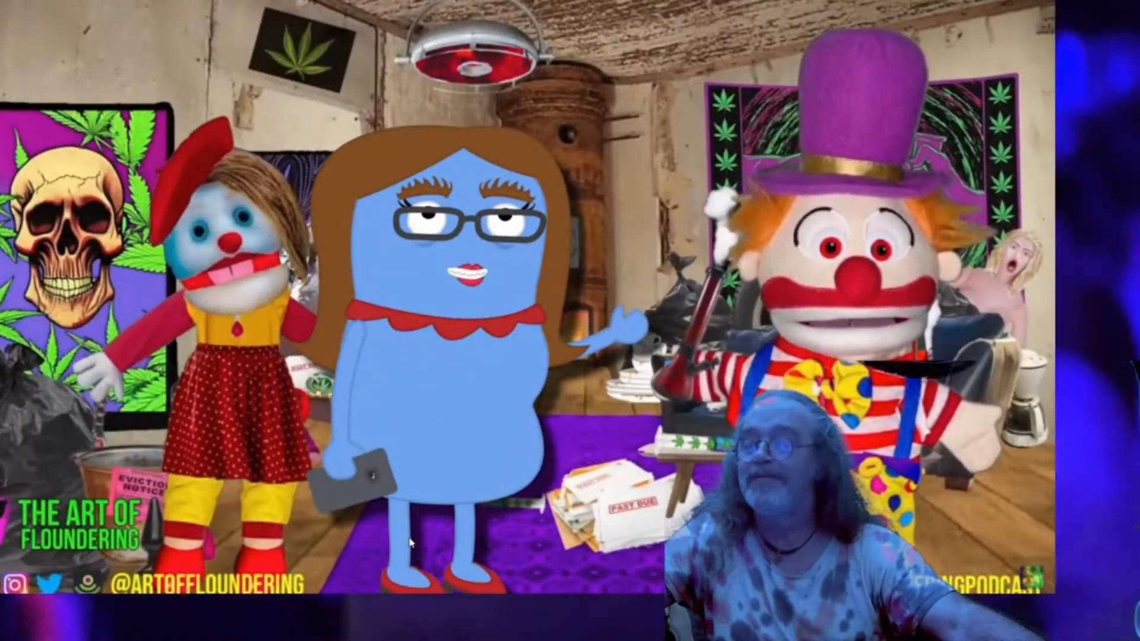
Split the V2 background clip, delete its first half, and move the rest to the sequence start.
key(alt+Tab)
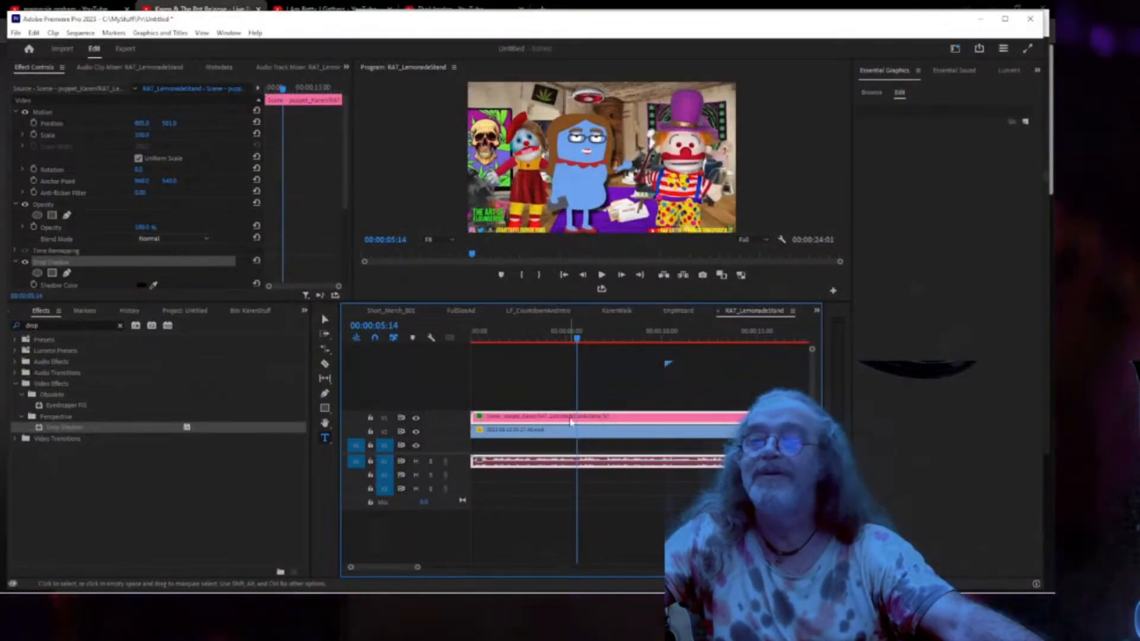
click(577, 432)
key(ctrl+k)
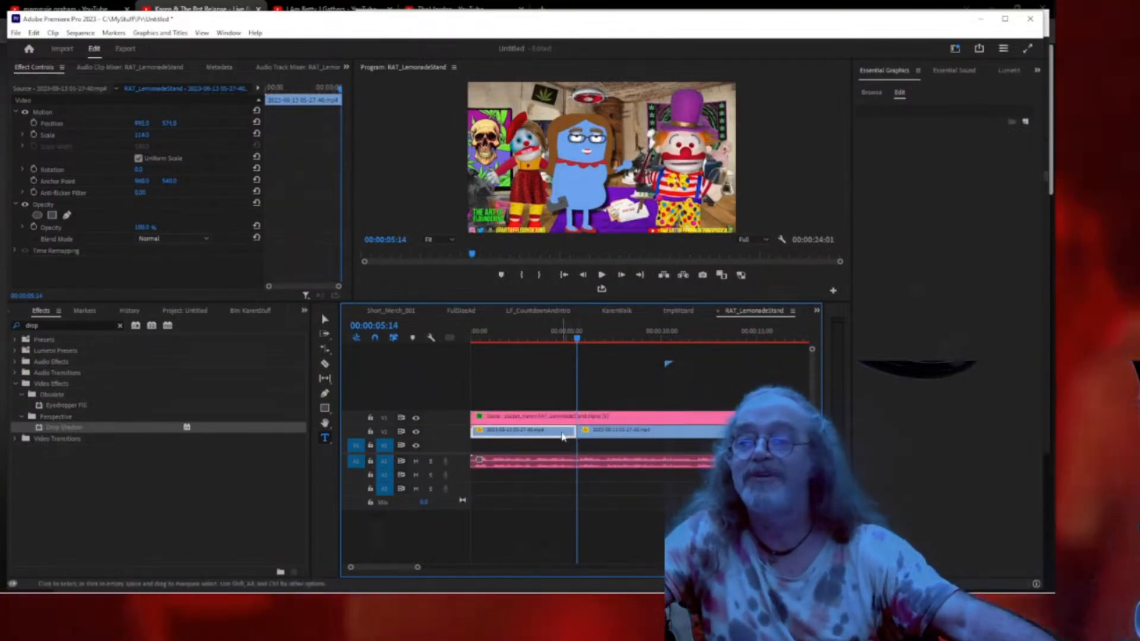
key(Delete)
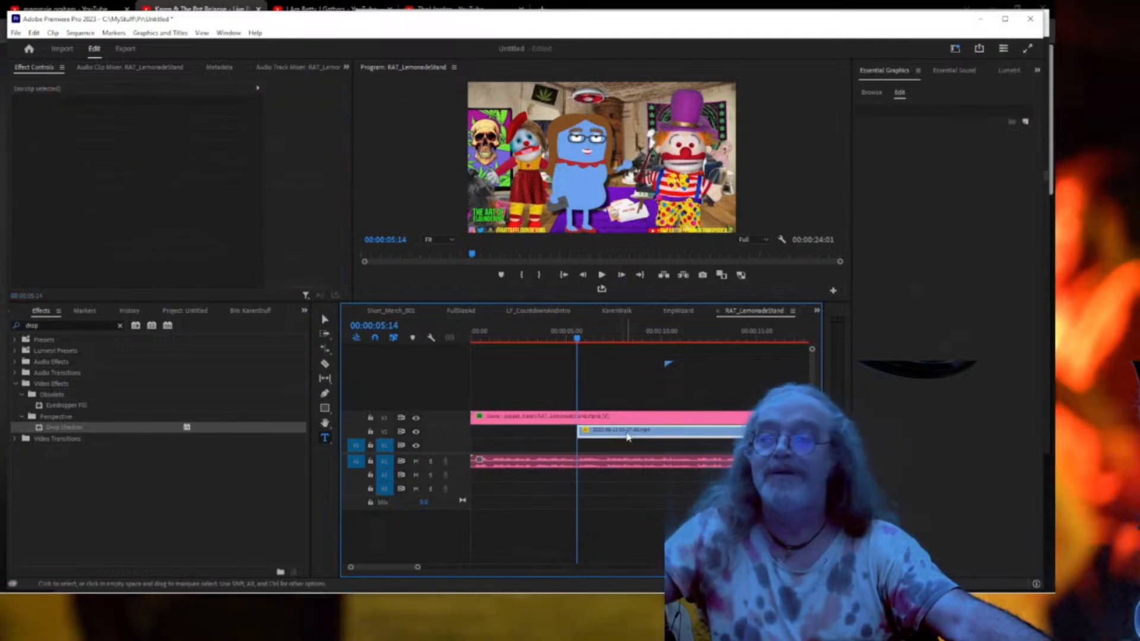
drag(628, 436, 523, 436)
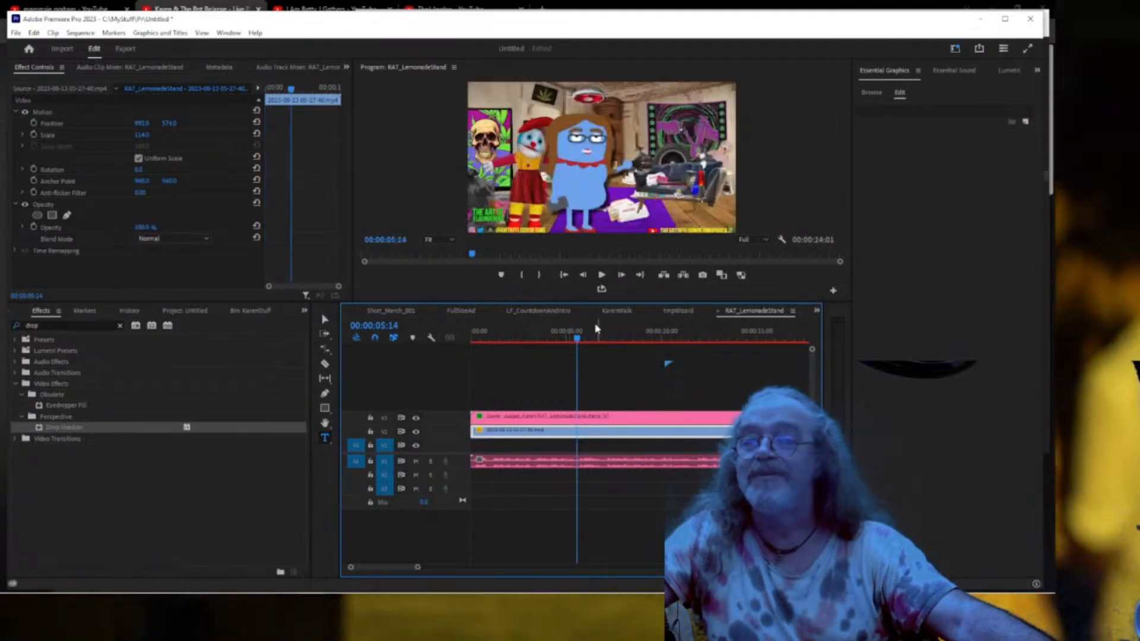
click(548, 336)
Play back from the start and trim the background clip to end at 00:00:04:09.
key(Home)
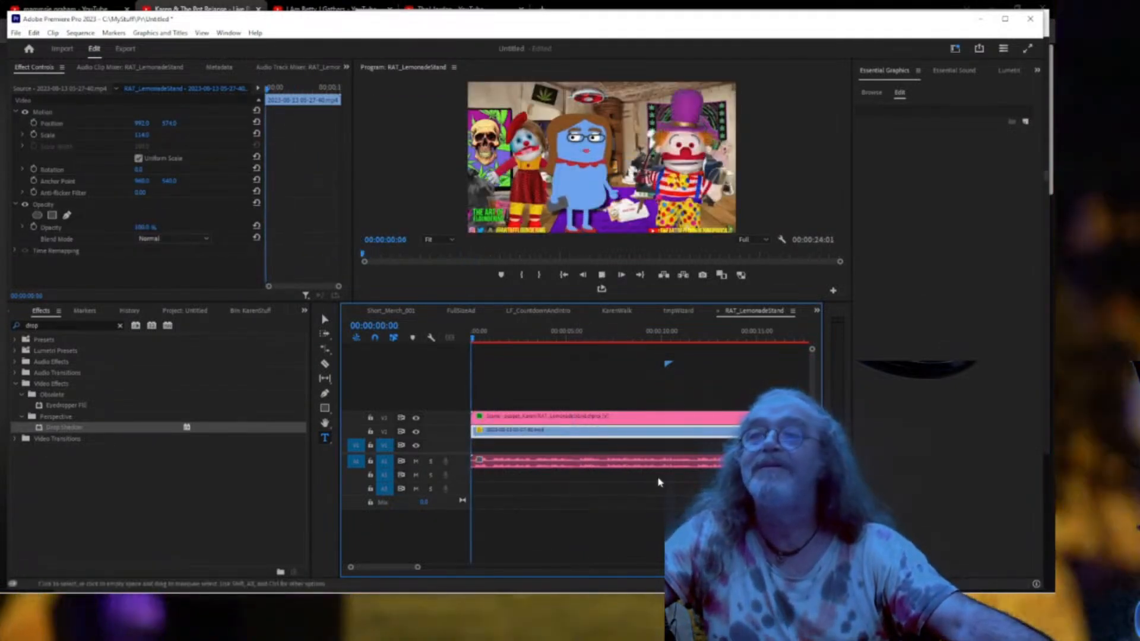
key(space)
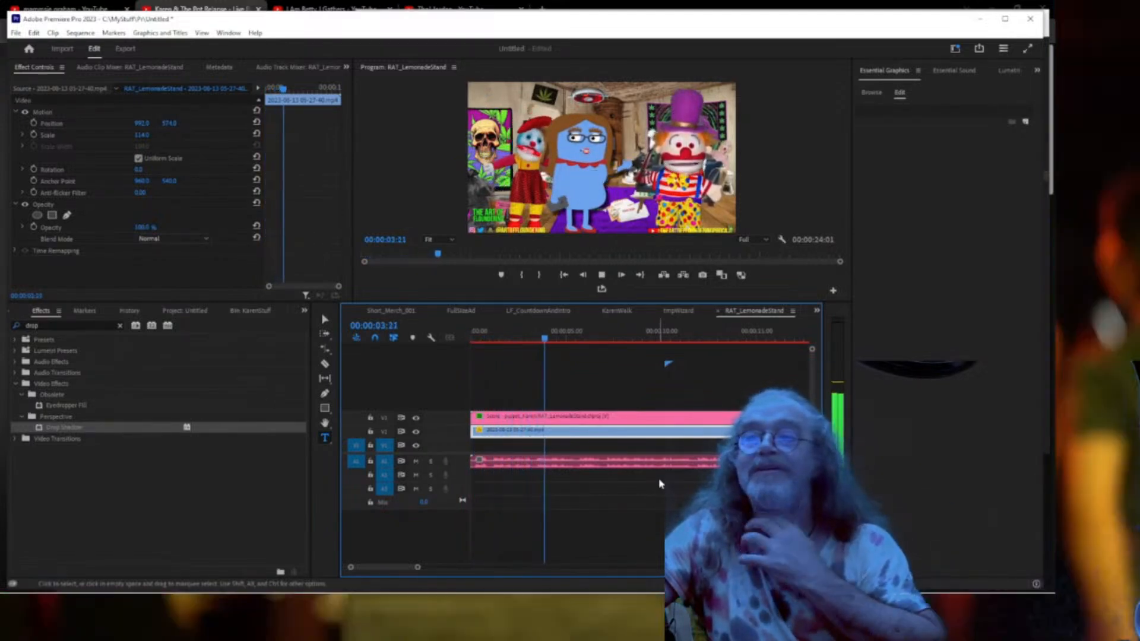
key(space)
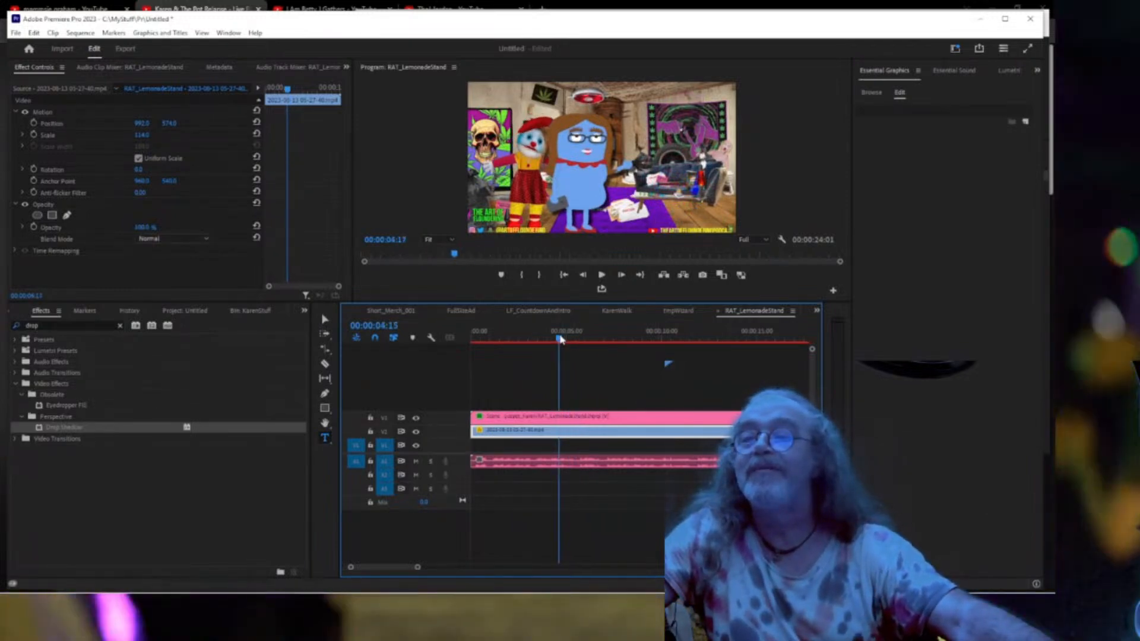
click(563, 338)
drag(564, 339, 553, 339)
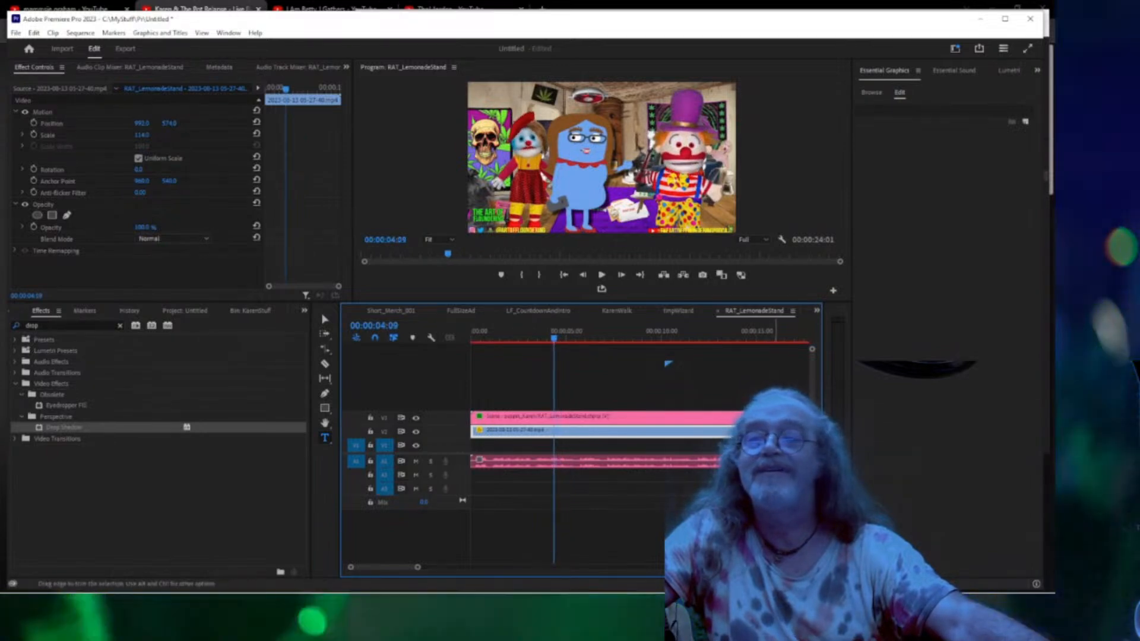
drag(775, 430, 553, 428)
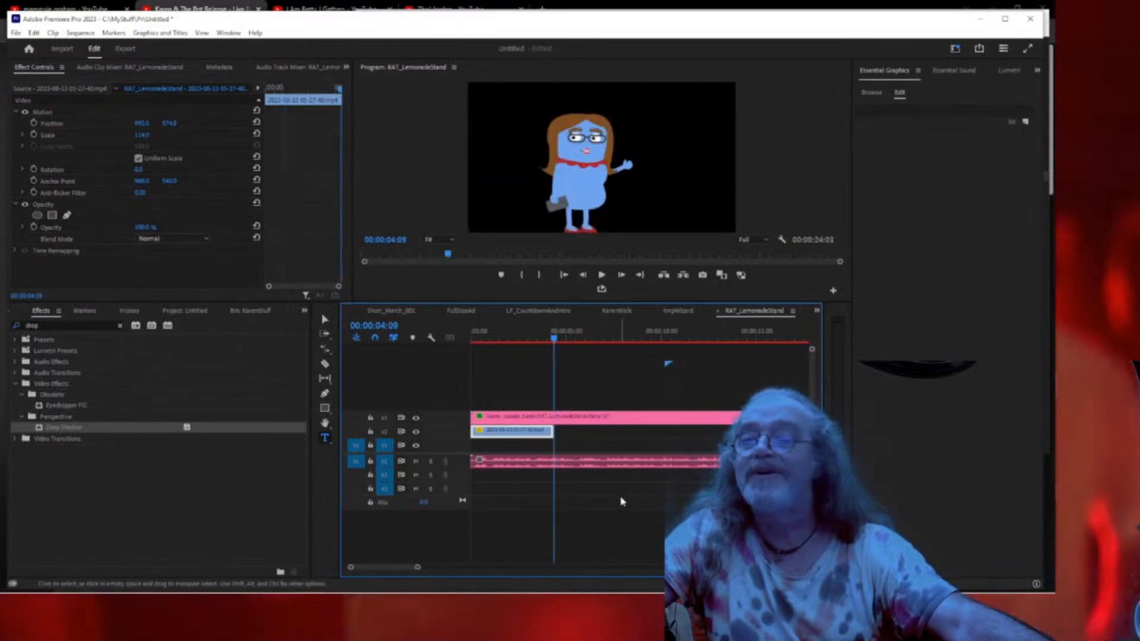
Place a KarenStuff bin clip on V2 after the first background and delete its unlinked audio.
click(199, 311)
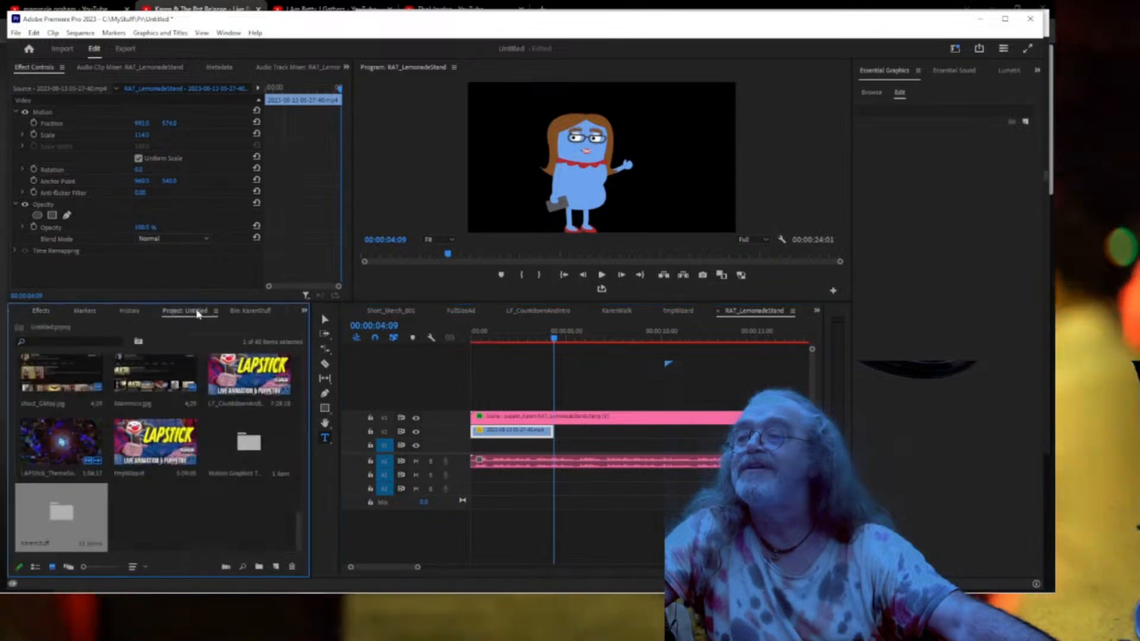
click(85, 311)
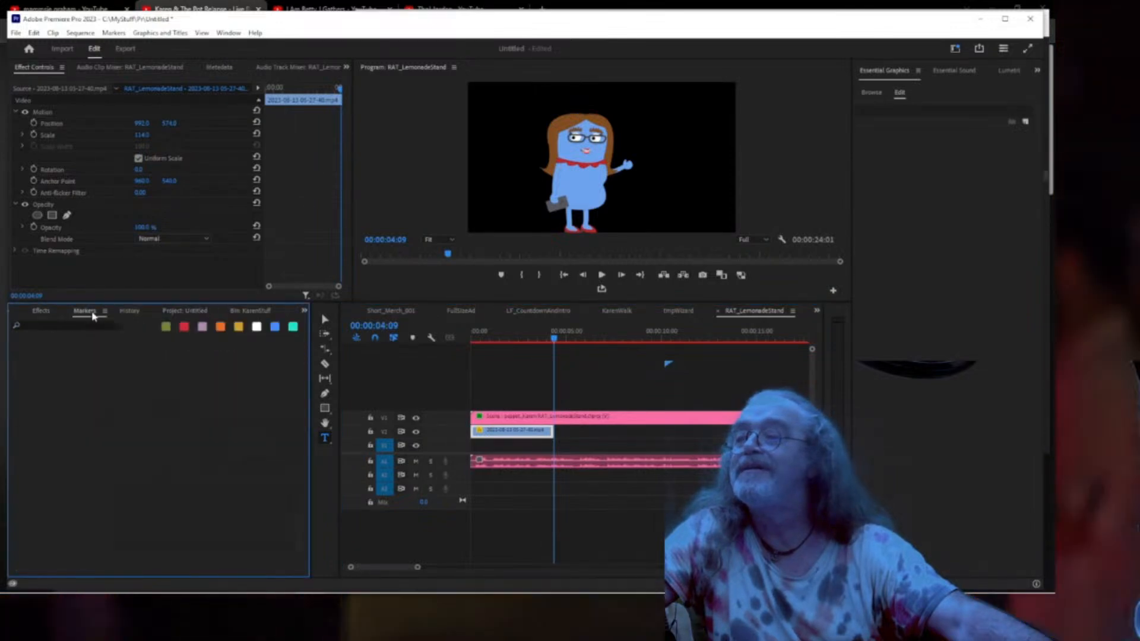
click(242, 312)
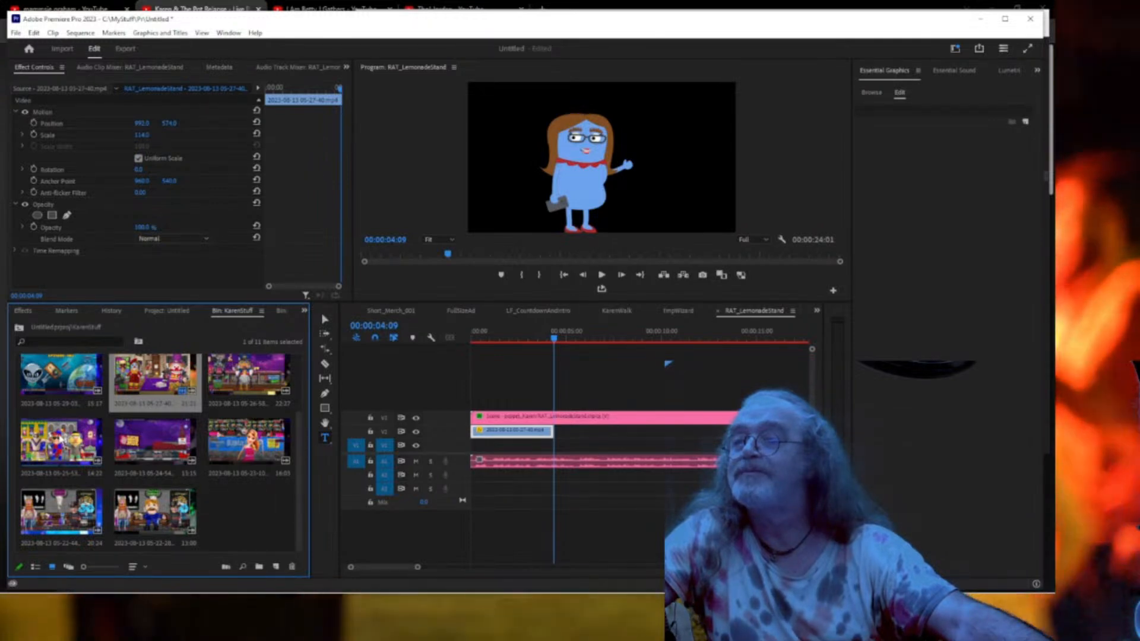
drag(59, 442, 564, 436)
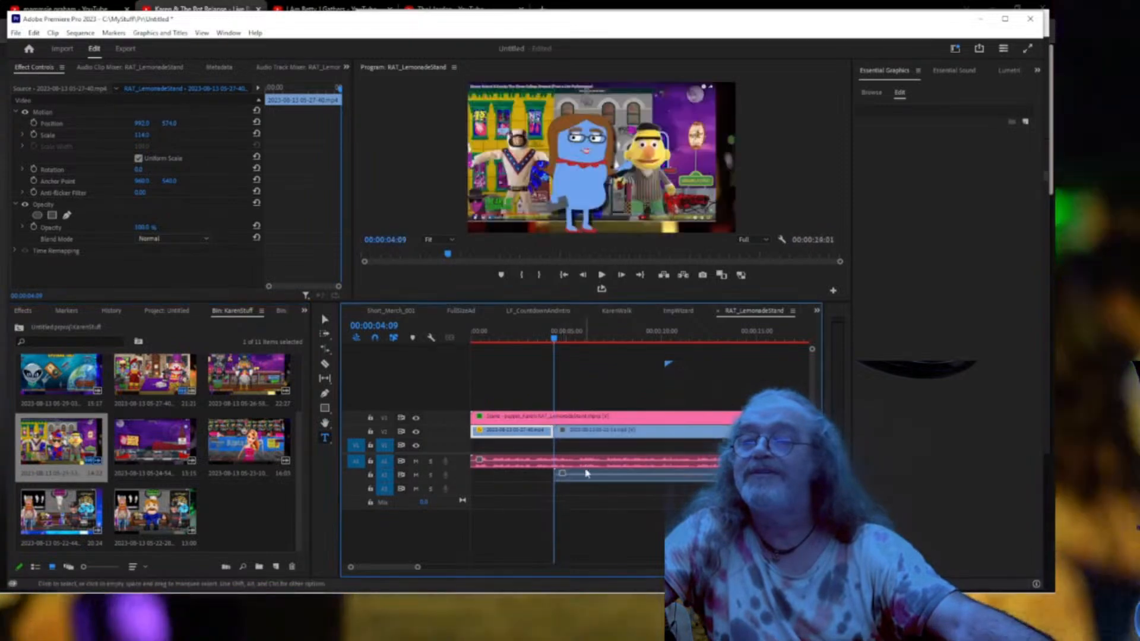
right_click(590, 482)
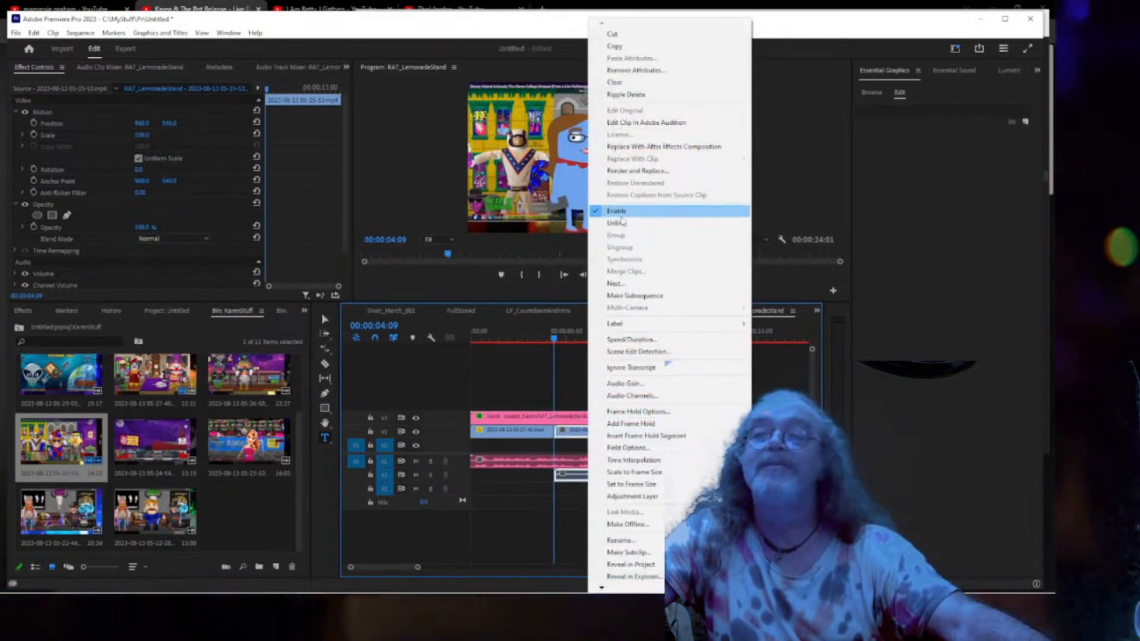
click(617, 222)
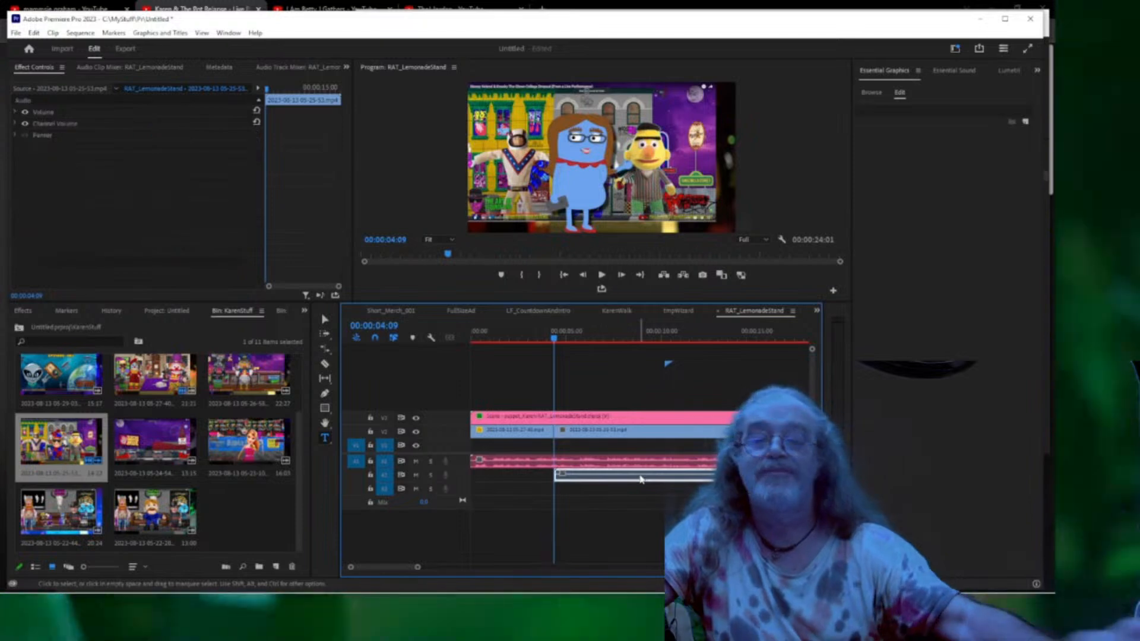
key(Delete)
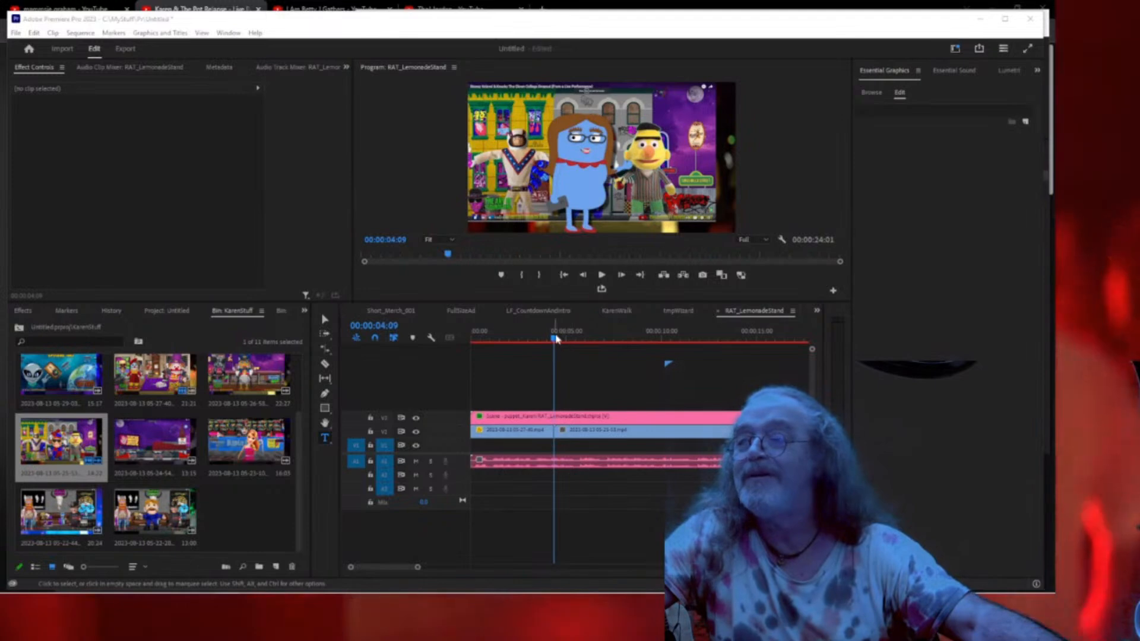
Trim the second clip's start and paste the first clip's Motion settings (scale 114) onto it.
click(562, 339)
drag(588, 340, 652, 338)
click(660, 432)
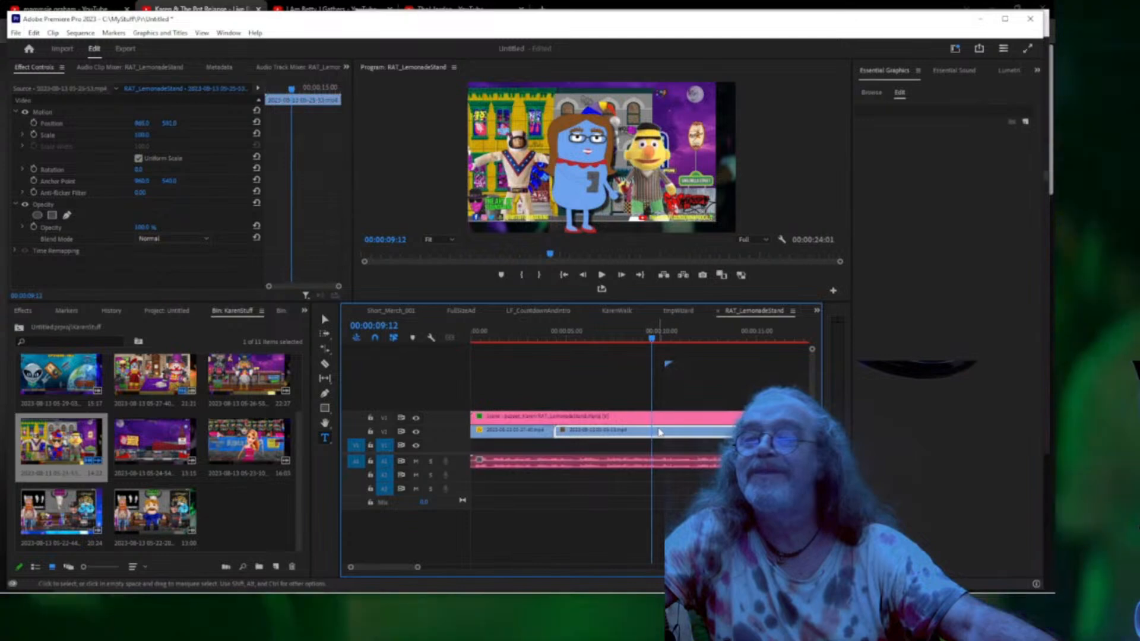
drag(556, 431, 591, 438)
click(516, 431)
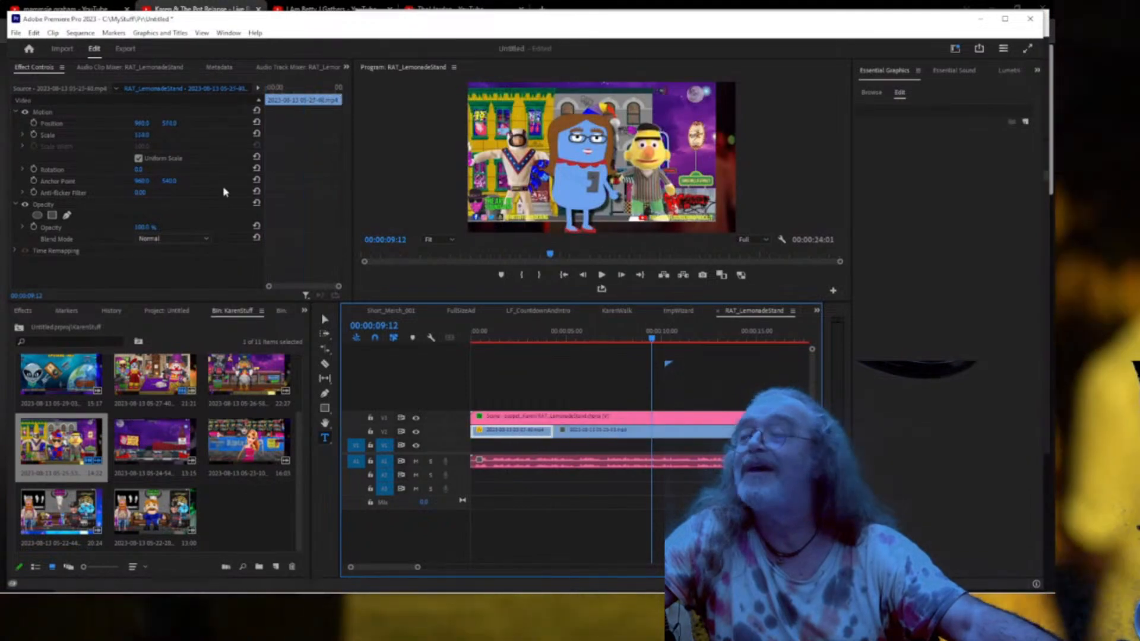
click(42, 112)
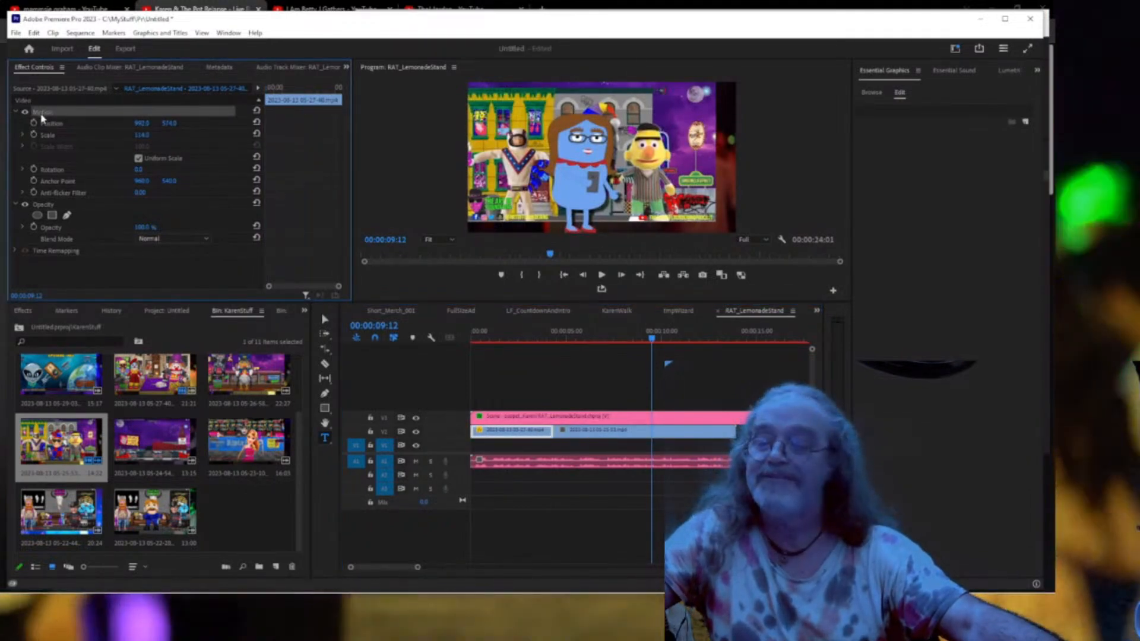
click(605, 437)
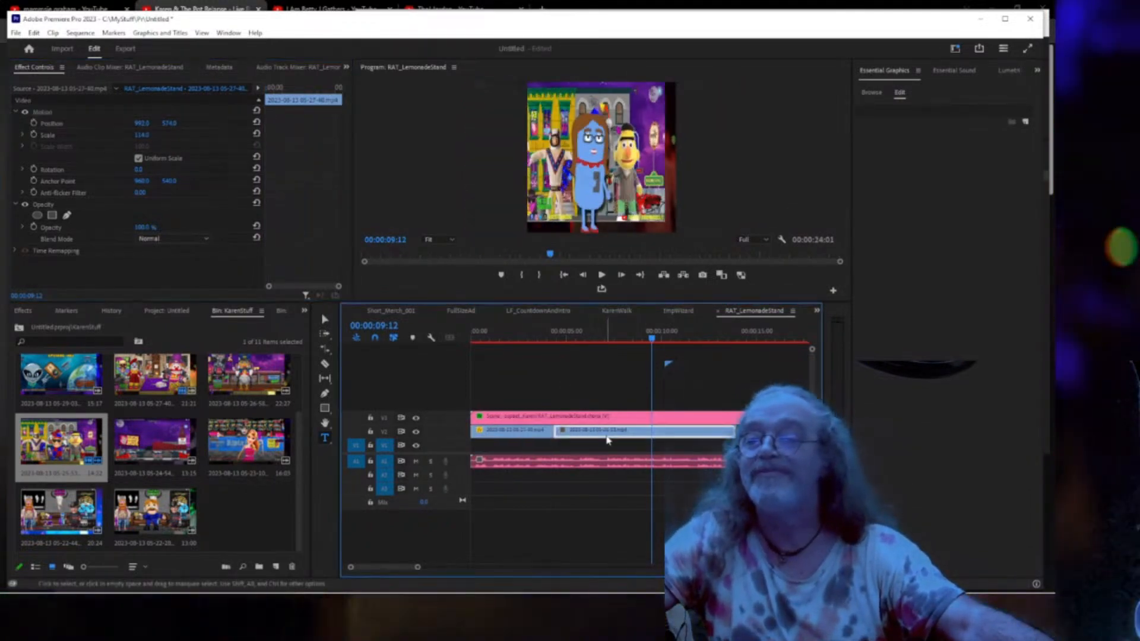
key(ctrl+v)
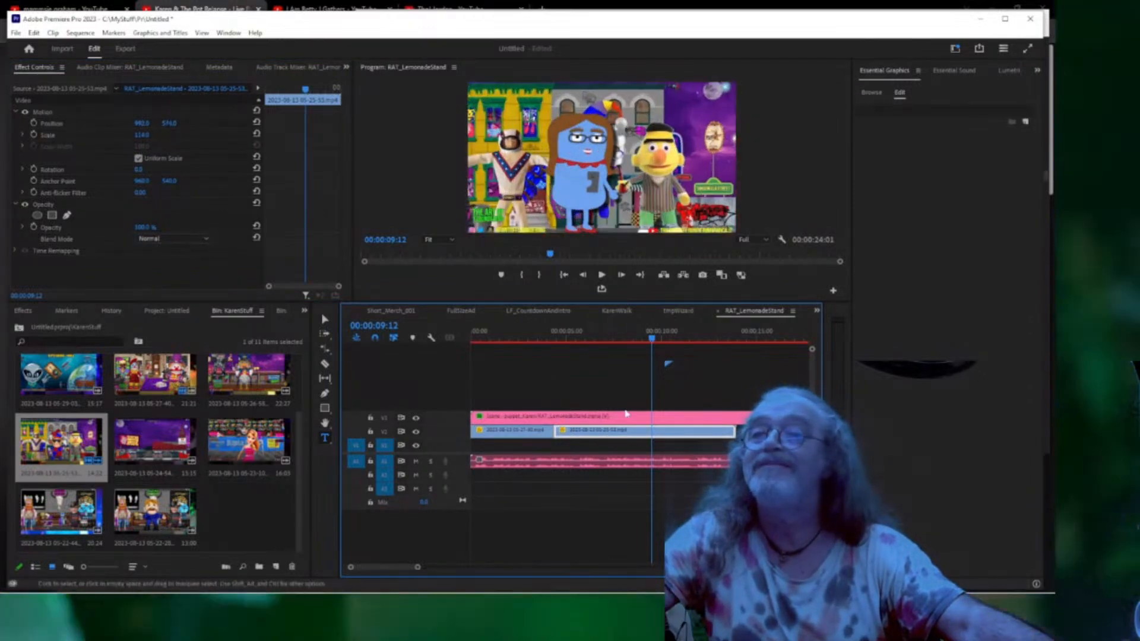
Preview full screen and trim the street-scene clip to end at 00:00:09:21.
drag(651, 341, 463, 339)
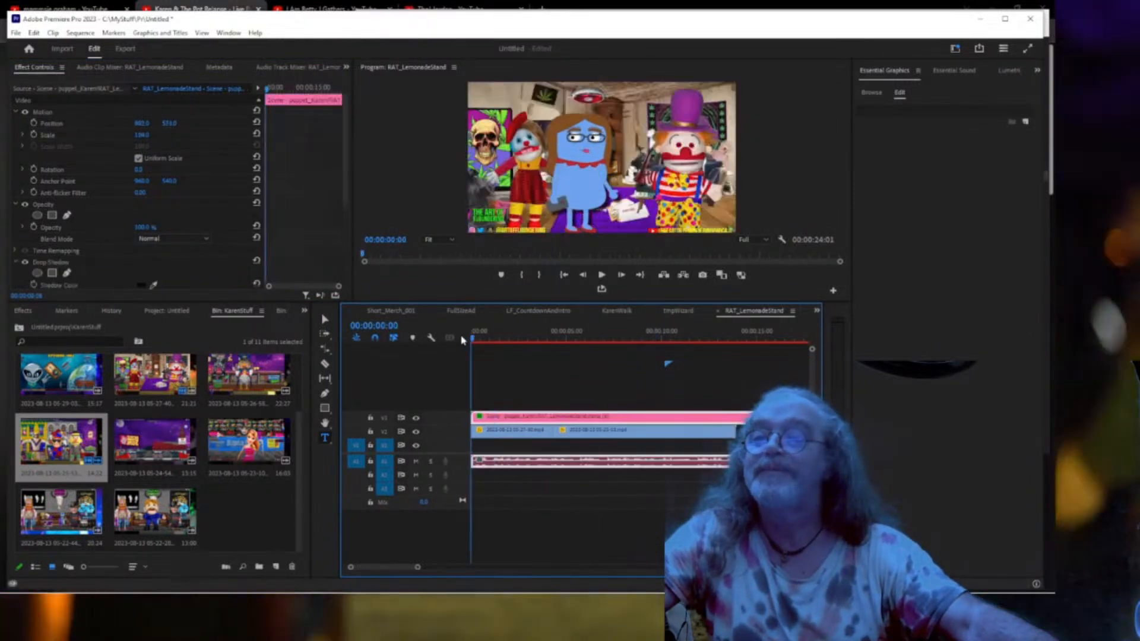
key(ctrl+grave)
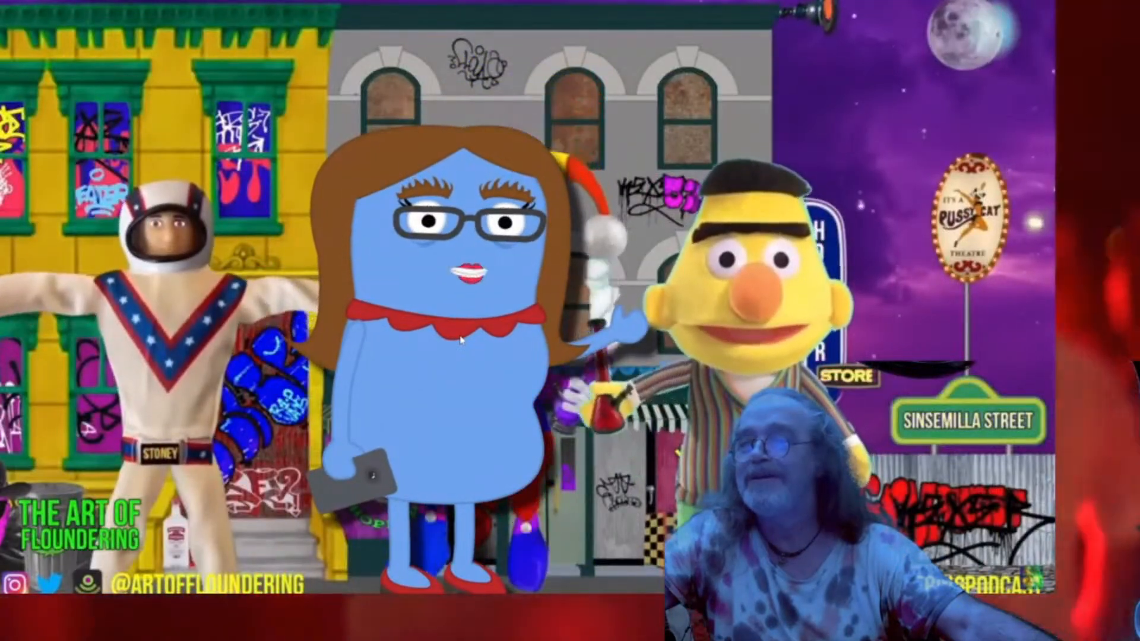
key(Escape)
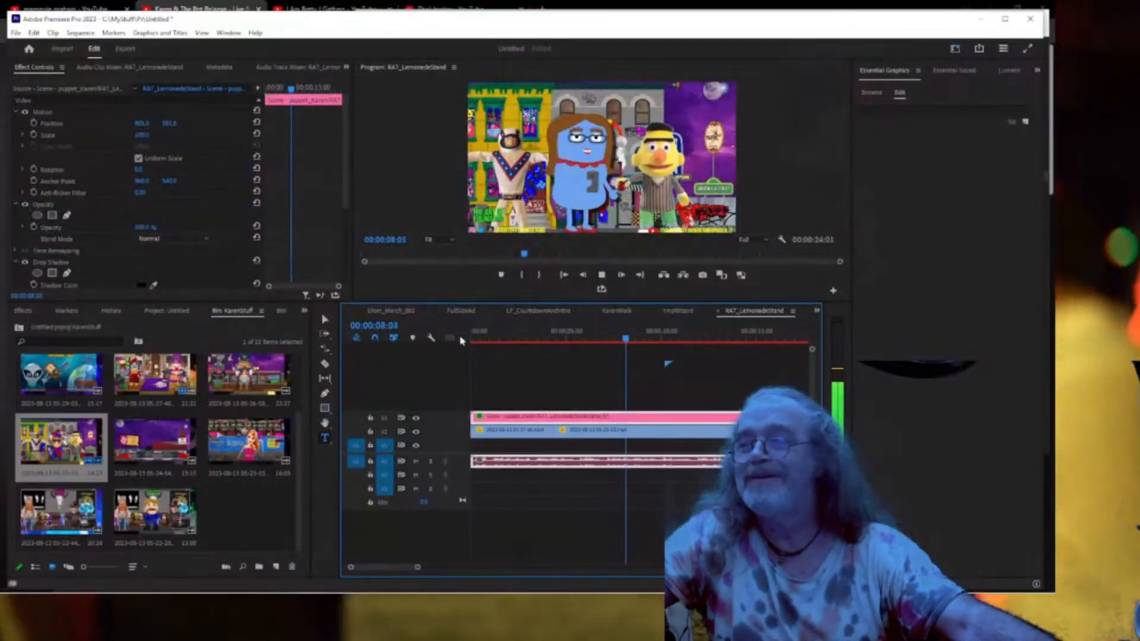
key(space)
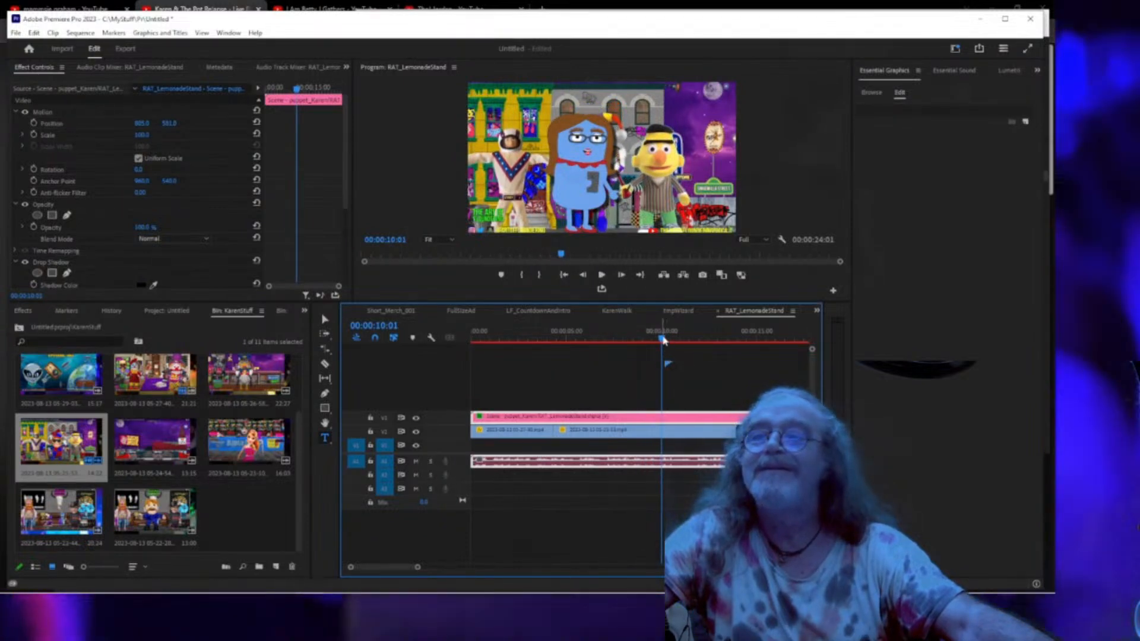
drag(651, 343, 622, 348)
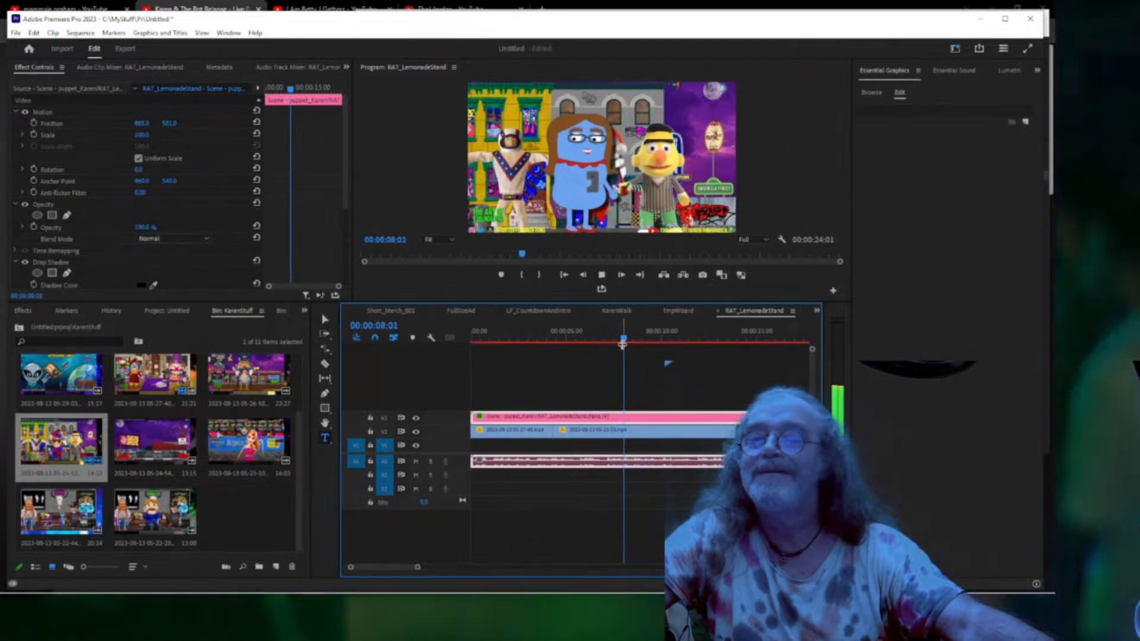
key(space)
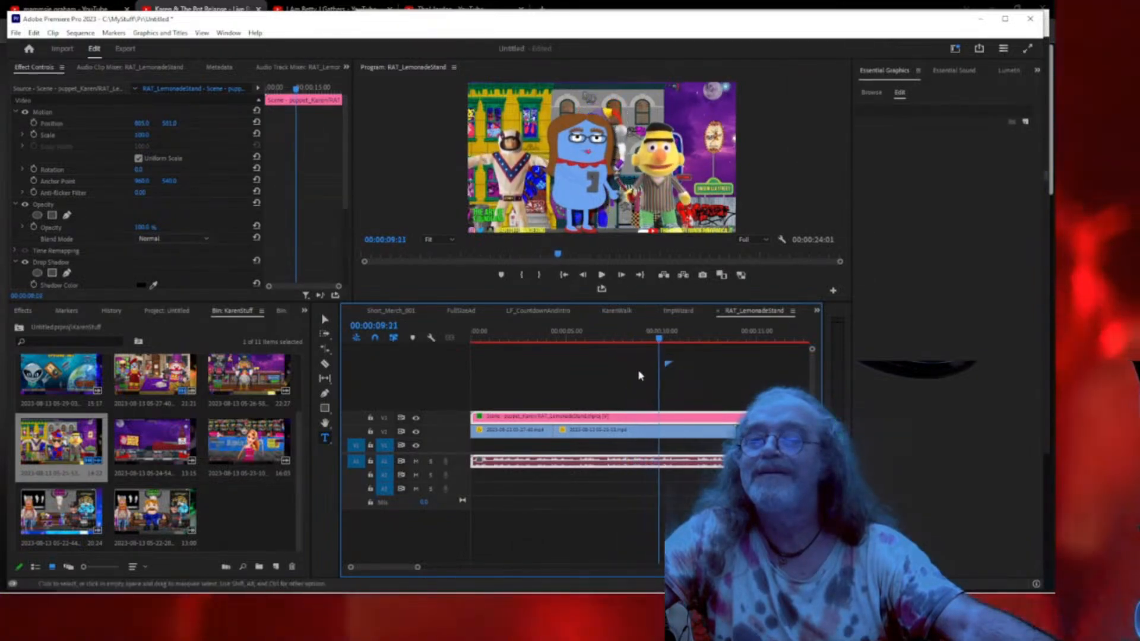
drag(734, 432, 656, 432)
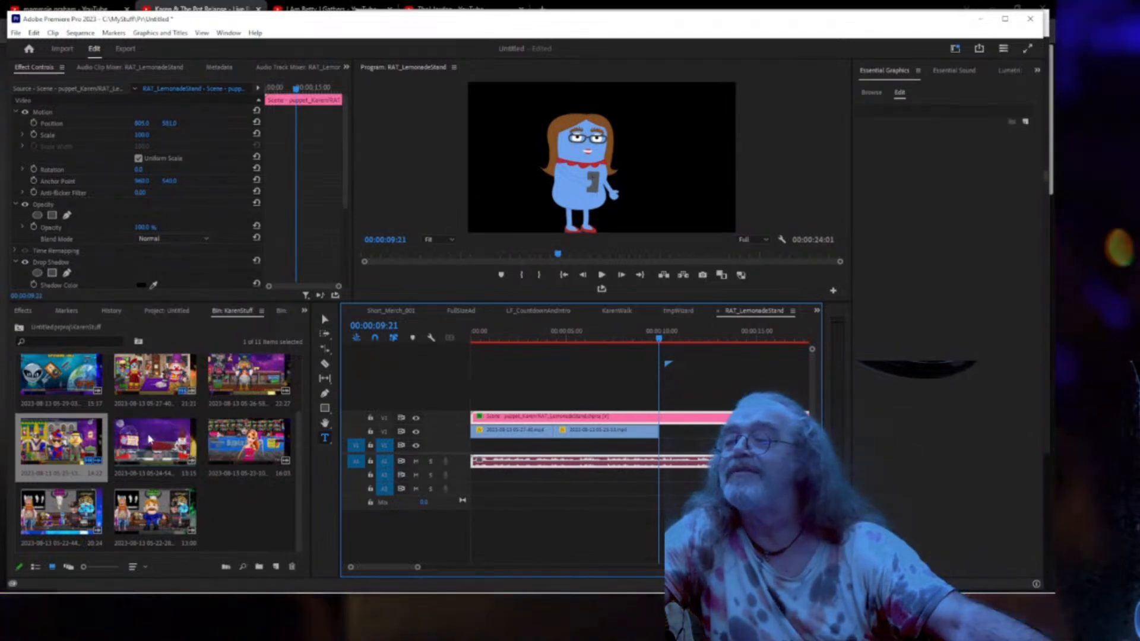
drag(148, 440, 675, 444)
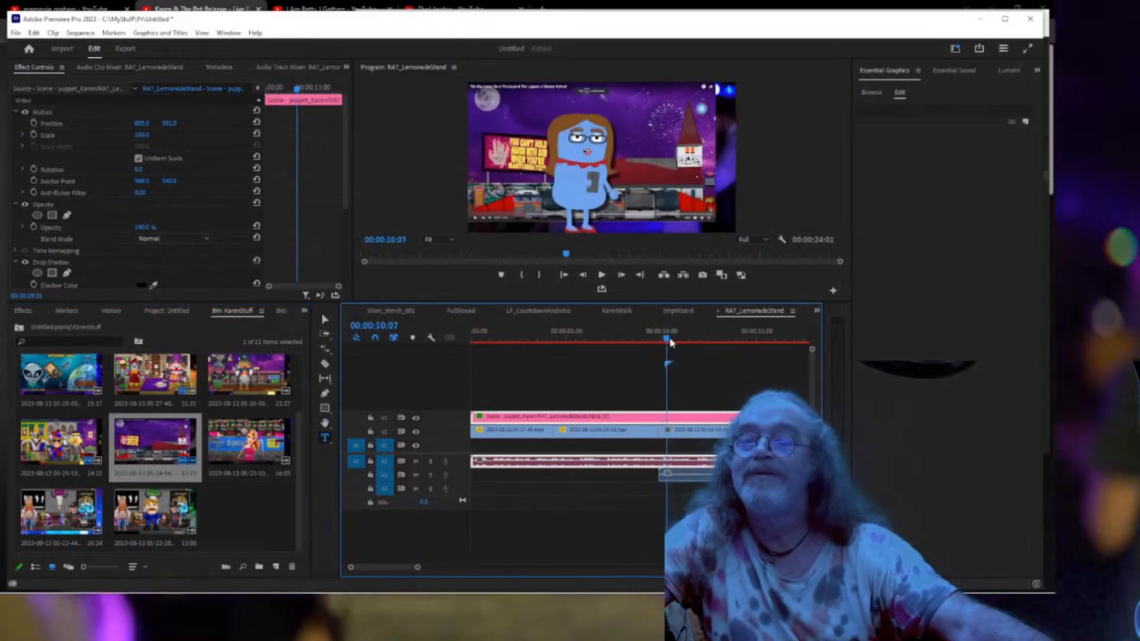
drag(682, 343, 715, 342)
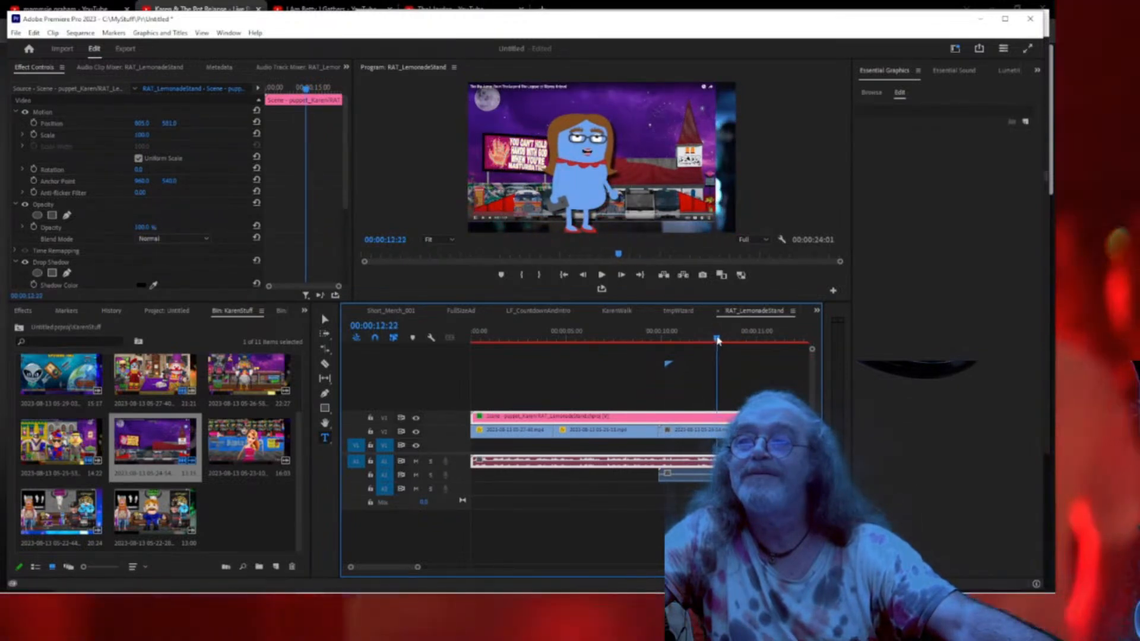
drag(714, 340, 718, 340)
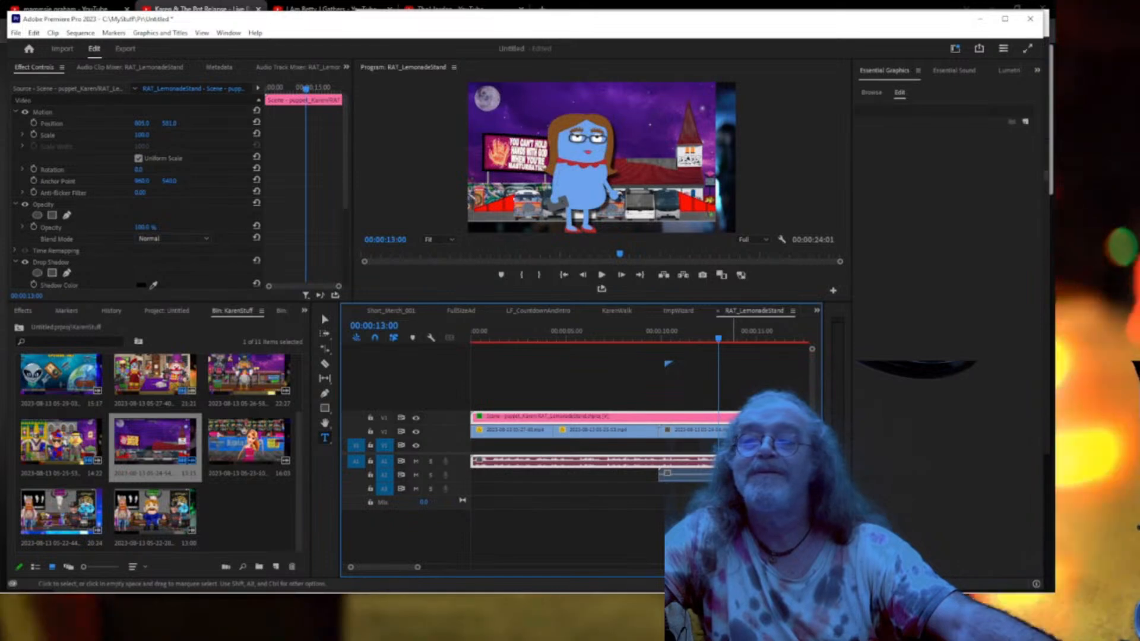
drag(665, 431, 709, 430)
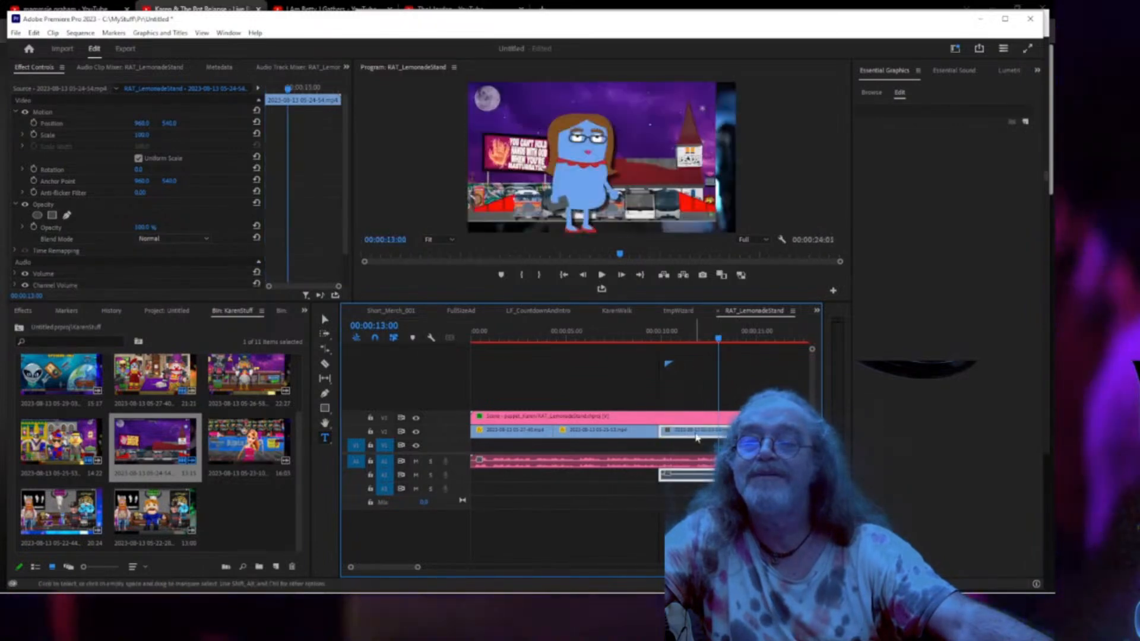
right_click(695, 438)
click(745, 224)
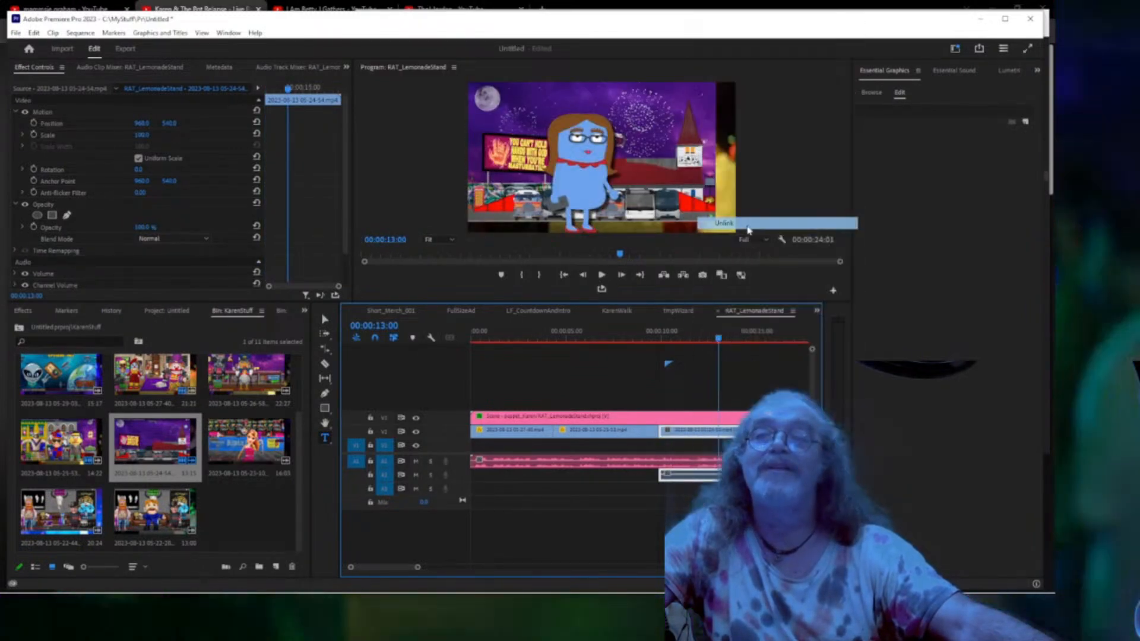
click(695, 478)
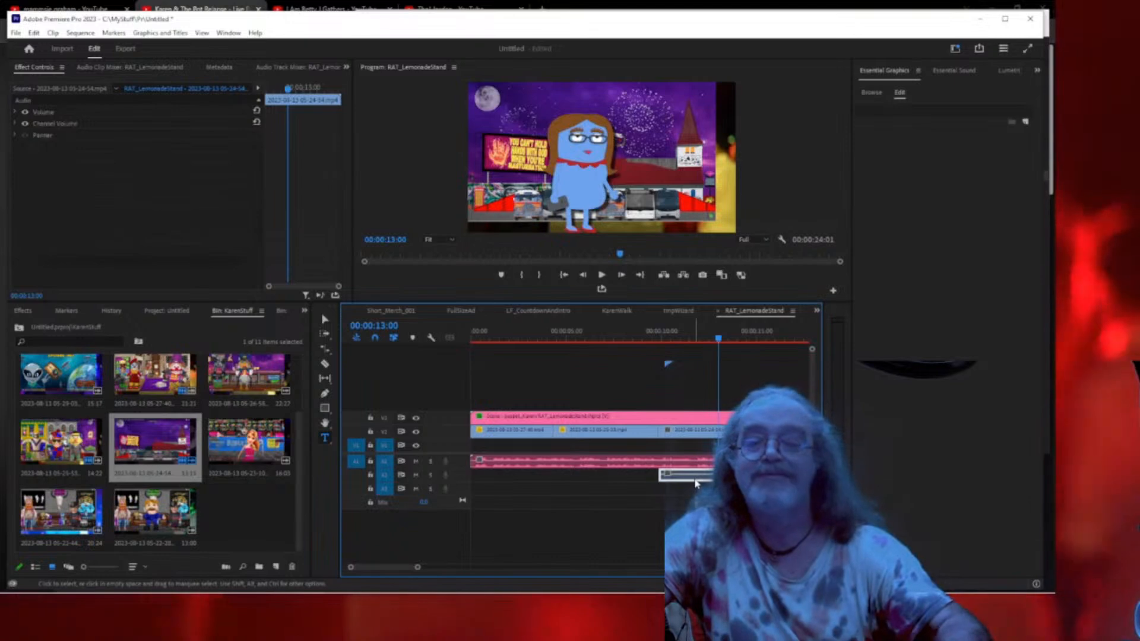
key(Delete)
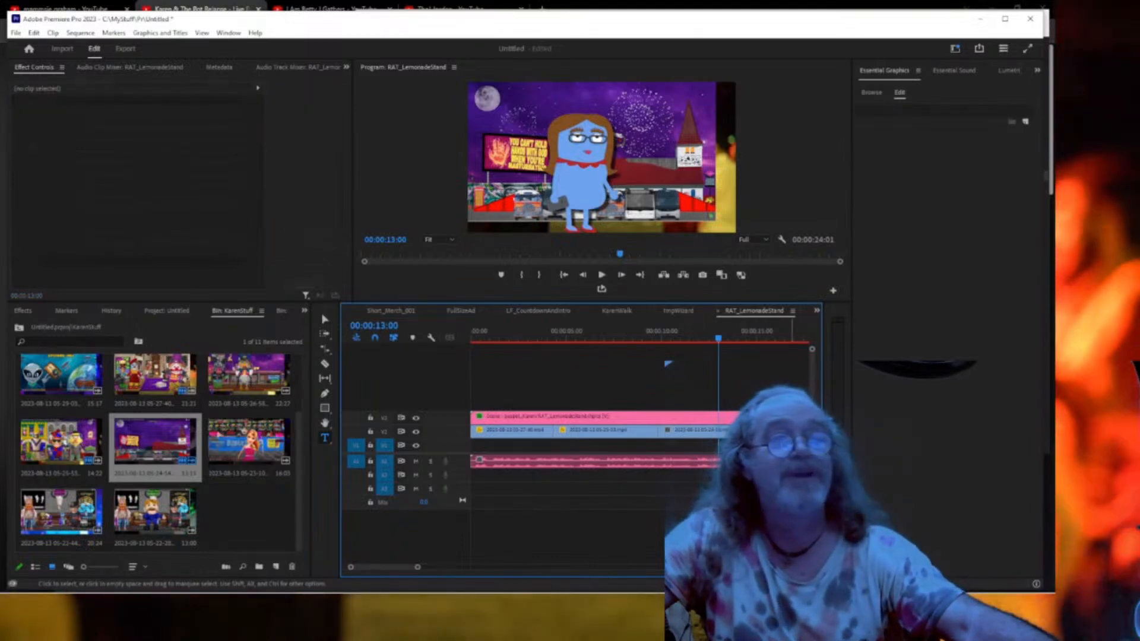
Review the backdrop full screen from about 00:00:08:13, then select the night-street clip.
click(631, 338)
key(space)
key(ctrl+grave)
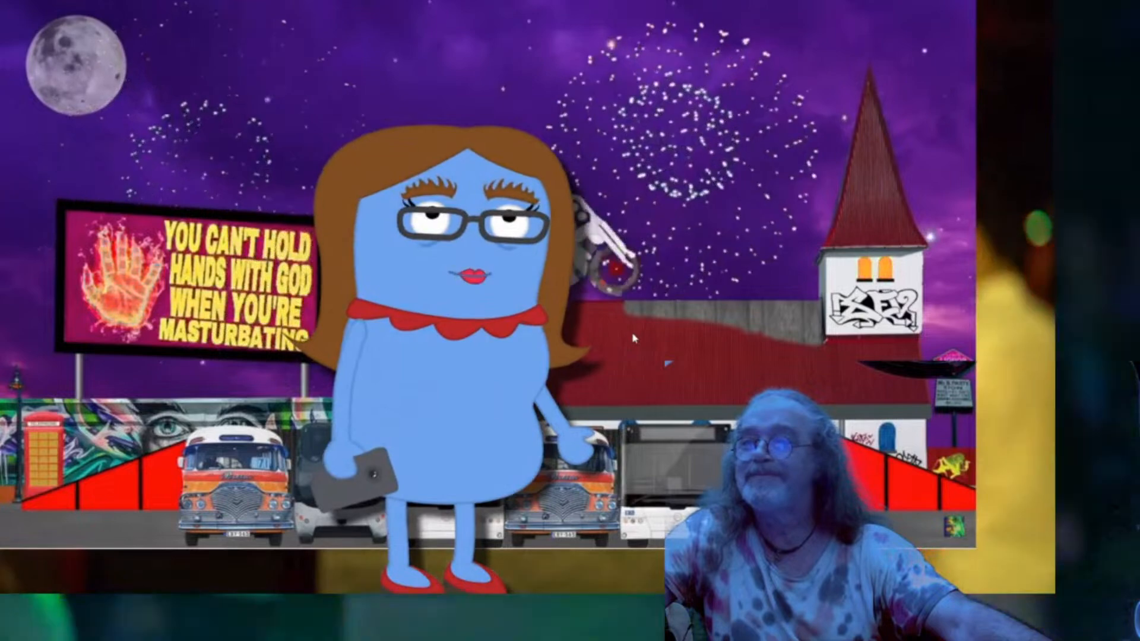
key(ctrl+grave)
key(space)
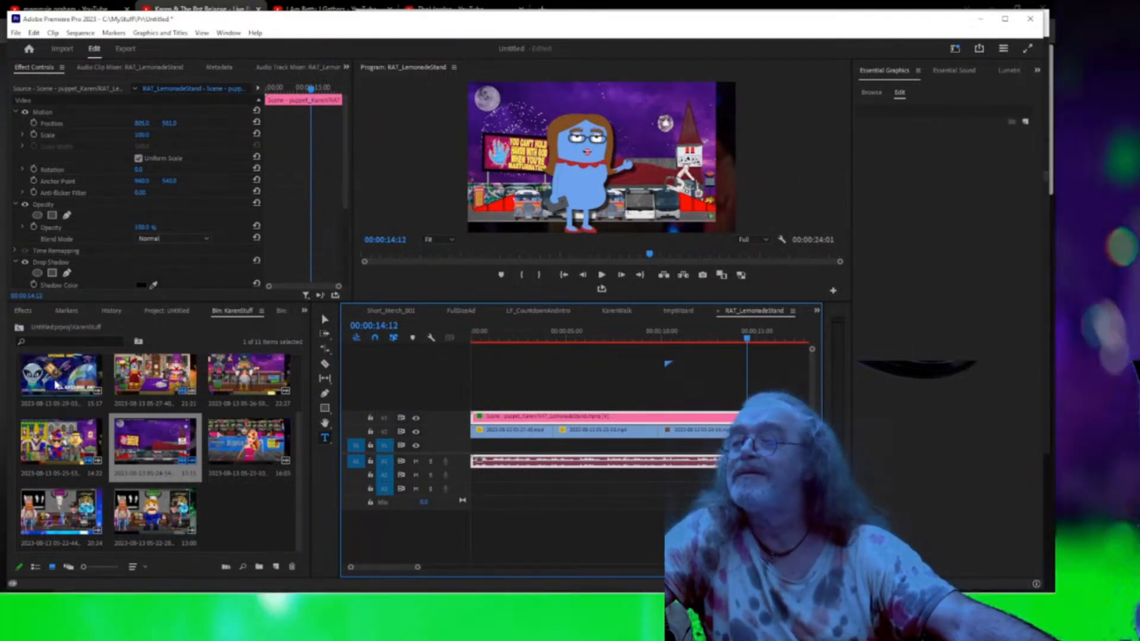
click(771, 431)
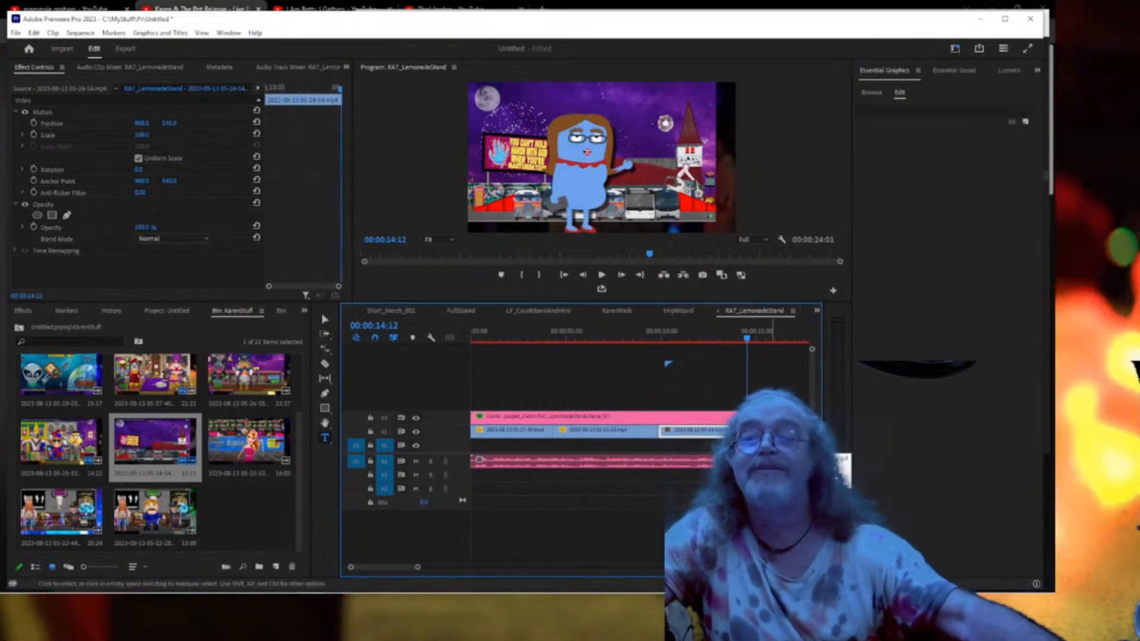
key(Delete)
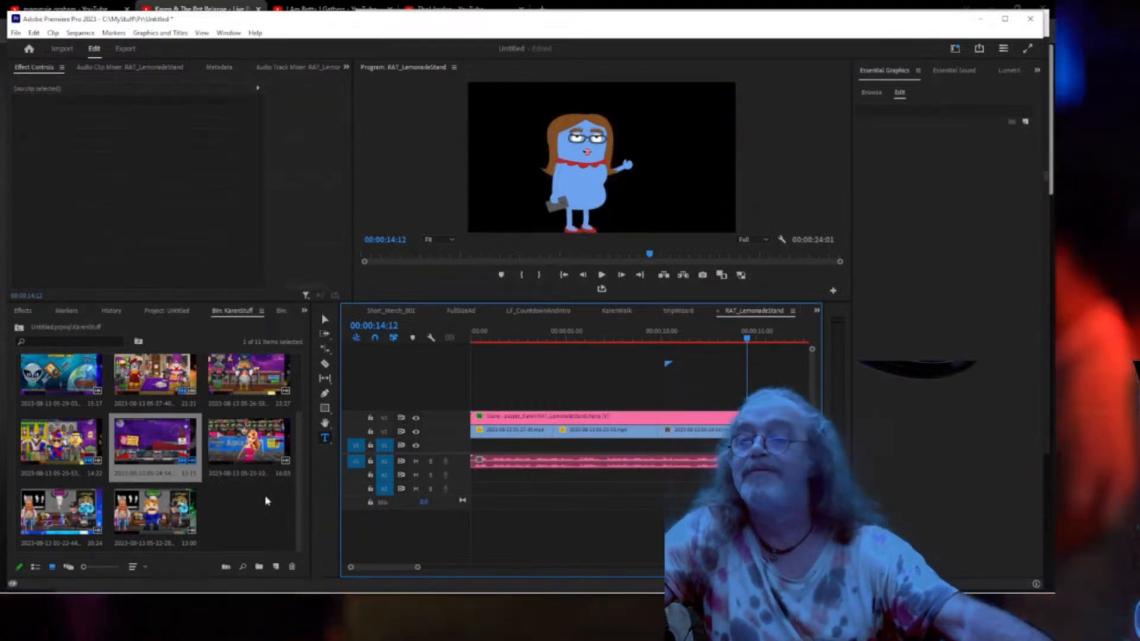
drag(425, 568, 430, 568)
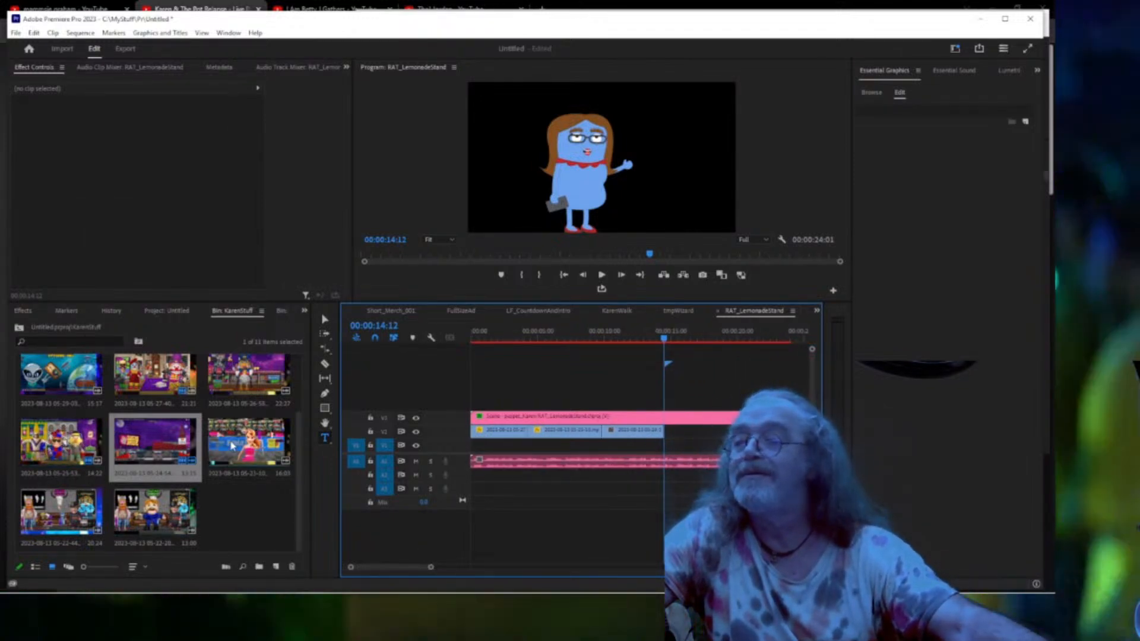
drag(231, 445, 685, 434)
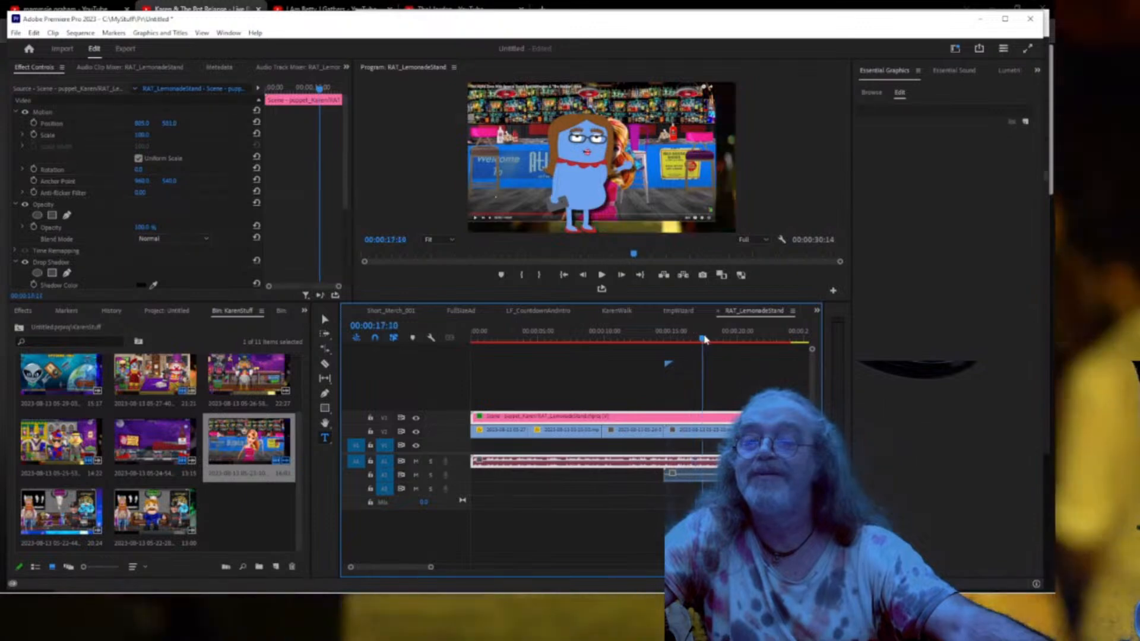
drag(704, 339, 776, 341)
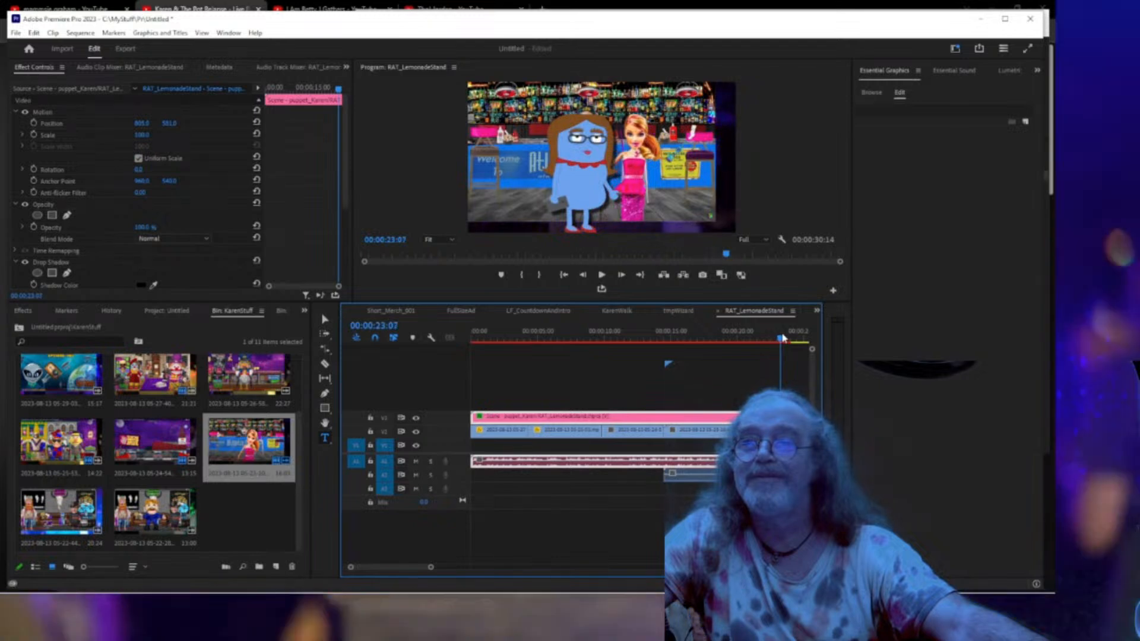
click(781, 433)
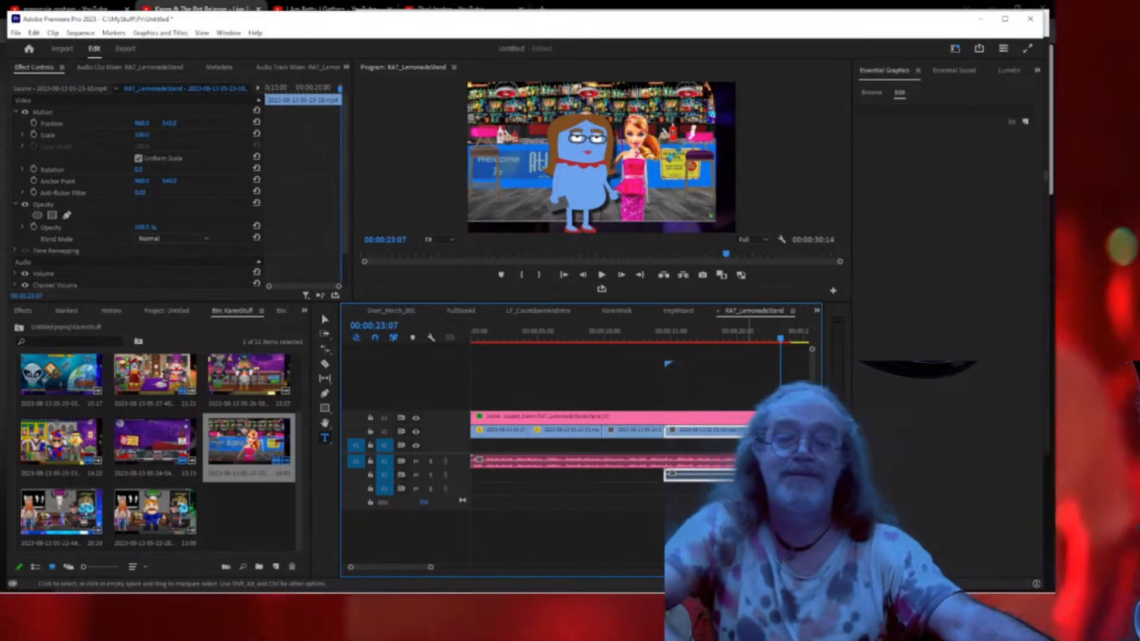
Move the doll-store clip earlier on V2 and review playback between 00:00:13 and 00:00:18.
click(795, 433)
drag(795, 433, 692, 442)
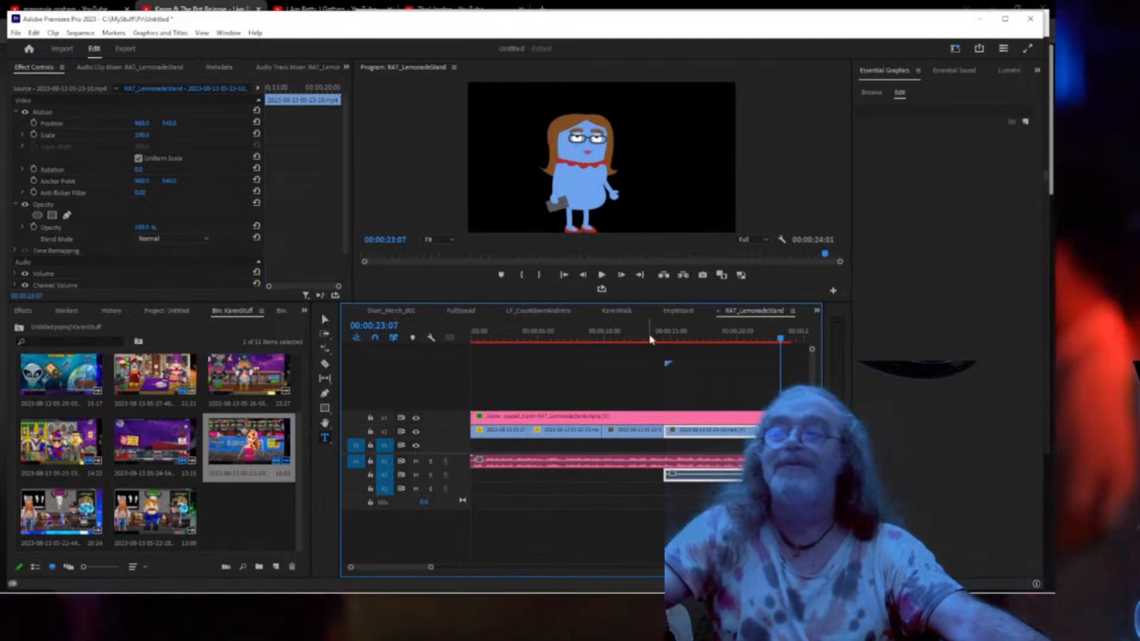
click(648, 337)
key(space)
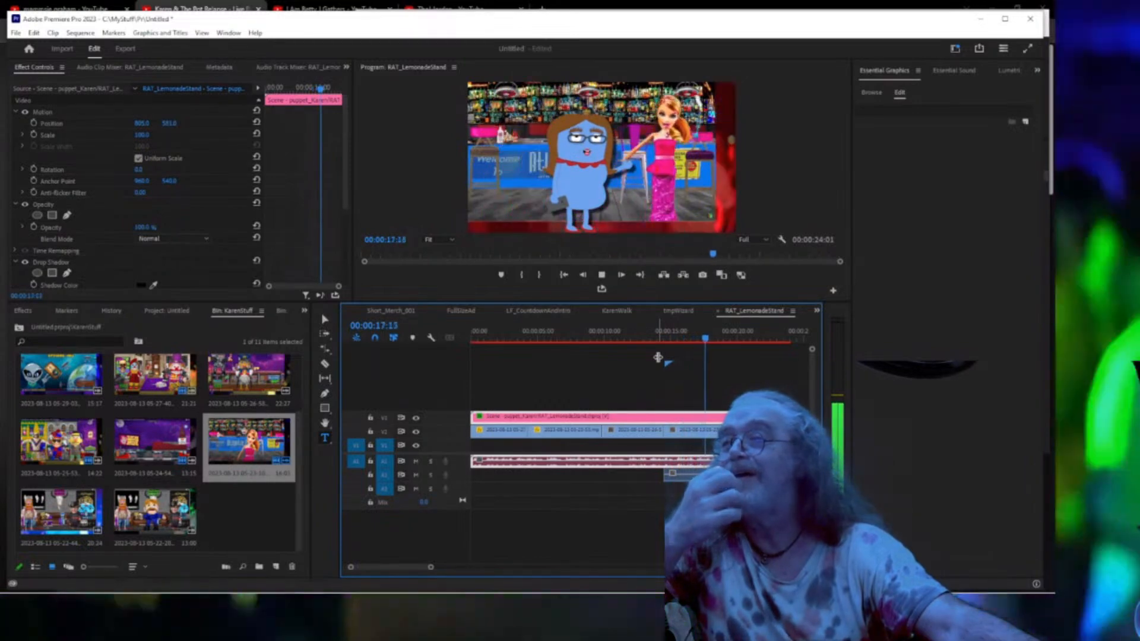
key(space)
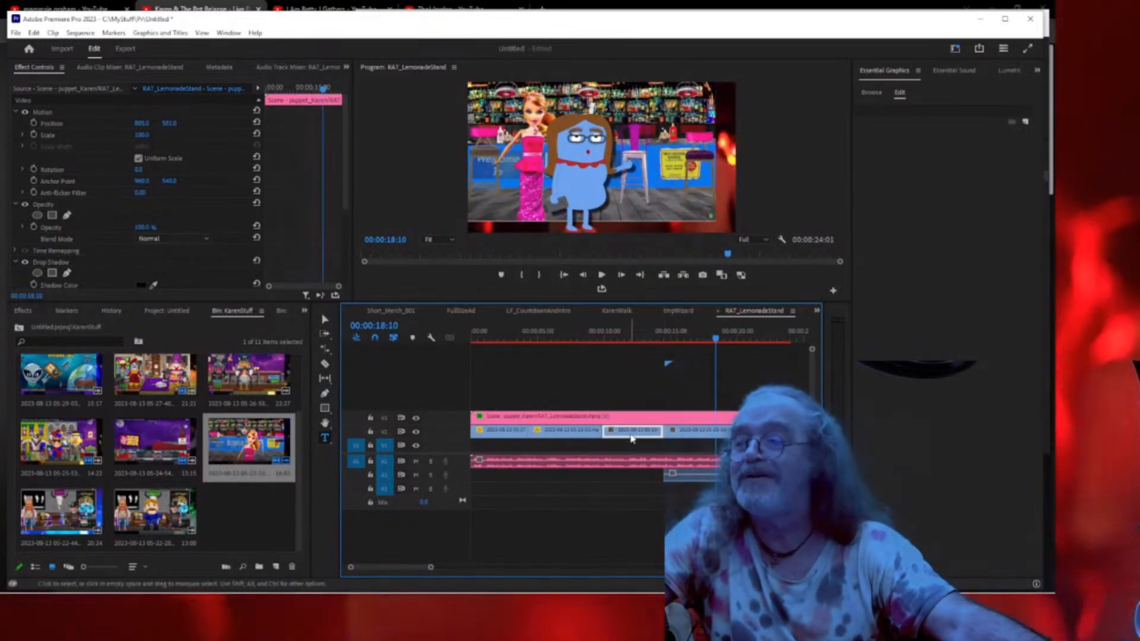
click(632, 429)
drag(632, 340, 582, 336)
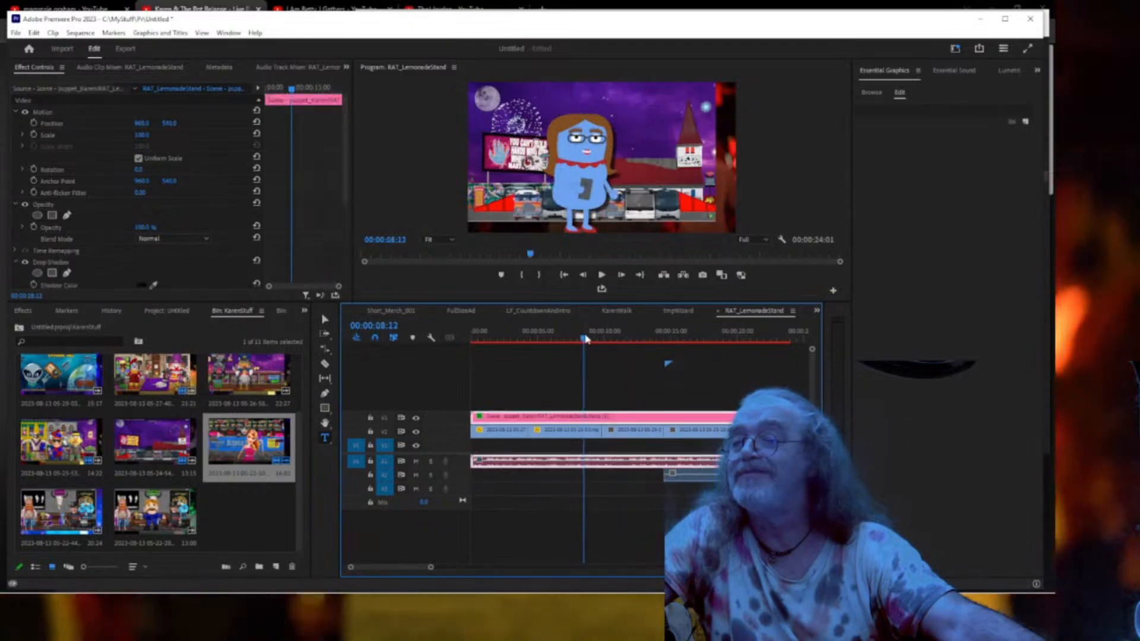
click(639, 431)
click(640, 339)
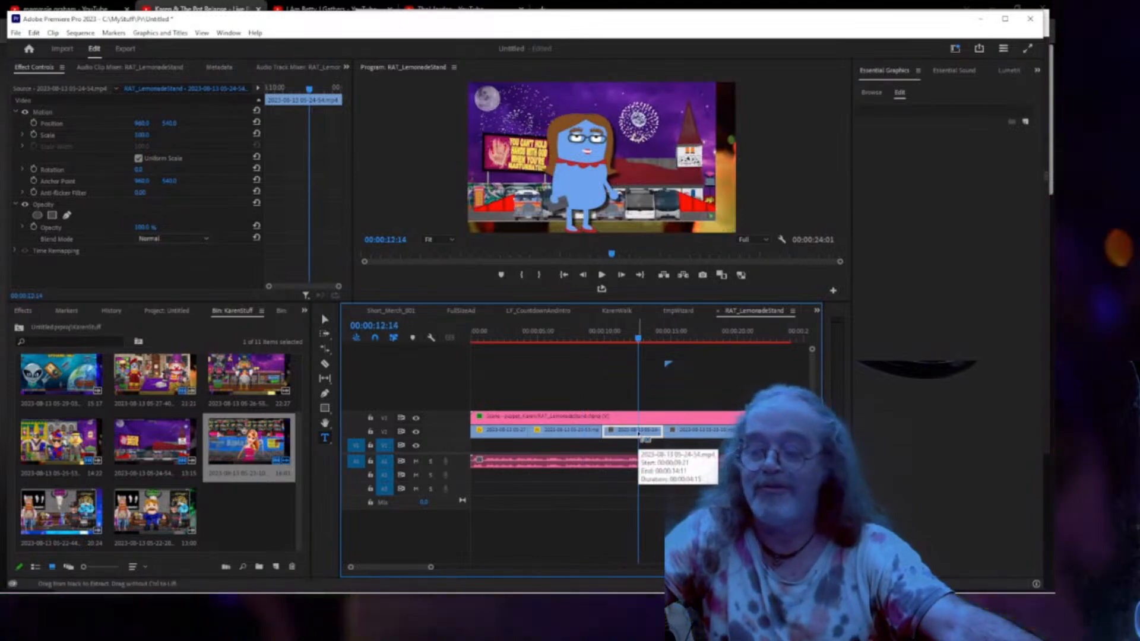
click(691, 429)
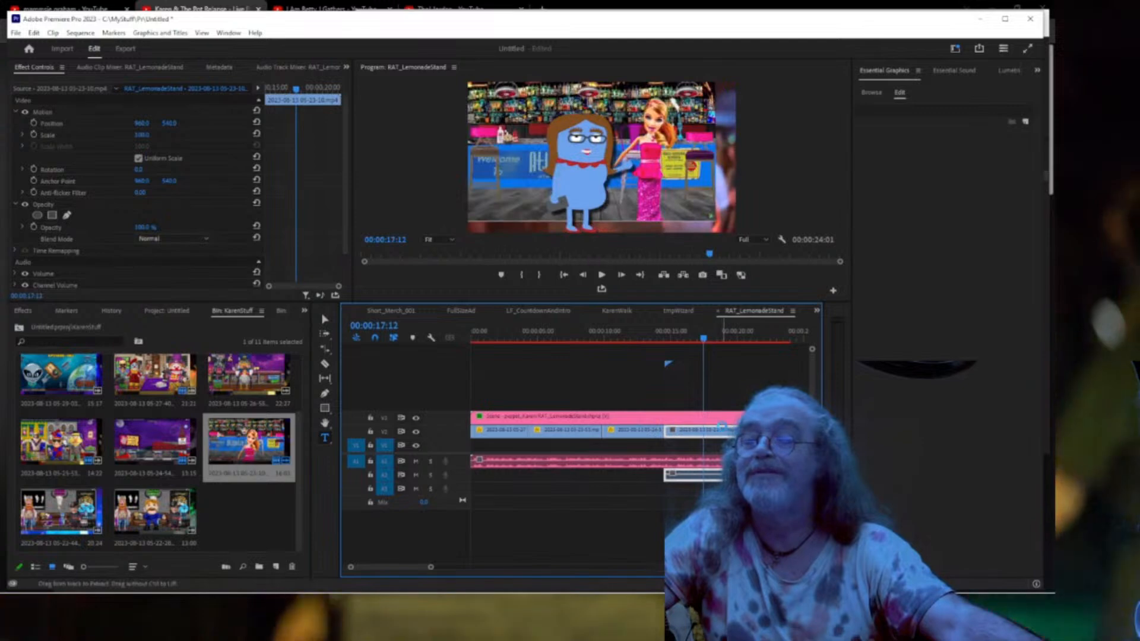
Paste the scale 114 Motion attributes onto the next background clip and delete its unlinked audio.
key(ctrl+alt+v)
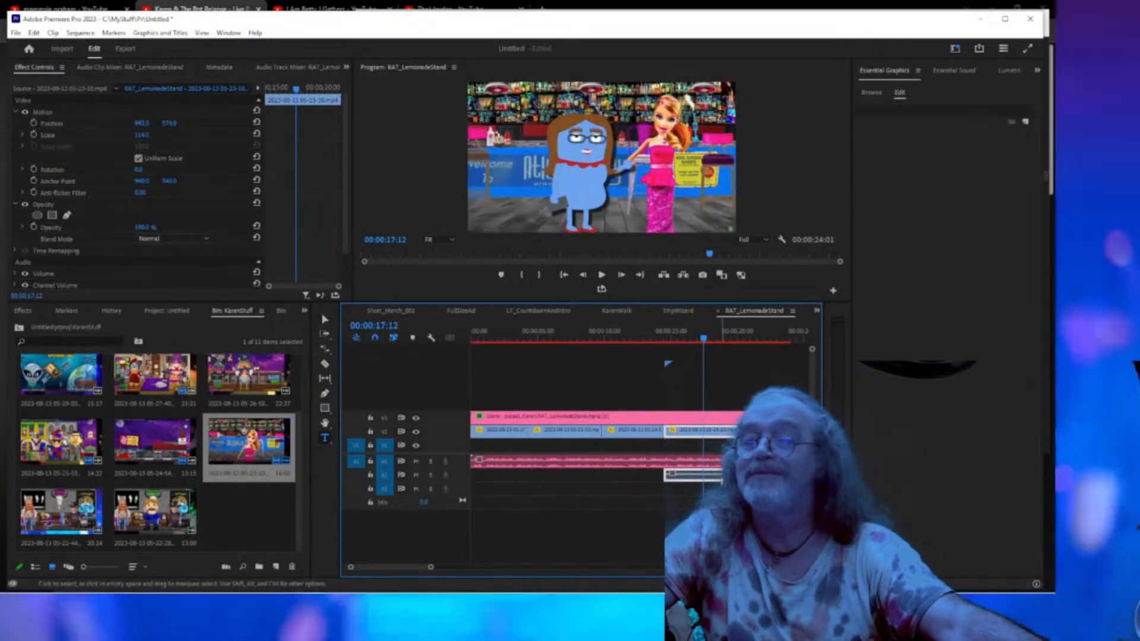
right_click(721, 430)
click(745, 224)
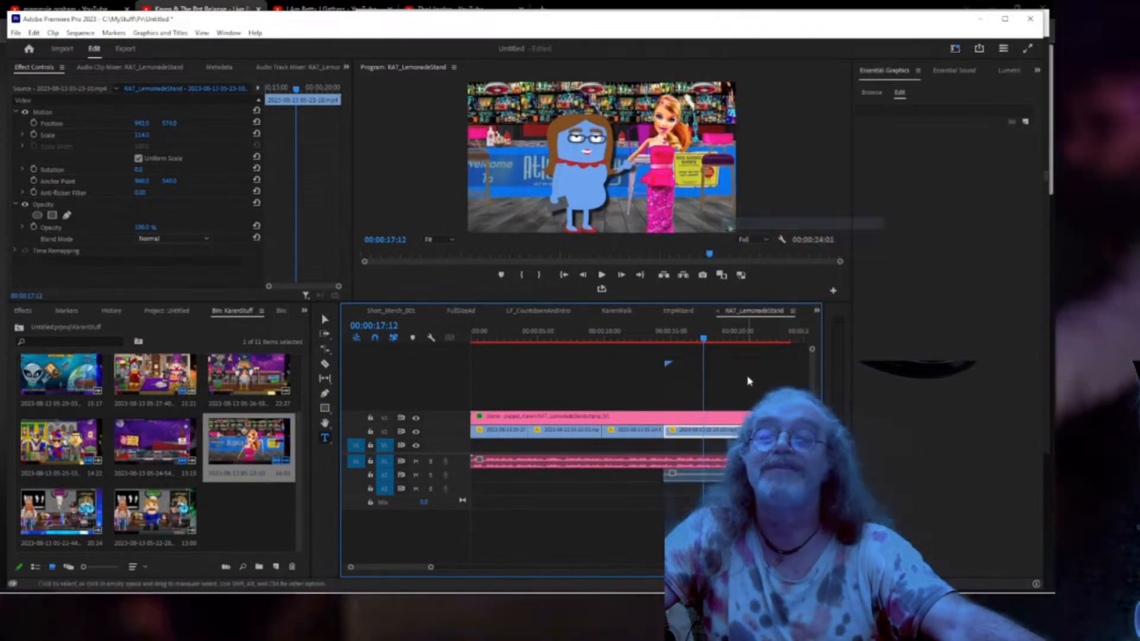
click(750, 475)
key(Delete)
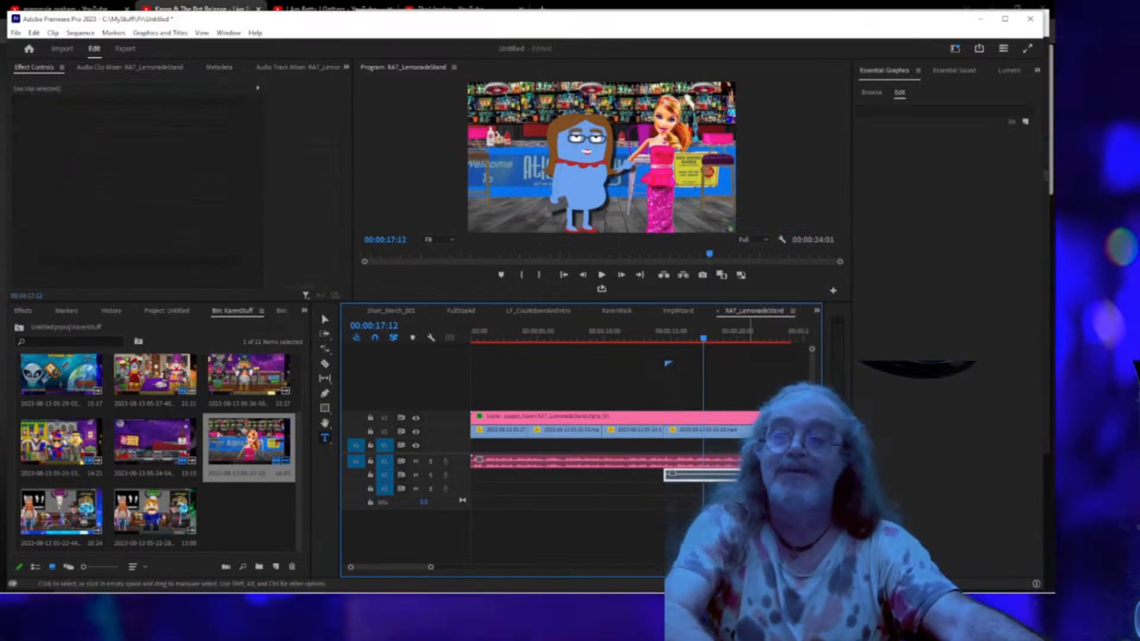
click(651, 338)
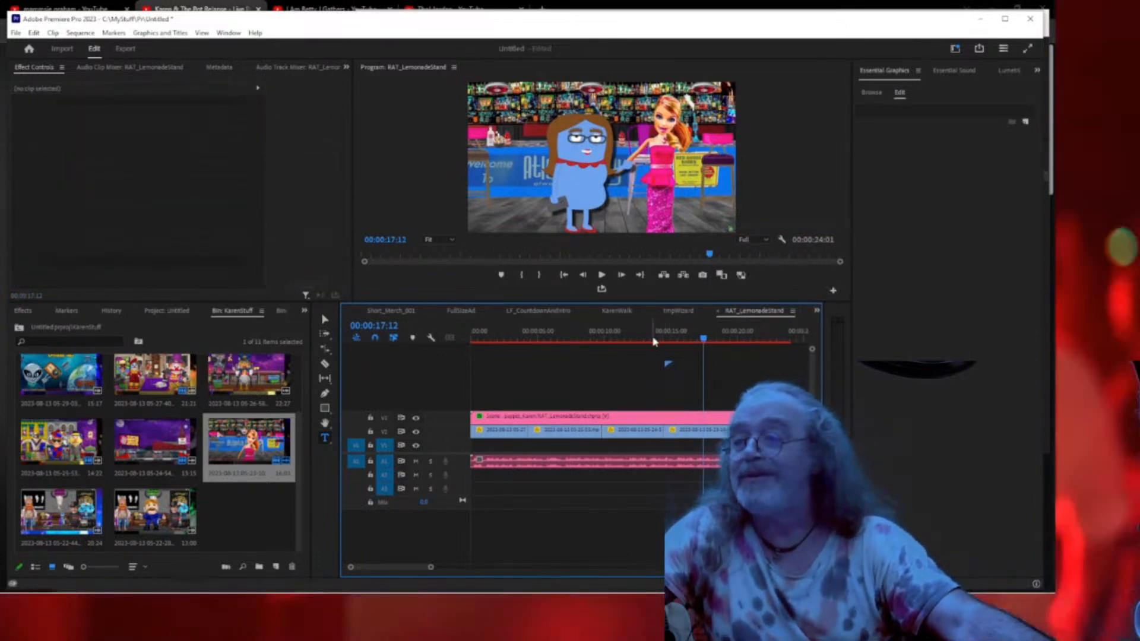
Review playback, trim the lemonade-stand clip's end, and add the Alpha Zone studio clip after it.
key(space)
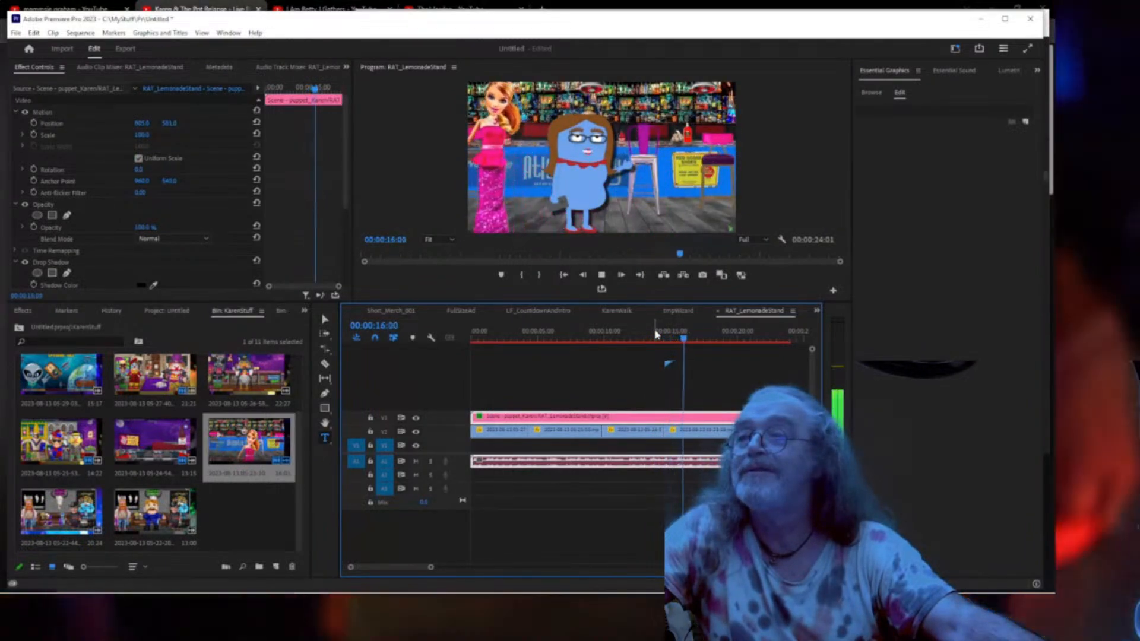
key(space)
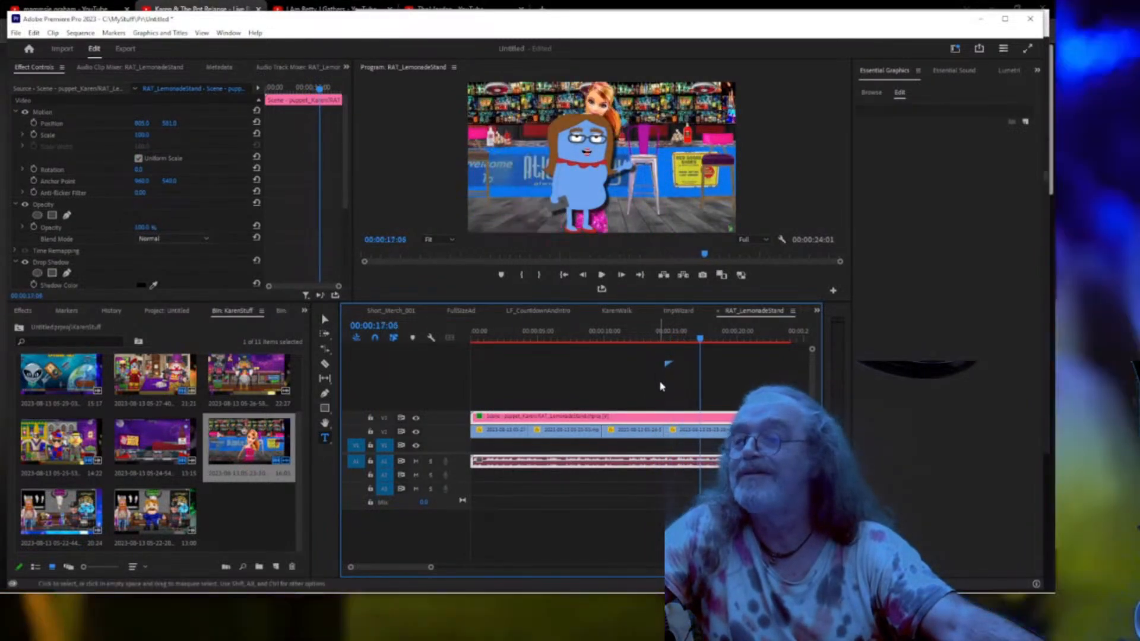
key(space)
key(space)
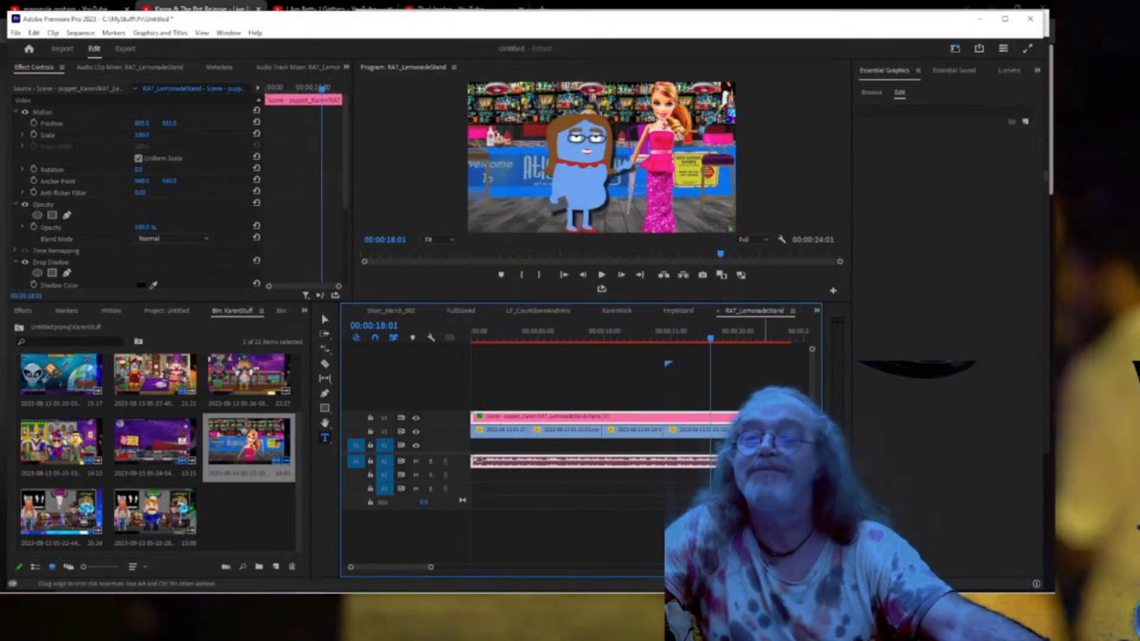
drag(716, 432, 710, 433)
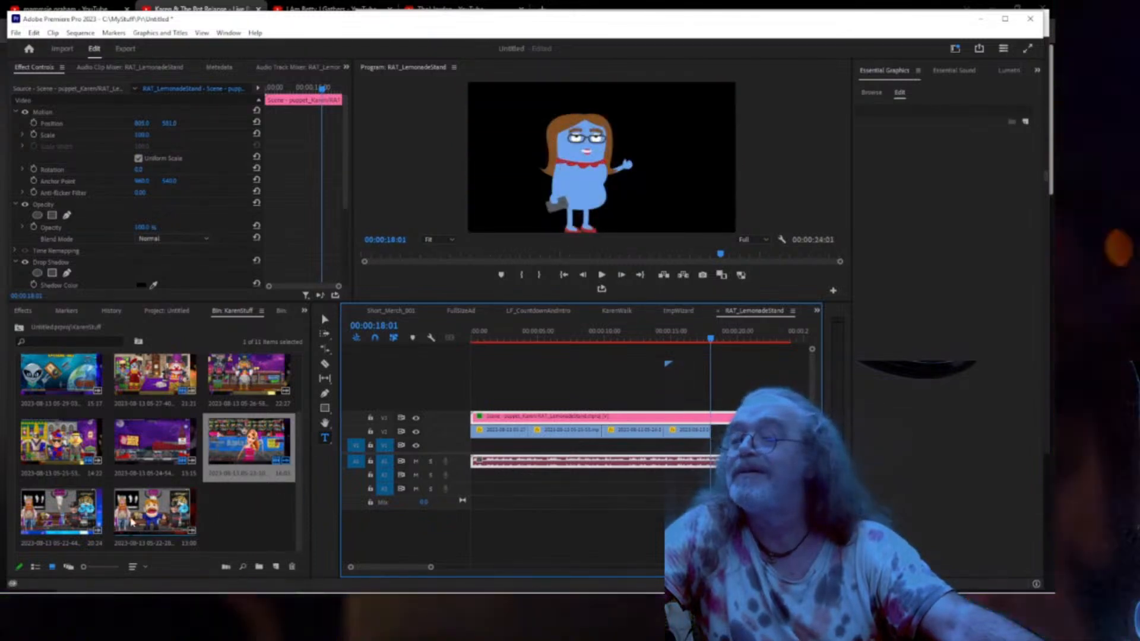
drag(178, 510, 716, 432)
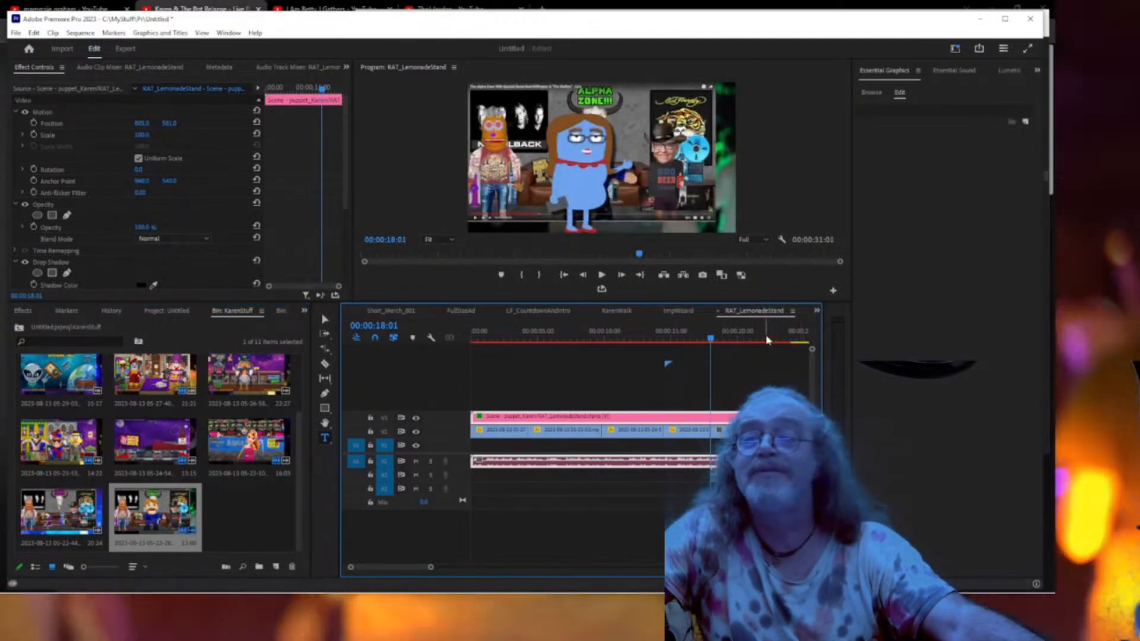
Check the new Alpha Zone clip and unlink its audio from the video.
click(765, 339)
drag(769, 339, 773, 339)
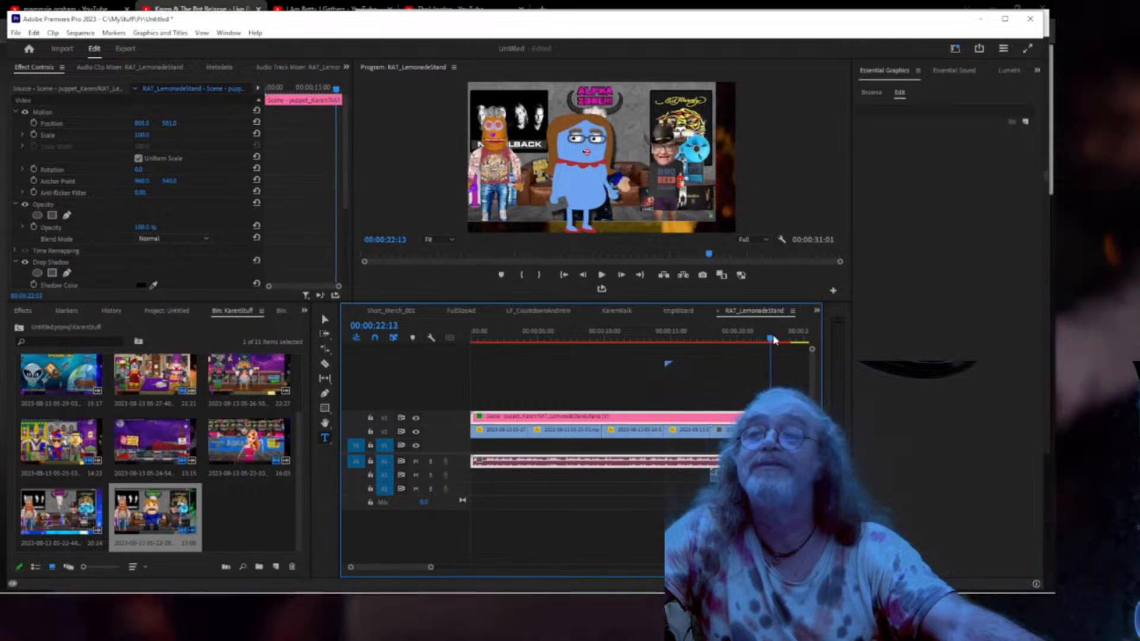
click(782, 432)
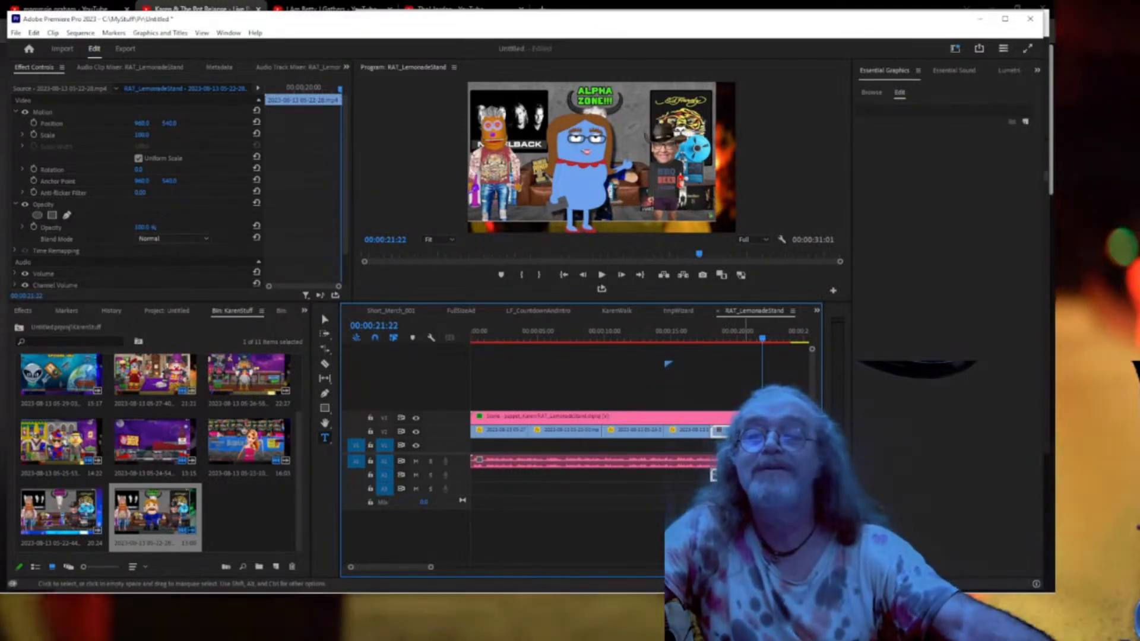
click(783, 432)
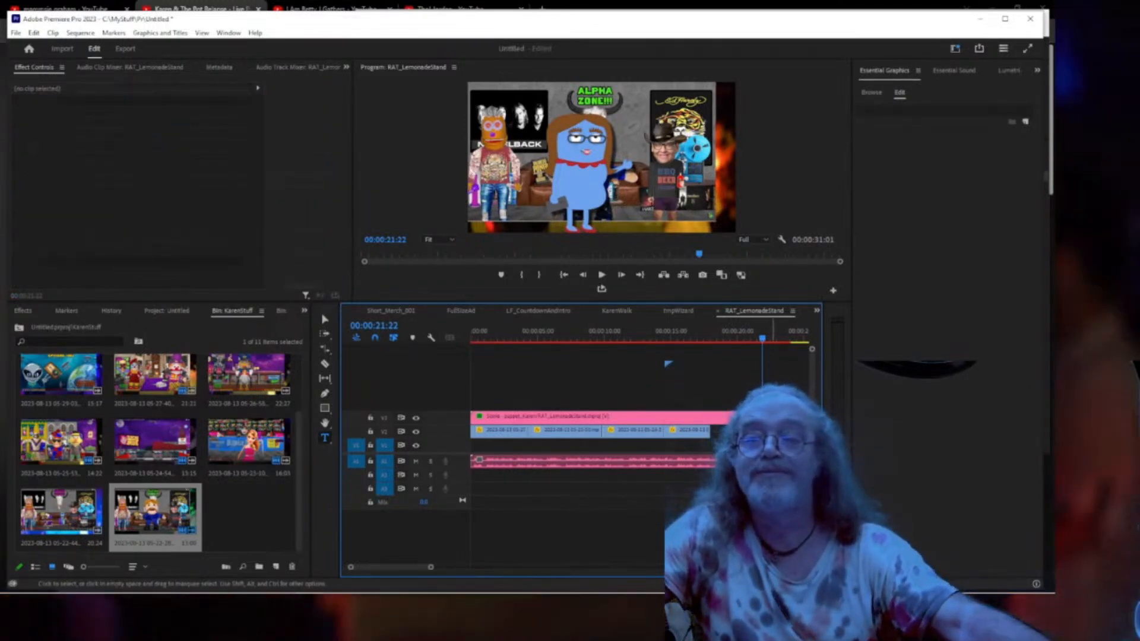
click(715, 429)
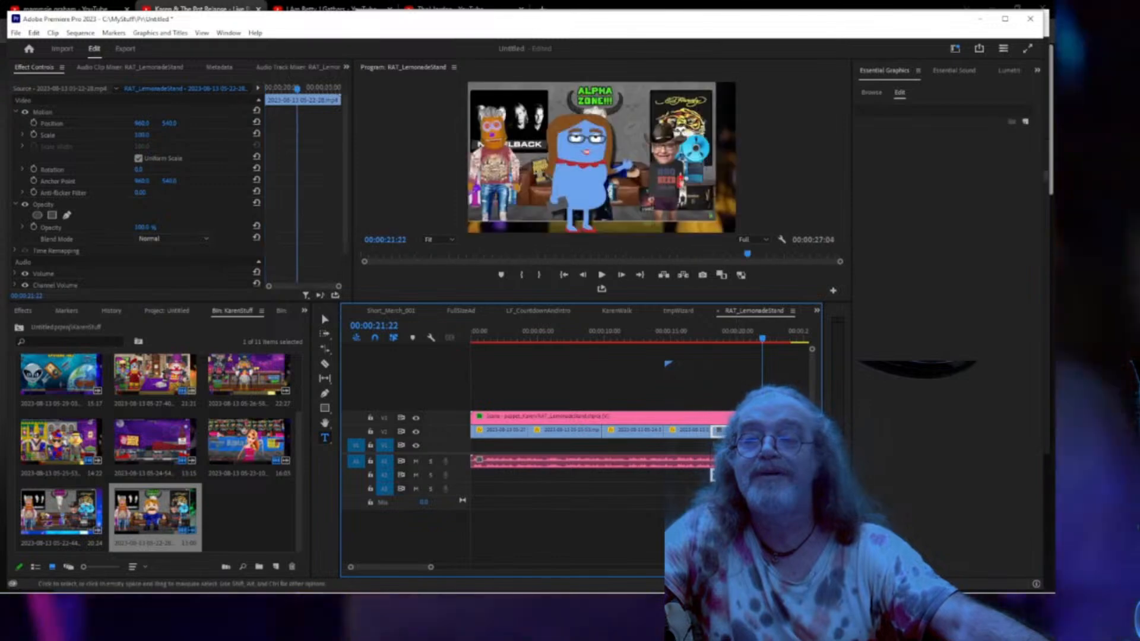
right_click(736, 429)
click(765, 224)
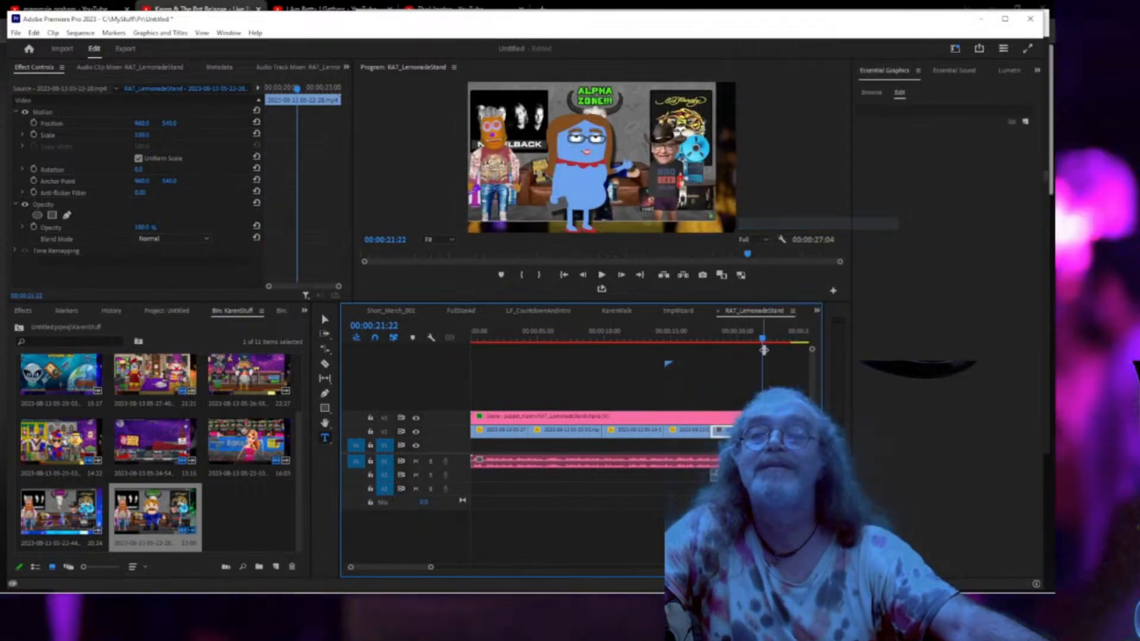
click(736, 476)
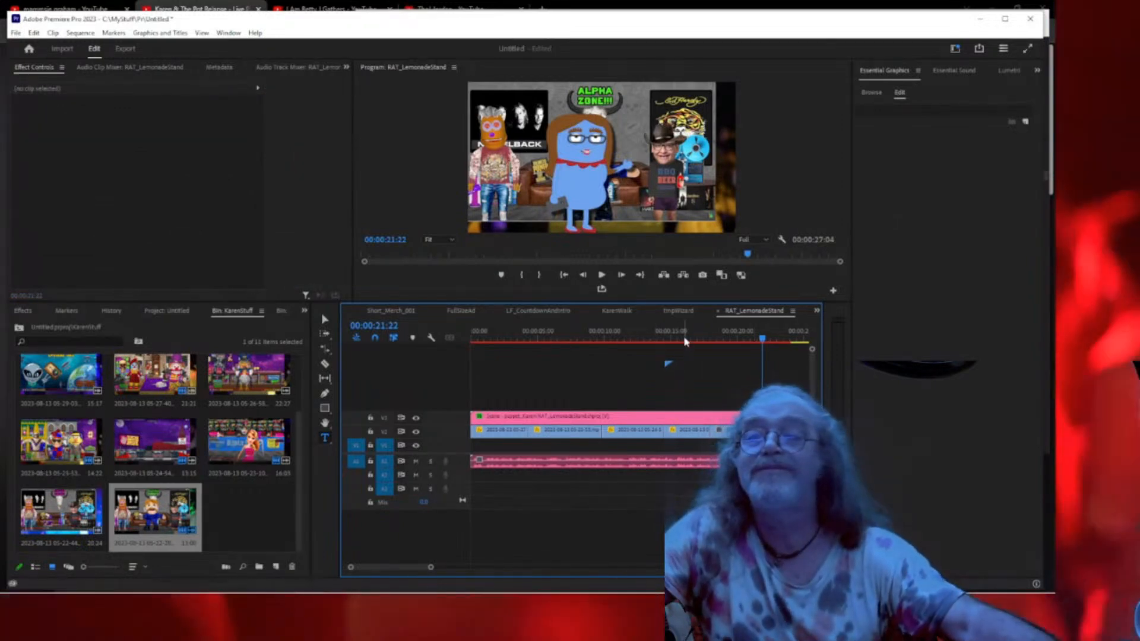
Paste the same enlarged scale and position onto the Alpha Zone clip, then review from 00:00:16:17.
click(690, 337)
click(760, 430)
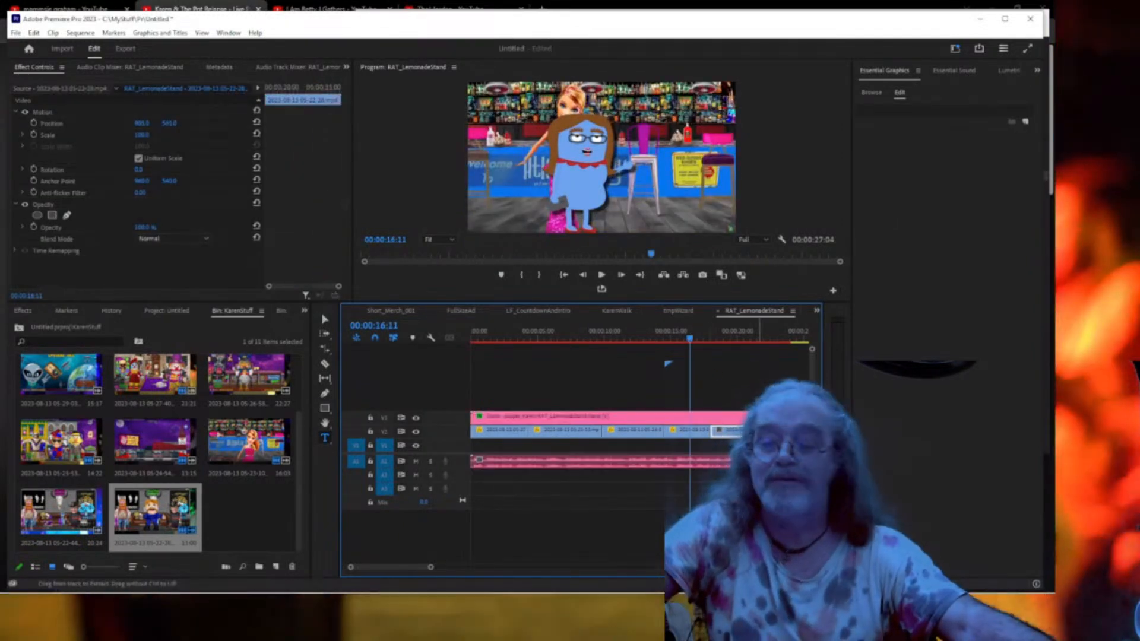
click(735, 338)
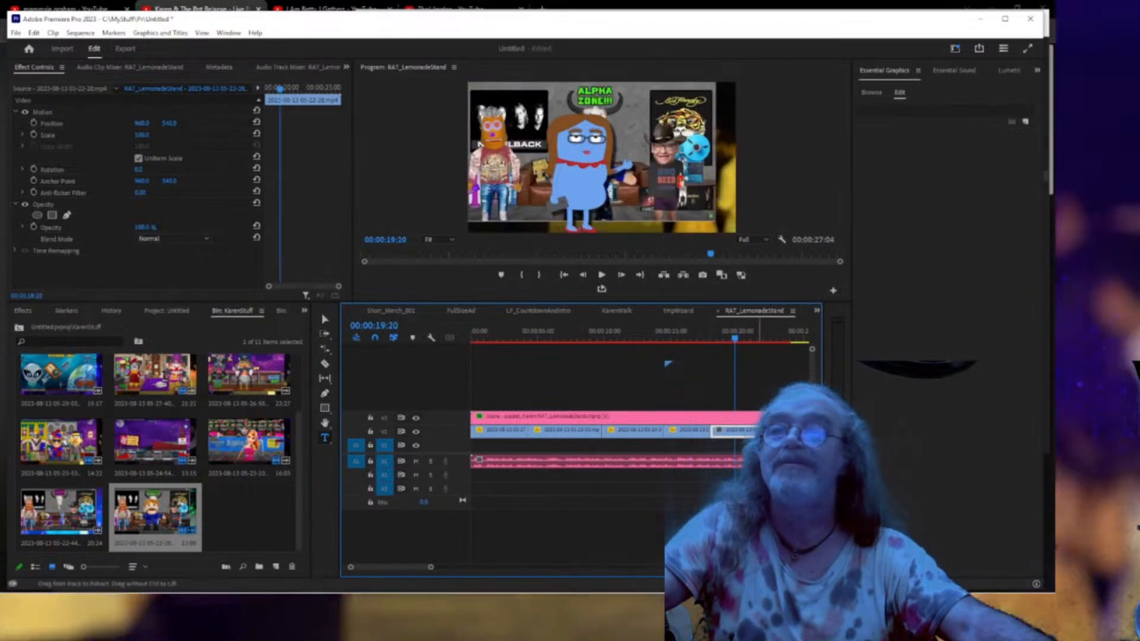
key(ctrl+v)
click(693, 338)
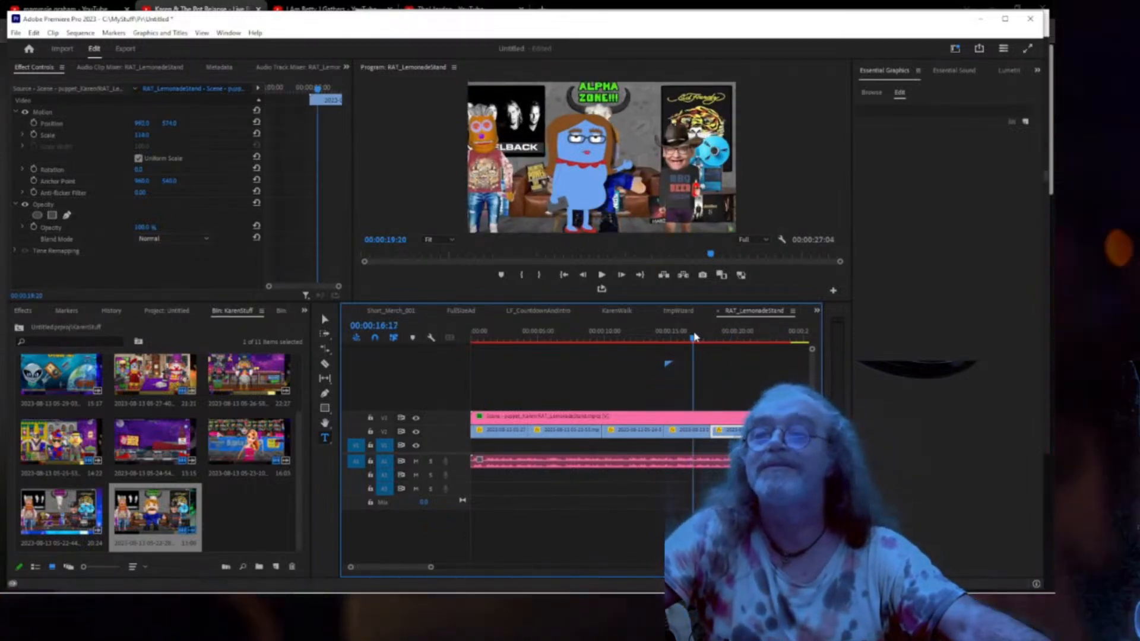
Trim the end of the Alpha Zone clip on V2 so the sequence runs 00:00:24:01.
key(space)
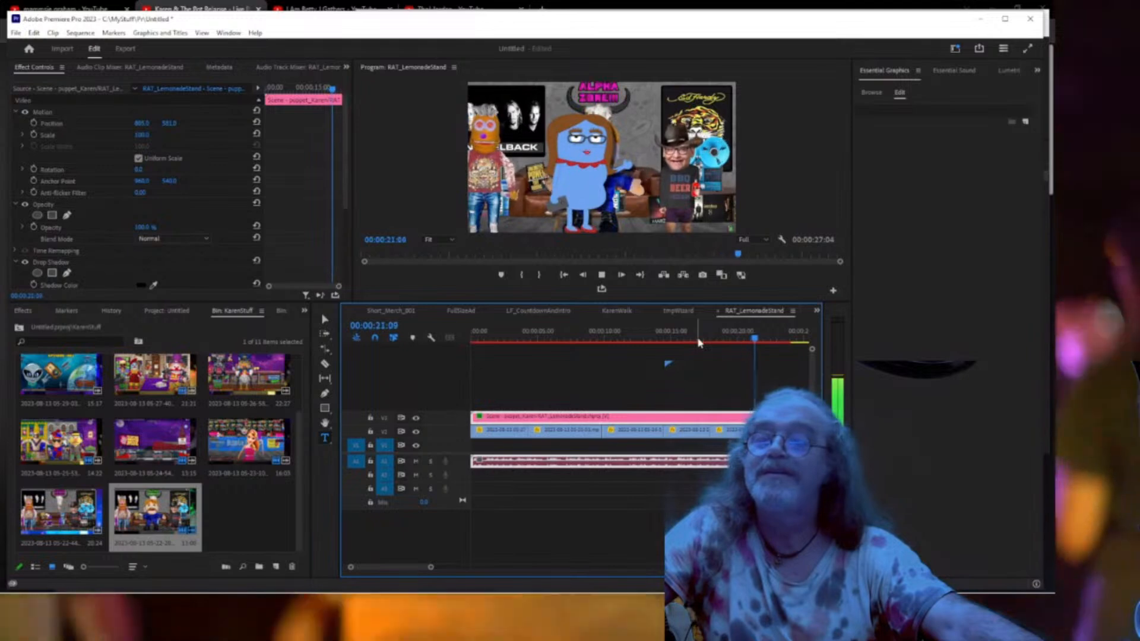
key(space)
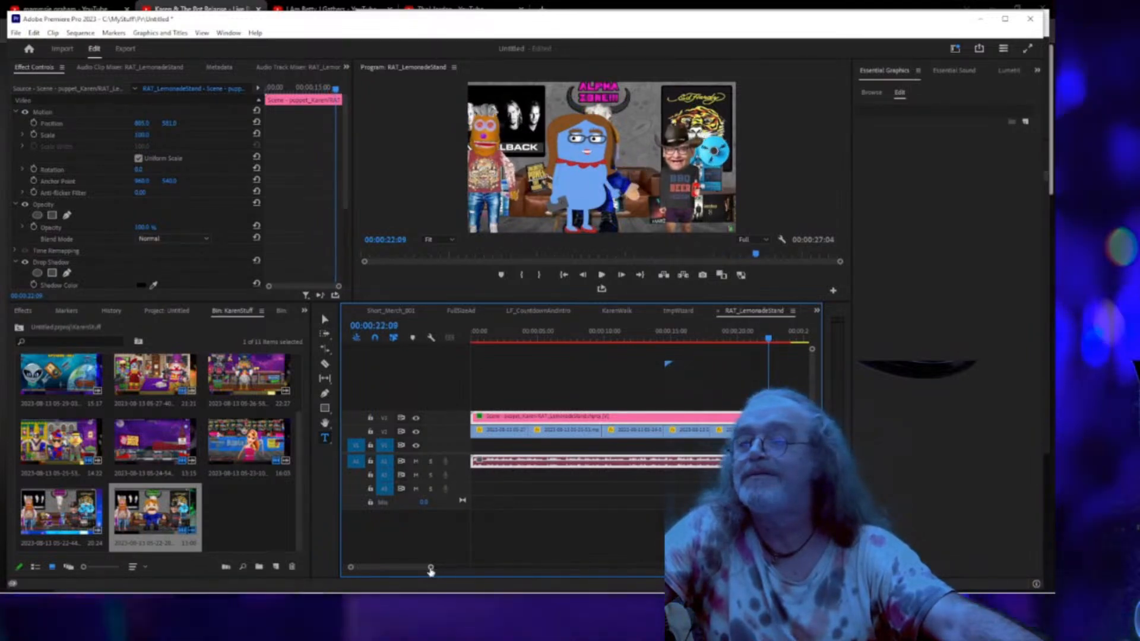
drag(431, 569, 450, 568)
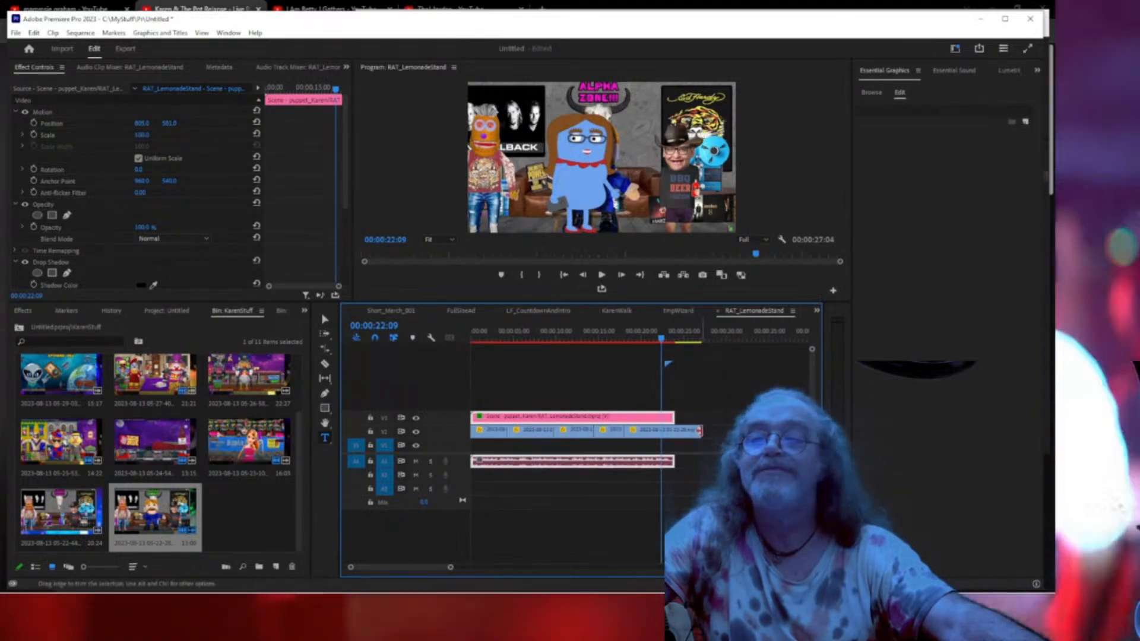
drag(700, 430, 670, 432)
Review the trimmed sequence full screen, then scrub back to 00:00:04:19.
key(space)
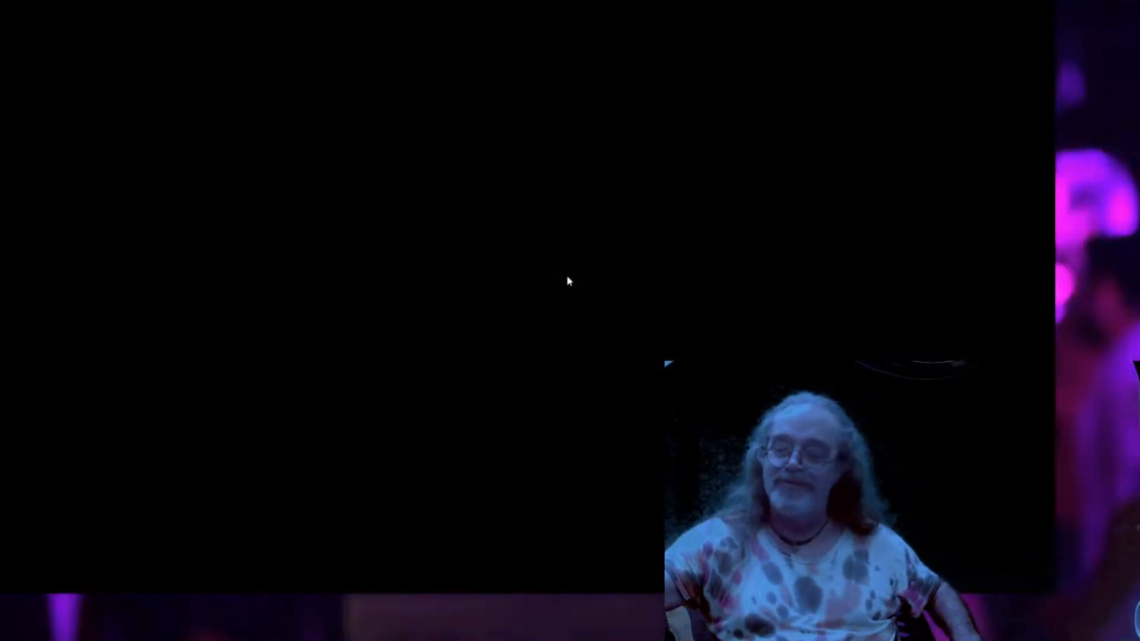
key(Escape)
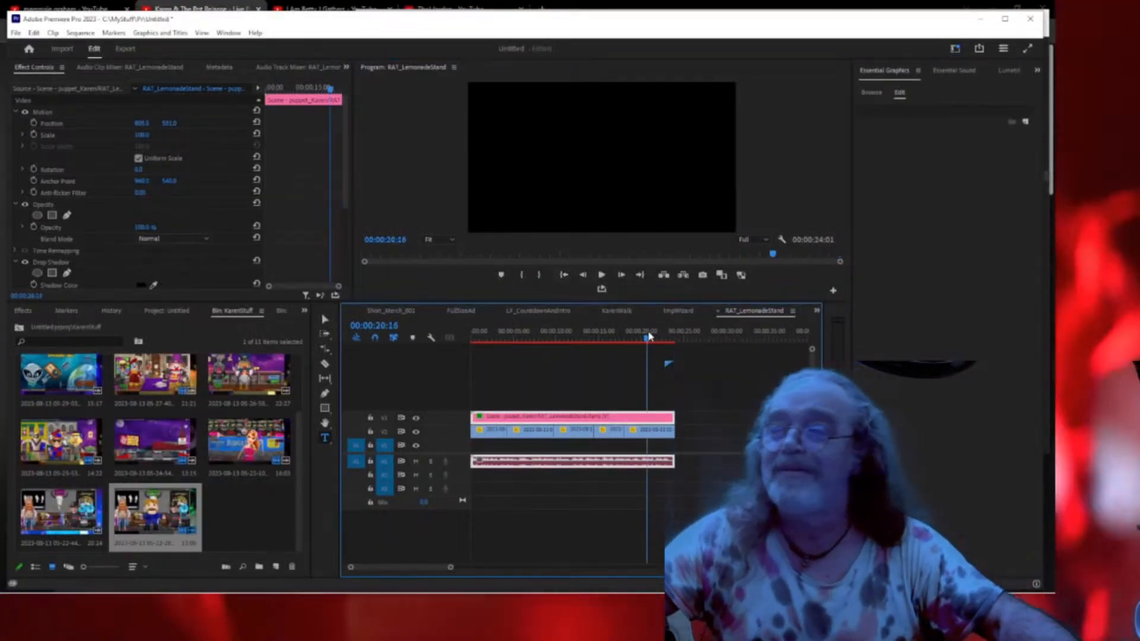
click(548, 339)
drag(549, 360, 513, 364)
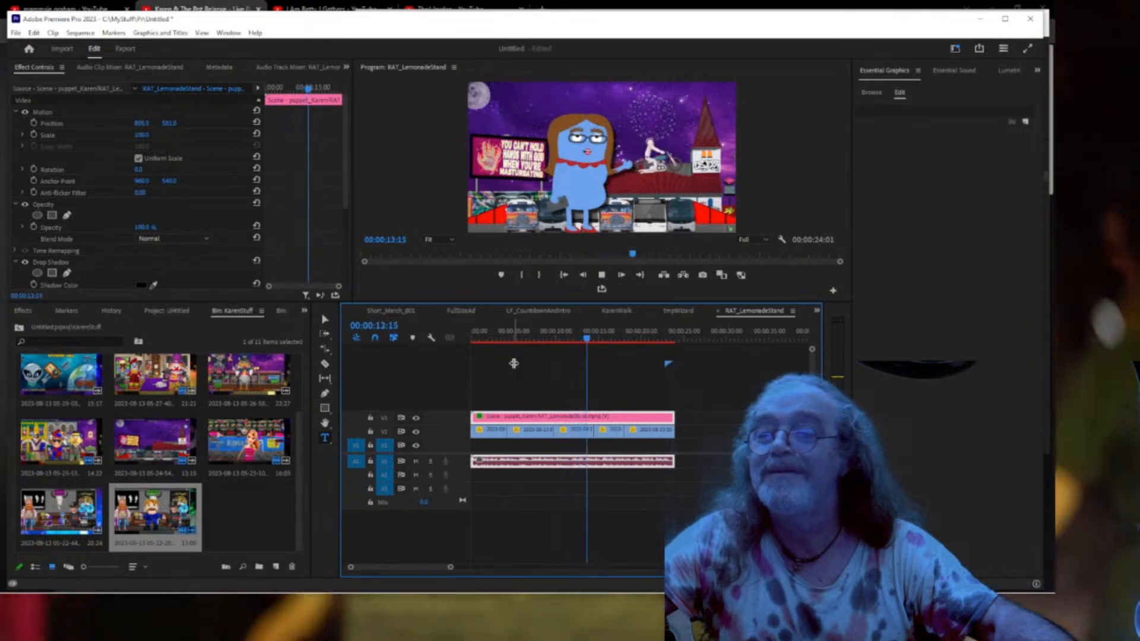
key(space)
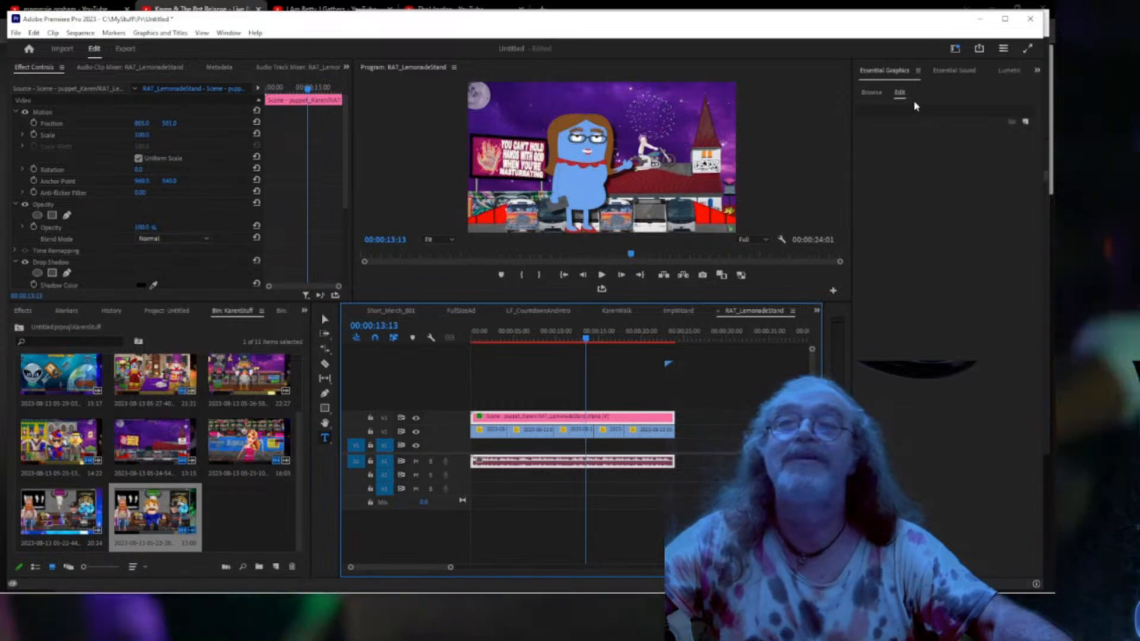
Add a new text layer and type the title 'The Art Of Floundering Podcast'.
click(1025, 124)
click(1016, 134)
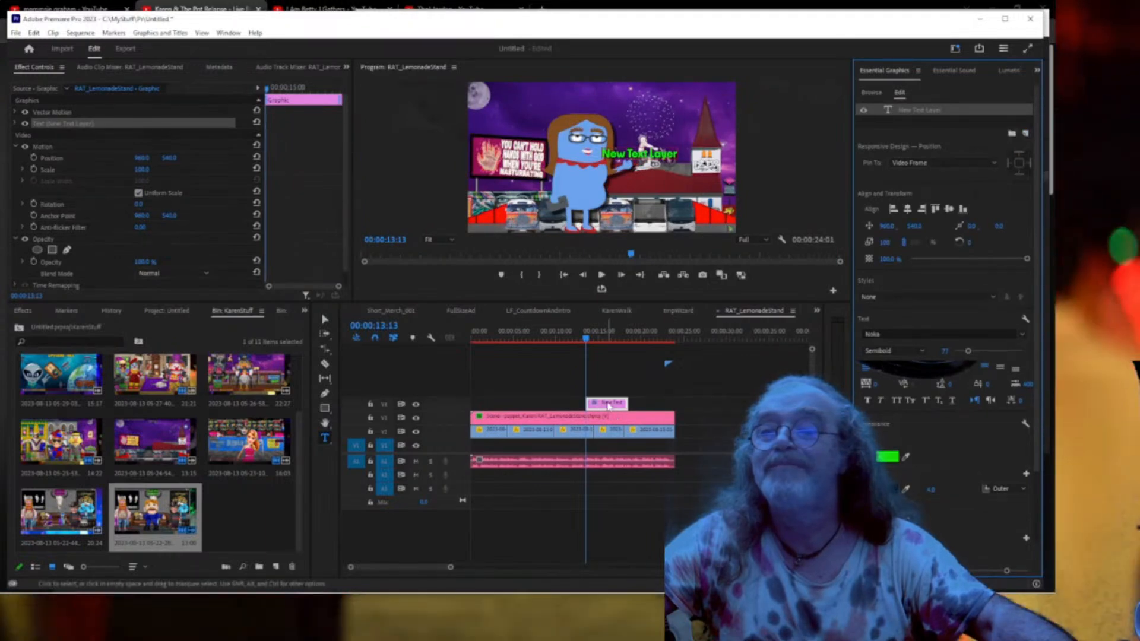
double_click(608, 407)
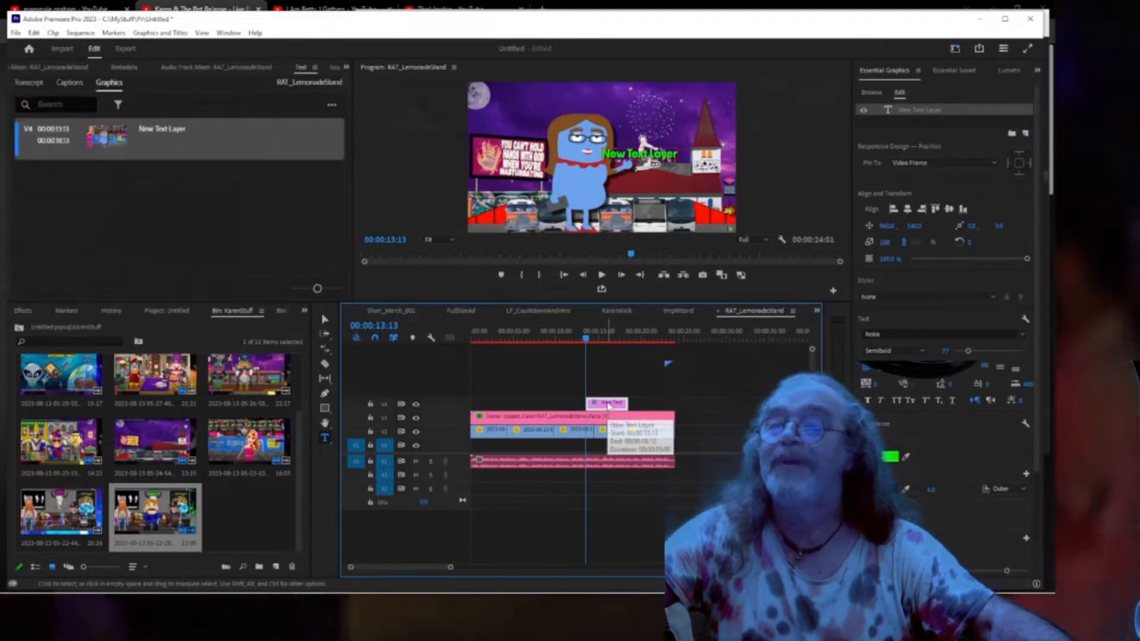
click(917, 118)
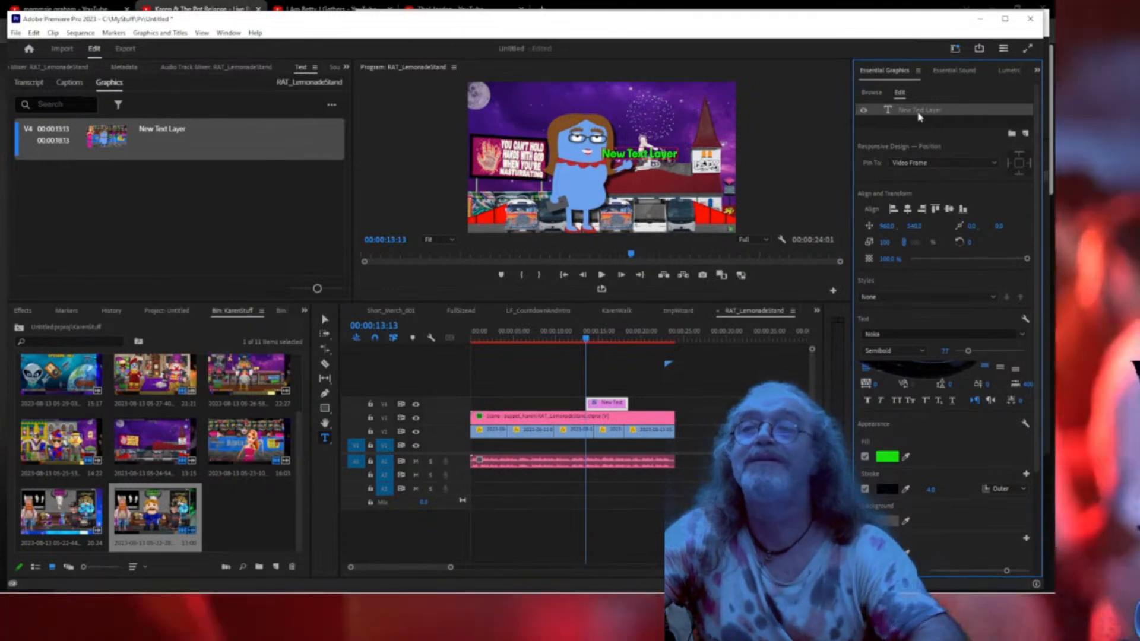
double_click(919, 117)
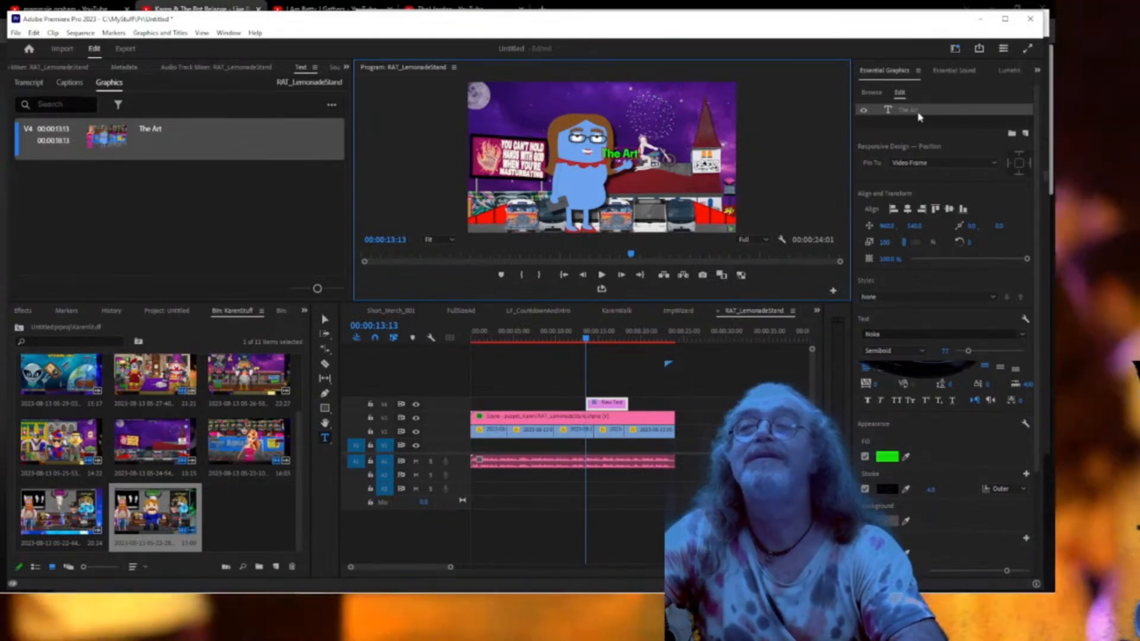
text(Fl)
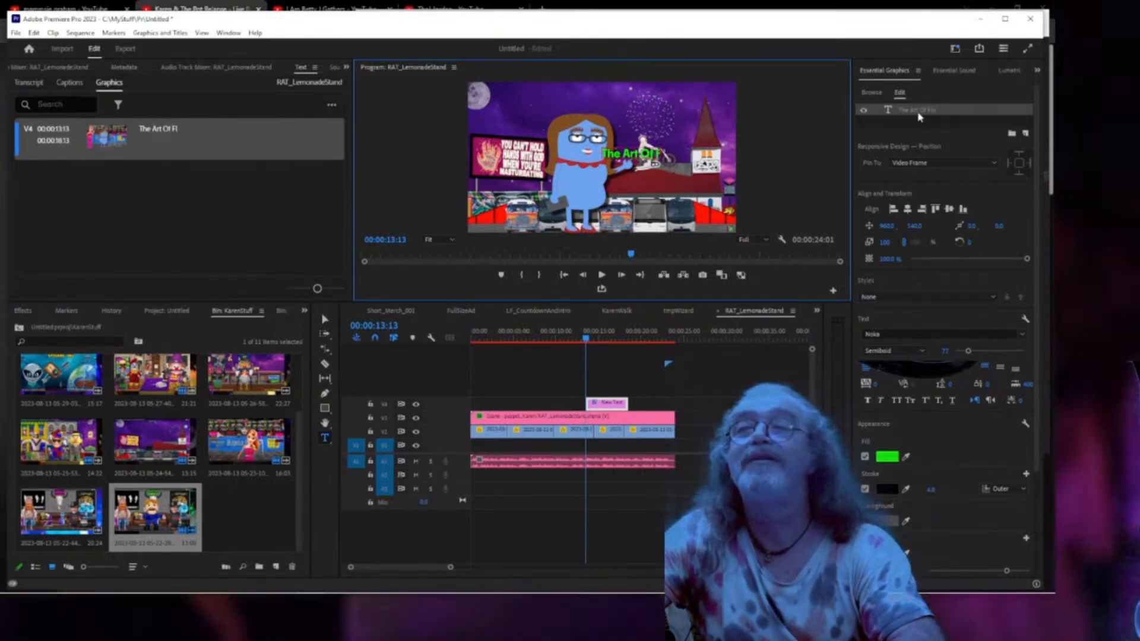
text(oundering Podcast)
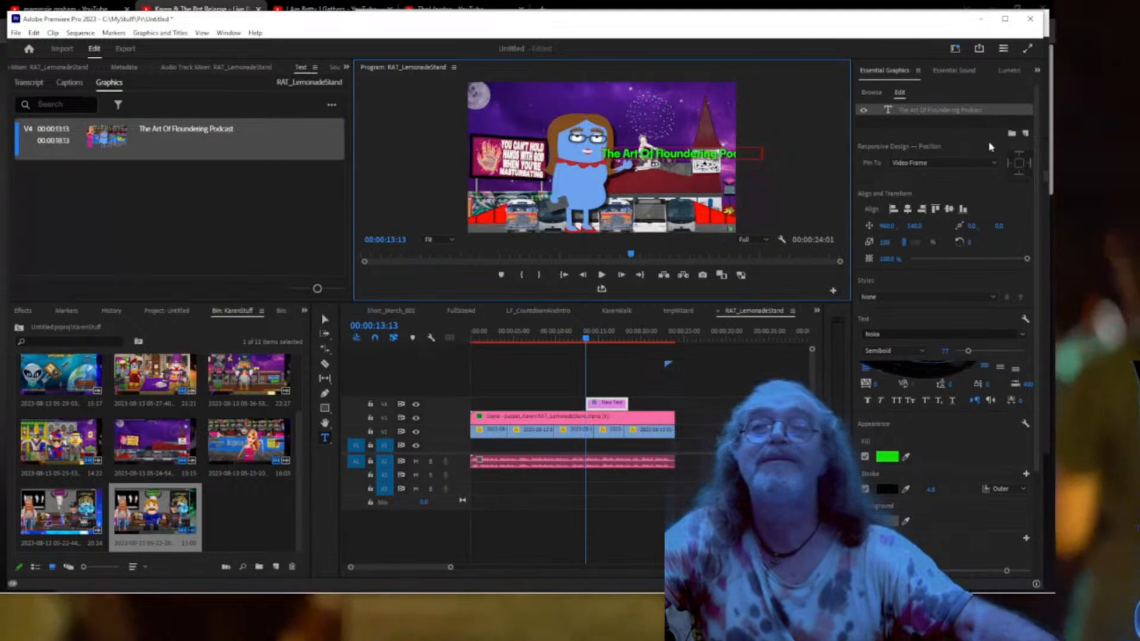
Center-align the title at size 92 and Position Y 141.4, extending it to 00:00:24:01.
click(934, 129)
click(921, 112)
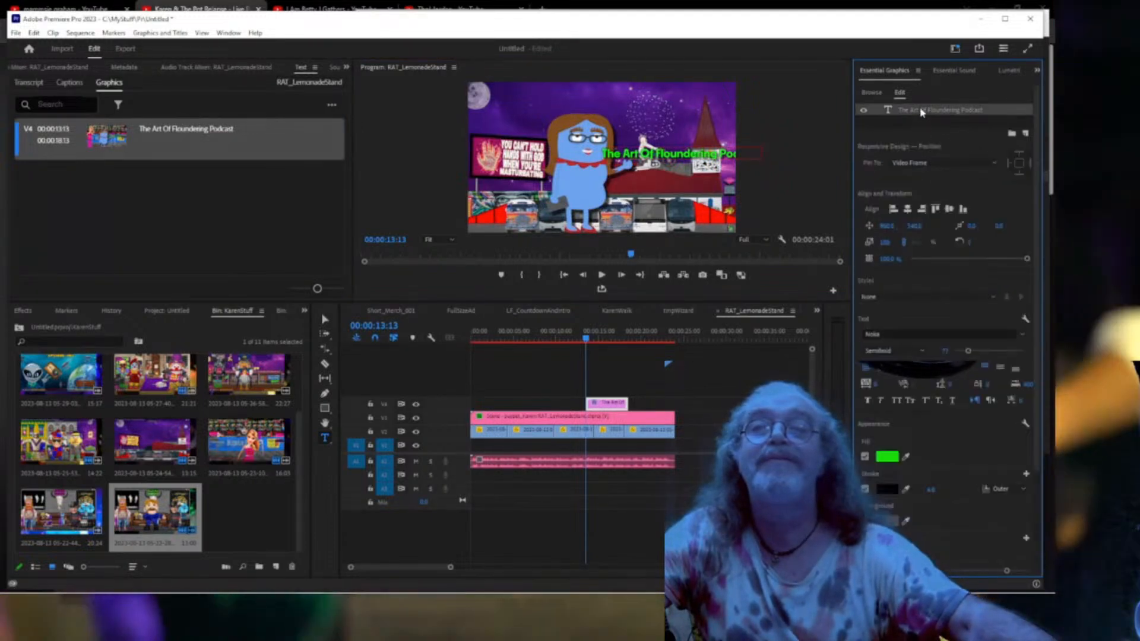
click(882, 370)
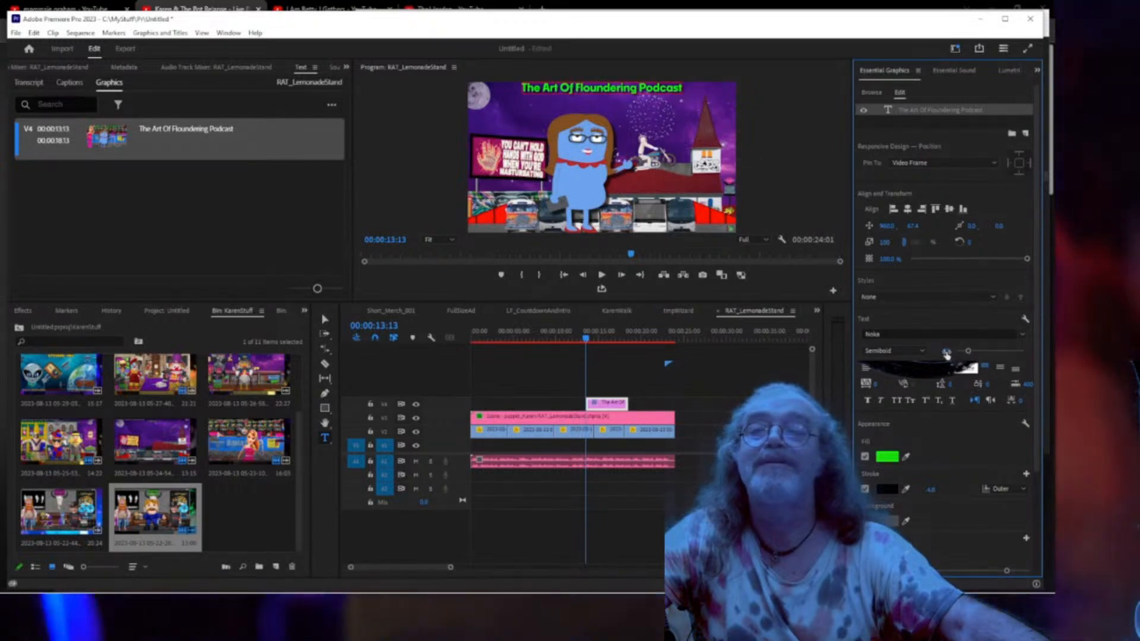
drag(946, 355, 956, 354)
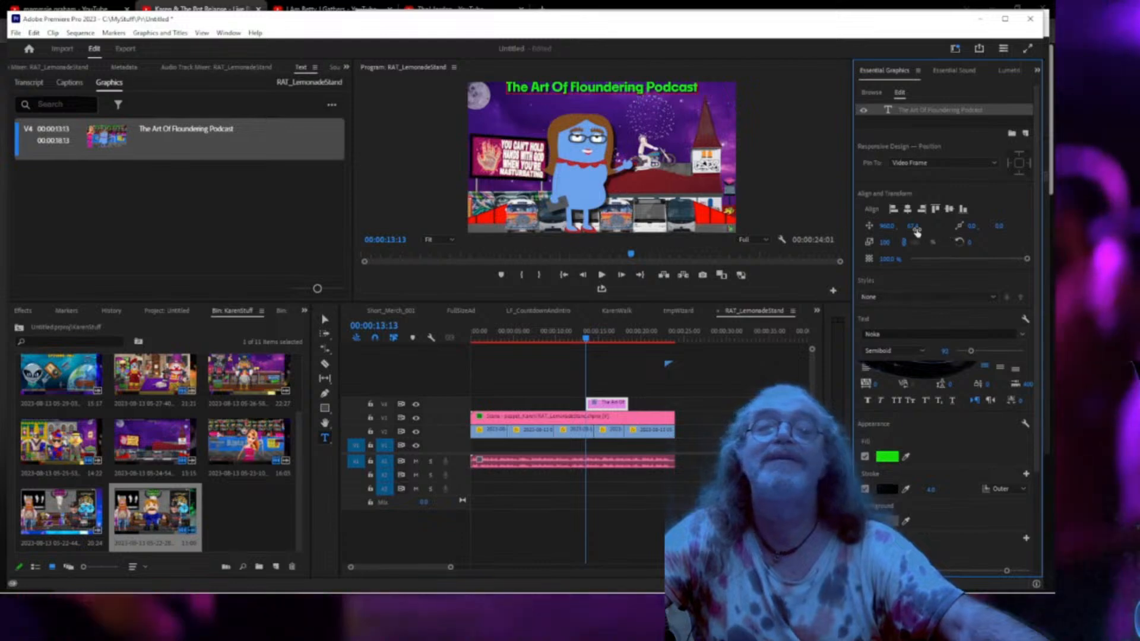
drag(916, 231, 941, 230)
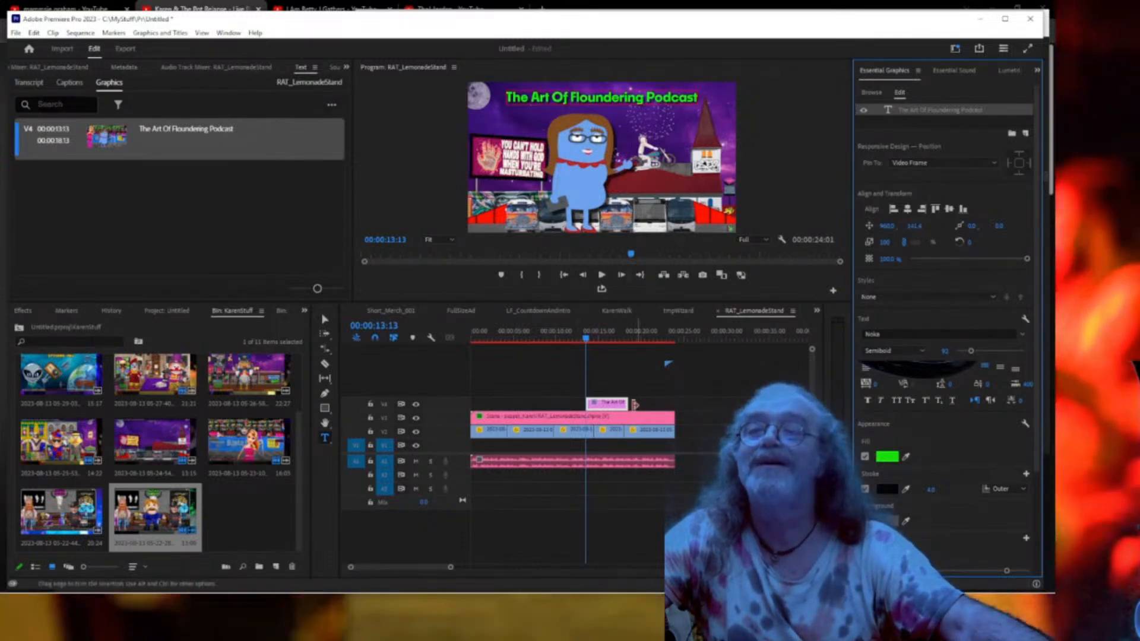
drag(660, 404, 674, 404)
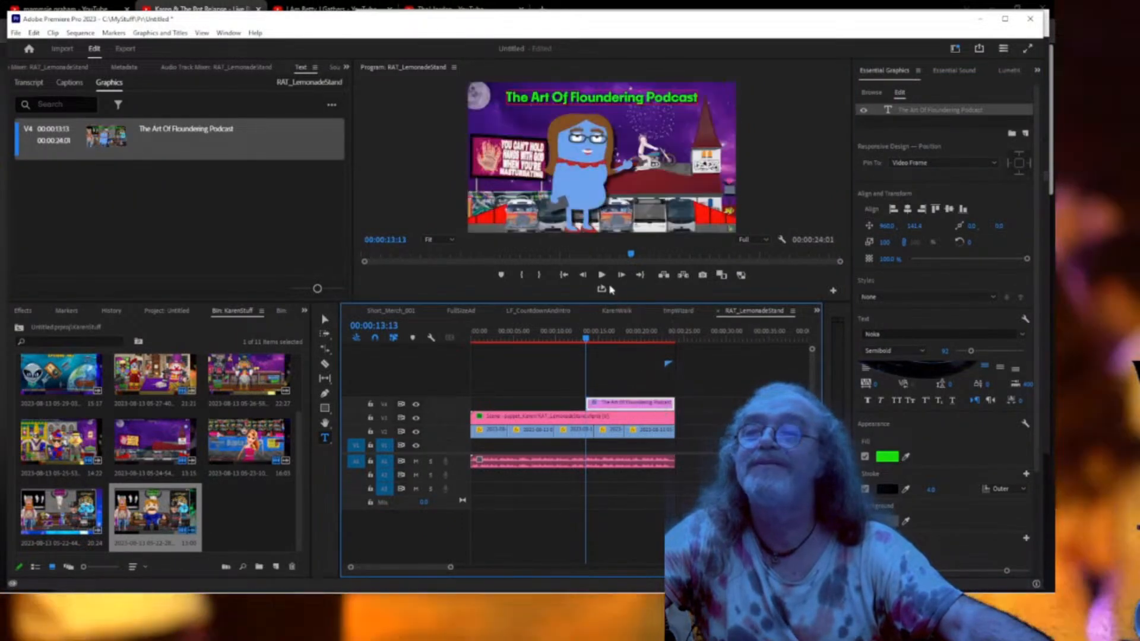
Return to the sequence start and show the Audio Track Mixer in place of Graphics.
click(564, 275)
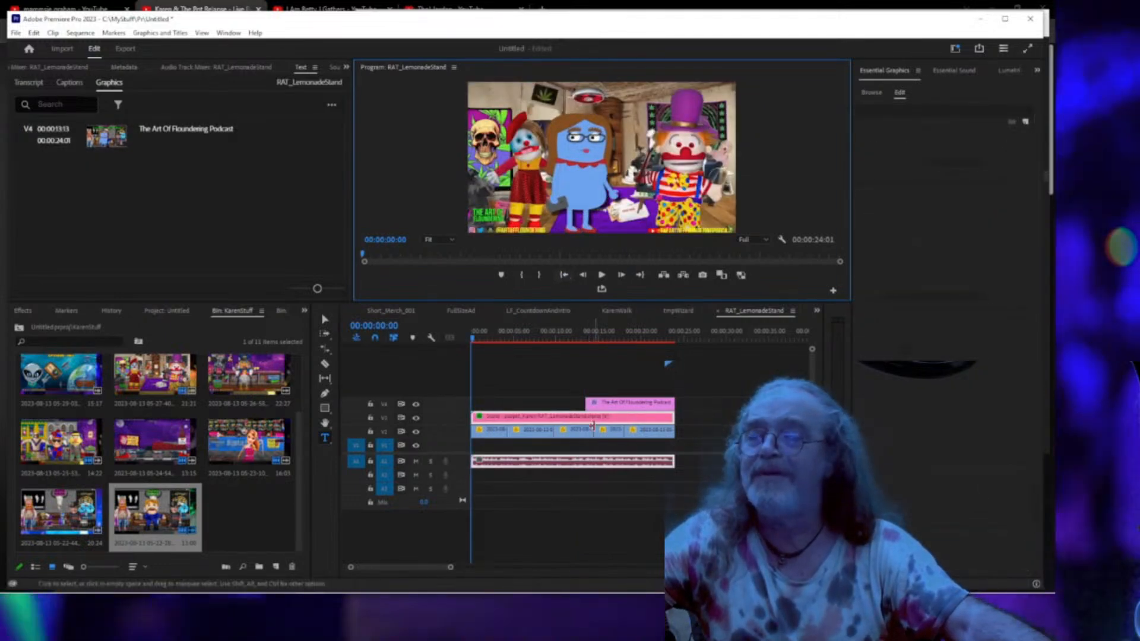
click(598, 461)
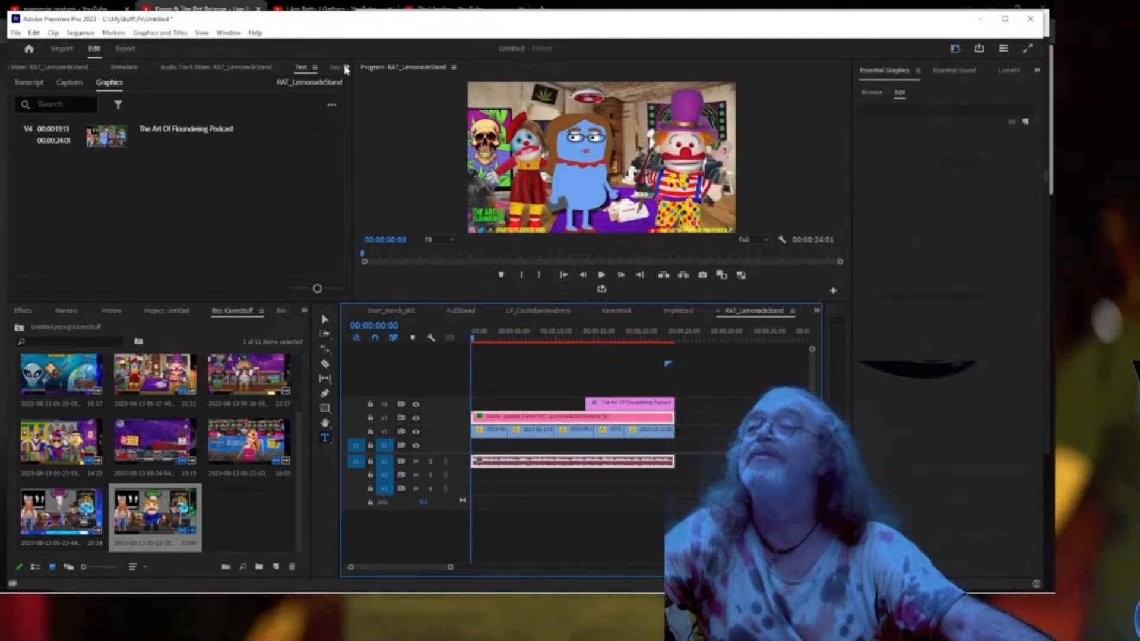
click(353, 116)
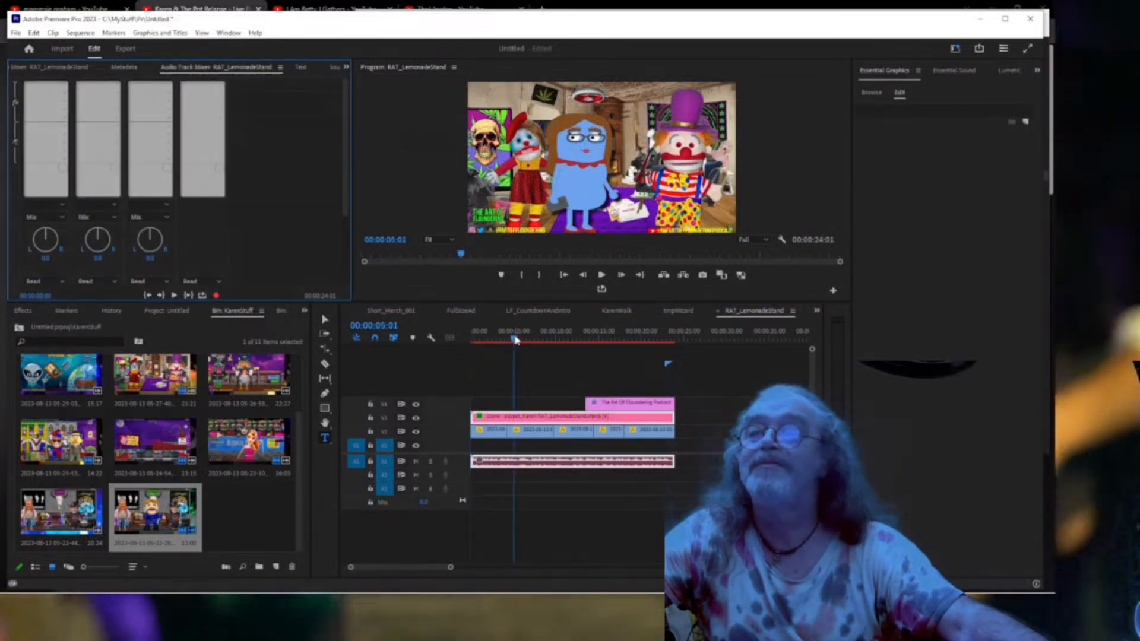
Preview a few seconds from about five seconds in, then open and dismiss Audio 1's effect menu.
click(515, 339)
key(space)
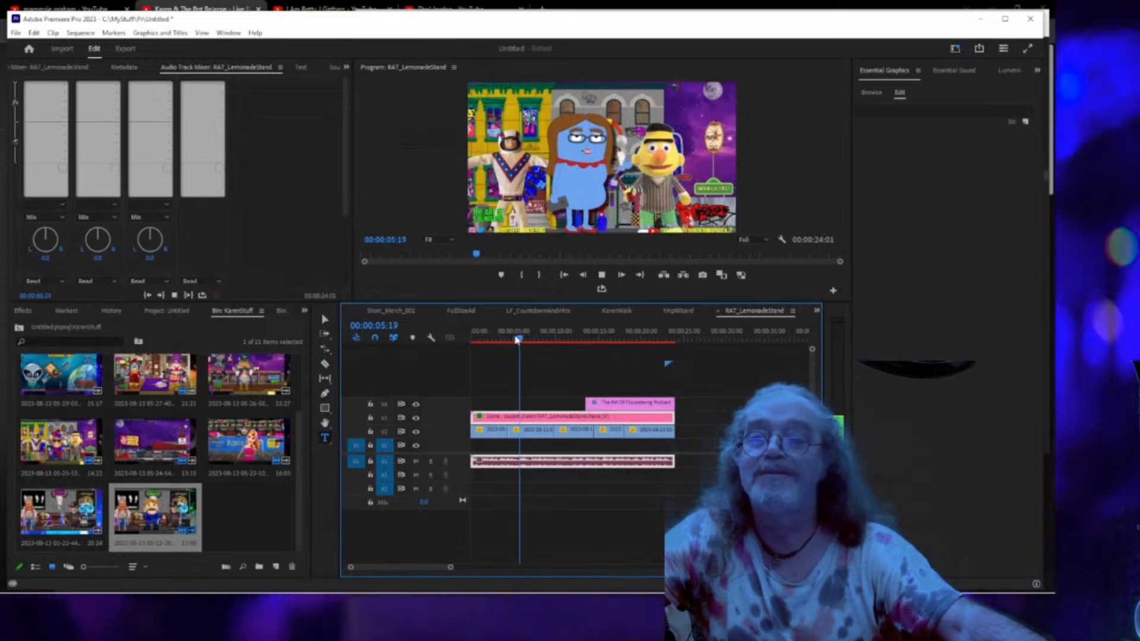
key(space)
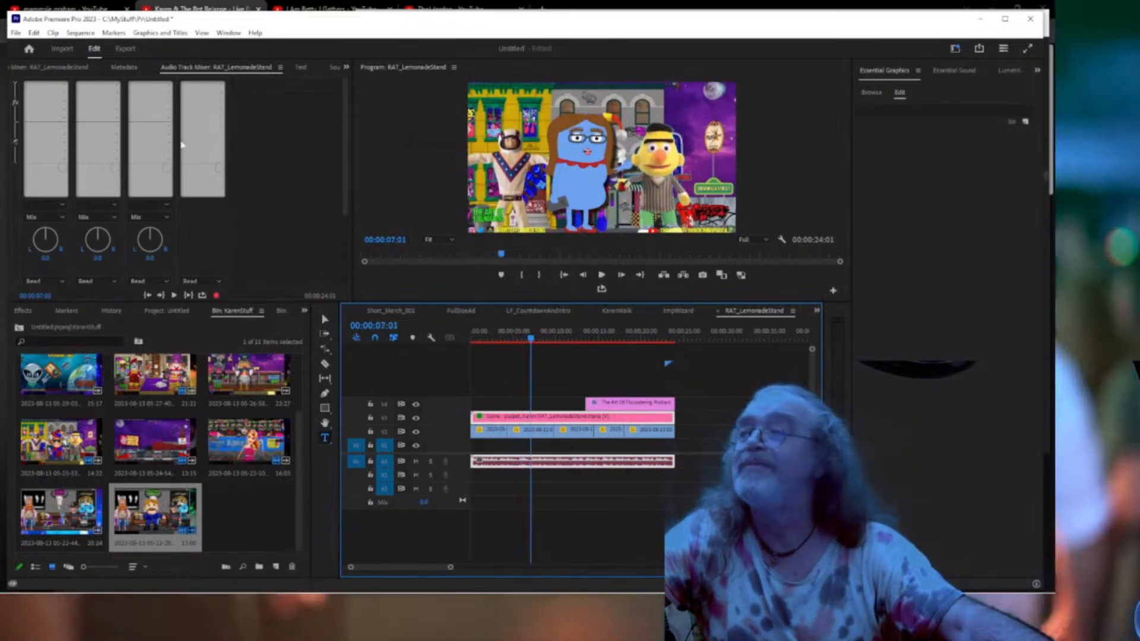
click(59, 90)
mouse_move(68, 111)
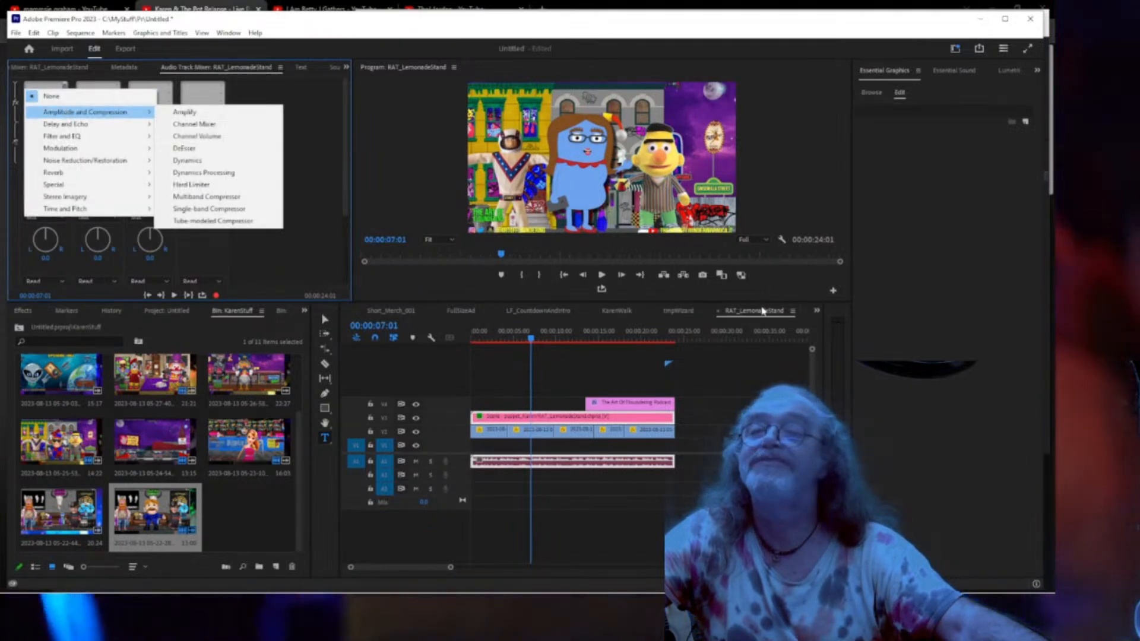
click(763, 311)
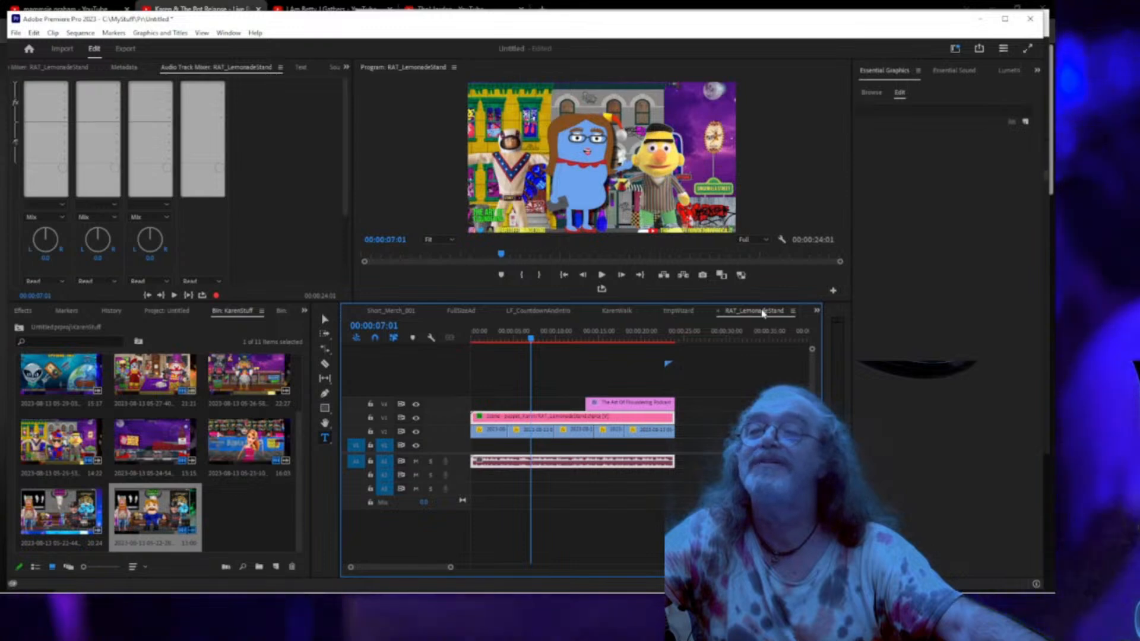
Reveal RAT_LemonadeStand in the KarenStuff bin and rename it TmpKarenAOF.
right_click(763, 313)
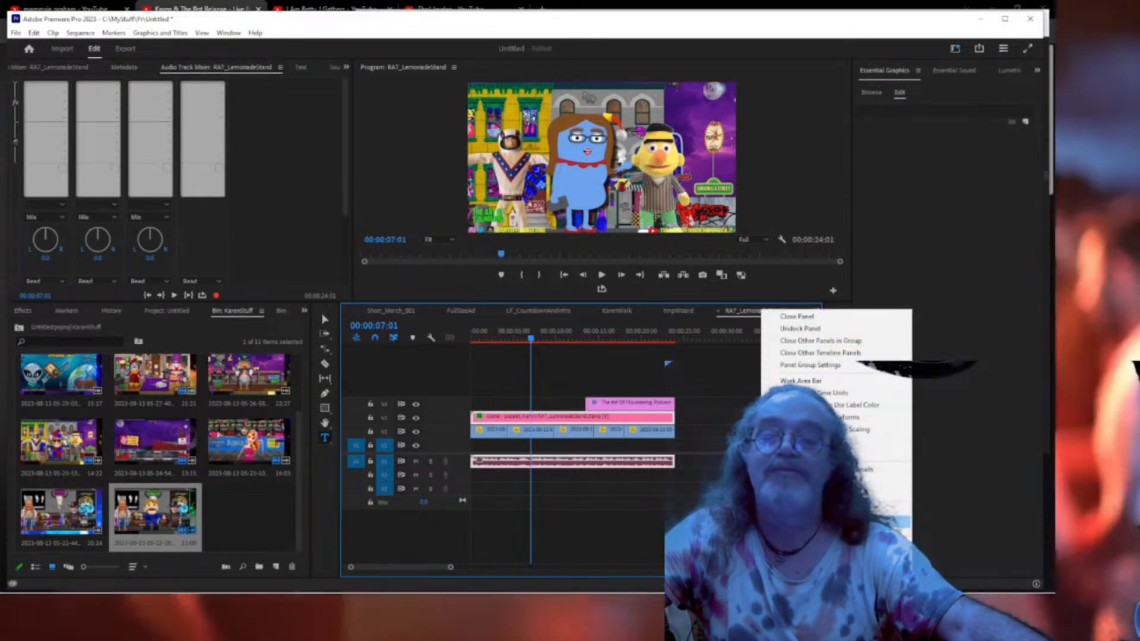
click(830, 481)
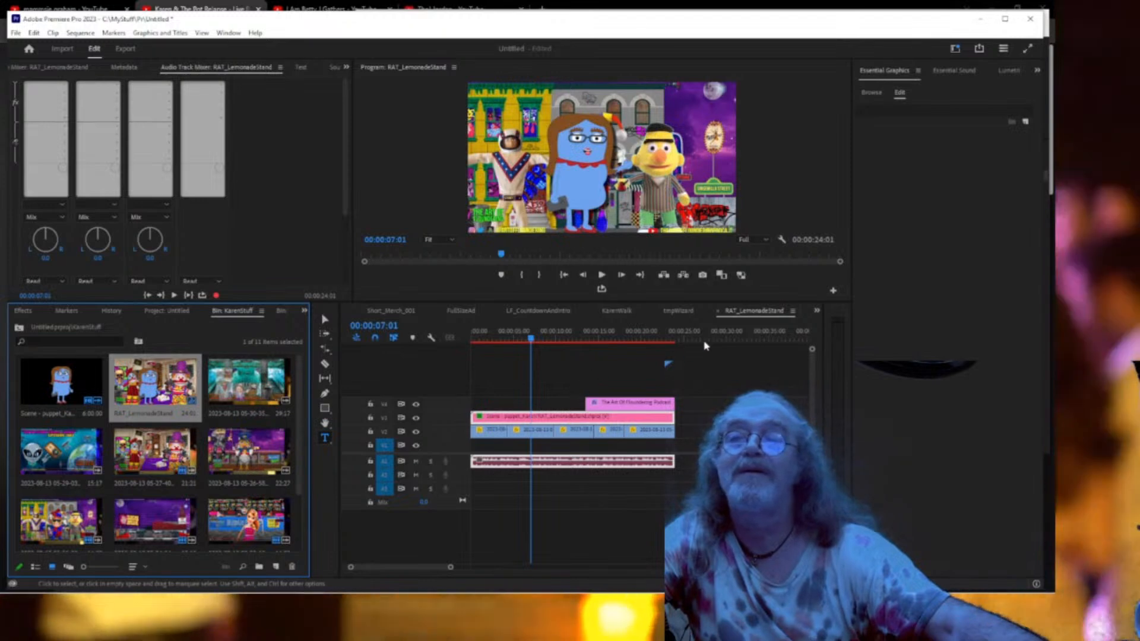
right_click(746, 318)
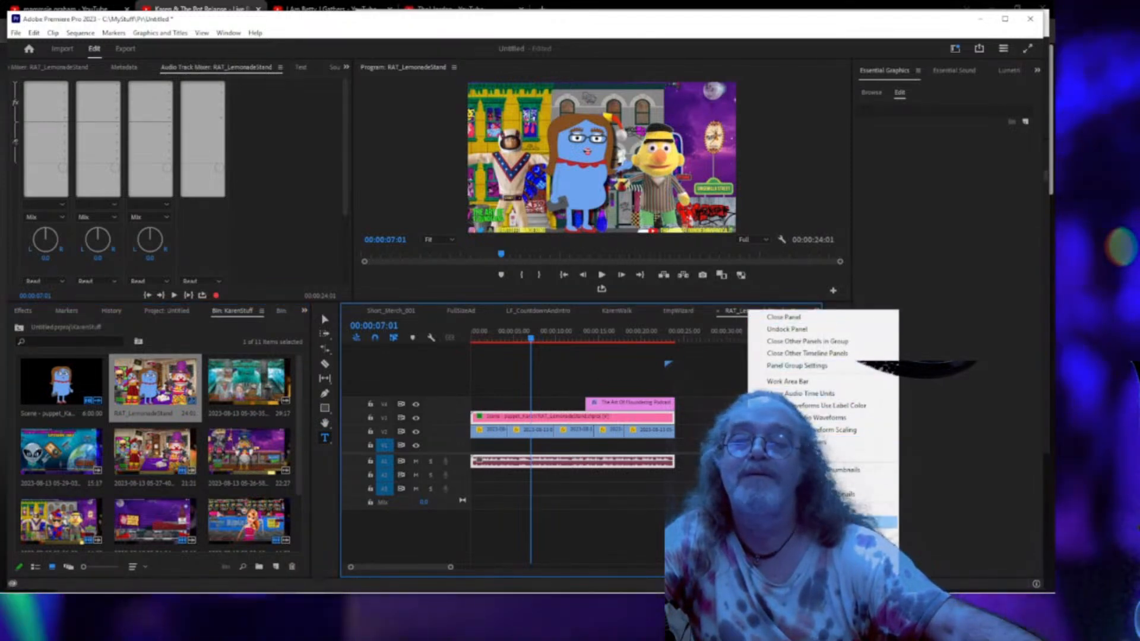
click(819, 523)
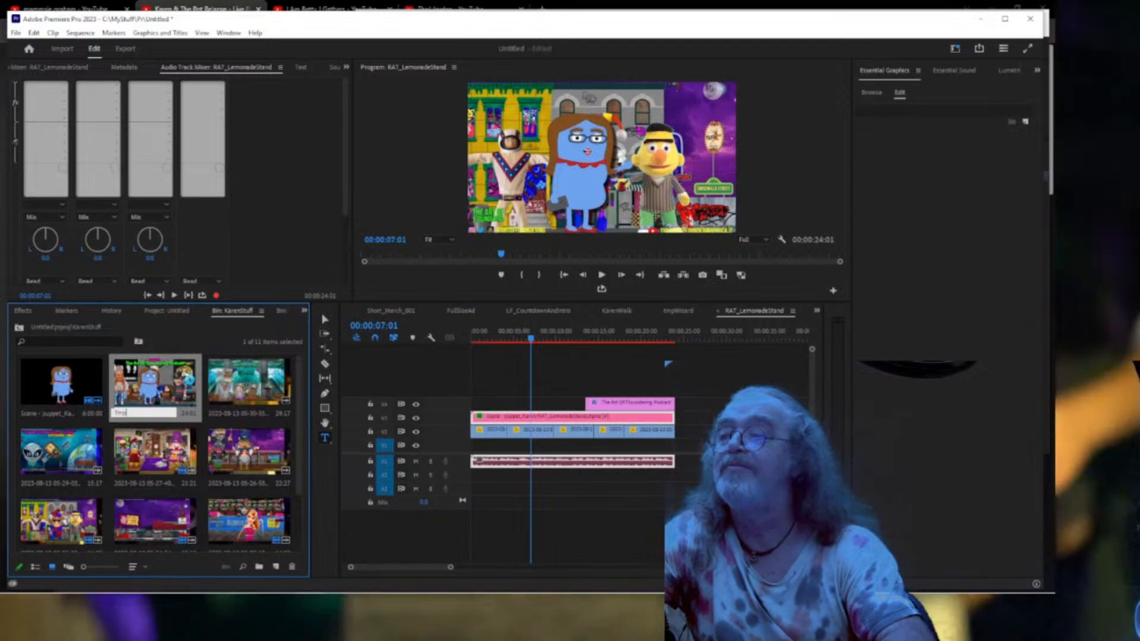
text(Tmp)
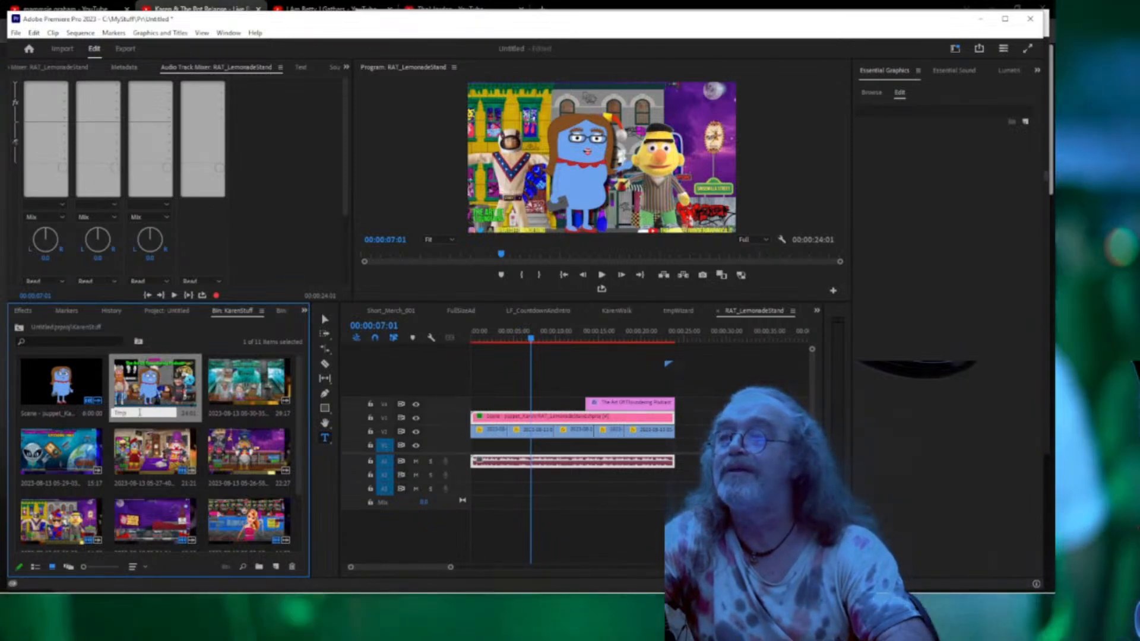
text(Kare)
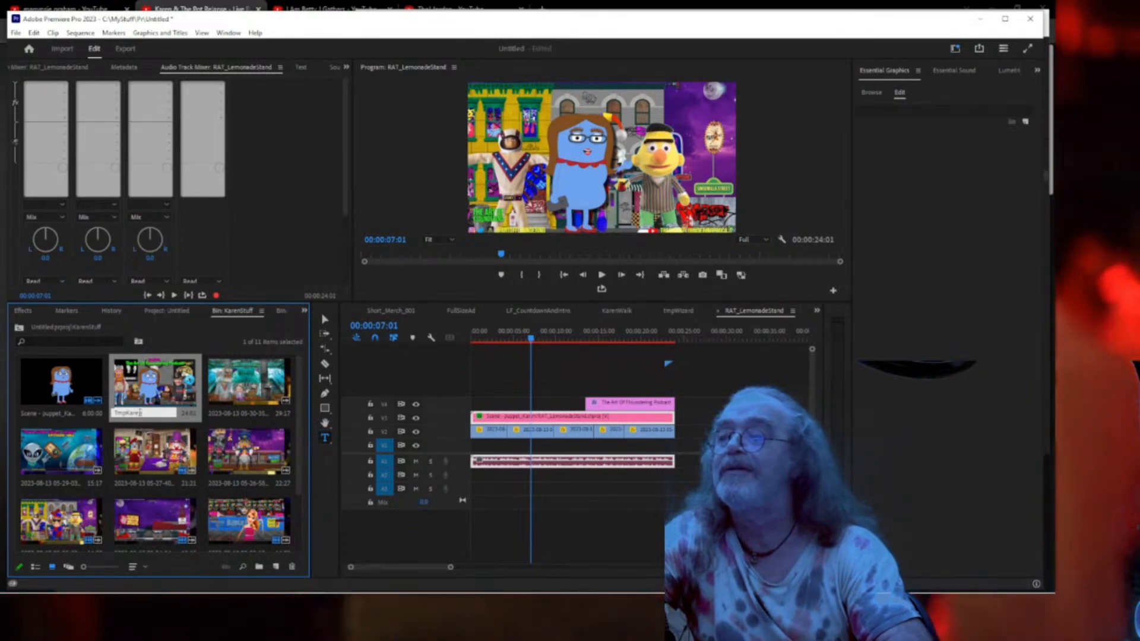
text(nACR)
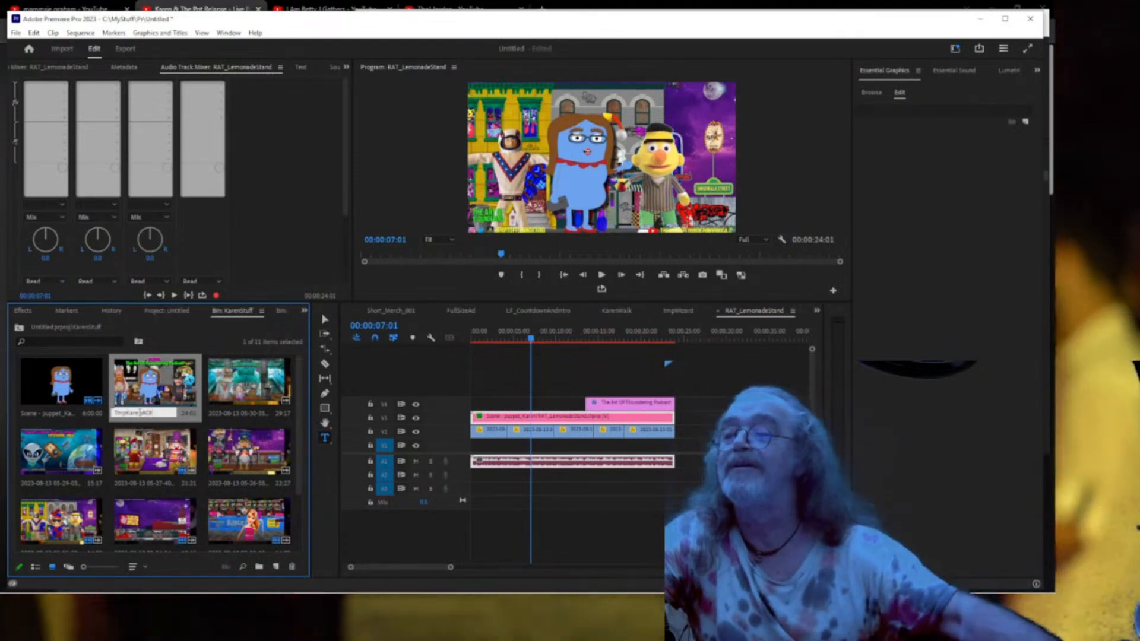
click(730, 340)
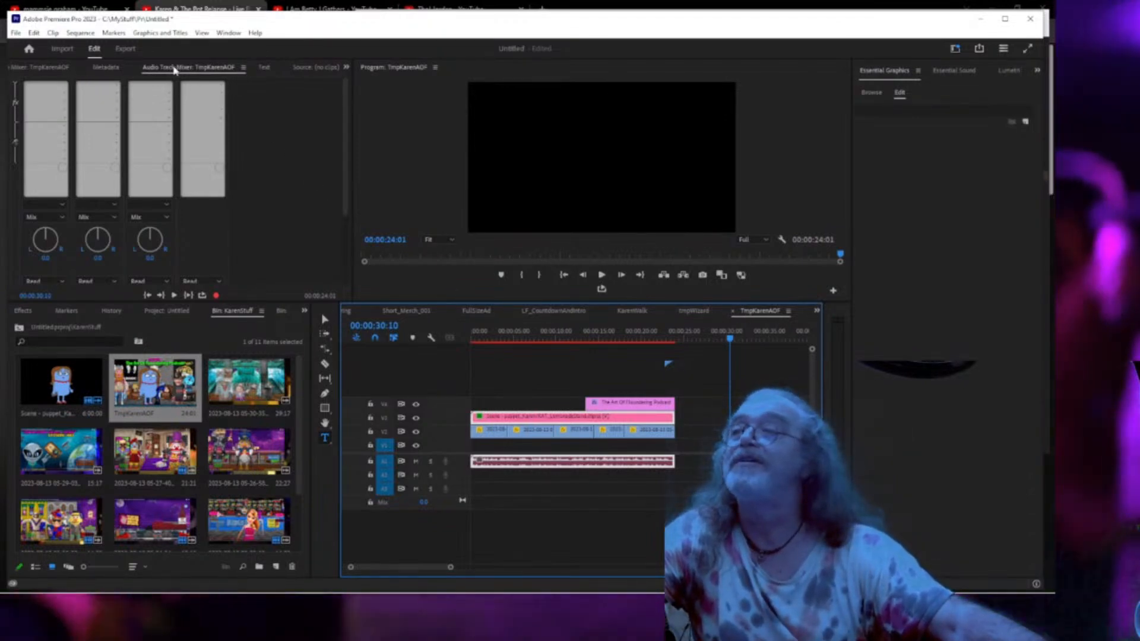
Add DeNoise to Audio 1 using the Light Noise Reduction preset.
click(65, 87)
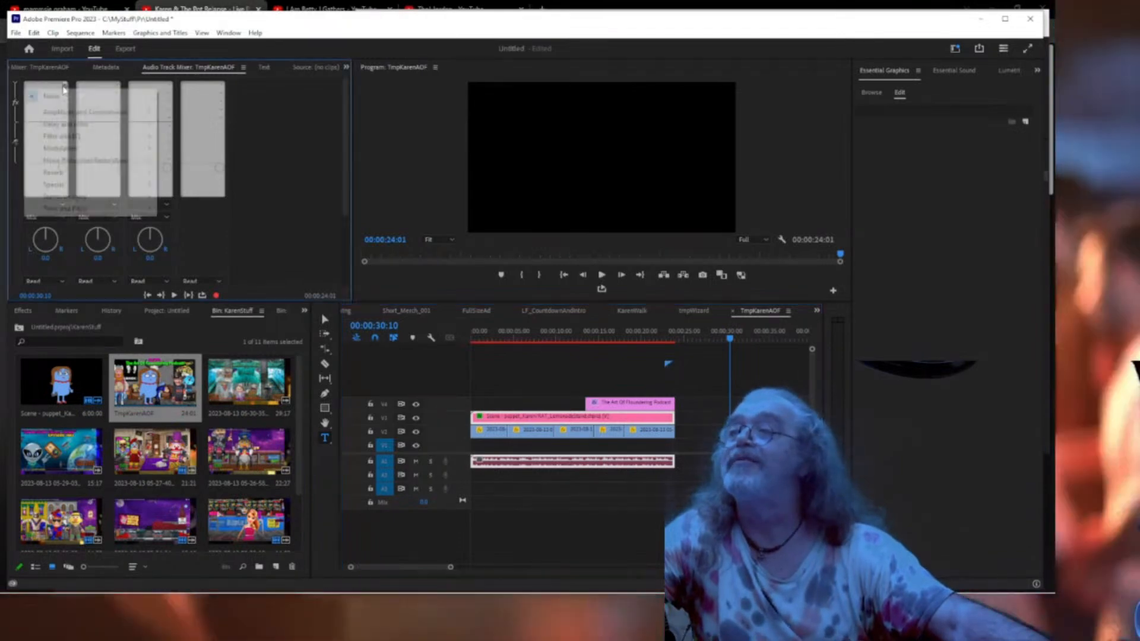
mouse_move(85, 161)
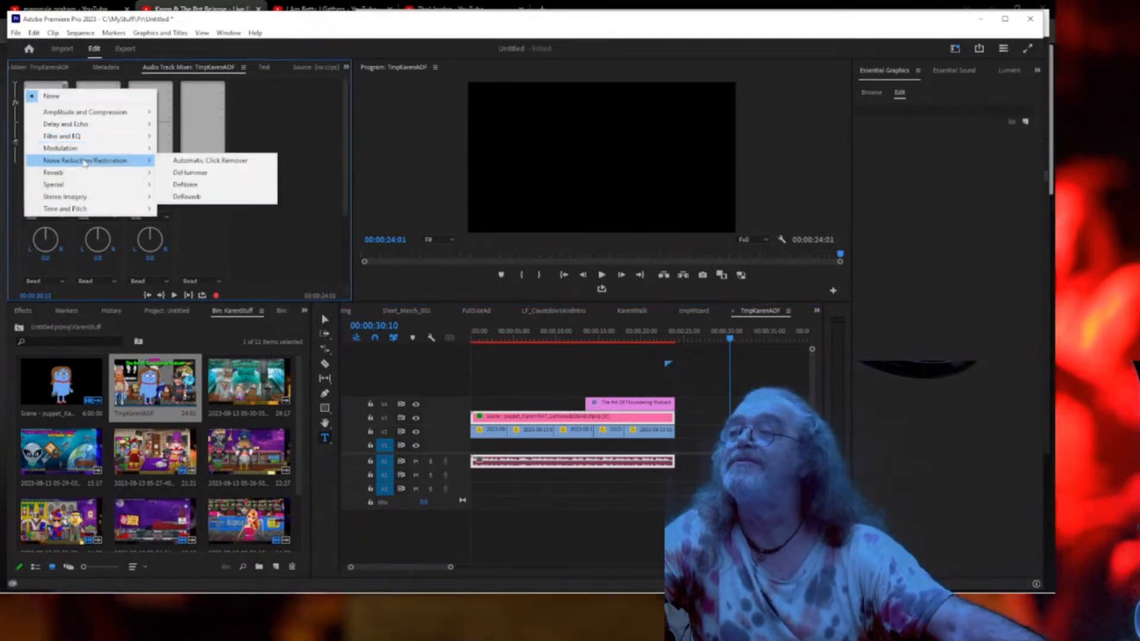
click(194, 186)
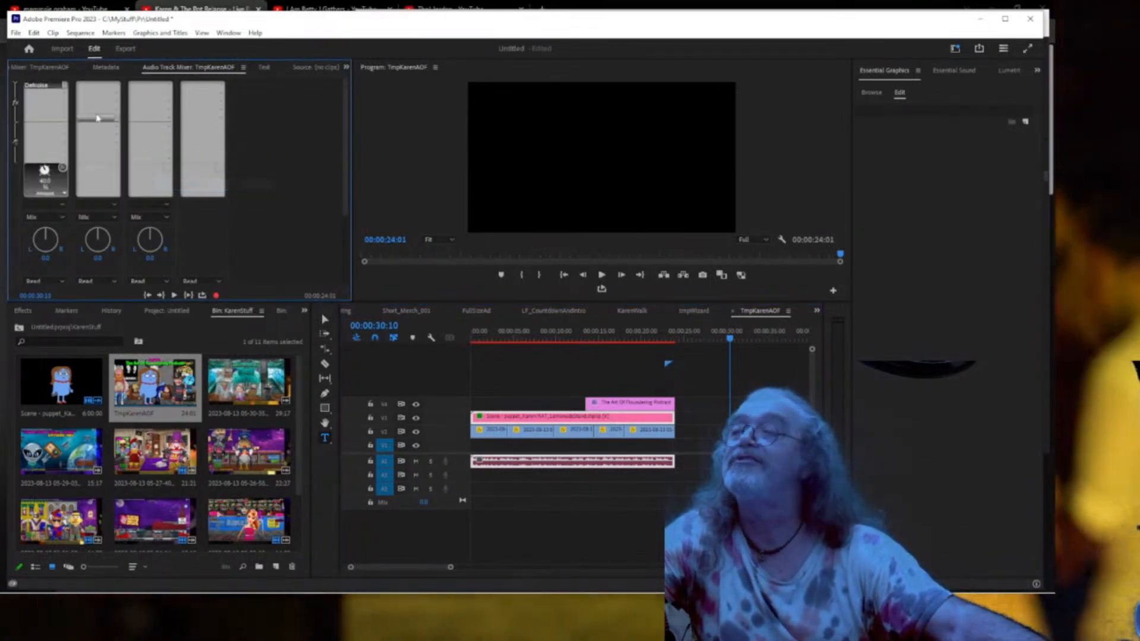
double_click(44, 86)
click(481, 219)
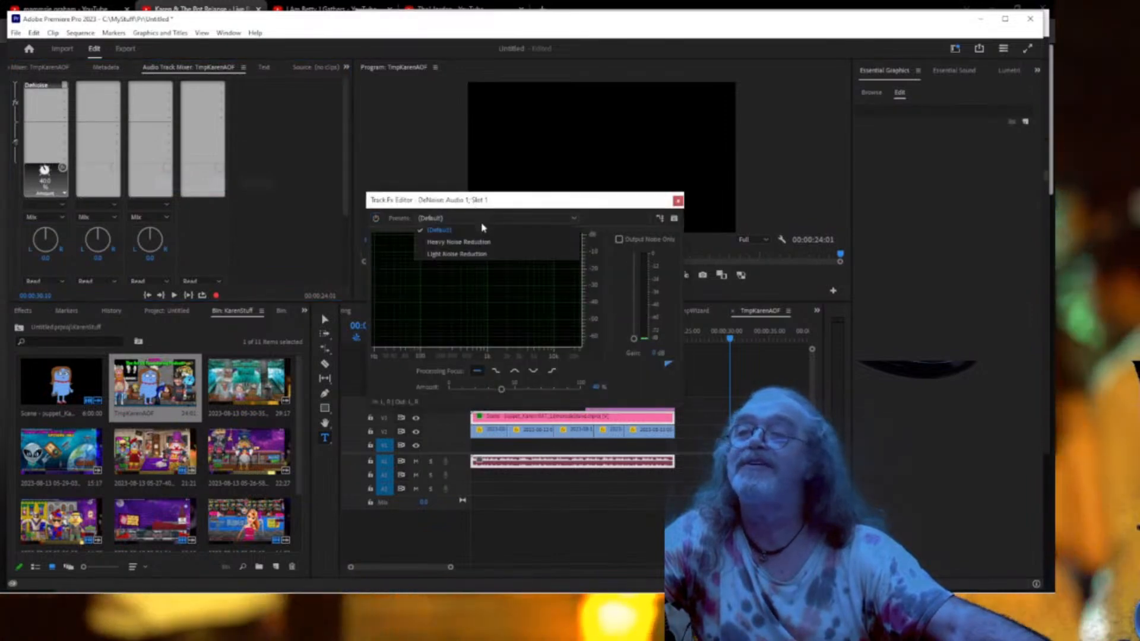
click(481, 254)
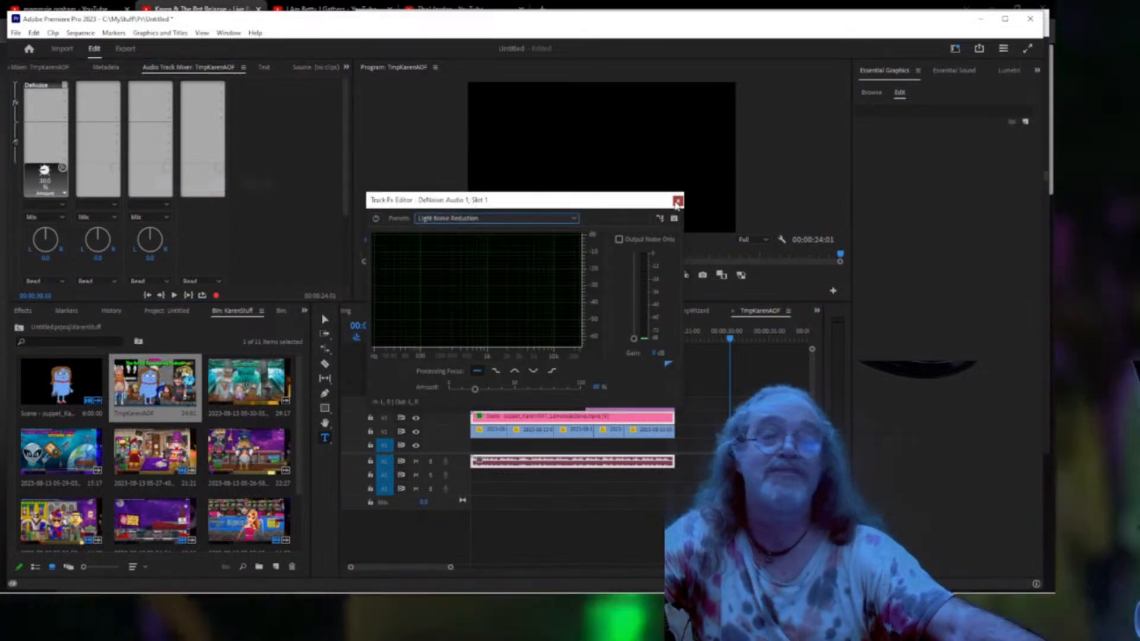
click(677, 201)
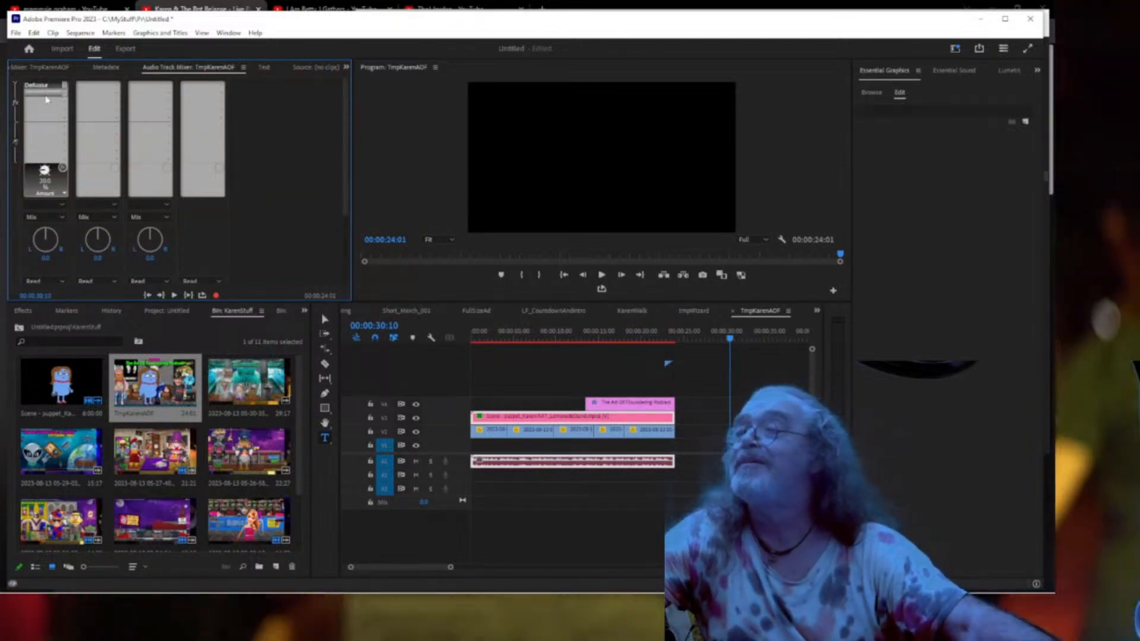
Add a Vocal Enhancer to the next mixer slot set to Low Tone.
click(52, 97)
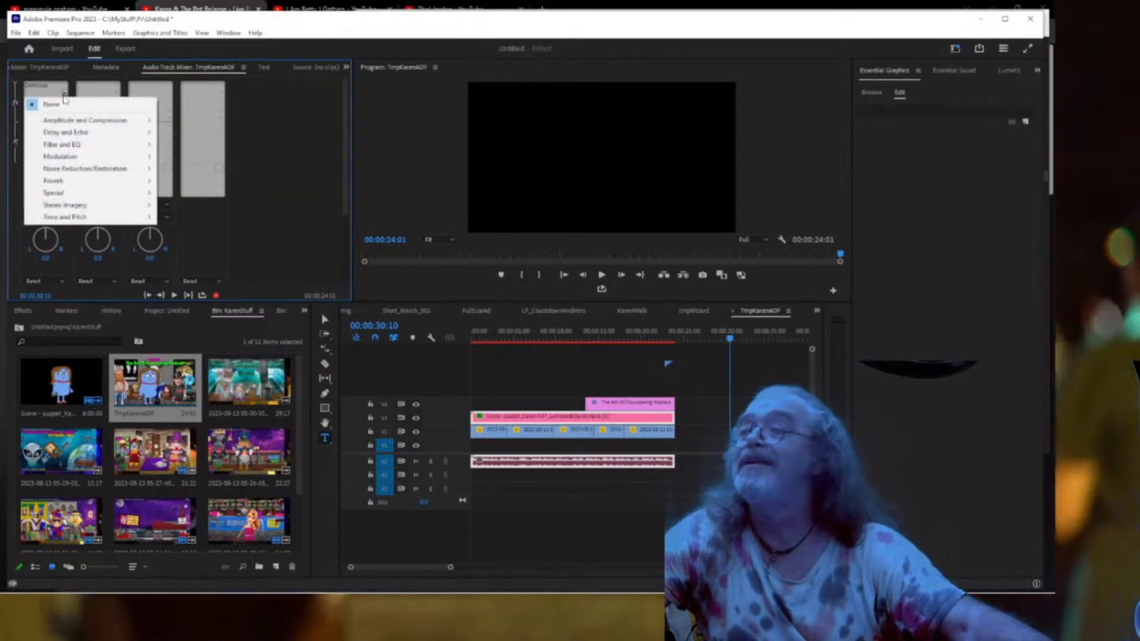
mouse_move(93, 193)
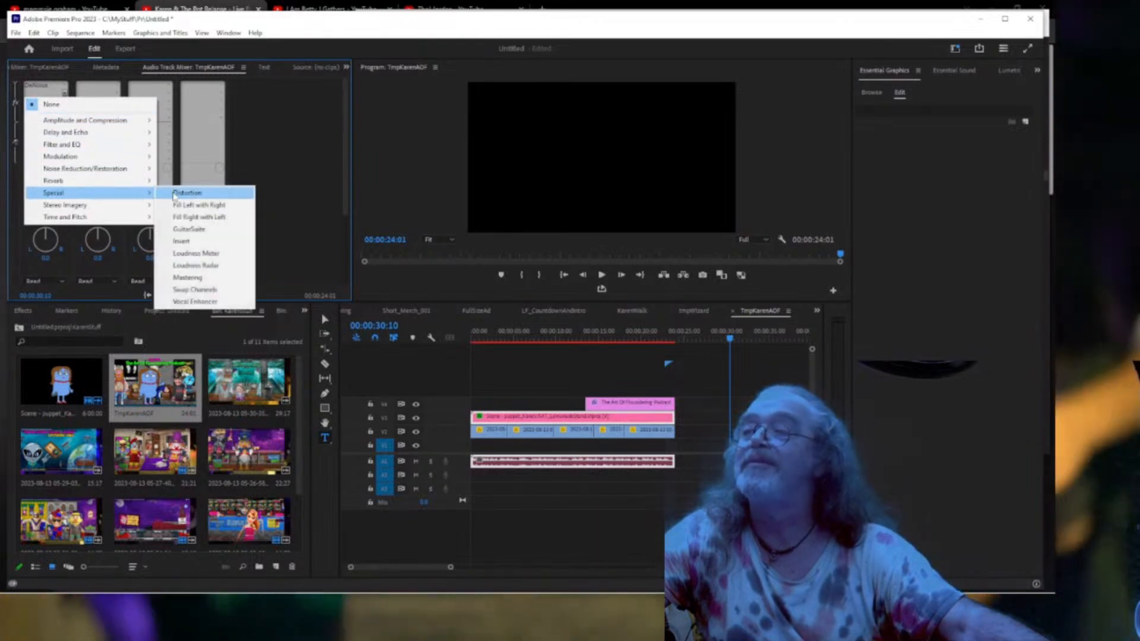
click(206, 302)
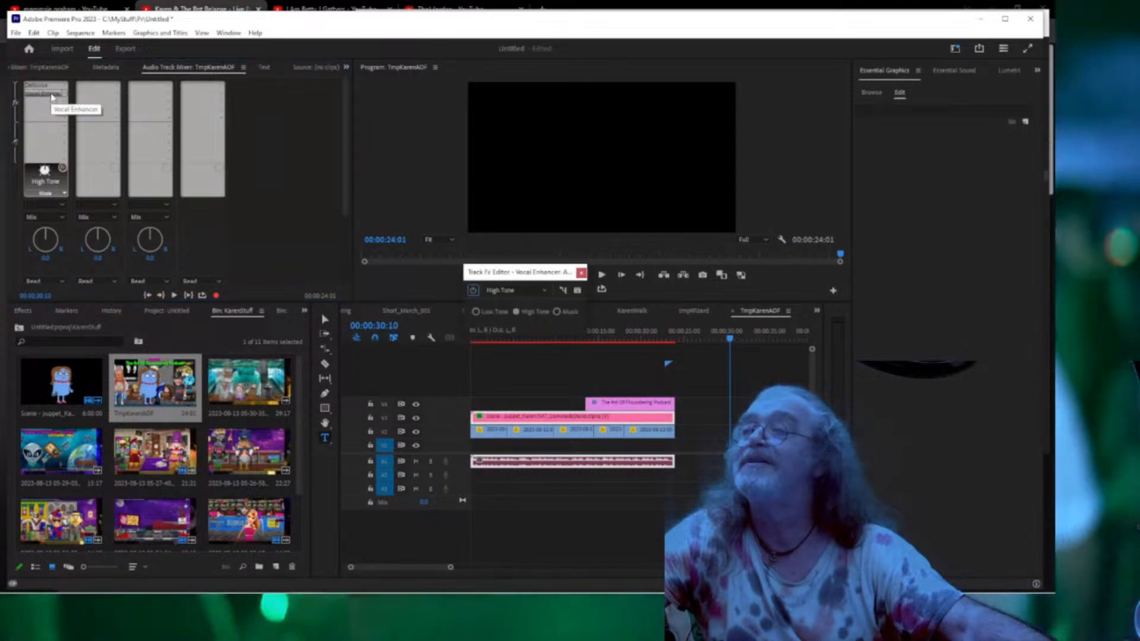
click(545, 290)
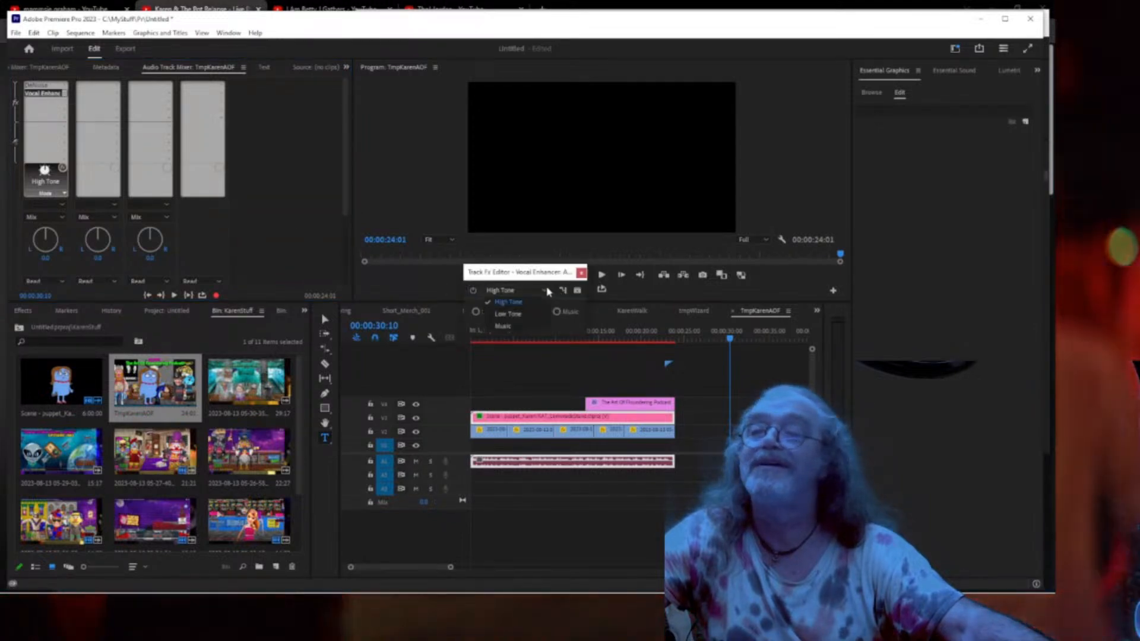
click(512, 314)
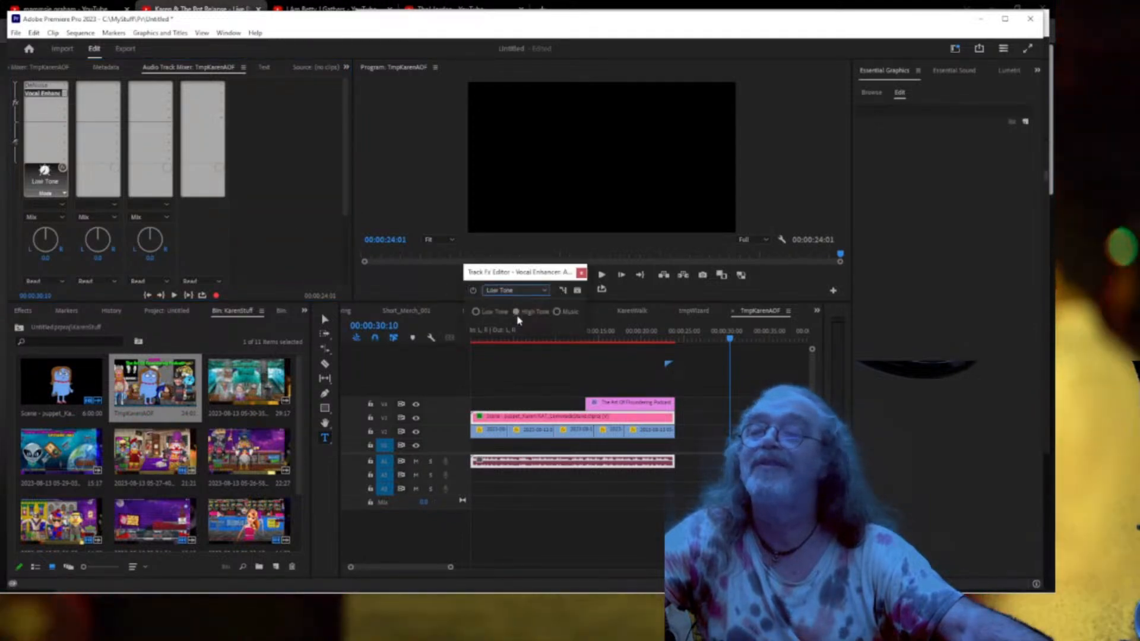
click(581, 273)
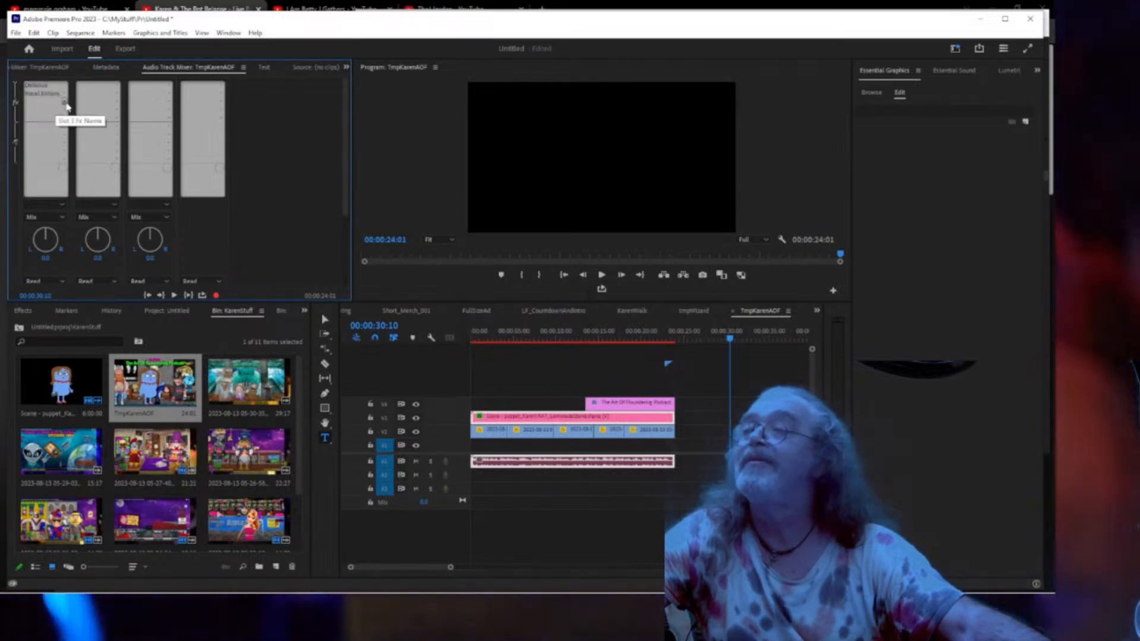
Add a Multiband Compressor in slot 3 with the Broadcast preset and -3 dB output gain.
click(67, 107)
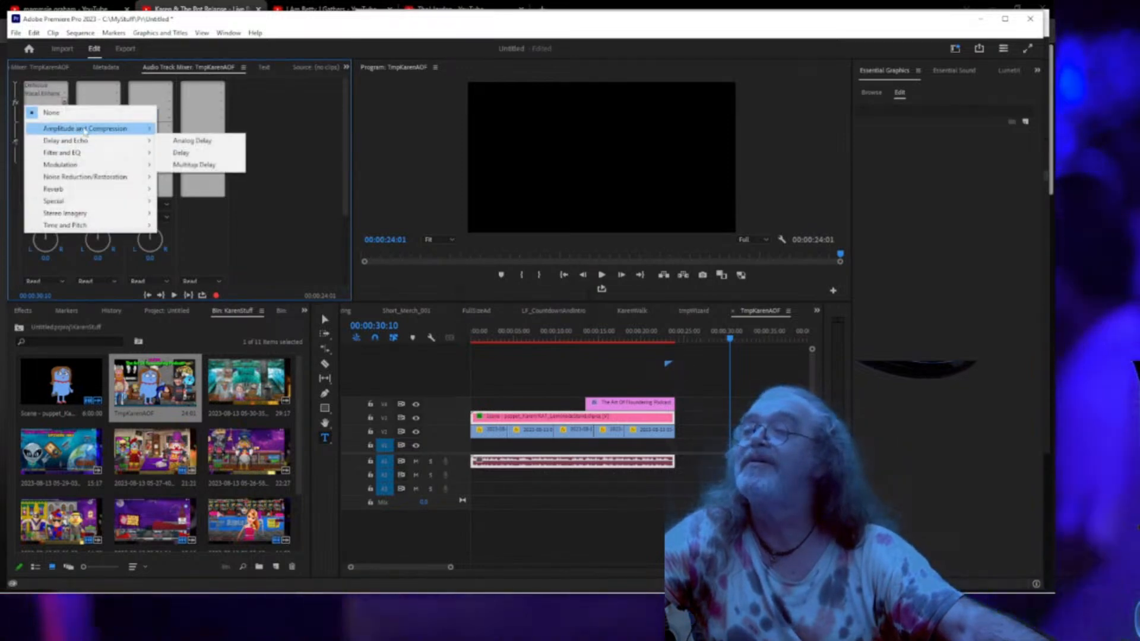
mouse_move(85, 130)
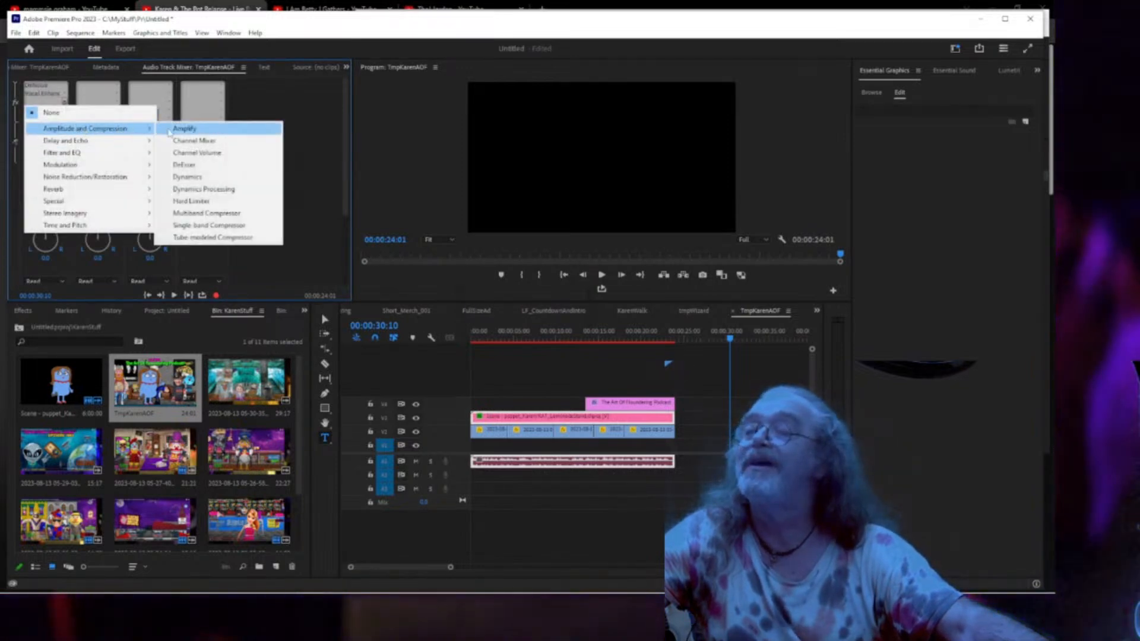
click(199, 213)
double_click(44, 106)
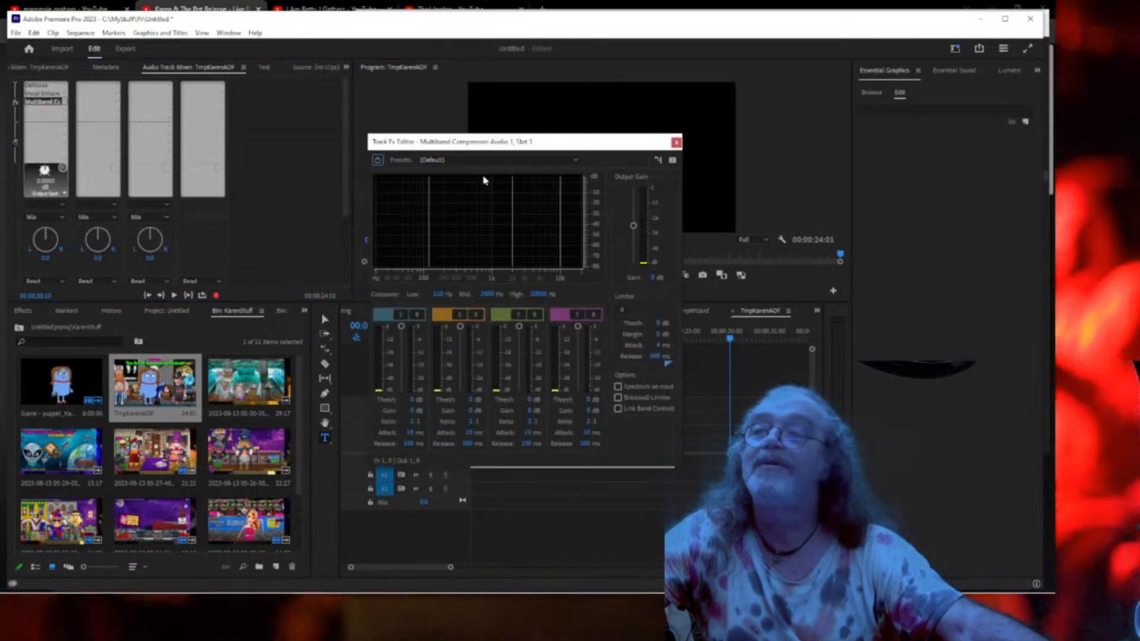
click(451, 160)
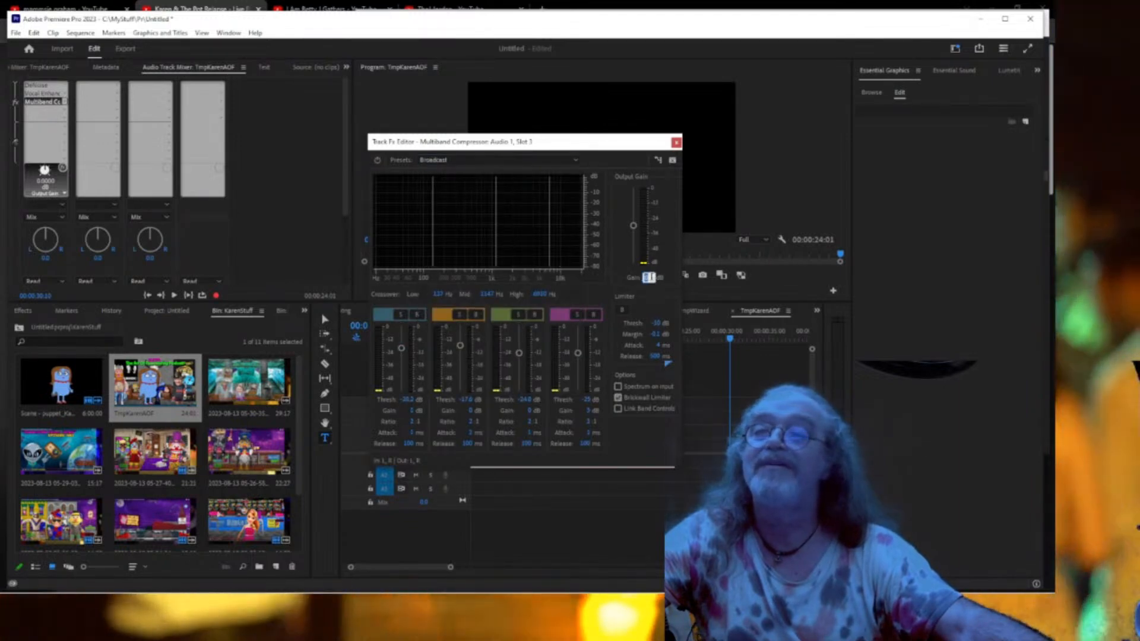
text(-)
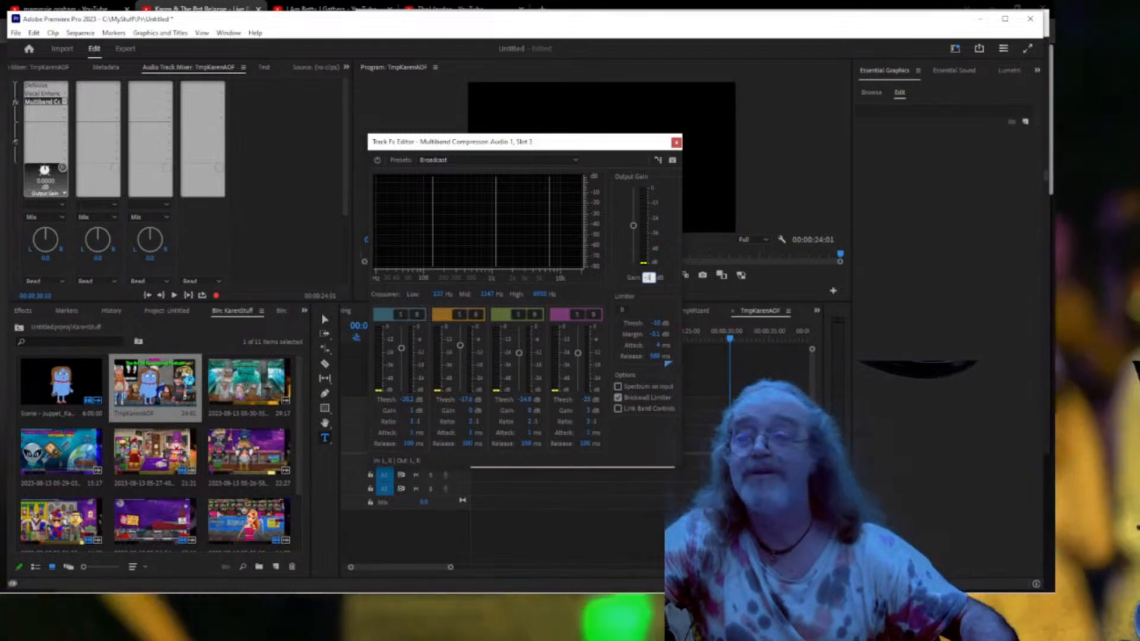
text(3)
key(Return)
drag(626, 154, 352, 124)
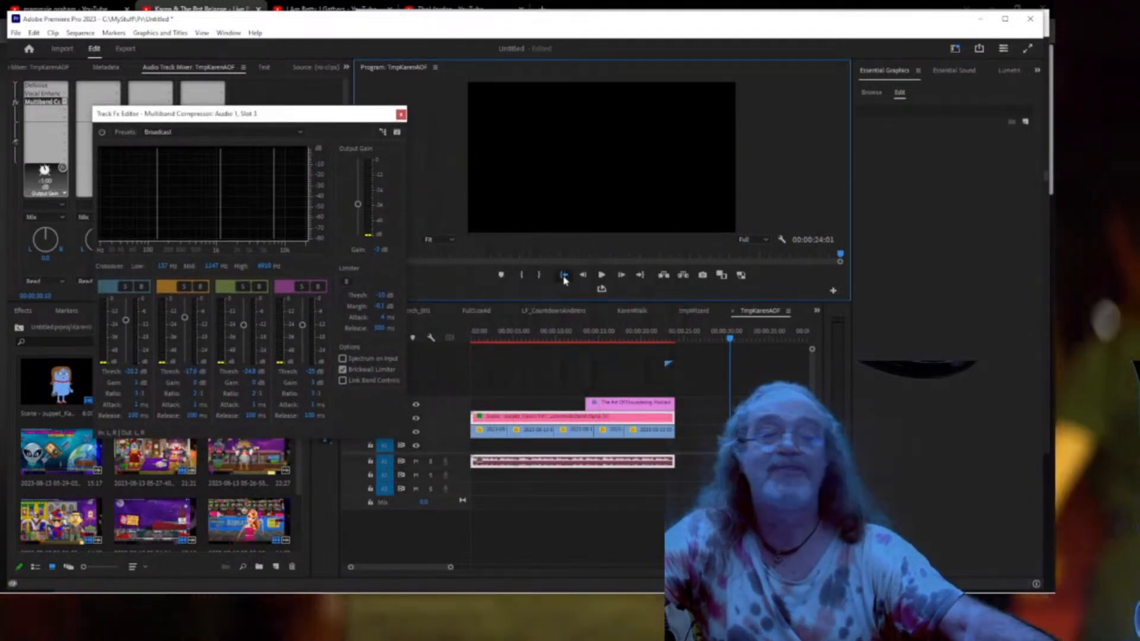
Play the sequence from the start full screen to hear the audio effects.
click(564, 275)
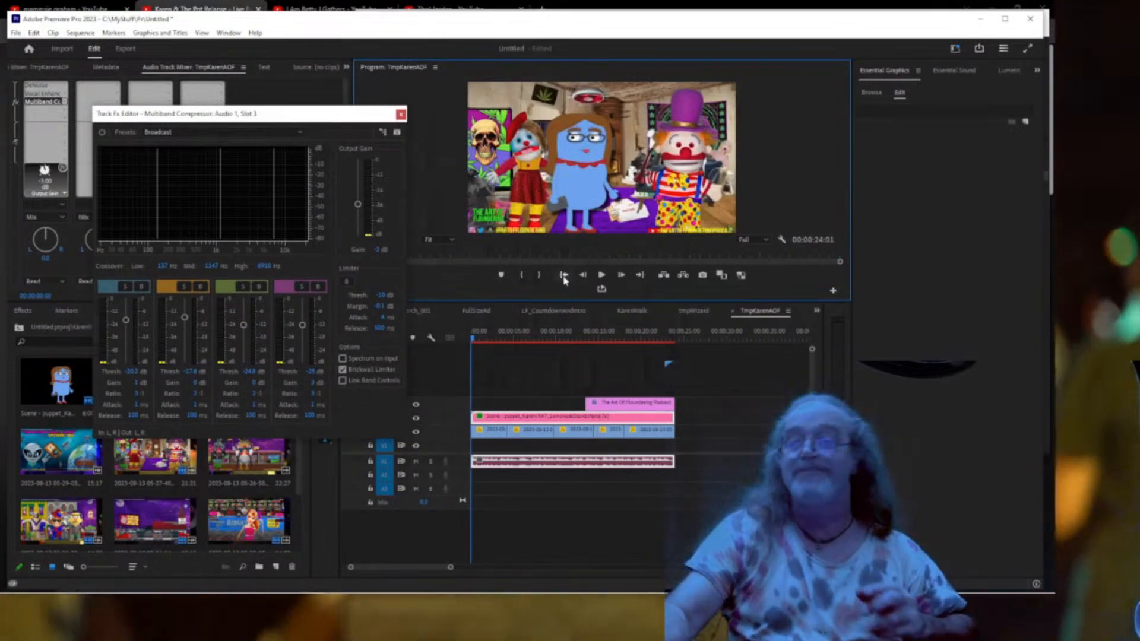
key(space)
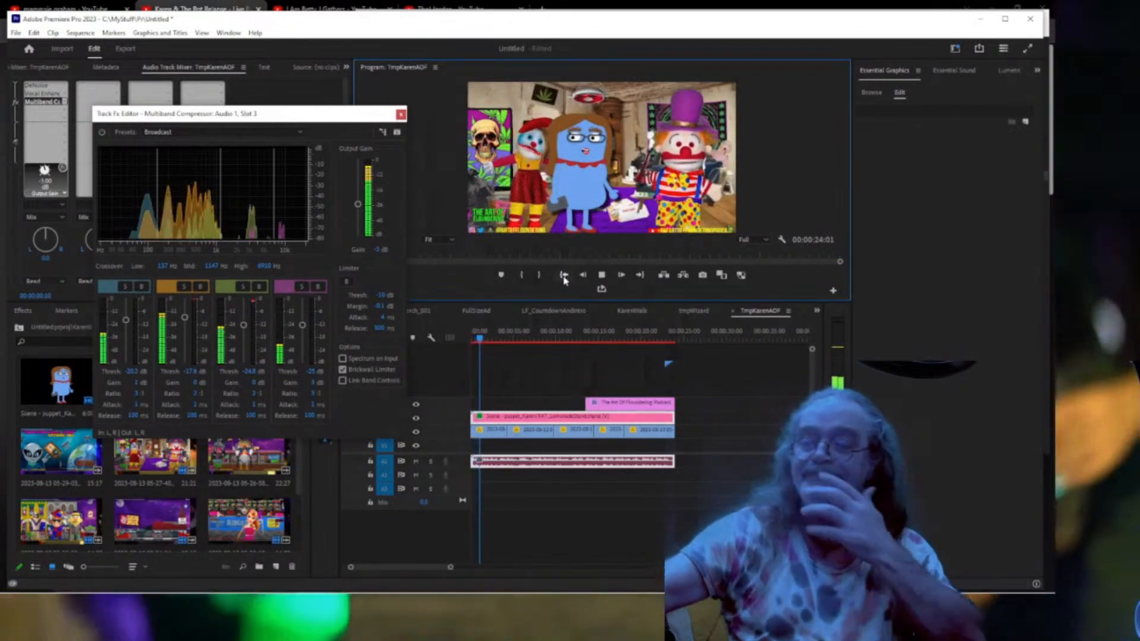
key(ctrl+grave)
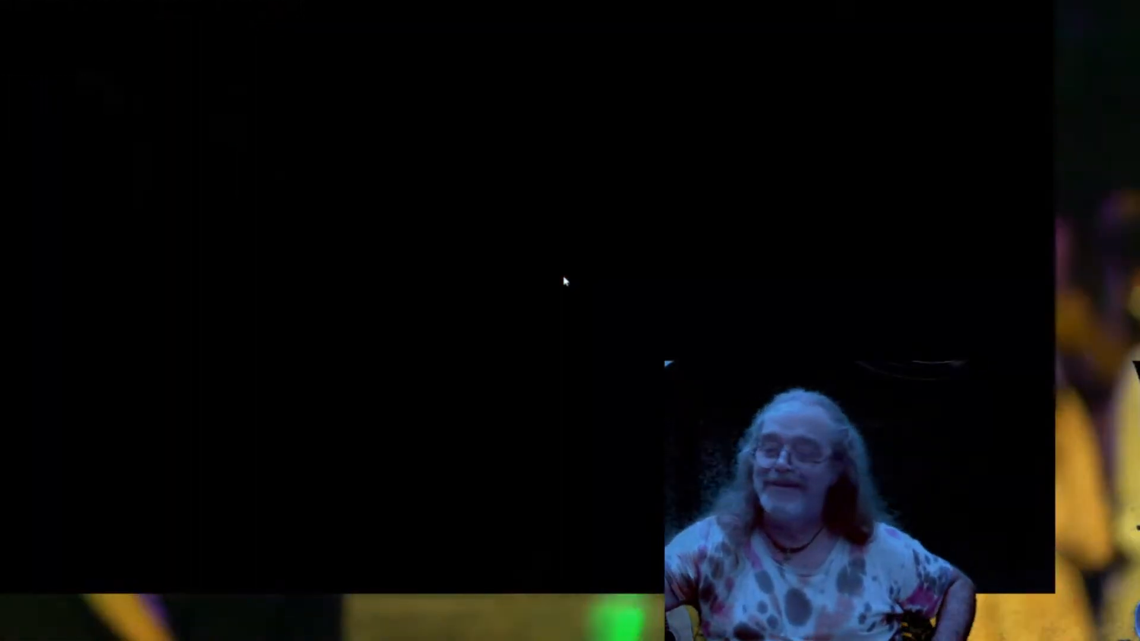
key(Escape)
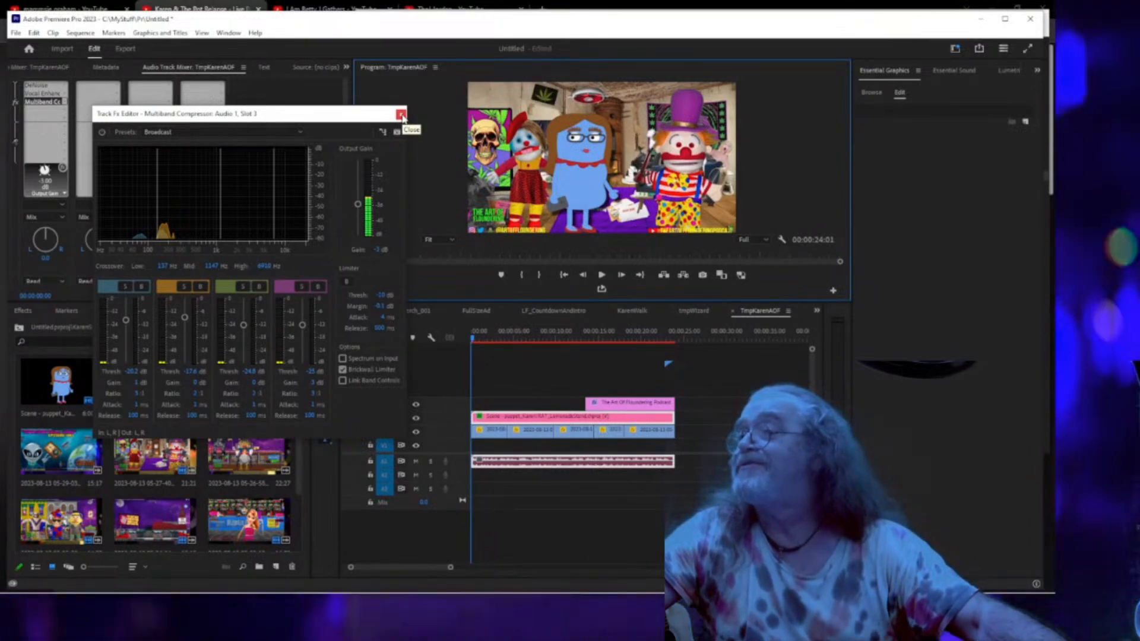
Close the Multiband Compressor's Track Fx Editor window.
click(401, 115)
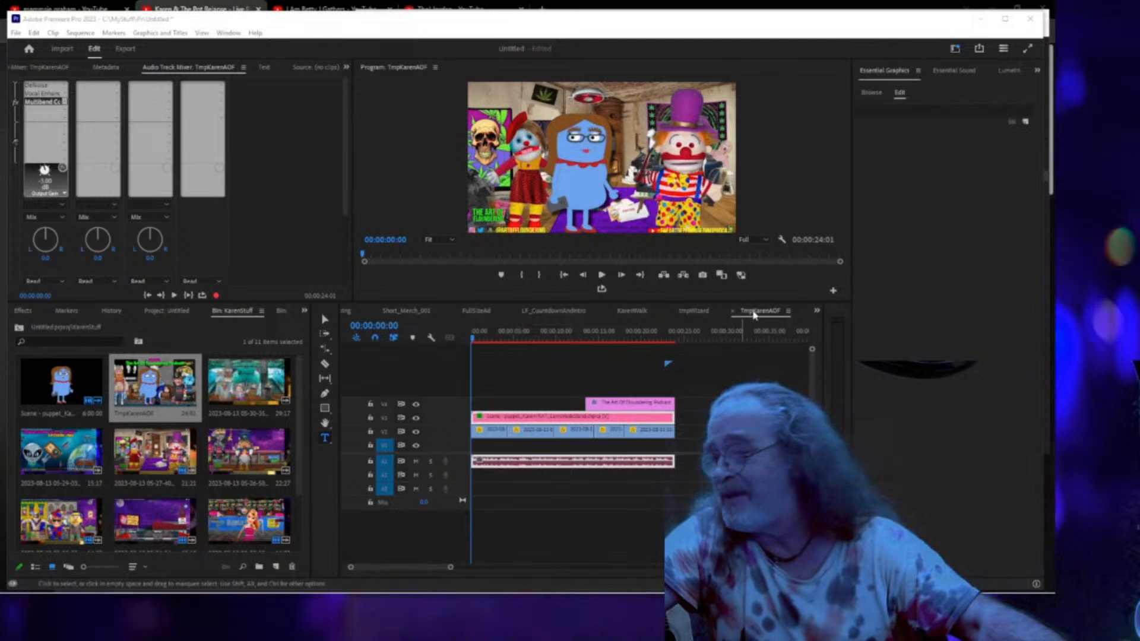
Create a new sequence from the TmpKarenAOF clip and list all the project's clips.
right_click(754, 315)
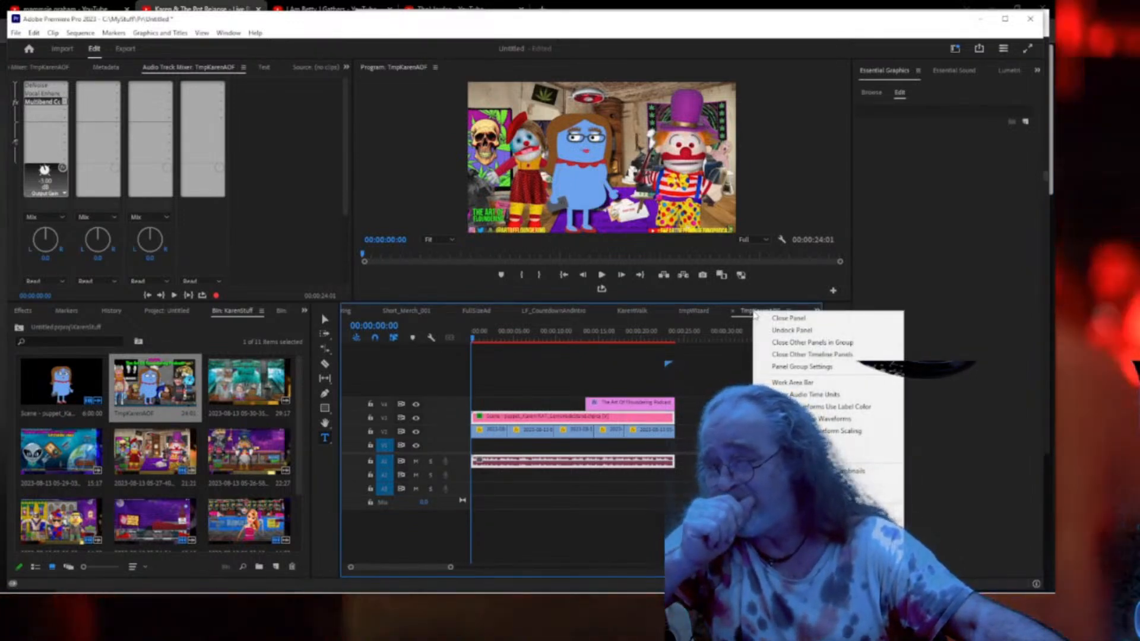
click(778, 470)
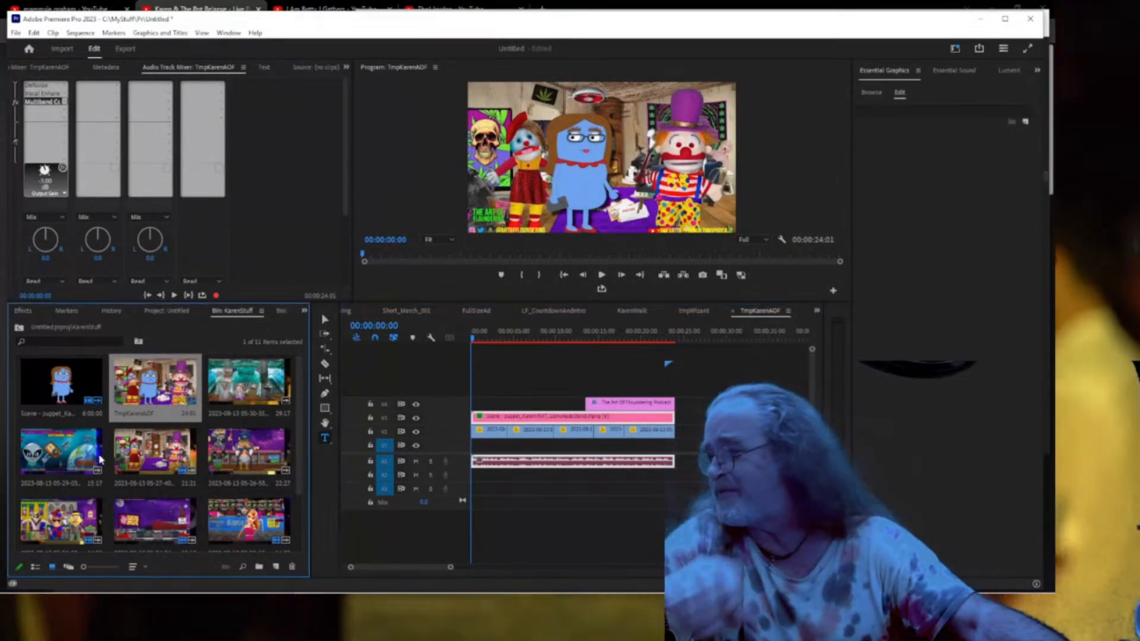
right_click(156, 386)
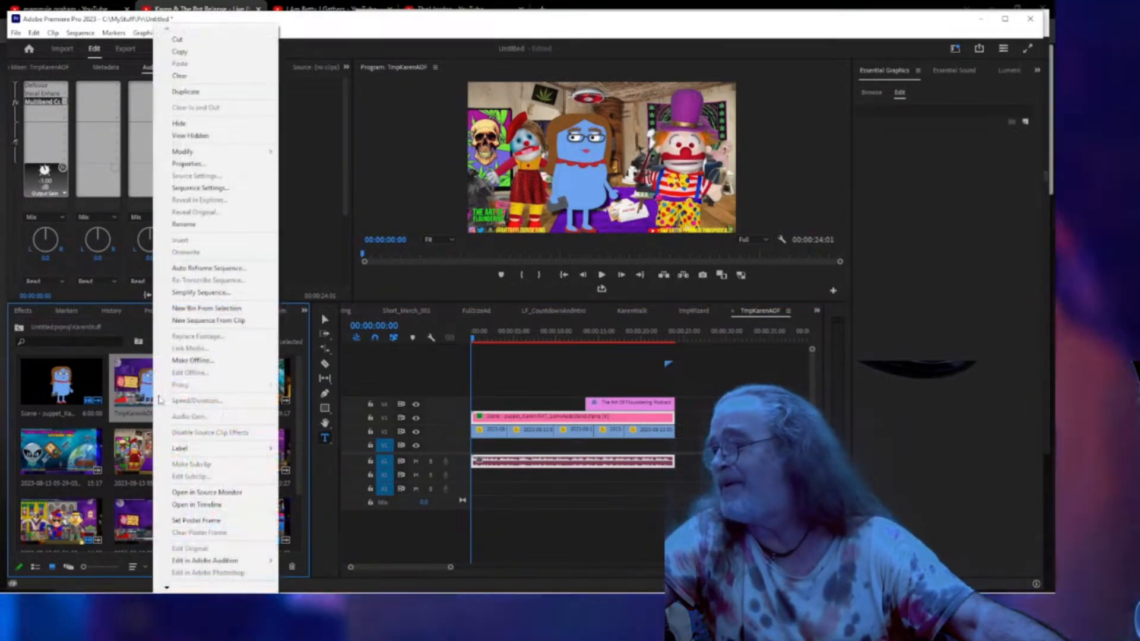
click(193, 321)
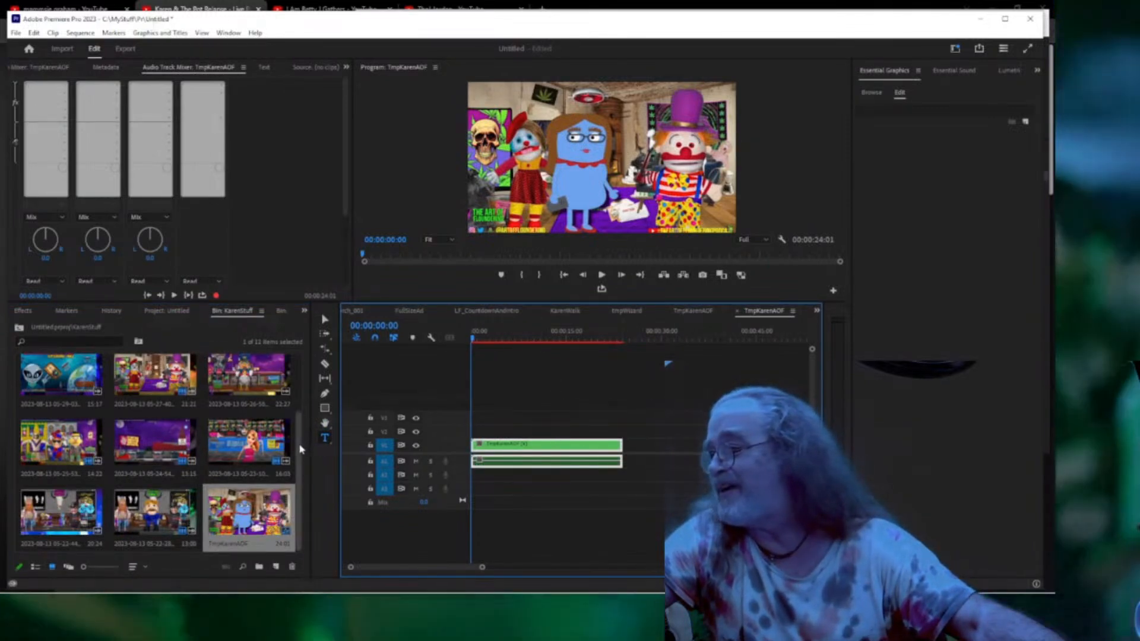
drag(299, 449, 300, 378)
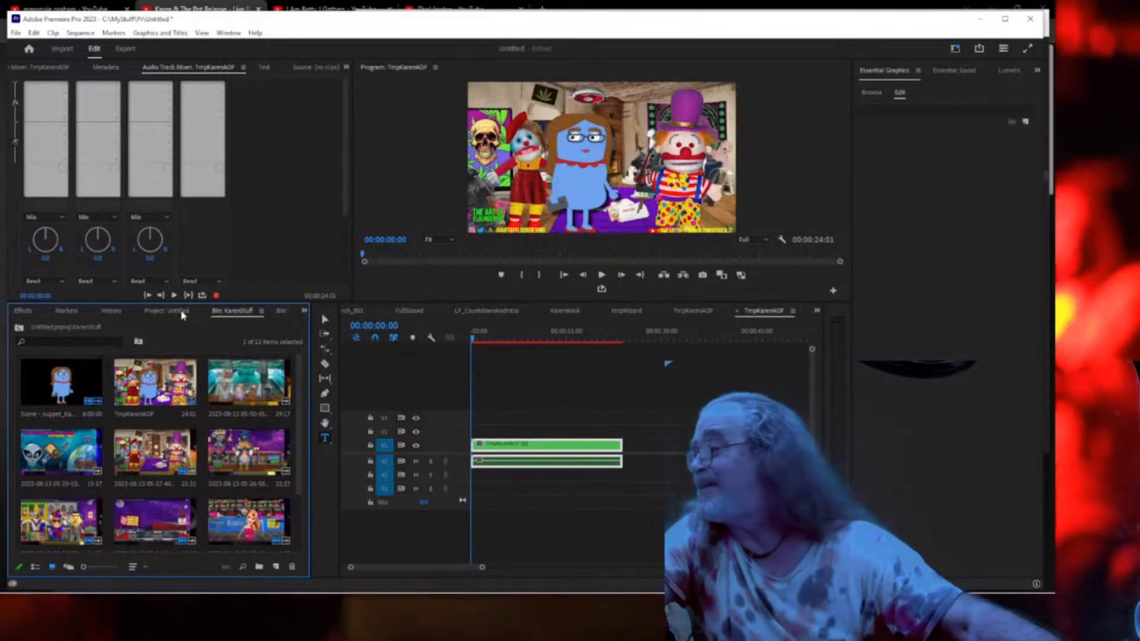
click(161, 312)
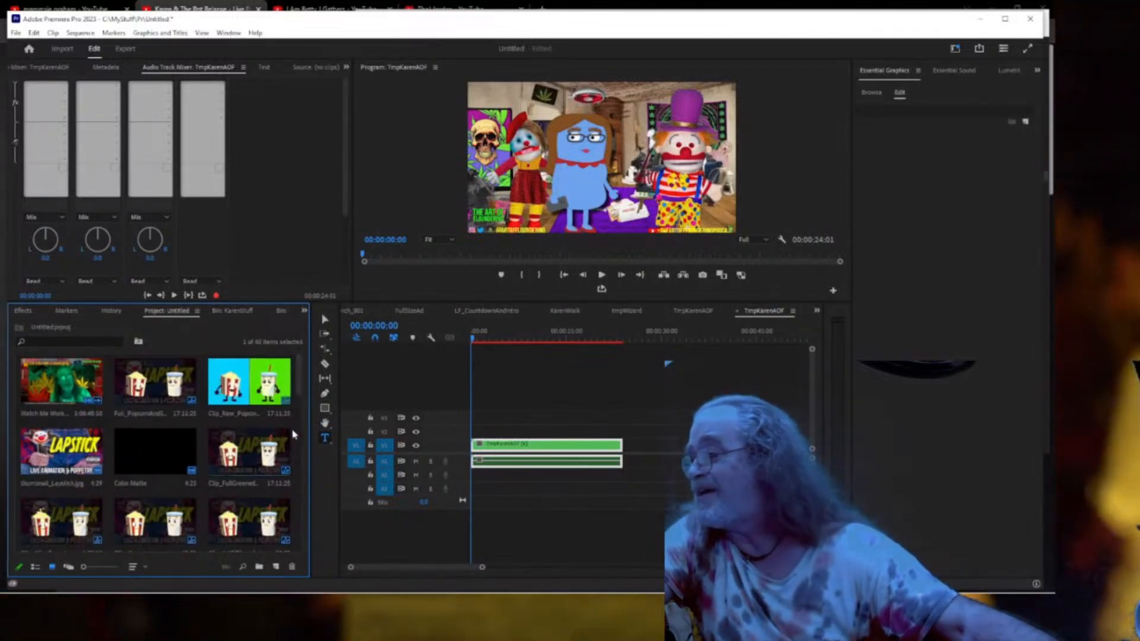
drag(300, 391, 300, 420)
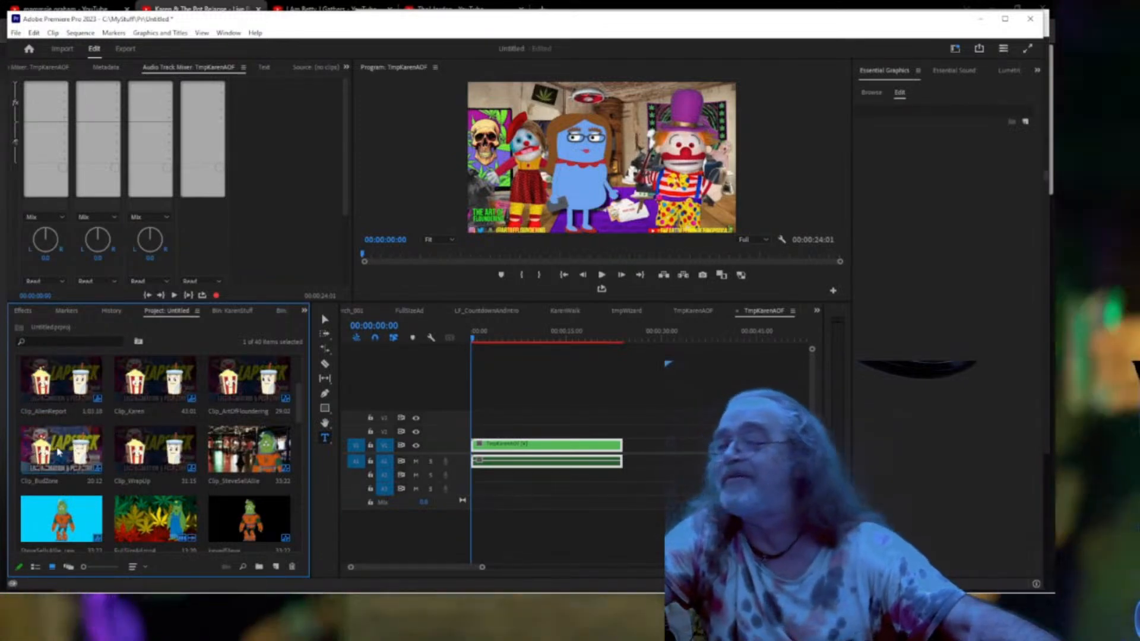
drag(62, 449, 532, 428)
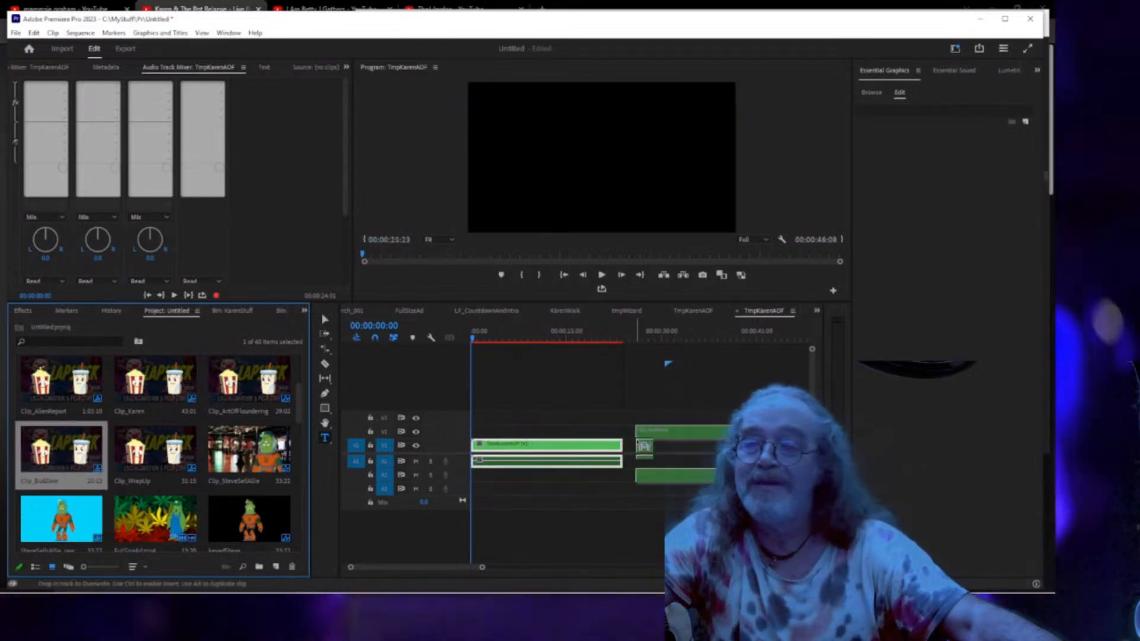
drag(644, 448, 647, 448)
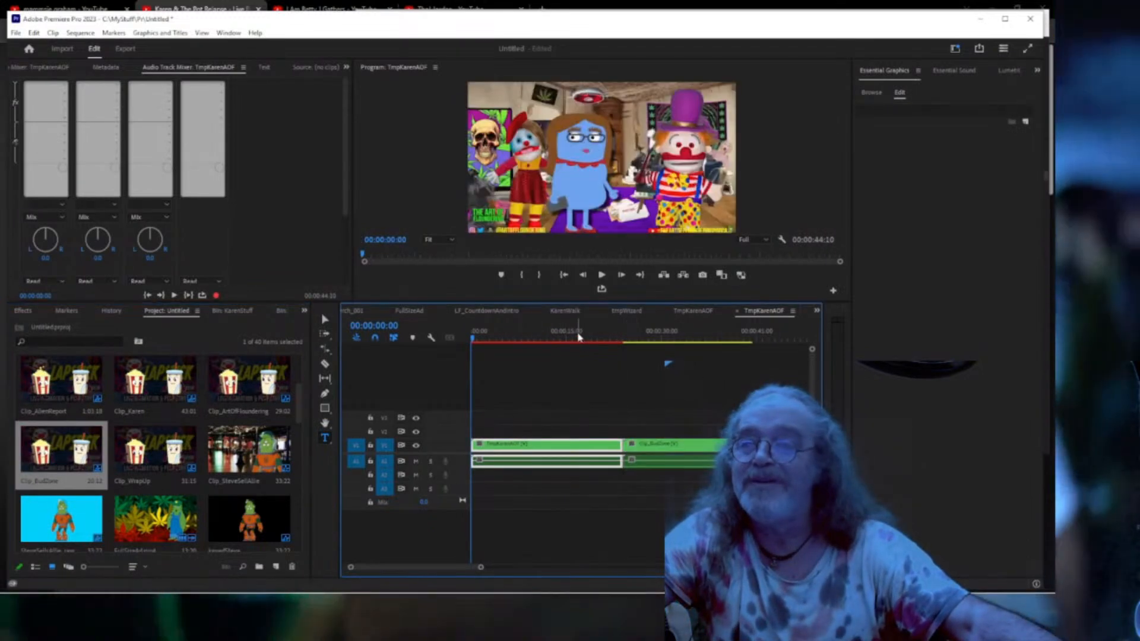
click(611, 339)
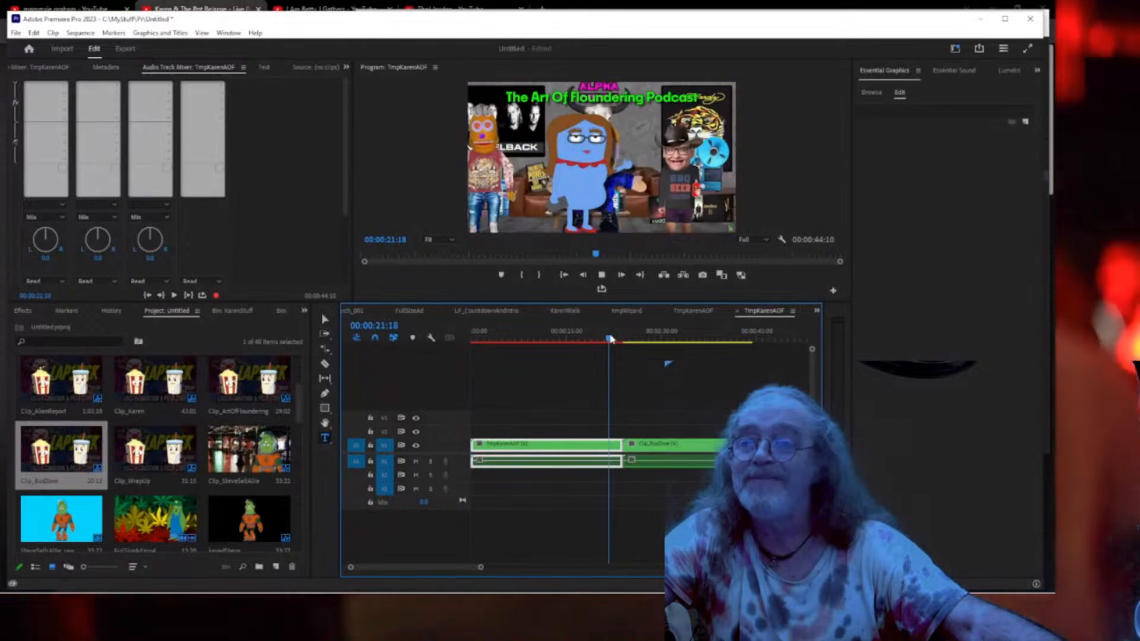
key(space)
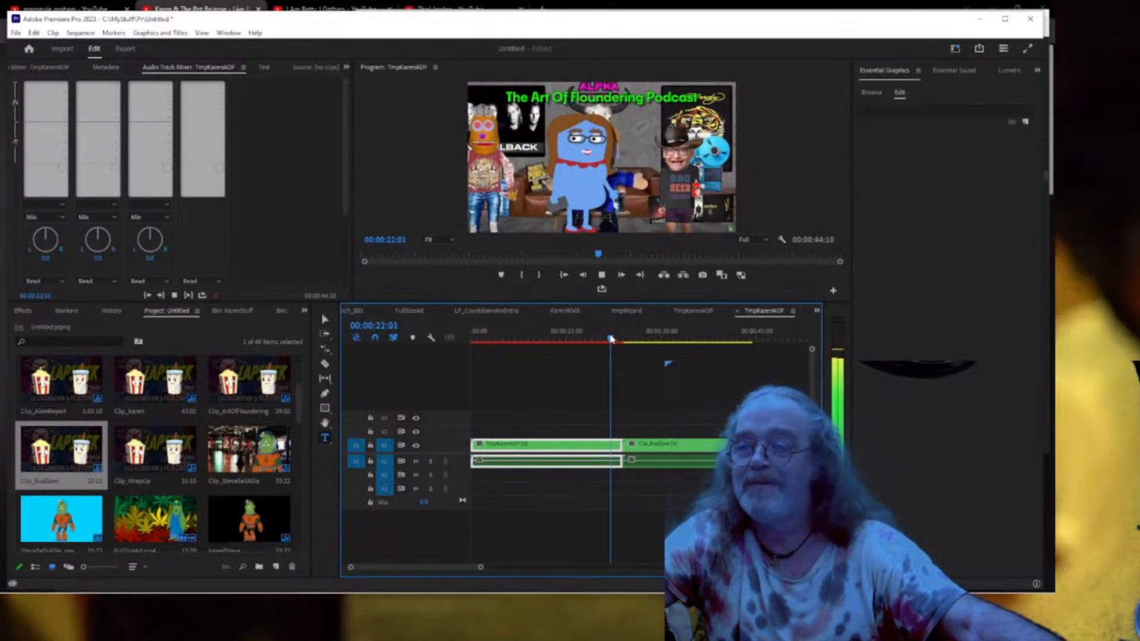
key(ctrl+grave)
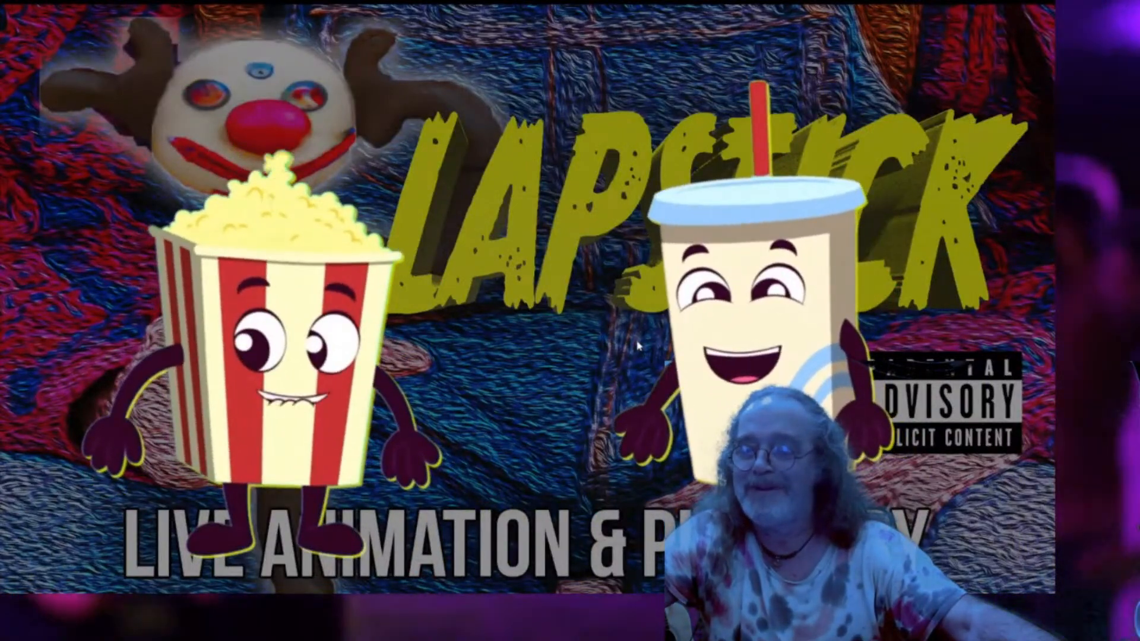
key(ctrl+grave)
click(571, 338)
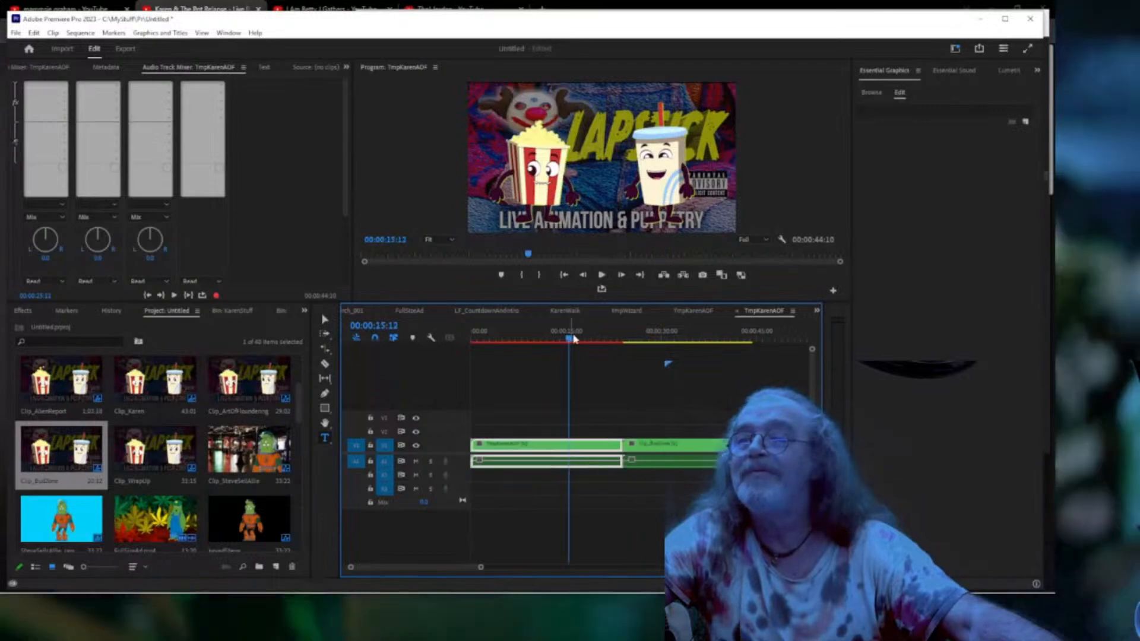
key(ctrl+grave)
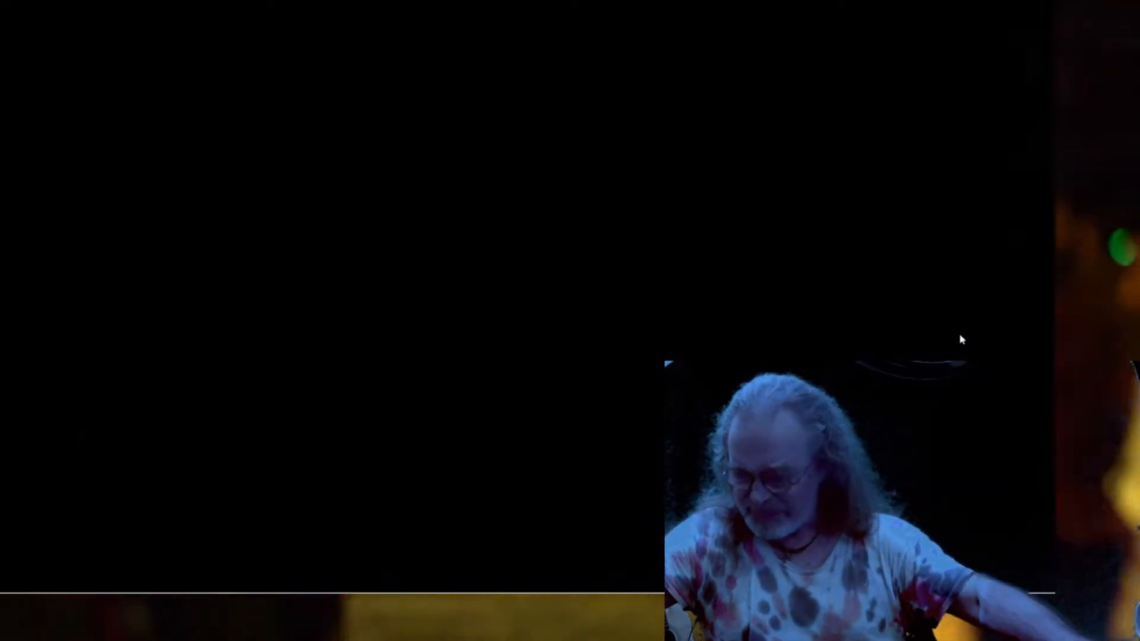
key(Escape)
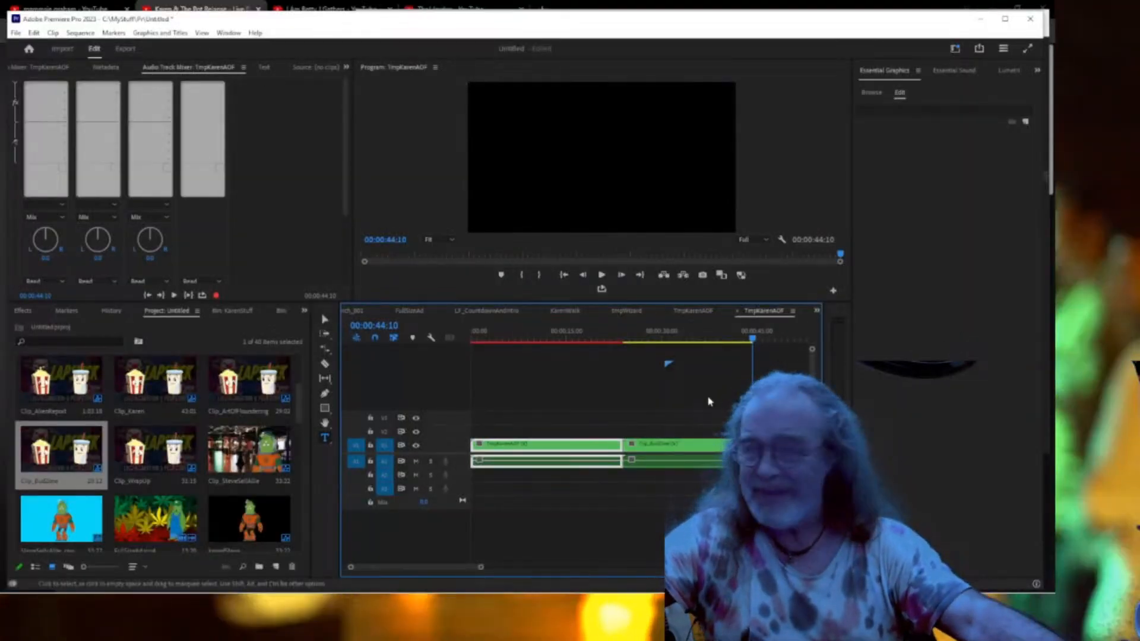
click(606, 338)
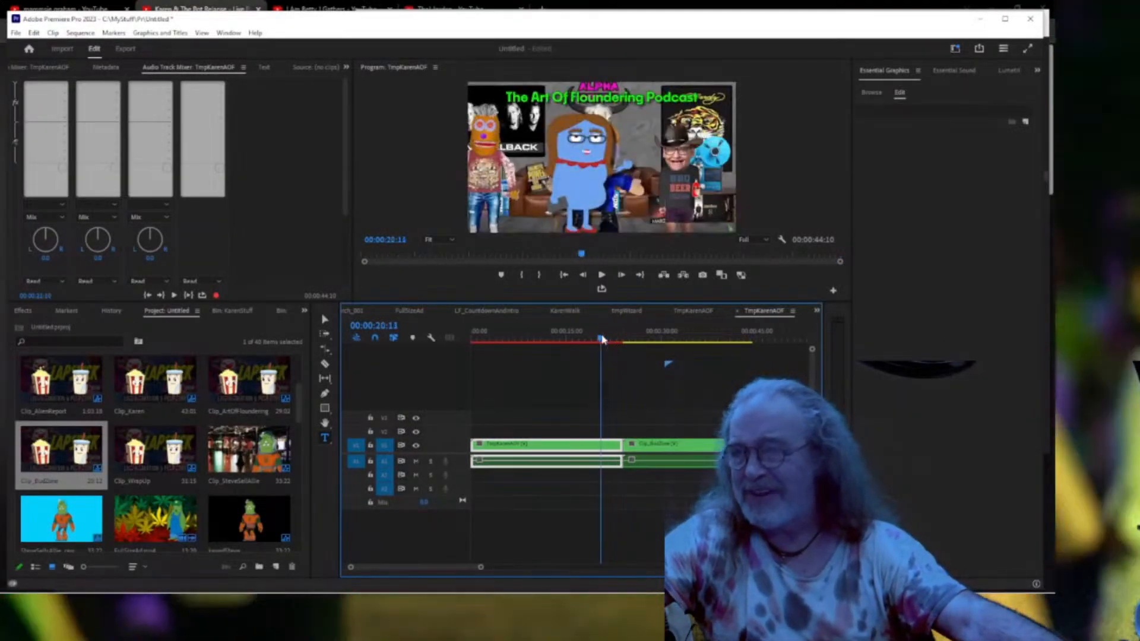
key(space)
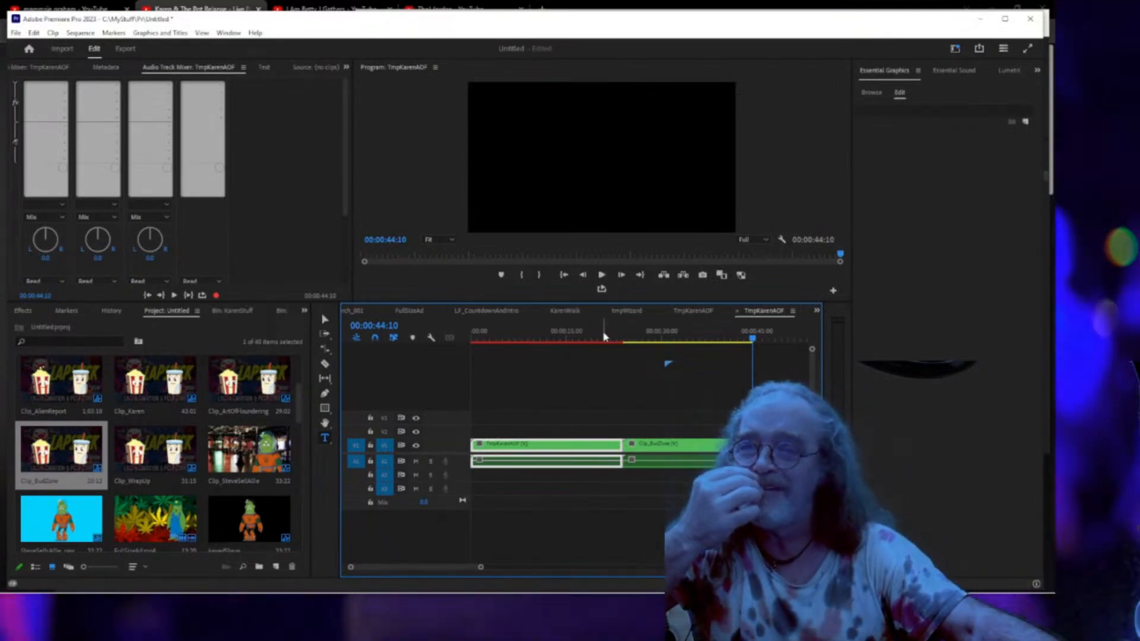
Close the Earn on YouTube preview, move Chrome aside, then pause and close the Lil' Terpene Media Player.
mouse_move(331, 597)
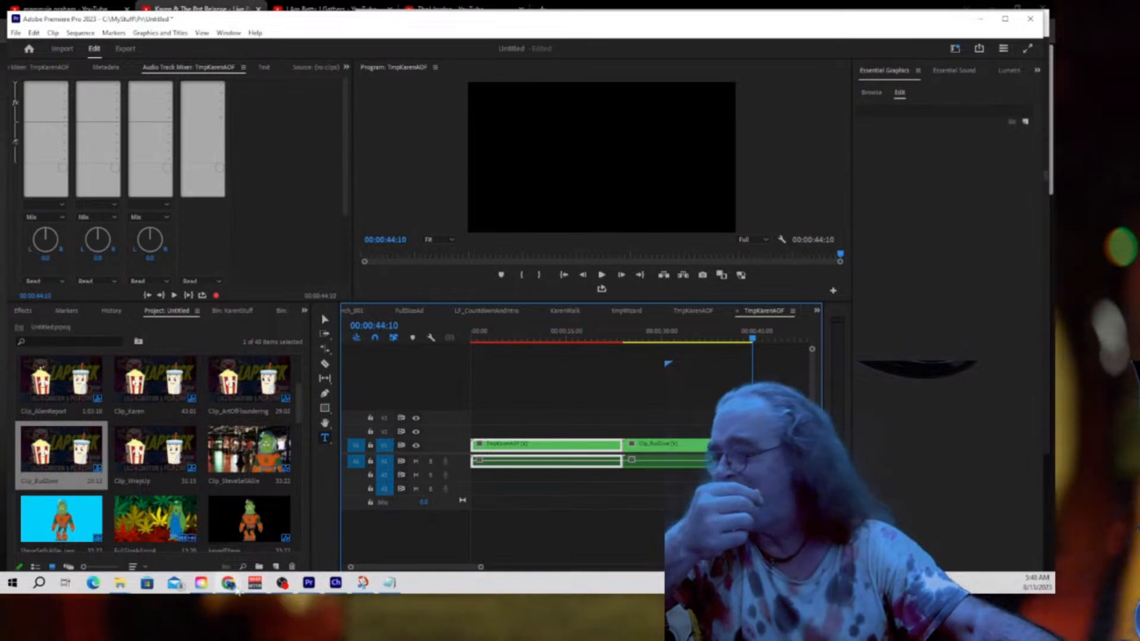
mouse_move(231, 586)
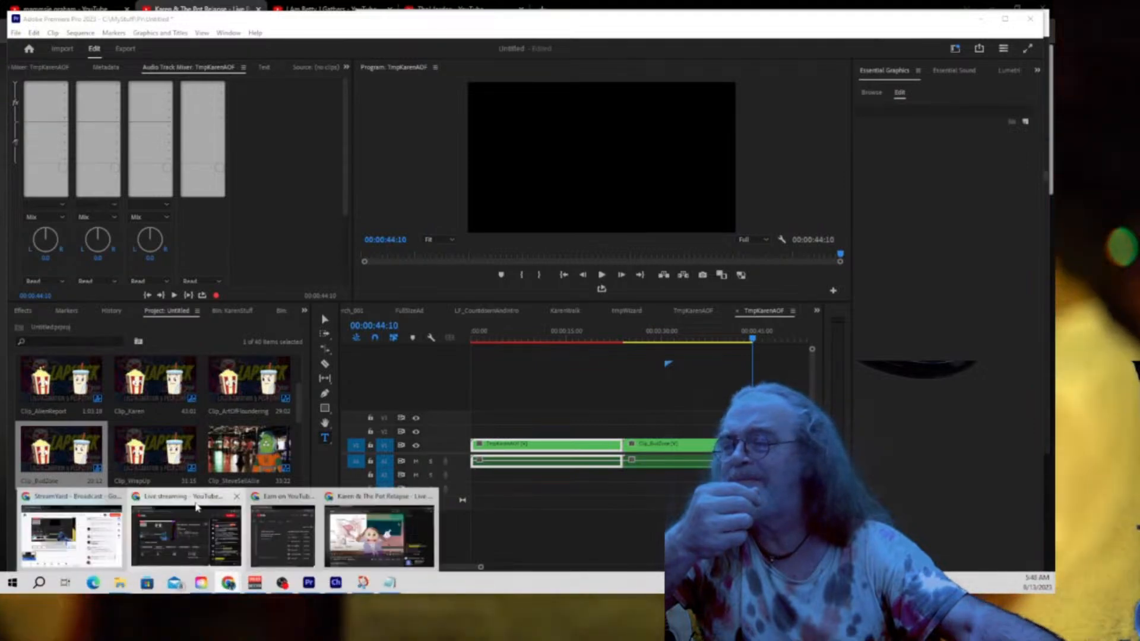
mouse_move(196, 505)
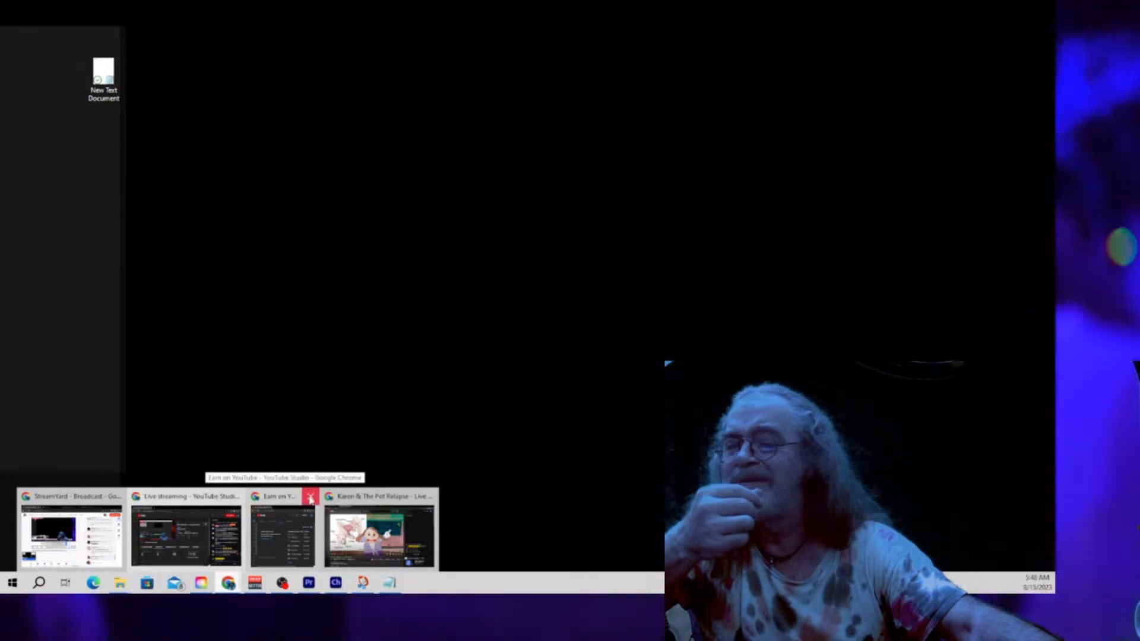
click(310, 499)
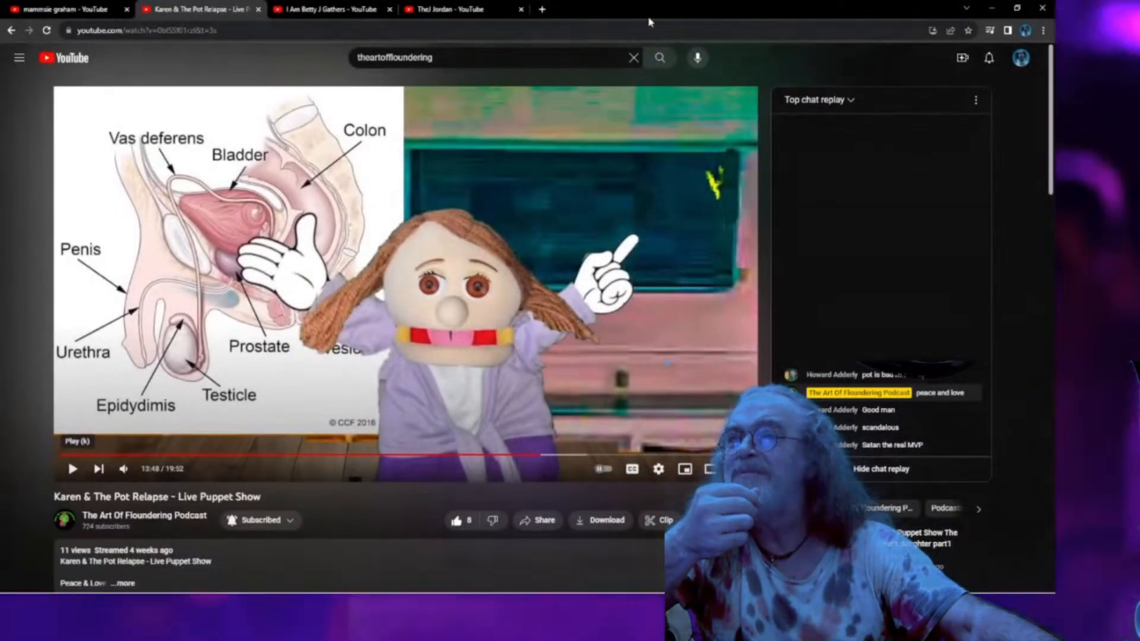
drag(651, 12, 0, 131)
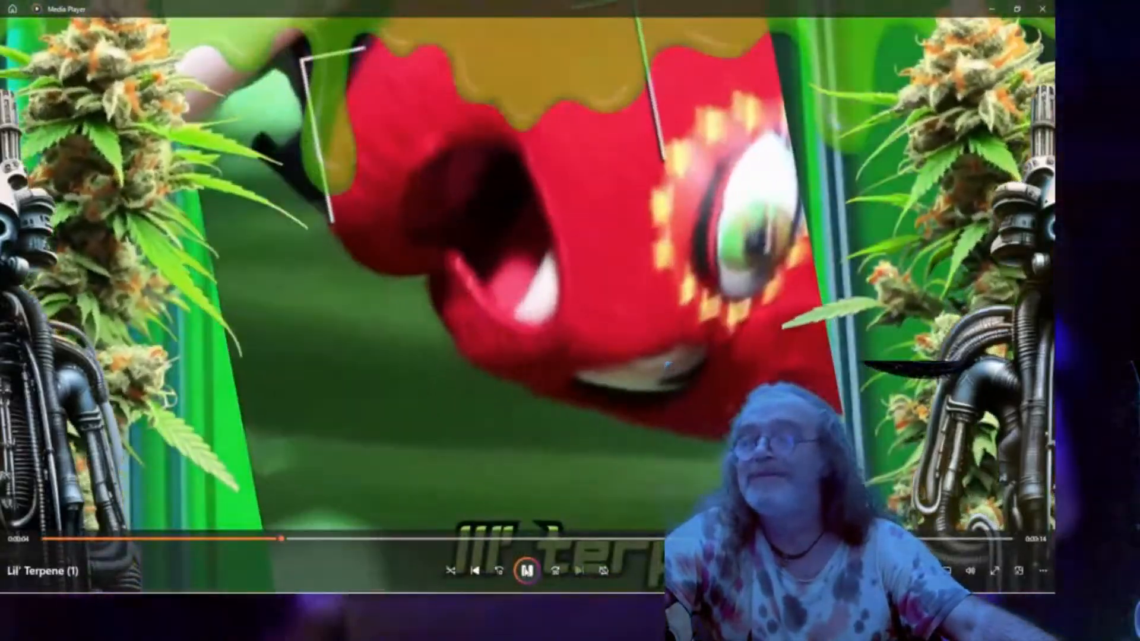
key(space)
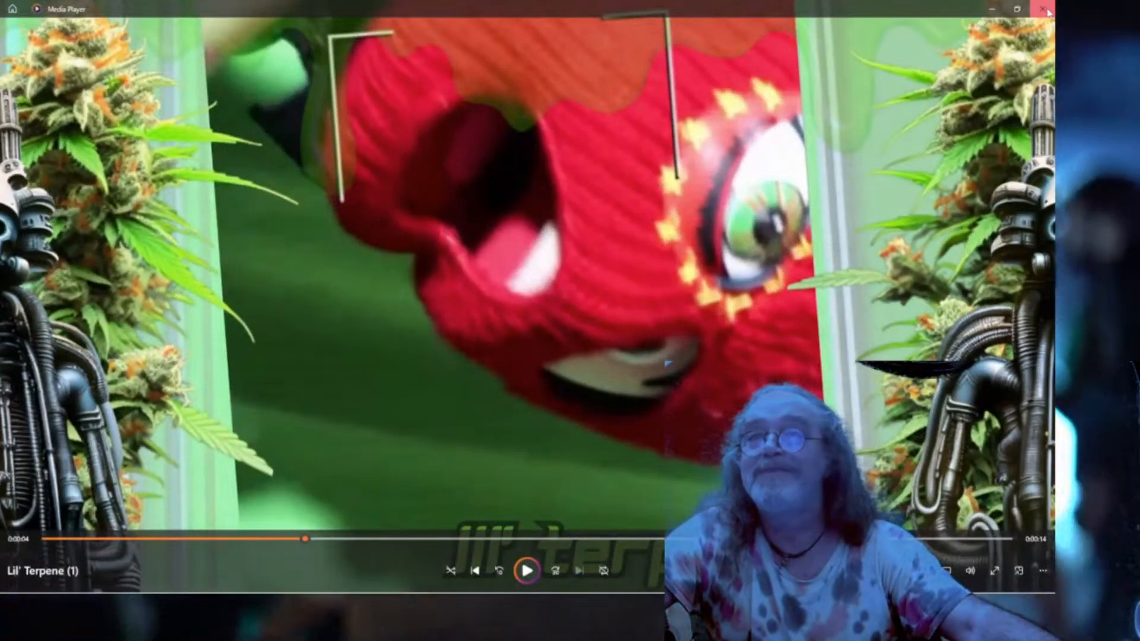
click(1046, 10)
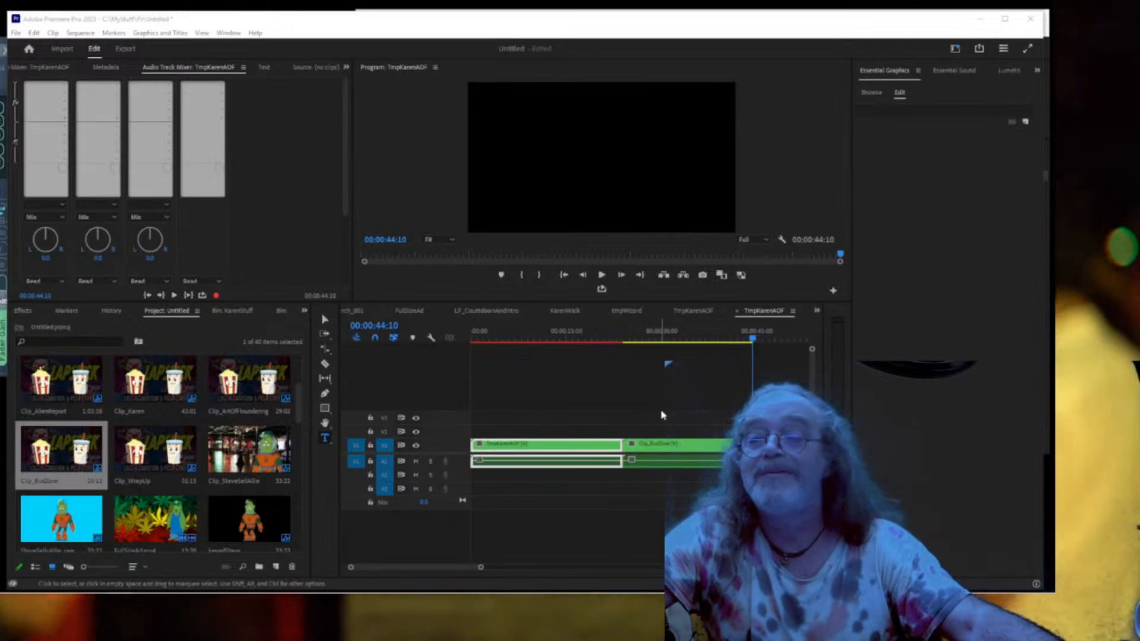
Insert Lil' Terpene (1).mp4 between TmpKarenAOF and Clip_BudZone, closing the gap afterward.
drag(696, 413, 742, 479)
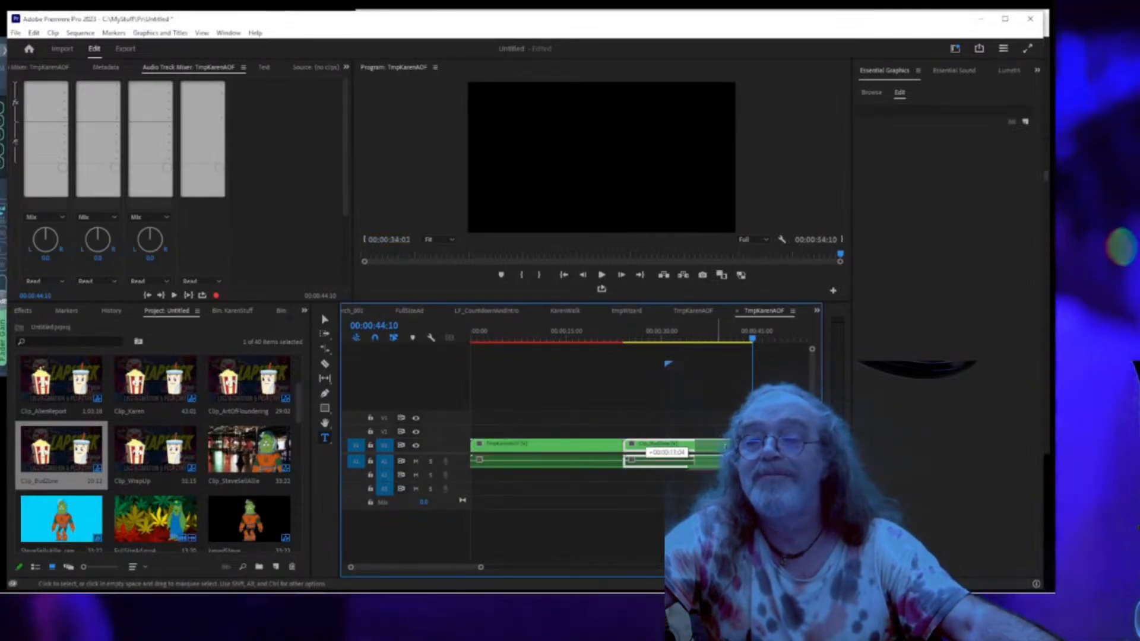
drag(629, 460, 609, 460)
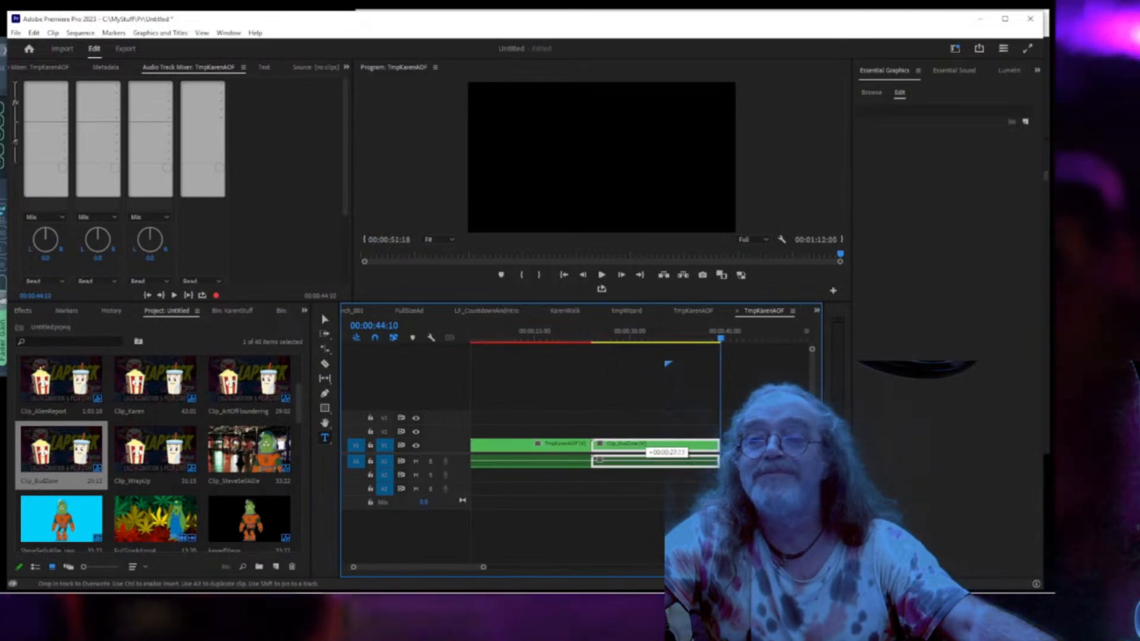
drag(790, 454, 777, 454)
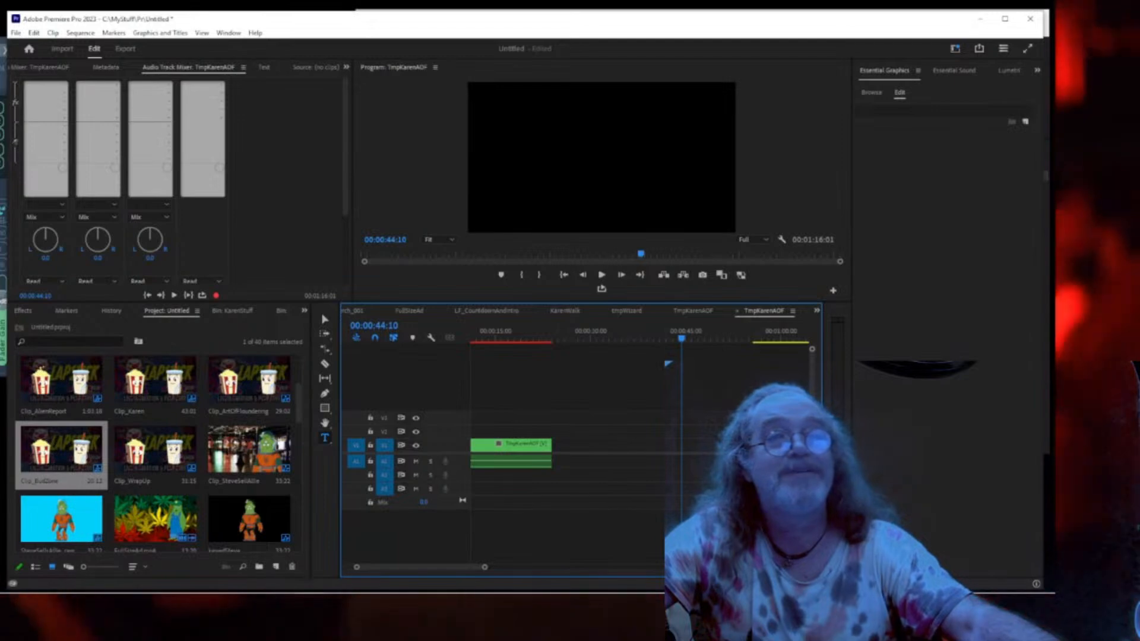
drag(703, 285, 582, 475)
drag(783, 447, 696, 452)
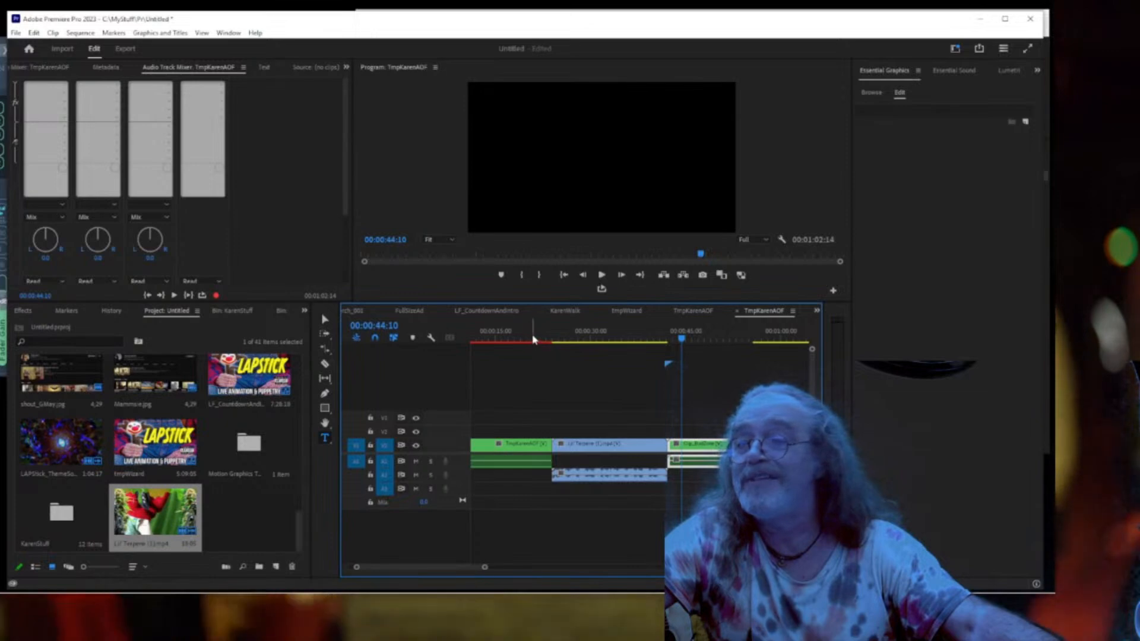
Play through the inserted Lil' Terpene clip in the 00:01:02:14 sequence.
click(533, 340)
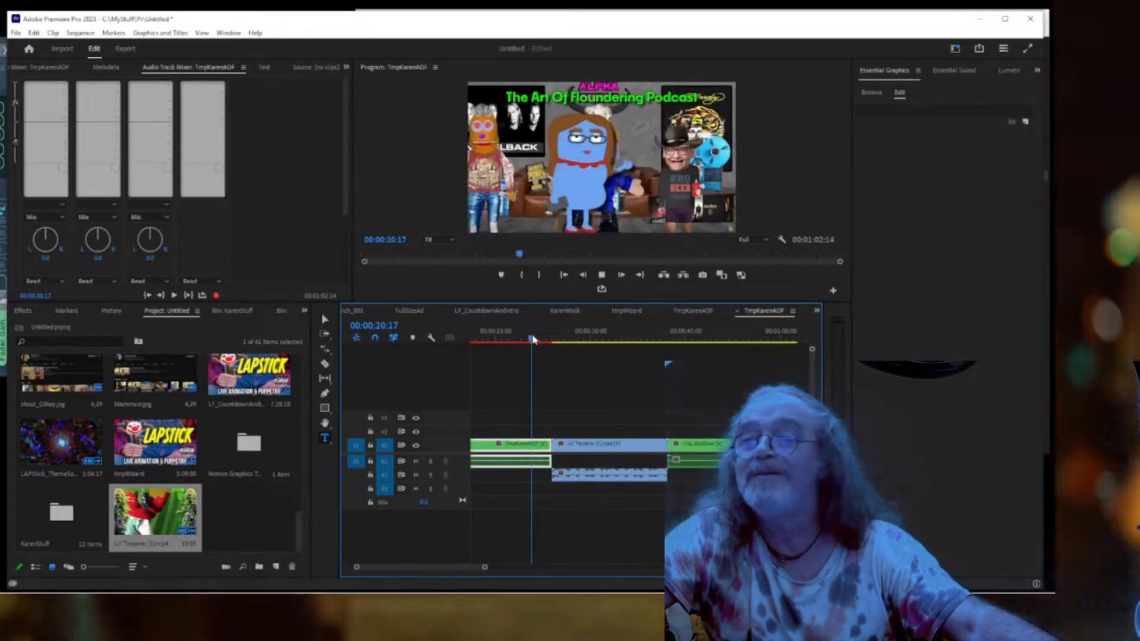
key(space)
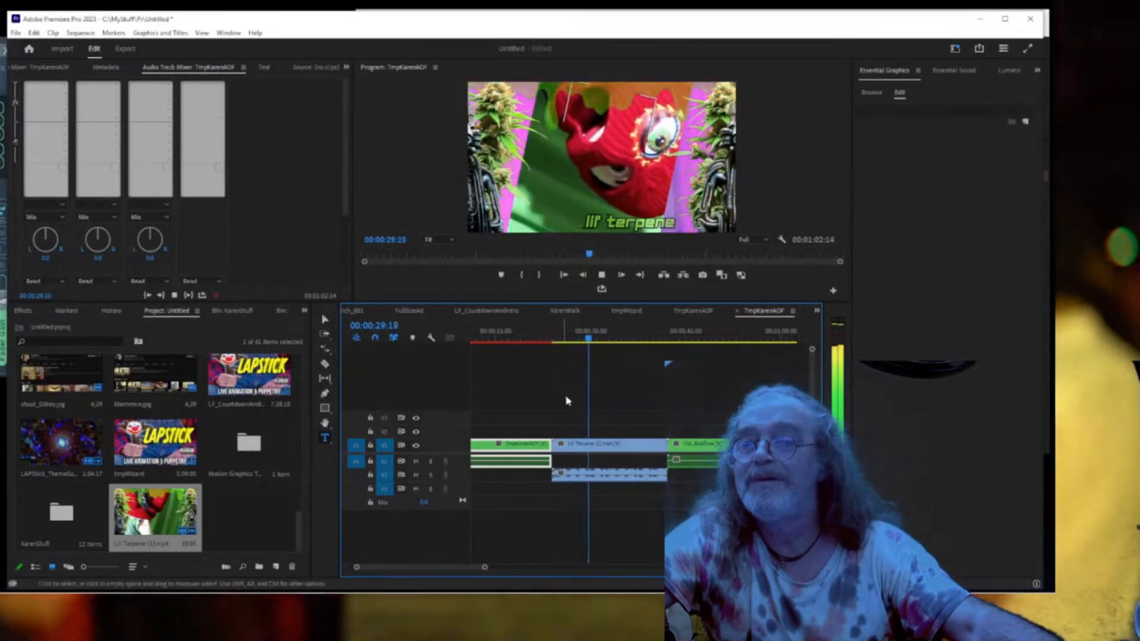
click(592, 475)
key(space)
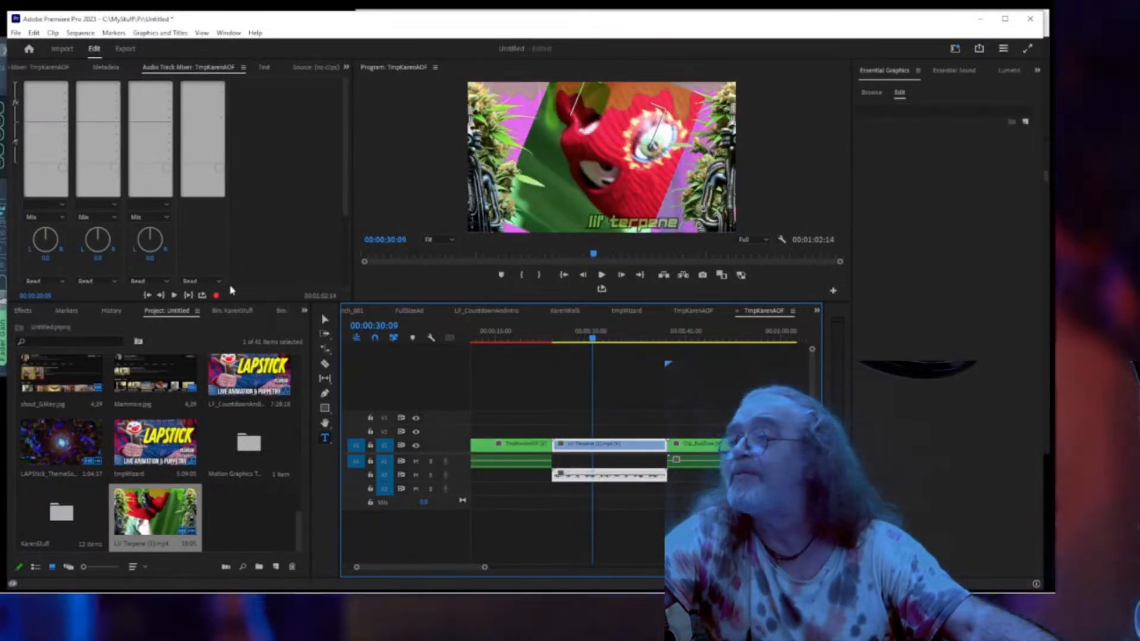
Set Audio 2's mixer volume to -3.0 and place the playhead at 00:00:21:03, before the Lil' Terpene clip.
scroll(258, 258, down, 4)
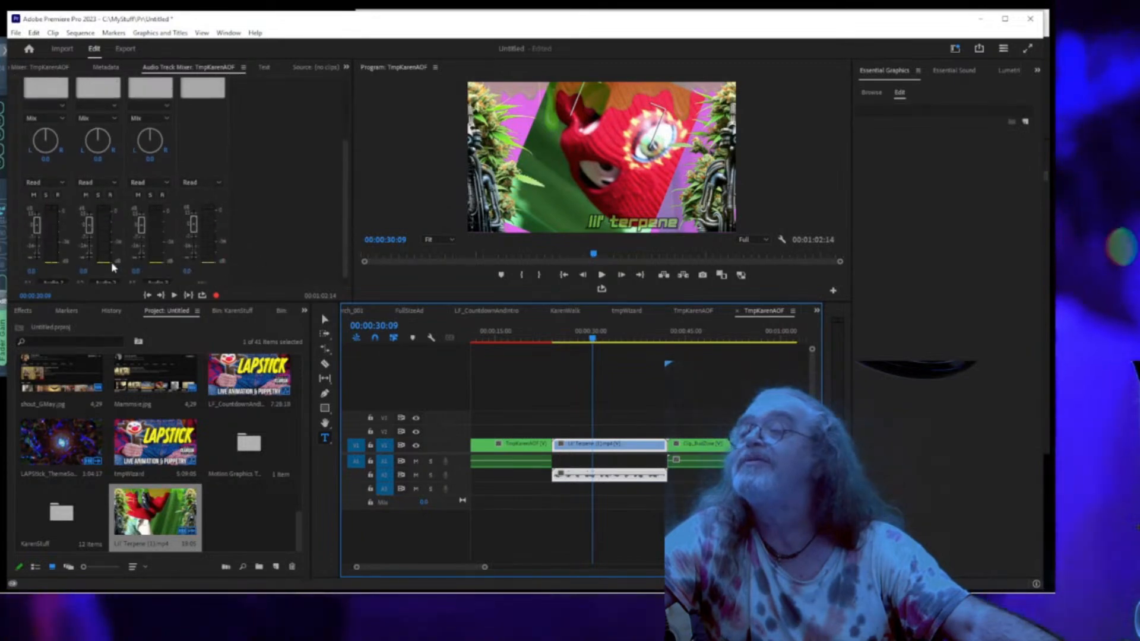
click(83, 271)
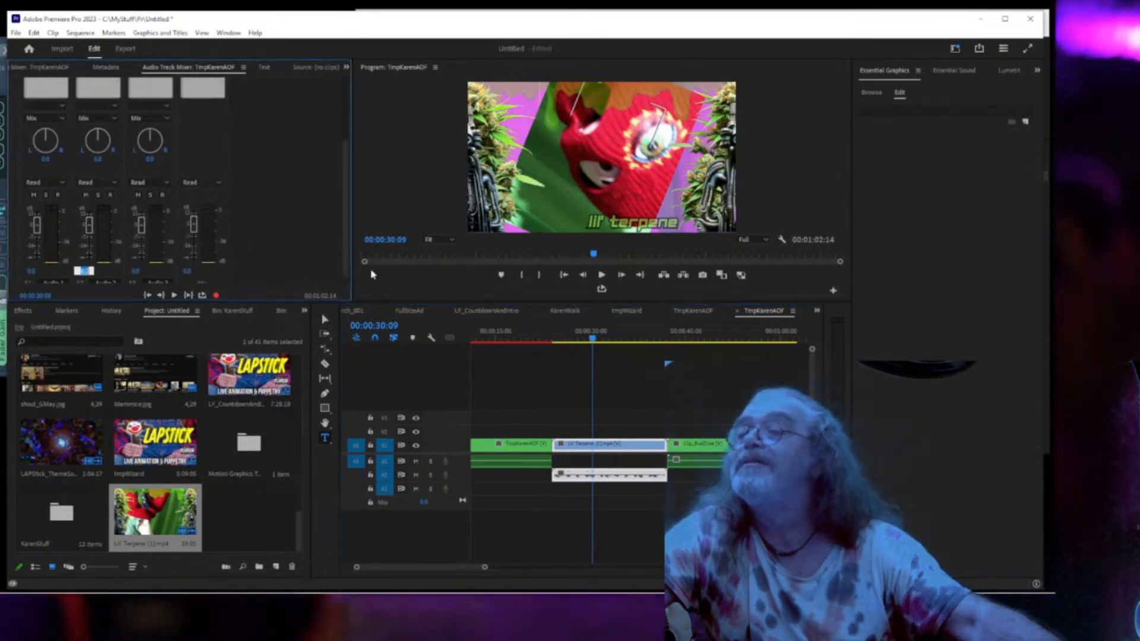
text(-3)
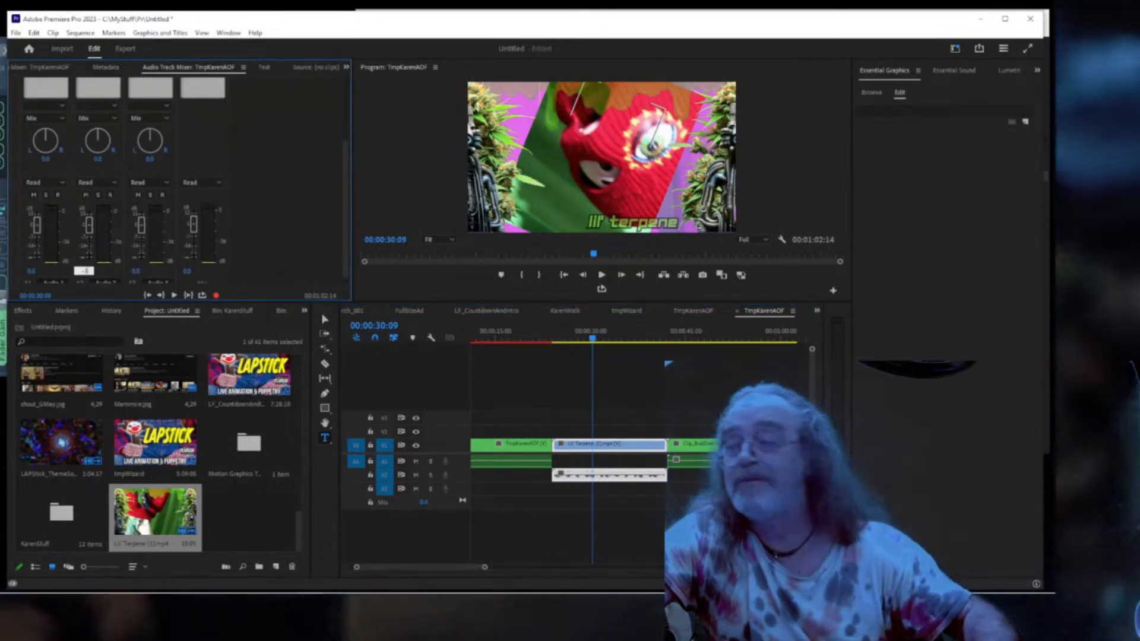
key(Return)
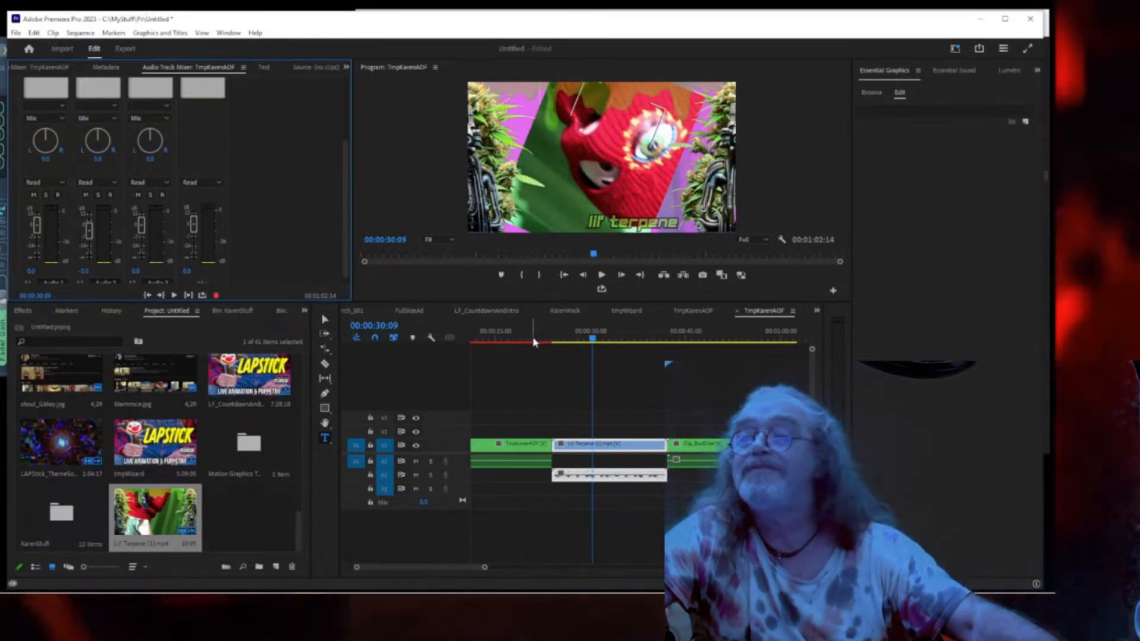
click(536, 337)
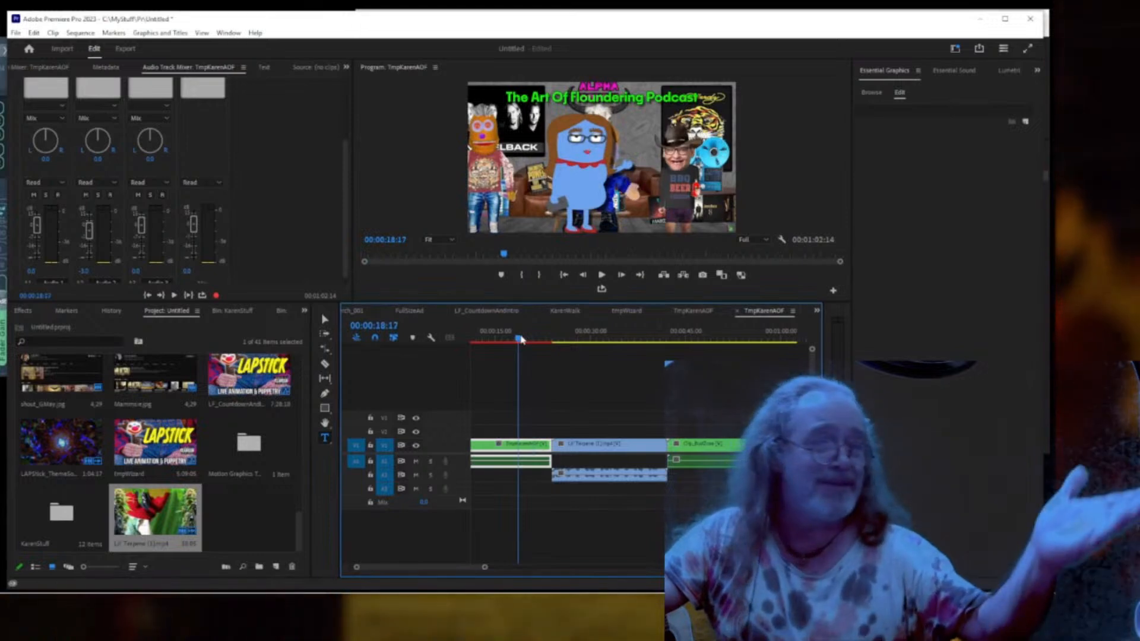
Play the sequence to check the new audio level, then focus the TmpKarenAOF sequence tab.
key(space)
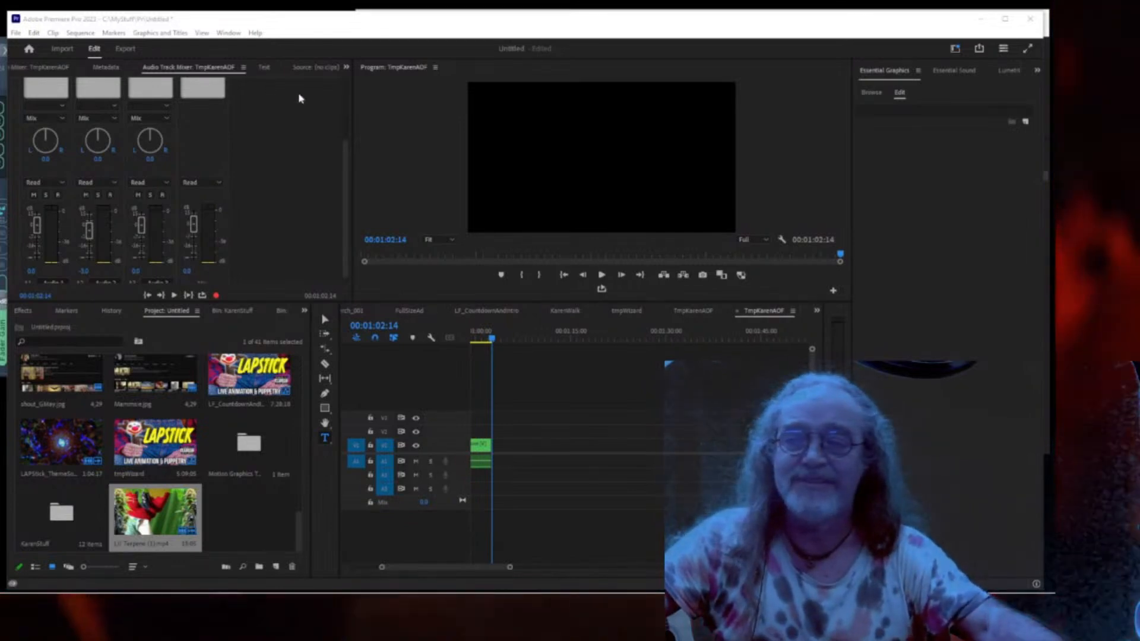
click(564, 275)
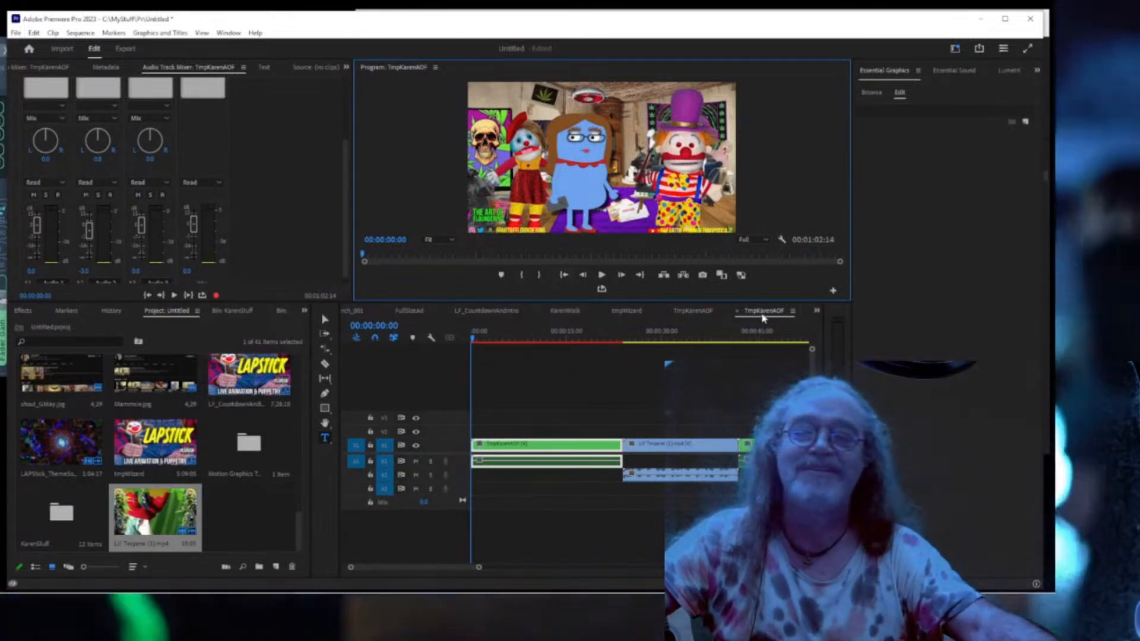
click(762, 312)
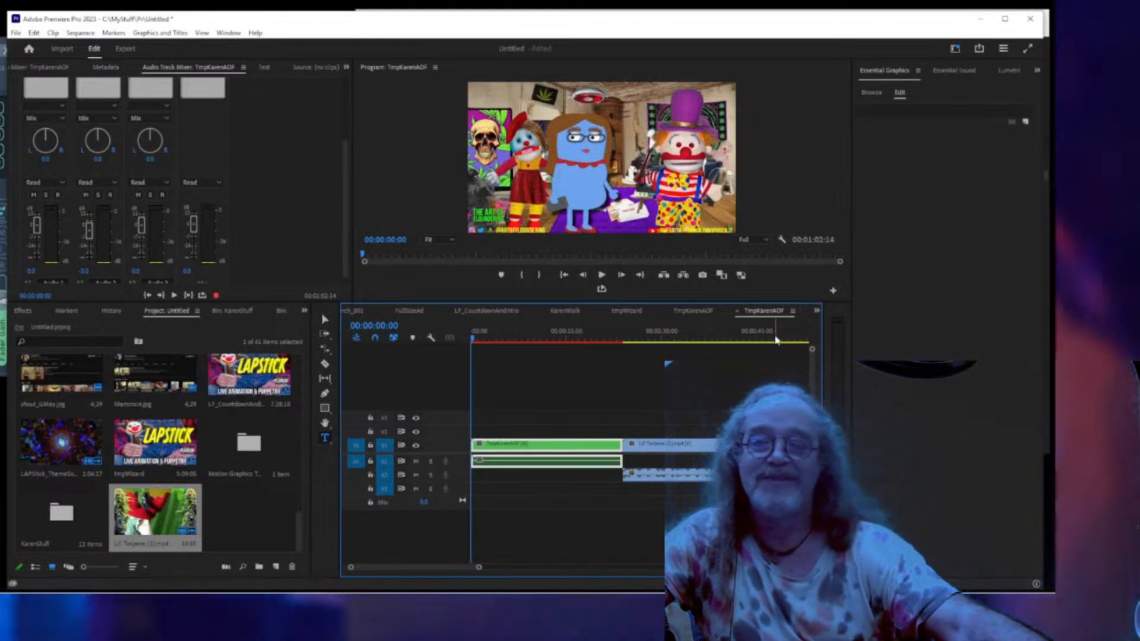
scroll(691, 409, down, 1)
scroll(736, 344, up, 1)
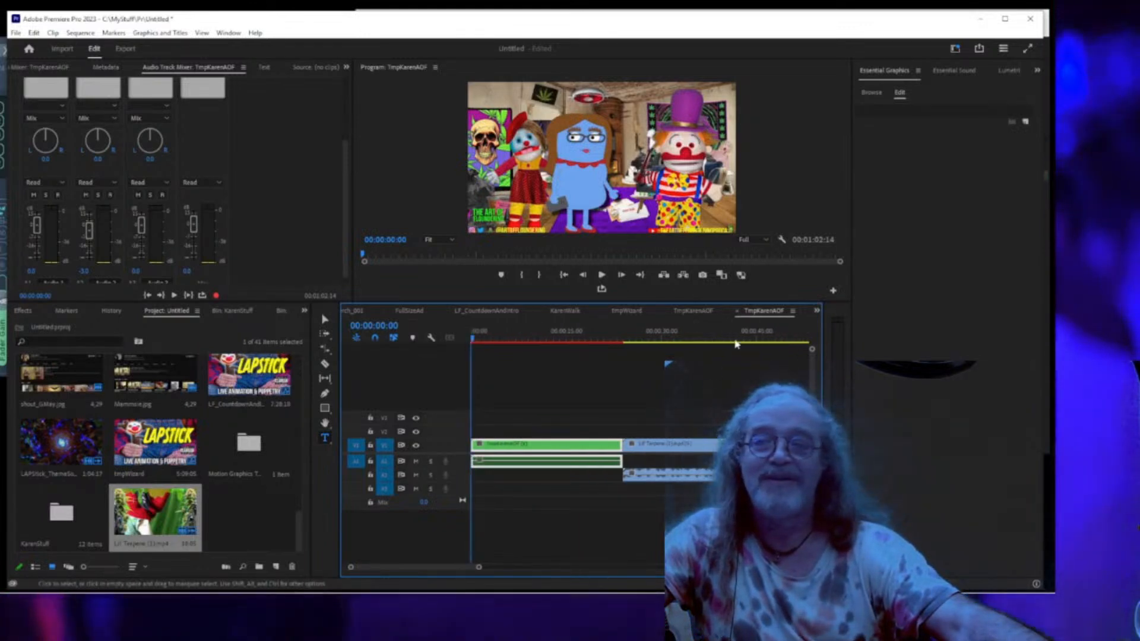
Reveal the TmpKarenAOF sequence in the KarenStuff bin and rename it LF_BudZone.
right_click(766, 320)
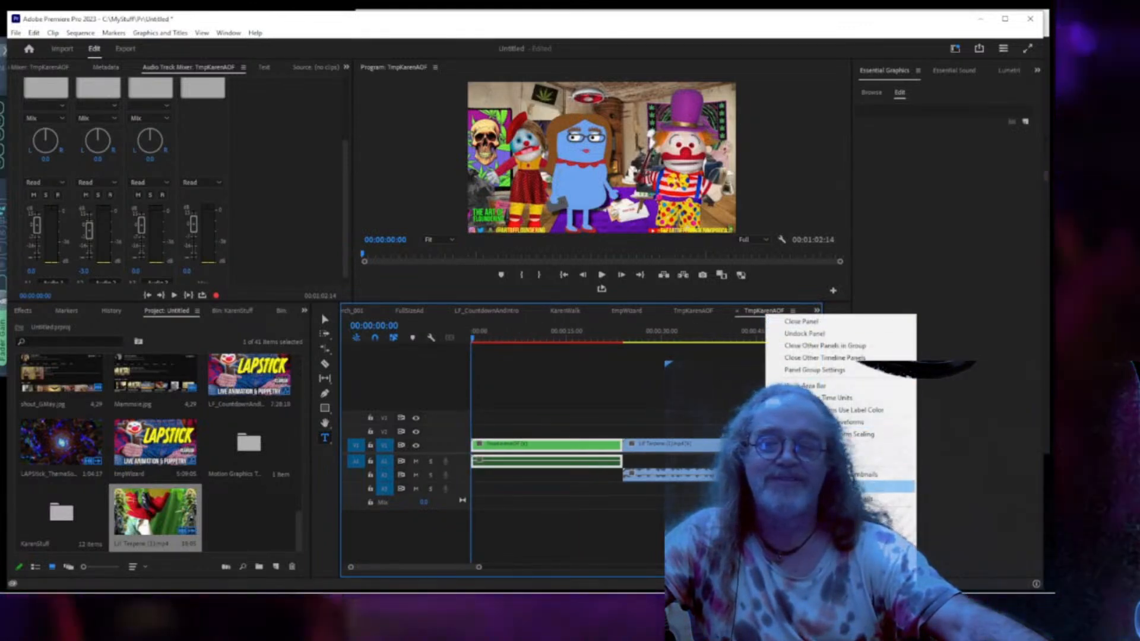
click(831, 526)
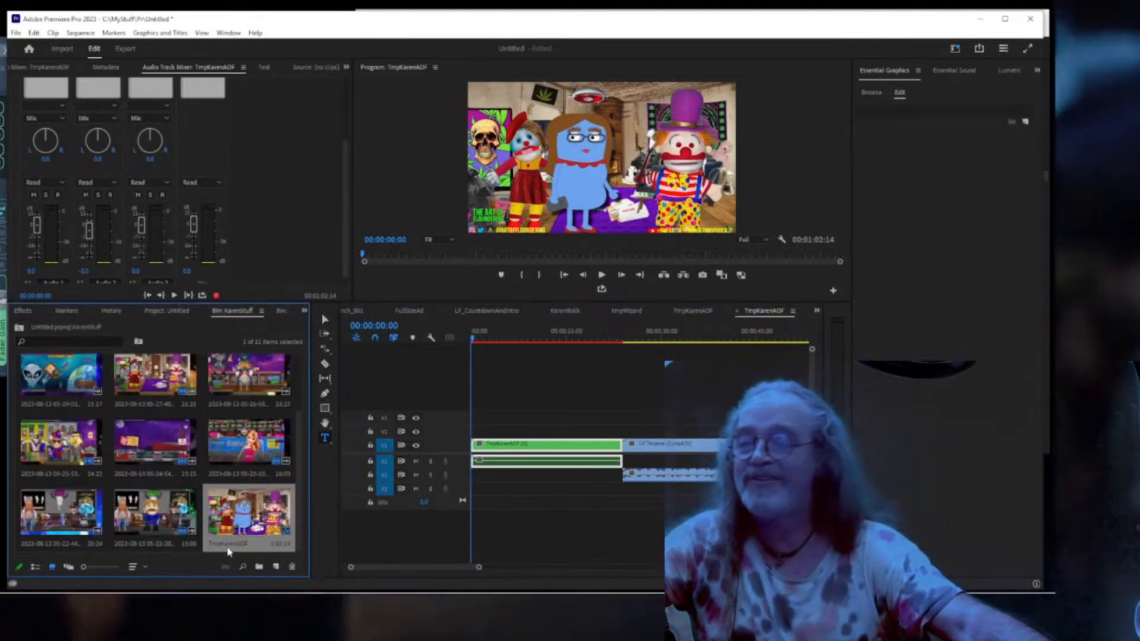
click(227, 545)
text(LF_)
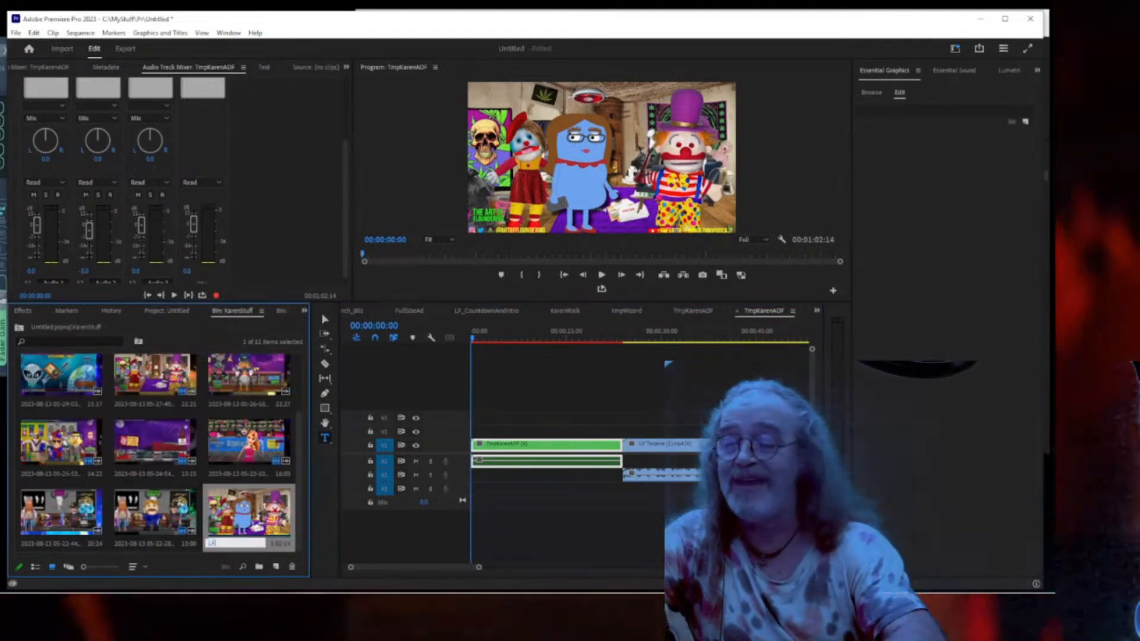
text(K)
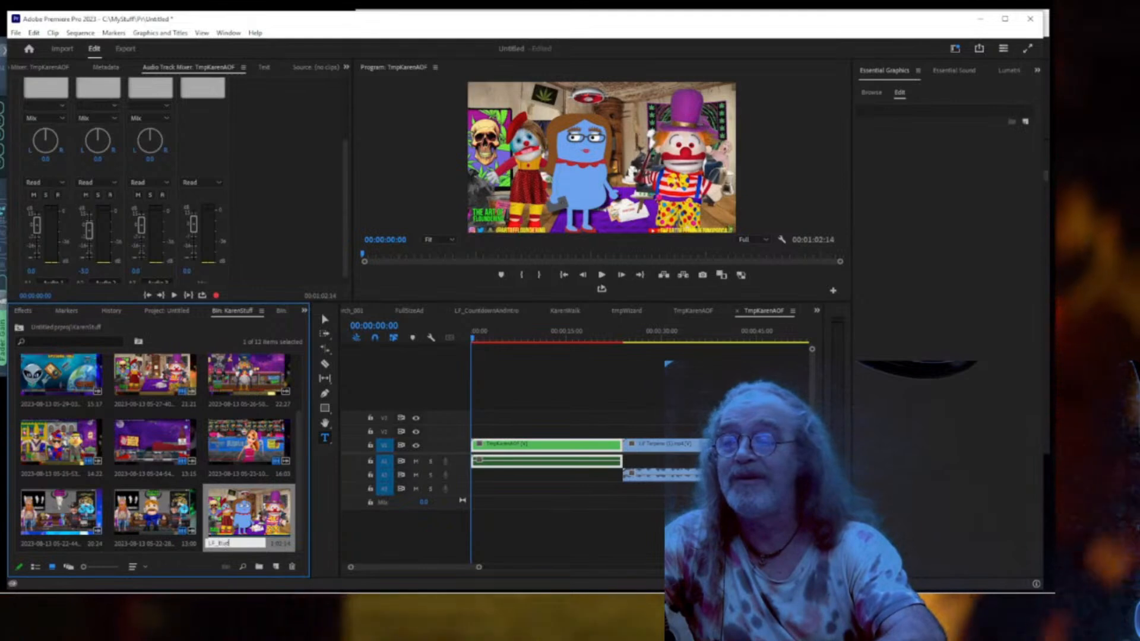
text(udZone)
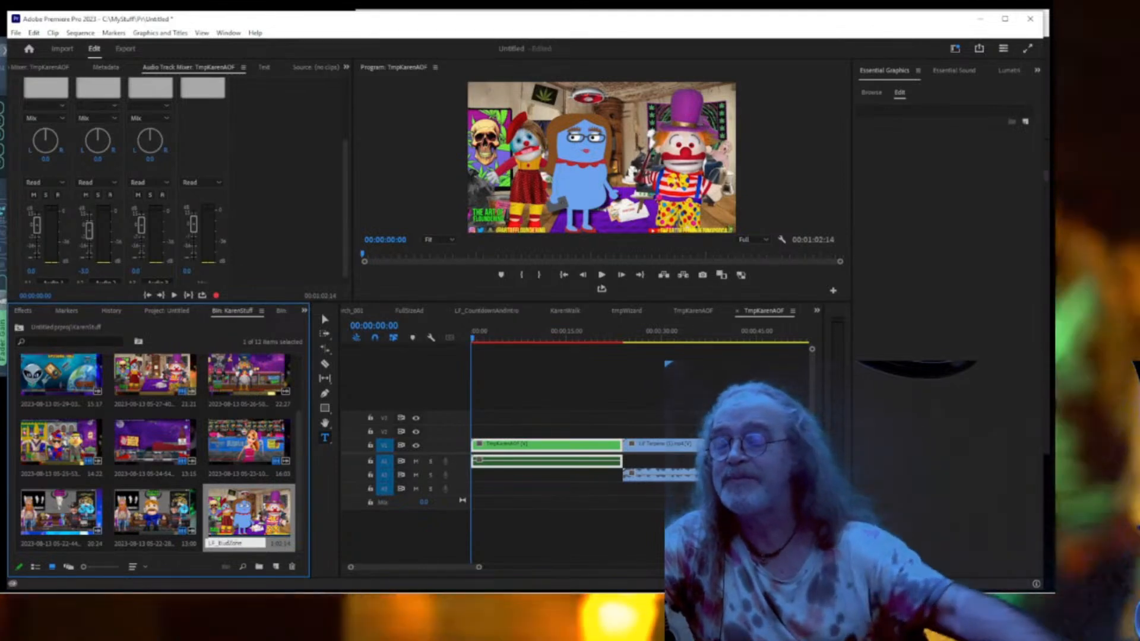
click(521, 537)
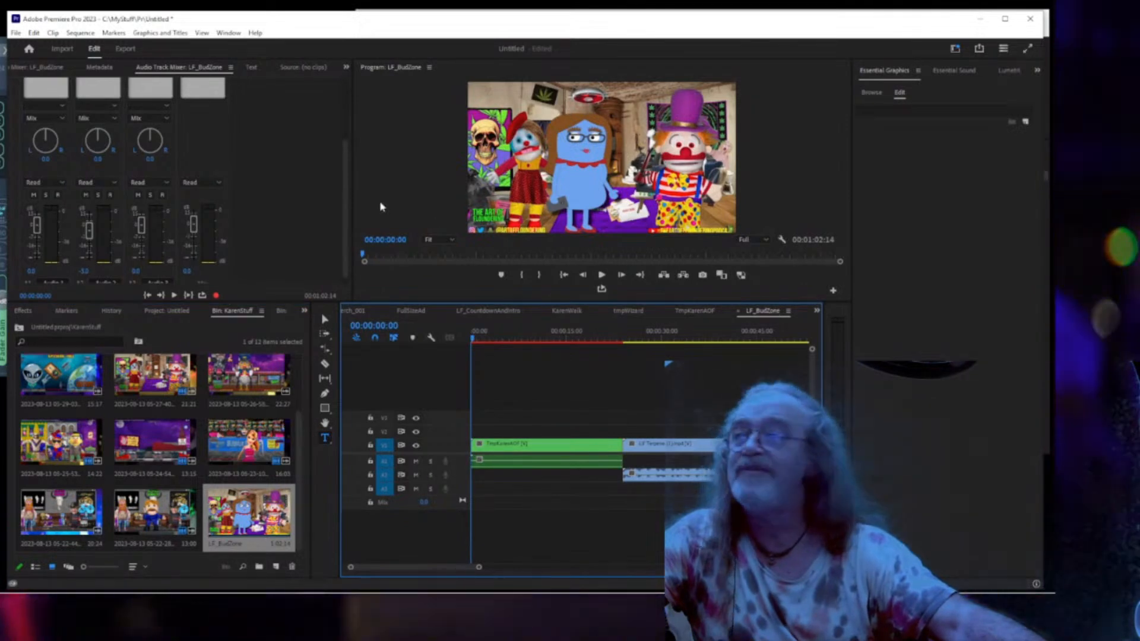
Export the LF_BudZone sequence with H.264 format as LF_BudZone.mp4.
click(126, 50)
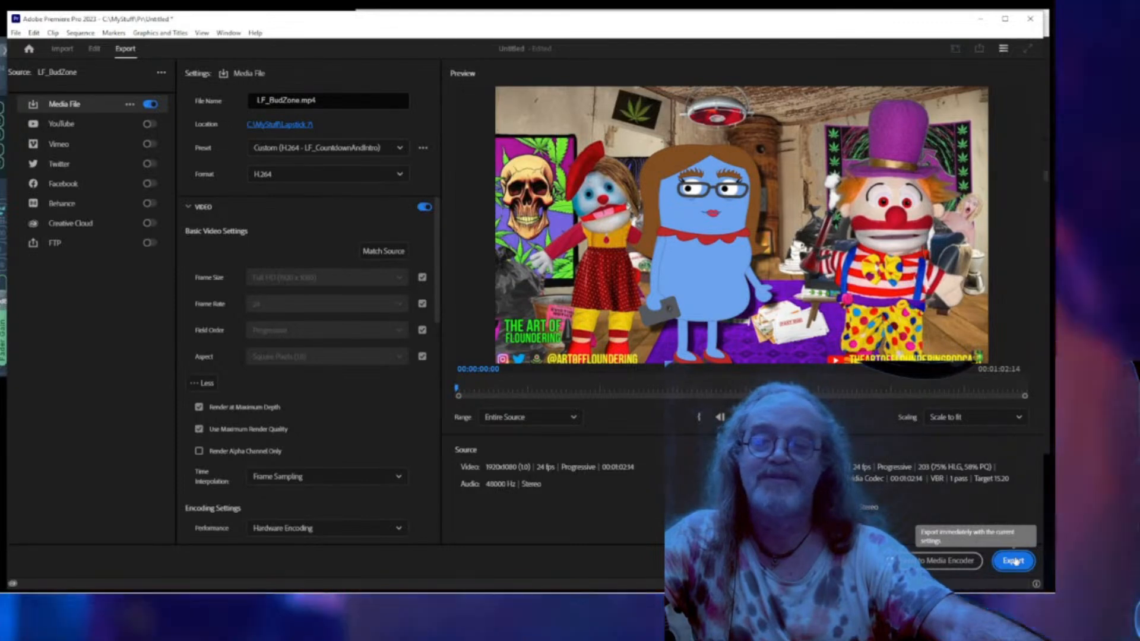
click(1013, 560)
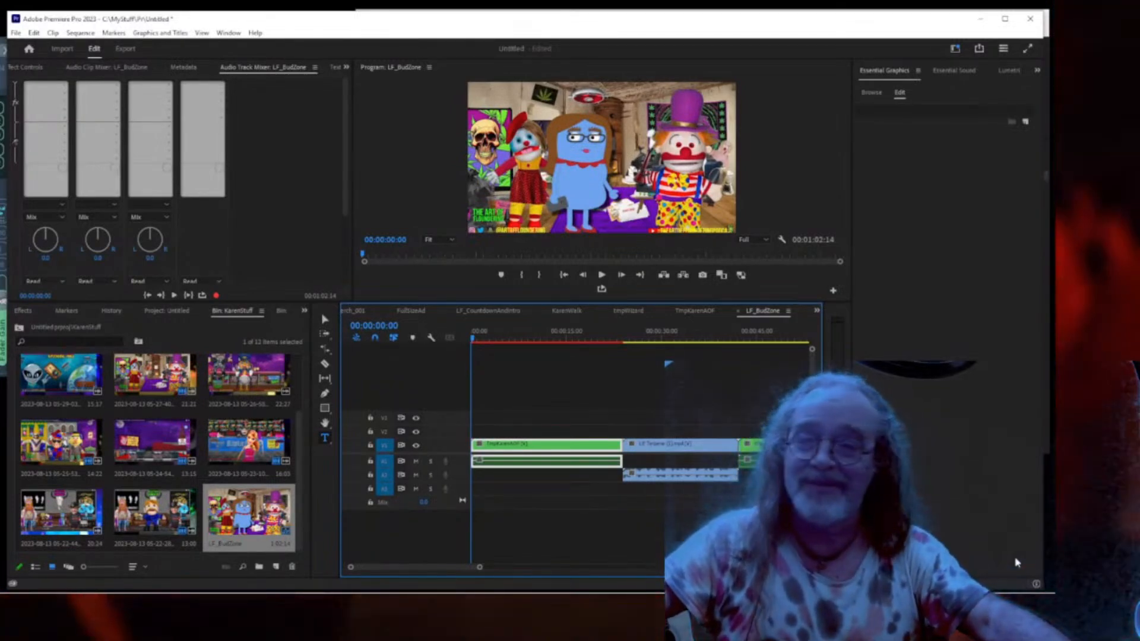
Save the Premiere project from the File menu.
click(16, 32)
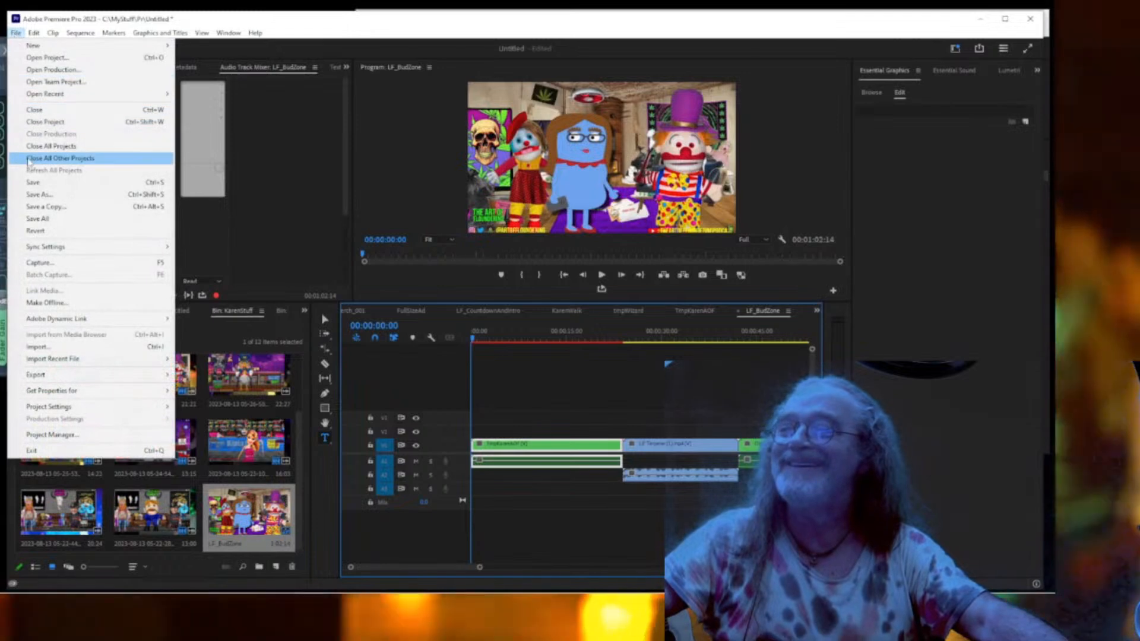
click(30, 182)
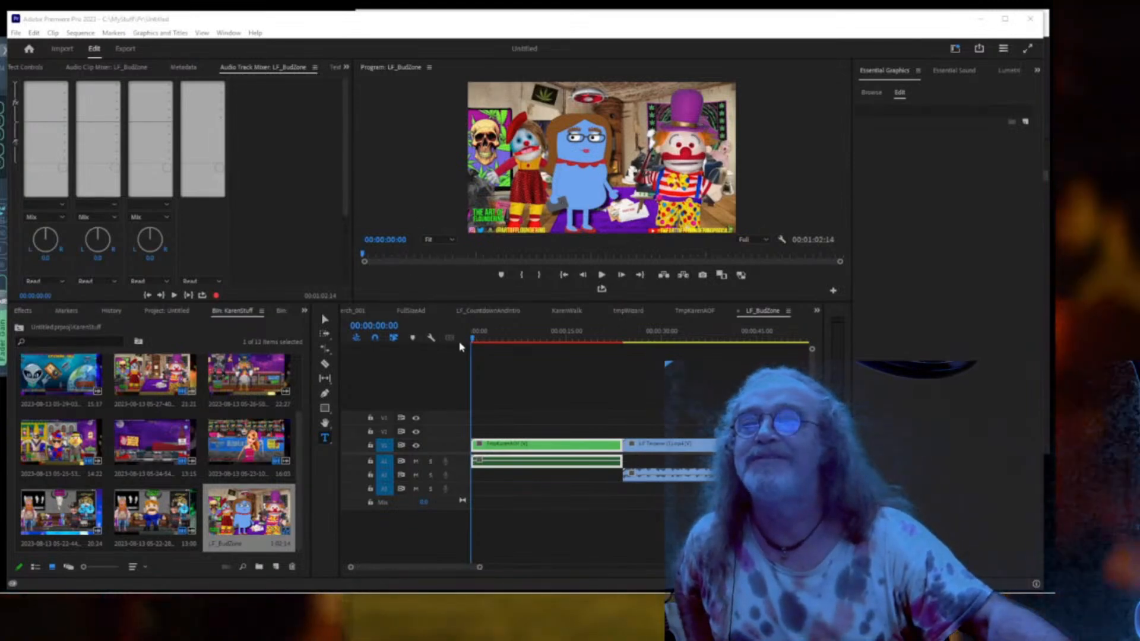
Switch to the Credits sequence and play it, previewing it full screen twice.
click(816, 311)
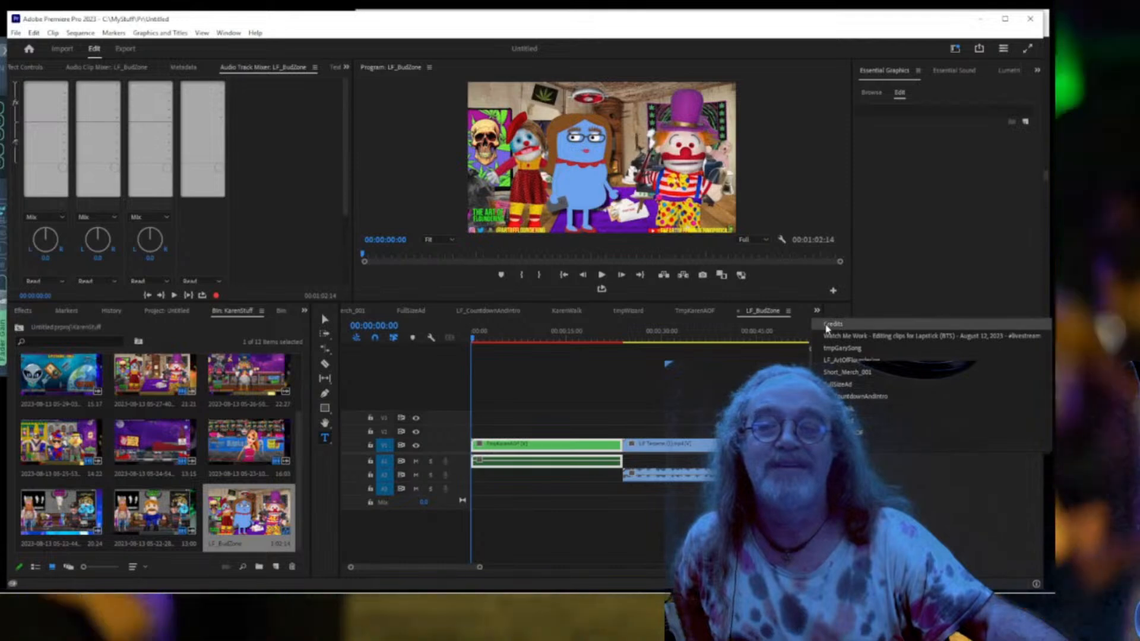
click(831, 324)
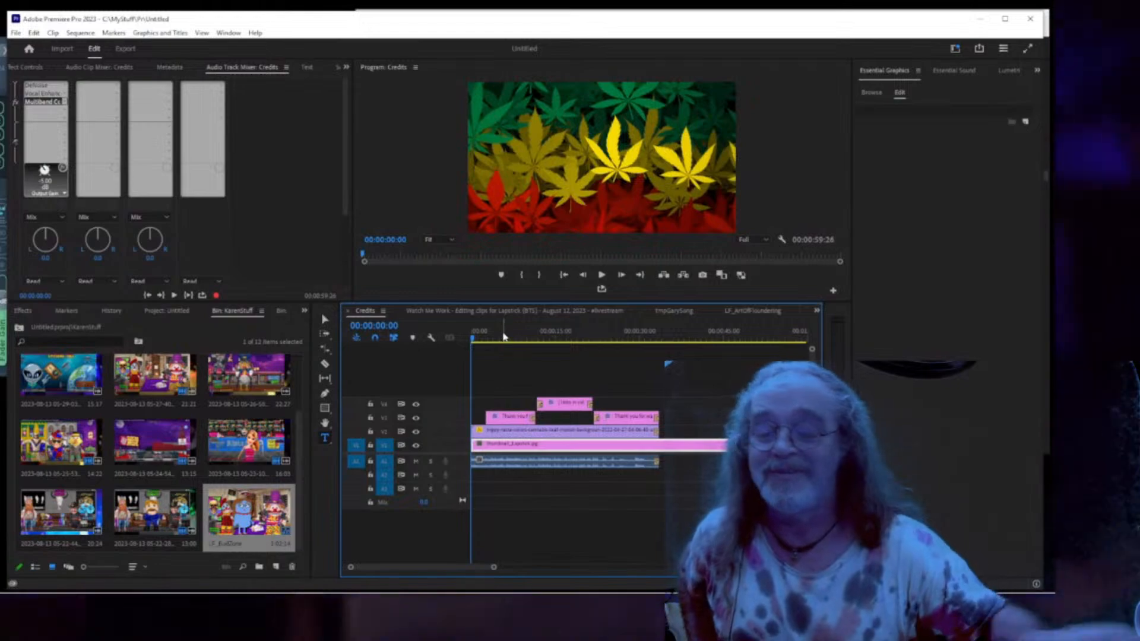
key(space)
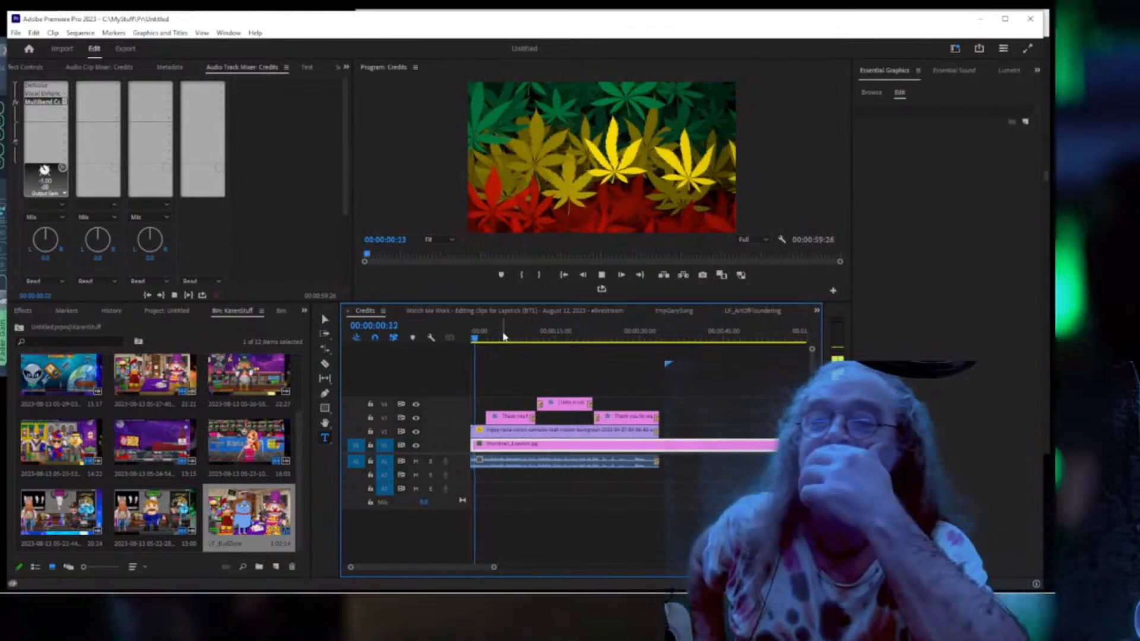
key(ctrl+grave)
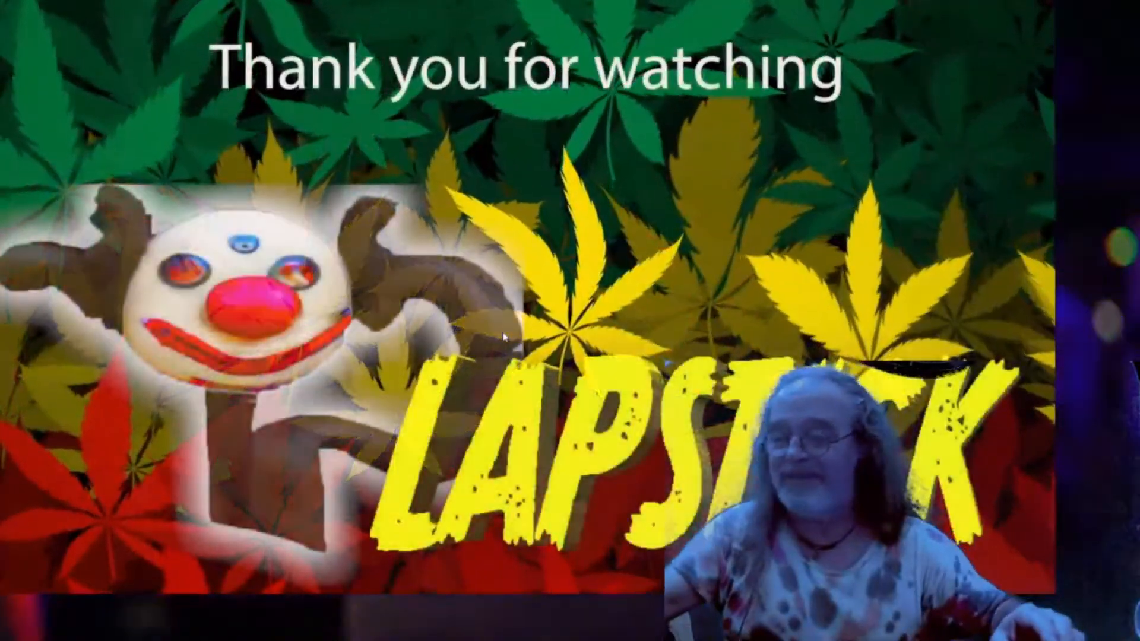
key(Escape)
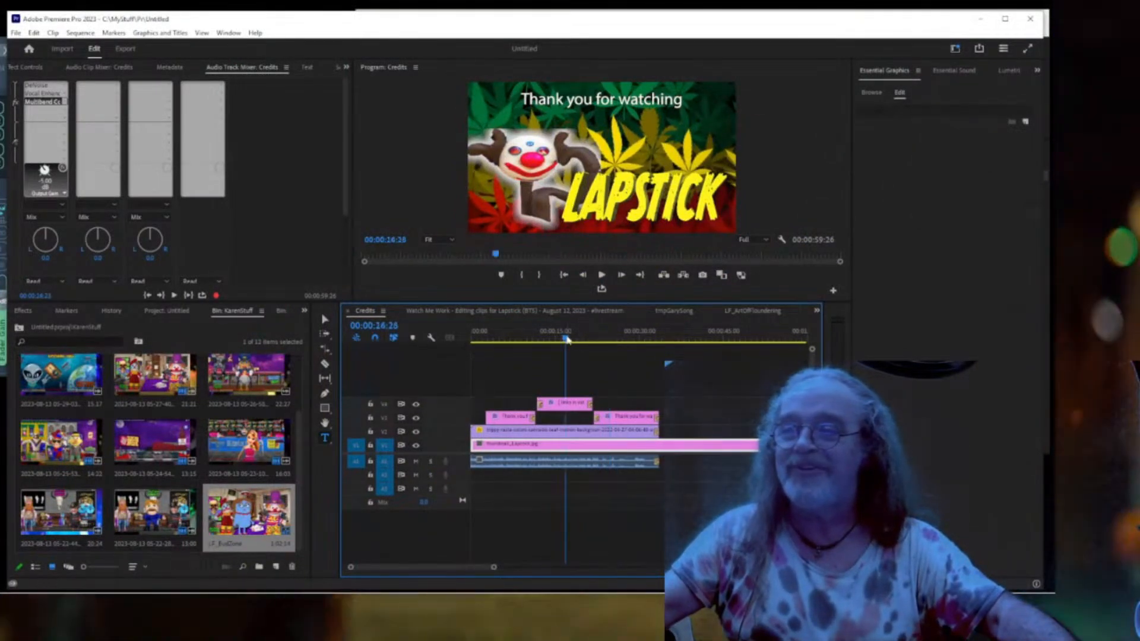
key(ctrl+grave)
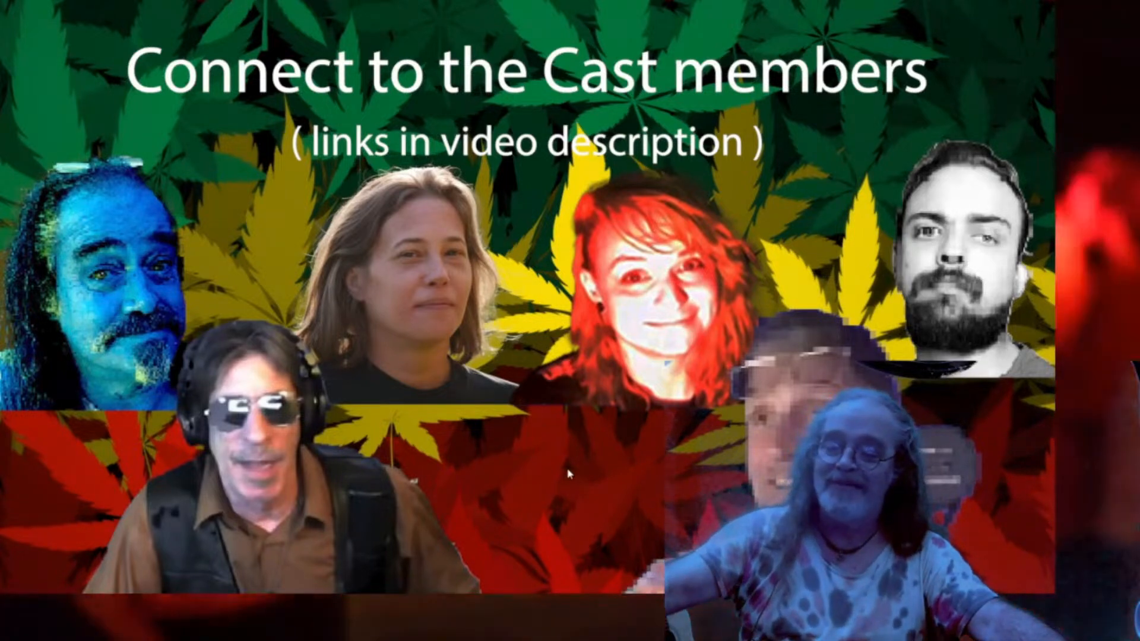
key(Escape)
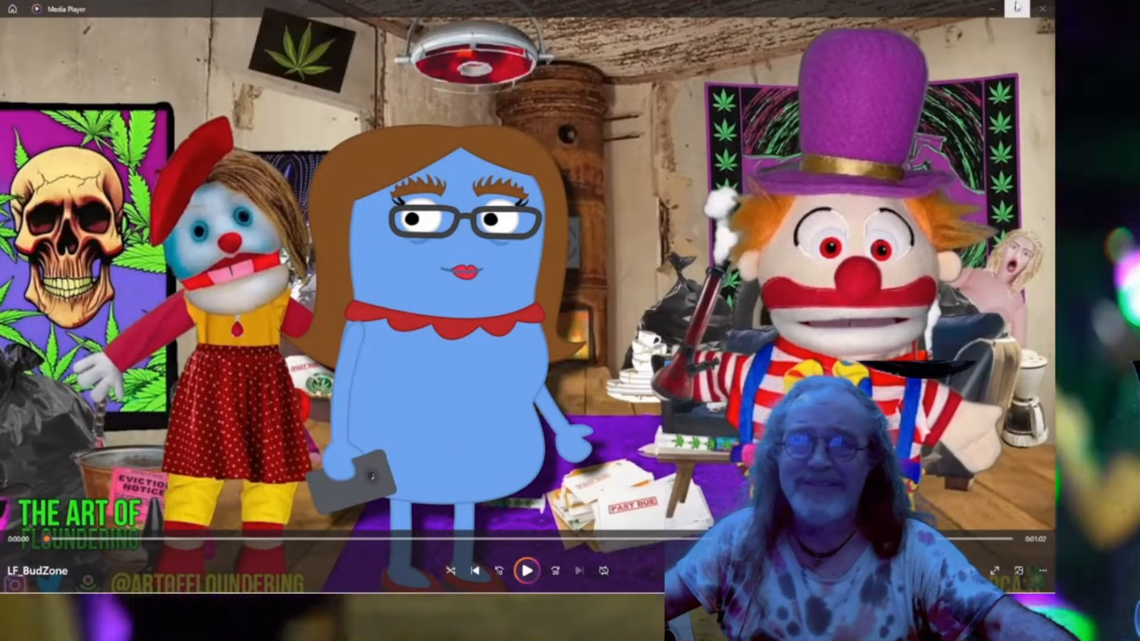
Close Media Player and show the Credits frame at 00:00:19:09 in full-screen preview.
click(1043, 9)
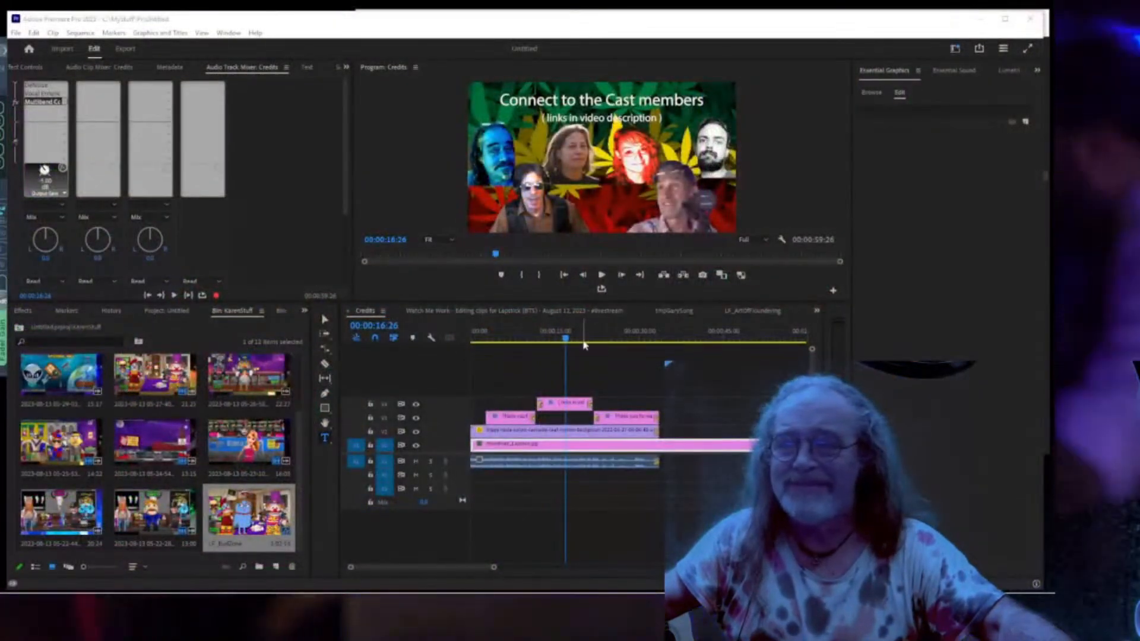
drag(567, 343, 580, 340)
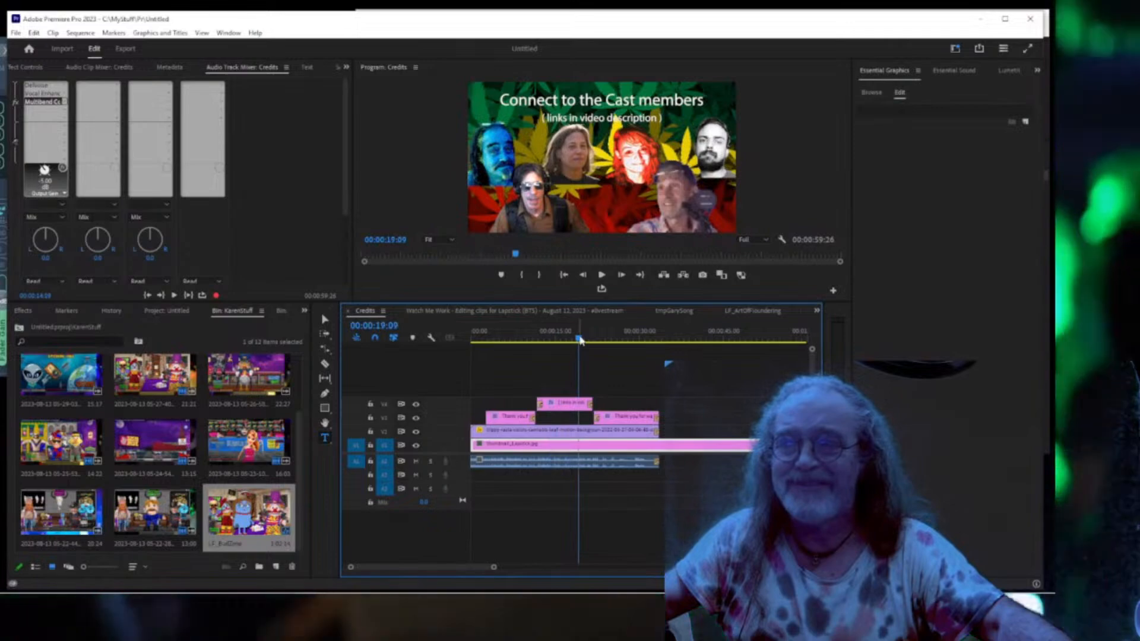
key(ctrl+grave)
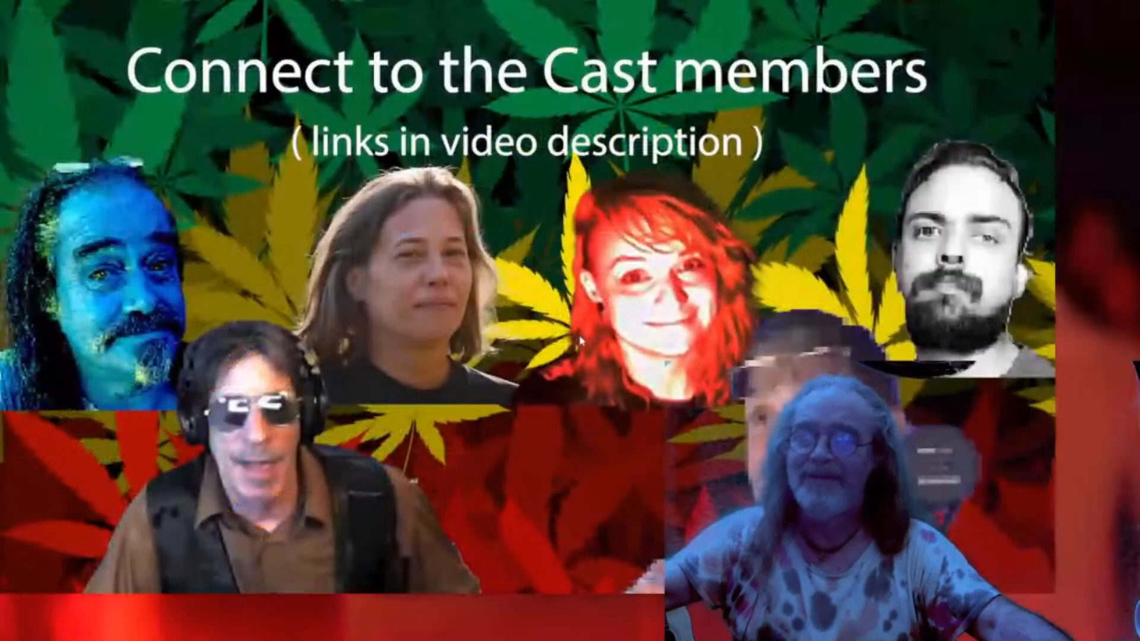